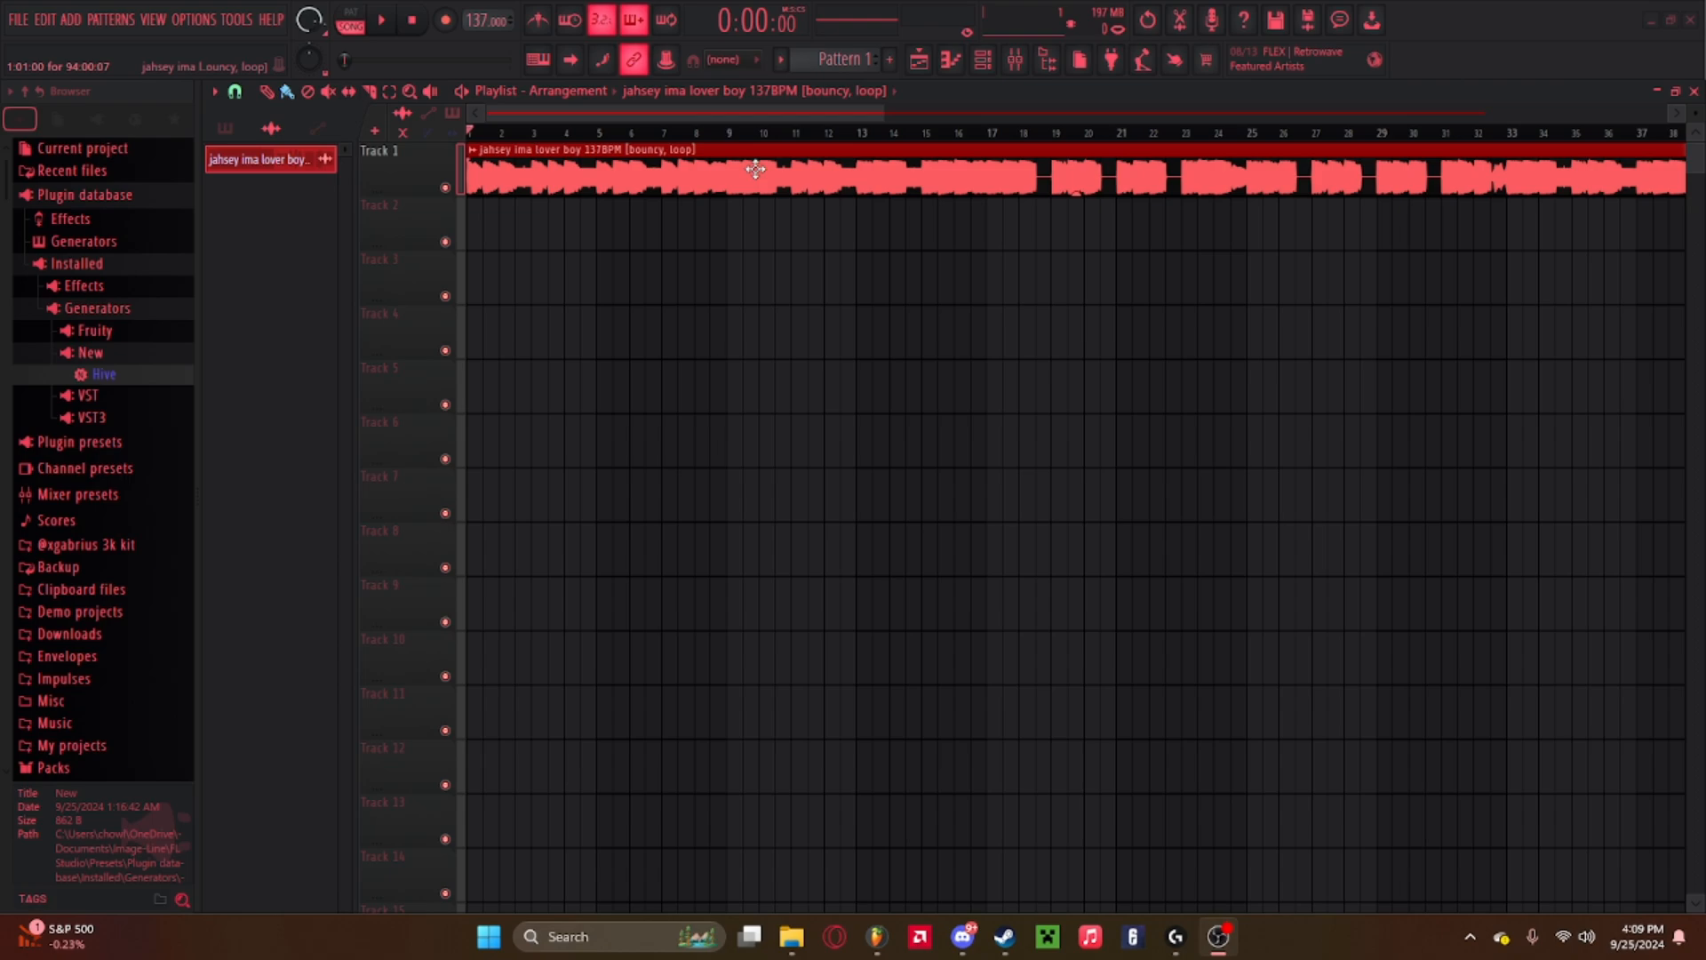
# Open and close the loop's channel settings, then delete the jahsey ima lover boy sample from the project.
pyautogui.doubleClick(755, 169)
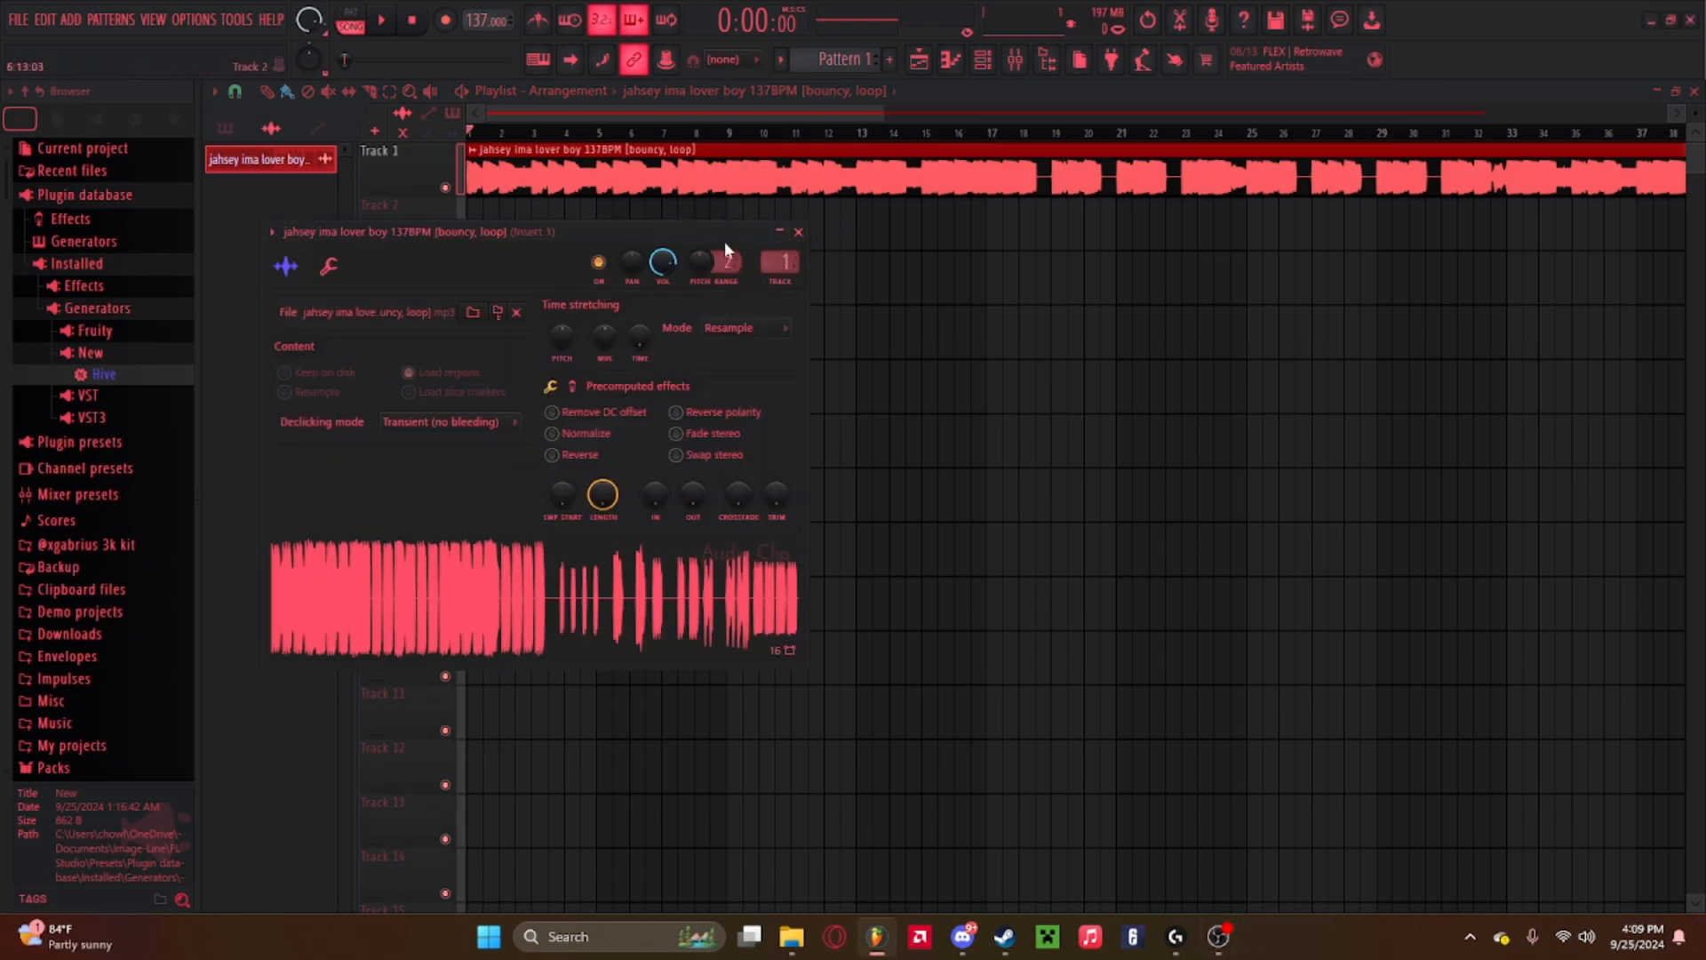
pyautogui.click(798, 232)
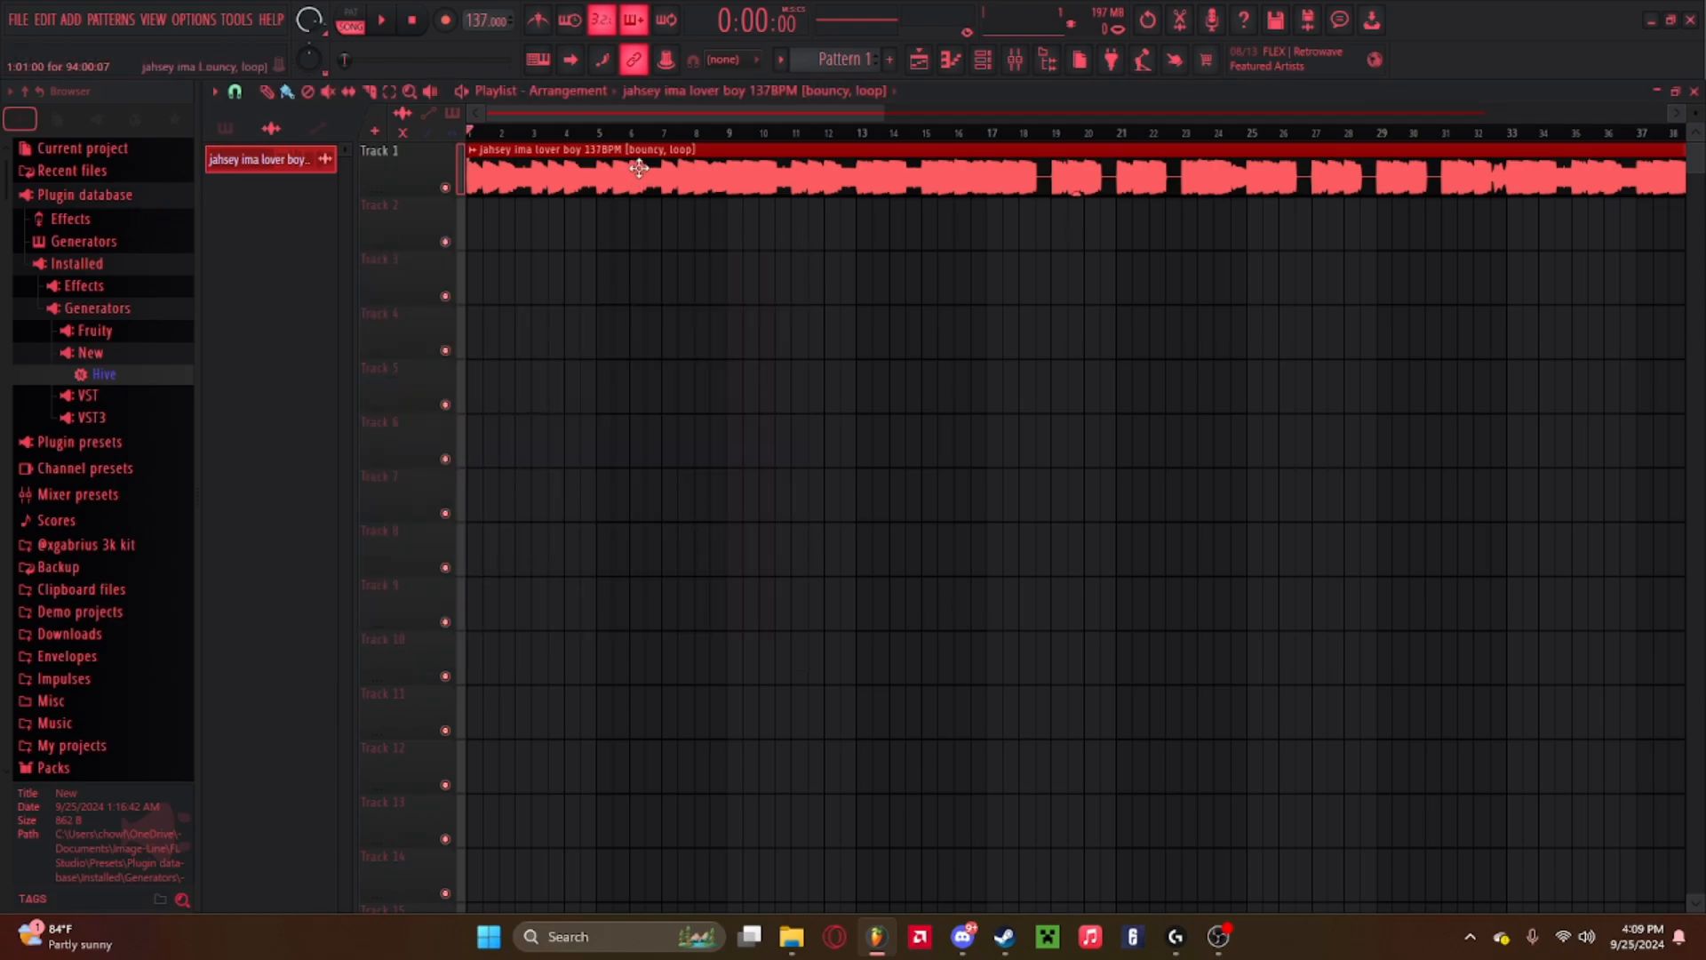
pyautogui.rightClick(293, 159)
pyautogui.click(319, 372)
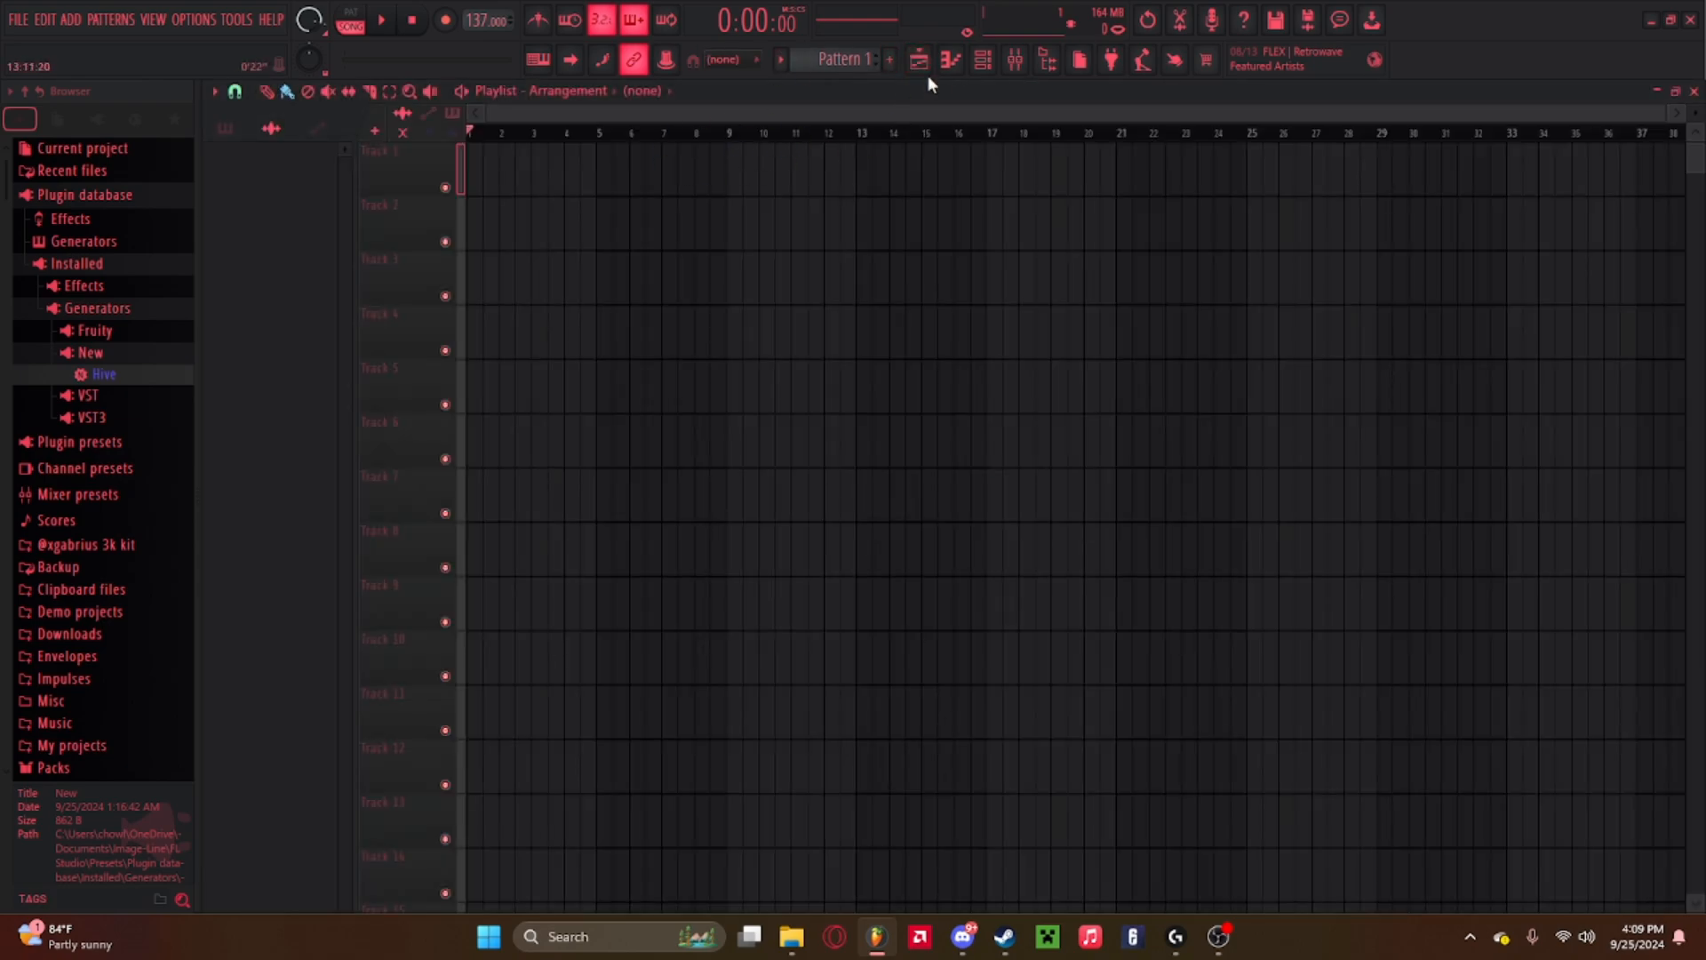
pyautogui.click(929, 66)
pyautogui.click(953, 64)
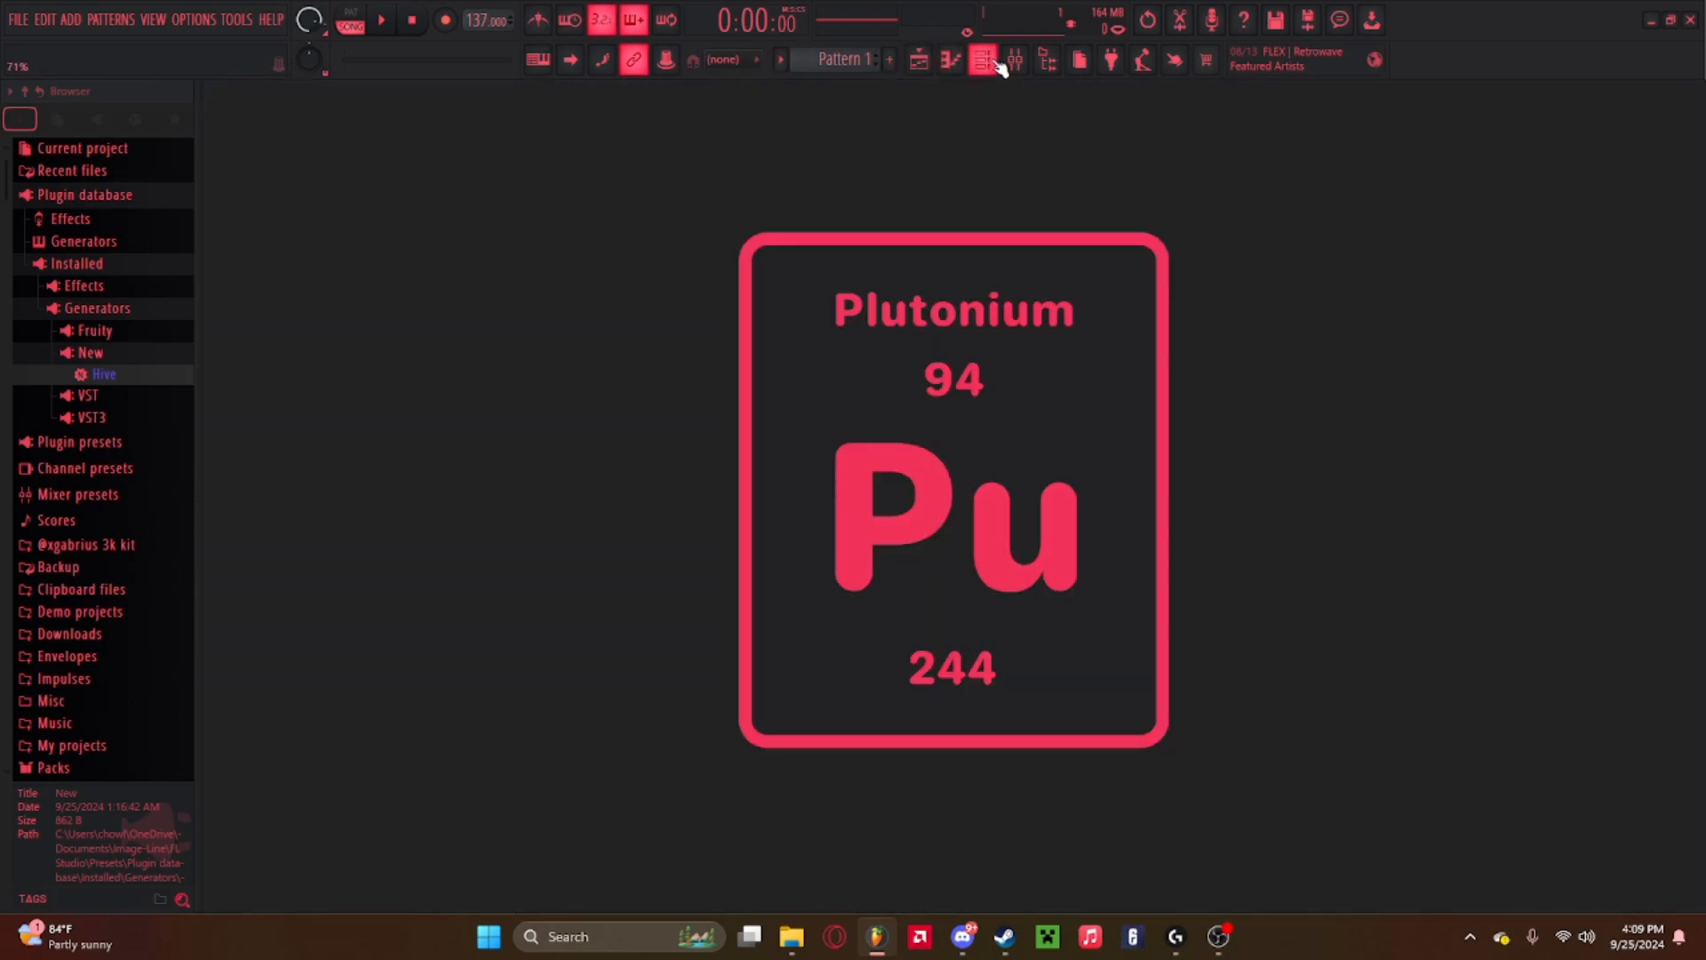
pyautogui.click(983, 60)
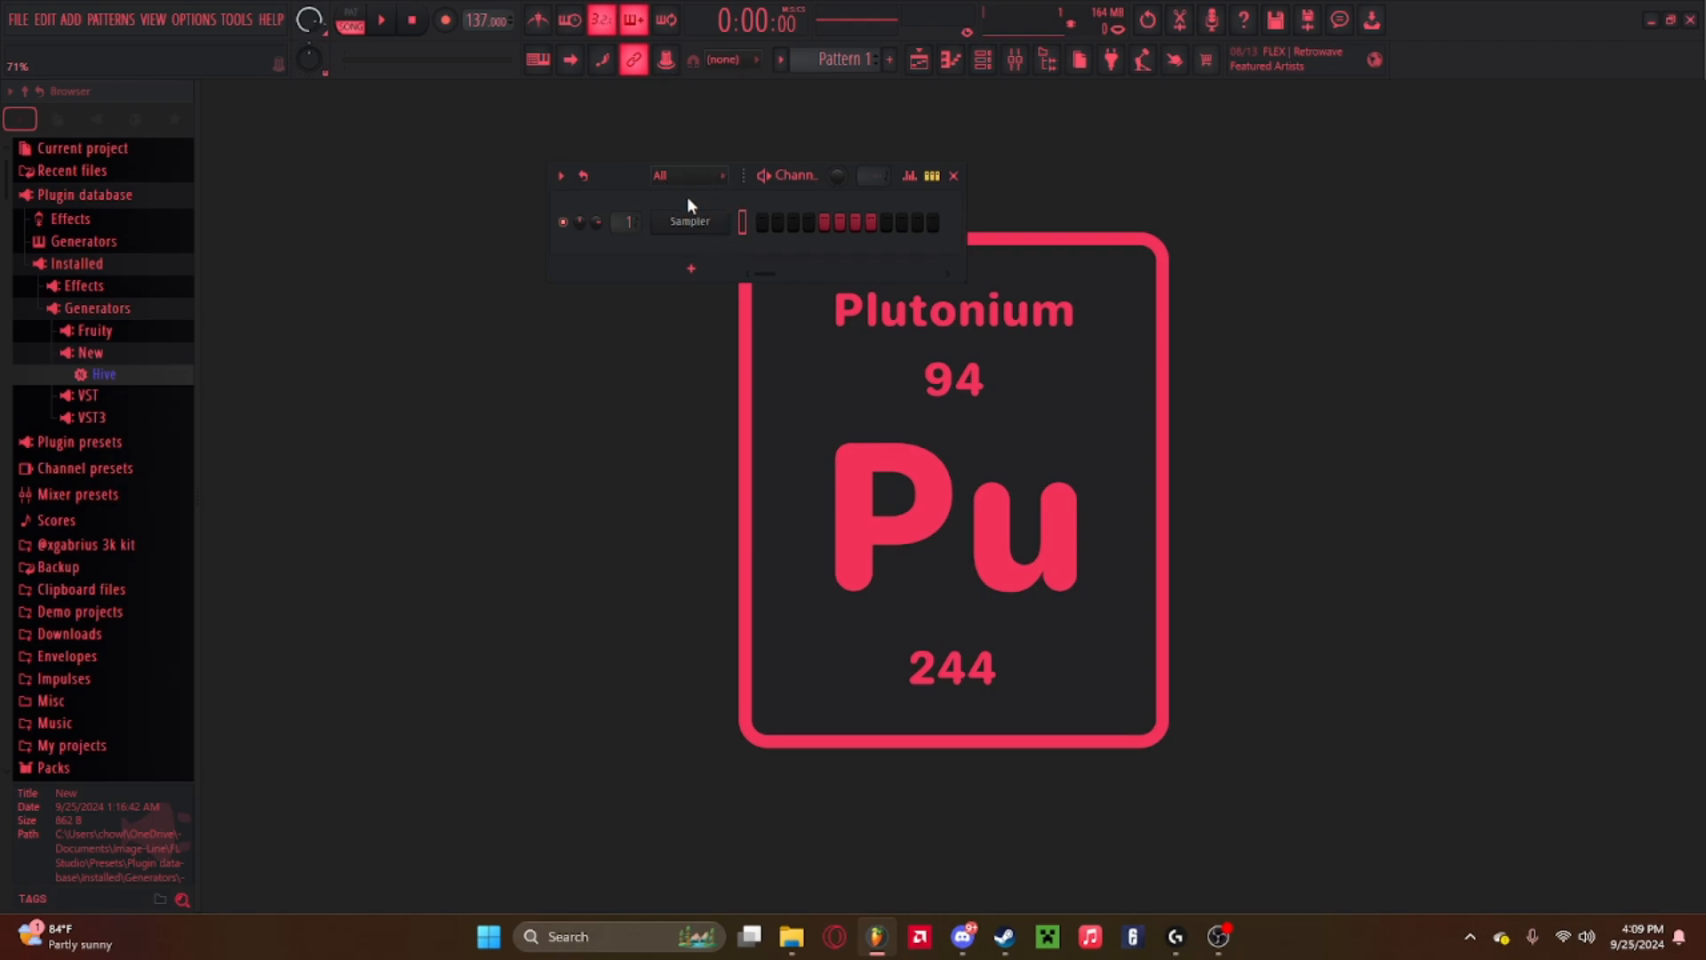
pyautogui.click(983, 59)
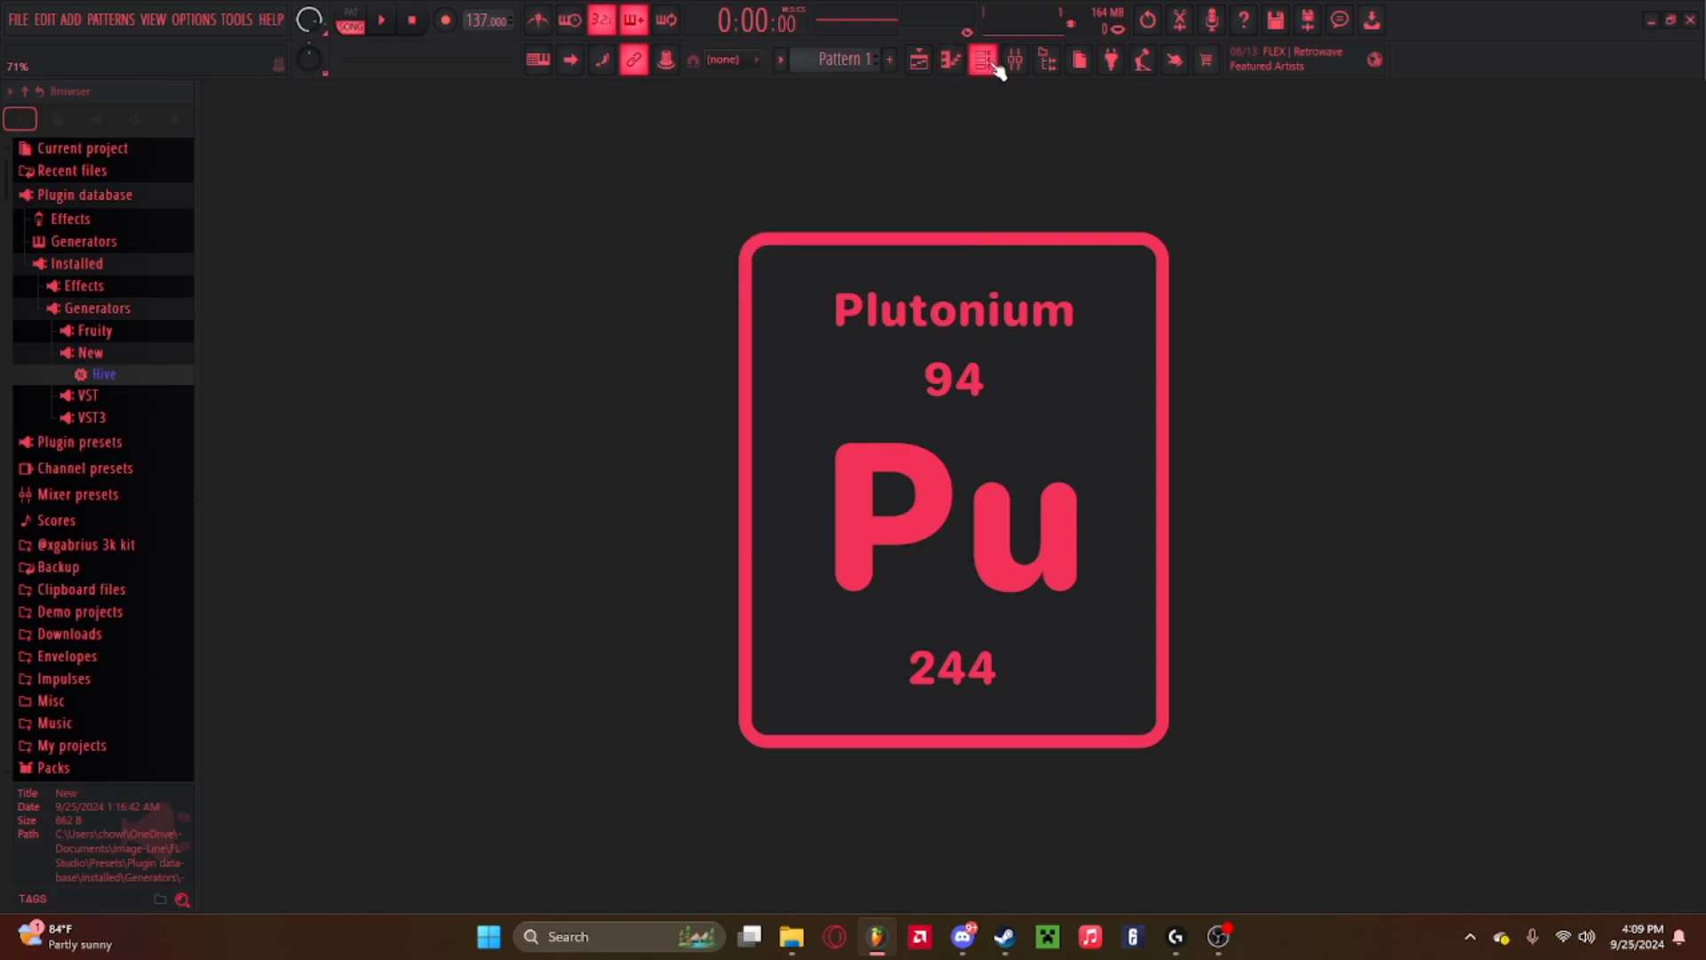
pyautogui.click(1015, 59)
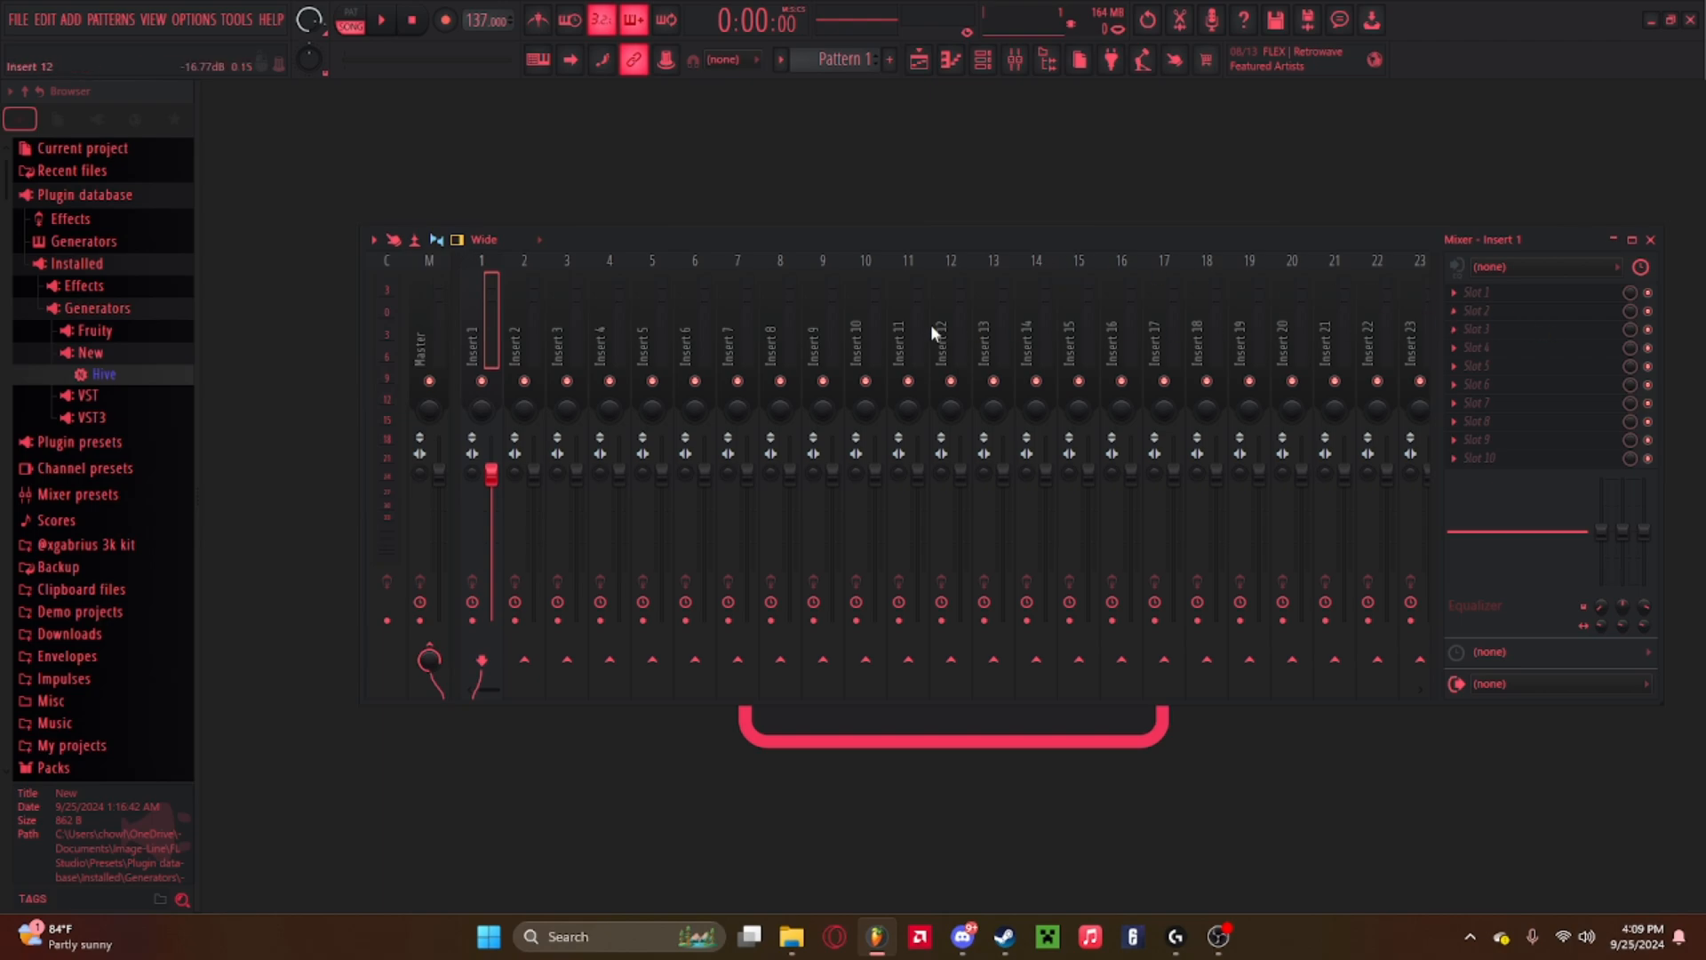
pyautogui.click(1016, 62)
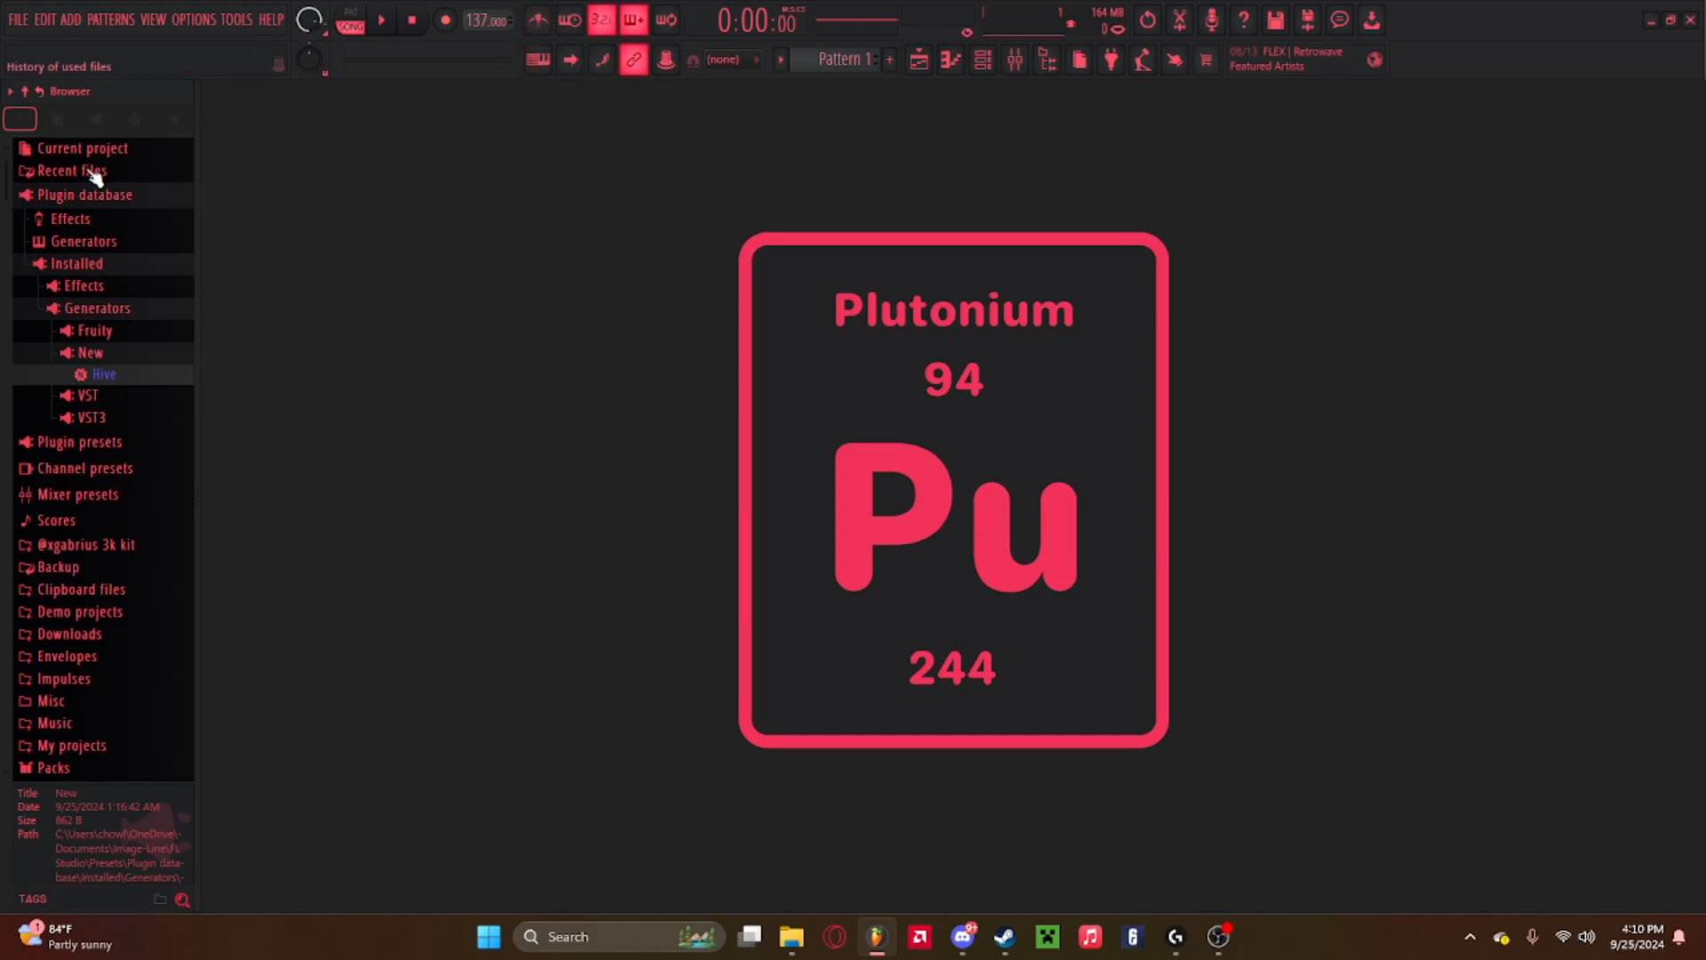
pyautogui.scroll(2, 115, 233)
pyautogui.scroll(-5, 120, 227)
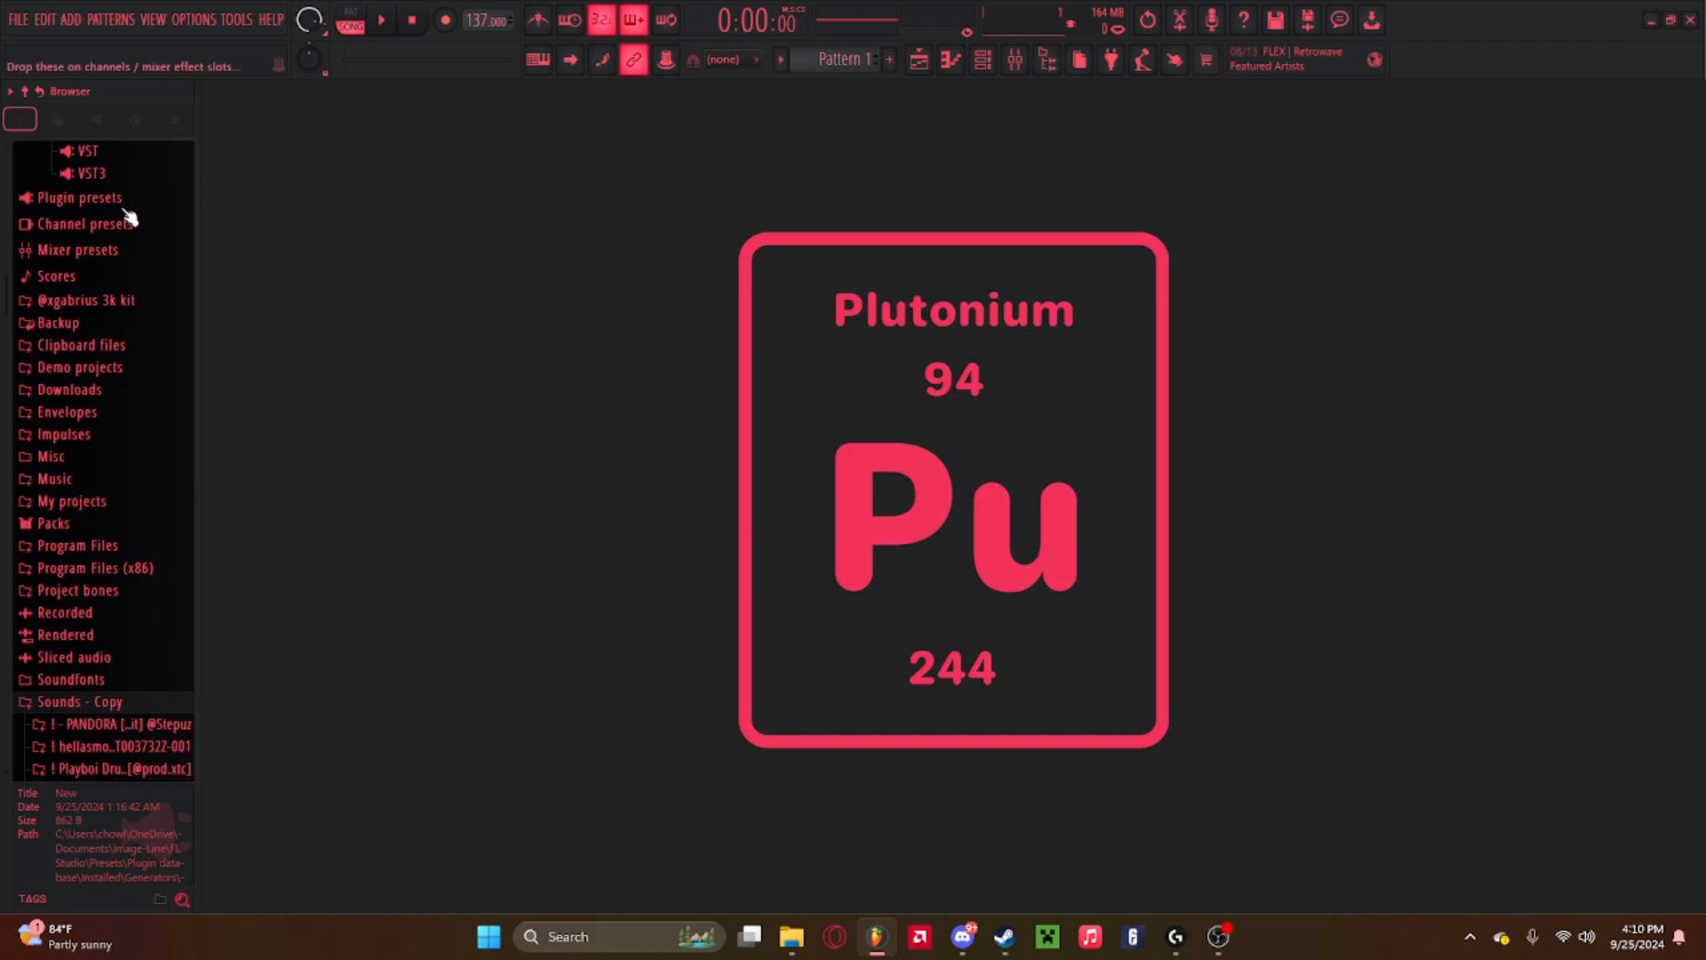
# Import the jahsey ima lover boy 137BPM mp3 from Downloads onto Track 1 at the start of the playlist.
pyautogui.click(918, 58)
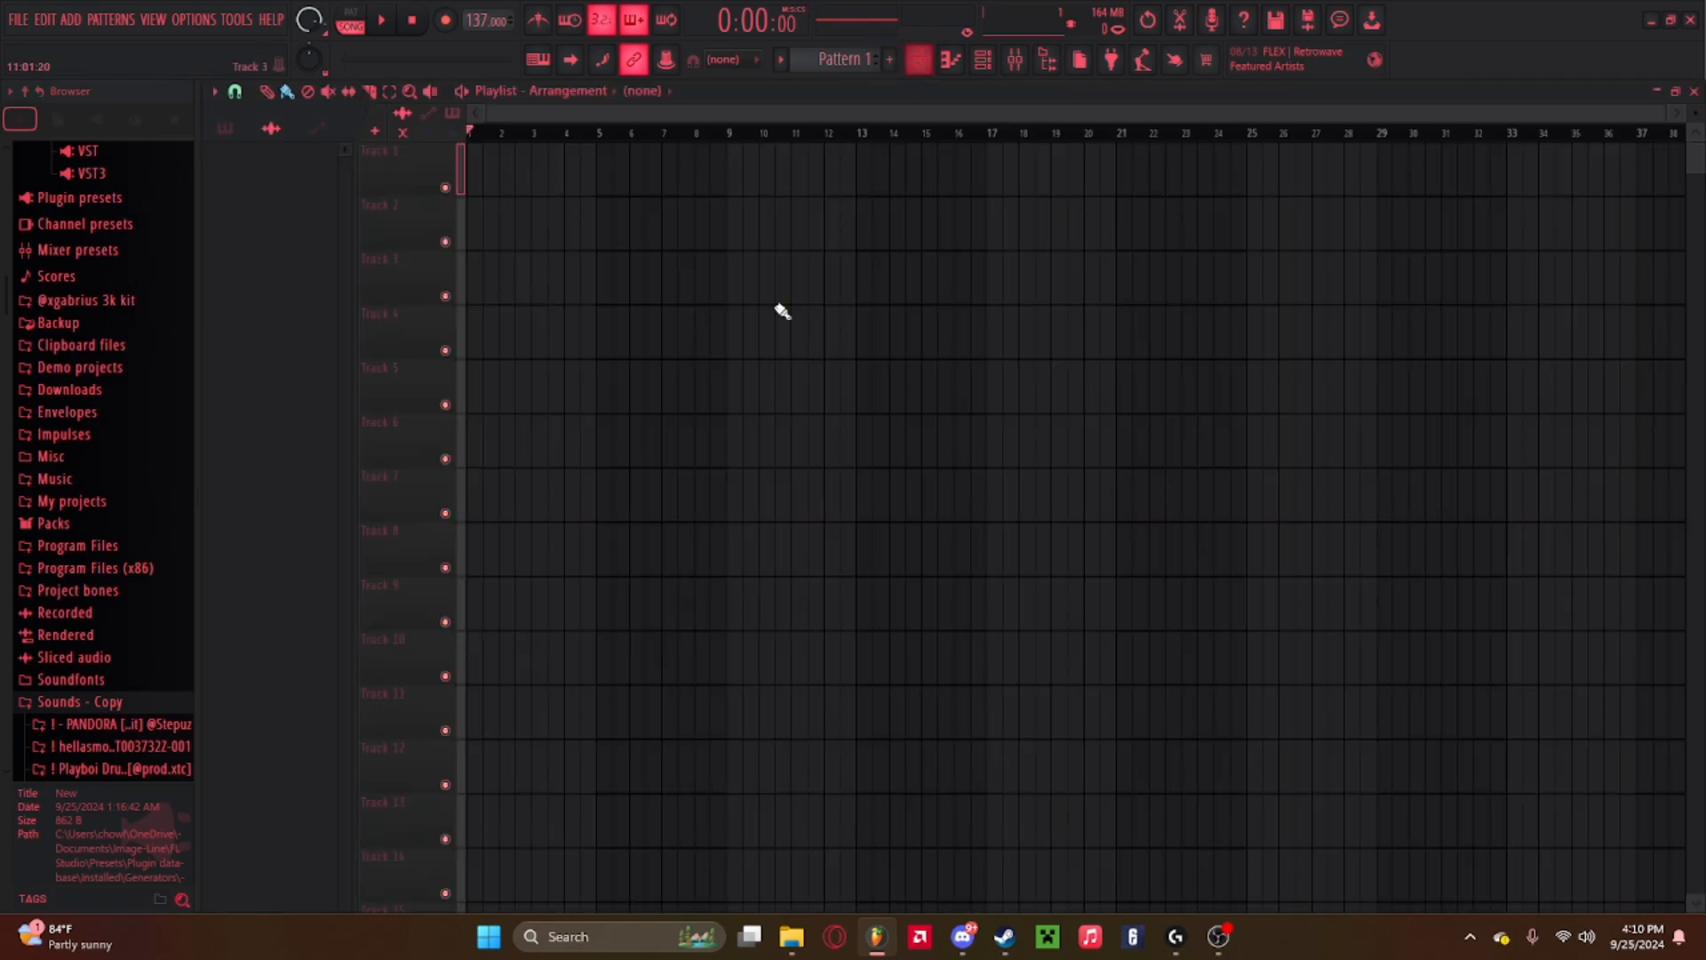
pyautogui.click(791, 937)
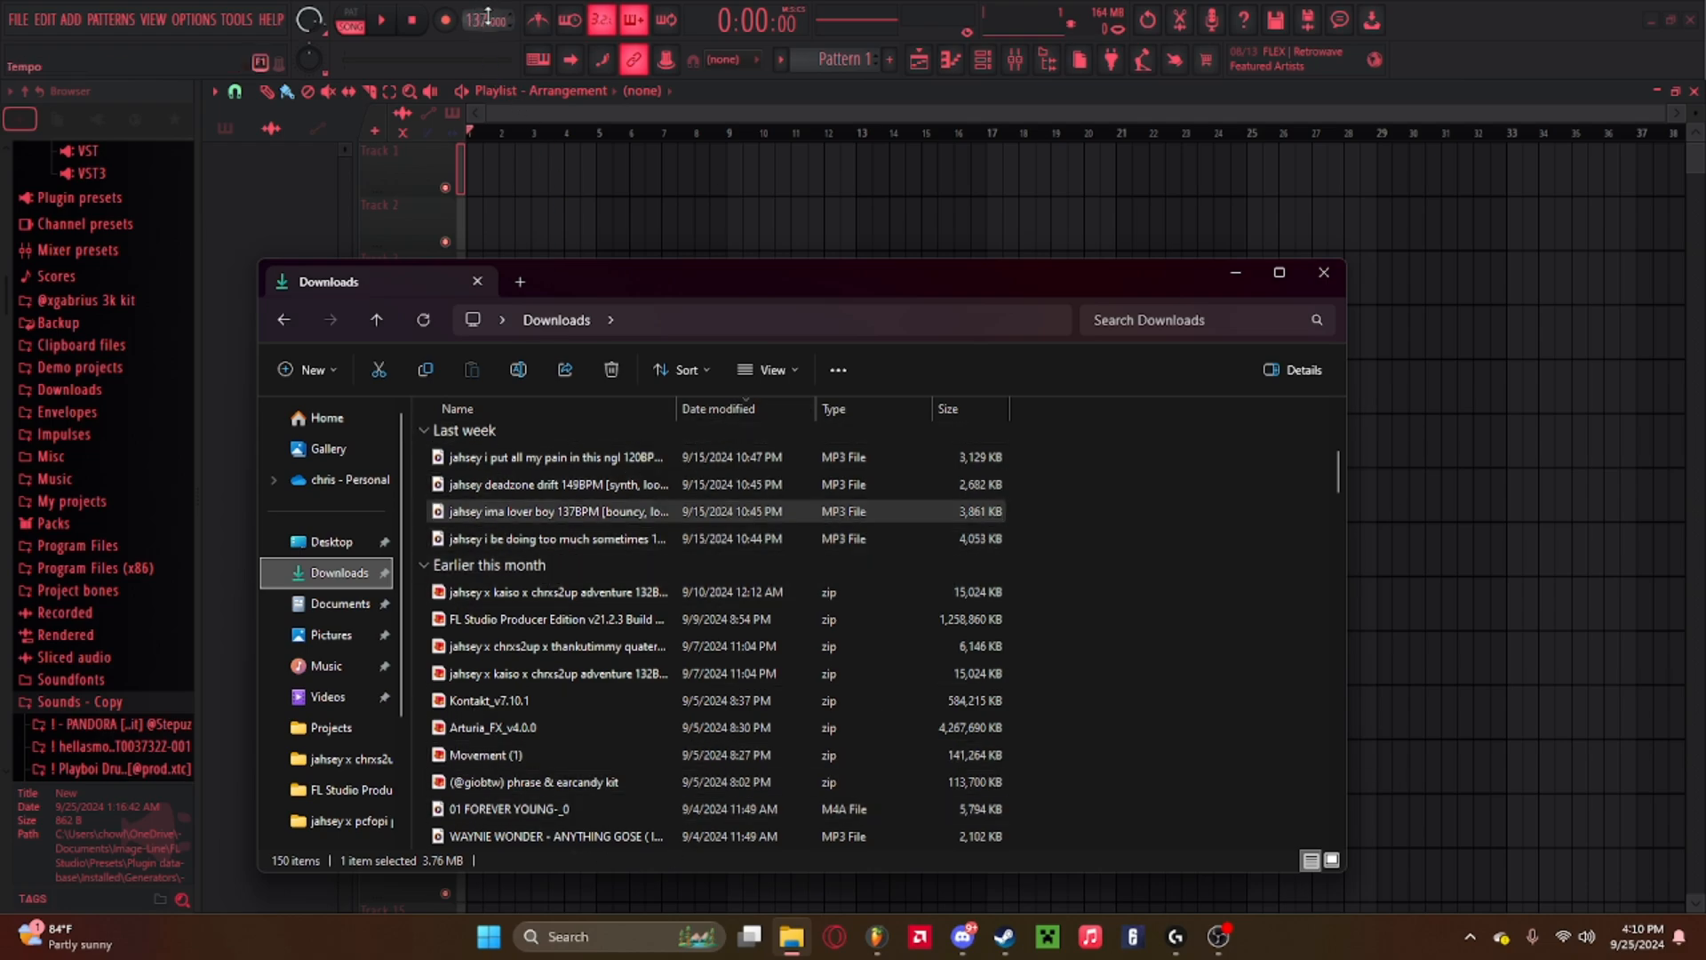
pyautogui.click(525, 506)
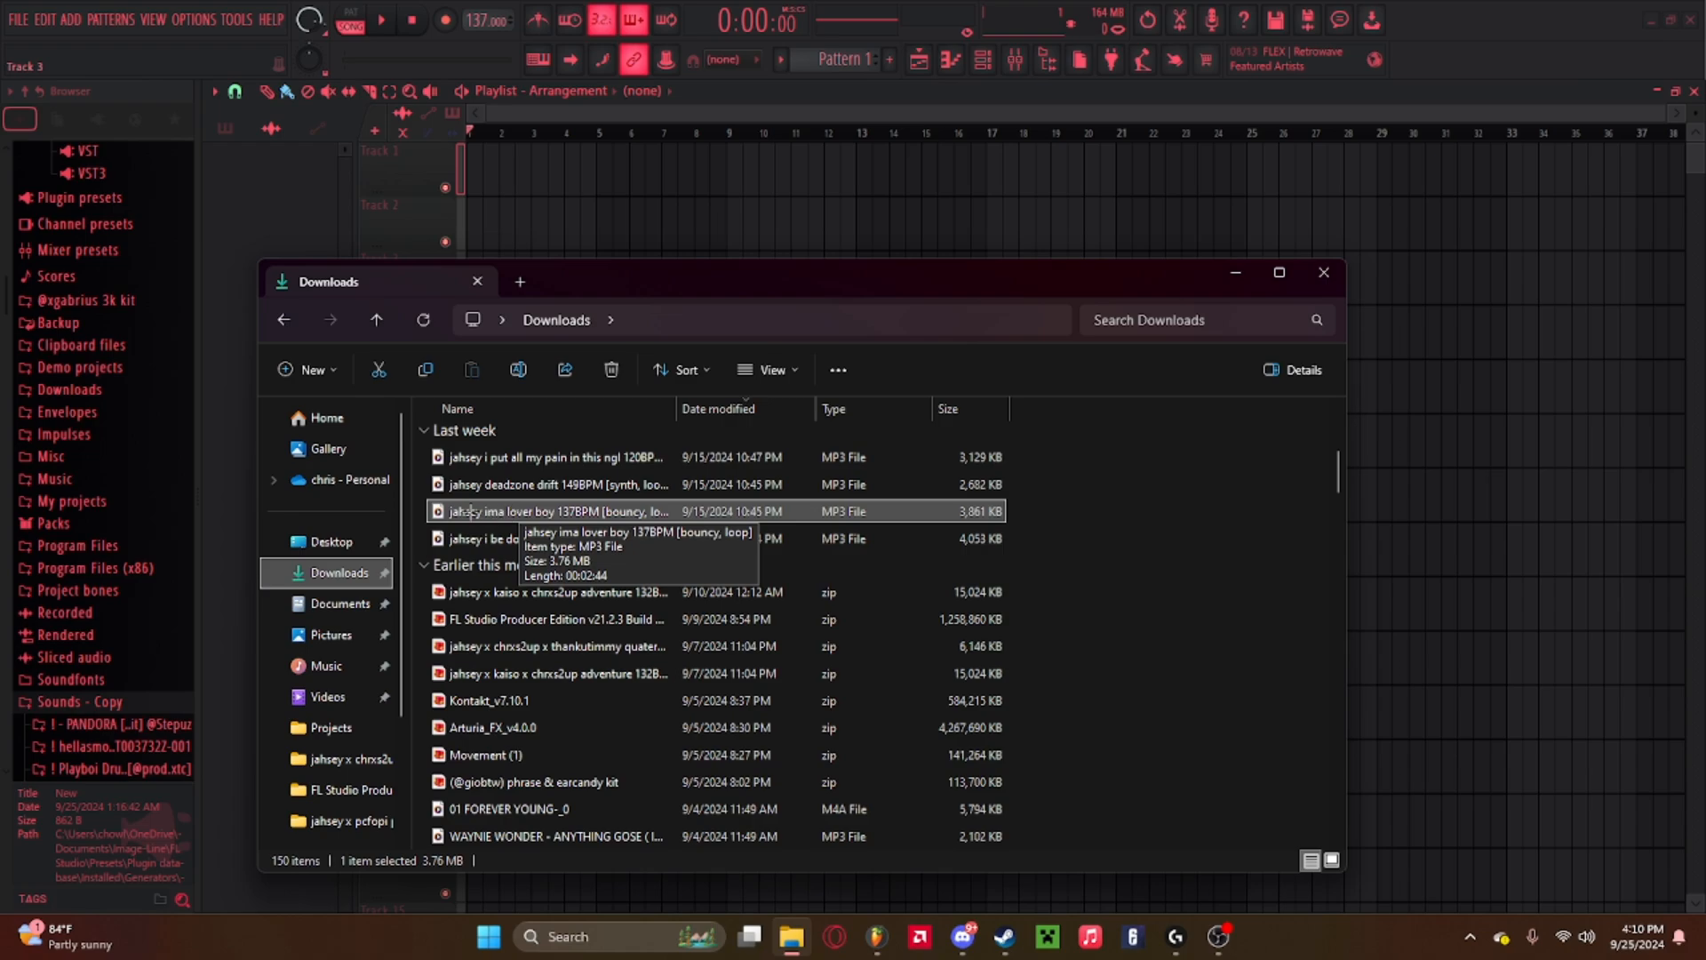
pyautogui.moveTo(469, 512); pyautogui.dragTo(652, 232)
pyautogui.moveTo(493, 165); pyautogui.dragTo(489, 165)
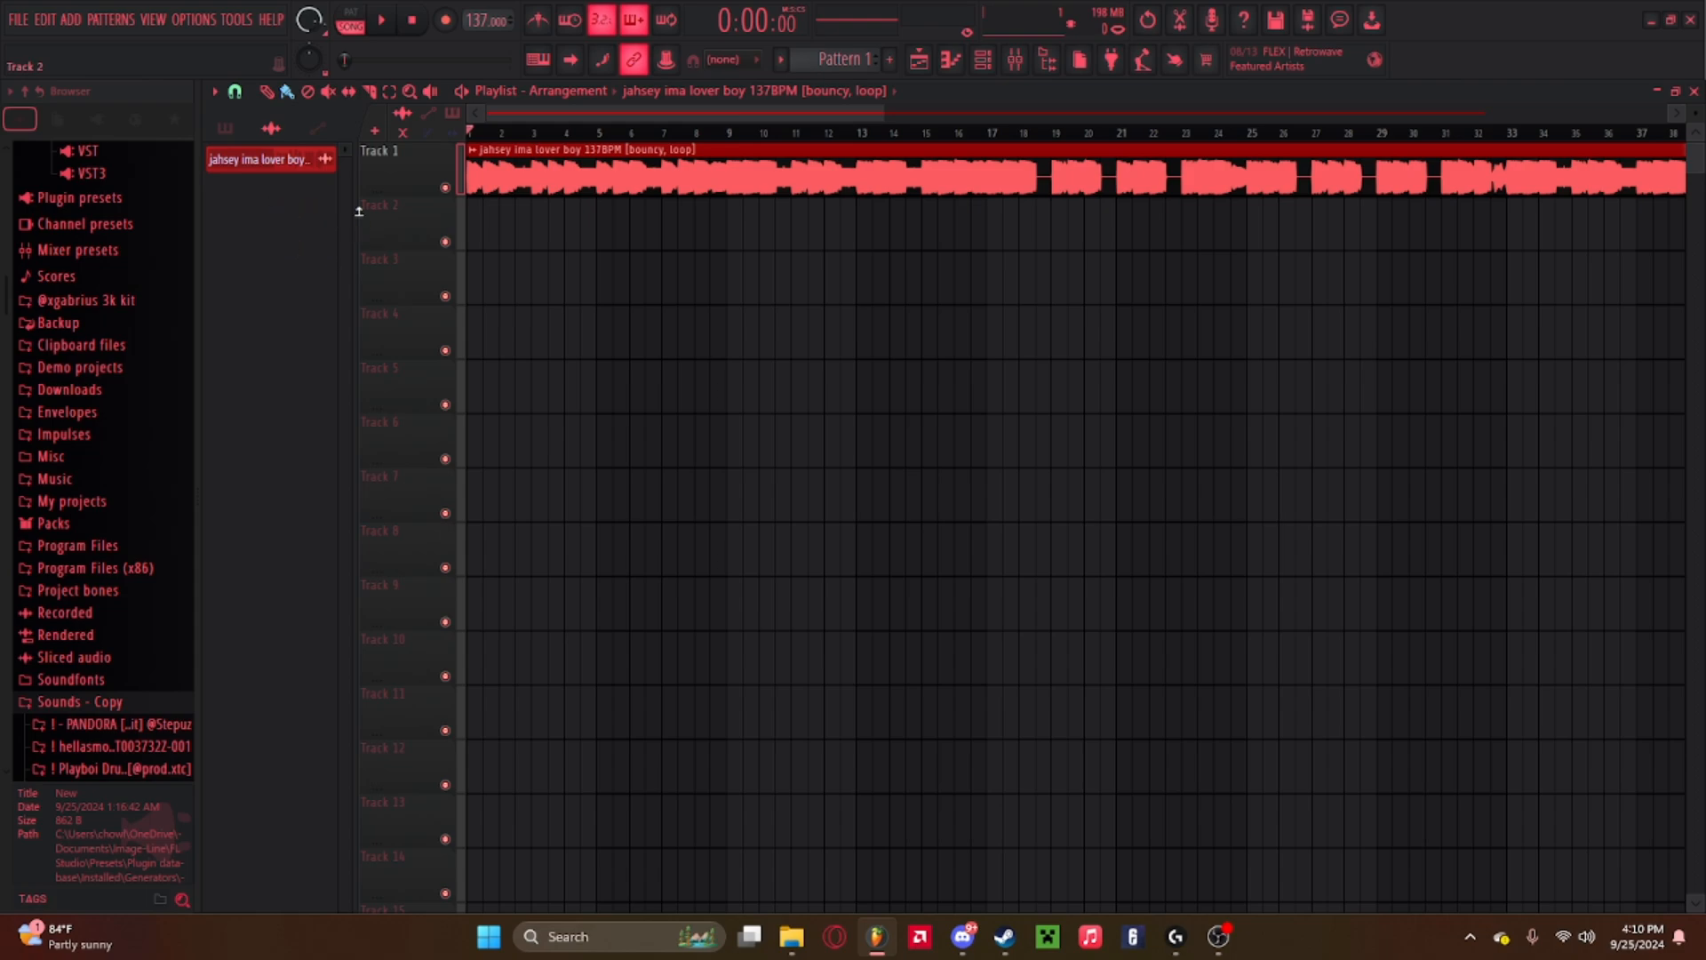
# Load Fruity parametric EQ 2 into the first effect slot of mixer insert 1, the sample's routed track.
pyautogui.doubleClick(787, 182)
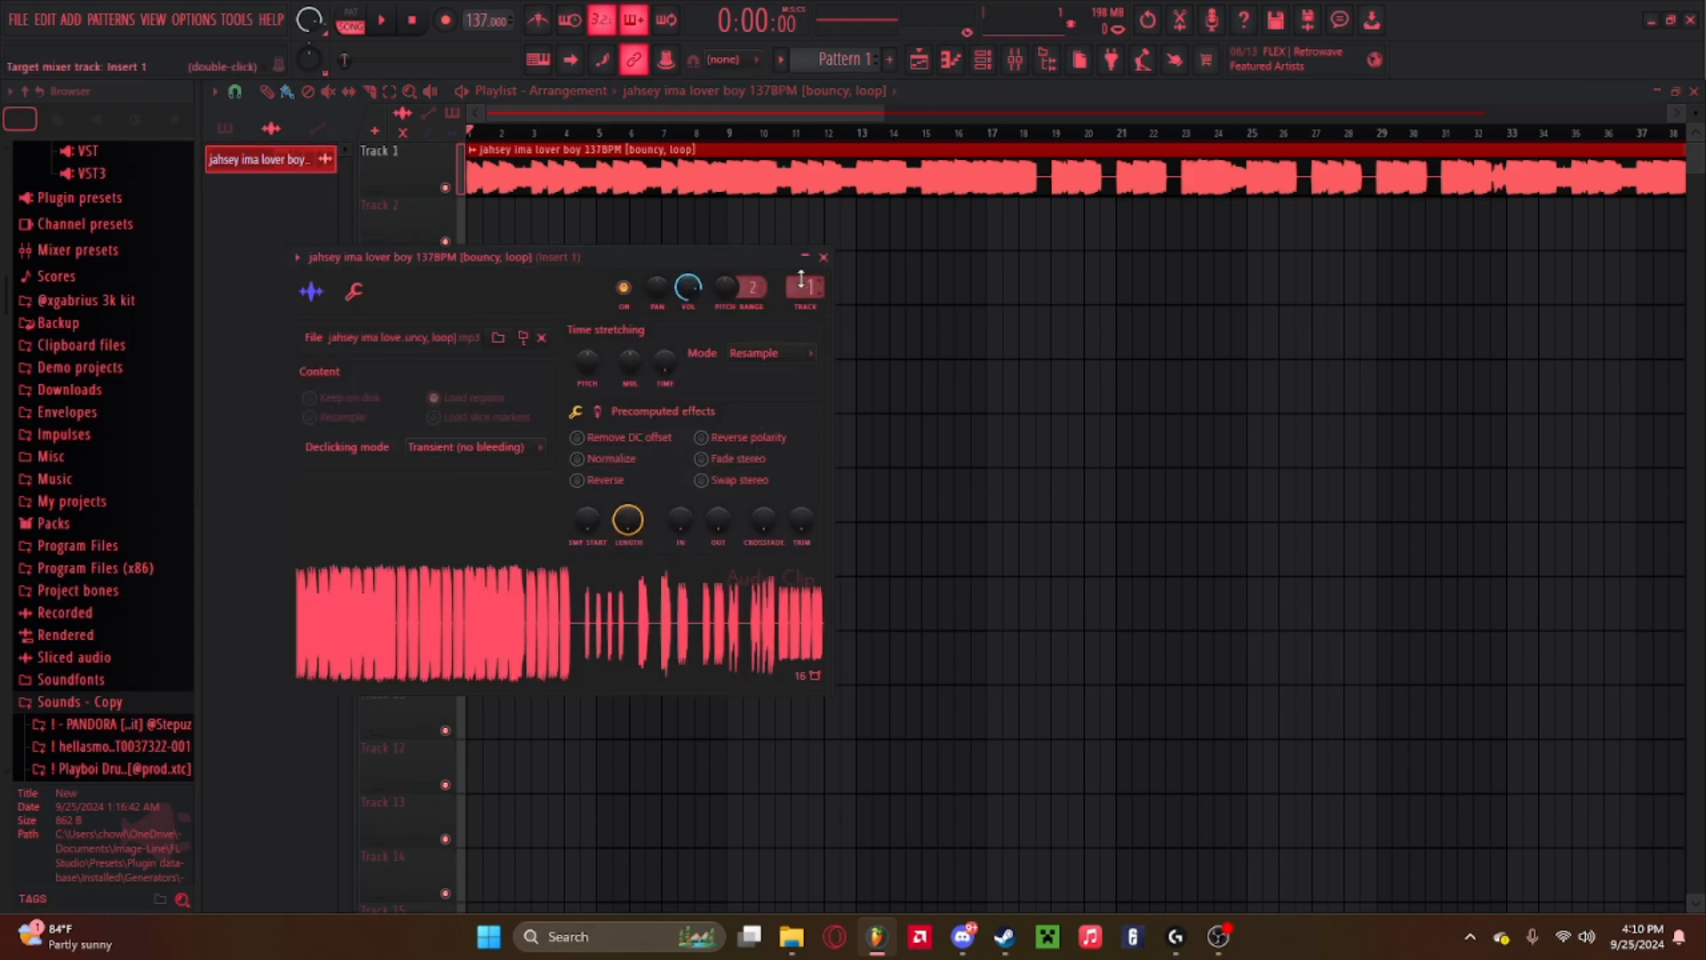
pyautogui.click(823, 257)
pyautogui.click(1015, 60)
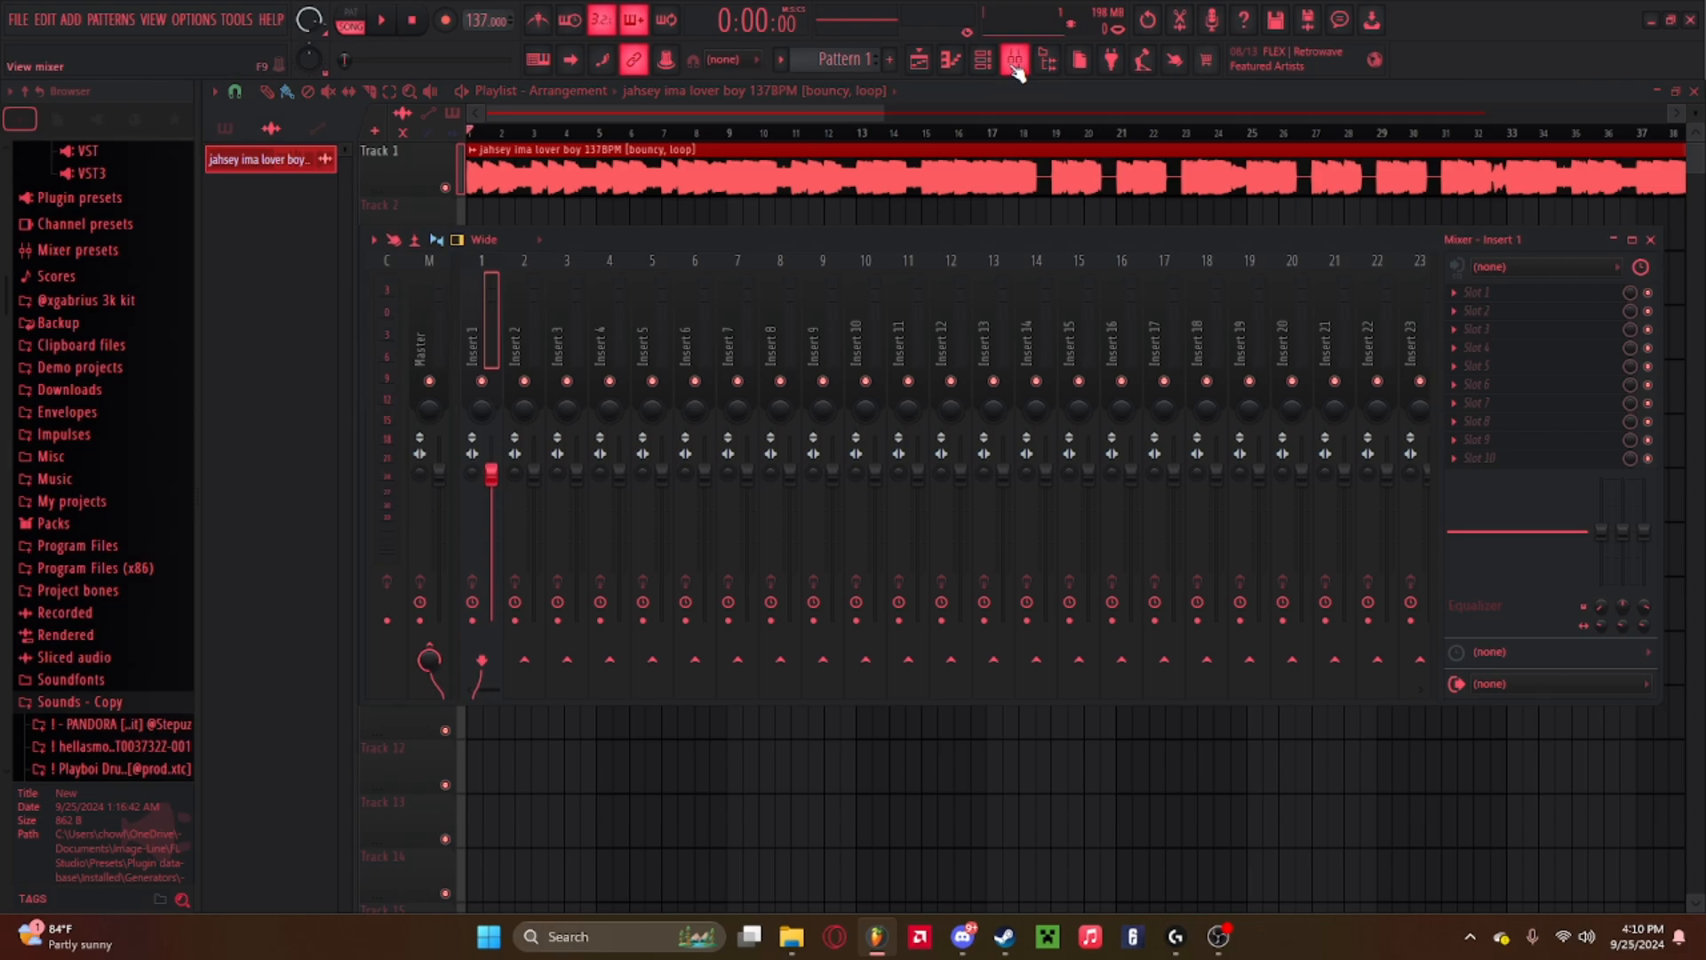
pyautogui.click(1015, 62)
pyautogui.click(1015, 62)
pyautogui.click(1452, 292)
pyautogui.click(1211, 662)
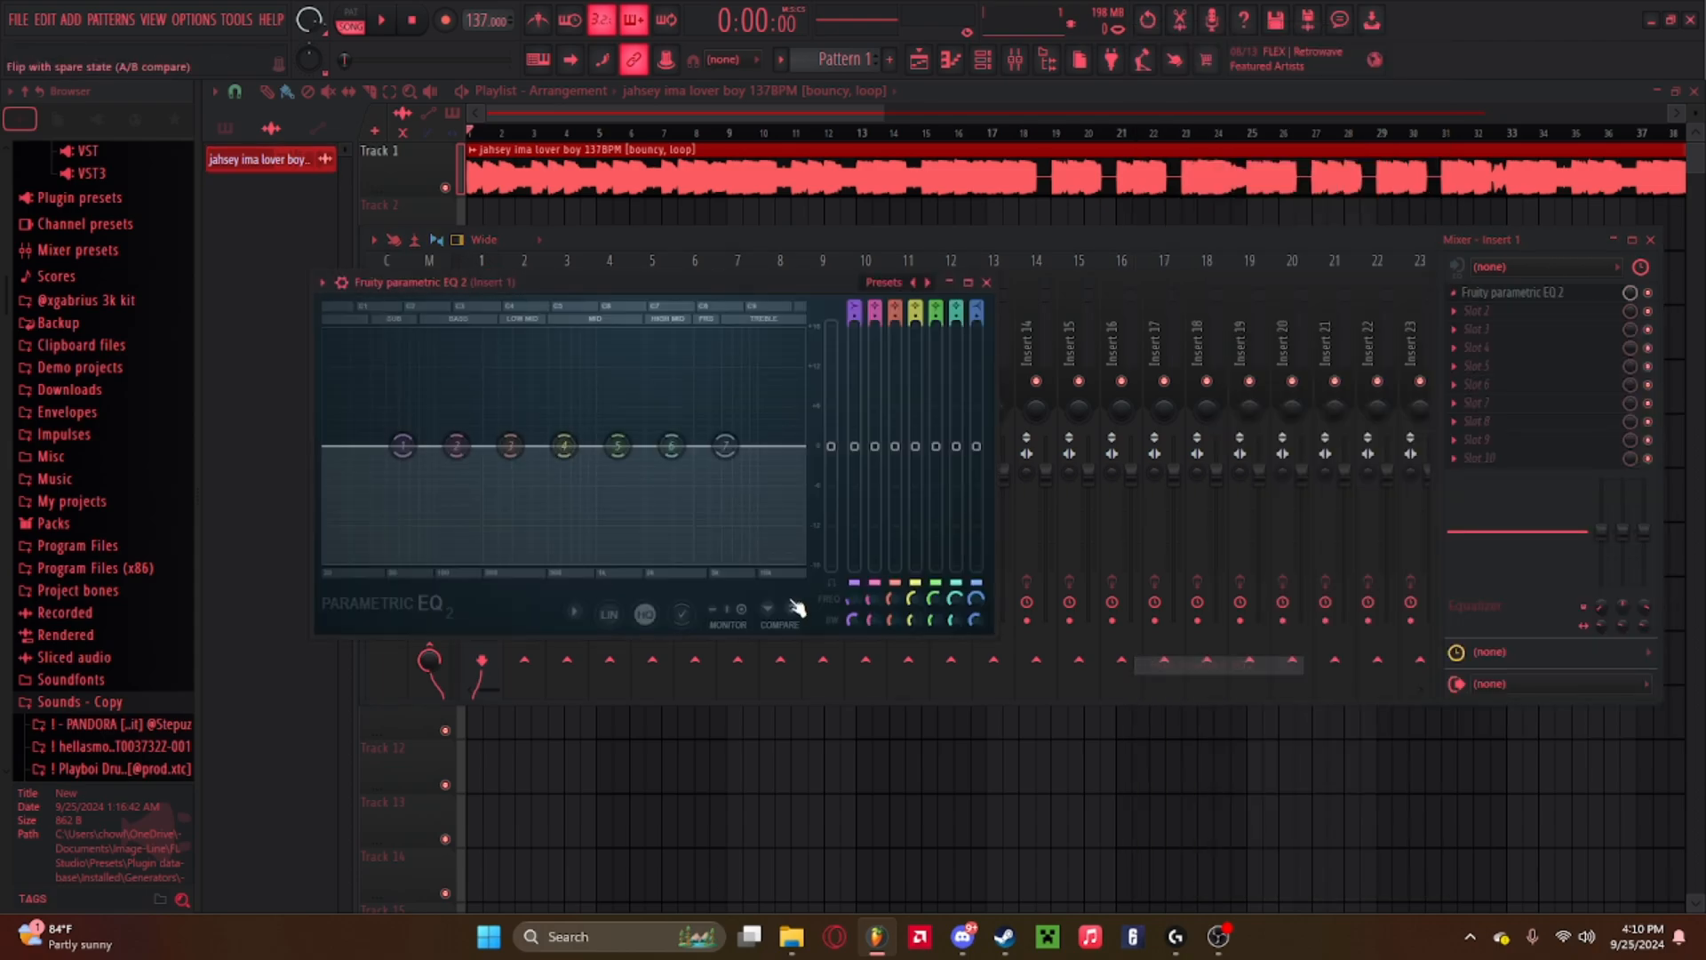
# Change EQ band 1 to a high pass filter and move its cutoff upward.
pyautogui.rightClick(402, 445)
pyautogui.moveTo(418, 503)
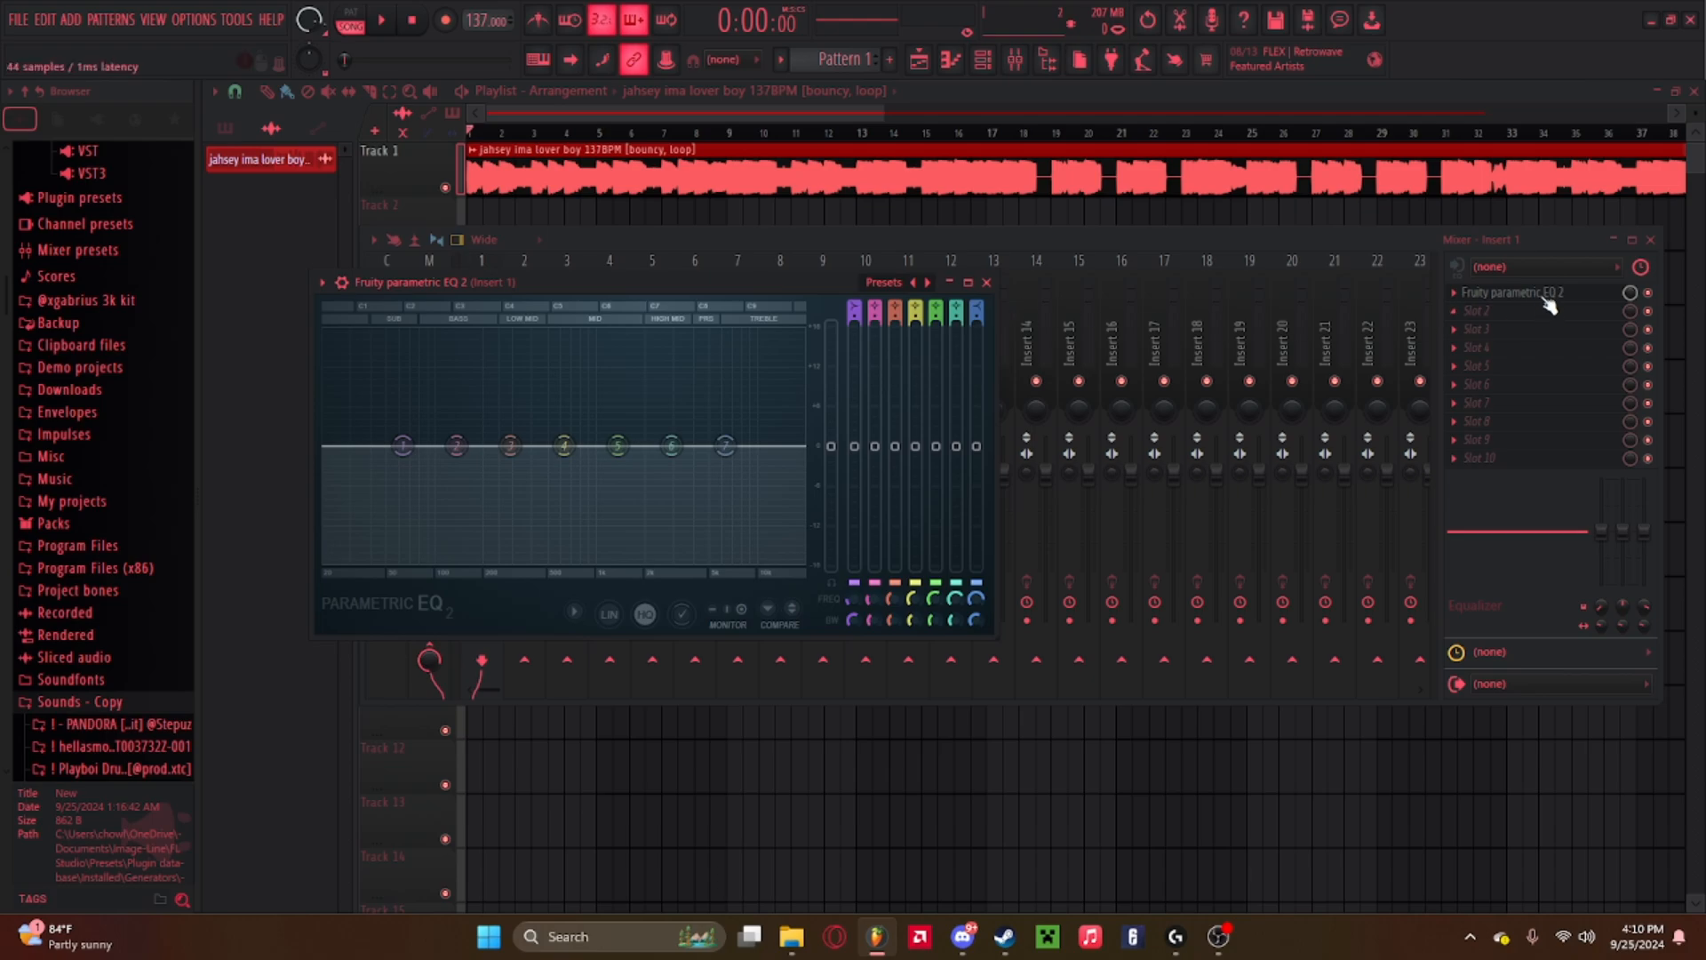
pyautogui.rightClick(406, 447)
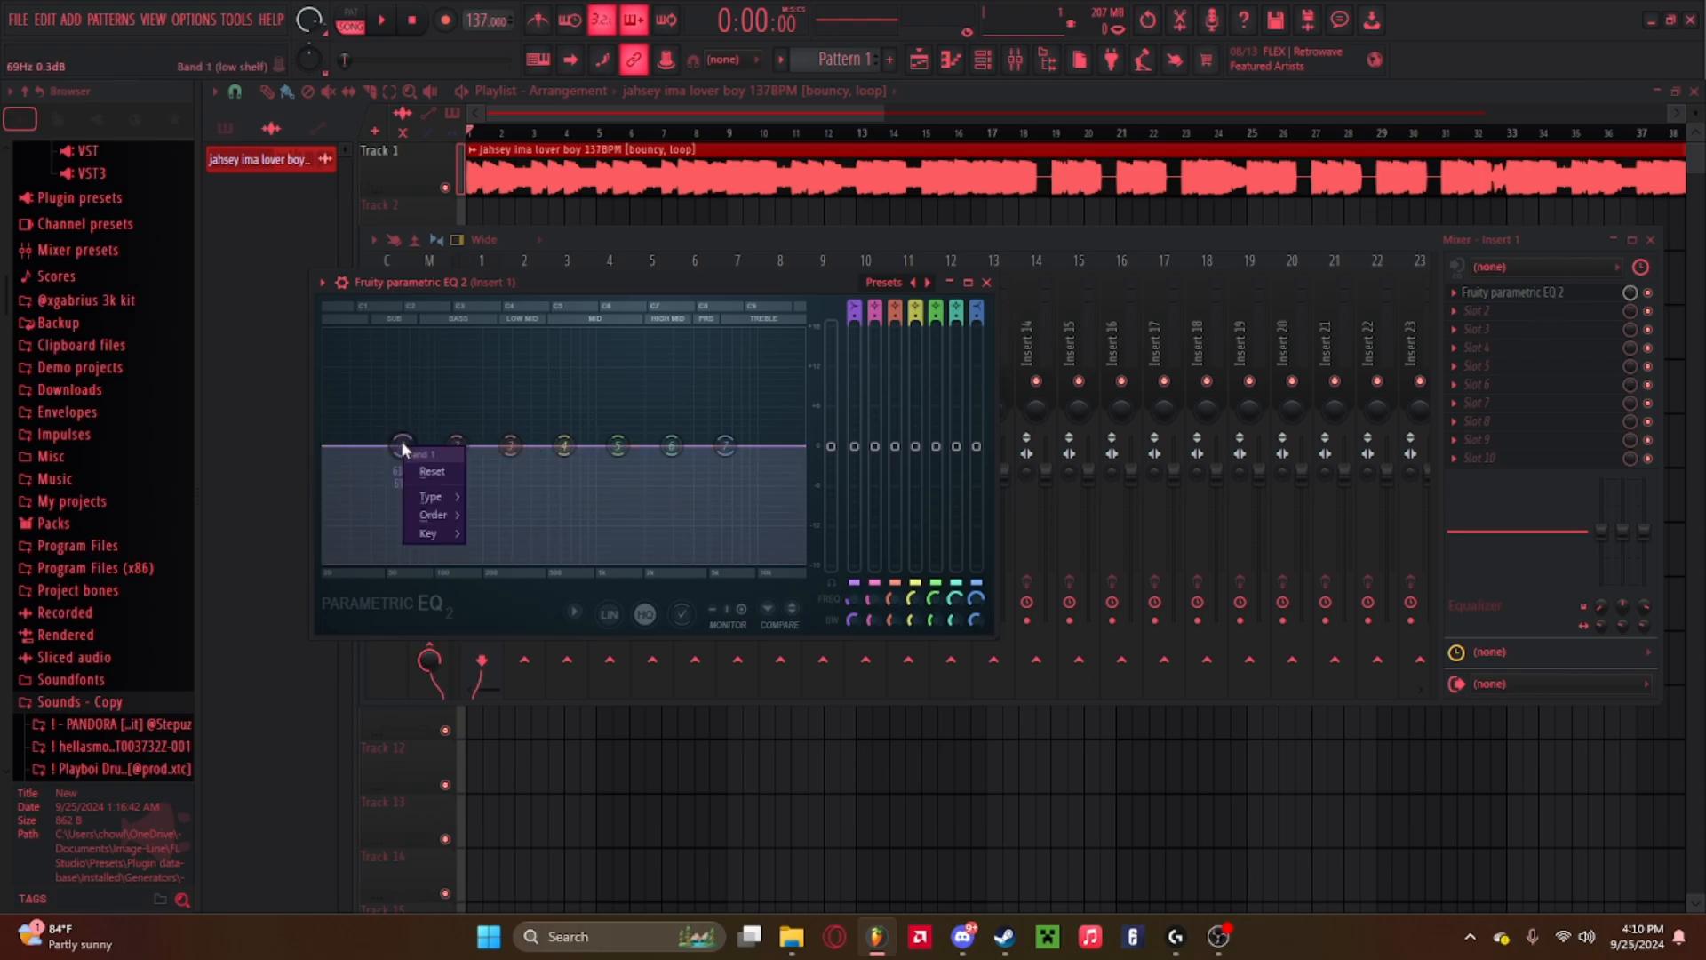
pyautogui.moveTo(441, 500)
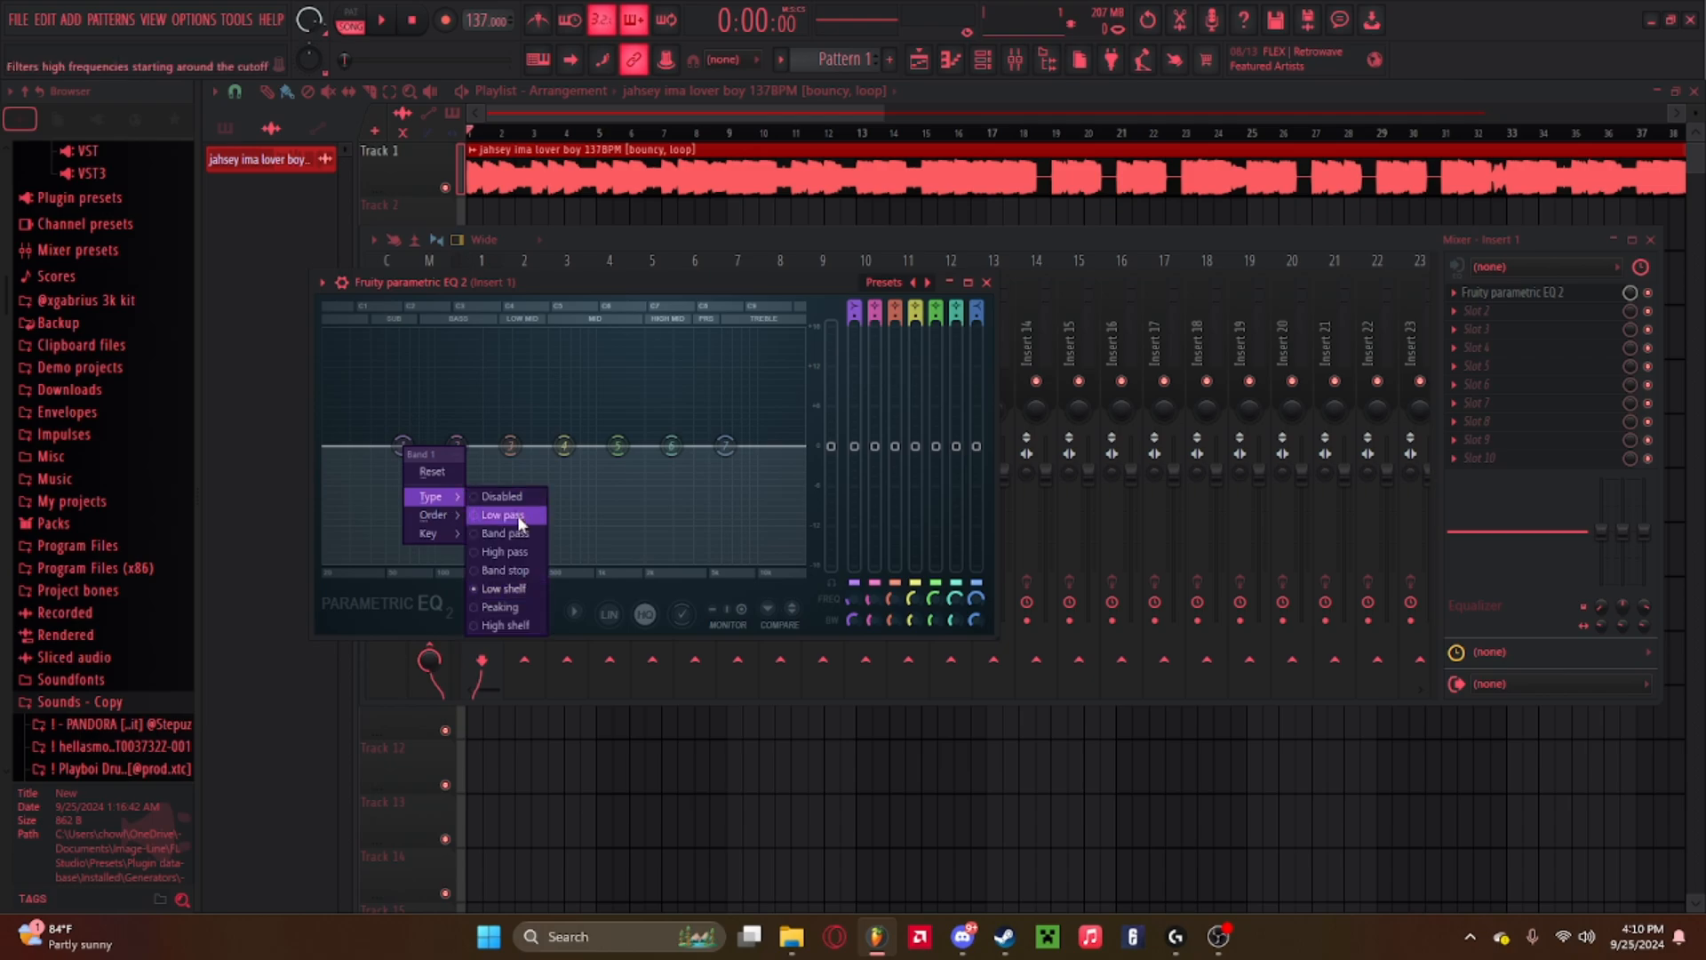
pyautogui.click(520, 551)
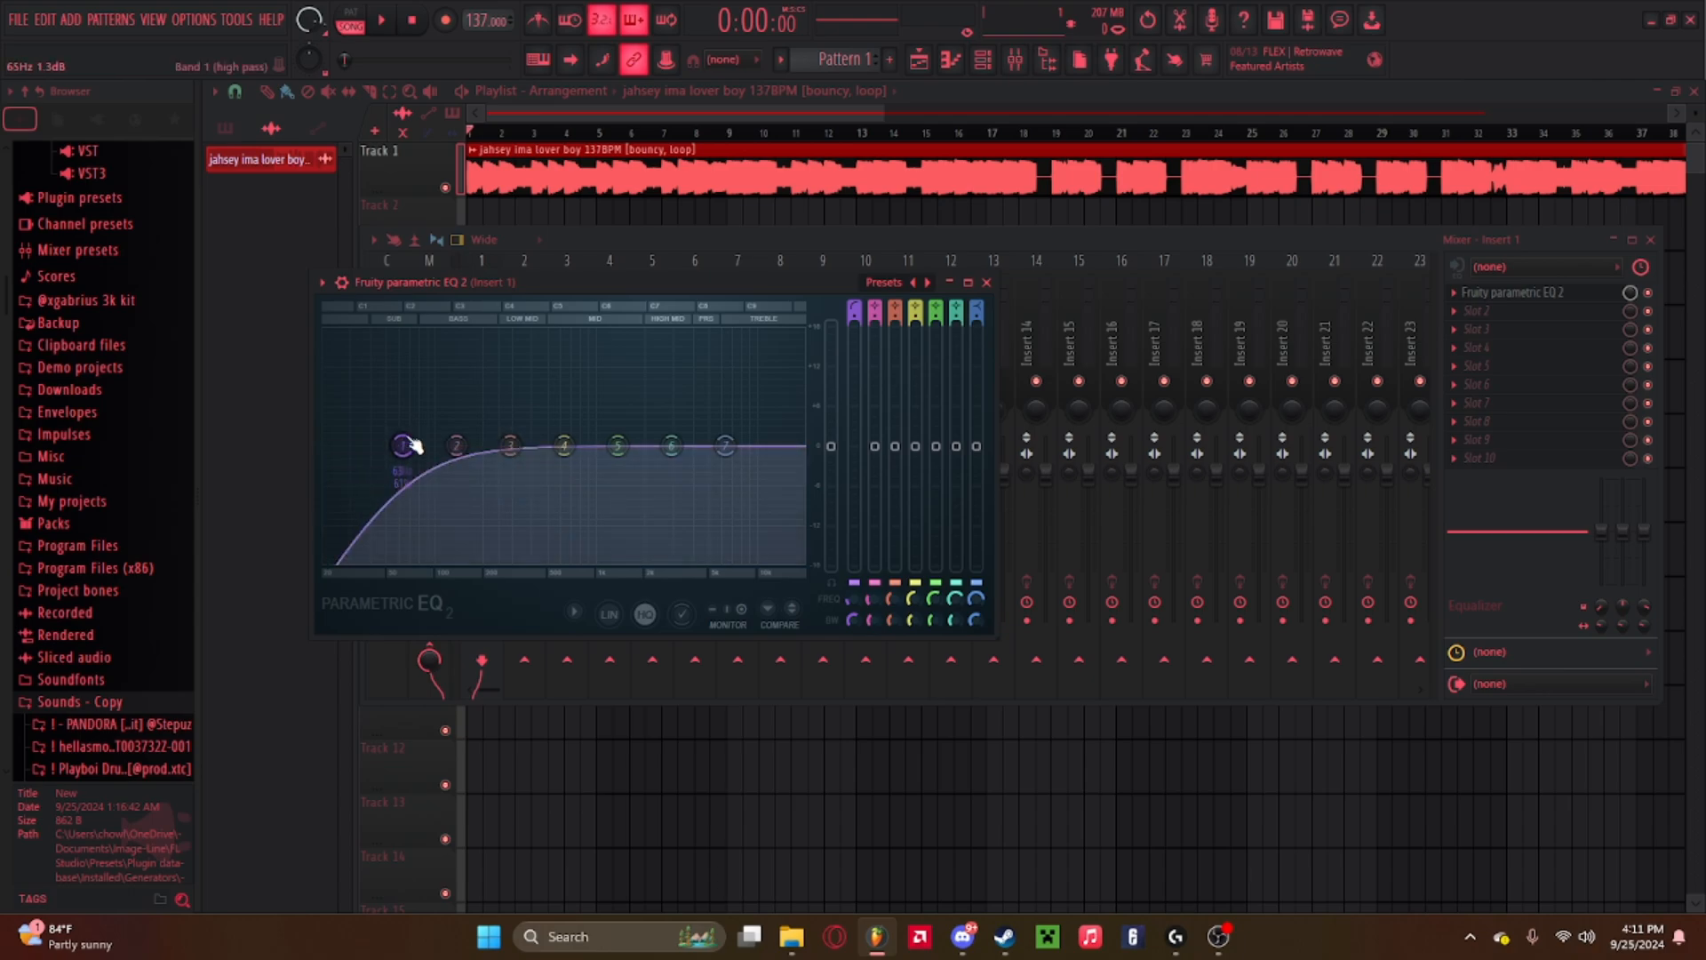
pyautogui.moveTo(409, 447); pyautogui.dragTo(453, 446)
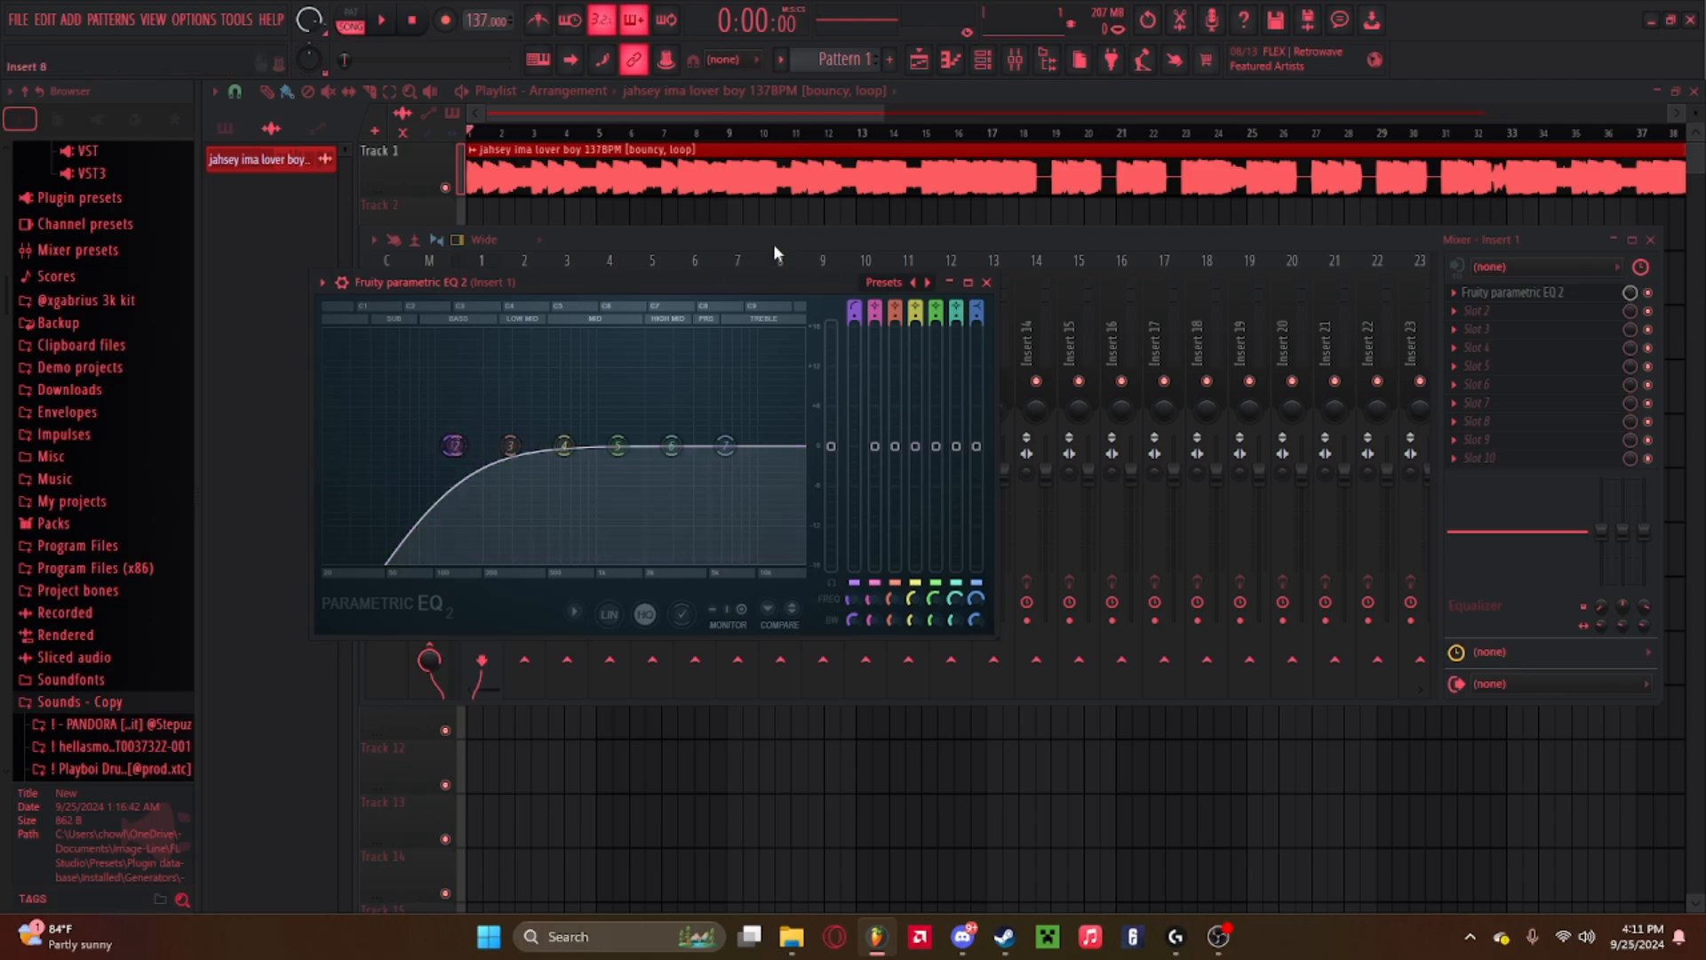
# Close the EQ and mixer windows and play the arrangement to listen.
pyautogui.click(986, 282)
pyautogui.click(1613, 240)
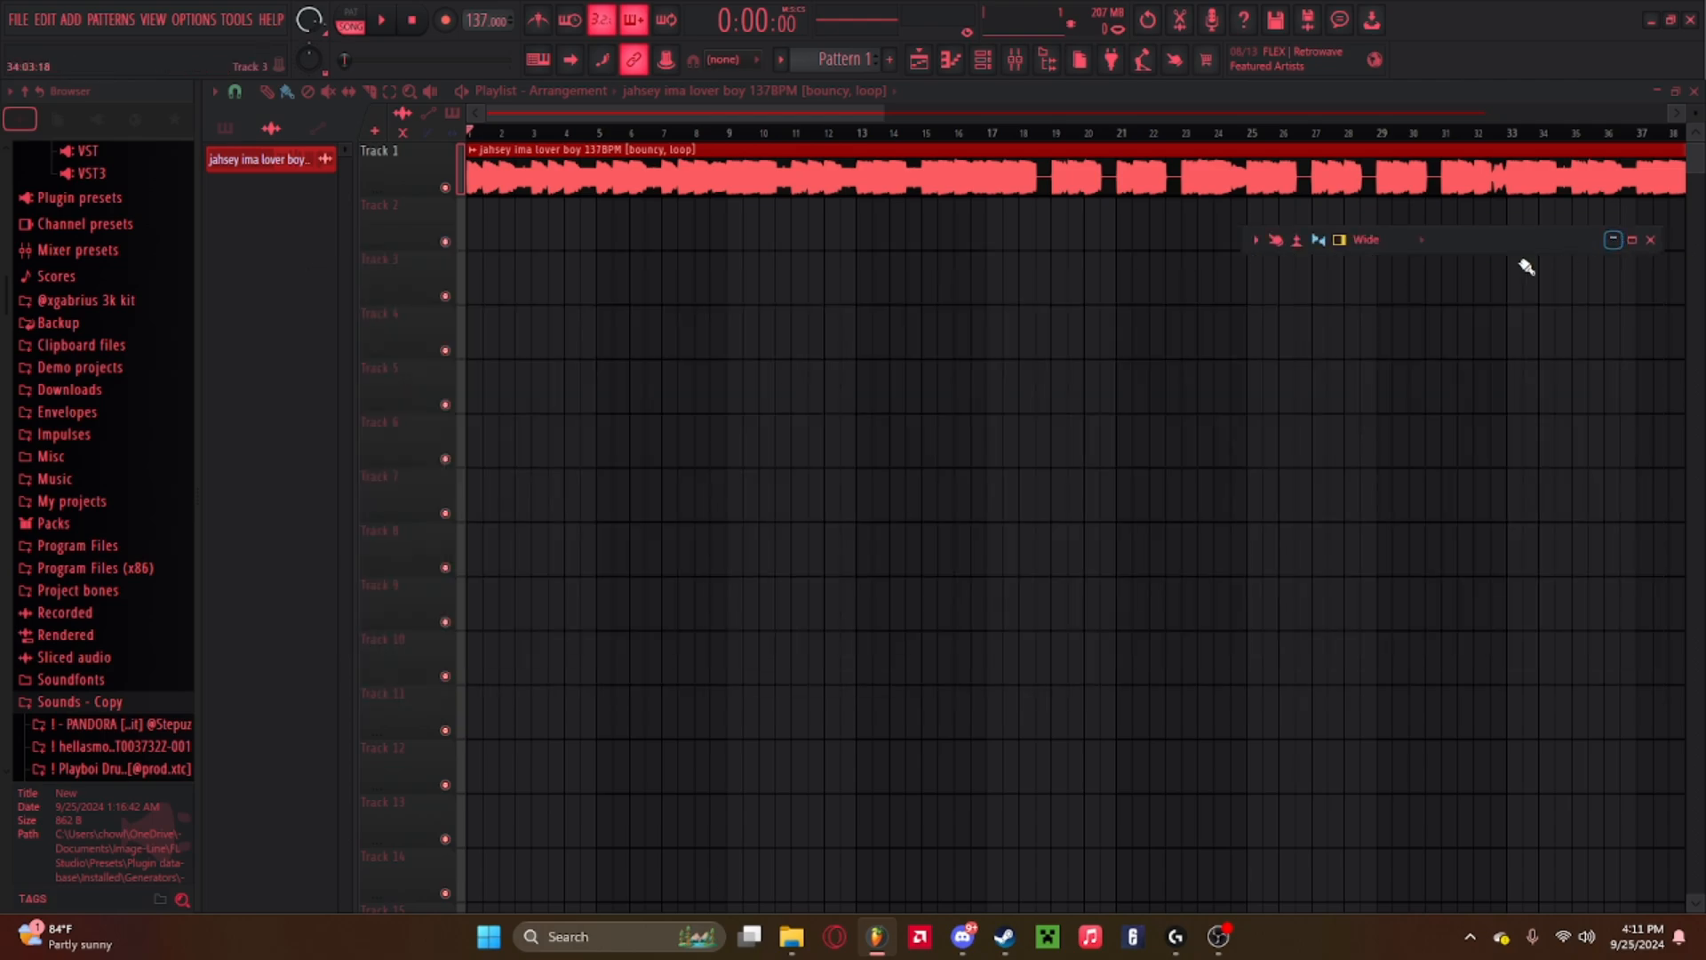
pyautogui.press('space')
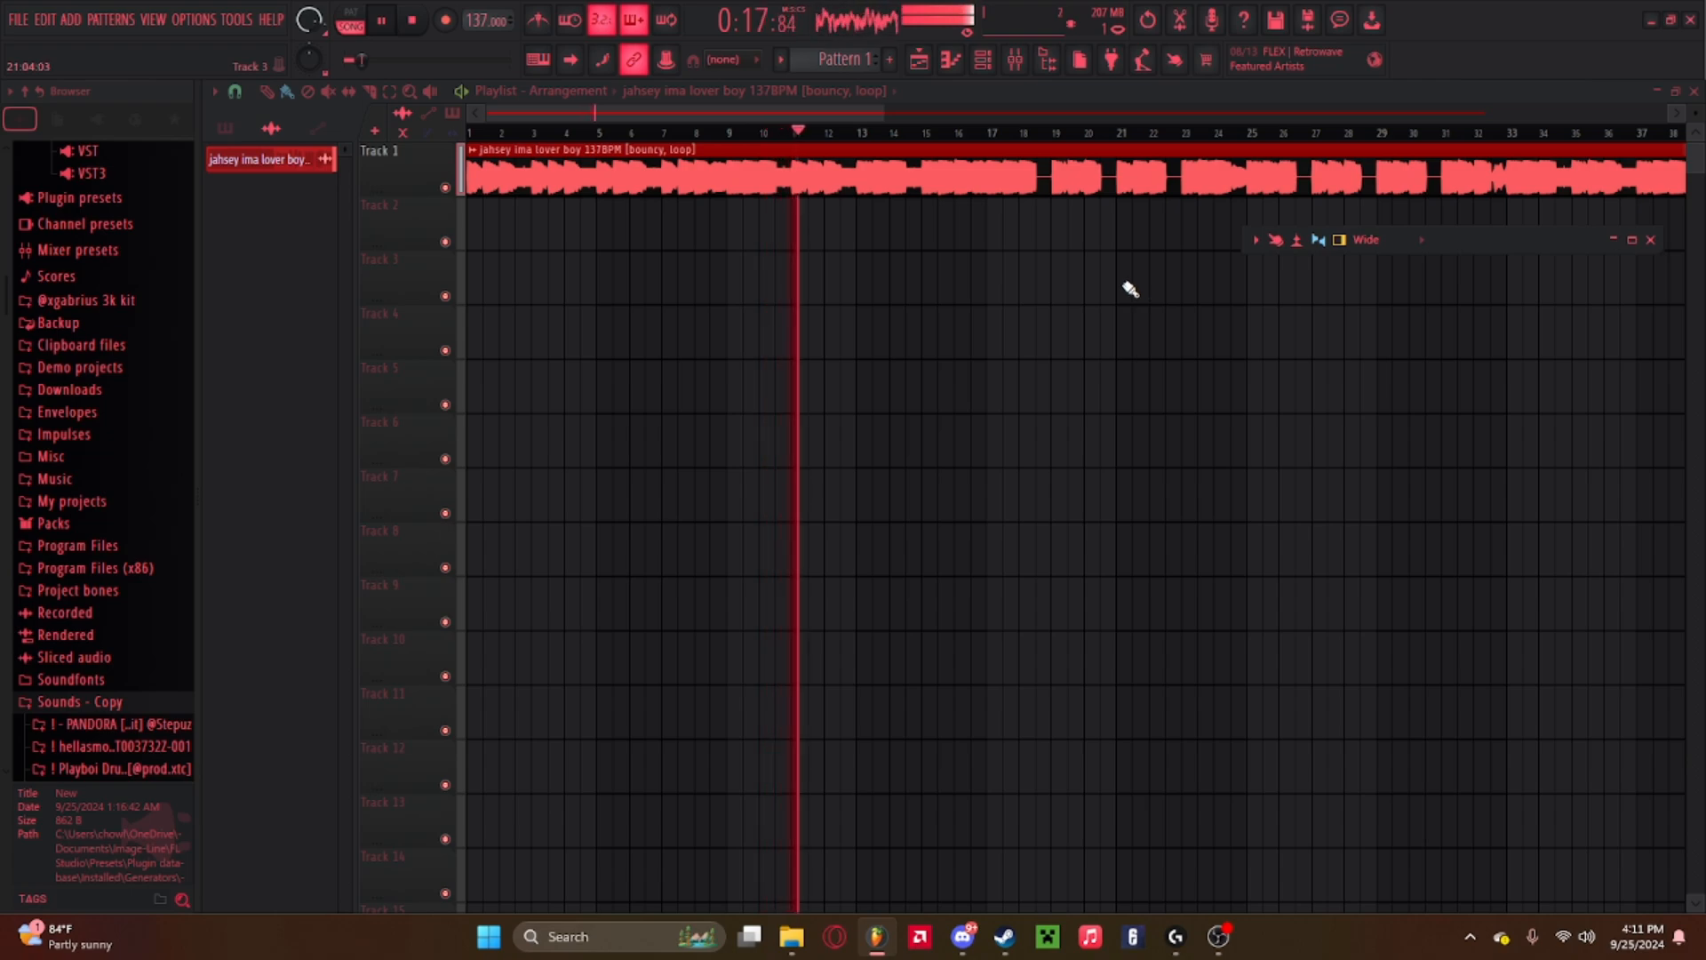
pyautogui.press('space')
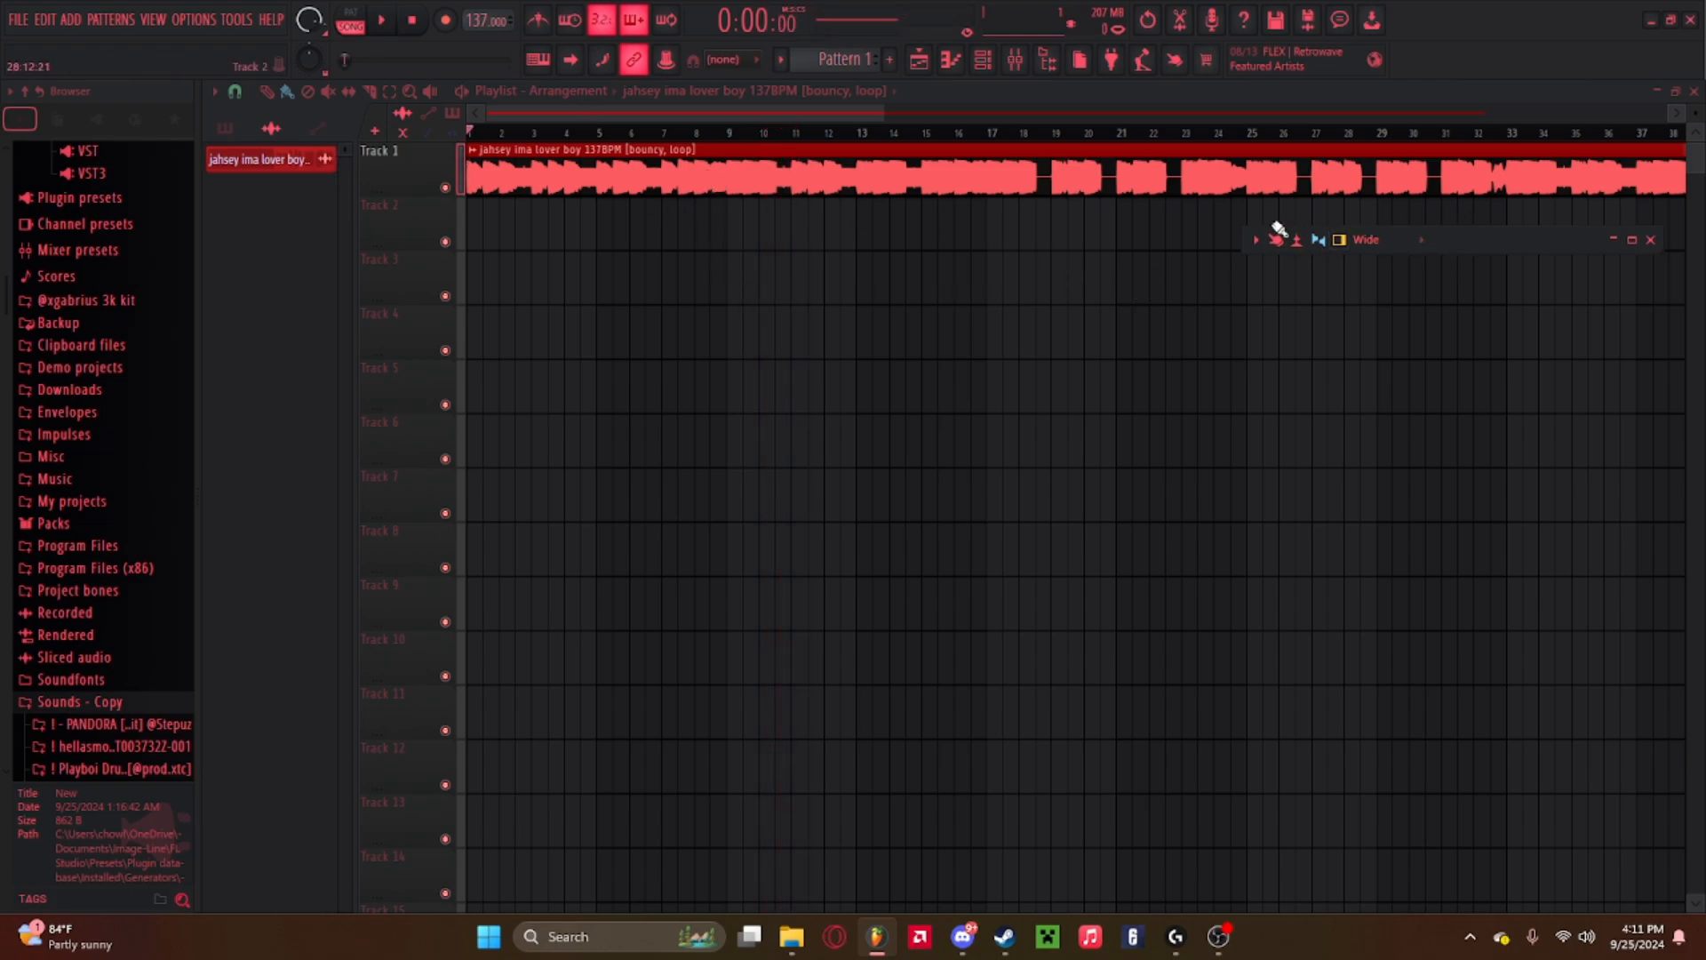
# Reopen the EQ and, while playing, lower band 1's high pass cutoff to 20 Hz.
pyautogui.click(1633, 240)
pyautogui.click(1684, 93)
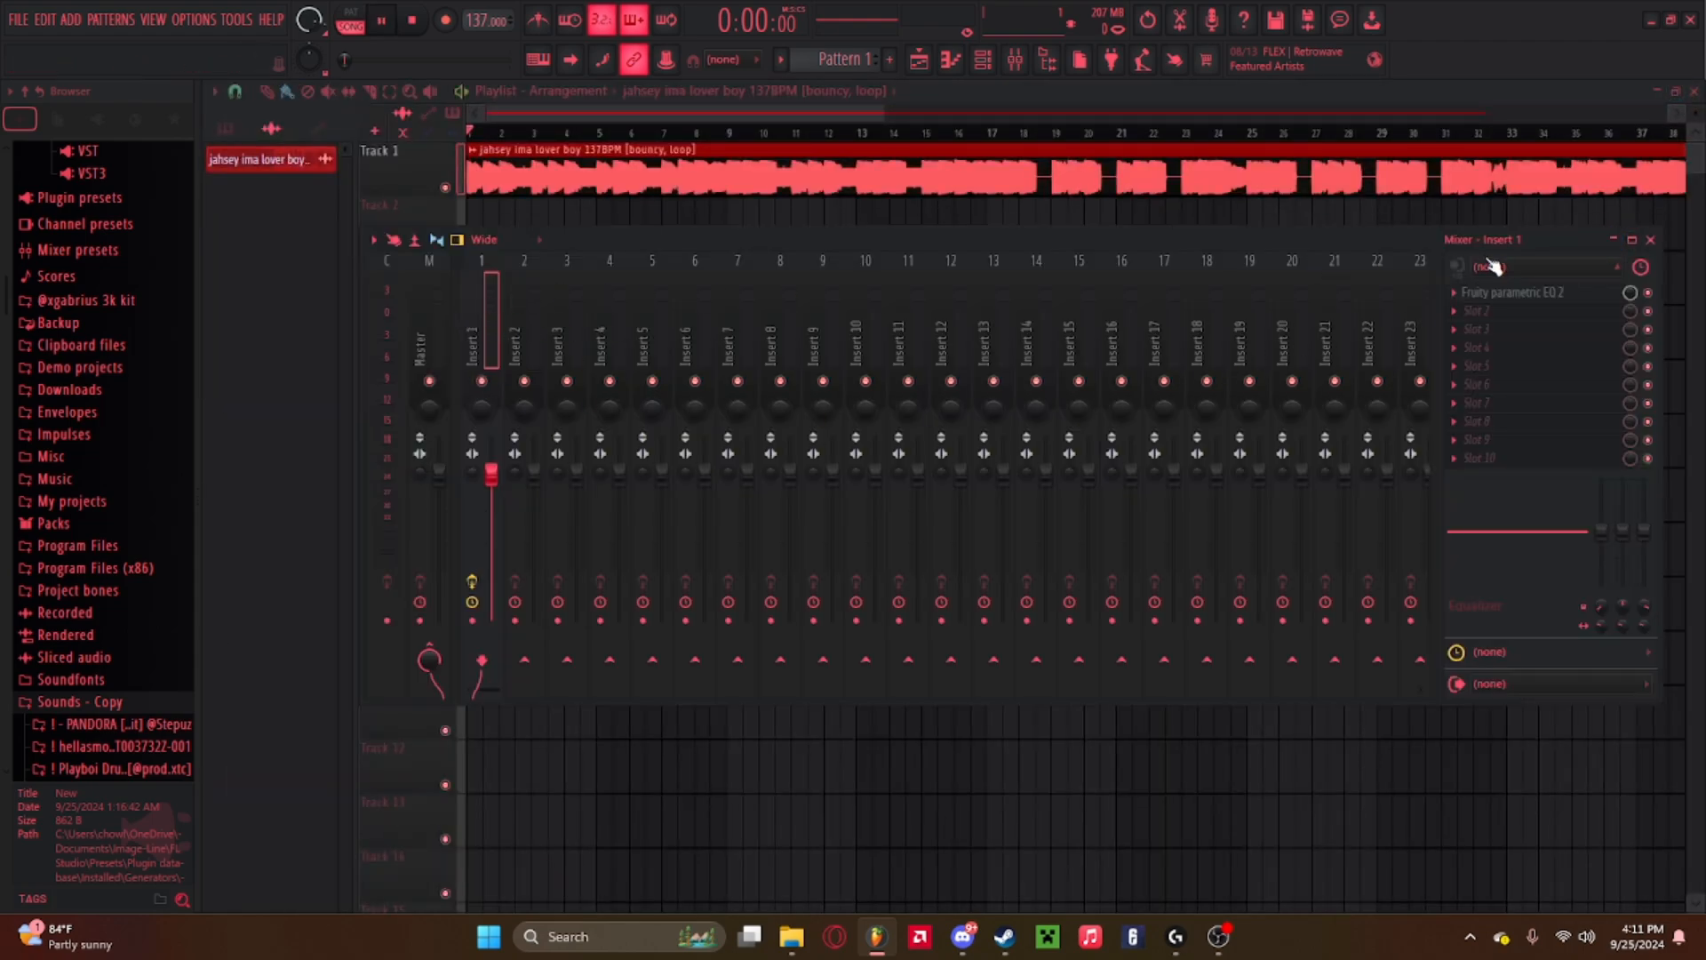
pyautogui.press('space')
pyautogui.click(1529, 295)
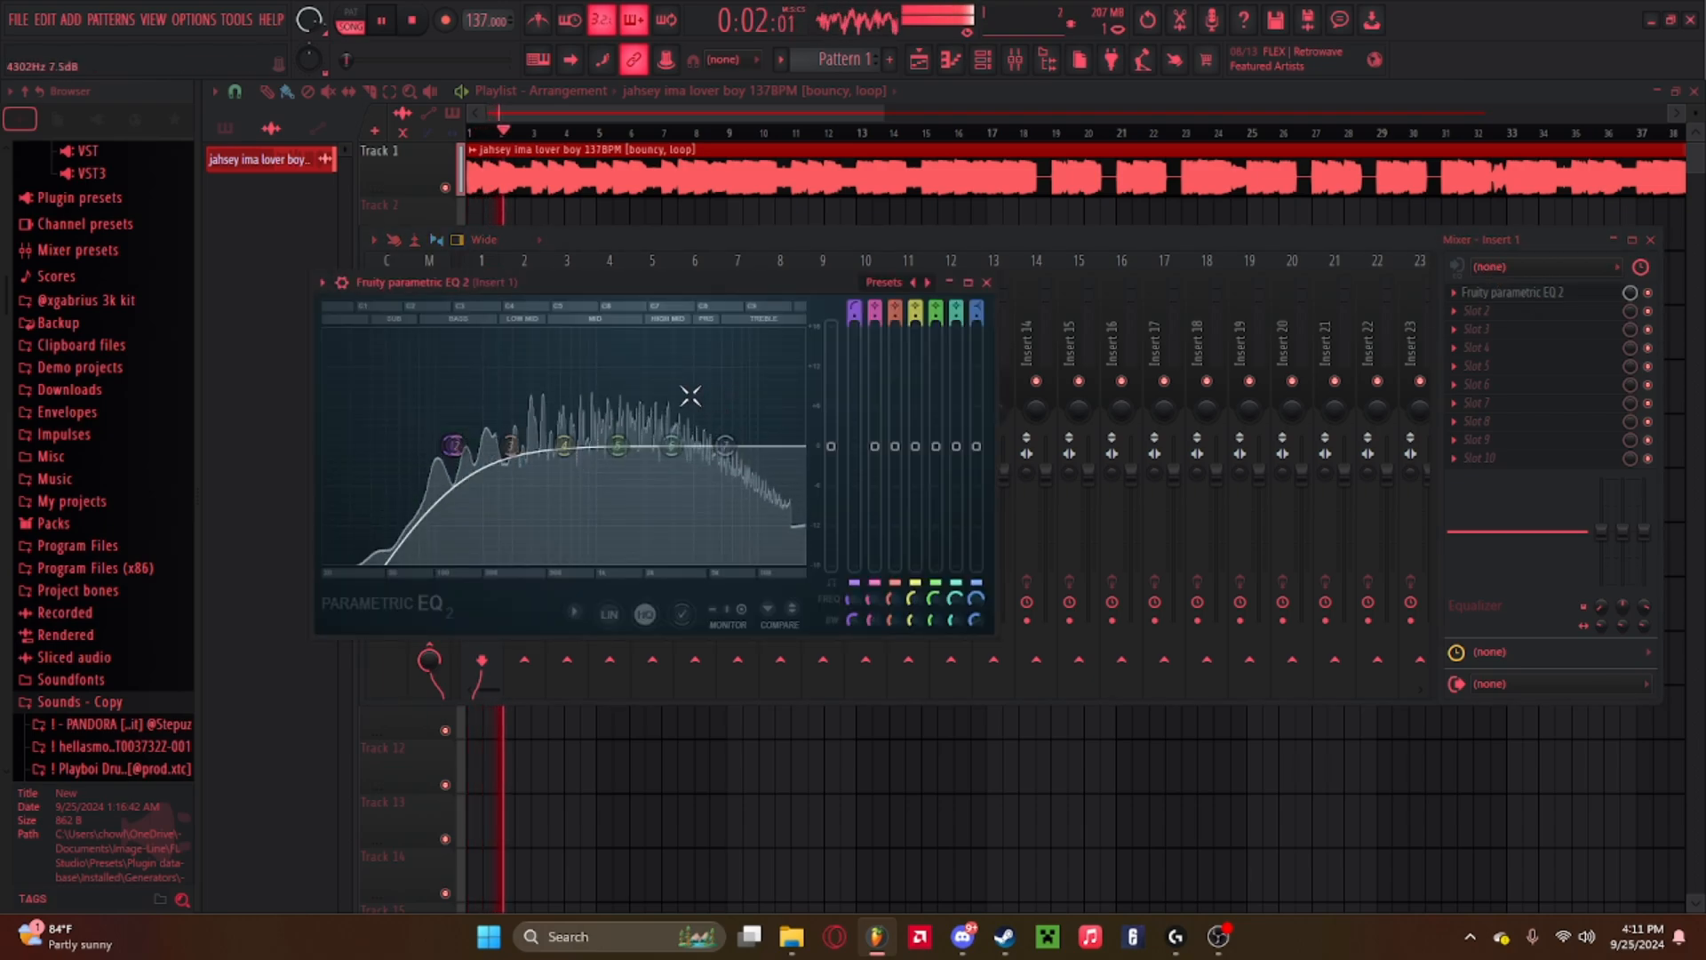
pyautogui.moveTo(453, 445); pyautogui.dragTo(325, 445)
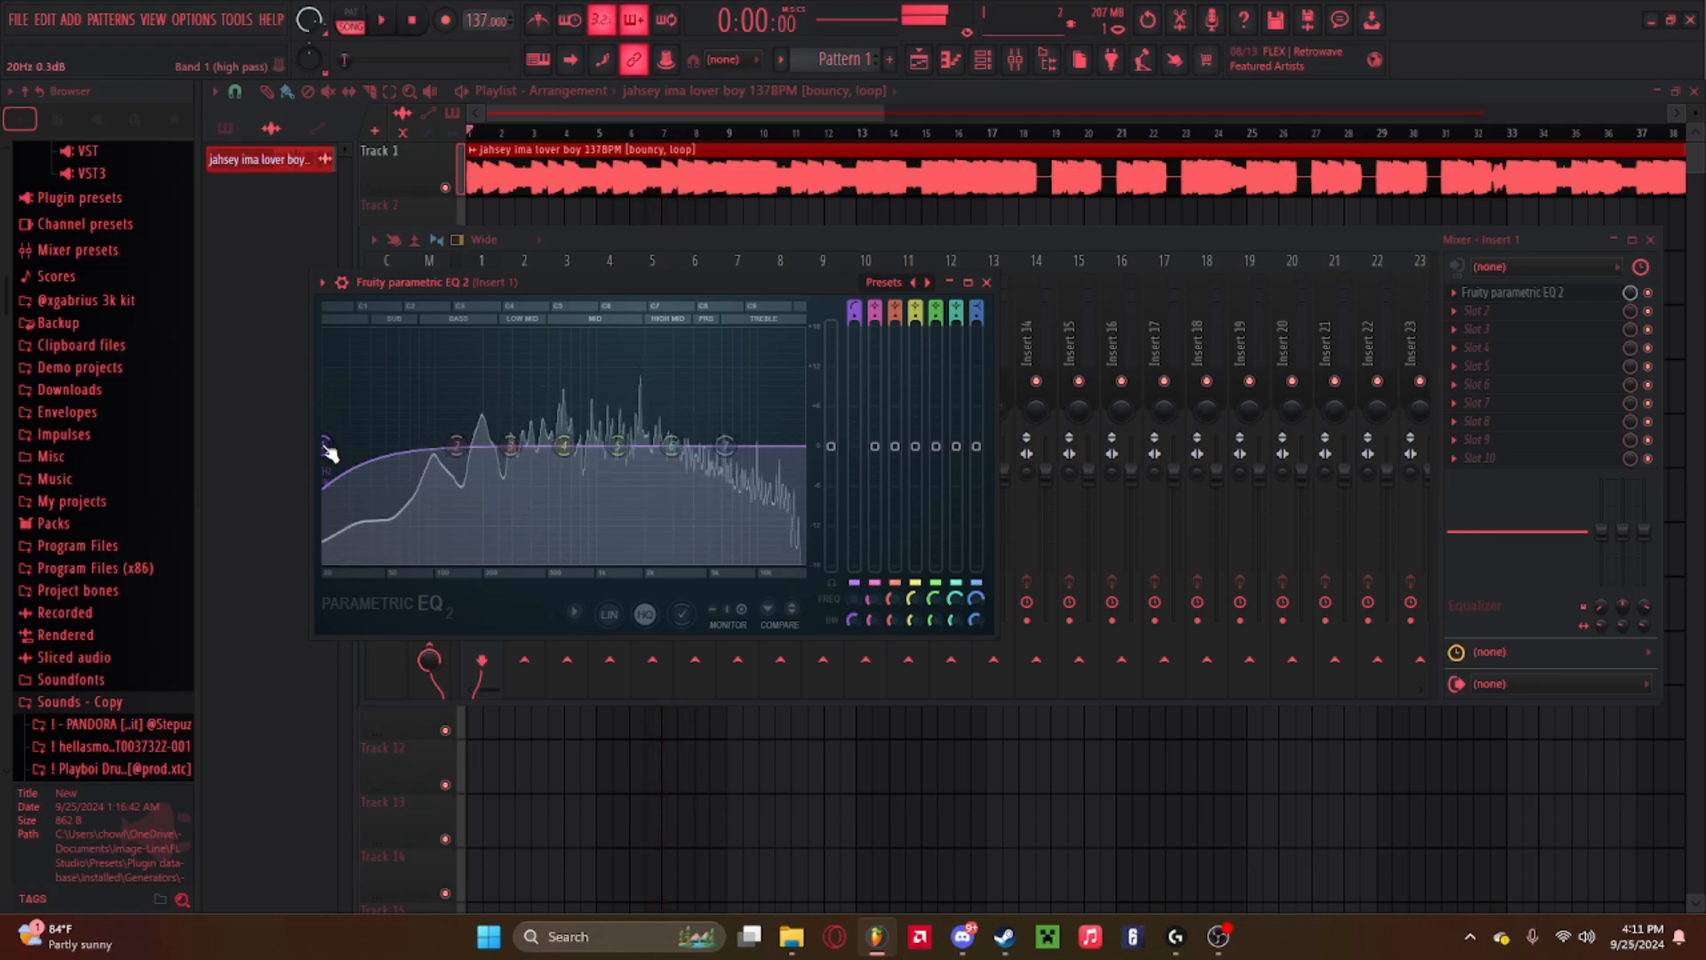
pyautogui.press('space')
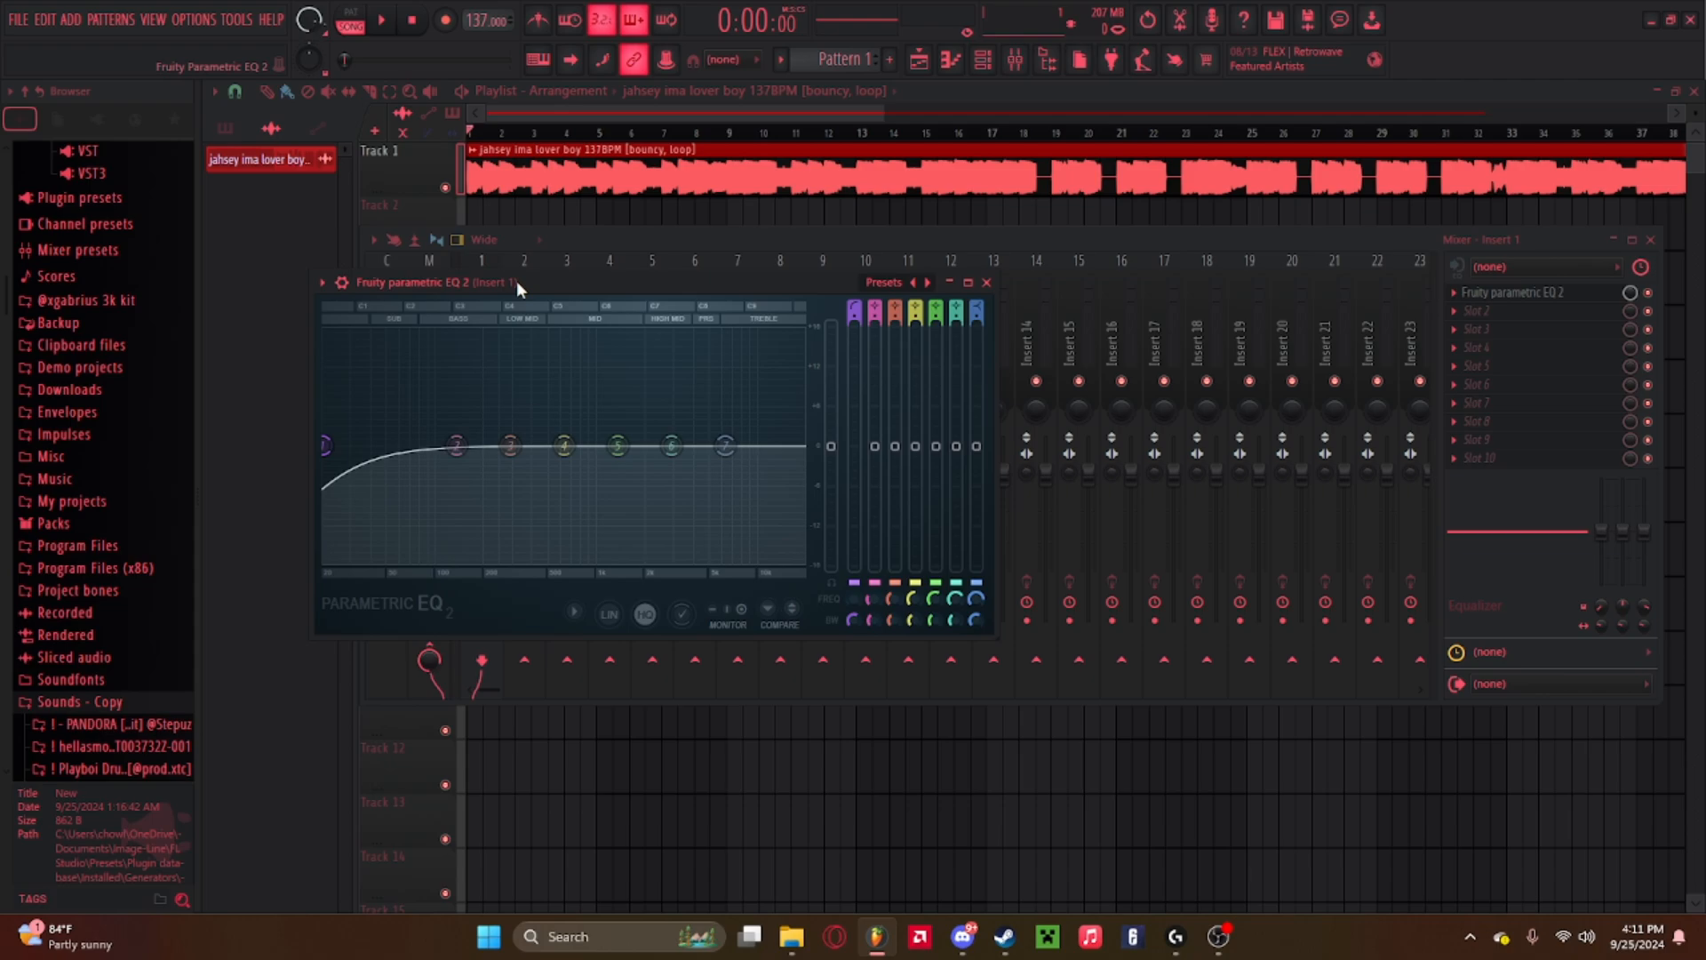
# Change EQ band 7 to a low pass filter and push its cutoff to the top of the range.
pyautogui.rightClick(725, 446)
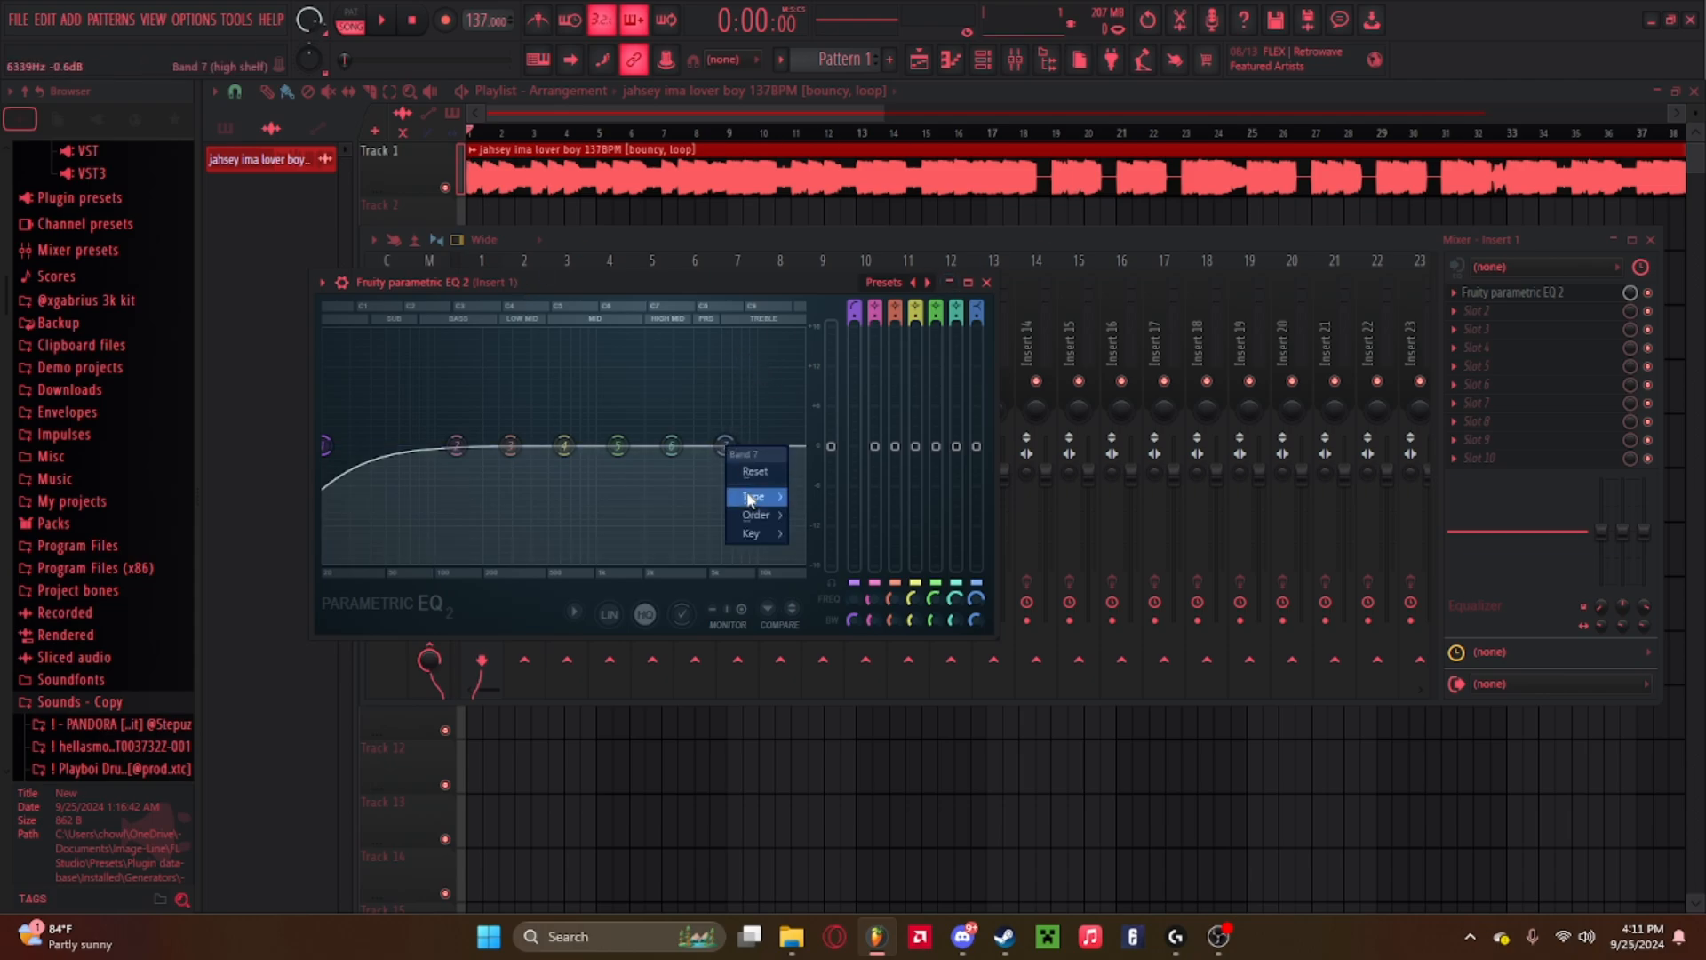
pyautogui.moveTo(750, 499)
pyautogui.rightClick(725, 447)
pyautogui.rightClick(726, 447)
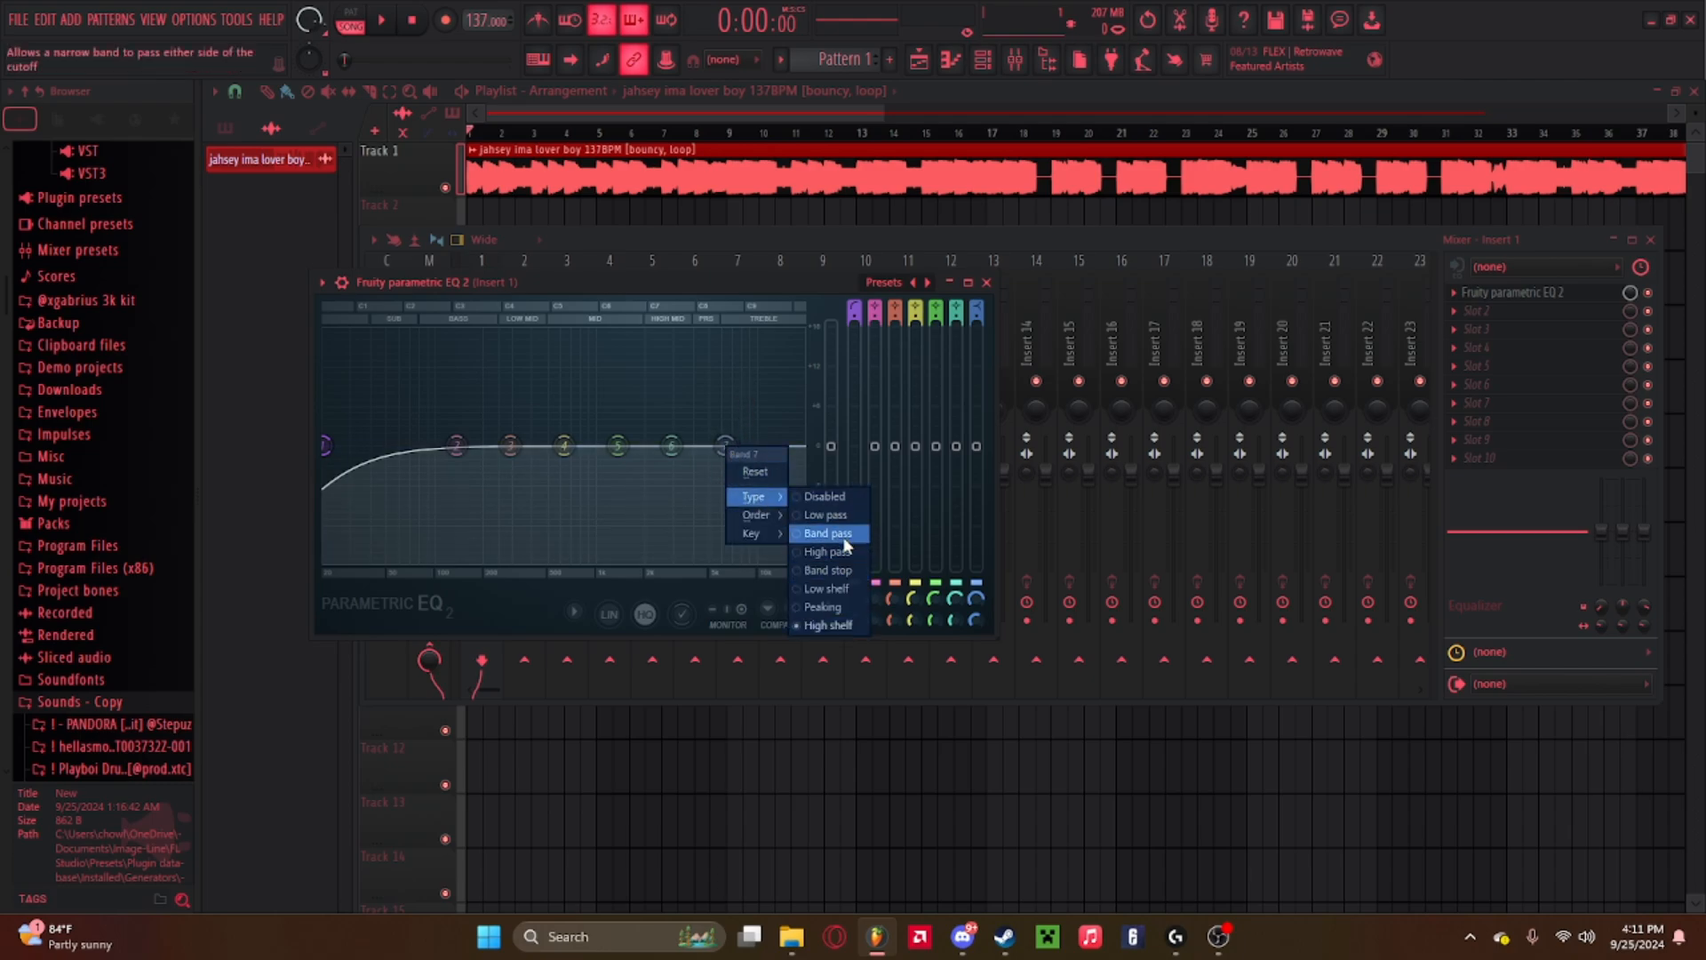
pyautogui.click(831, 515)
pyautogui.moveTo(744, 466); pyautogui.dragTo(707, 446)
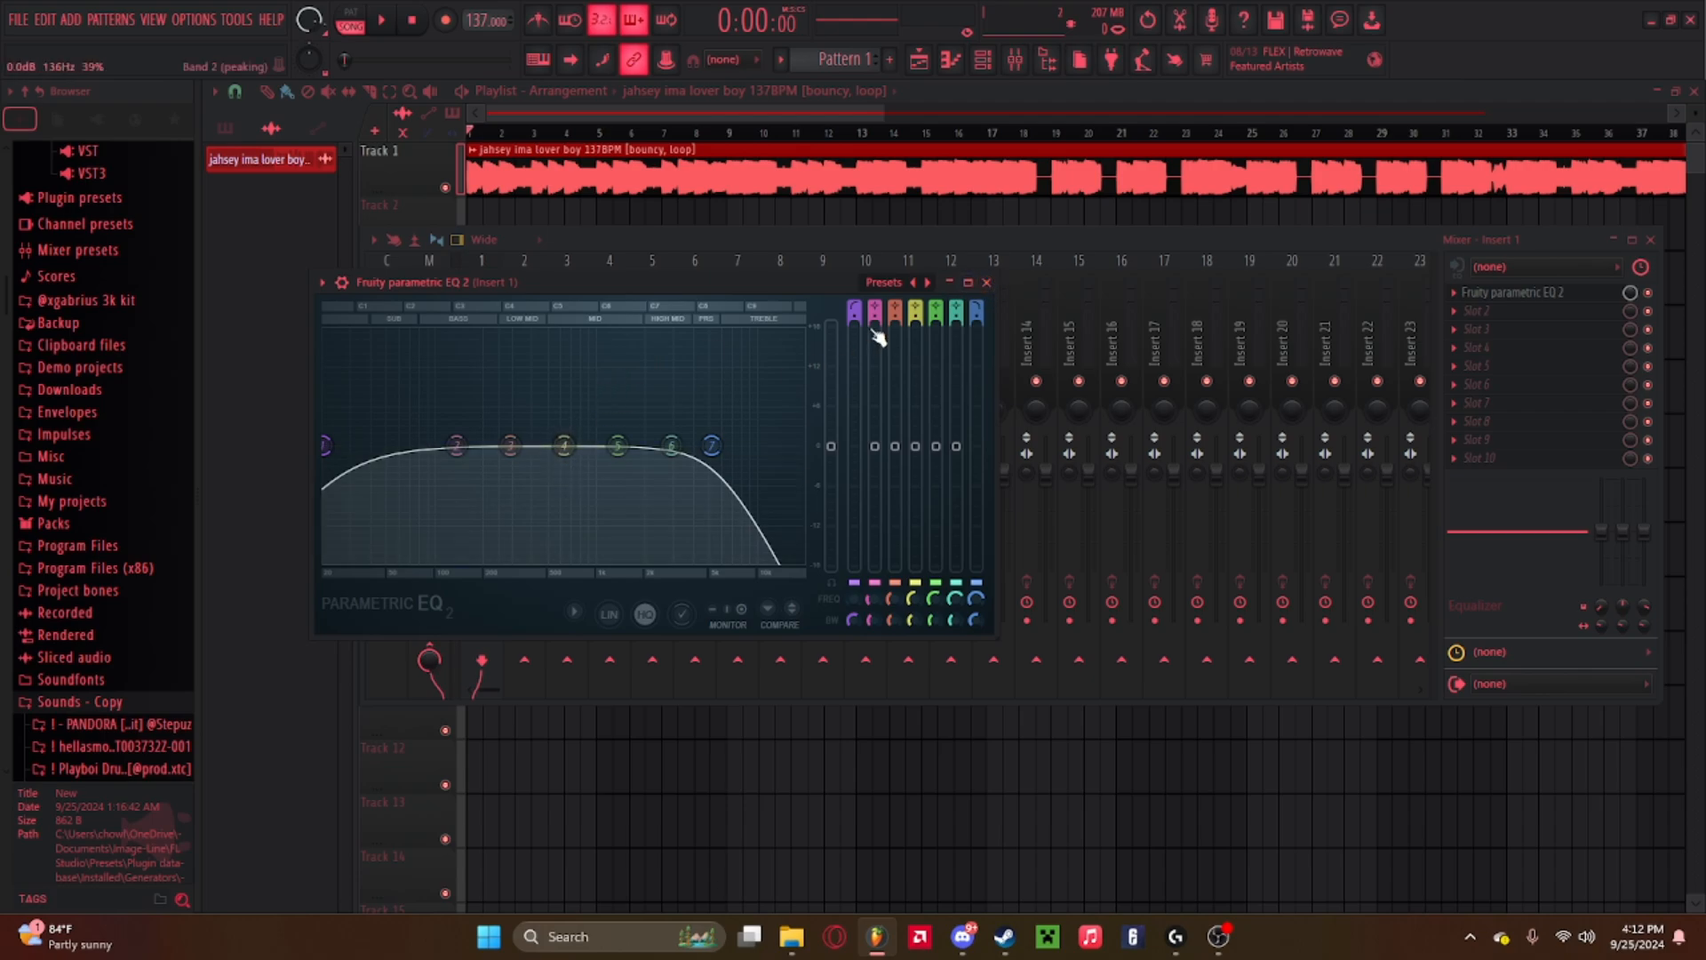
pyautogui.moveTo(722, 460); pyautogui.dragTo(800, 452)
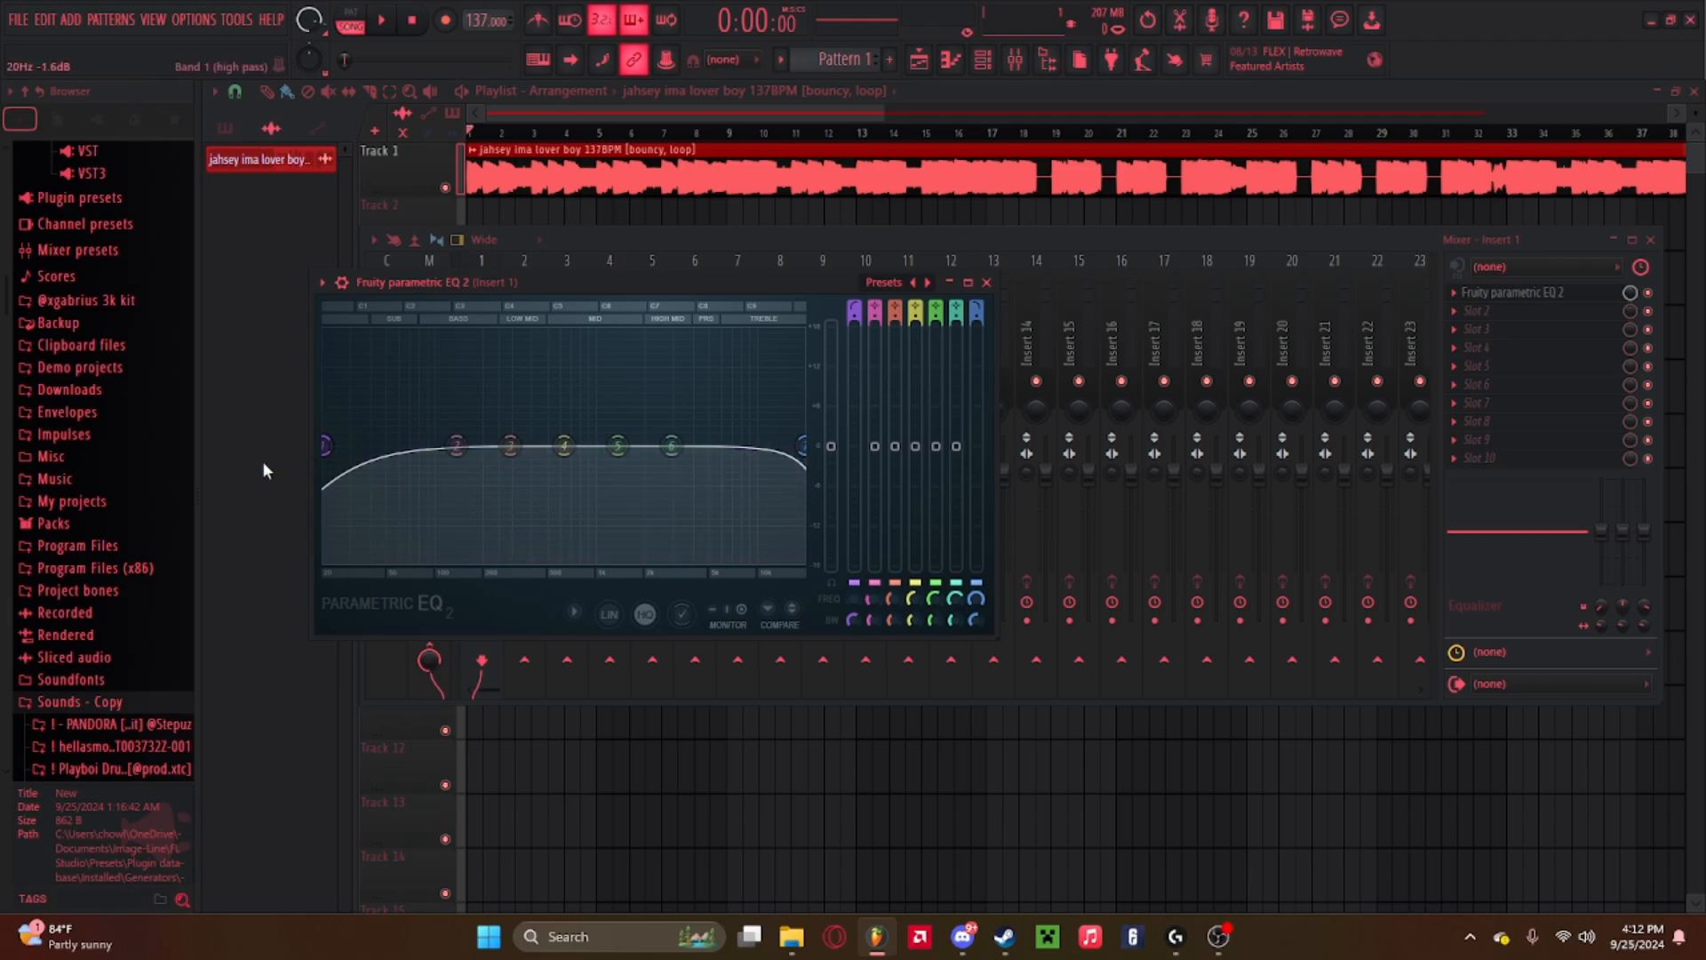
# Raise band 1's high pass cutoff to about 192 Hz and play the track.
pyautogui.moveTo(327, 446); pyautogui.dragTo(474, 445)
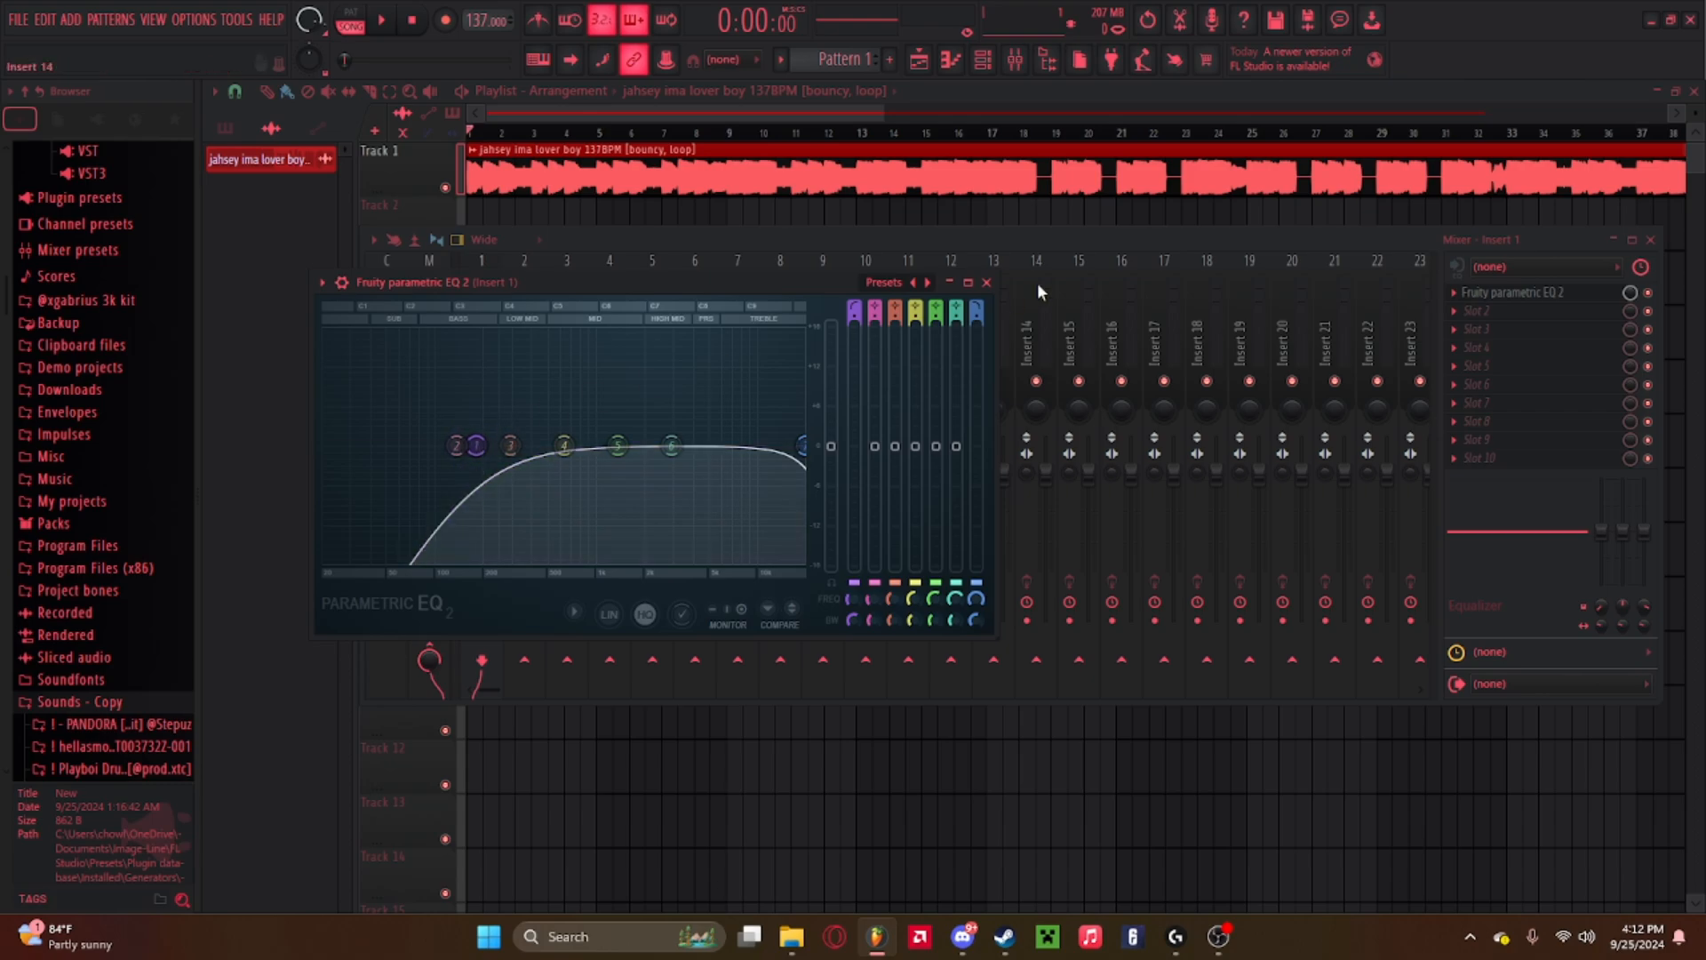
pyautogui.press('space')
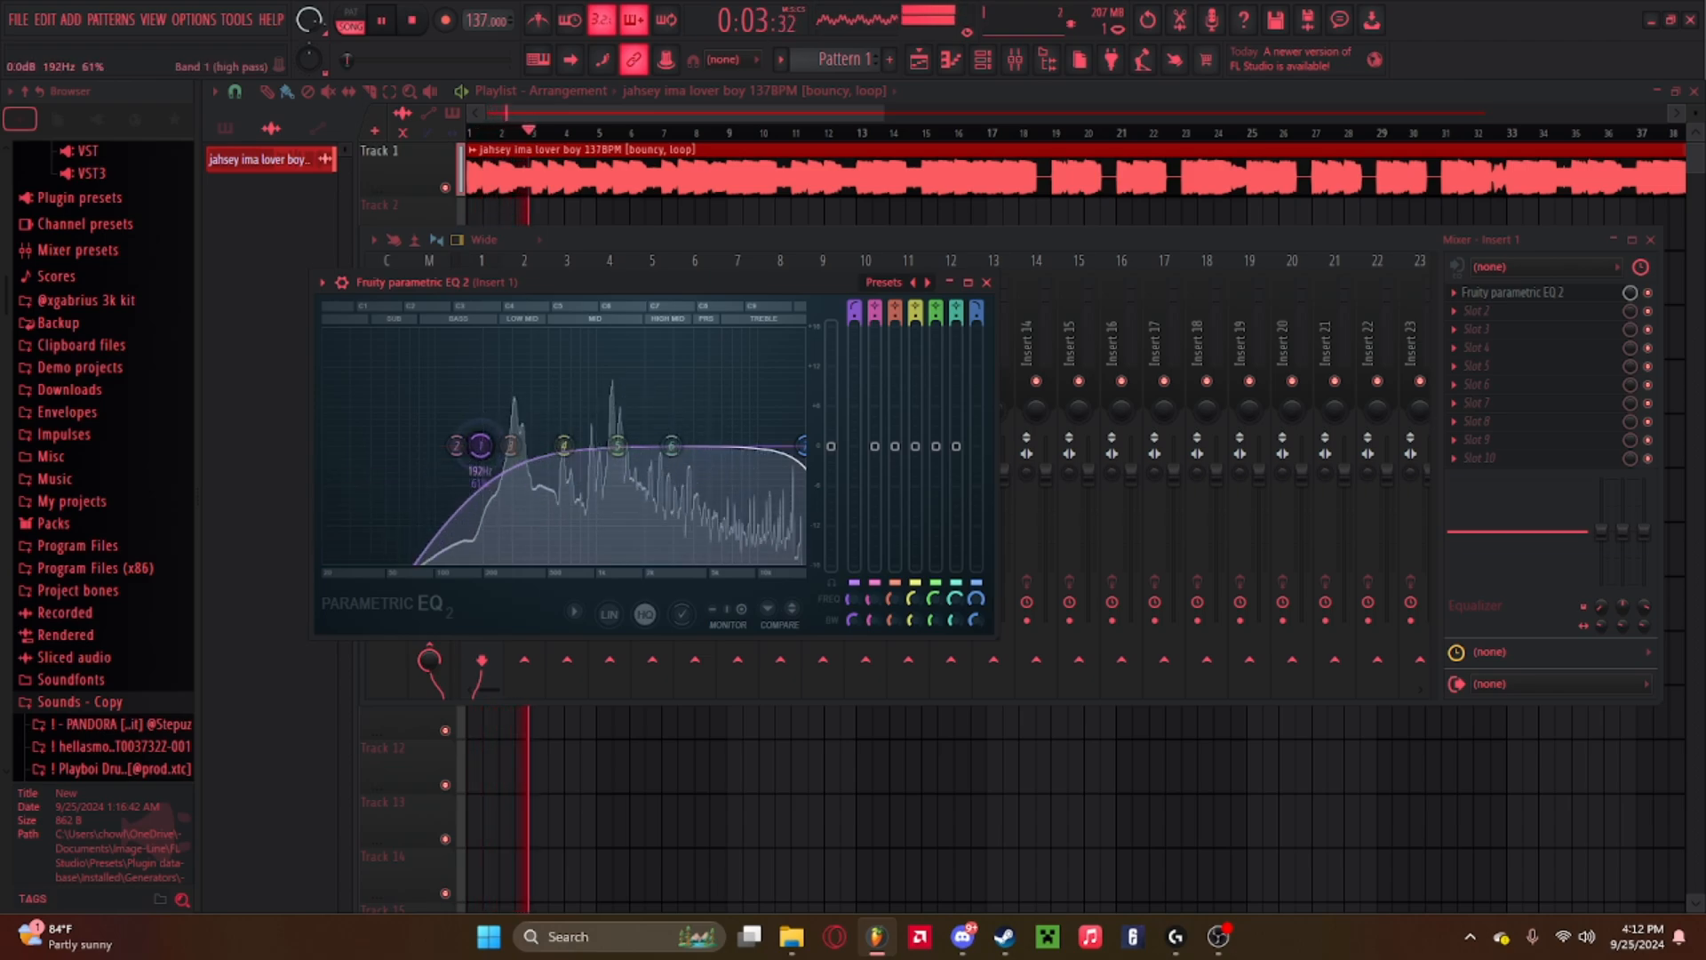
# Close the EQ and mixer and open the sample's channel settings.
pyautogui.click(986, 282)
pyautogui.press('F9')
pyautogui.doubleClick(893, 157)
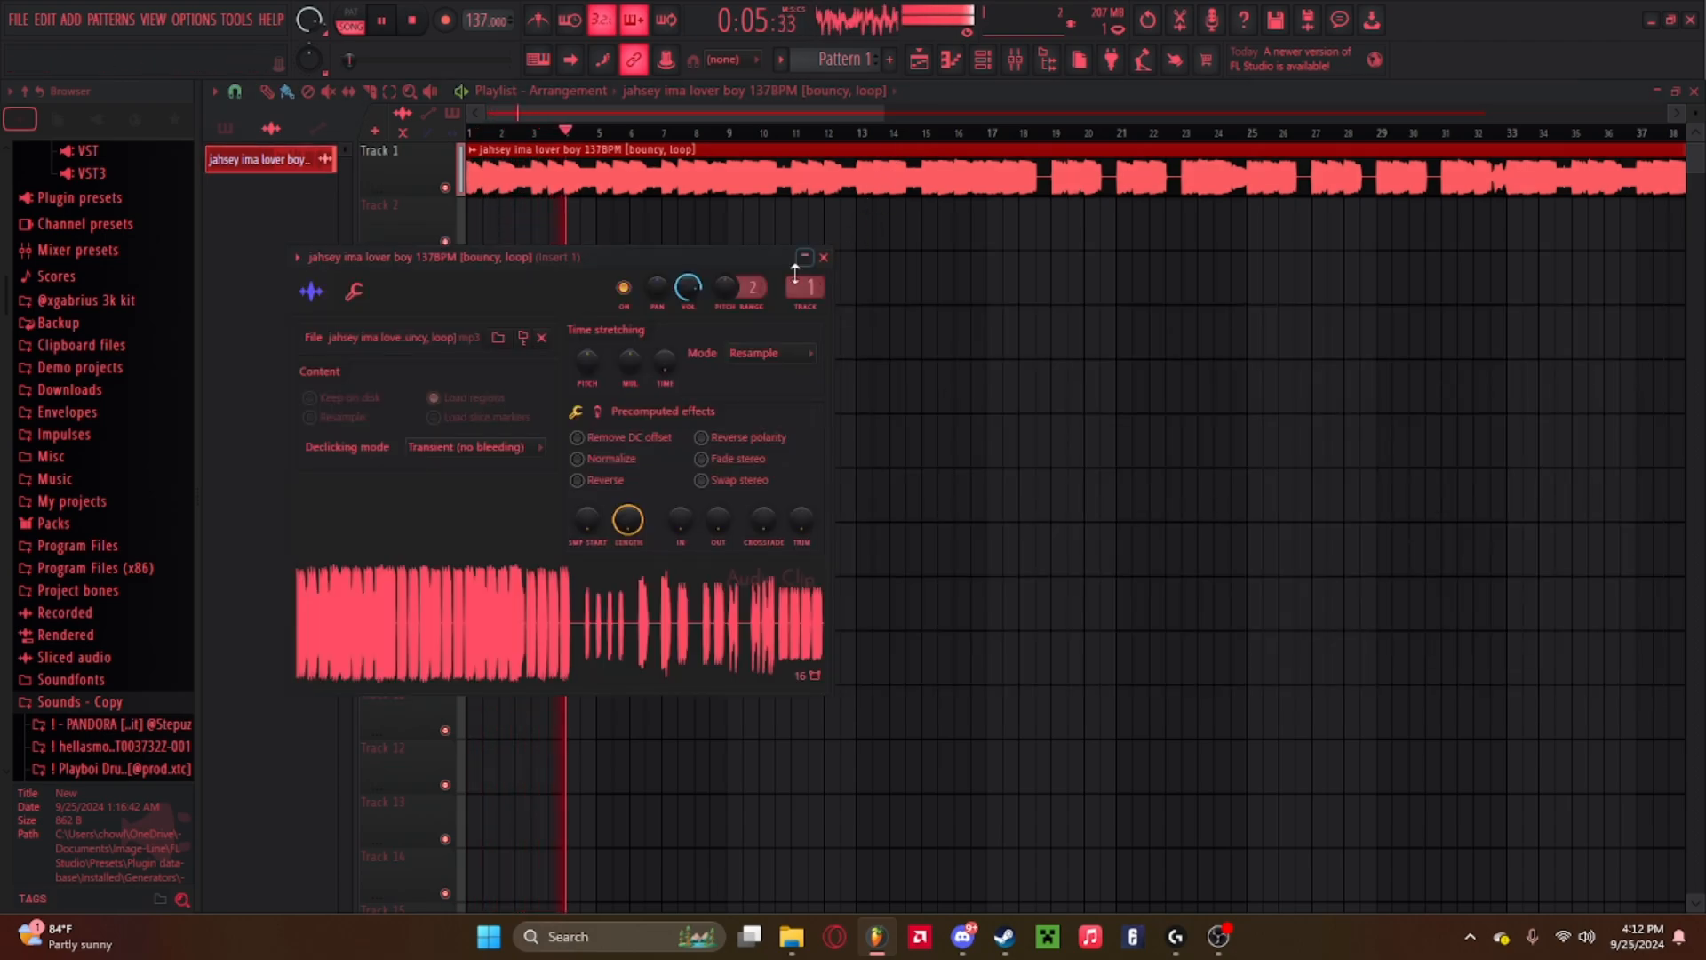
# Close the channel settings, open the mixer with the master track selected, and play the track.
pyautogui.click(824, 258)
pyautogui.press('space')
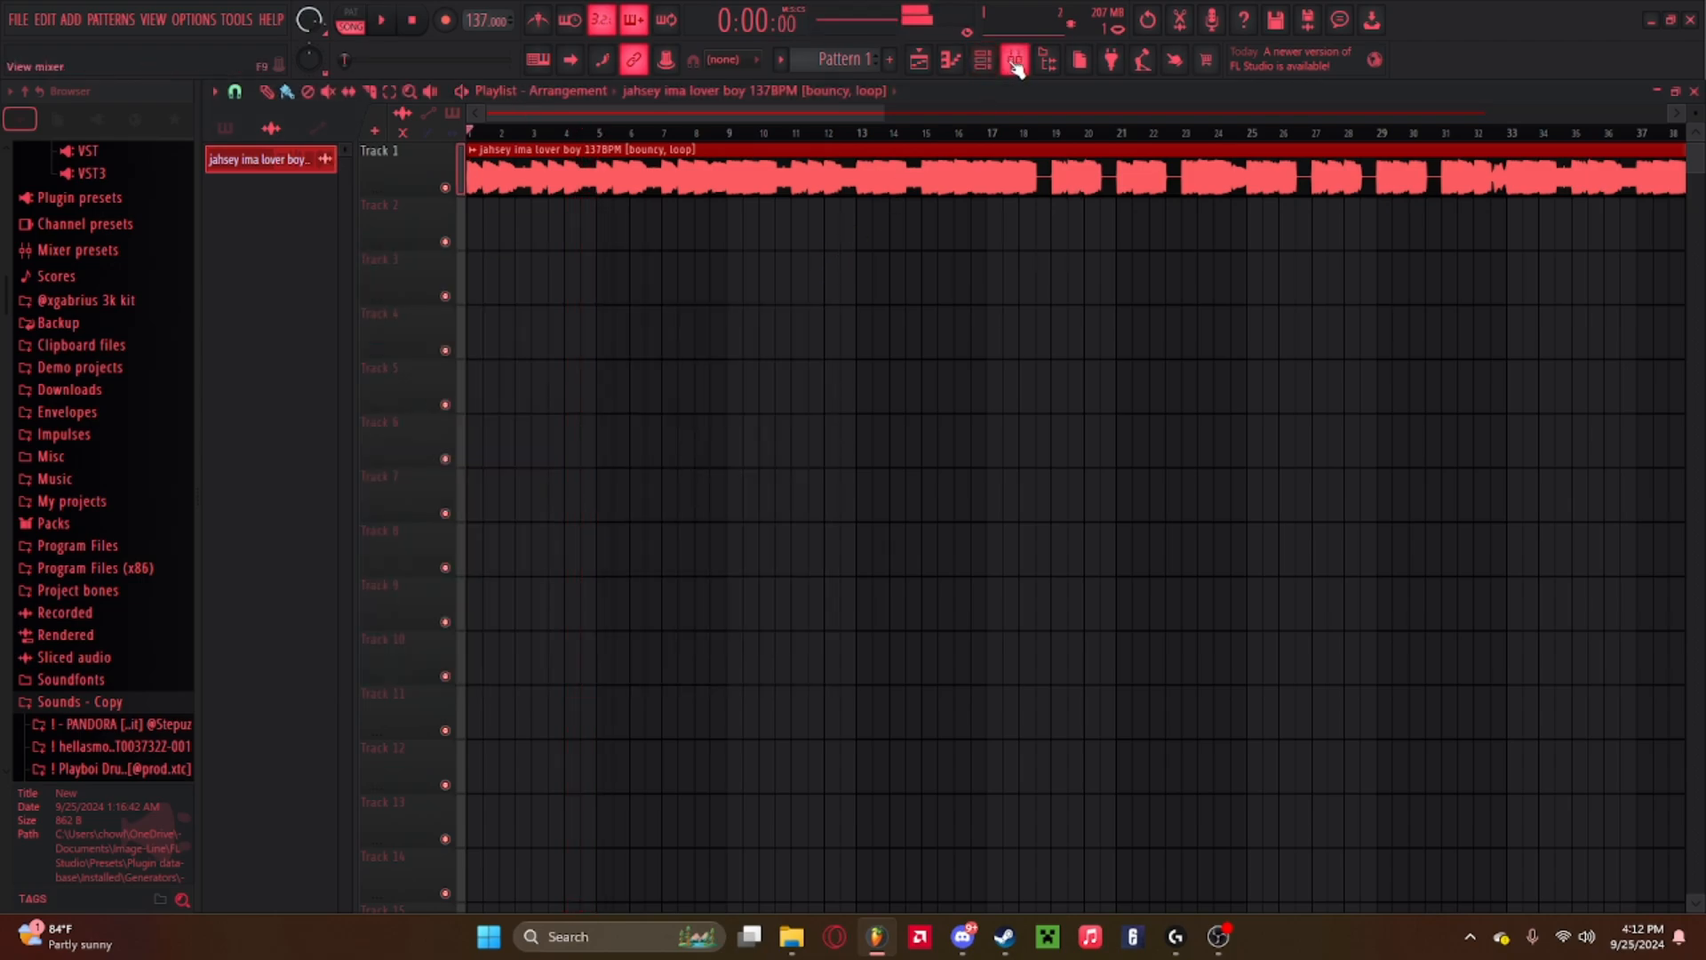
pyautogui.click(1016, 61)
pyautogui.click(445, 311)
pyautogui.press('space')
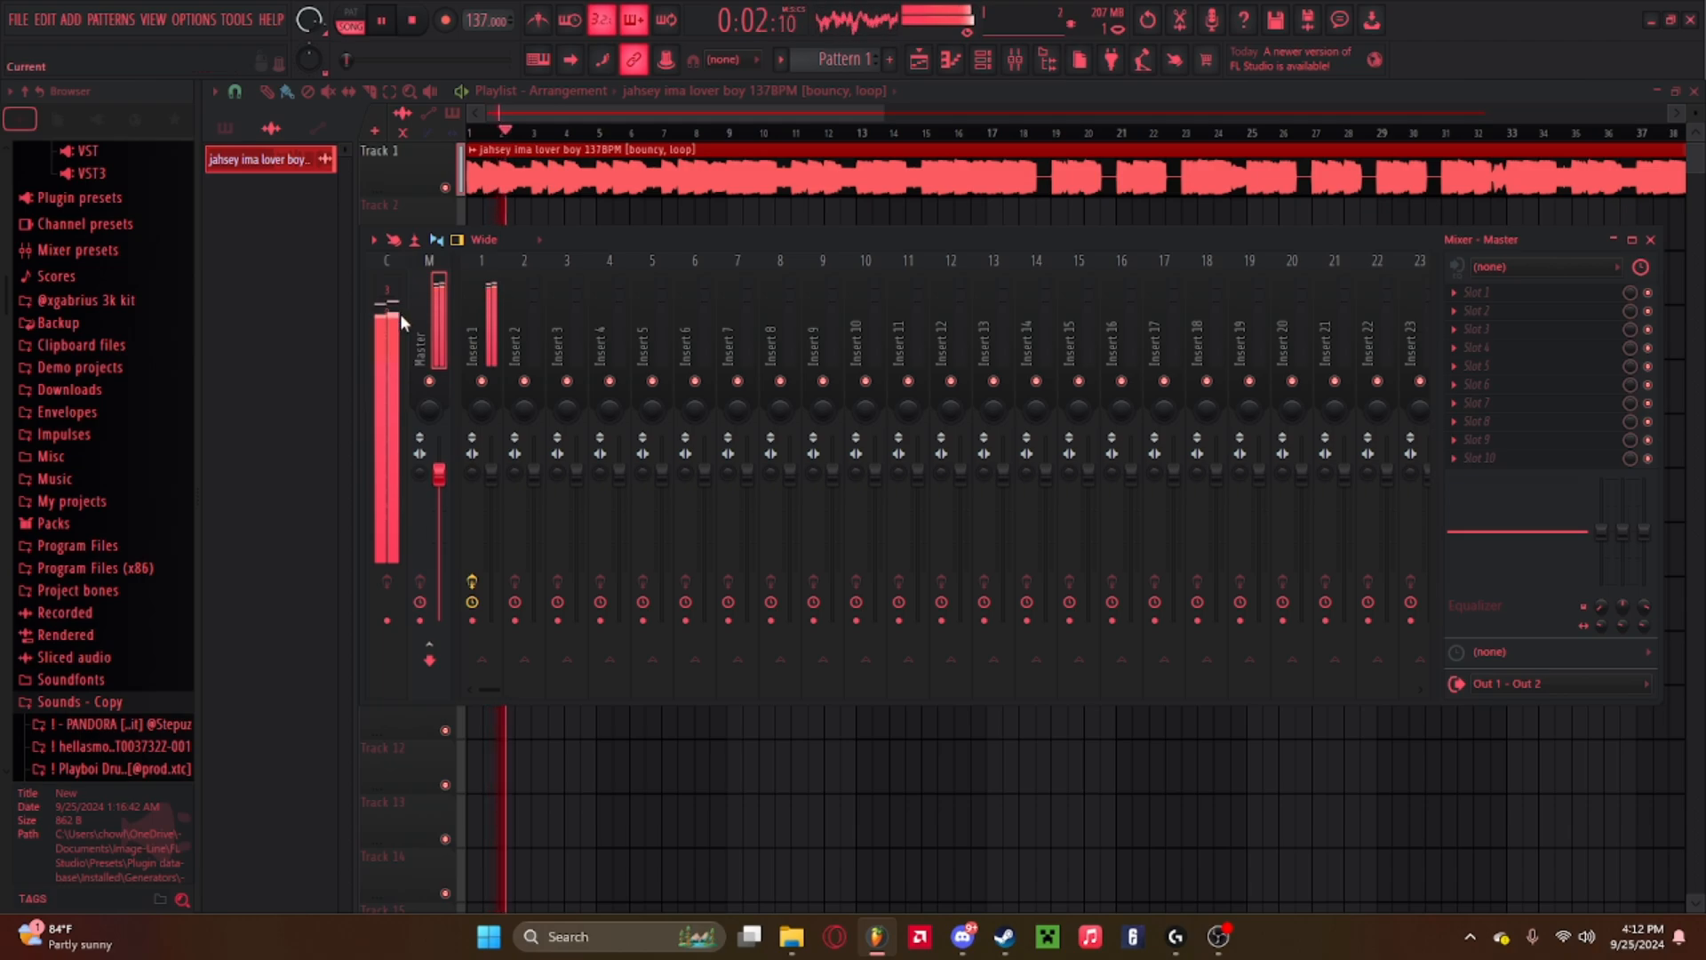
pyautogui.press('space')
# Lower the loop's channel volume to about 59% while playing the track, and close the channel settings.
pyautogui.click(716, 165)
pyautogui.doubleClick(716, 166)
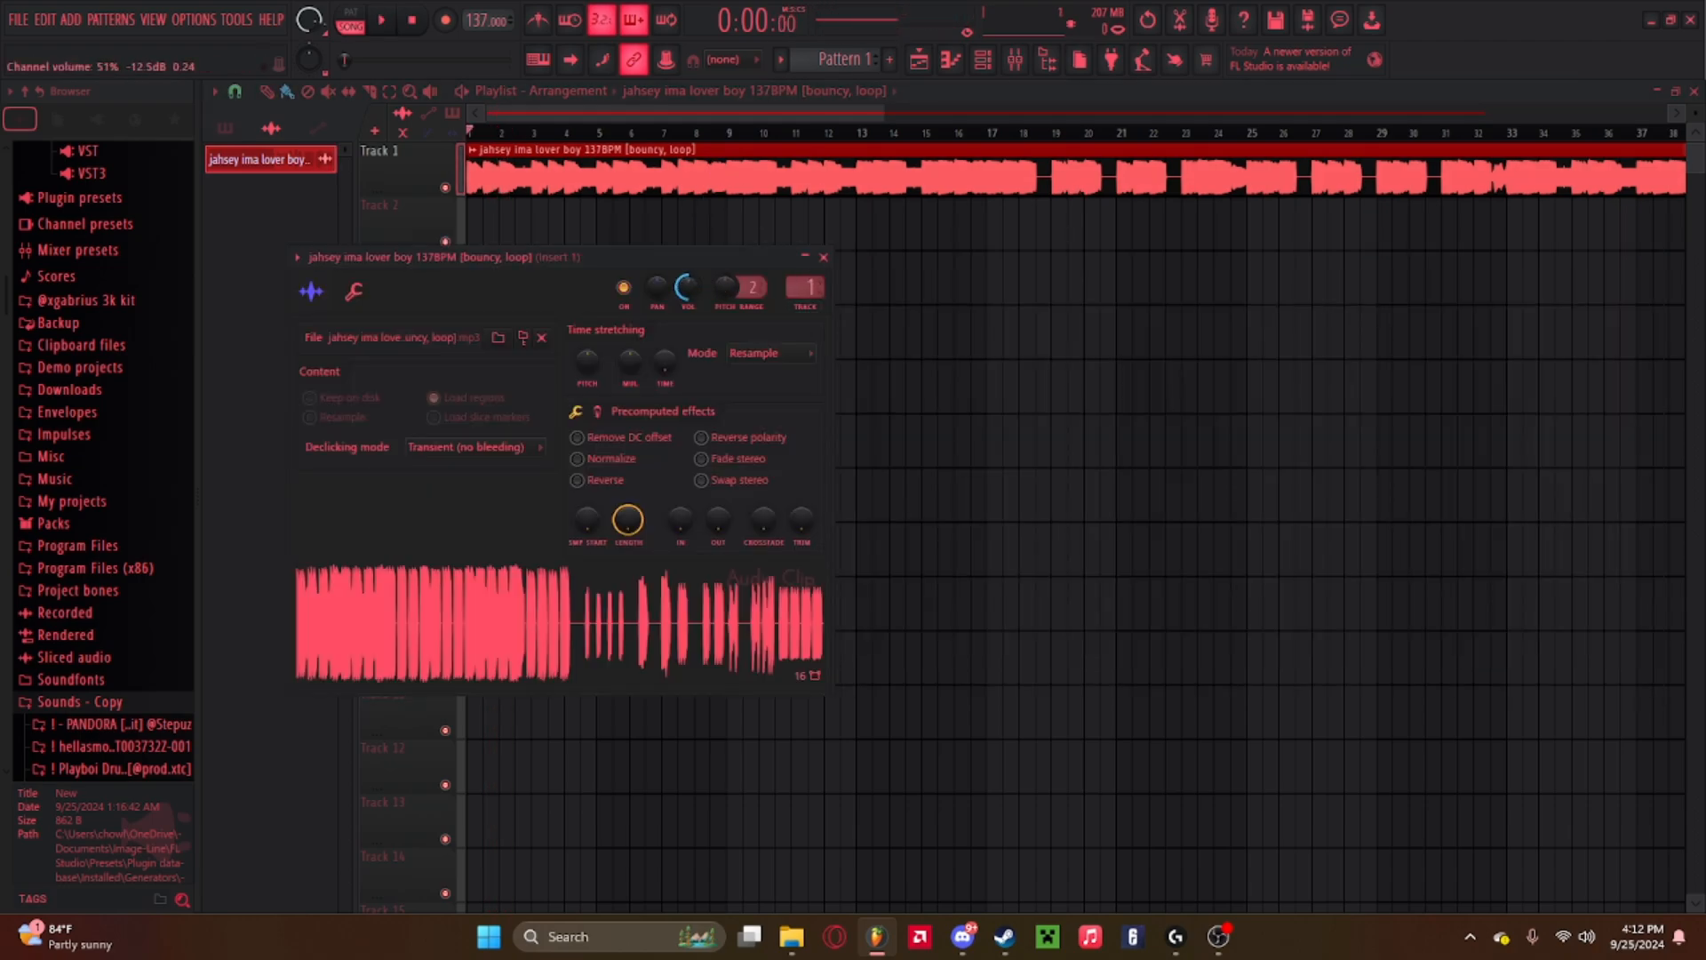
pyautogui.click(823, 257)
pyautogui.press('space')
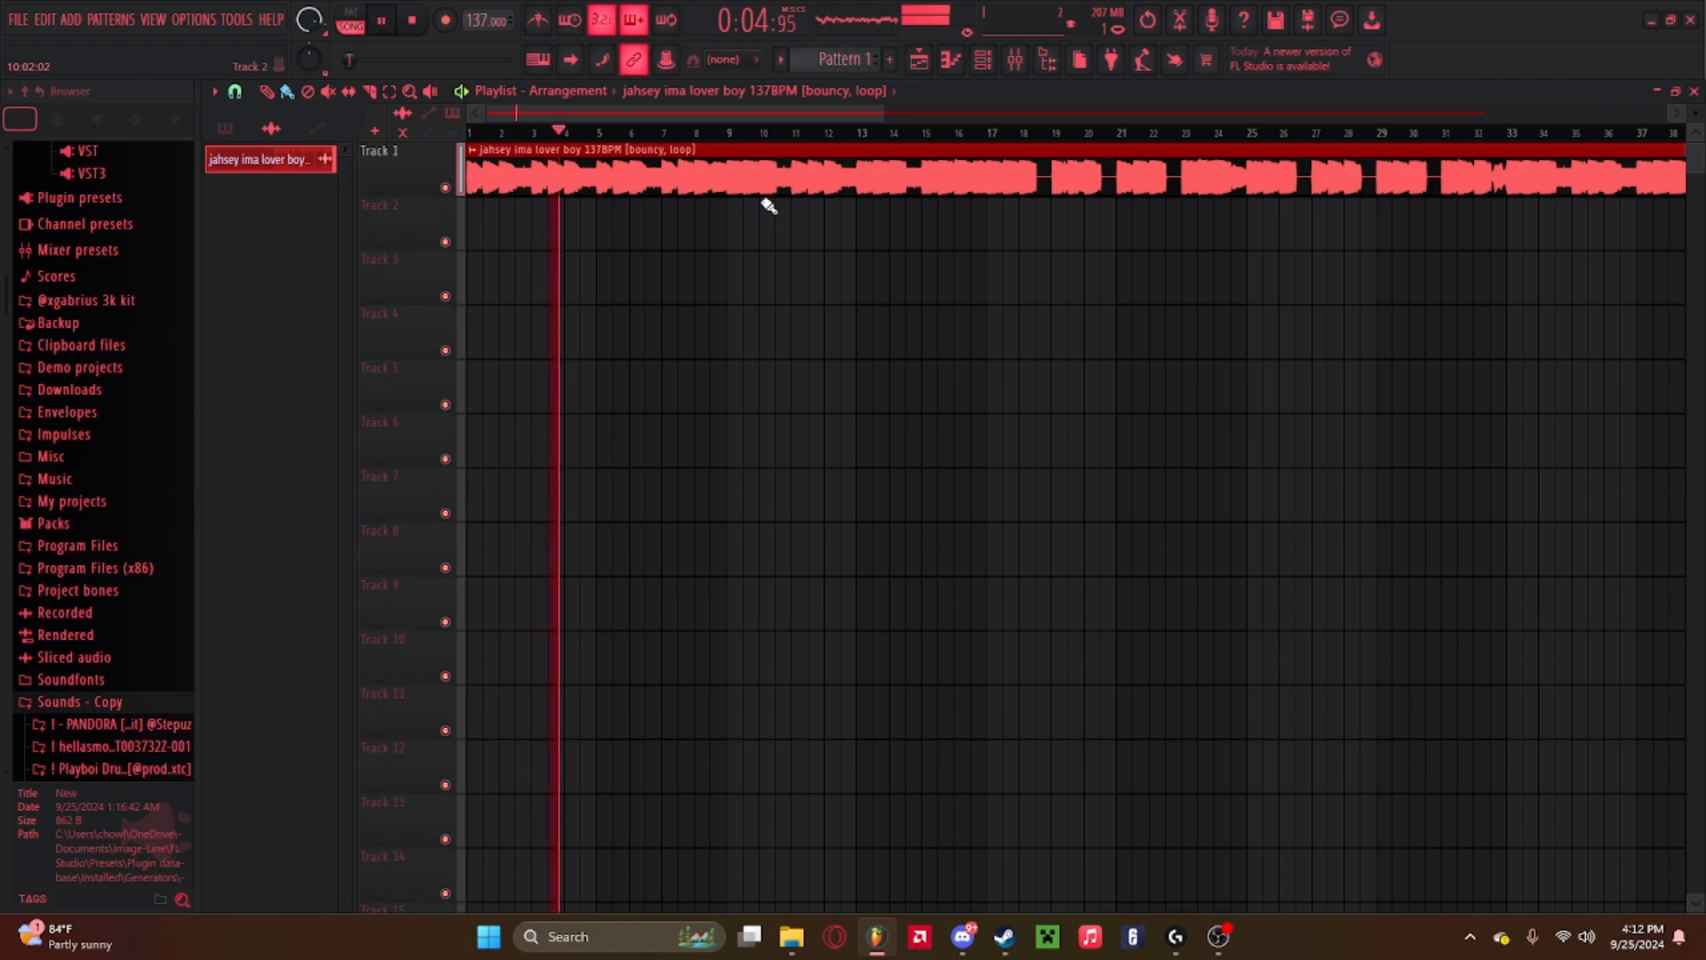
pyautogui.press('space')
pyautogui.doubleClick(655, 171)
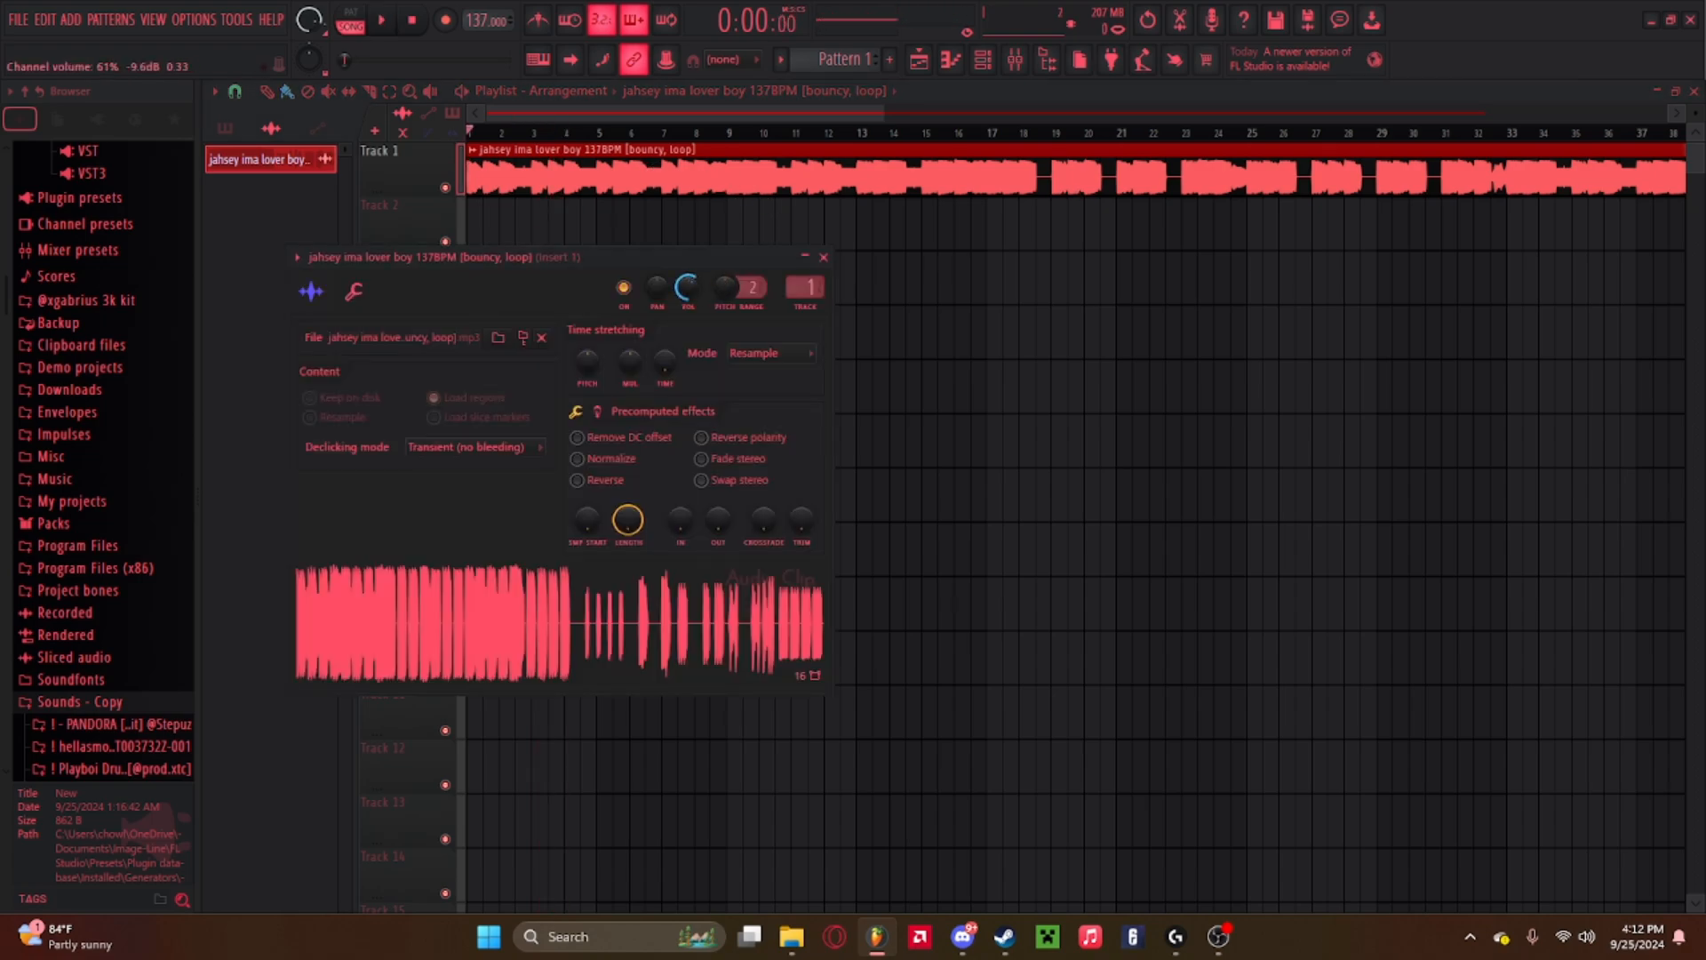
pyautogui.press('space')
pyautogui.moveTo(688, 289); pyautogui.dragTo(689, 294)
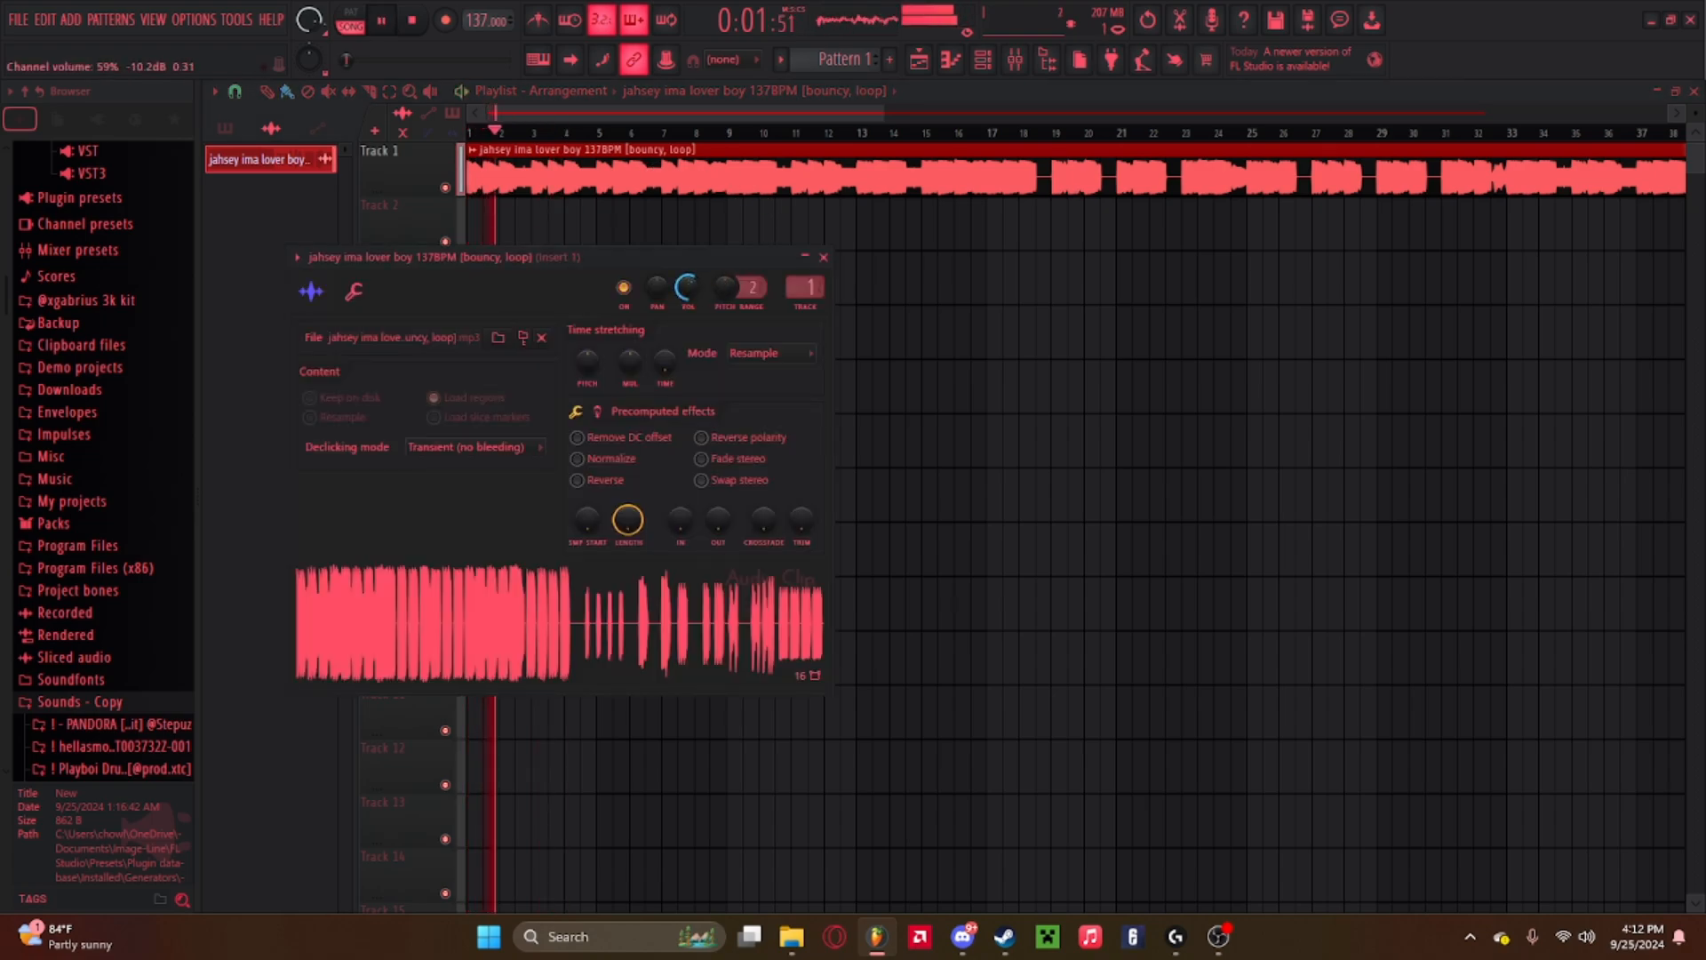
pyautogui.click(823, 257)
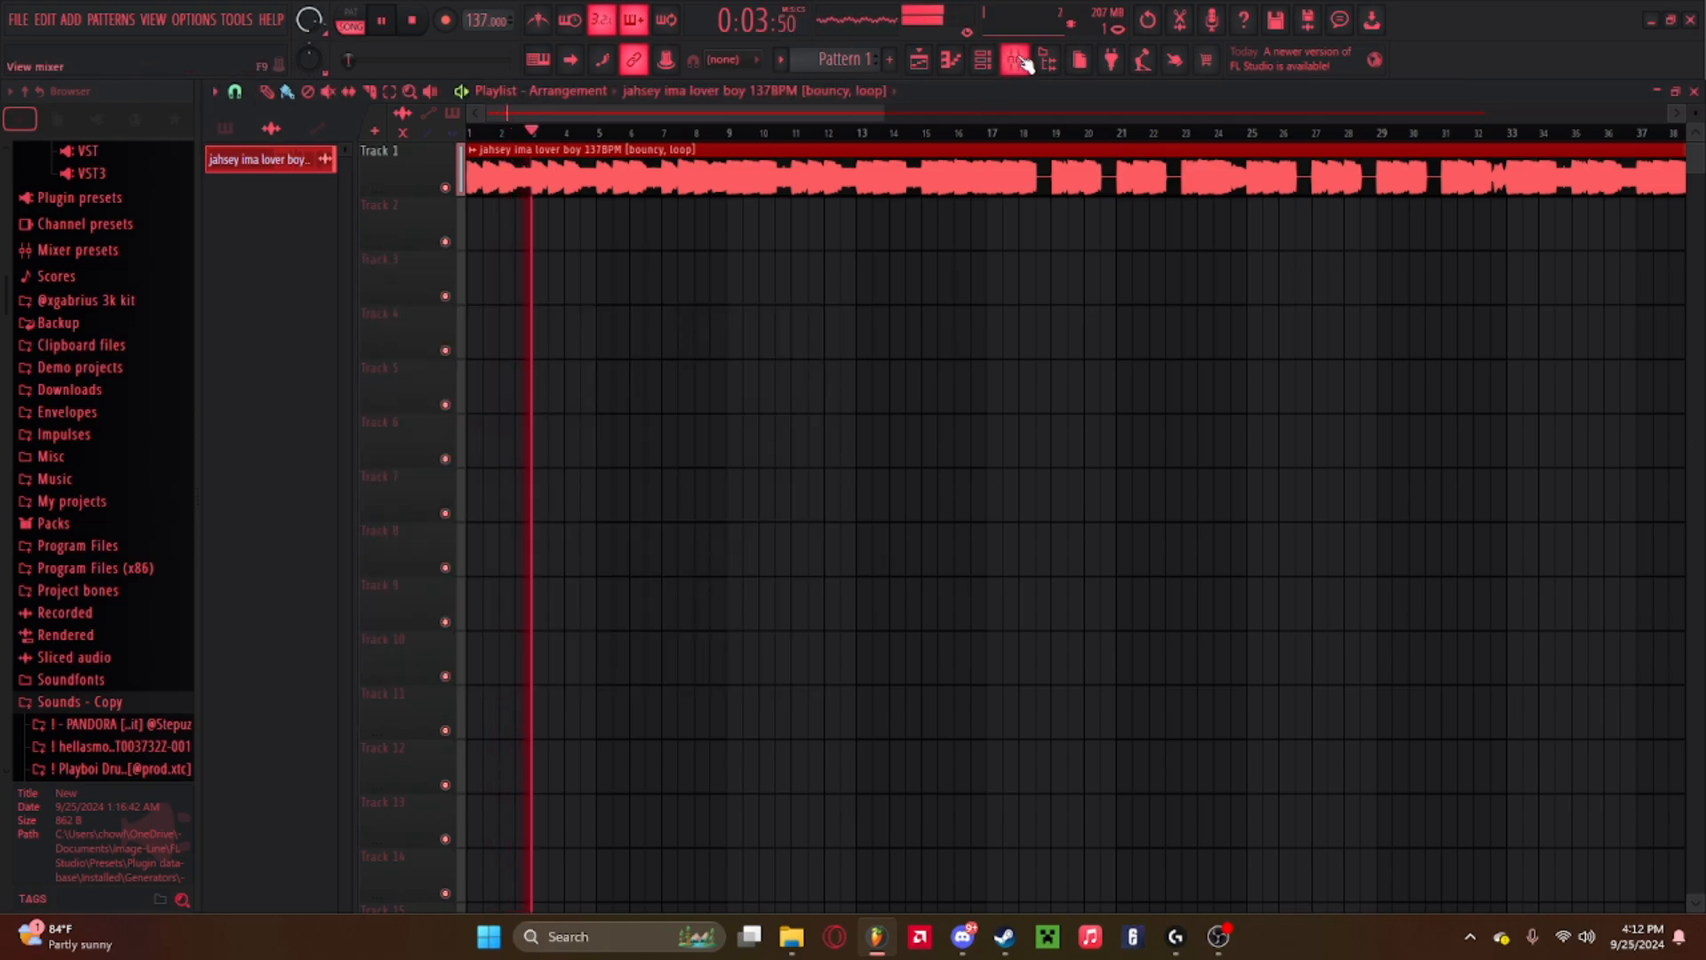
# Add Fruity Soft Clipper to slot 10 of the master track, choosing it from the categorized plugin list.
pyautogui.click(1014, 60)
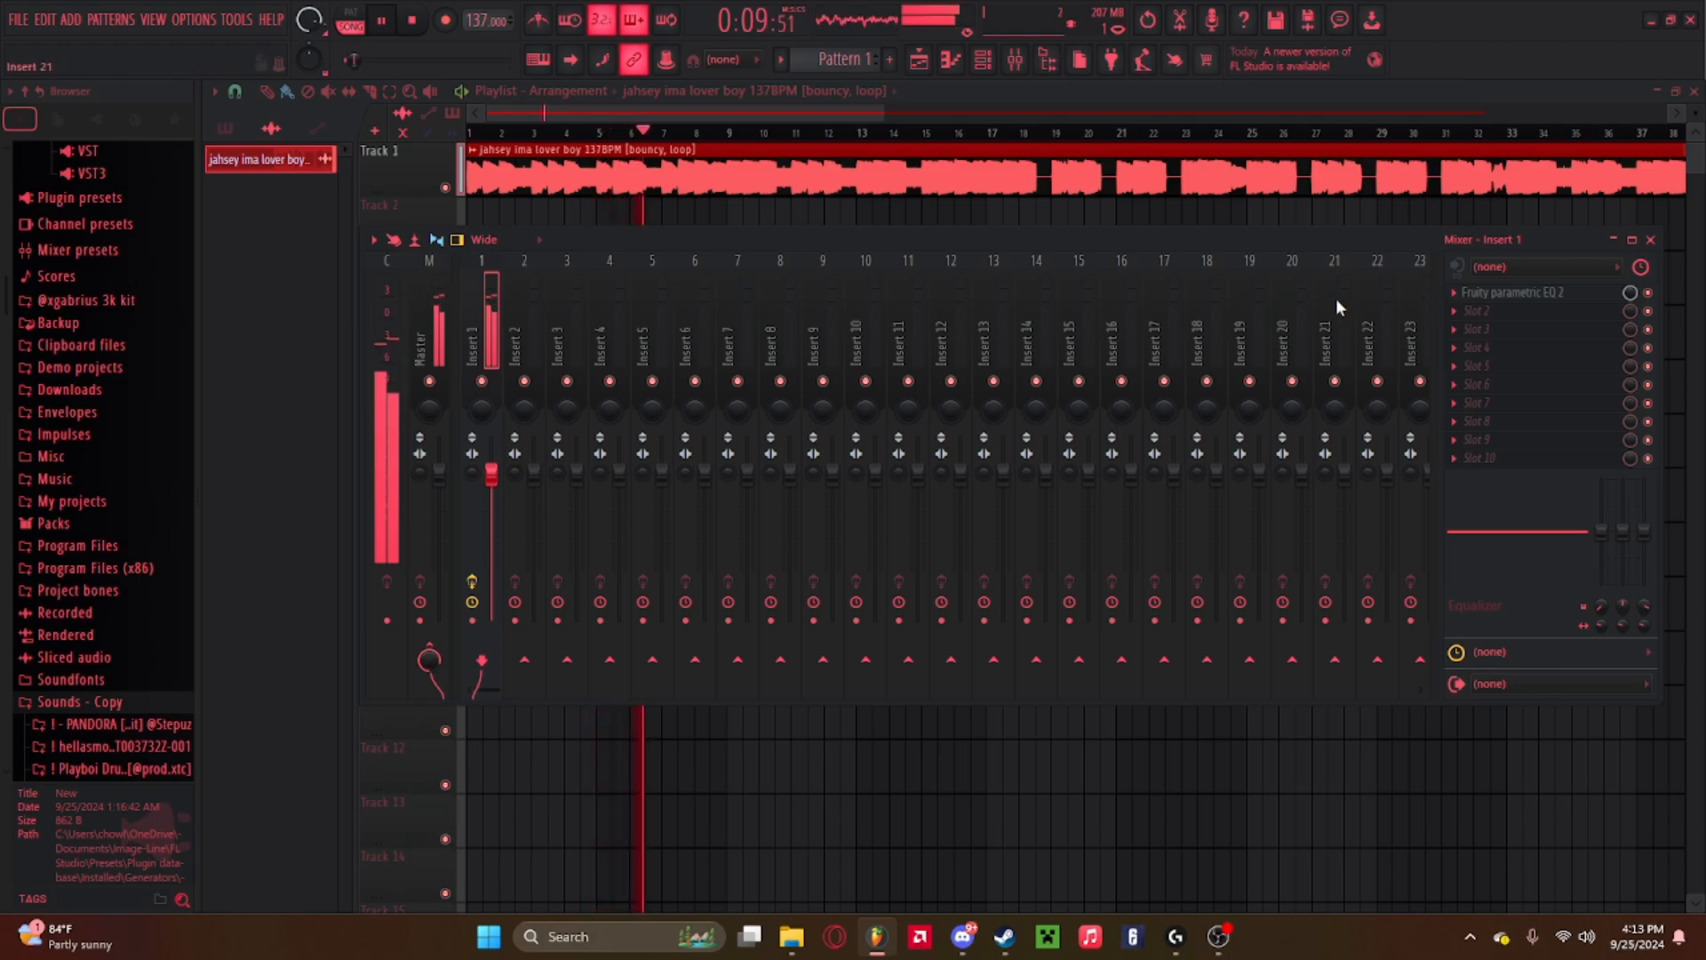
pyautogui.click(439, 320)
pyautogui.press('space')
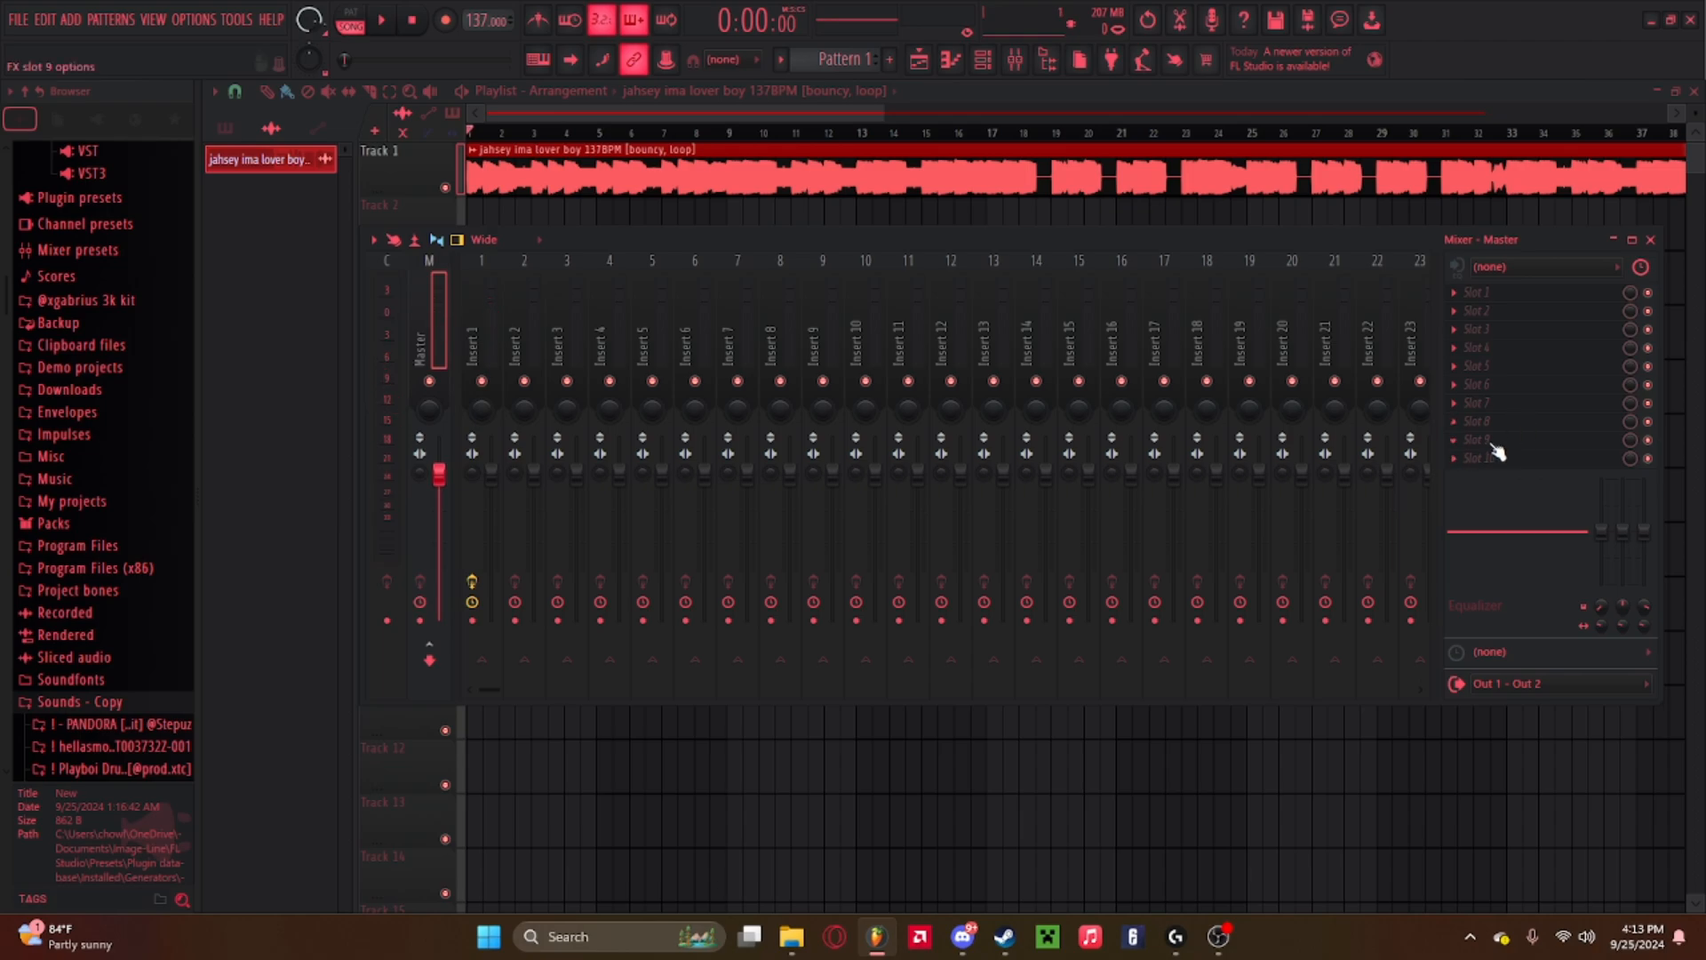
pyautogui.click(1496, 457)
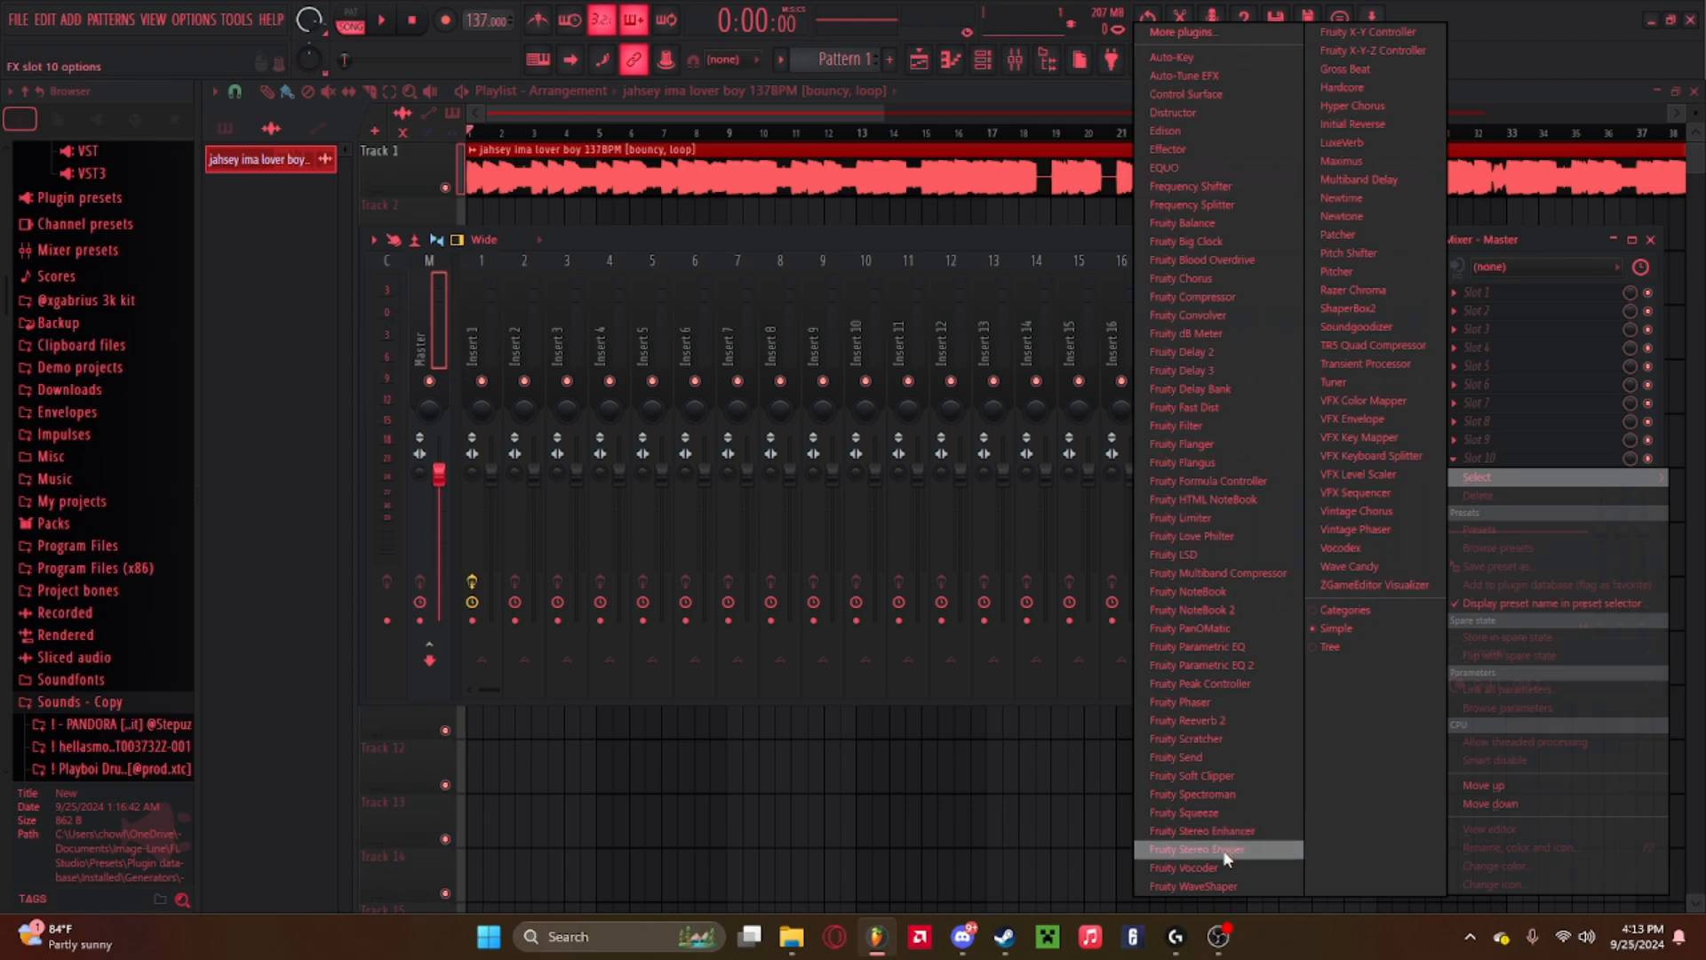
pyautogui.click(1525, 236)
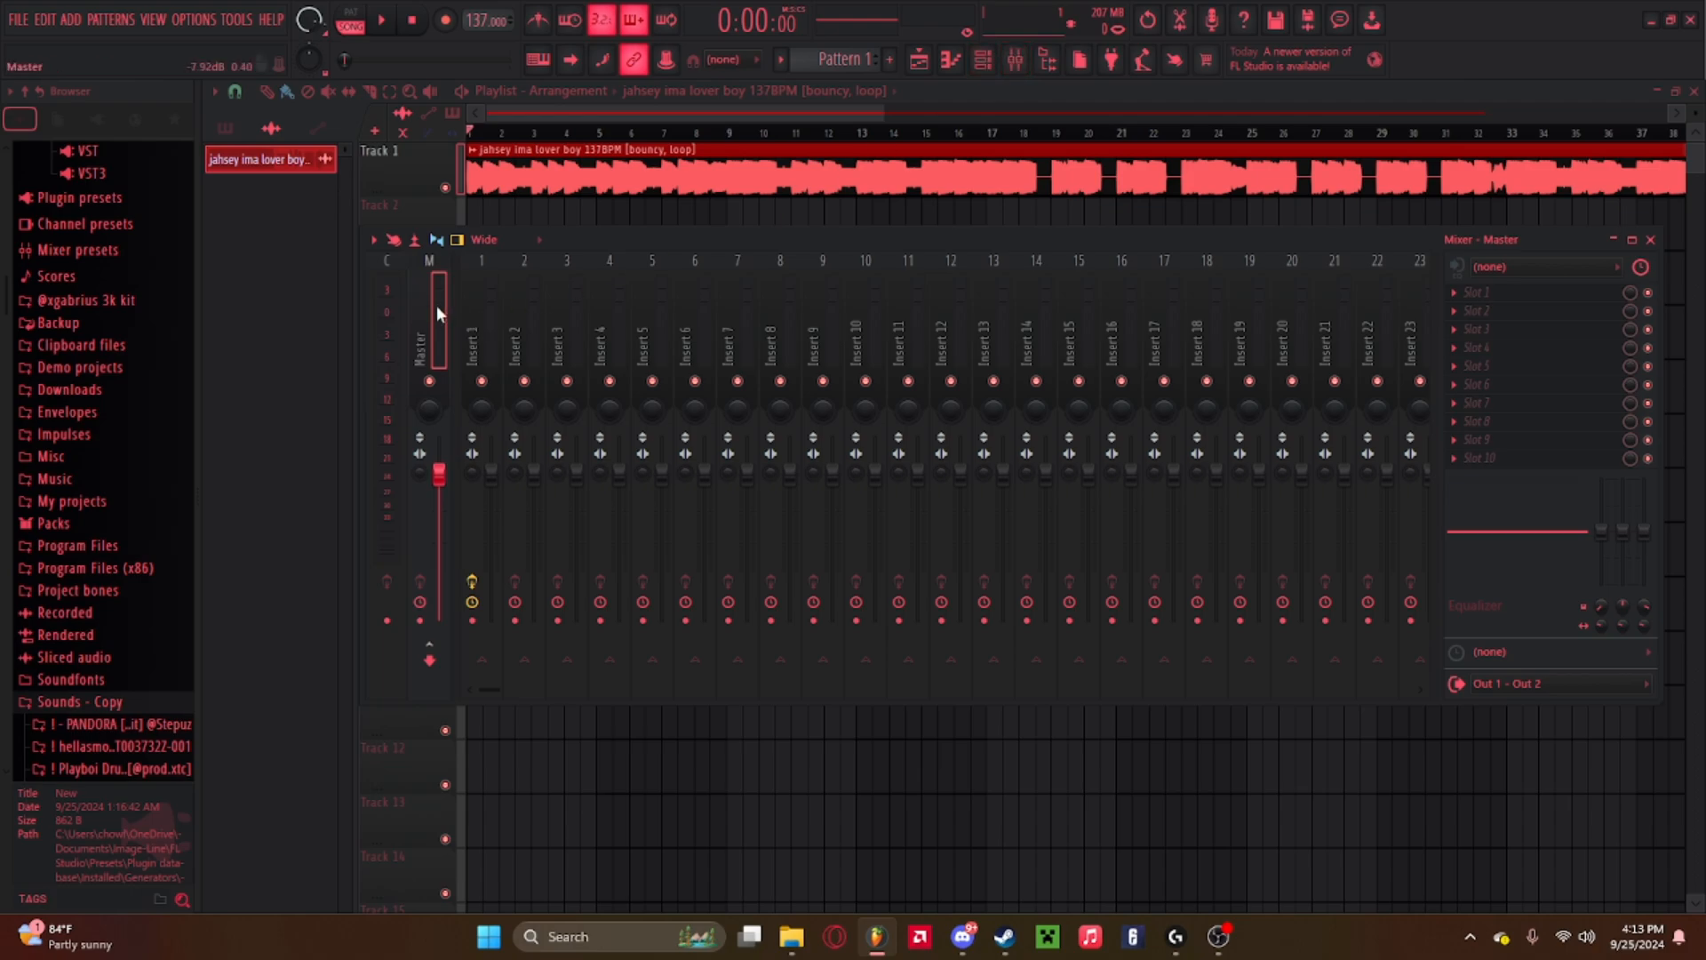
pyautogui.click(1457, 458)
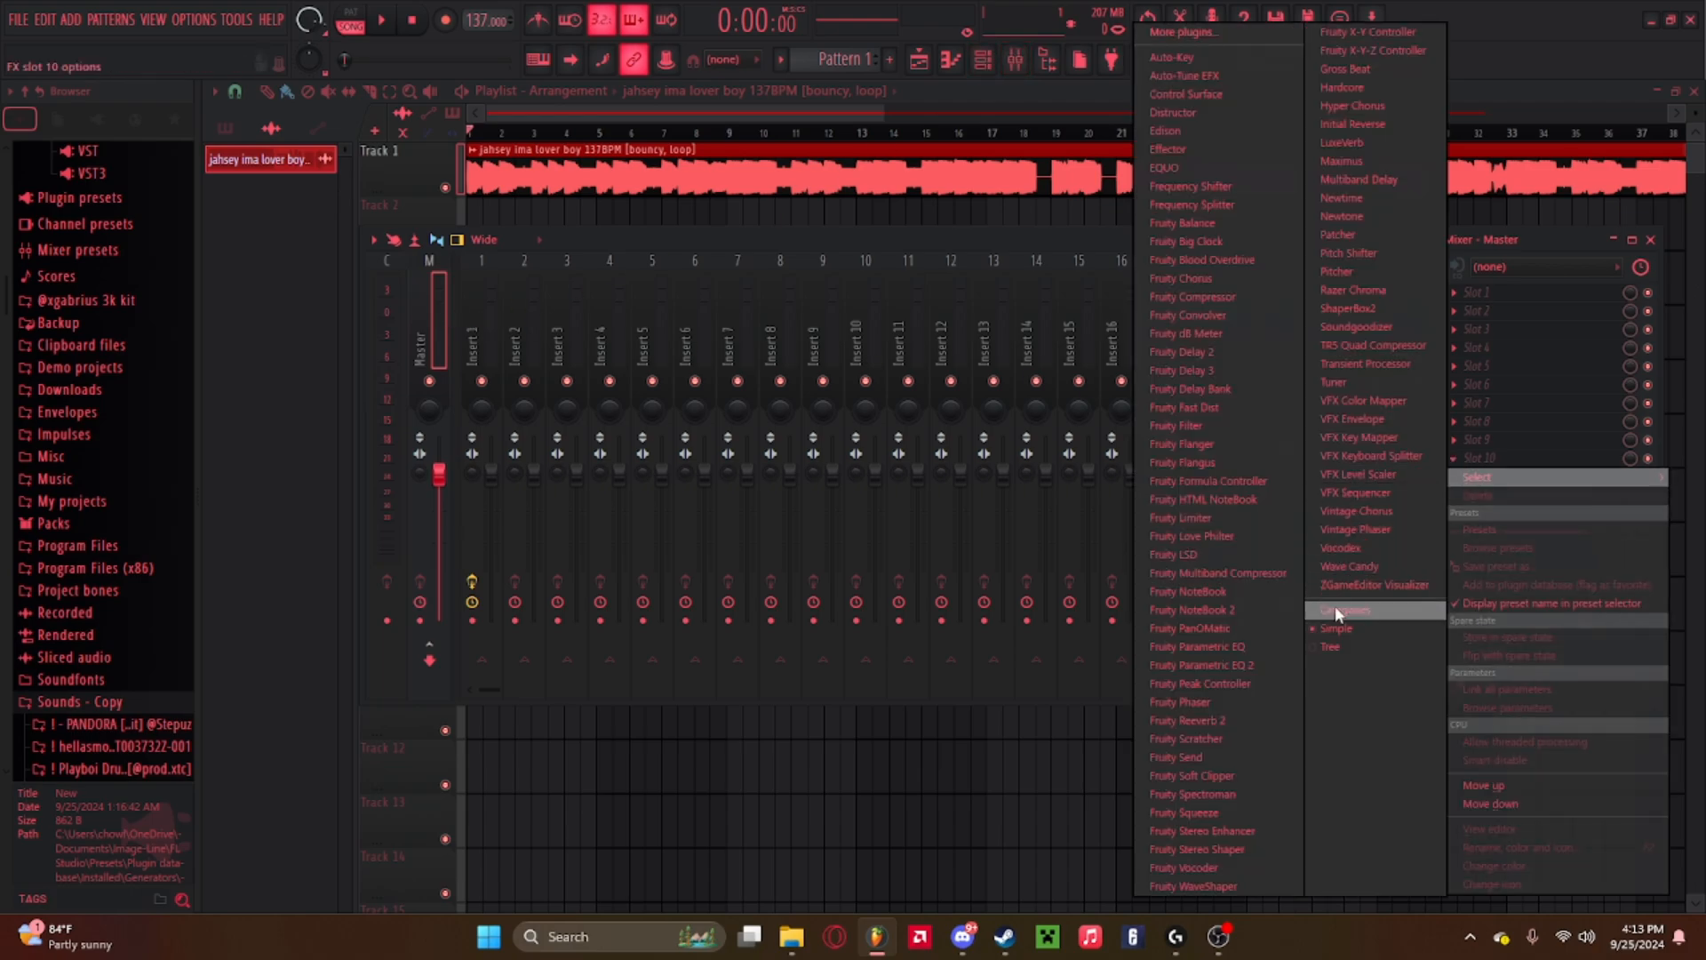
pyautogui.click(1496, 242)
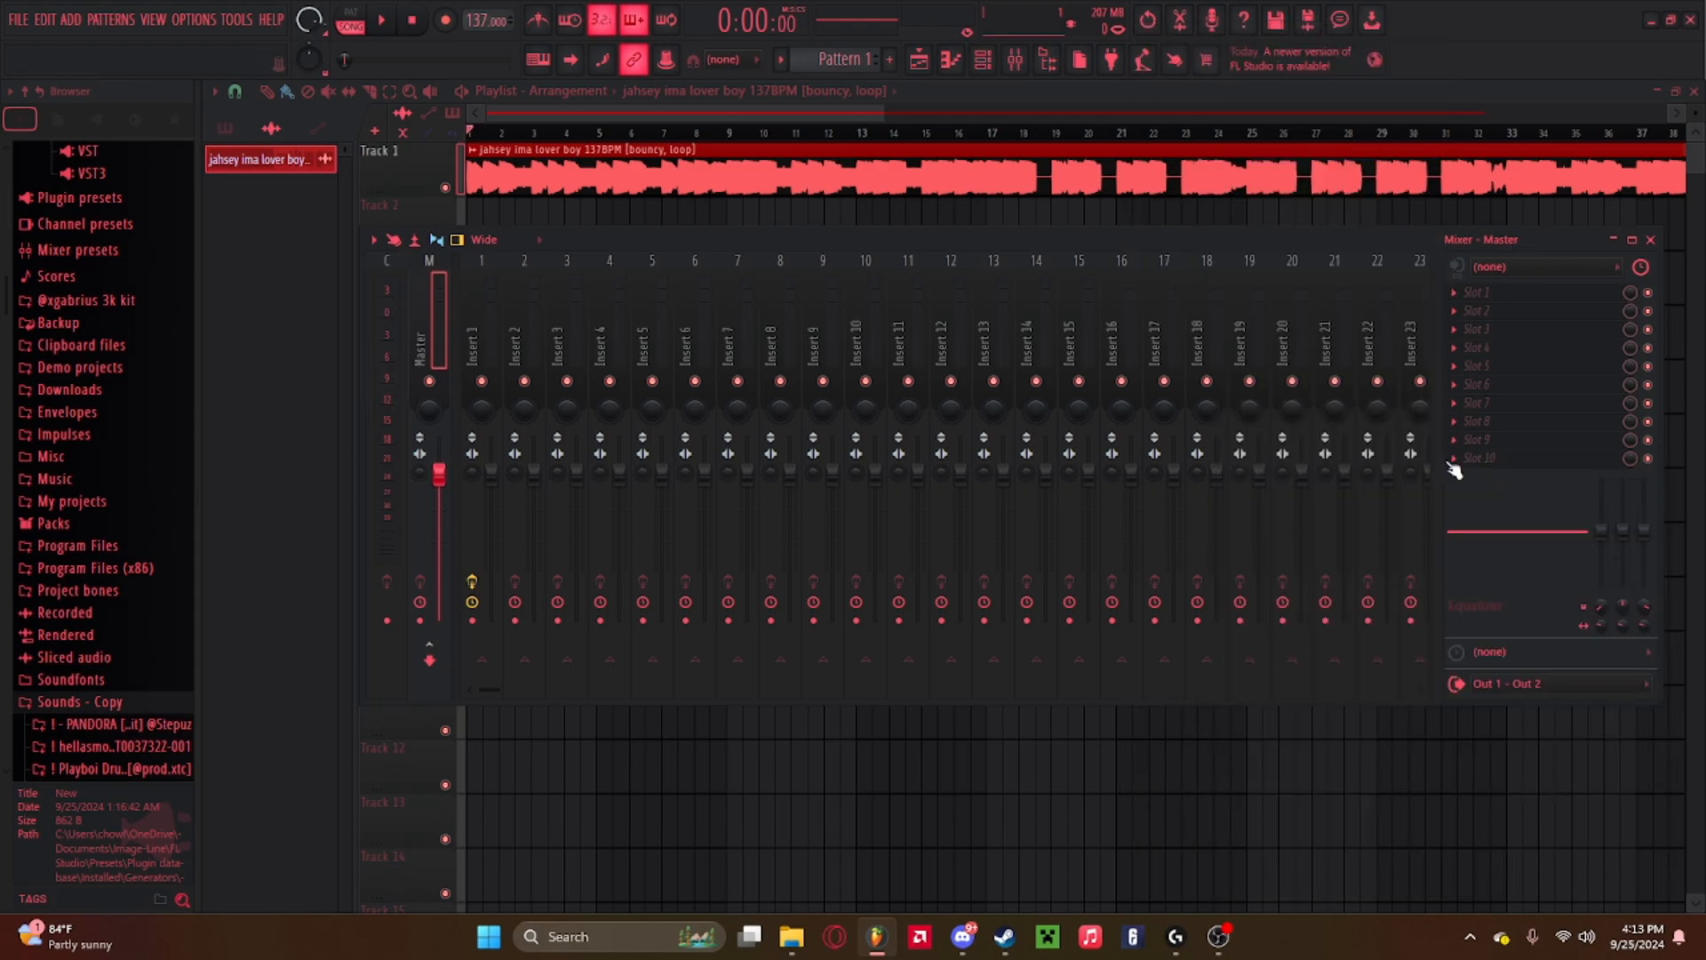
pyautogui.click(1456, 459)
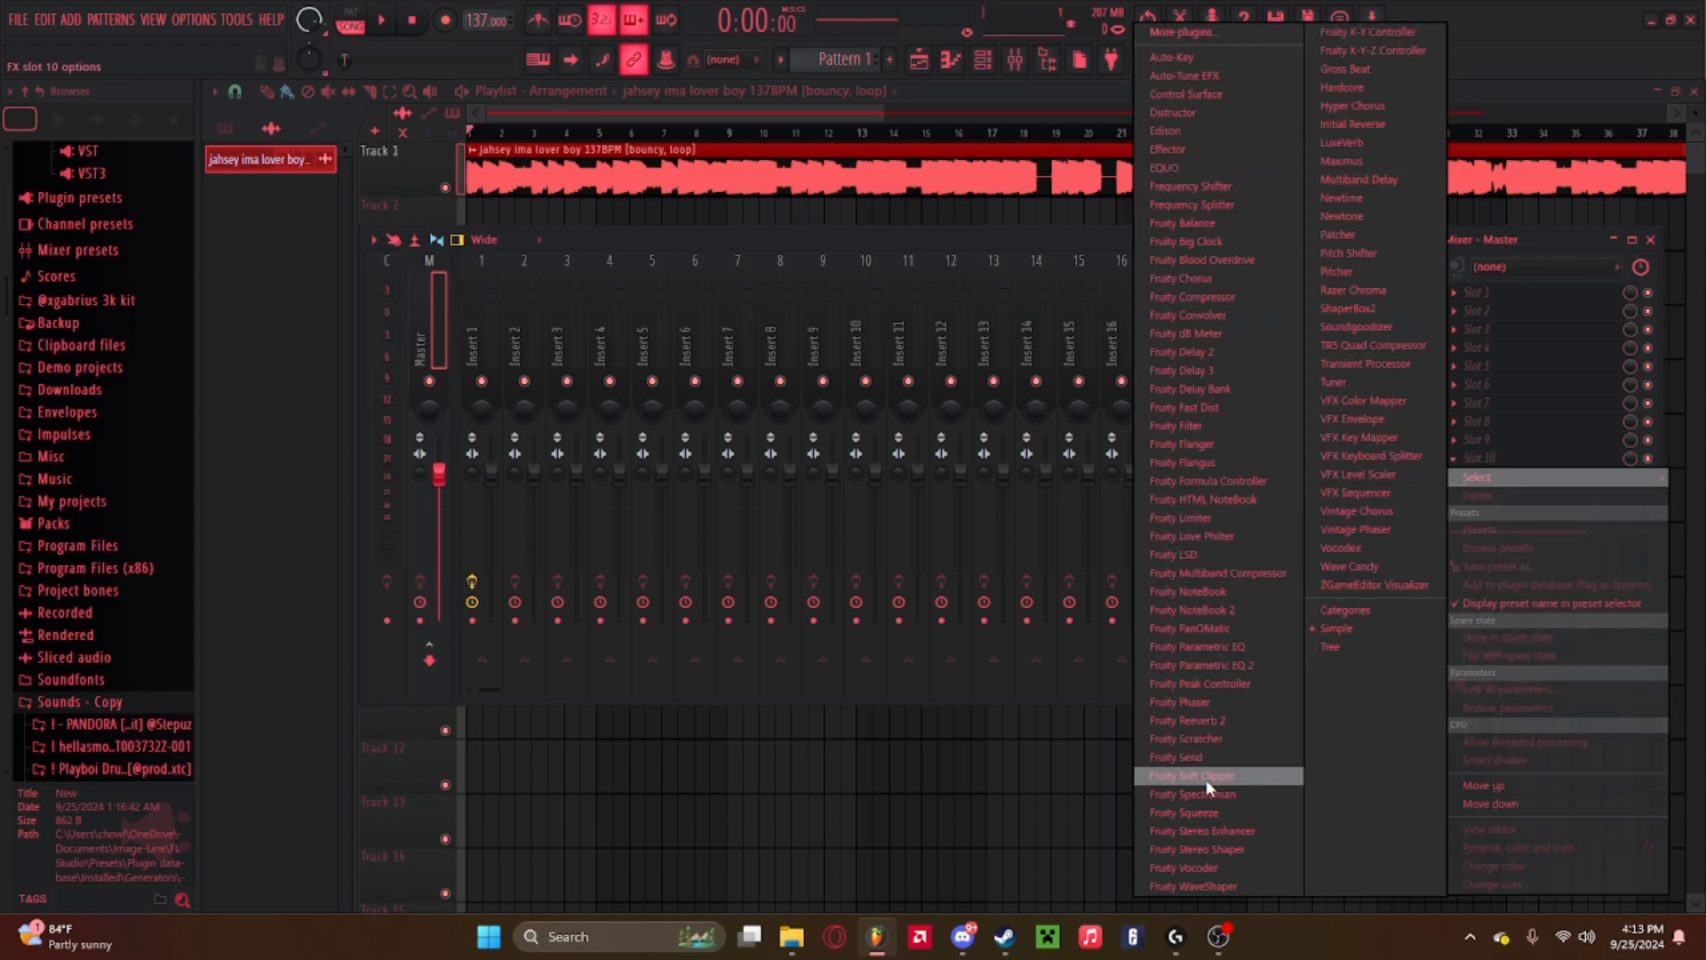
pyautogui.click(1368, 609)
pyautogui.click(1458, 460)
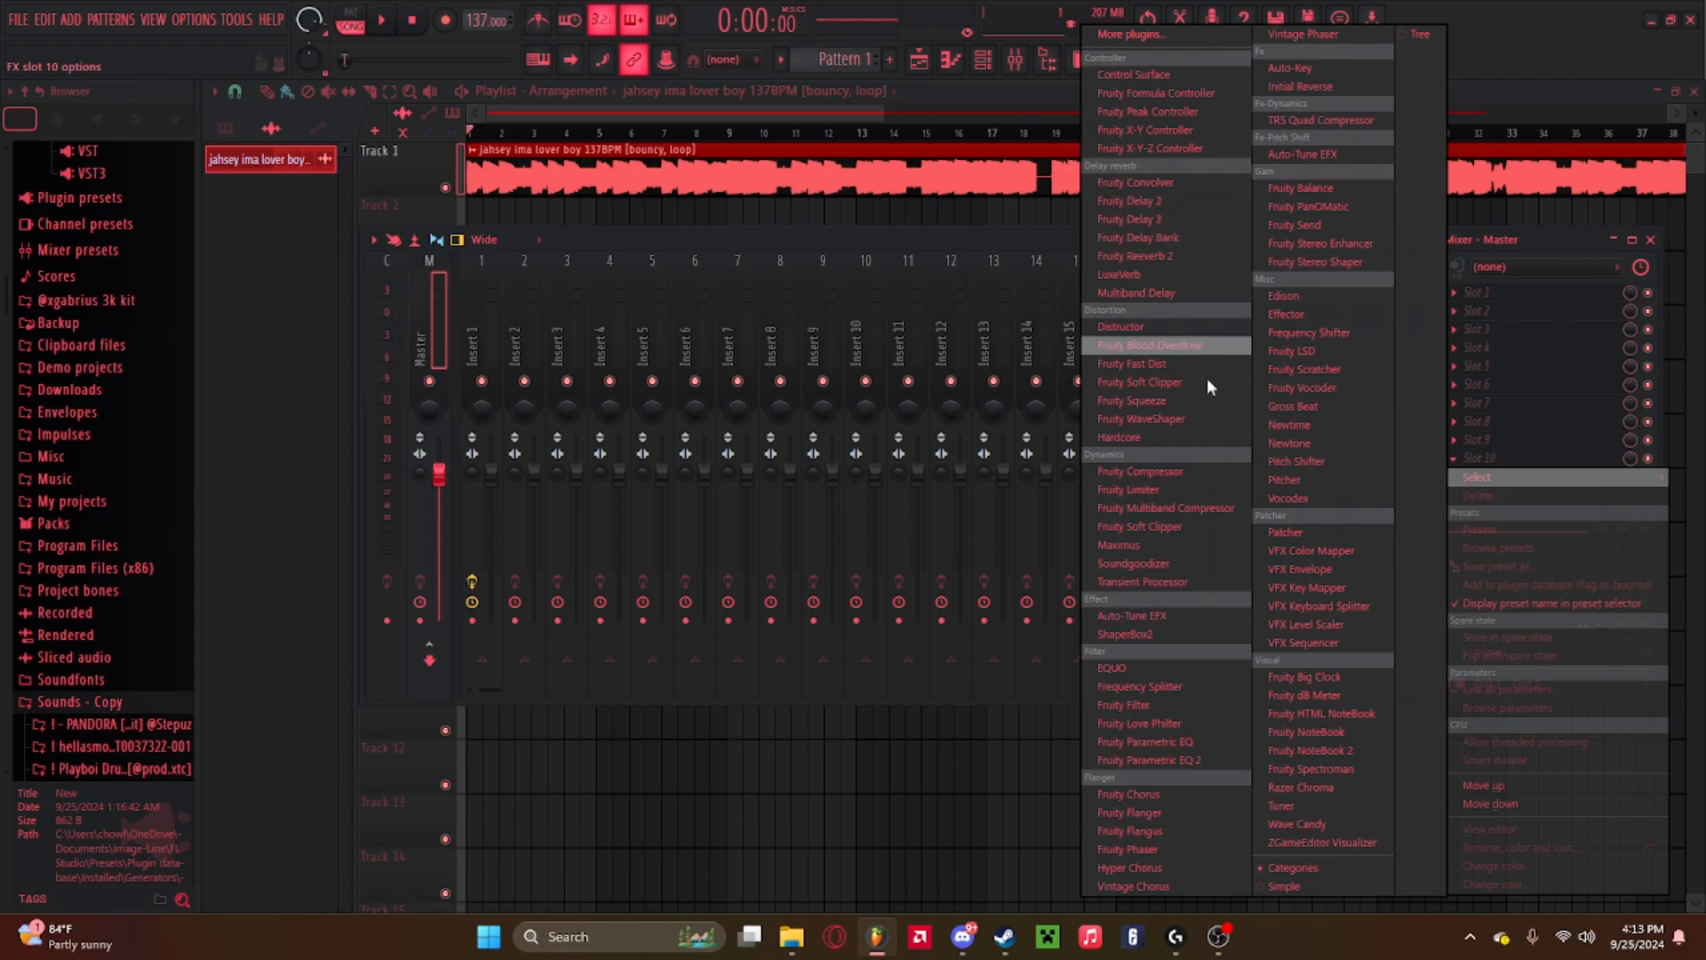
pyautogui.click(1153, 378)
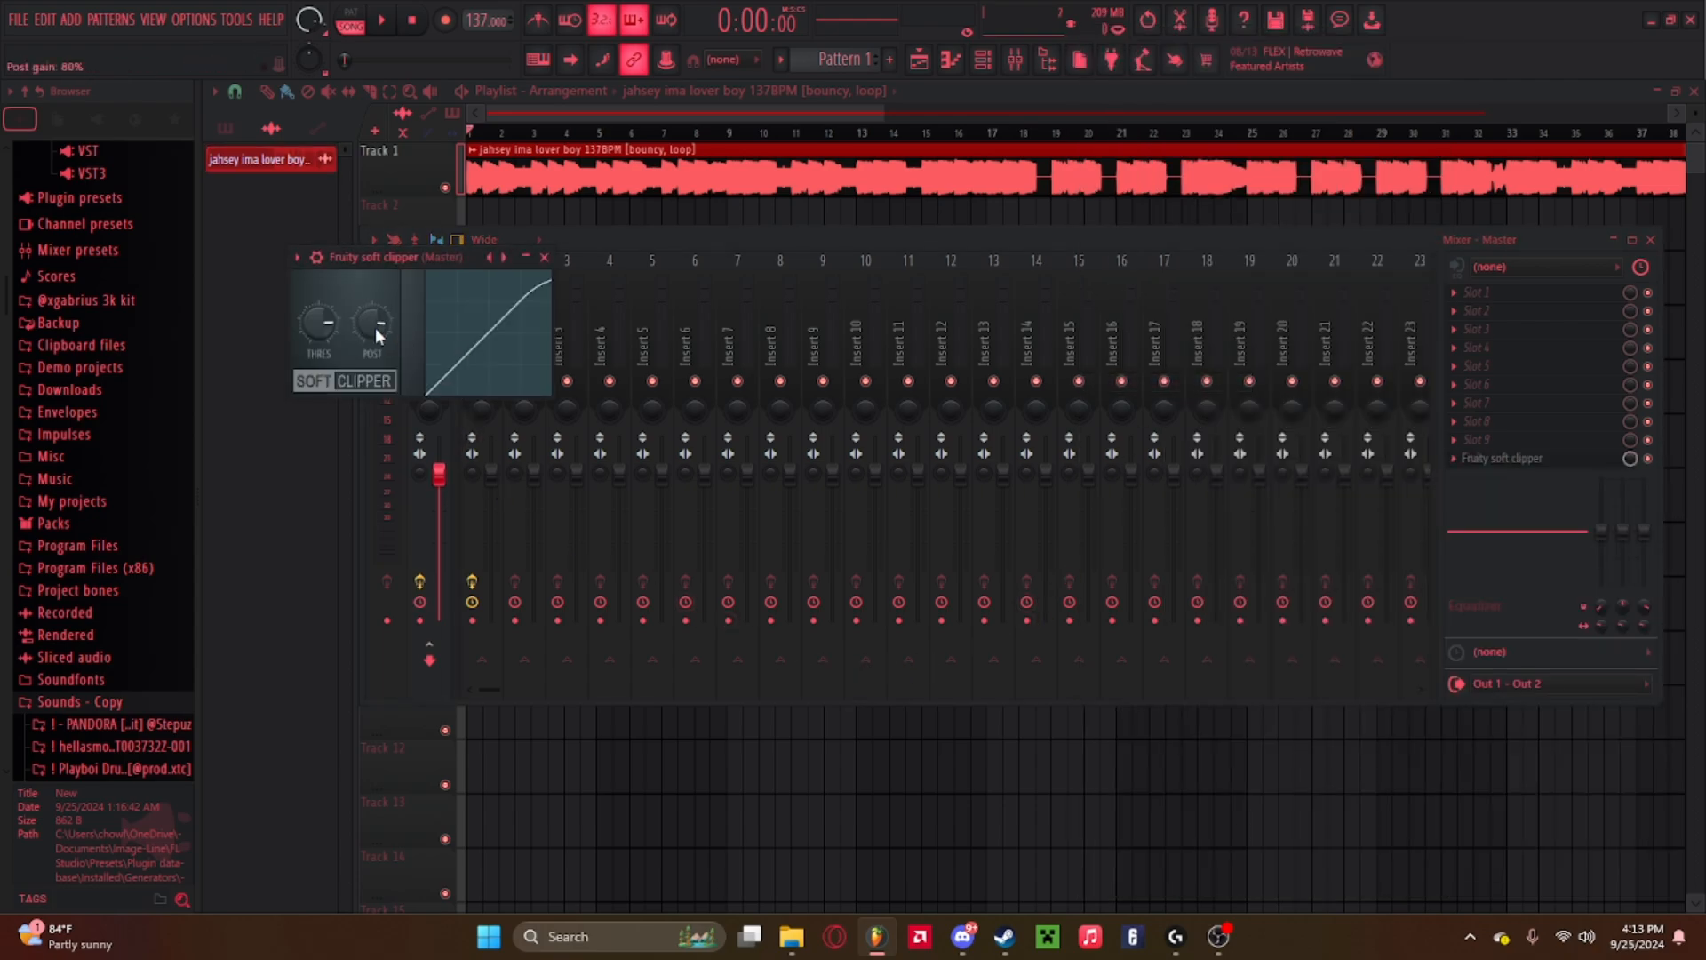
# Close the soft clipper and play the arrangement to listen to the processed loop.
pyautogui.click(544, 258)
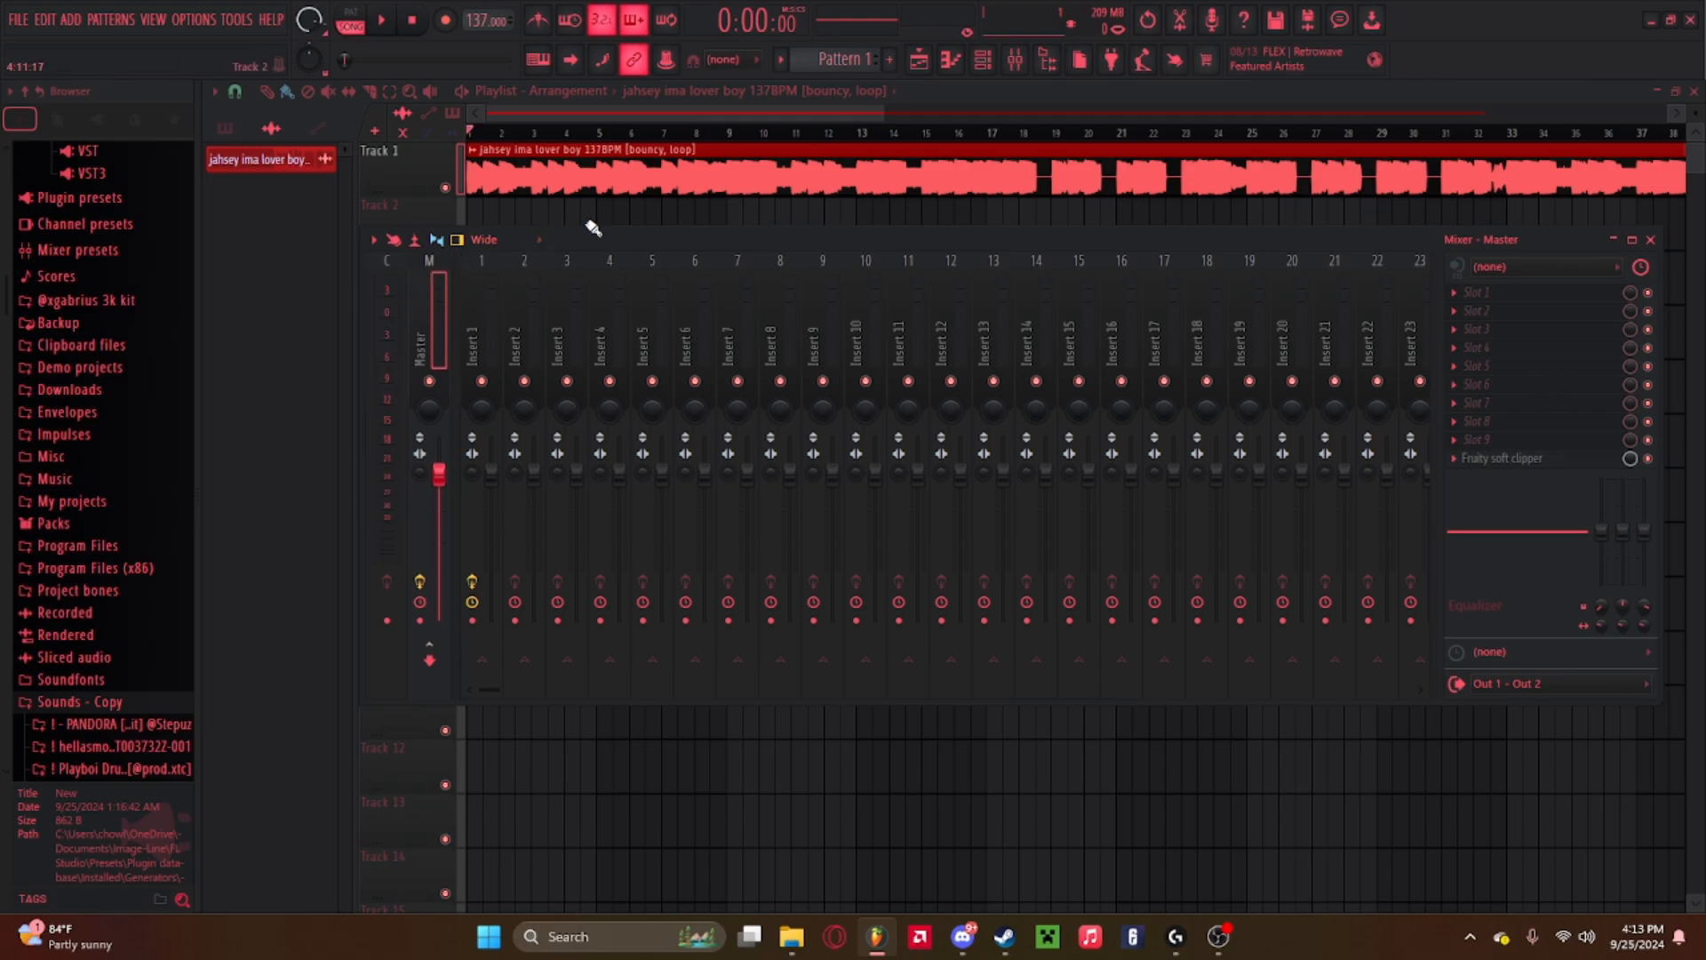
pyautogui.press('space')
pyautogui.click(490, 325)
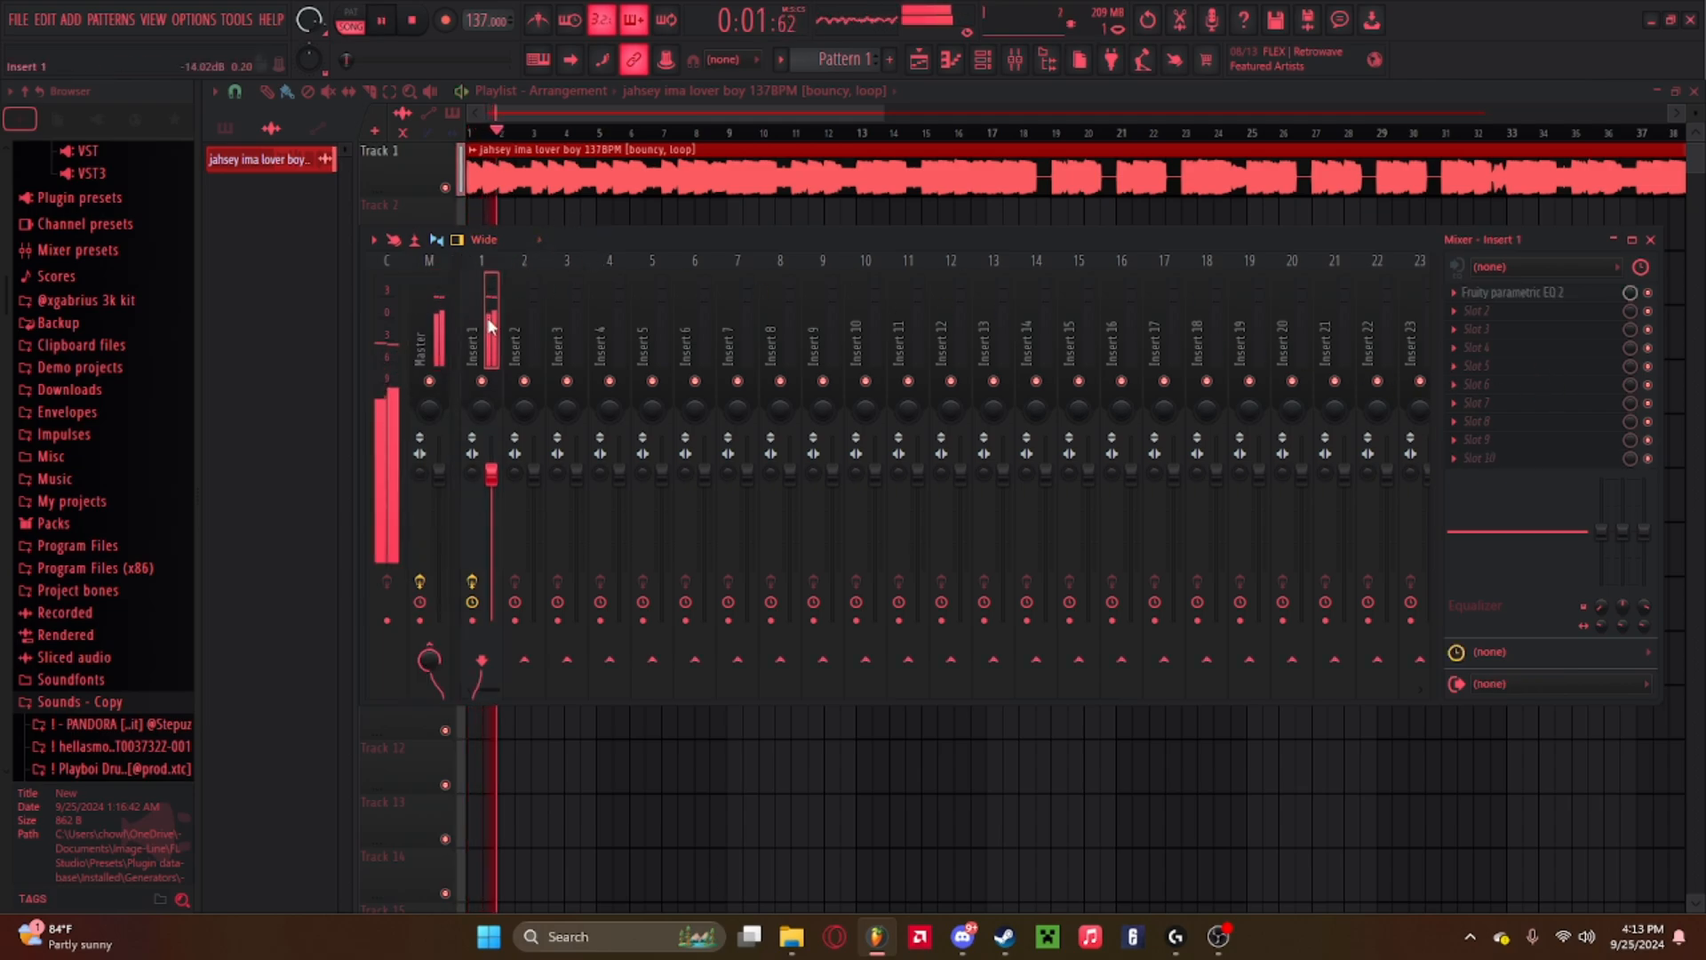
pyautogui.doubleClick(846, 175)
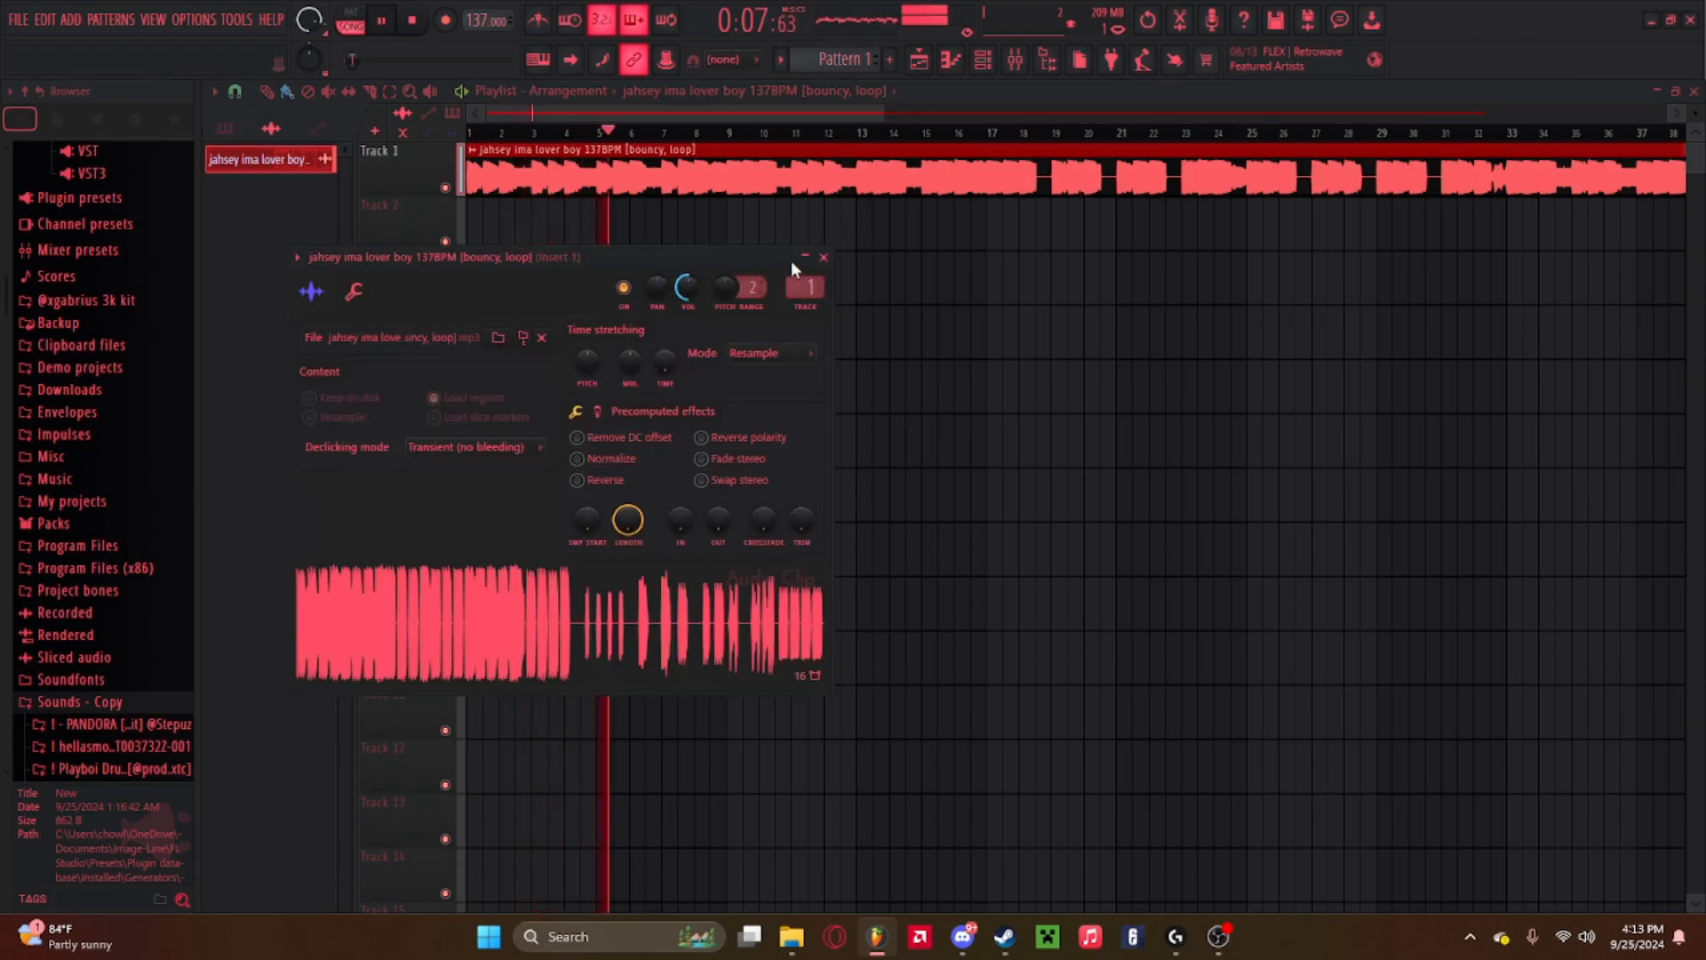
pyautogui.click(823, 257)
pyautogui.click(1015, 59)
pyautogui.press('space')
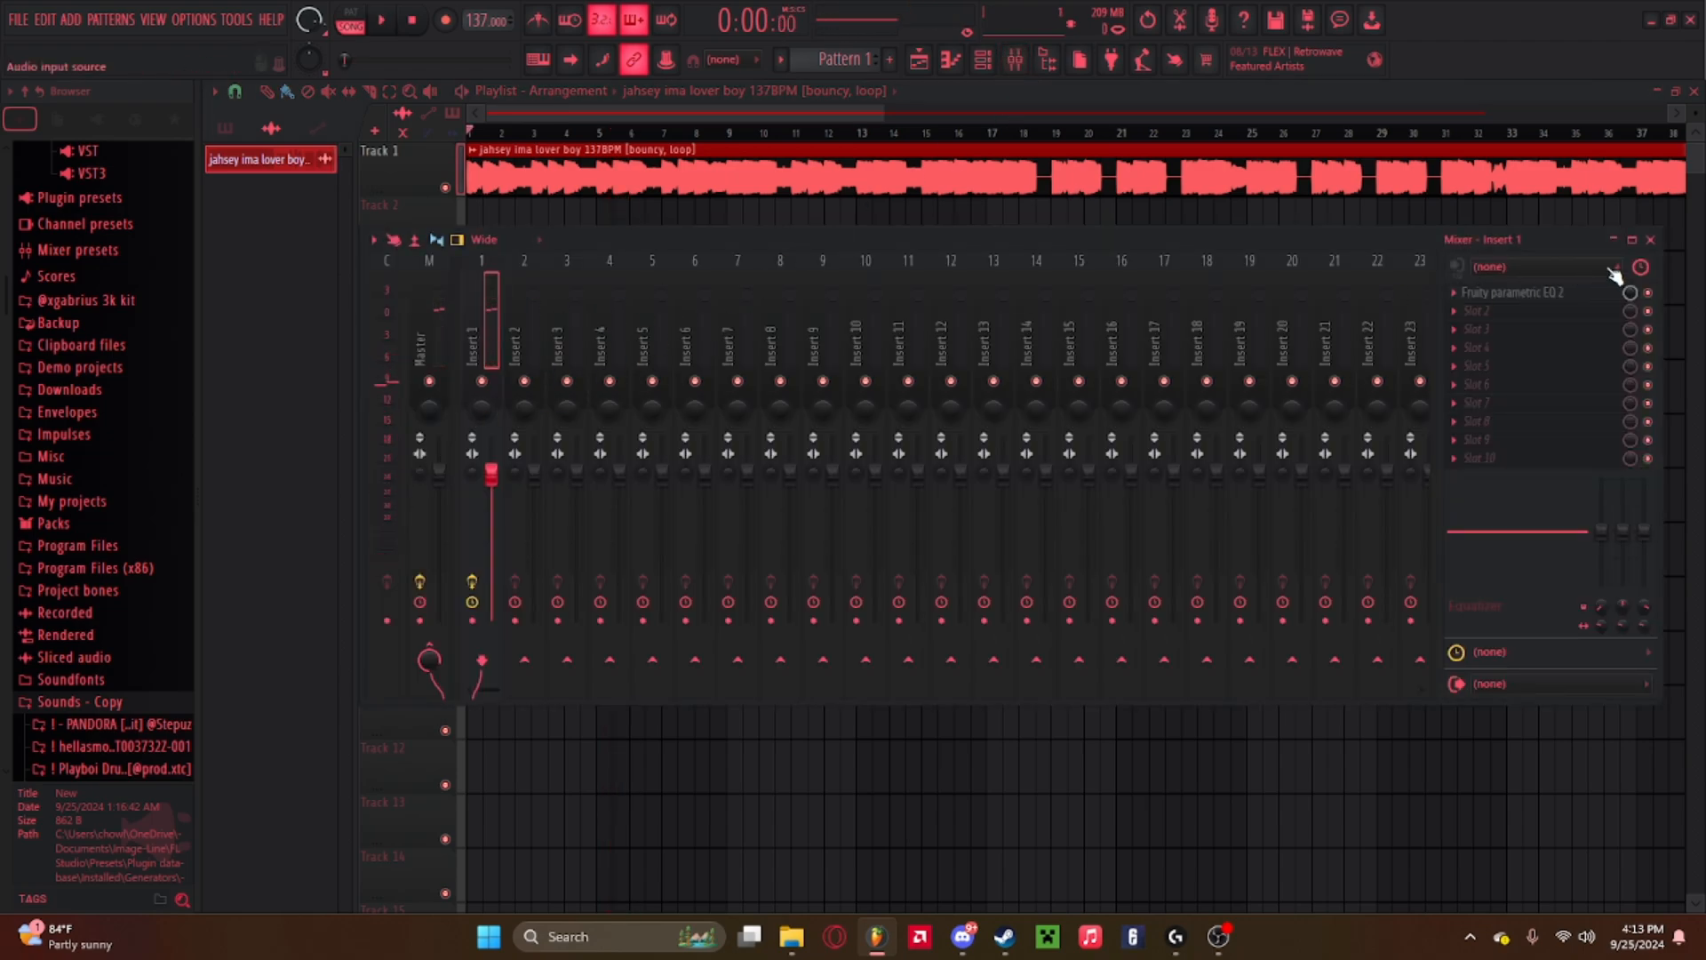
pyautogui.click(1650, 240)
pyautogui.scroll(-4, 1070, 145)
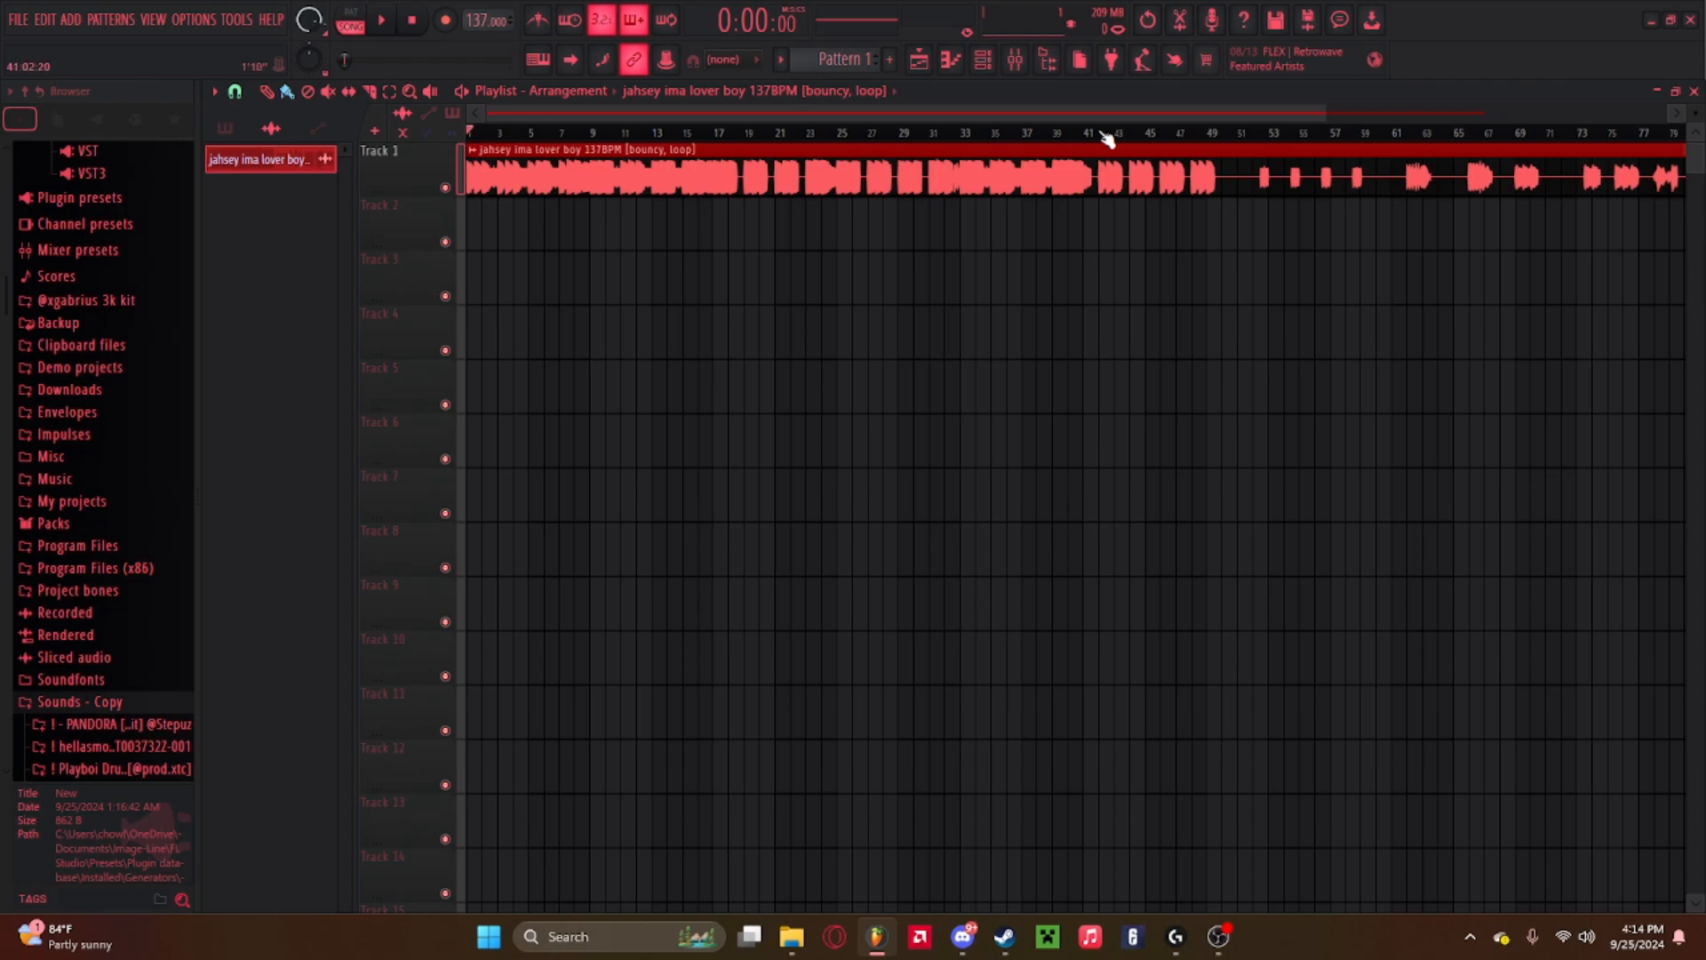
pyautogui.press('space')
pyautogui.click(664, 133)
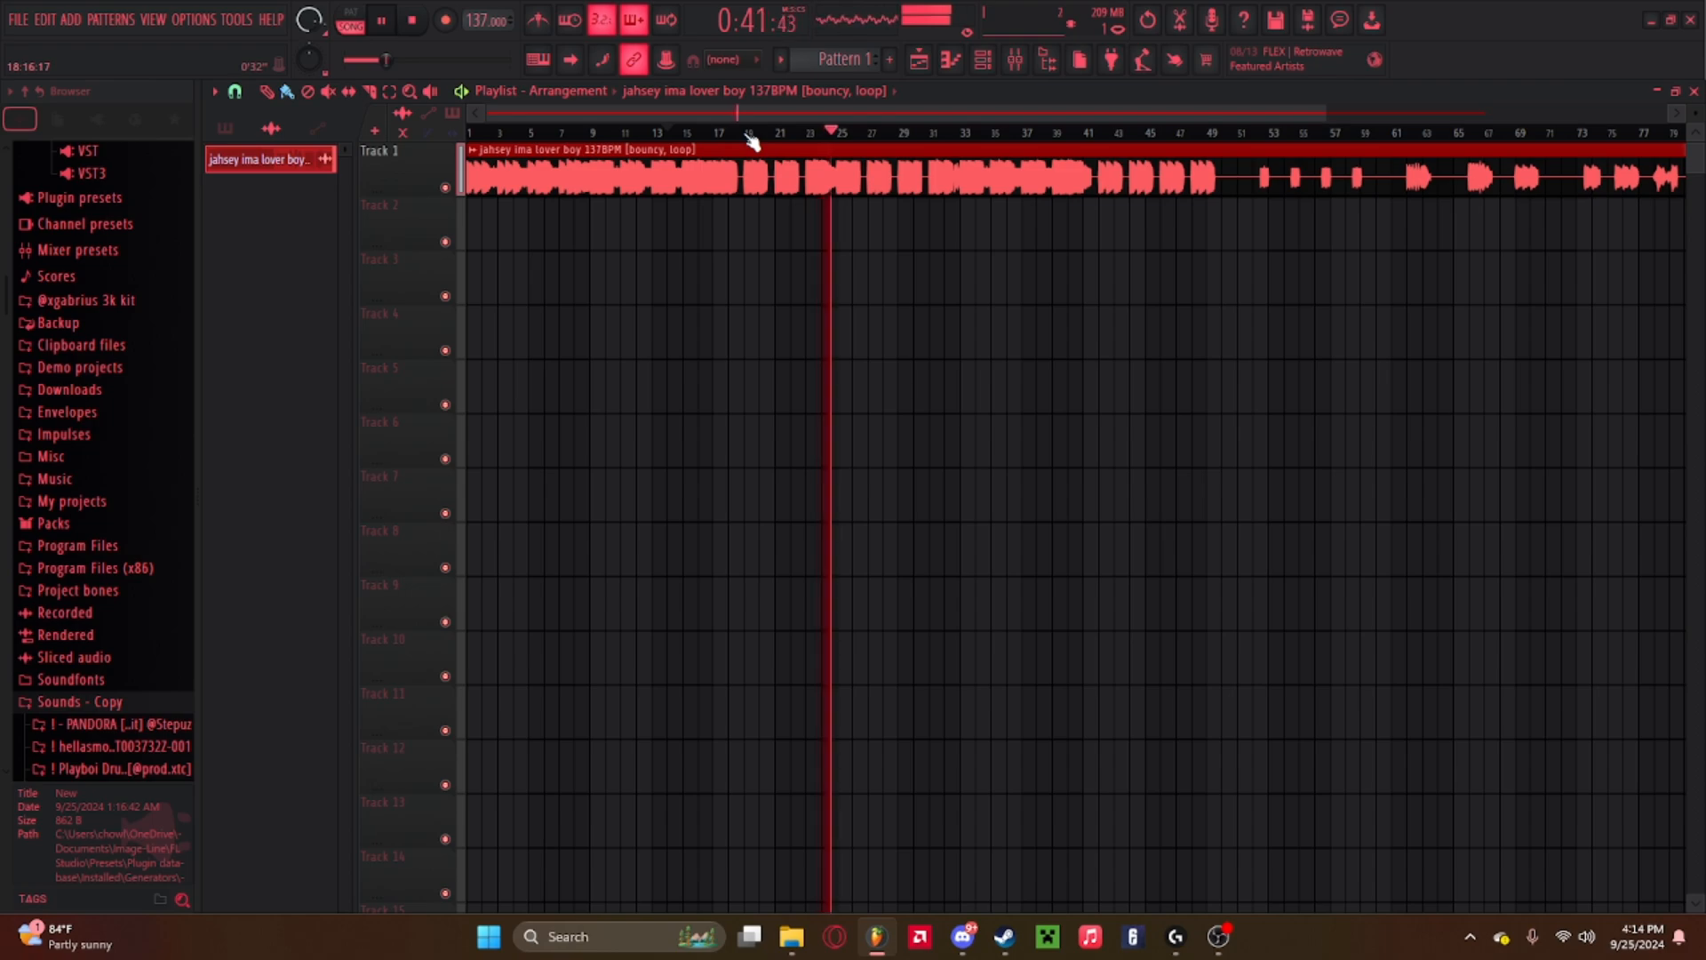
pyautogui.press('space')
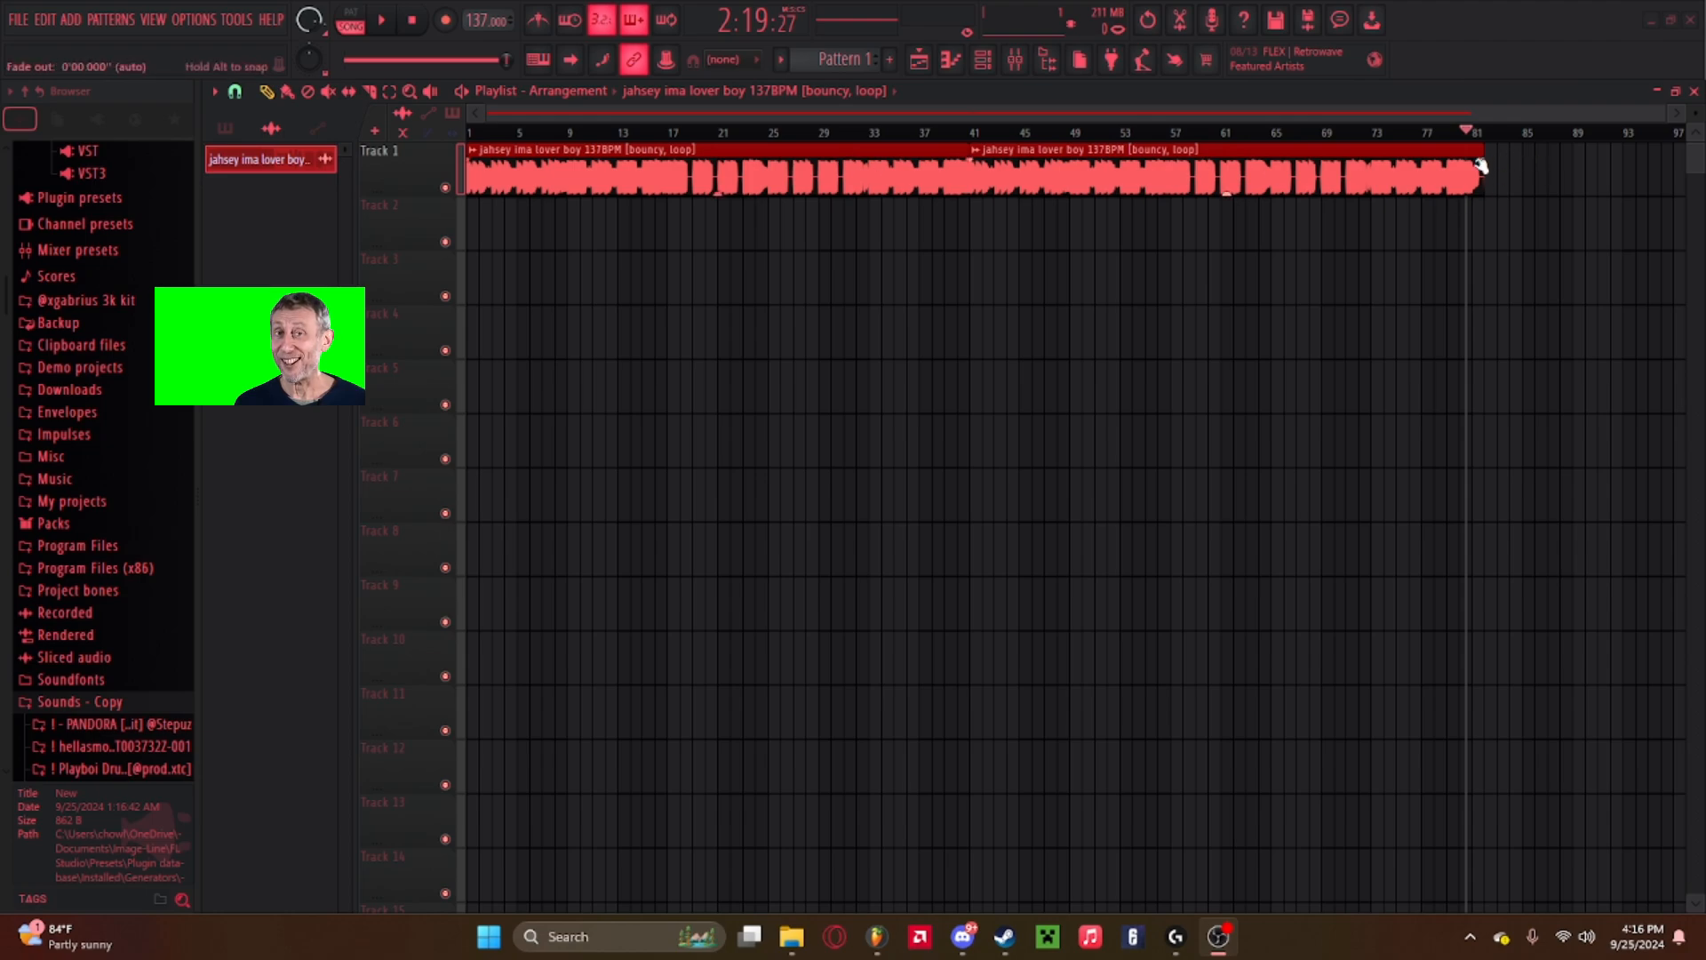
# Place the playhead near bar 15 and open the channel rack.
pyautogui.click(655, 131)
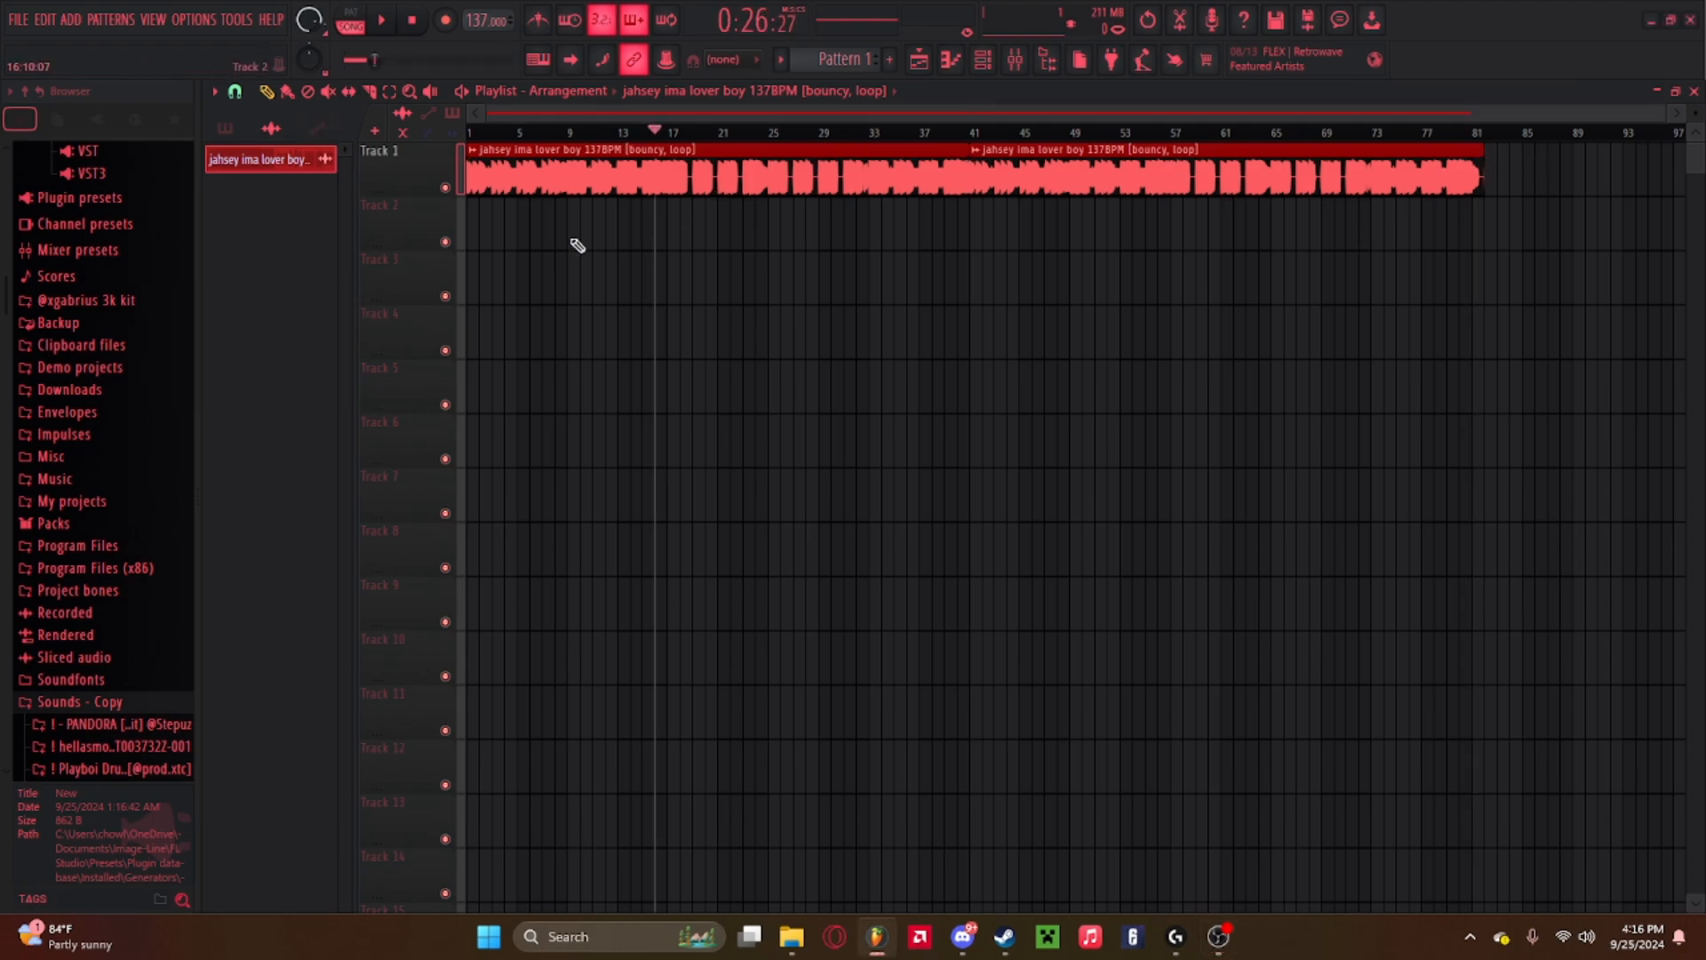
pyautogui.scroll(-2, 133, 644)
pyautogui.click(98, 582)
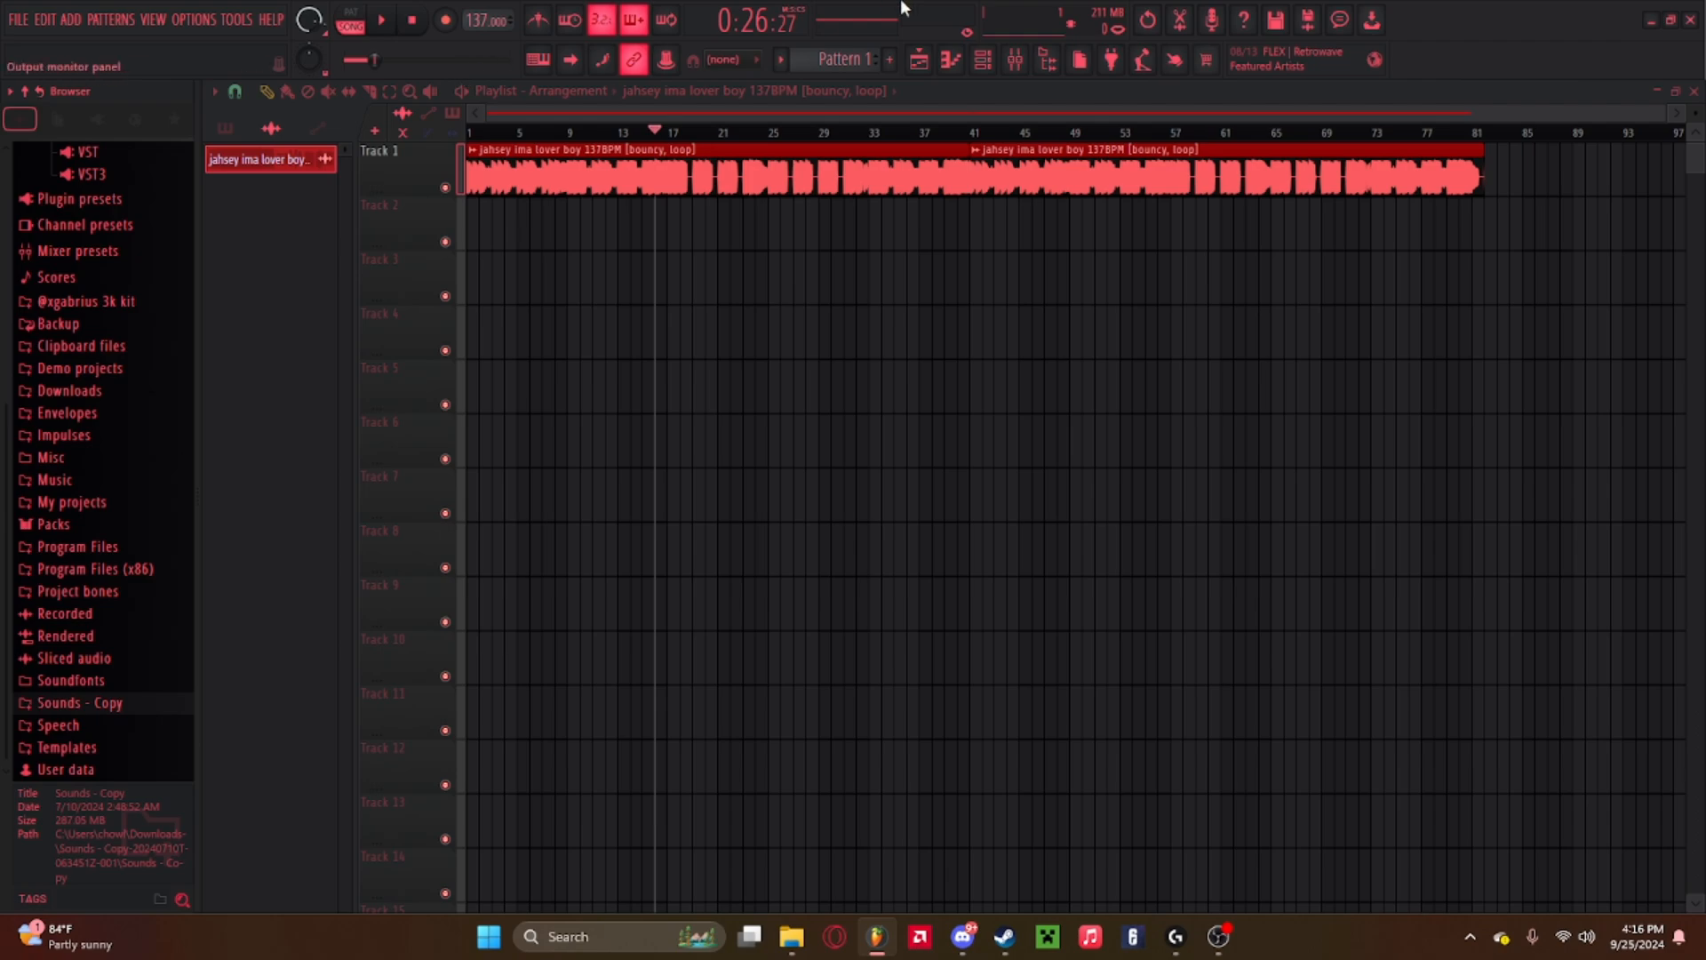
pyautogui.click(986, 60)
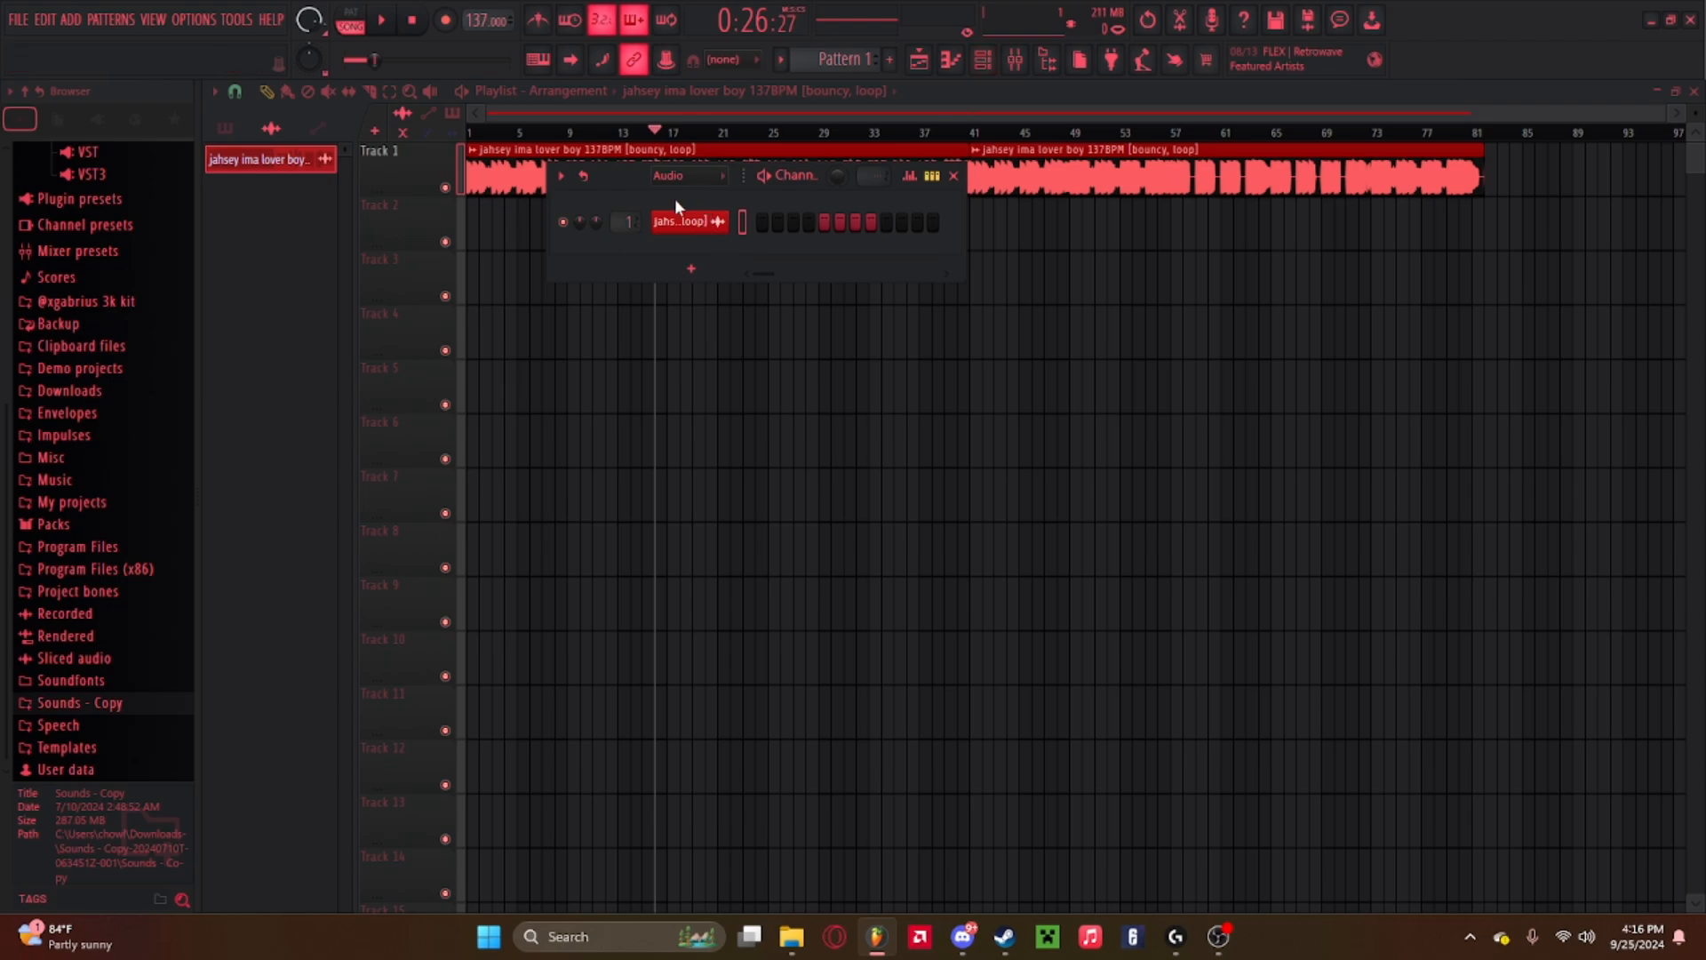
# Browse the Downloads folder in File Explorer for sample files and close the window.
pyautogui.click(78, 703)
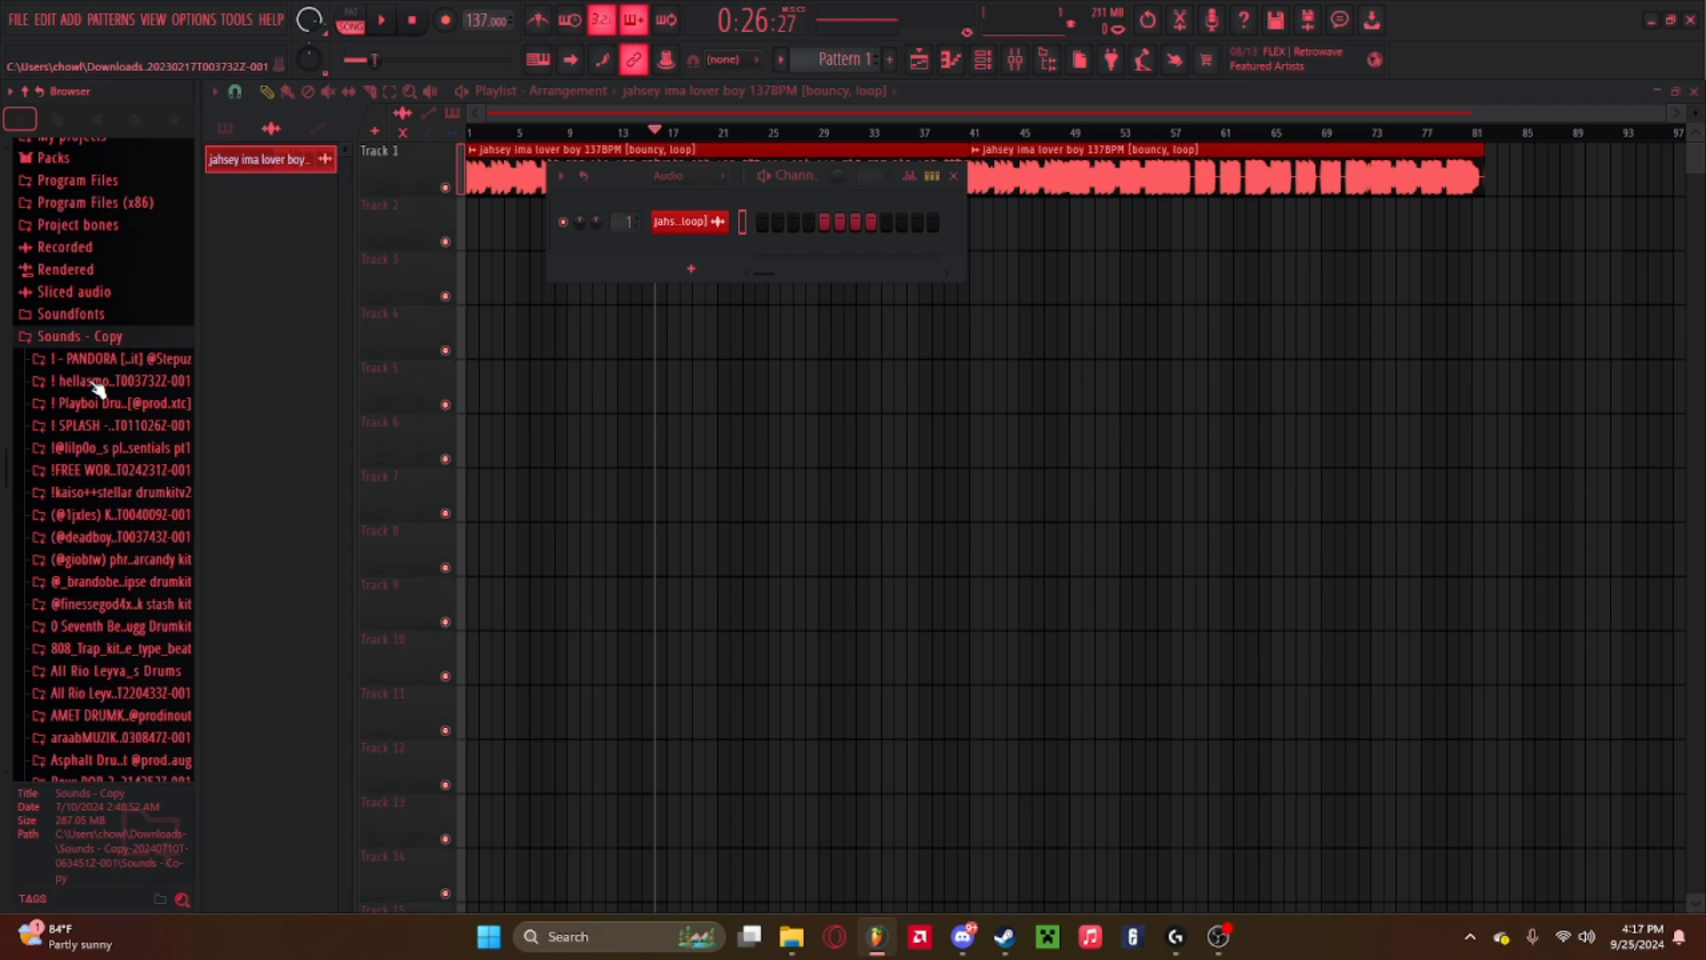
pyautogui.click(792, 944)
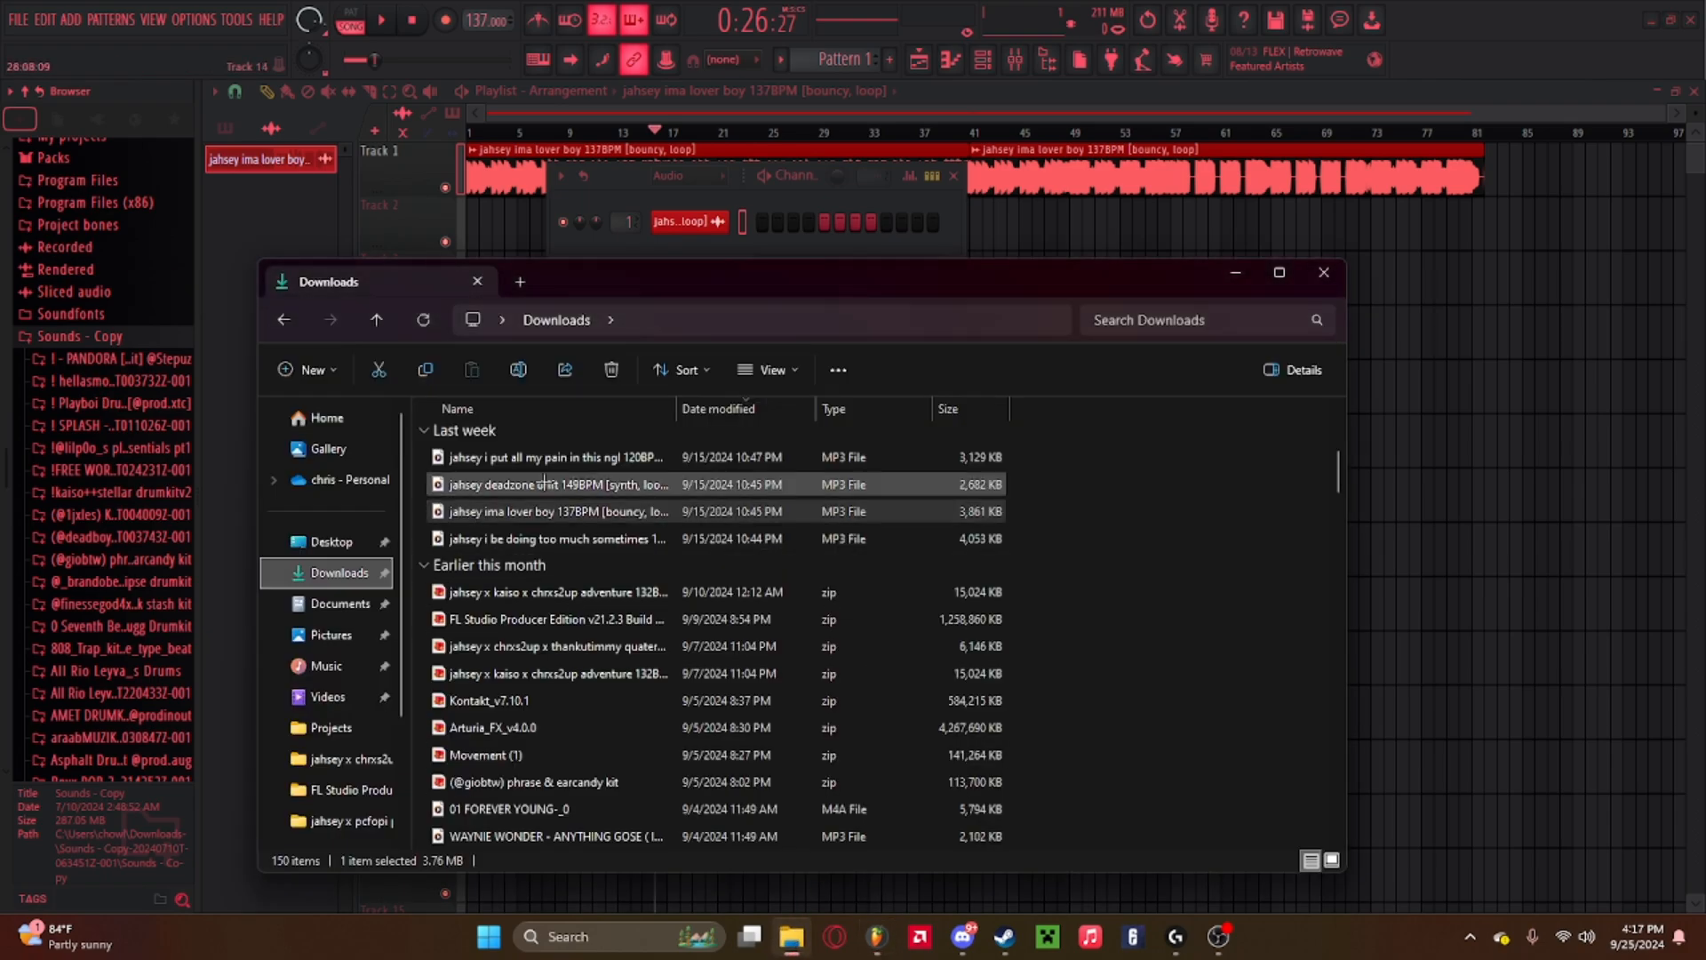
pyautogui.click(336, 573)
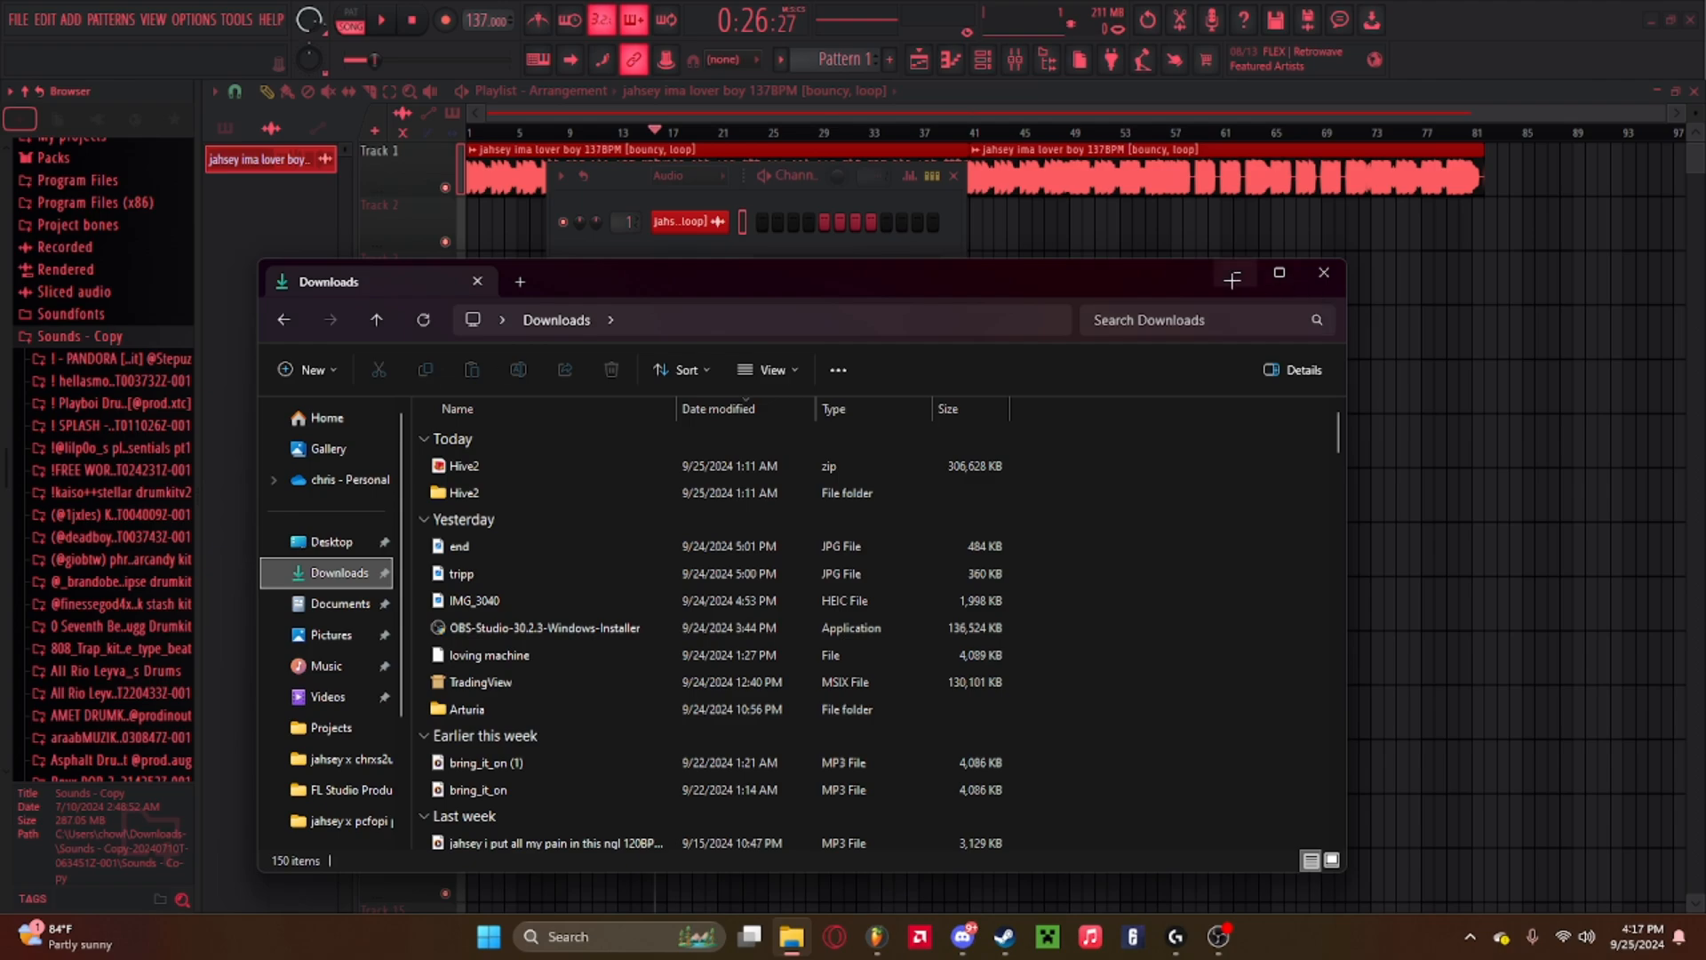
pyautogui.click(1330, 269)
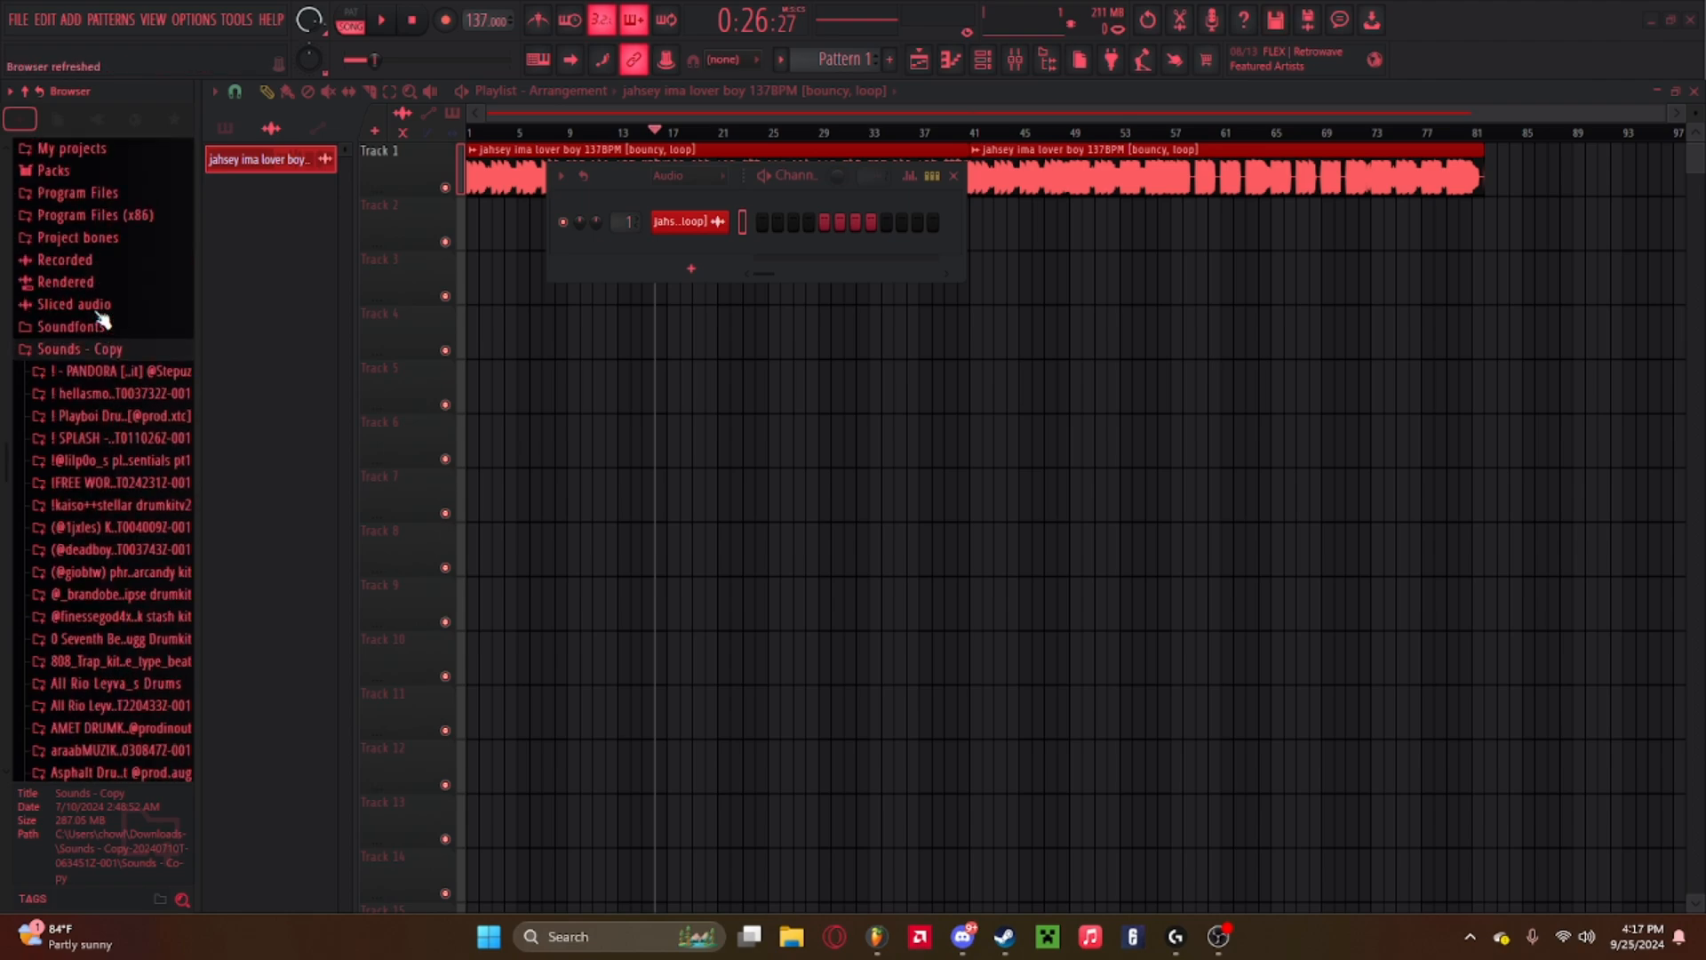
# Open the Playboi drum kit's Hi Hats folder in the browser and preview a hi-hat sample.
pyautogui.click(107, 372)
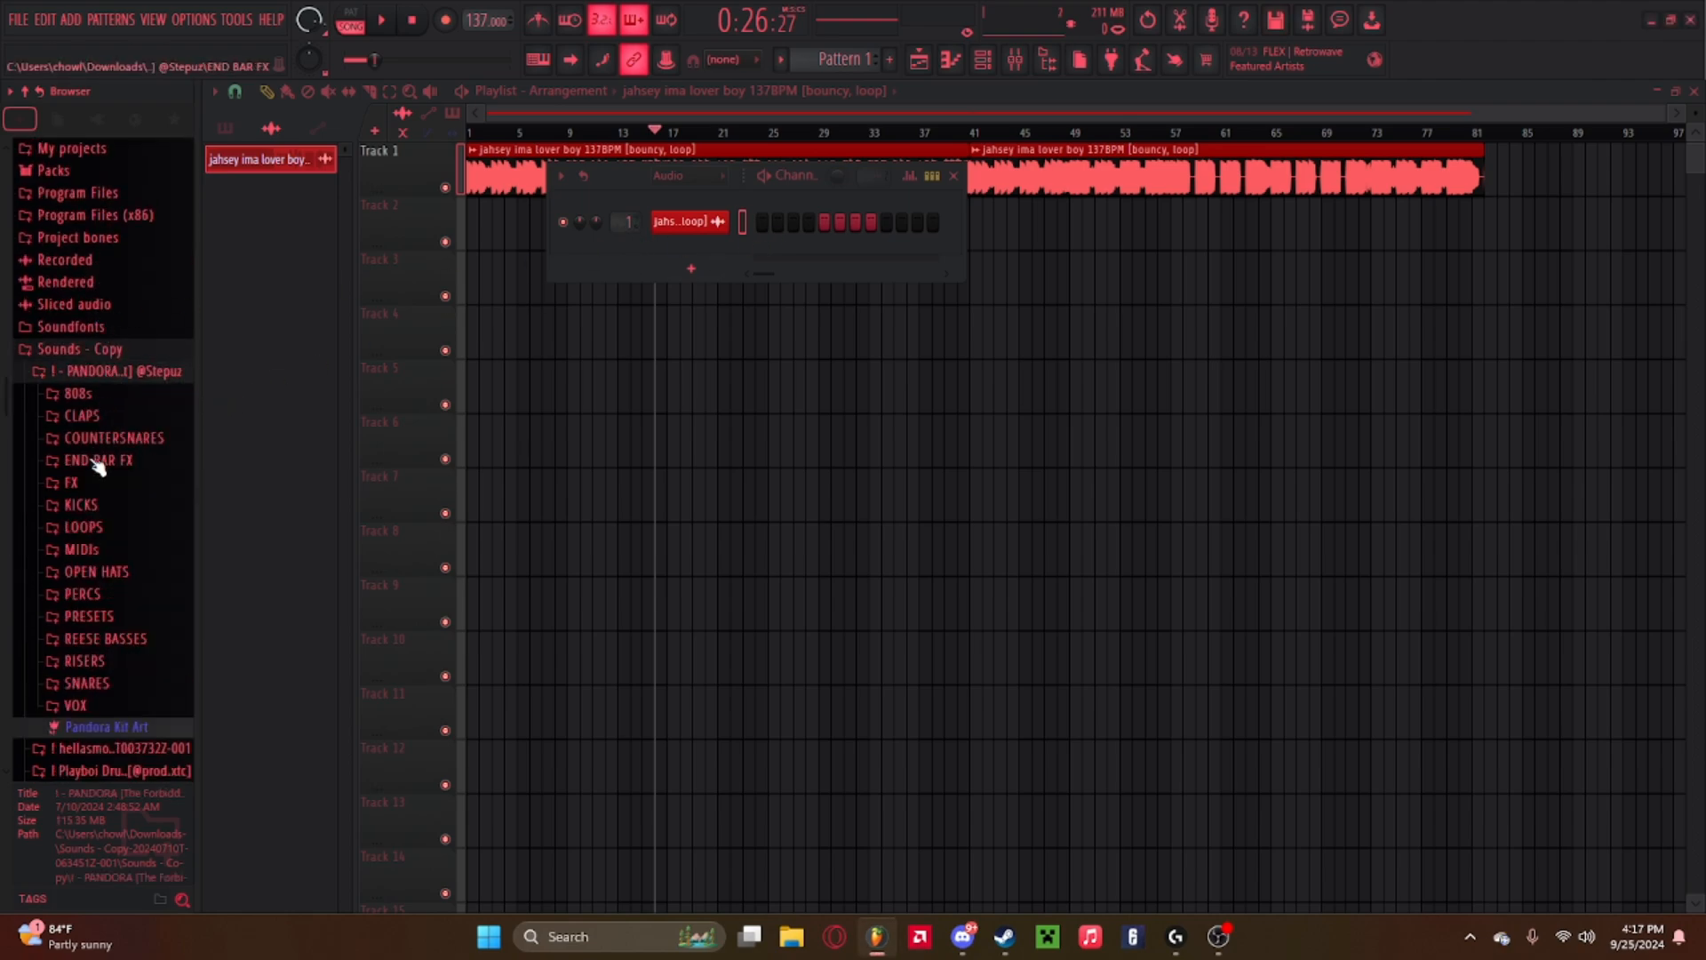
pyautogui.click(105, 349)
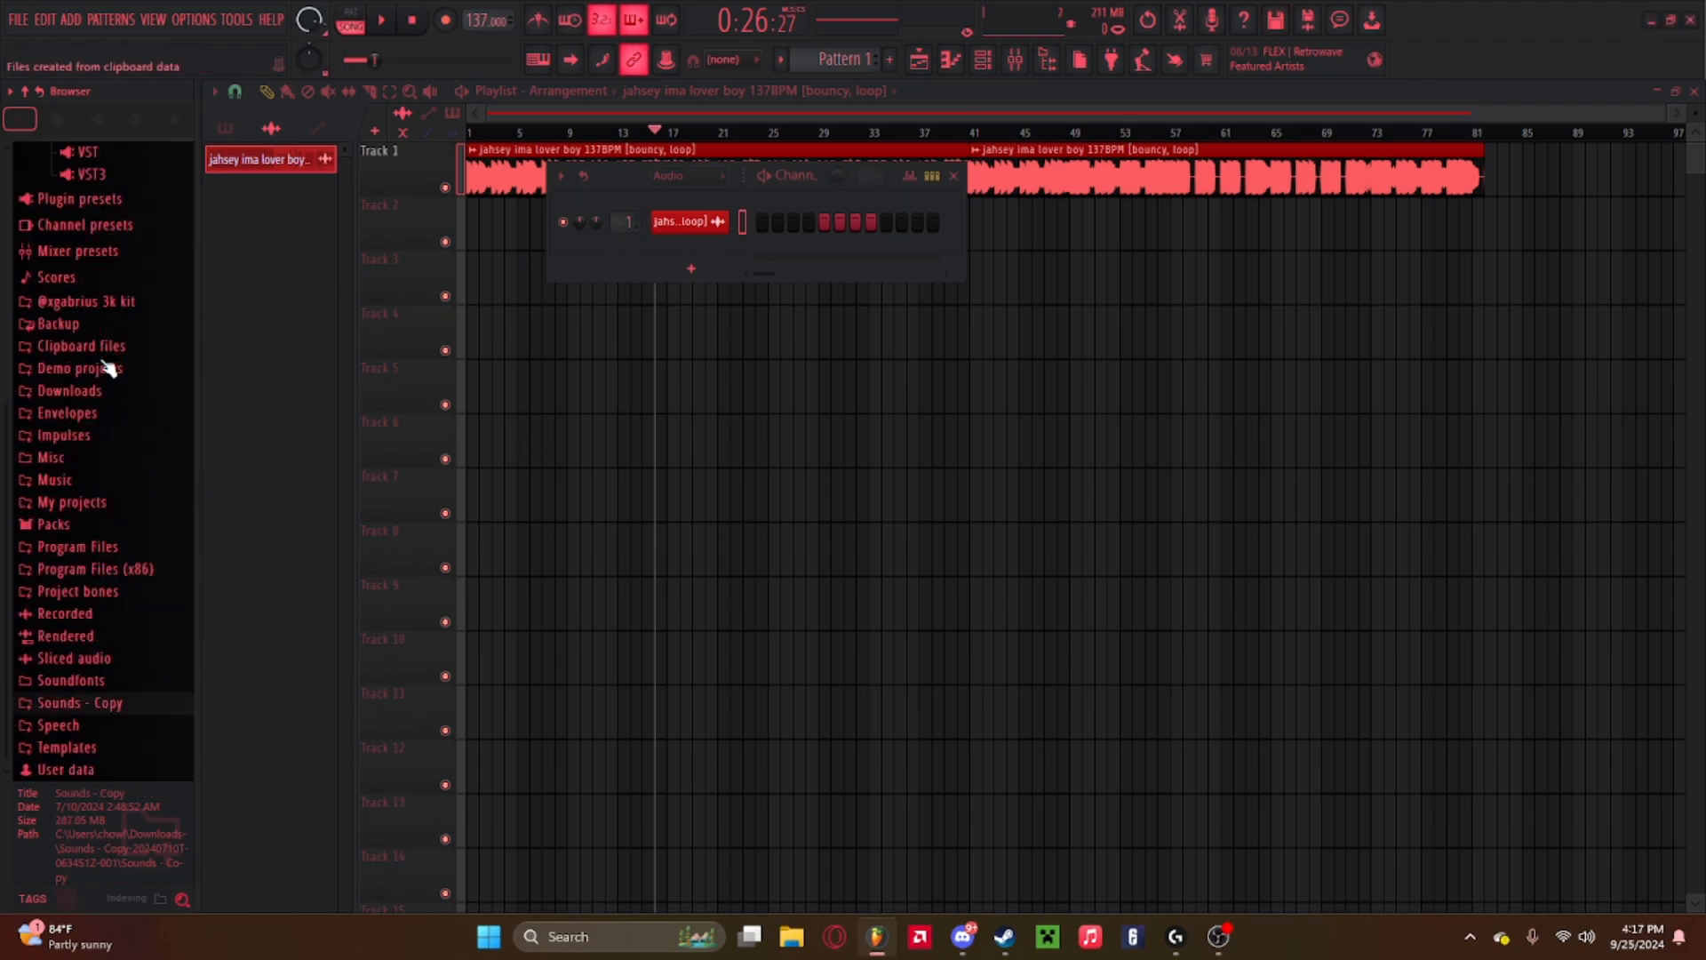
pyautogui.click(66, 704)
pyautogui.click(125, 482)
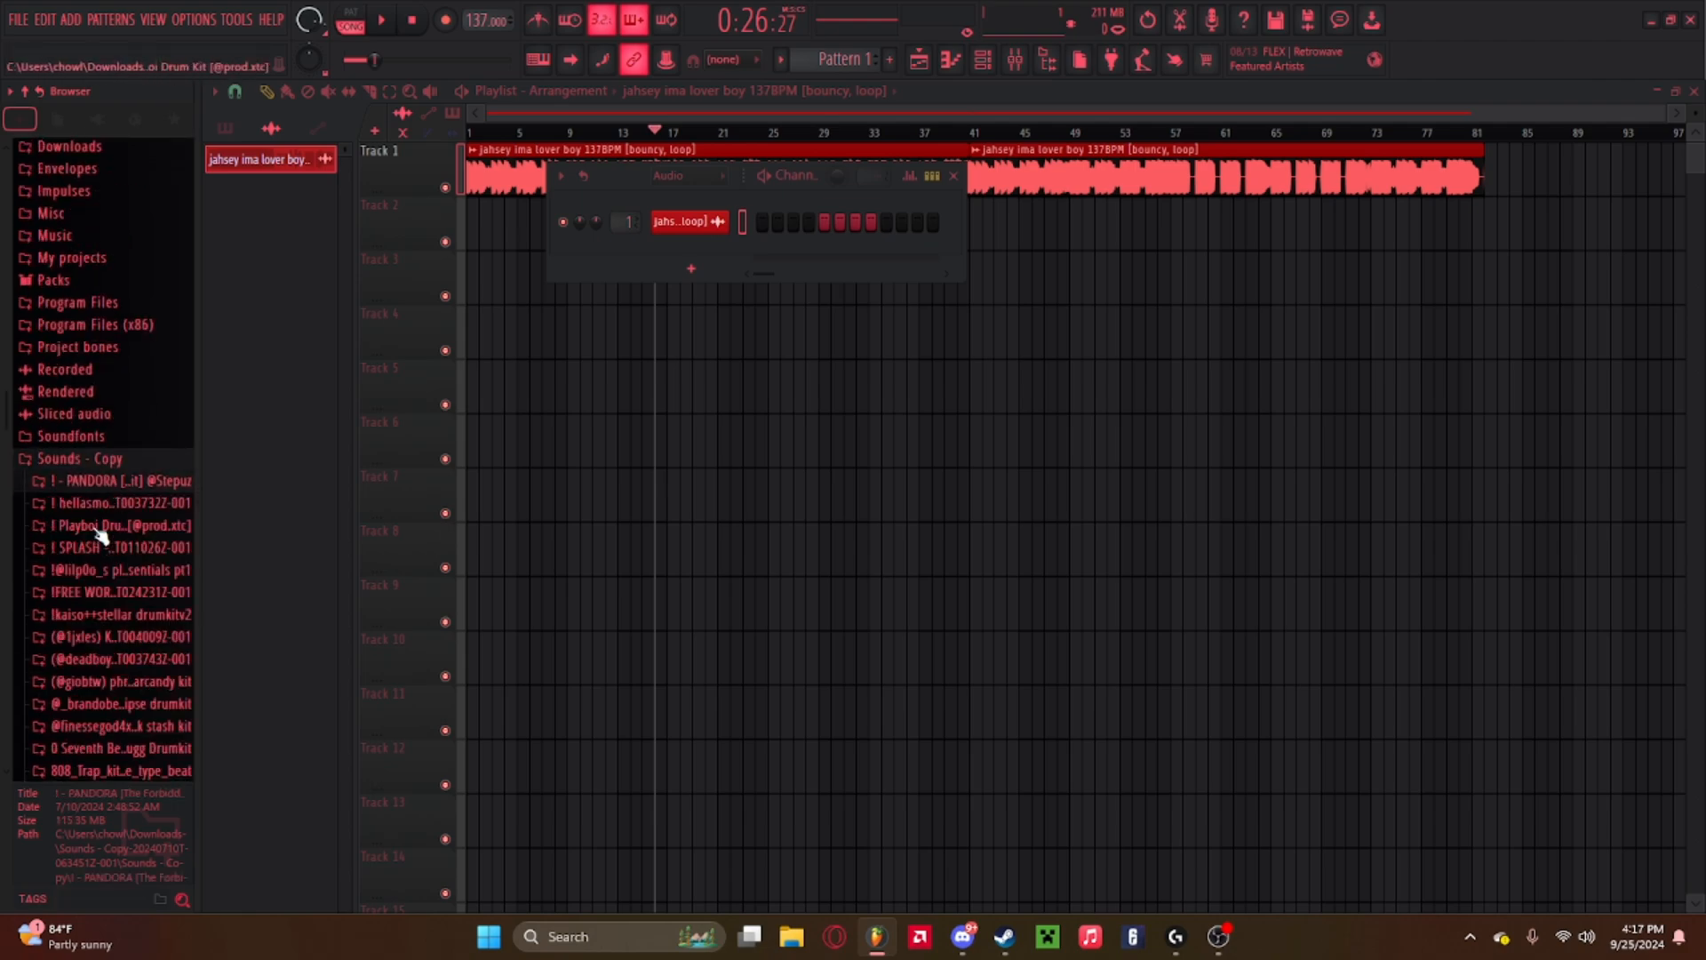
pyautogui.click(100, 526)
pyautogui.click(107, 551)
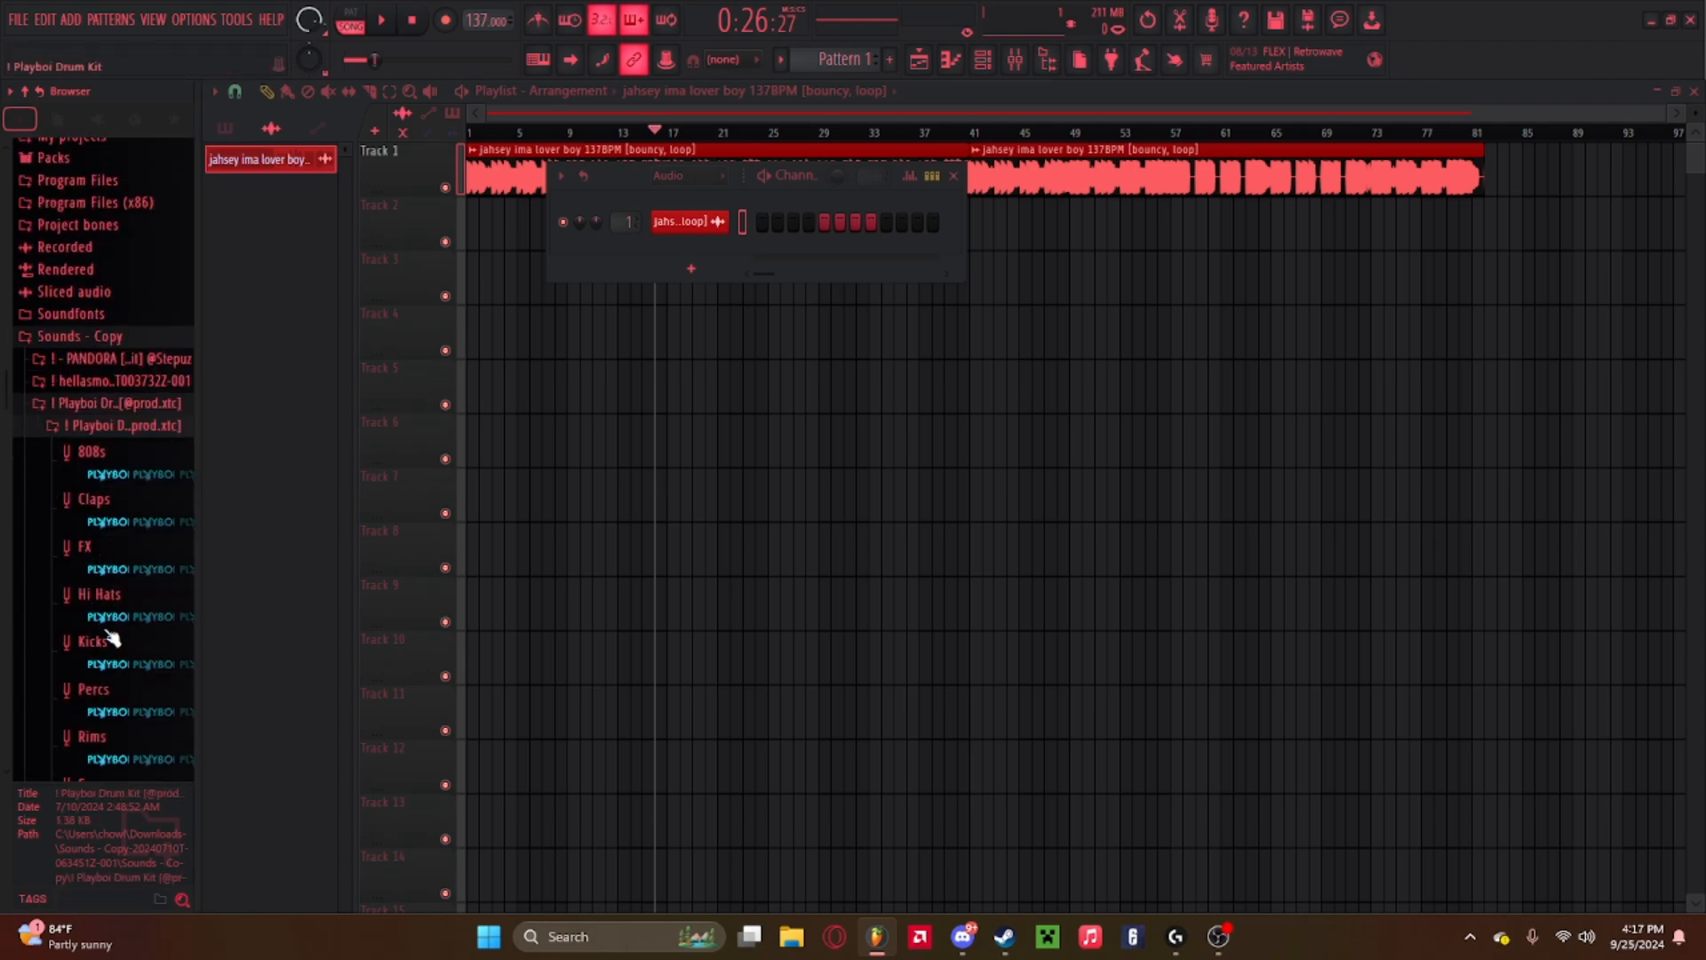
pyautogui.click(98, 593)
pyautogui.moveTo(149, 496); pyautogui.dragTo(146, 443)
pyautogui.press('space')
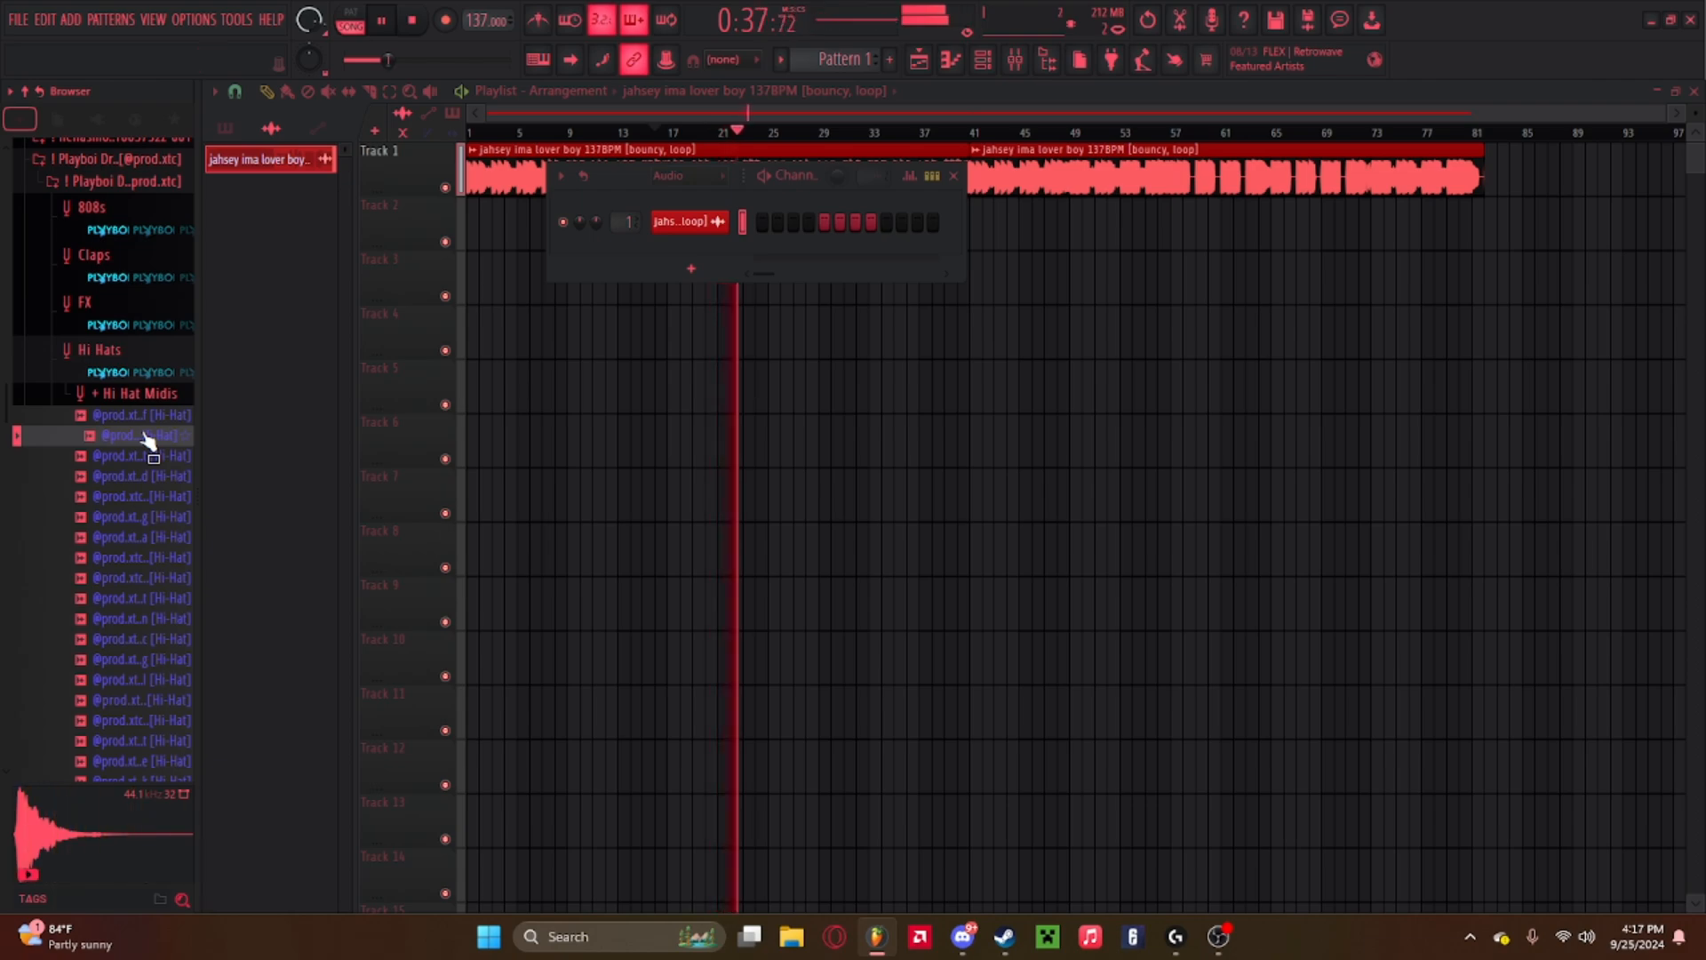
# Load the previewed hi-hat sample into the channel rack and delete the default Sampler channel.
pyautogui.moveTo(147, 440); pyautogui.dragTo(711, 267)
pyautogui.rightClick(690, 222)
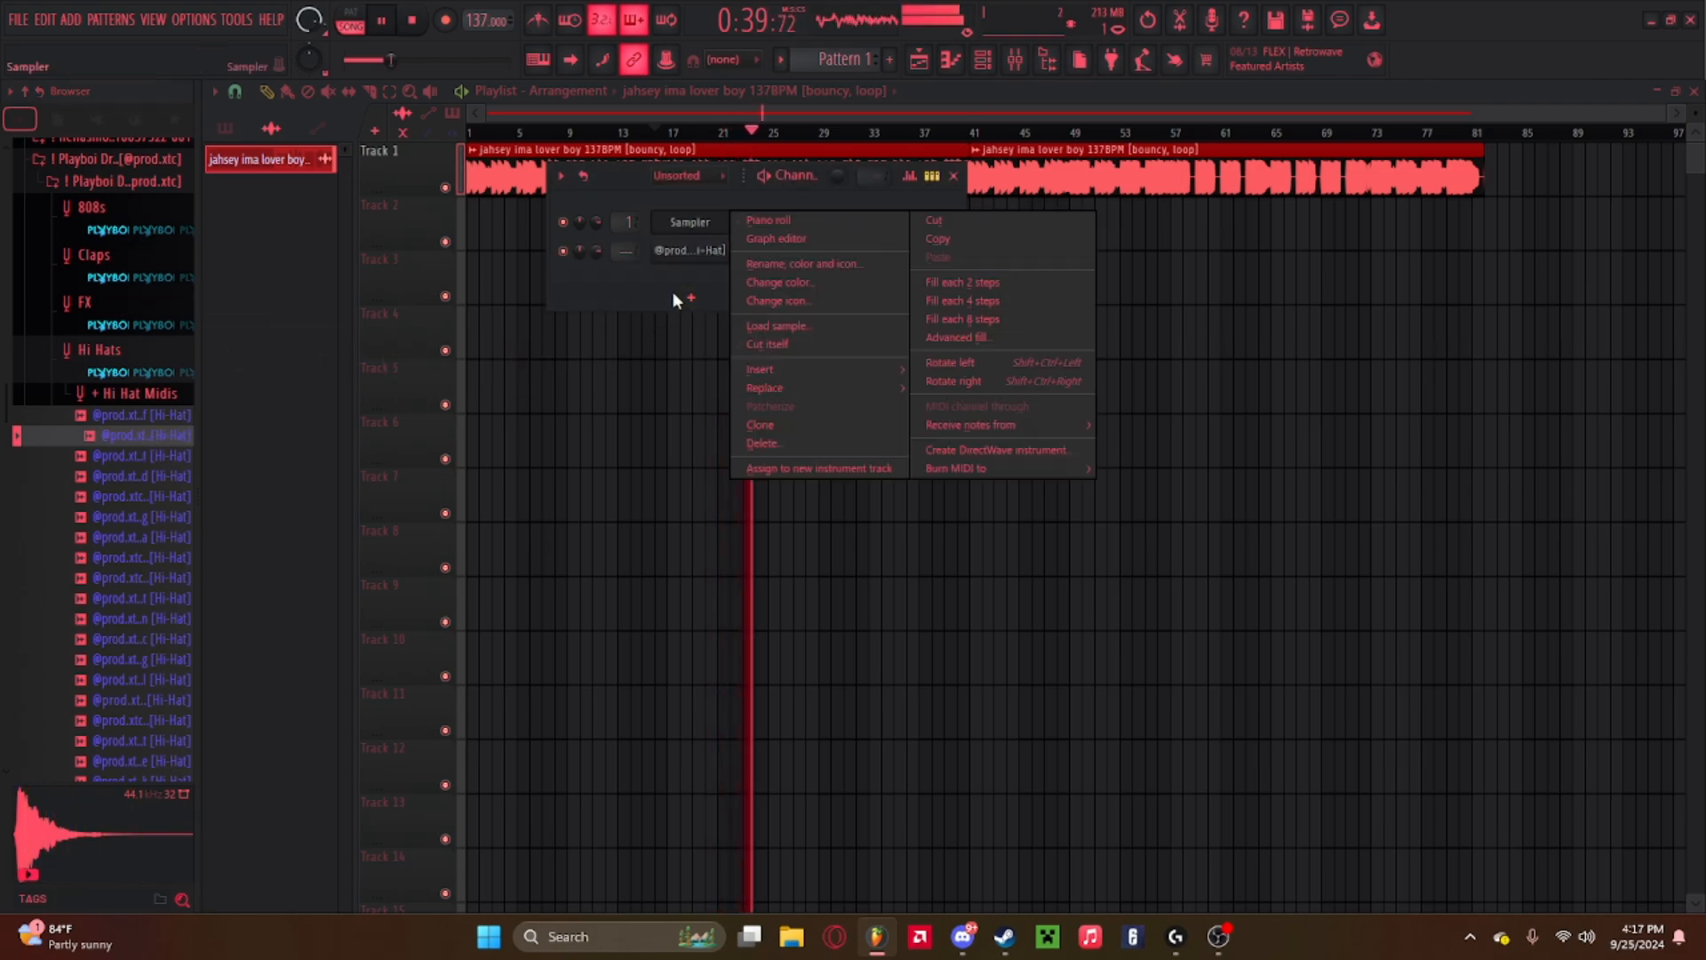
pyautogui.click(766, 443)
pyautogui.rightClick(702, 234)
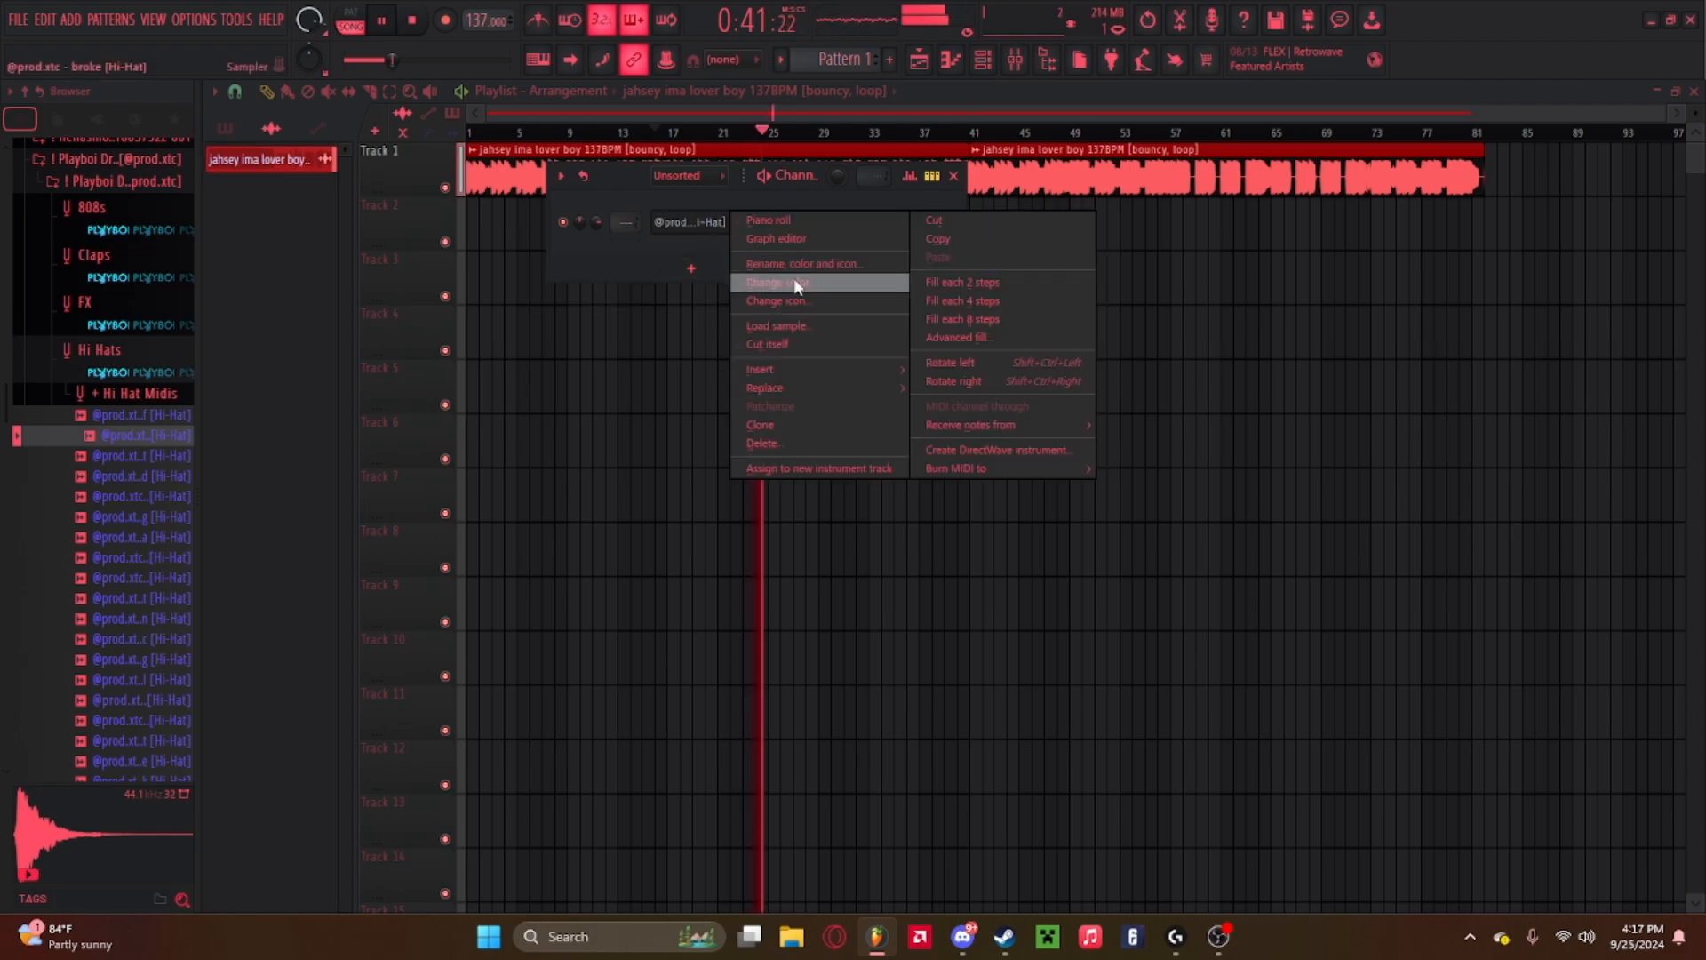
pyautogui.click(698, 239)
pyautogui.rightClick(698, 229)
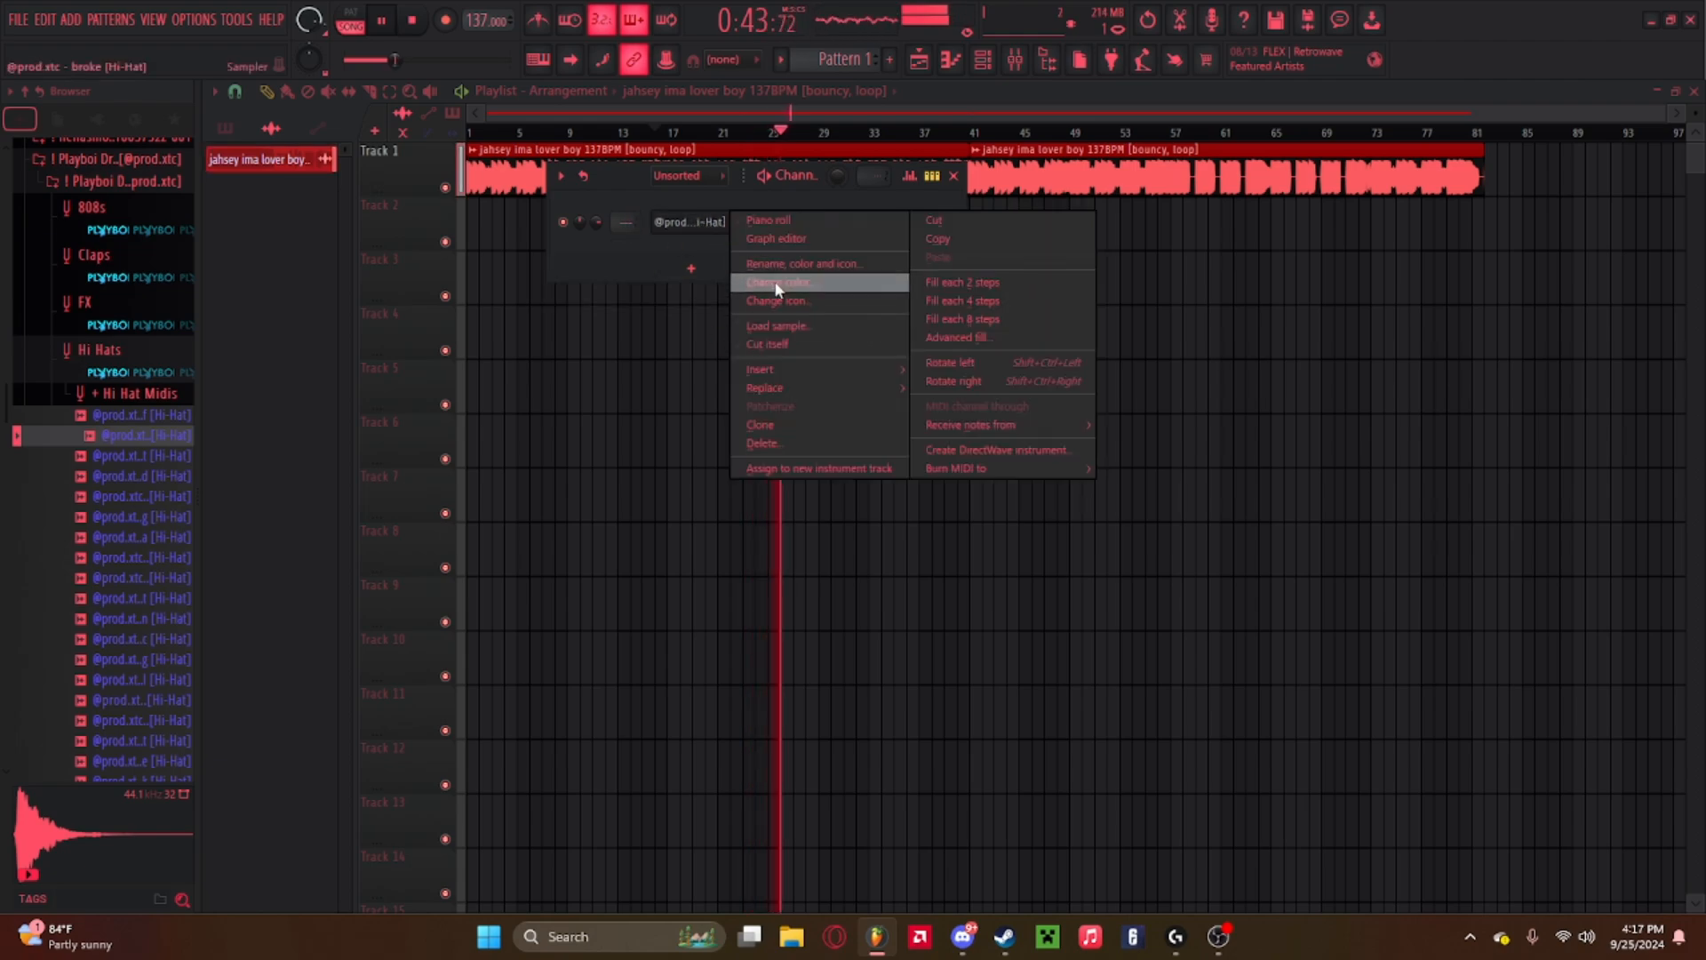
pyautogui.click(672, 222)
pyautogui.rightClick(689, 222)
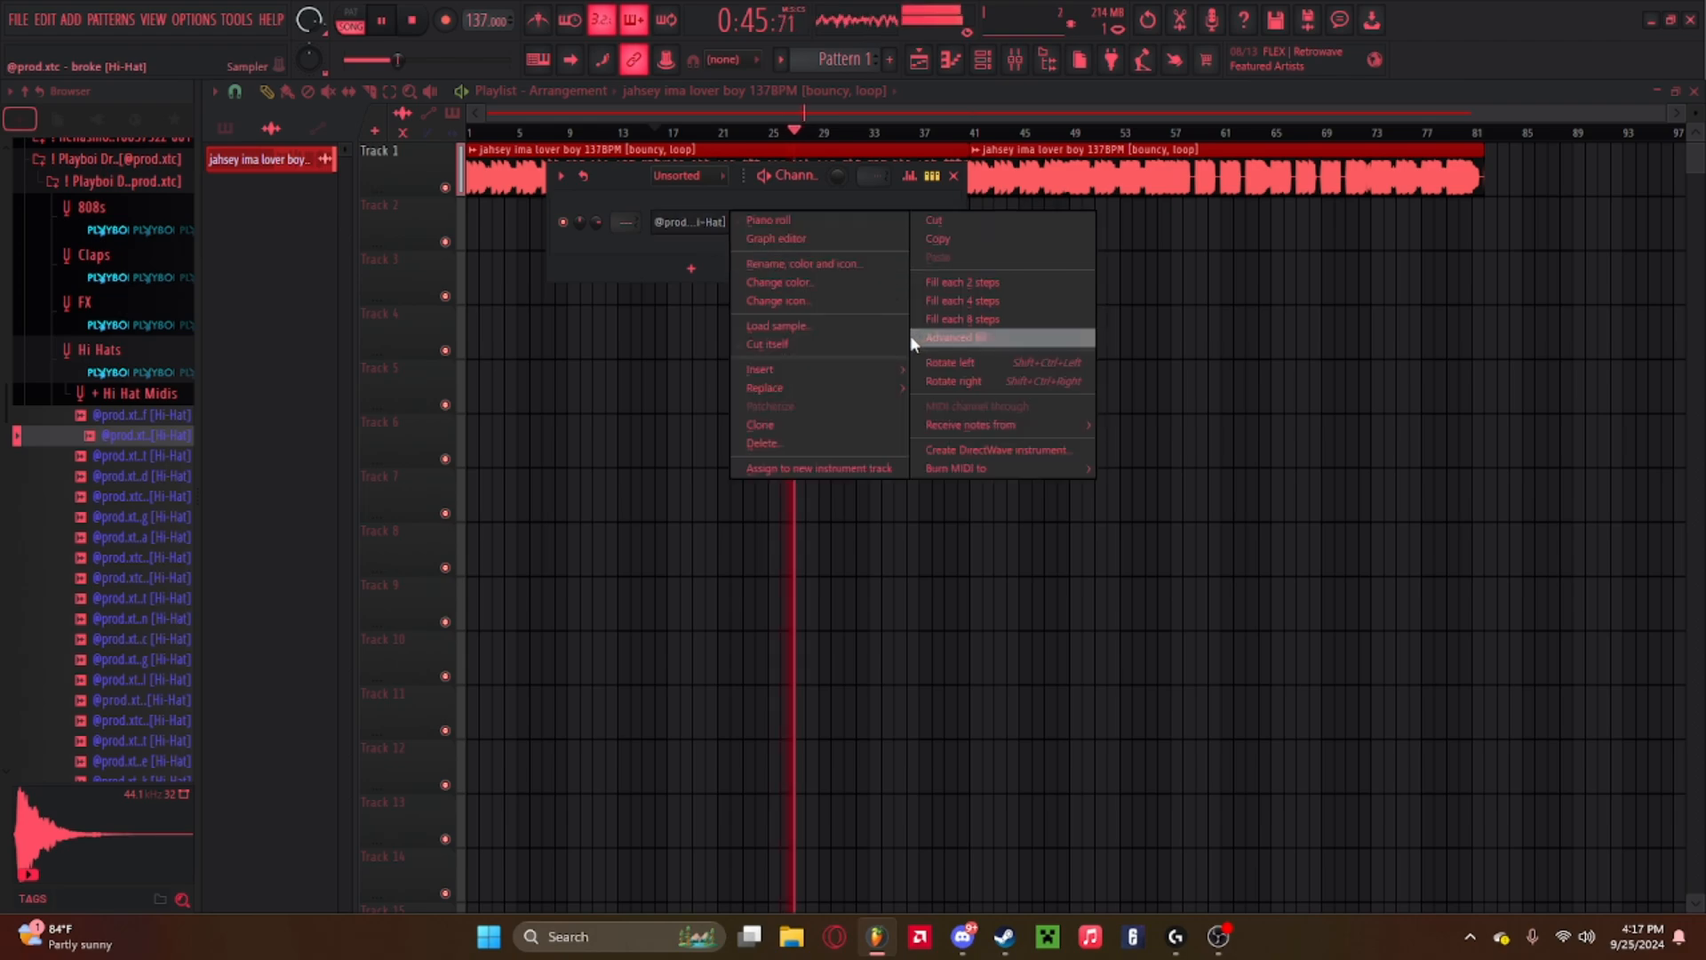
pyautogui.click(649, 208)
pyautogui.press('space')
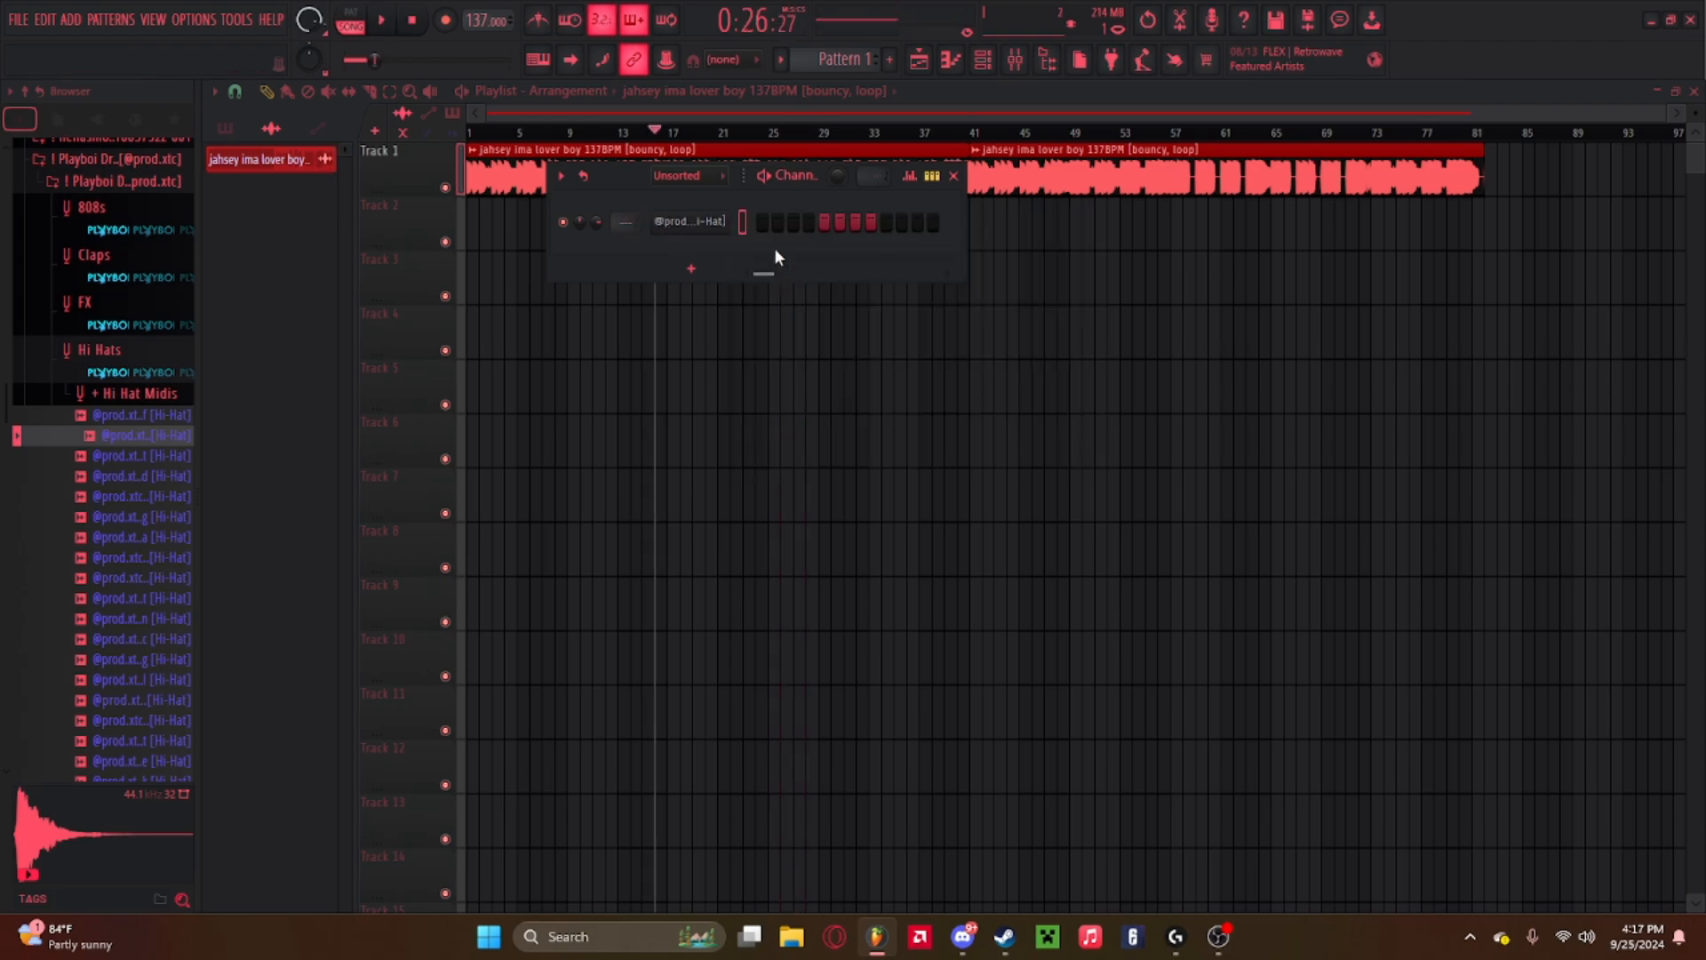
# Fill every second step of the hi-hat channel's step sequence.
pyautogui.rightClick(712, 233)
pyautogui.moveTo(752, 378)
pyautogui.click(1012, 279)
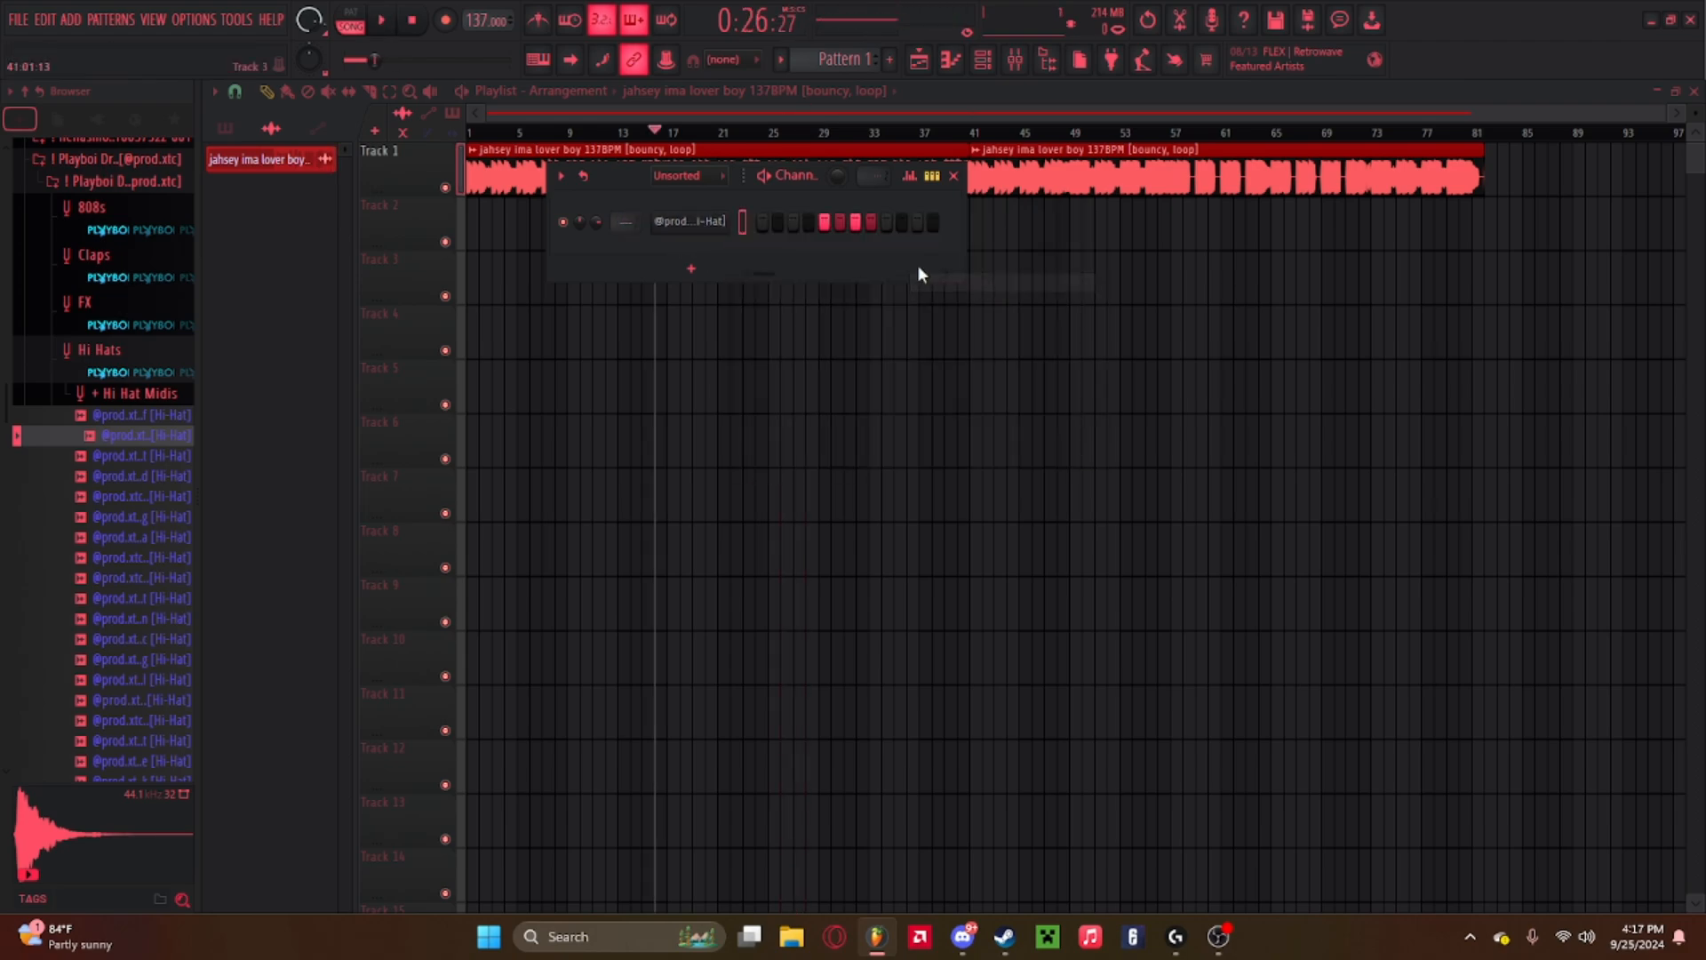
# Open the hi-hat channel in the piano roll to inspect its notes.
pyautogui.rightClick(721, 221)
pyautogui.click(781, 213)
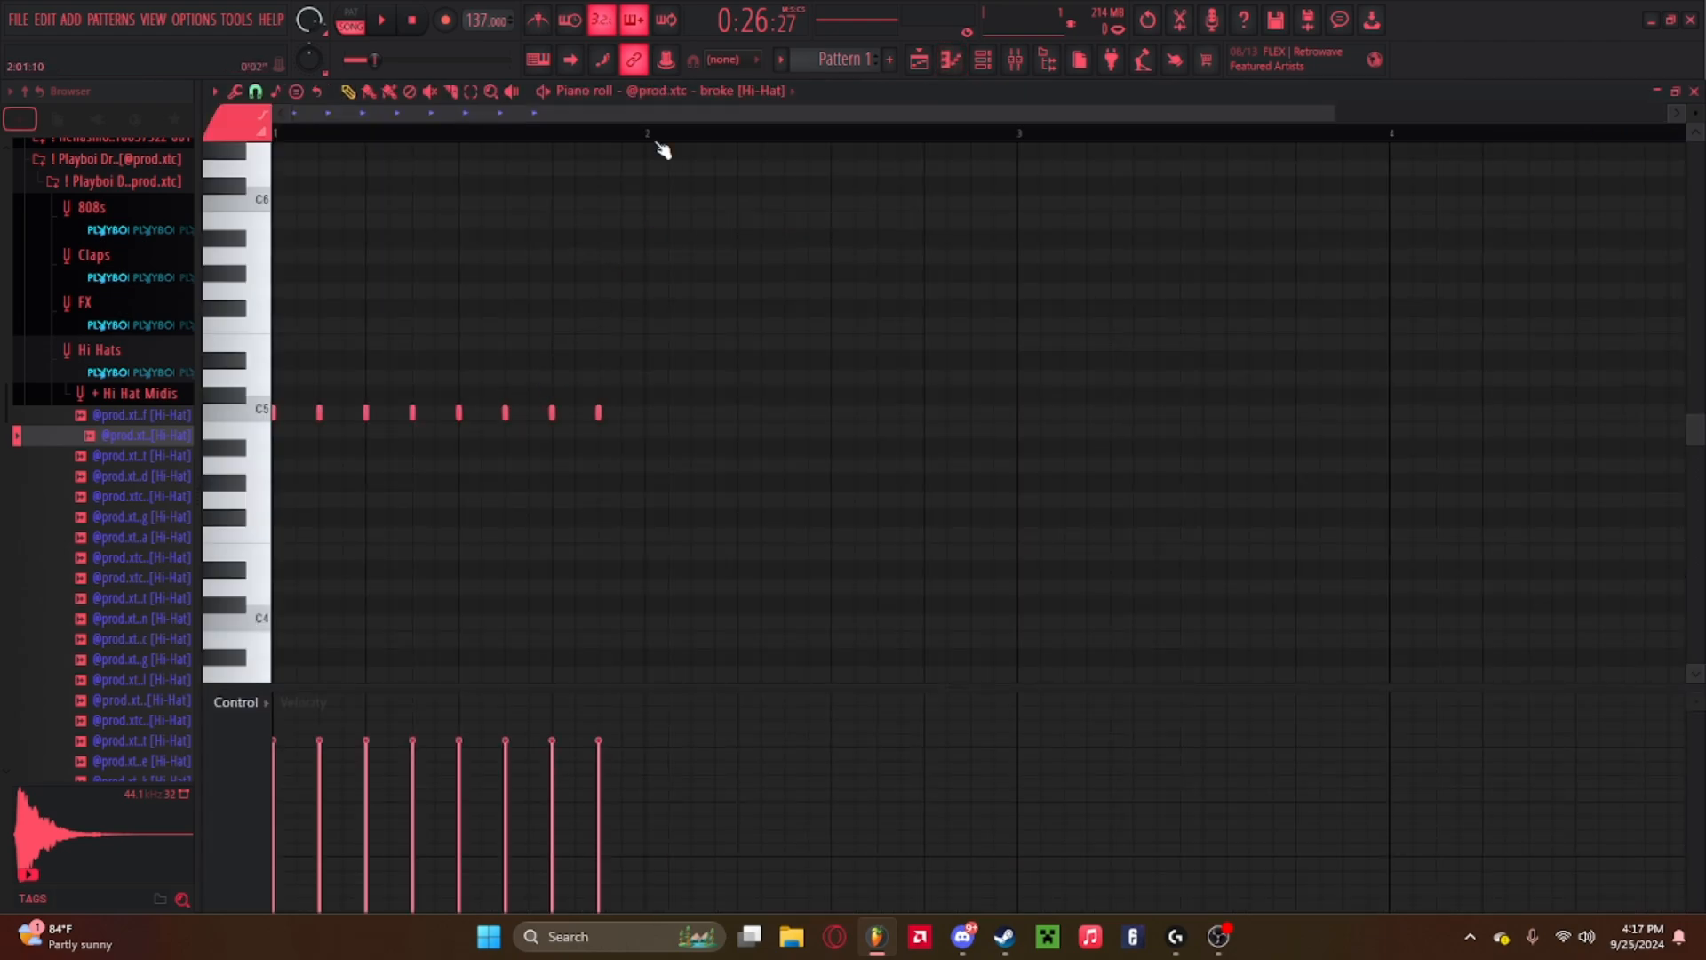
pyautogui.click(916, 67)
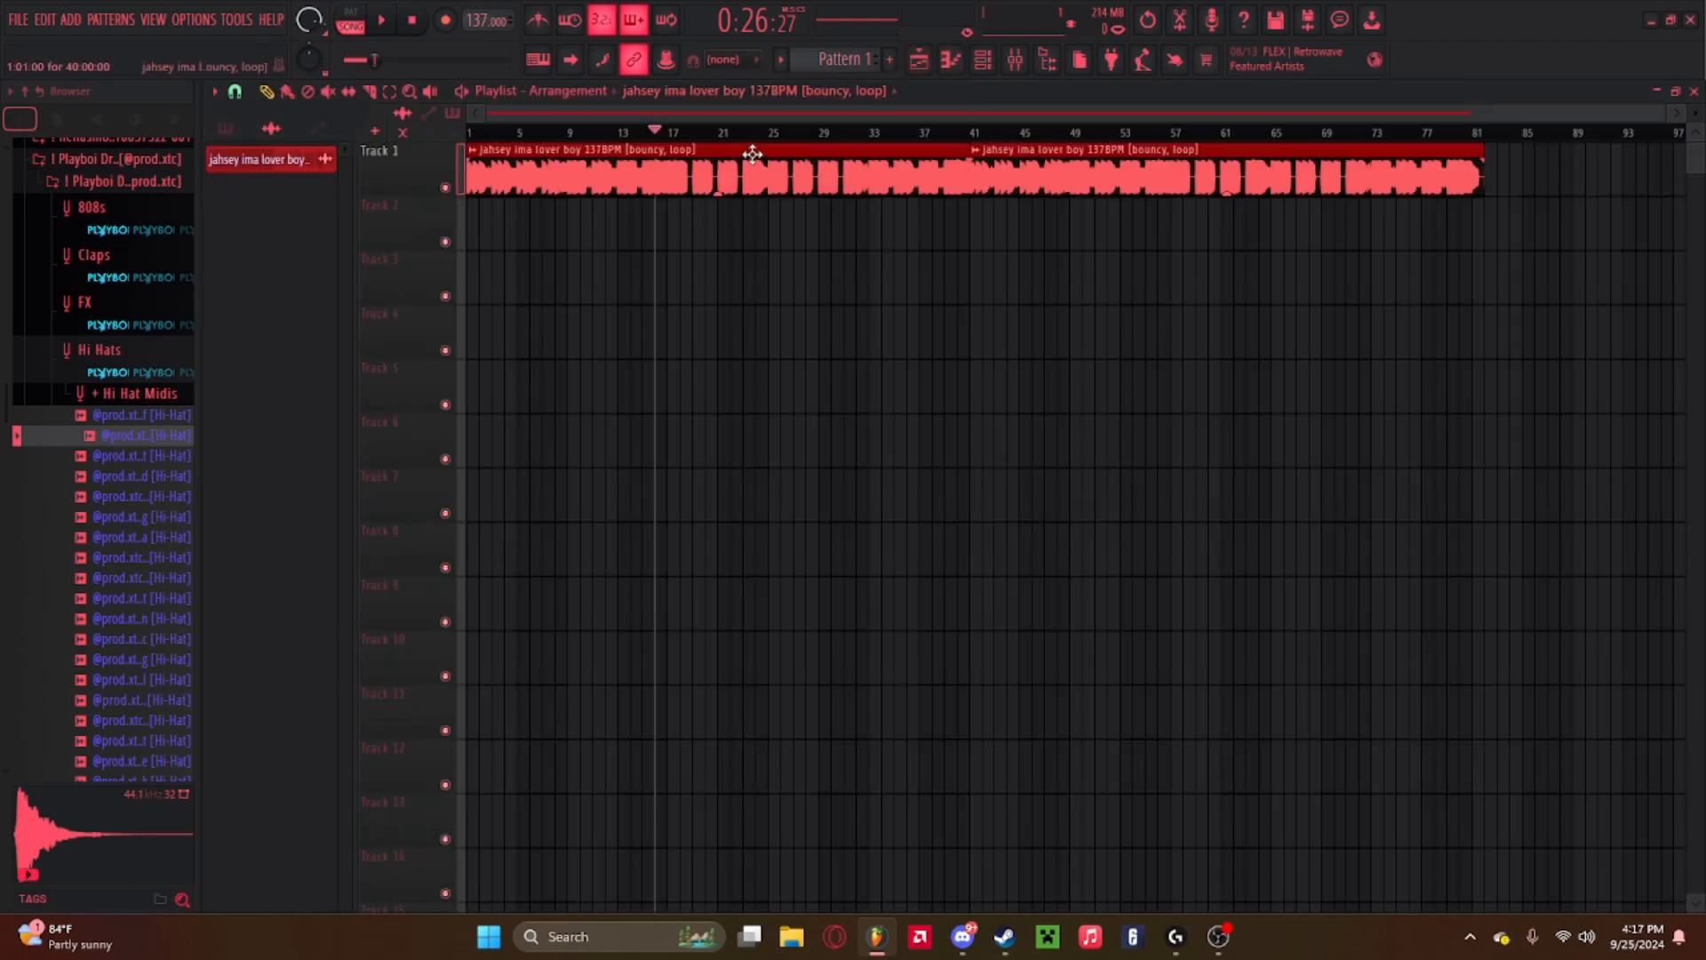
pyautogui.click(983, 60)
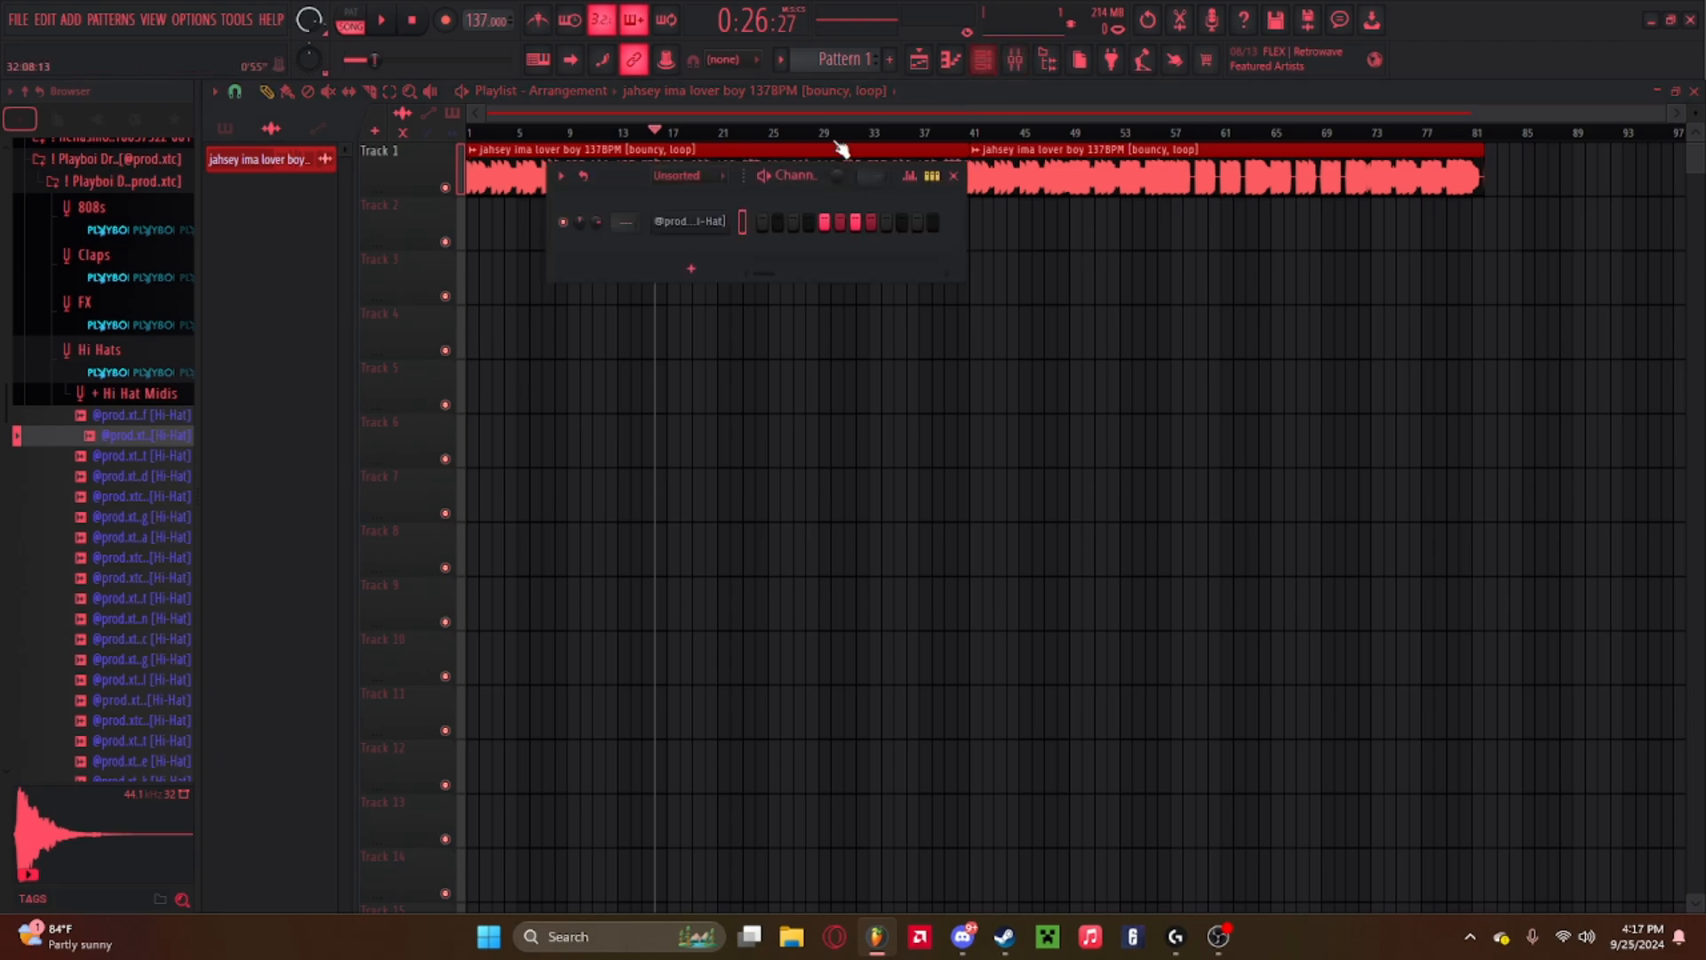
pyautogui.rightClick(730, 220)
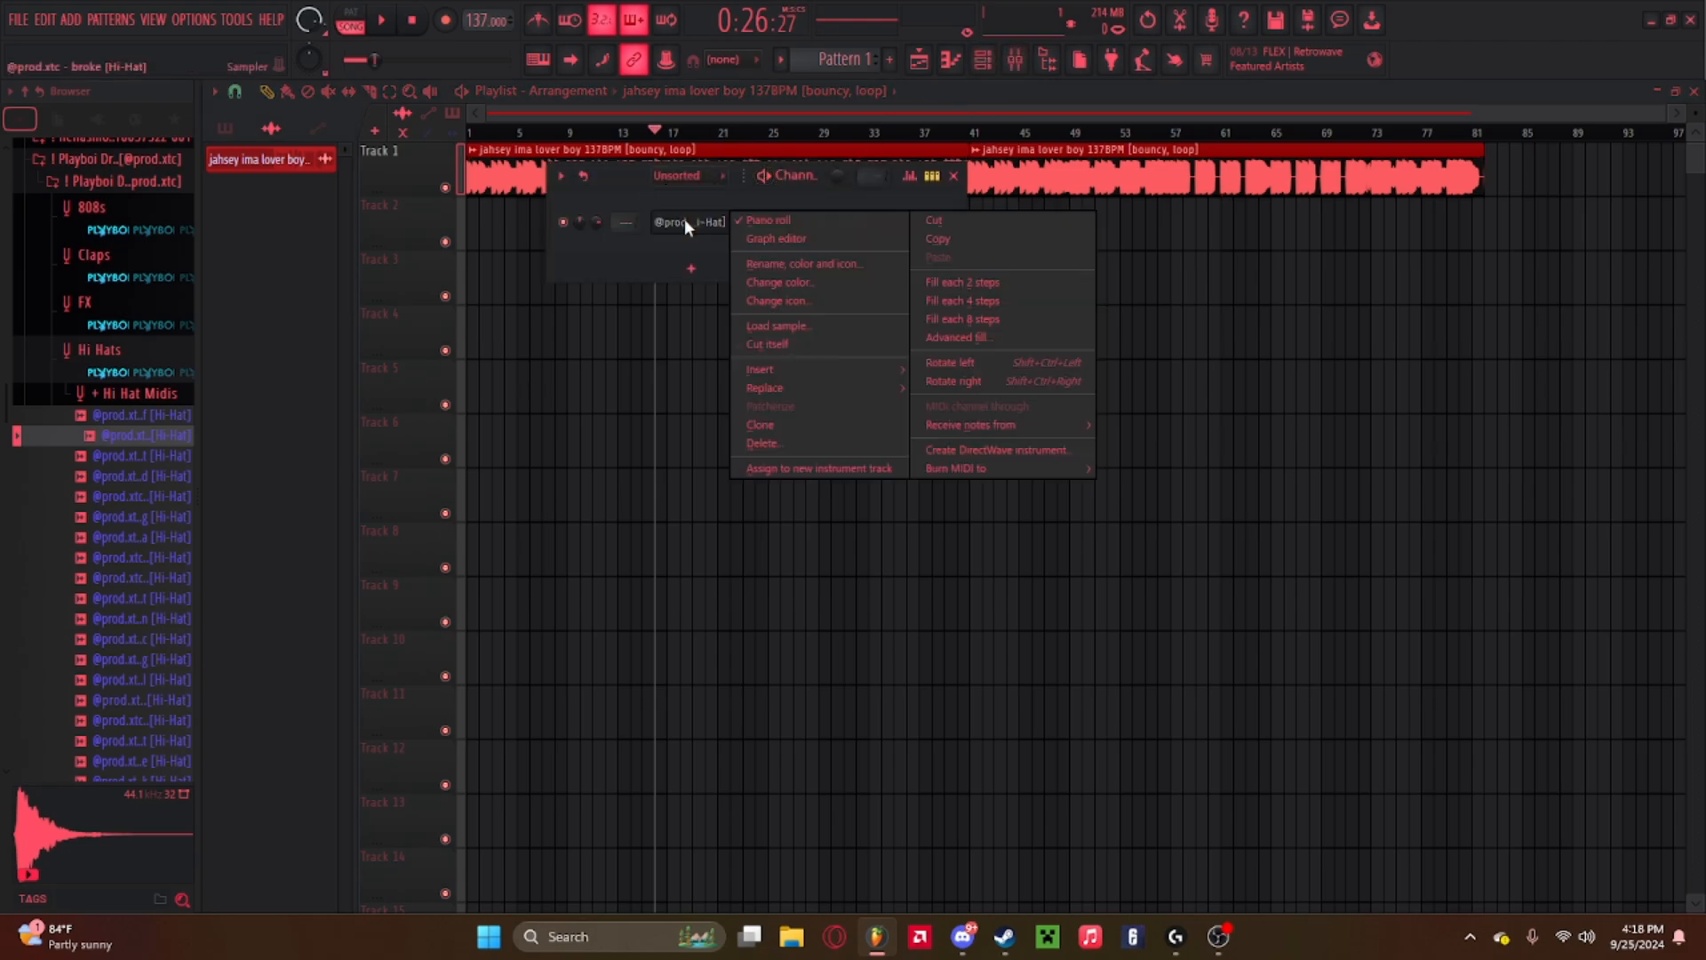
pyautogui.click(794, 219)
pyautogui.rightClick(748, 227)
pyautogui.click(782, 229)
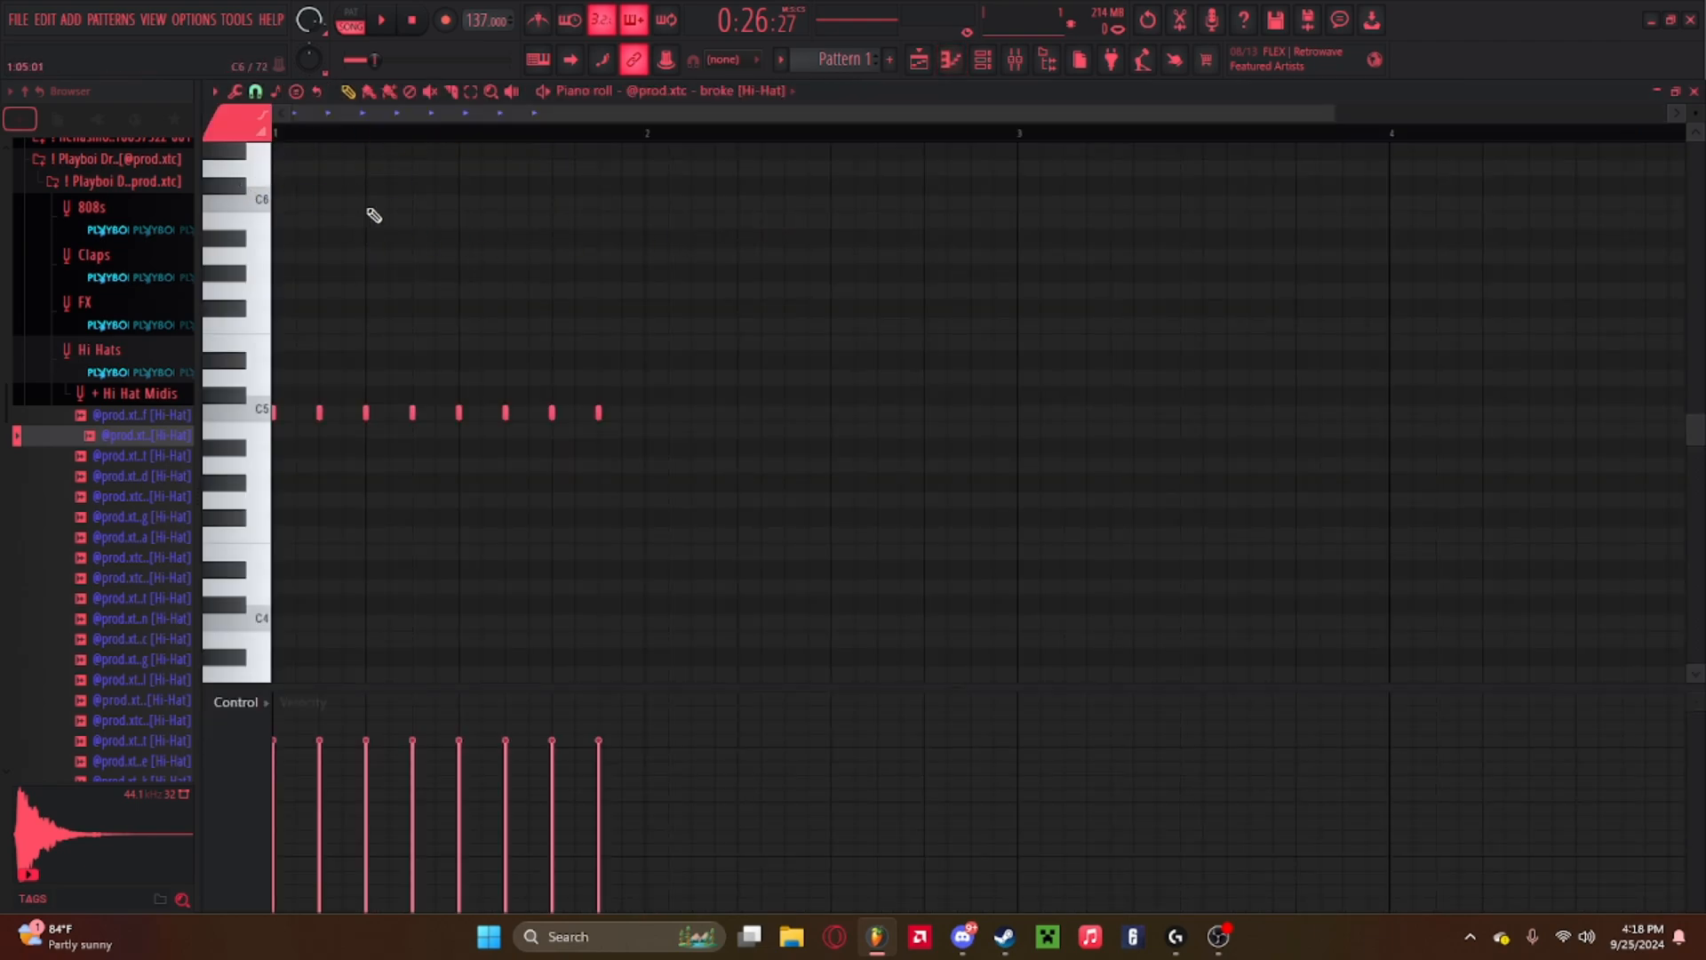
# Switch playback to pattern mode and play the hi-hat pattern.
pyautogui.click(358, 18)
pyautogui.click(351, 23)
pyautogui.click(350, 23)
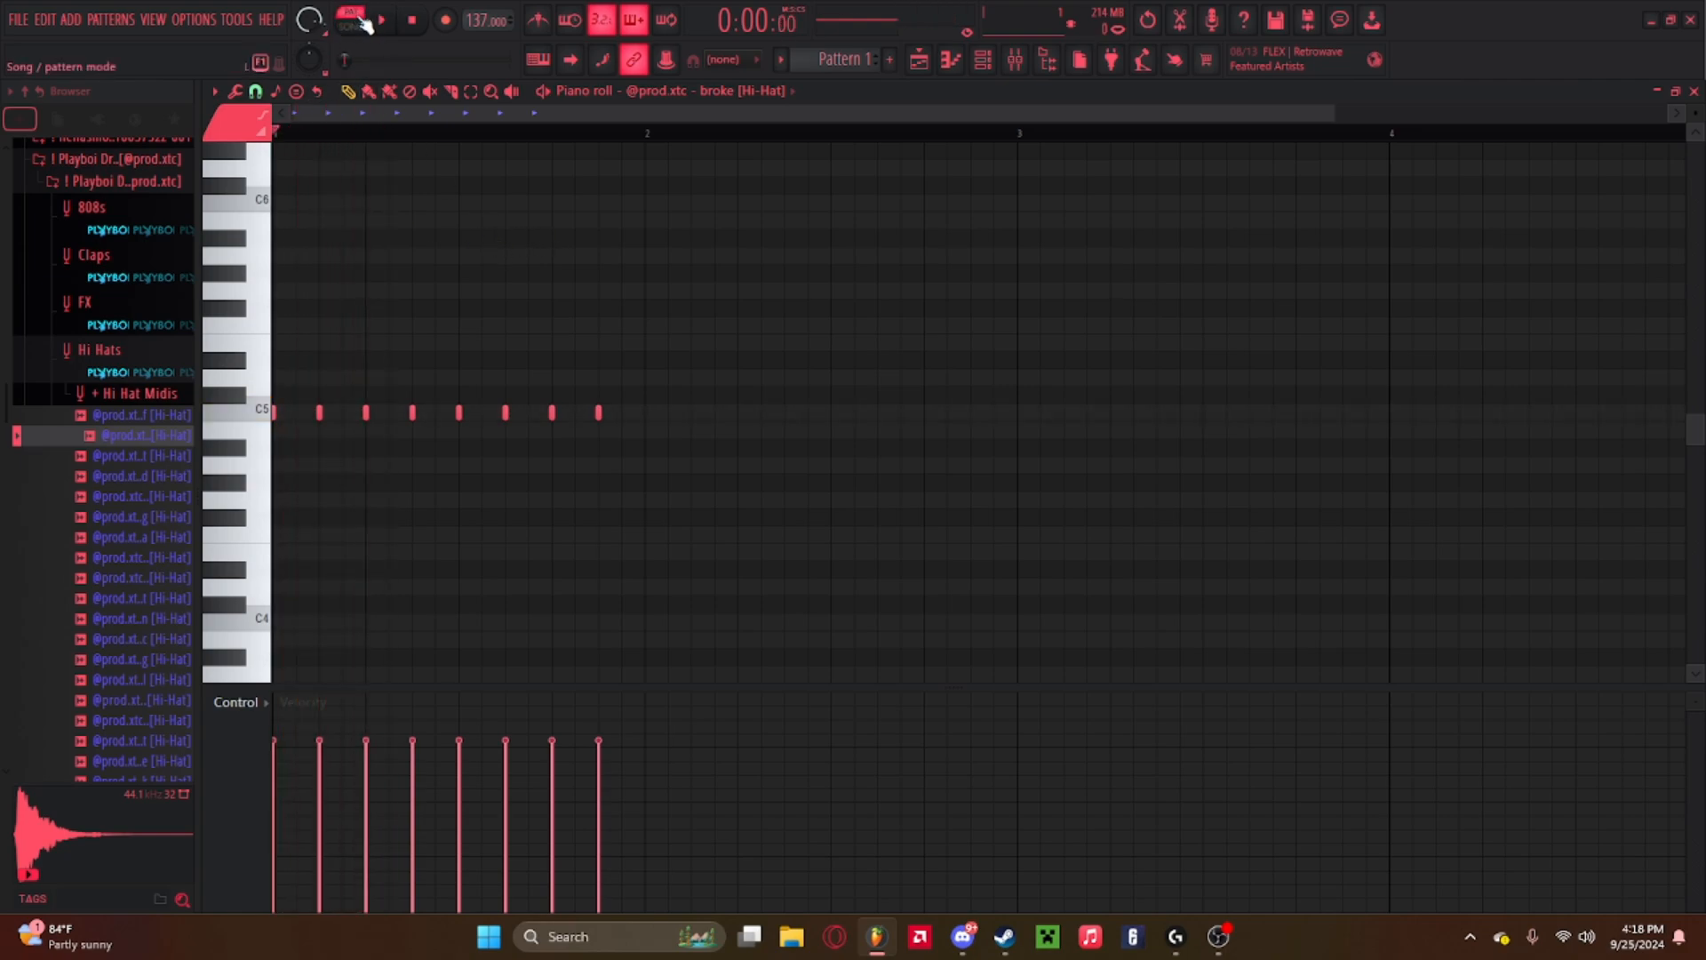
pyautogui.click(351, 27)
pyautogui.click(358, 24)
pyautogui.press('space')
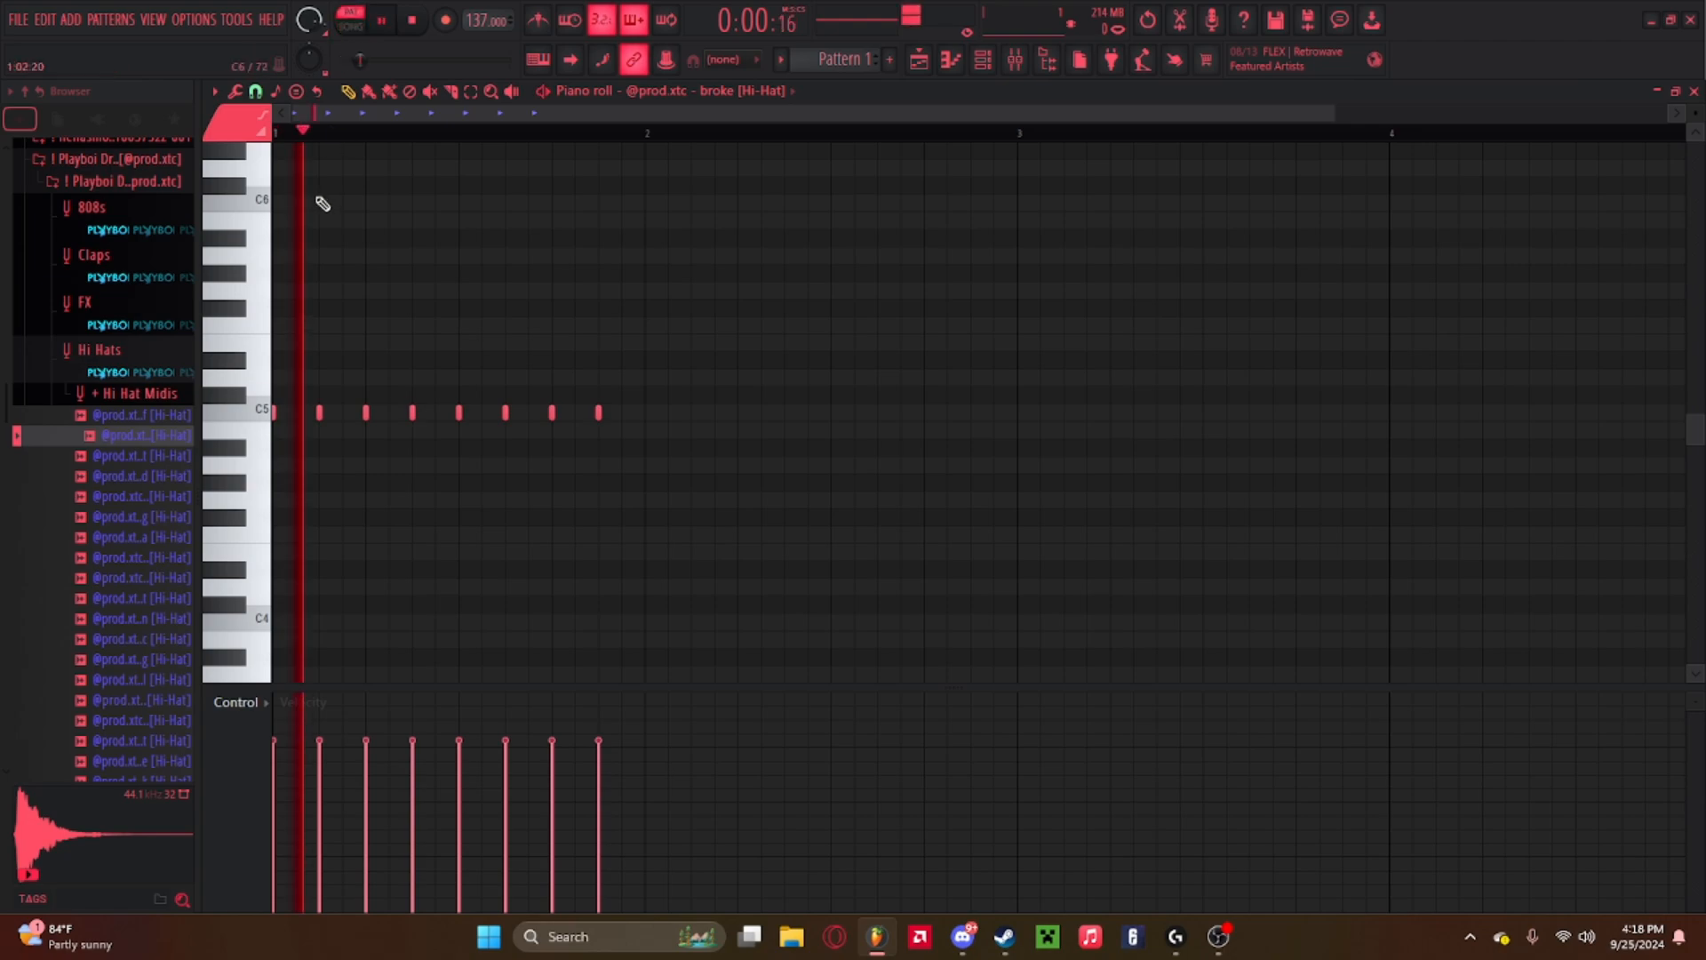
pyautogui.press('space')
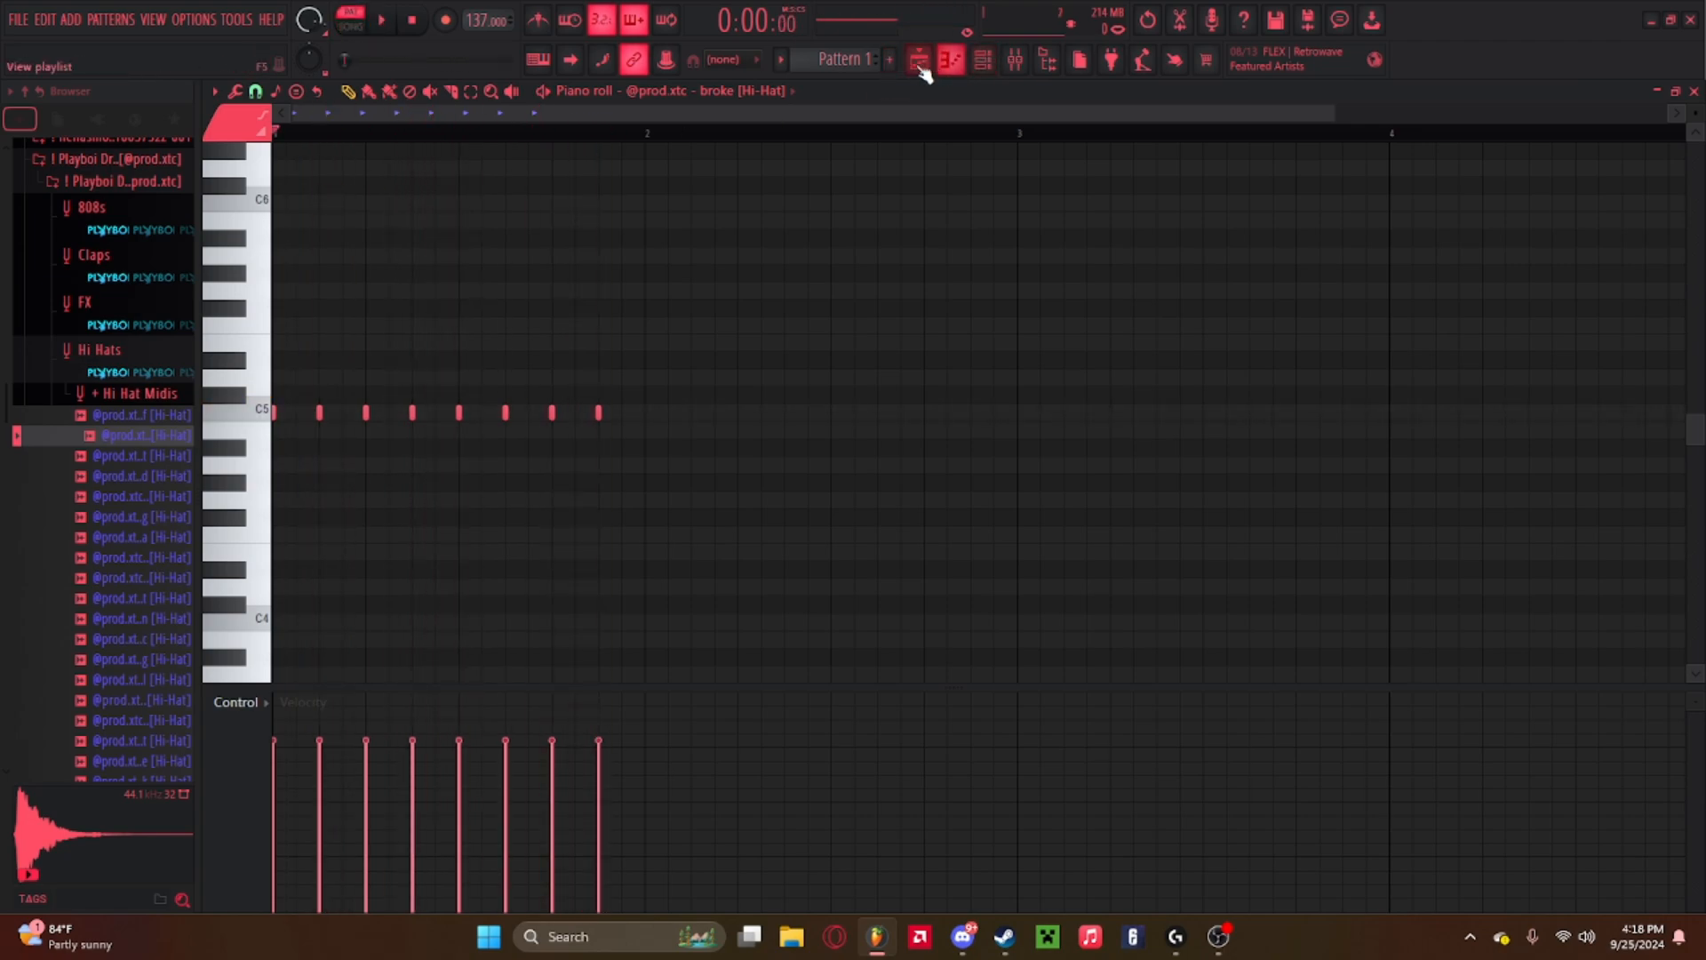
# Place Pattern 1 on Track 2 at the start of the arrangement.
pyautogui.click(919, 59)
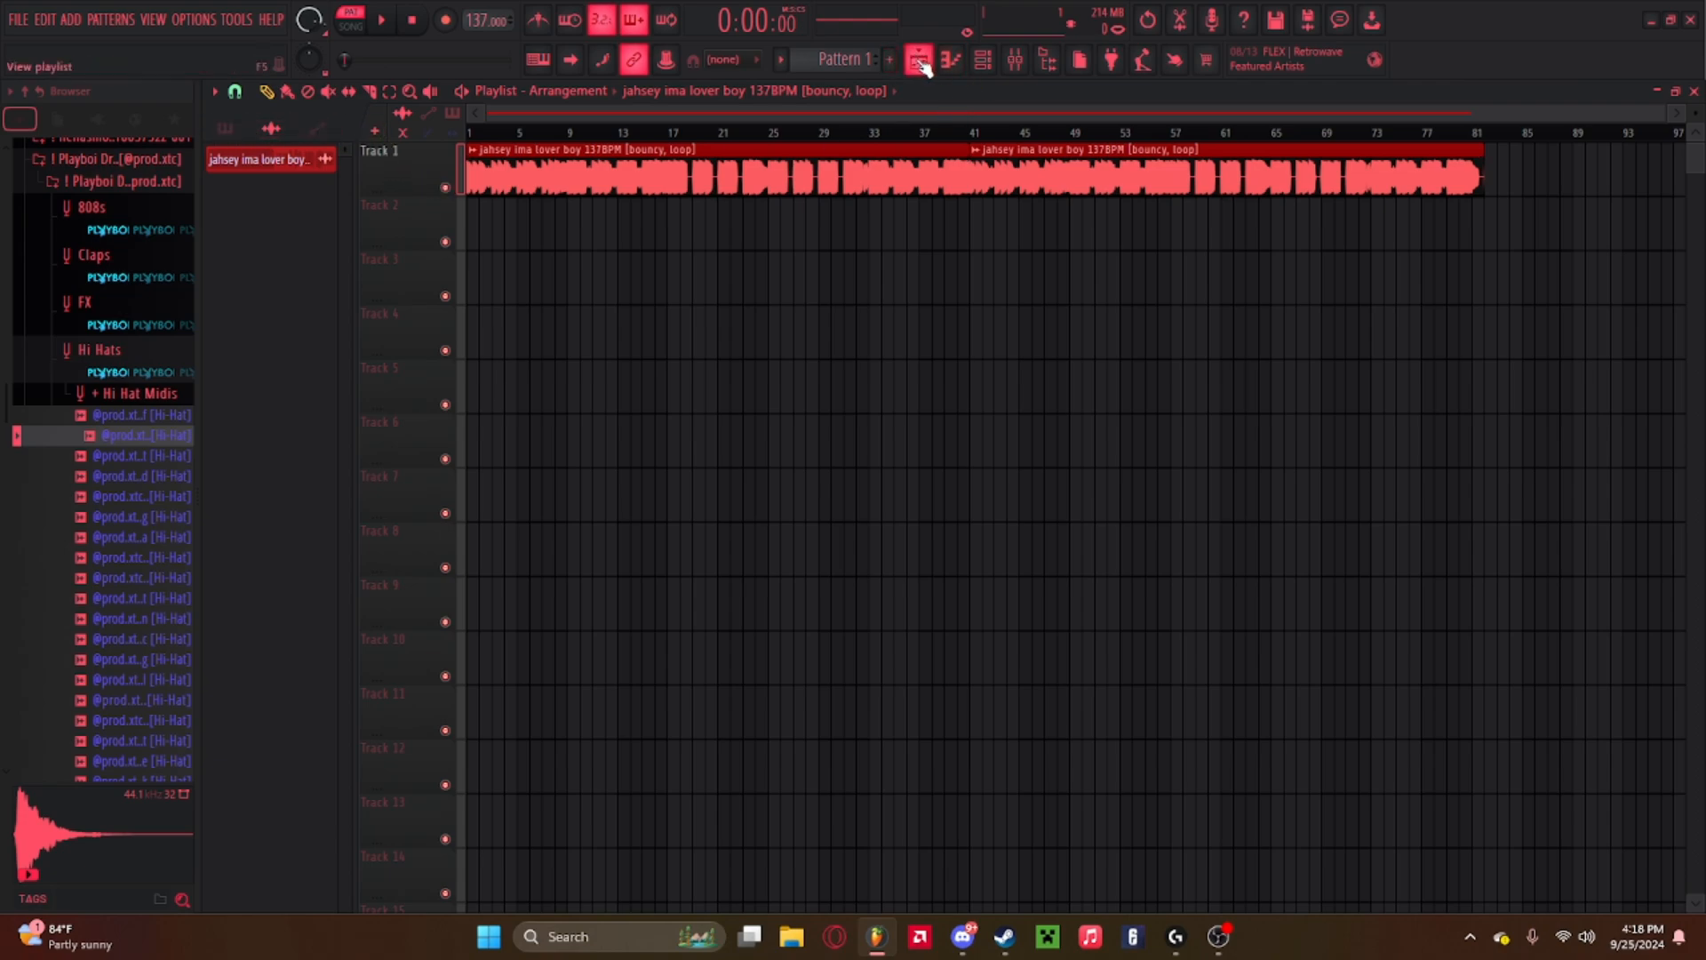
pyautogui.click(225, 128)
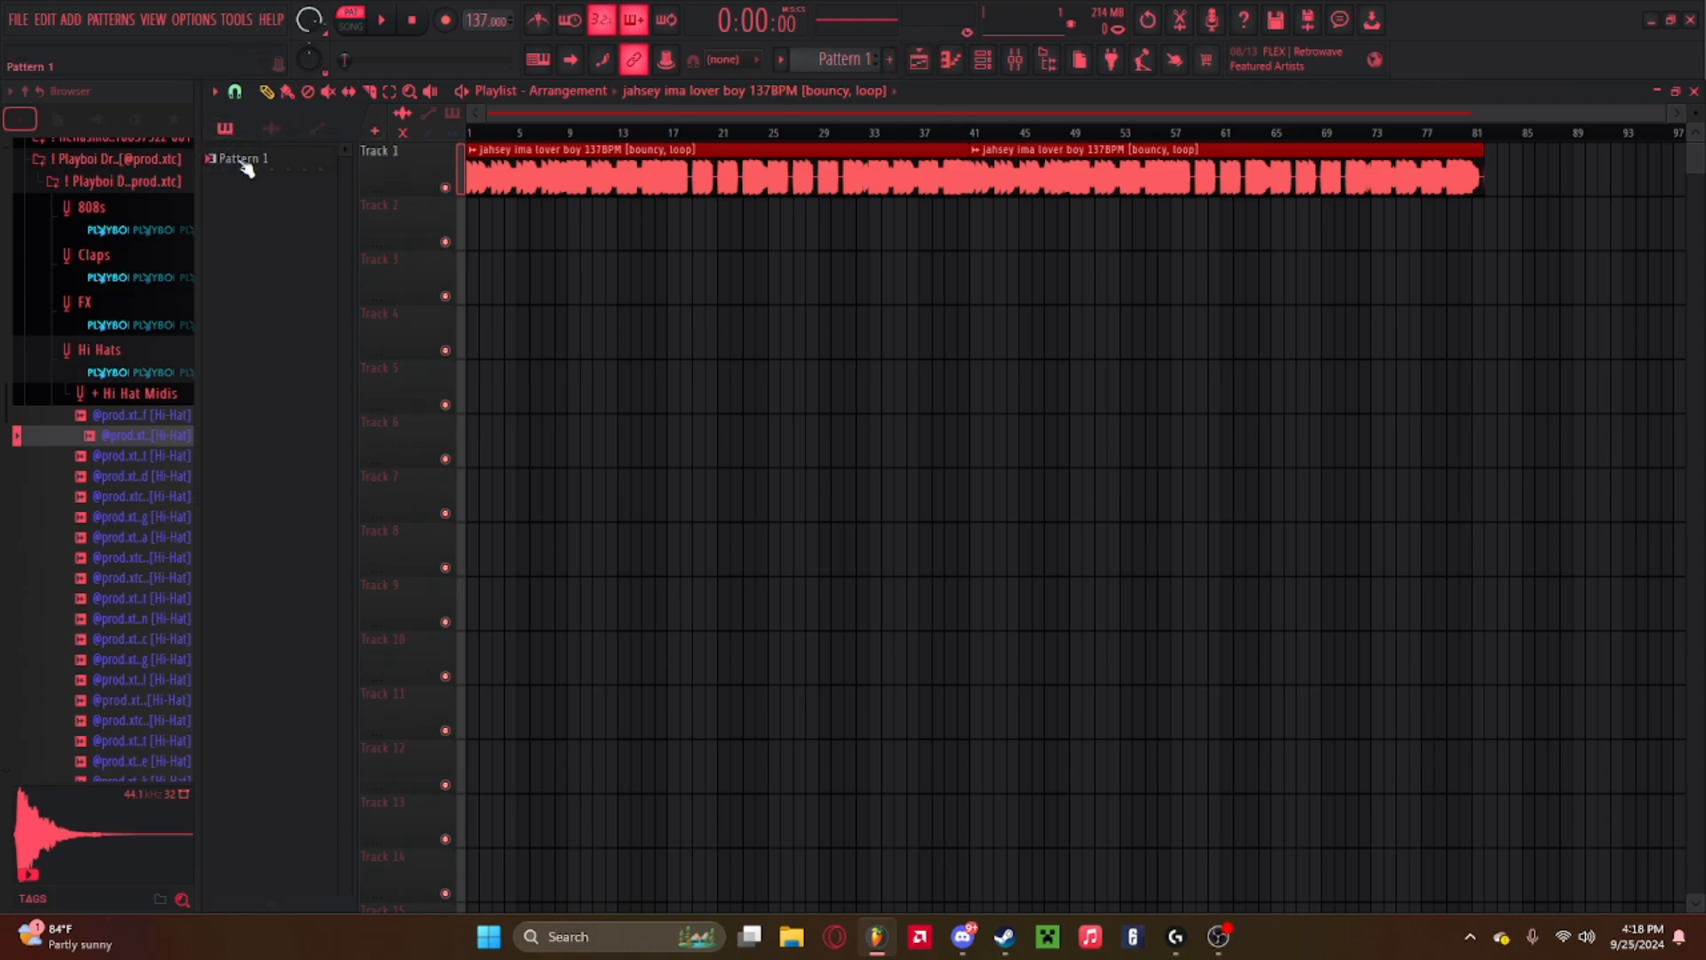
pyautogui.moveTo(242, 165); pyautogui.dragTo(560, 218)
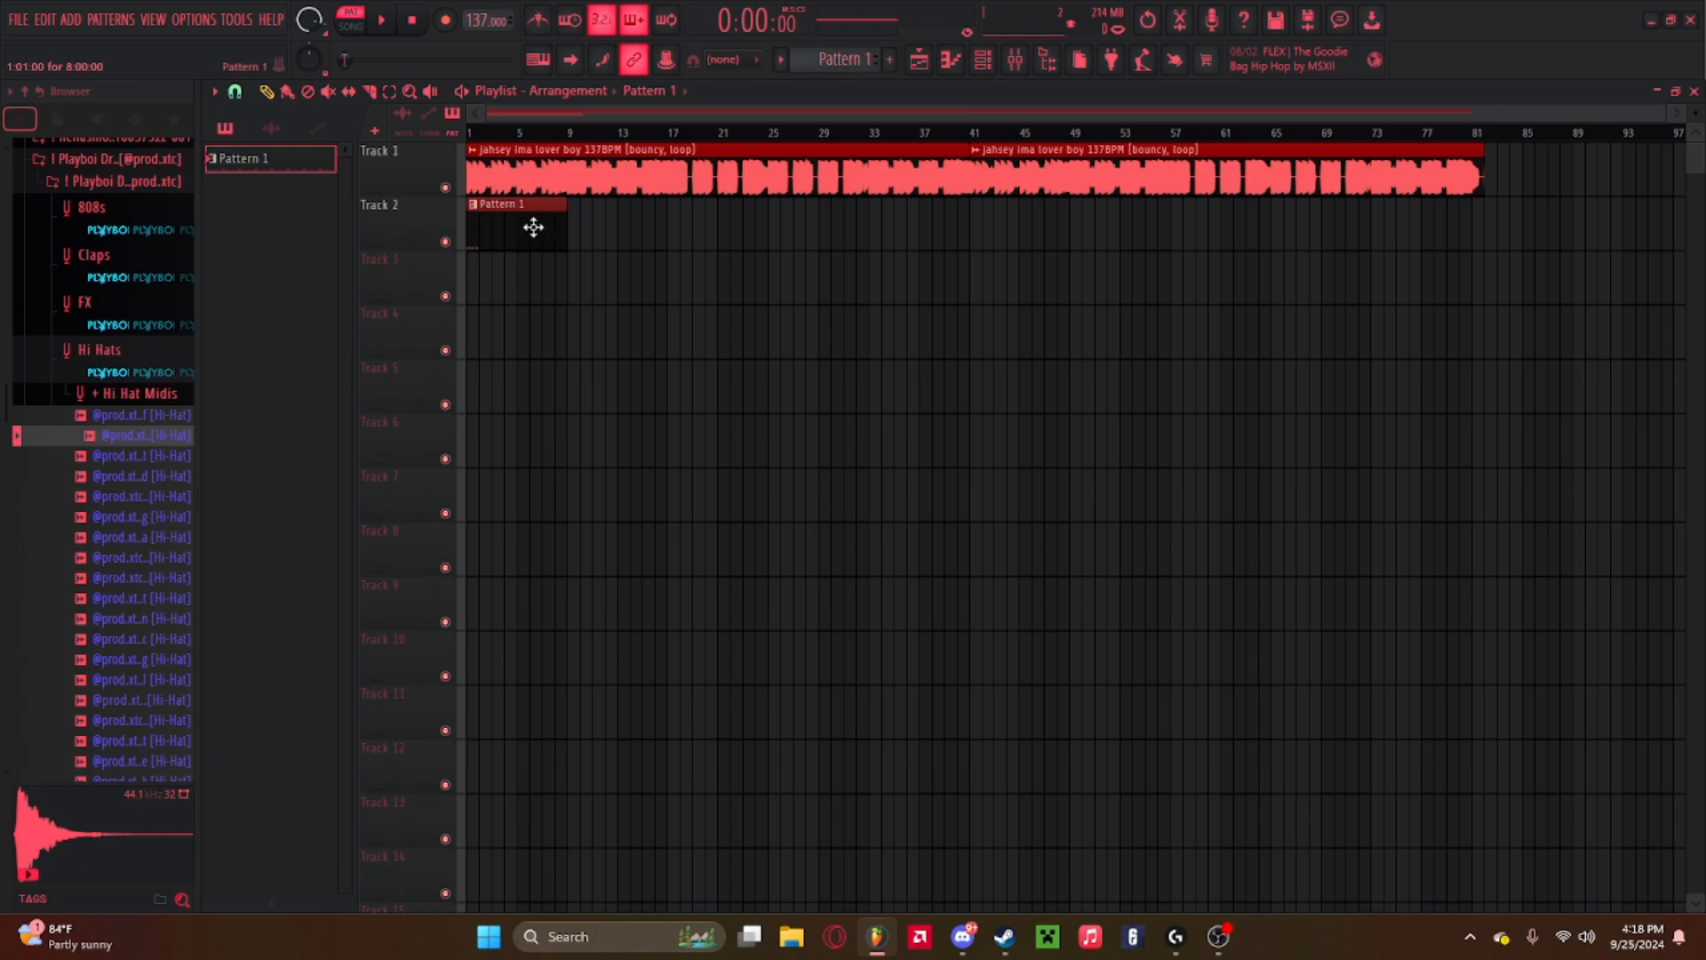
# Open Pattern 1 in the piano roll and find the hi-hat notes, playing the pattern.
pyautogui.doubleClick(539, 226)
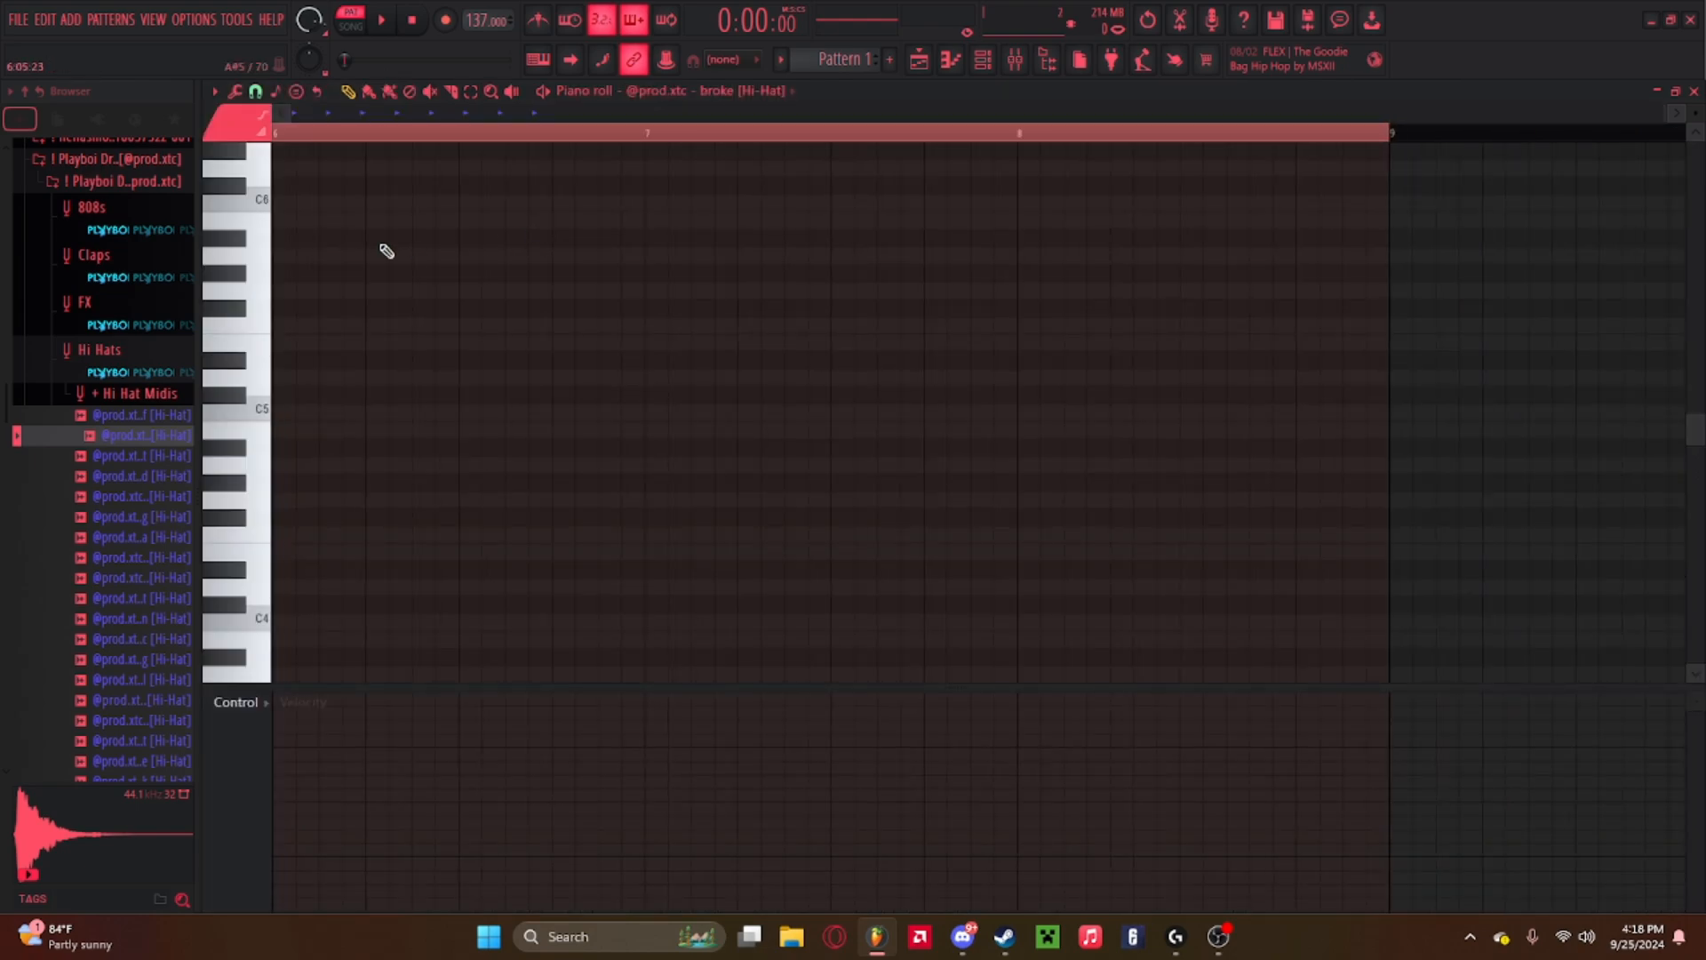
pyautogui.click(620, 110)
pyautogui.scroll(5, 468, 289)
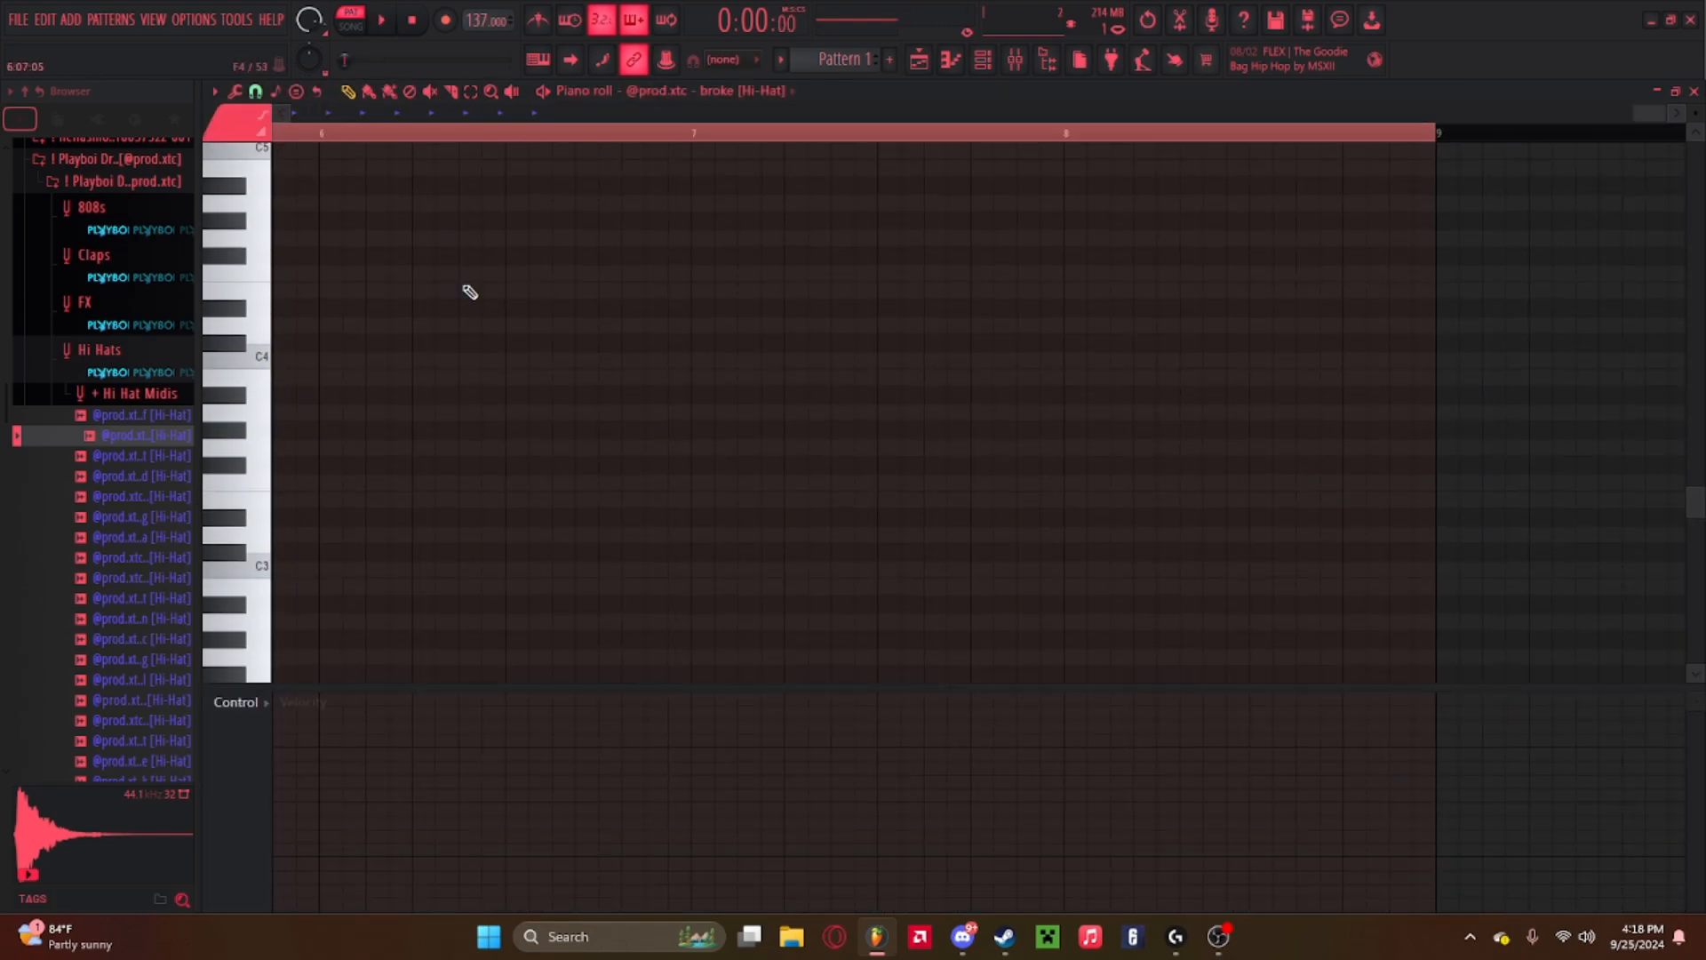
pyautogui.scroll(2, 465, 268)
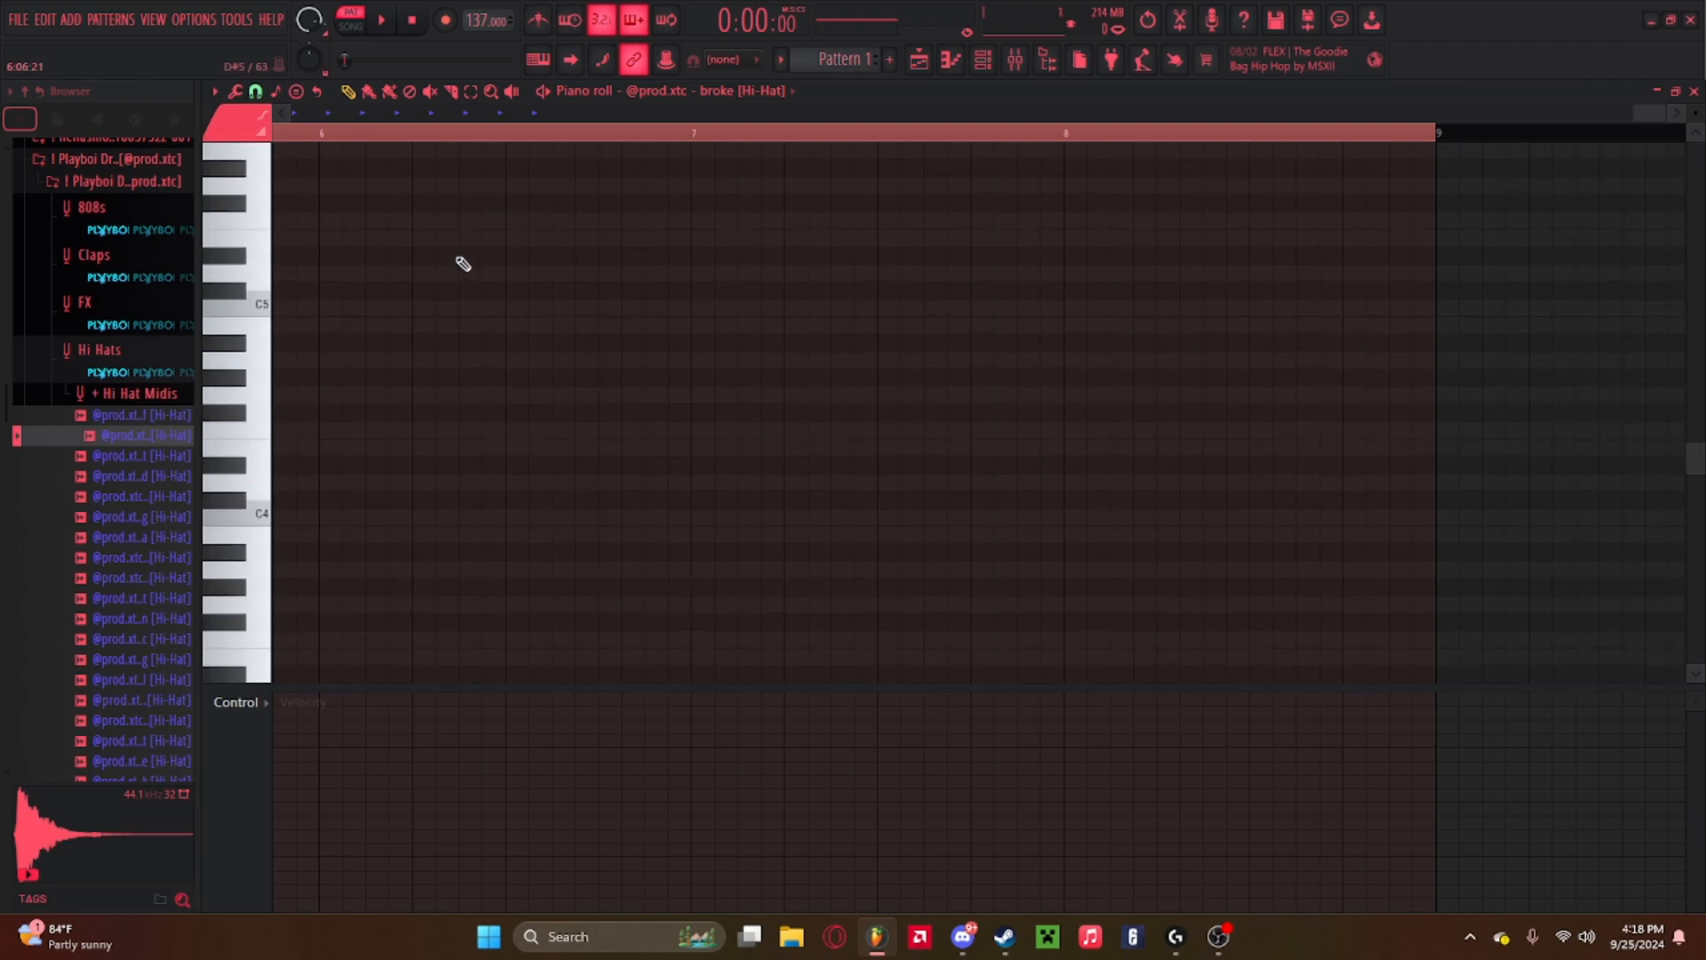
pyautogui.scroll(-2, 460, 264)
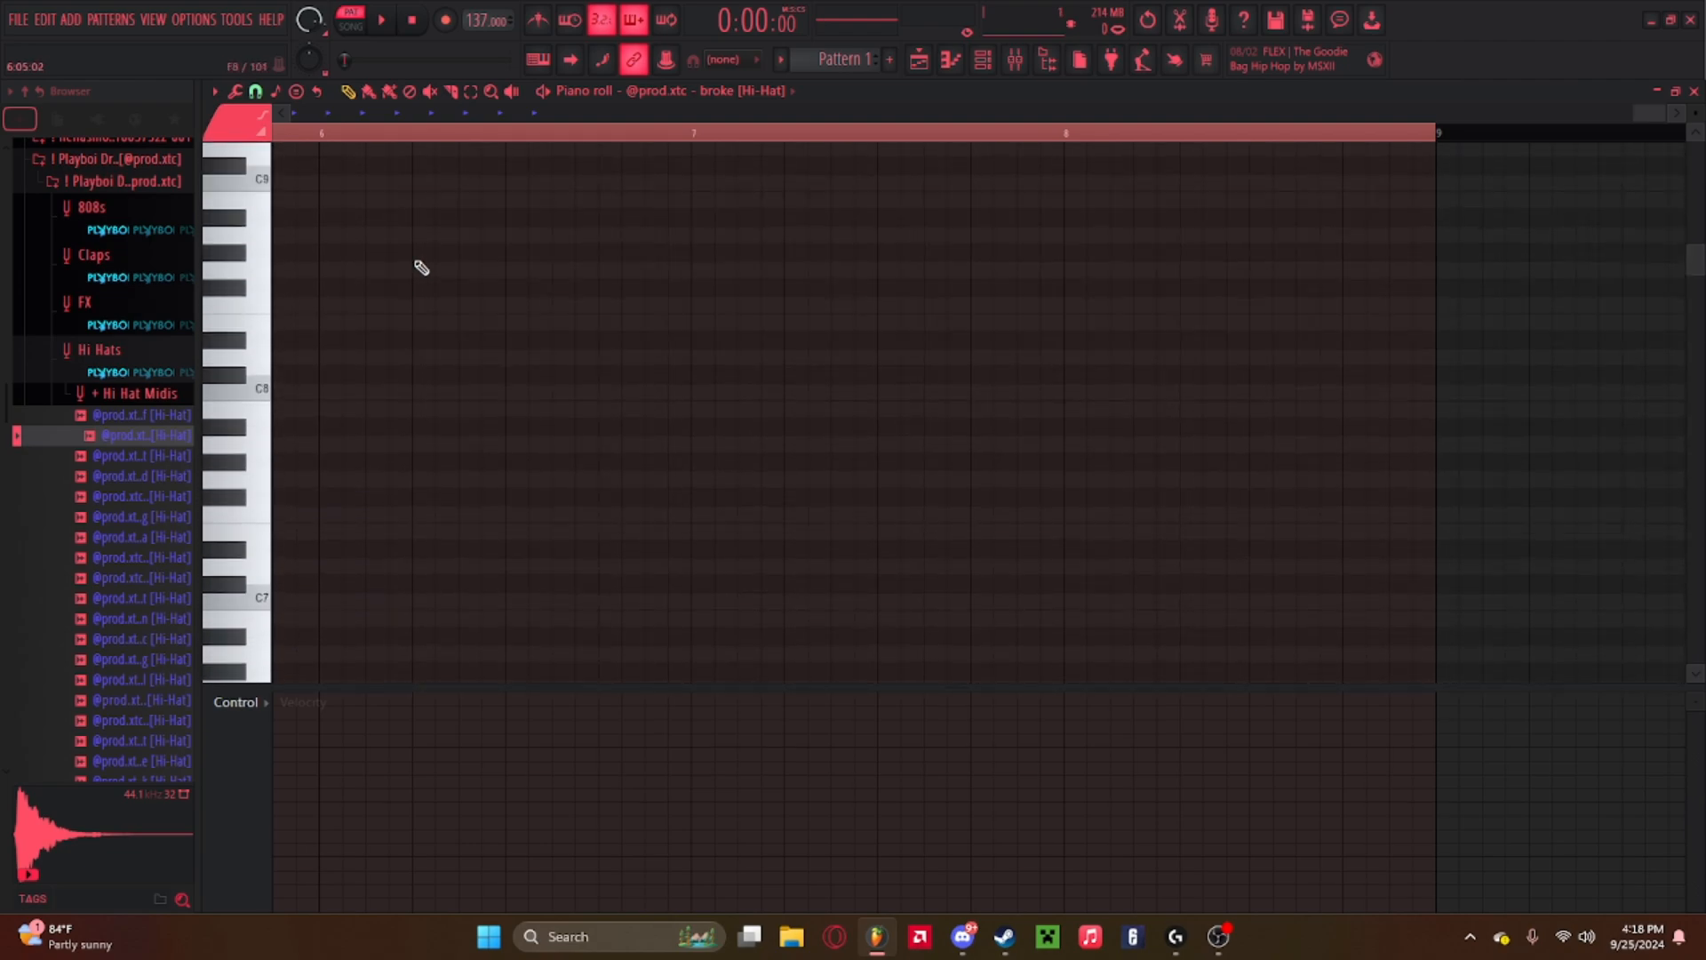
pyautogui.scroll(2, 1422, 117)
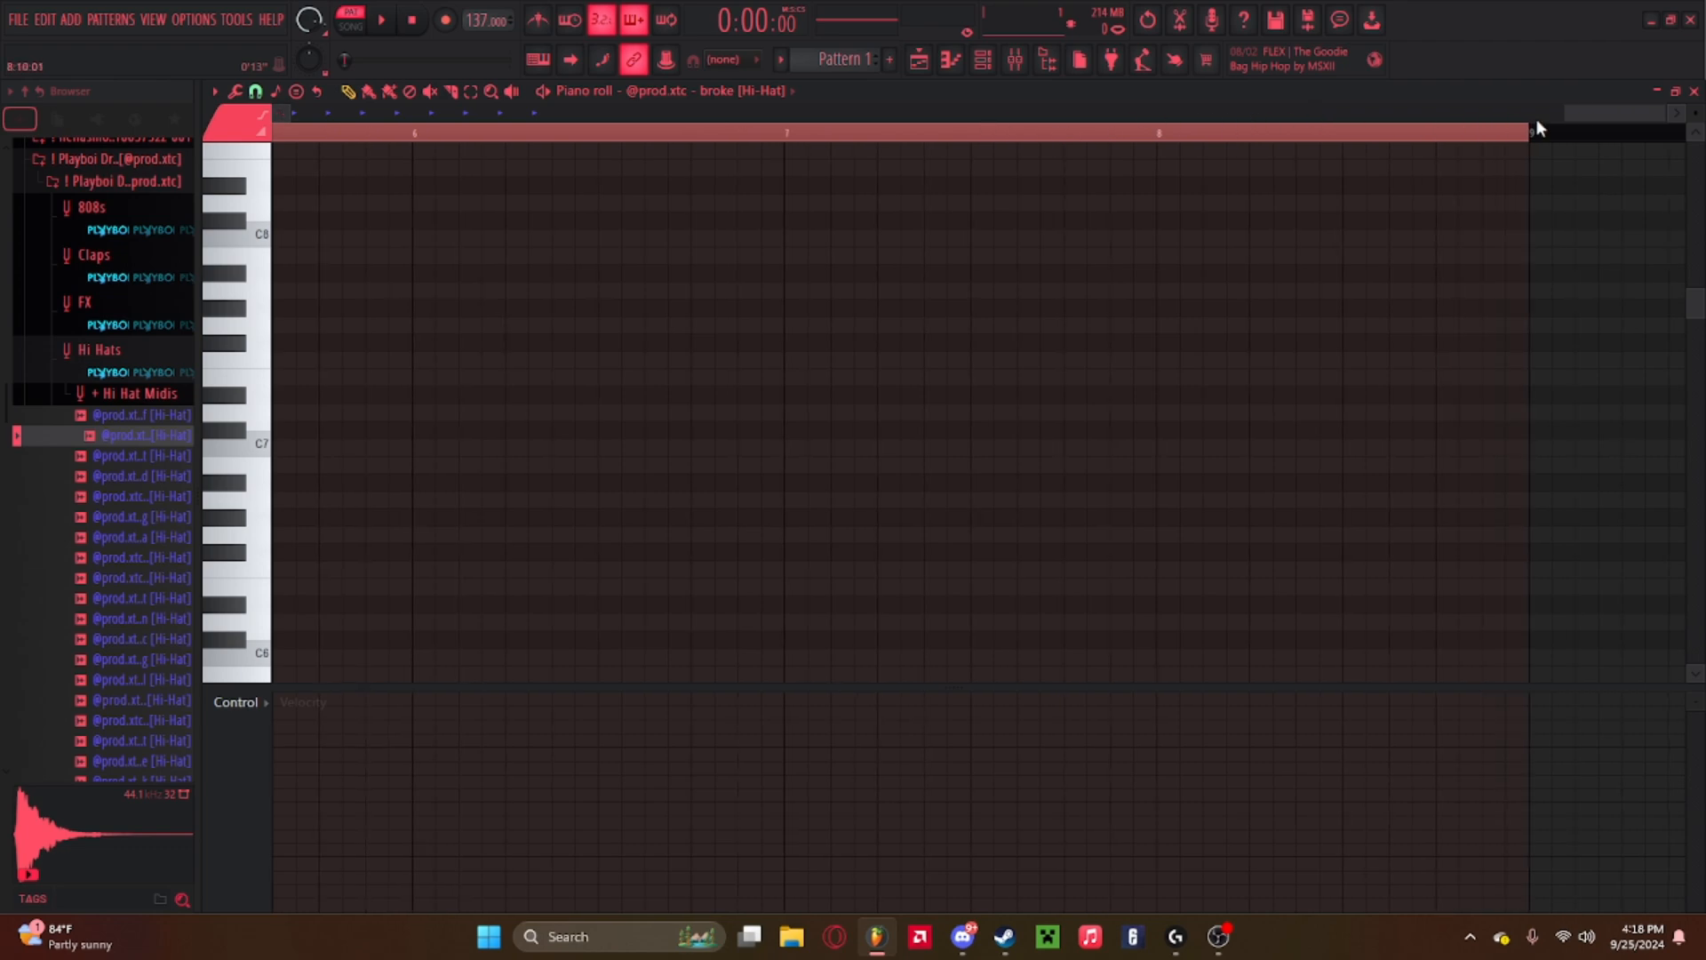
pyautogui.moveTo(1613, 114); pyautogui.dragTo(275, 128)
pyautogui.scroll(-4, 414, 452)
pyautogui.scroll(-5, 417, 454)
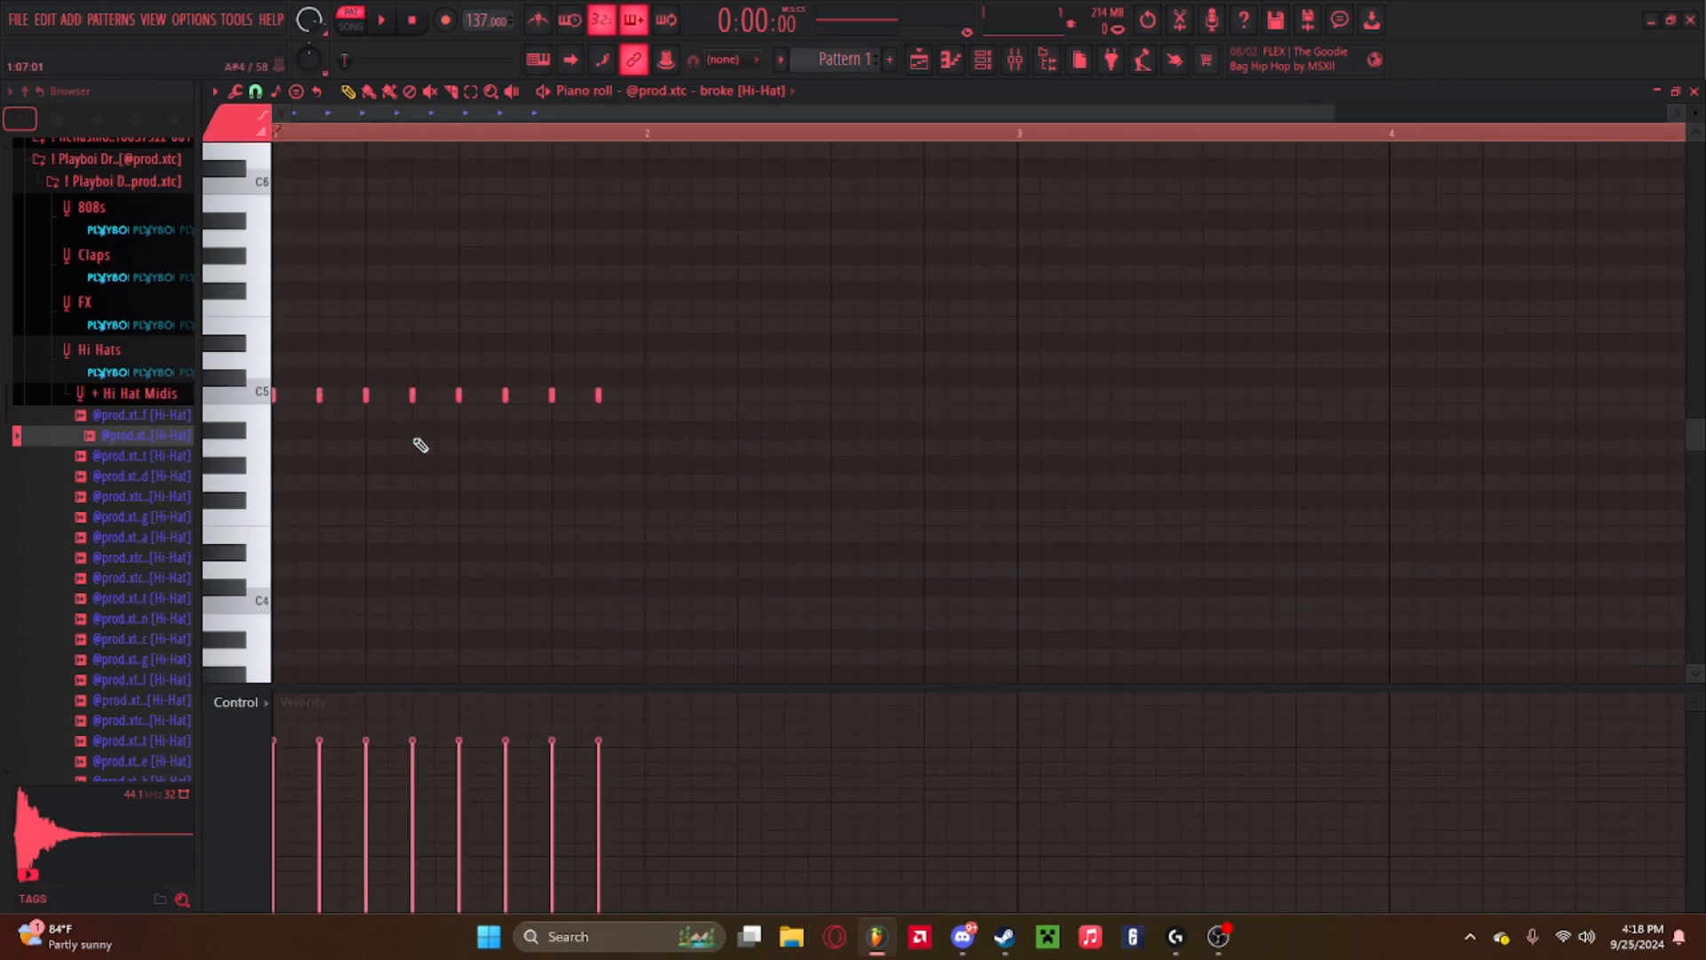
pyautogui.press('space')
pyautogui.press('space')
# Select the first bar and duplicate its hi-hat notes into the second bar.
pyautogui.click(668, 136)
pyautogui.moveTo(649, 135); pyautogui.dragTo(277, 136)
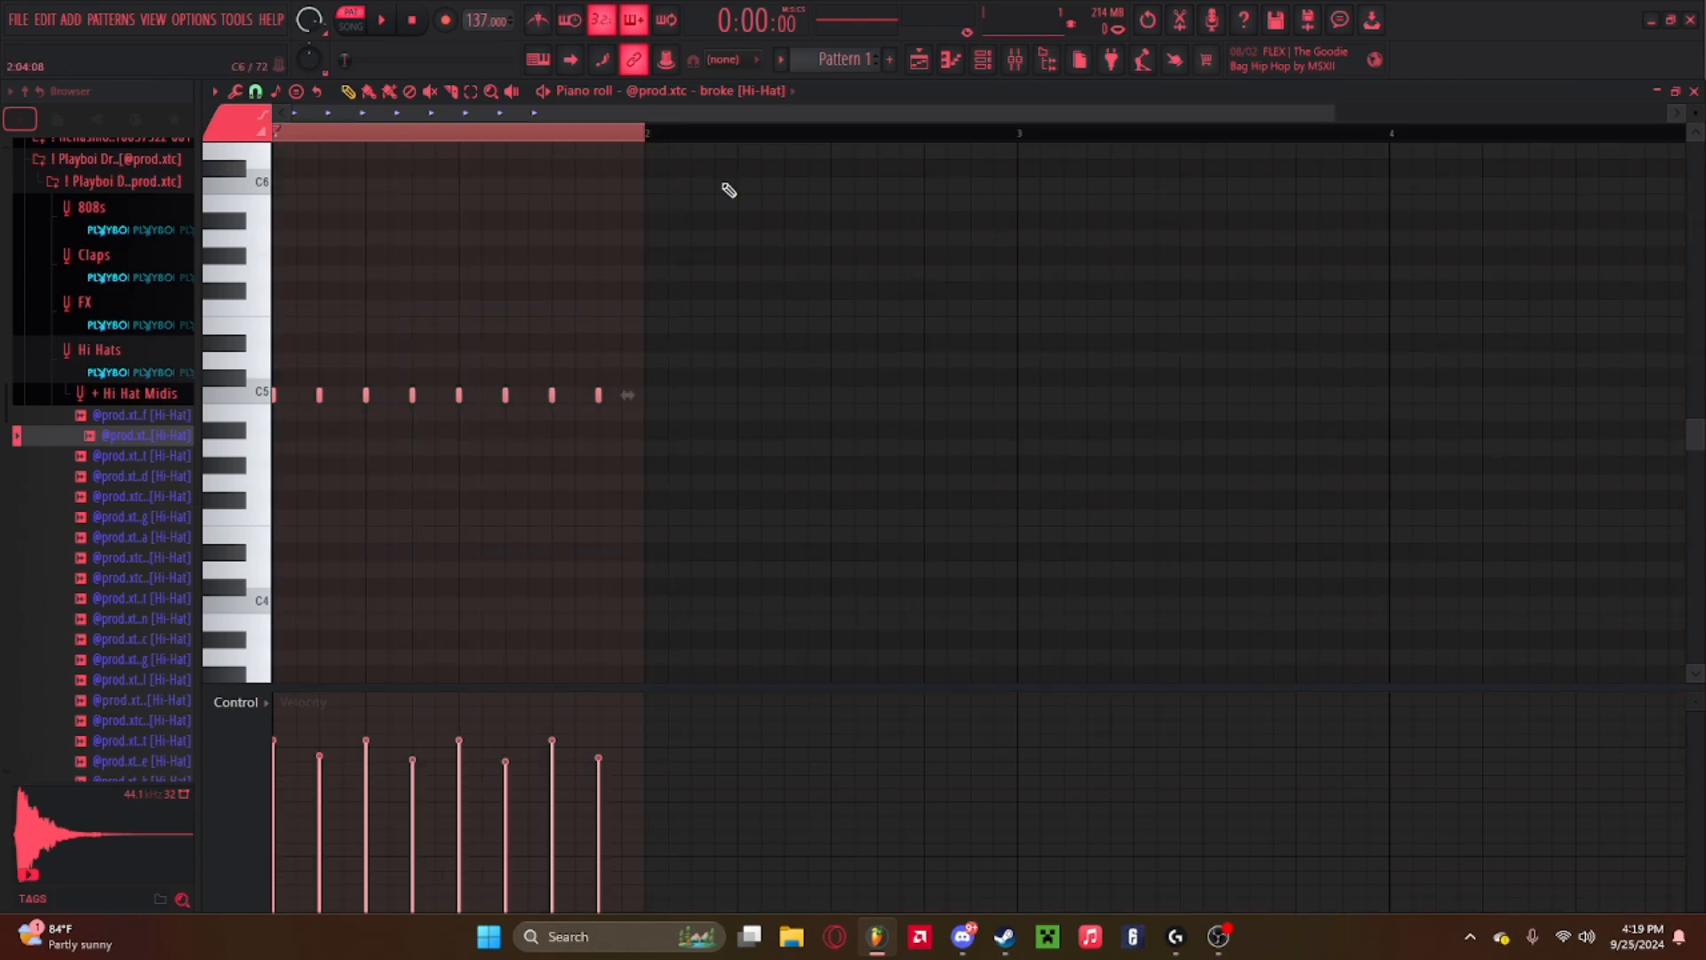
pyautogui.hotkey('ctrl', 'b')
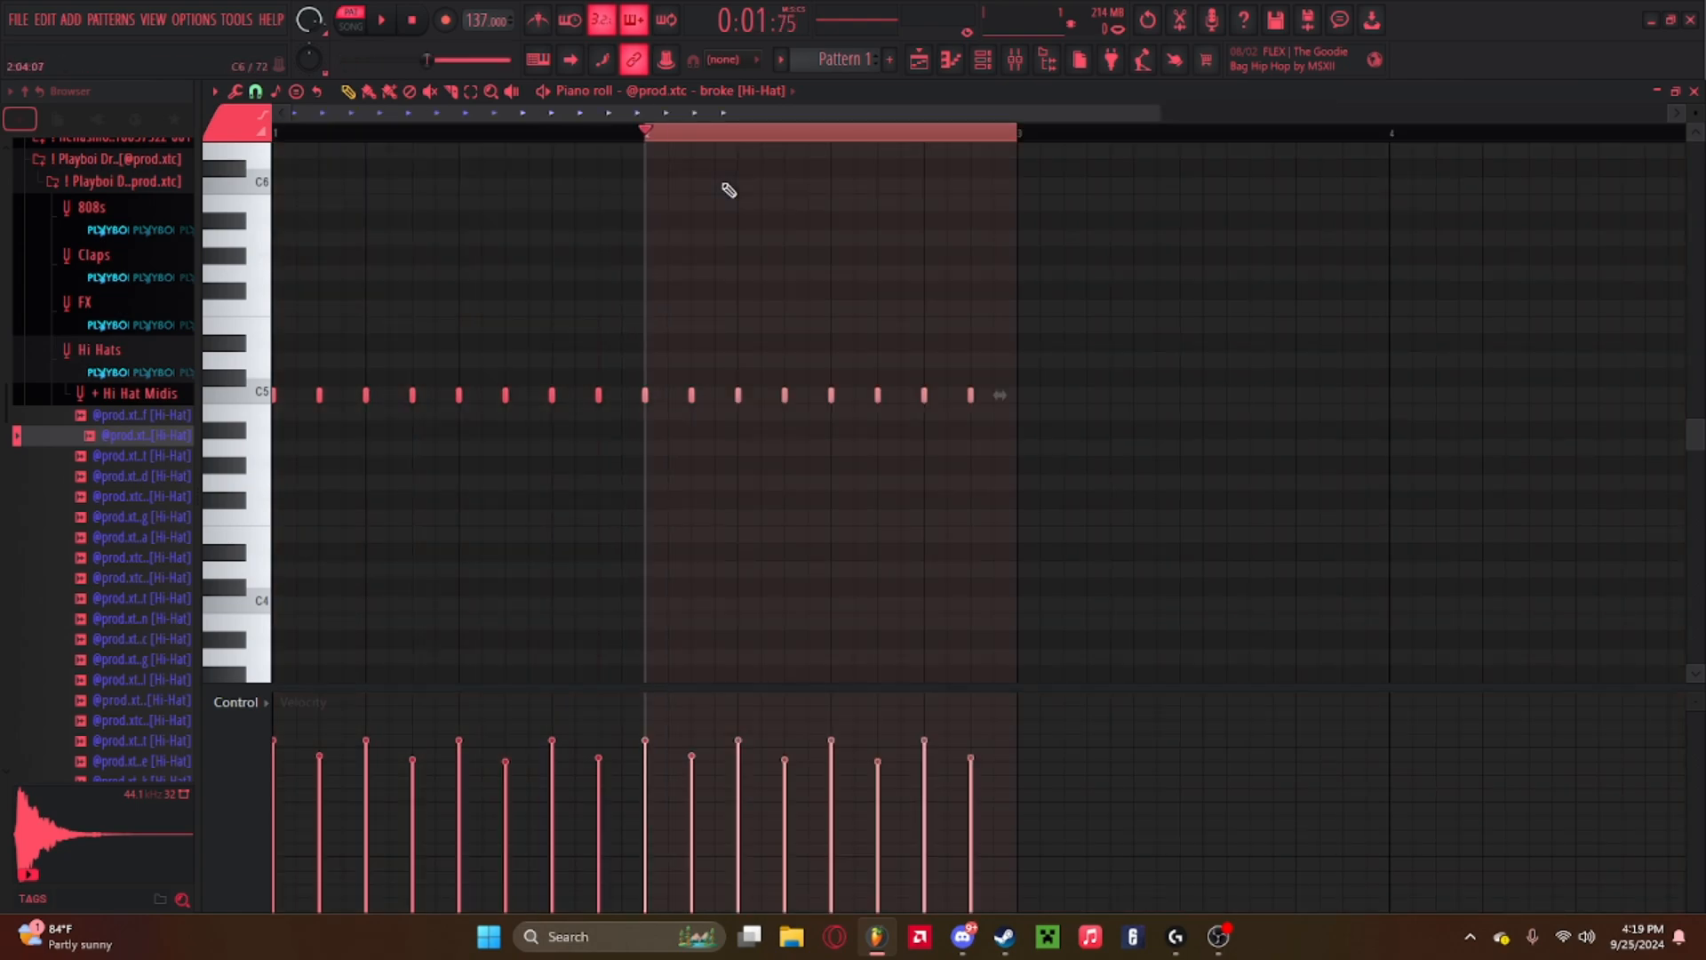
pyautogui.doubleClick(651, 137)
pyautogui.moveTo(303, 136); pyautogui.dragTo(277, 136)
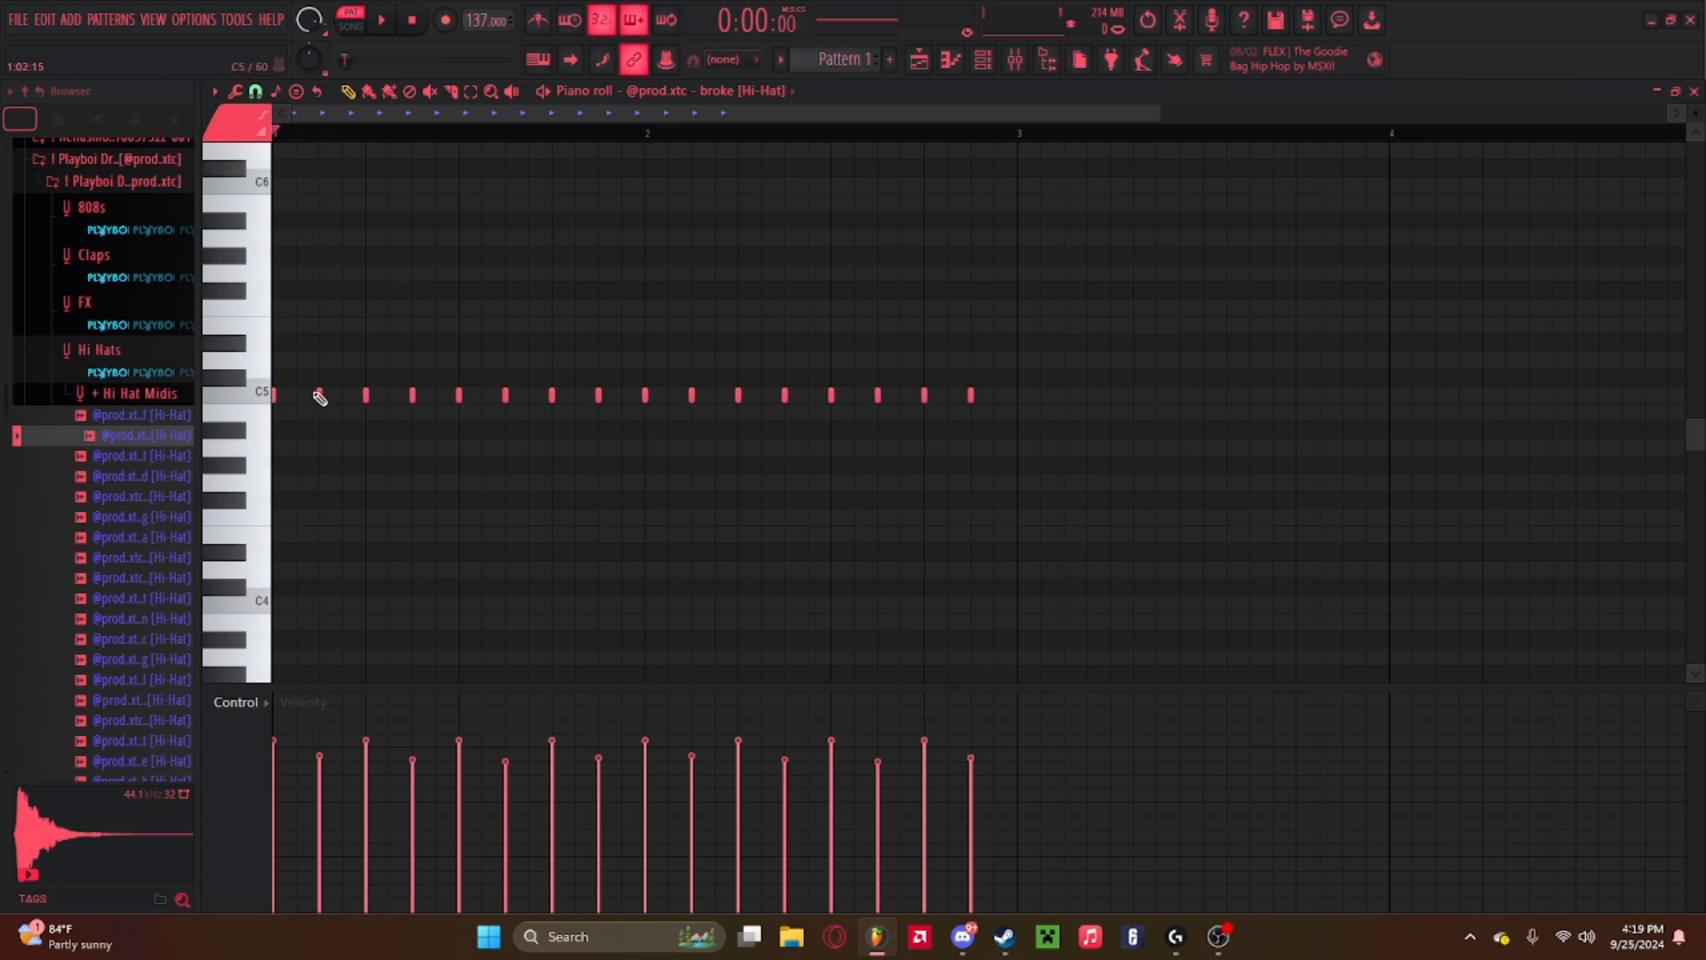
# Add a hi-hat note between the third and fourth hits to make a roll, and preview the pattern.
pyautogui.click(413, 395)
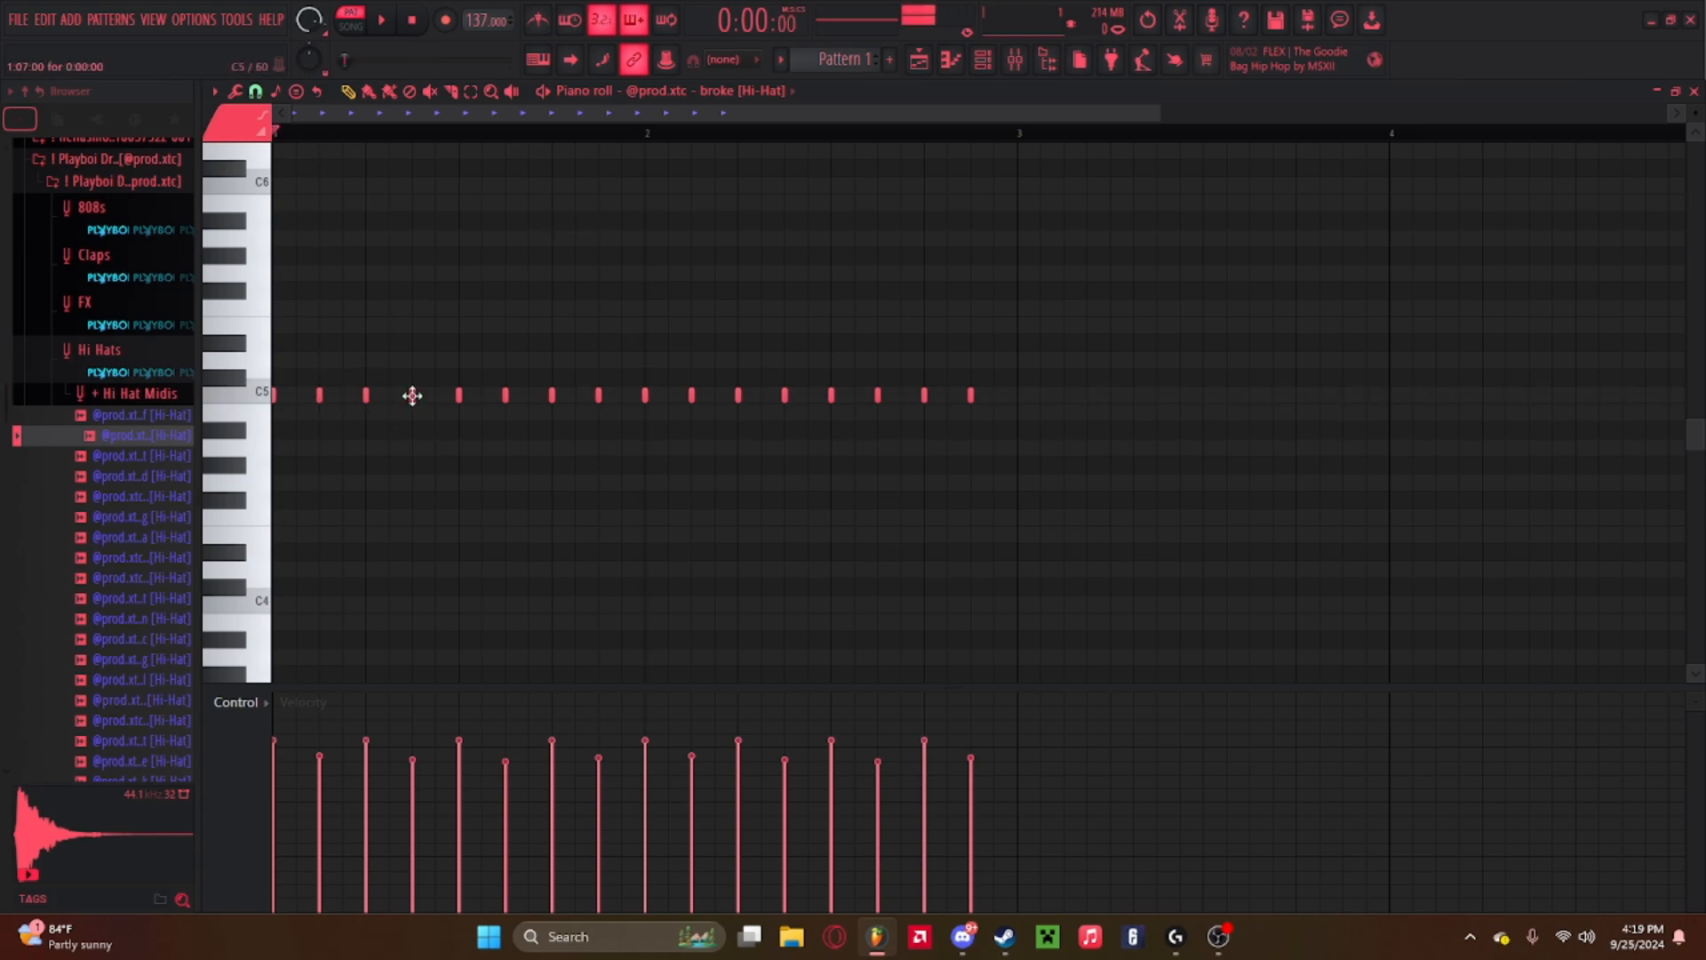
pyautogui.click(366, 395)
pyautogui.press('space')
pyautogui.press('space')
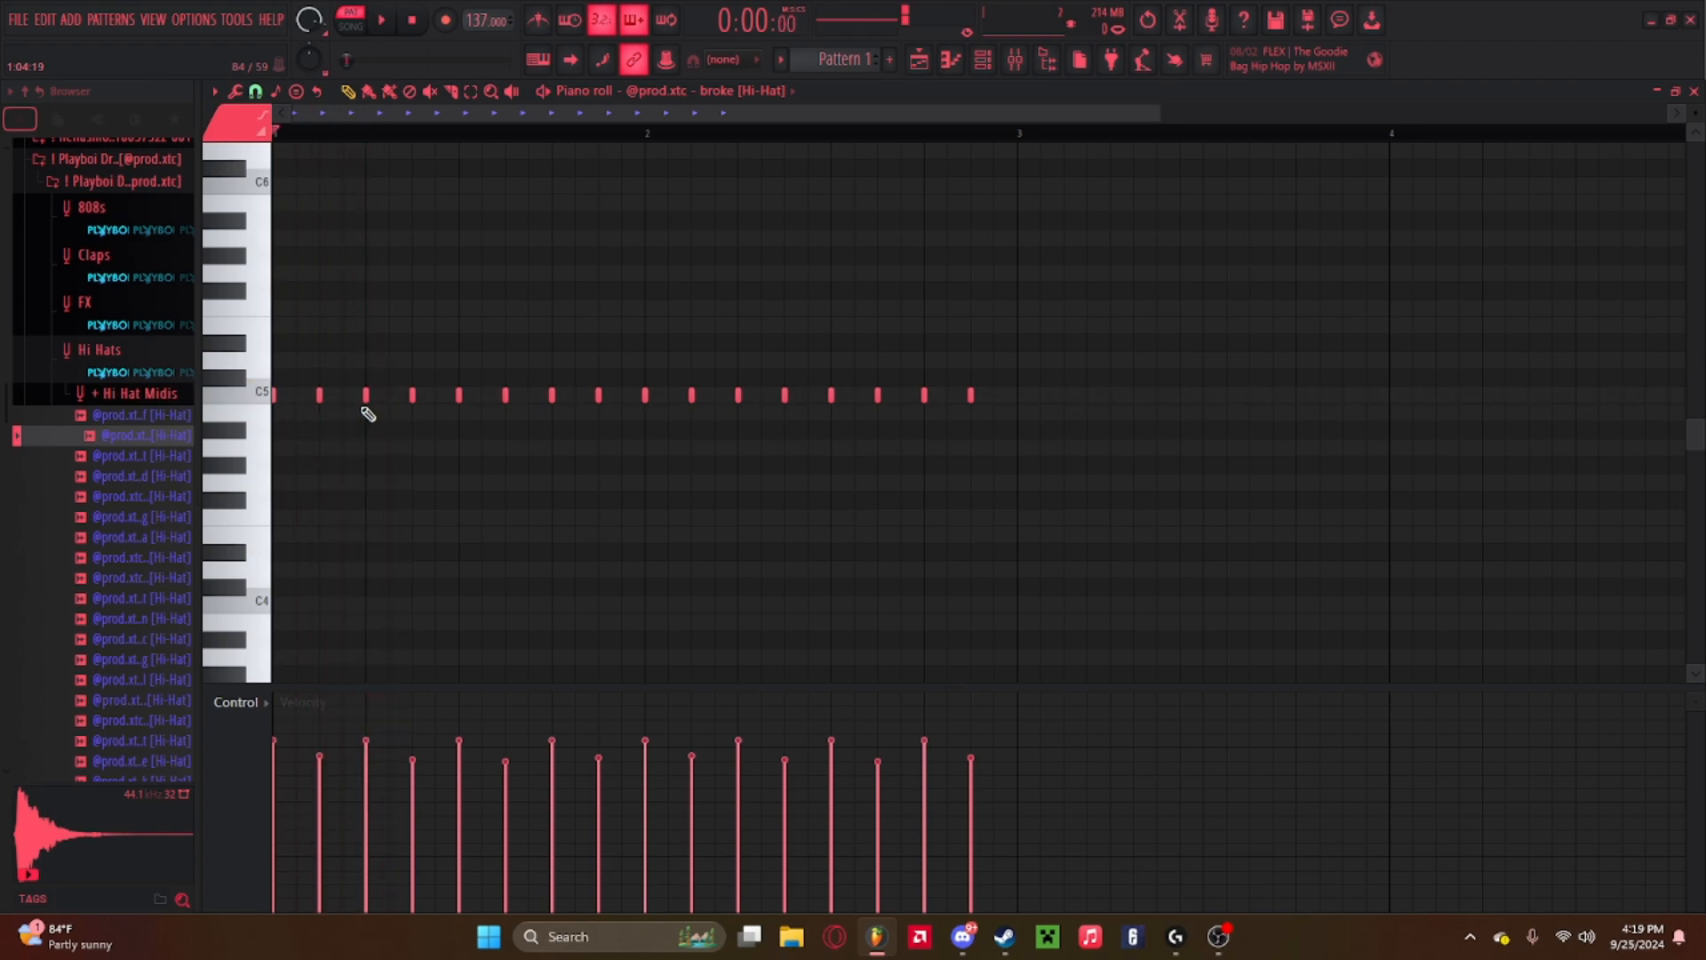
pyautogui.press('space')
pyautogui.click(389, 395)
pyautogui.press('space')
pyautogui.press('space')
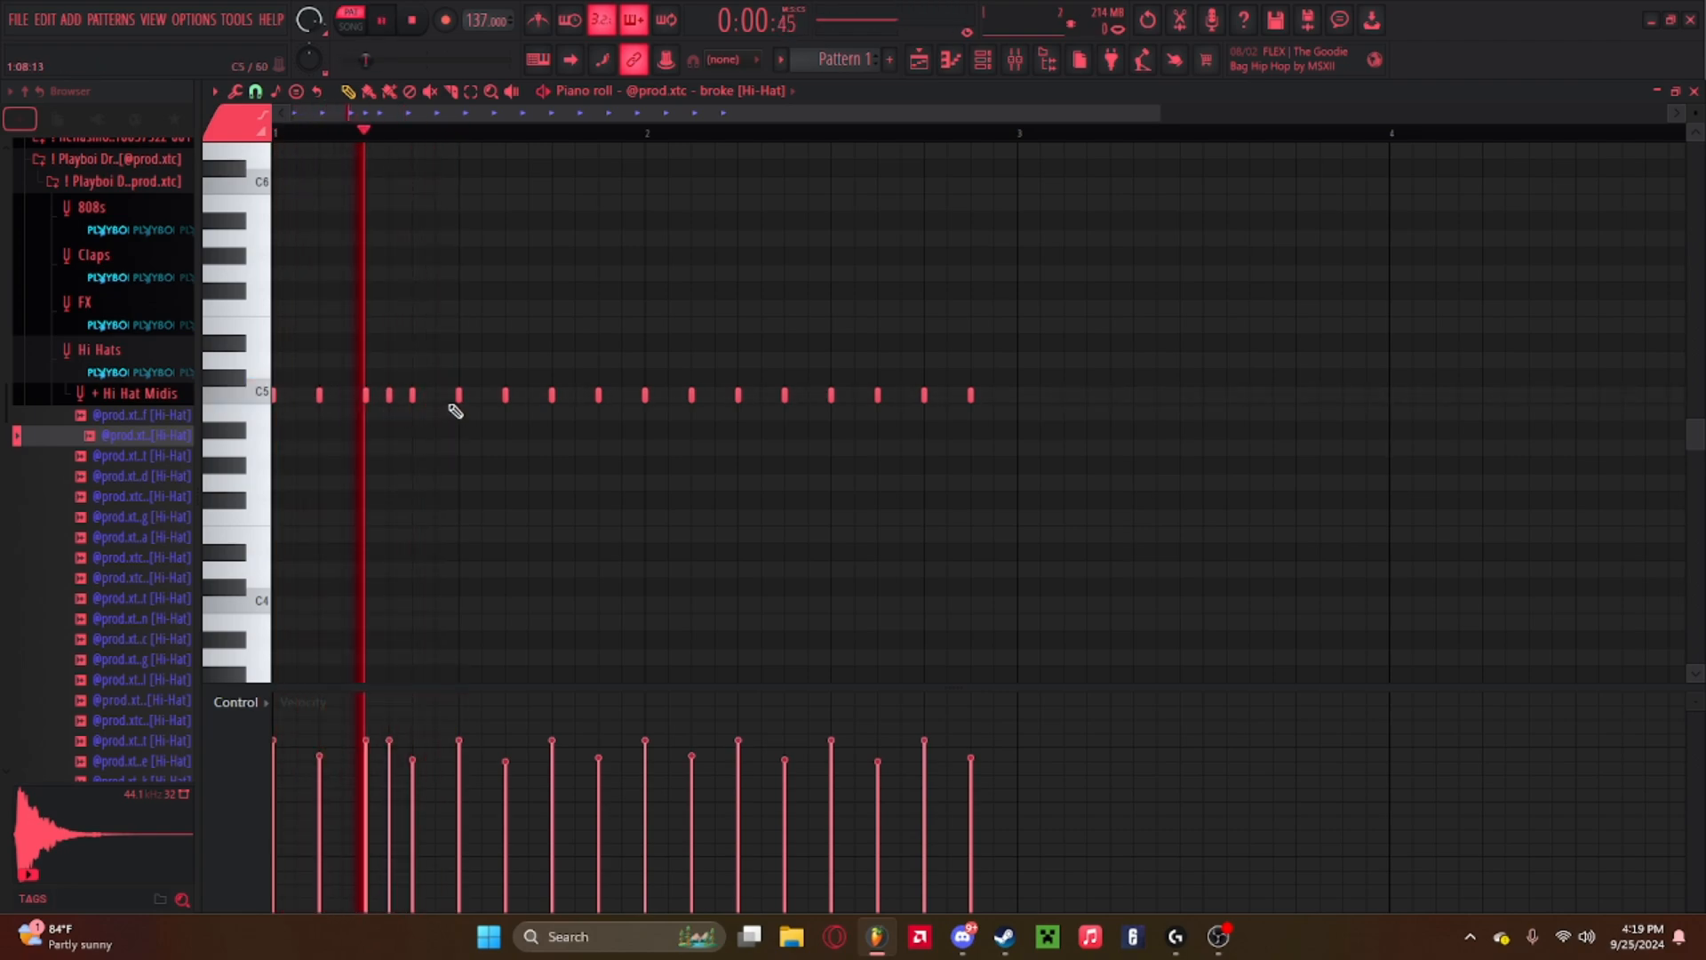
pyautogui.press('space')
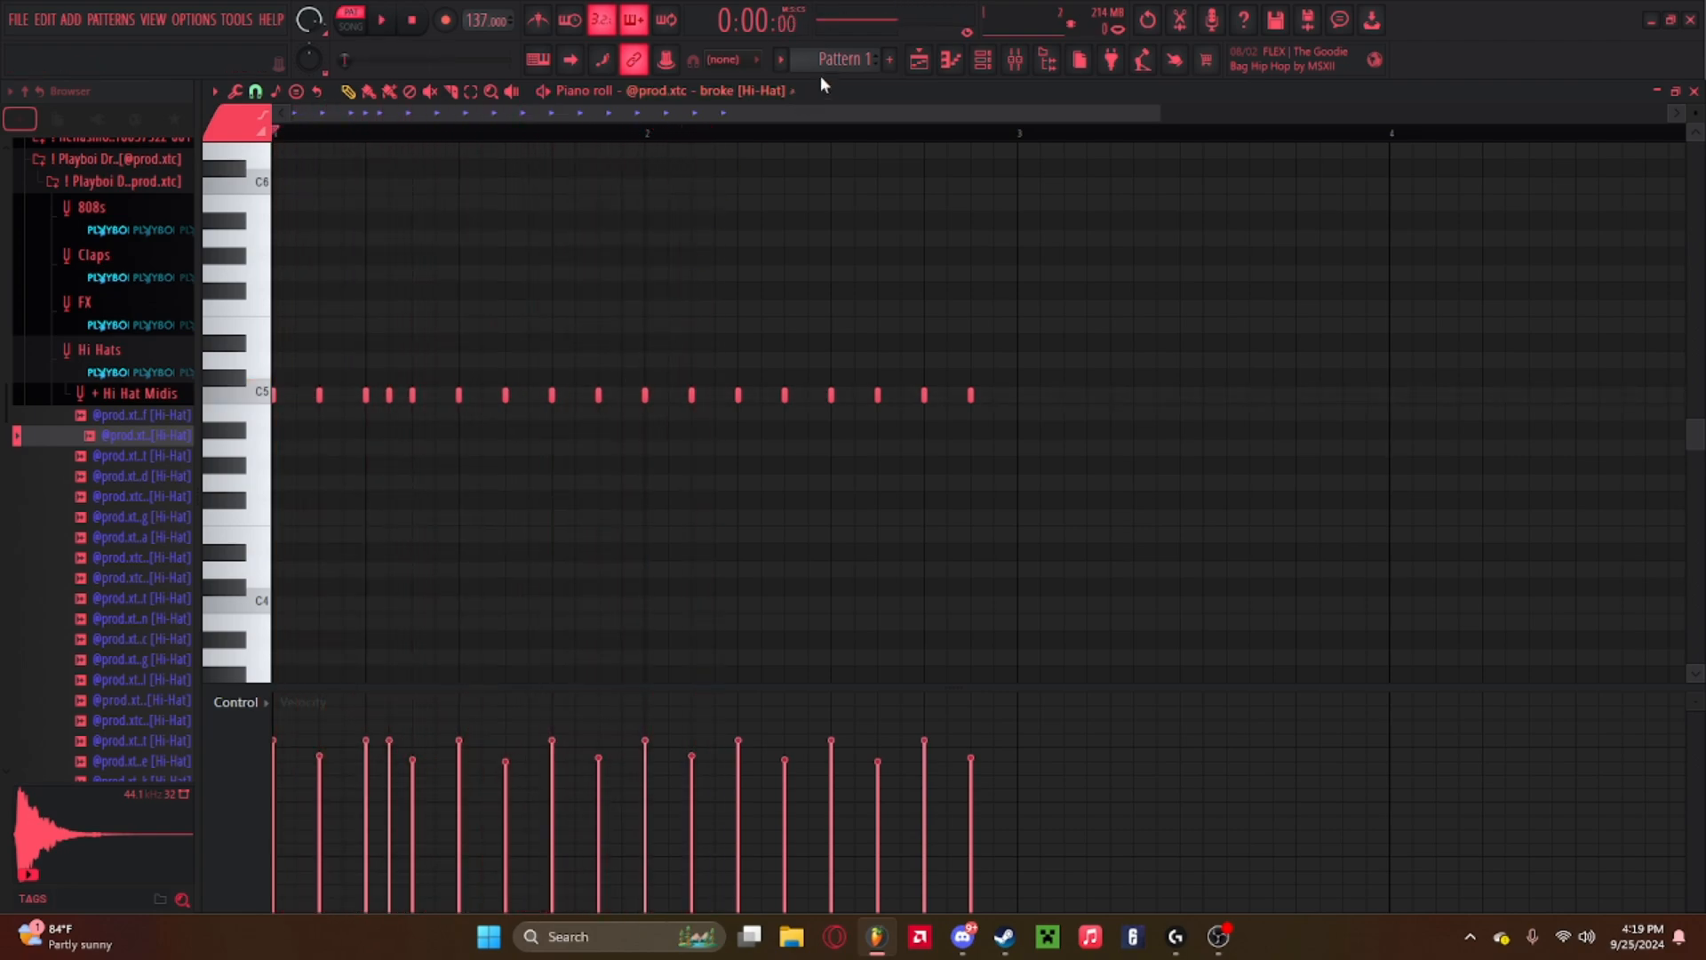
# Preview the hi-hat pattern again and place the arrangement playhead near bar 23.
pyautogui.click(922, 61)
pyautogui.press('l')
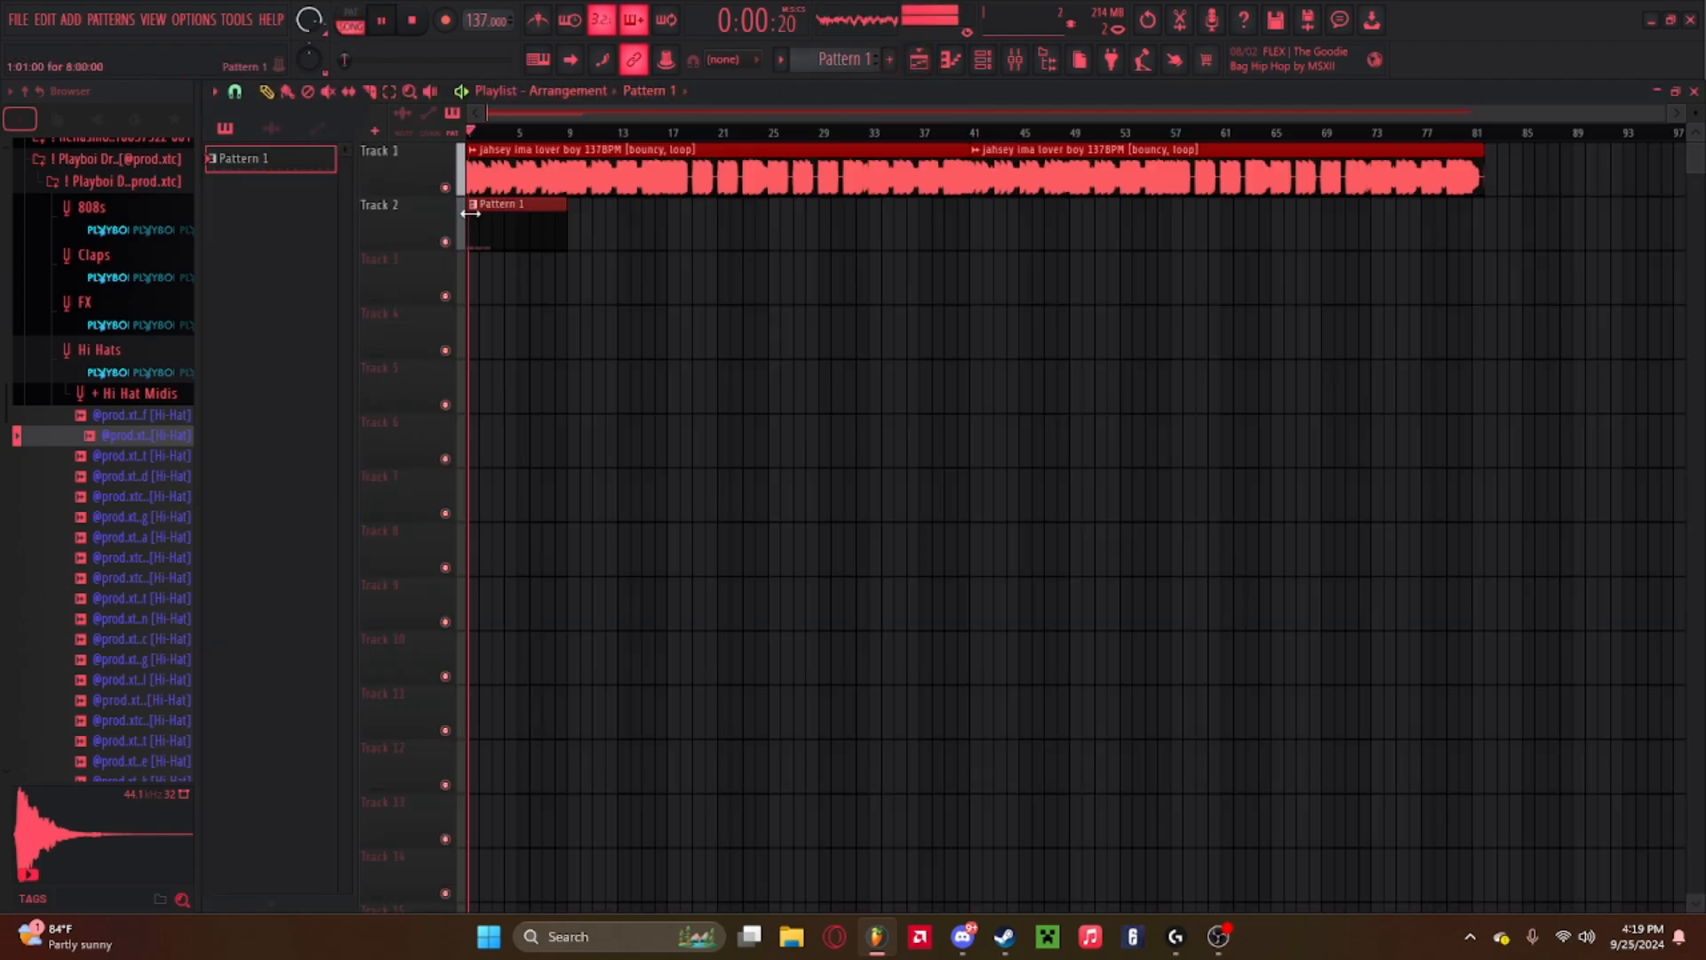
pyautogui.doubleClick(522, 232)
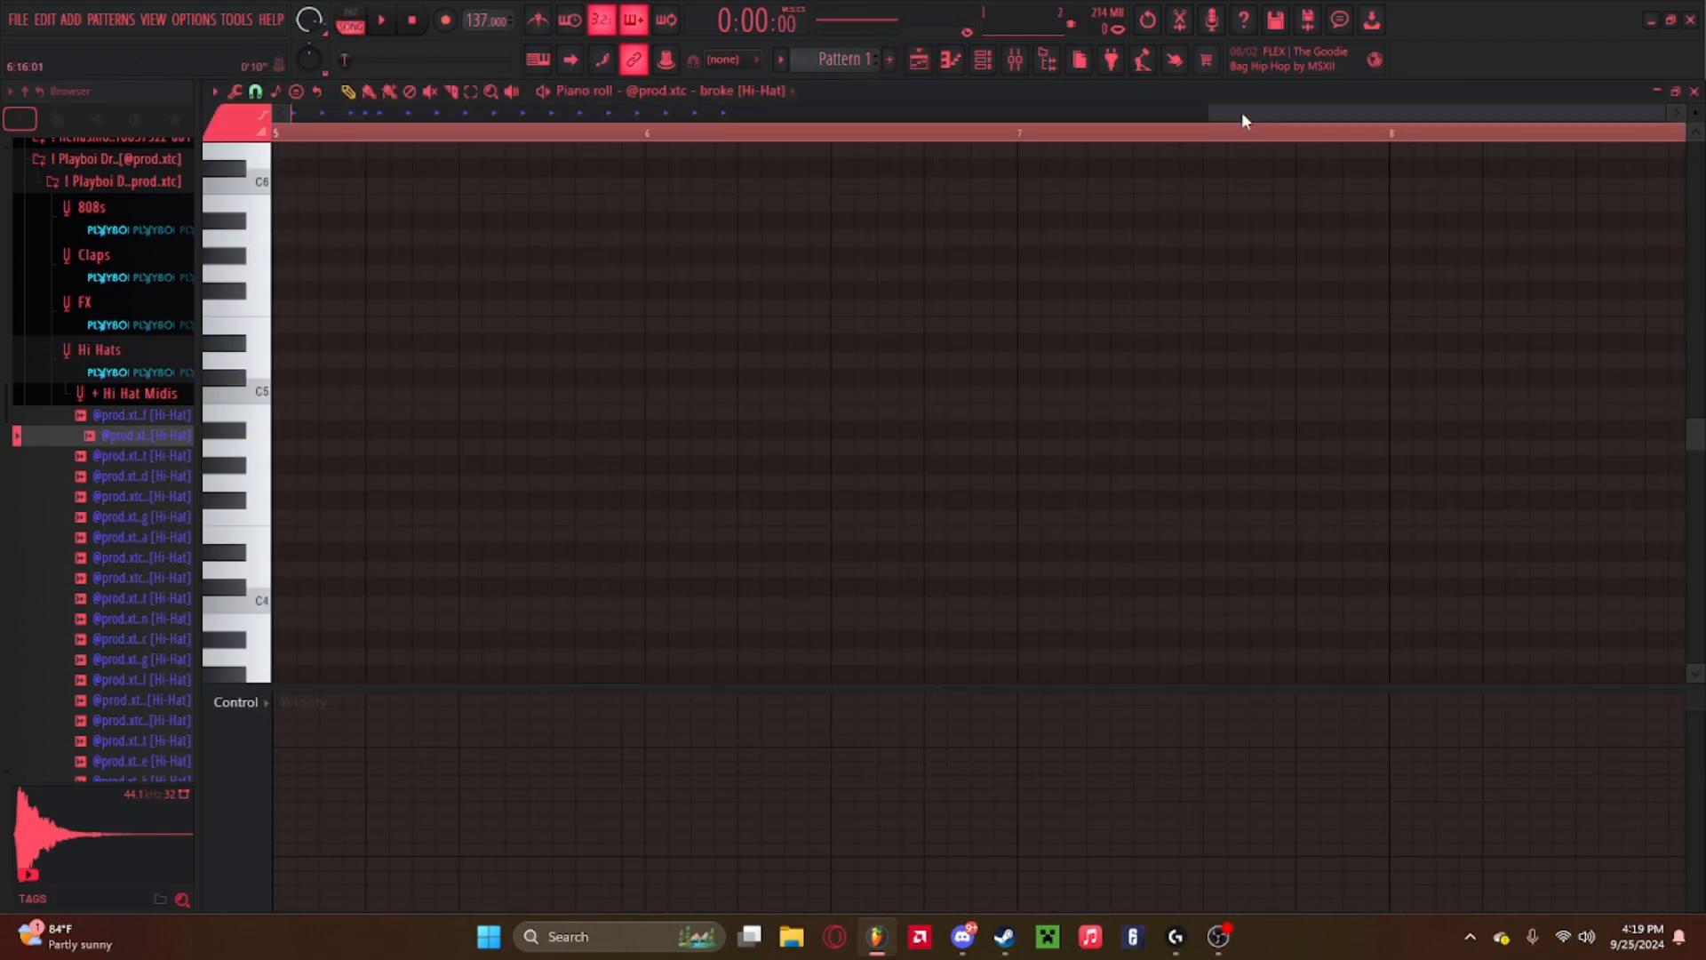
pyautogui.moveTo(1241, 112); pyautogui.dragTo(82, 183)
pyautogui.press('space')
pyautogui.press('space')
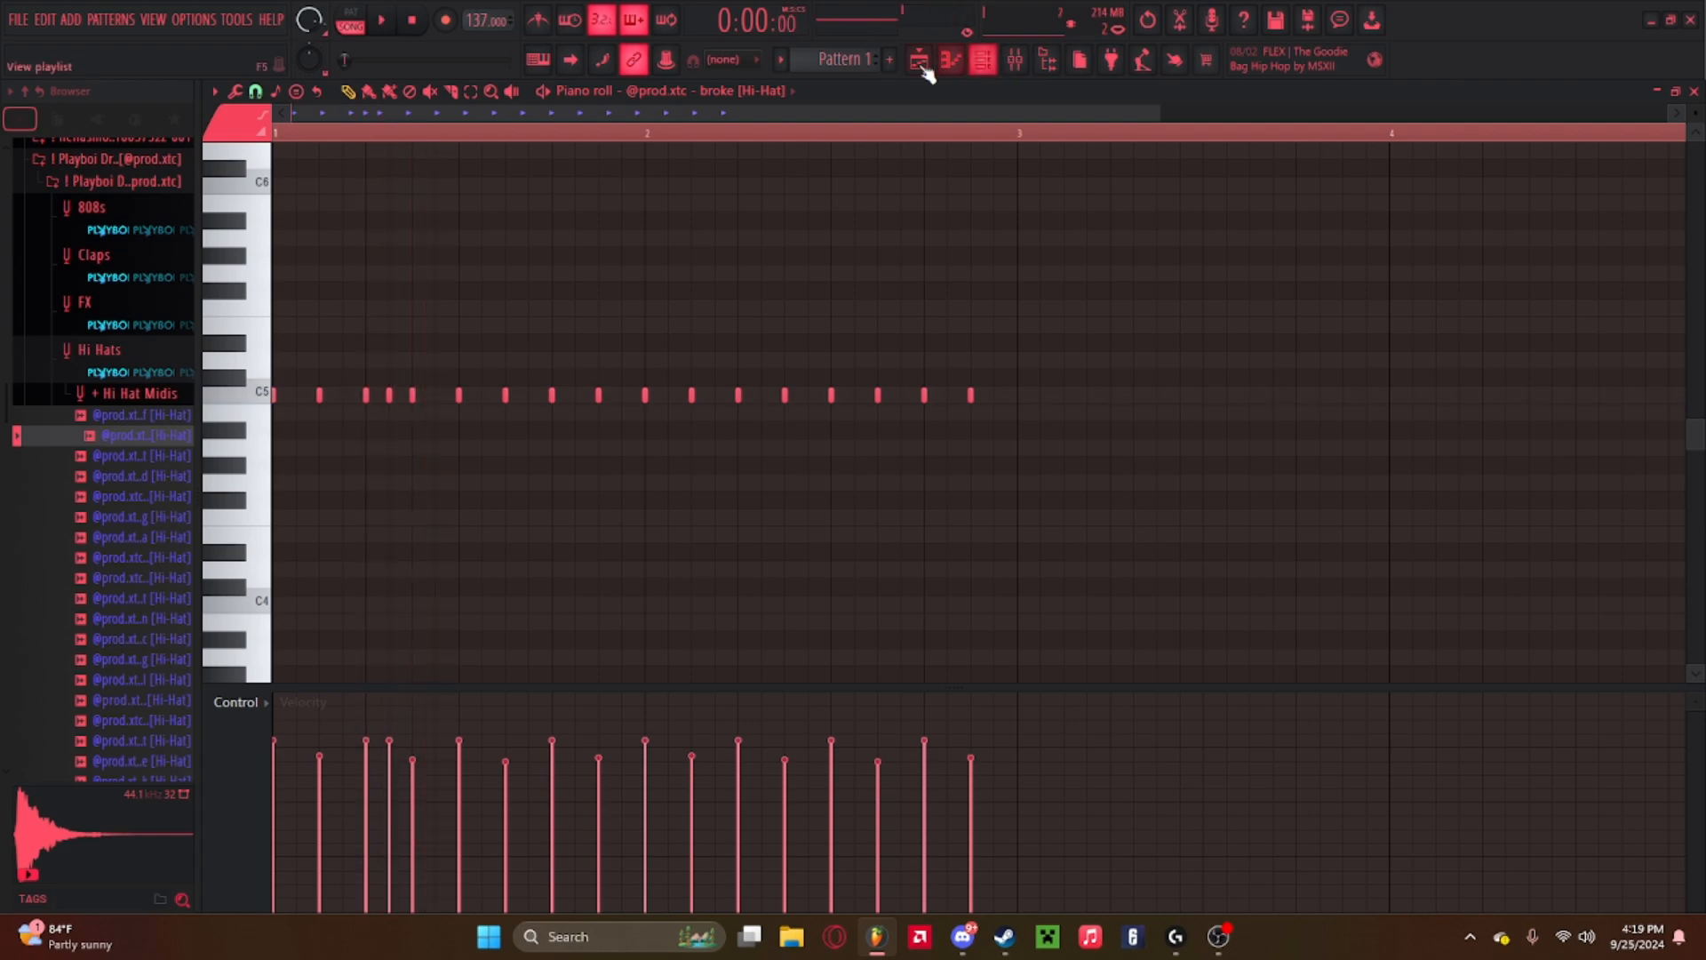
pyautogui.click(921, 62)
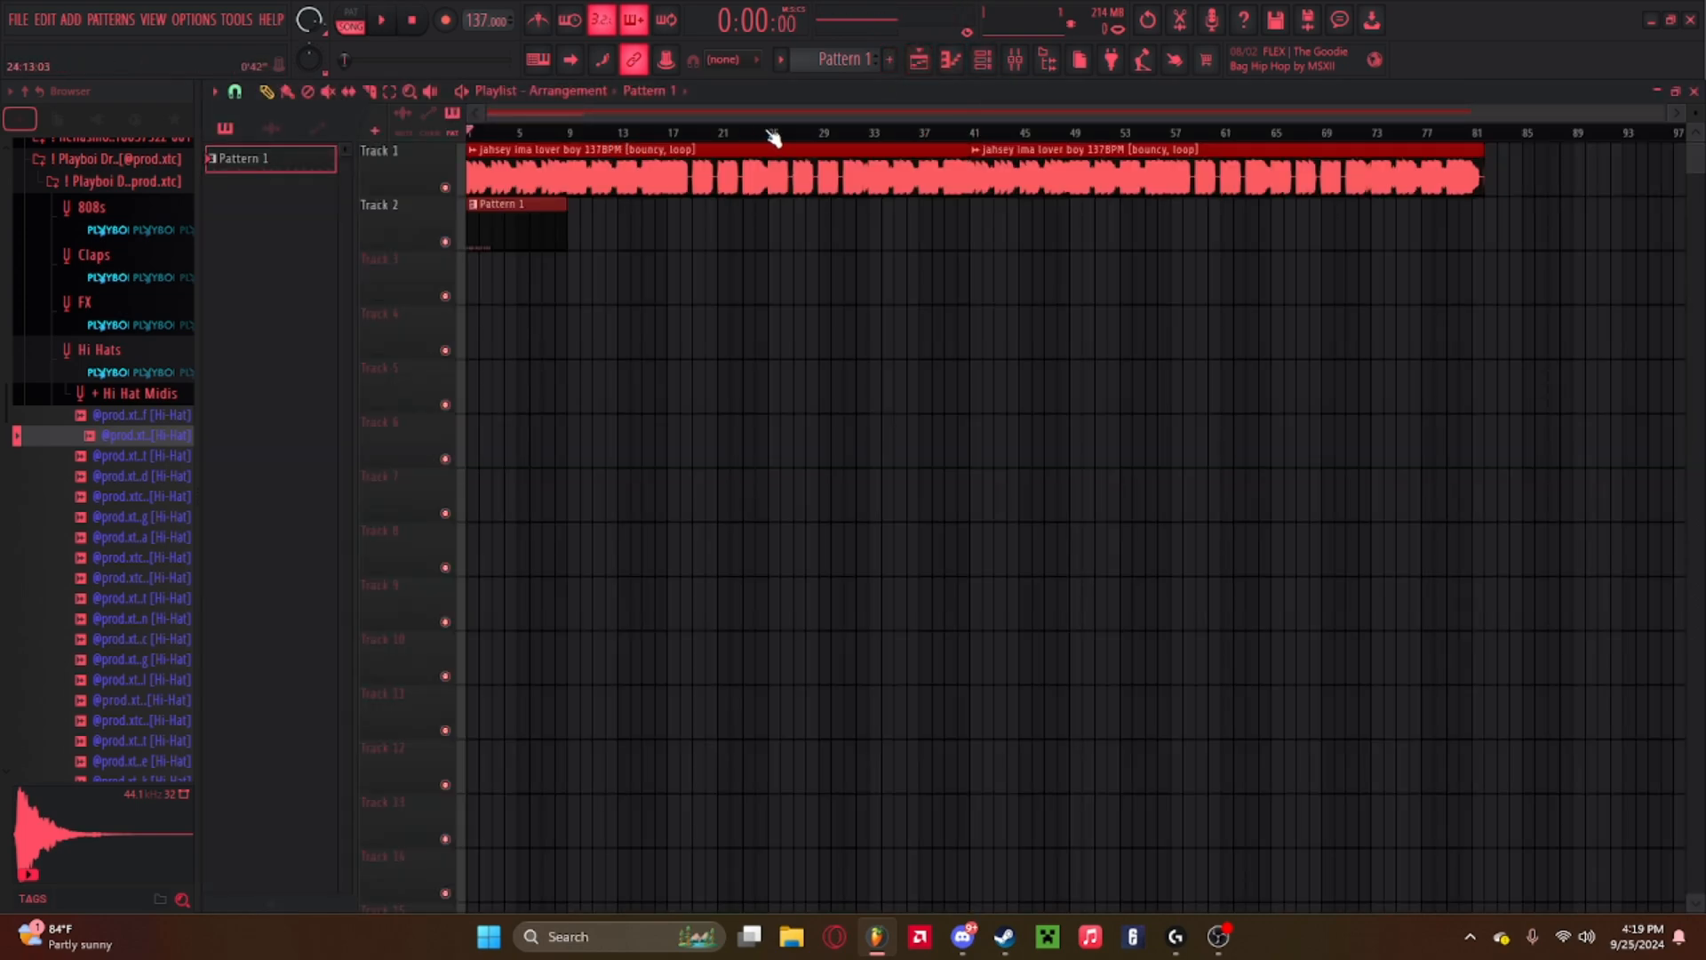
pyautogui.moveTo(718, 133); pyautogui.dragTo(743, 134)
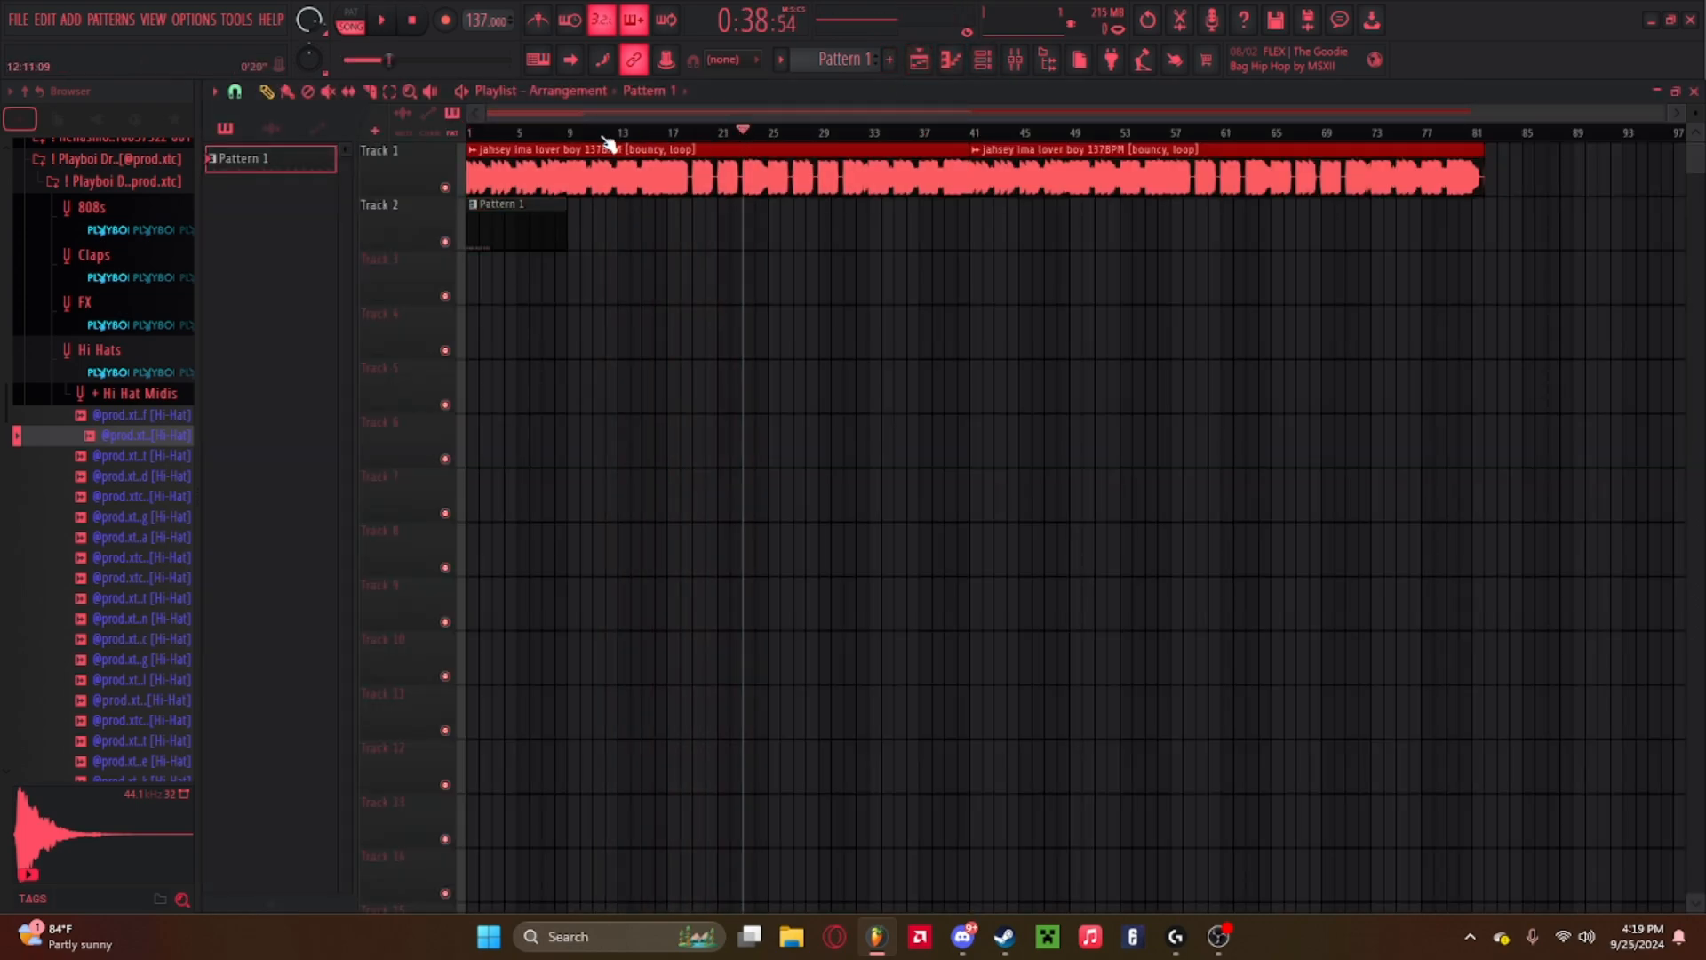
# Turn playlist snapping off and move the sample clip so it starts at the very beginning of Track 1.
pyautogui.scroll(8, 734, 121)
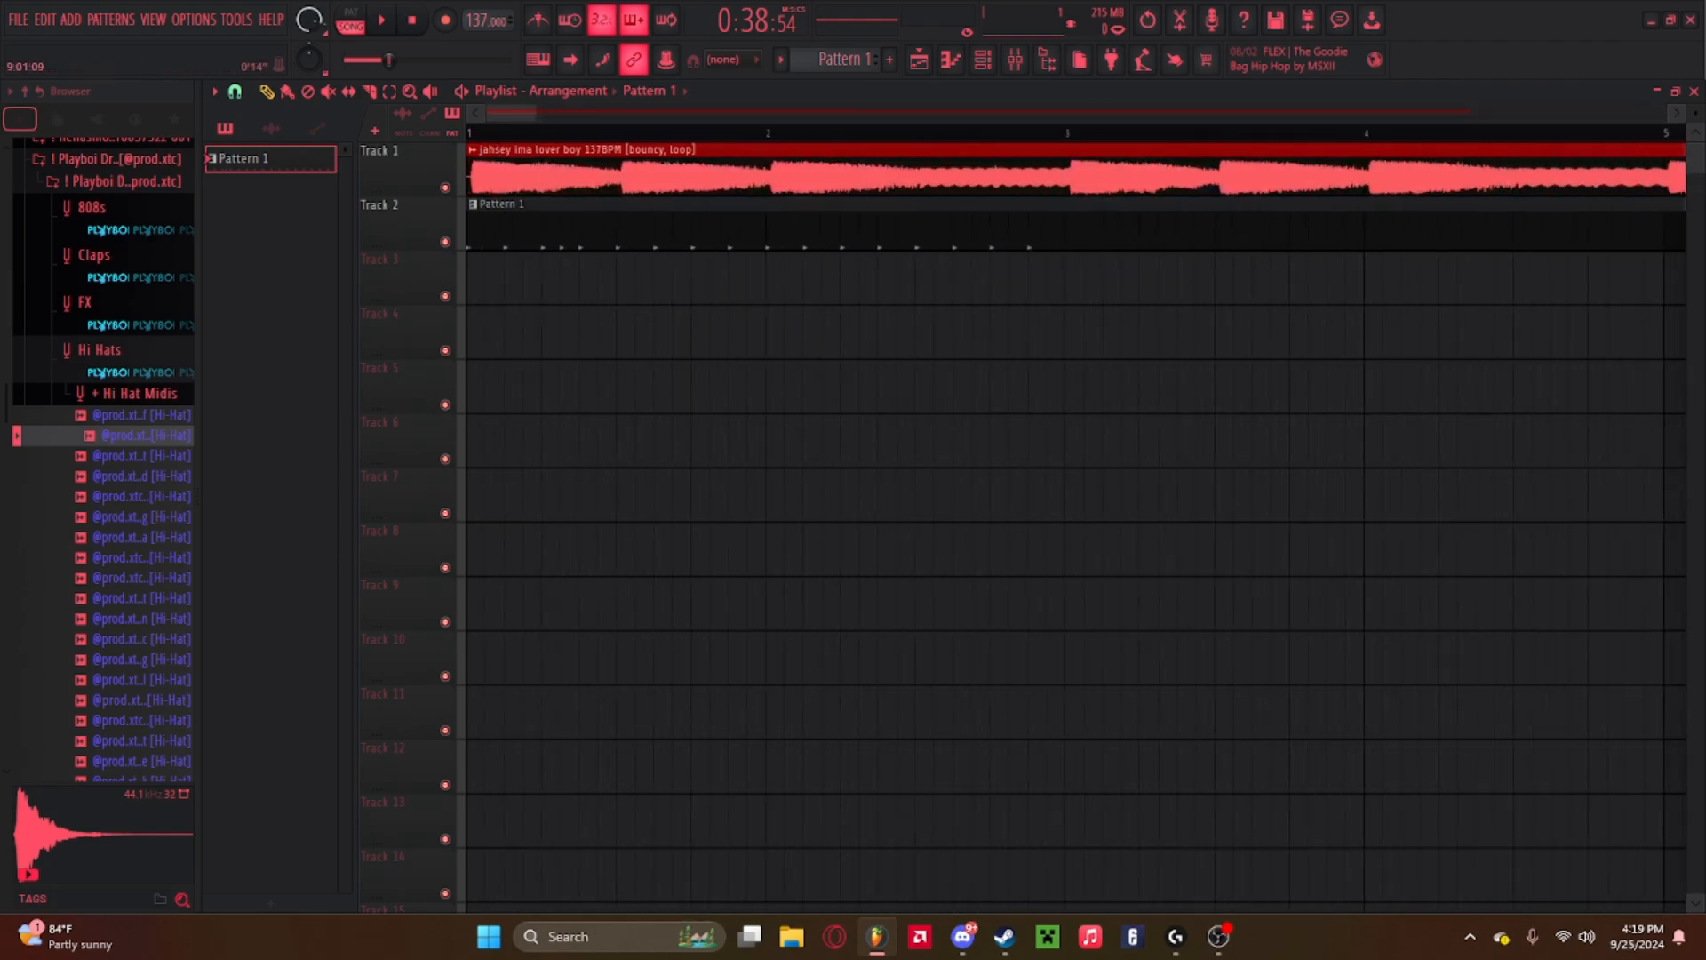
pyautogui.scroll(3, 734, 121)
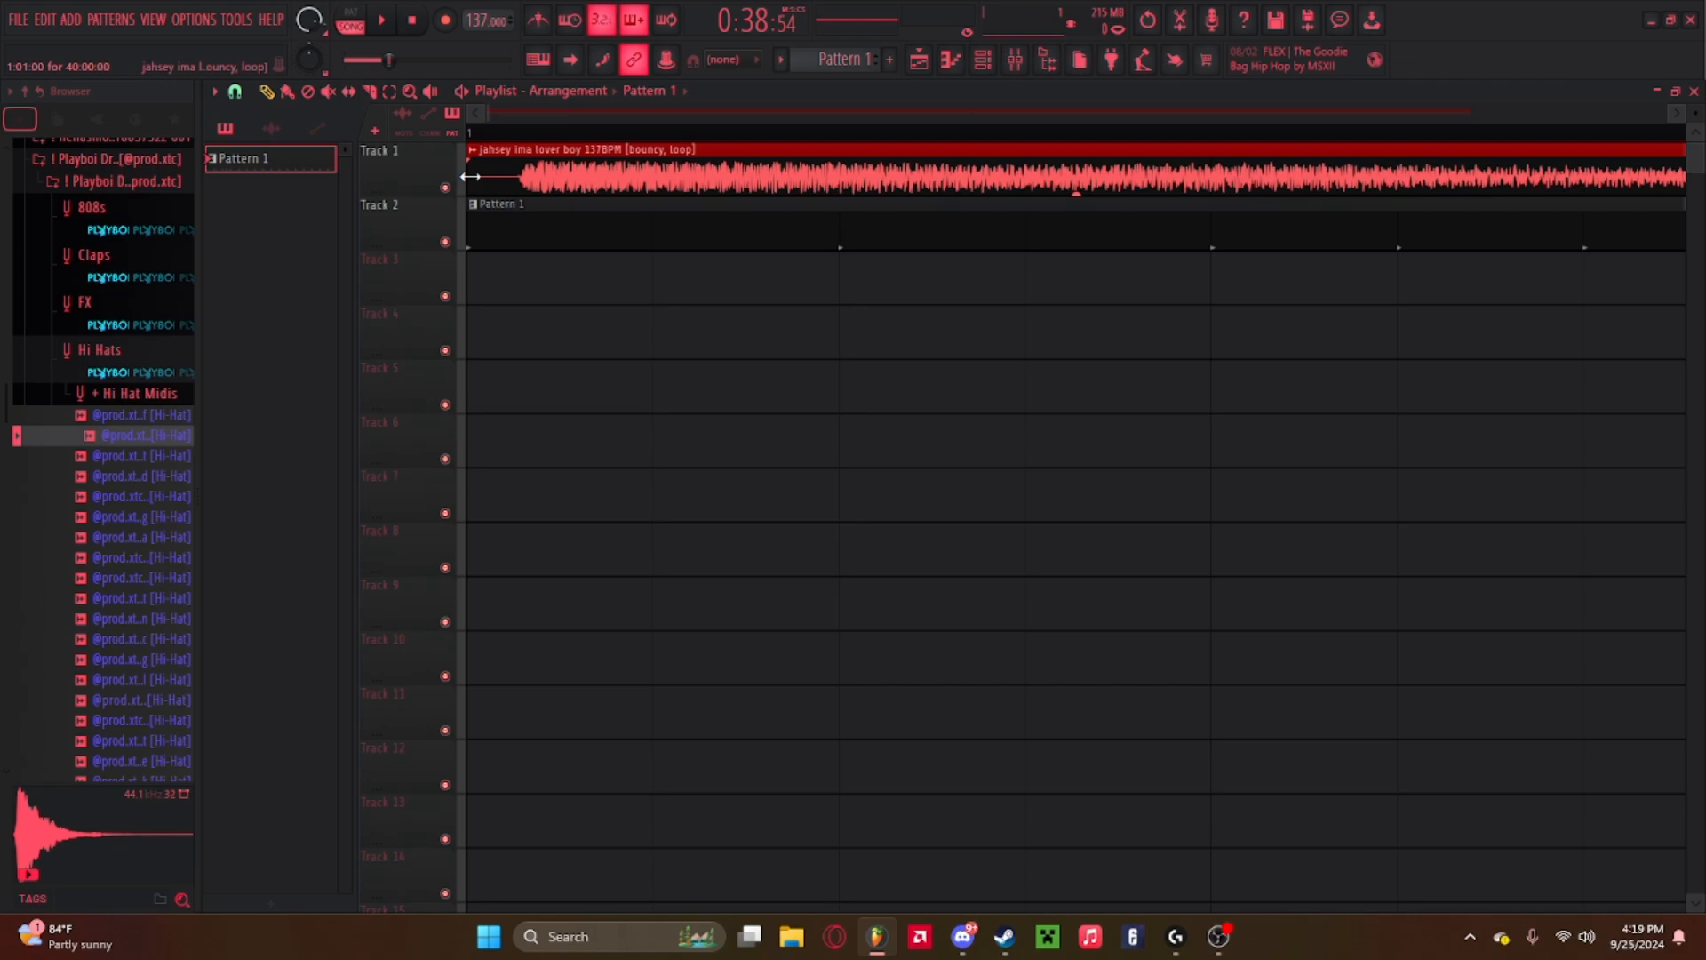
pyautogui.click(234, 92)
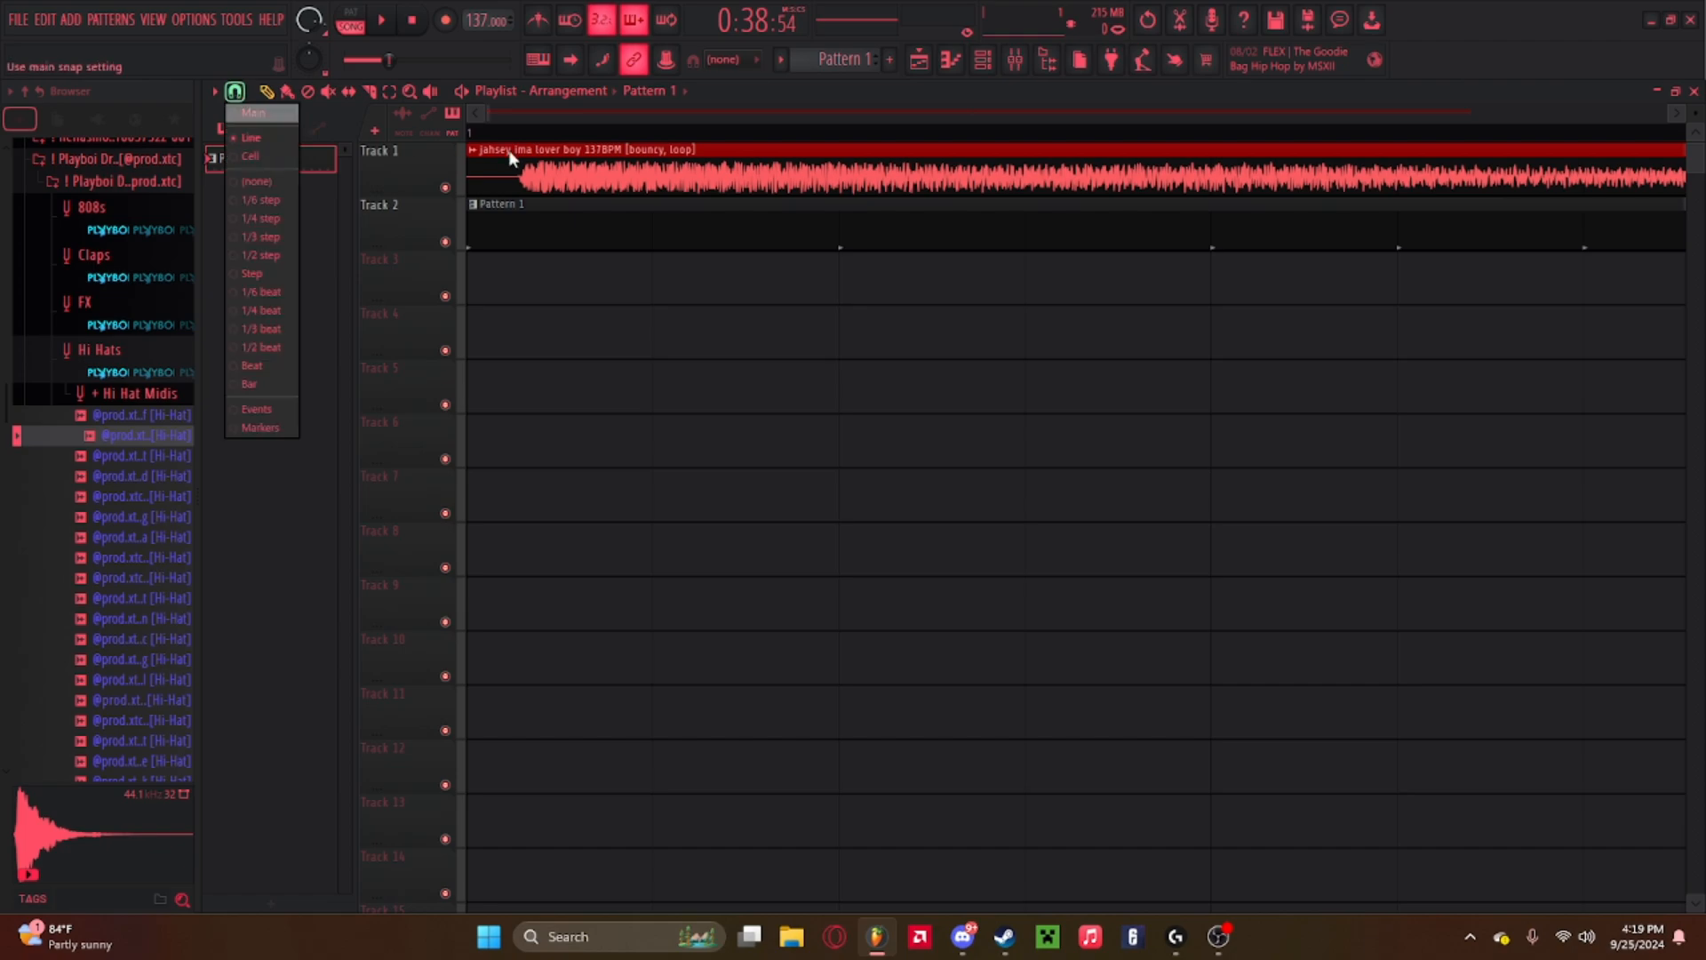
pyautogui.click(236, 92)
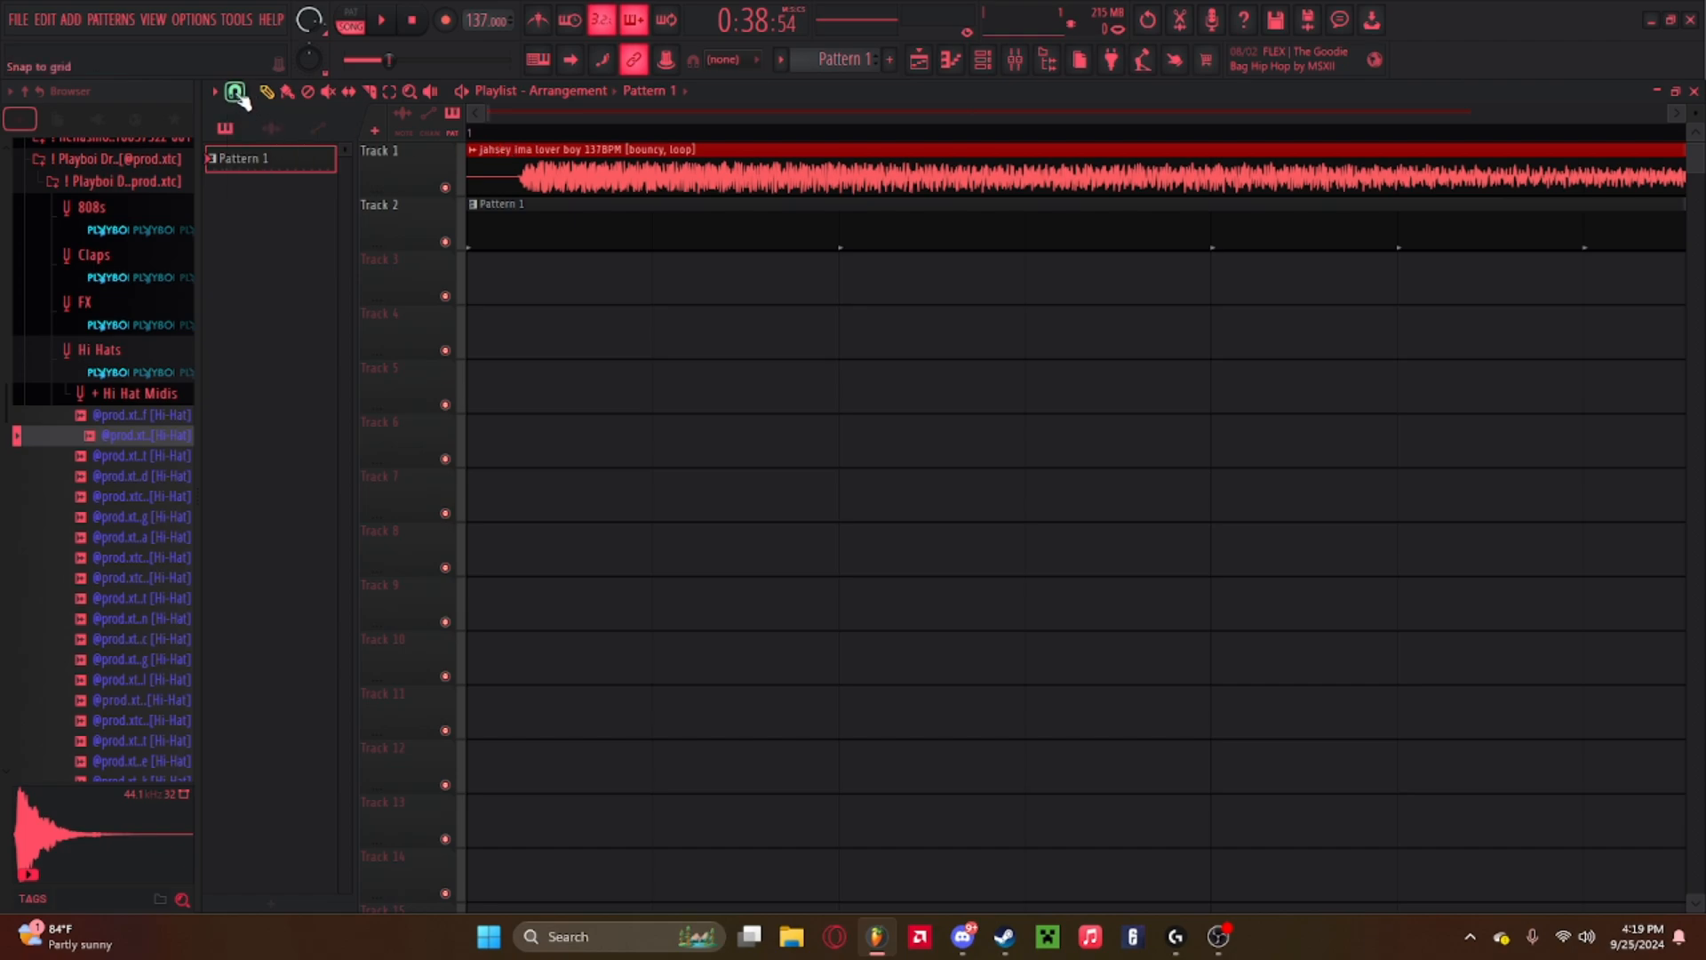
pyautogui.click(243, 94)
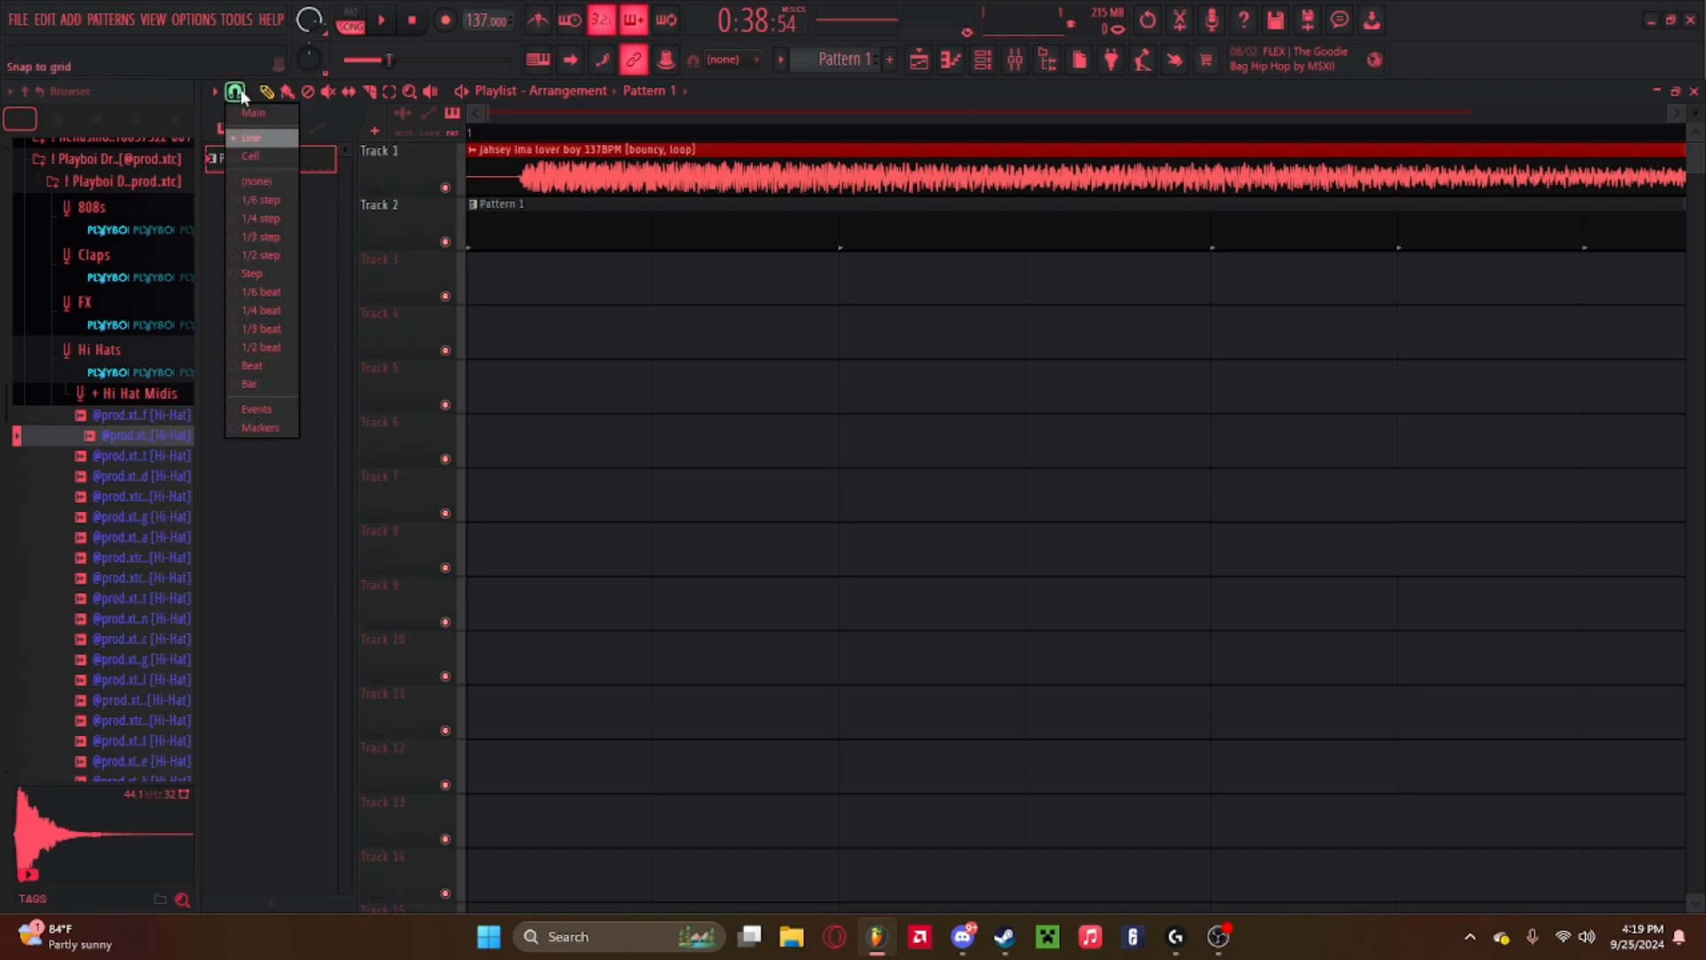
pyautogui.click(254, 183)
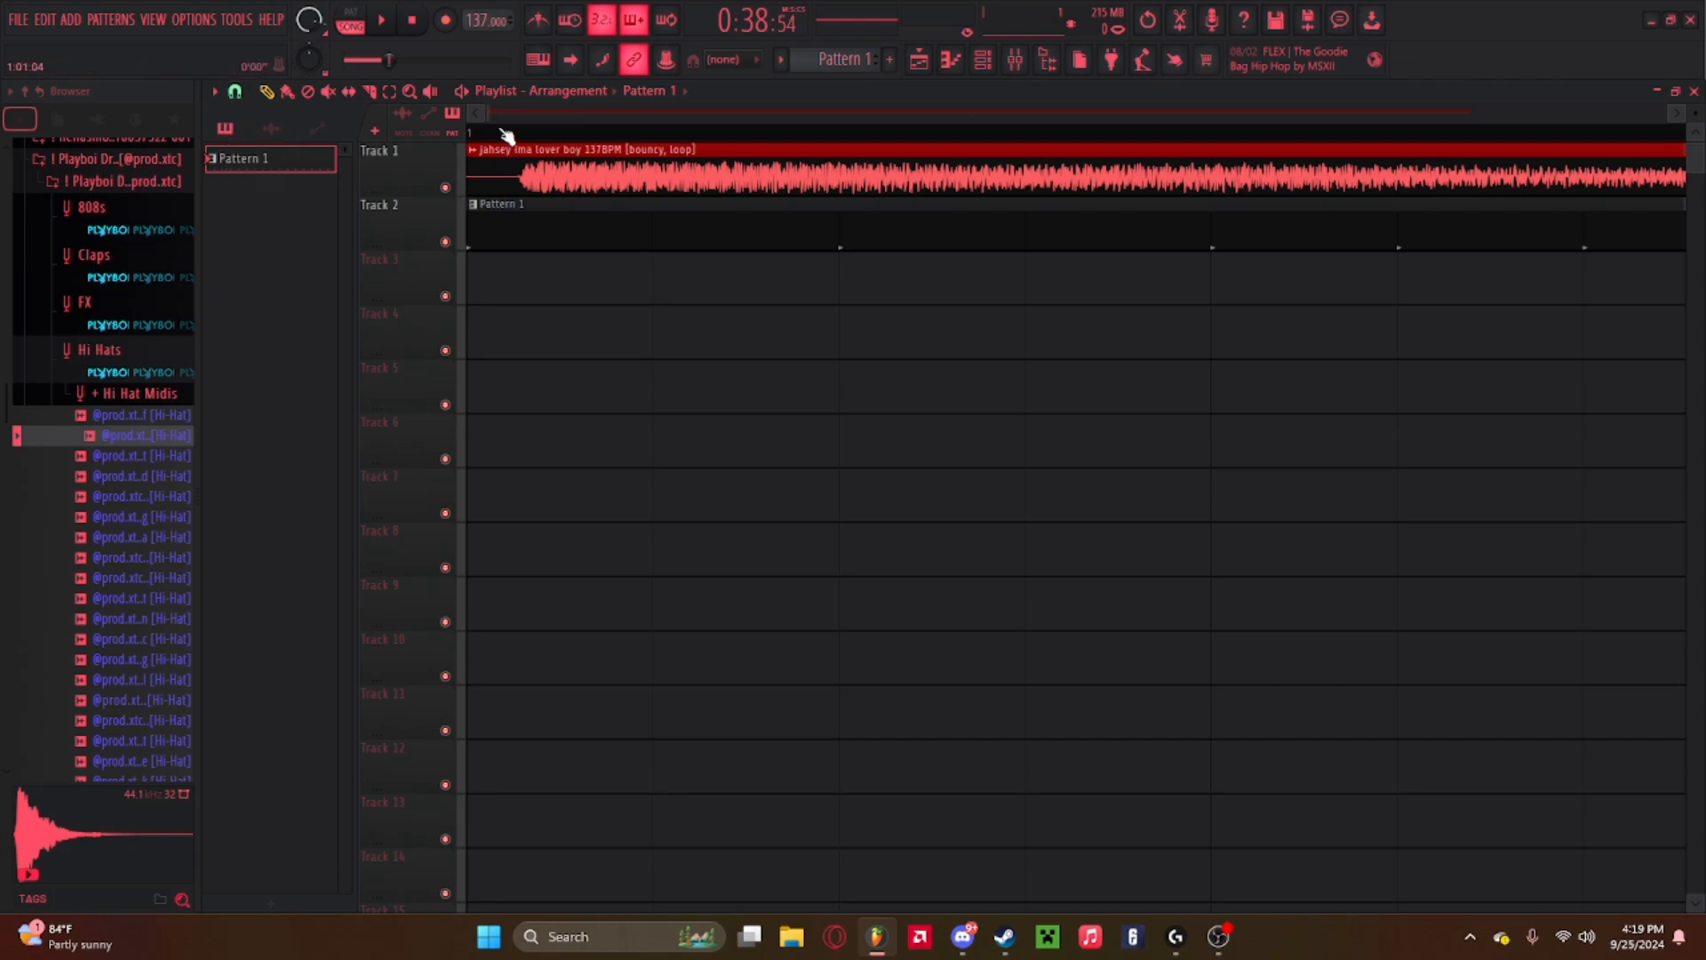
pyautogui.moveTo(470, 193); pyautogui.dragTo(512, 197)
pyautogui.moveTo(673, 169); pyautogui.dragTo(481, 158)
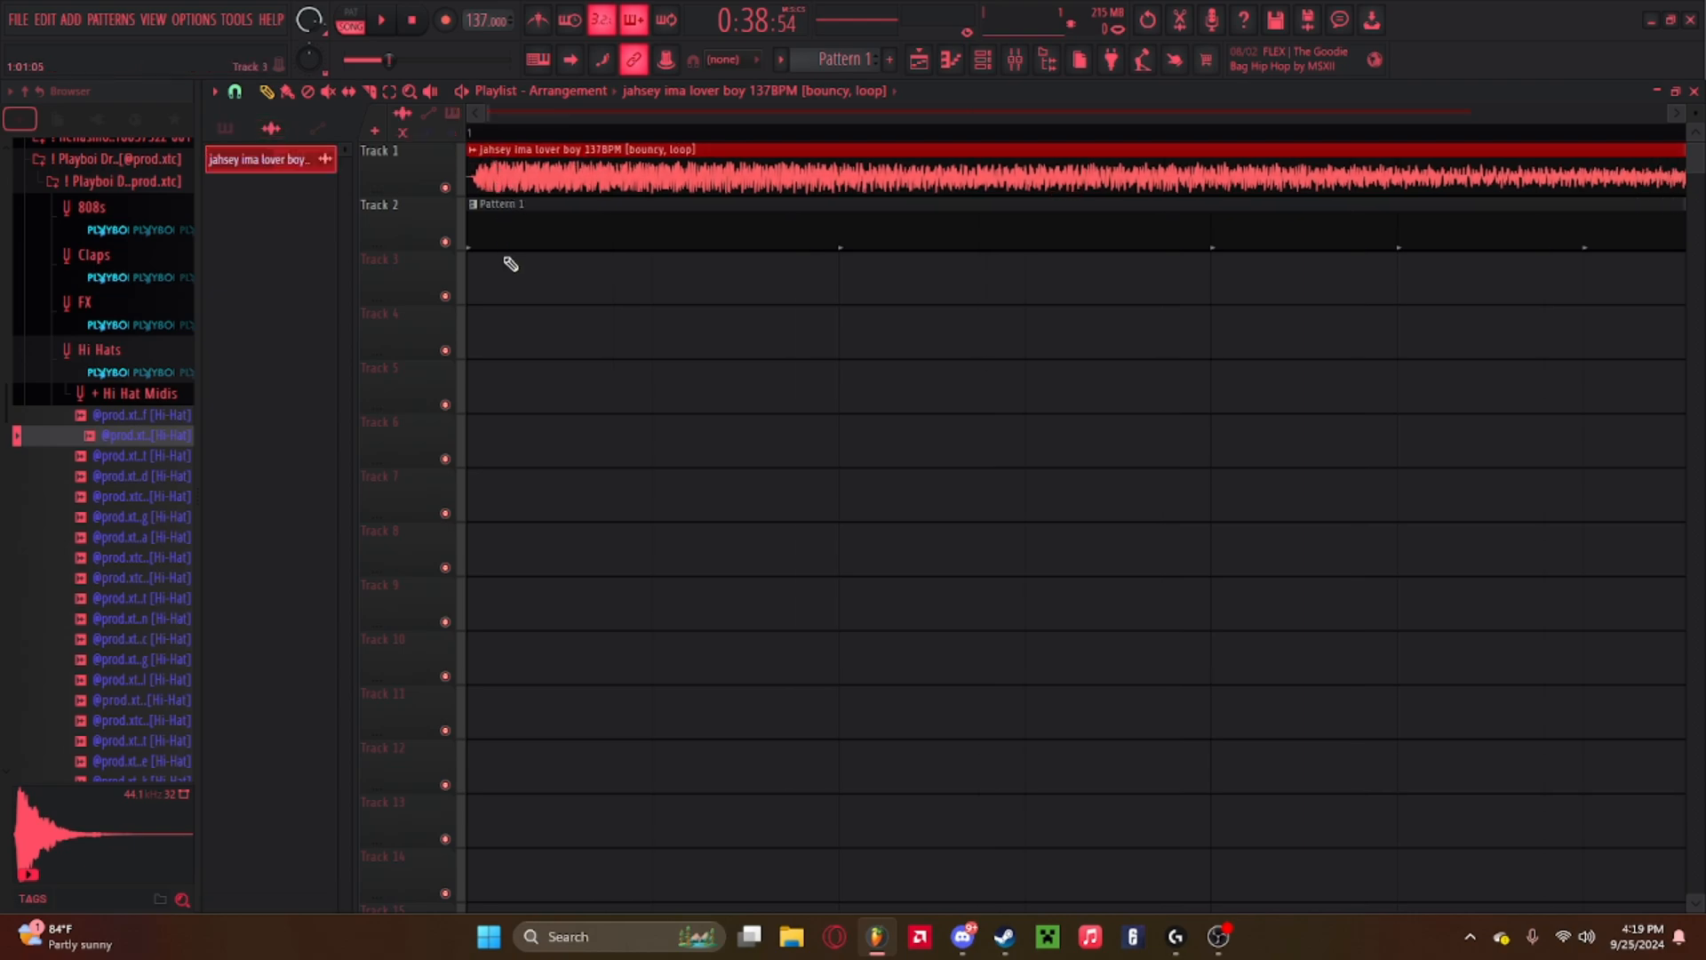
# Open Pattern 1 in the piano roll and delete the last four hi-hat notes of the second bar, previewing the pattern.
pyautogui.doubleClick(511, 229)
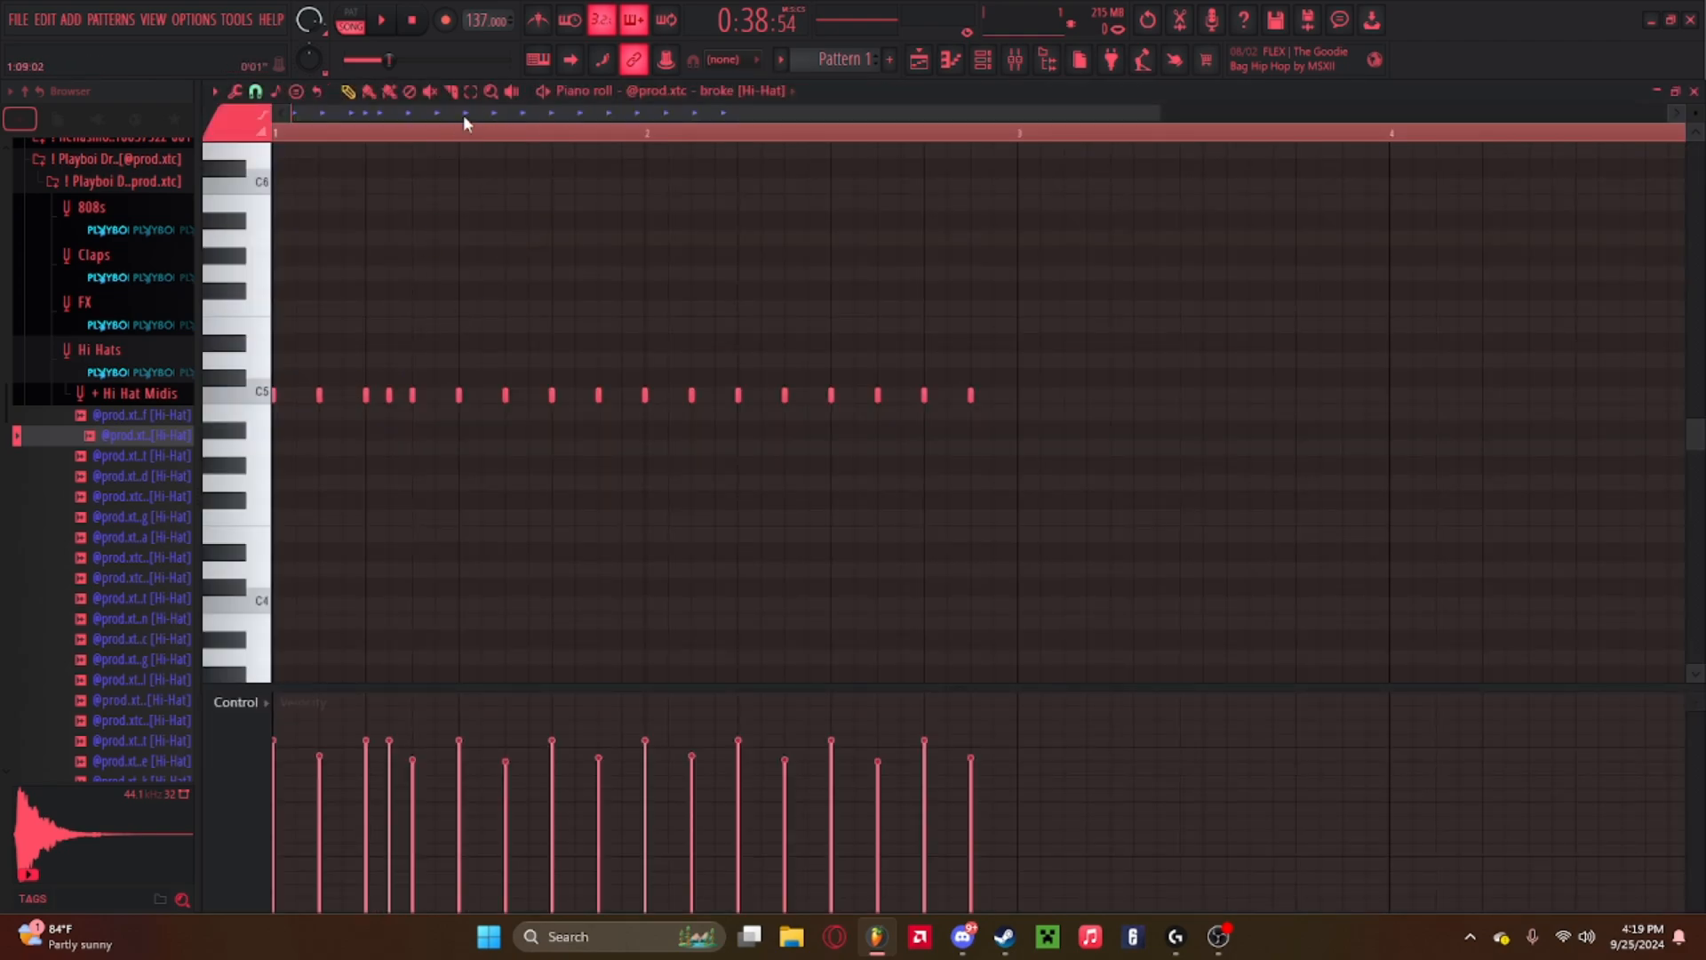
pyautogui.press('space')
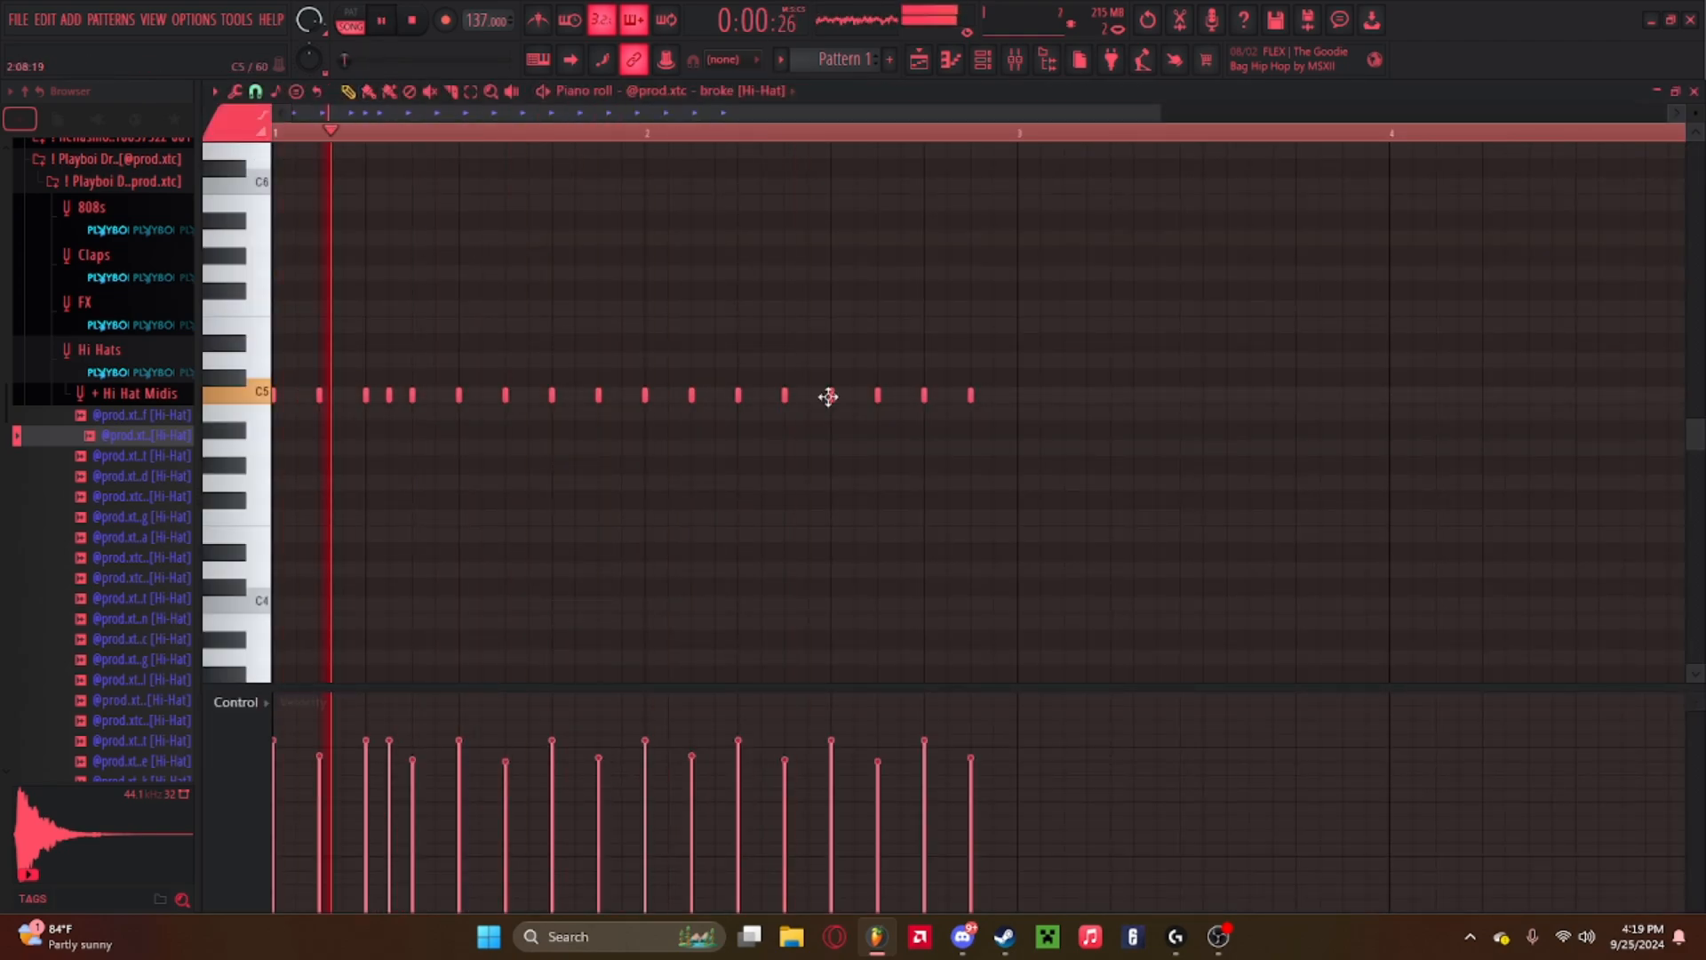
pyautogui.rightClick(831, 396)
pyautogui.rightClick(878, 397)
pyautogui.rightClick(925, 396)
pyautogui.rightClick(971, 397)
pyautogui.press('space')
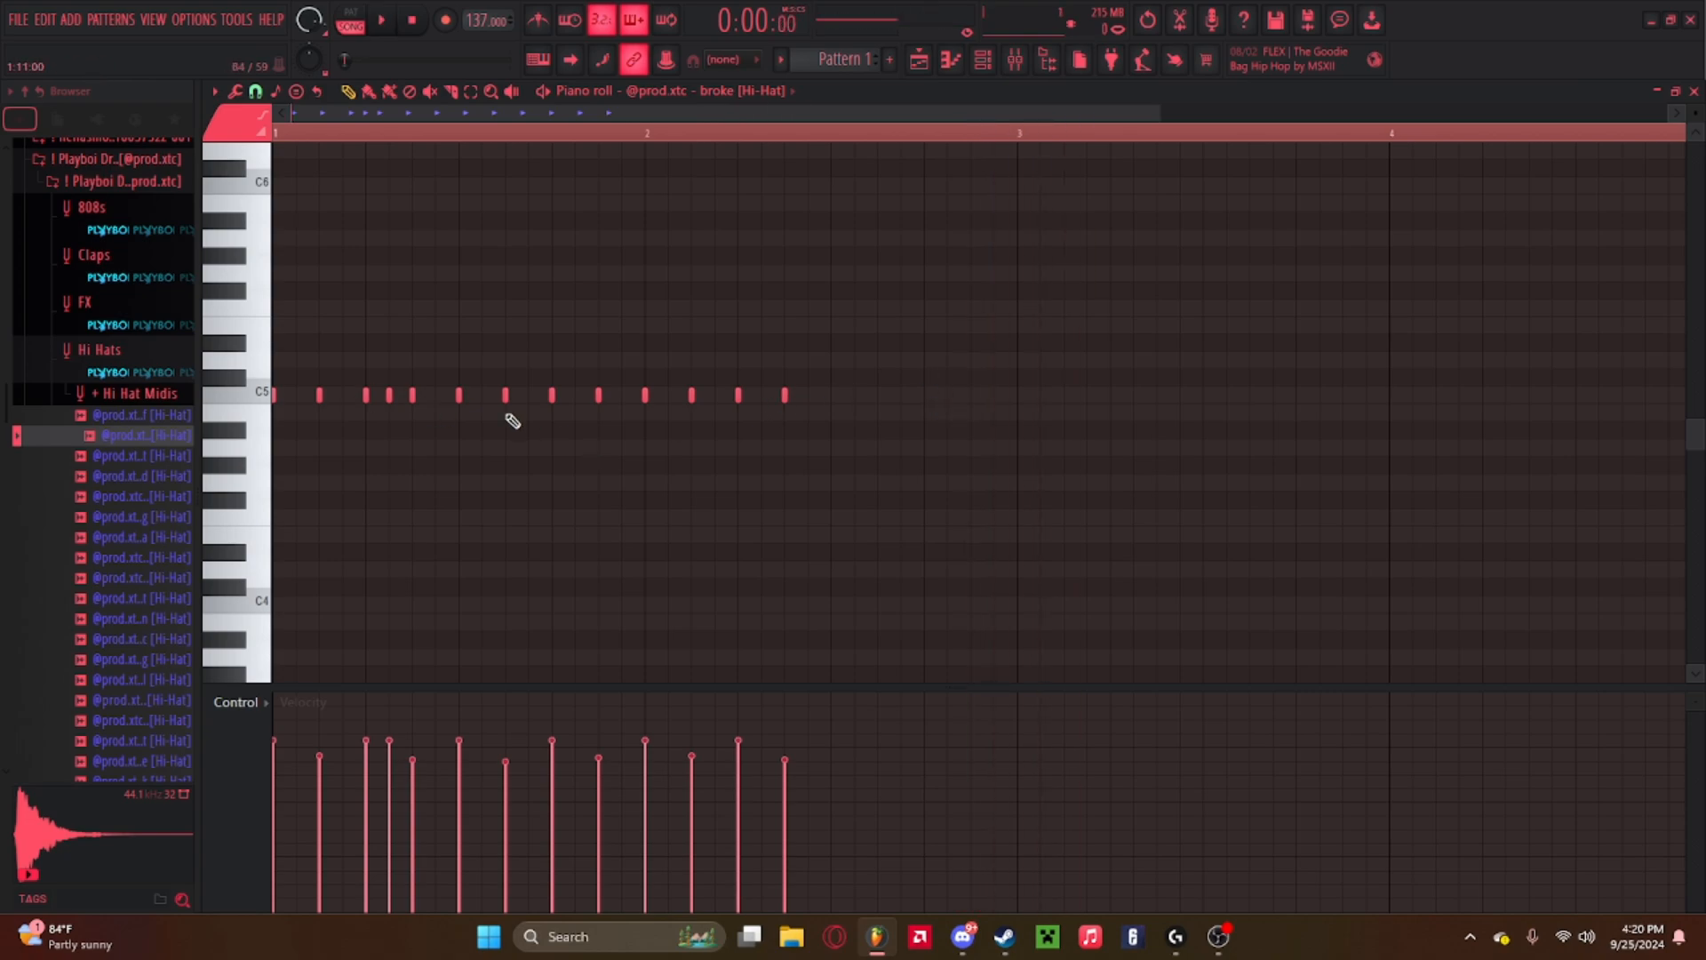
# Duplicate the first two bars of hi-hat notes into bars 3 and 4 and preview them.
pyautogui.hotkey('ctrl', 'd')
pyautogui.hotkey('ctrl', 'b')
pyautogui.click(1024, 135)
pyautogui.press('space')
pyautogui.hscroll(2, 1024, 143)
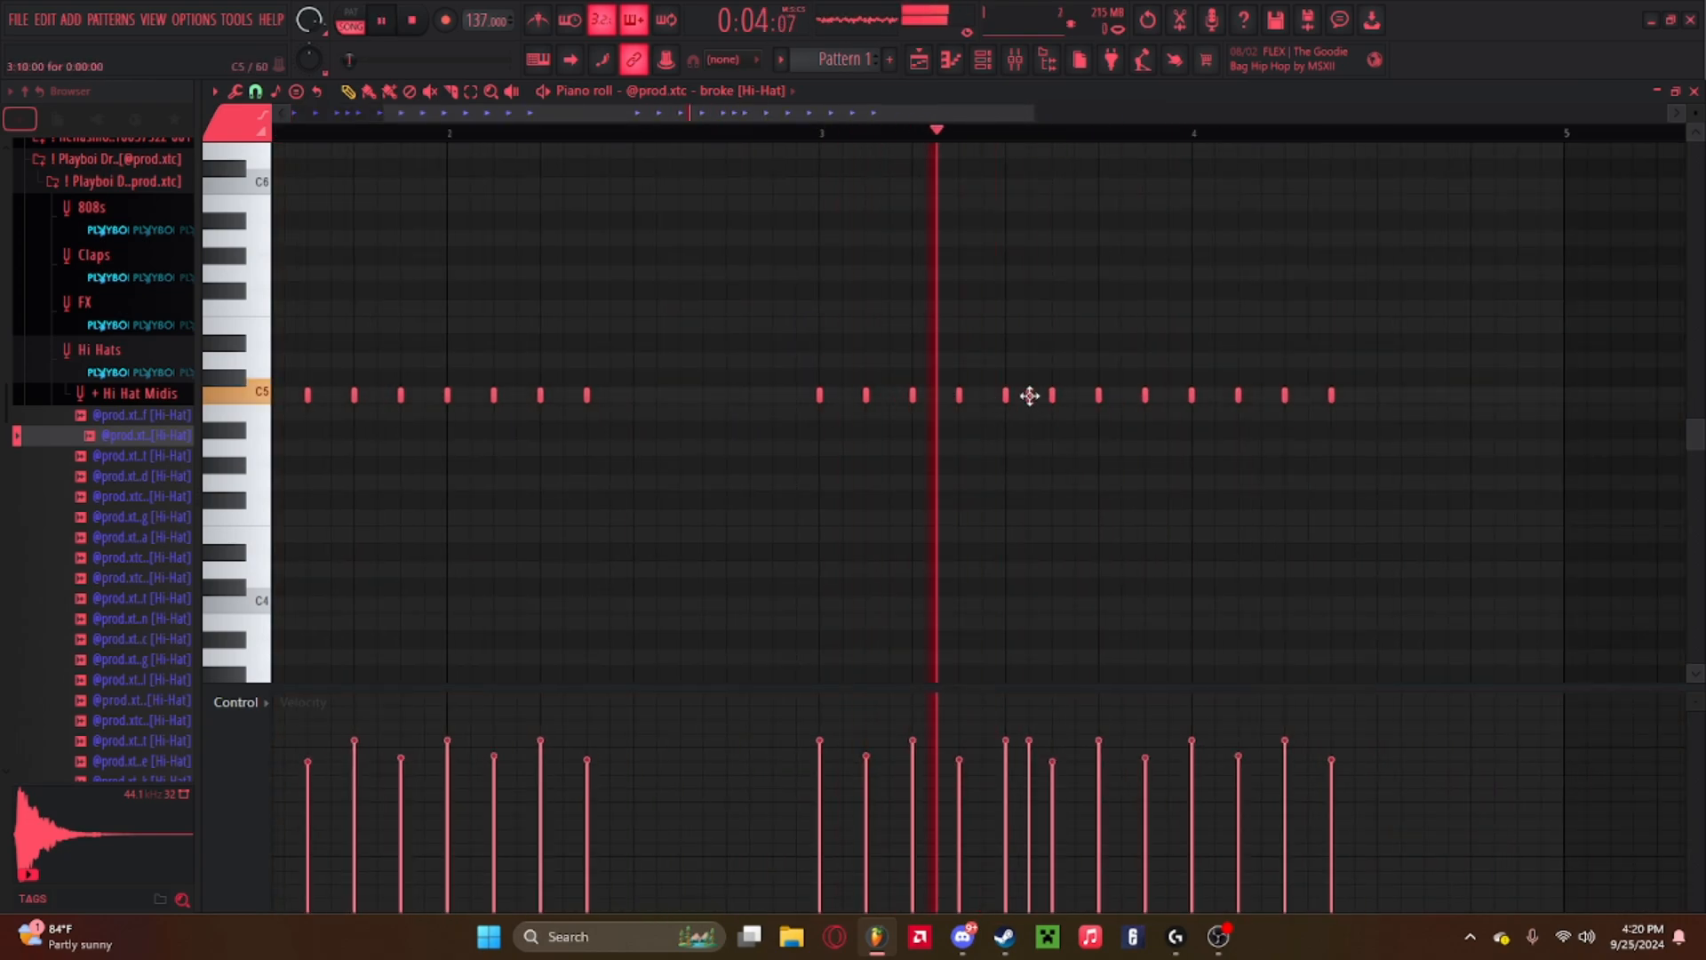
# Add extra hi-hat notes in bars 3 and 4, including two at lower pitches, and preview the pattern.
pyautogui.click(1219, 396)
pyautogui.press('space')
pyautogui.moveTo(1569, 134); pyautogui.dragTo(272, 134)
pyautogui.click(785, 154)
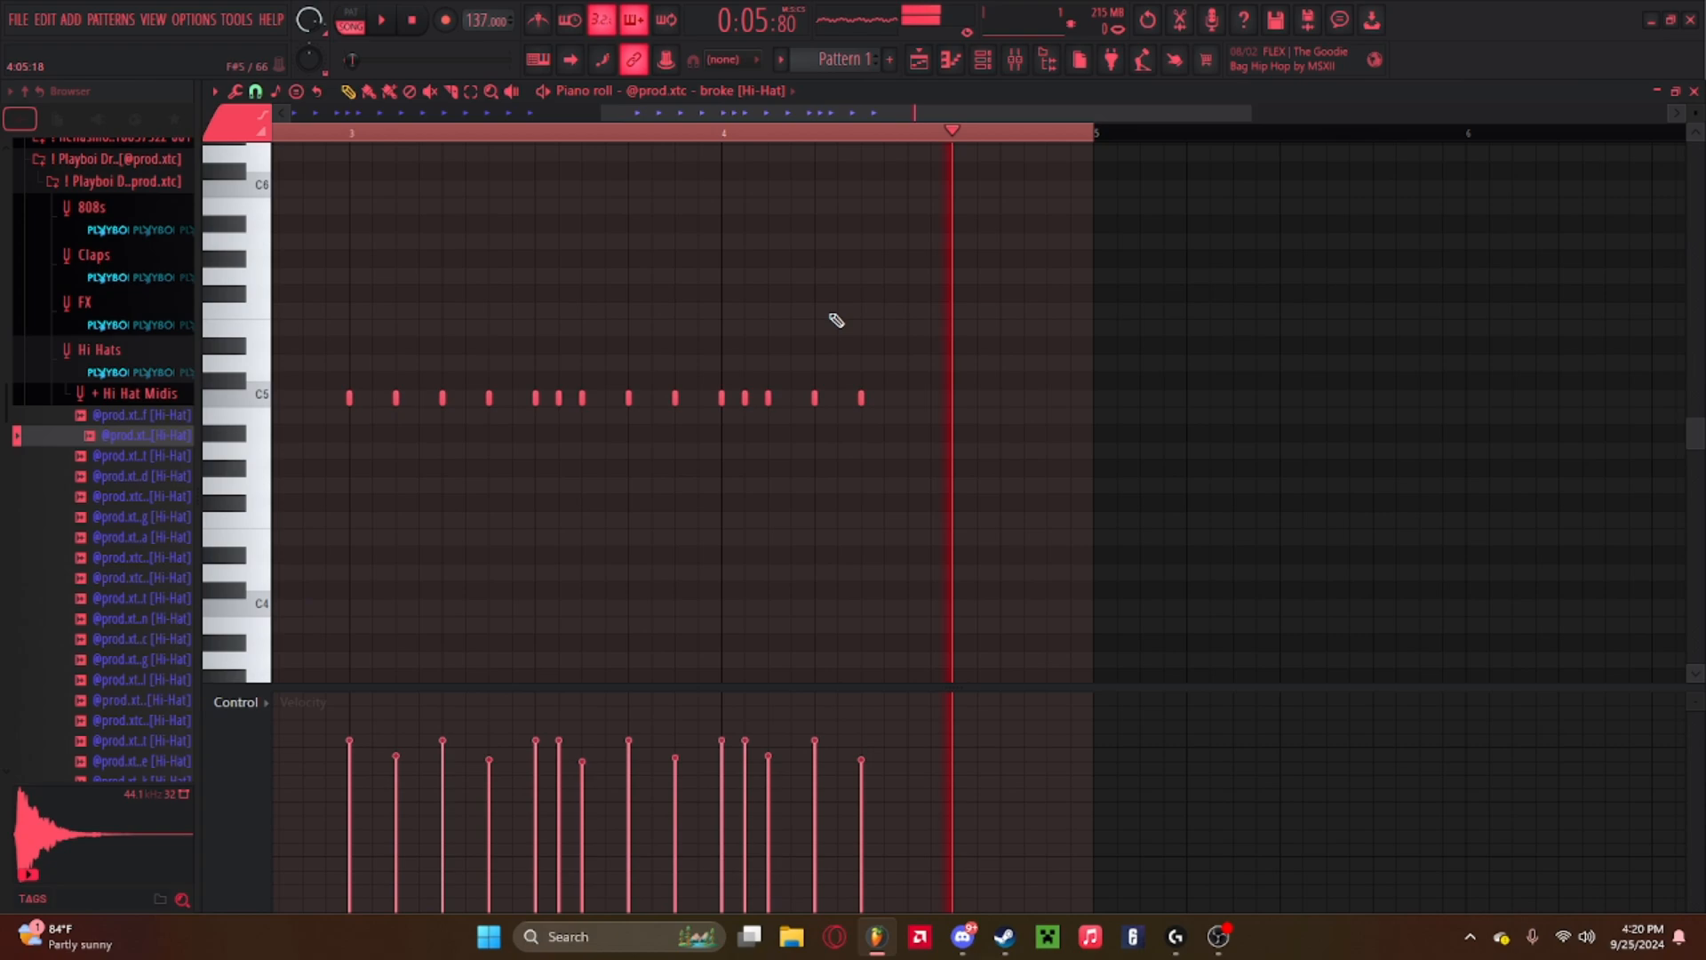
pyautogui.press('space')
pyautogui.moveTo(897, 399); pyautogui.dragTo(910, 397)
pyautogui.click(933, 397)
pyautogui.click(957, 397)
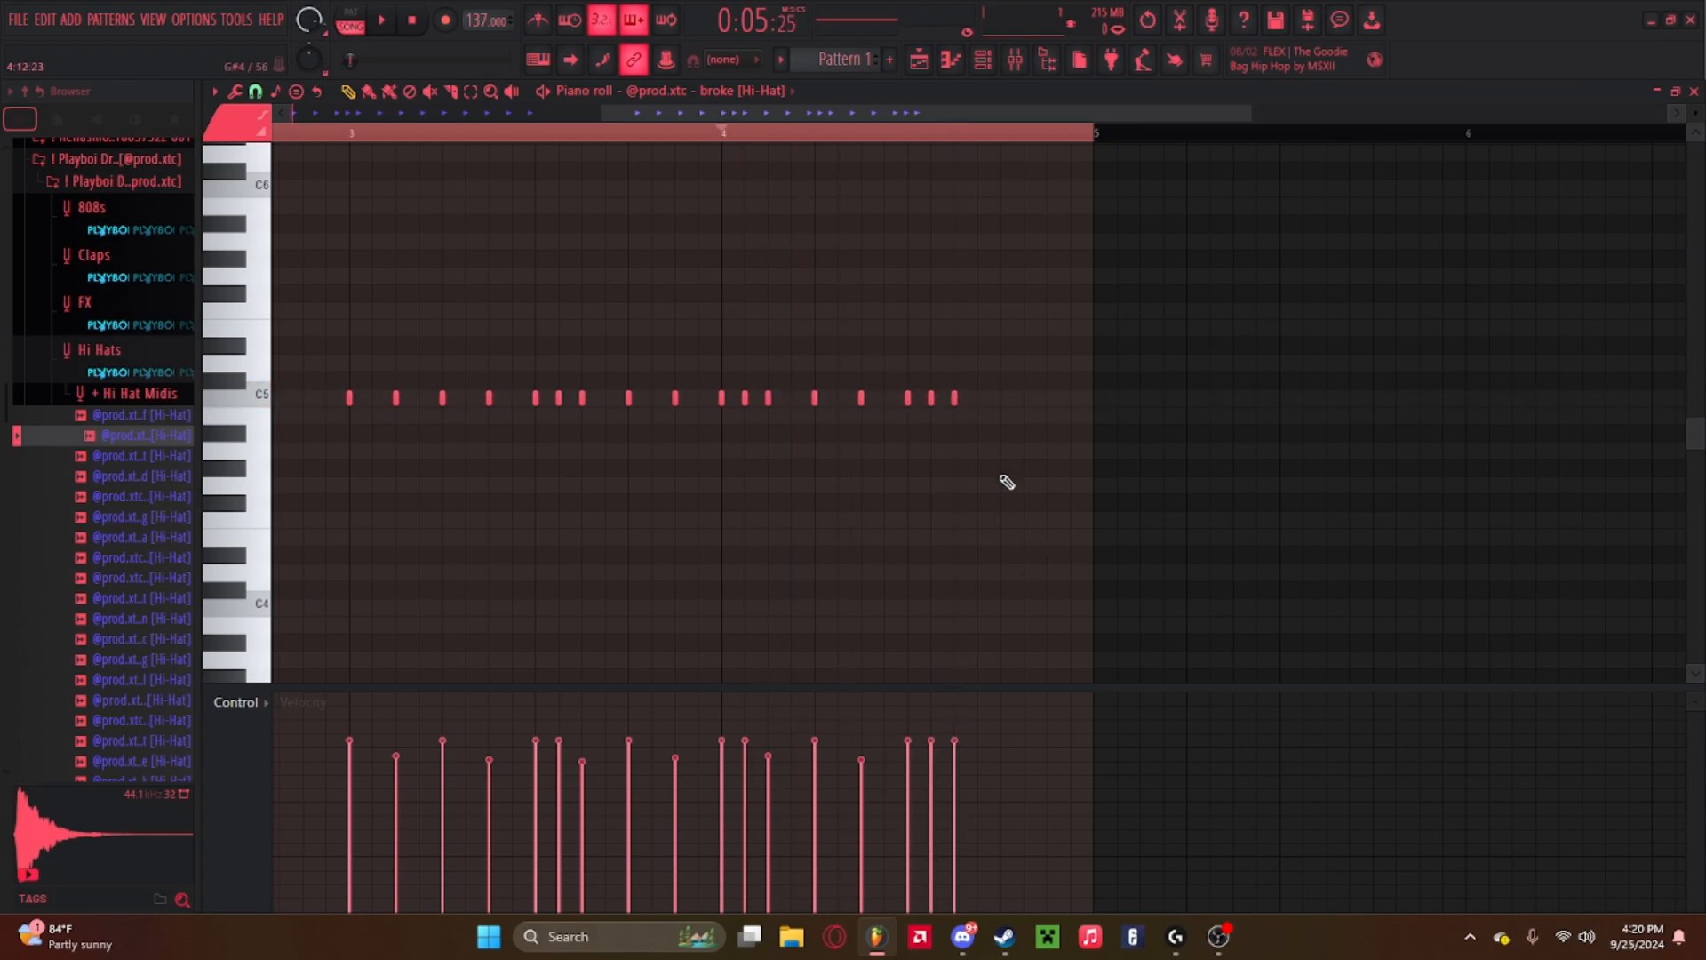
pyautogui.click(1004, 469)
pyautogui.click(1050, 590)
pyautogui.press('space')
# Select bars 1 to 4 and duplicate them into bars 5 to 8, then preview the result.
pyautogui.press('space')
pyautogui.moveTo(1078, 136); pyautogui.dragTo(274, 136)
pyautogui.hotkey('ctrl', 'b')
pyautogui.click(605, 135)
pyautogui.hscroll(-3, 605, 142)
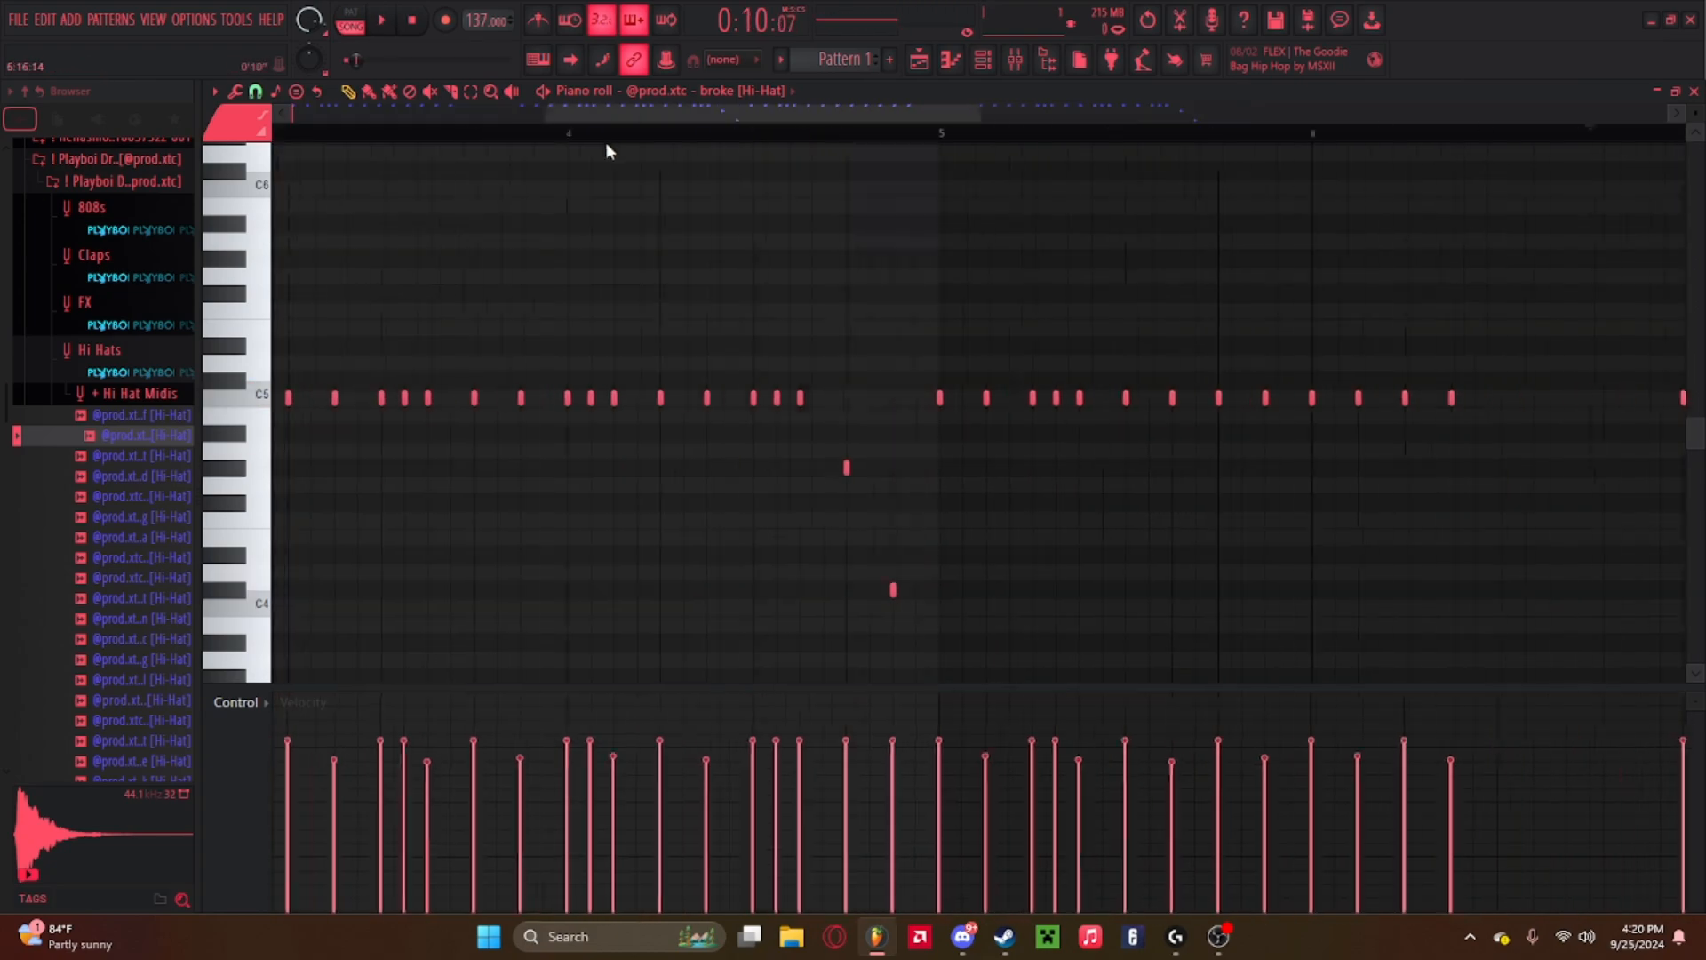
pyautogui.scroll(-3, 974, 173)
pyautogui.press('space')
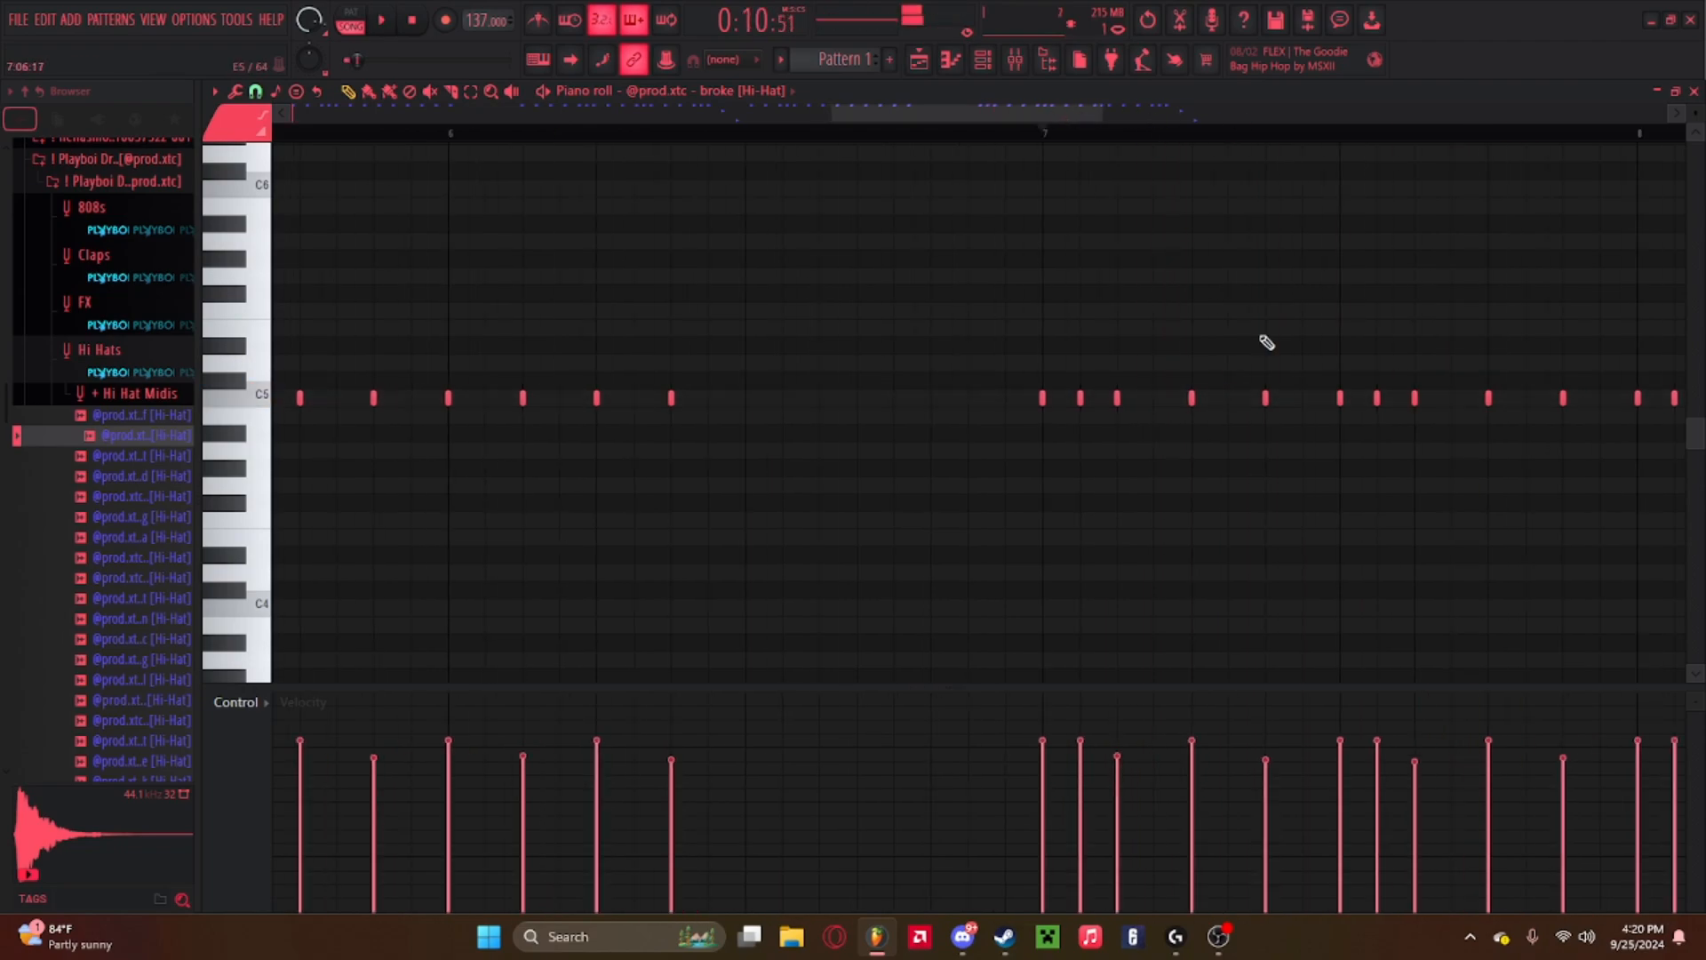
# Lengthen a hi-hat note late in bar 7 to about half a beat and chop it with the Chopper.
pyautogui.click(1307, 135)
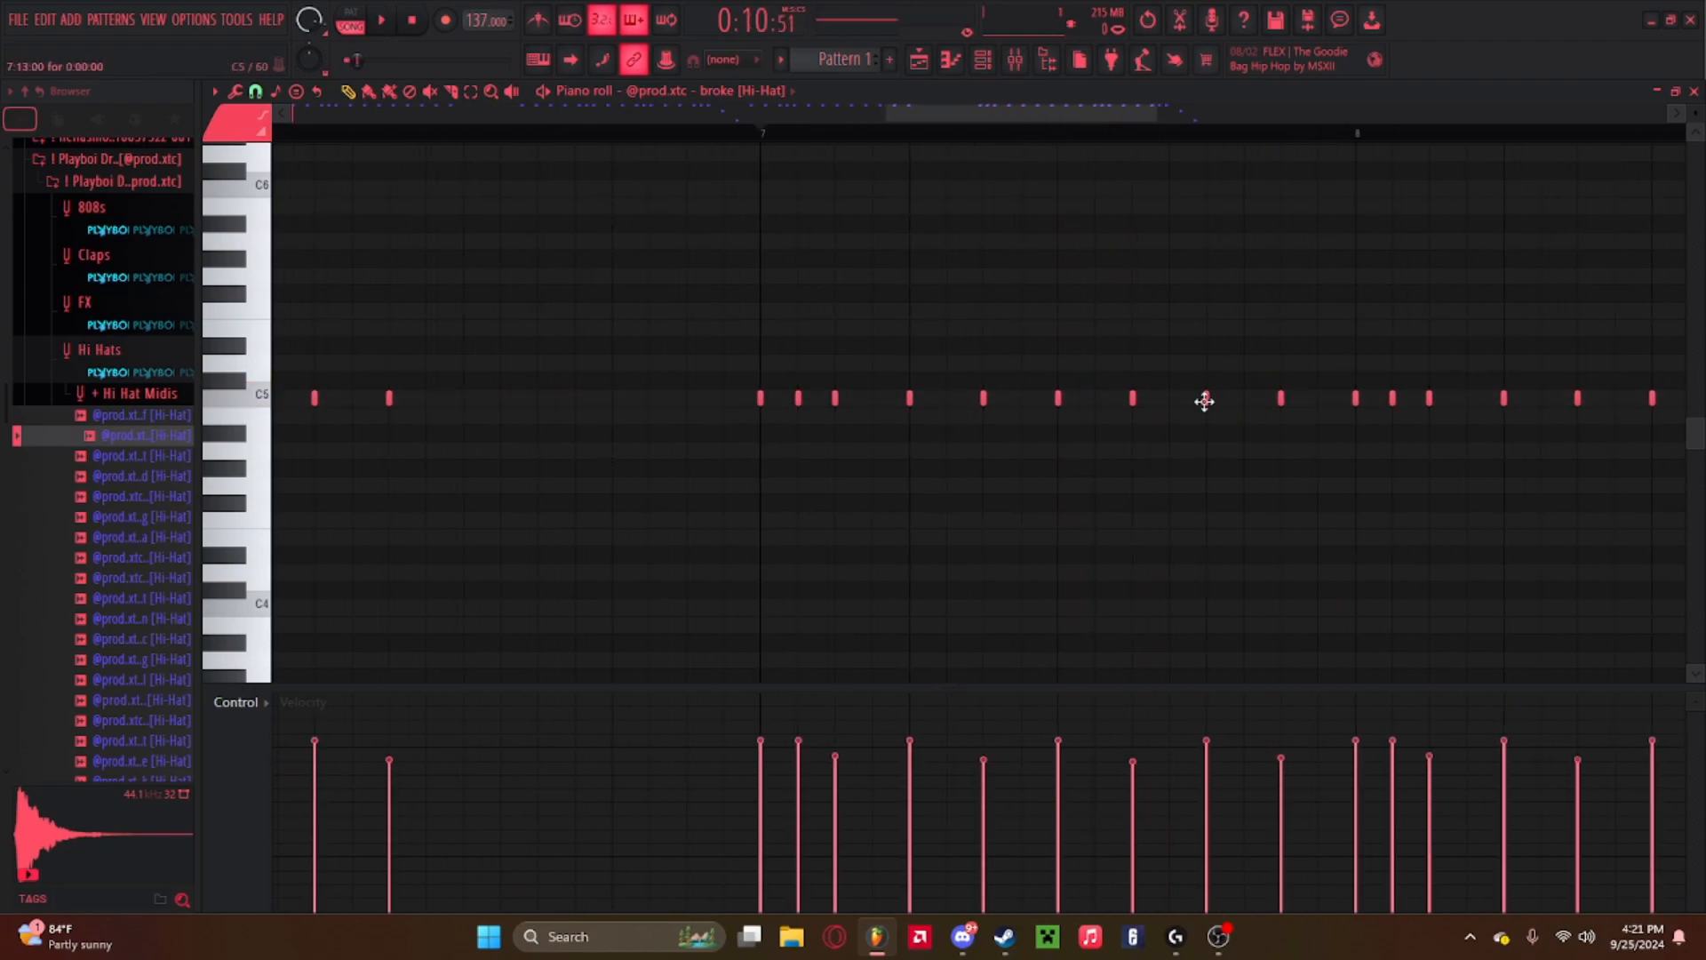
pyautogui.moveTo(1211, 399); pyautogui.dragTo(1277, 405)
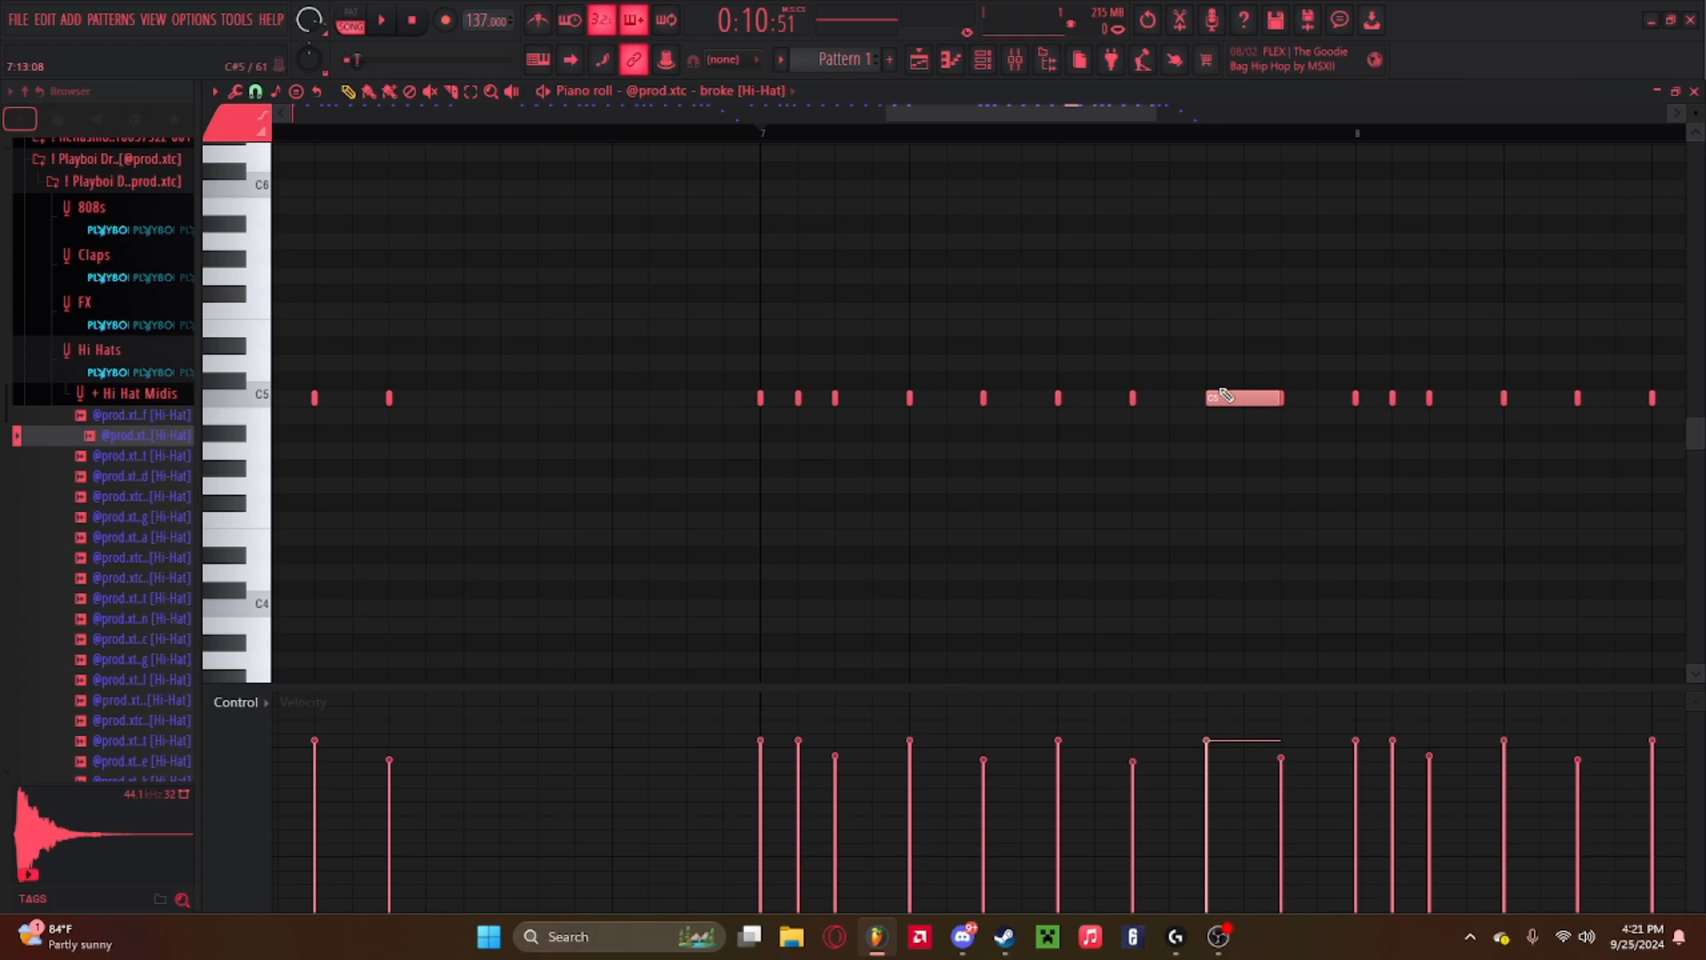
pyautogui.click(538, 60)
pyautogui.hotkey('ctrl', 'u')
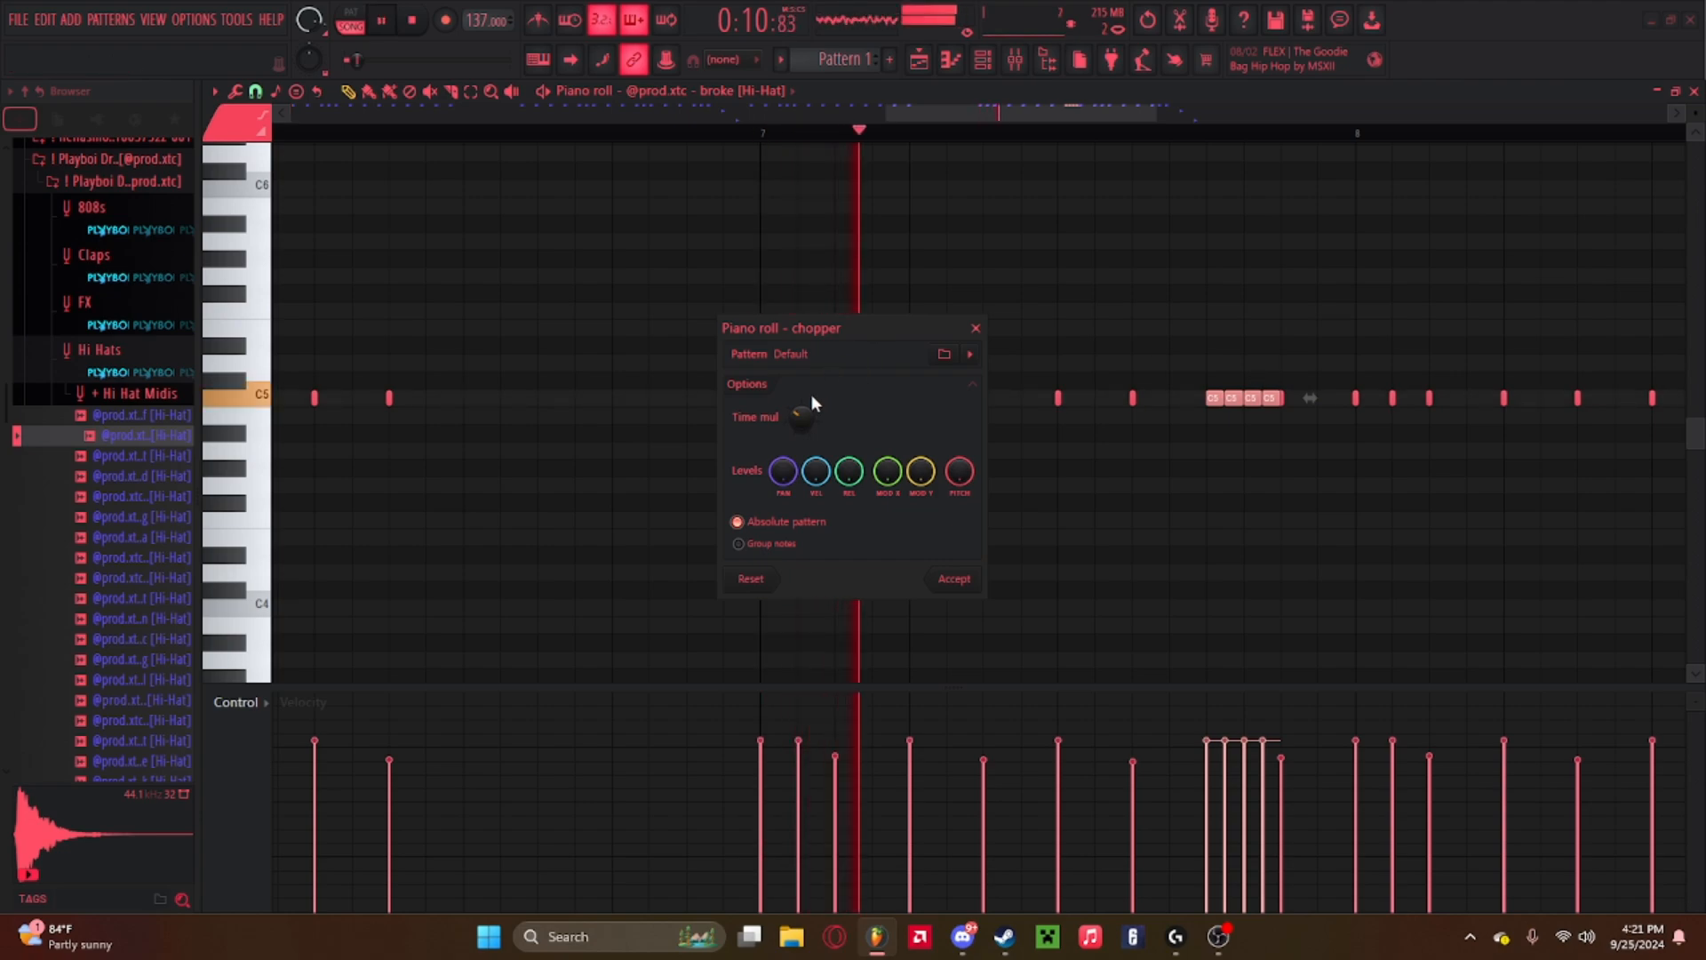
# Adjust the Chopper's Time mul knob to set the roll's density while previewing, then accept the chop.
pyautogui.moveTo(799, 415)
pyautogui.mouseDown()
pyautogui.moveTo(799, 391)
pyautogui.moveTo(799, 423)
pyautogui.mouseUp()
pyautogui.press('space')
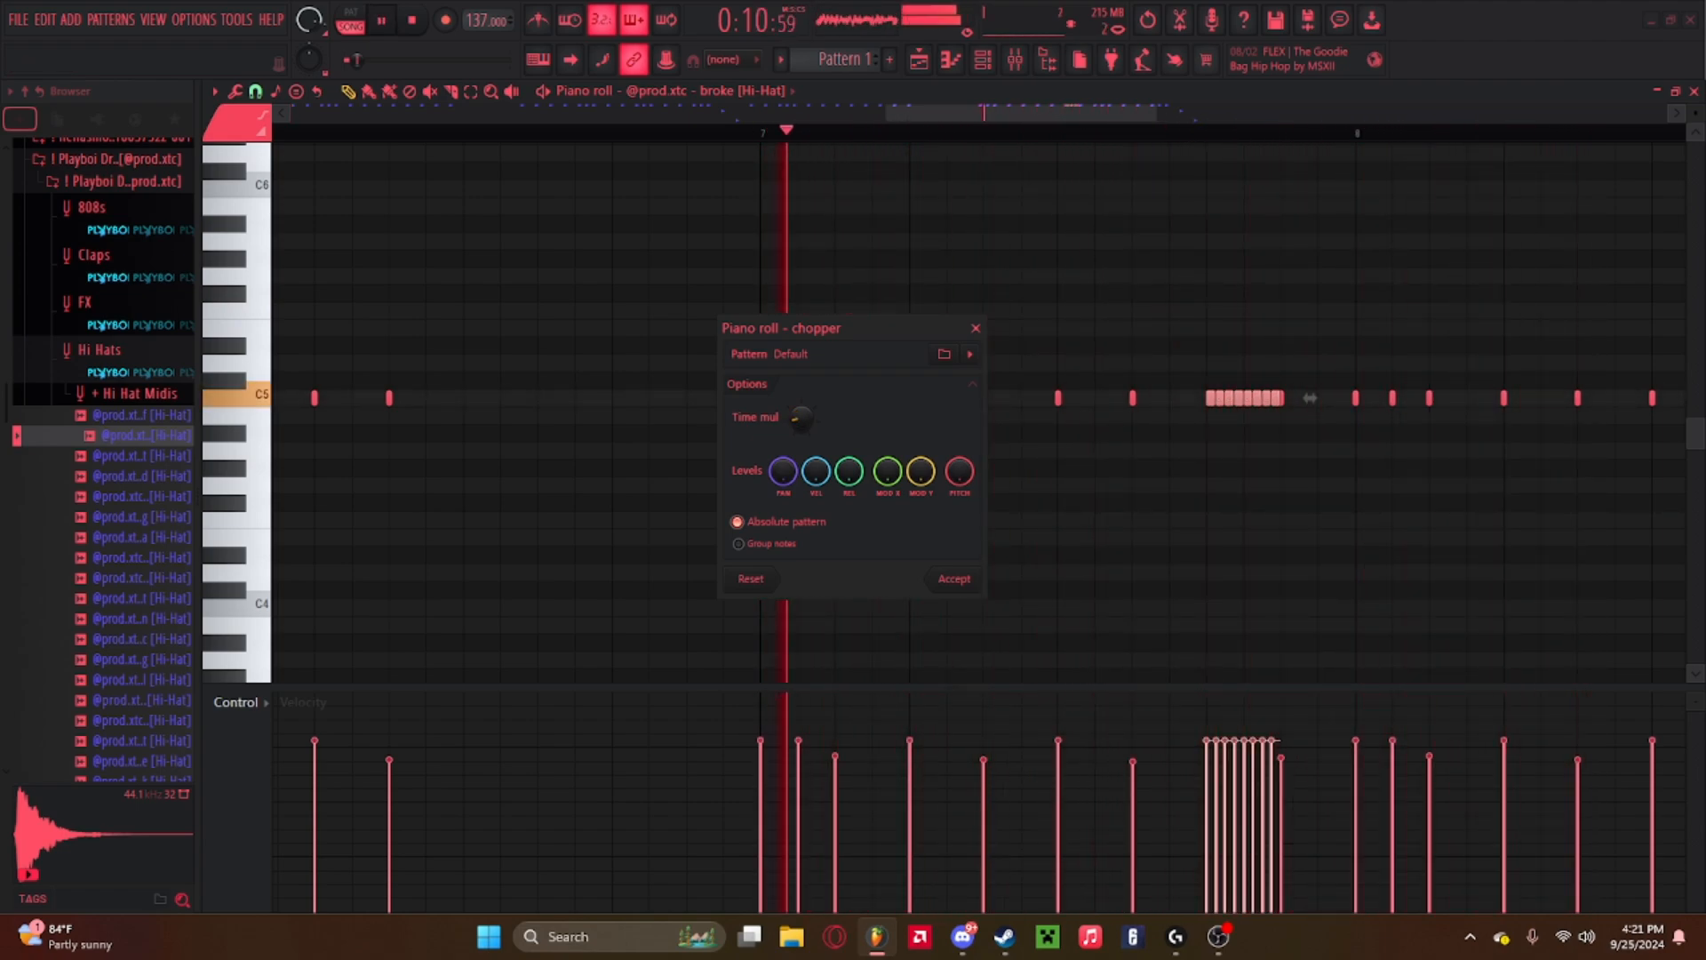
pyautogui.moveTo(799, 423); pyautogui.dragTo(799, 423)
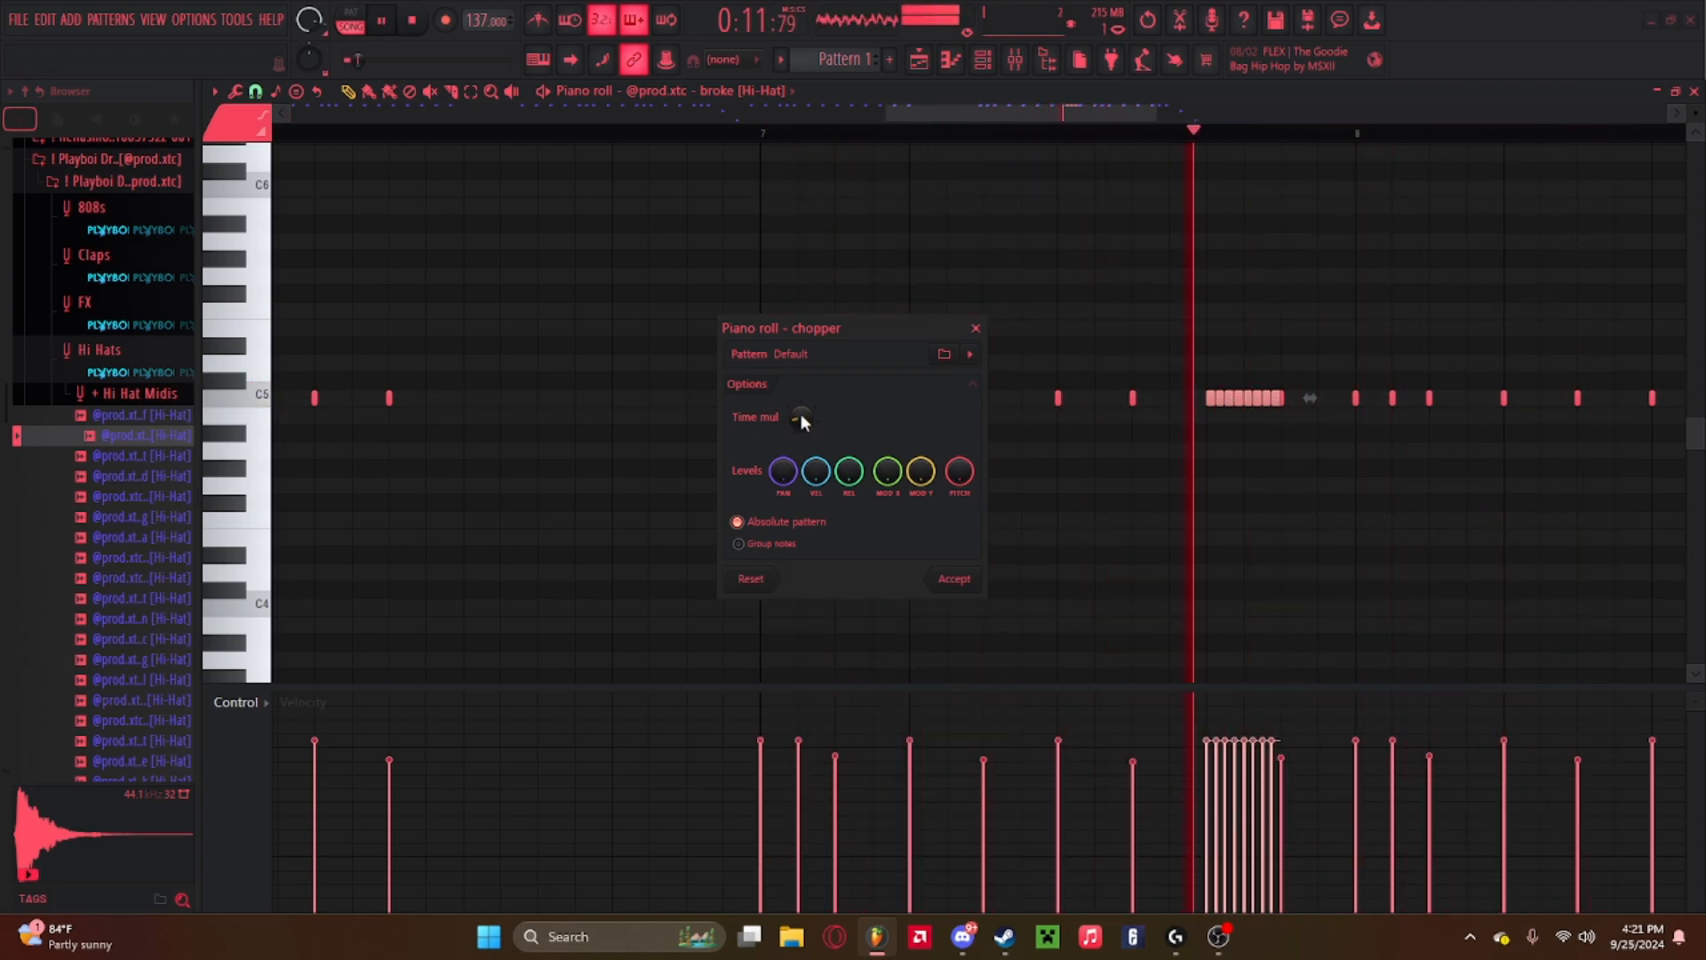
pyautogui.press('space')
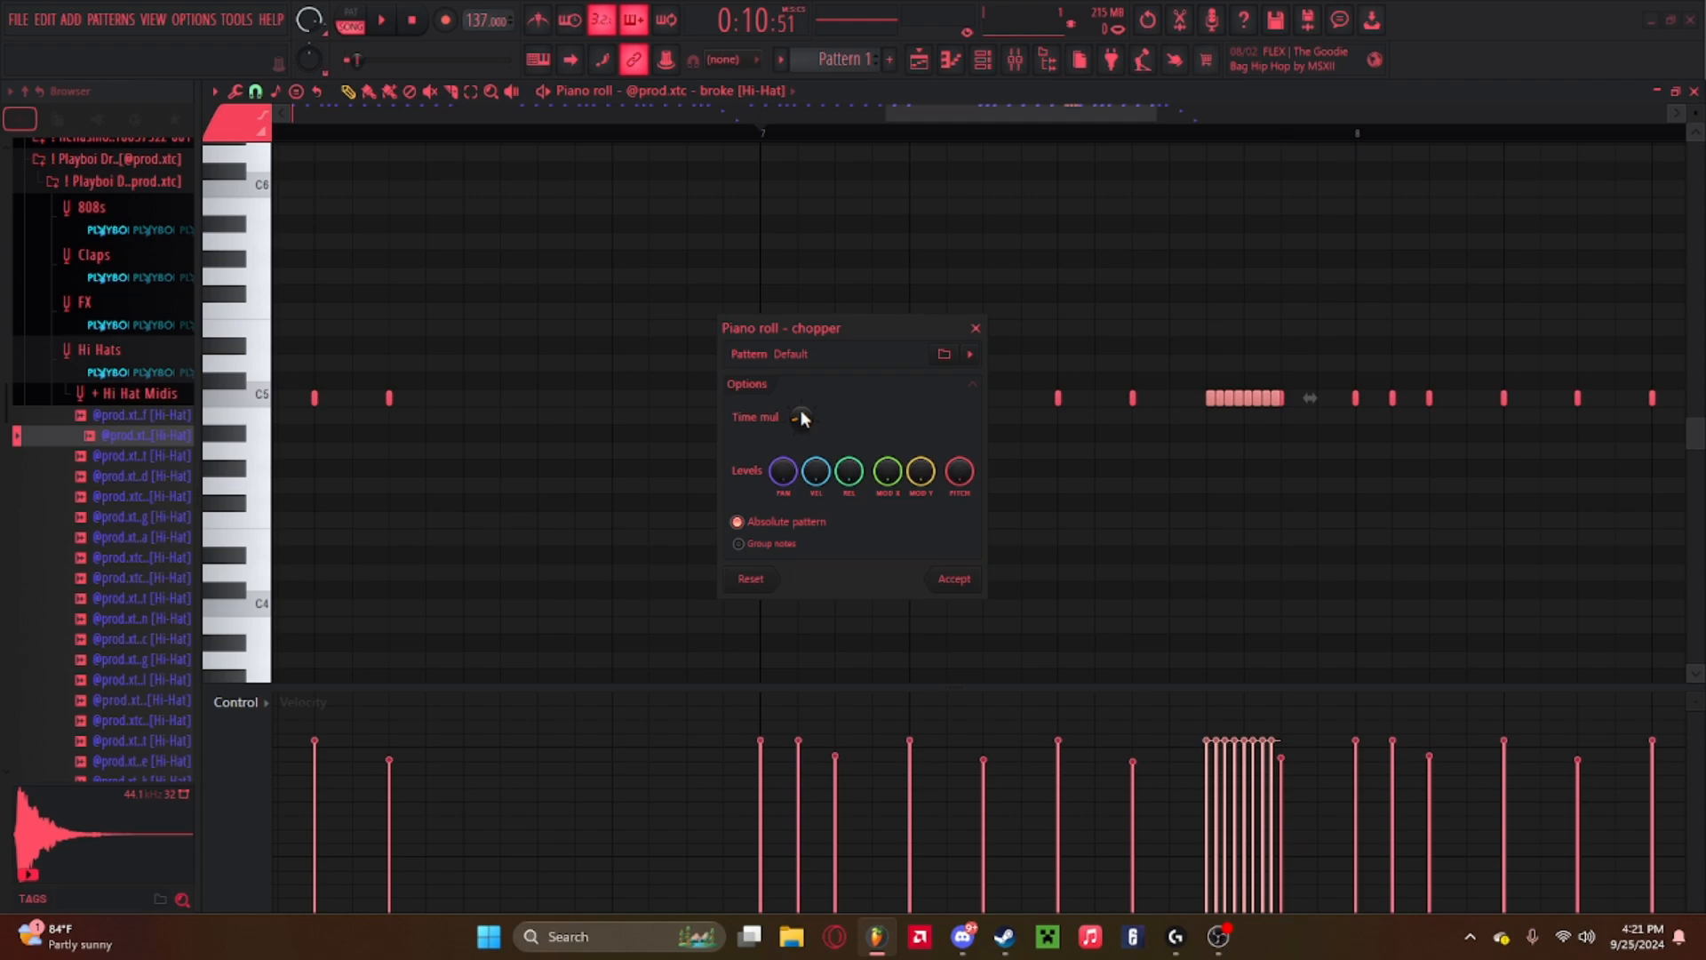
pyautogui.press('space')
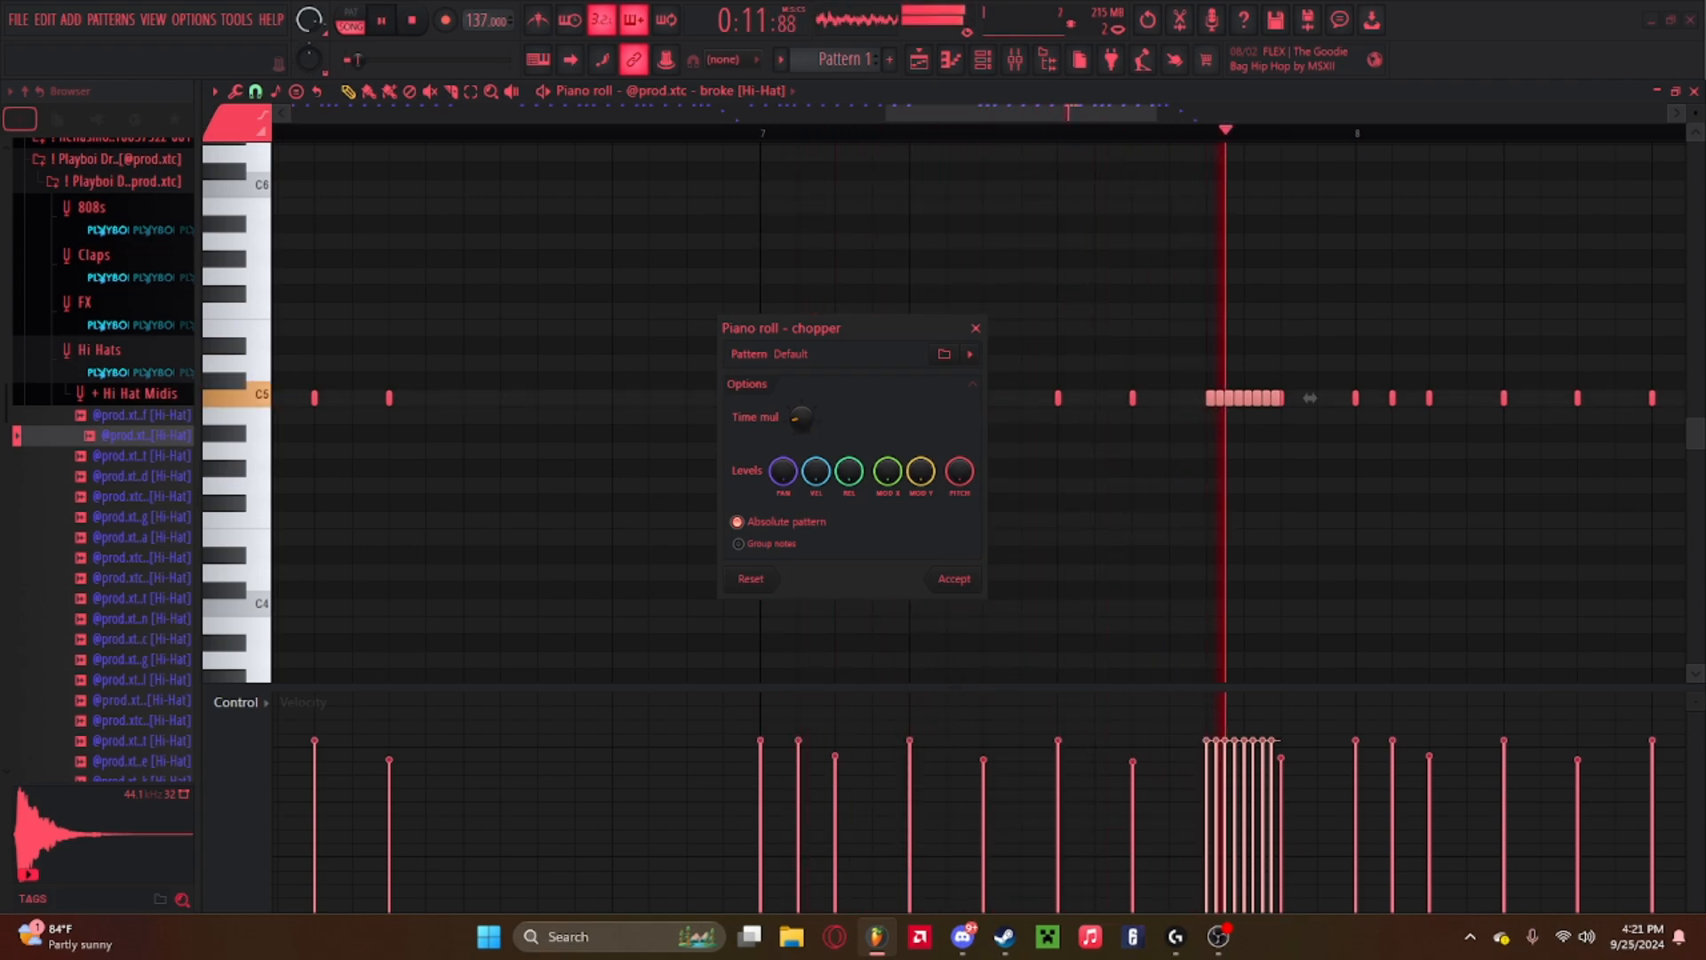
pyautogui.press('space')
pyautogui.moveTo(801, 418); pyautogui.dragTo(800, 396)
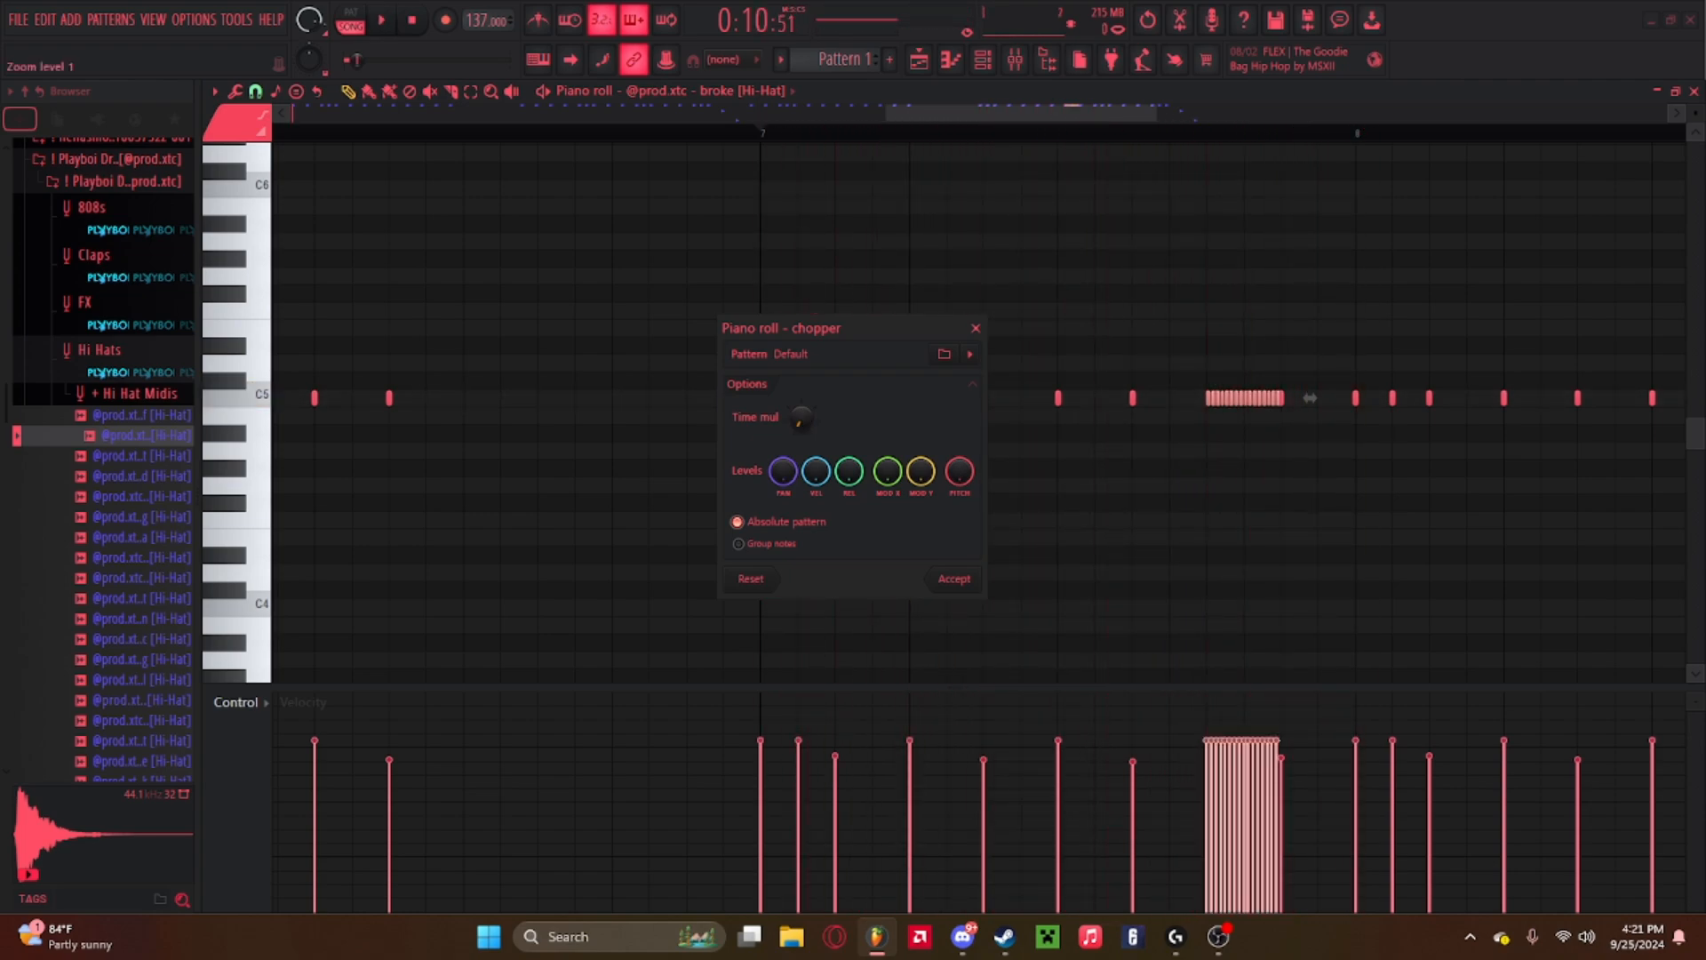
pyautogui.press('space')
pyautogui.press('space')
pyautogui.moveTo(801, 418)
pyautogui.mouseDown()
pyautogui.moveTo(800, 435)
pyautogui.moveTo(801, 400)
pyautogui.mouseUp()
pyautogui.press('space')
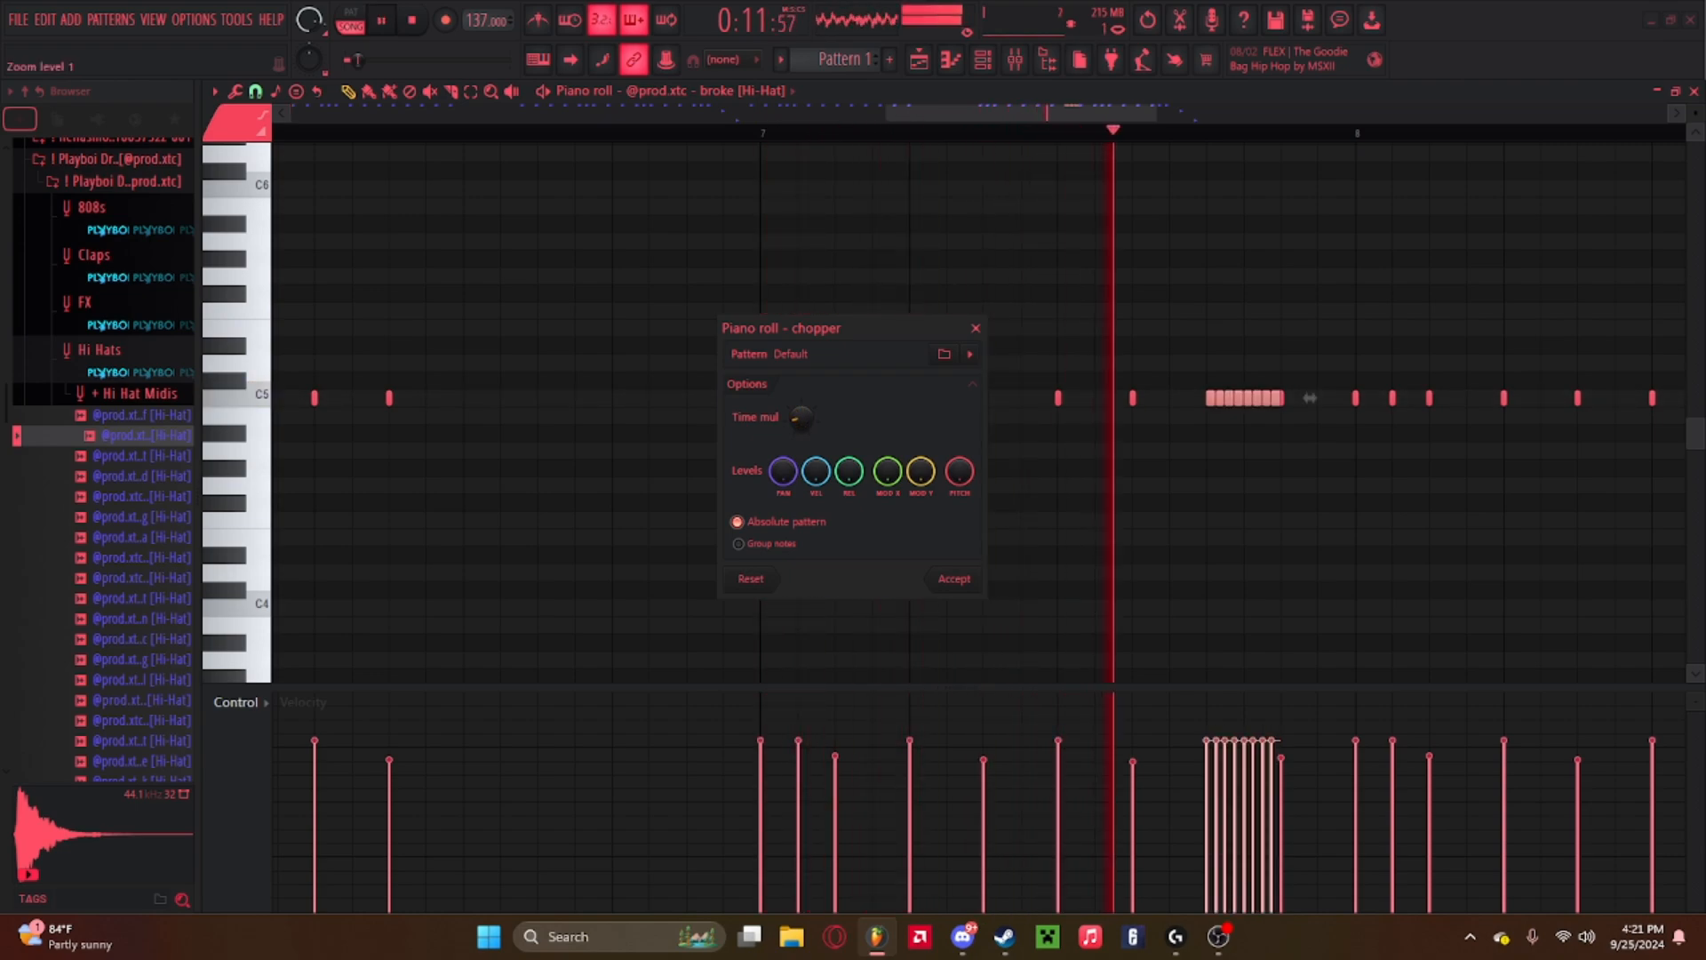
pyautogui.moveTo(801, 417); pyautogui.dragTo(801, 425)
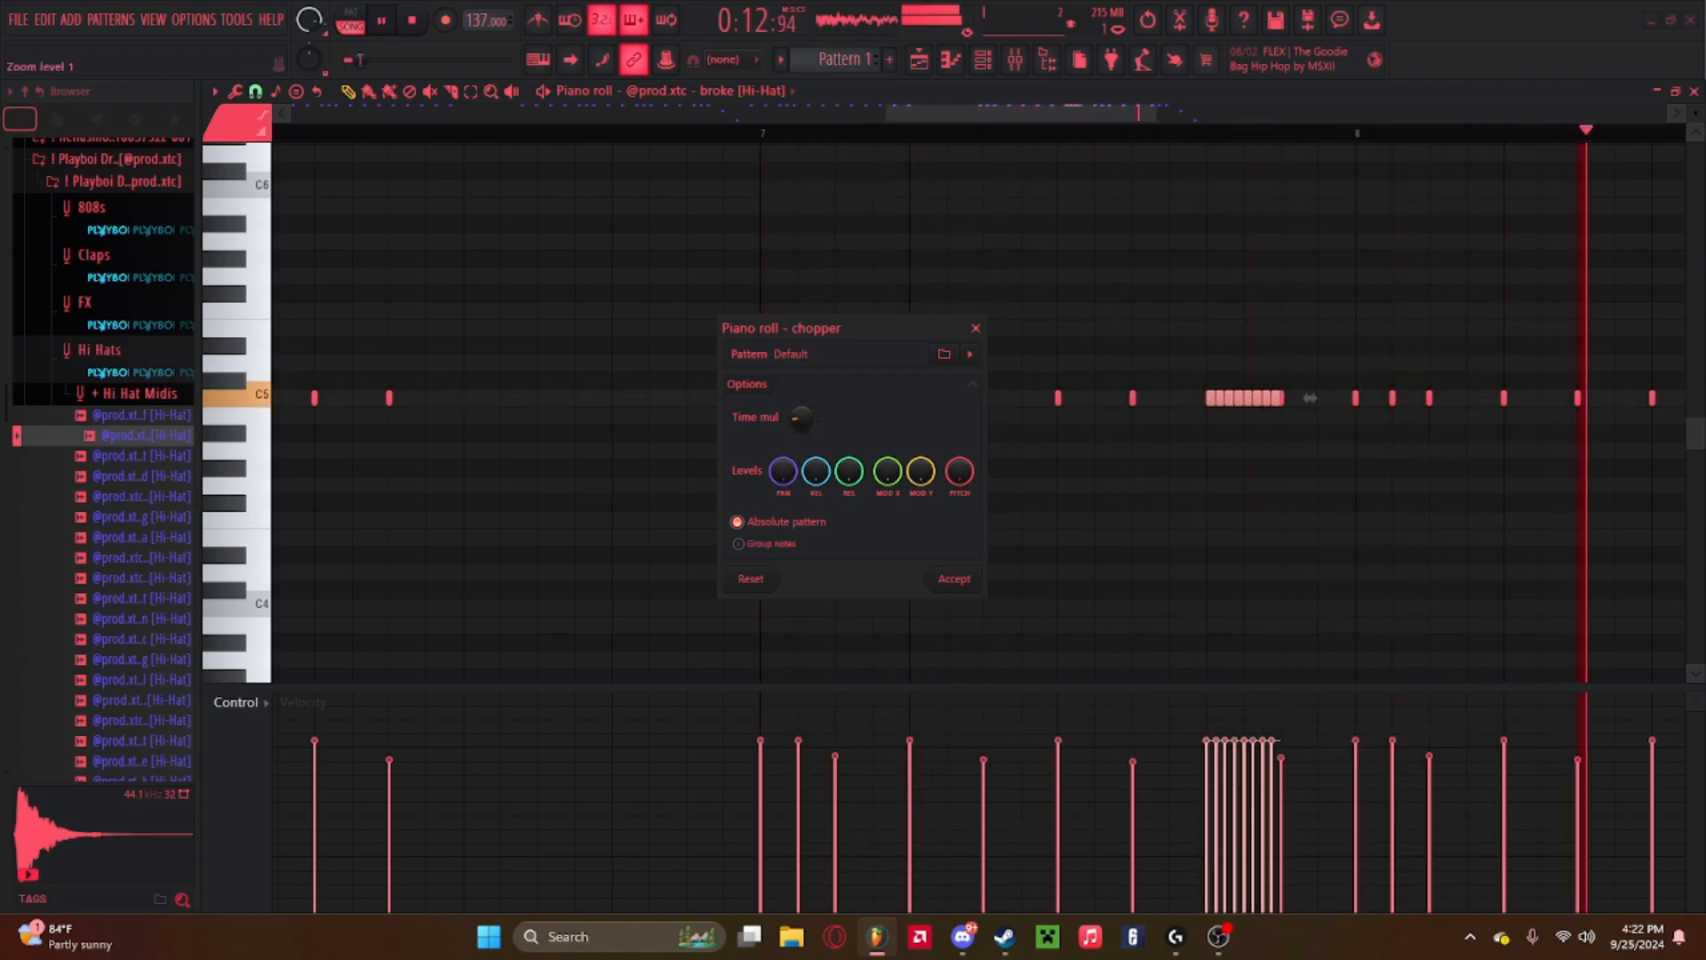
pyautogui.press('space')
pyautogui.click(953, 578)
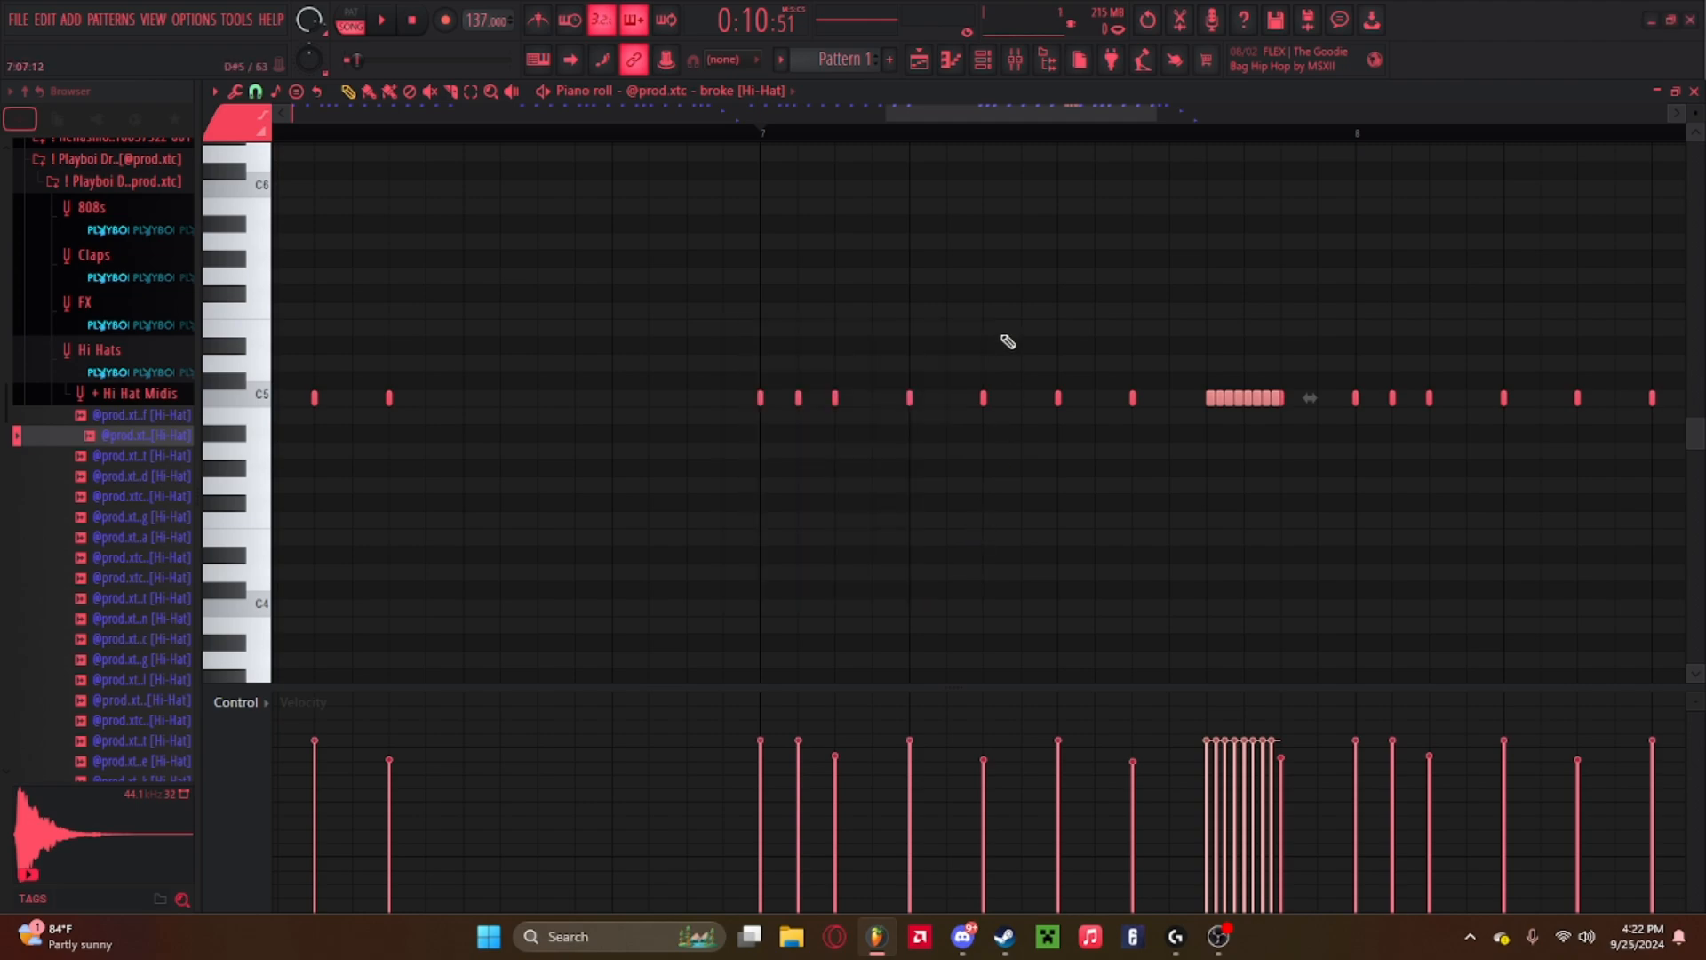
# Delete the last three chopped notes and copy the remaining roll a few semitones lower just after it.
pyautogui.rightClick(1282, 397)
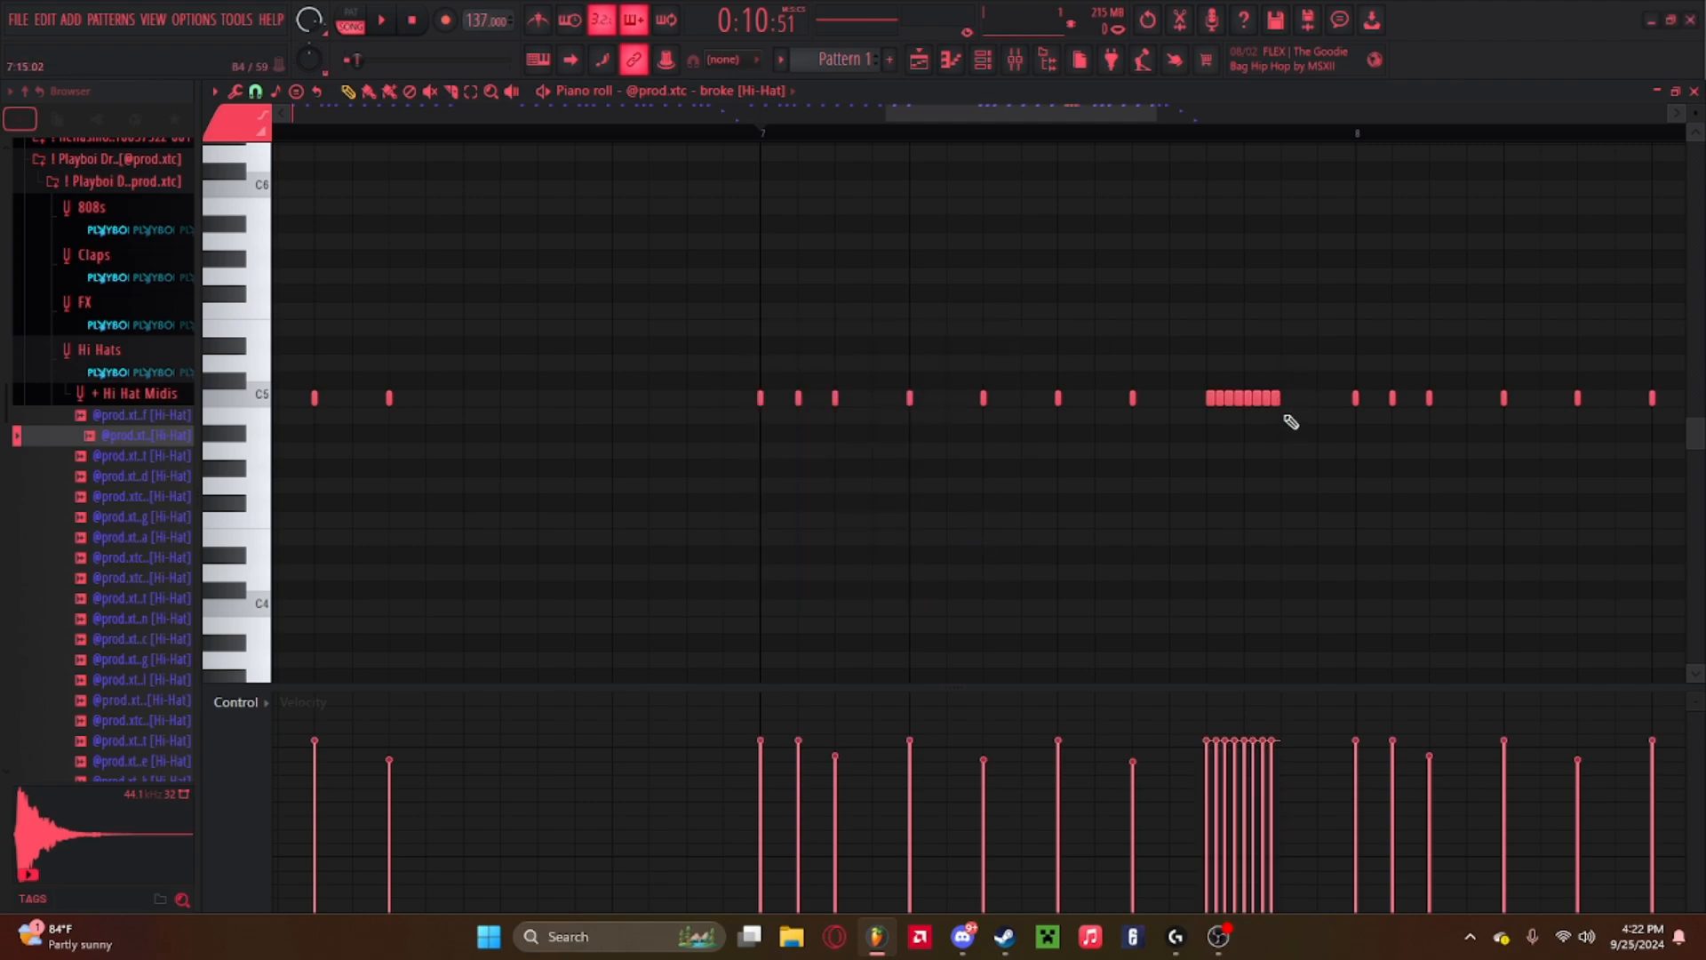
pyautogui.rightClick(1273, 399)
pyautogui.rightClick(1264, 399)
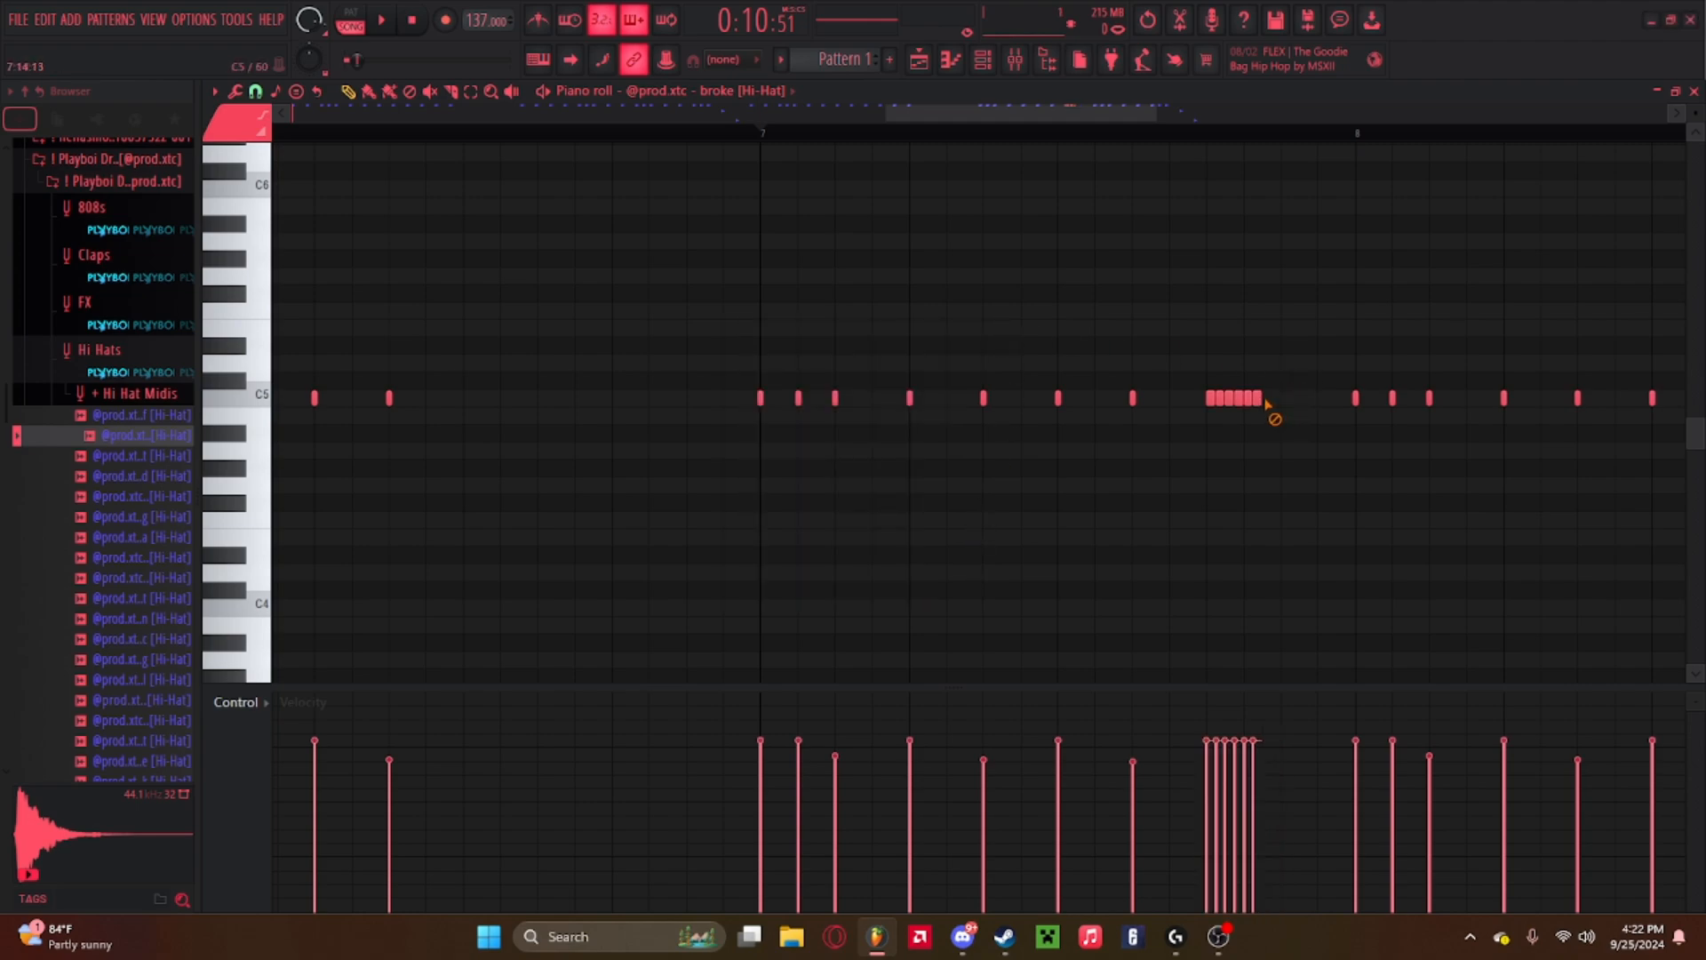
pyautogui.moveTo(1271, 406)
pyautogui.mouseDown()
pyautogui.moveTo(1188, 423)
pyautogui.moveTo(1292, 471)
pyautogui.mouseUp()
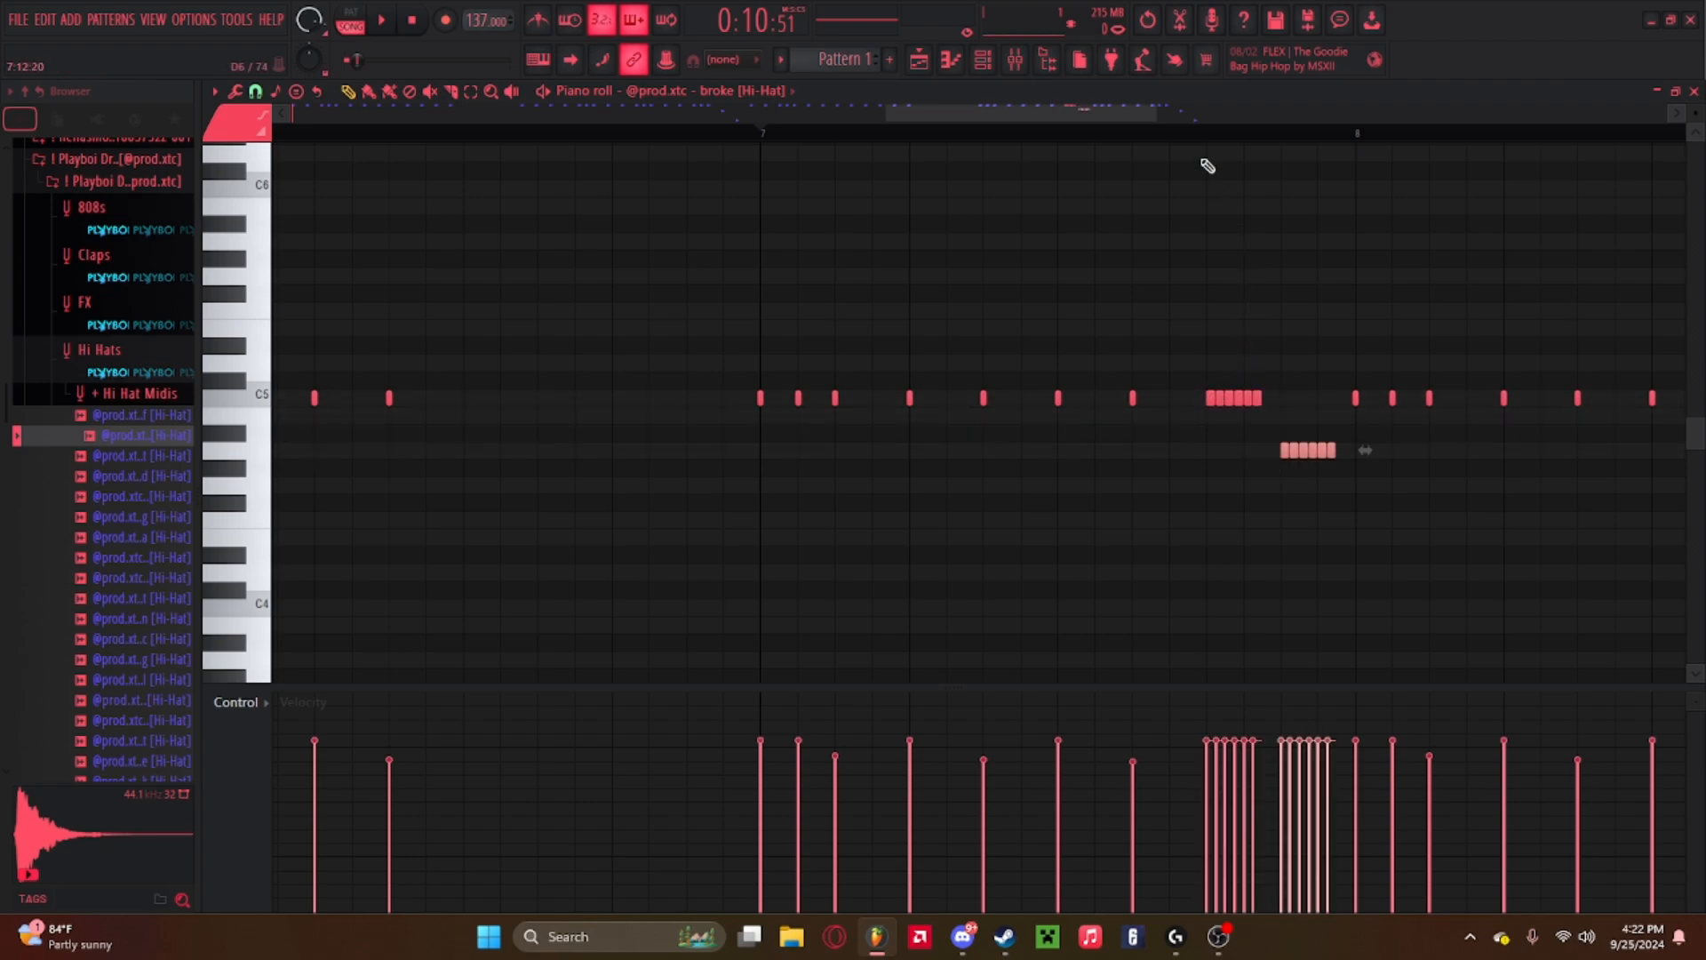
# Review the edited hi-hat pattern across all eight bars.
pyautogui.scroll(-3, 1212, 142)
pyautogui.moveTo(1249, 424)
pyautogui.mouseDown()
pyautogui.moveTo(1189, 360)
pyautogui.moveTo(1253, 428)
pyautogui.mouseUp()
pyautogui.moveTo(811, 495); pyautogui.dragTo(985, 529)
pyautogui.moveTo(752, 615); pyautogui.dragTo(1197, 511)
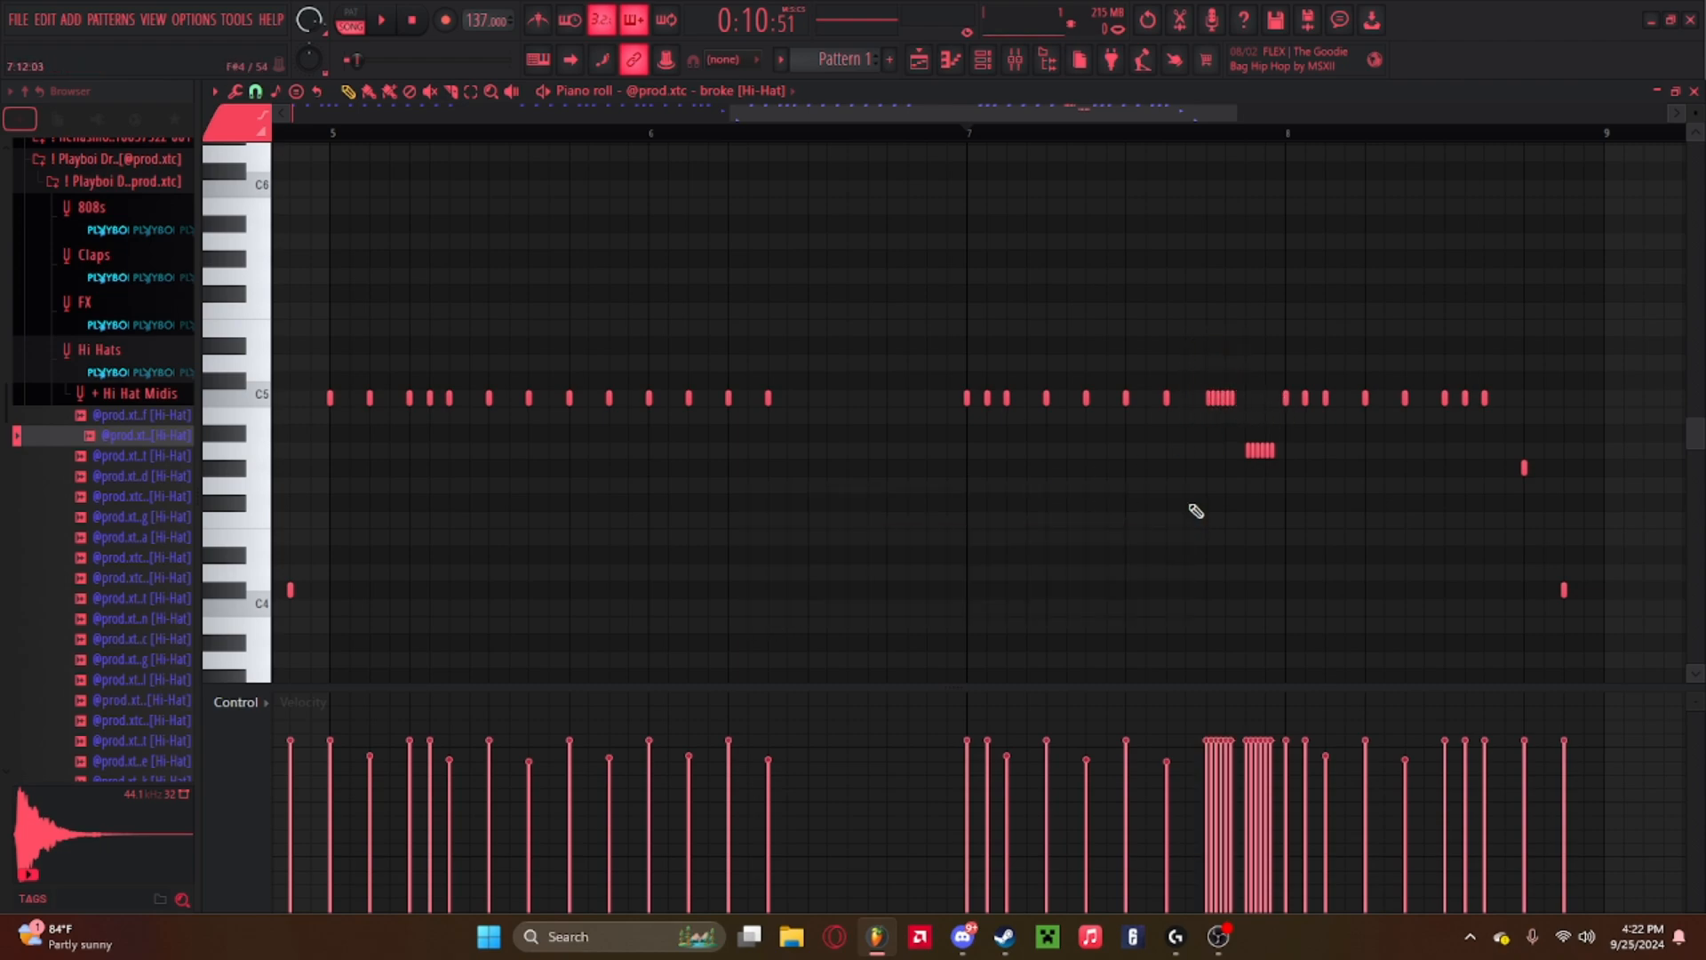
pyautogui.moveTo(925, 438); pyautogui.dragTo(953, 410)
pyautogui.moveTo(875, 114); pyautogui.dragTo(355, 117)
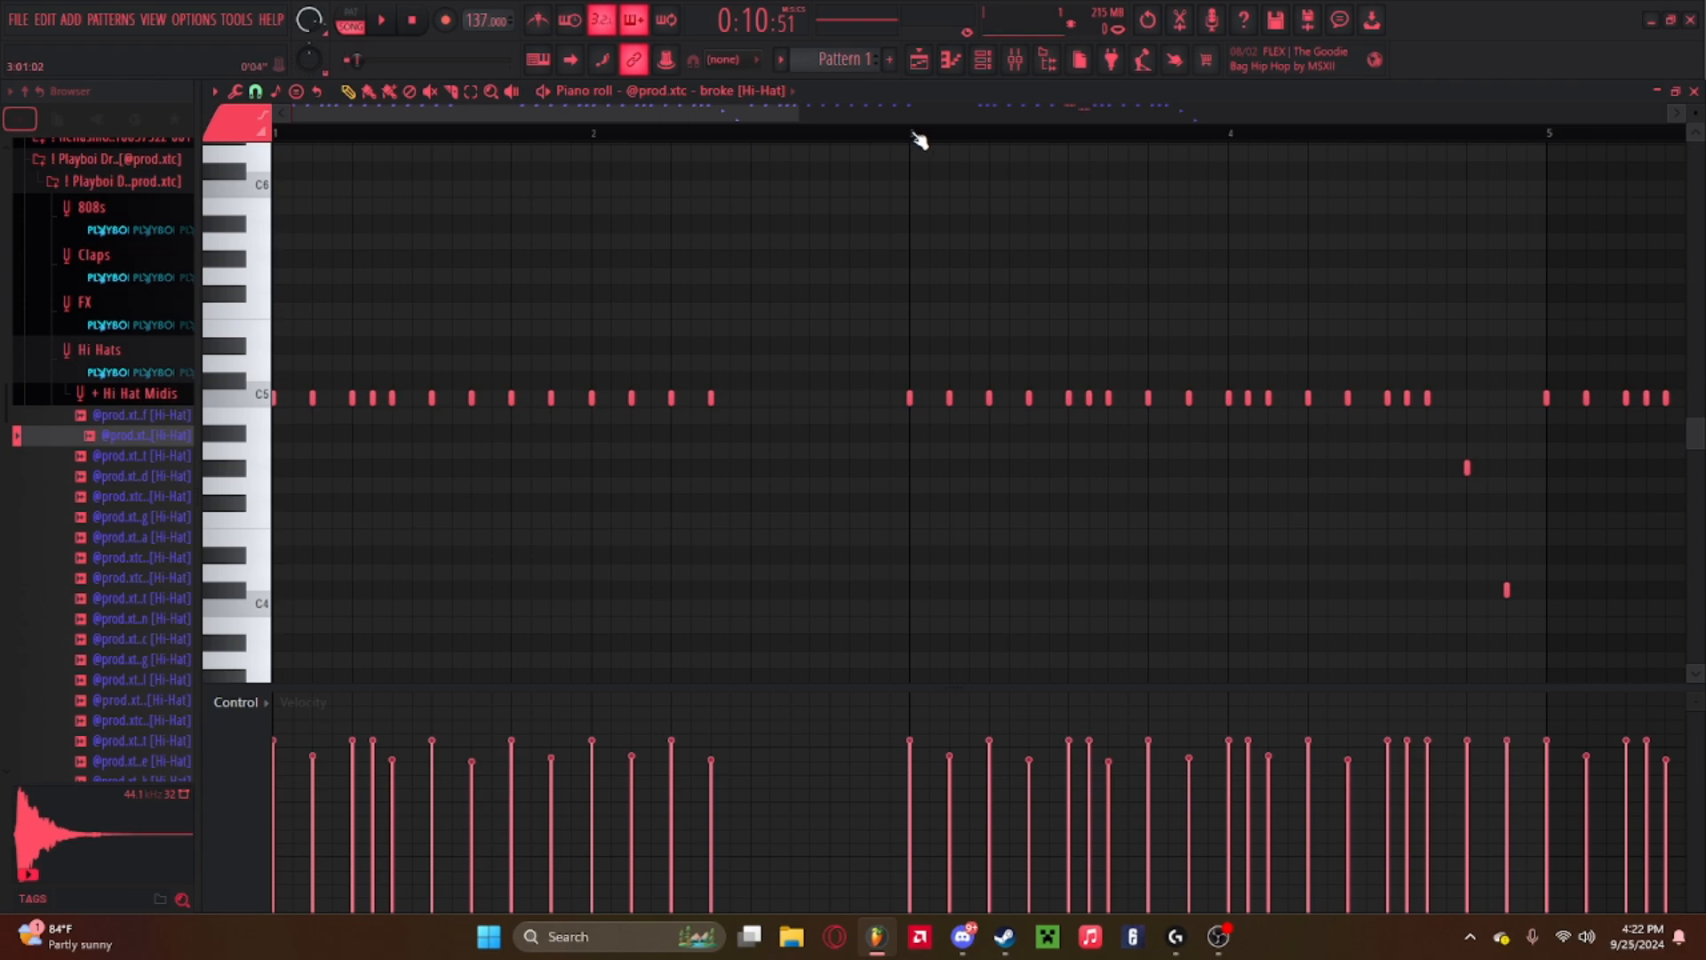
pyautogui.scroll(-3, 919, 139)
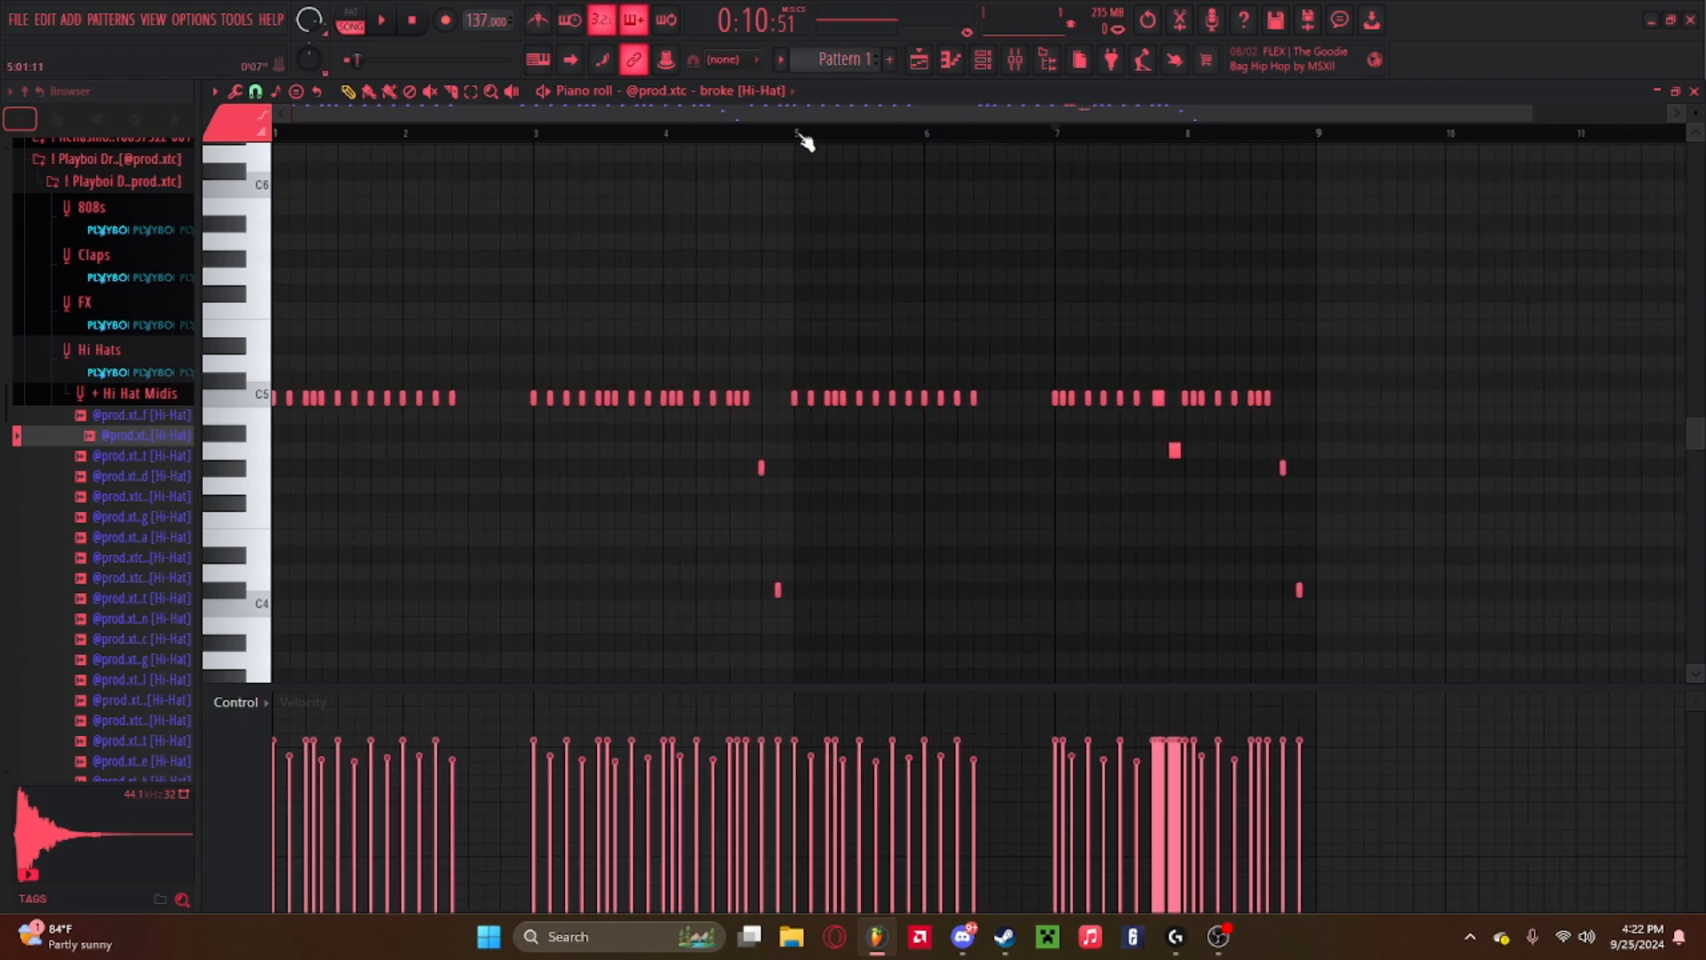
pyautogui.moveTo(797, 138); pyautogui.dragTo(1318, 137)
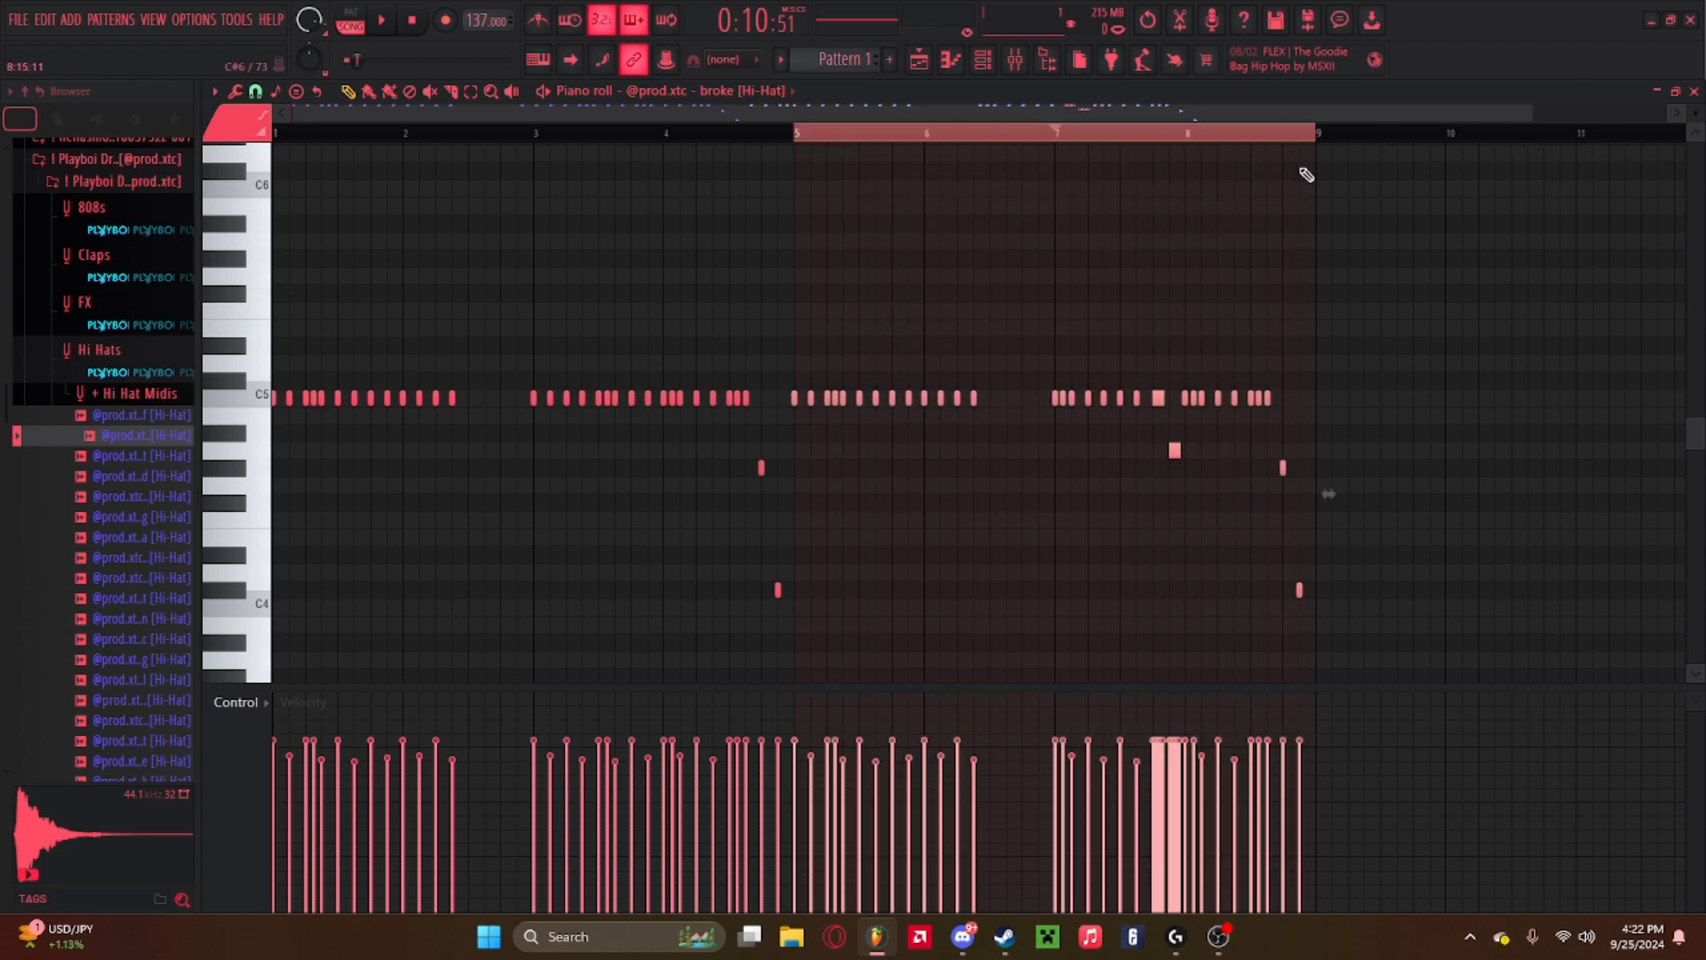
pyautogui.click(876, 142)
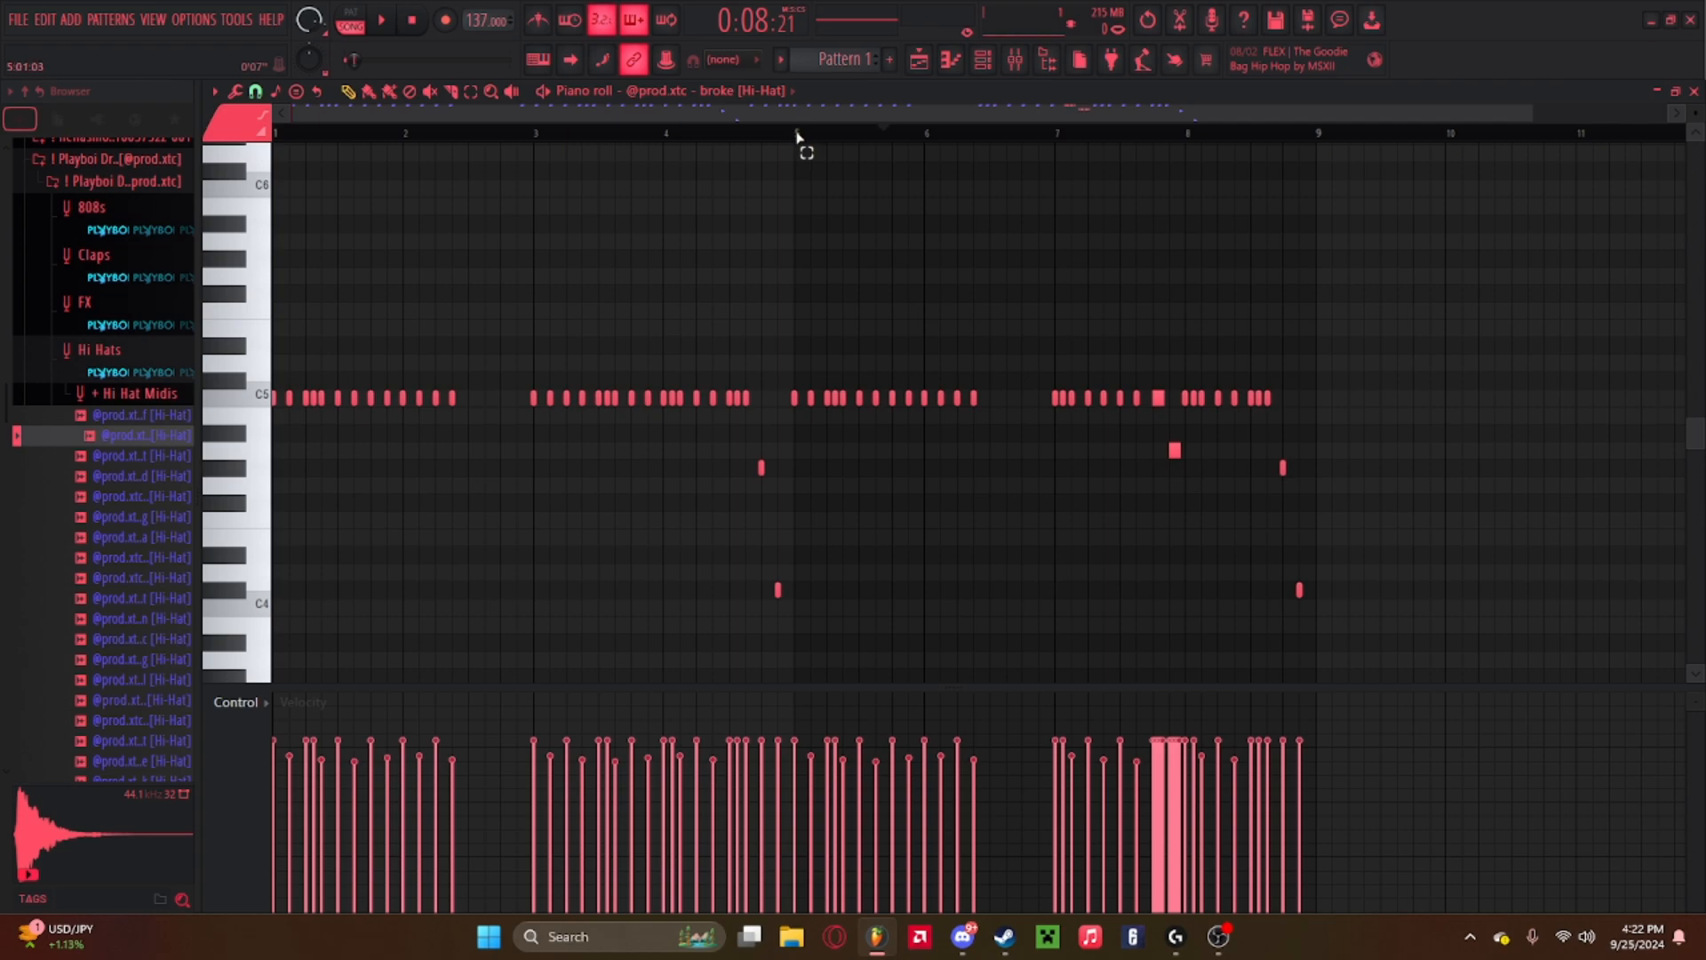
pyautogui.moveTo(797, 136); pyautogui.dragTo(1317, 139)
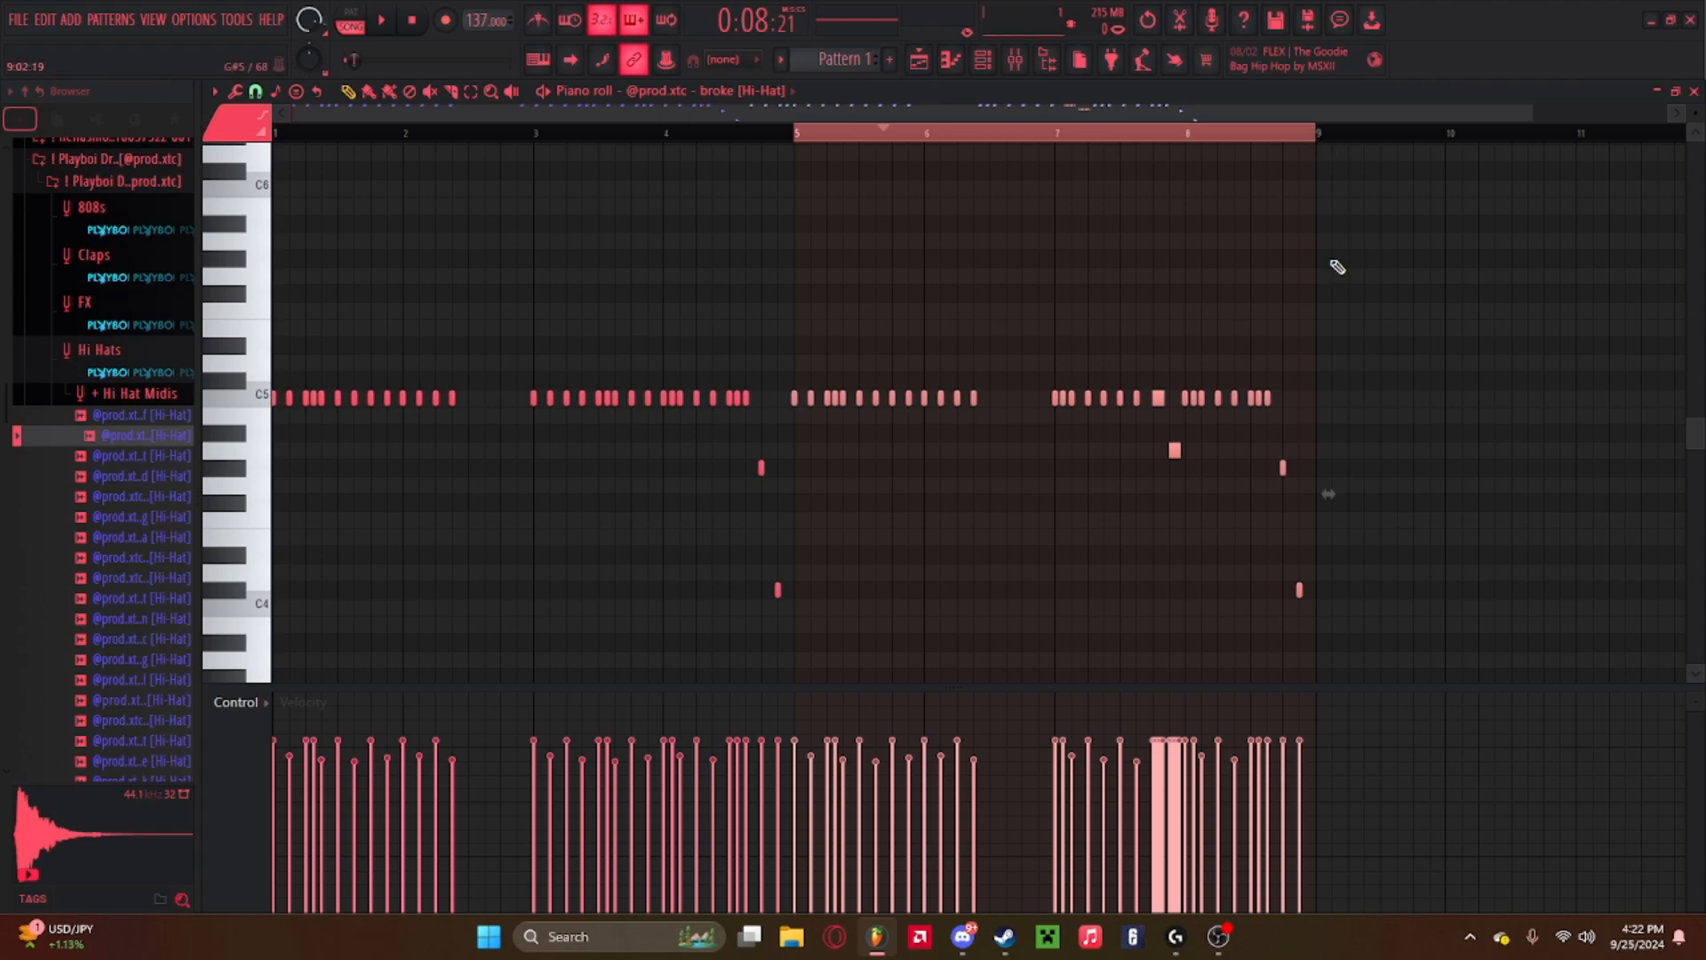
pyautogui.hotkey('ctrl', 'b')
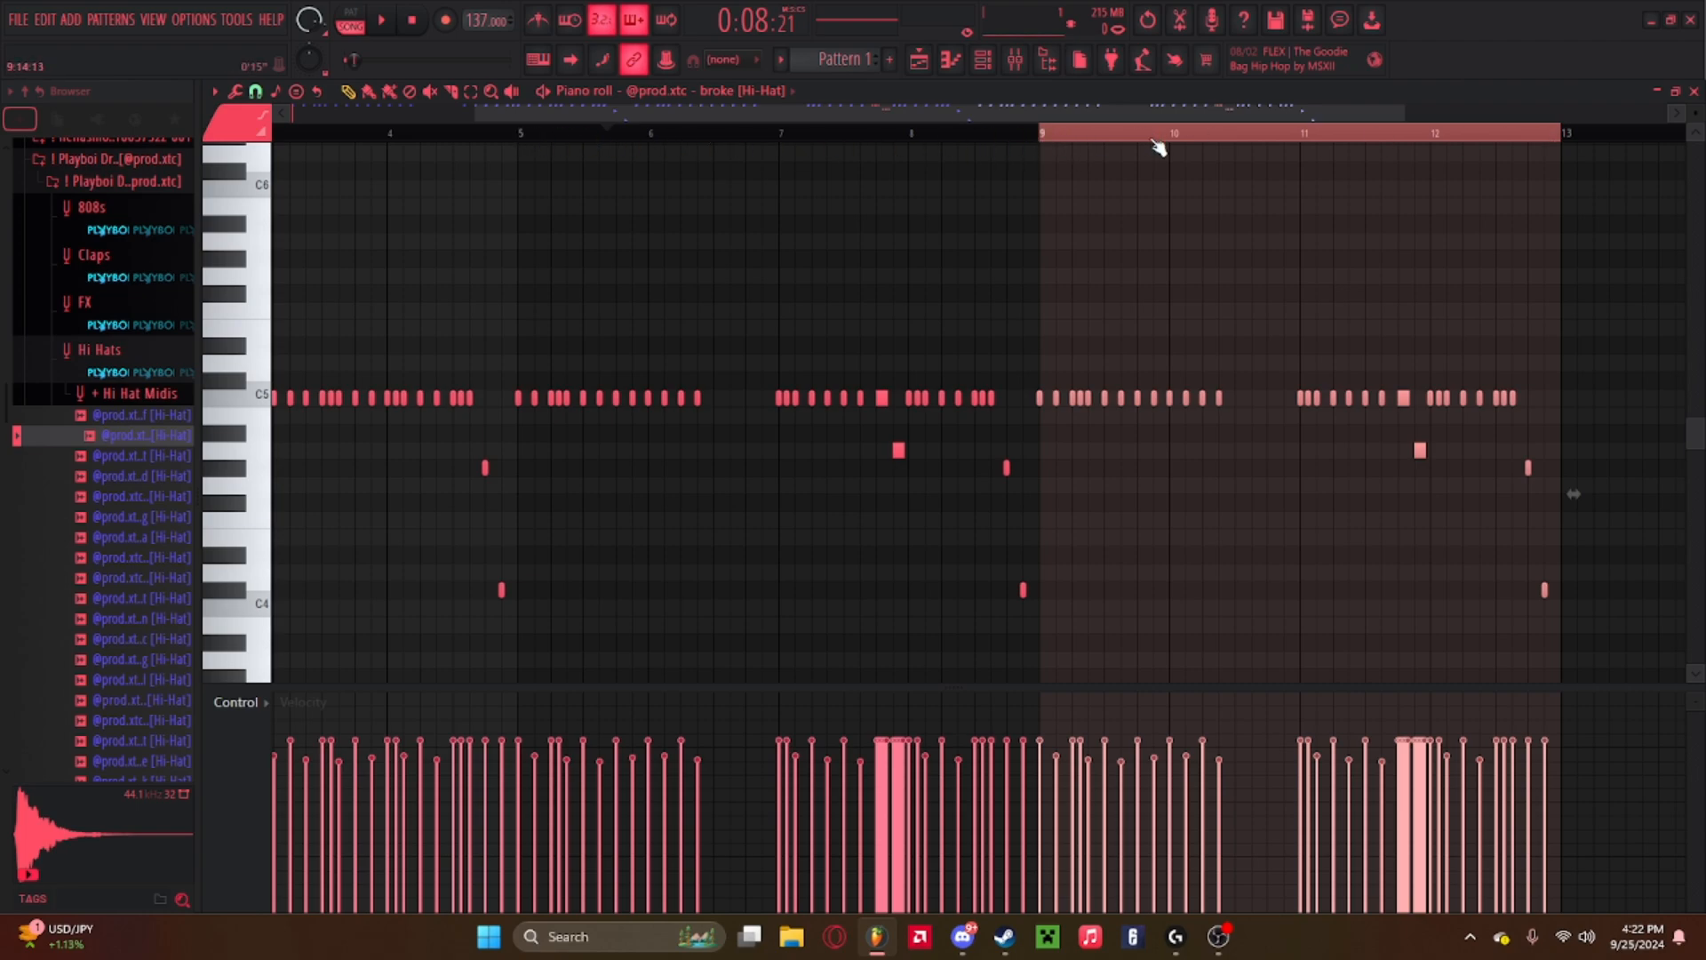
pyautogui.press('Delete')
pyautogui.click(1047, 141)
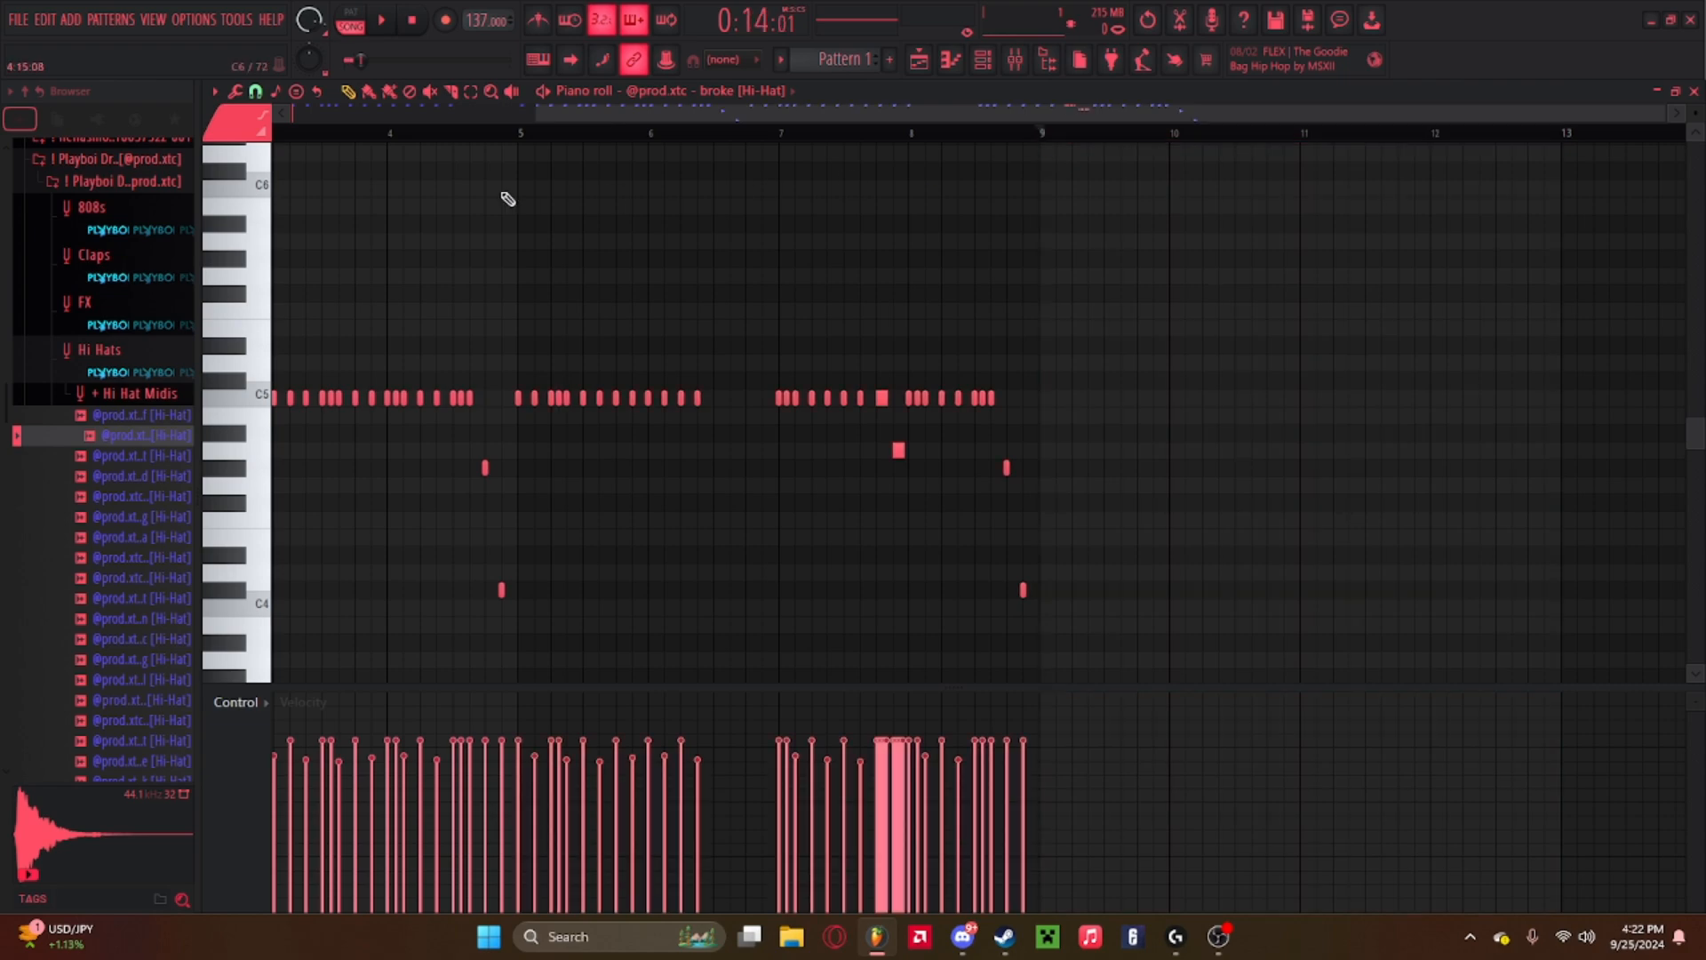
# Play back the hi-hat pattern from bar 5 and zoom in on the rolls in bar 7.
pyautogui.click(523, 136)
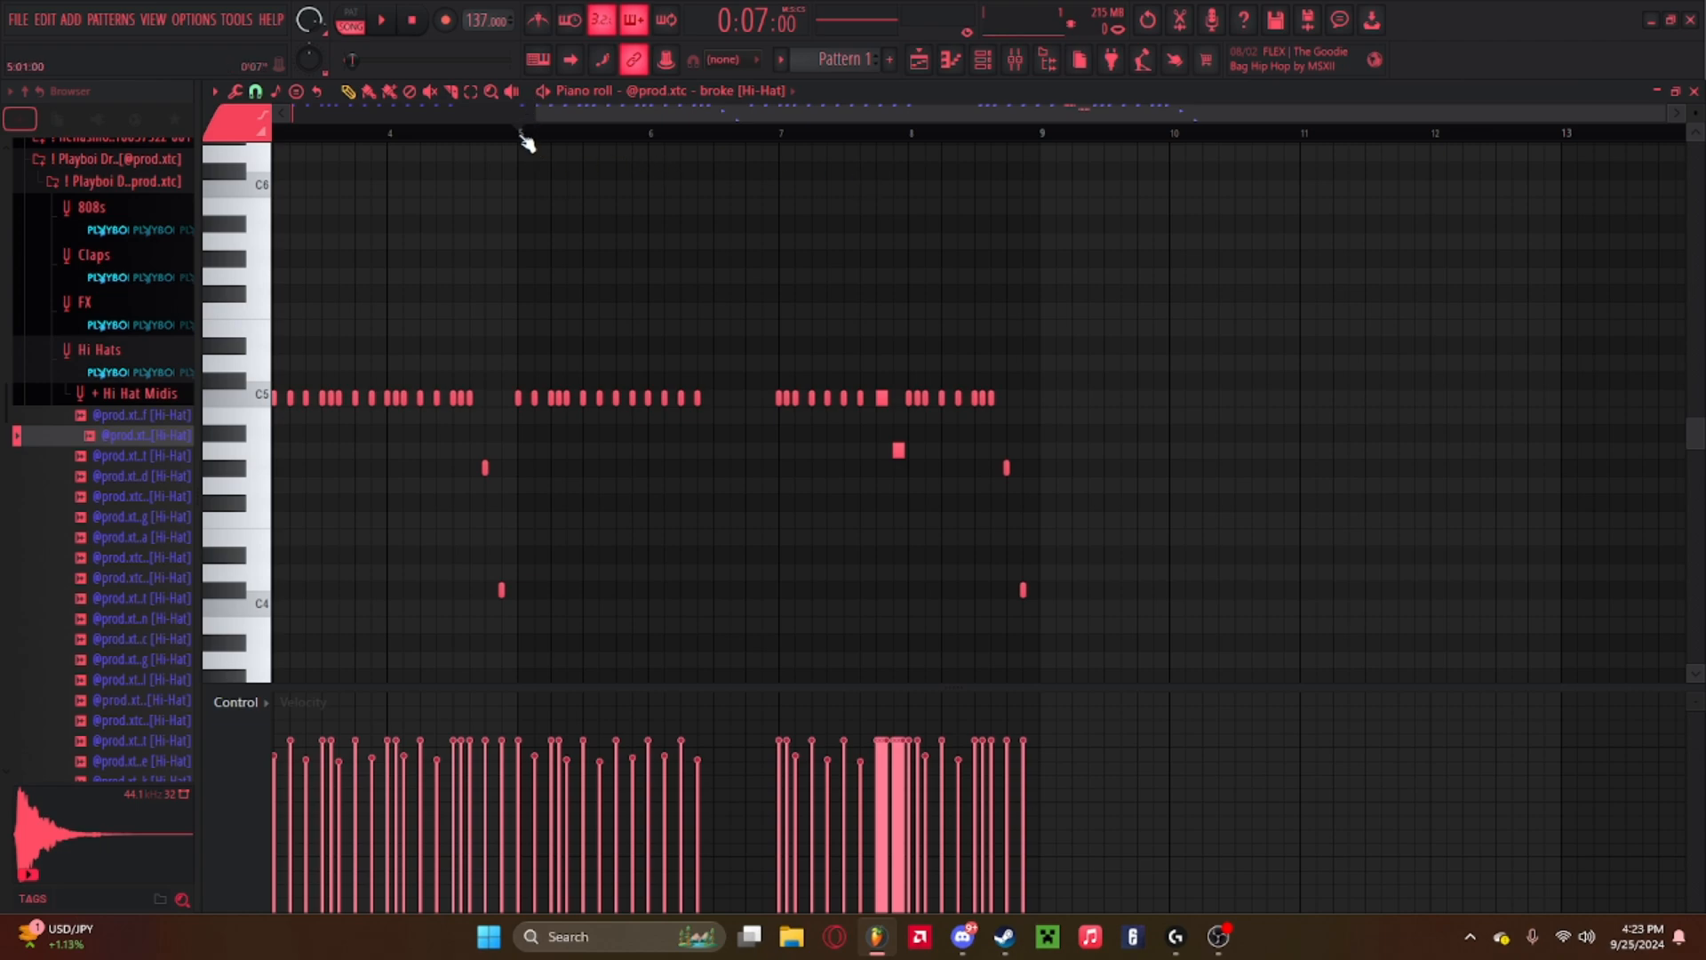
pyautogui.press('space')
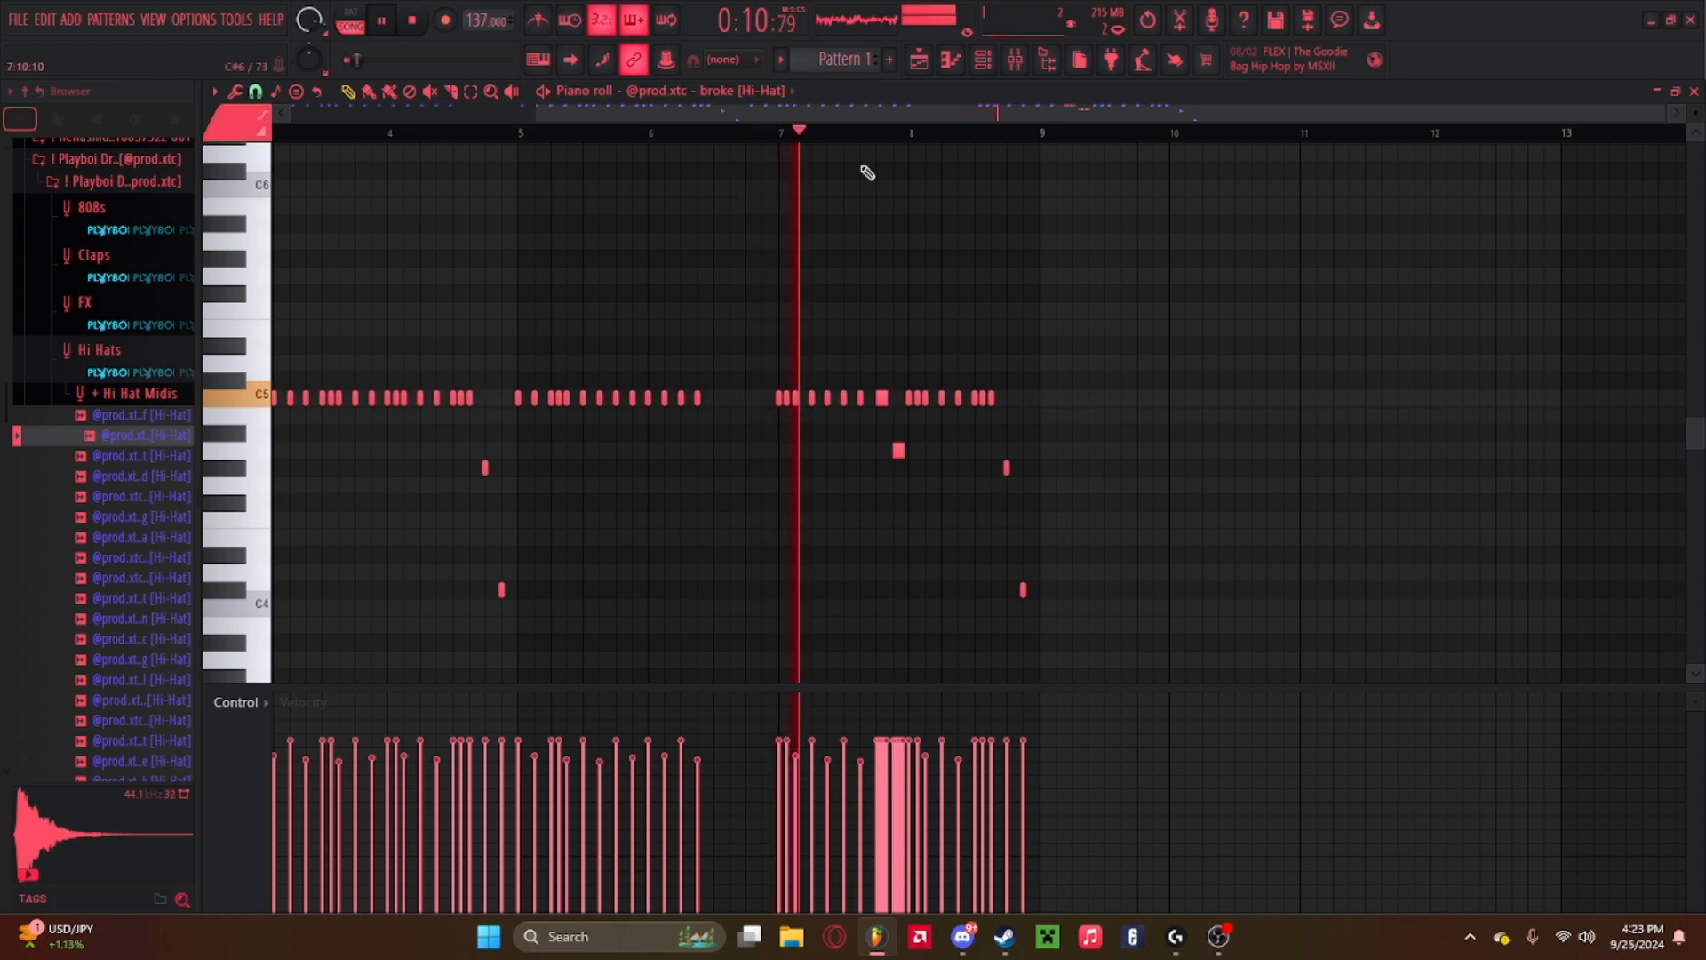
pyautogui.scroll(3, 911, 140)
pyautogui.press('space')
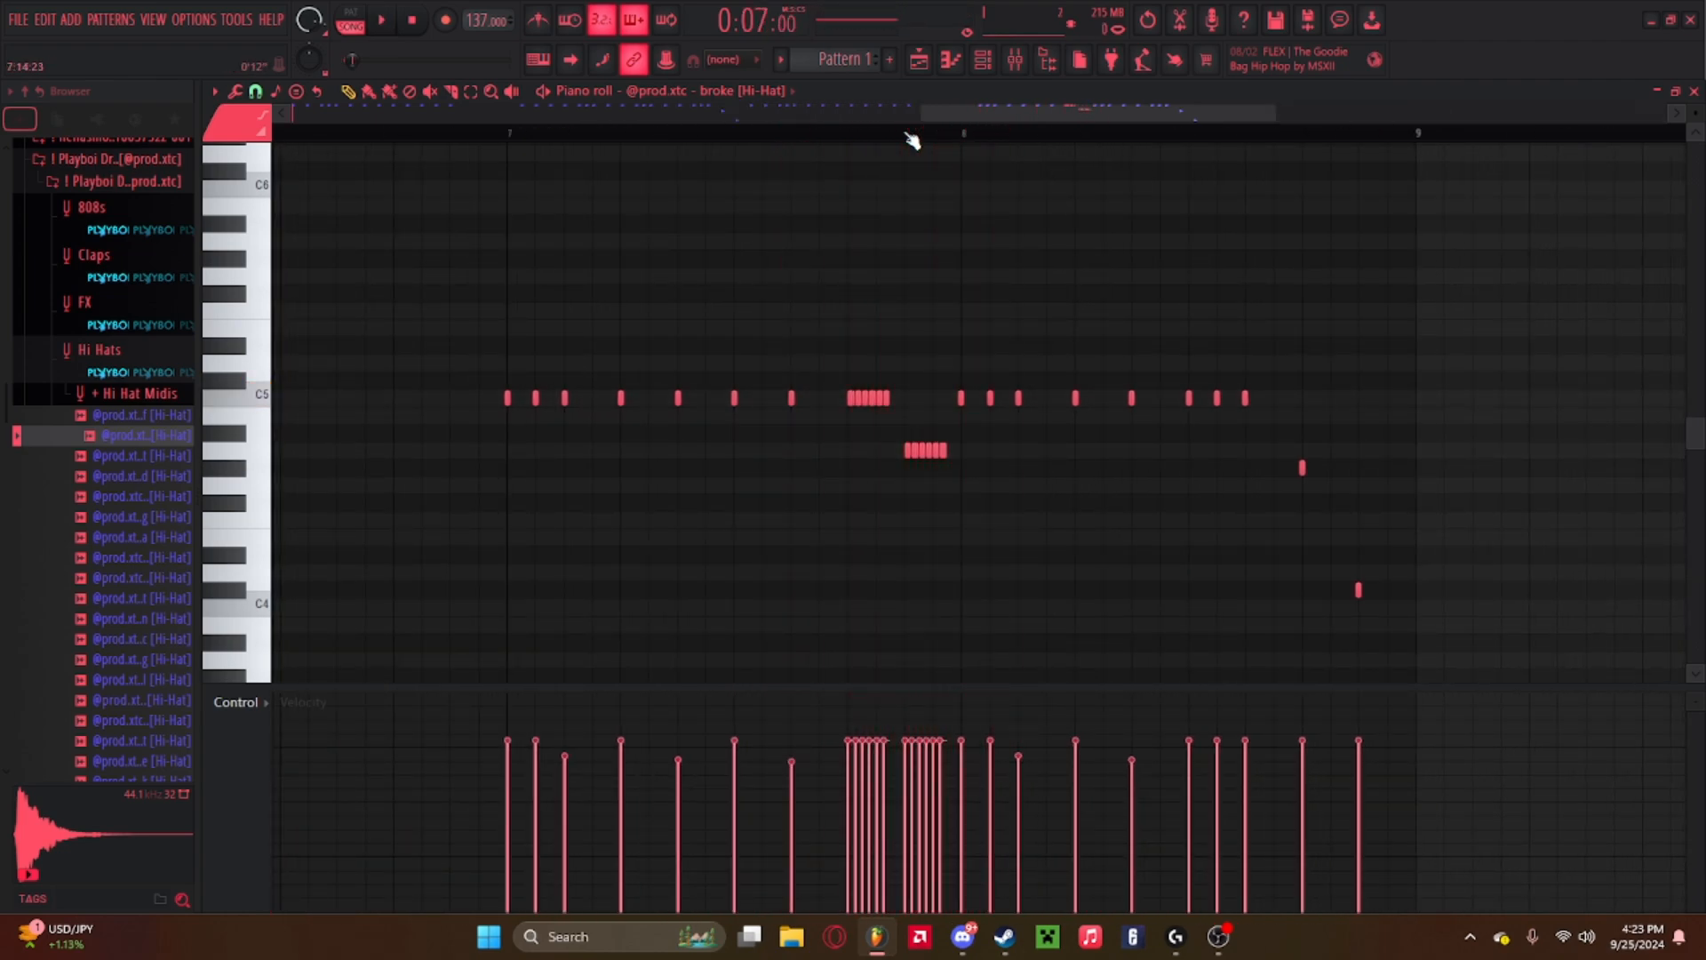
pyautogui.scroll(2, 911, 140)
pyautogui.click(817, 142)
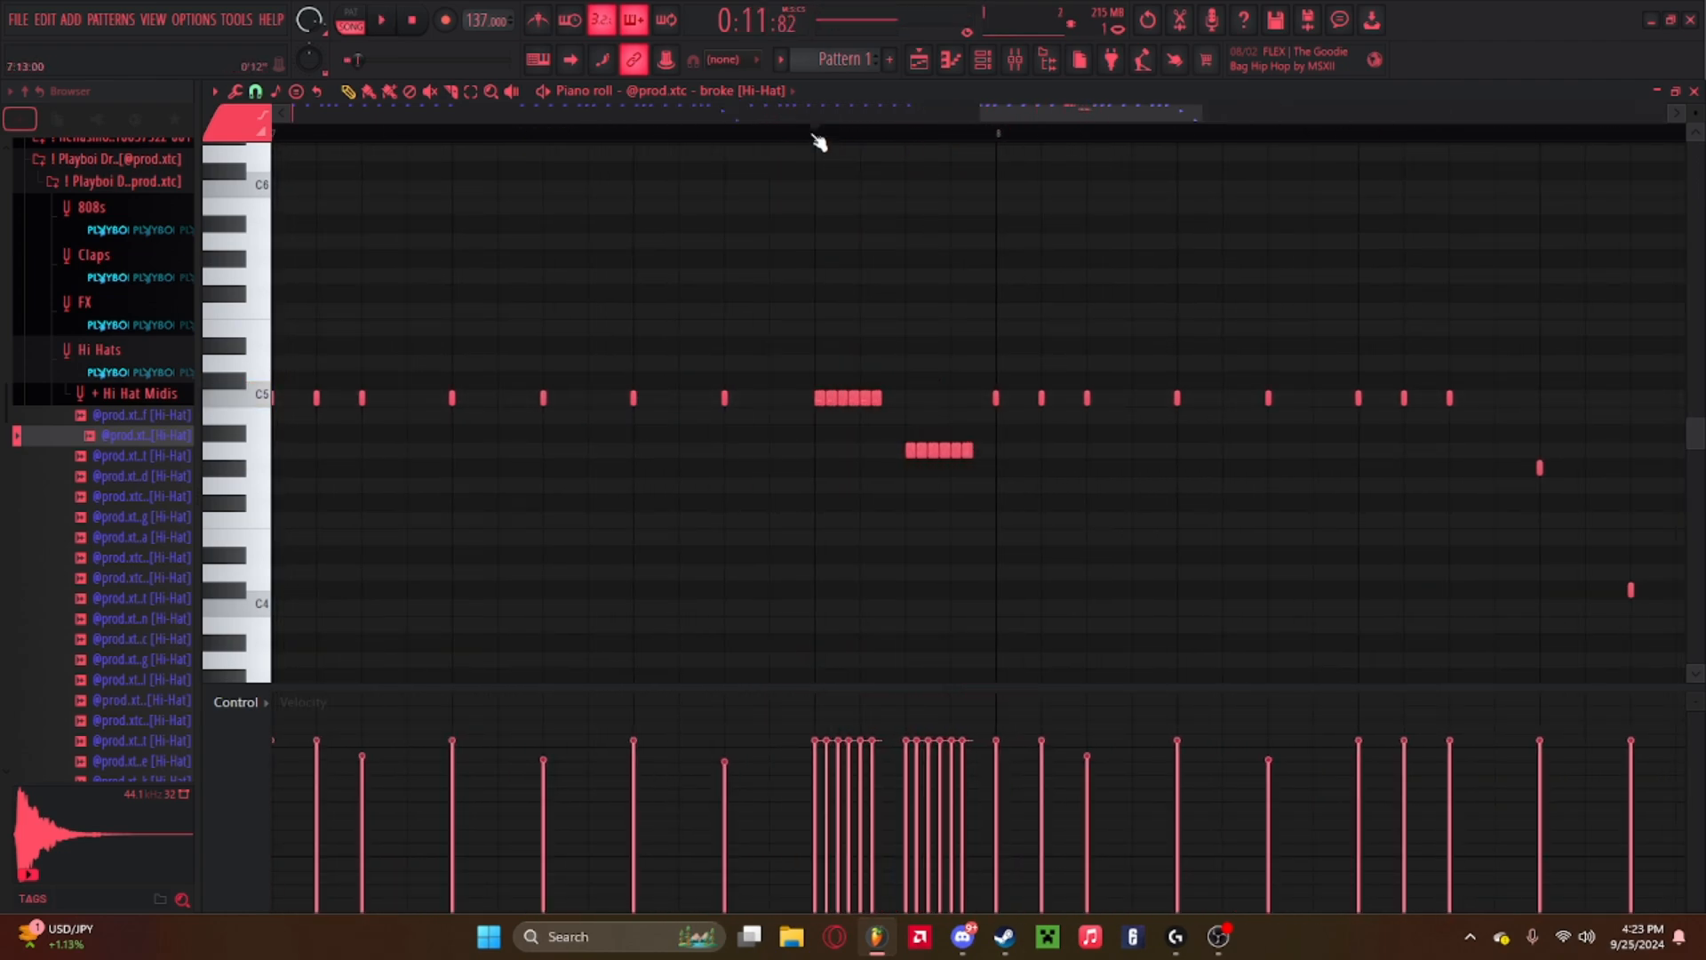
pyautogui.press('space')
pyautogui.press('space')
# Shape the velocities of the two bar-7 hi-hat rolls into a descending ramp and preview it.
pyautogui.moveTo(816, 425); pyautogui.dragTo(902, 362)
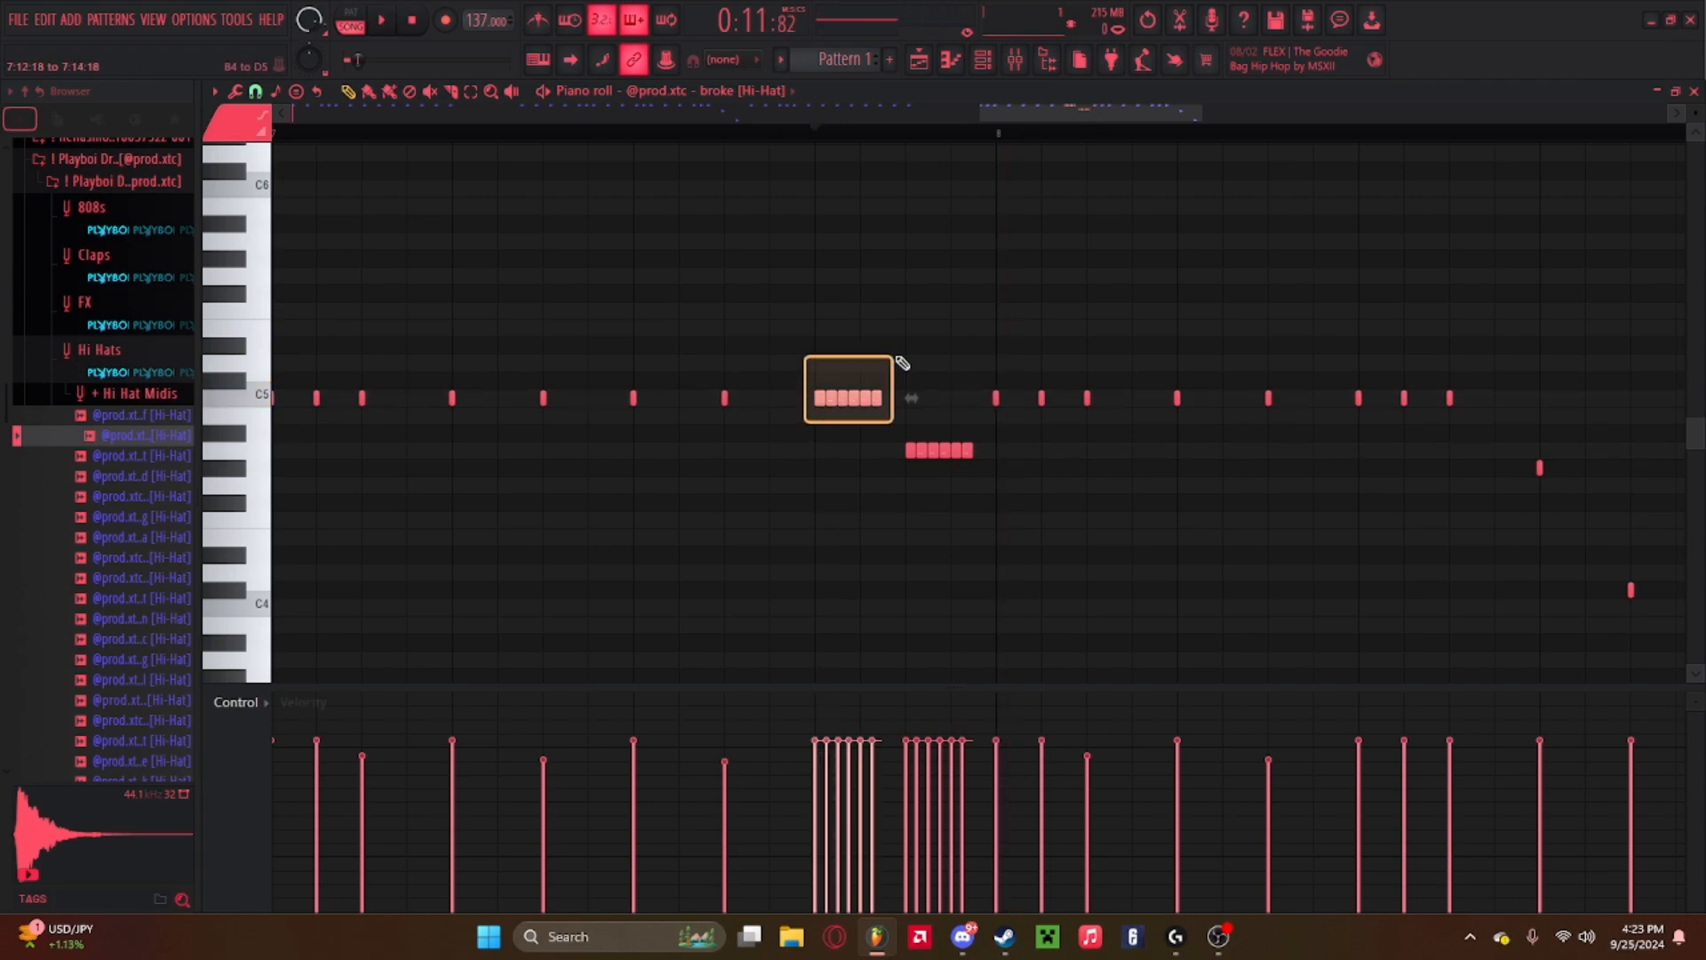
pyautogui.moveTo(816, 765)
pyautogui.mouseDown()
pyautogui.moveTo(866, 763)
pyautogui.moveTo(830, 773)
pyautogui.moveTo(884, 782)
pyautogui.moveTo(874, 766)
pyautogui.moveTo(823, 773)
pyautogui.mouseUp()
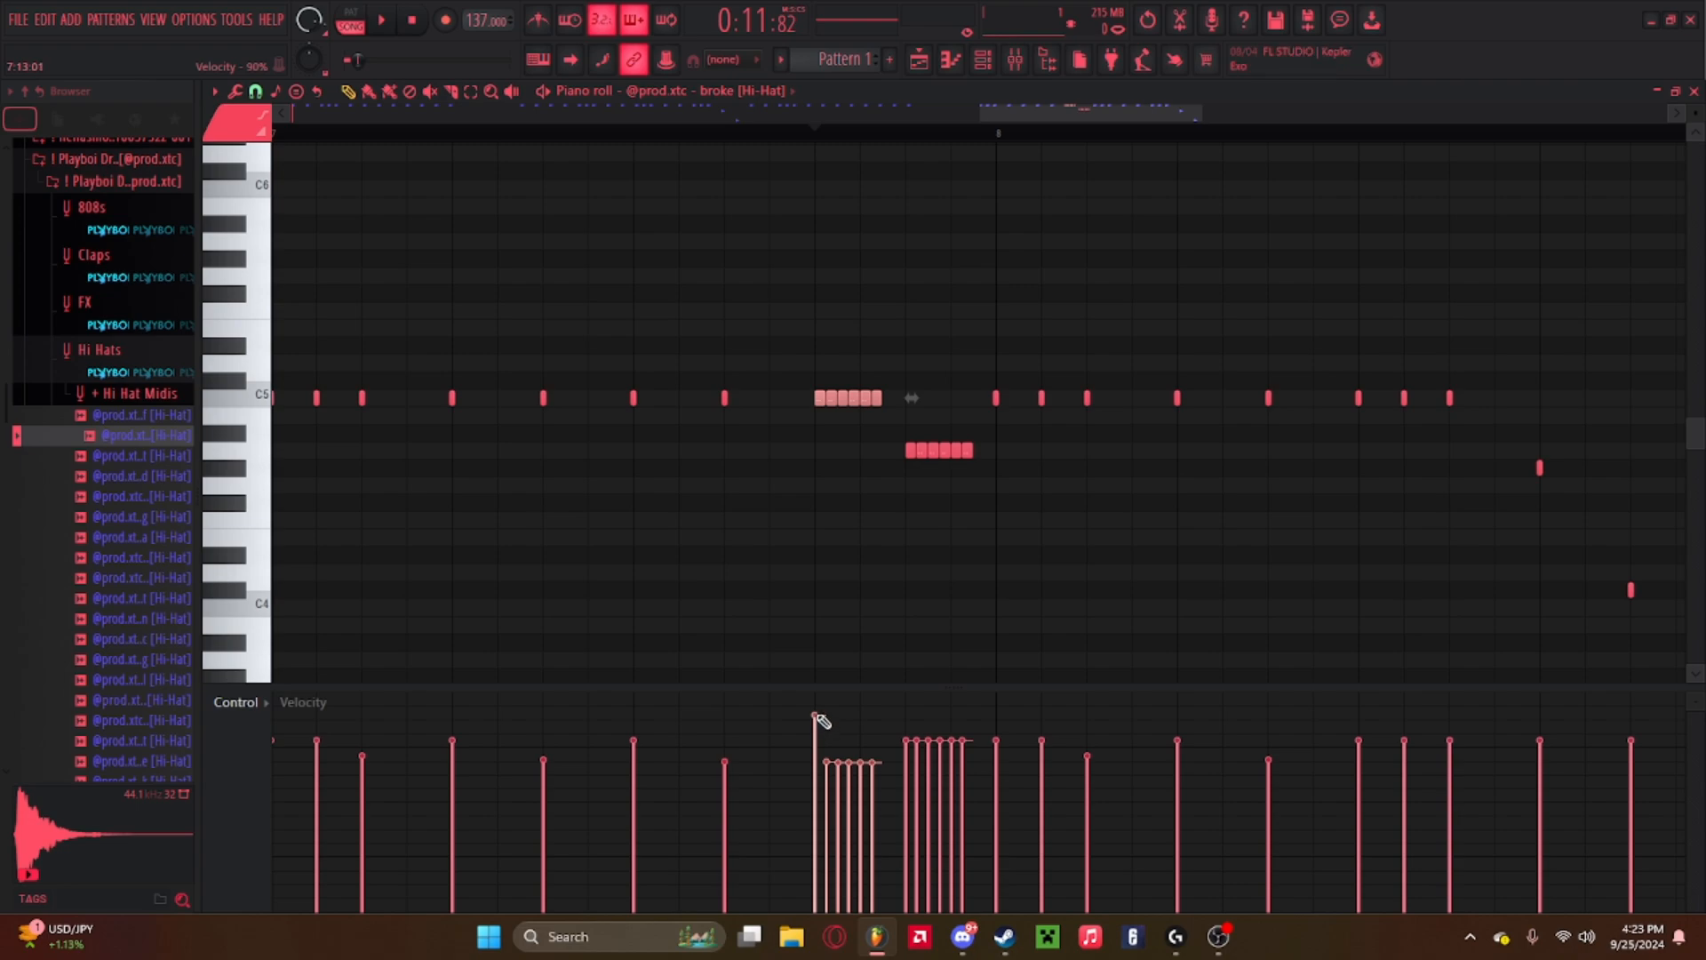
pyautogui.moveTo(824, 720)
pyautogui.mouseDown()
pyautogui.moveTo(860, 717)
pyautogui.moveTo(842, 719)
pyautogui.mouseUp()
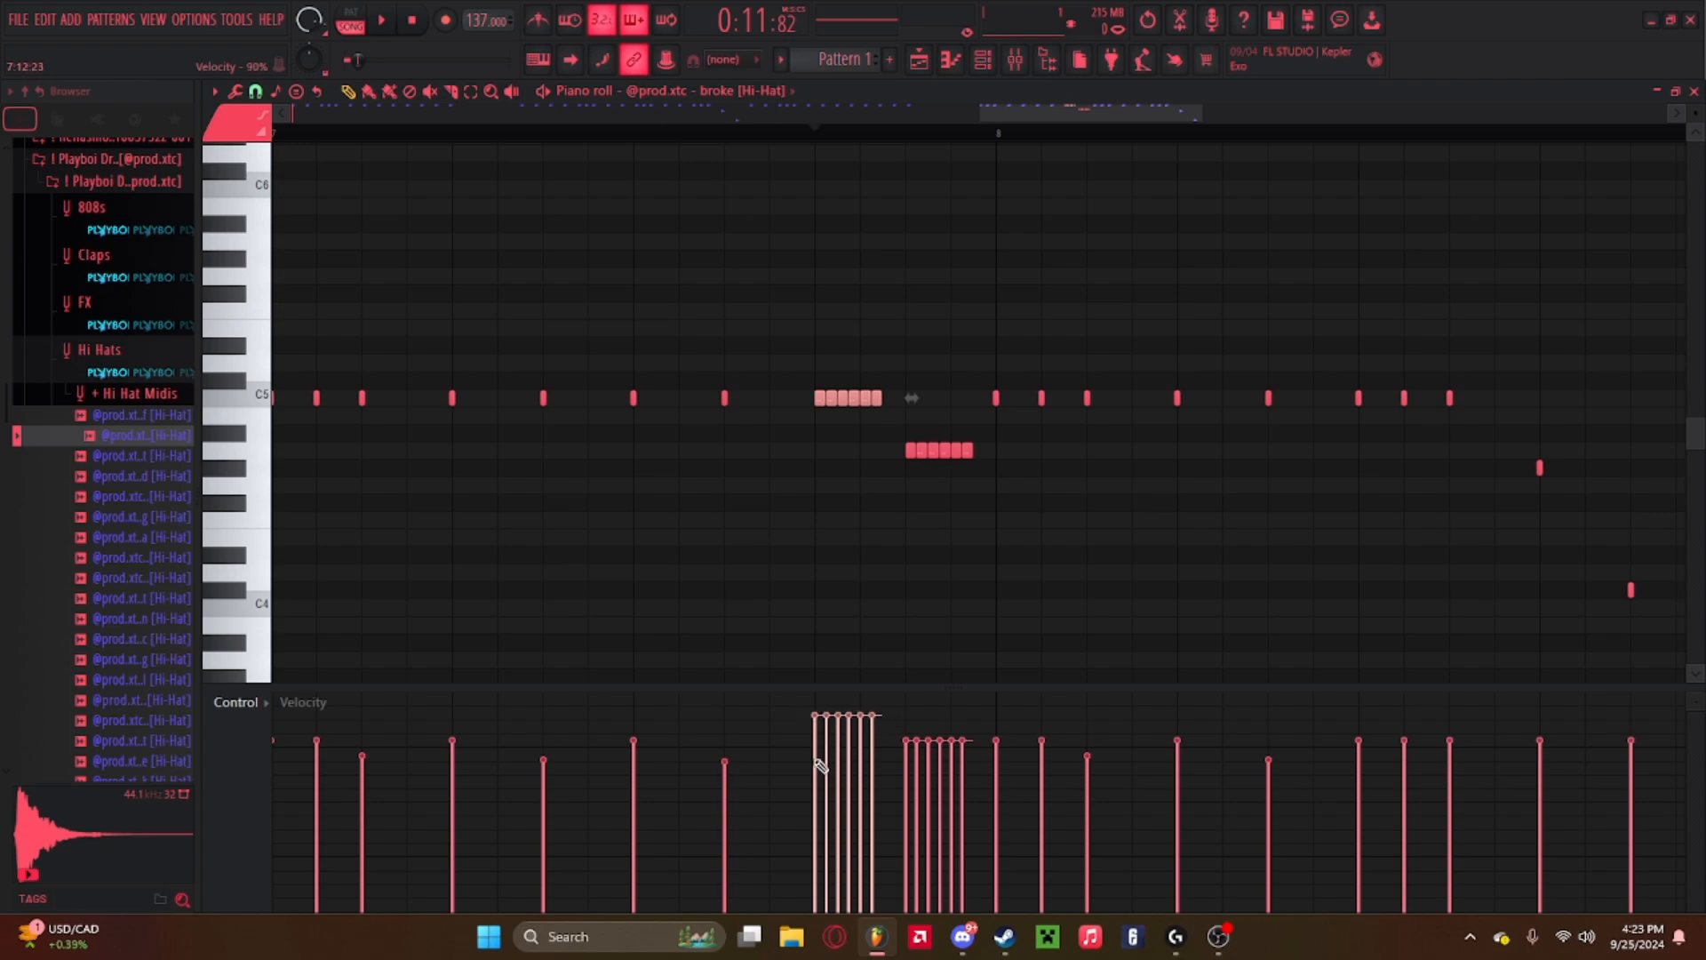
pyautogui.moveTo(821, 766); pyautogui.dragTo(979, 782)
pyautogui.press('space')
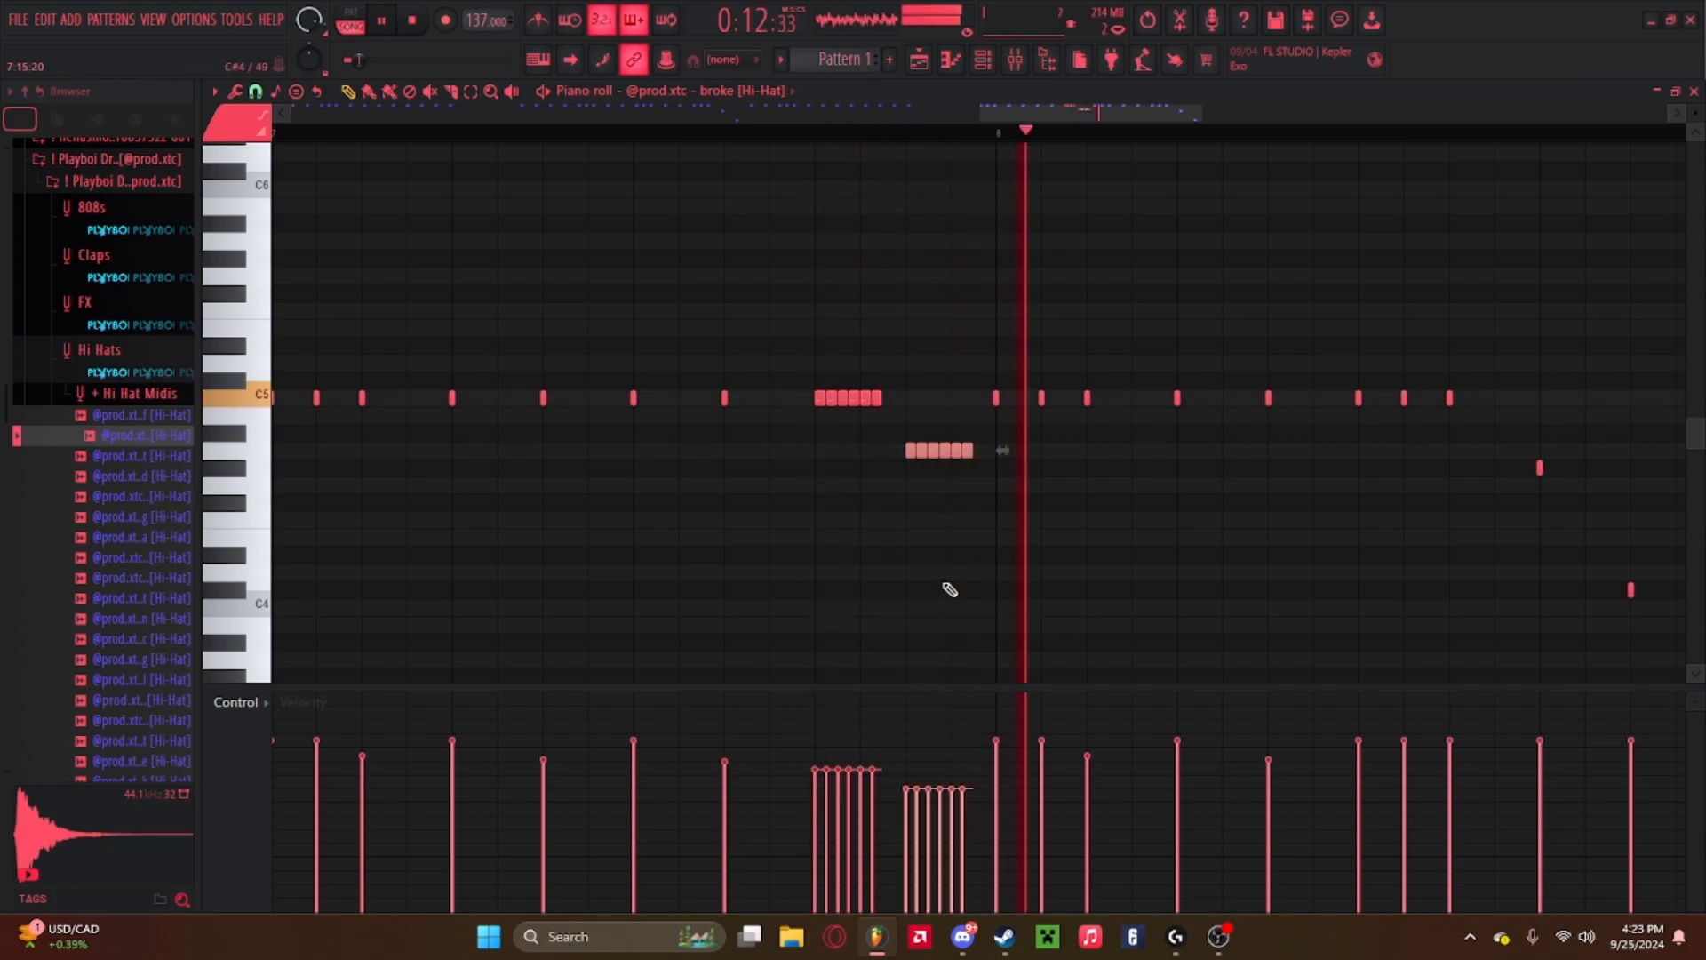
pyautogui.press('space')
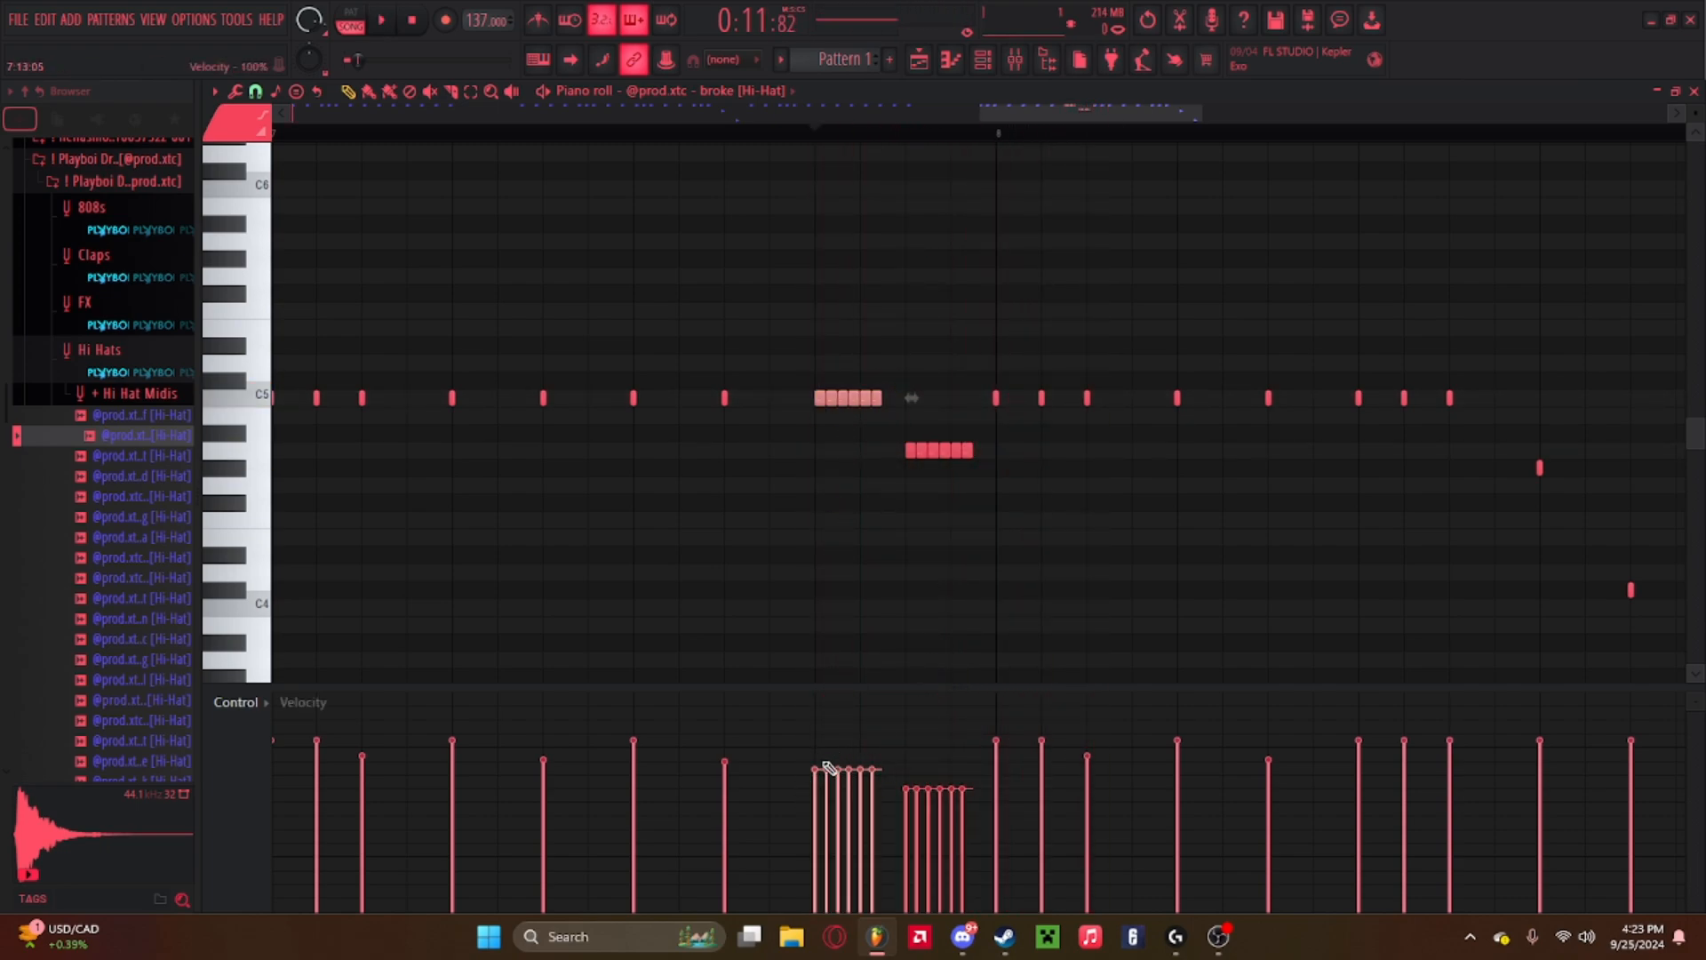
pyautogui.moveTo(816, 747); pyautogui.dragTo(971, 770)
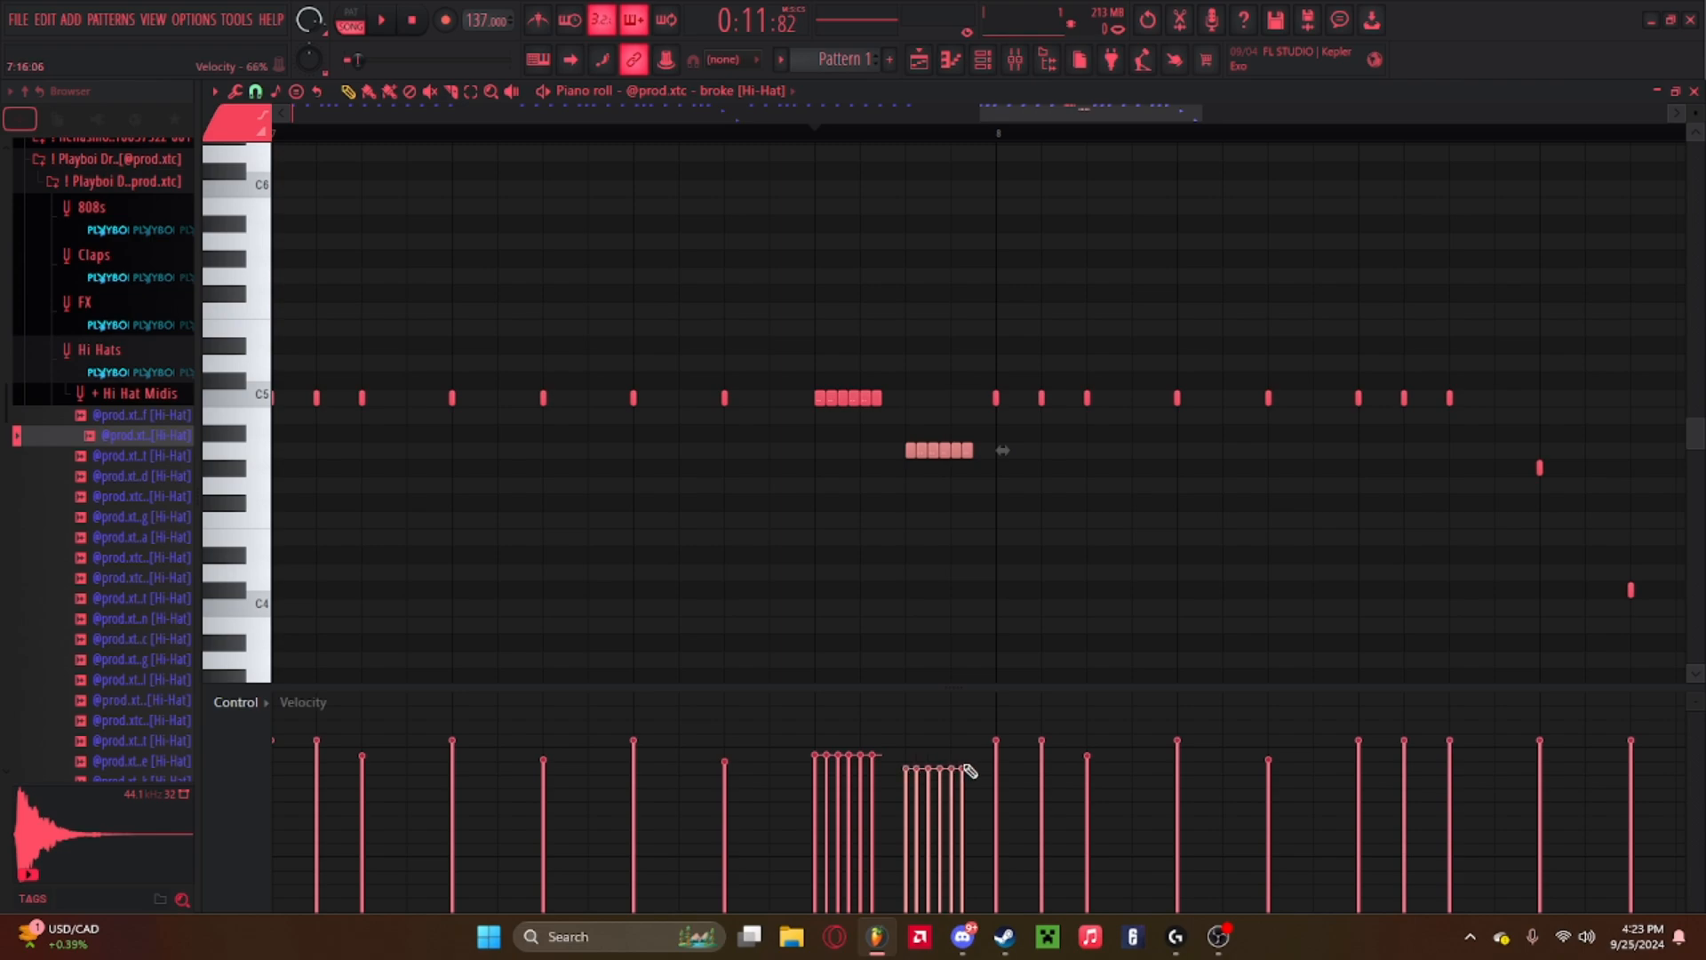
pyautogui.press('space')
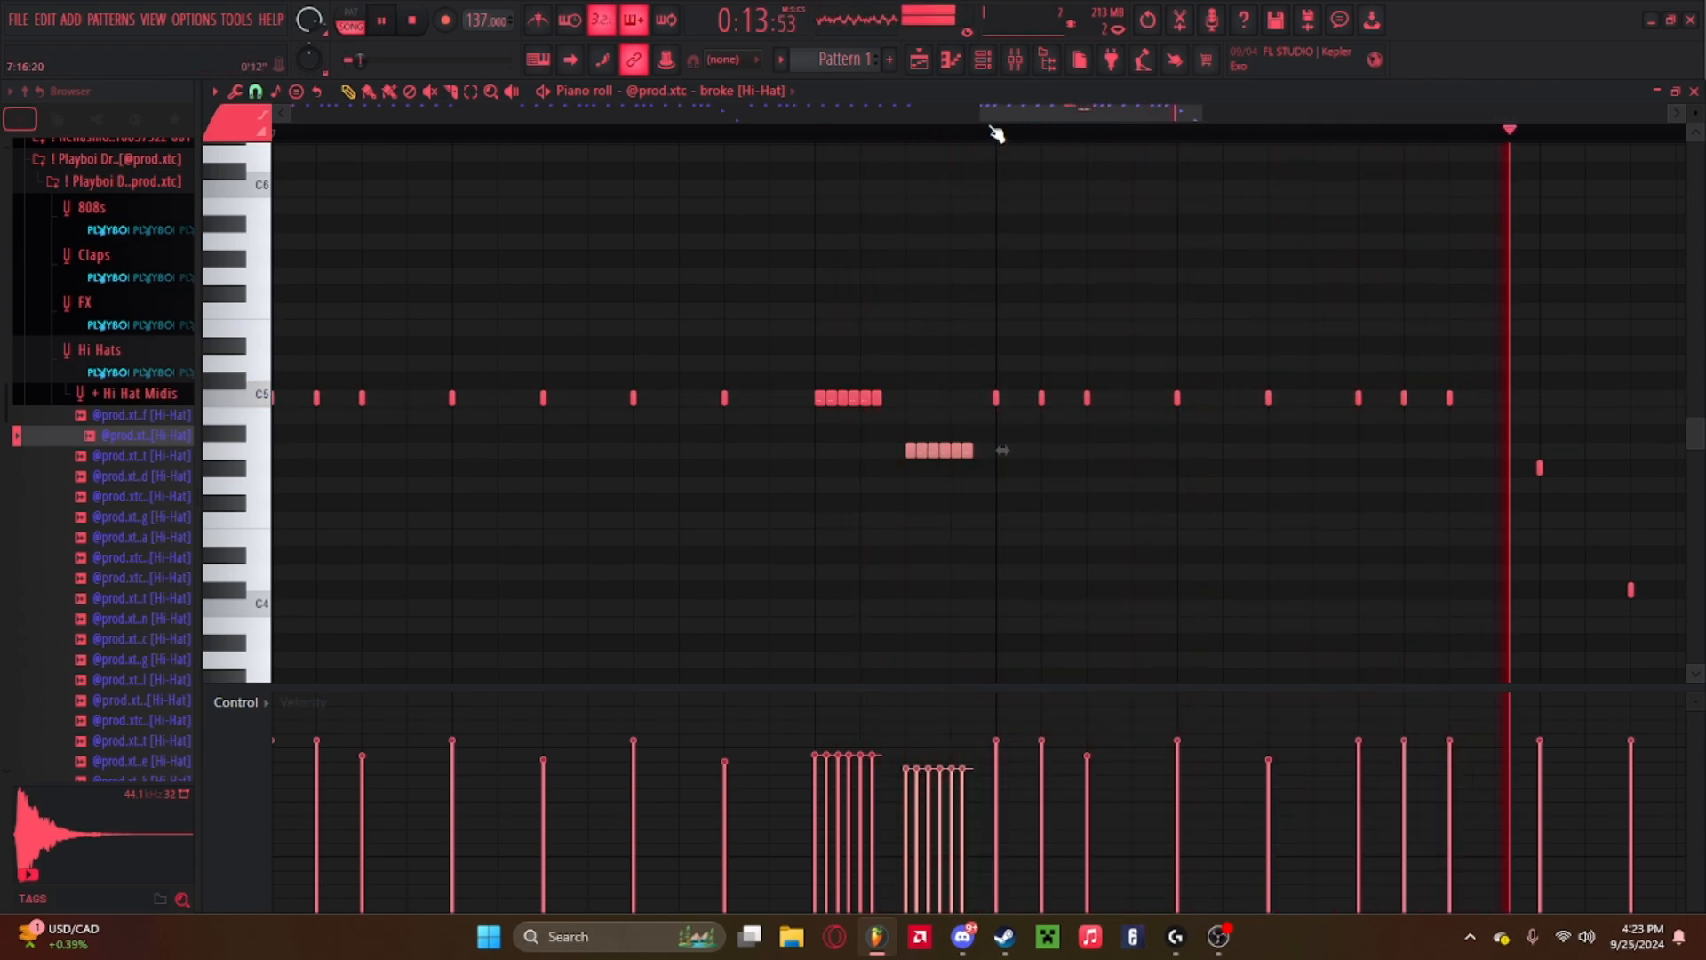
# Delete the two pitched hi-hat notes near the end of bar 4 while playing the pattern.
pyautogui.scroll(-4, 995, 135)
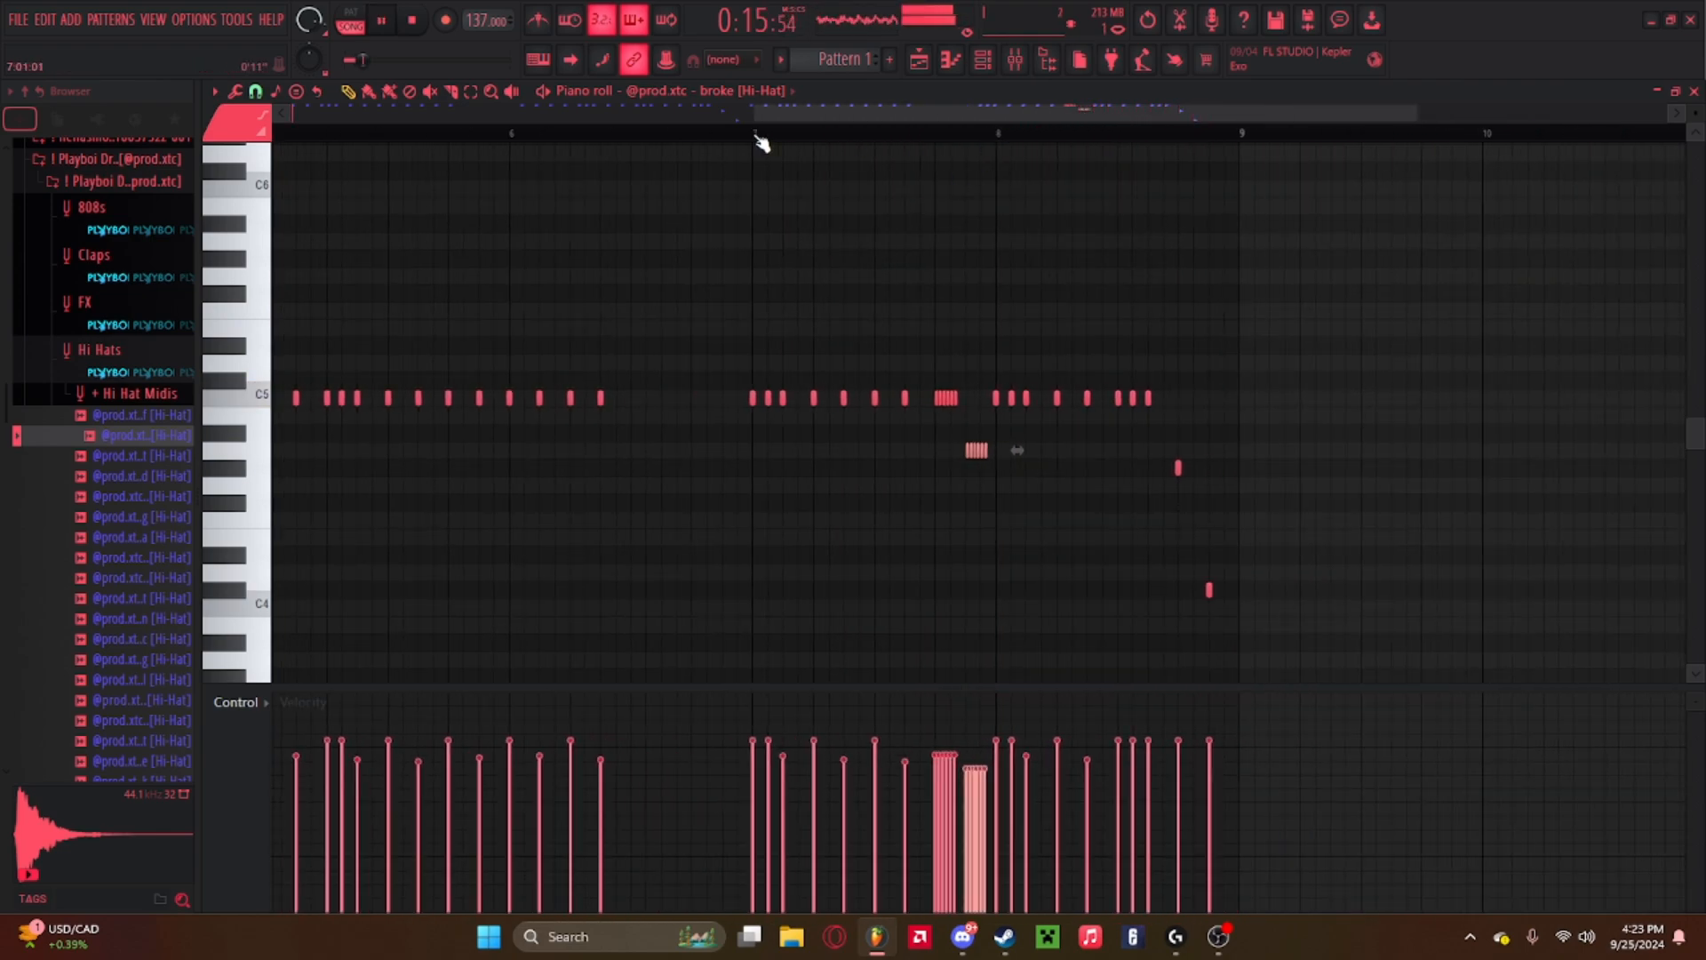
pyautogui.scroll(-3, 764, 135)
pyautogui.moveTo(764, 114); pyautogui.dragTo(498, 114)
pyautogui.press('space')
pyautogui.click(323, 136)
pyautogui.press('space')
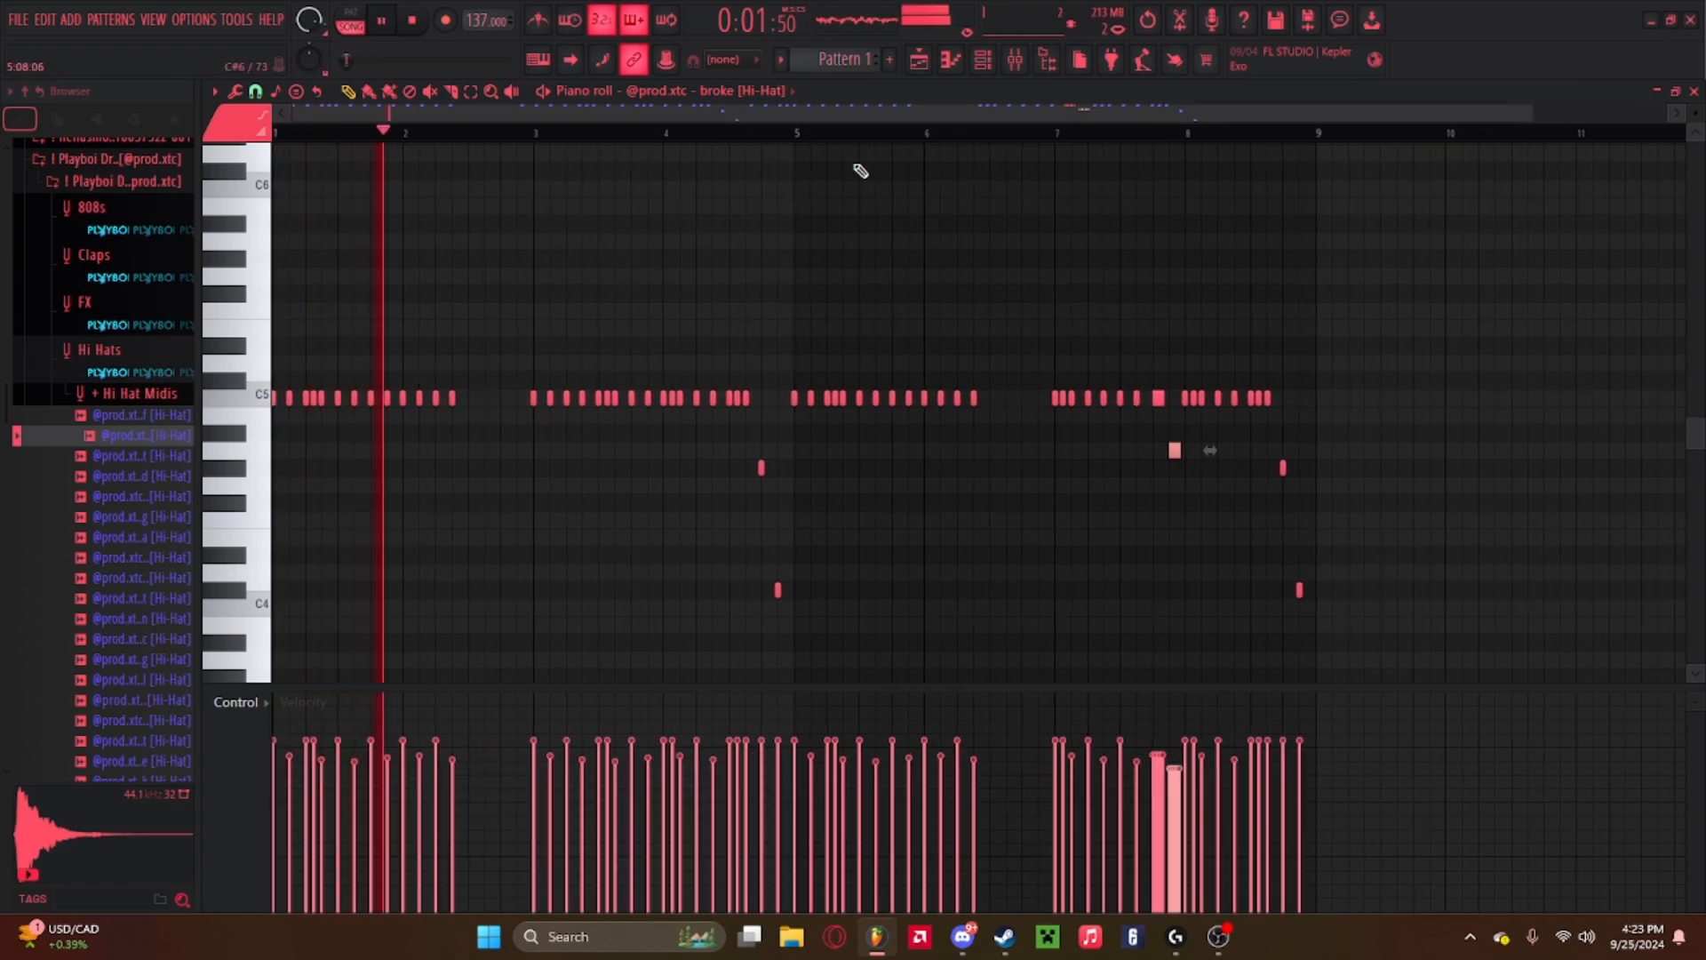
pyautogui.rightClick(760, 468)
pyautogui.rightClick(778, 591)
pyautogui.press('space')
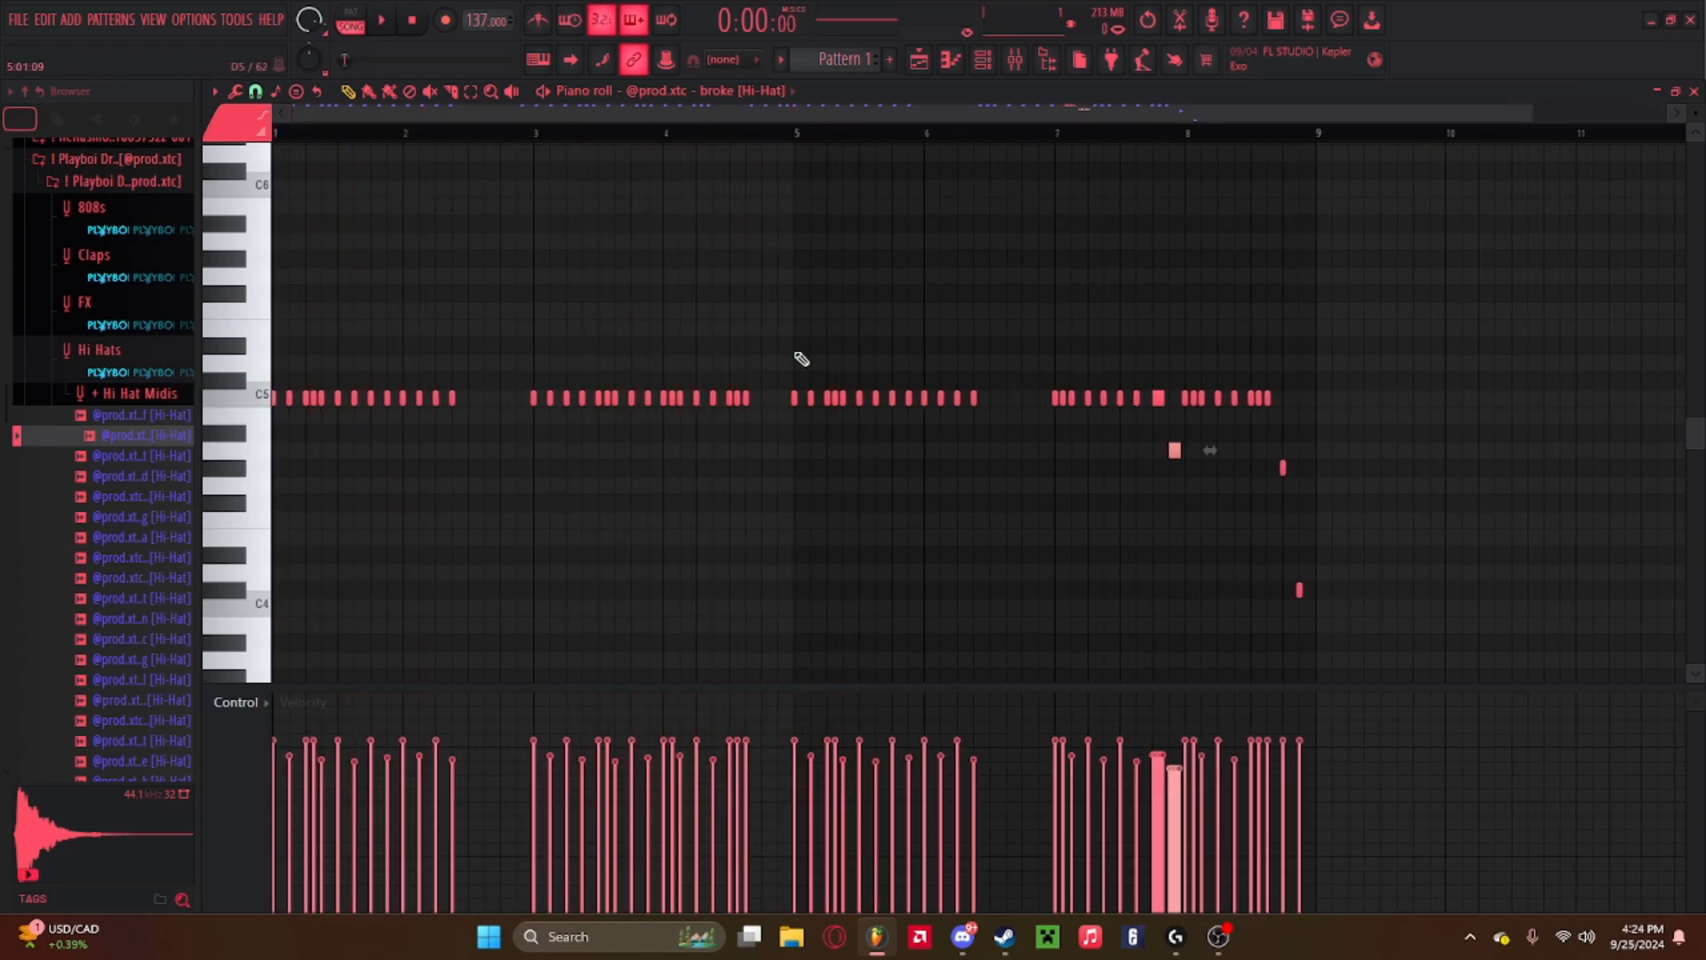
# Rework the hi-hat rhythm in the middle bars by adding and removing single notes on the main hi-hat row.
pyautogui.scroll(3, 732, 136)
pyautogui.press('space')
pyautogui.click(471, 135)
pyautogui.click(688, 399)
pyautogui.rightClick(756, 399)
pyautogui.rightClick(743, 399)
pyautogui.rightClick(729, 399)
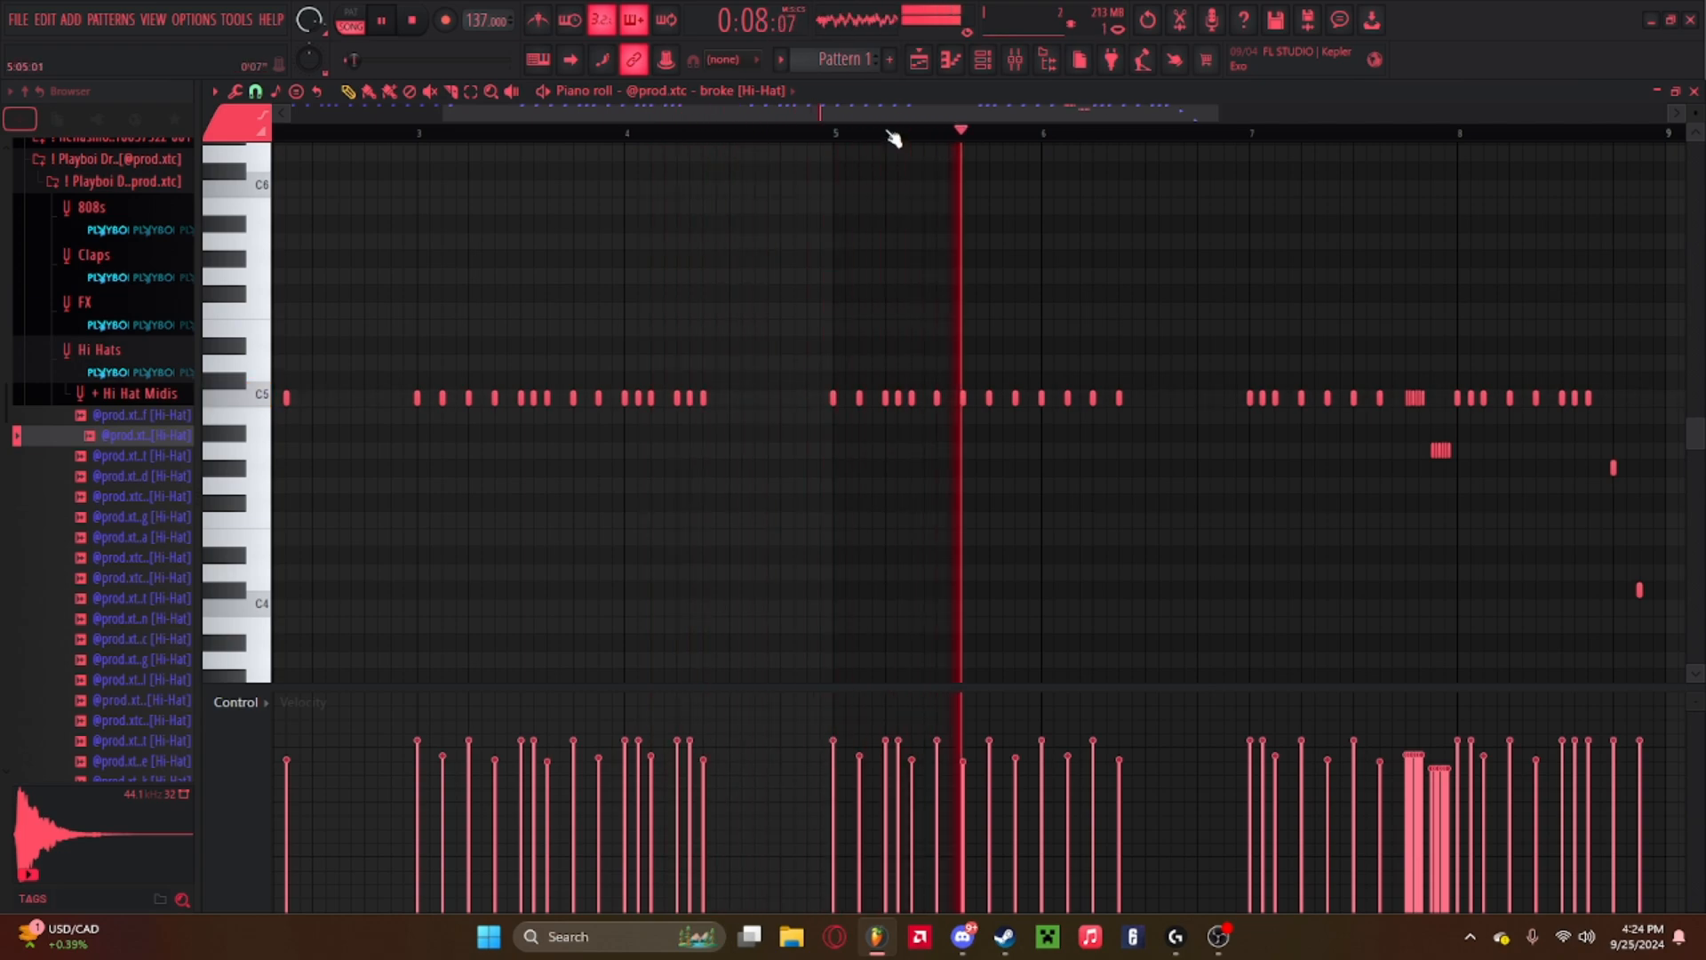
pyautogui.rightClick(885, 399)
pyautogui.rightClick(898, 399)
pyautogui.click(951, 399)
pyautogui.click(1055, 399)
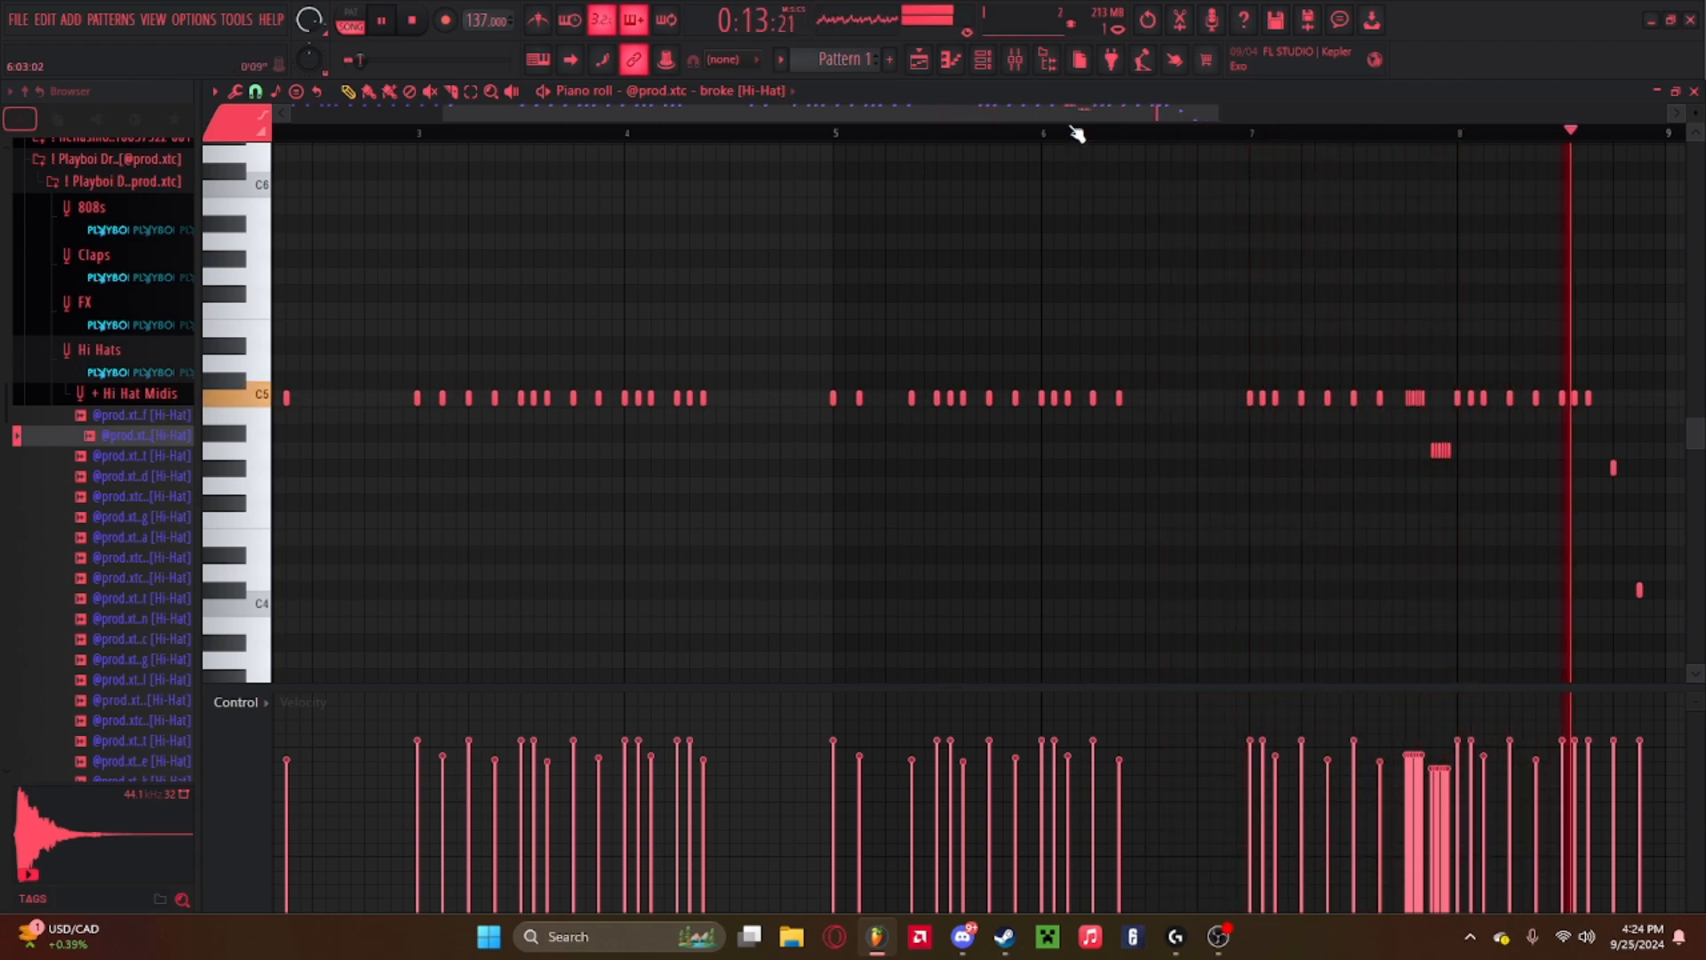
# Leave the piano roll for the playlist and open the drum kit's Claps folder in the browser.
pyautogui.scroll(-2, 1077, 134)
pyautogui.press('space')
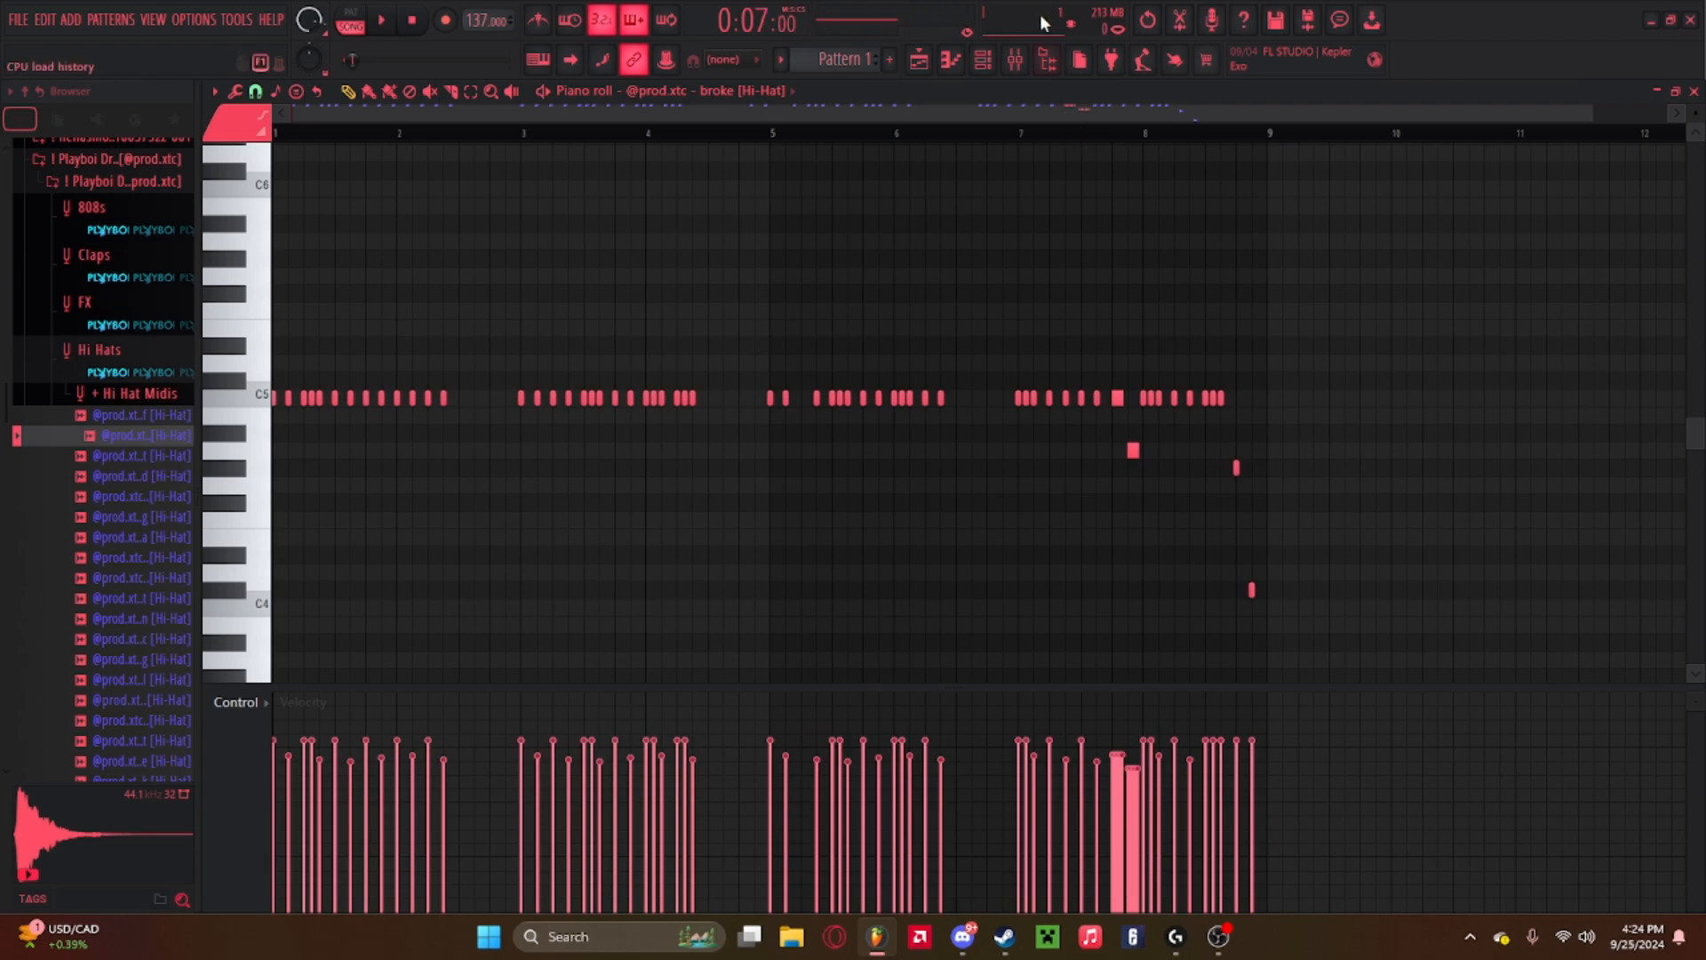
pyautogui.click(983, 59)
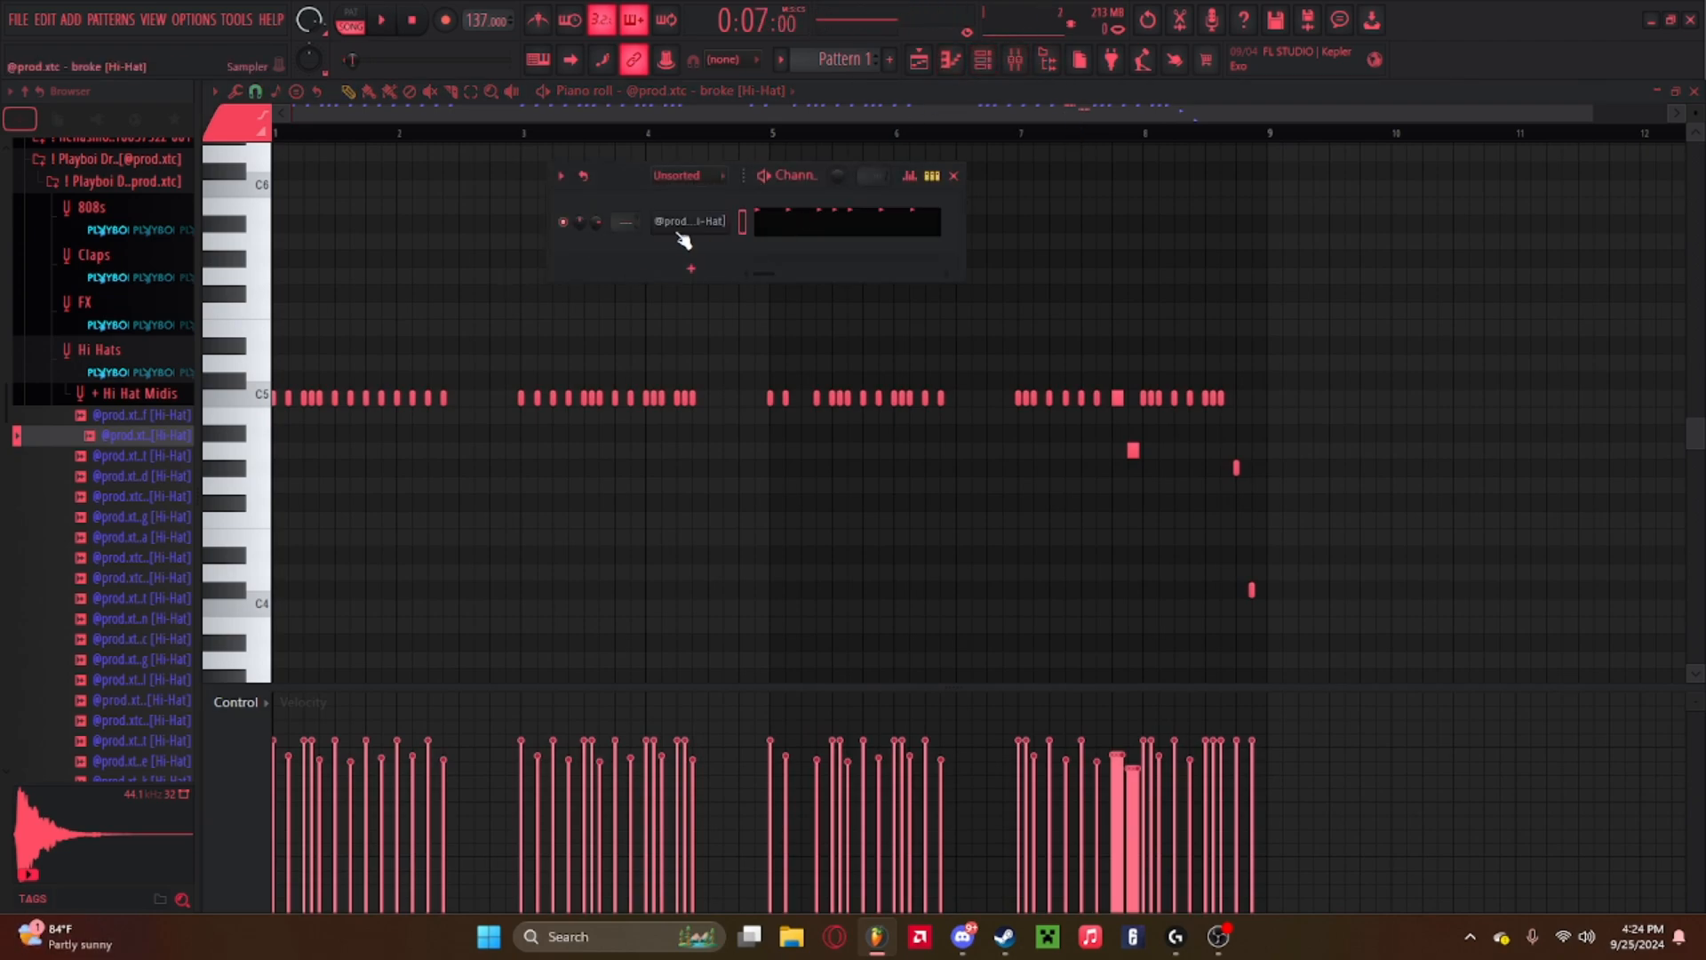
pyautogui.click(798, 223)
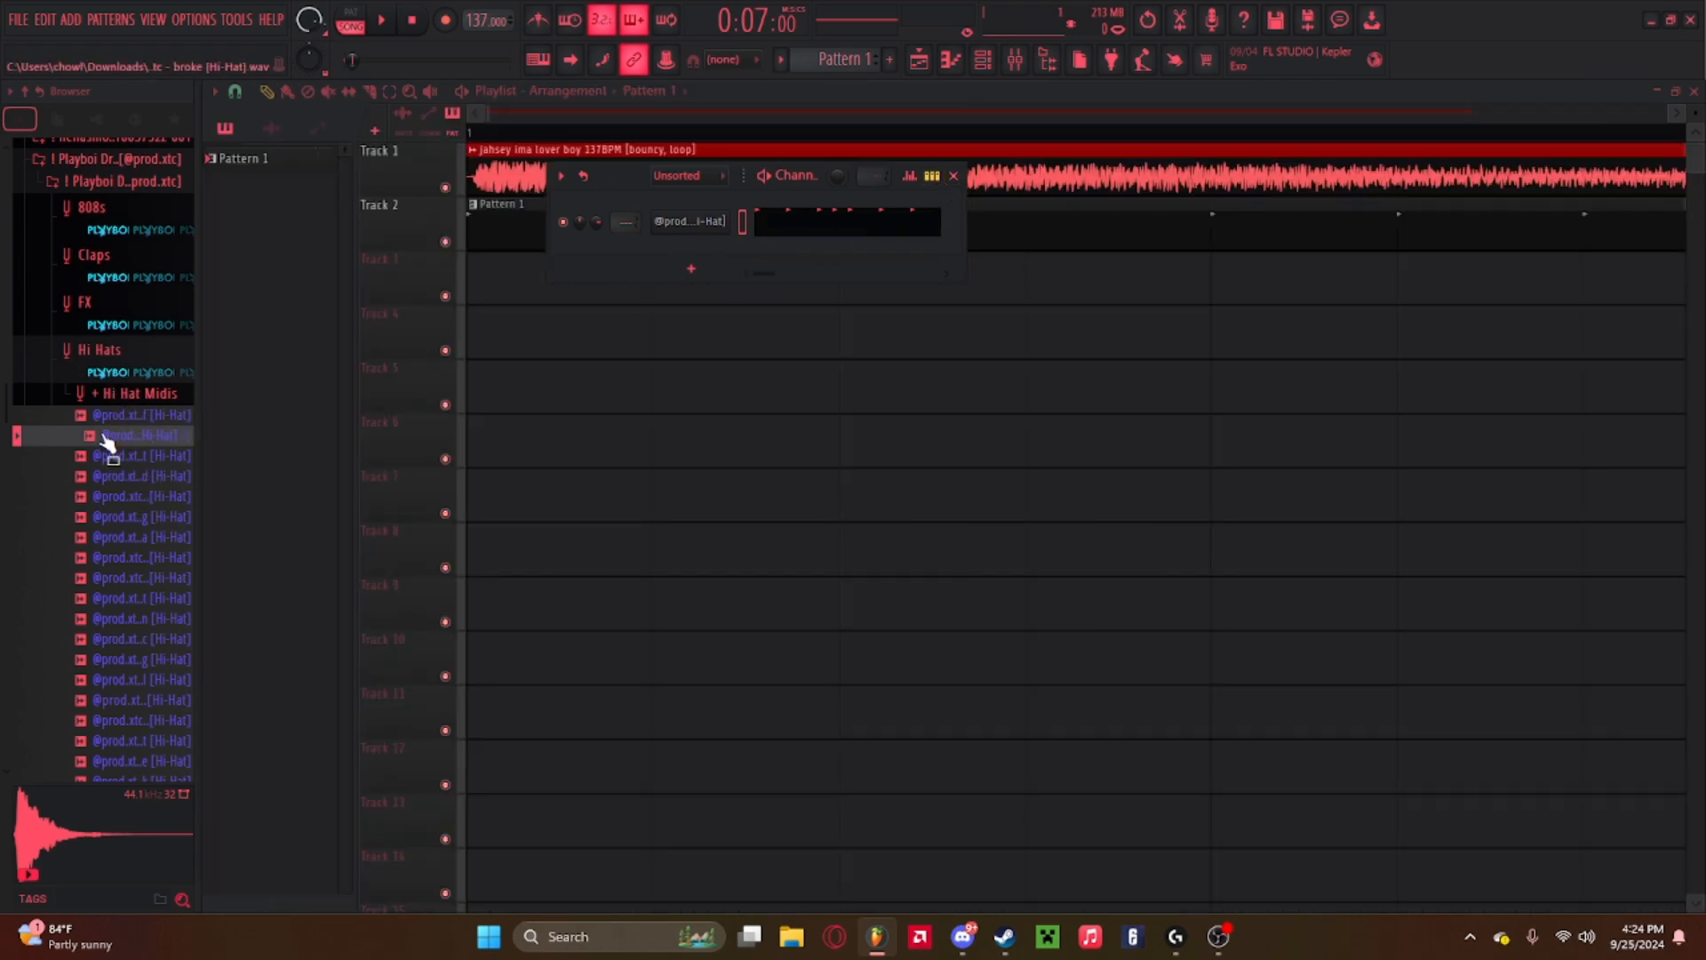
pyautogui.click(116, 391)
pyautogui.scroll(2, 113, 338)
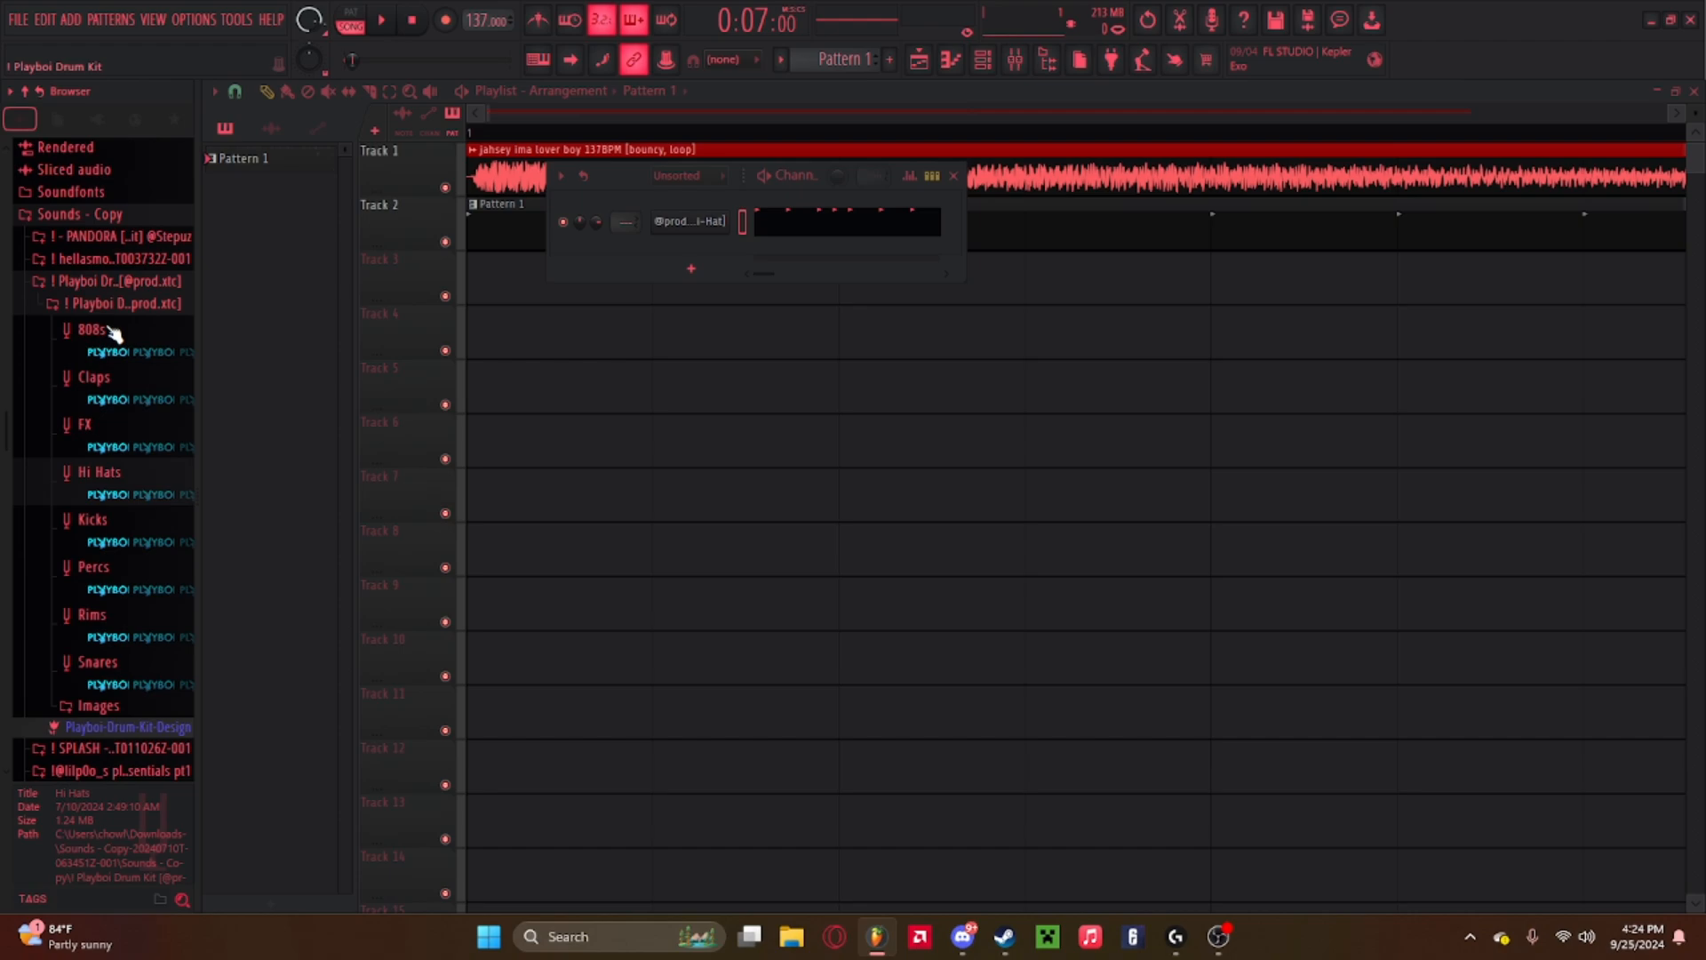
pyautogui.click(122, 406)
# Audition the clap samples in the drum kit's Claps folder one after another.
pyautogui.click(127, 465)
pyautogui.click(129, 447)
pyautogui.click(129, 483)
pyautogui.click(130, 505)
pyautogui.click(130, 543)
pyautogui.click(129, 565)
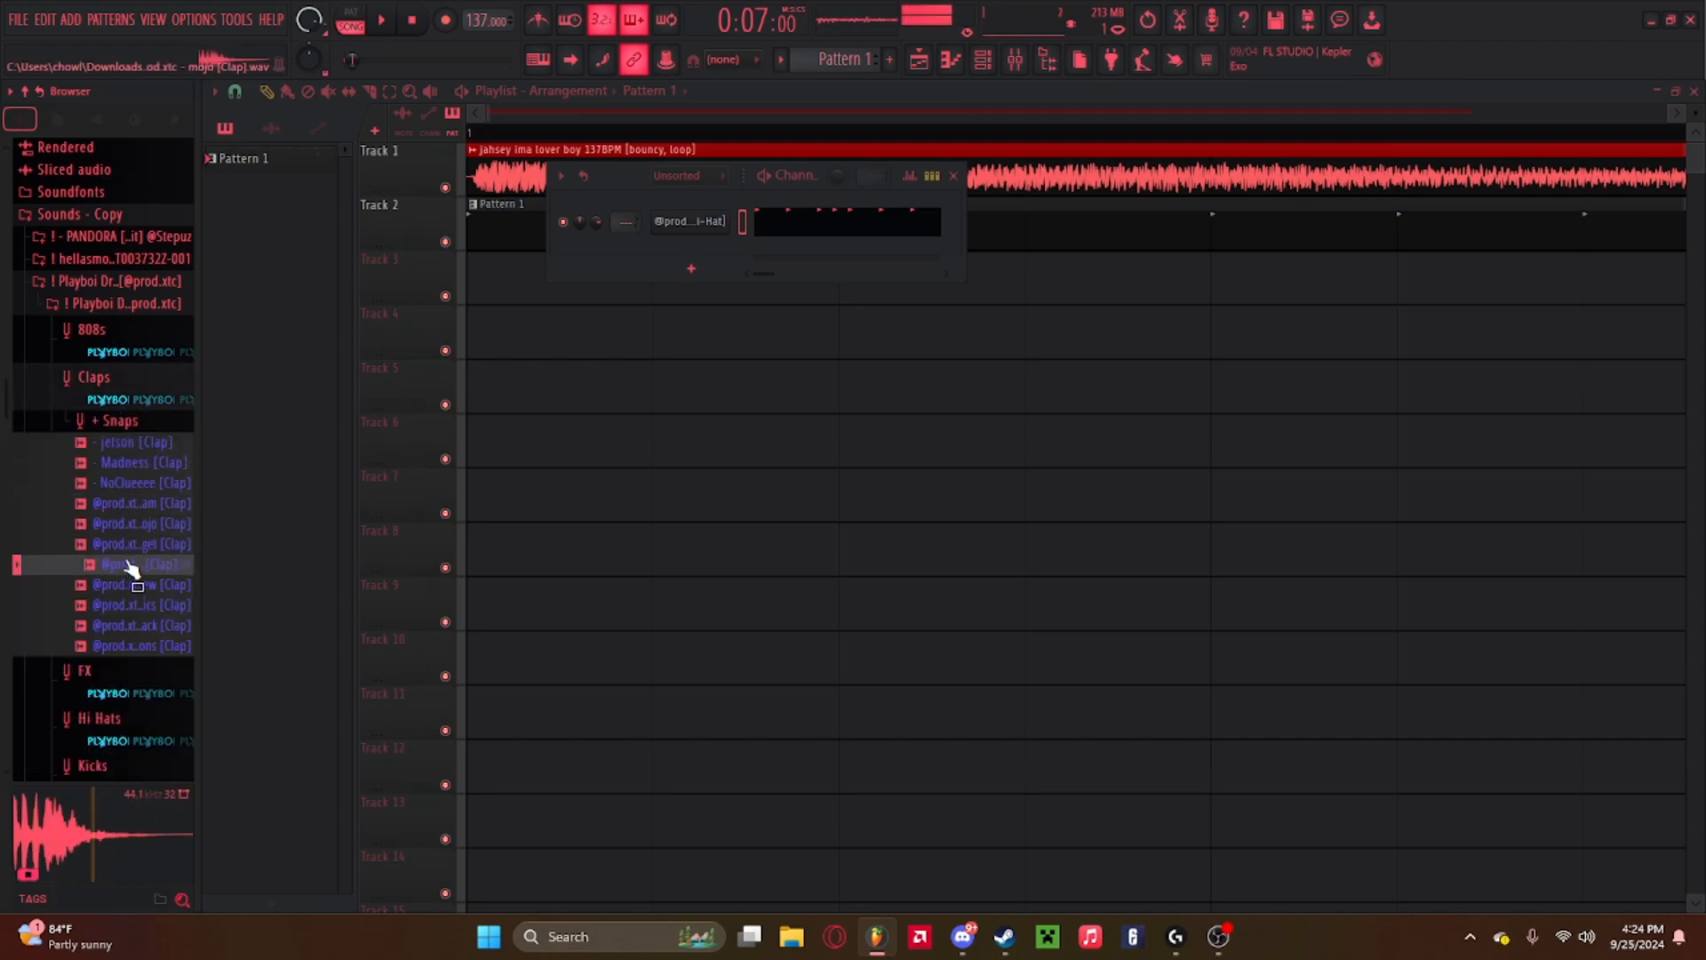
pyautogui.click(133, 525)
pyautogui.press('space')
pyautogui.click(141, 505)
pyautogui.press('space')
pyautogui.click(139, 524)
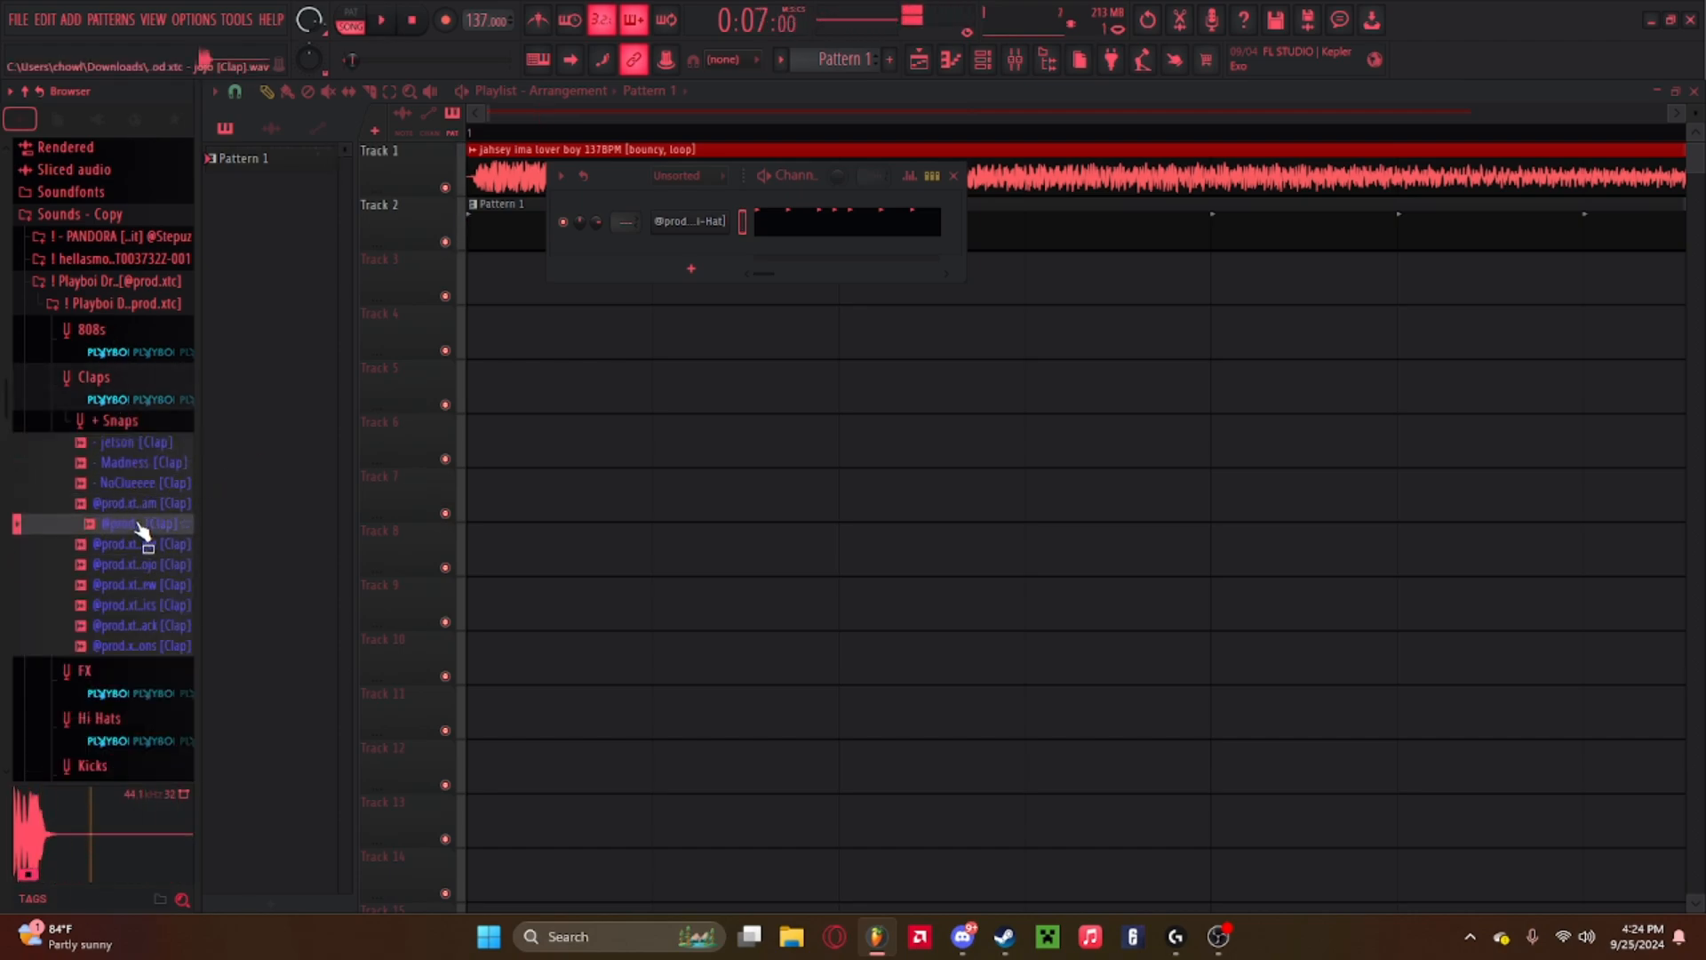
pyautogui.click(136, 545)
pyautogui.press('space')
pyautogui.press('space')
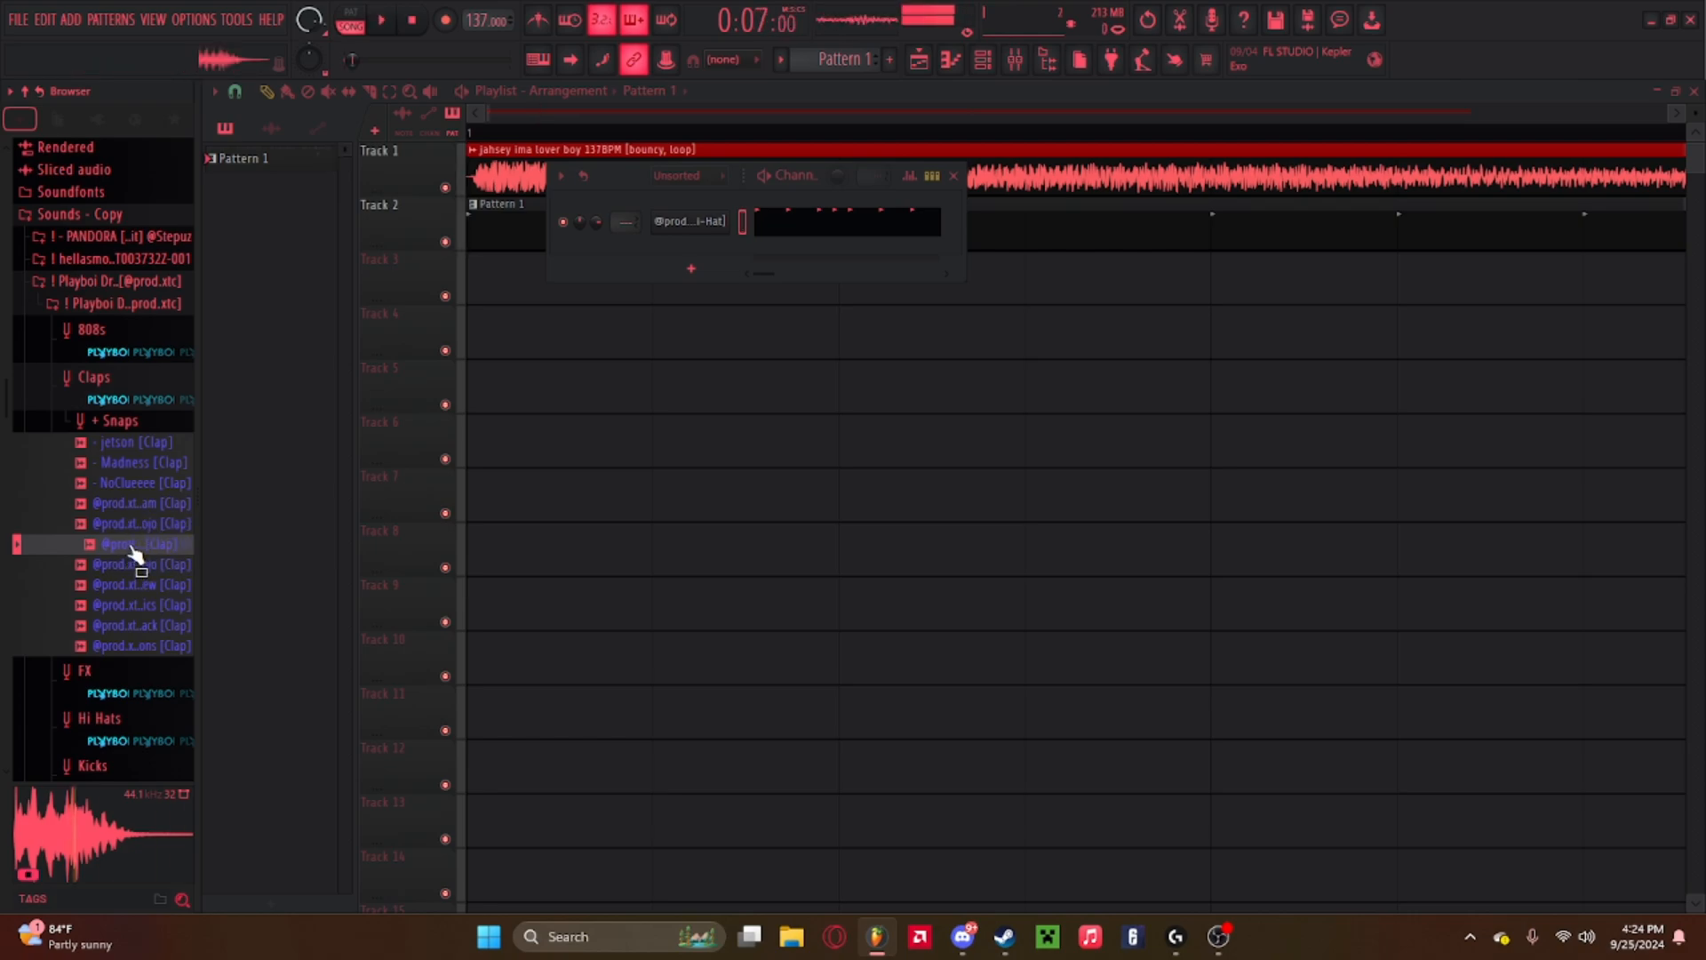
pyautogui.click(131, 584)
pyautogui.click(134, 605)
pyautogui.click(134, 626)
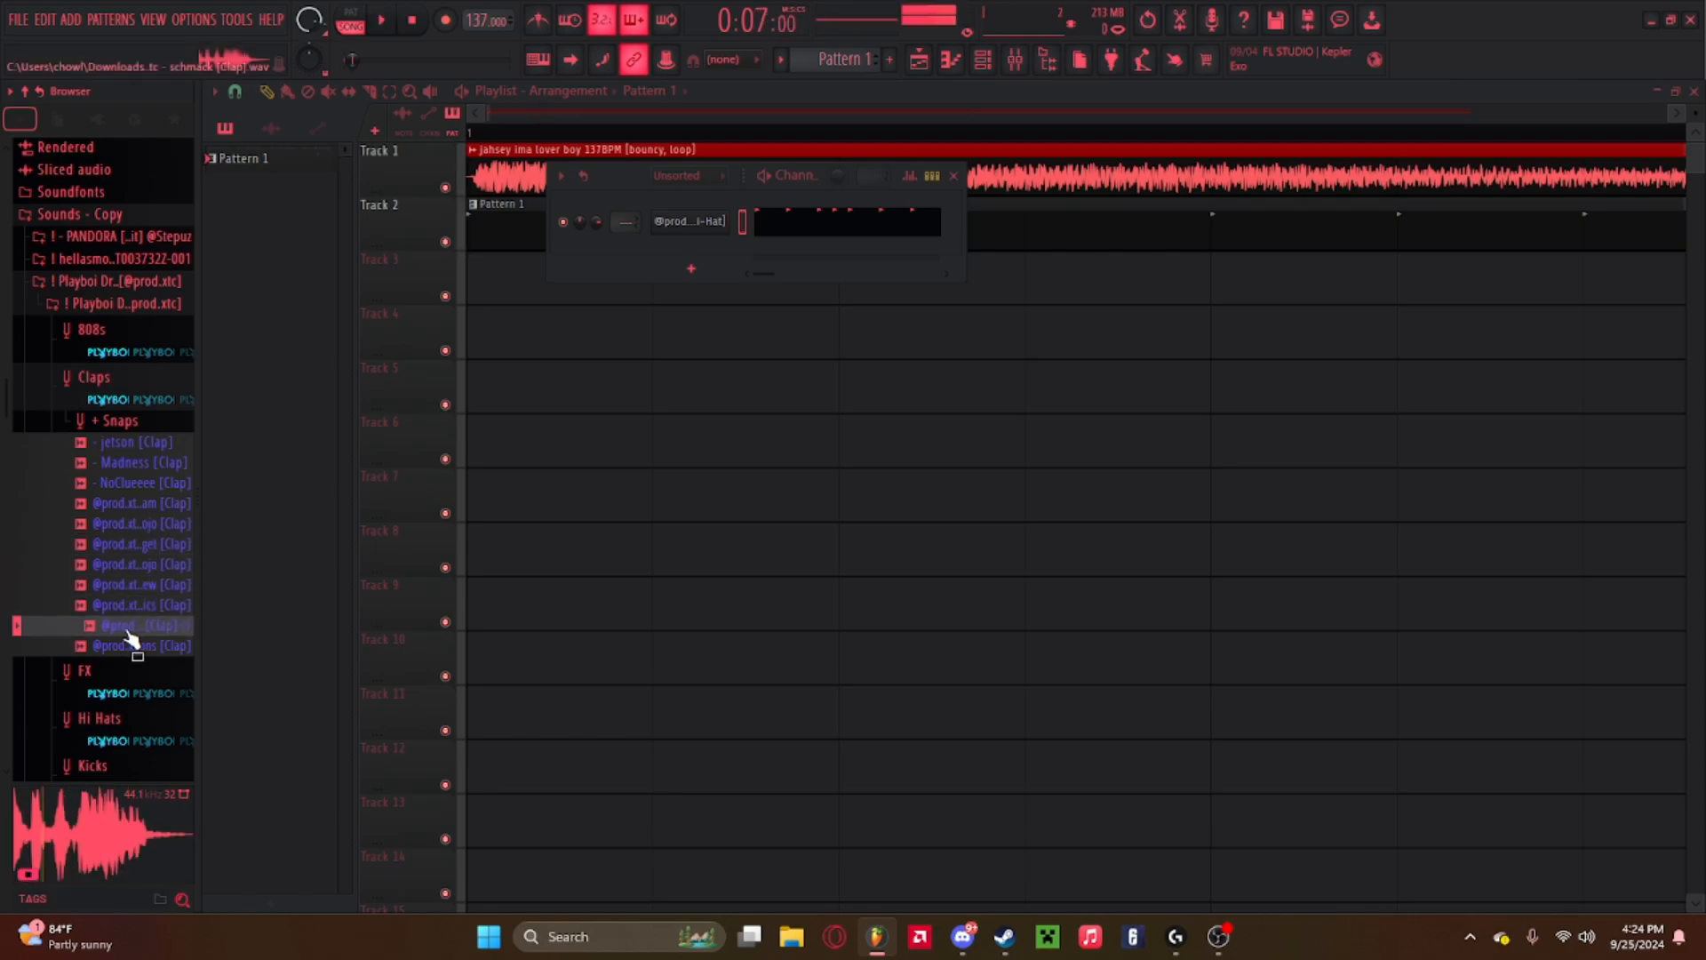
pyautogui.click(133, 647)
pyautogui.click(131, 622)
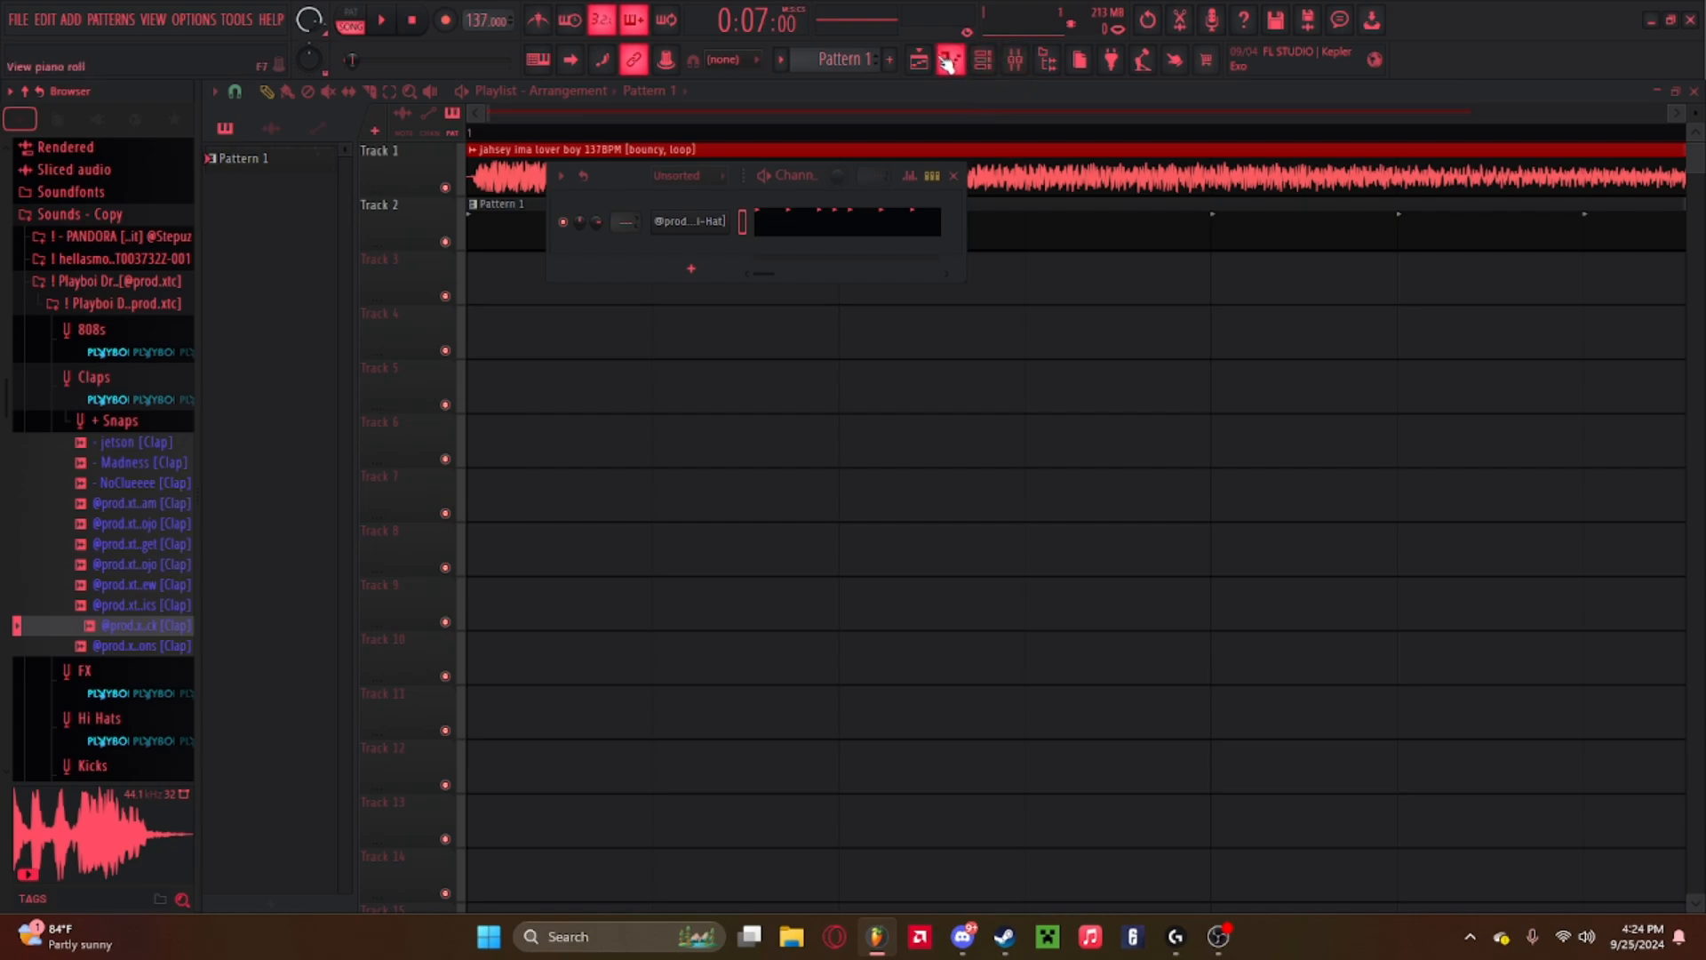
pyautogui.click(1015, 60)
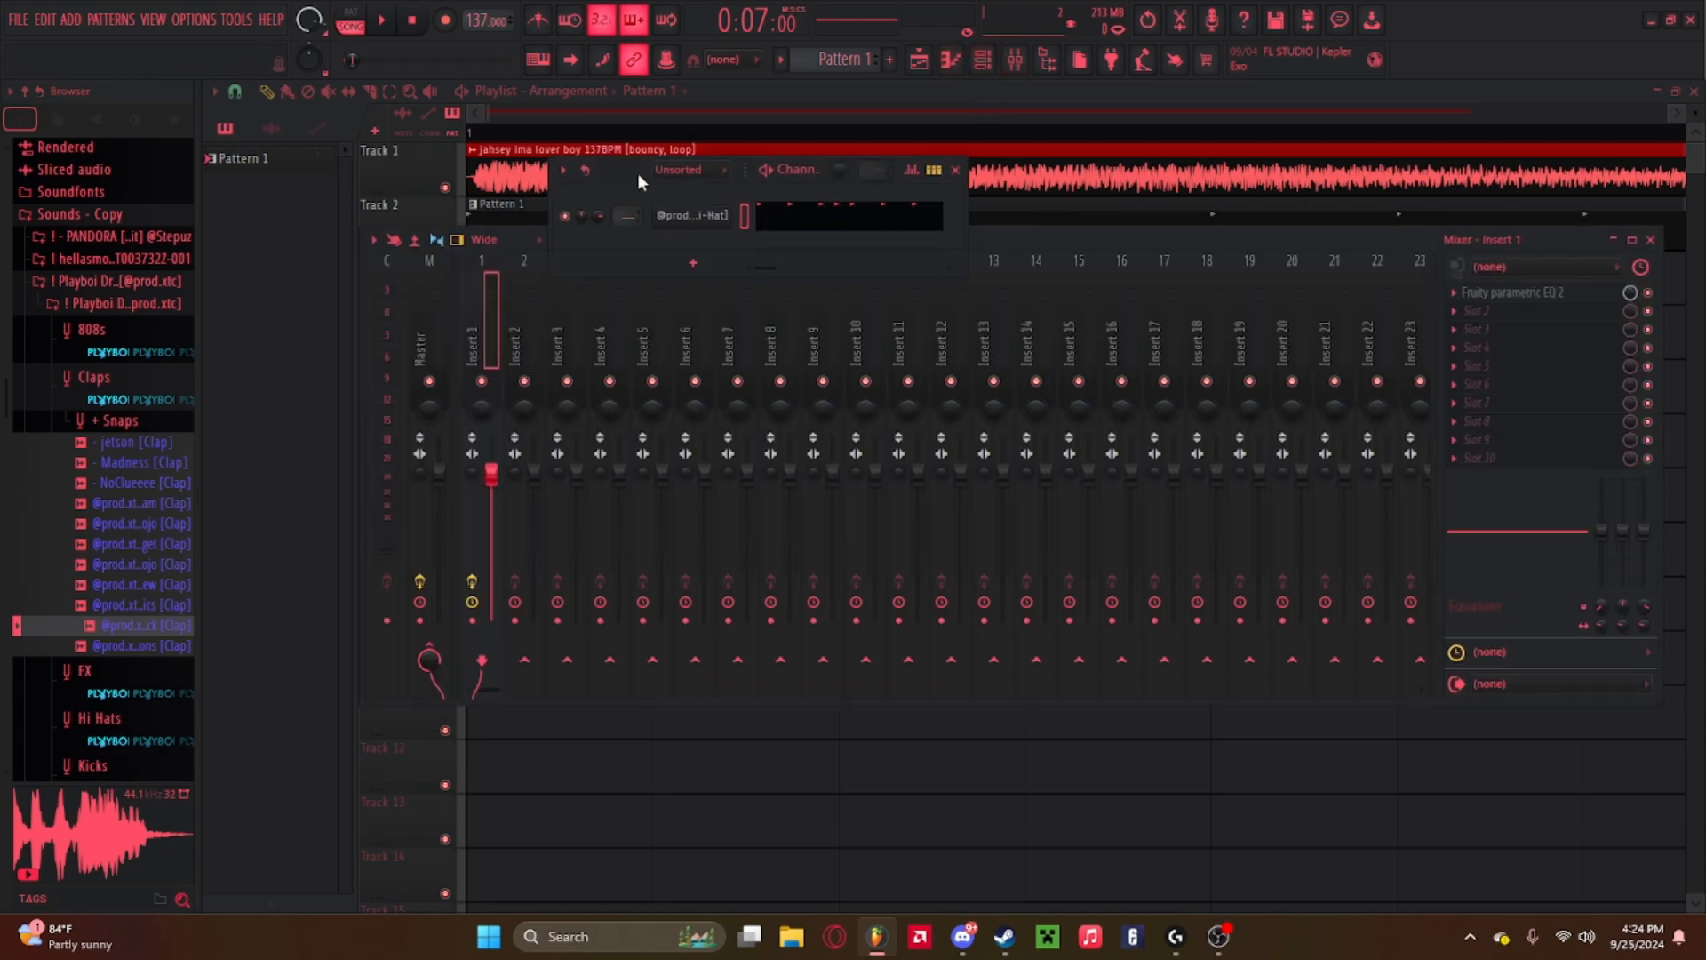
pyautogui.moveTo(637, 175); pyautogui.dragTo(652, 147)
pyautogui.doubleClick(525, 169)
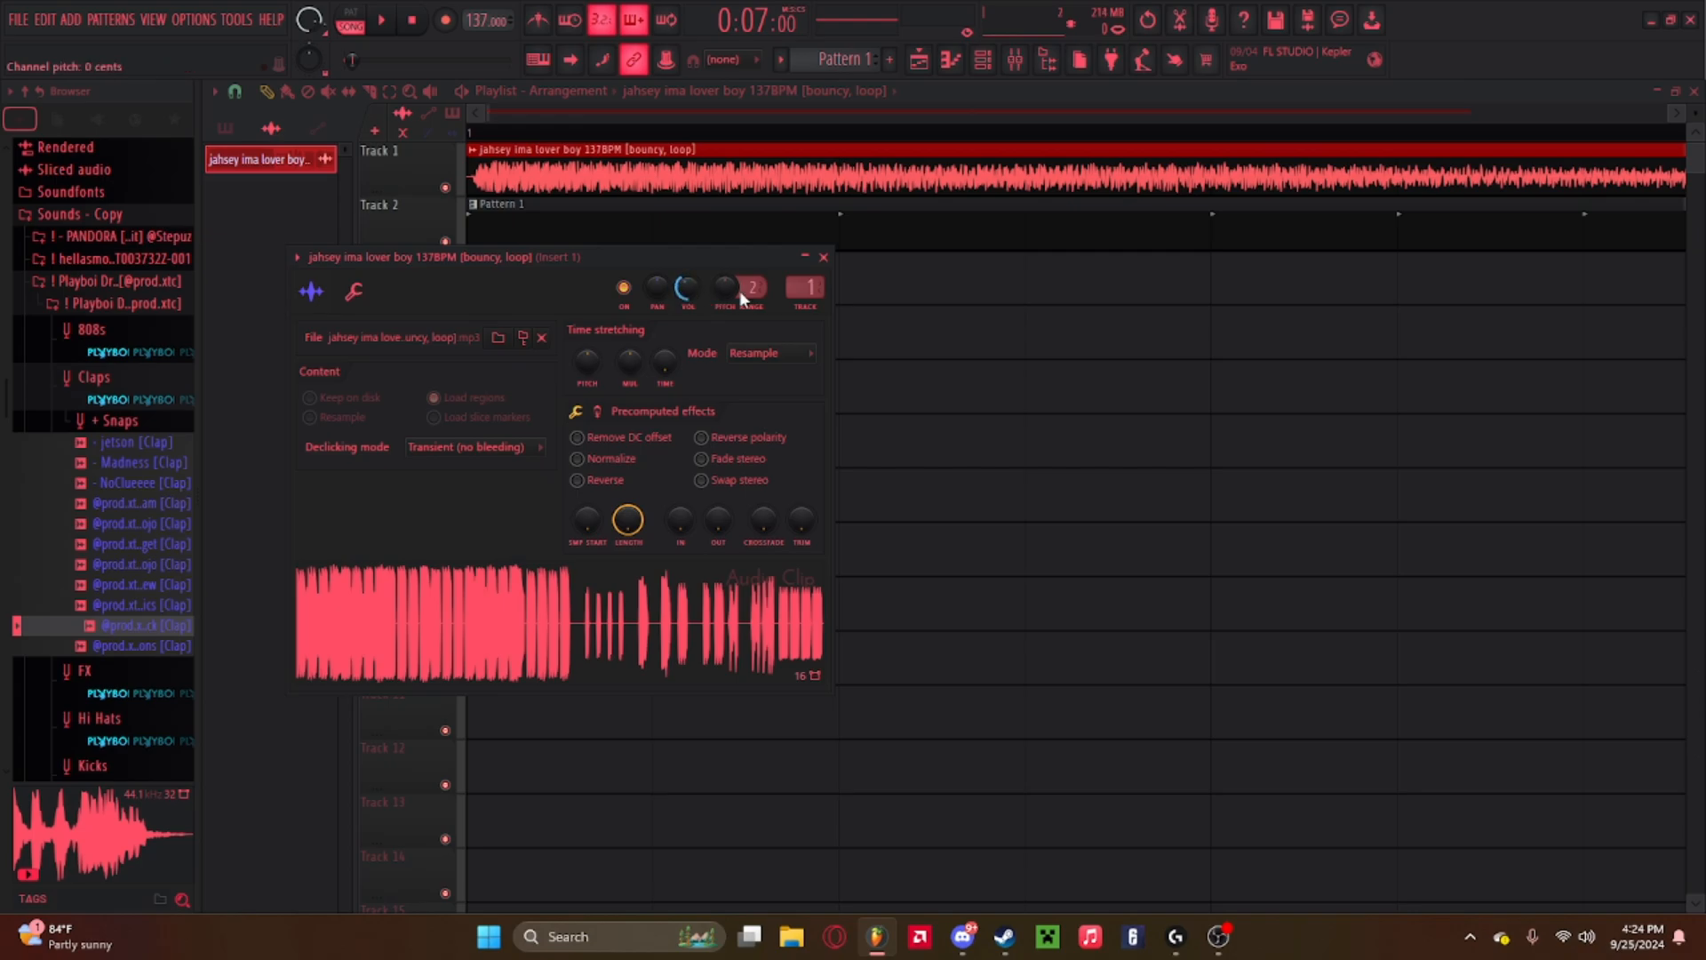
pyautogui.click(823, 257)
# Play the beat and audition further clap samples alongside it.
pyautogui.press('space')
pyautogui.click(138, 587)
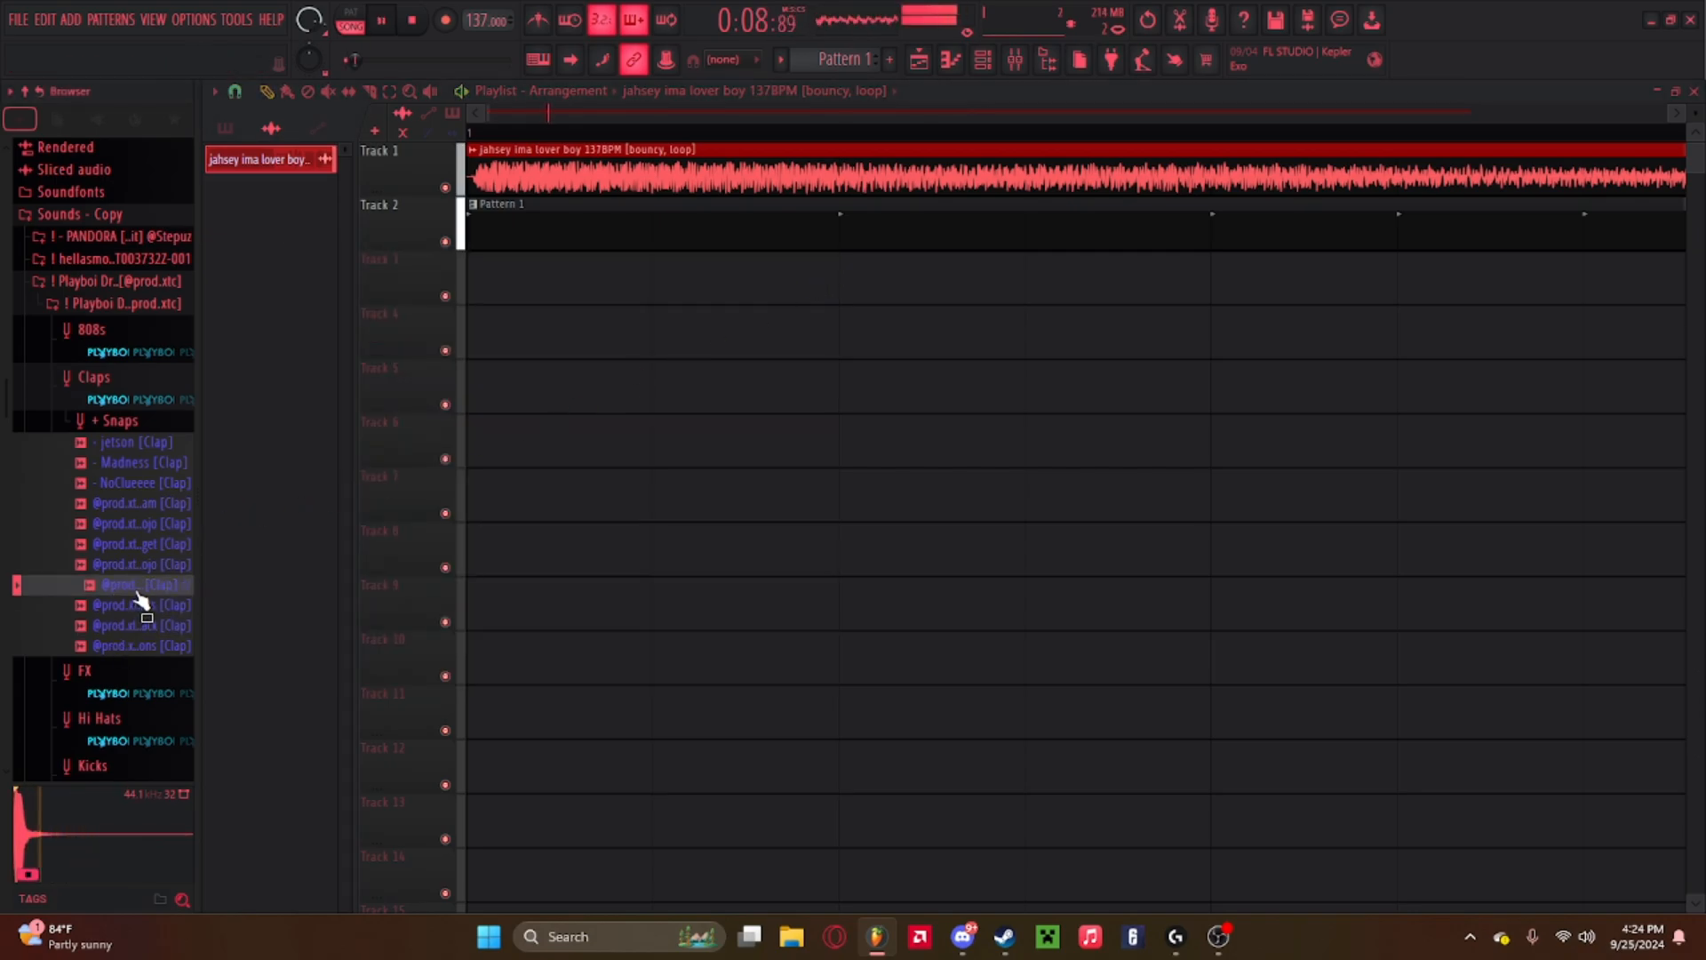
pyautogui.click(139, 568)
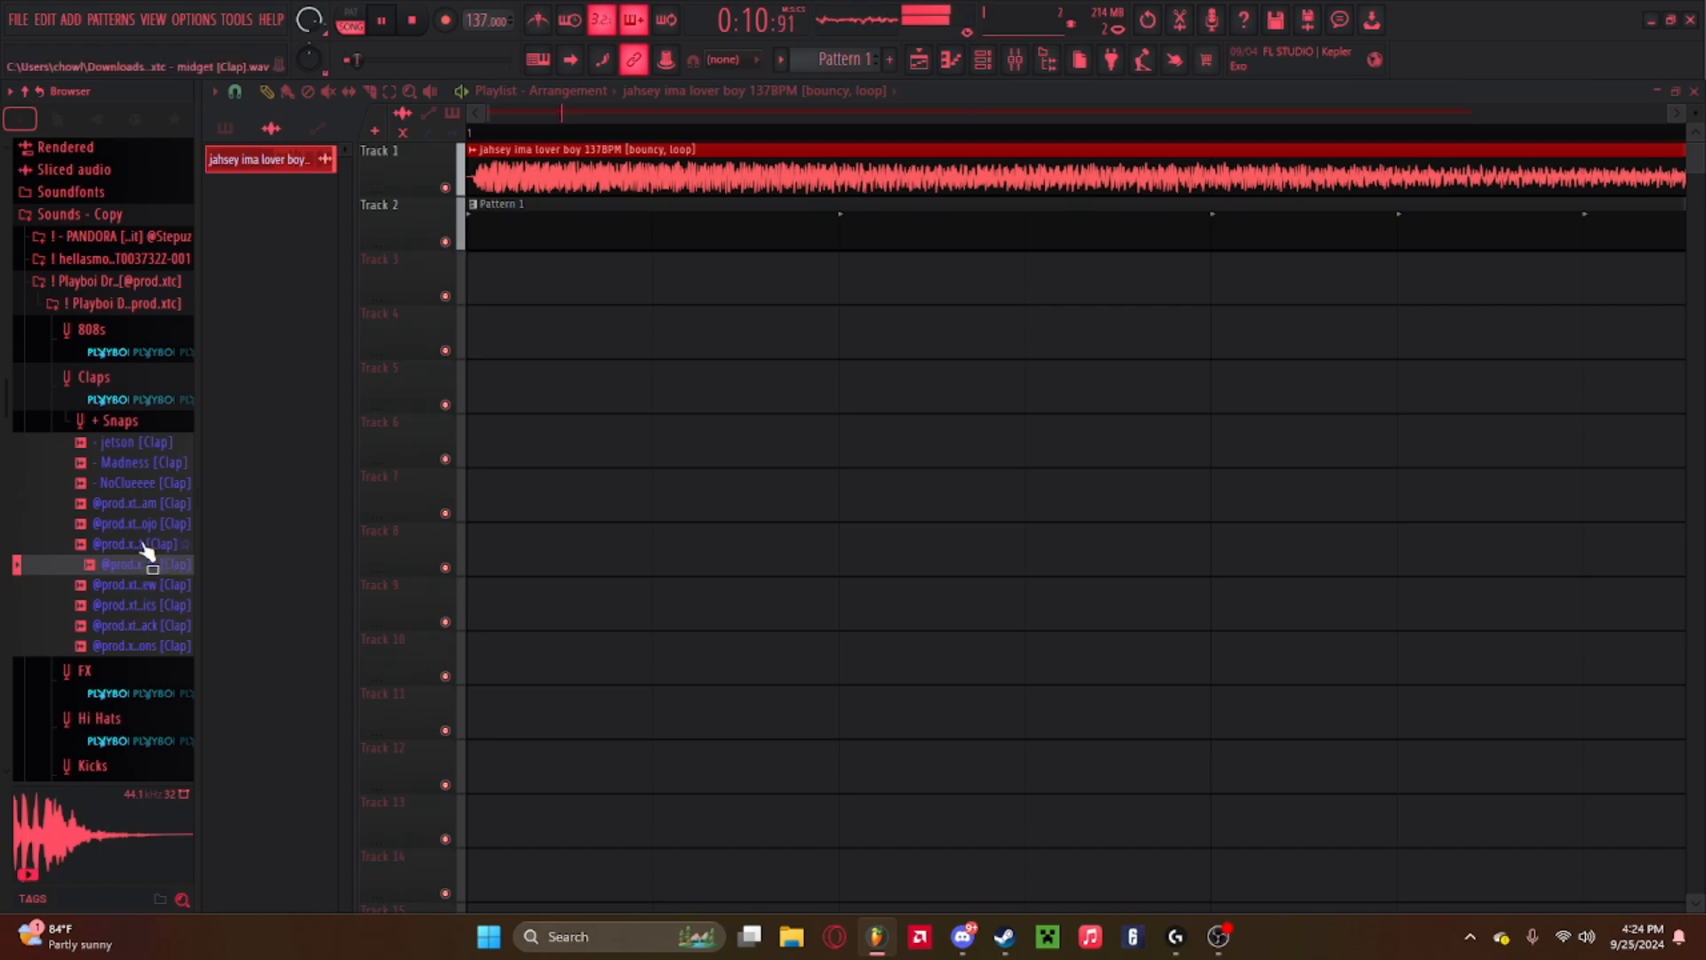
pyautogui.click(147, 545)
pyautogui.click(141, 505)
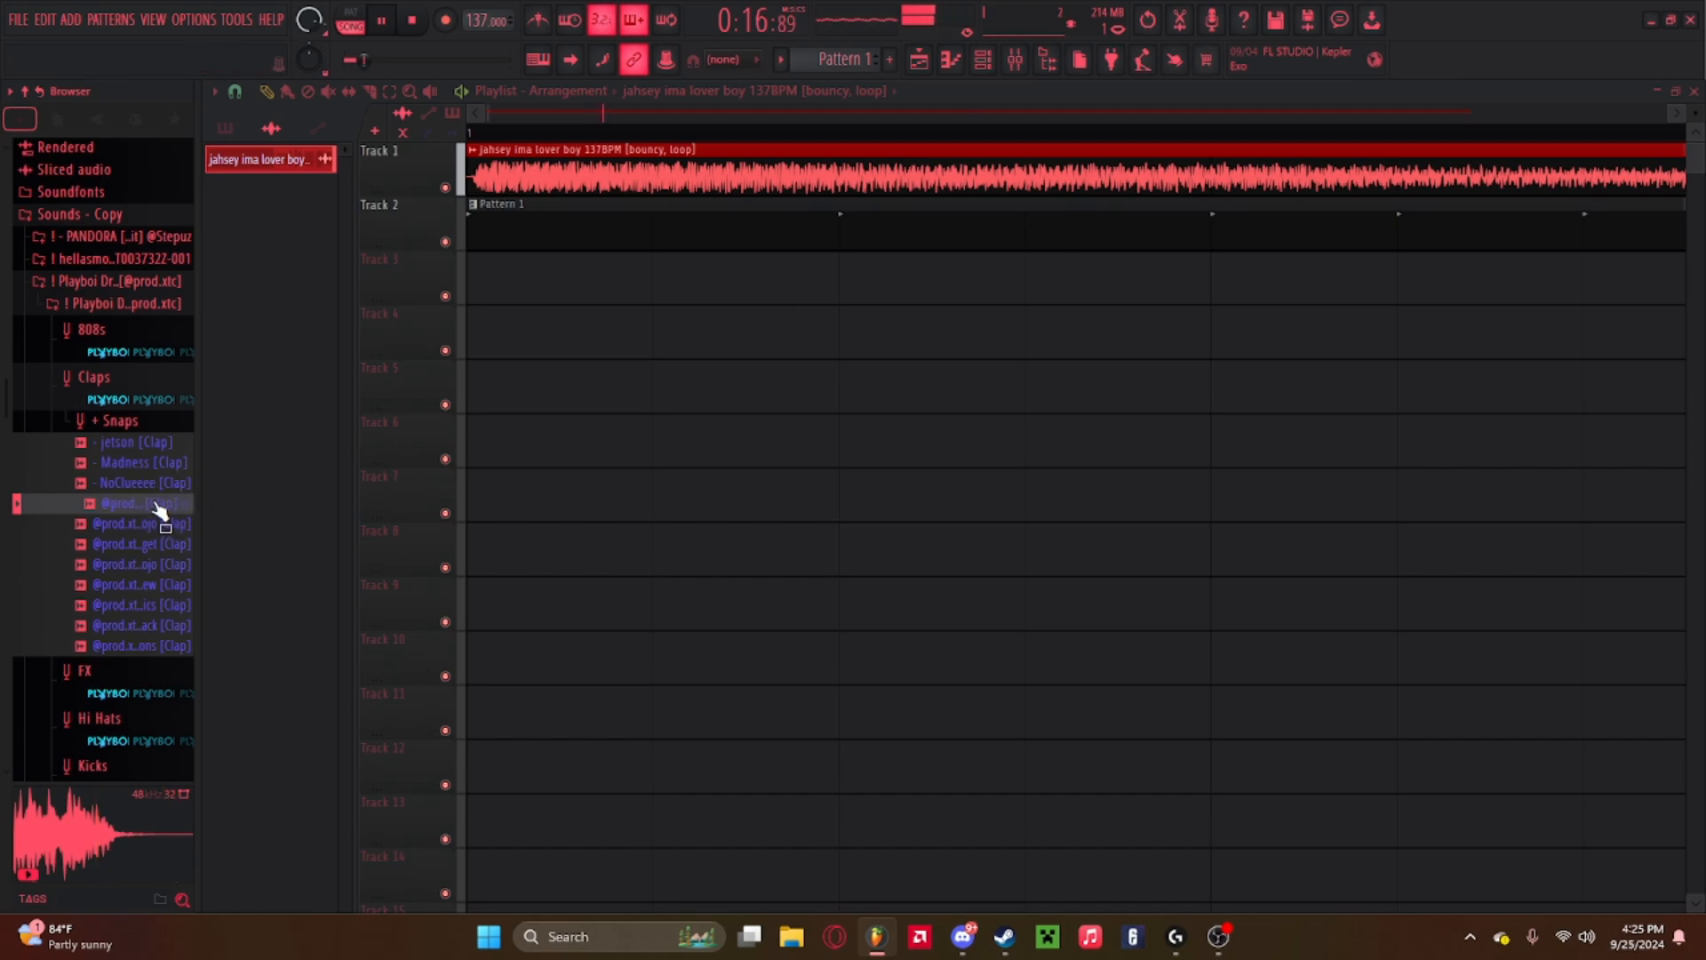
# Load the chosen clap sample into the channel rack as the clap channel and open its piano roll.
pyautogui.press('space')
pyautogui.click(983, 59)
pyautogui.moveTo(152, 506); pyautogui.dragTo(702, 219)
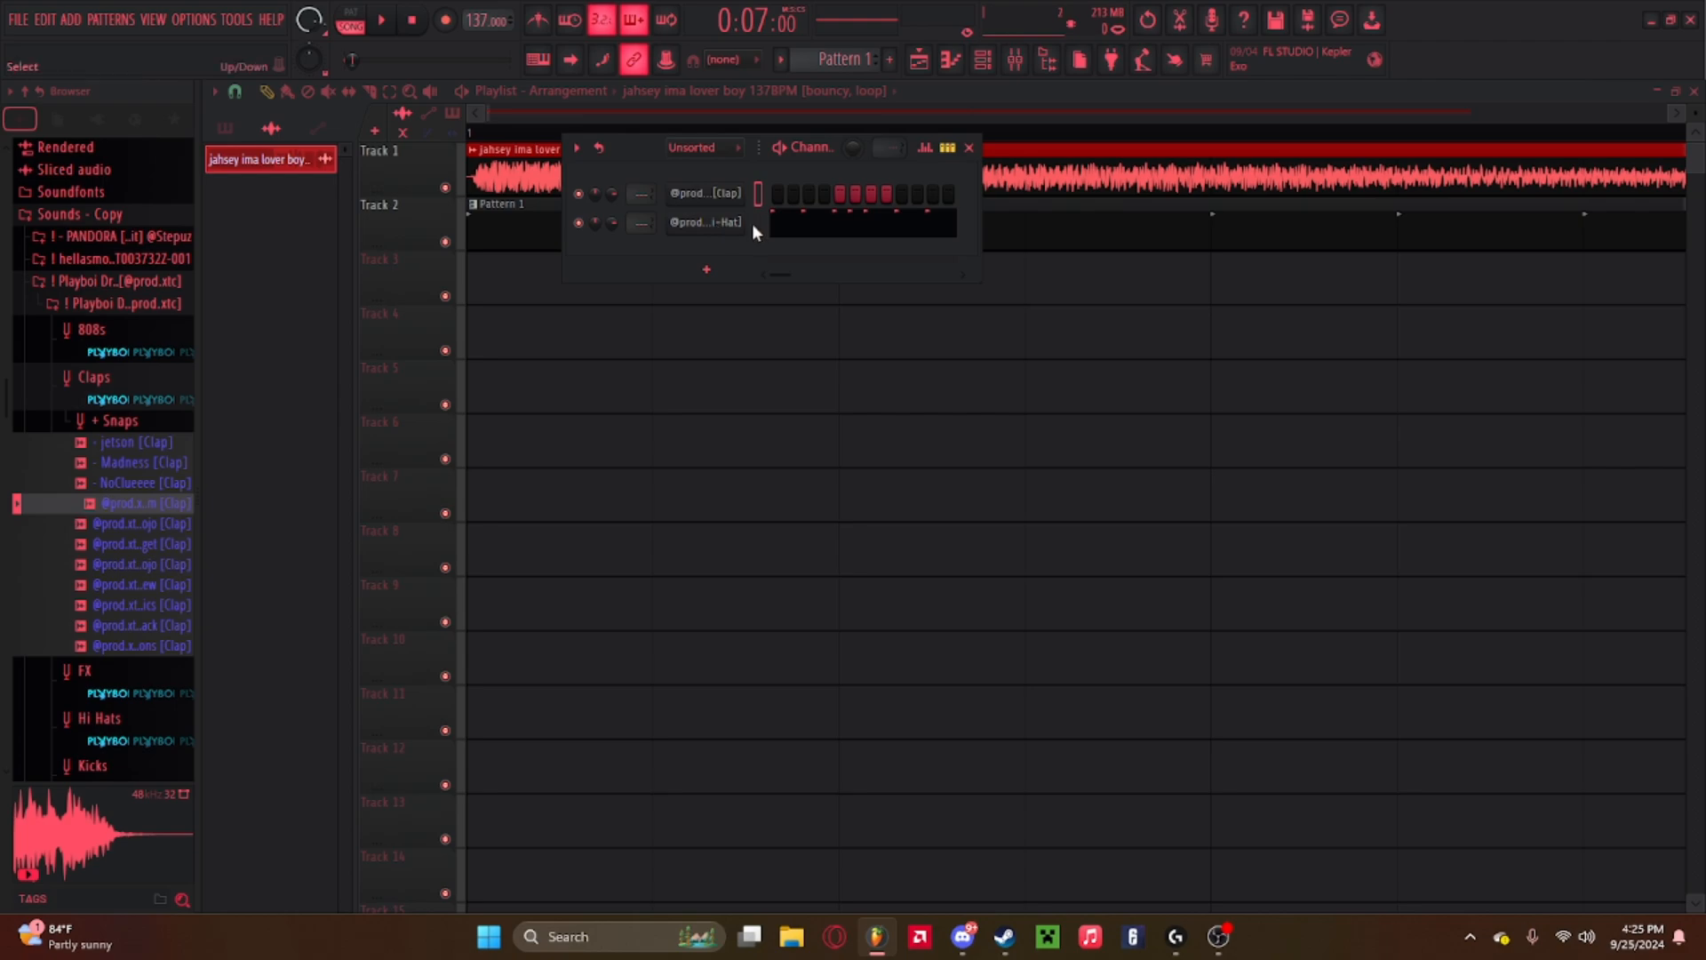
pyautogui.rightClick(718, 190)
pyautogui.click(773, 191)
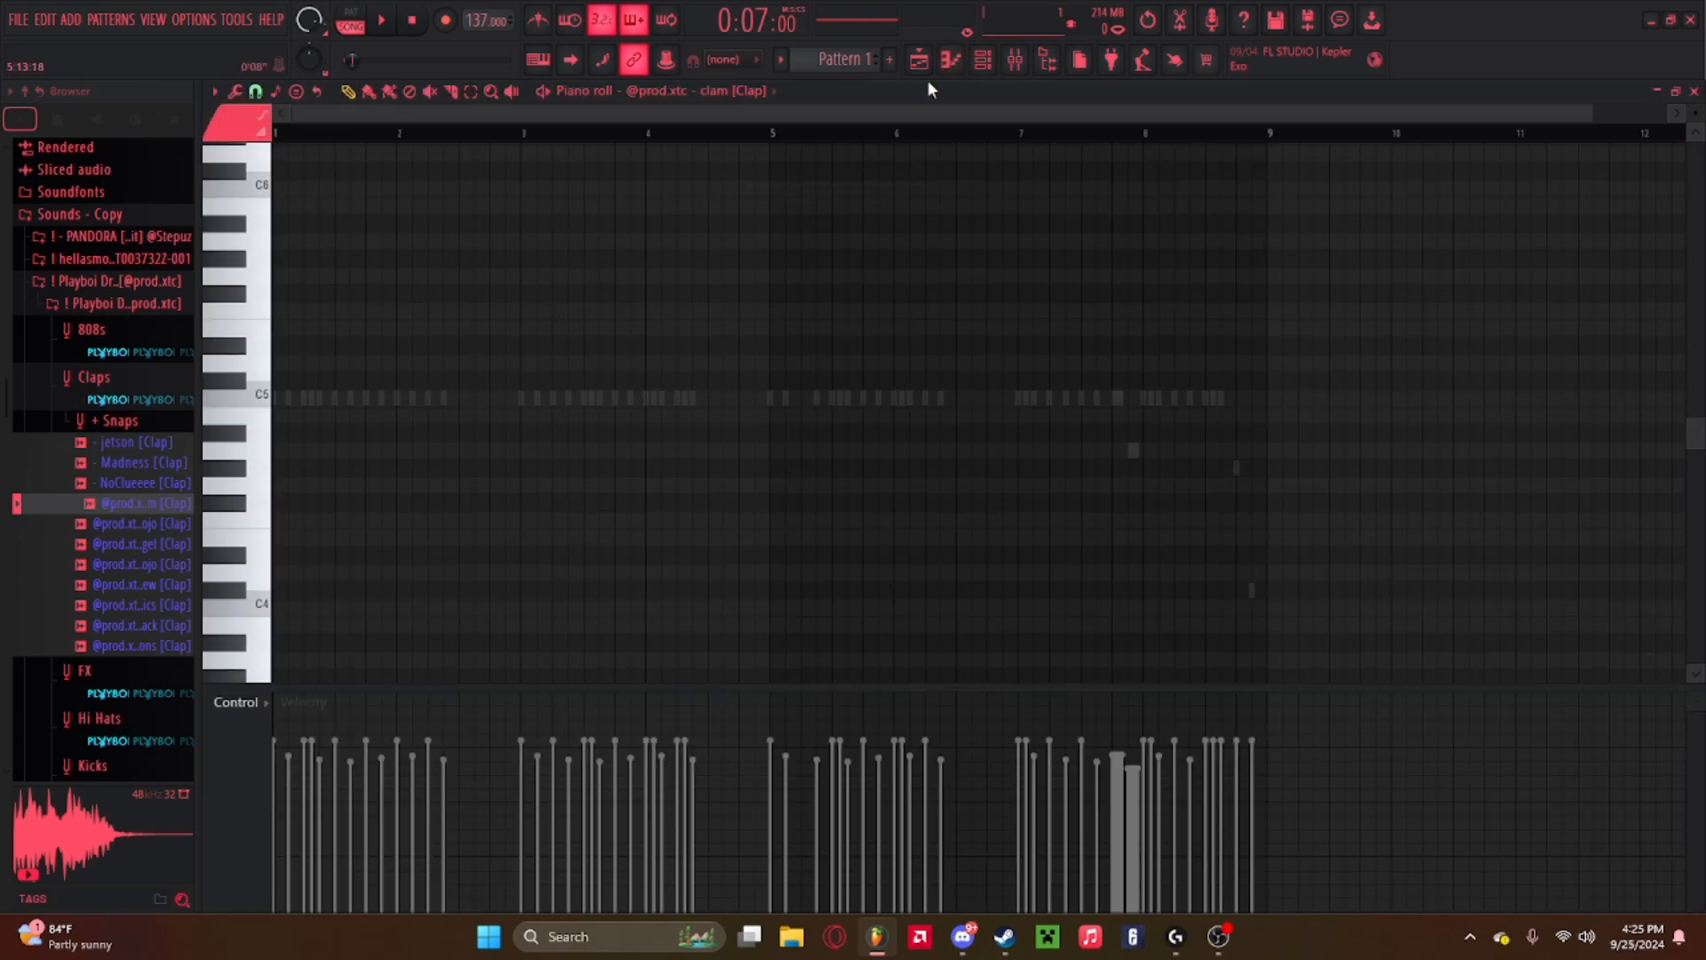
# Place the first clap note on the third beat of bar 1 and play the pattern from the start.
pyautogui.click(983, 60)
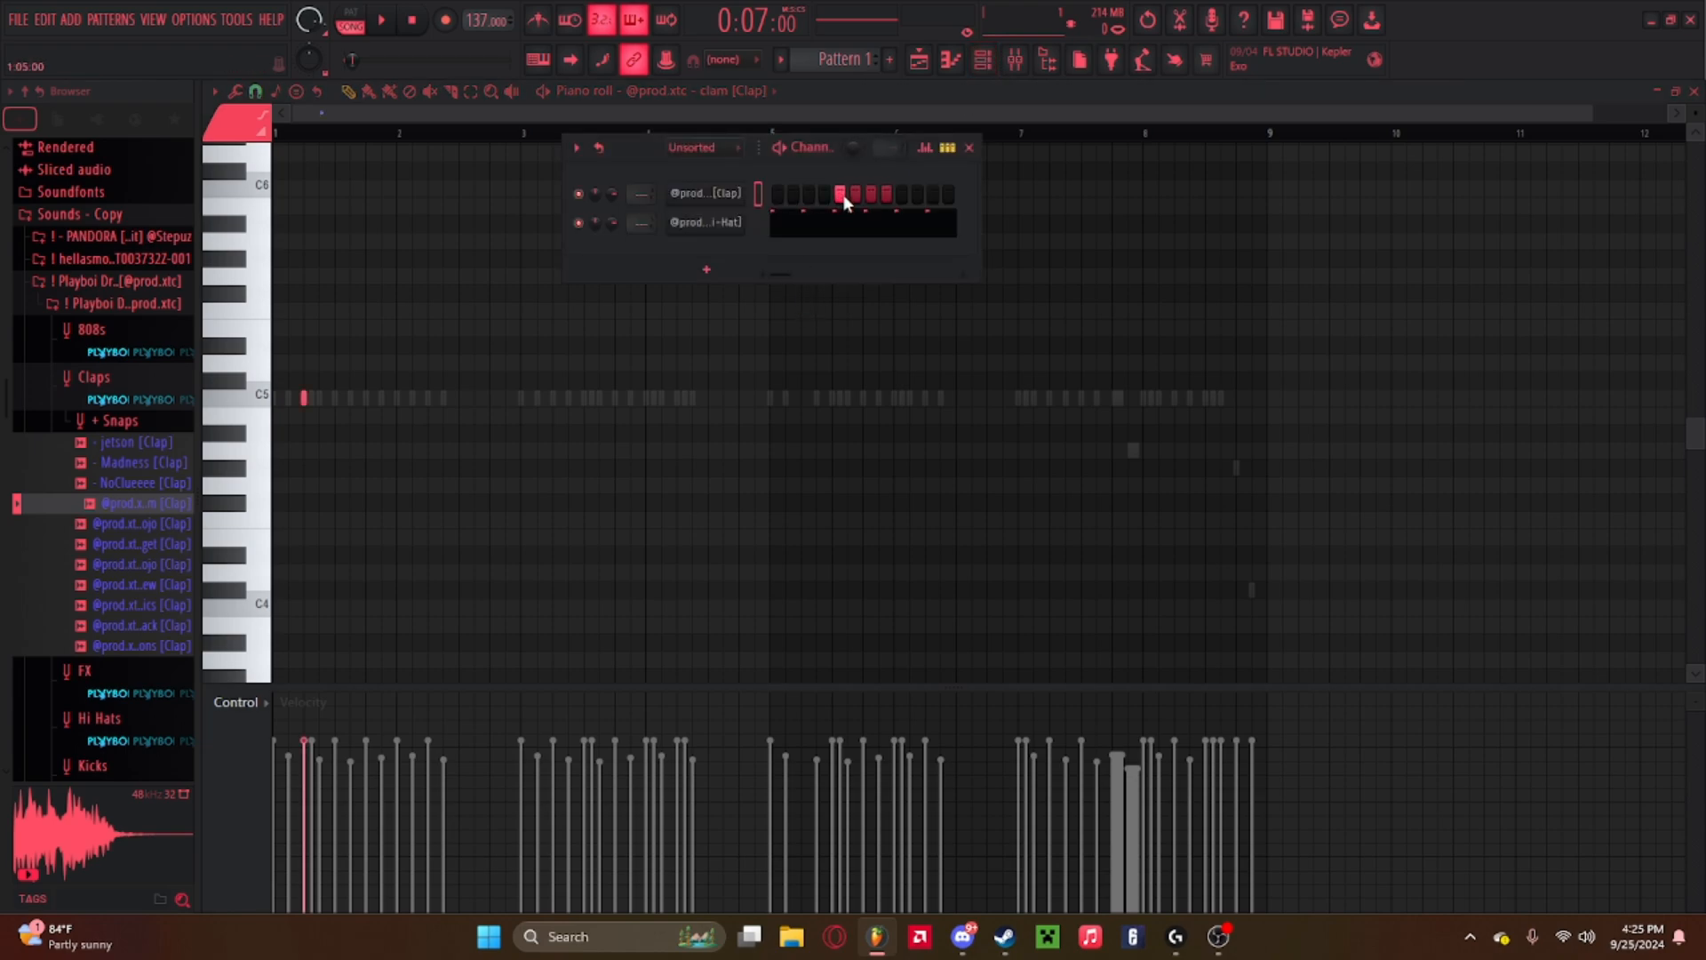
pyautogui.click(302, 397)
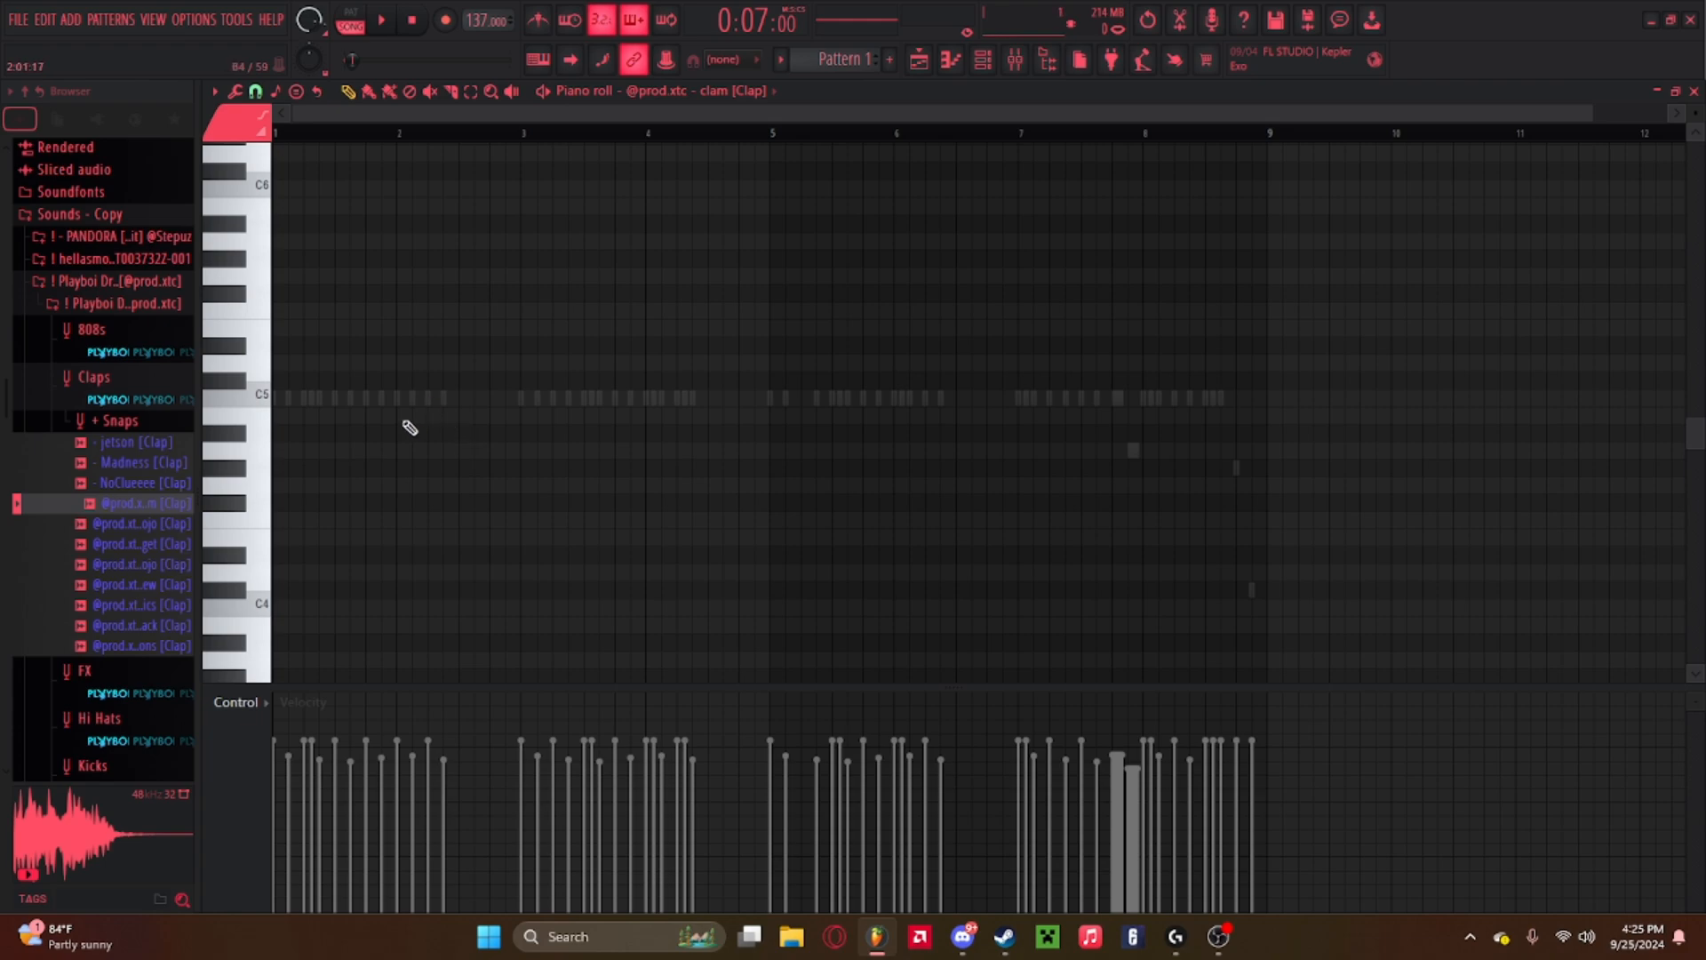
pyautogui.scroll(3, 361, 137)
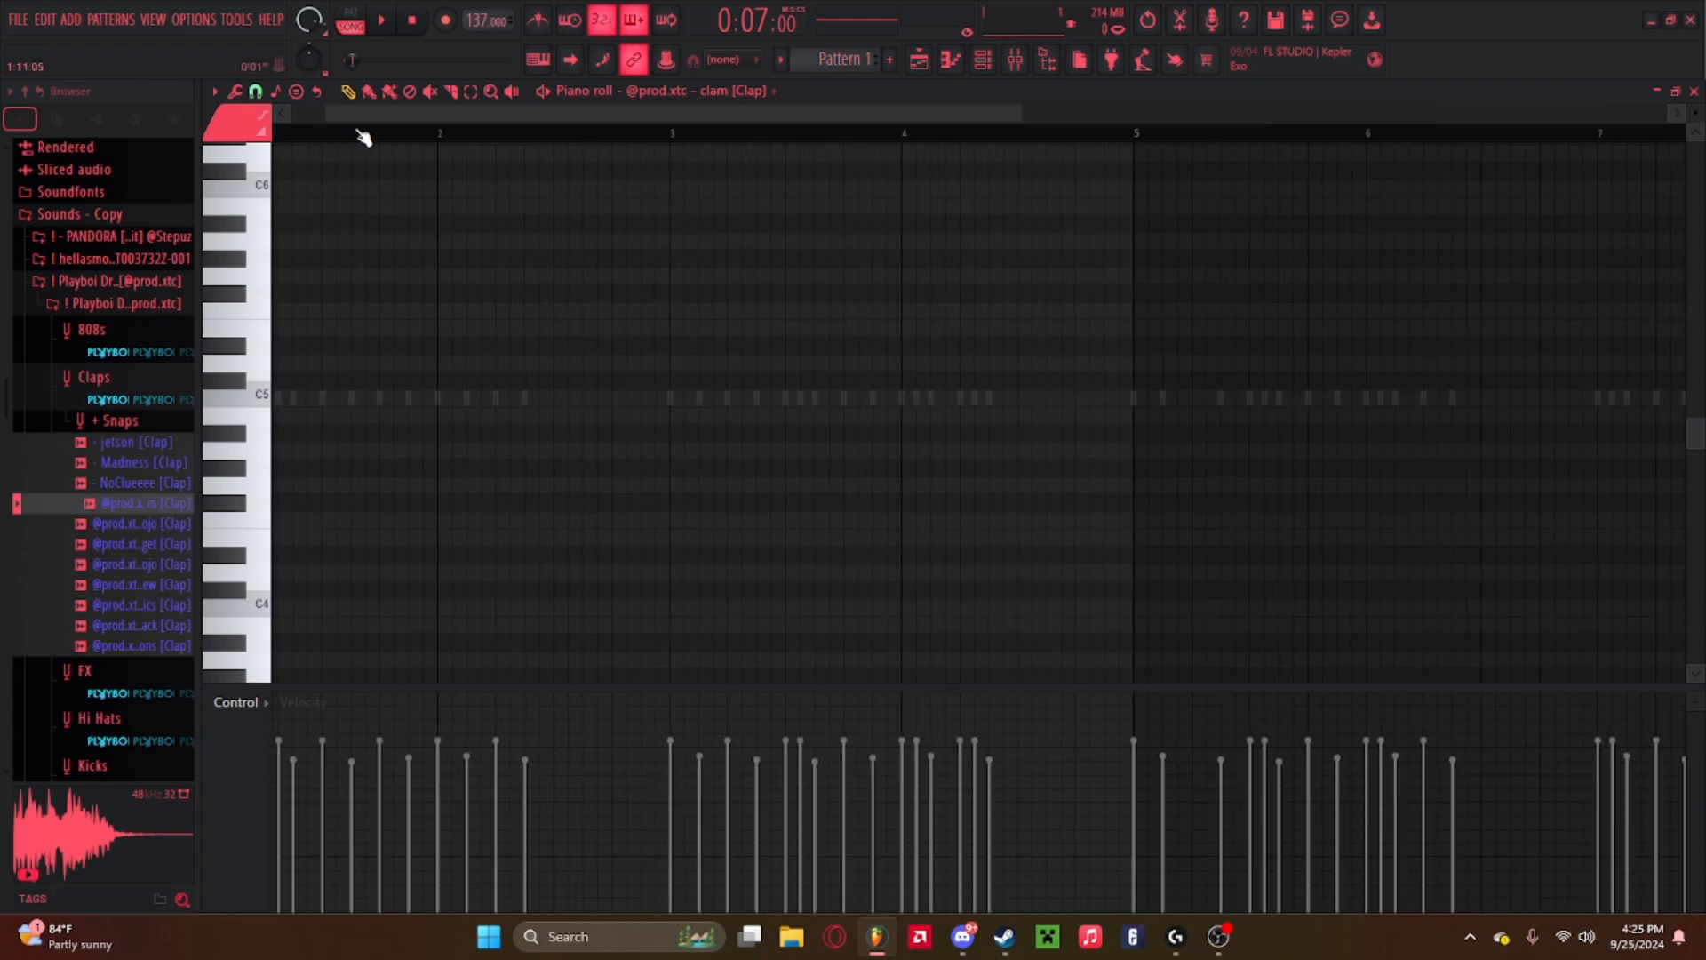
pyautogui.click(388, 398)
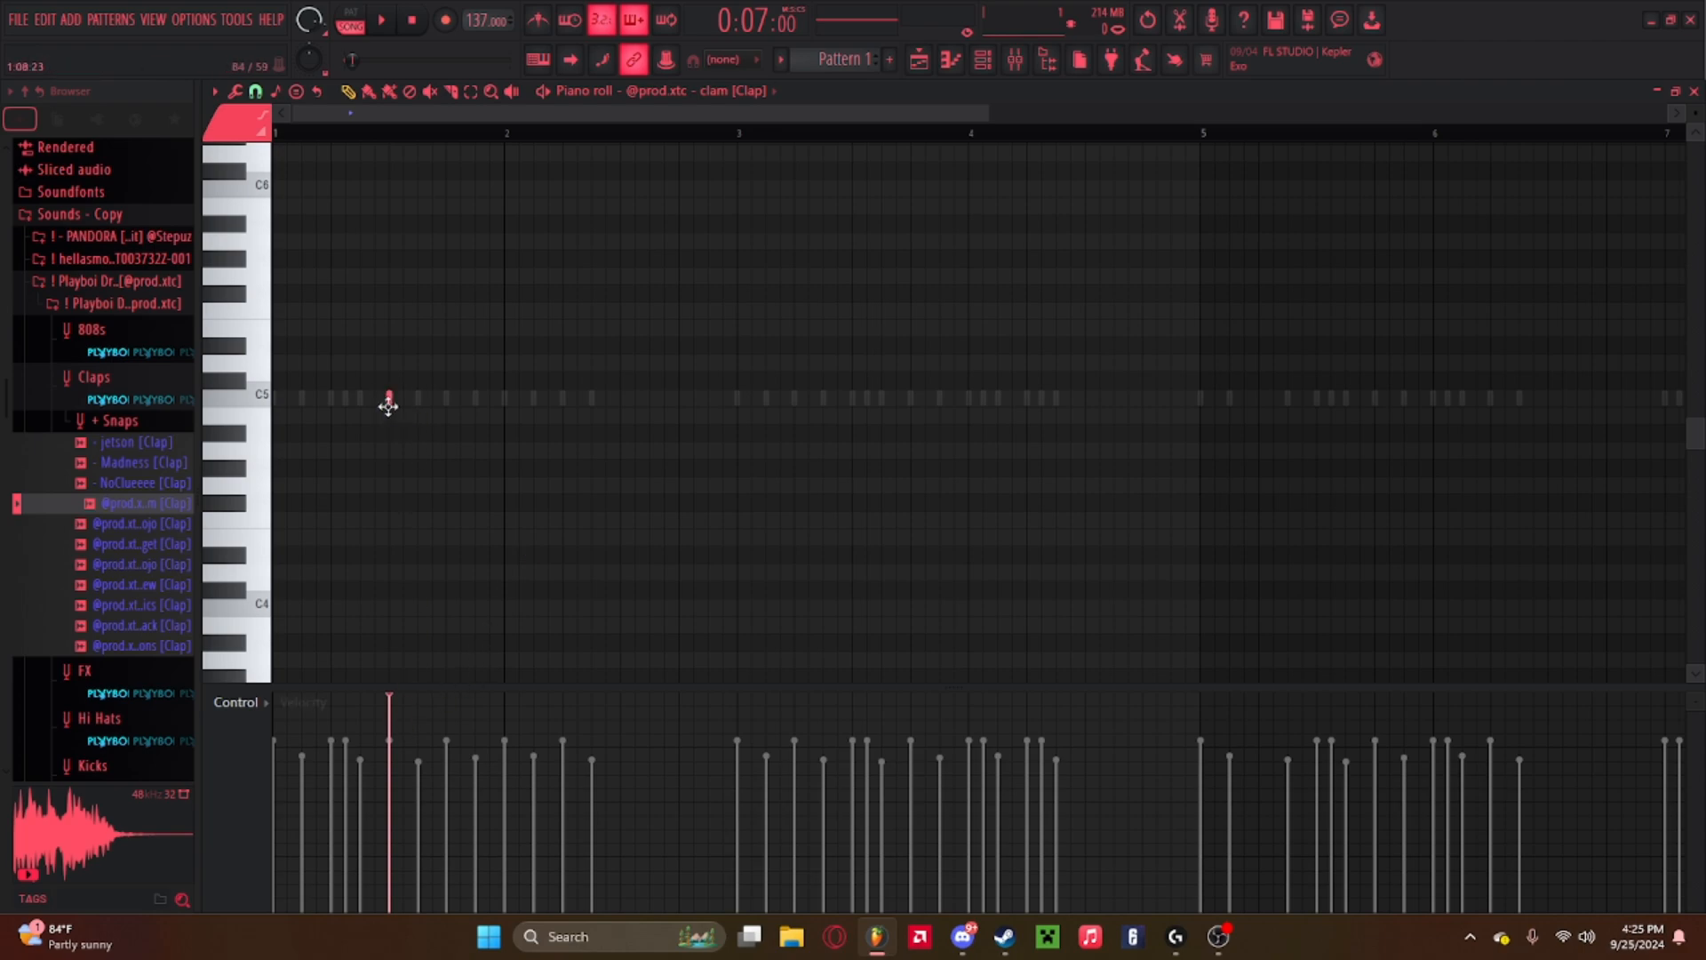
pyautogui.click(983, 59)
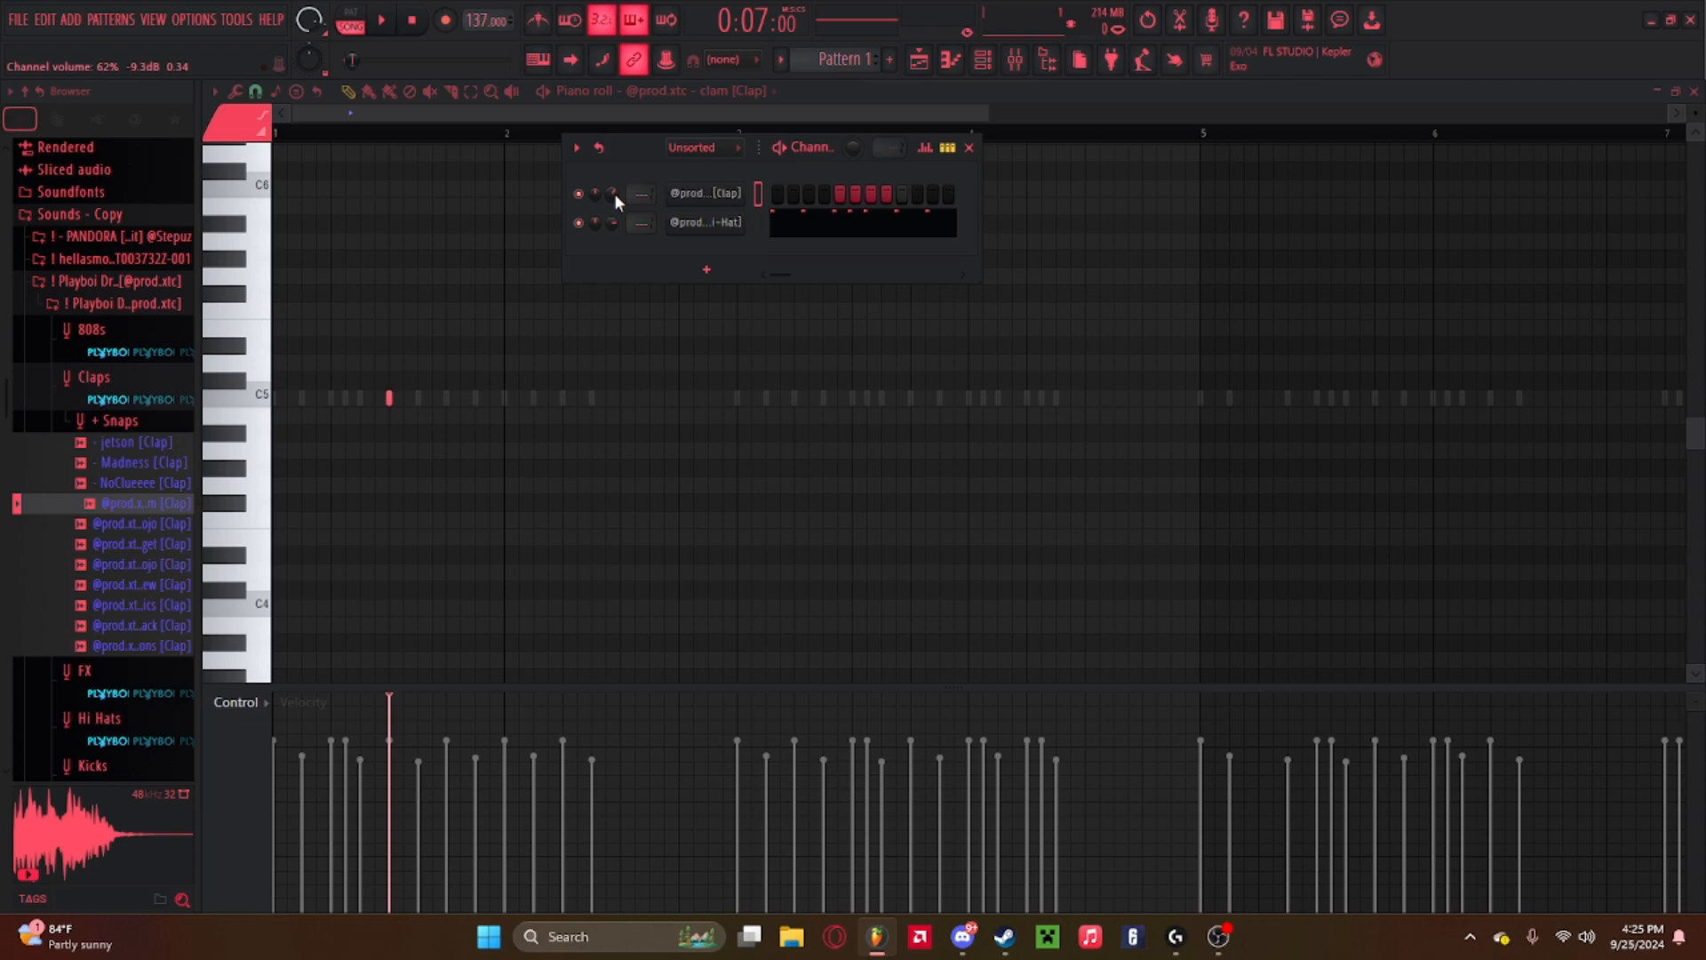
pyautogui.click(391, 398)
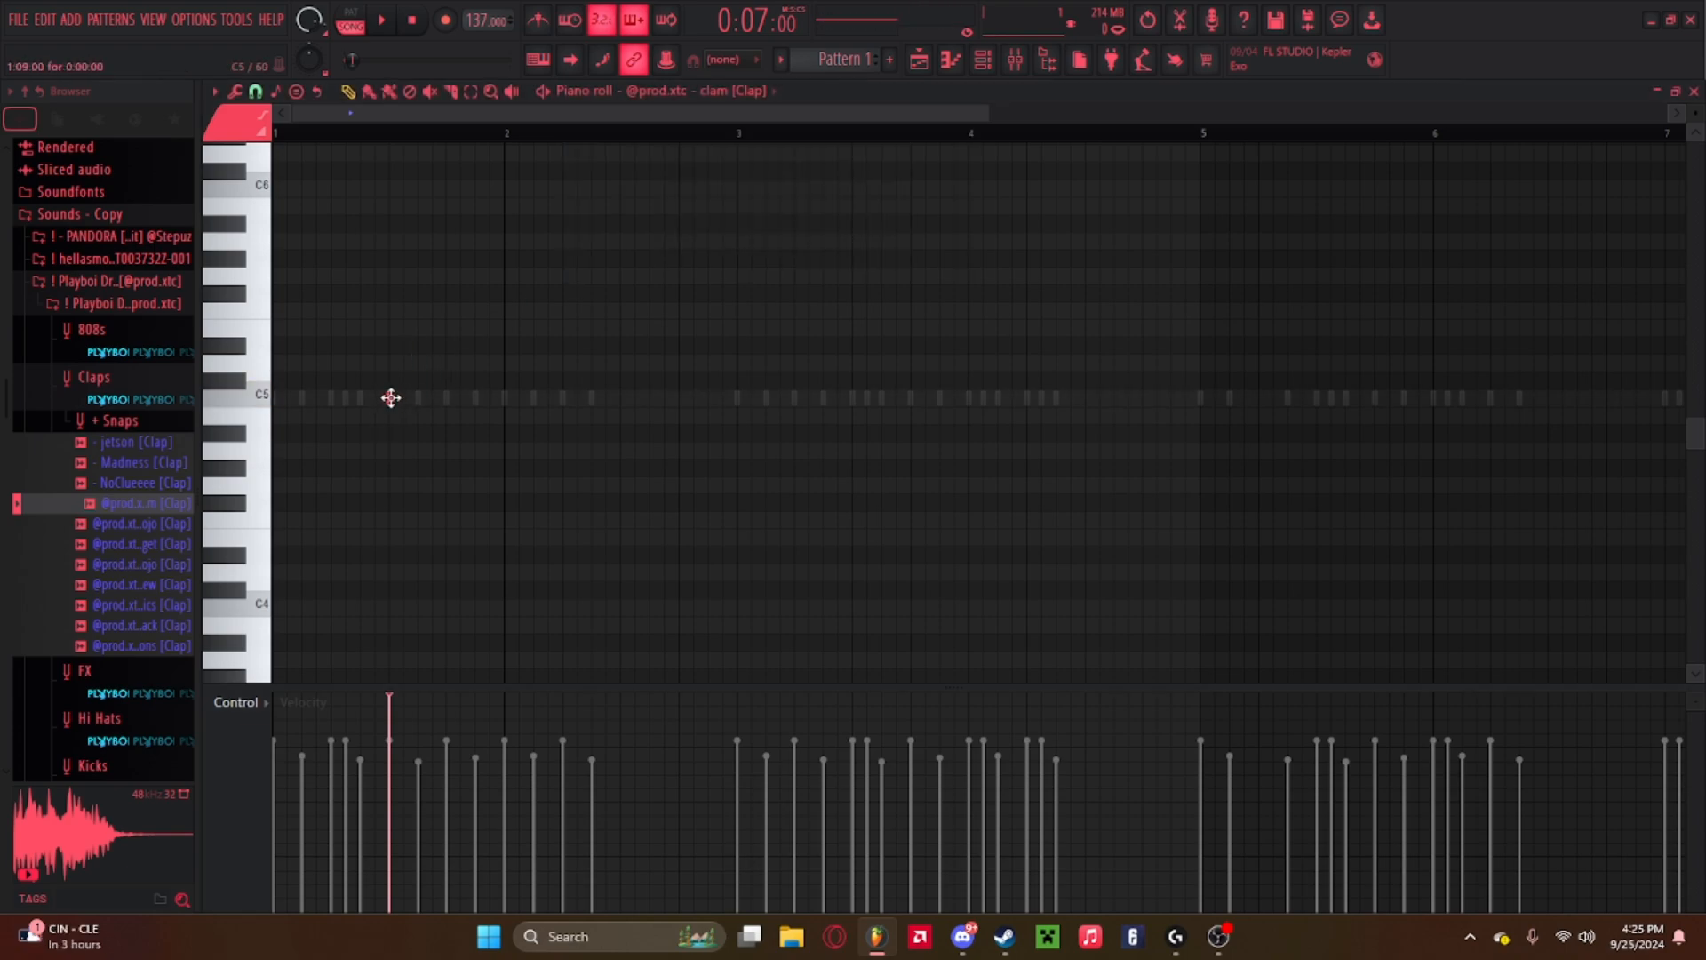
pyautogui.click(983, 58)
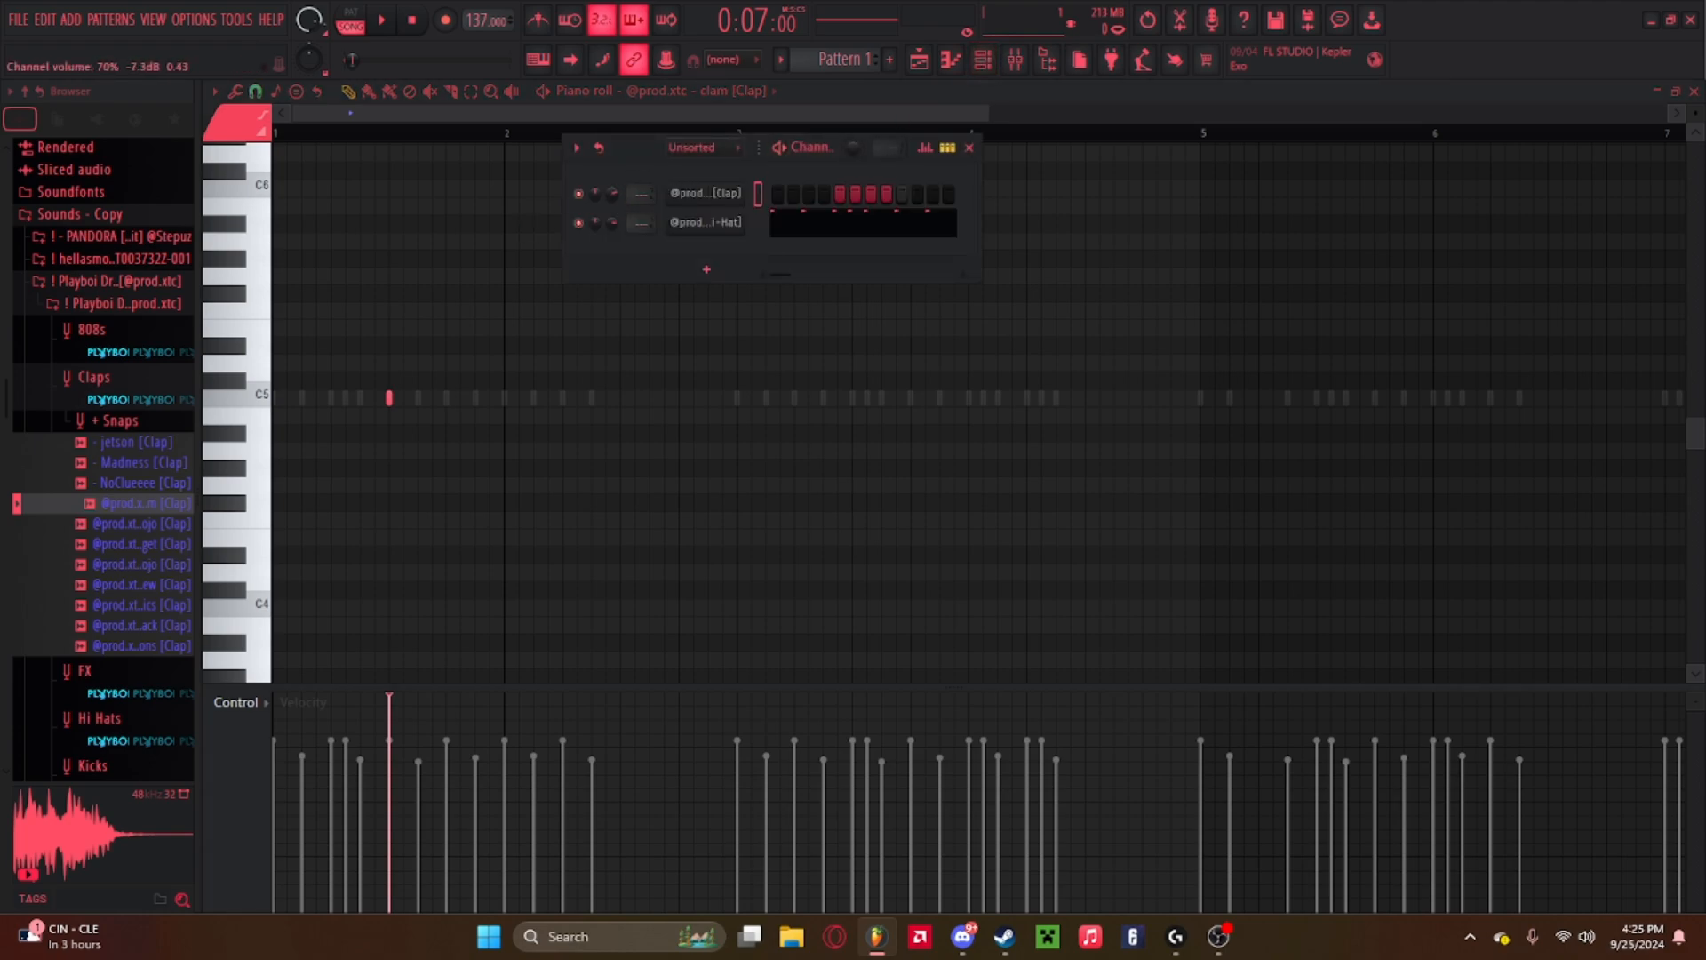
pyautogui.click(969, 148)
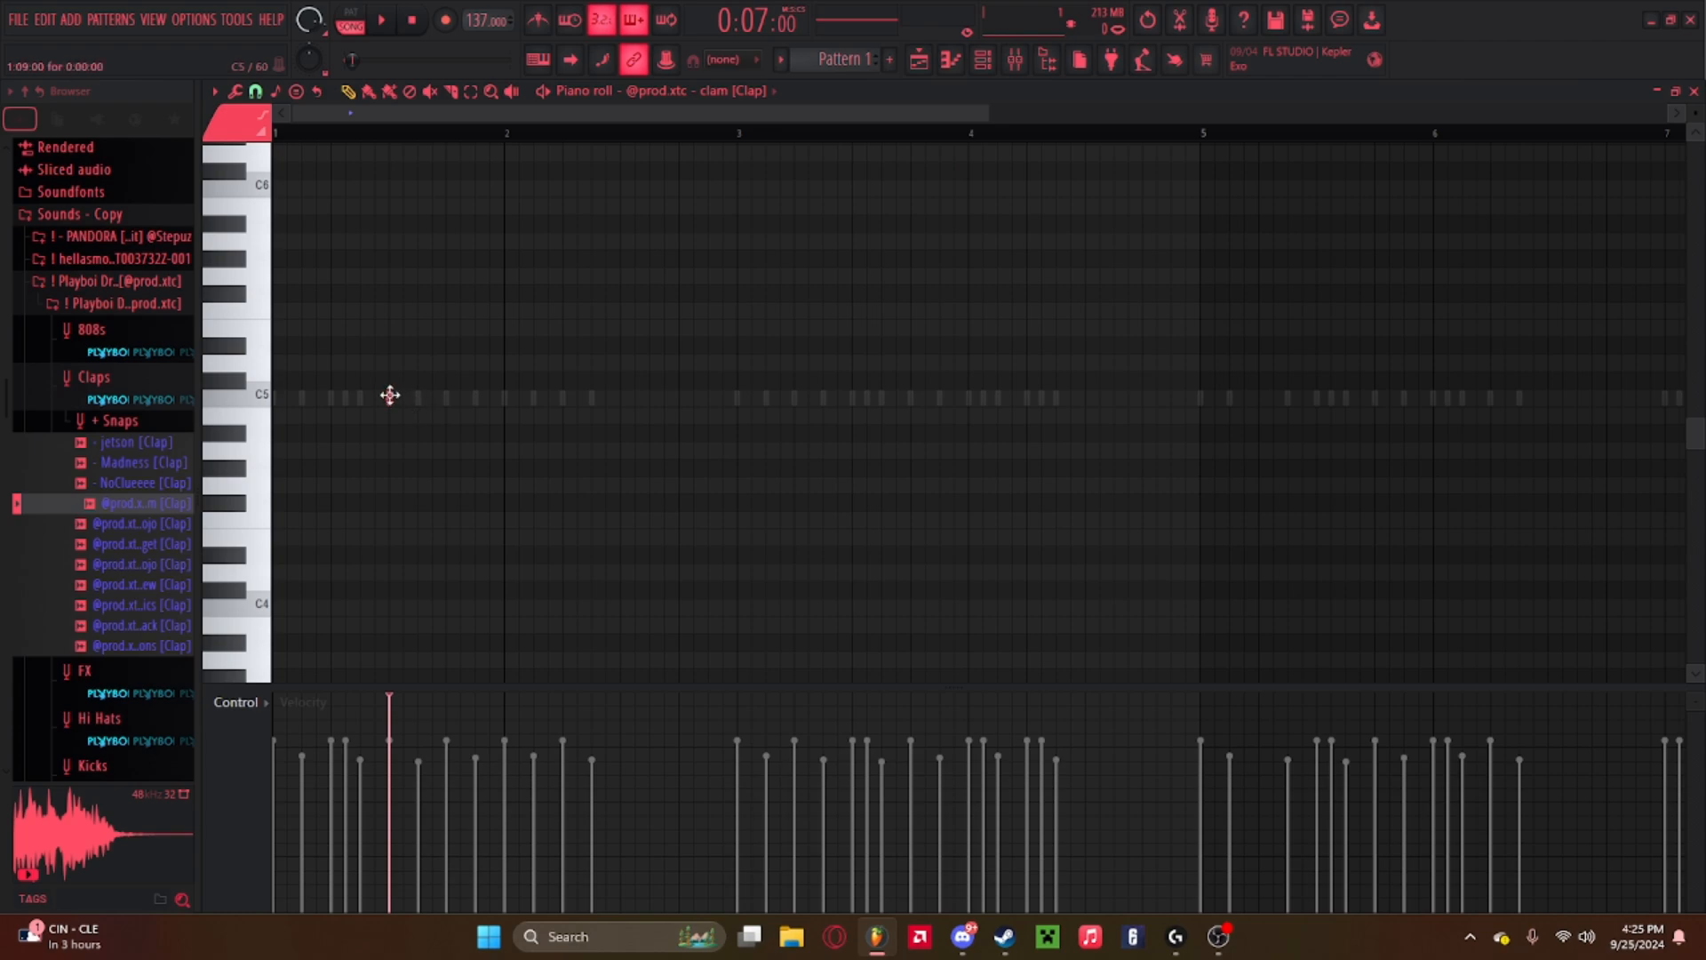
pyautogui.click(389, 396)
pyautogui.press('space')
pyautogui.press('space')
pyautogui.click(283, 133)
pyautogui.press('space')
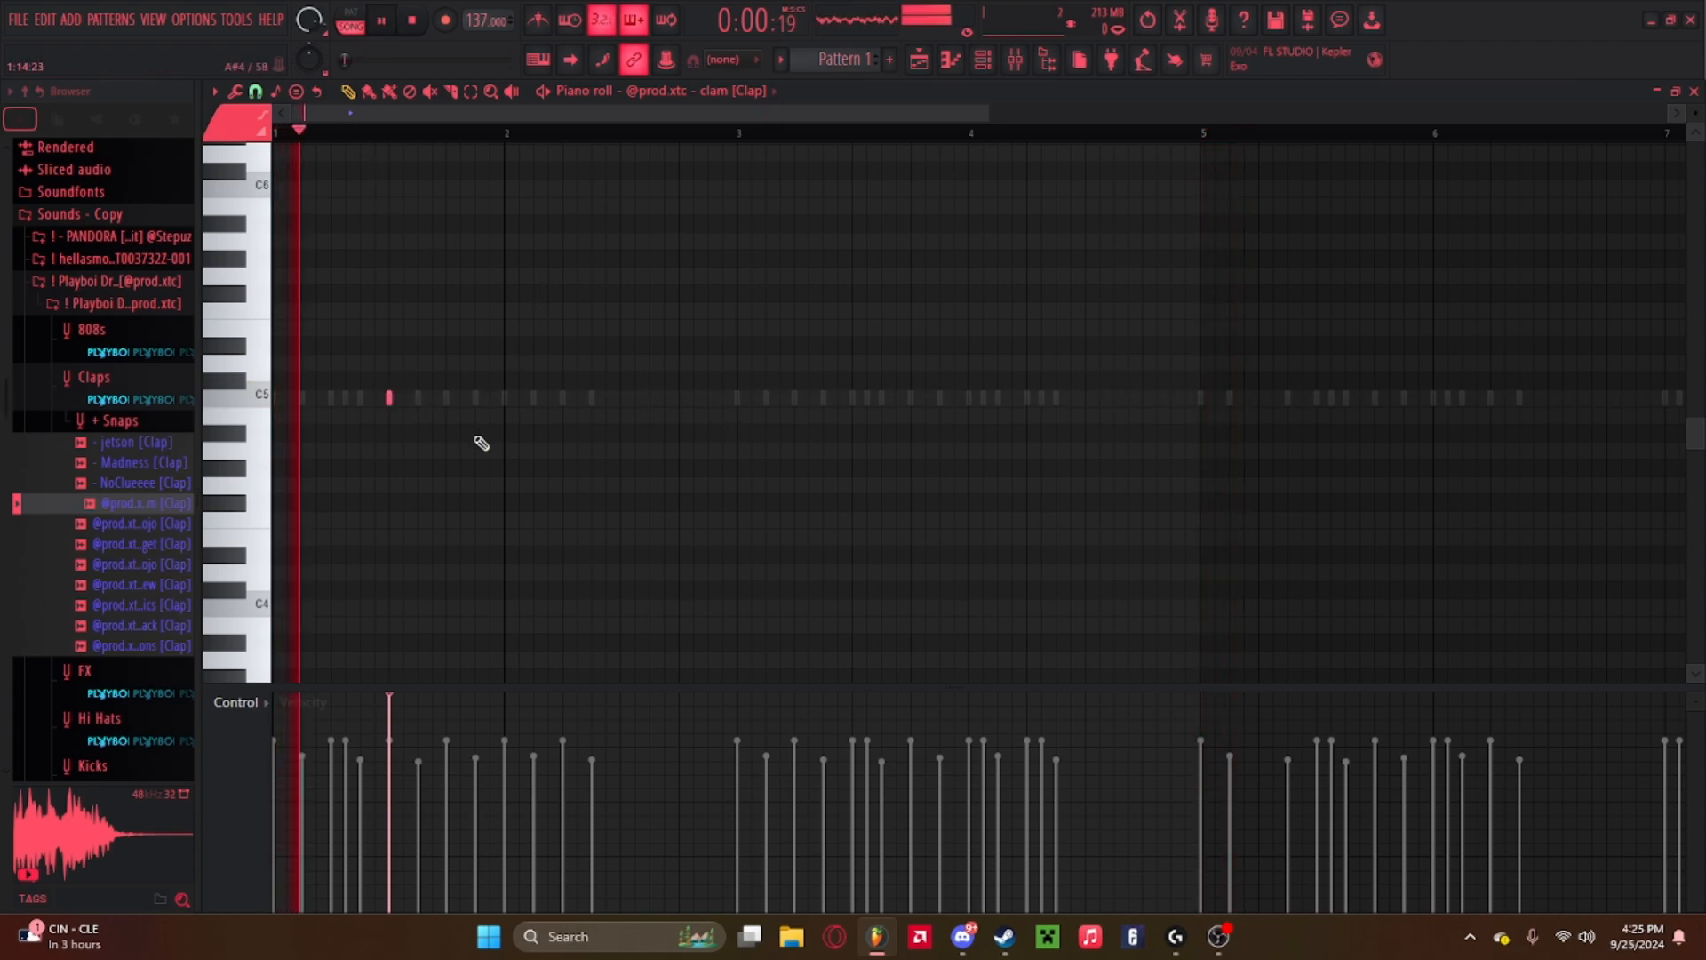
# Add clap notes across bars 1 to 4 and delete the one in bar 2, replaying between edits.
pyautogui.click(621, 397)
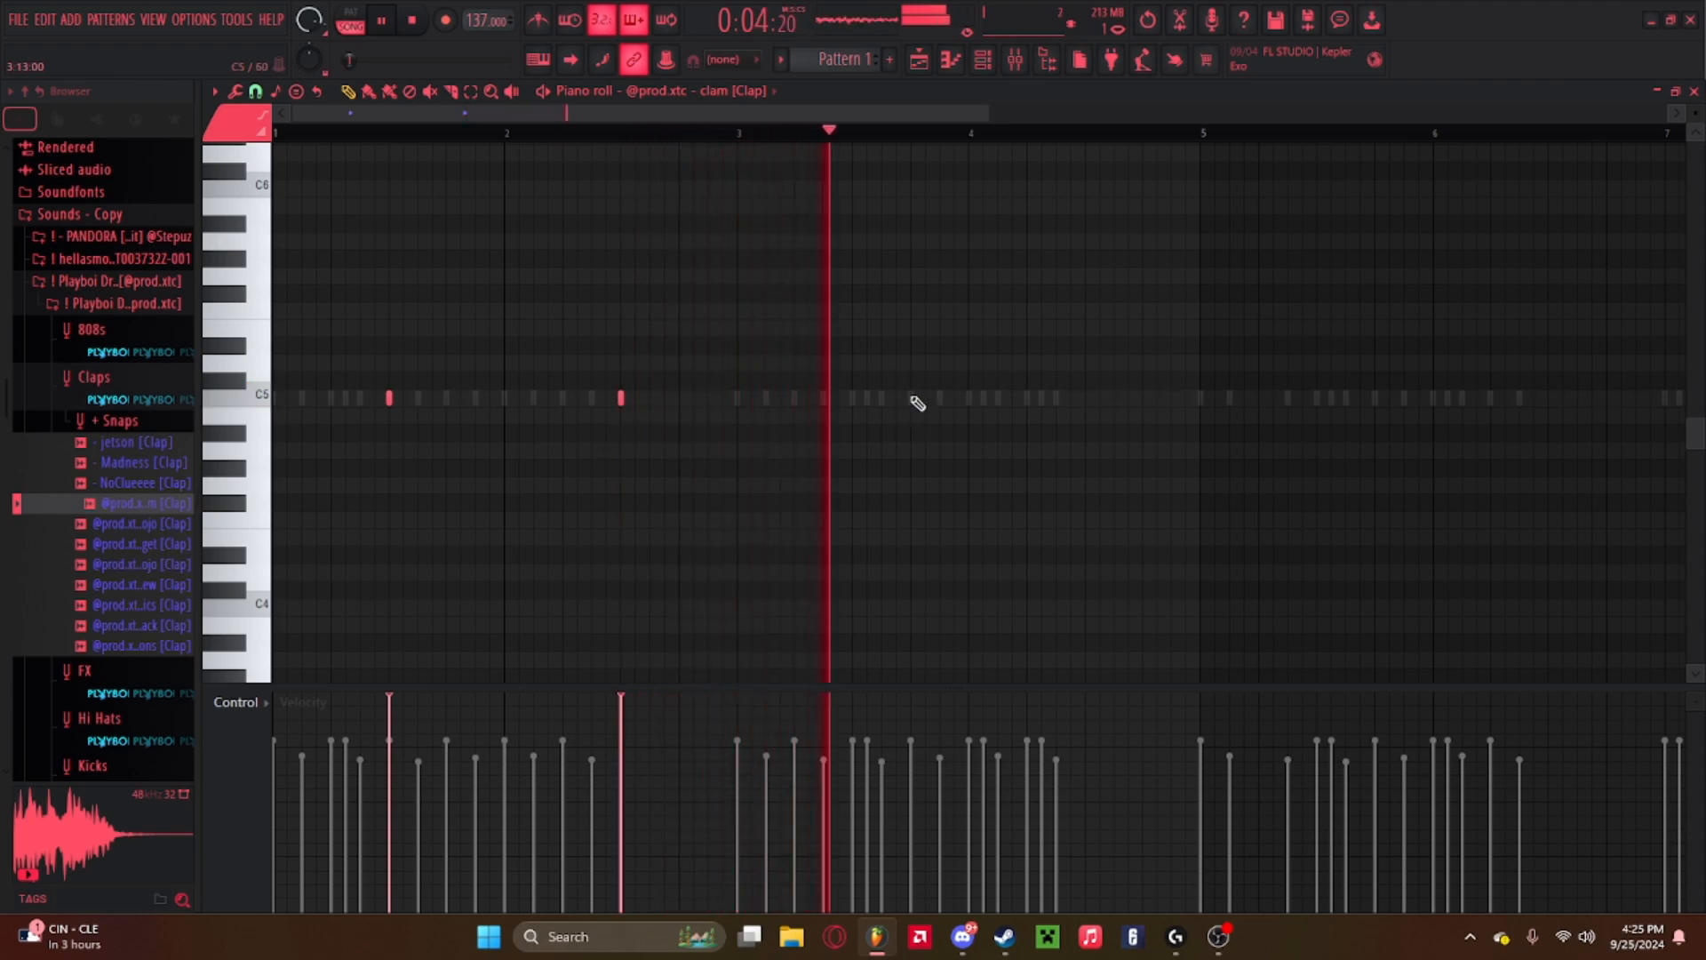
pyautogui.press('space')
pyautogui.press('space')
pyautogui.press('space')
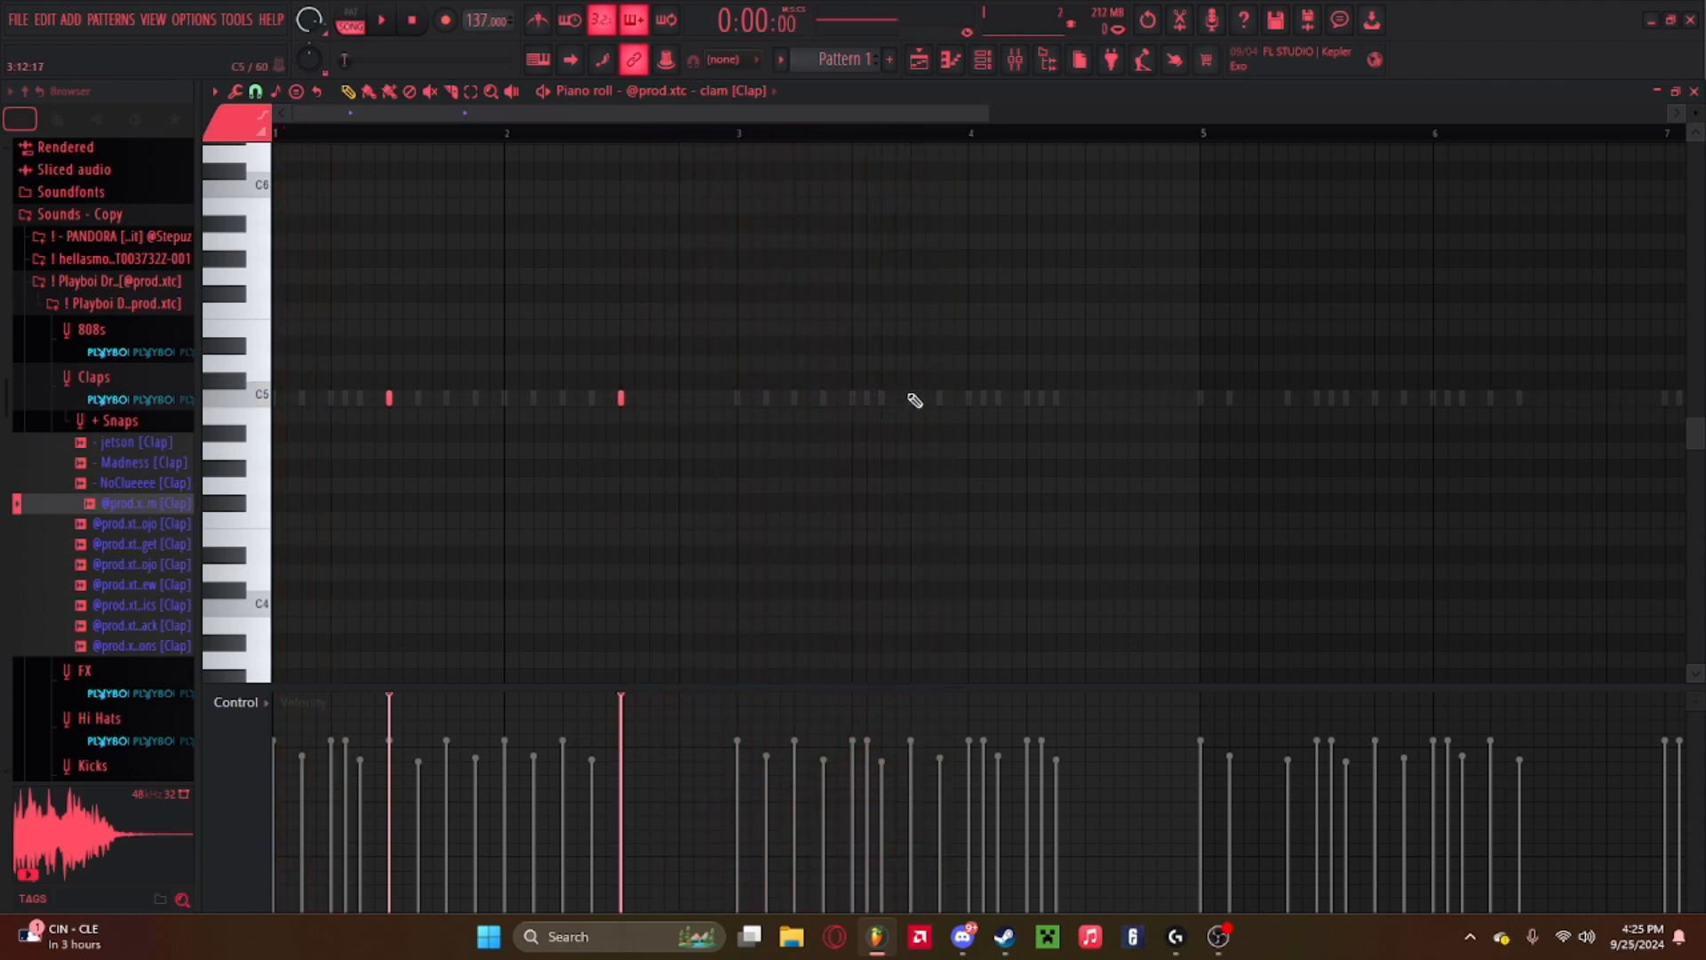
pyautogui.click(910, 397)
pyautogui.press('space')
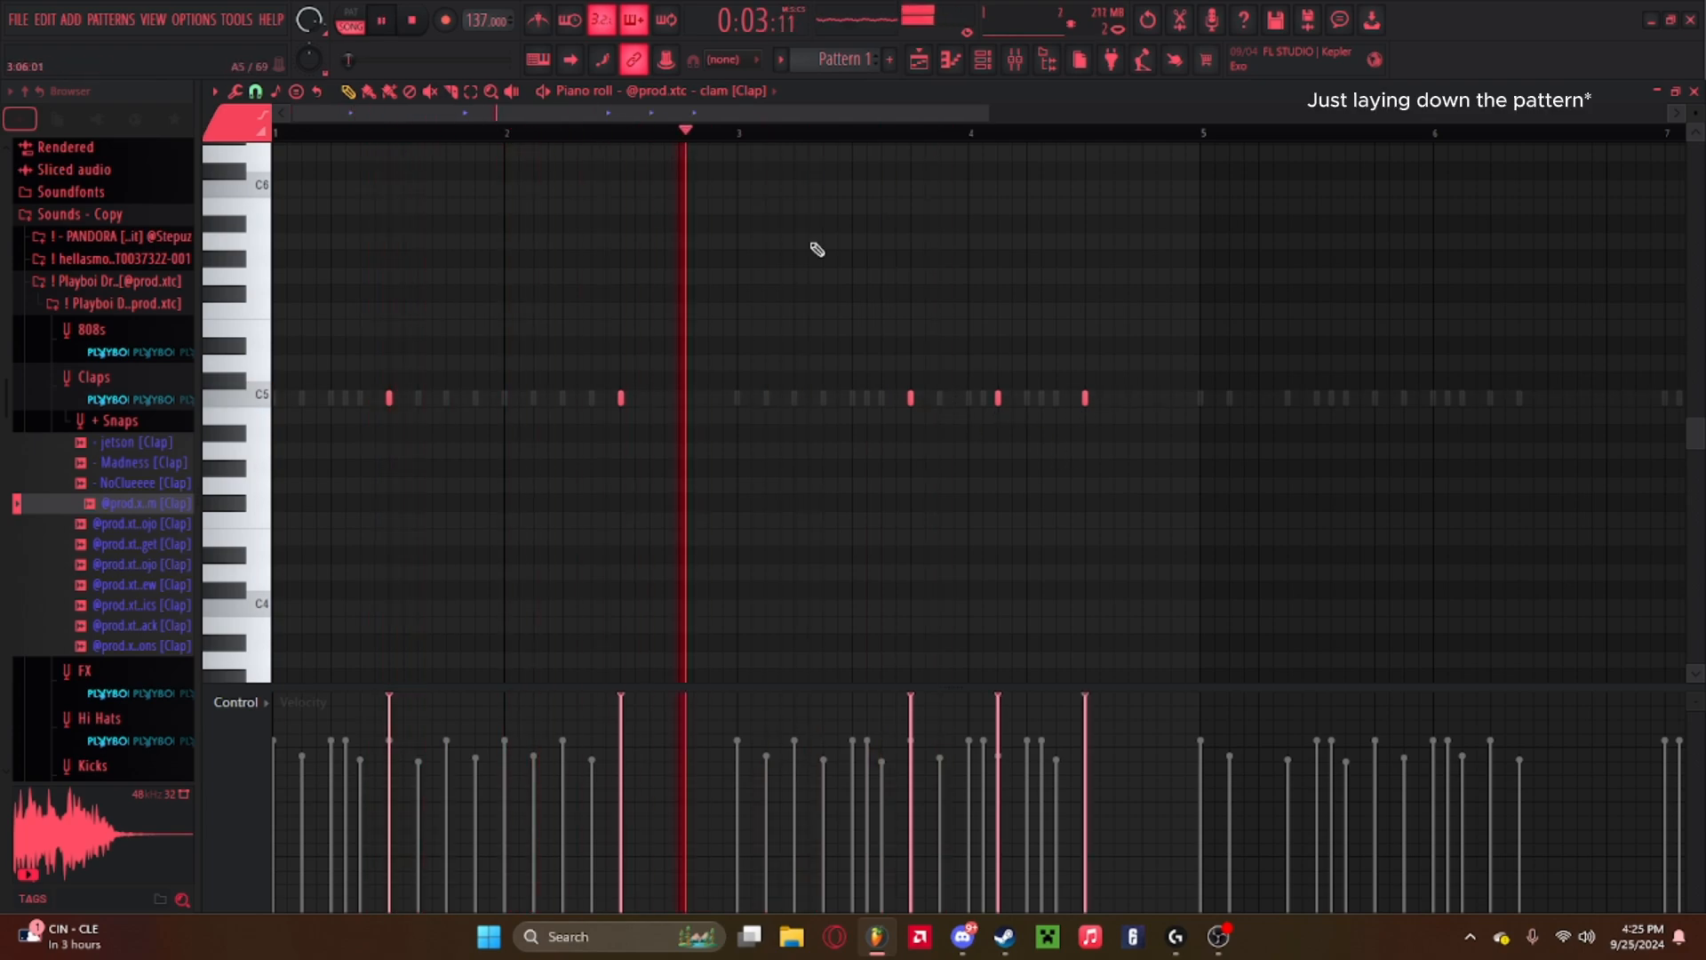
pyautogui.click(995, 397)
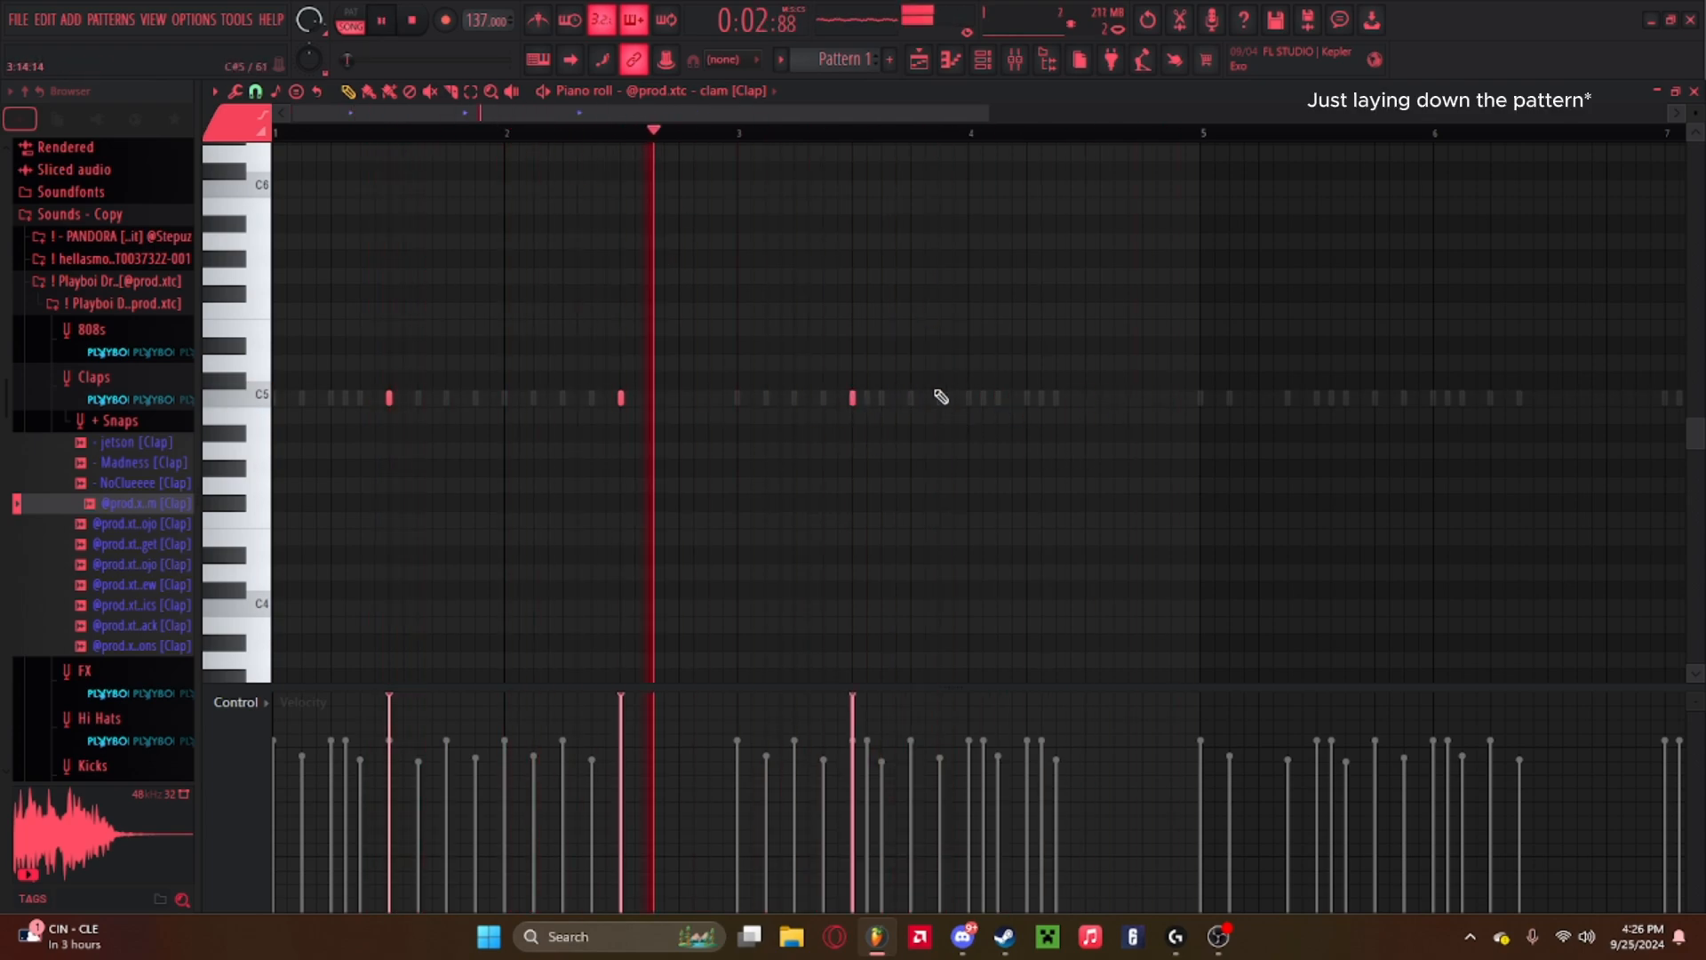
pyautogui.click(1085, 397)
pyautogui.press('space')
pyautogui.press('space')
pyautogui.click(475, 398)
pyautogui.rightClick(620, 397)
pyautogui.press('space')
pyautogui.press('space')
pyautogui.click(998, 398)
# Rearrange the clap notes in bars 1 to 5 by moving, deleting and adding single hits while playing back.
pyautogui.press('space')
pyautogui.press('space')
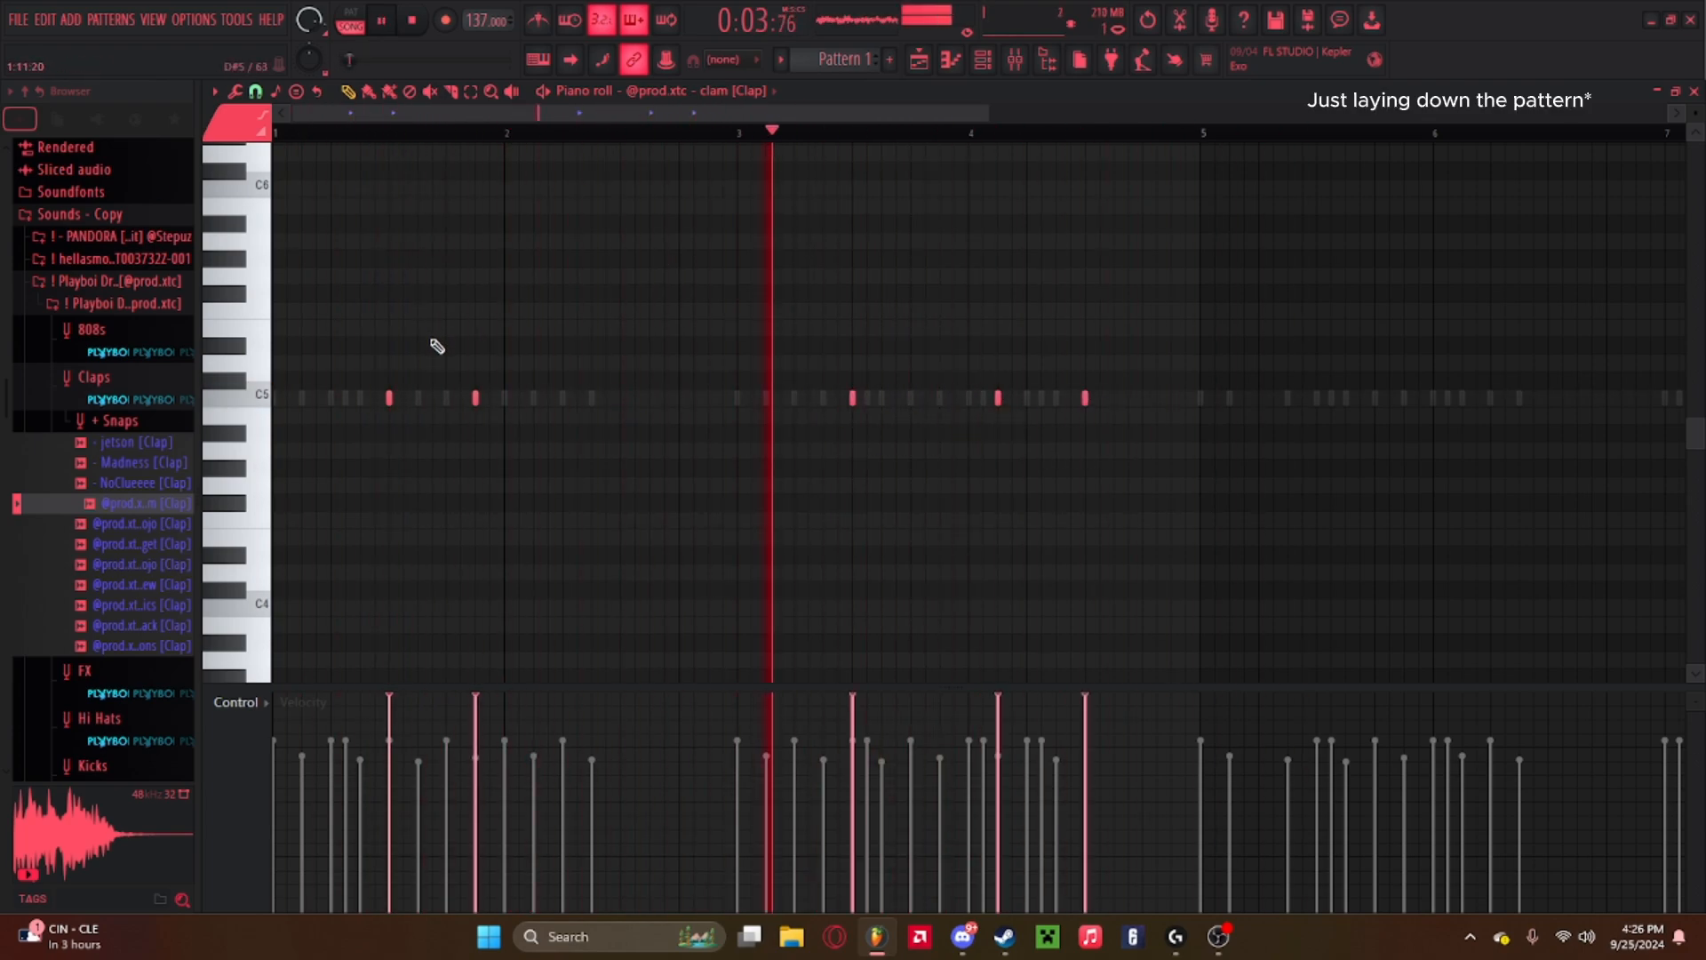
pyautogui.moveTo(476, 398); pyautogui.dragTo(446, 397)
pyautogui.press('space')
pyautogui.press('space')
pyautogui.click(591, 398)
pyautogui.press('space')
pyautogui.press('space')
pyautogui.press('space')
pyautogui.press('space')
pyautogui.moveTo(591, 398); pyautogui.dragTo(708, 398)
pyautogui.press('space')
pyautogui.press('space')
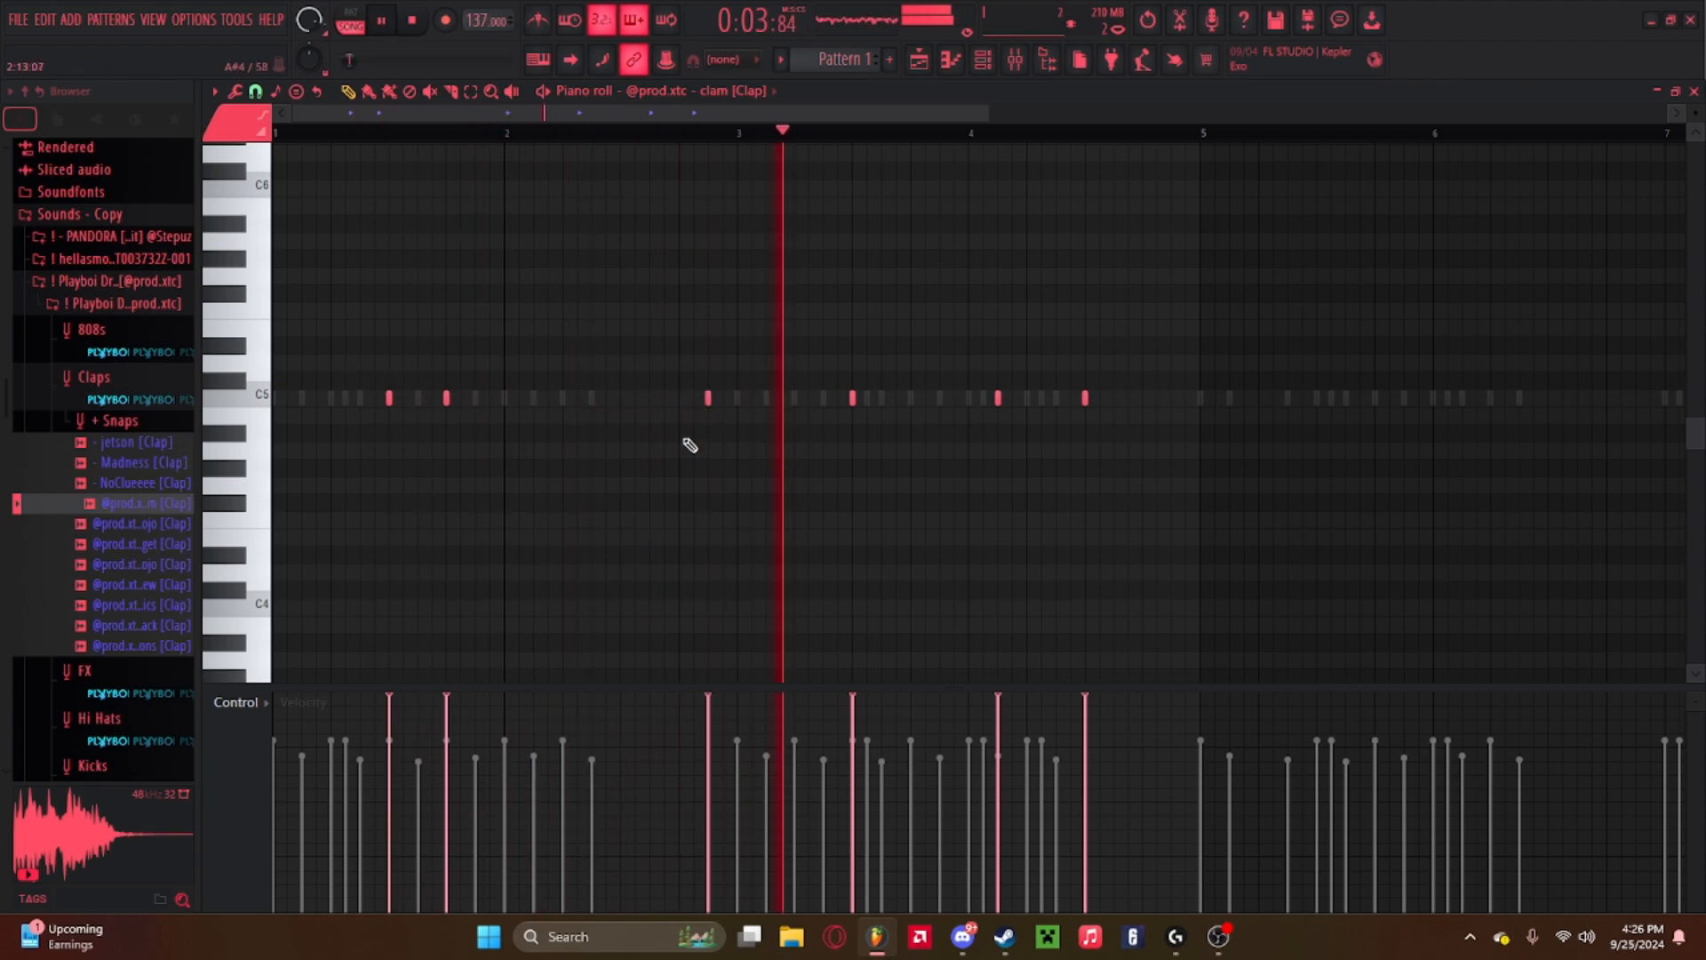
pyautogui.press('space')
pyautogui.press('space')
pyautogui.rightClick(998, 397)
pyautogui.click(998, 397)
# Restore the clap in bar 2, duplicate the clap notes into the later bars and add one more in bar 6.
pyautogui.press('space')
pyautogui.press('space')
pyautogui.rightClick(1085, 398)
pyautogui.rightClick(708, 397)
pyautogui.click(1171, 397)
pyautogui.press('space')
pyautogui.press('space')
pyautogui.press('space')
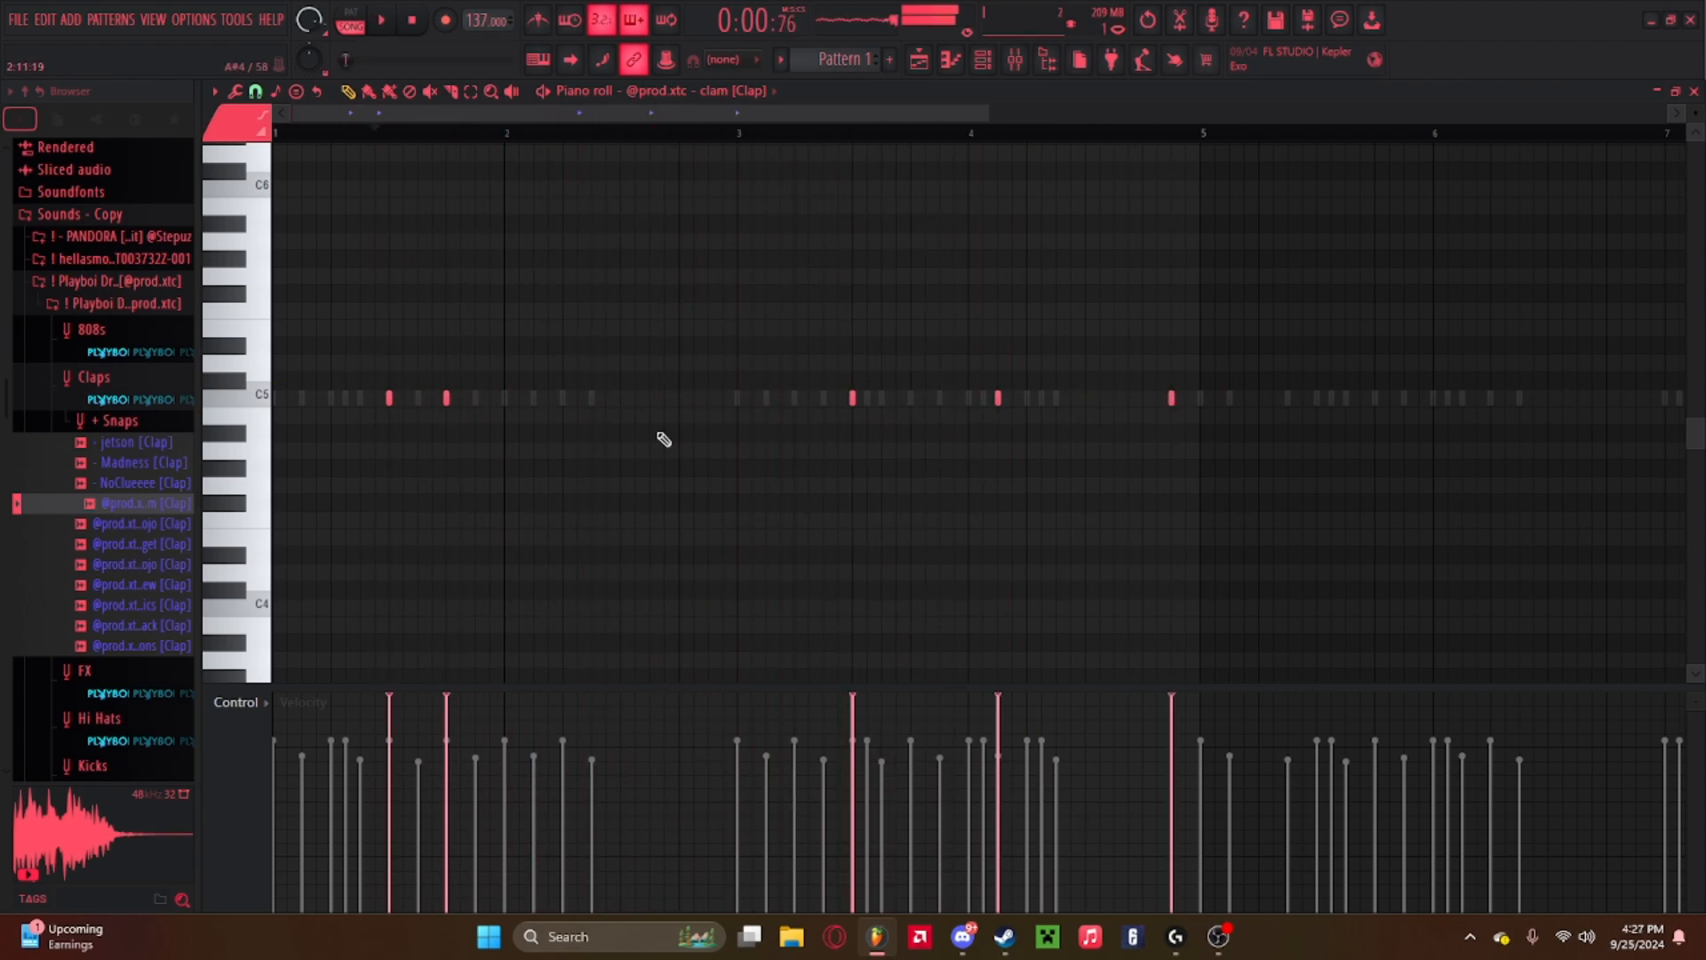
pyautogui.click(620, 397)
pyautogui.press('space')
pyautogui.press('space')
pyautogui.hotkey('ctrl', 'b')
pyautogui.click(629, 134)
pyautogui.rightClick(446, 397)
# Play the full clap pattern from bar 5 and save the project.
pyautogui.press('space')
pyautogui.click(362, 134)
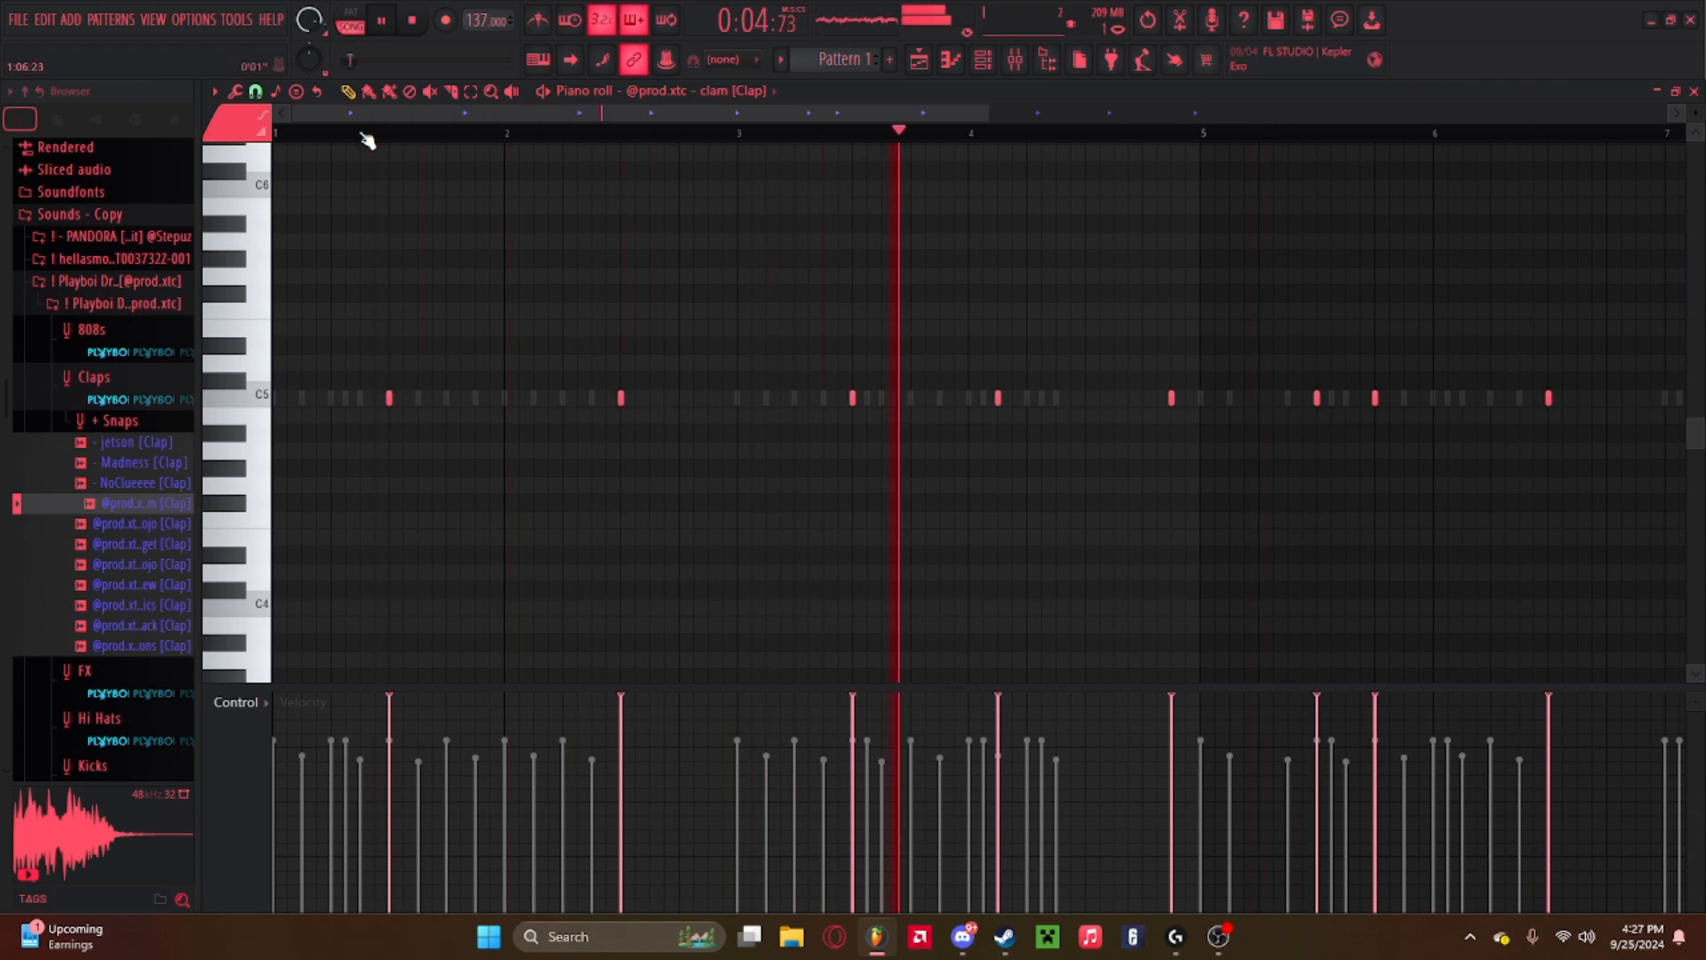
pyautogui.scroll(-2, 575, 133)
pyautogui.press('space')
pyautogui.click(1466, 397)
pyautogui.click(1242, 133)
pyautogui.press('space')
pyautogui.hotkey('ctrl', 's')
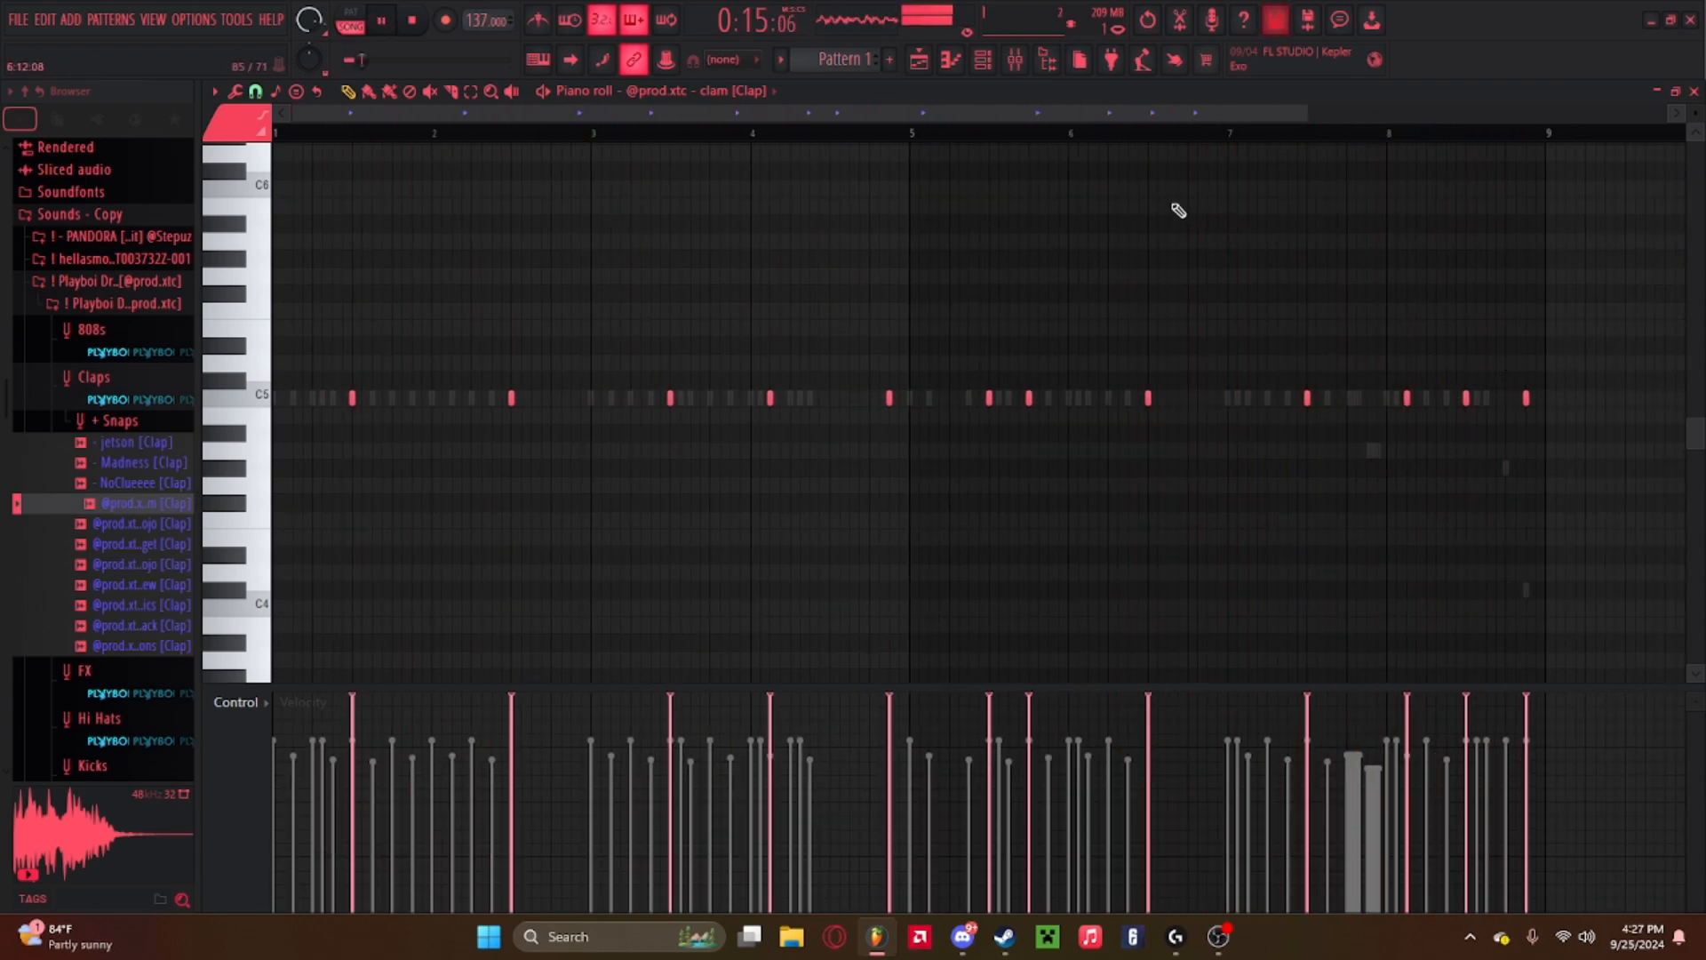
pyautogui.press('space')
pyautogui.click(983, 60)
pyautogui.moveTo(612, 223); pyautogui.dragTo(613, 229)
pyautogui.press('space')
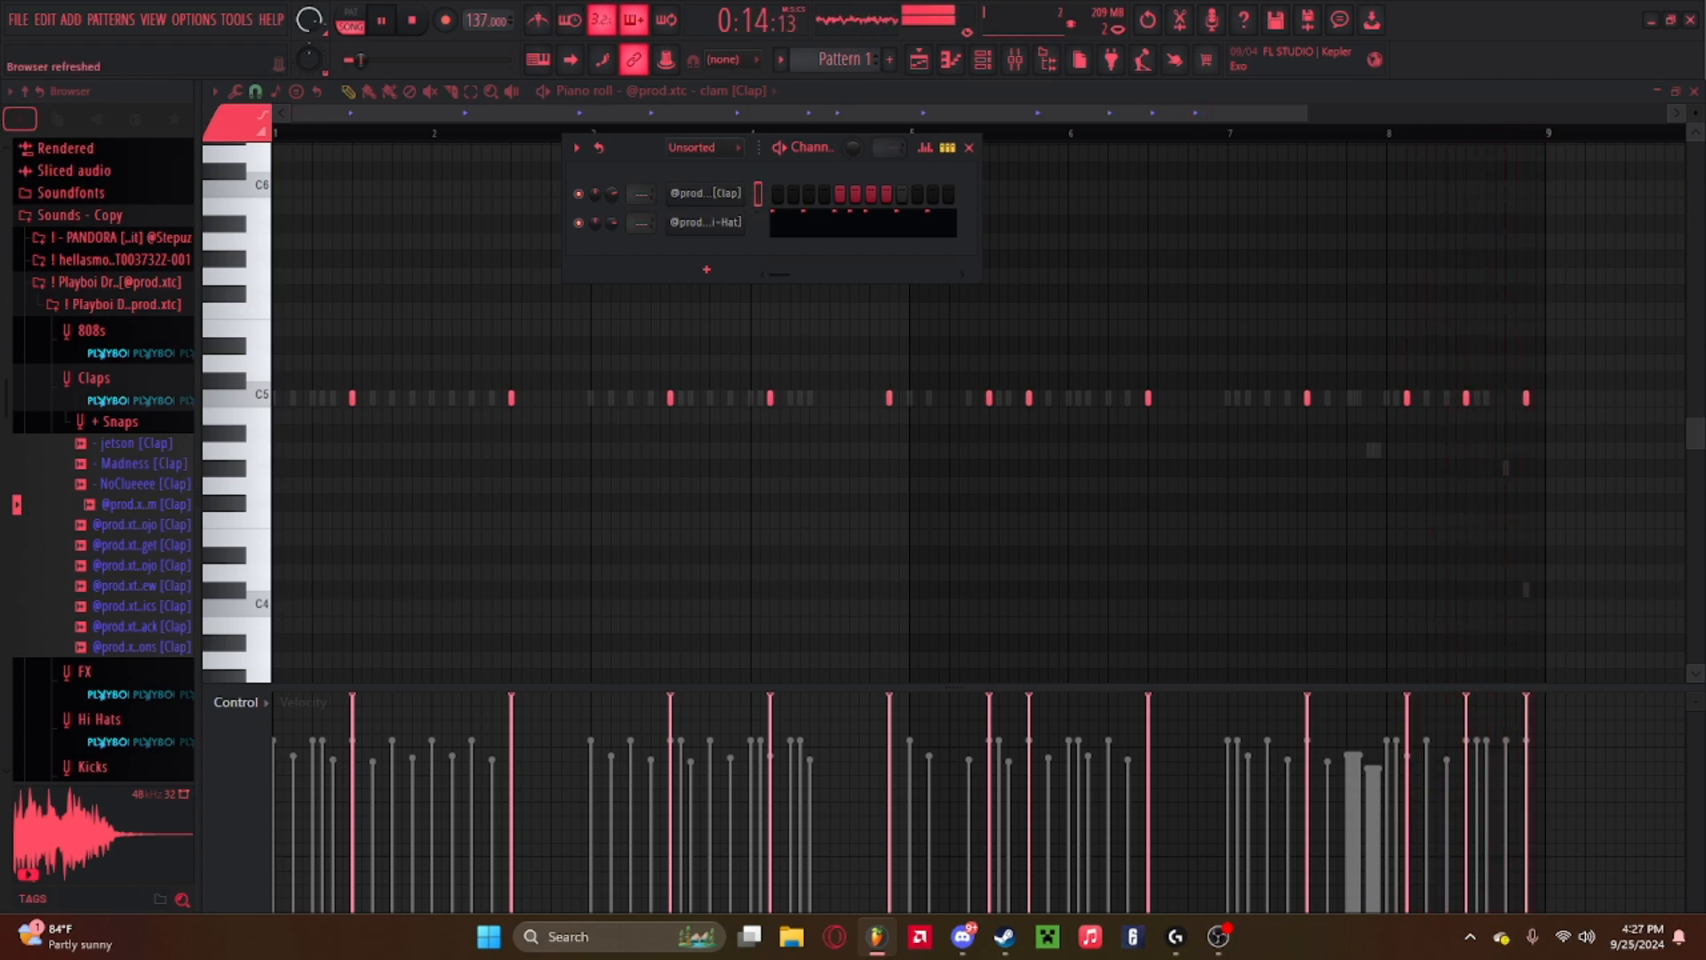
pyautogui.press('space')
pyautogui.click(969, 148)
pyautogui.click(918, 62)
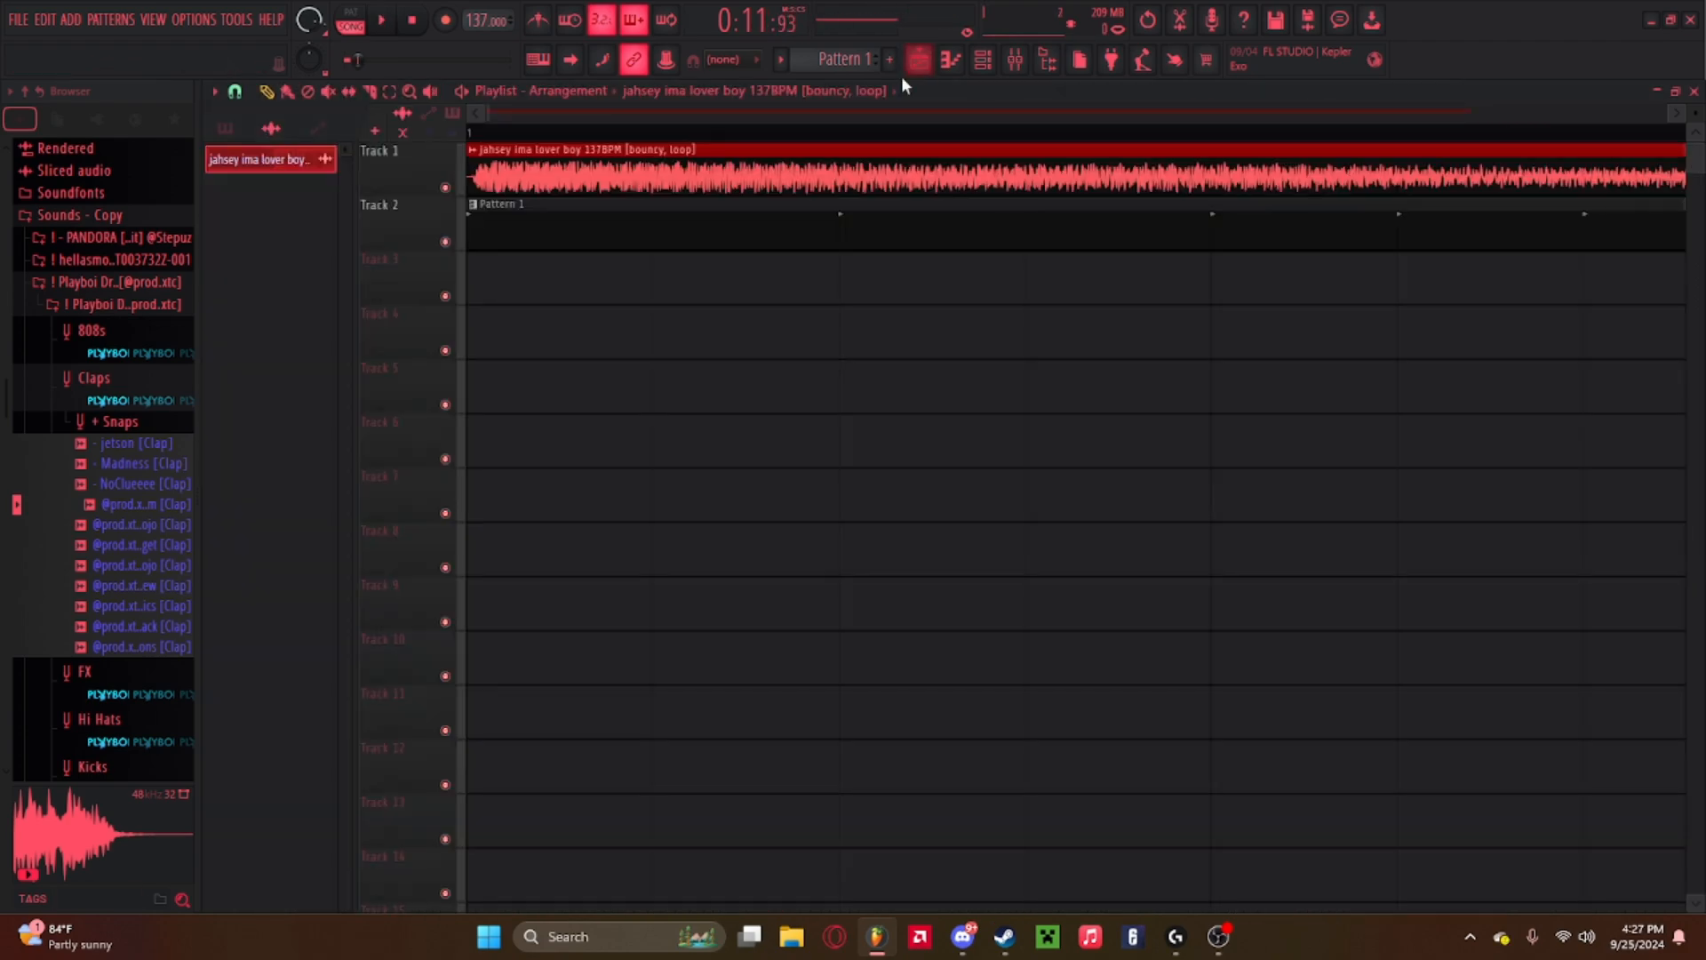
pyautogui.click(919, 62)
pyautogui.click(983, 60)
pyautogui.click(969, 148)
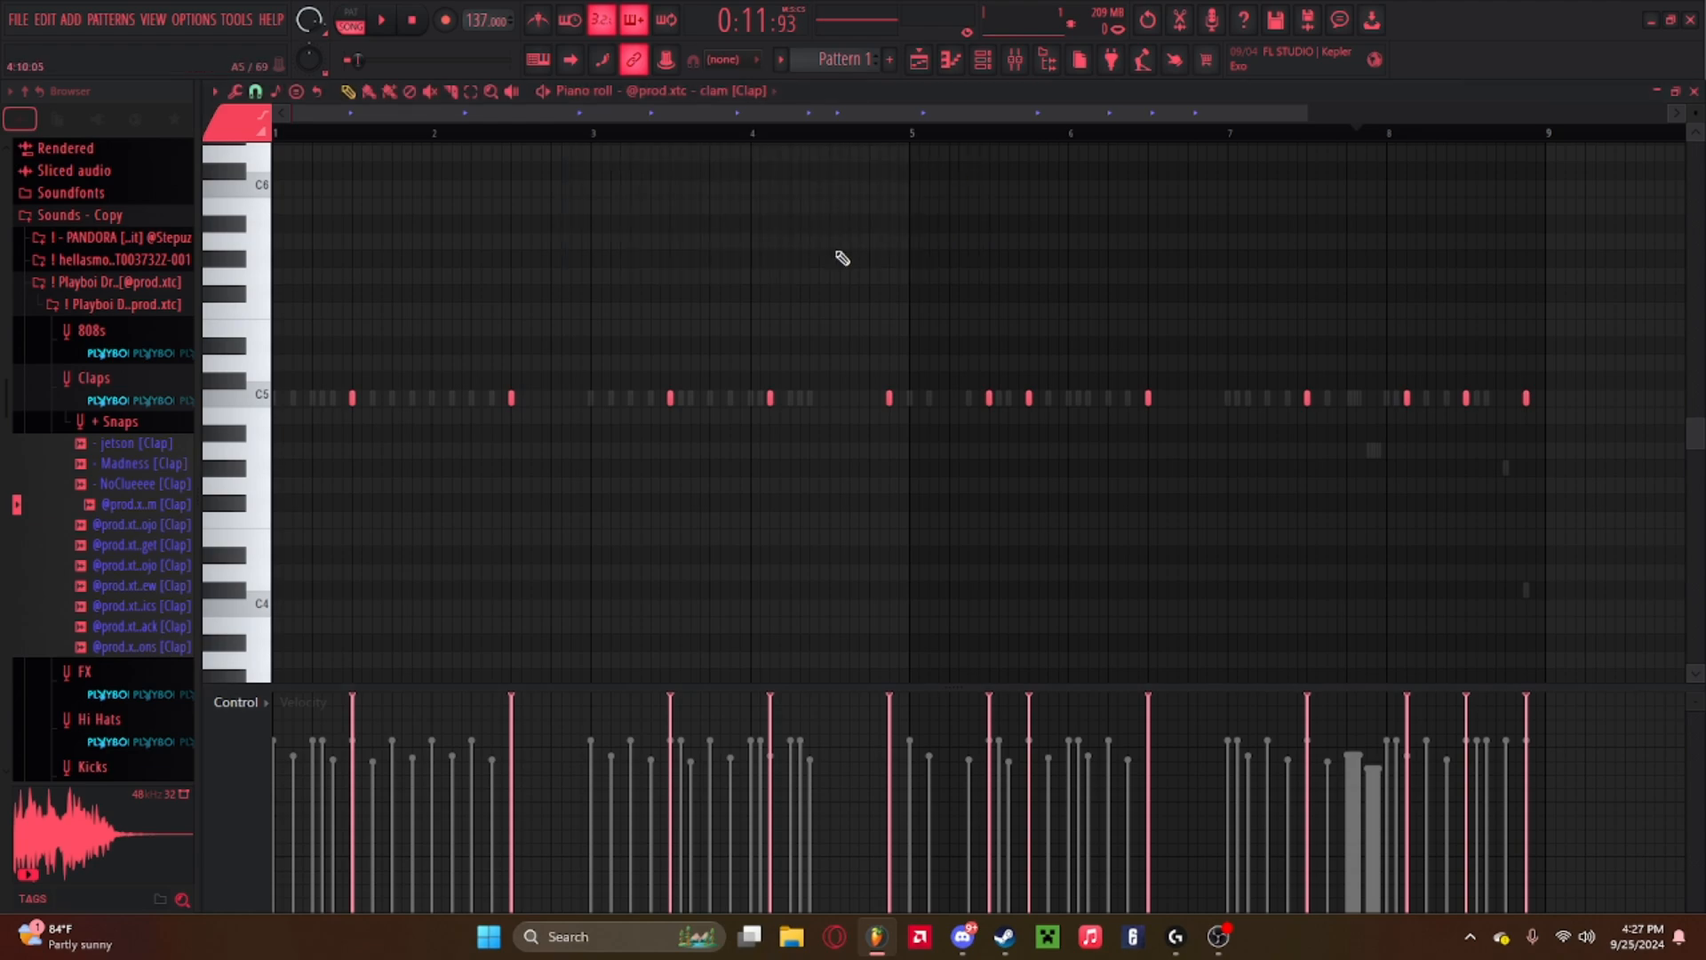
pyautogui.scroll(-2, 746, 420)
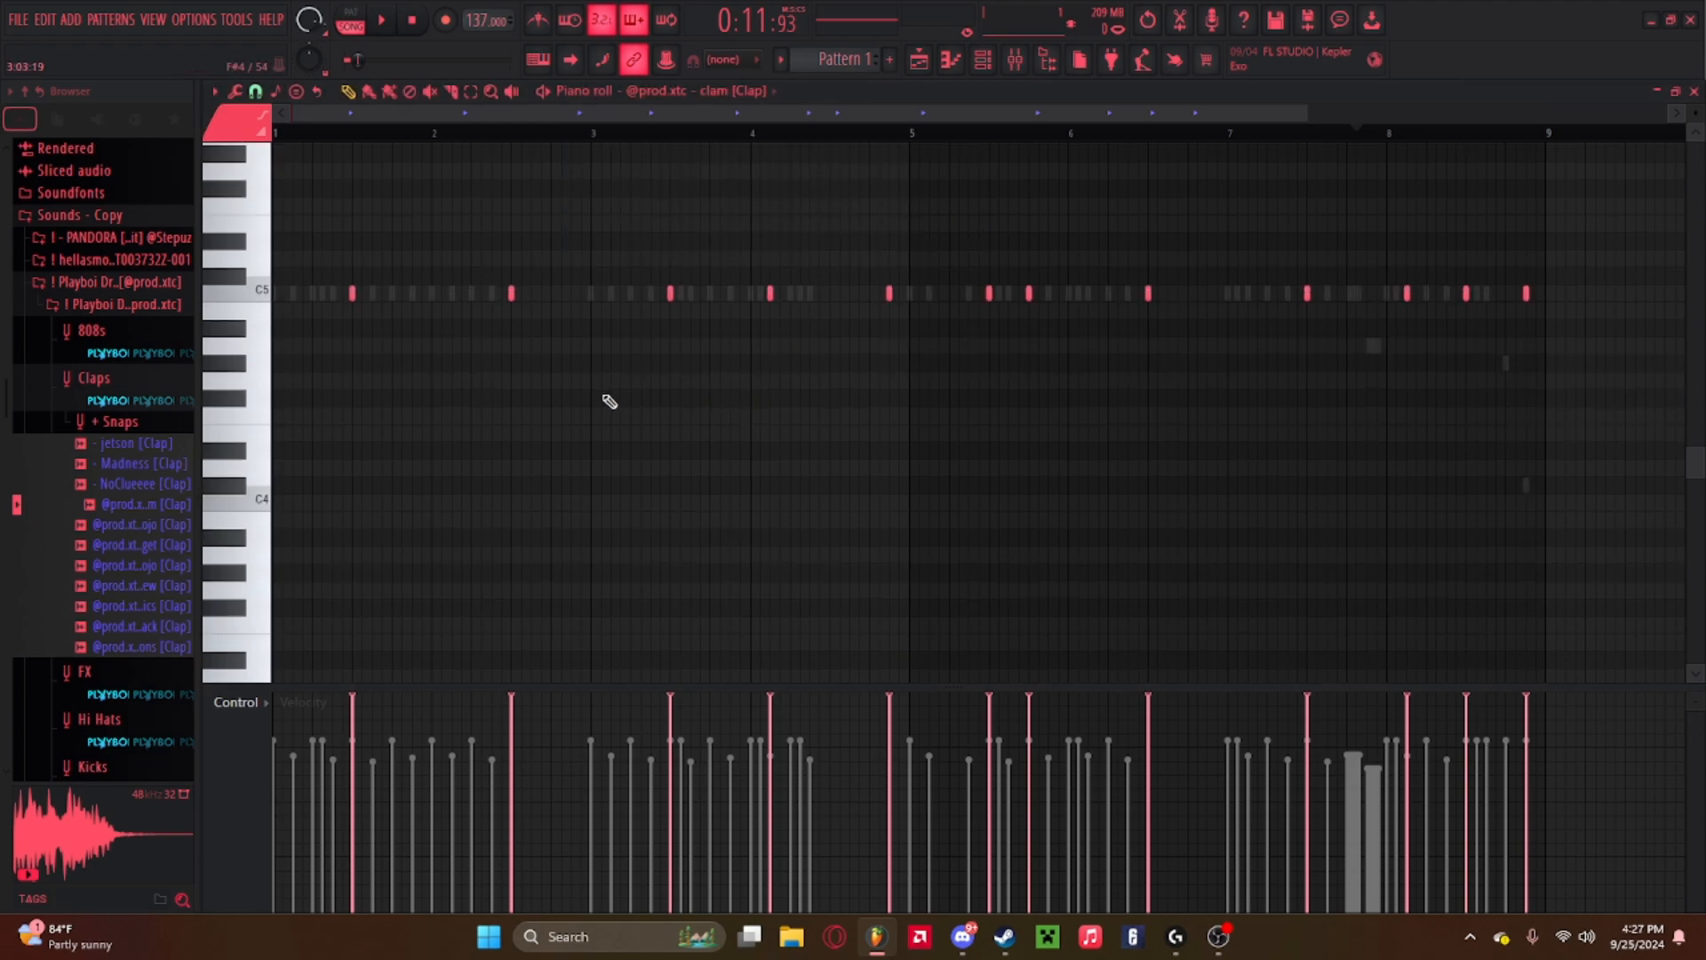
# Collapse the Claps folder, open the drum kit's Snares folder and audition the snare samples.
pyautogui.click(101, 389)
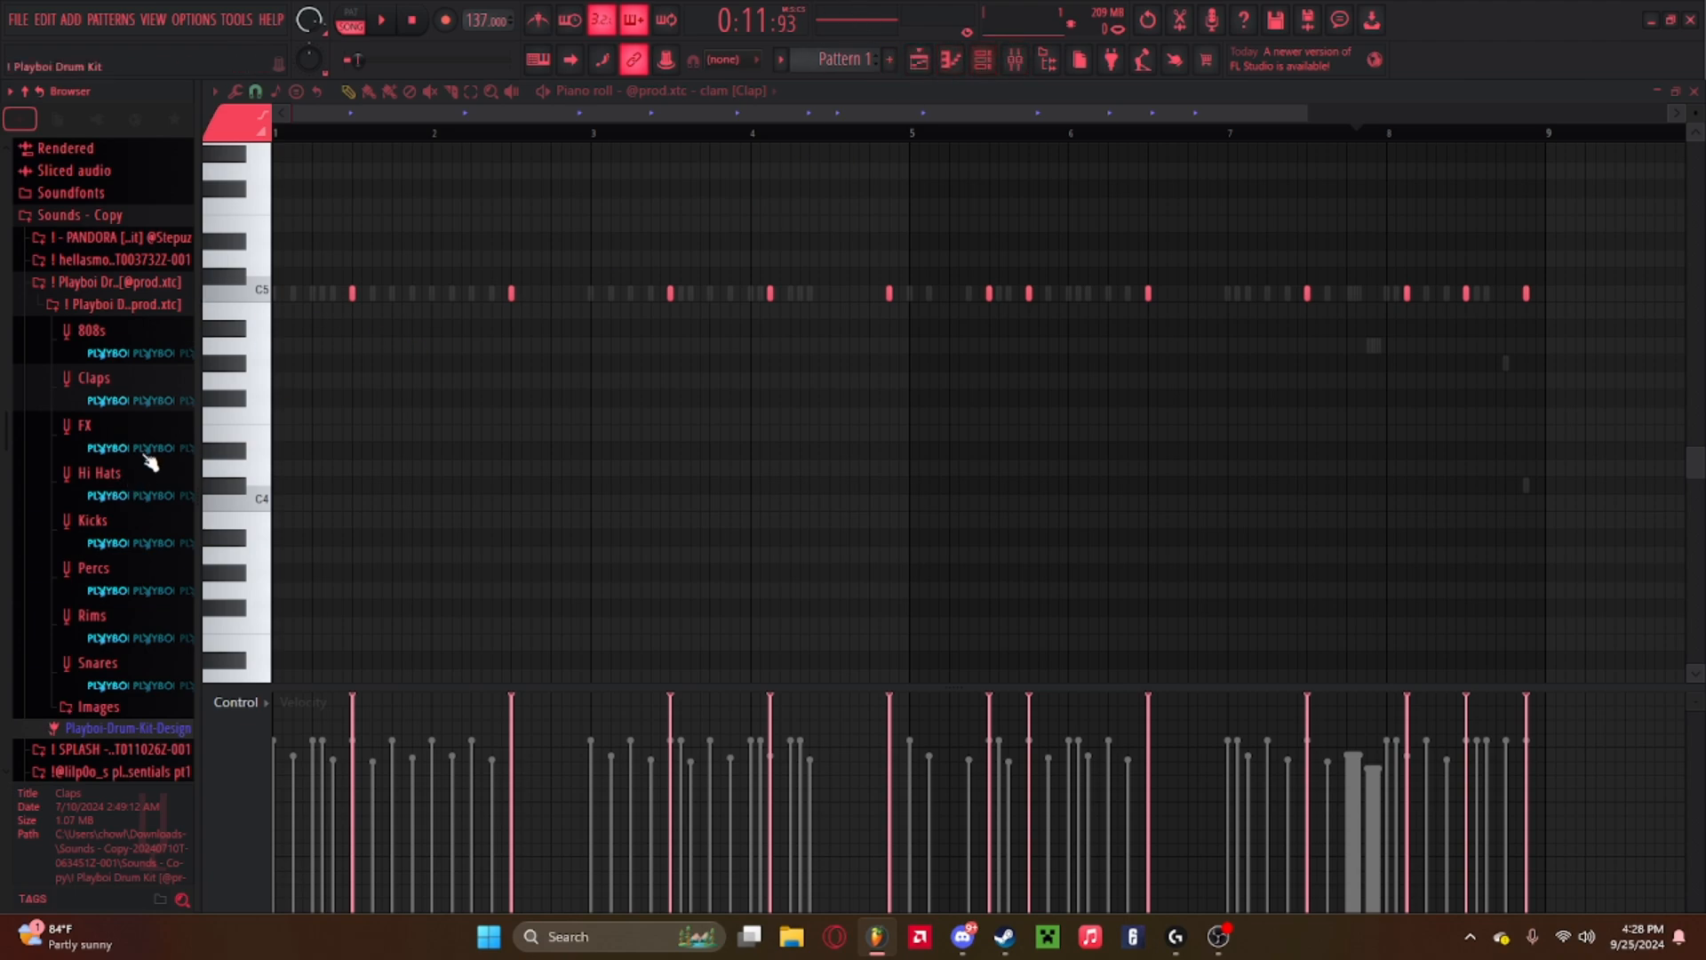
pyautogui.scroll(-3, 114, 410)
pyautogui.click(99, 542)
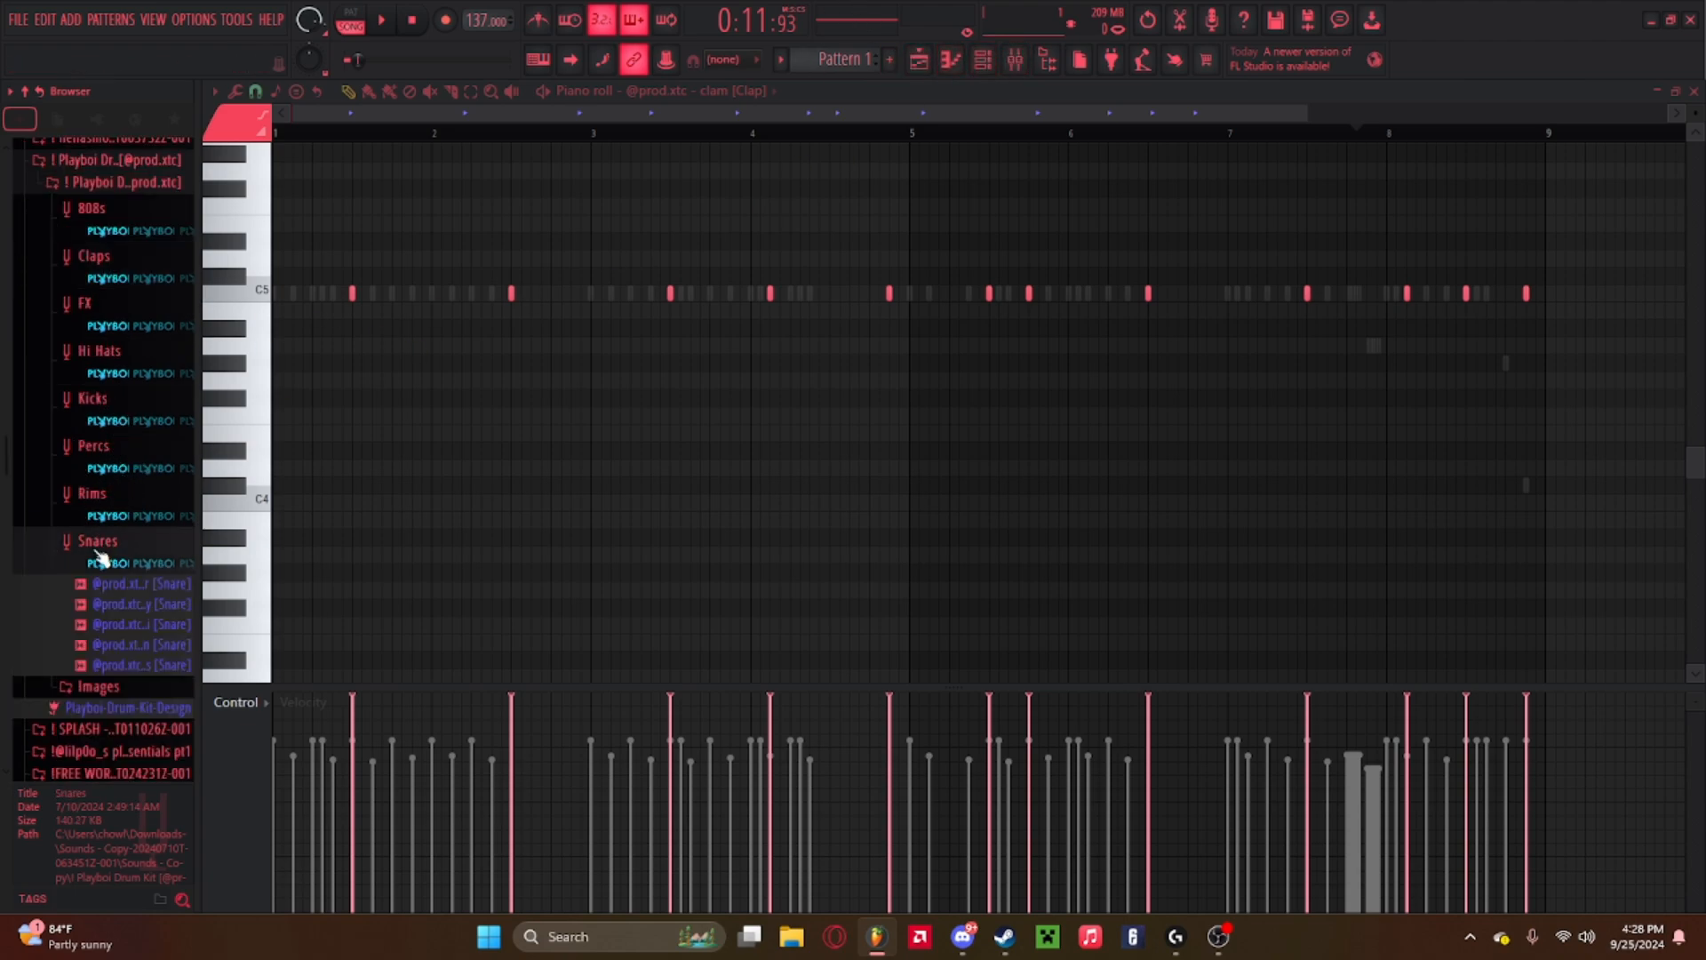
pyautogui.click(115, 583)
pyautogui.press('space')
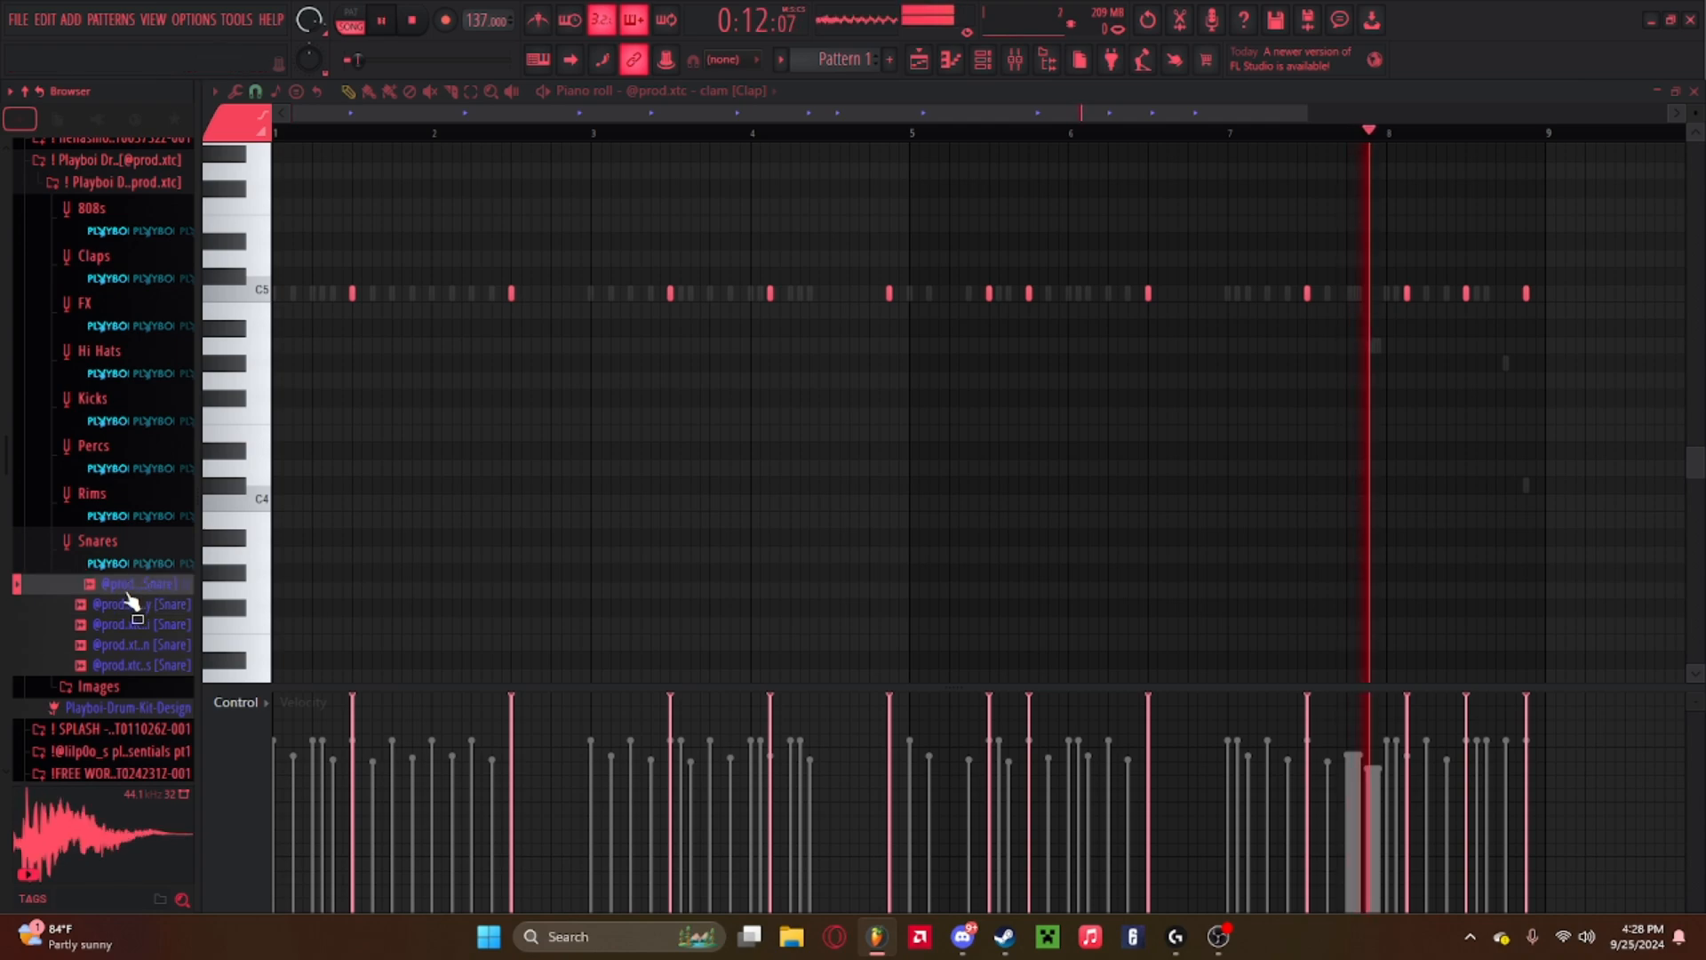
pyautogui.click(124, 606)
pyautogui.click(122, 621)
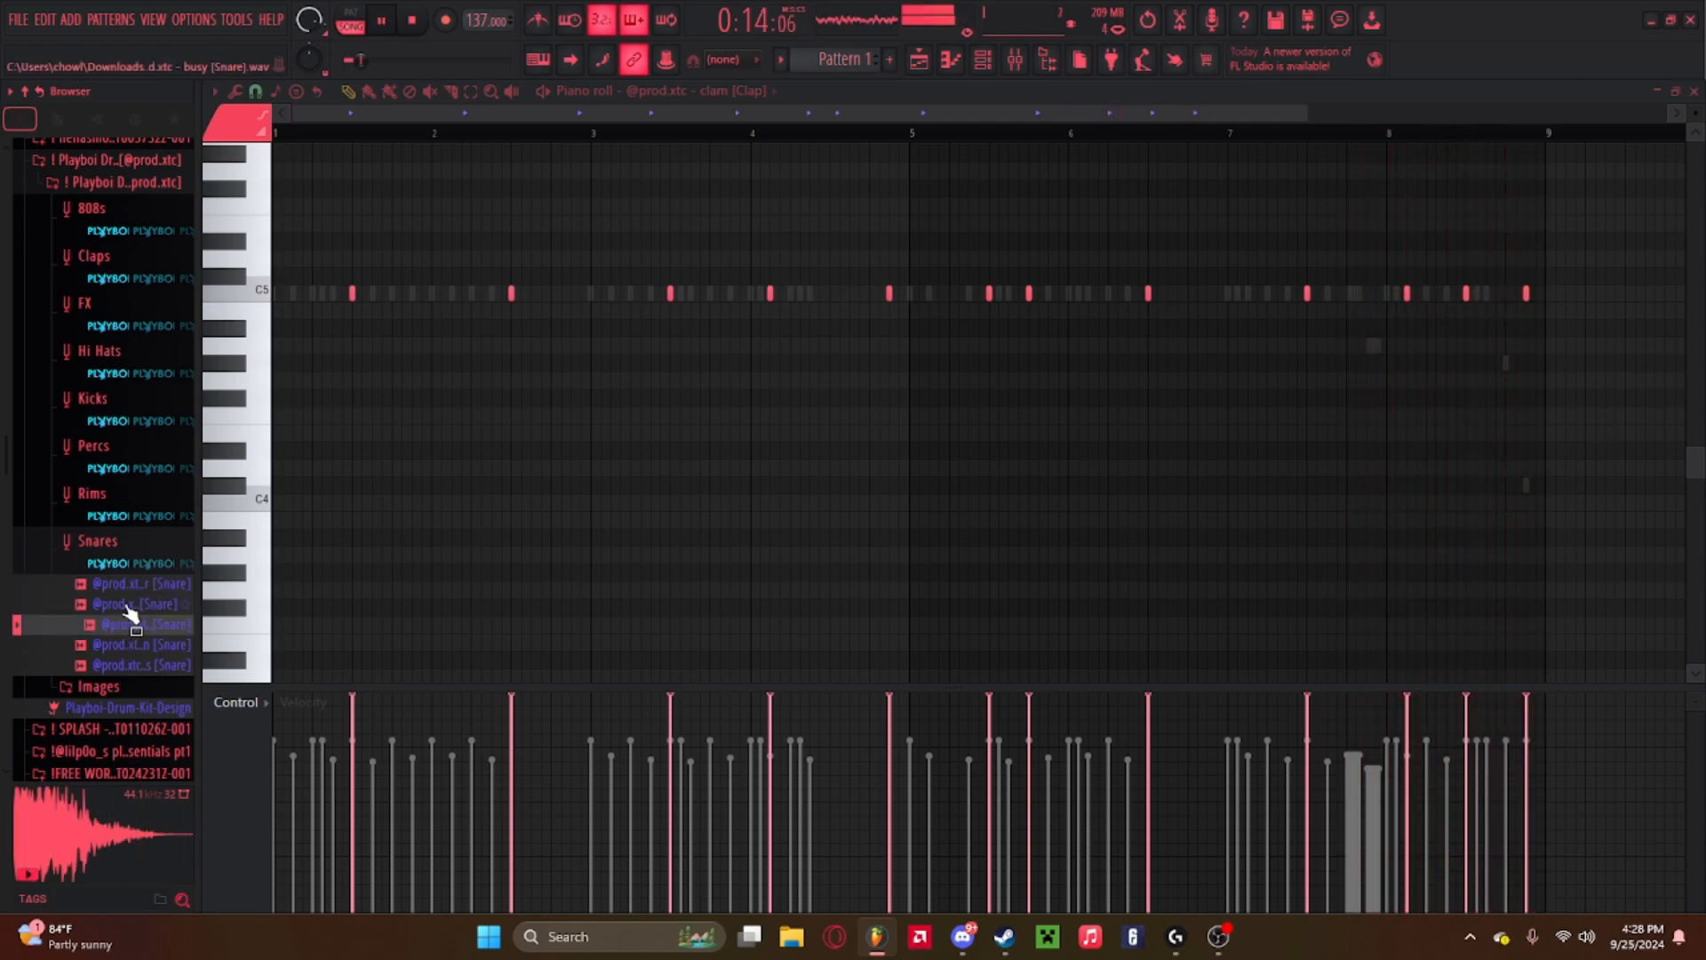
pyautogui.click(134, 587)
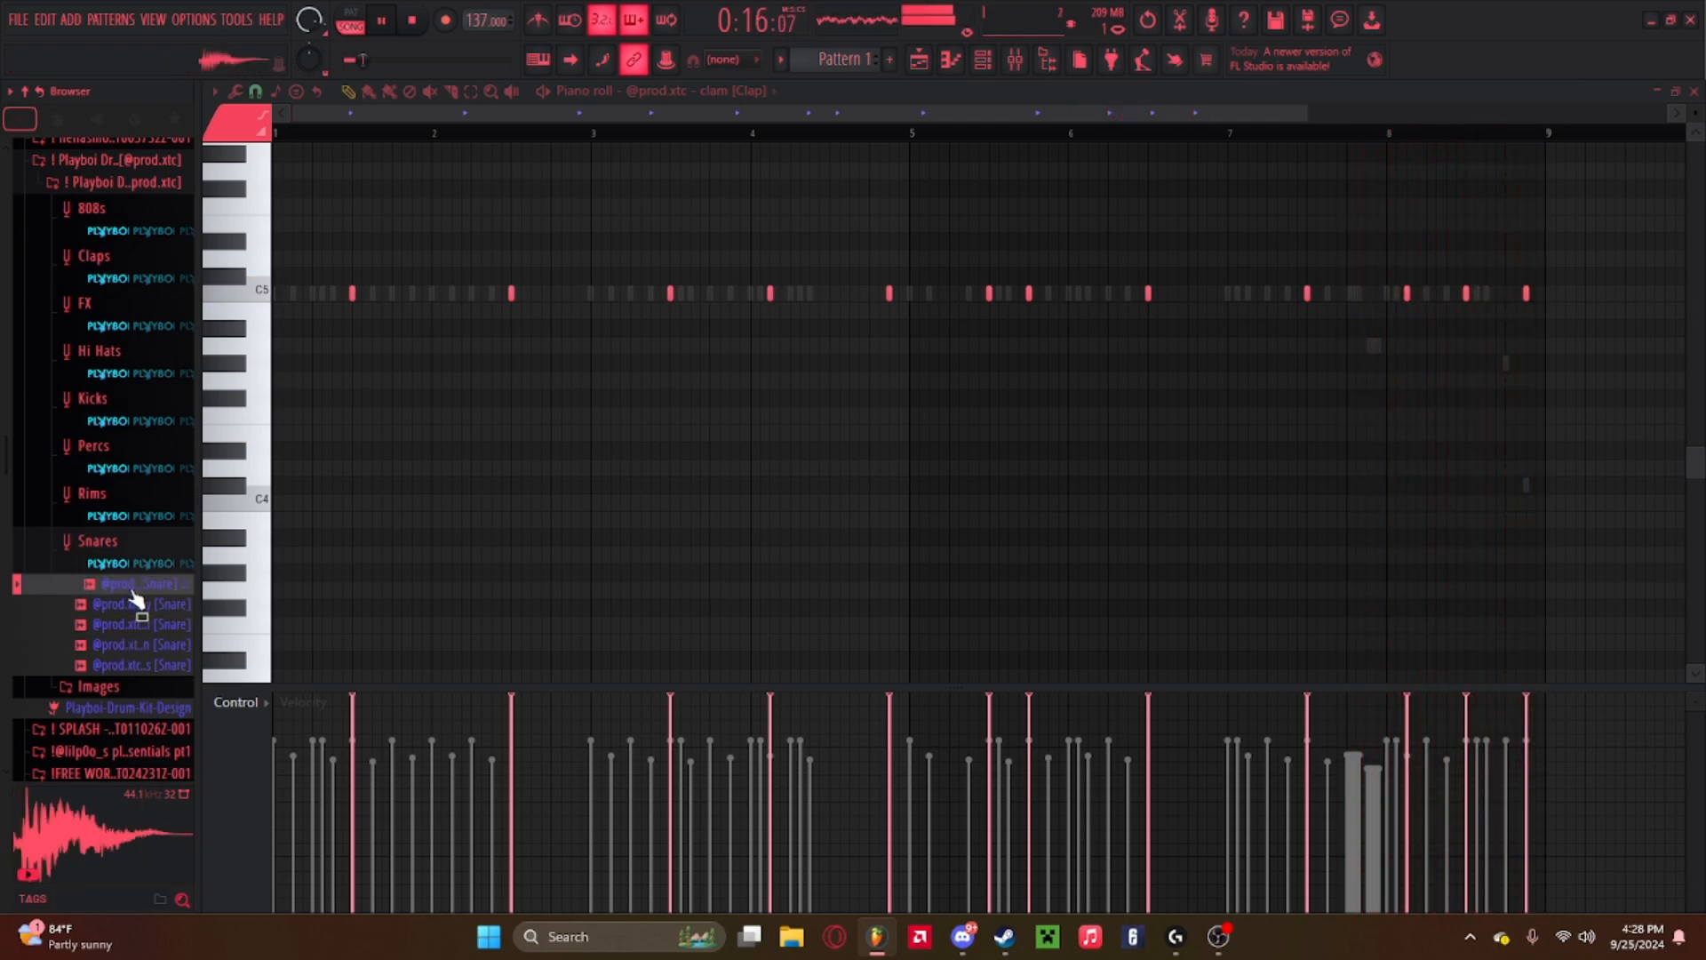
pyautogui.press('space')
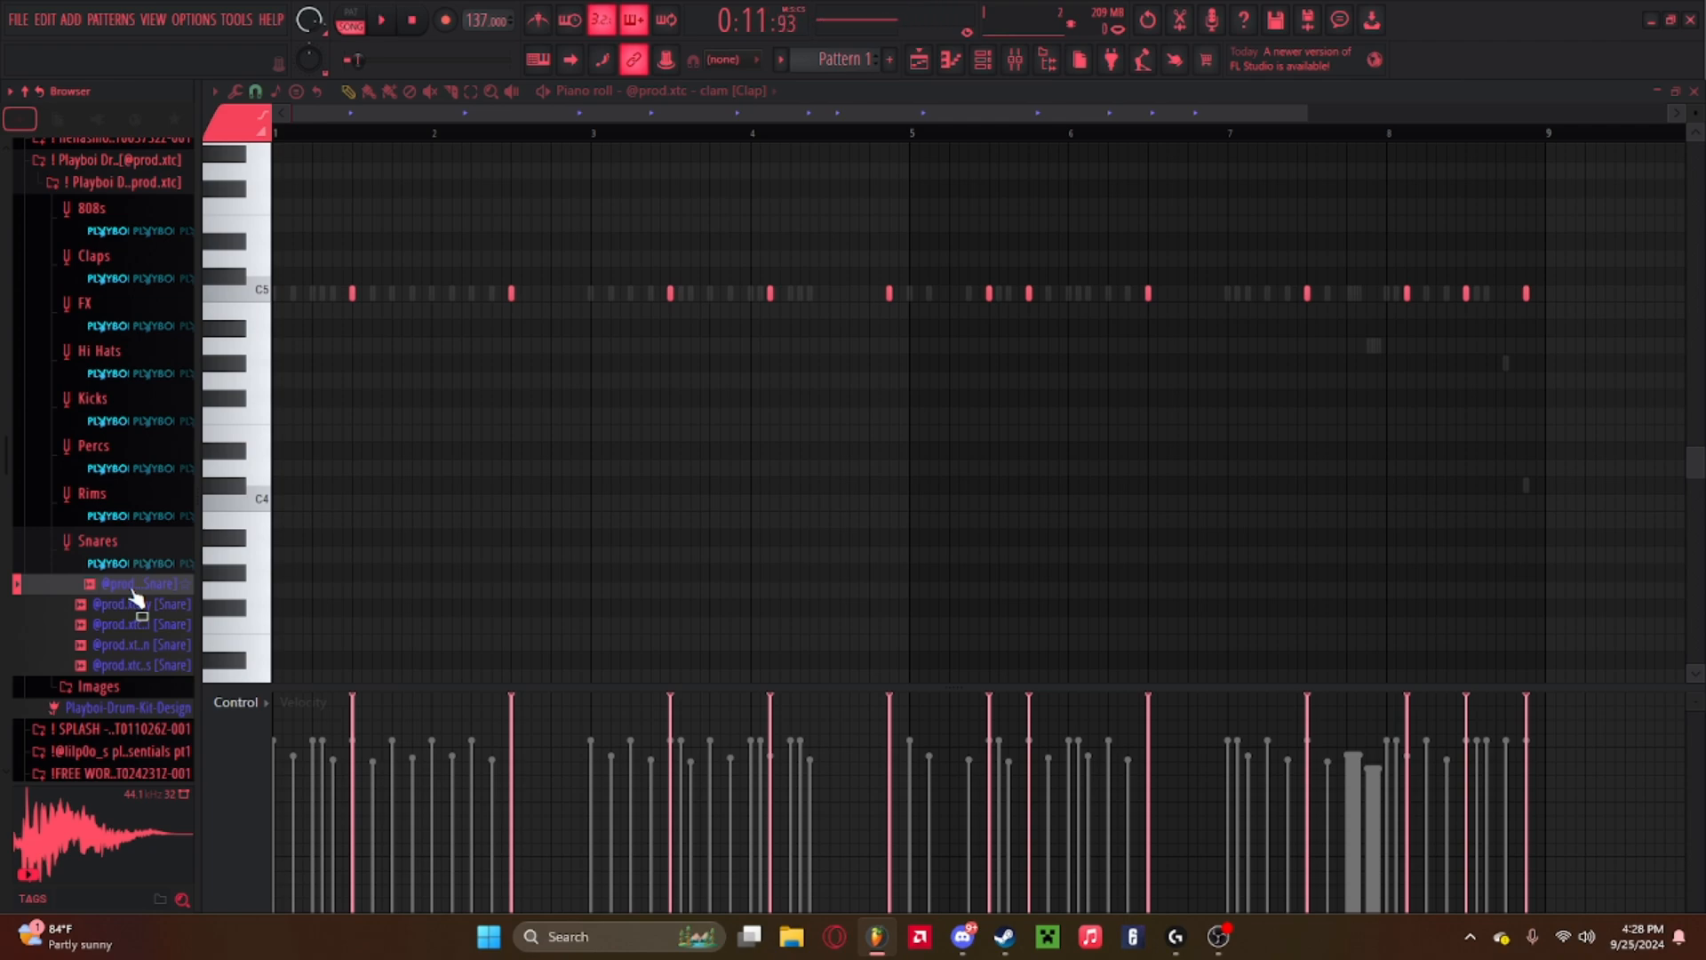
# Add the 4ever snare sample to the channel rack as a new channel and open its piano roll.
pyautogui.click(983, 59)
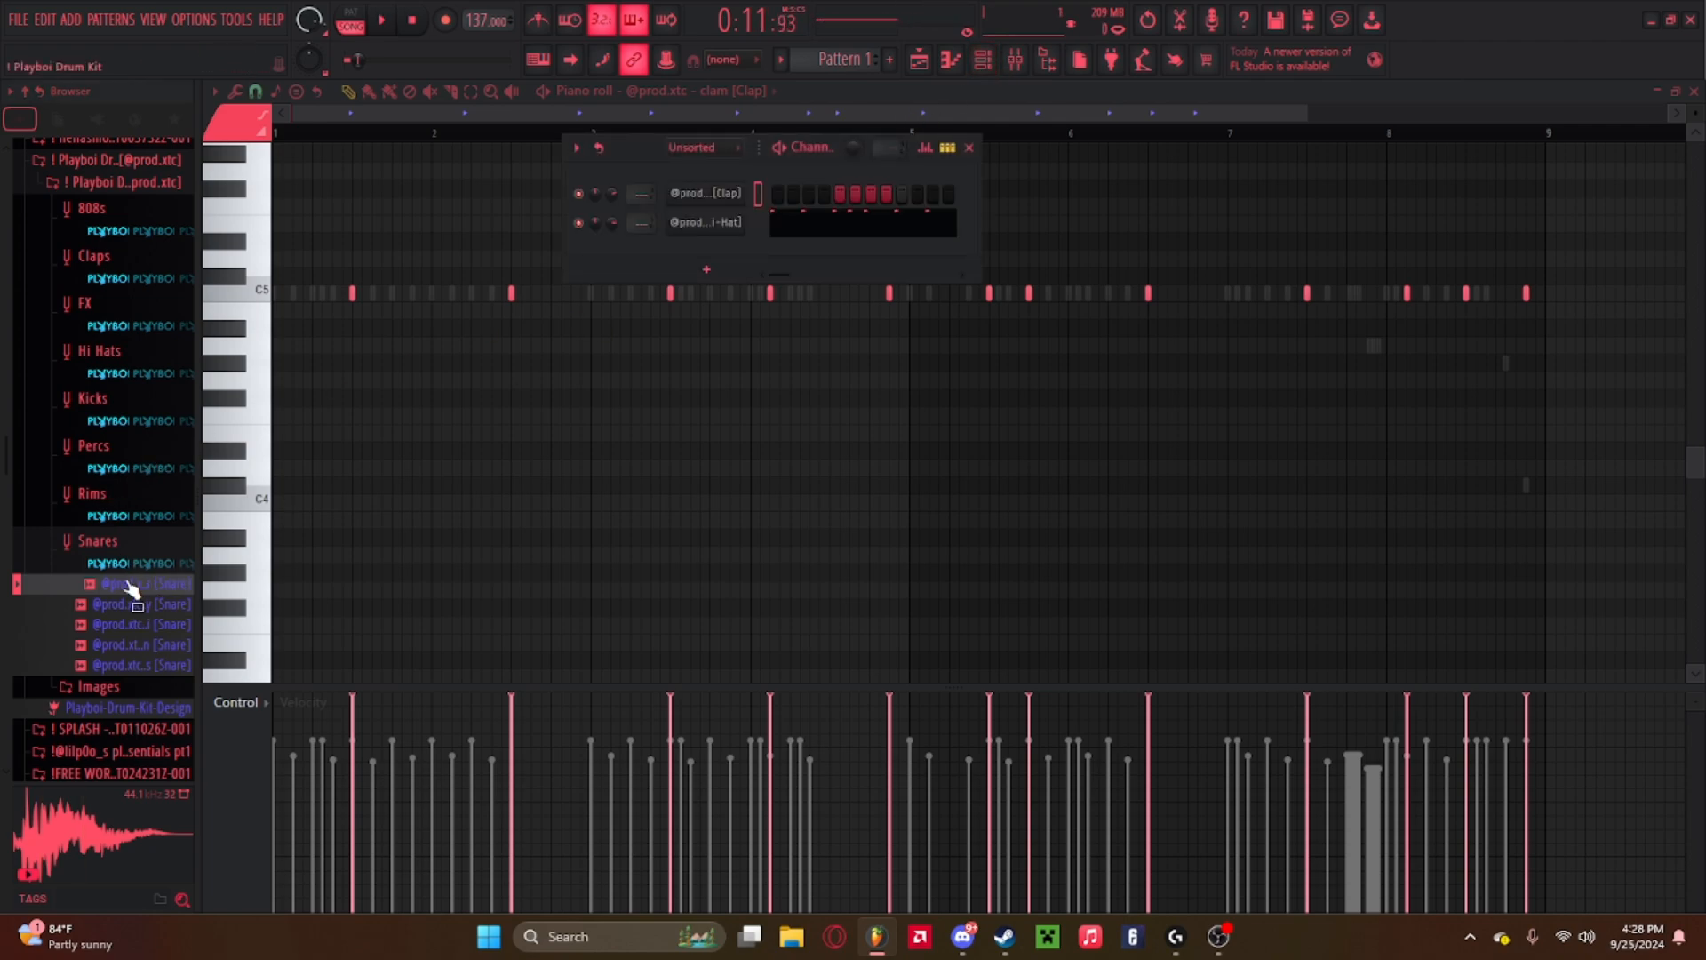
pyautogui.moveTo(132, 589); pyautogui.dragTo(732, 267)
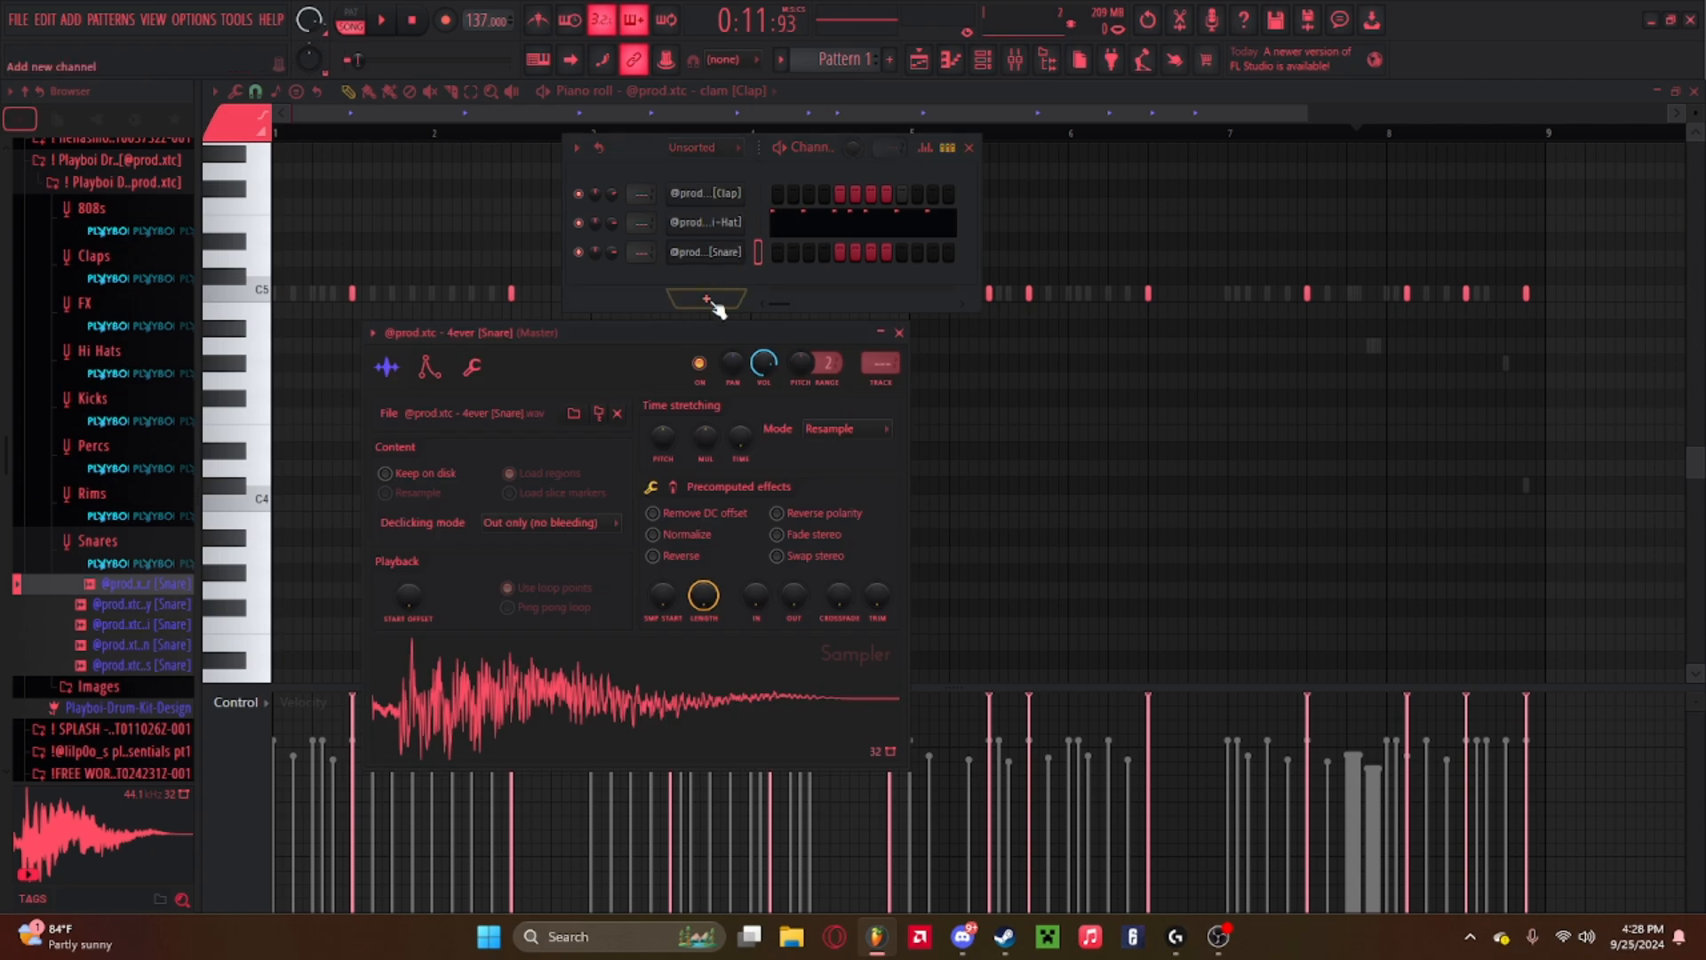
pyautogui.click(900, 333)
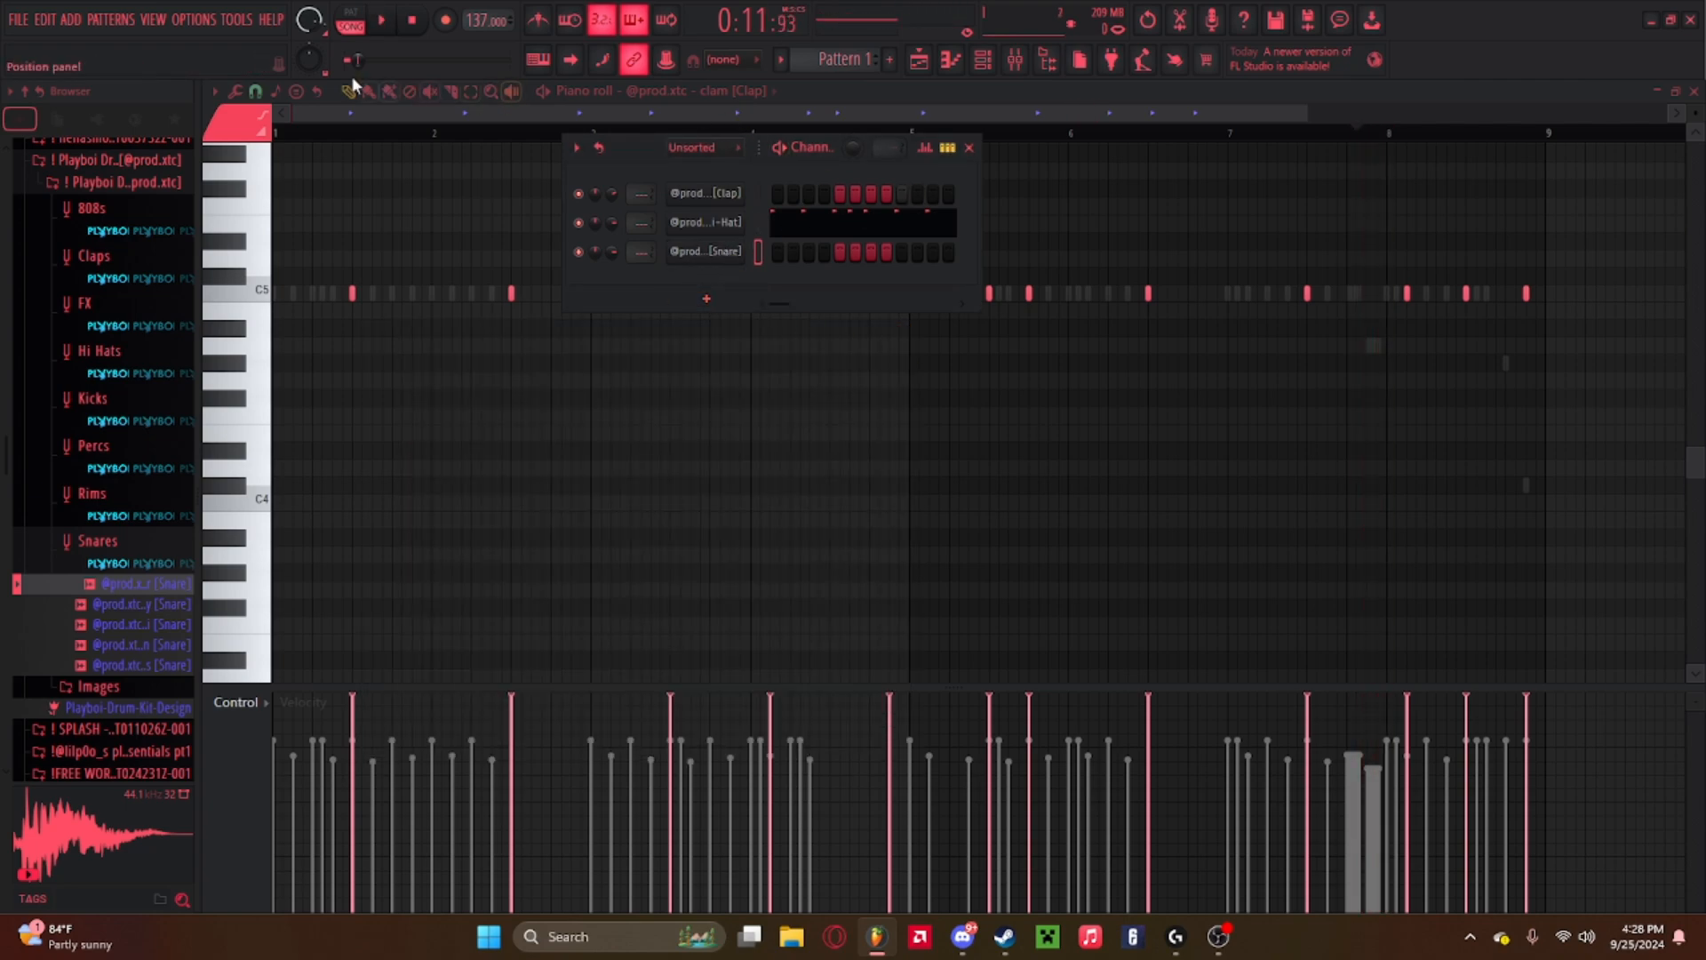
pyautogui.press('space')
pyautogui.rightClick(752, 259)
pyautogui.click(778, 252)
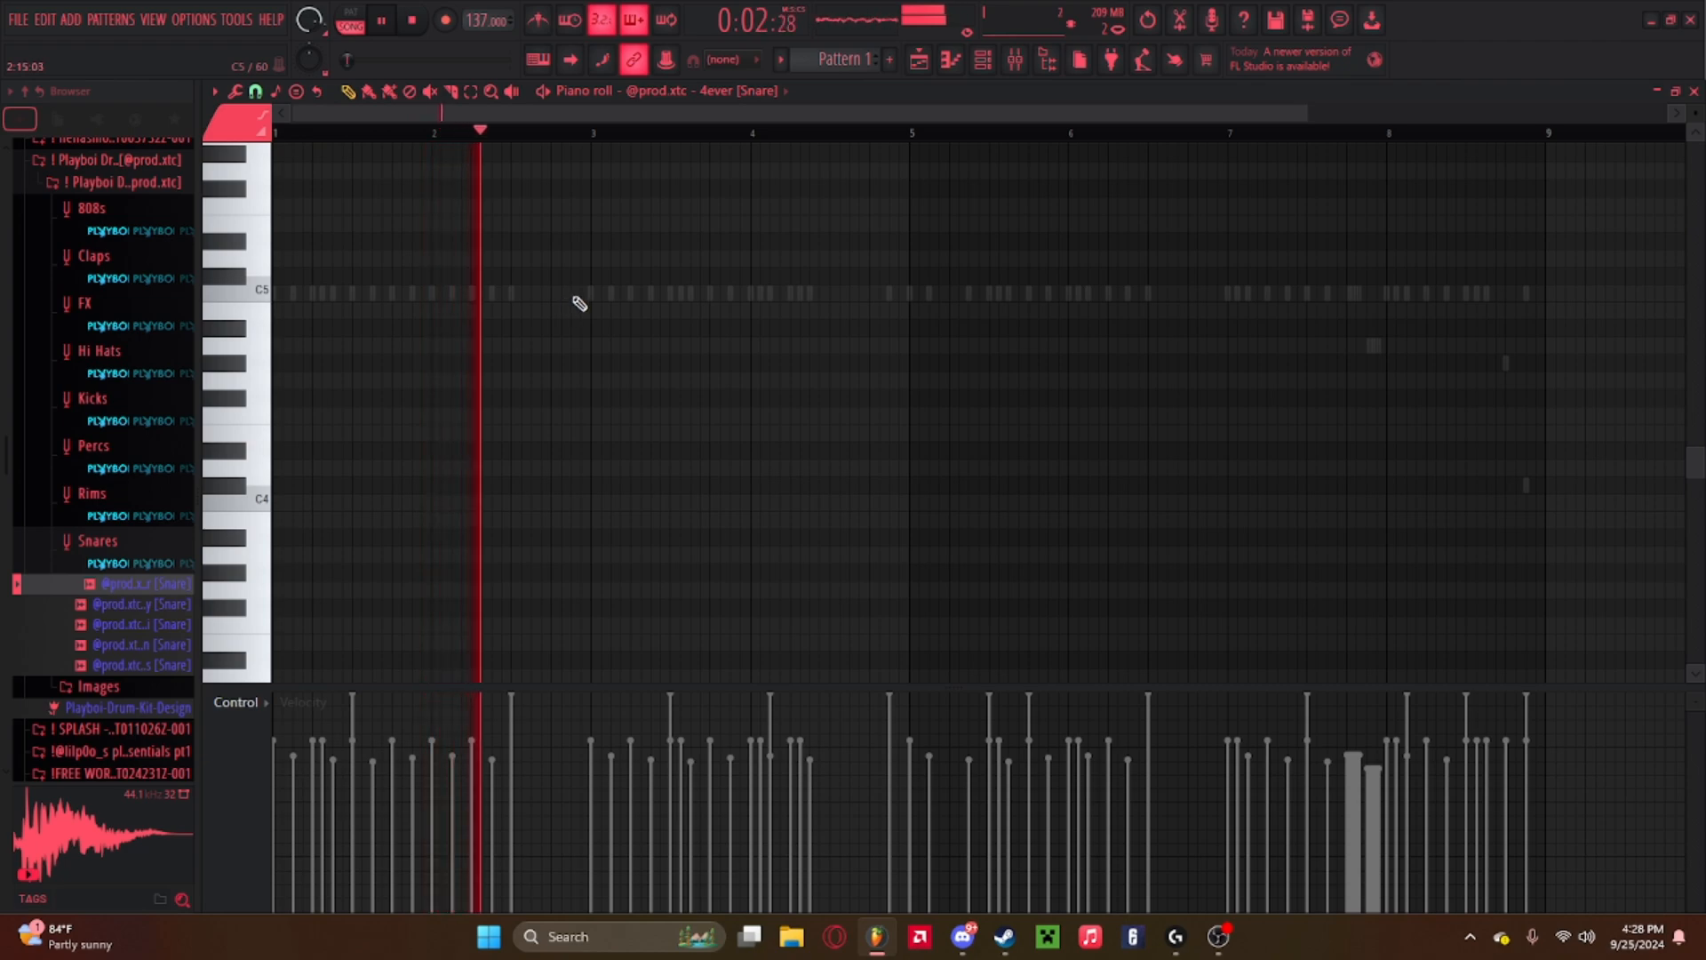
pyautogui.press('space')
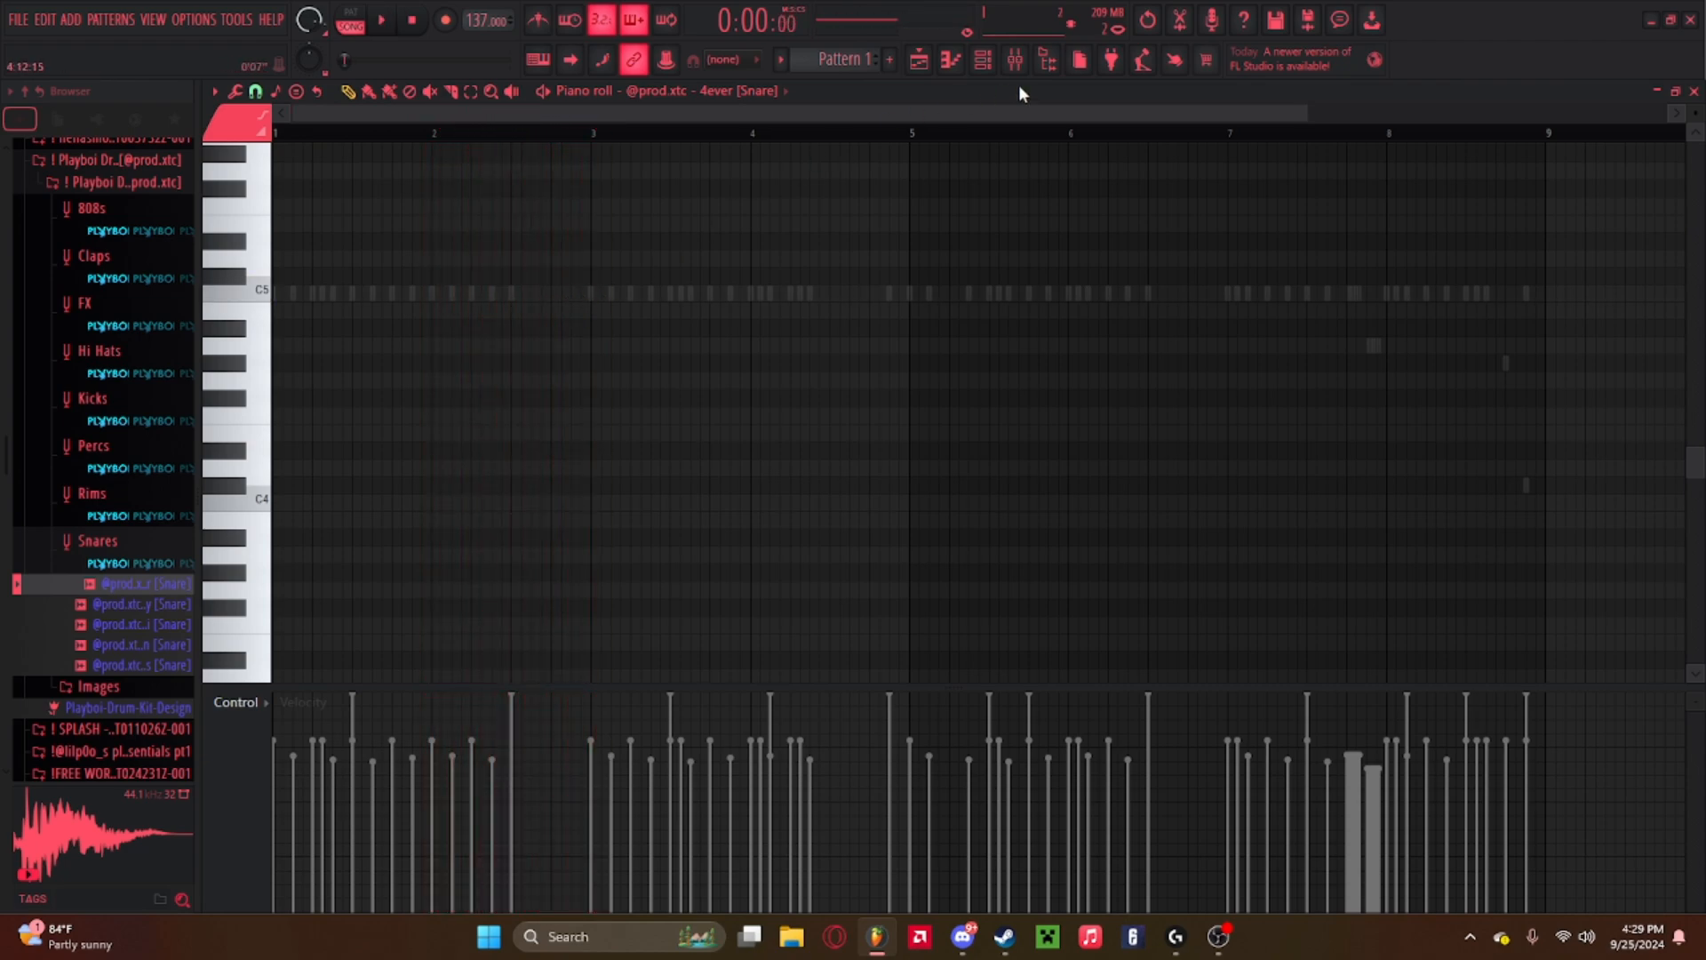
# Place snare notes at C5, two side by side in bar 3 and one near bar 7, and play the pattern back.
pyautogui.click(983, 59)
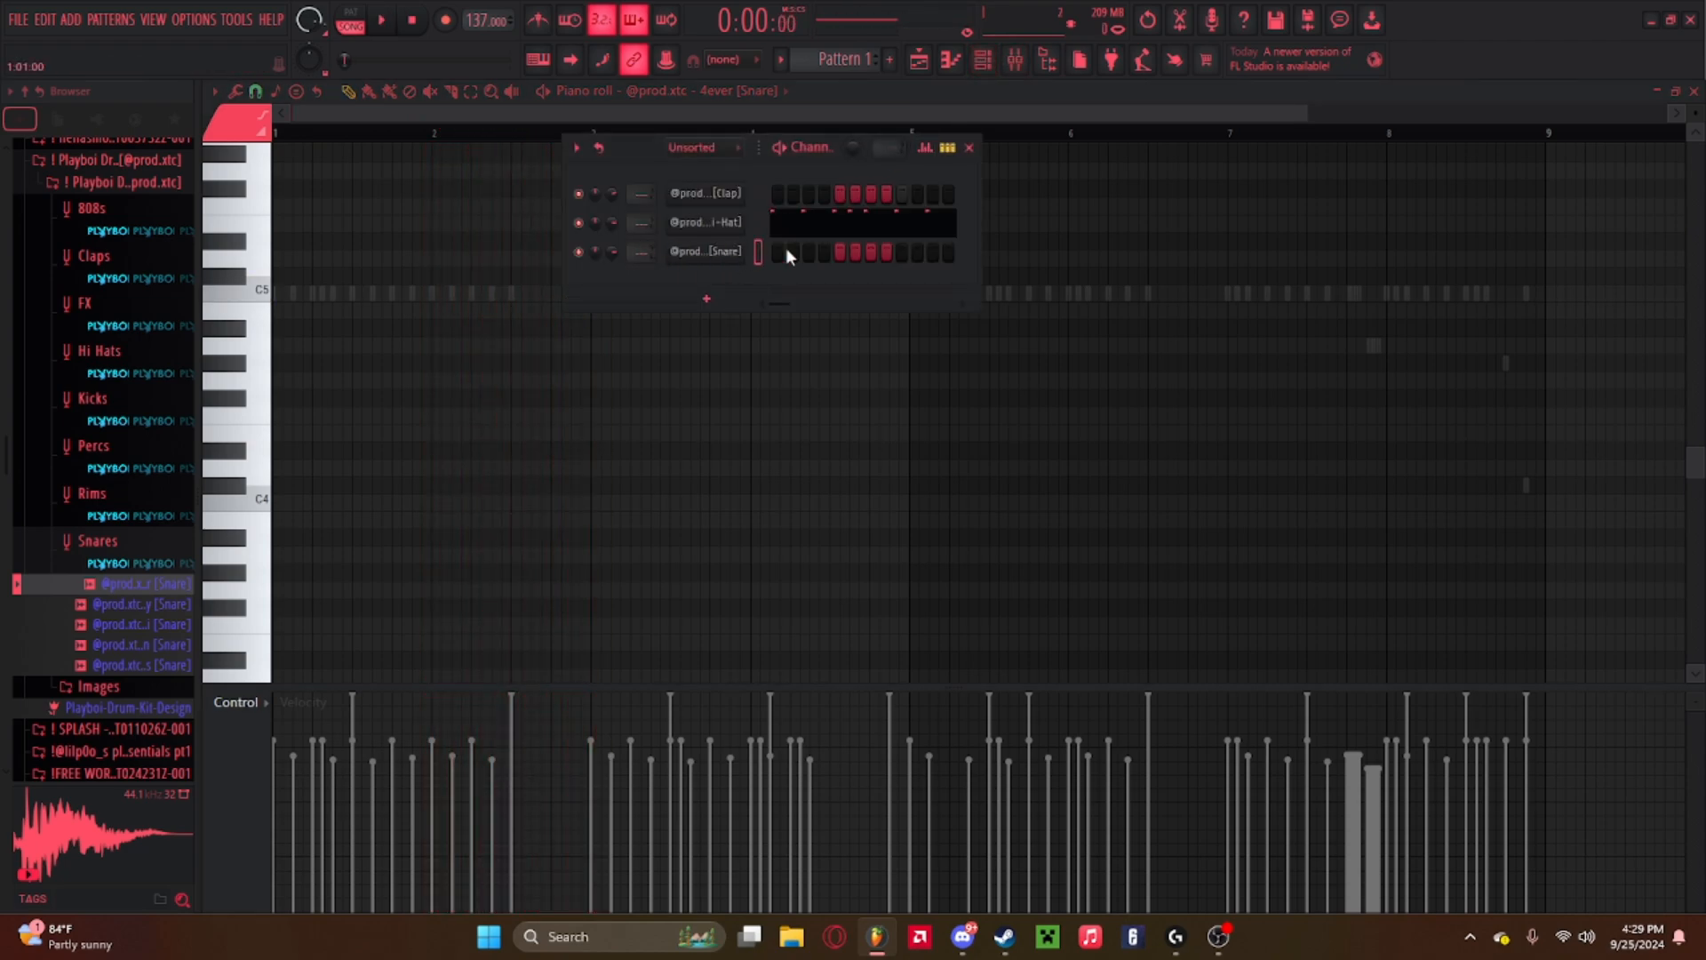
pyautogui.click(839, 255)
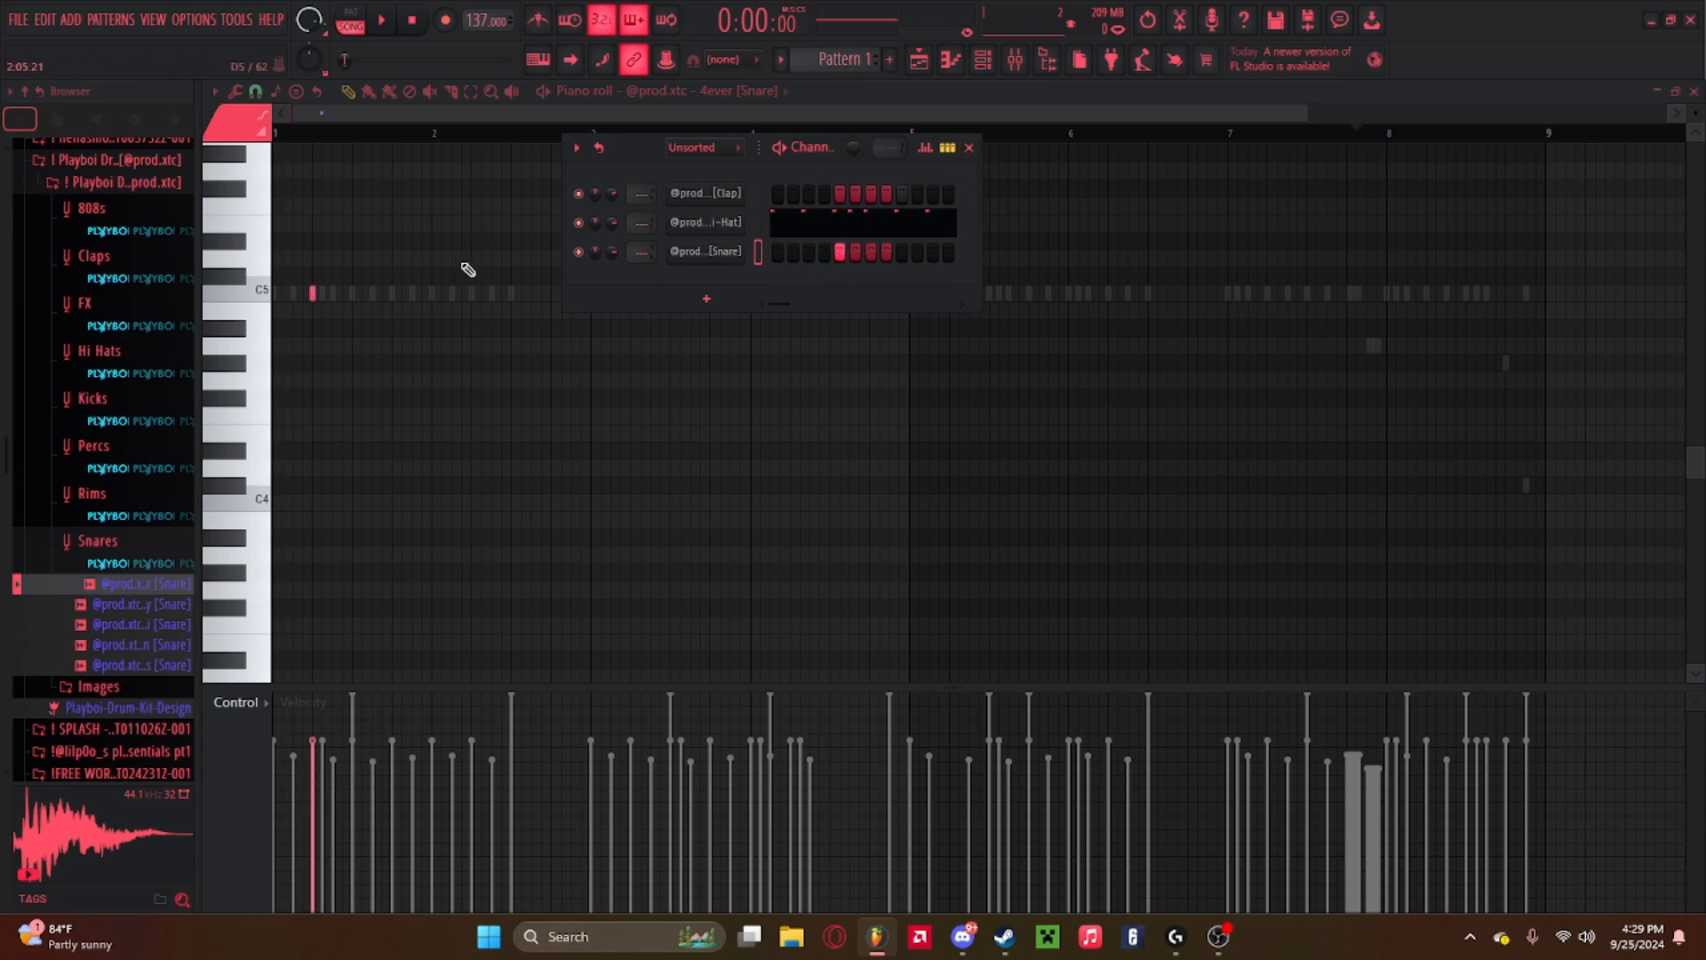
pyautogui.press('F6')
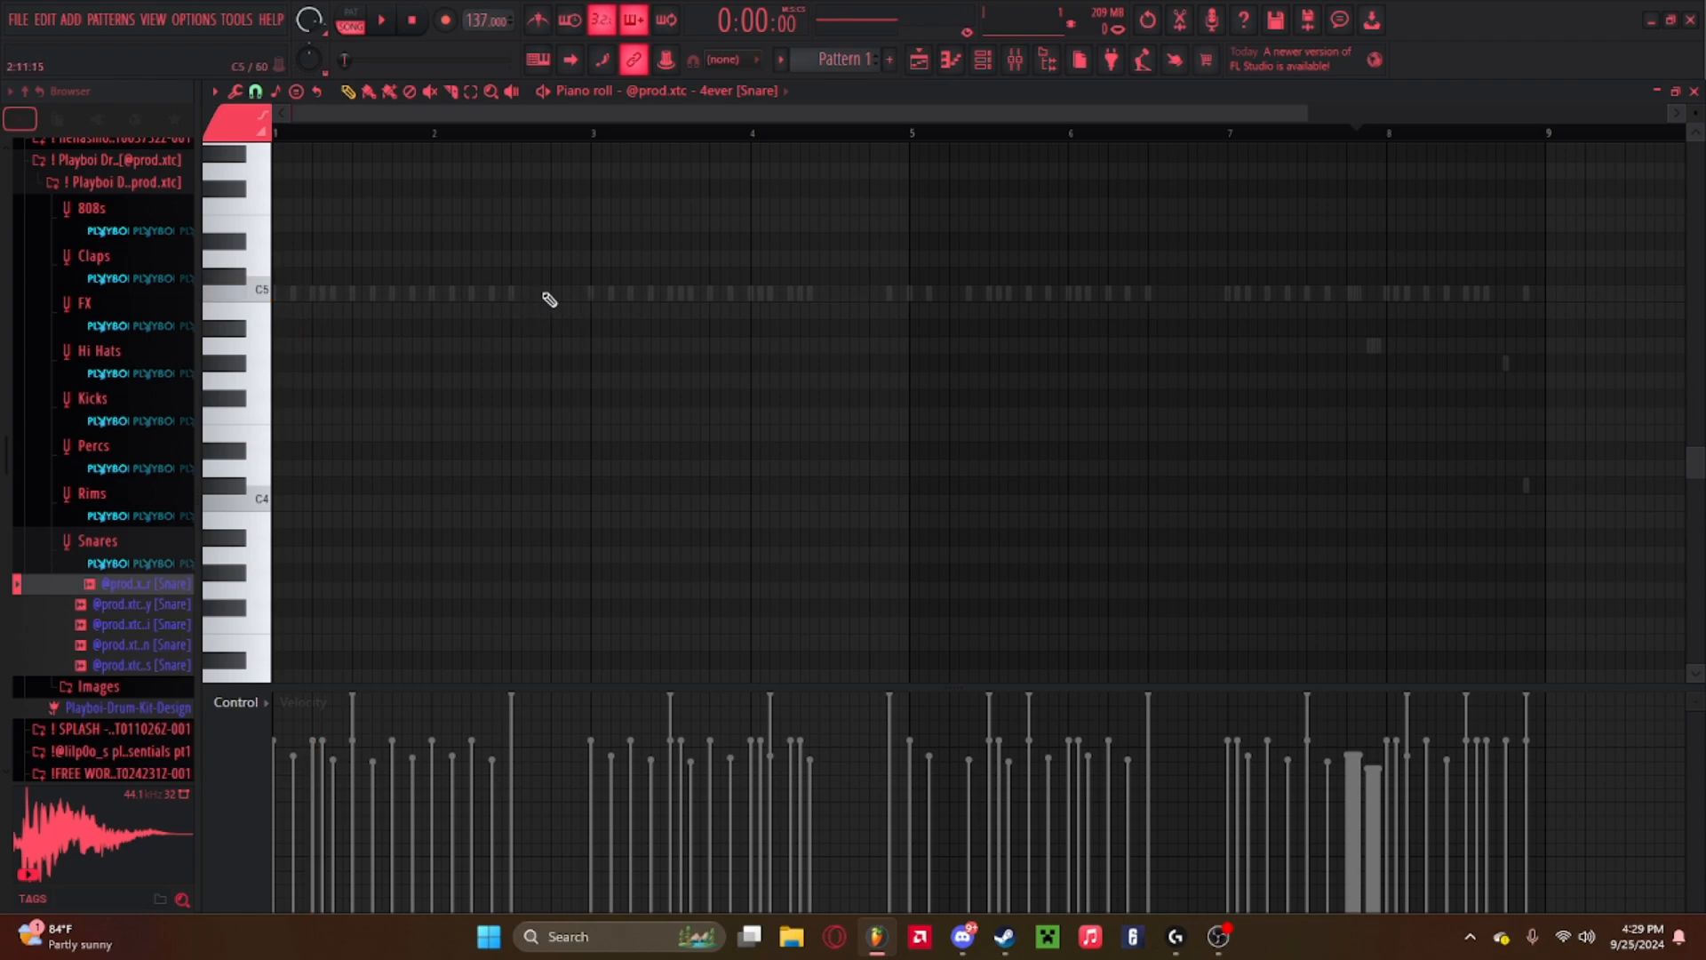
pyautogui.click(573, 294)
pyautogui.press('space')
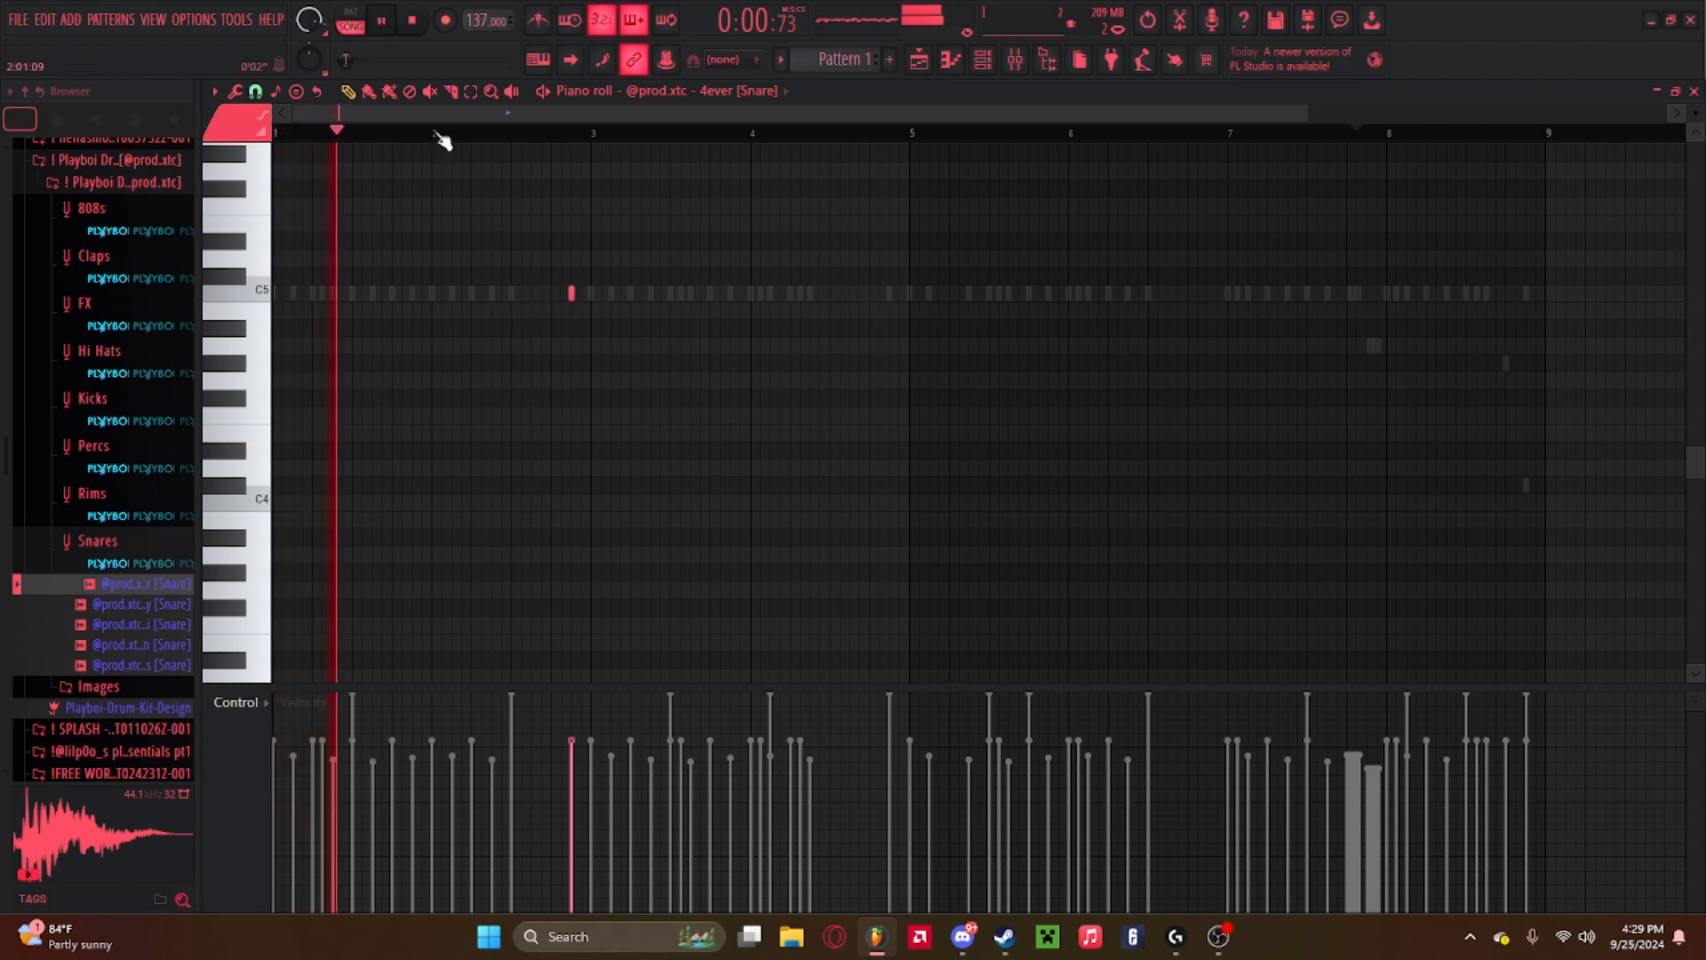
pyautogui.click(582, 293)
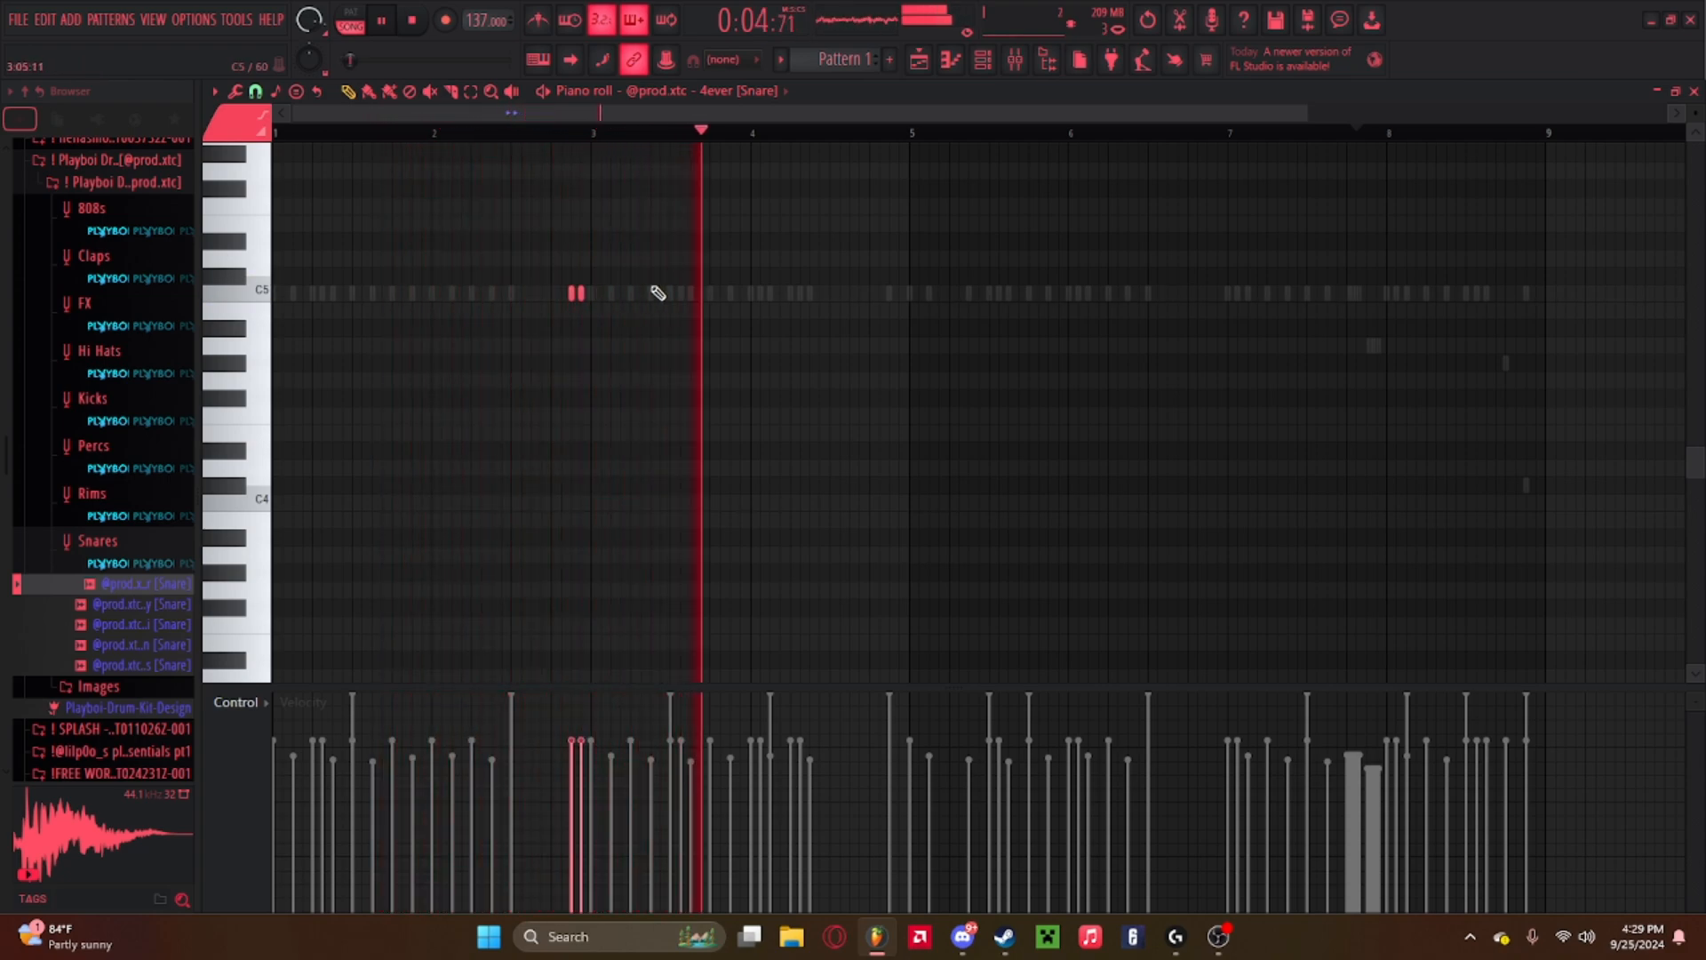
pyautogui.click(1171, 295)
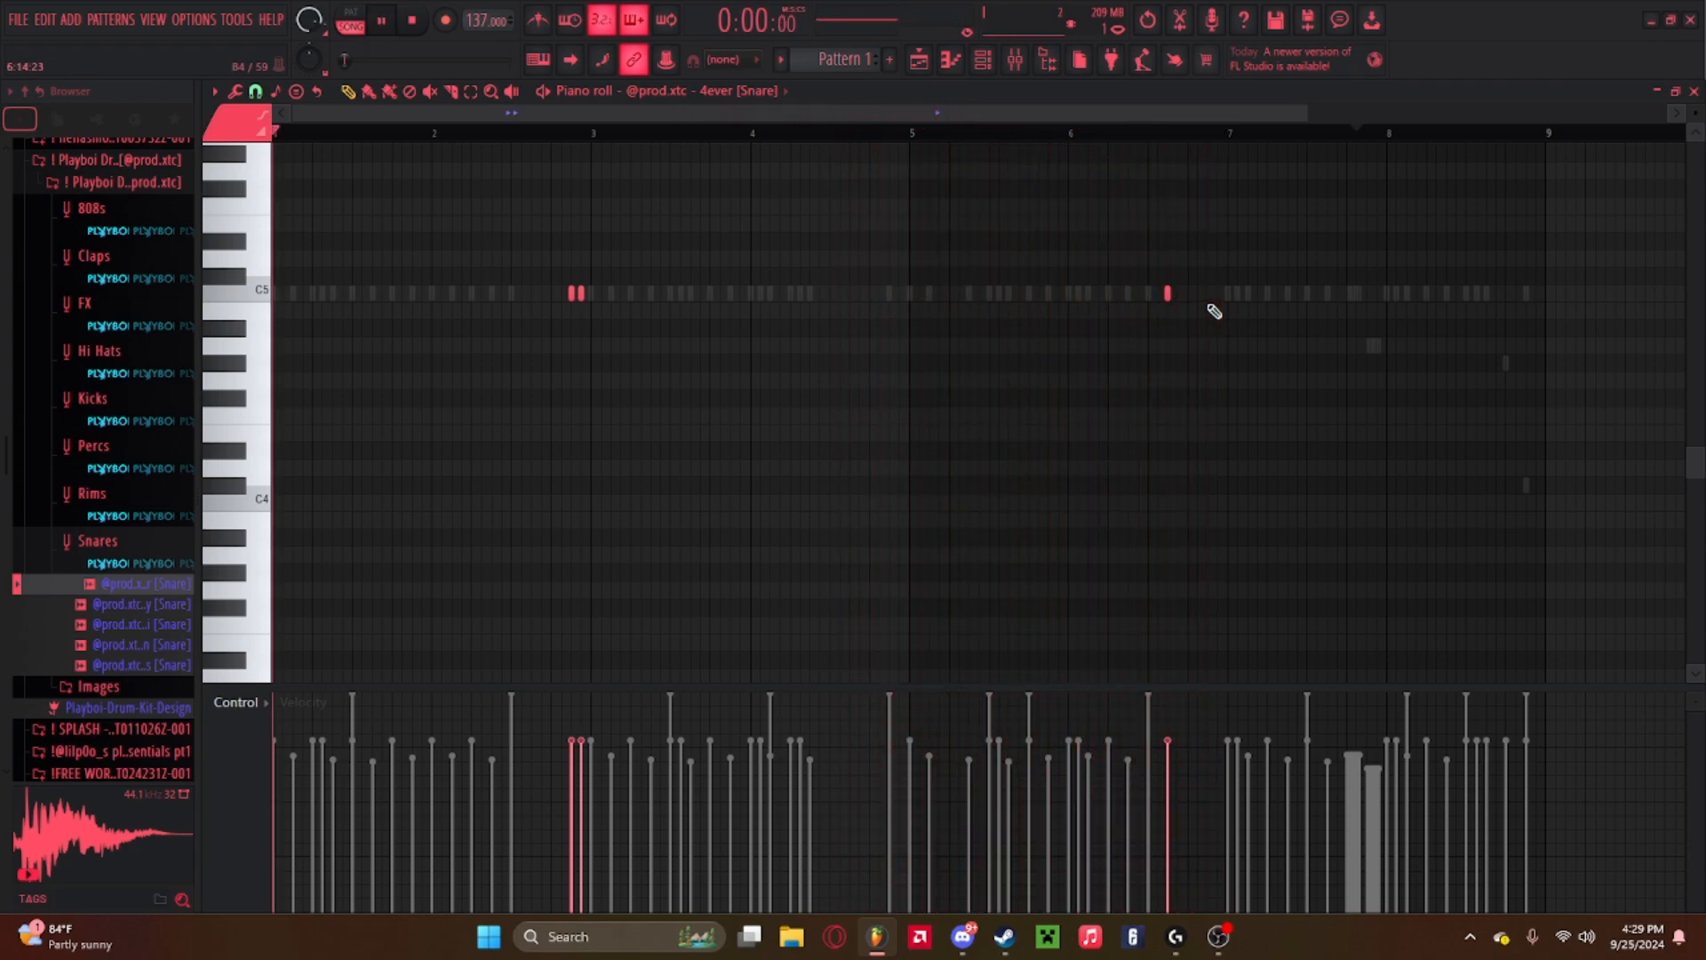
pyautogui.press('space')
pyautogui.press('space')
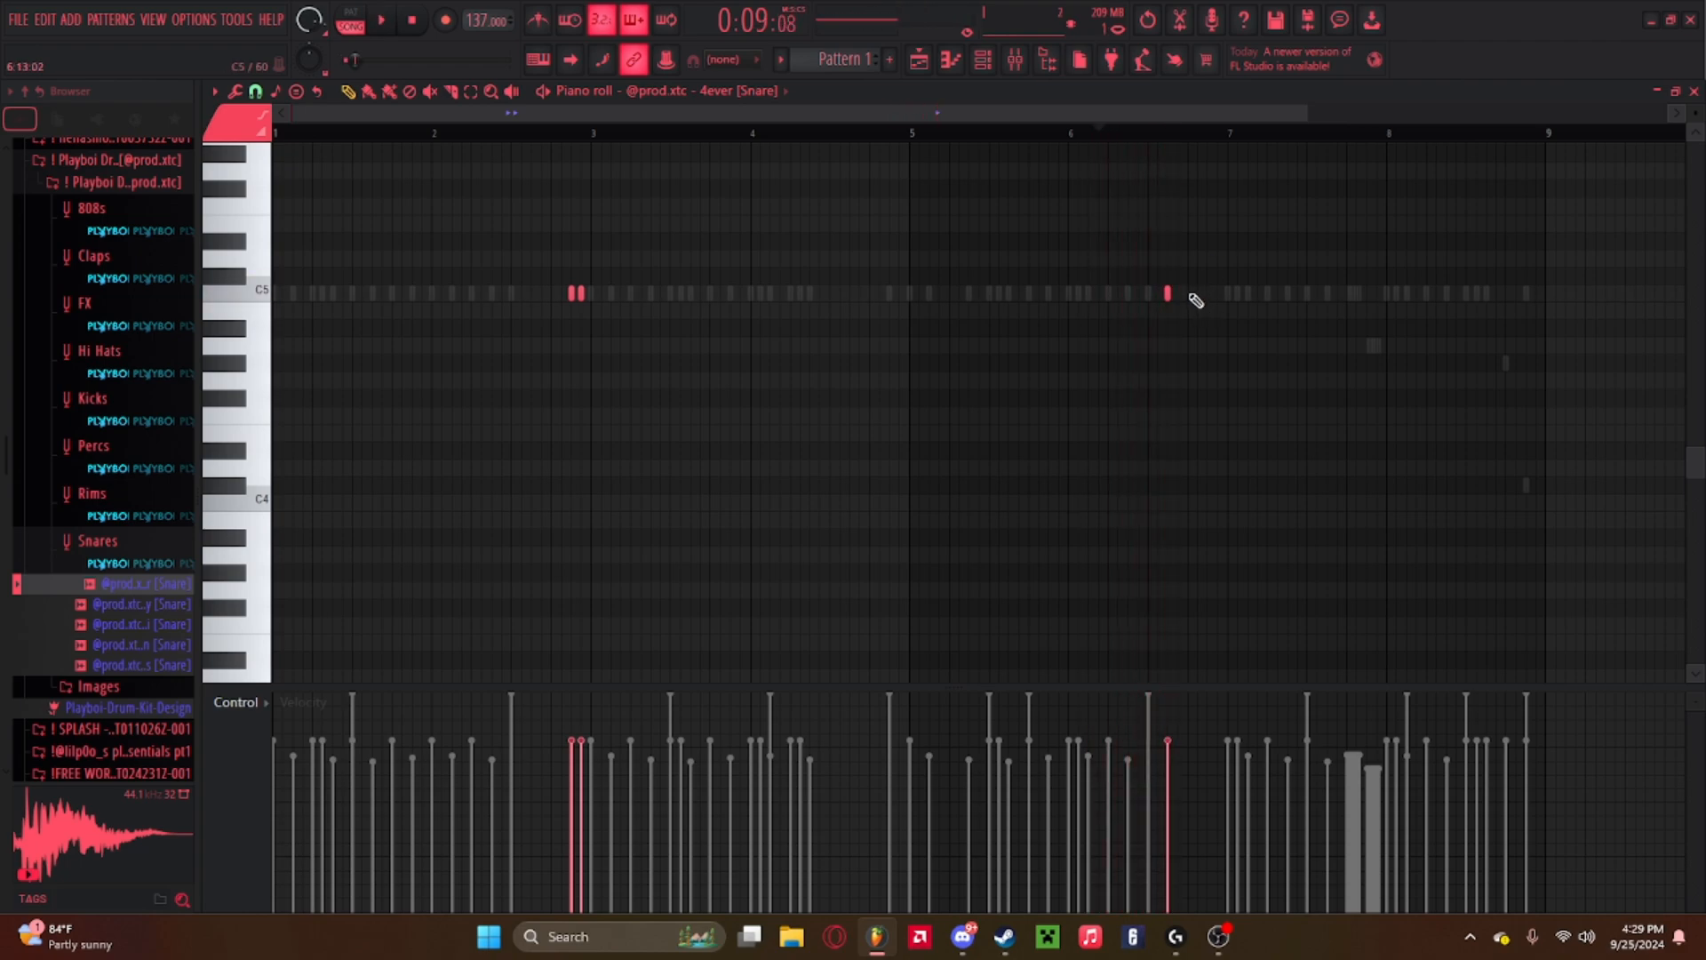
# Add two lower-pitched snare notes just after the bar-7 snare, then delete that original C5 snare note.
pyautogui.click(1188, 294)
pyautogui.scroll(3, 1191, 172)
pyautogui.moveTo(1187, 293); pyautogui.dragTo(1189, 355)
pyautogui.click(1238, 433)
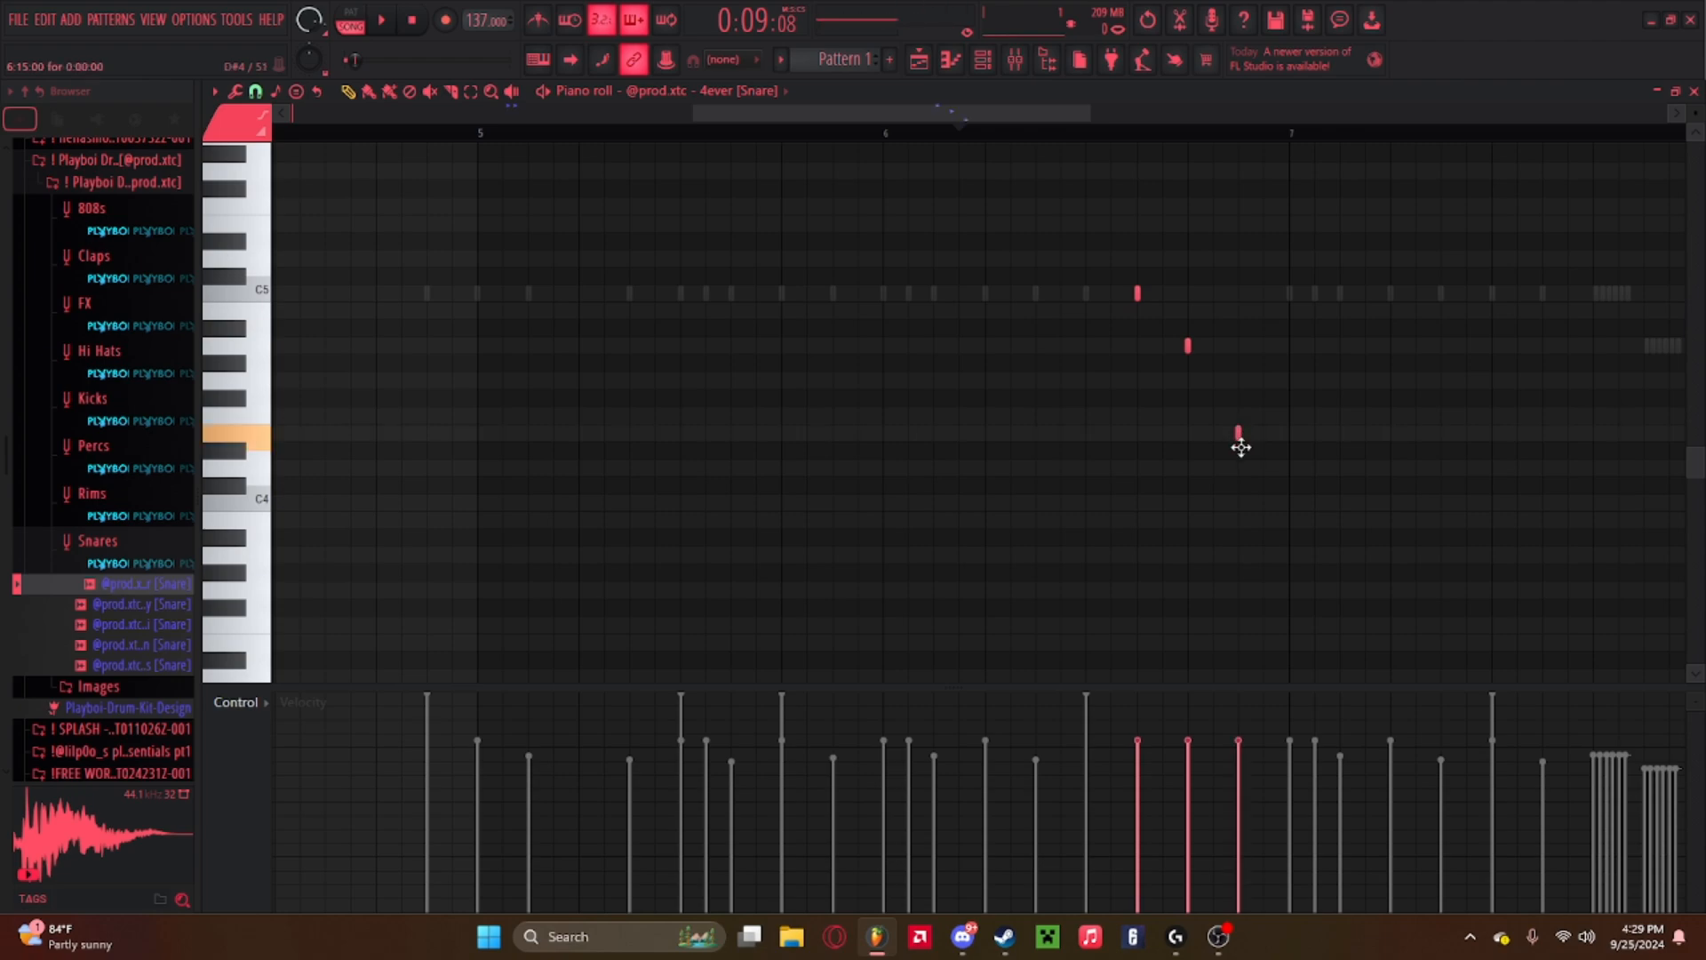
pyautogui.press('space')
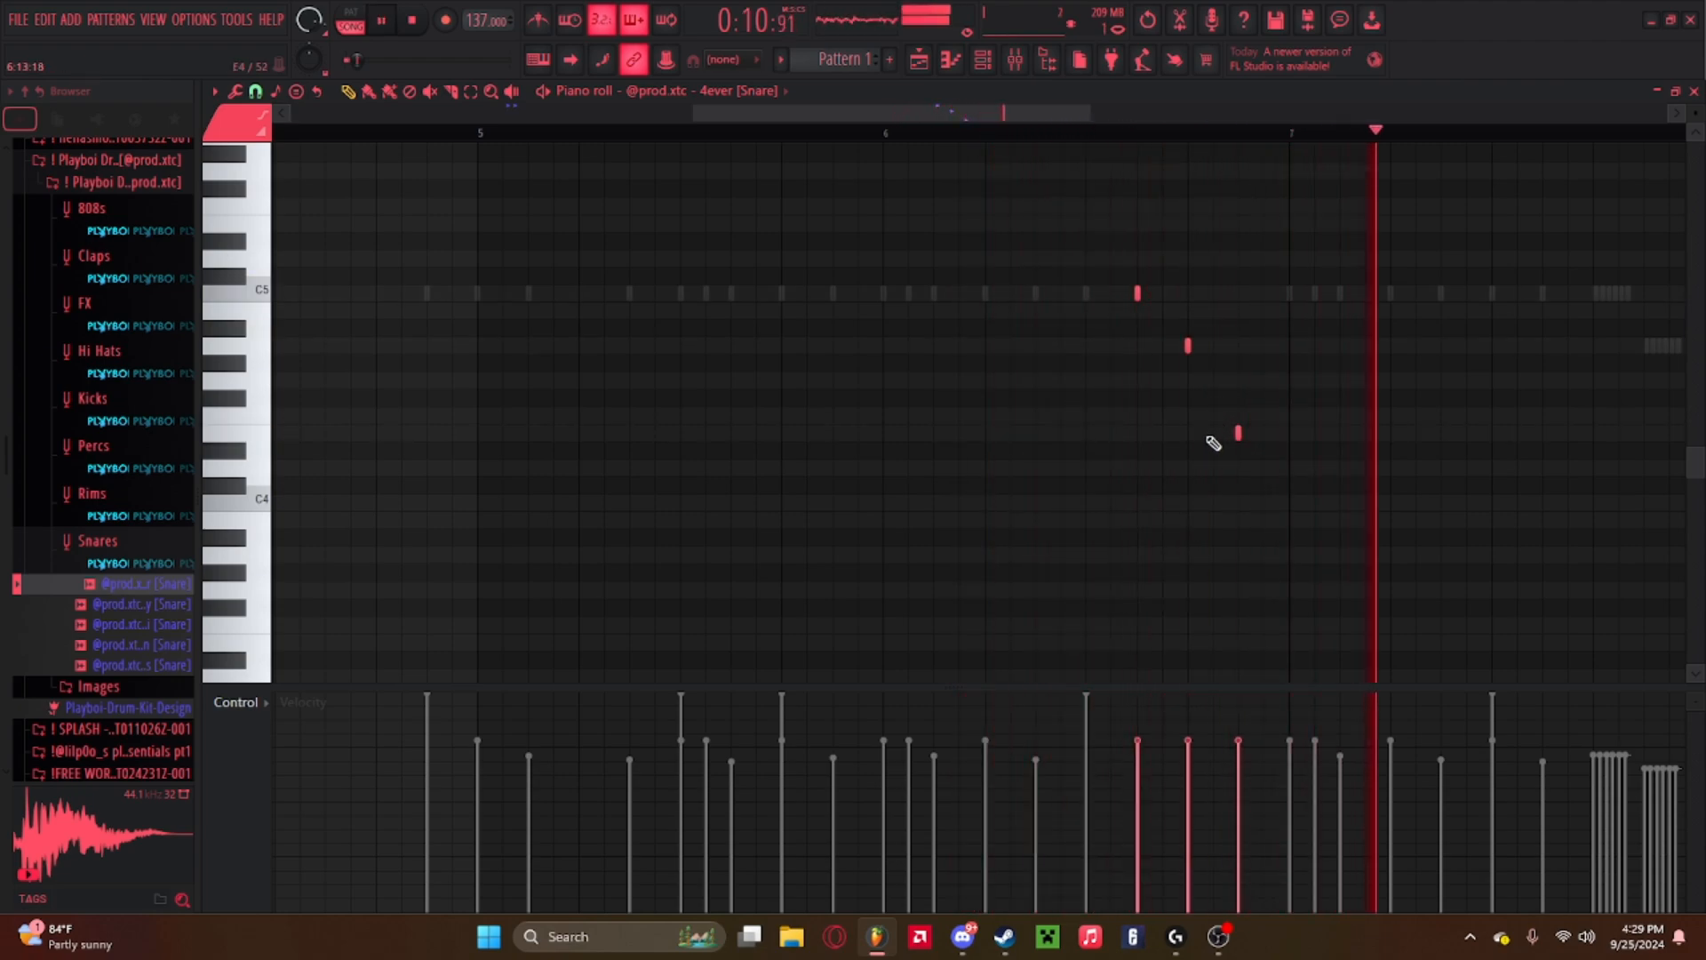
pyautogui.rightClick(1139, 294)
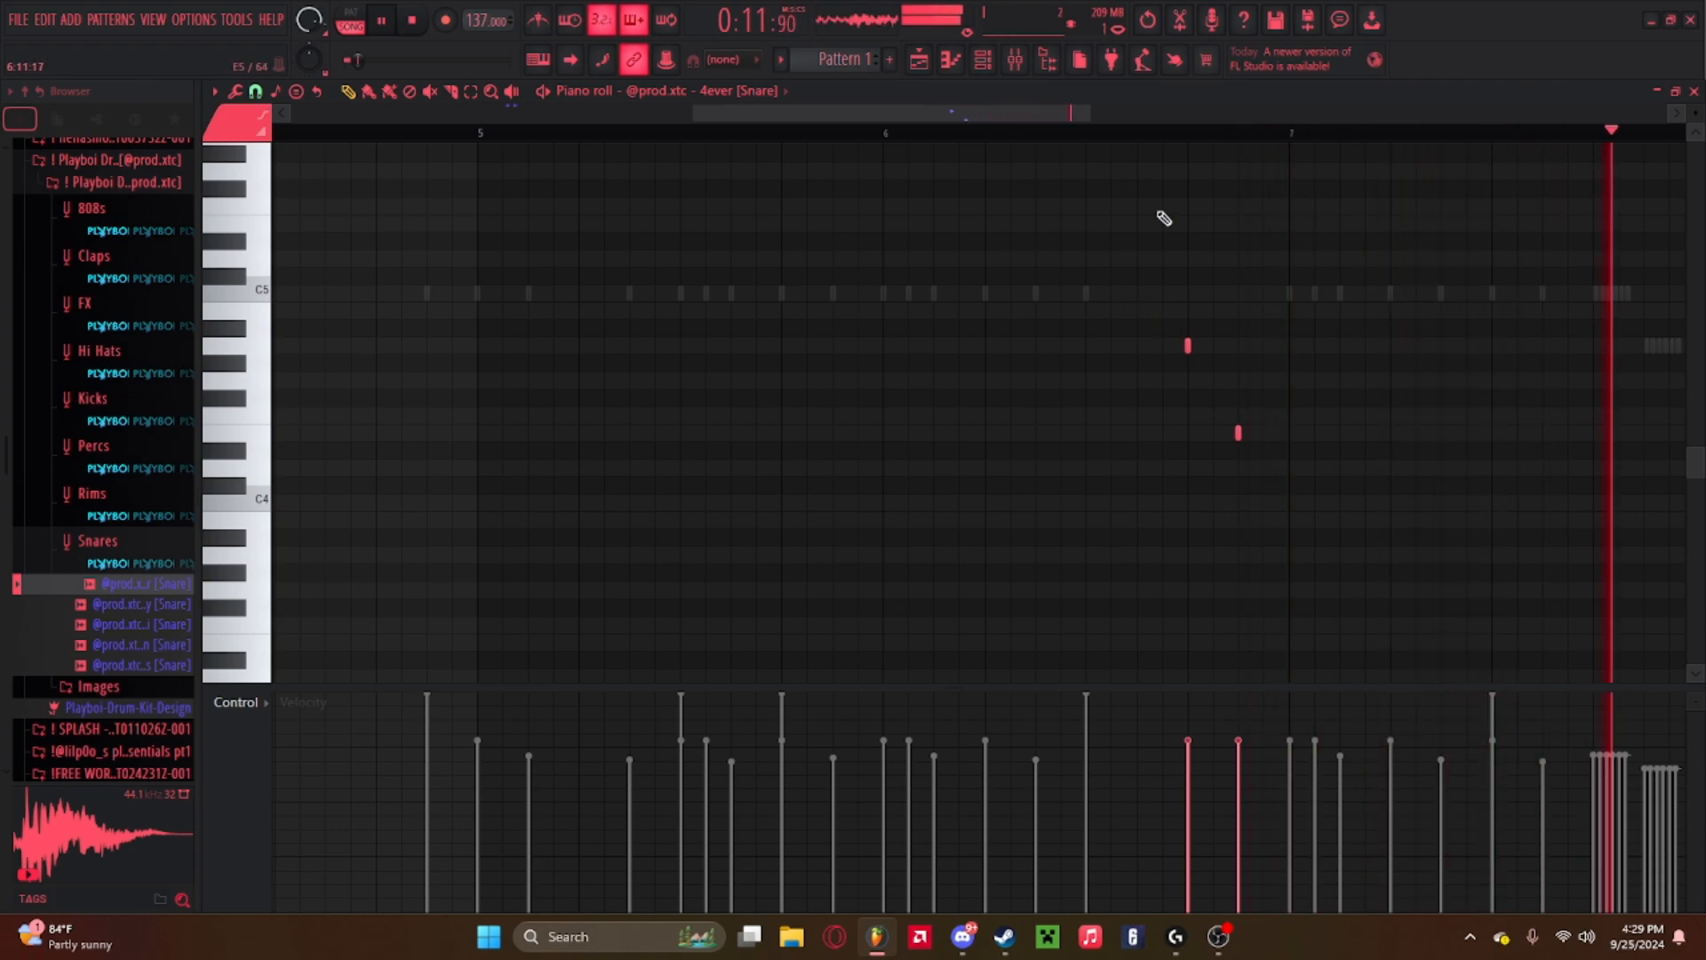
pyautogui.scroll(-3, 1170, 145)
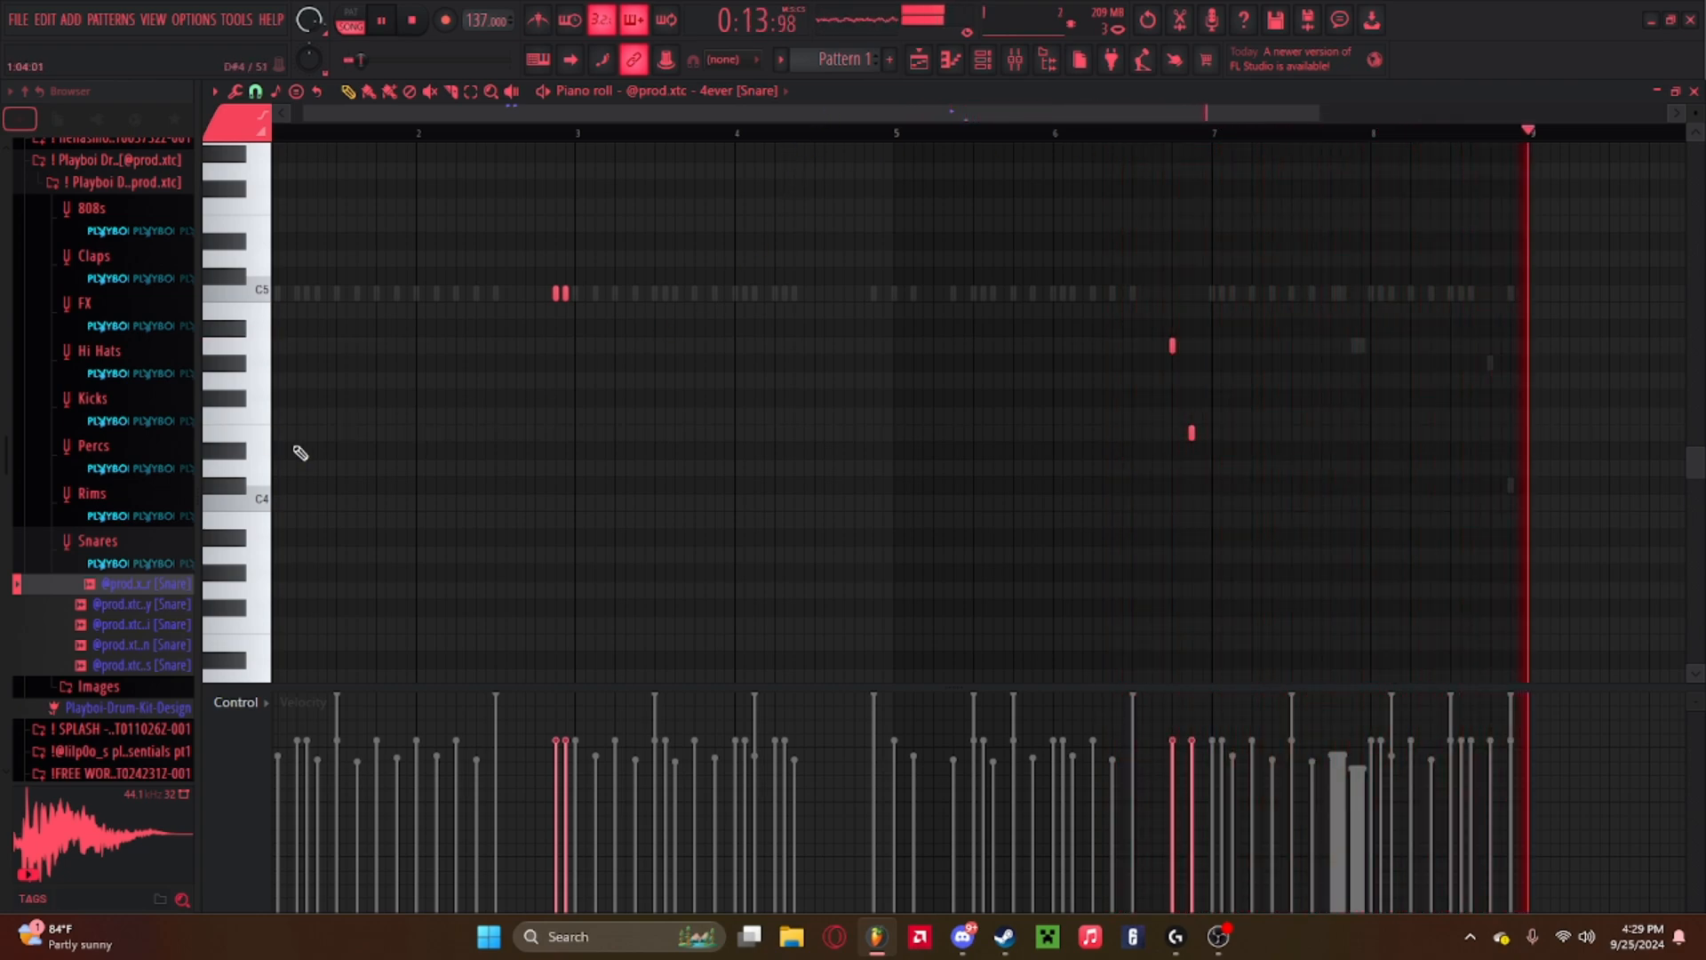
# Audition the other snare samples in the drum kit's Snares folder.
pyautogui.click(113, 622)
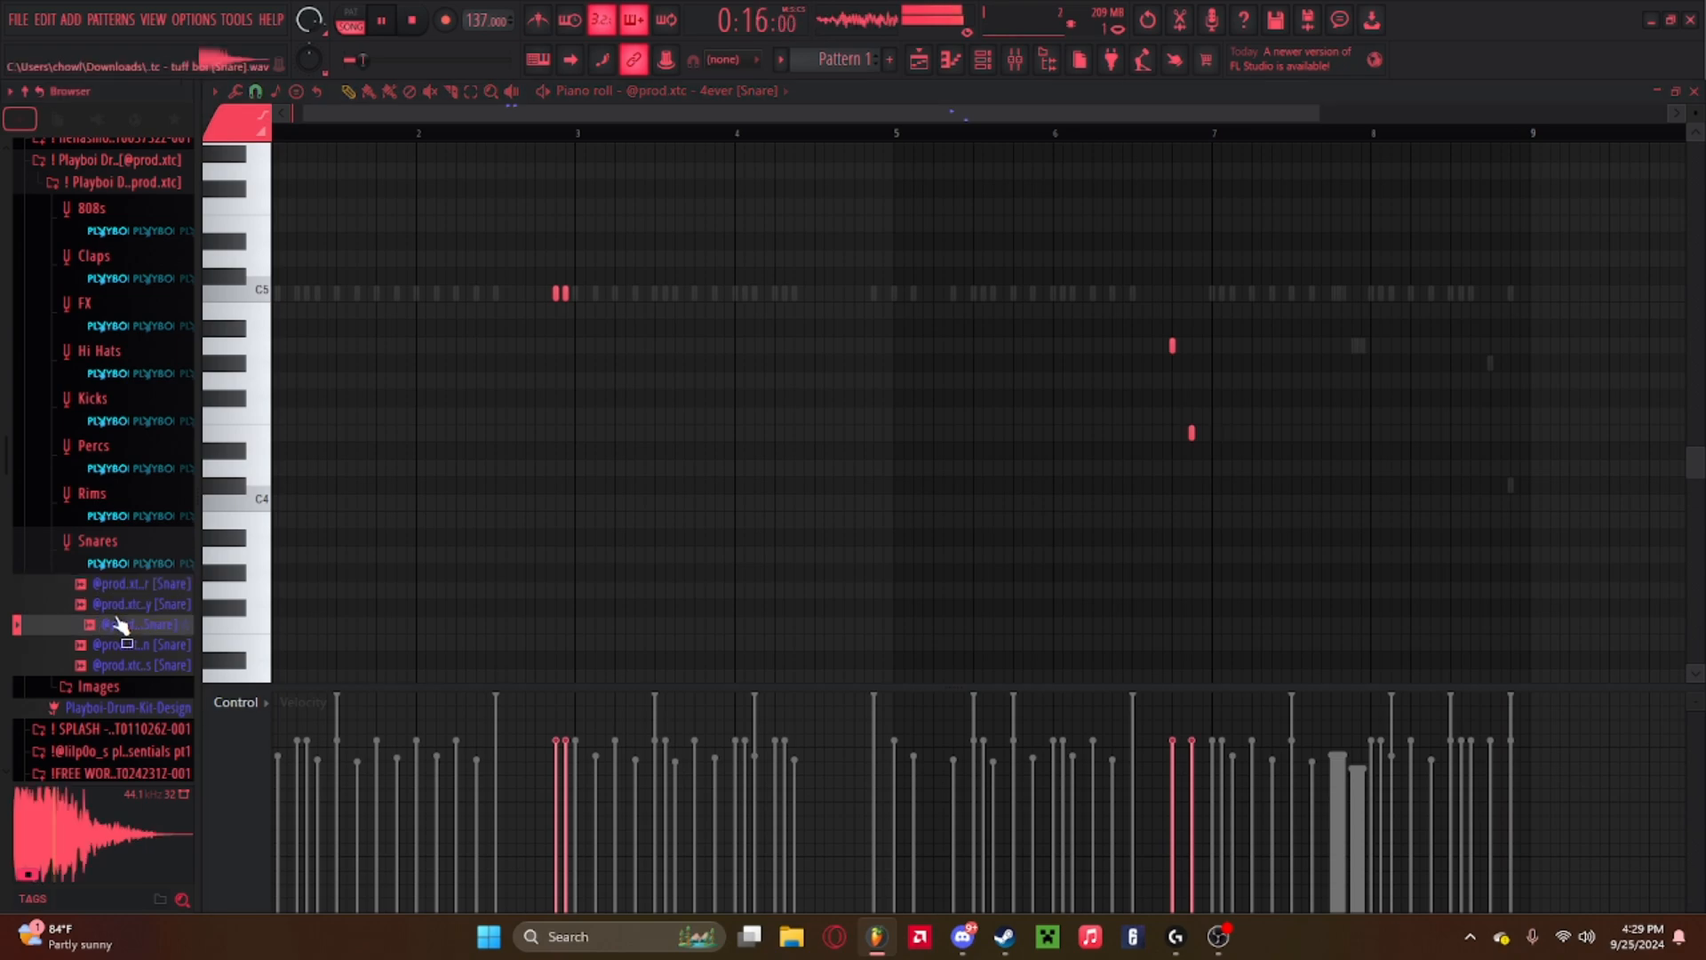
pyautogui.click(117, 642)
pyautogui.click(115, 627)
pyautogui.click(116, 652)
pyautogui.click(119, 665)
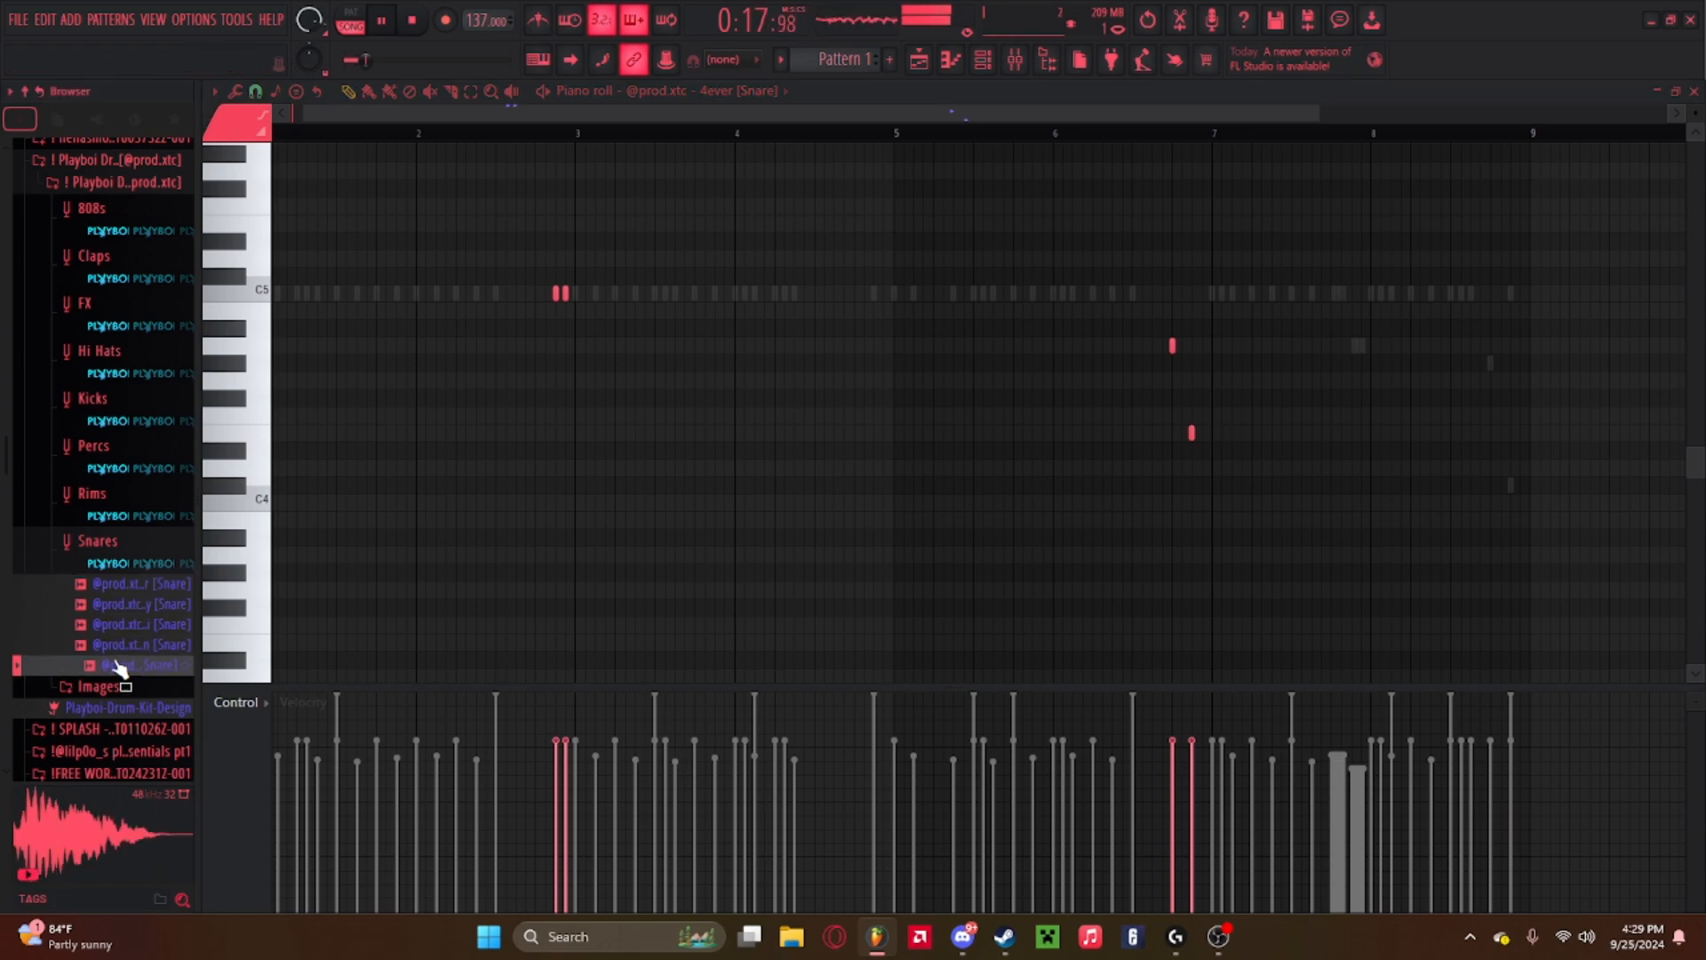
# Collapse the Snares folder, open the Rims folder and audition each rim sample.
pyautogui.click(131, 552)
pyautogui.click(123, 509)
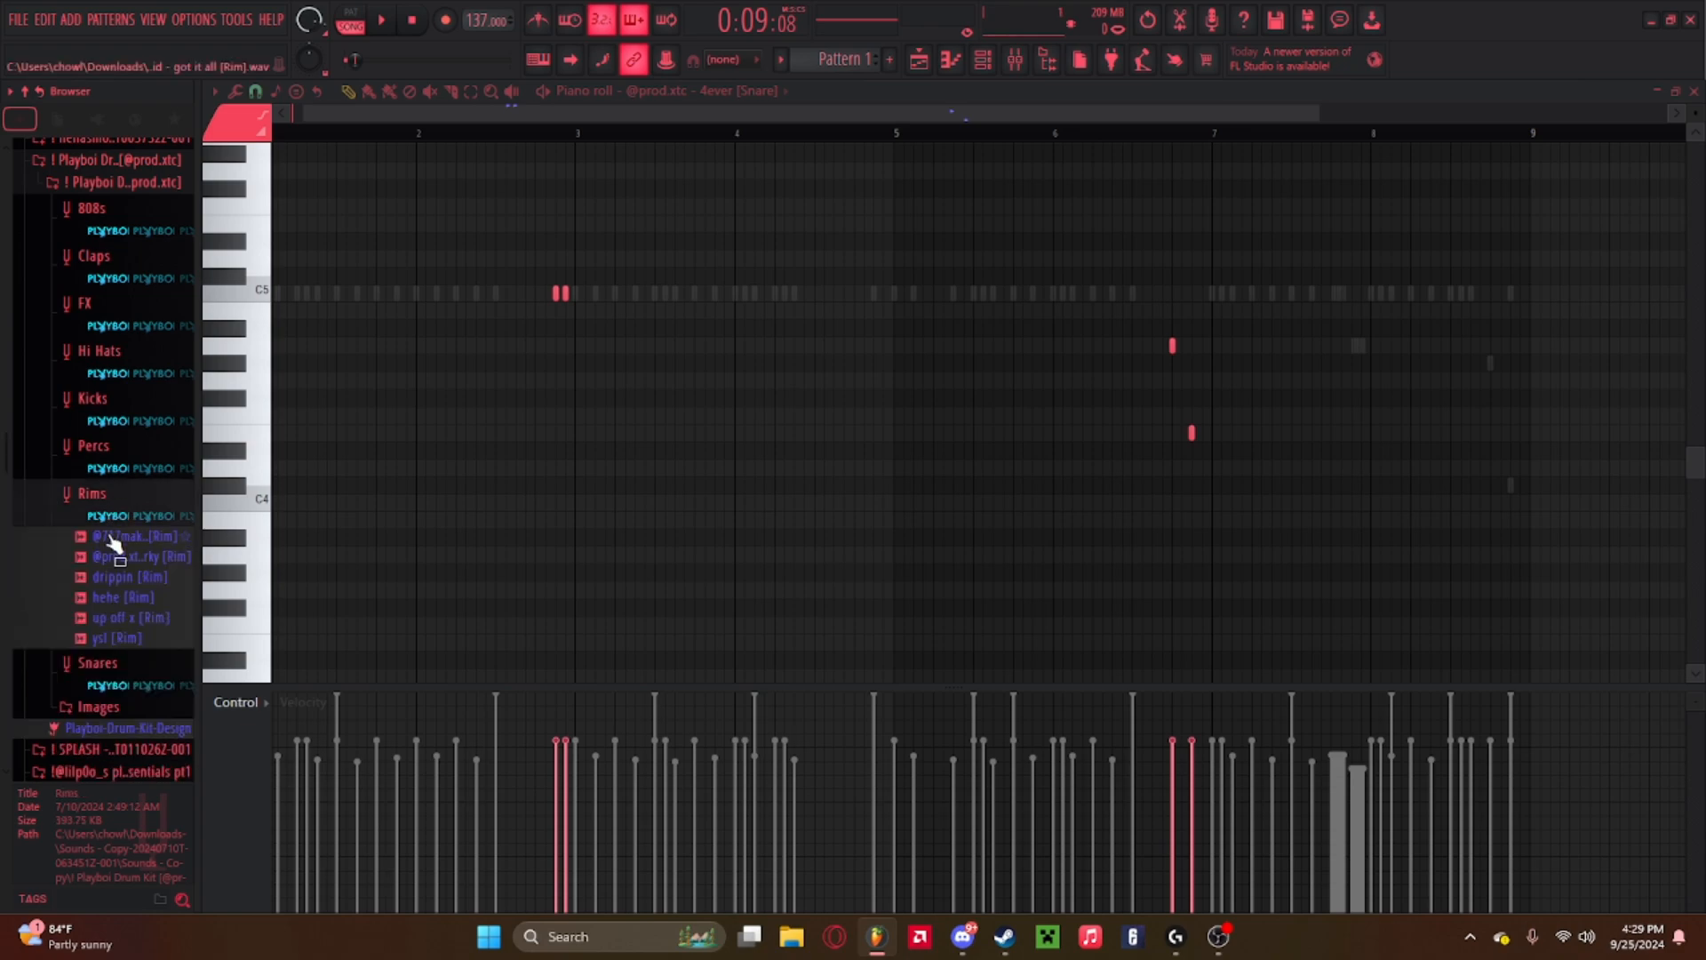
pyautogui.click(112, 539)
pyautogui.click(116, 574)
pyautogui.click(114, 564)
pyautogui.press('space')
pyautogui.click(116, 543)
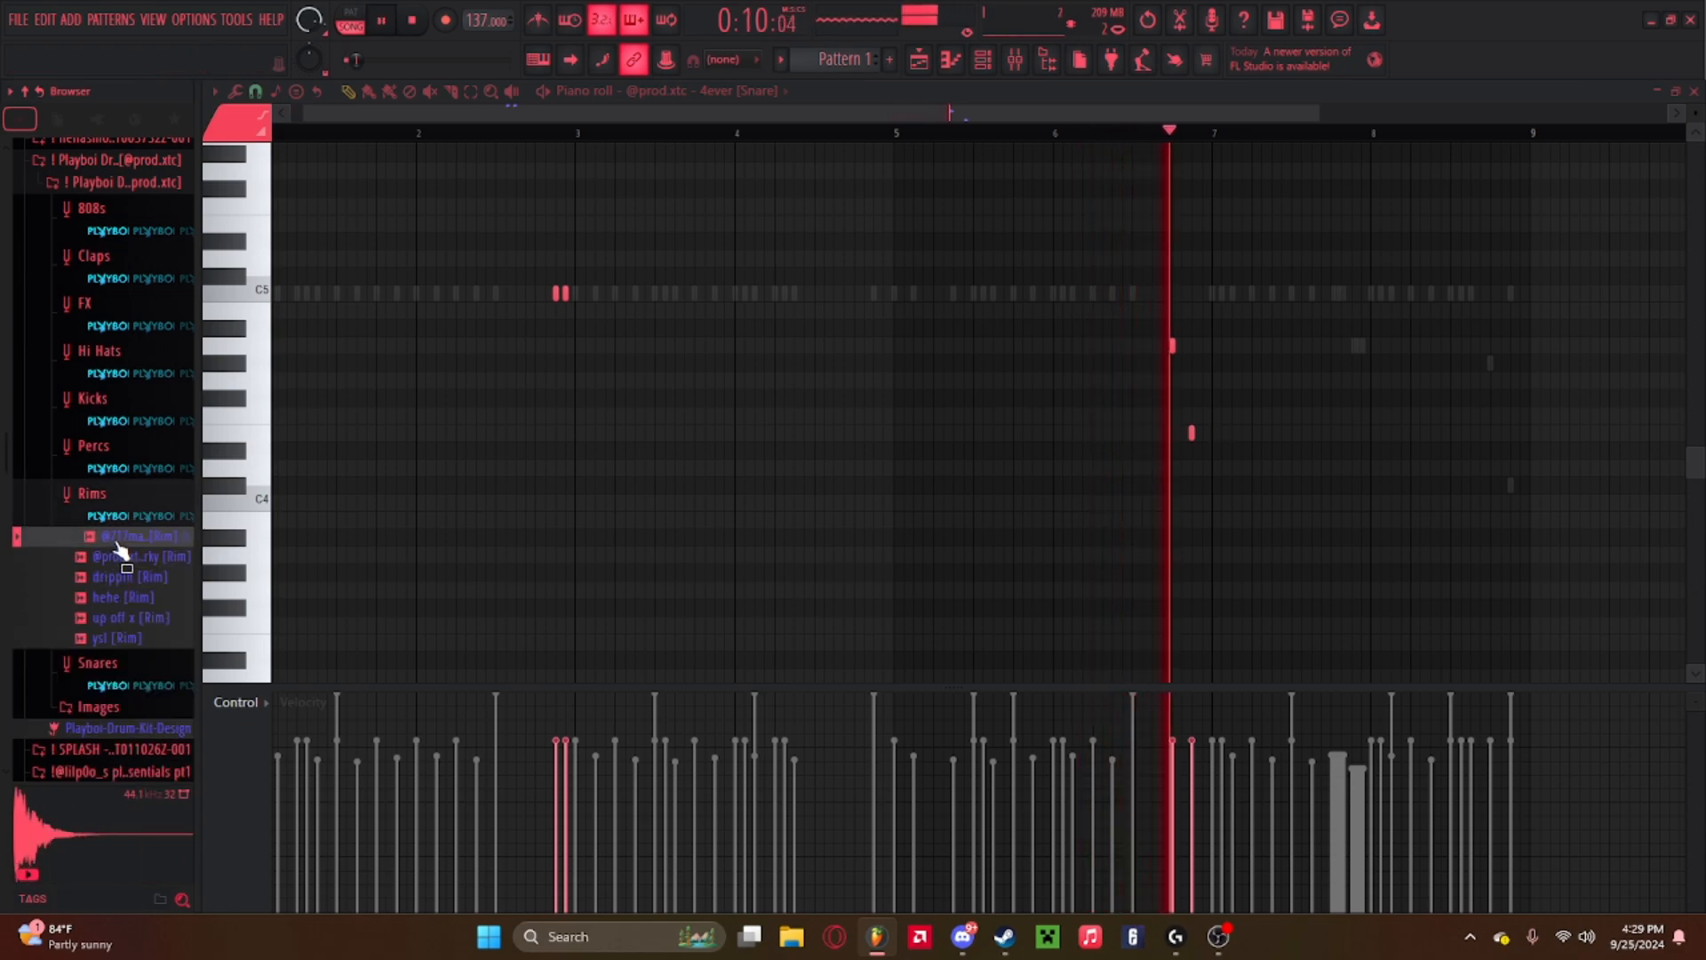
pyautogui.click(115, 575)
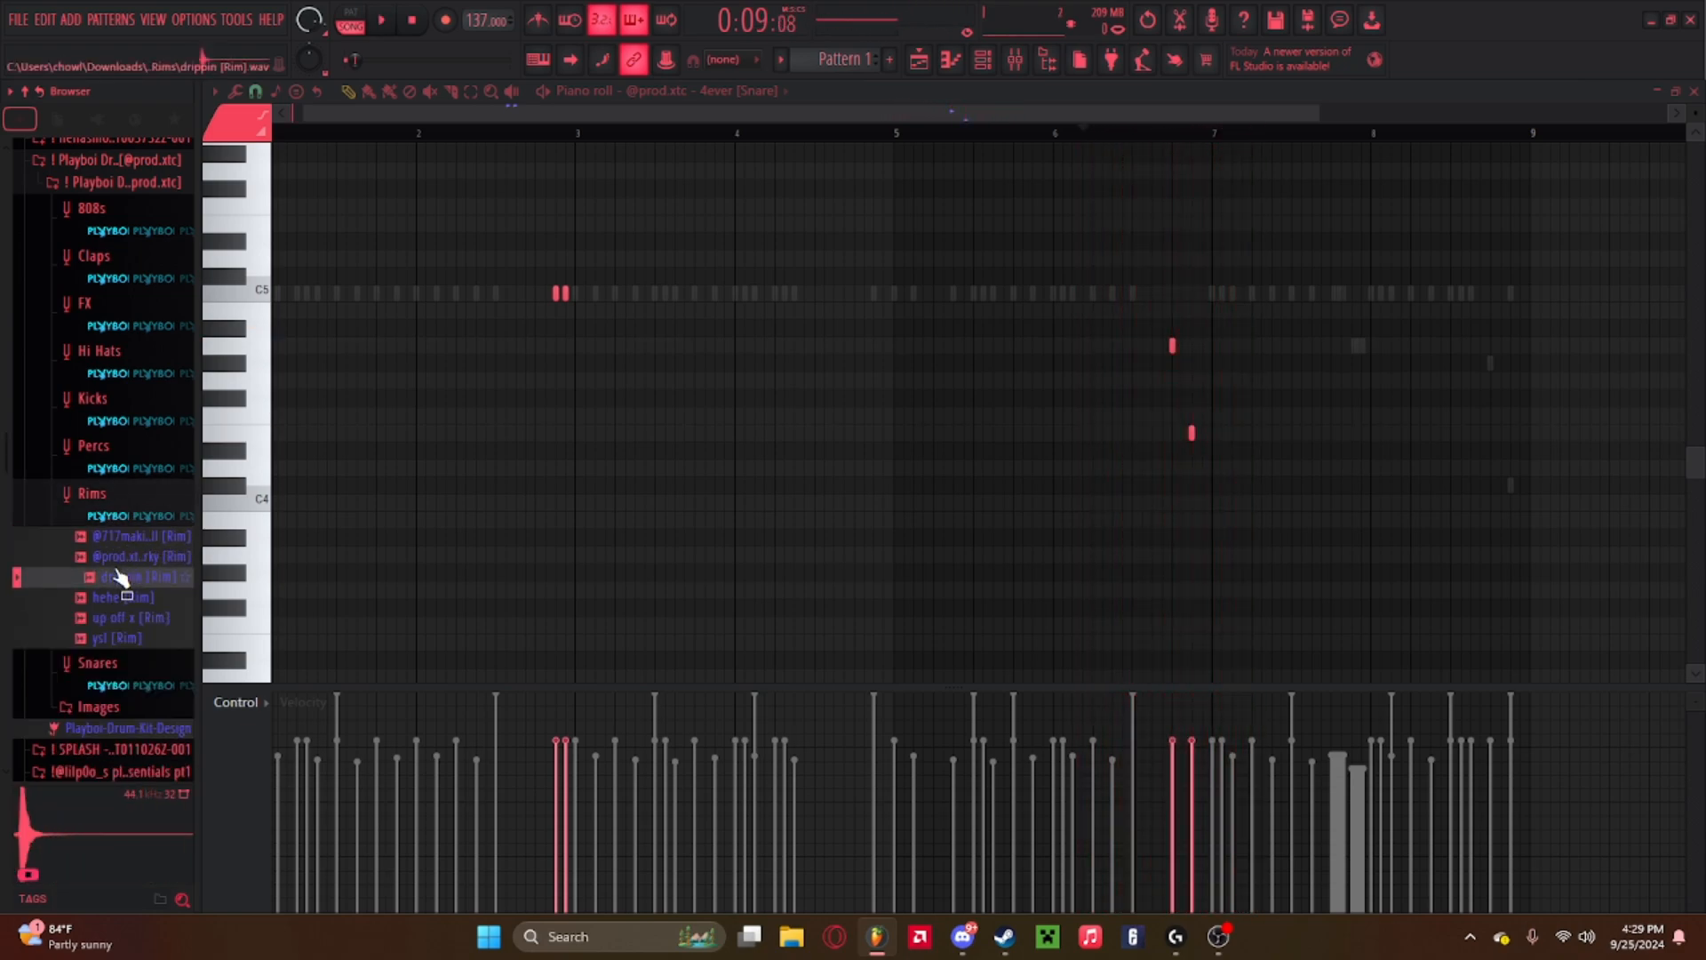
pyautogui.click(116, 564)
pyautogui.click(114, 599)
pyautogui.click(112, 619)
pyautogui.click(114, 639)
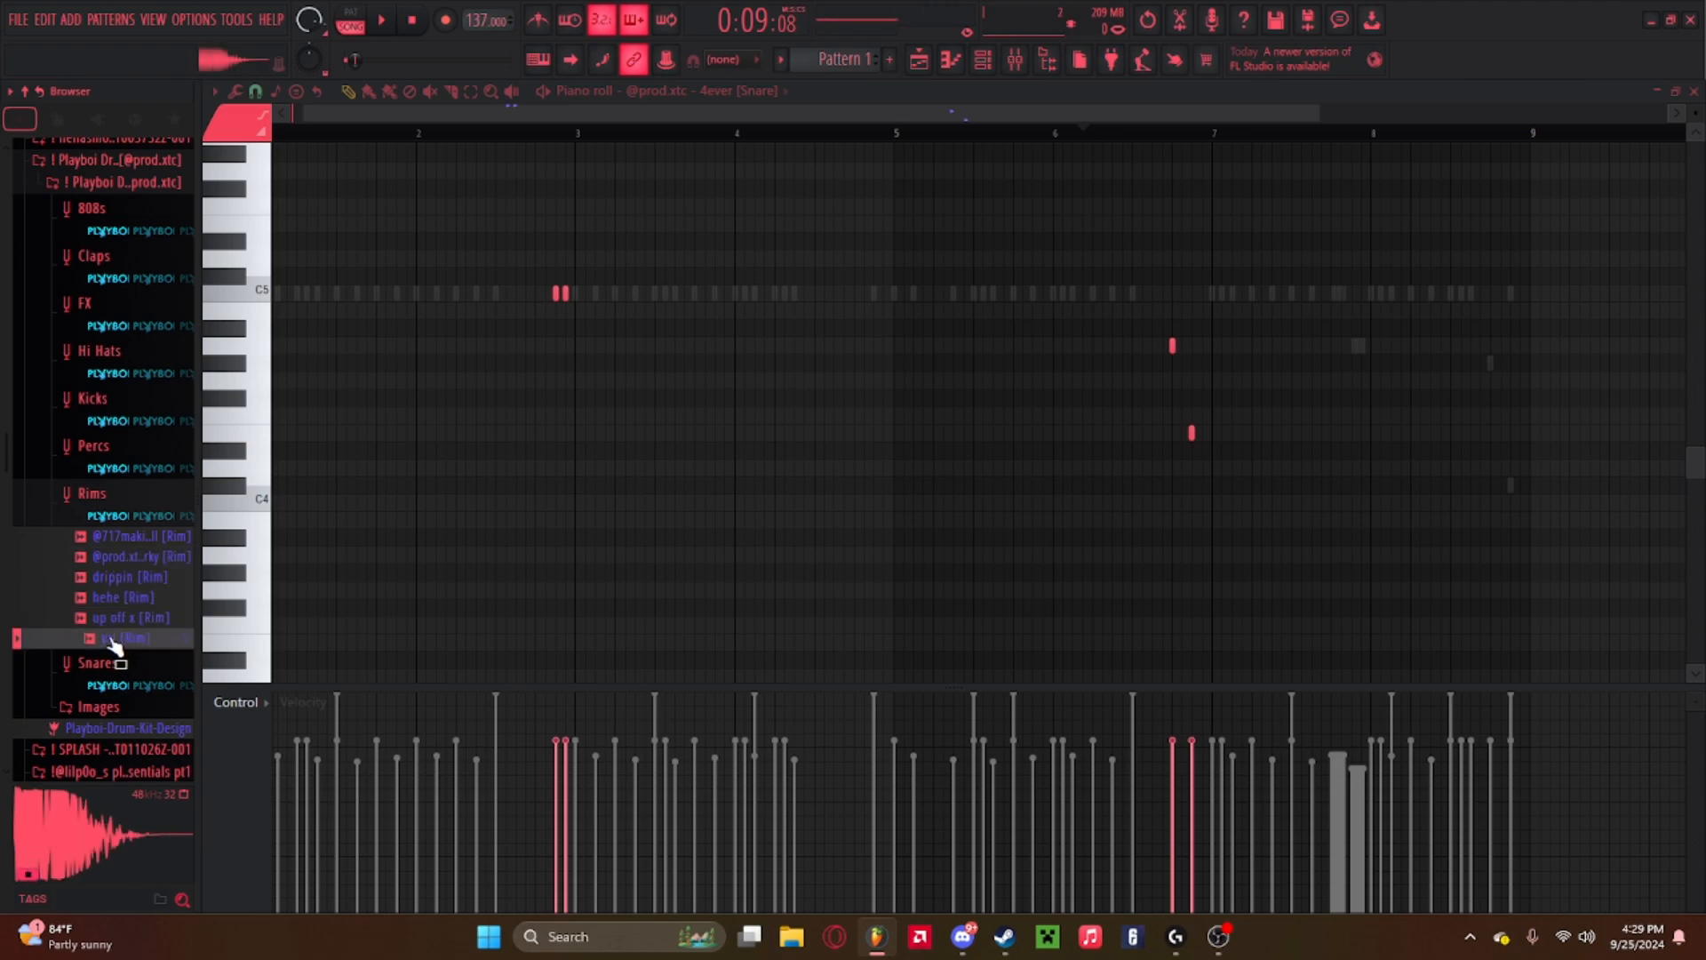
pyautogui.click(114, 626)
pyautogui.click(112, 636)
pyautogui.click(115, 625)
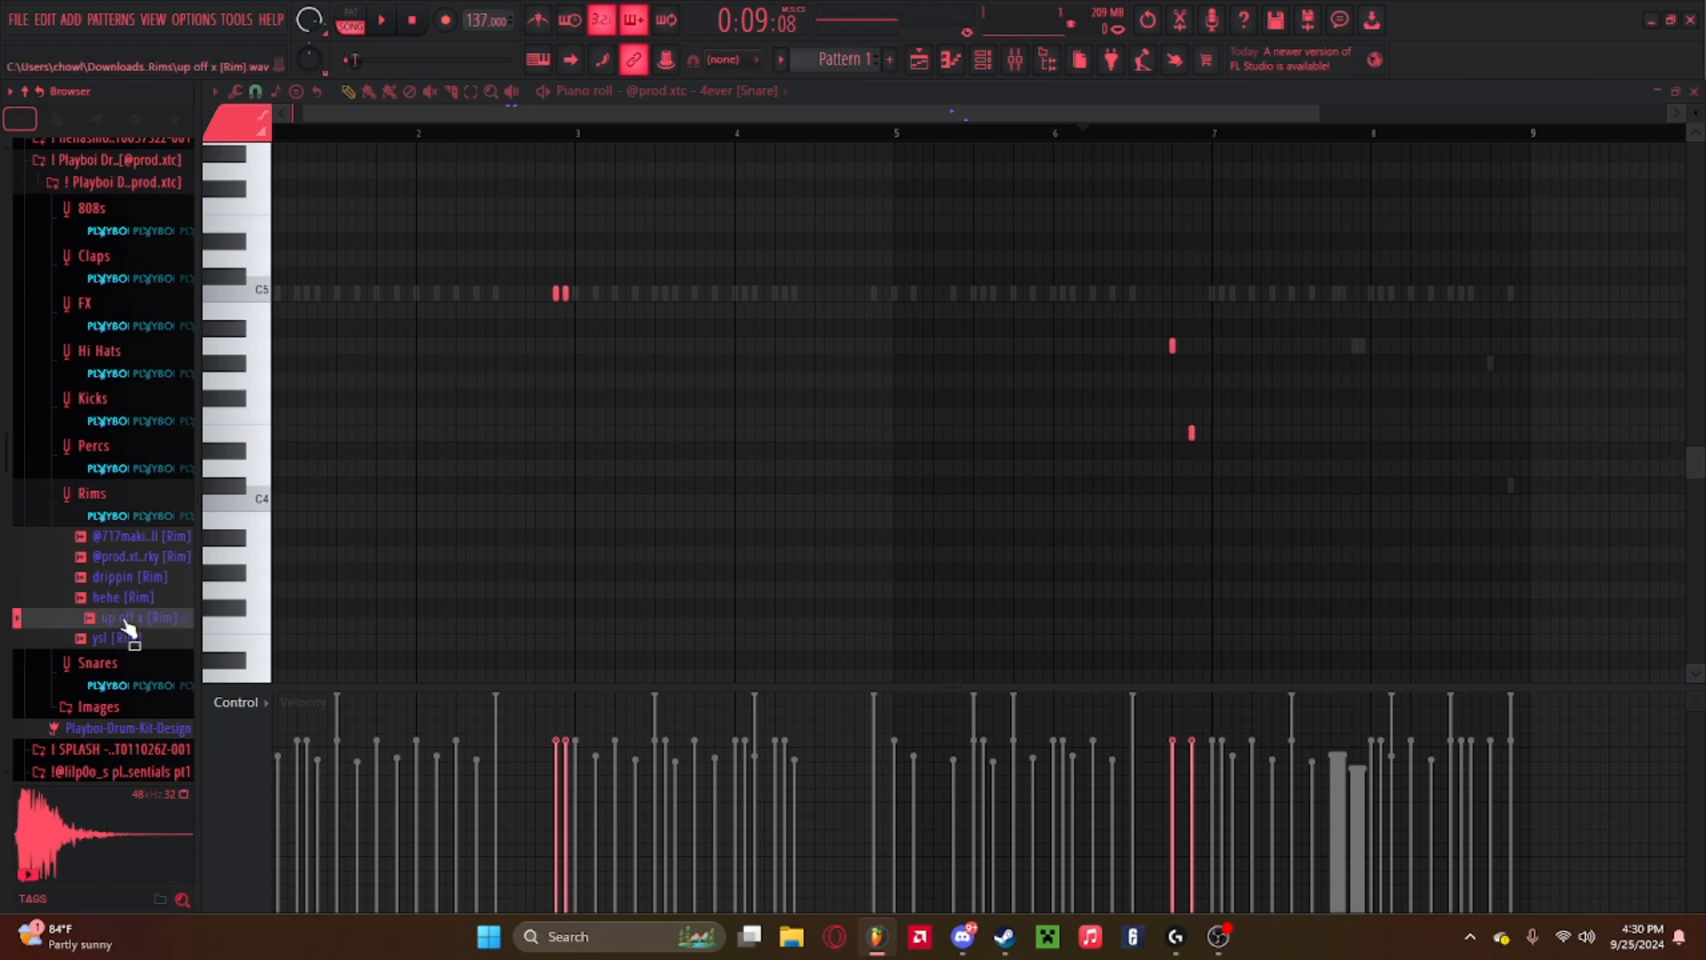
pyautogui.click(132, 537)
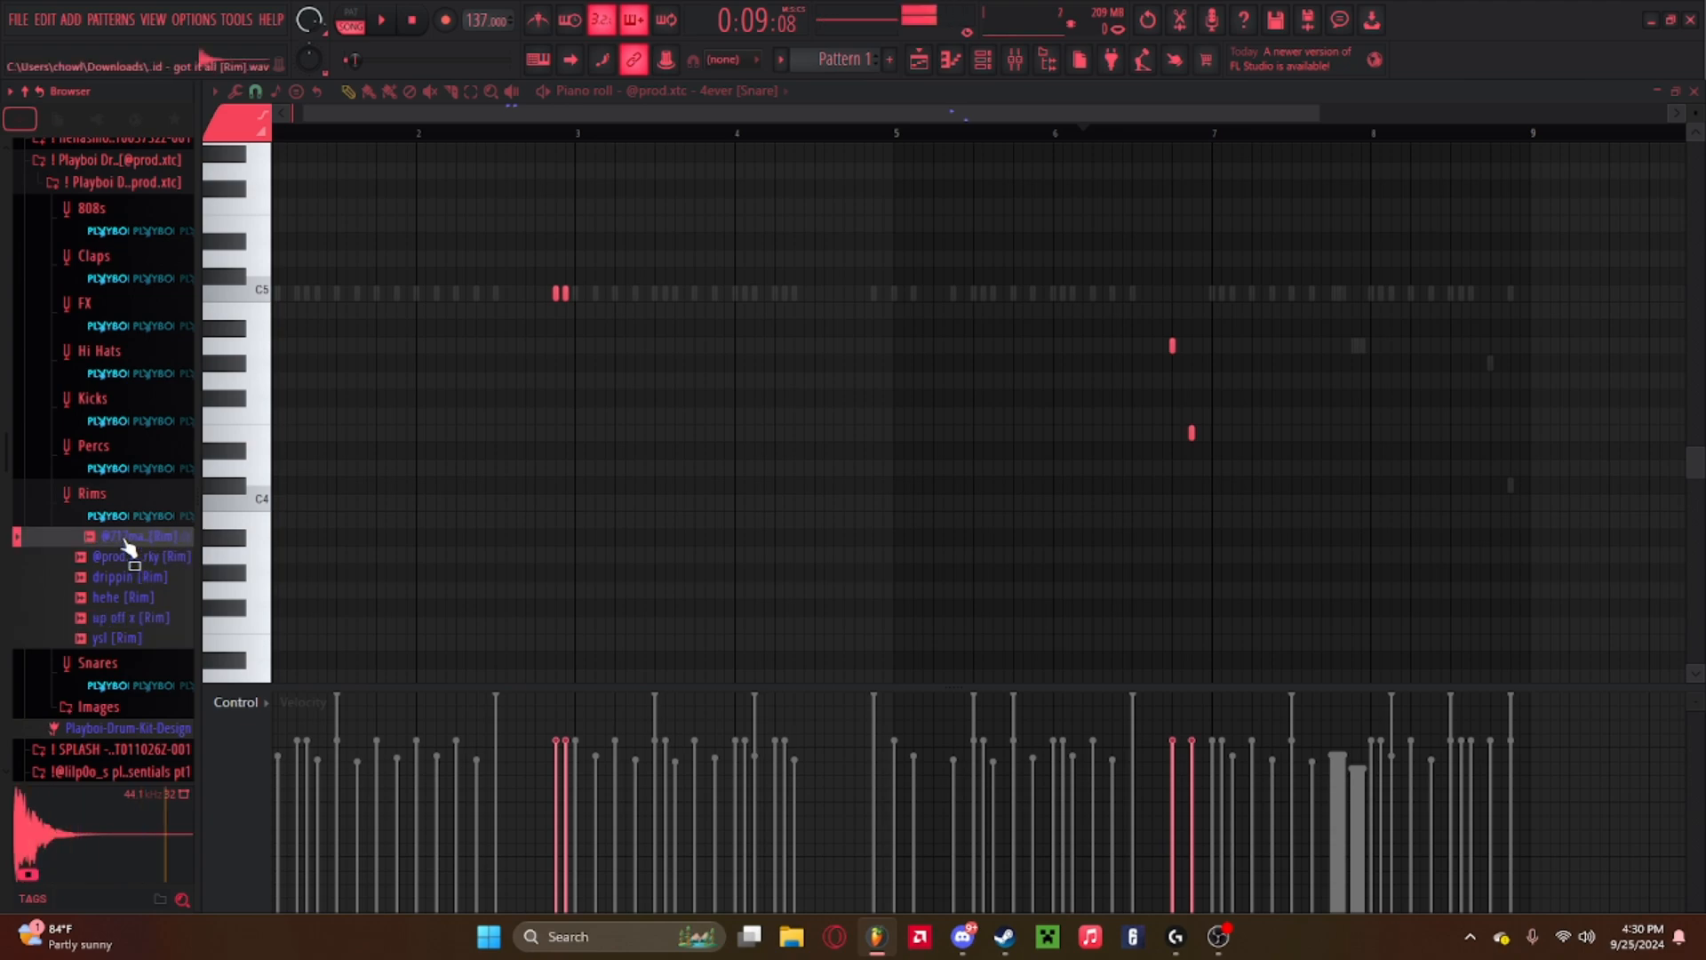
pyautogui.click(129, 557)
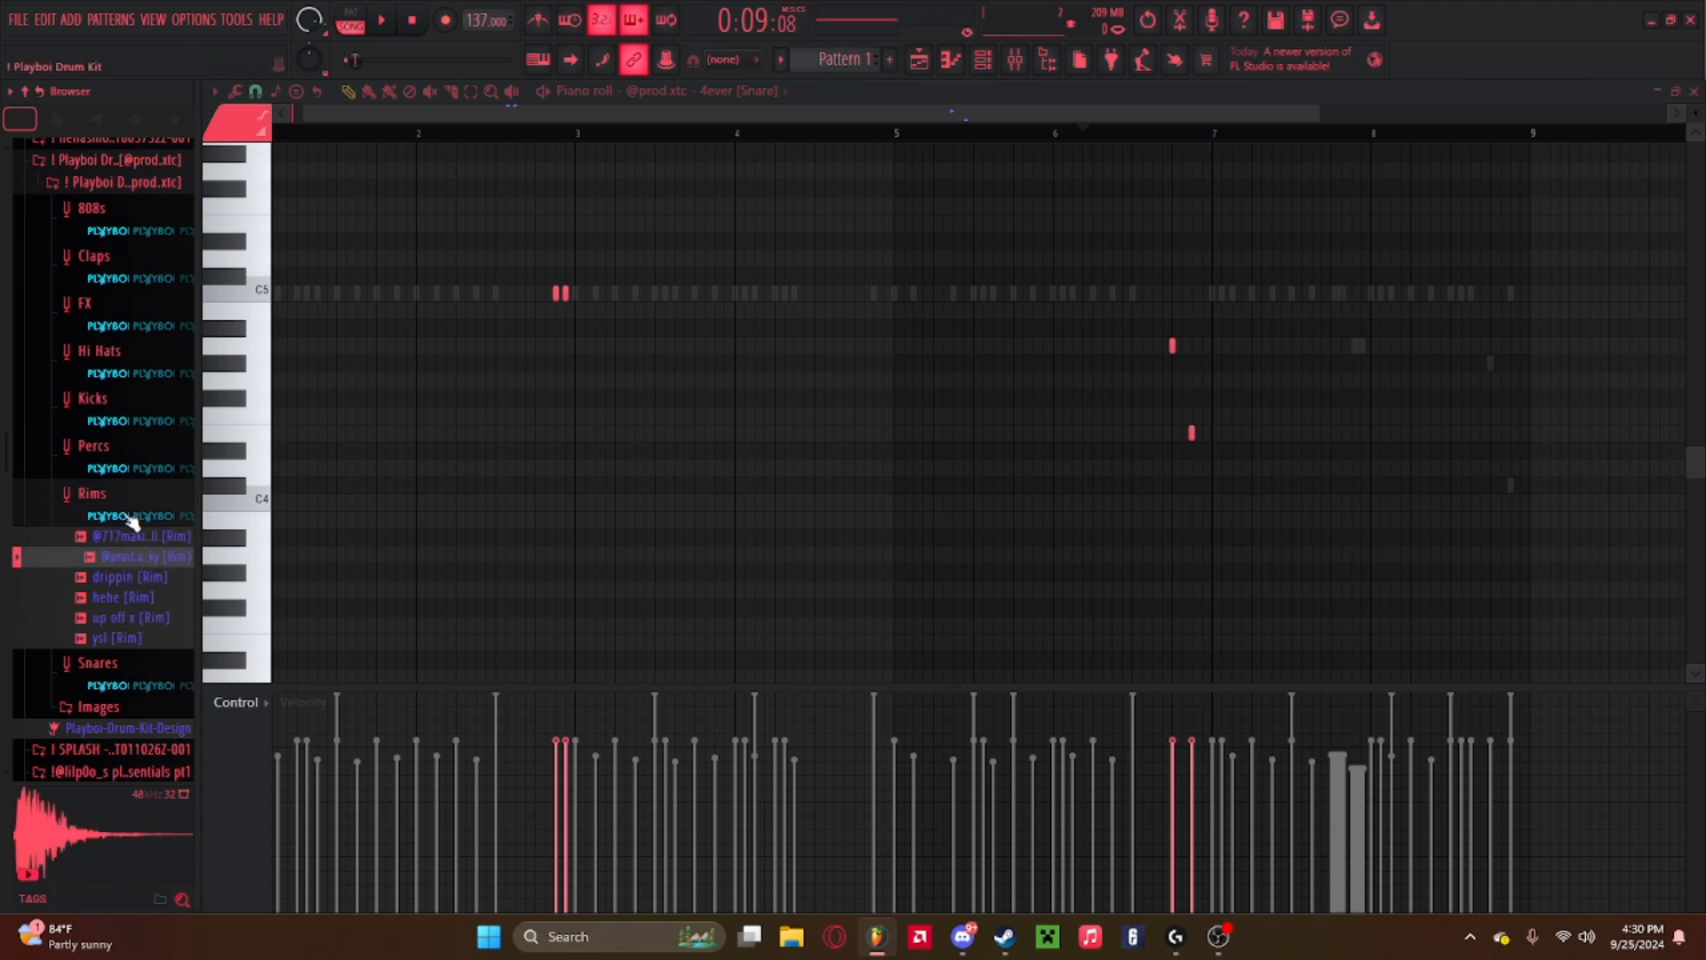
pyautogui.click(132, 538)
pyautogui.click(131, 556)
pyautogui.click(133, 539)
pyautogui.click(134, 557)
pyautogui.click(137, 538)
pyautogui.click(137, 555)
pyautogui.click(135, 539)
pyautogui.click(136, 556)
pyautogui.click(136, 539)
pyautogui.click(133, 557)
pyautogui.click(136, 538)
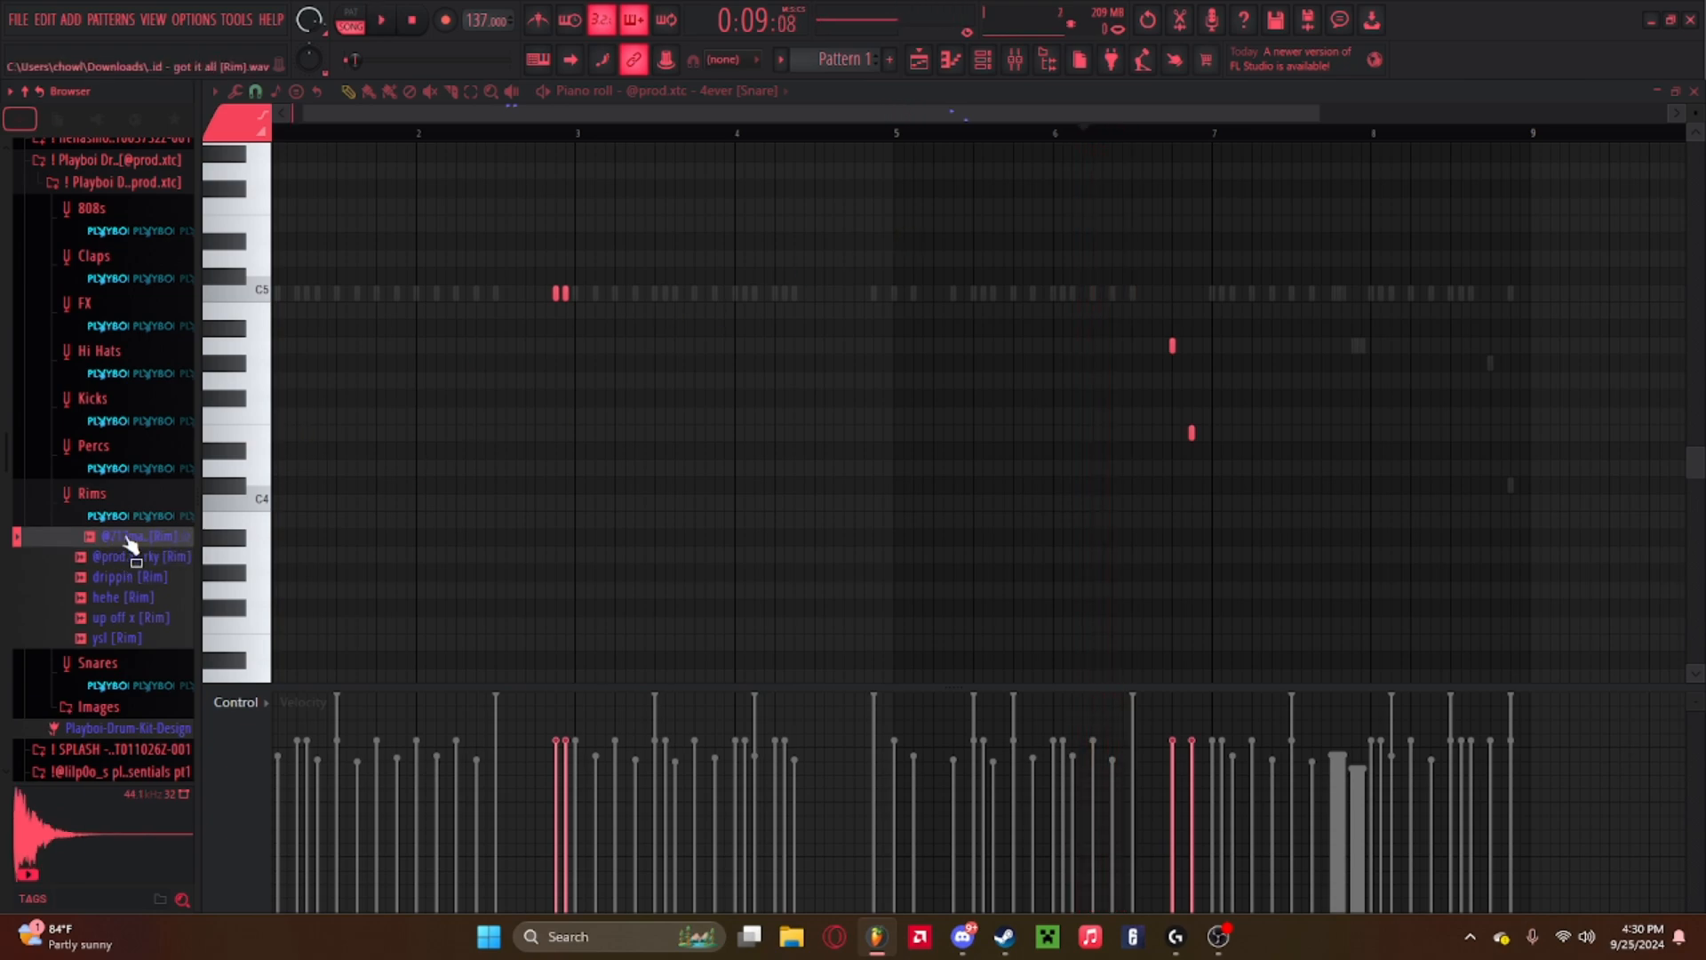
pyautogui.press('F6')
pyautogui.moveTo(129, 555); pyautogui.dragTo(626, 330)
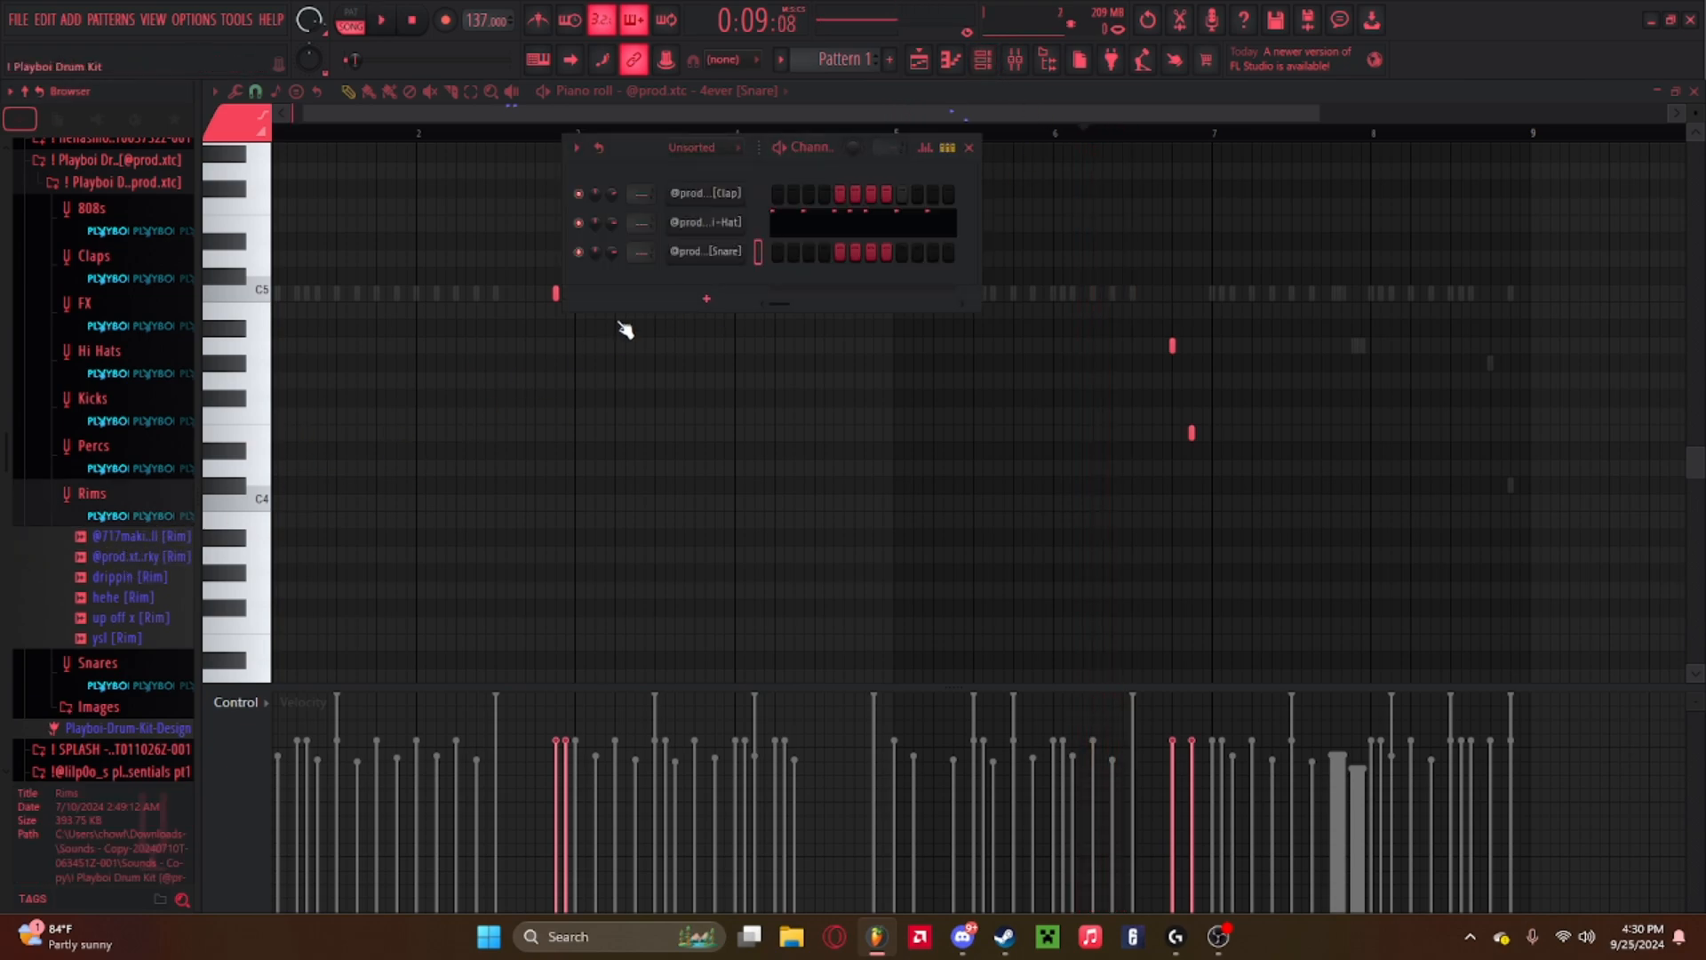
pyautogui.click(165, 495)
pyautogui.click(132, 507)
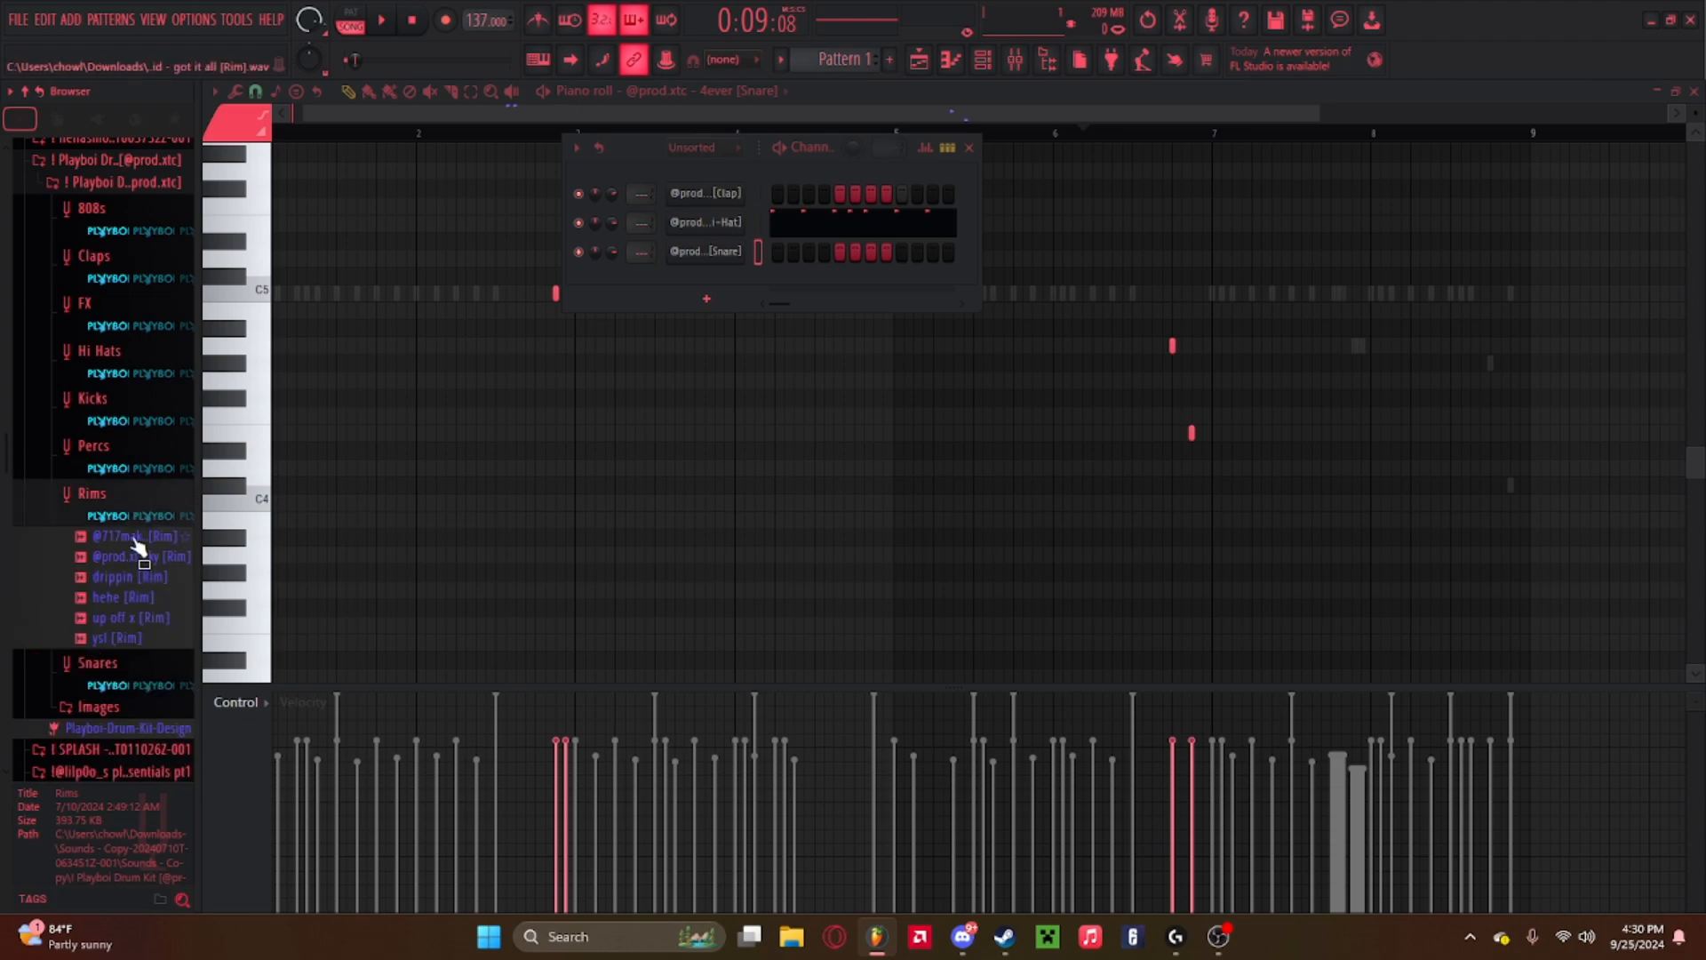
pyautogui.moveTo(135, 537); pyautogui.dragTo(757, 299)
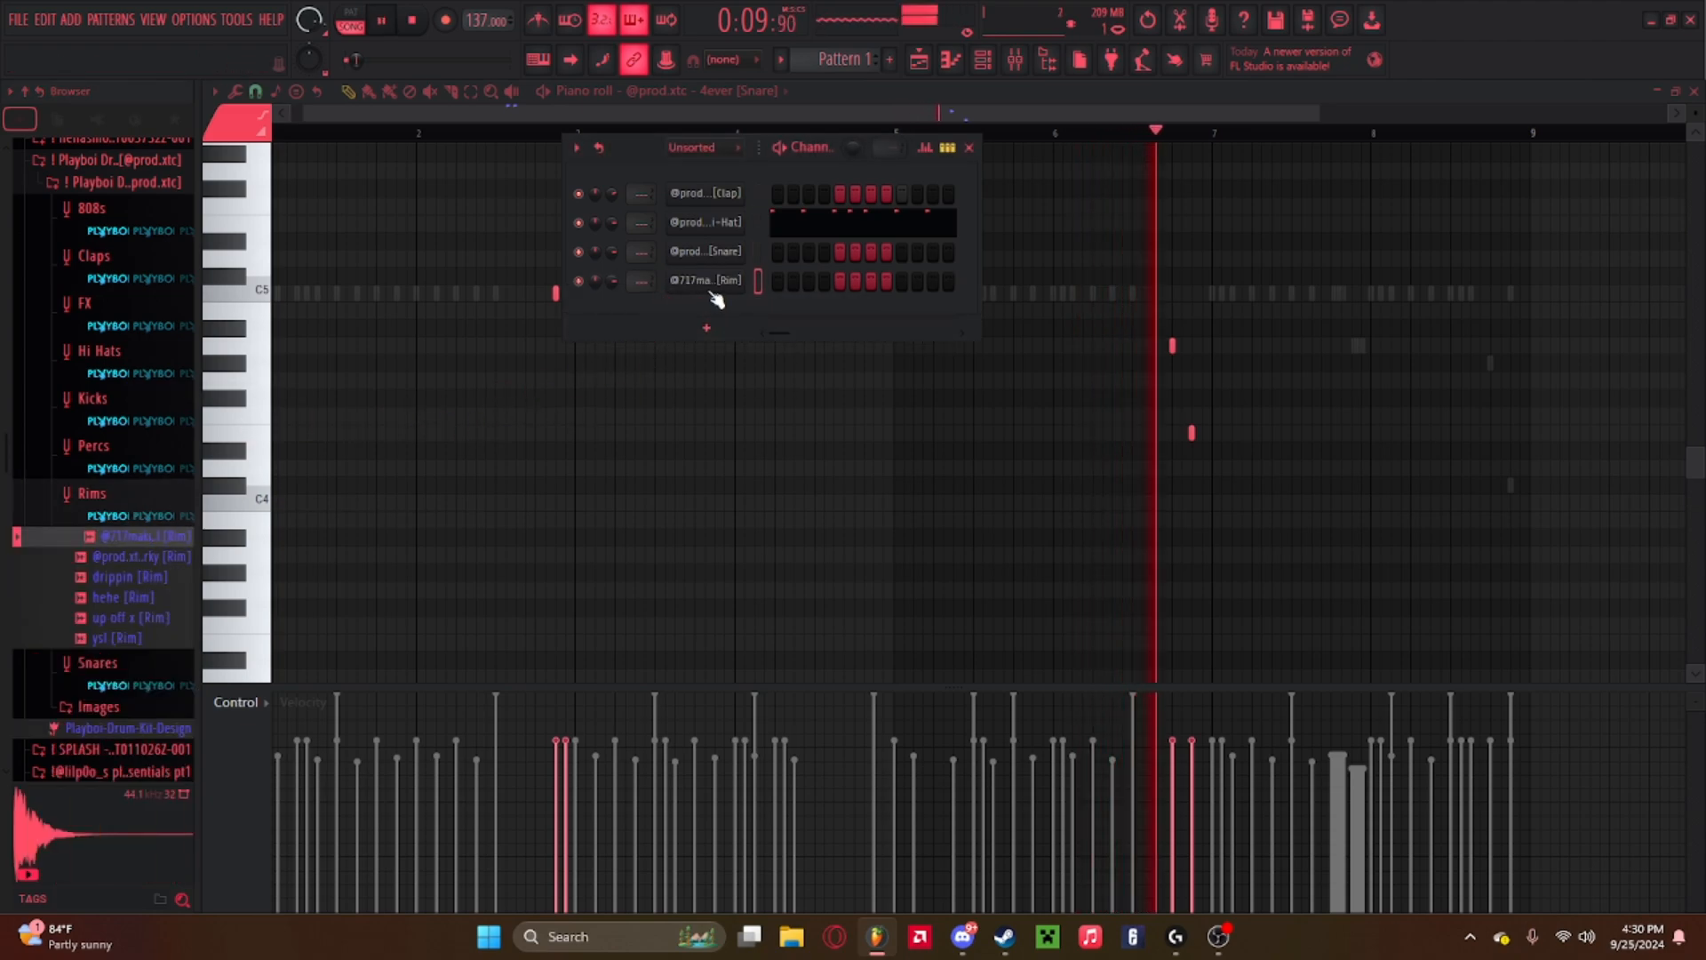
pyautogui.rightClick(716, 281)
pyautogui.click(771, 277)
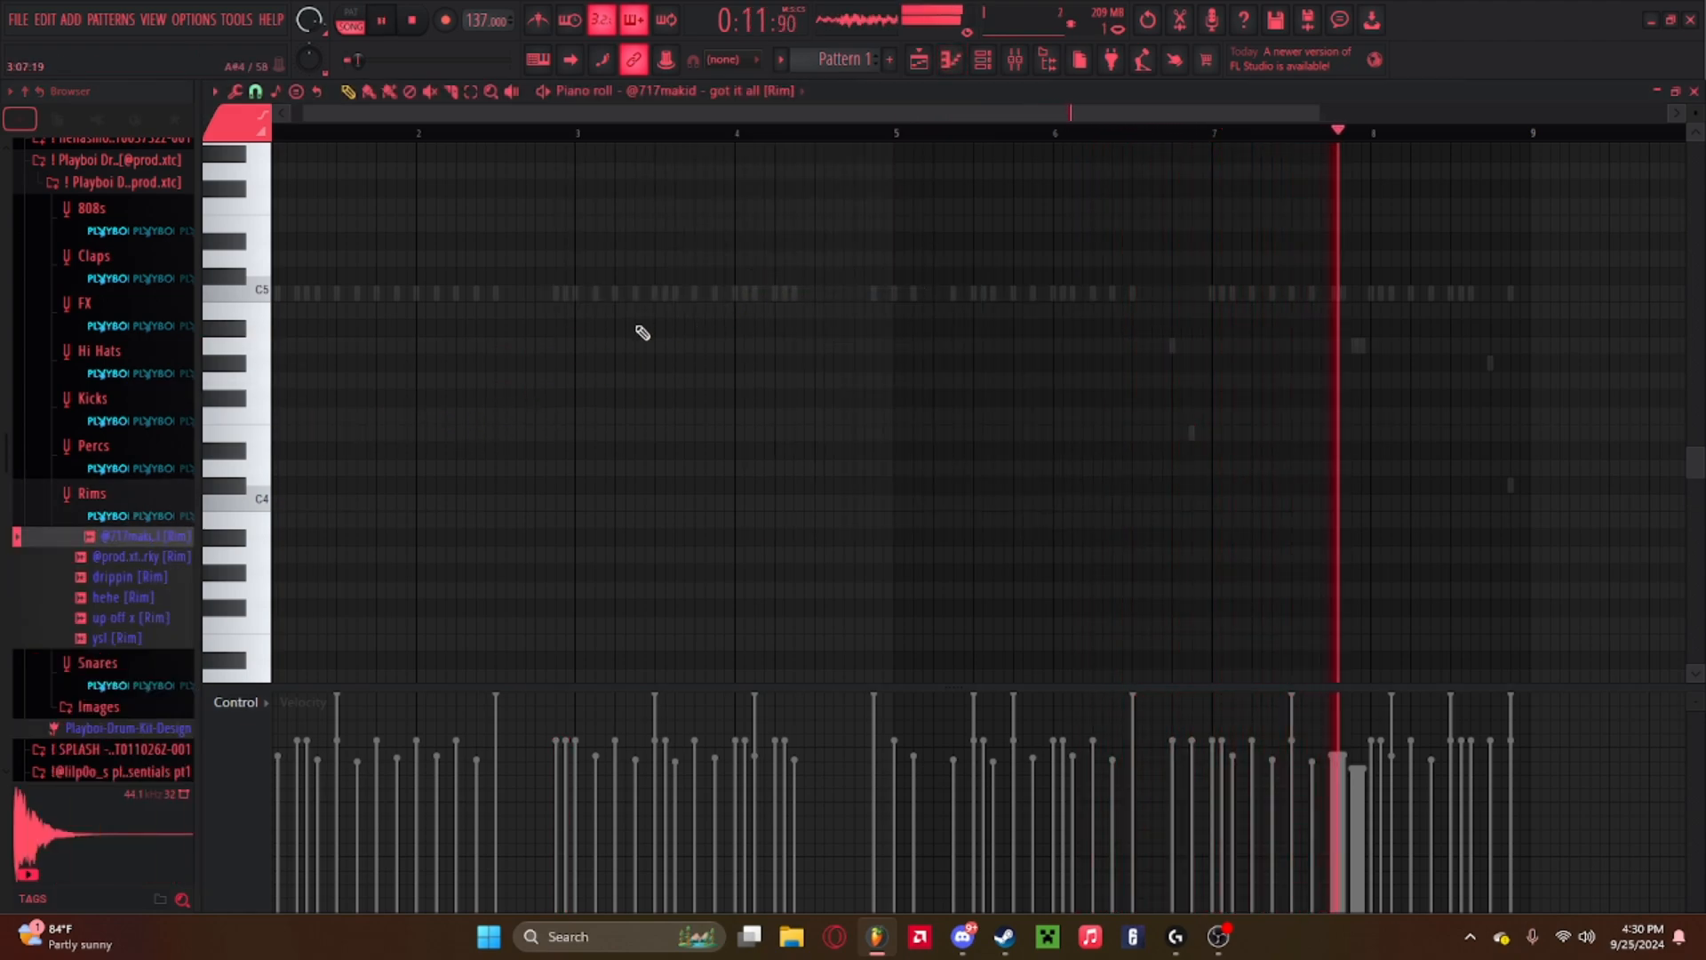
pyautogui.moveTo(560, 116); pyautogui.dragTo(453, 121)
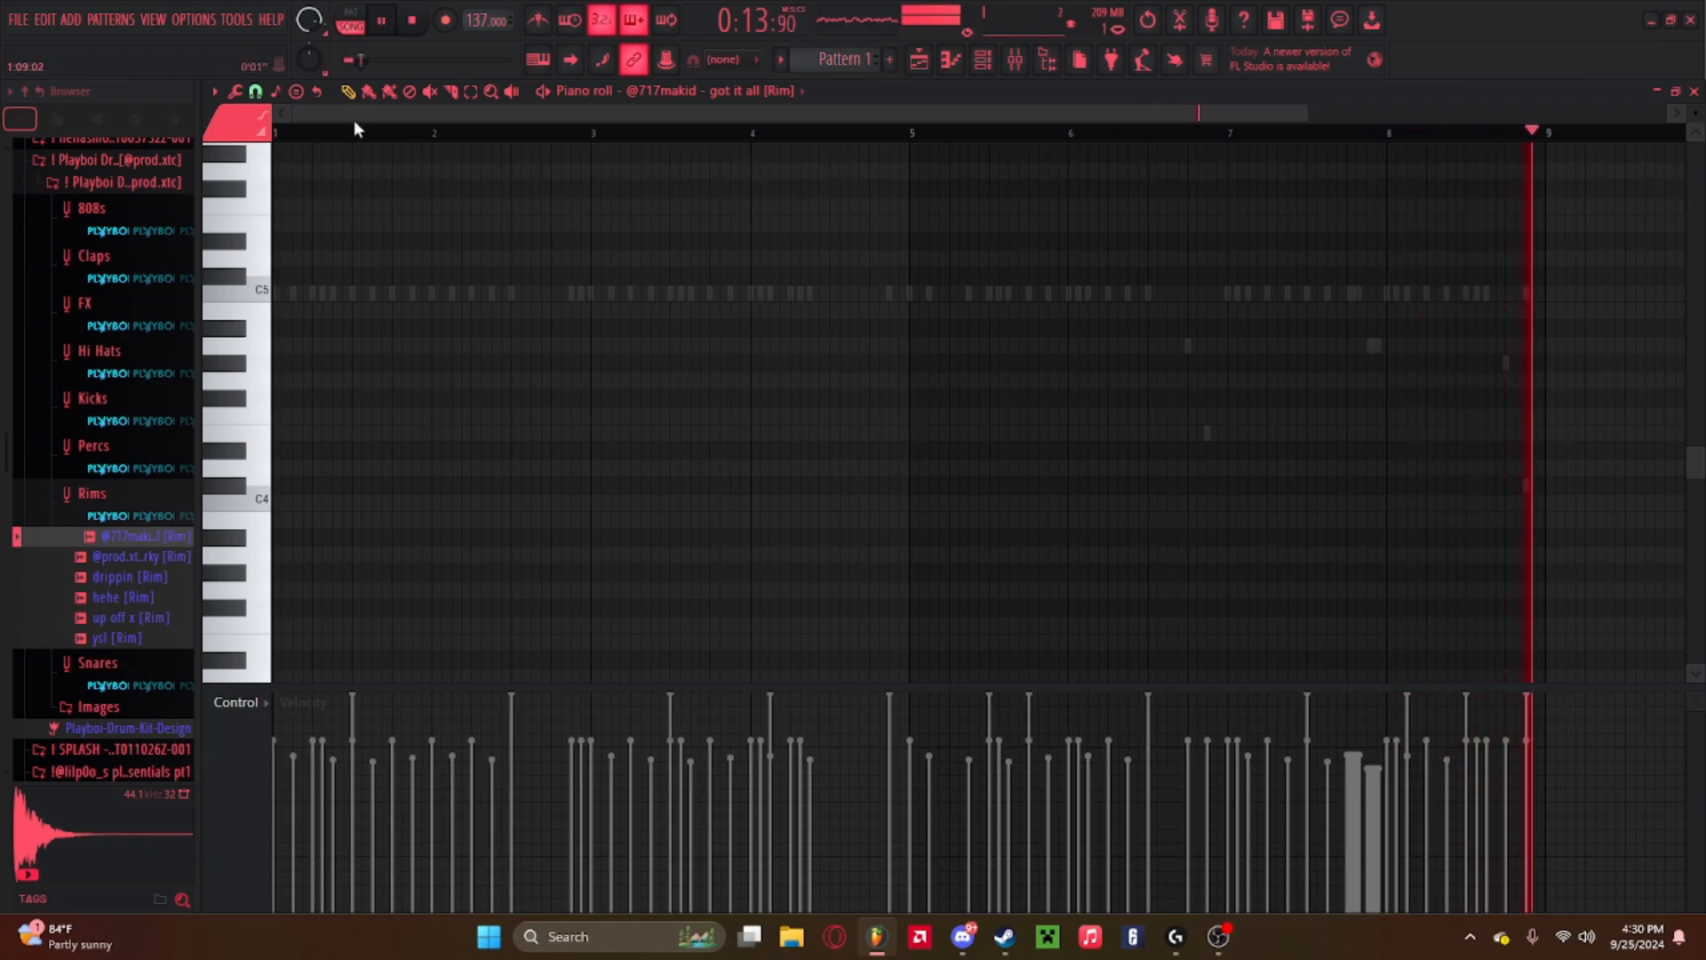
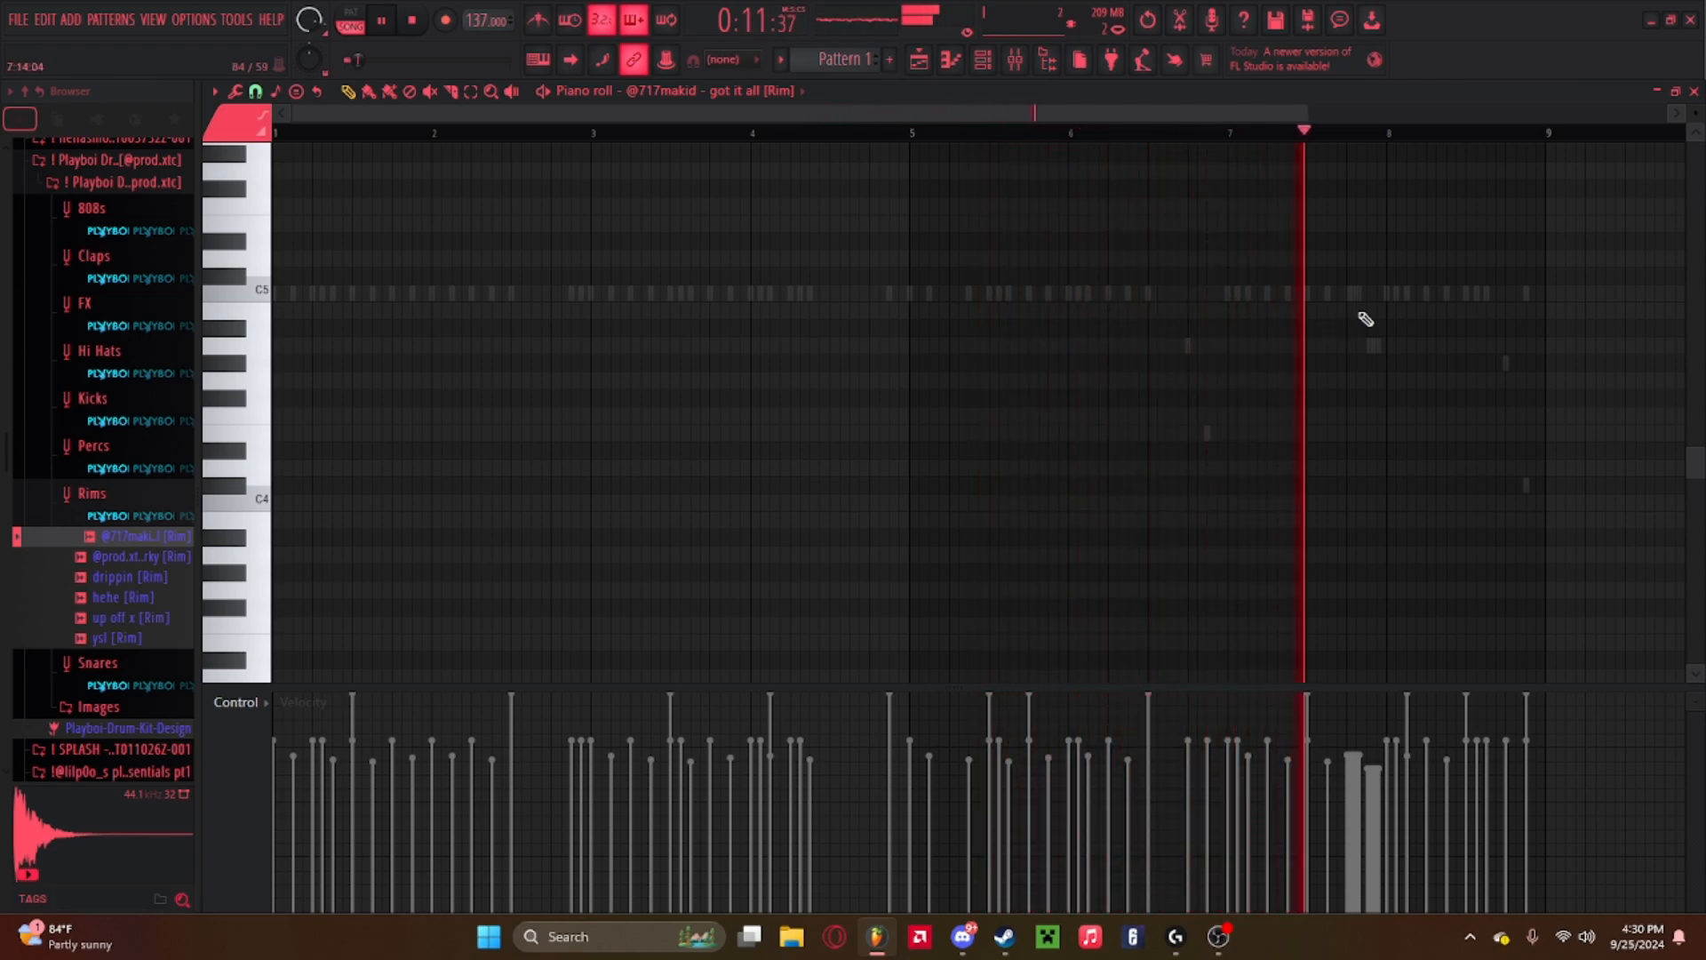
# Collapse the Playboi Drum Kit folders and open the Open Hats _ Crashes folder of the RIO LEYVA 25K YT DRUMKIT.
pyautogui.click(100, 494)
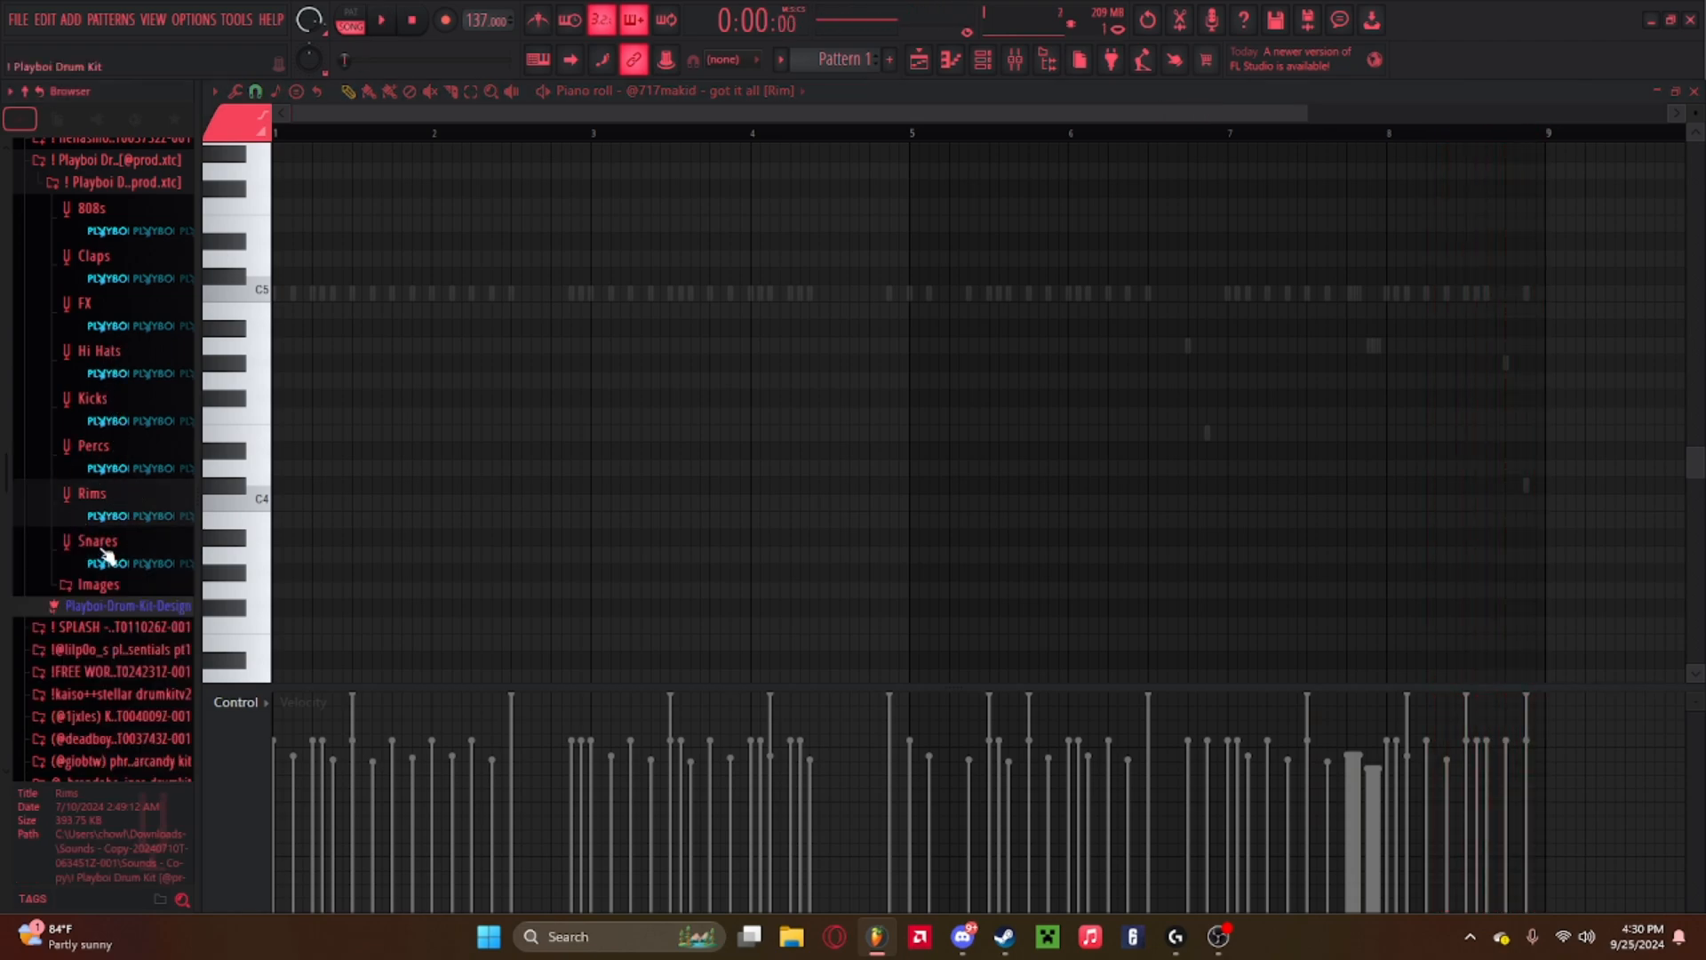
pyautogui.click(115, 162)
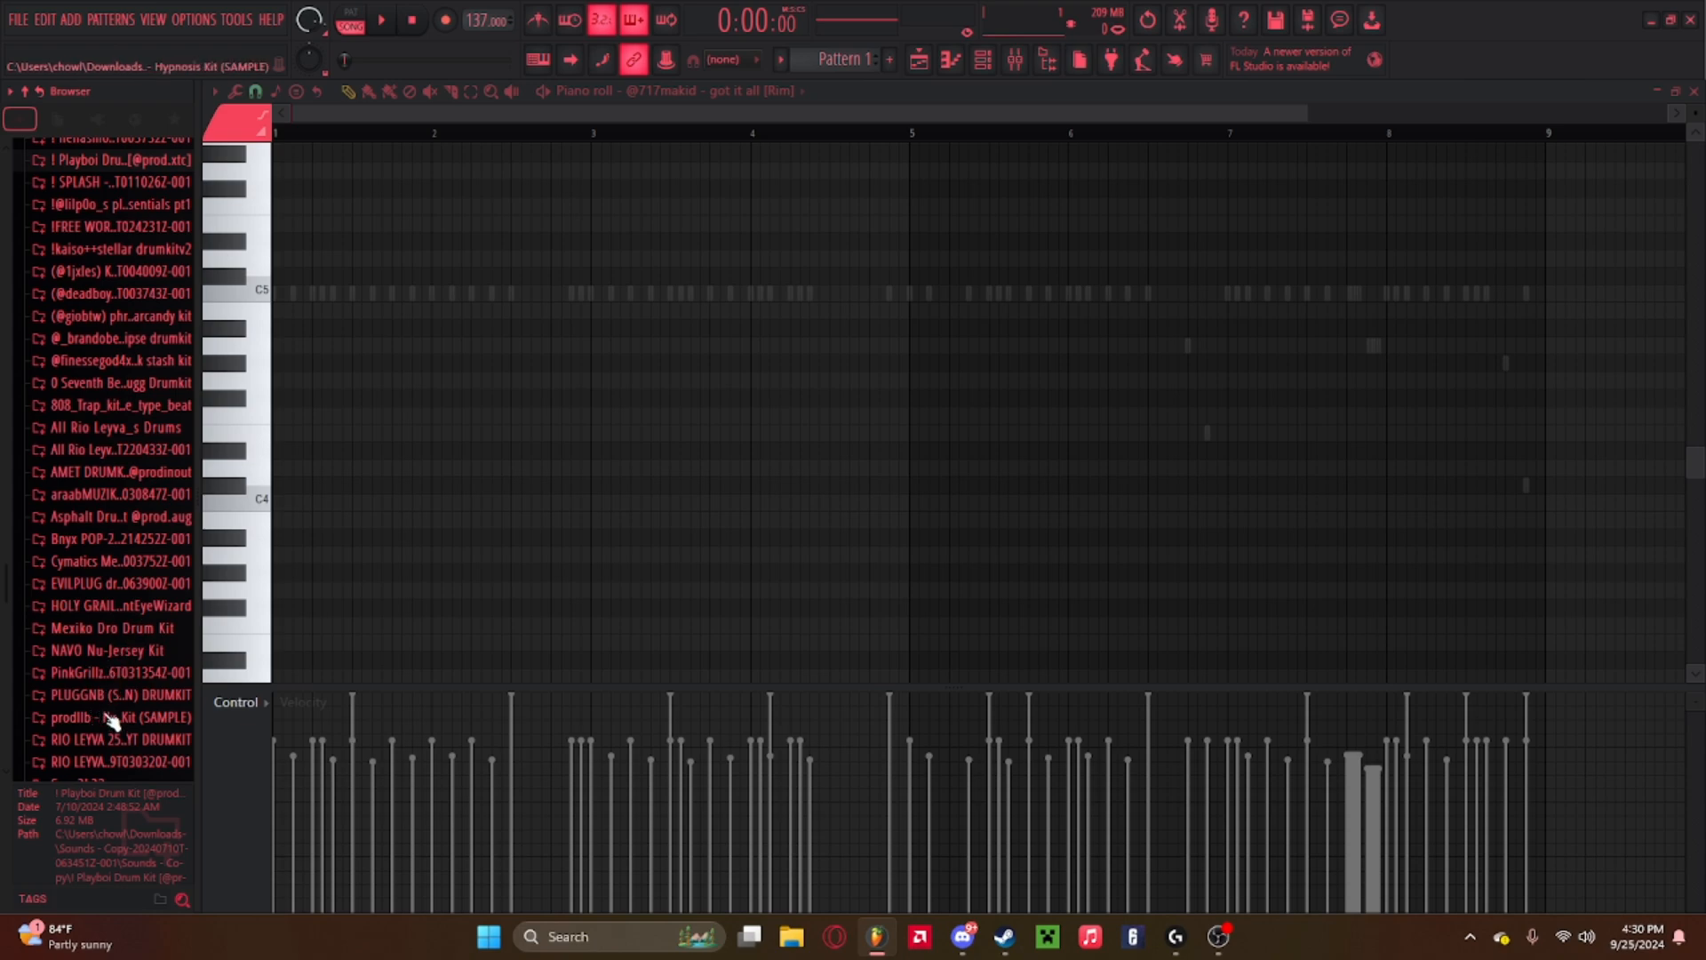
pyautogui.scroll(-3, 111, 720)
pyautogui.click(115, 617)
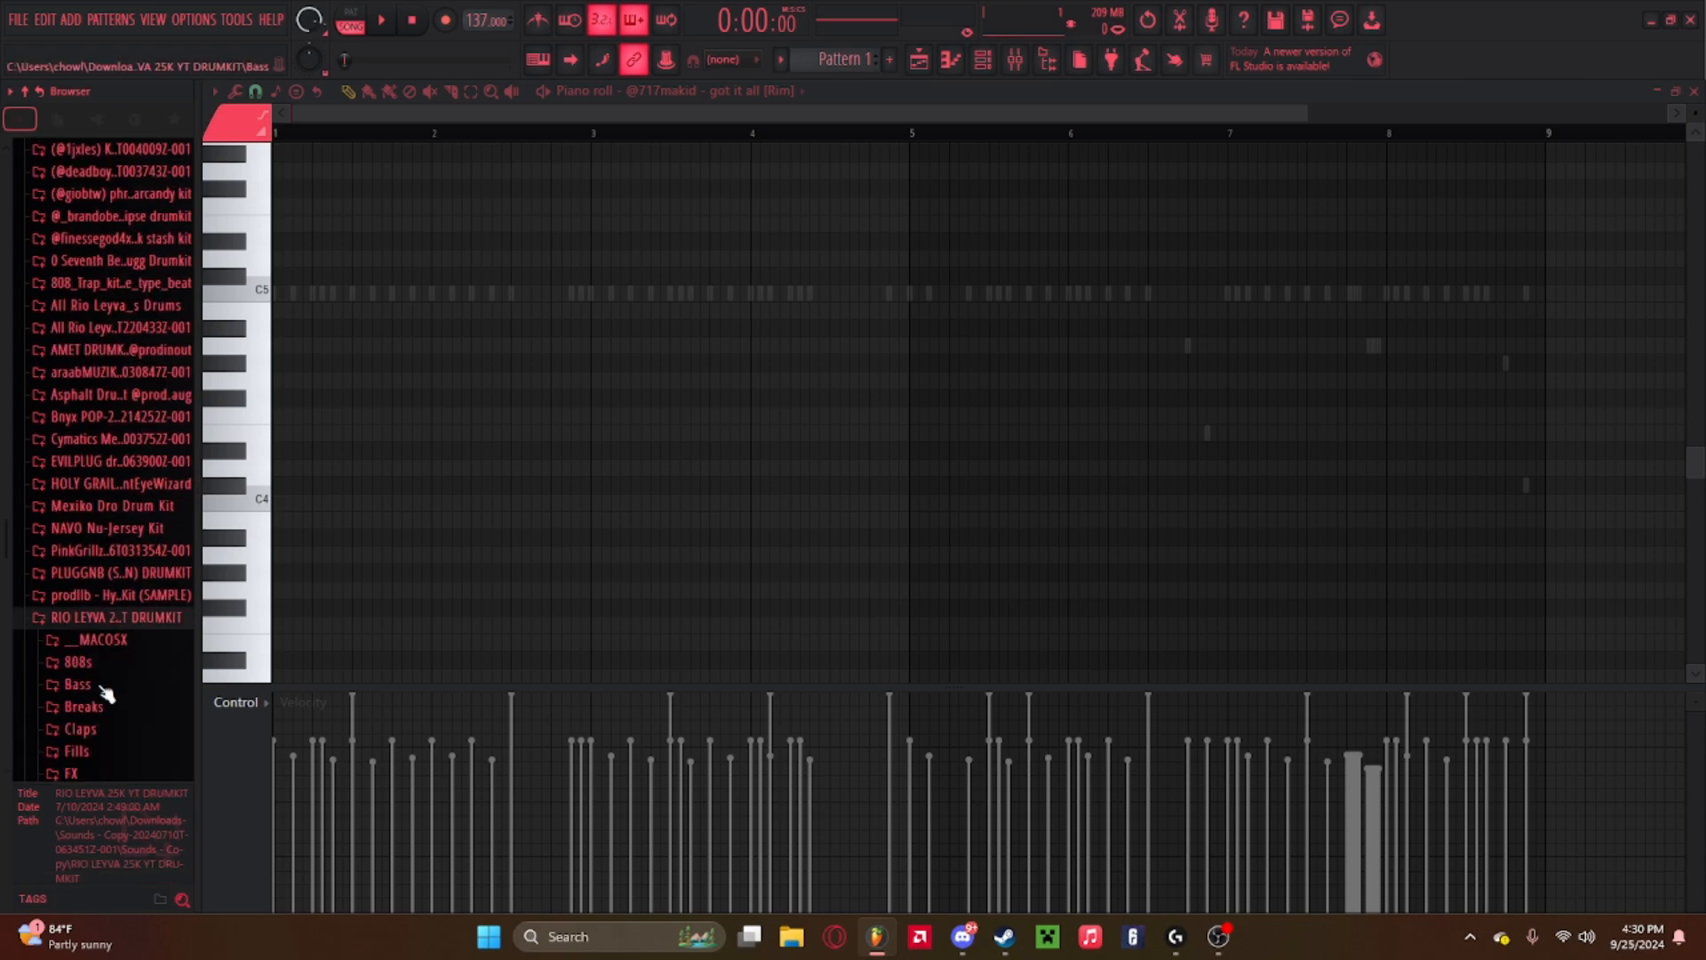
pyautogui.scroll(-3, 107, 693)
pyautogui.click(86, 720)
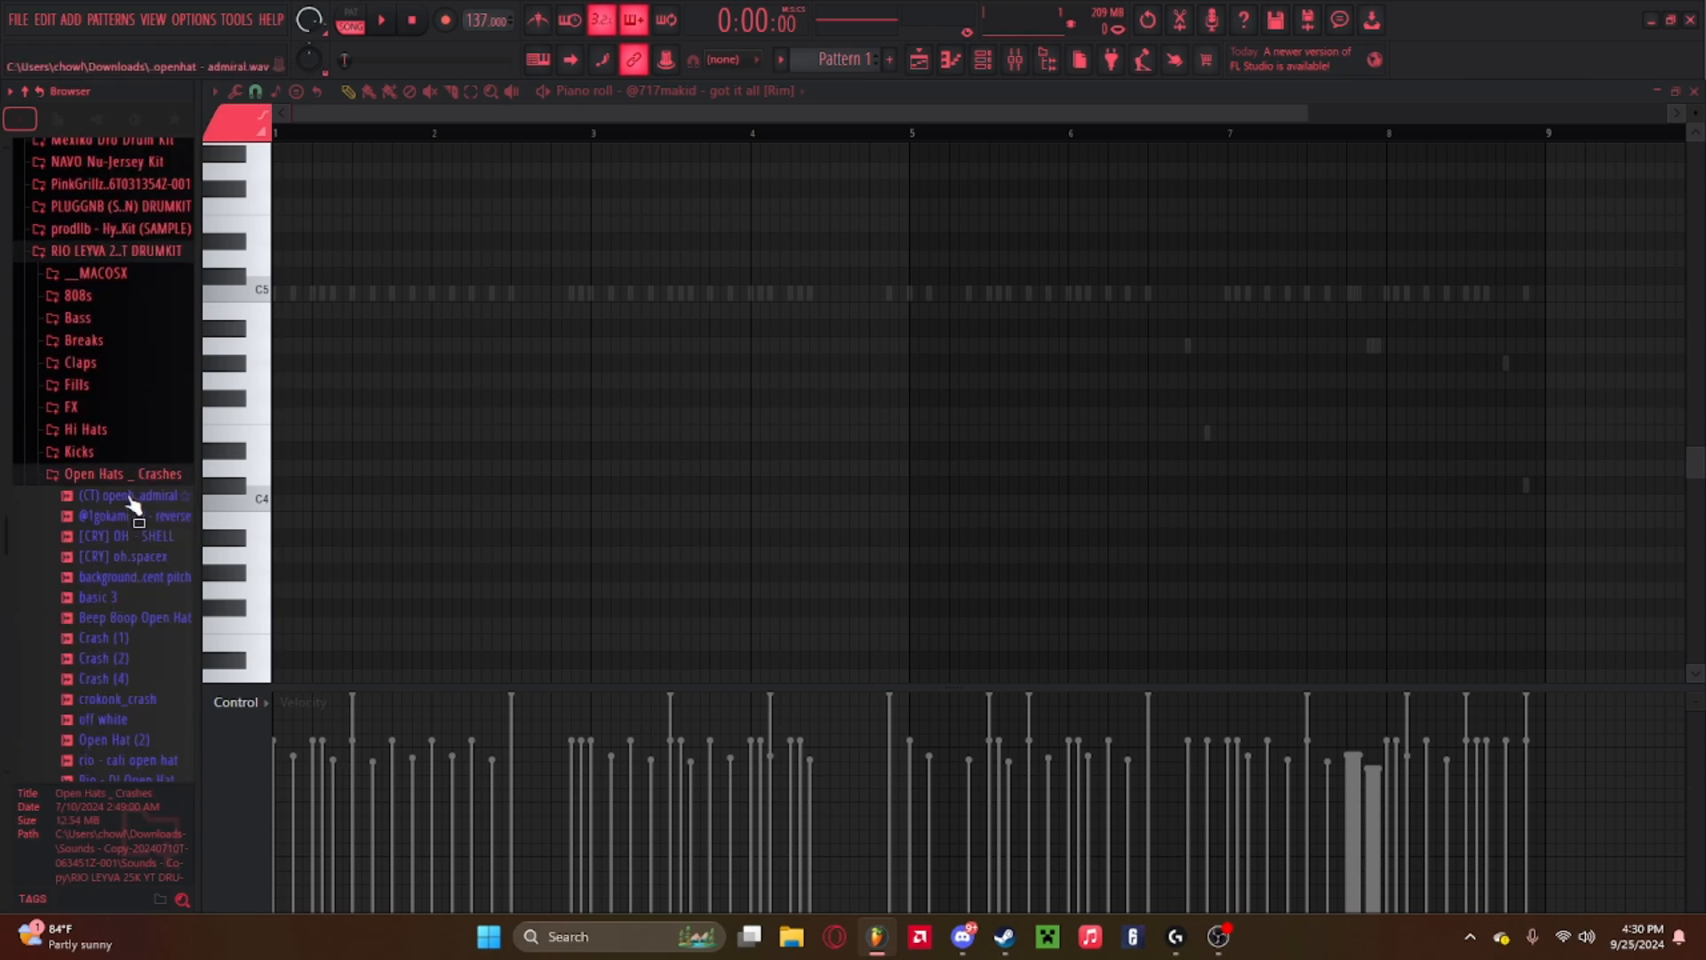
# Audition the first open hat and crash samples in the folder while the beat plays.
pyautogui.click(131, 505)
pyautogui.click(132, 536)
pyautogui.scroll(-3, 133, 622)
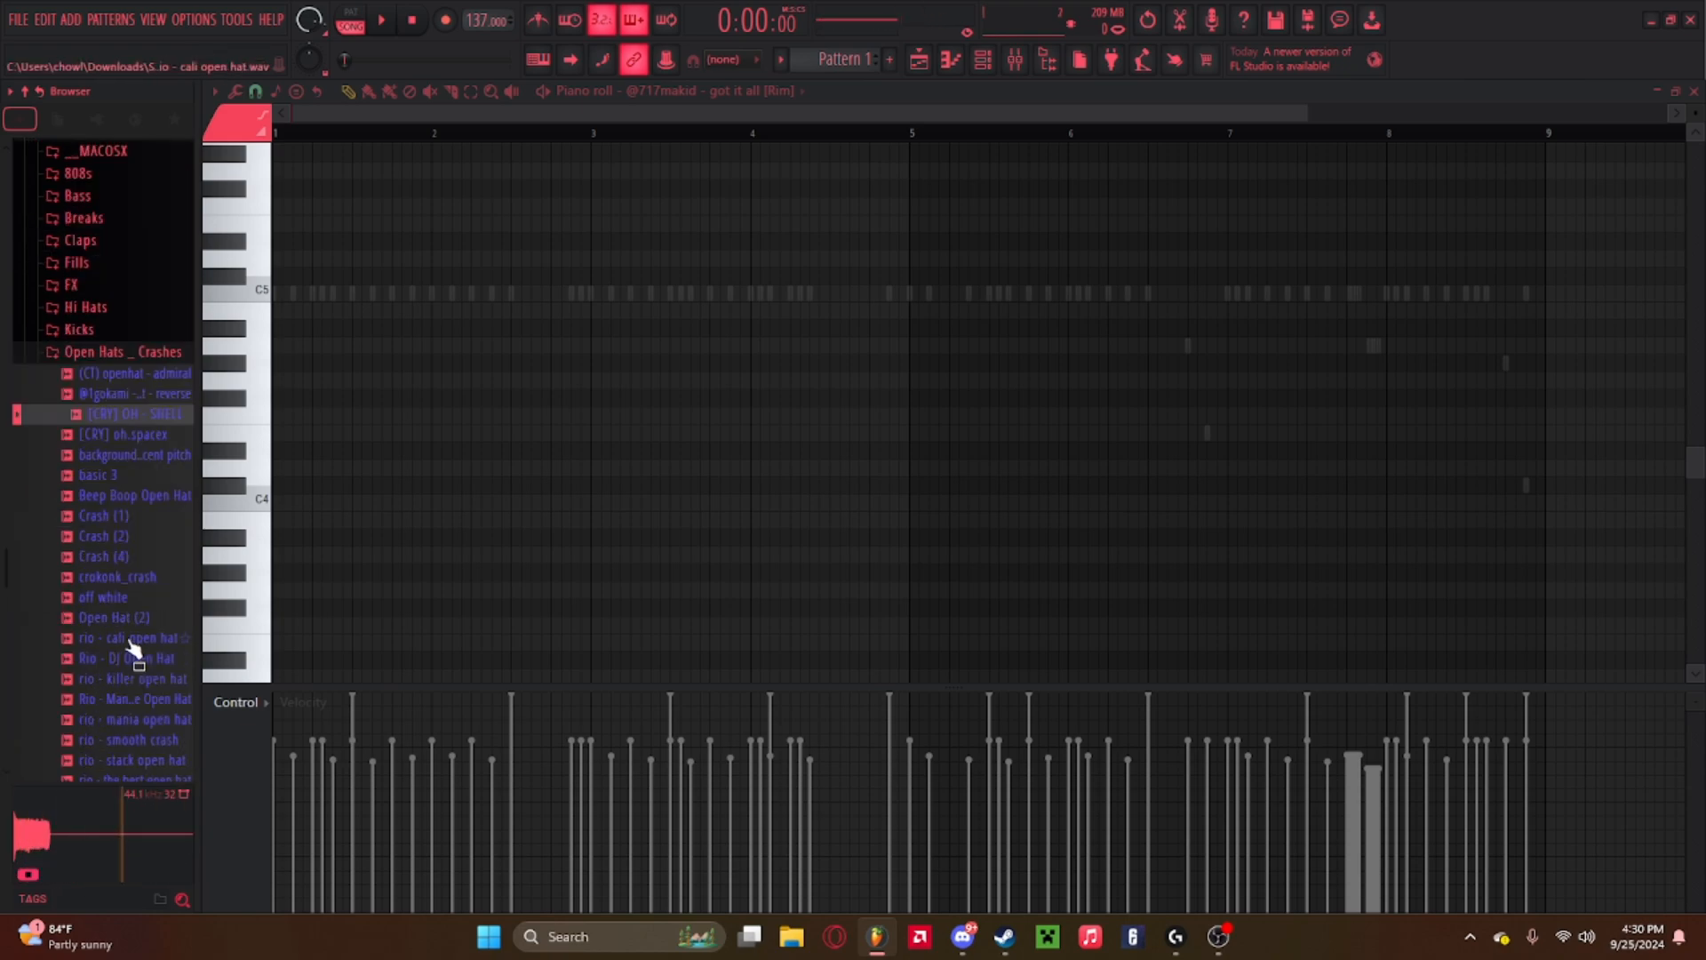
pyautogui.click(114, 595)
pyautogui.click(115, 585)
pyautogui.click(116, 599)
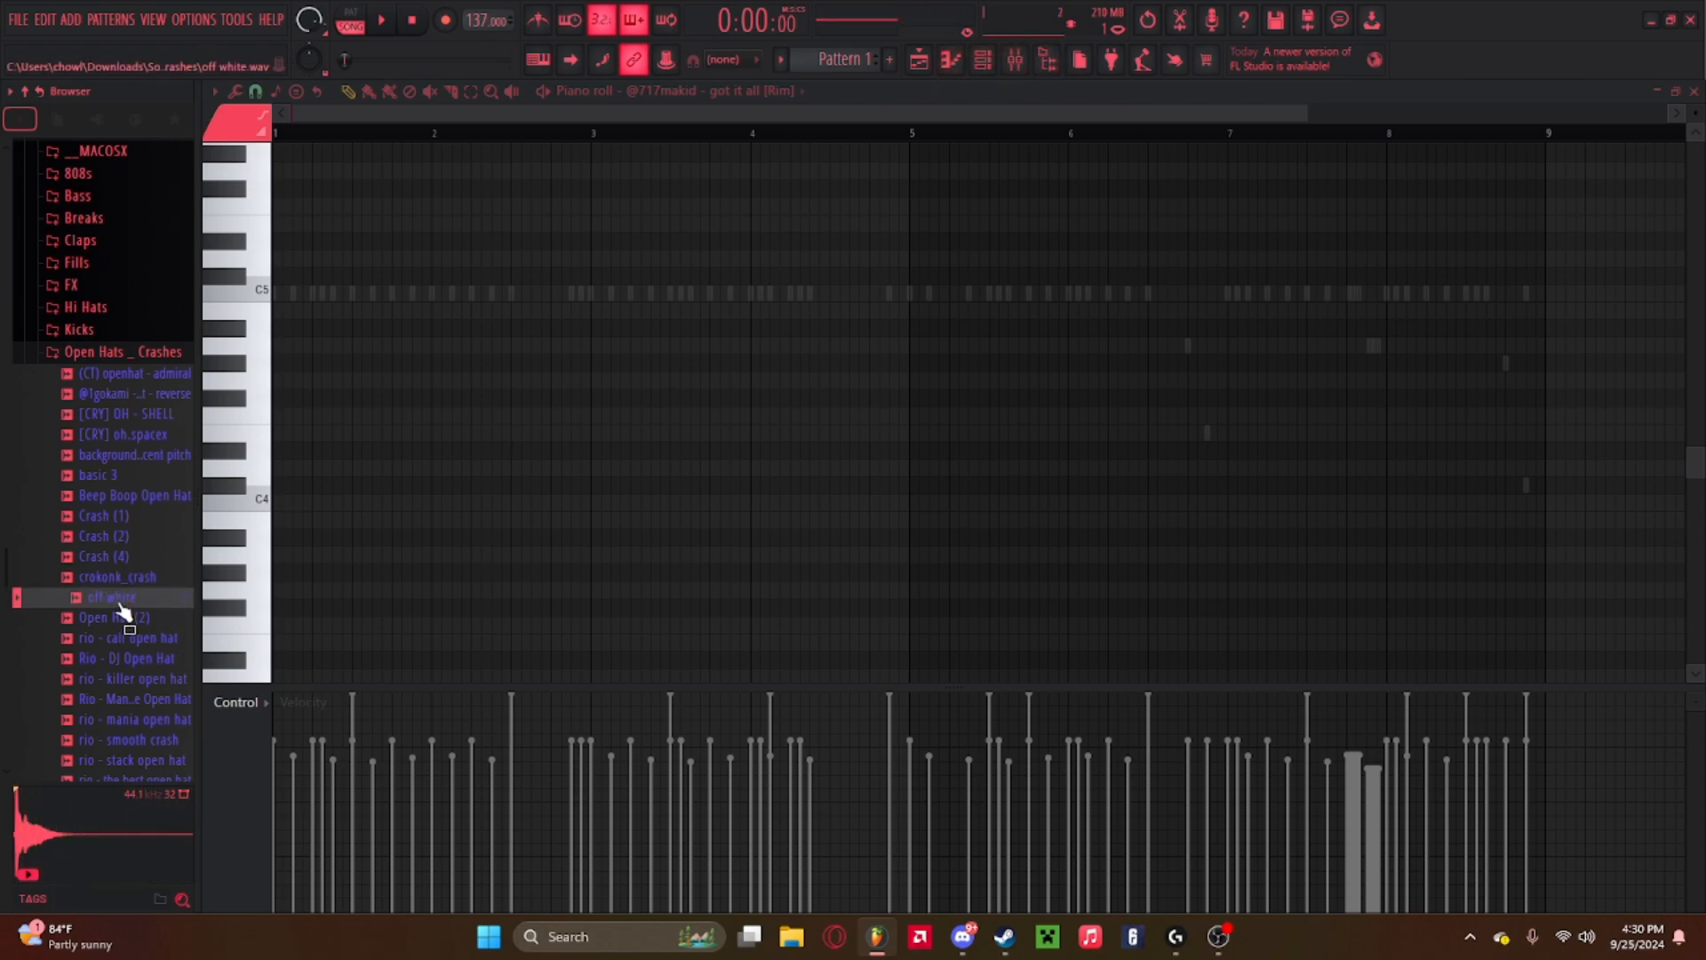
pyautogui.press('space')
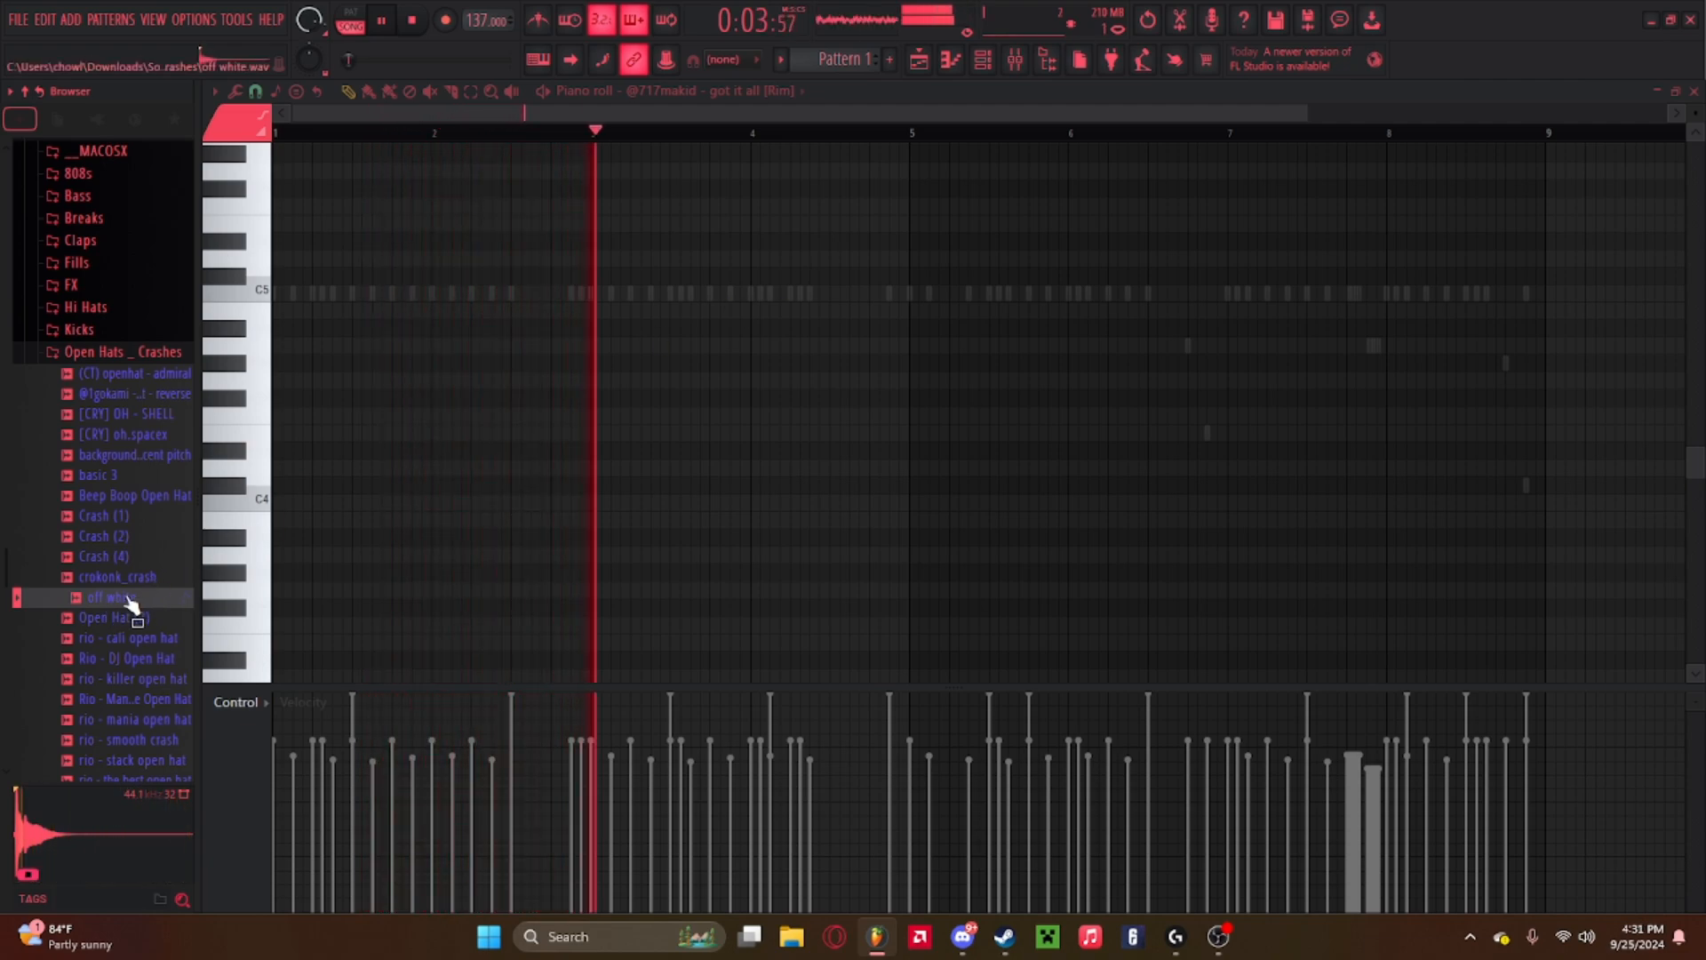
# Audition the rio open hat and crash samples further down the folder, then stop playback.
pyautogui.click(119, 620)
pyautogui.click(118, 641)
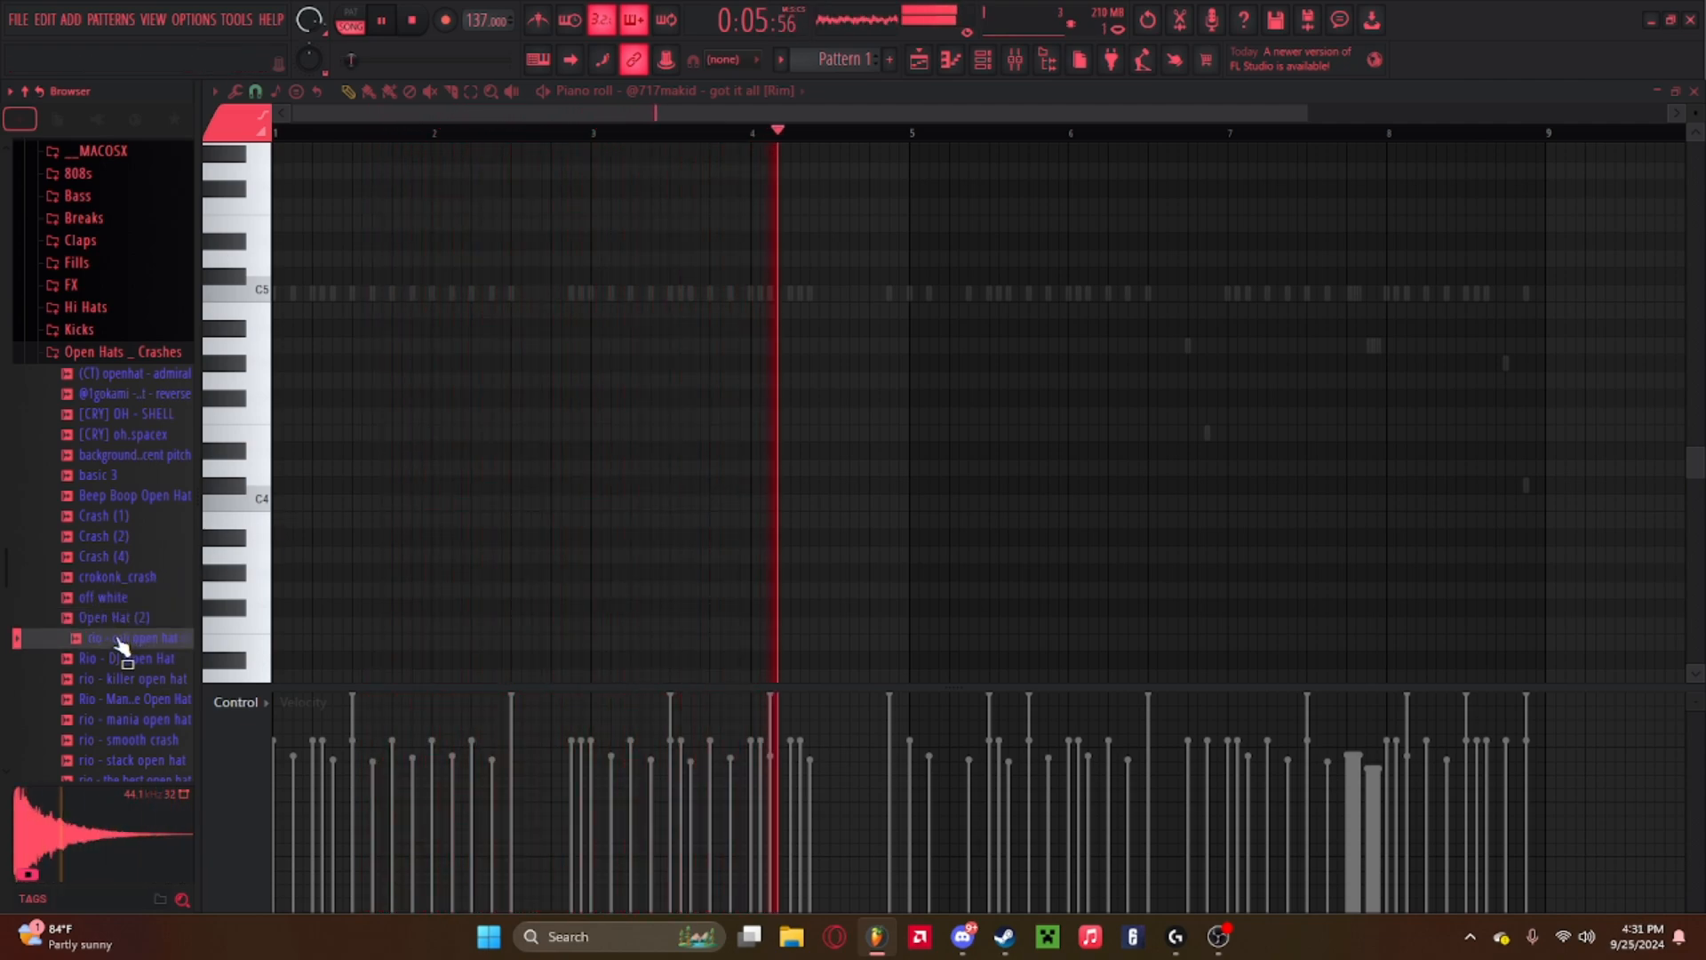
pyautogui.click(121, 622)
pyautogui.click(122, 642)
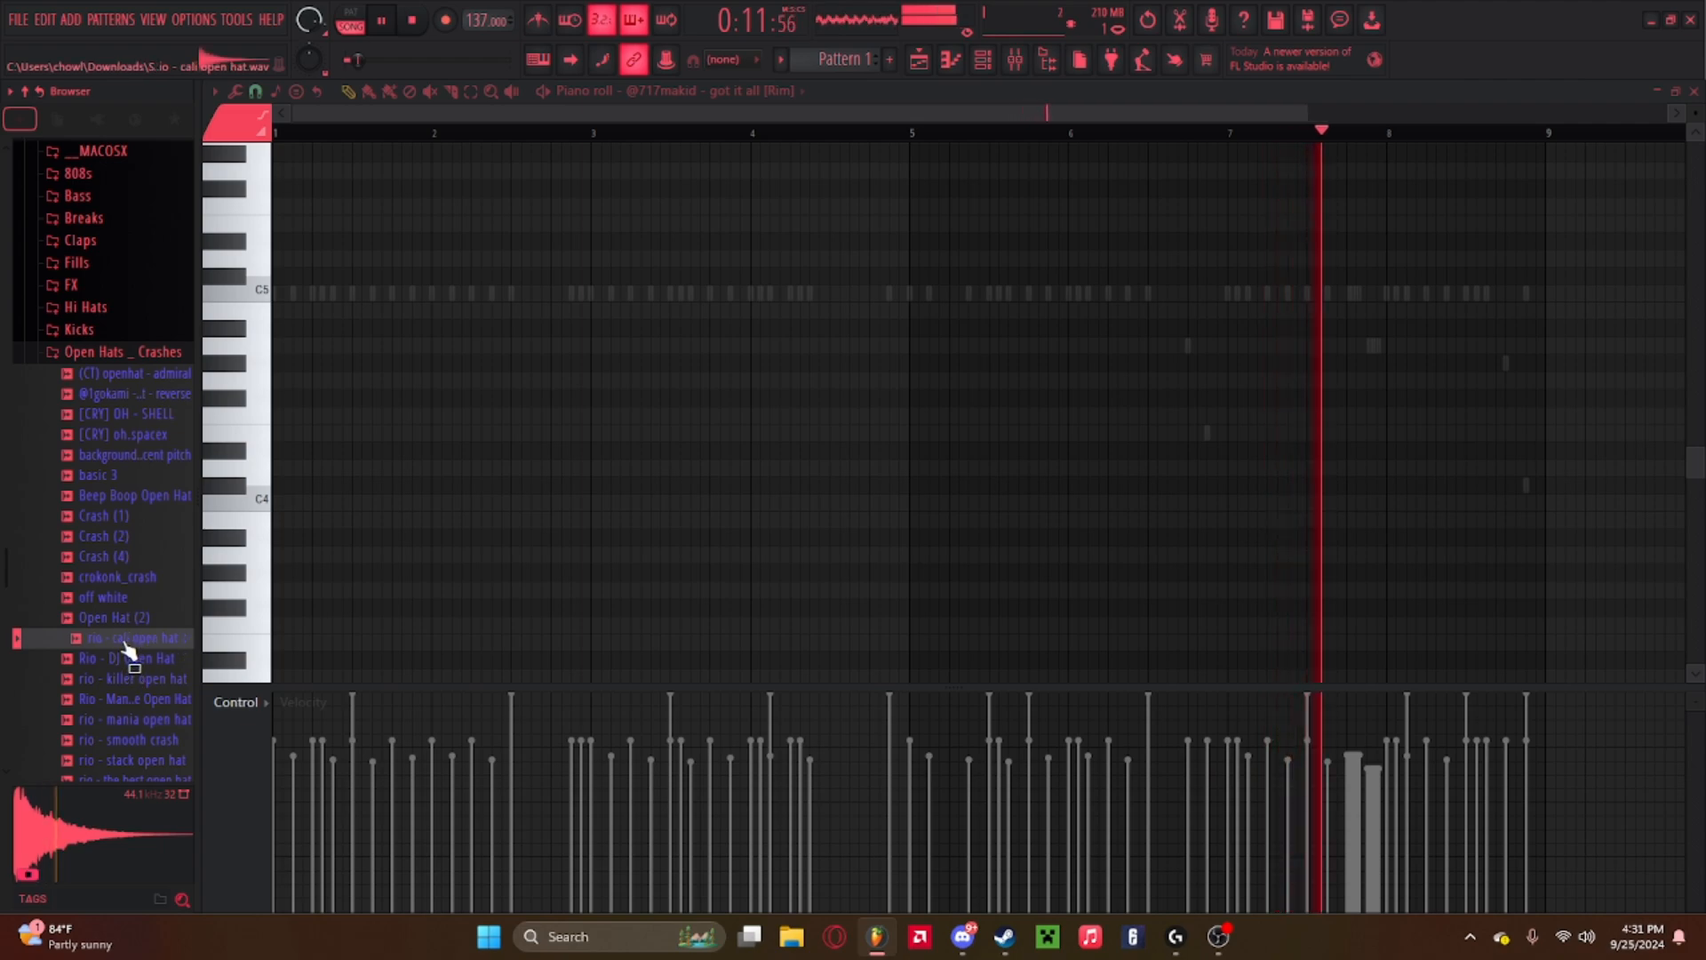
pyautogui.click(125, 679)
pyautogui.click(124, 698)
pyautogui.click(124, 719)
pyautogui.scroll(-2, 131, 742)
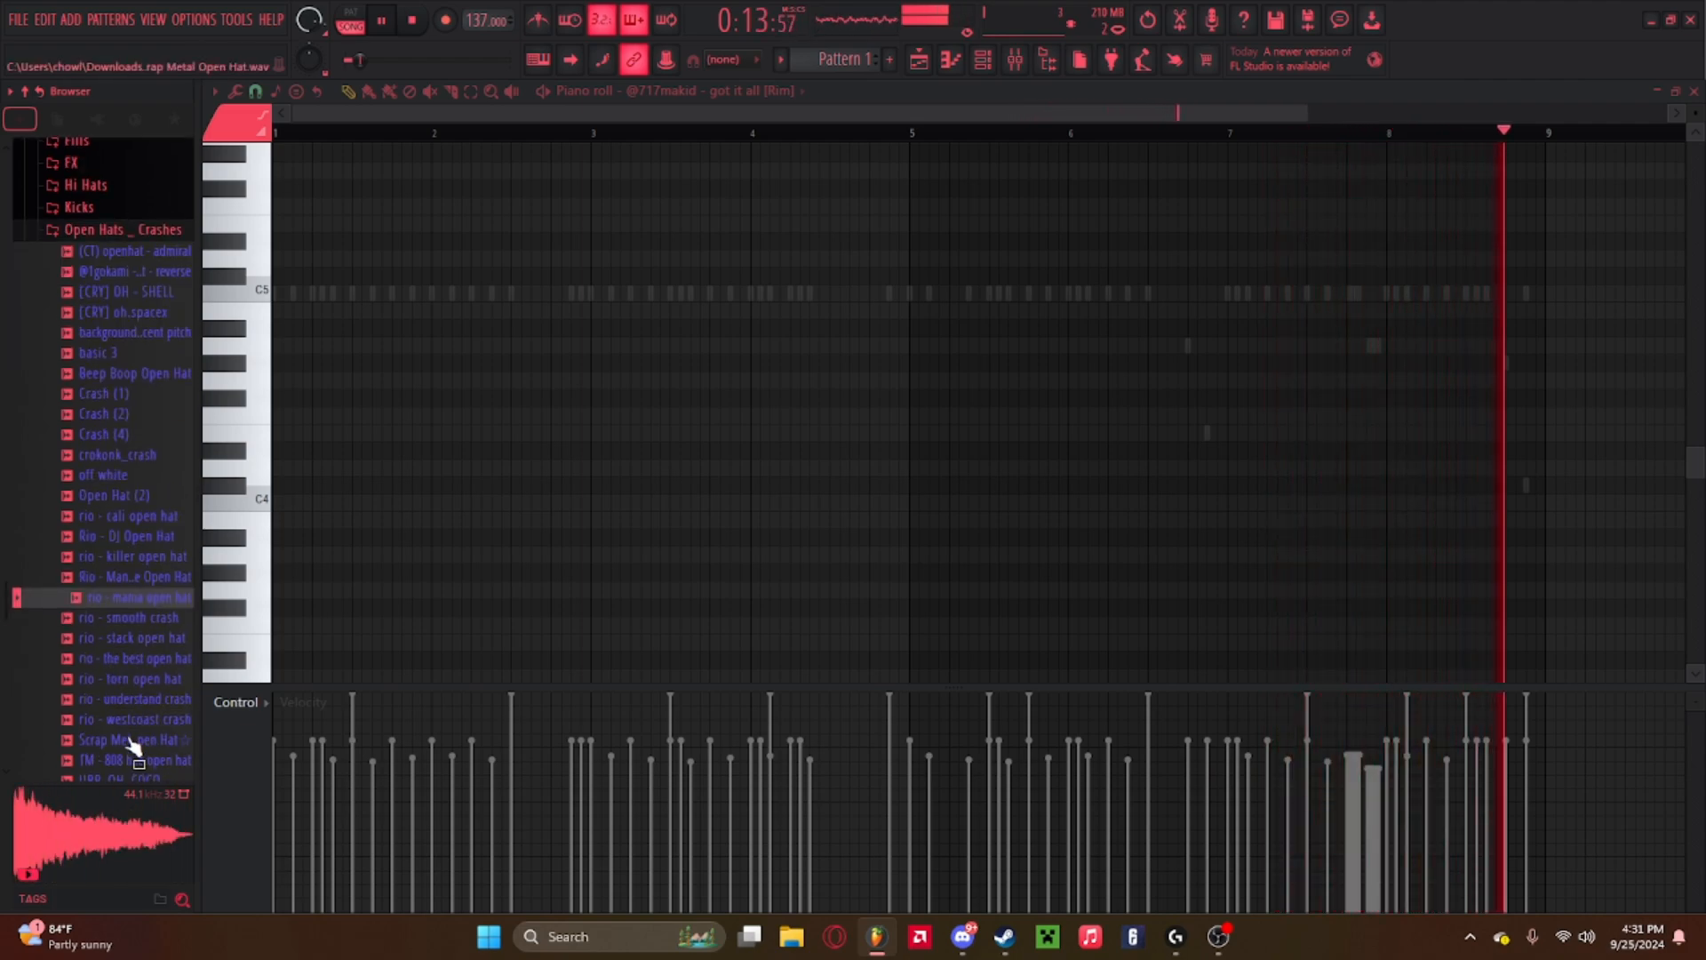
pyautogui.click(129, 618)
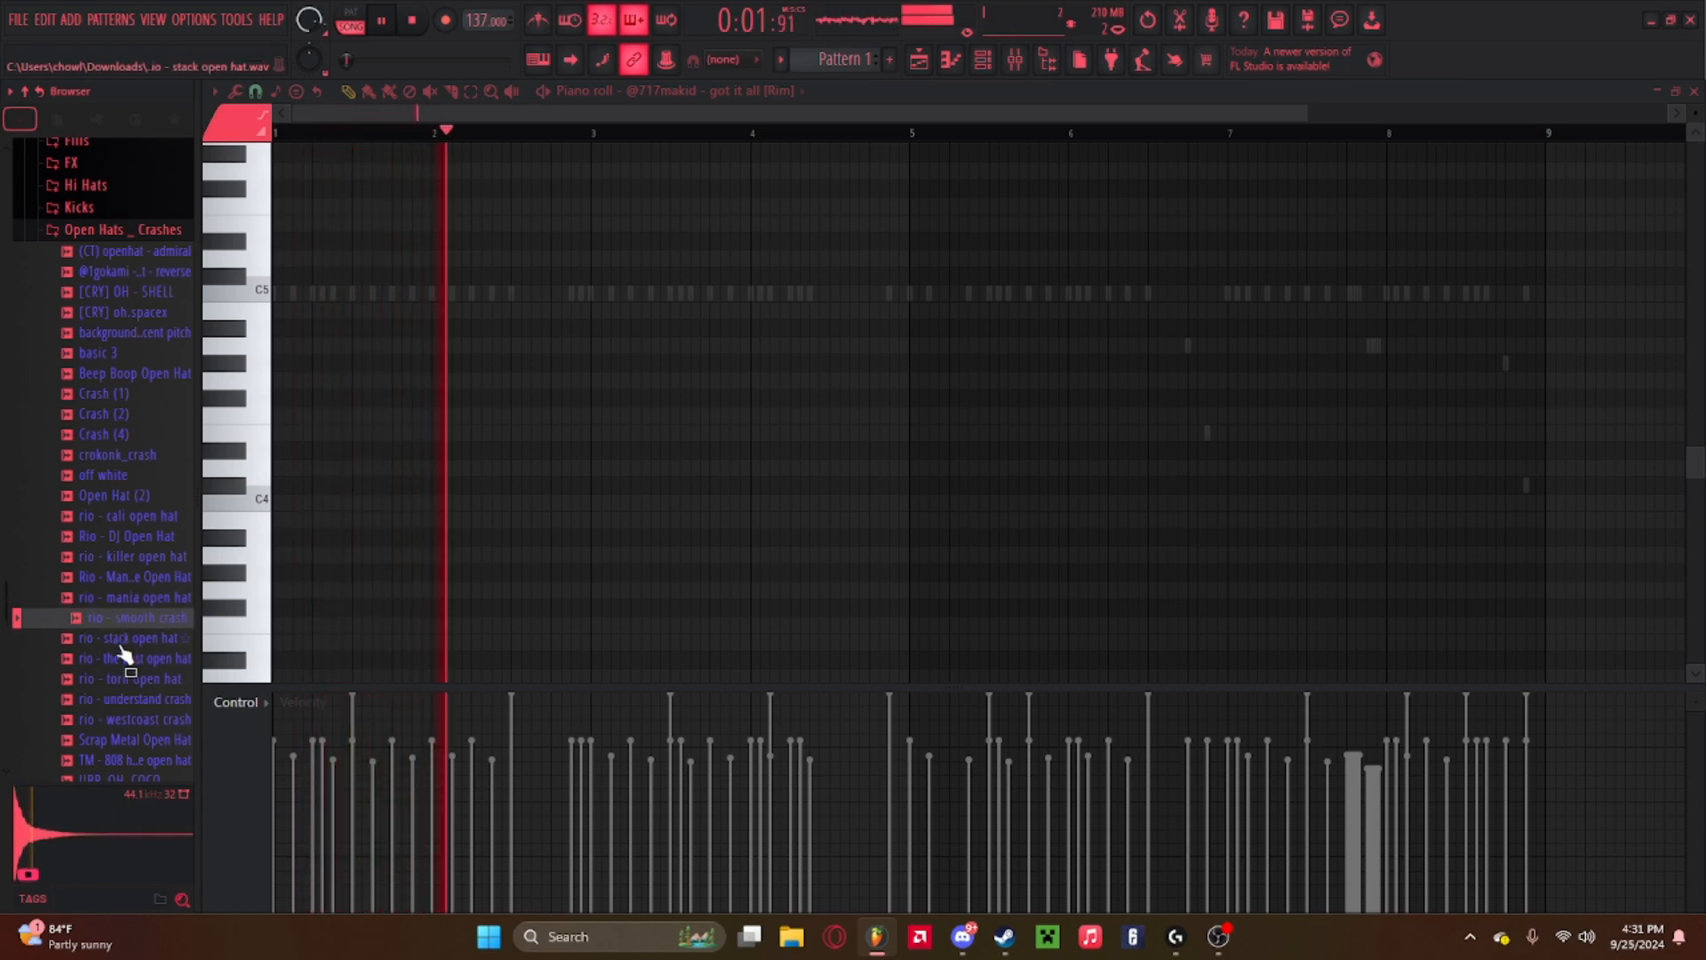
pyautogui.click(123, 645)
pyautogui.click(130, 619)
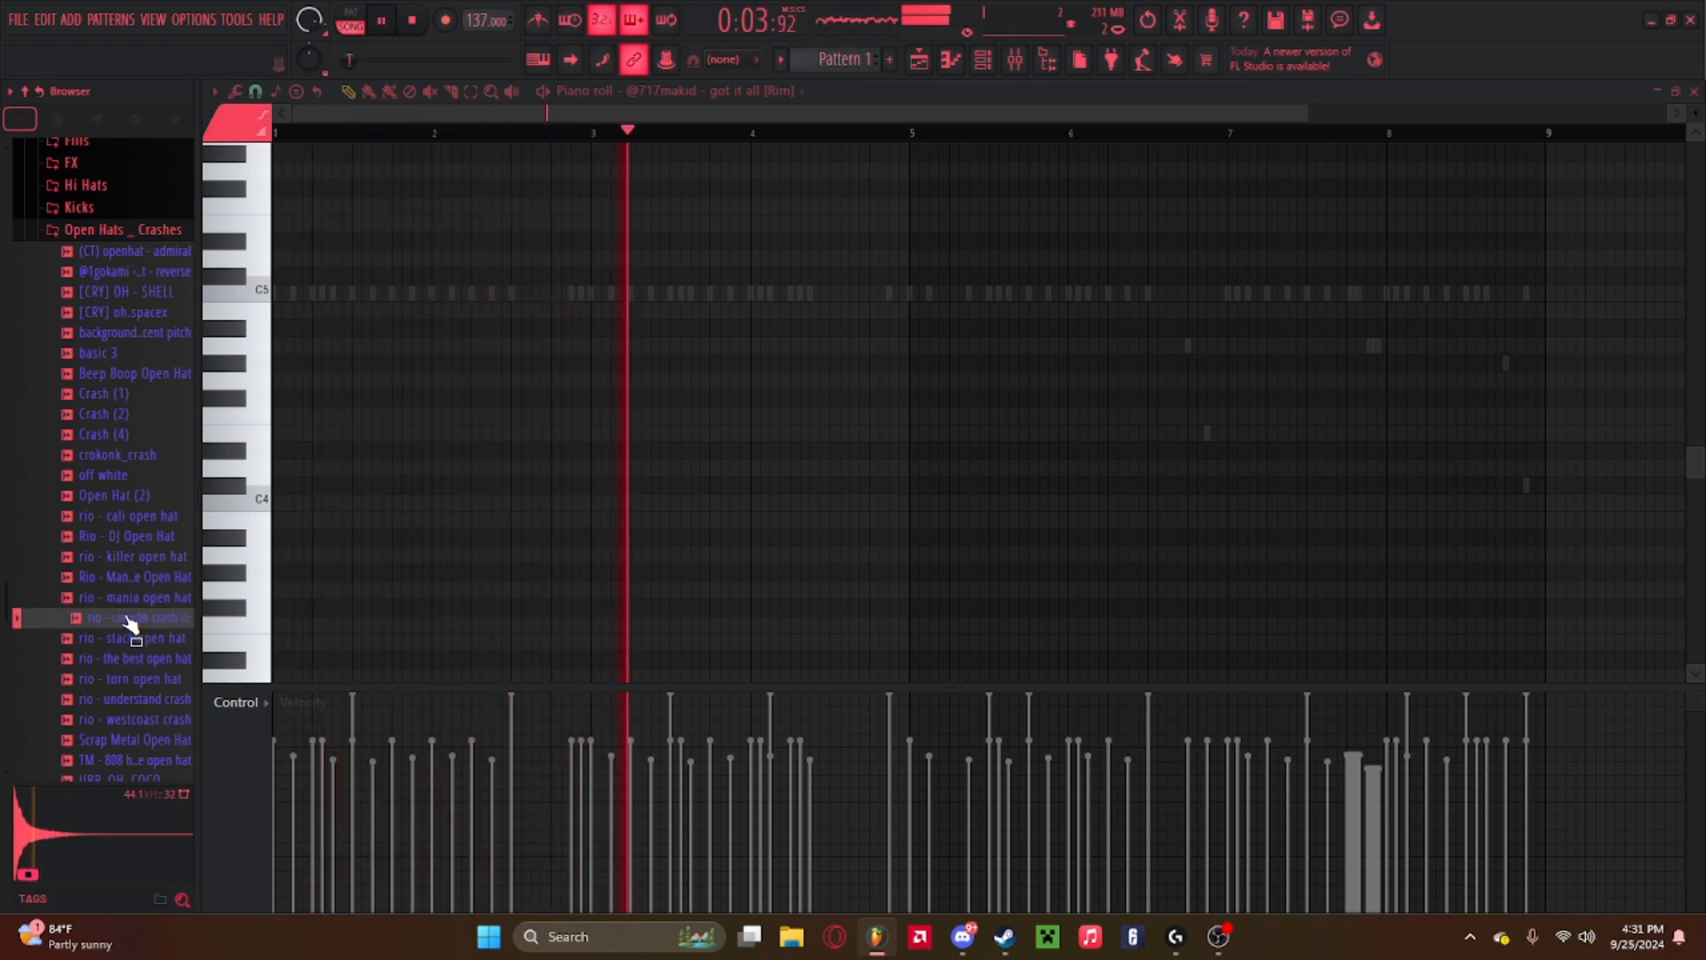
pyautogui.click(130, 680)
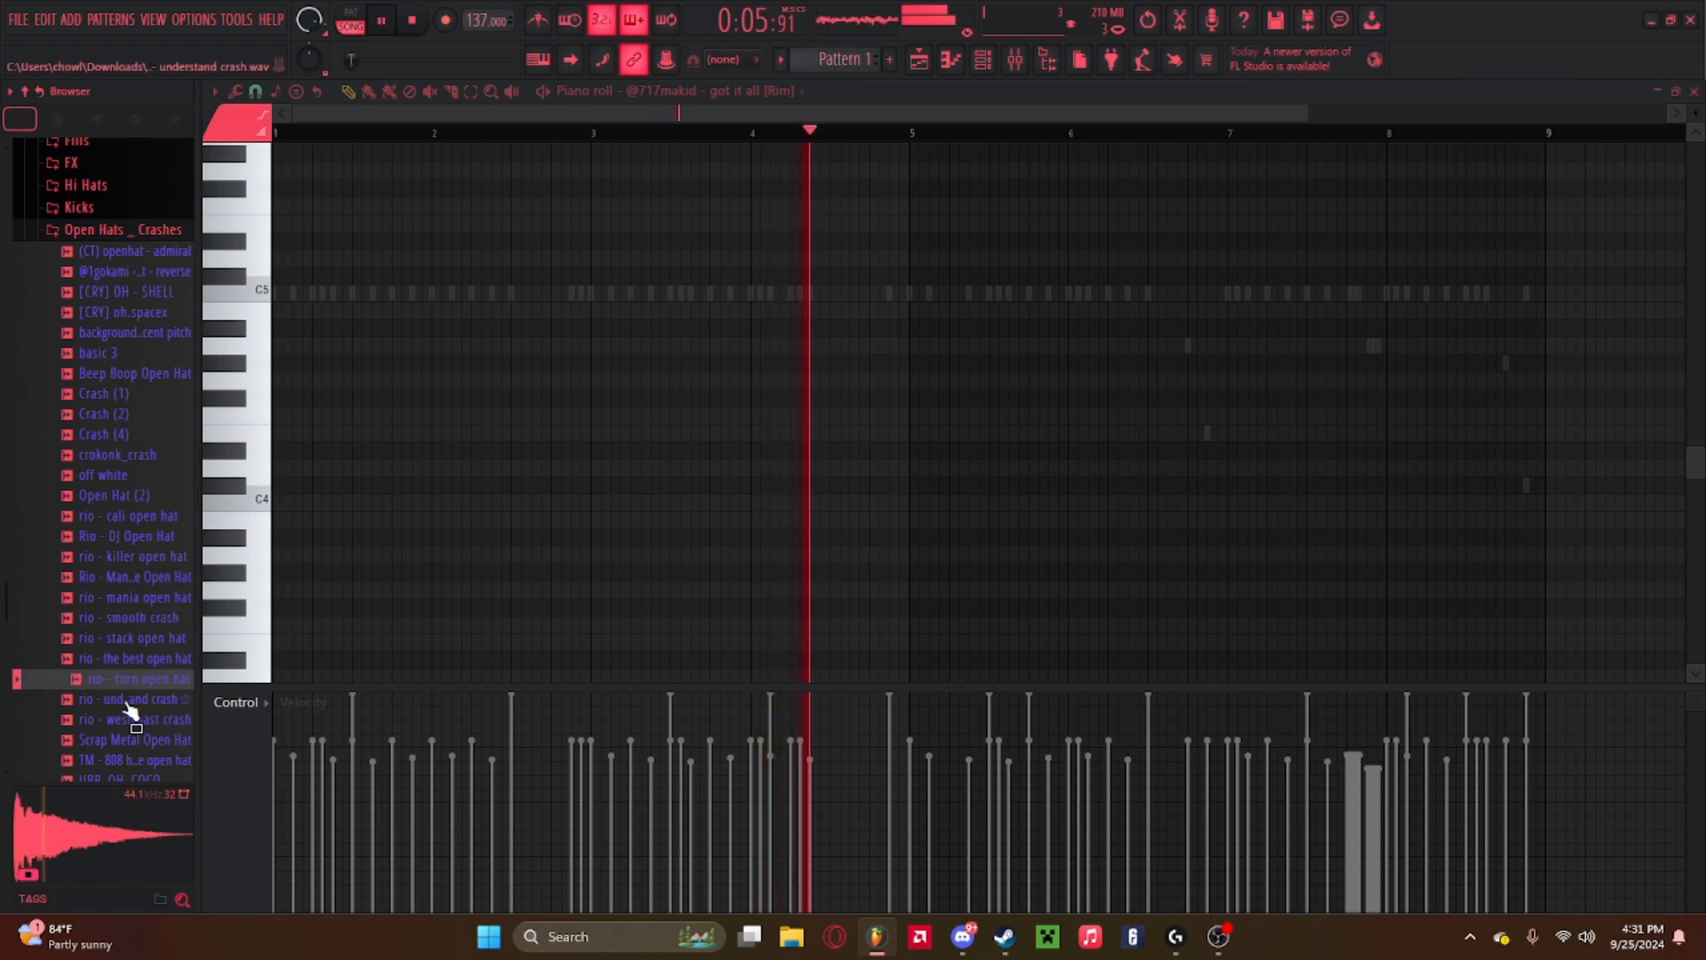
pyautogui.click(130, 703)
pyautogui.click(130, 683)
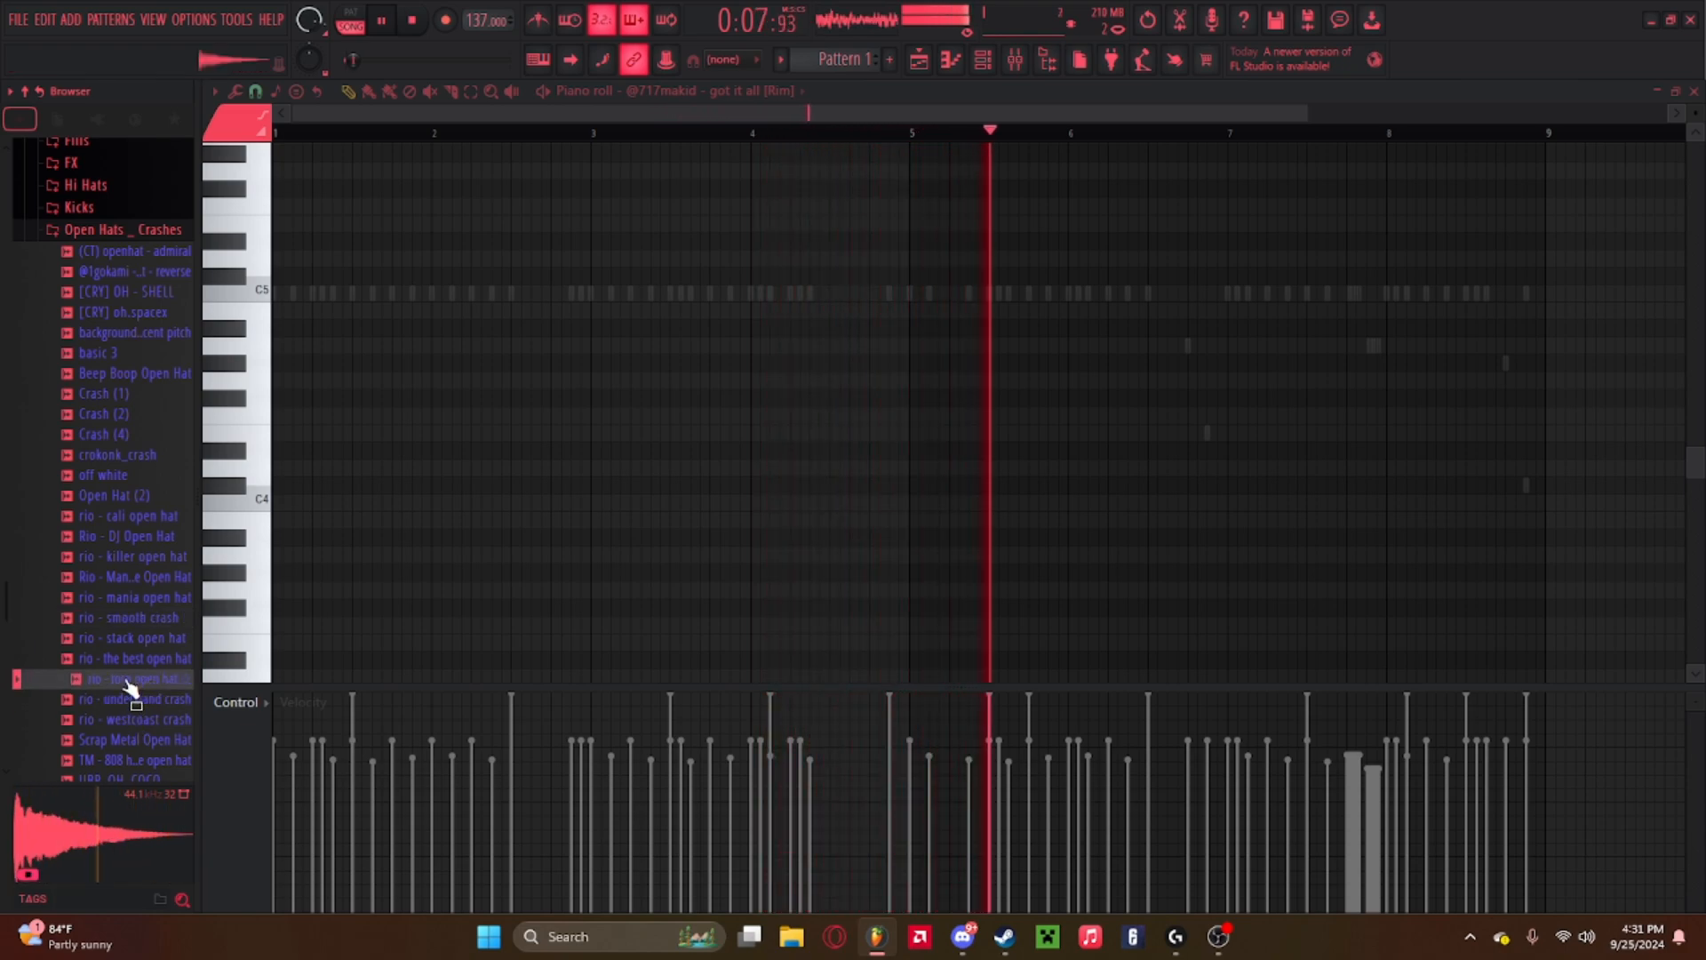
pyautogui.press('space')
# Open the channel rack and add the rio - torn open hat and rio - mania open hat samples as new channels.
pyautogui.click(983, 60)
pyautogui.moveTo(144, 680); pyautogui.dragTo(640, 336)
pyautogui.moveTo(138, 597); pyautogui.dragTo(639, 395)
# Audition the crash and open hat samples near the rio entries again, including Beep Boop Open Hat.
pyautogui.scroll(-4, 133, 533)
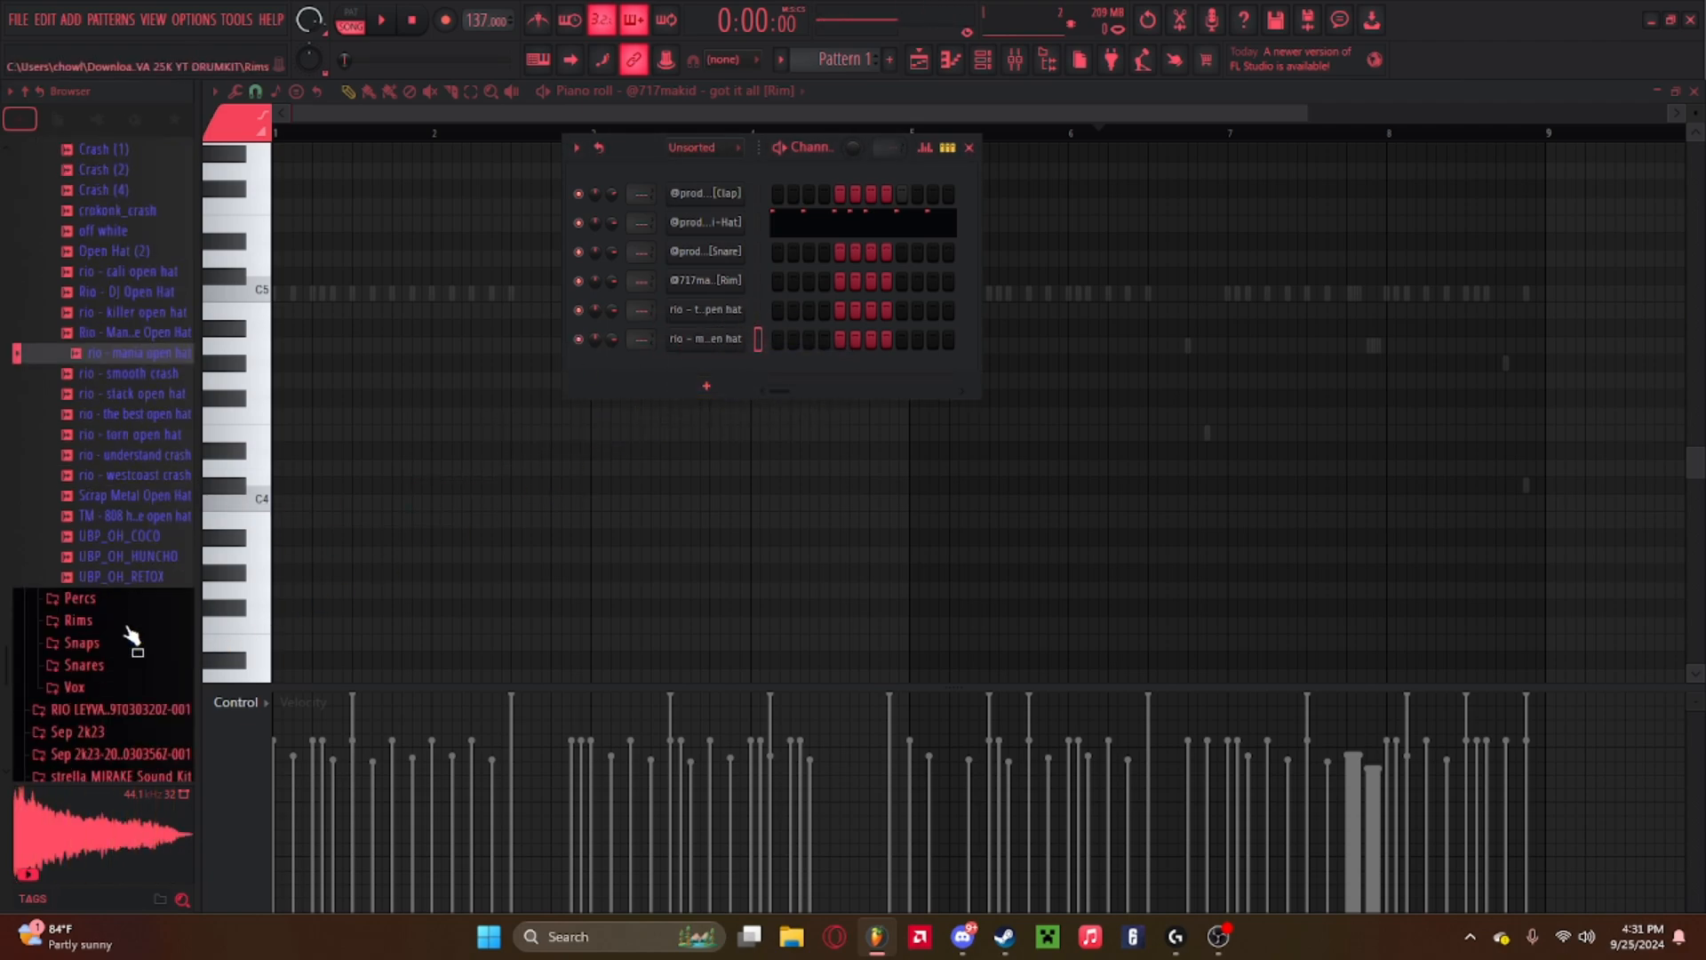
pyautogui.moveTo(137, 557); pyautogui.dragTo(125, 489)
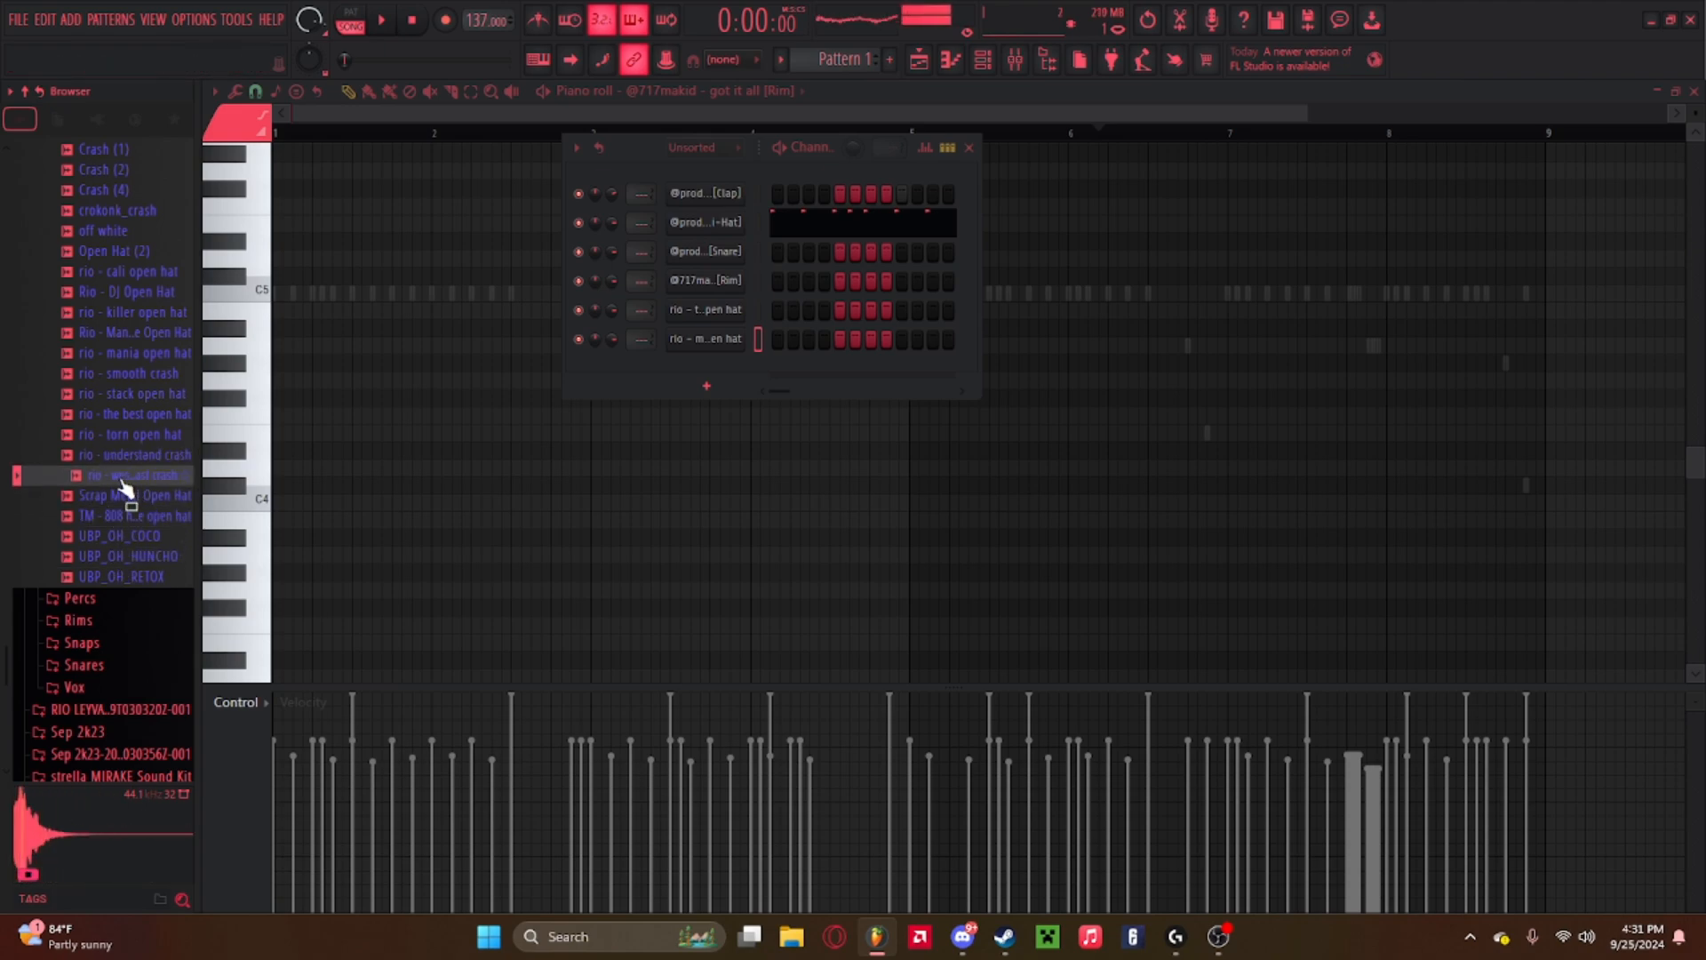
pyautogui.press('Up')
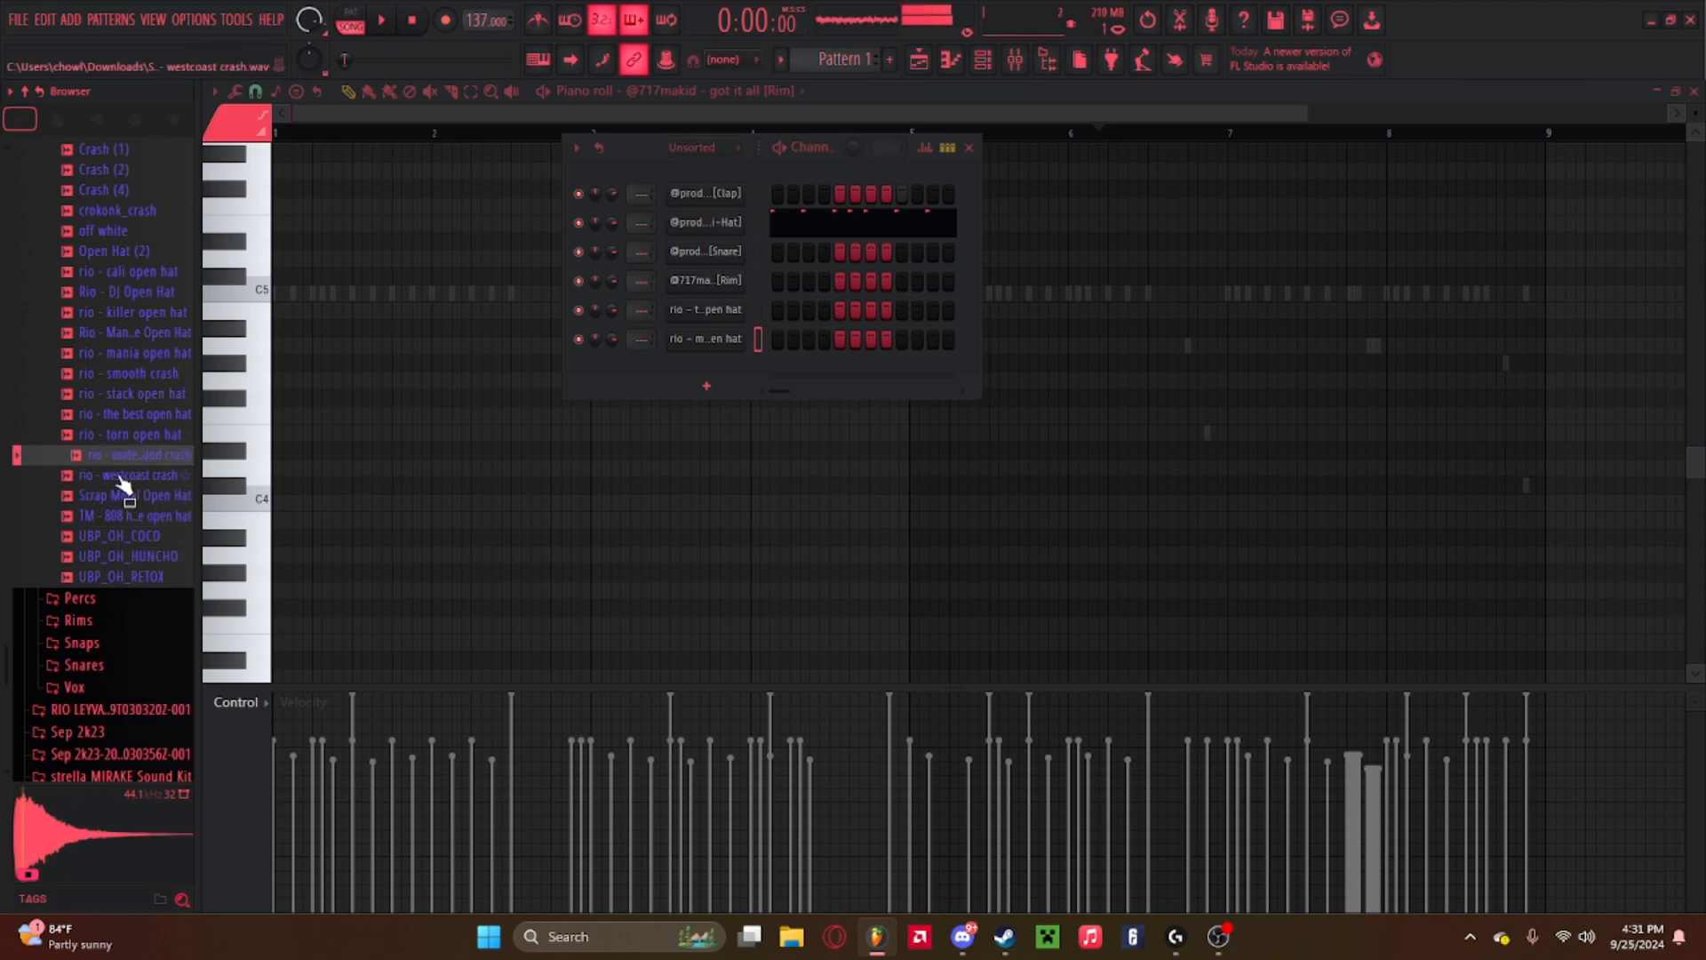
pyautogui.click(127, 436)
pyautogui.click(130, 415)
pyautogui.scroll(4, 130, 411)
pyautogui.click(119, 375)
pyautogui.click(112, 400)
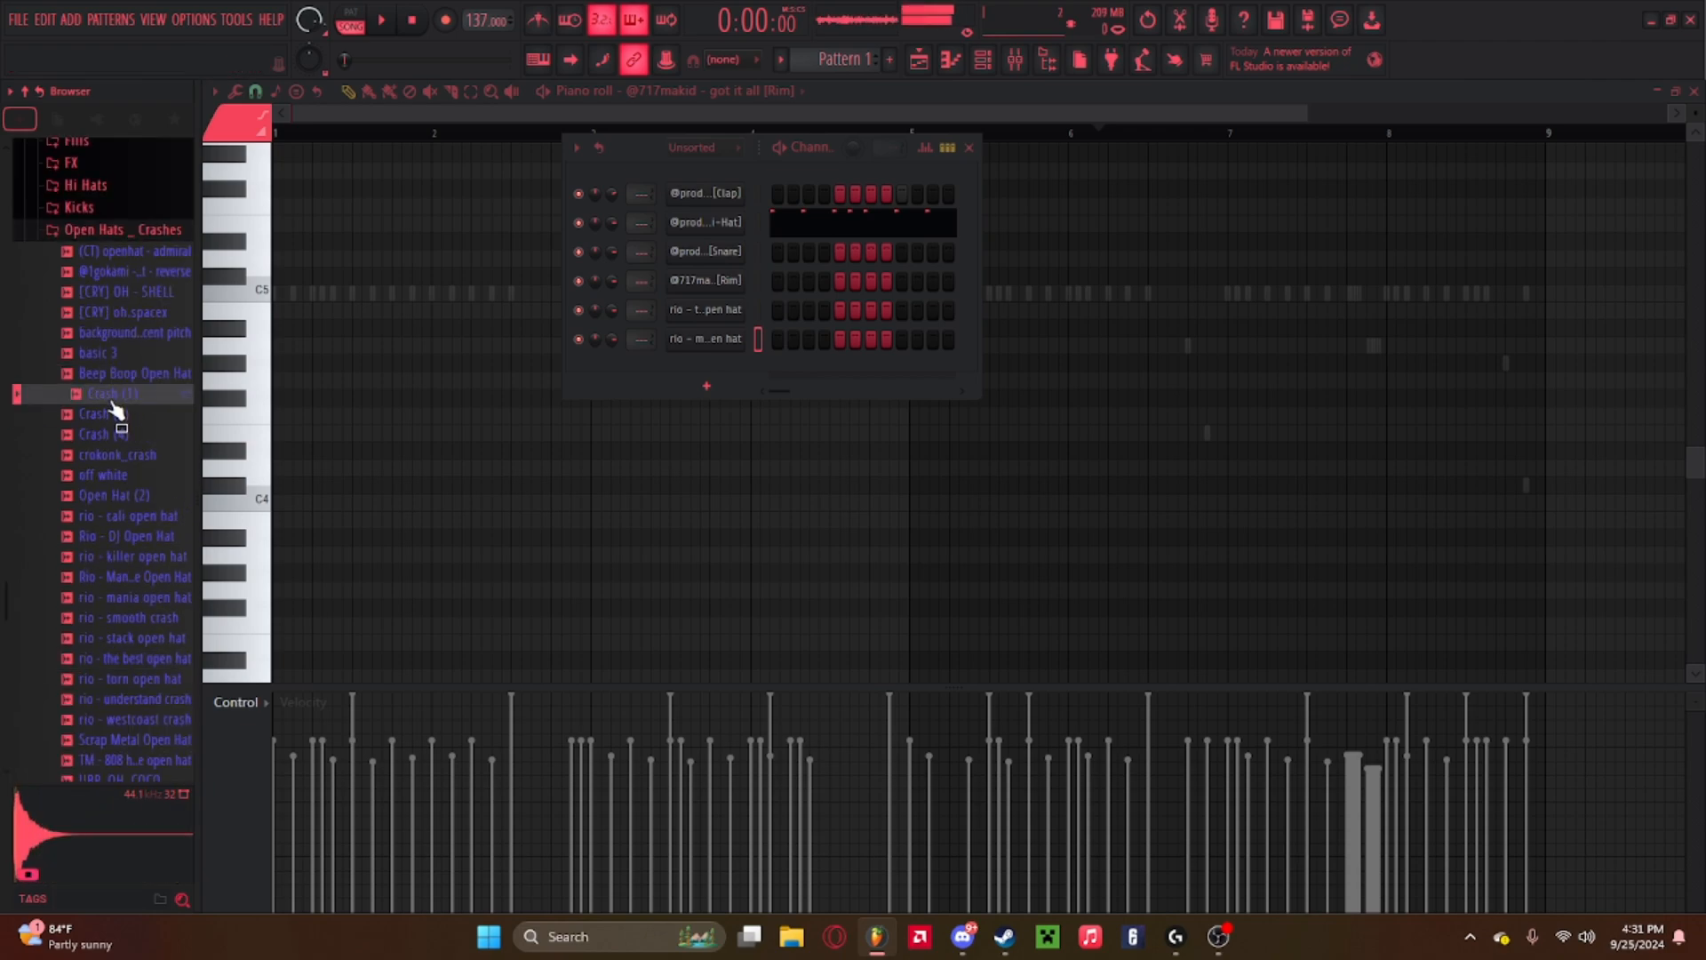
pyautogui.moveTo(111, 401); pyautogui.dragTo(113, 381)
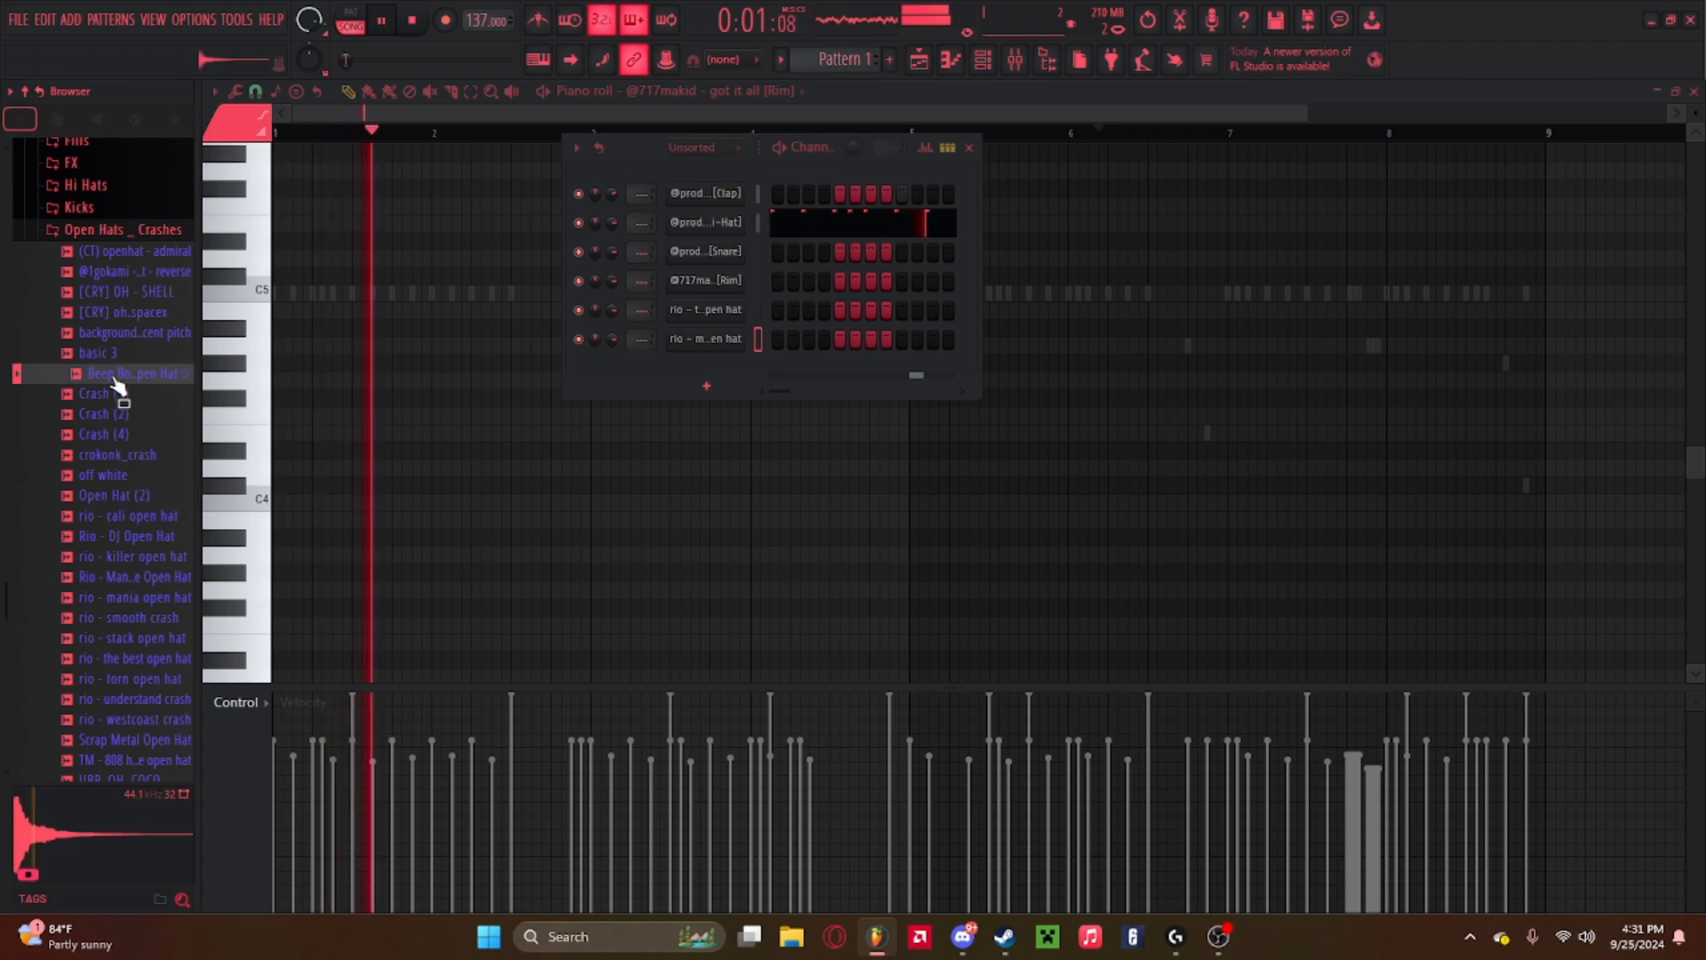
pyautogui.press('space')
pyautogui.click(119, 353)
pyautogui.click(124, 319)
pyautogui.click(120, 299)
pyautogui.click(121, 276)
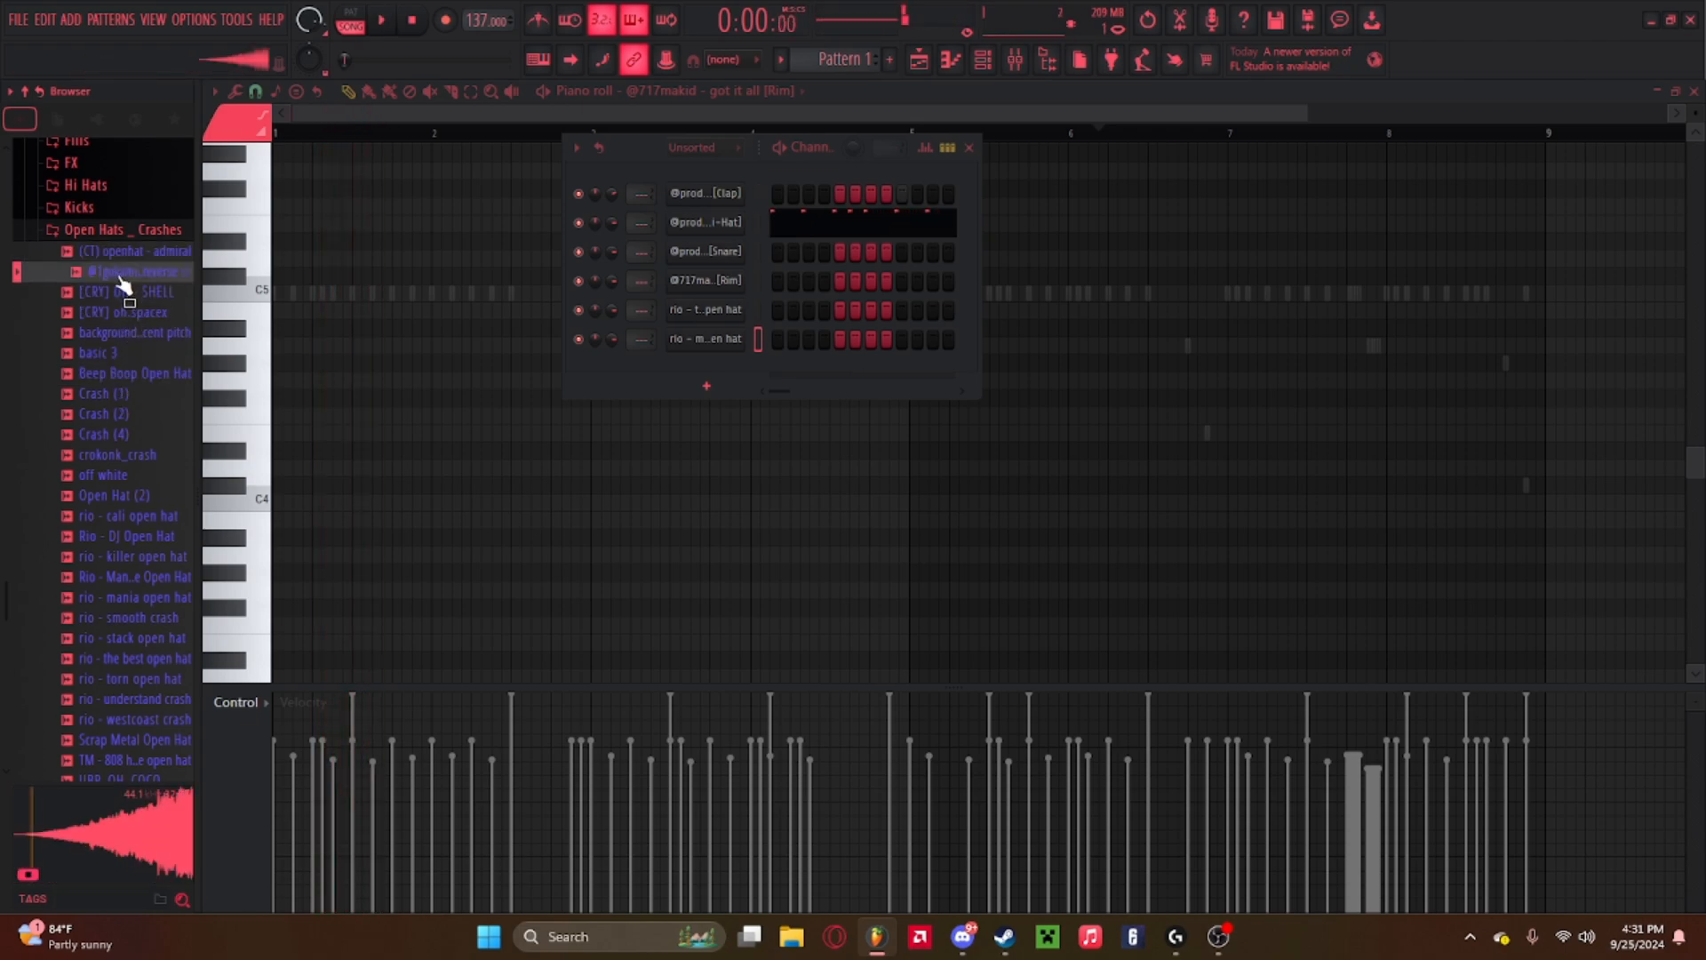
pyautogui.click(121, 278)
pyautogui.press('space')
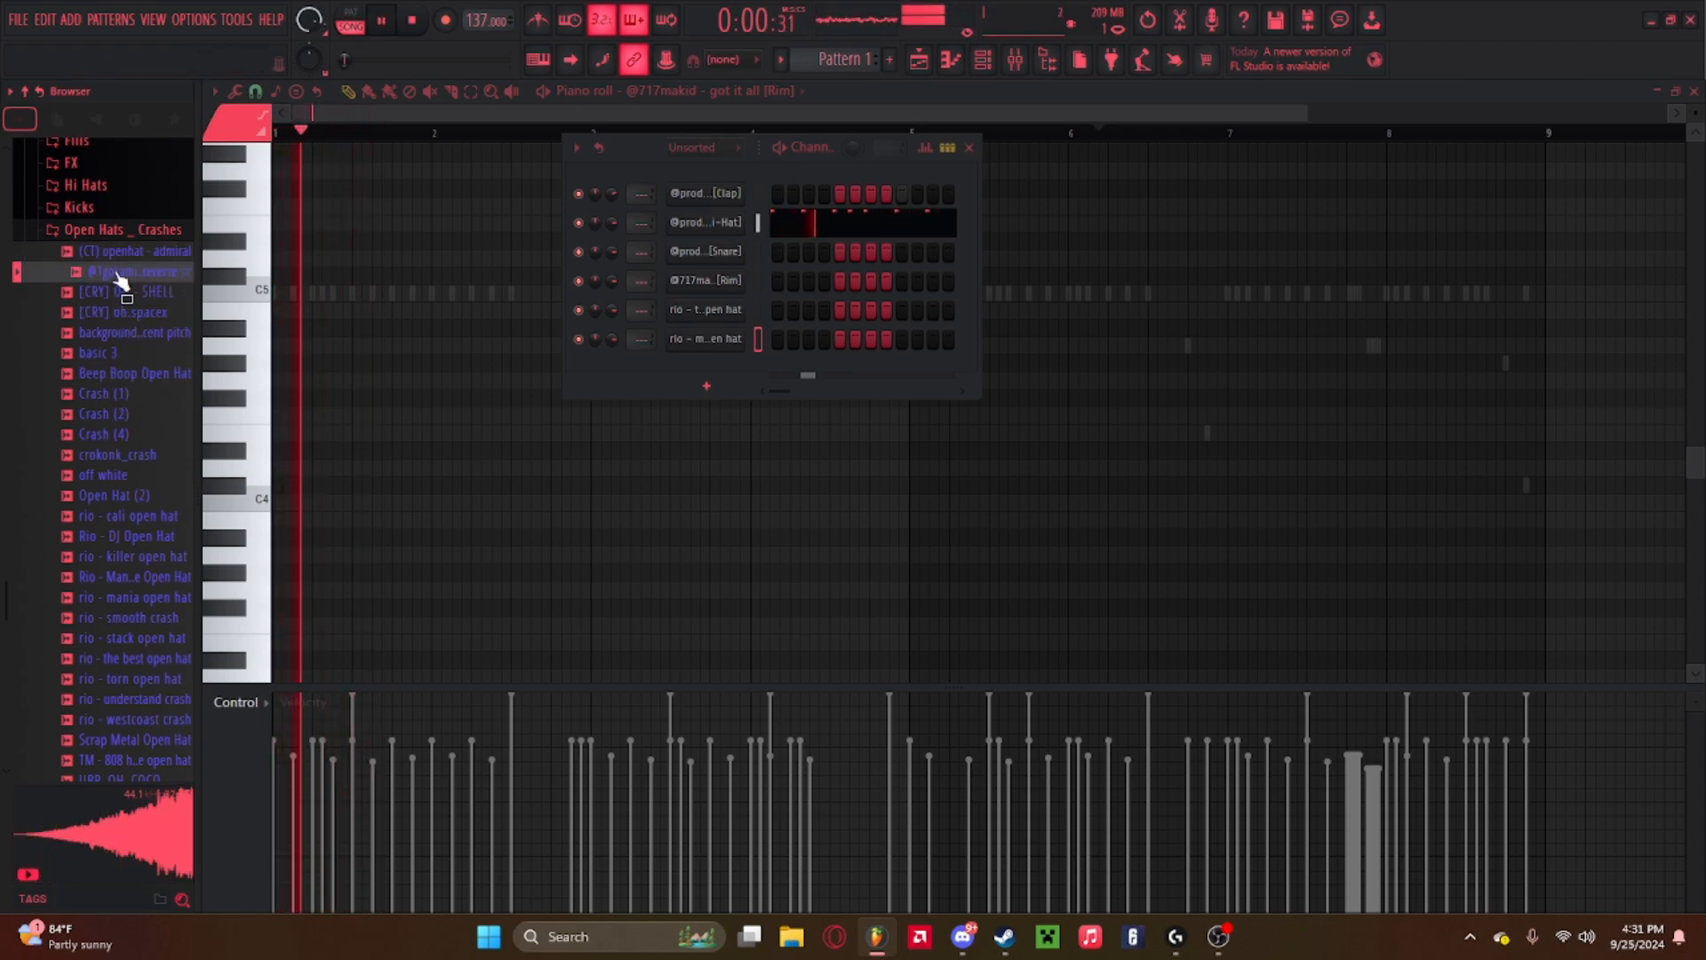
pyautogui.press('space')
pyautogui.press('space')
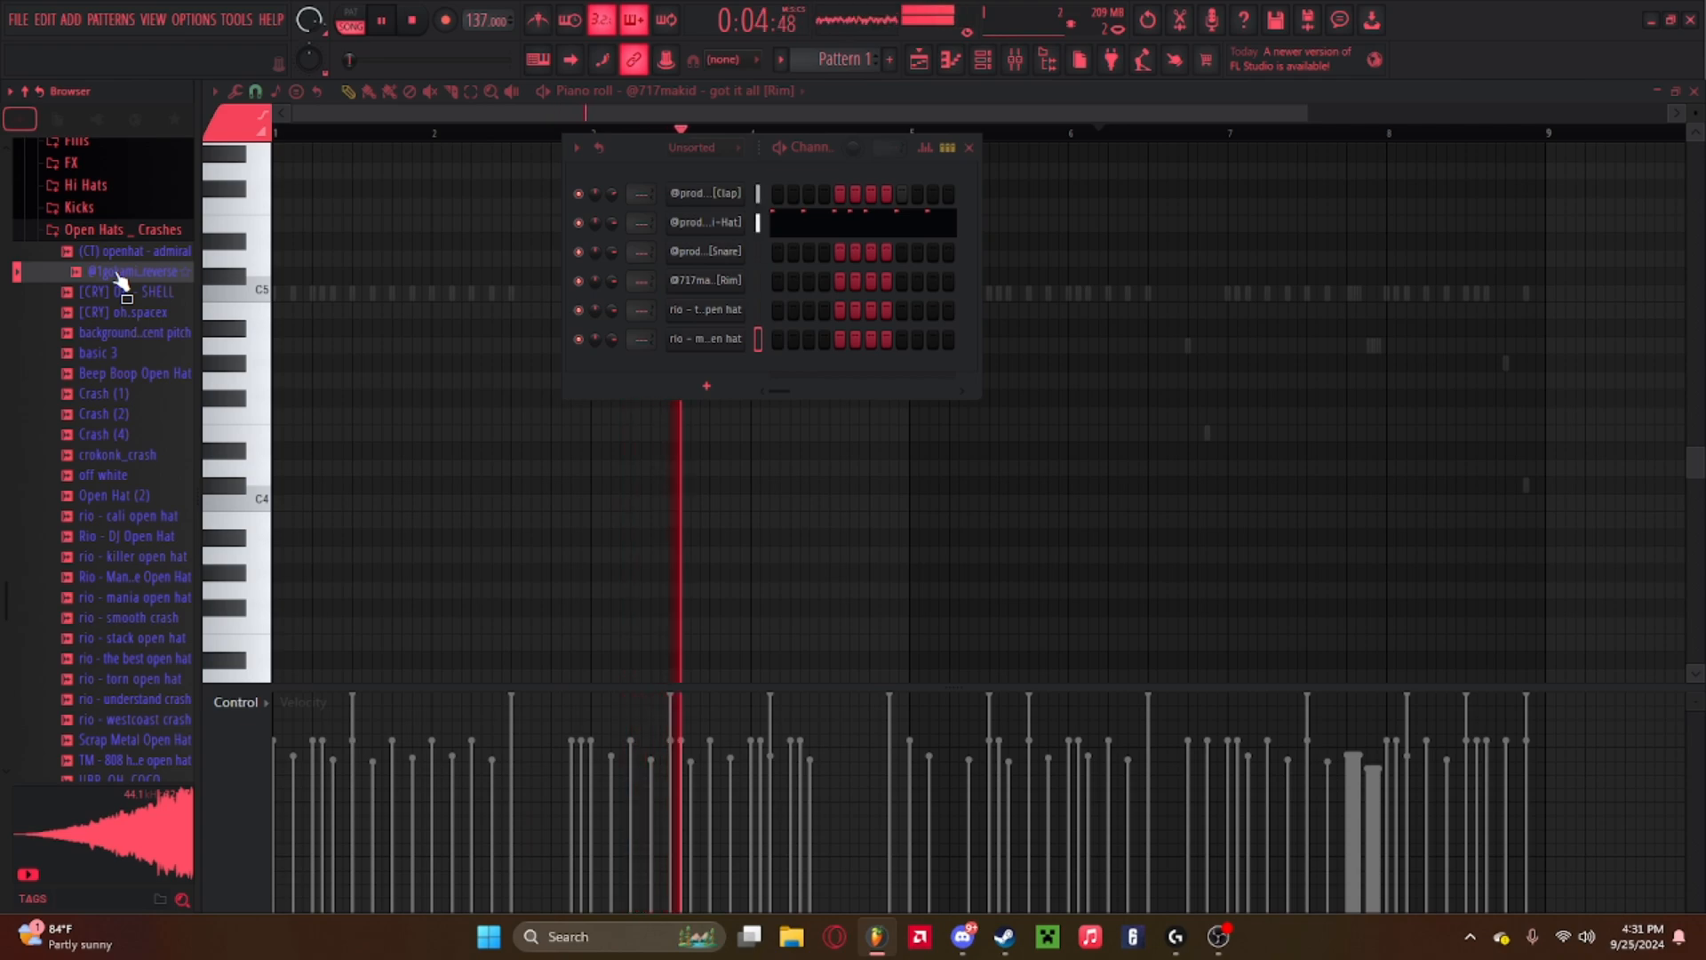
pyautogui.moveTo(122, 283); pyautogui.dragTo(698, 371)
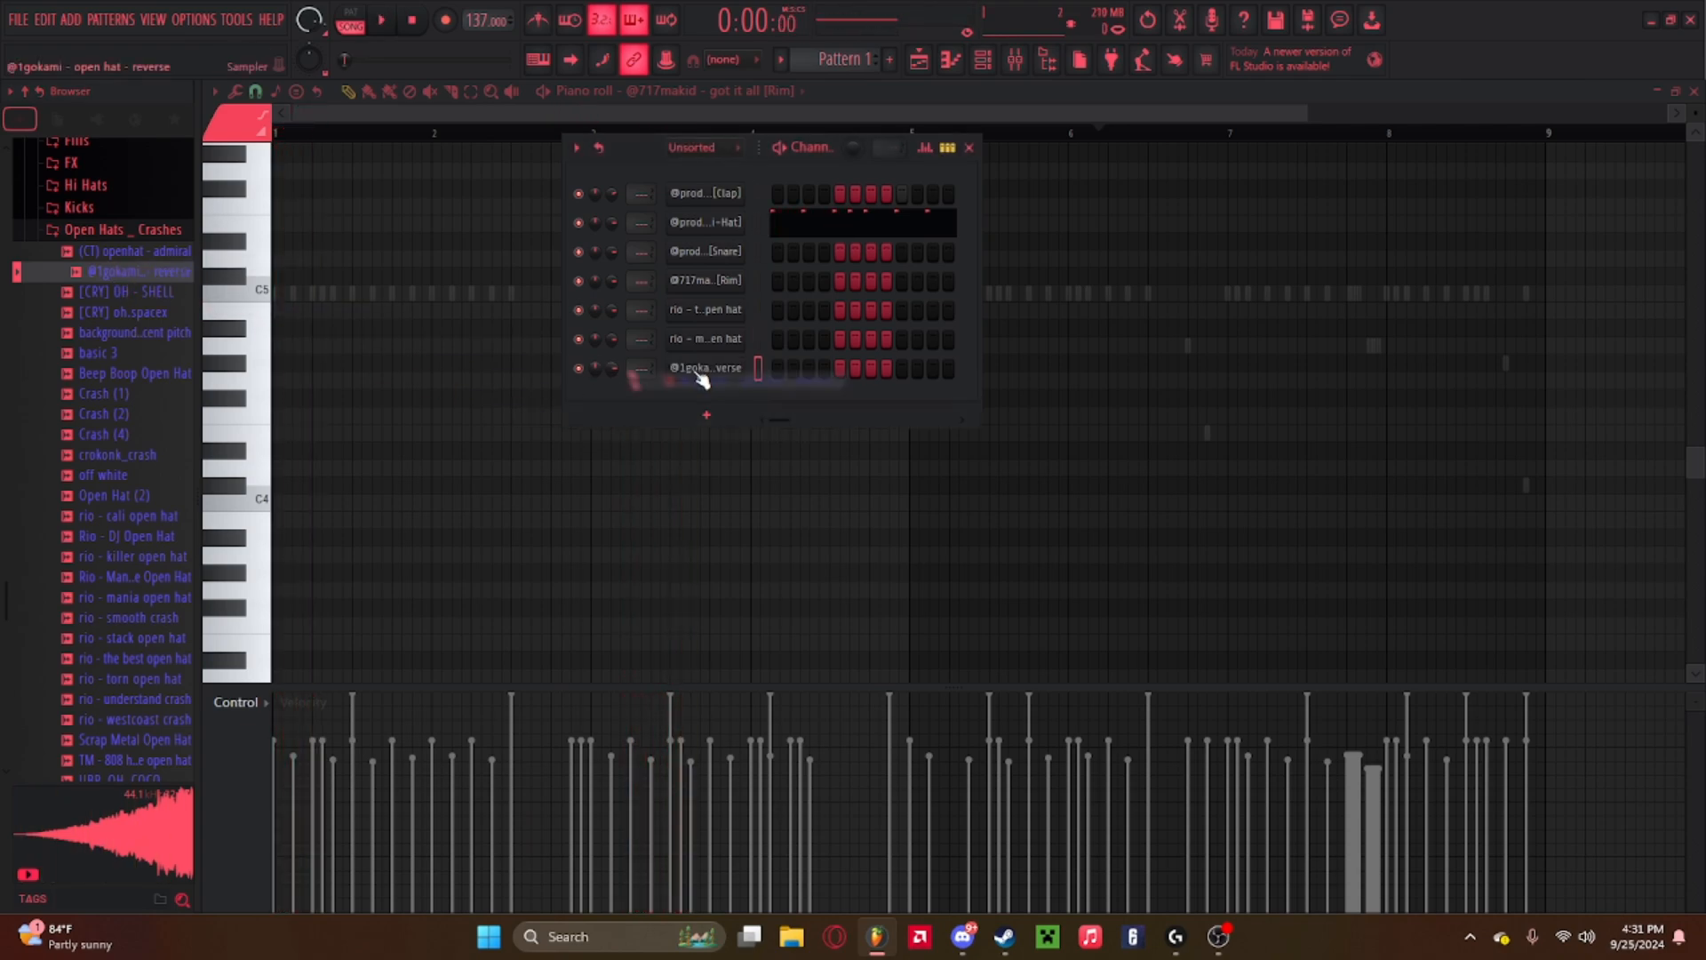
pyautogui.click(704, 376)
pyautogui.click(797, 233)
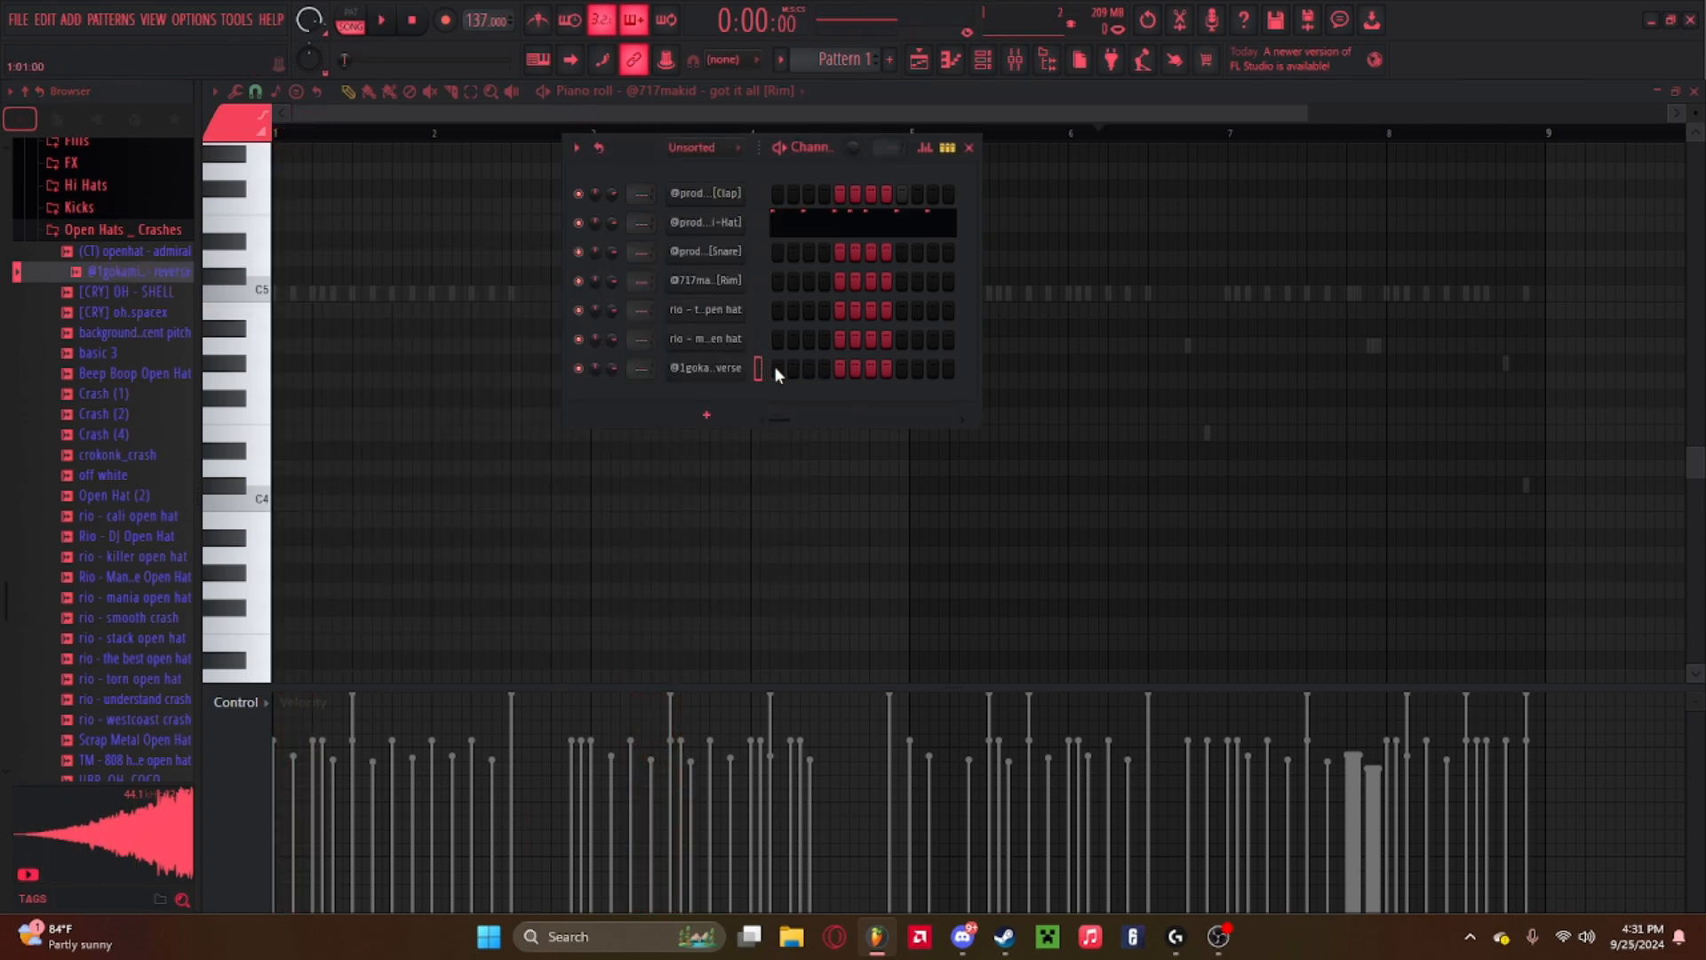
pyautogui.rightClick(752, 374)
pyautogui.click(782, 368)
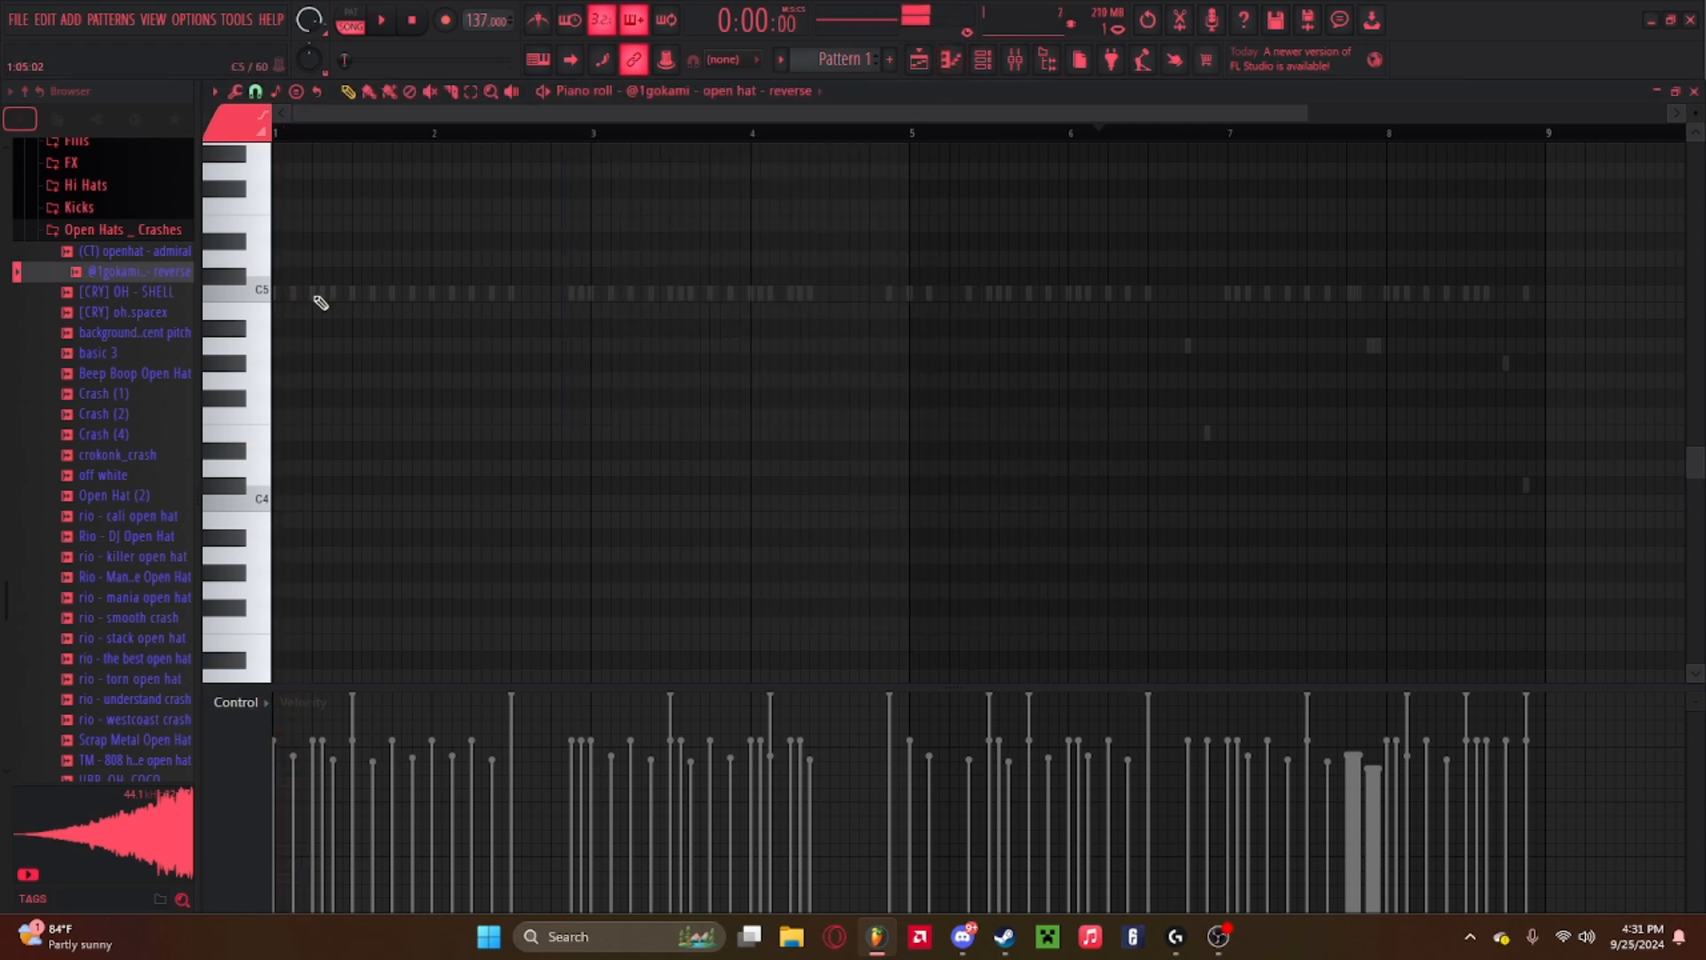
# Place a C5 reversed open hat note near the start of bar 1 and play the pattern.
pyautogui.press('space')
pyautogui.click(983, 60)
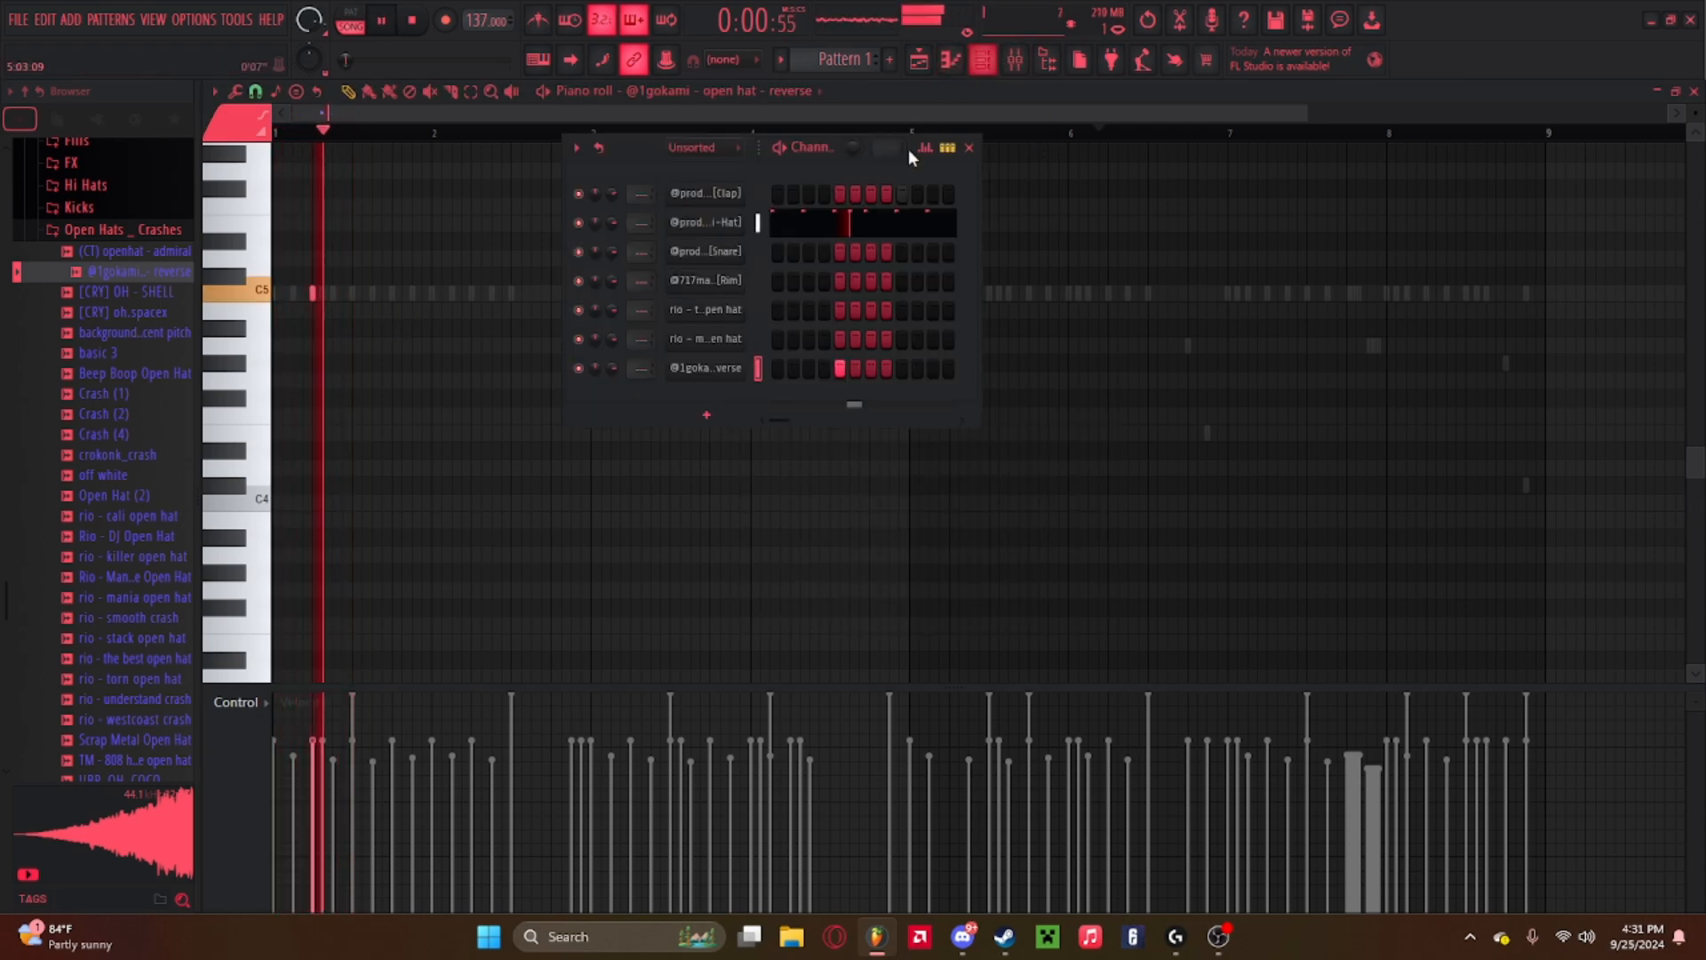
pyautogui.press('space')
# Lower the reversed open hat channel's volume to about 48% in its channel settings, then close the settings and channel rack.
pyautogui.click(732, 377)
pyautogui.press('space')
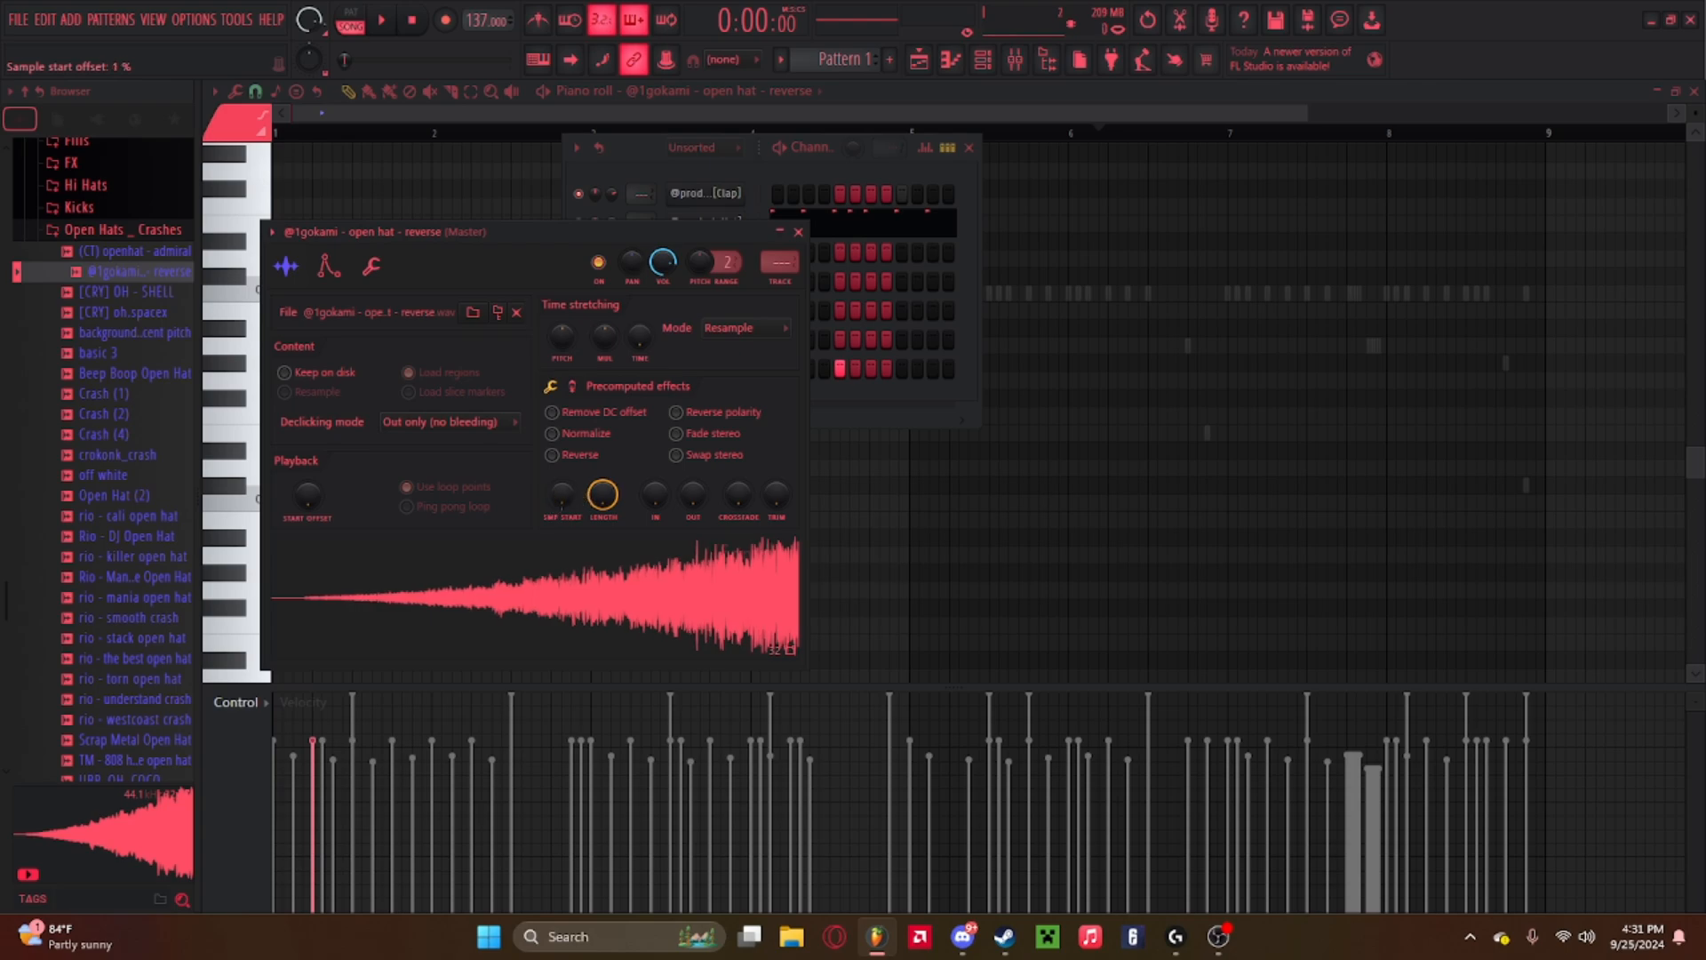
pyautogui.moveTo(562, 494); pyautogui.dragTo(551, 483)
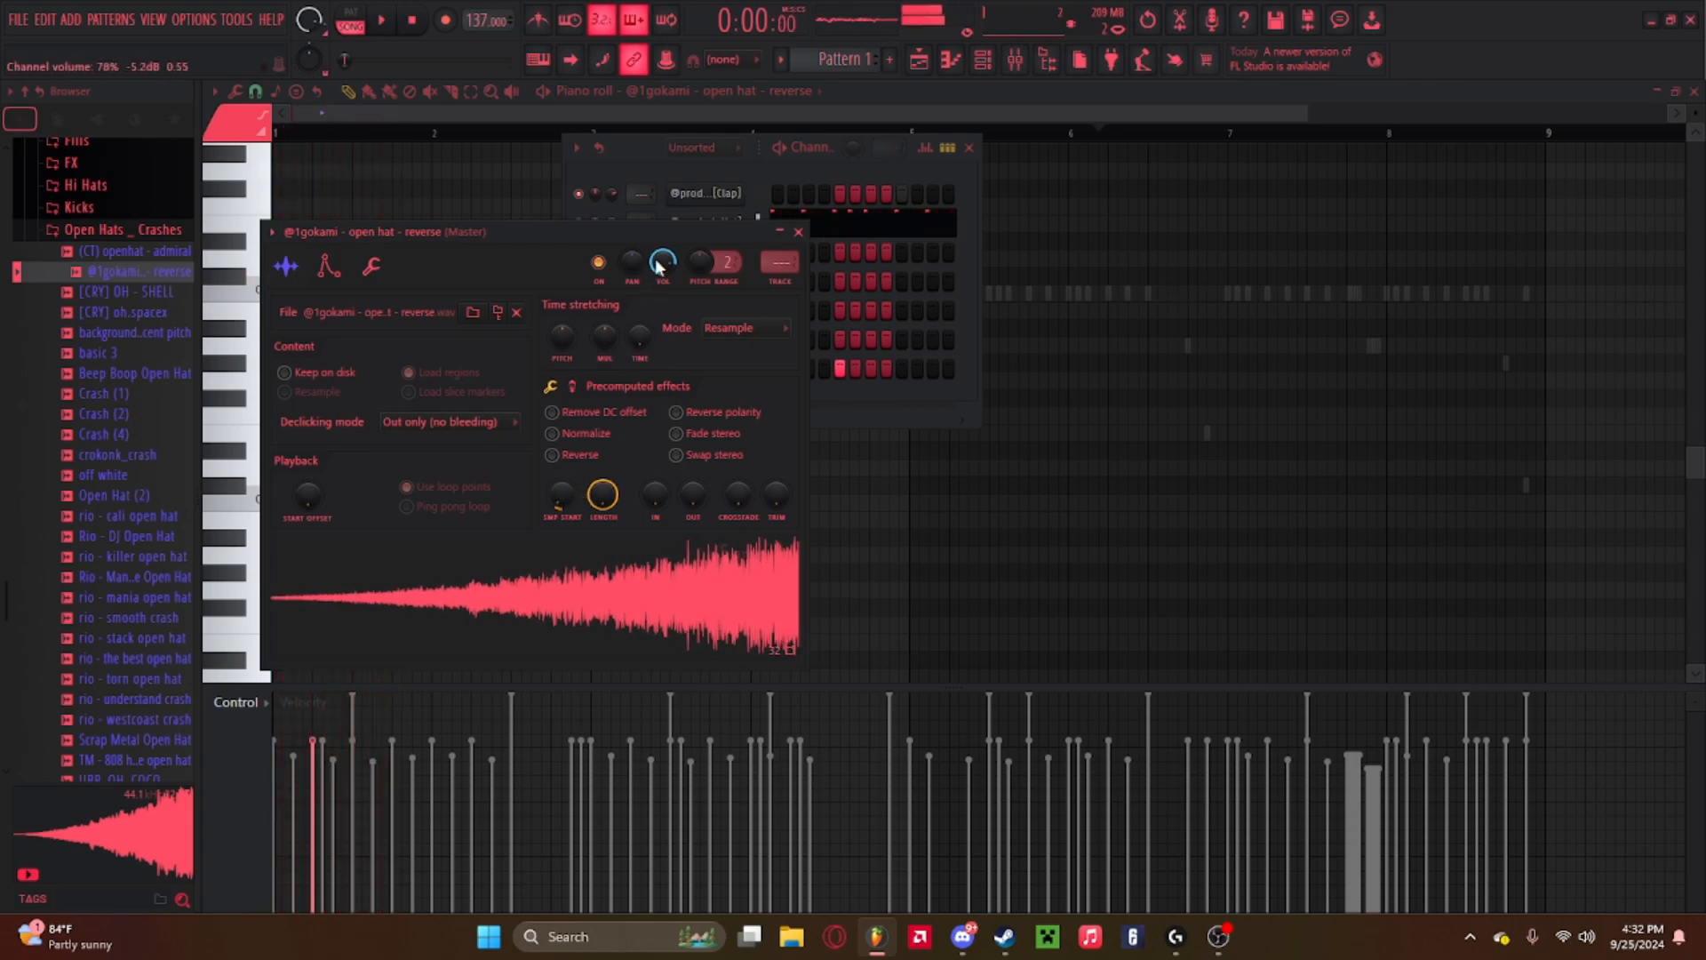
pyautogui.press('space')
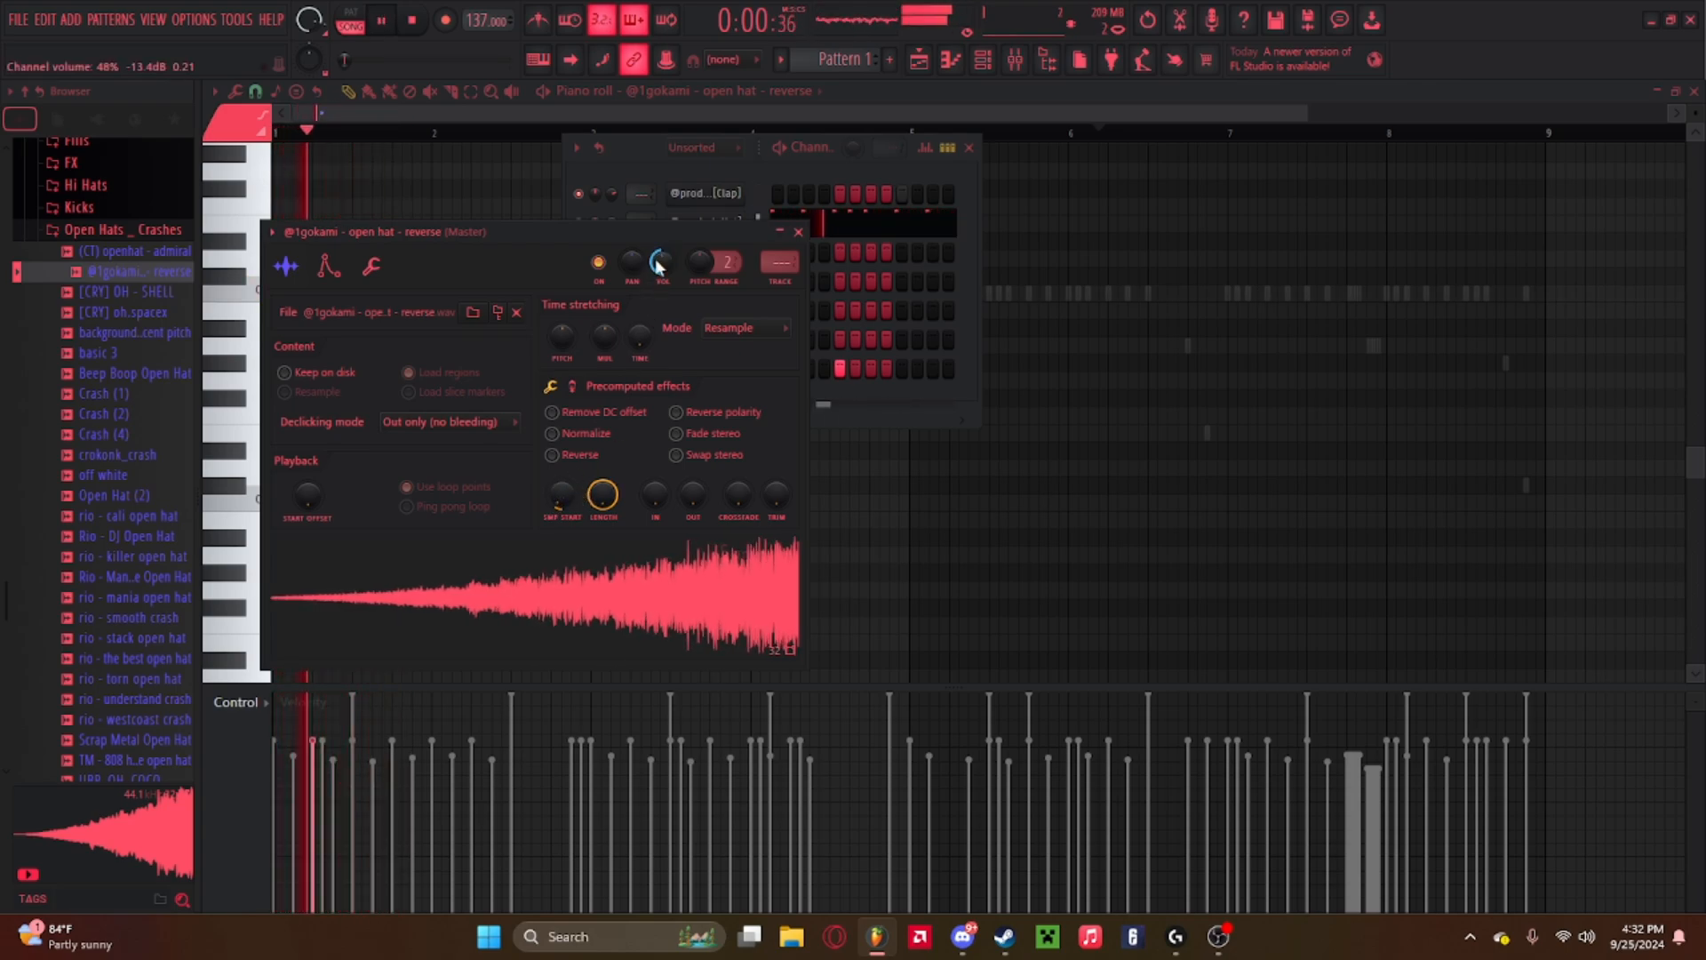
pyautogui.click(800, 232)
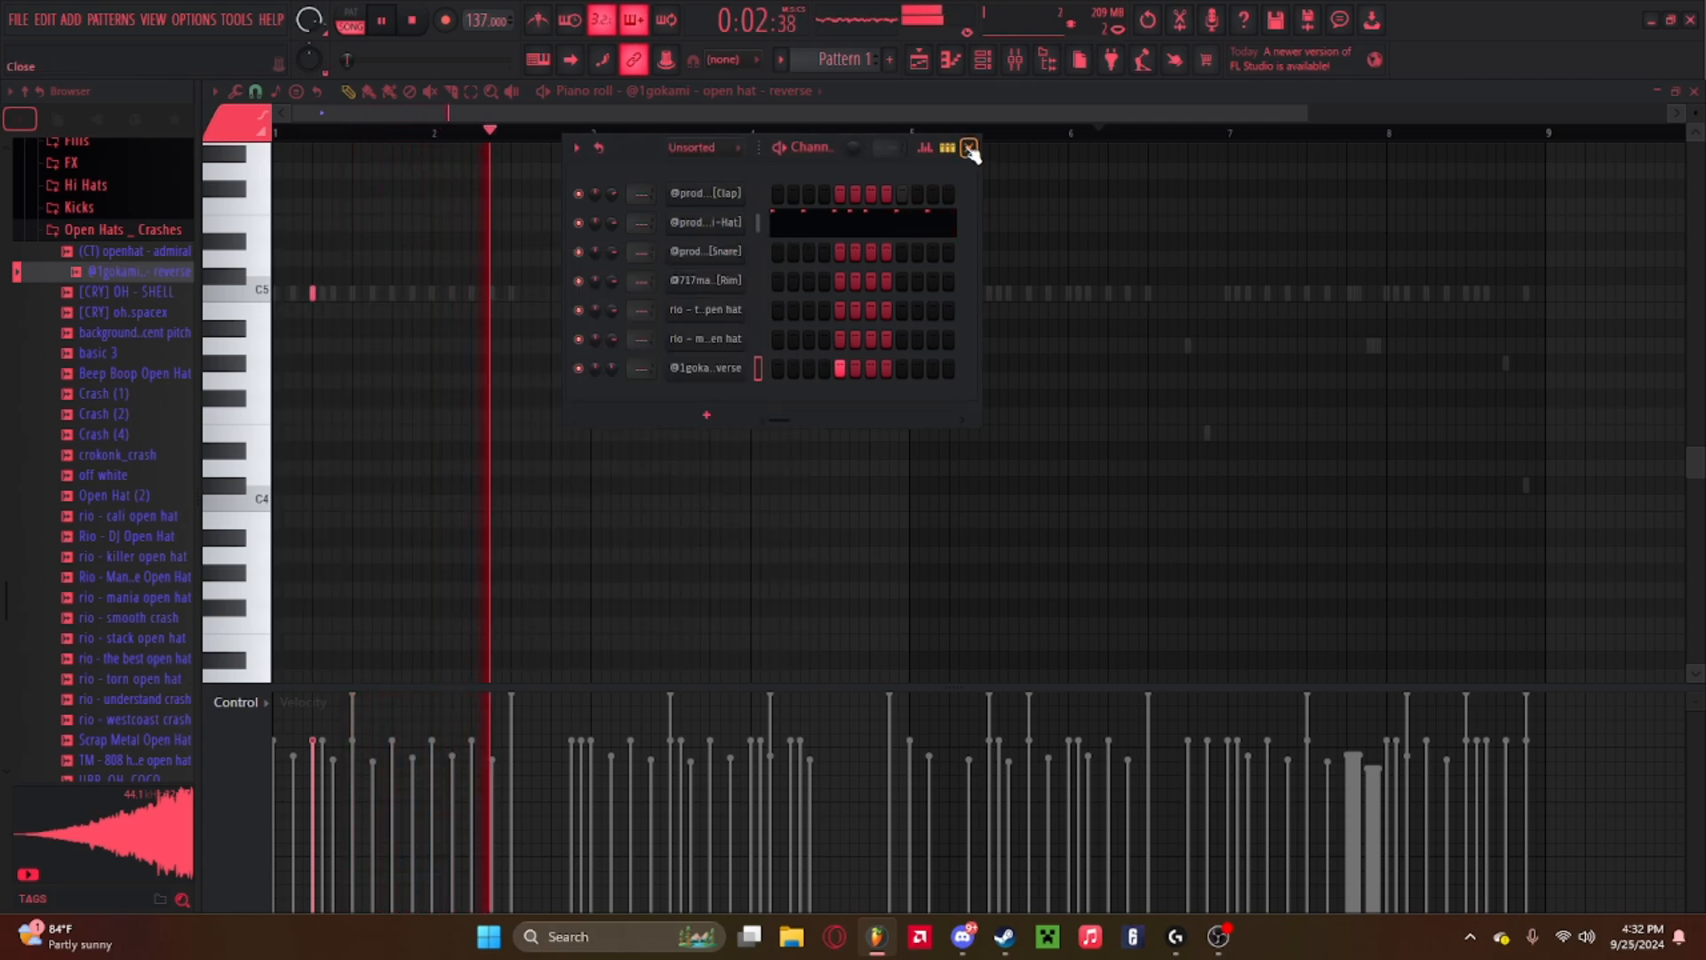
pyautogui.click(970, 148)
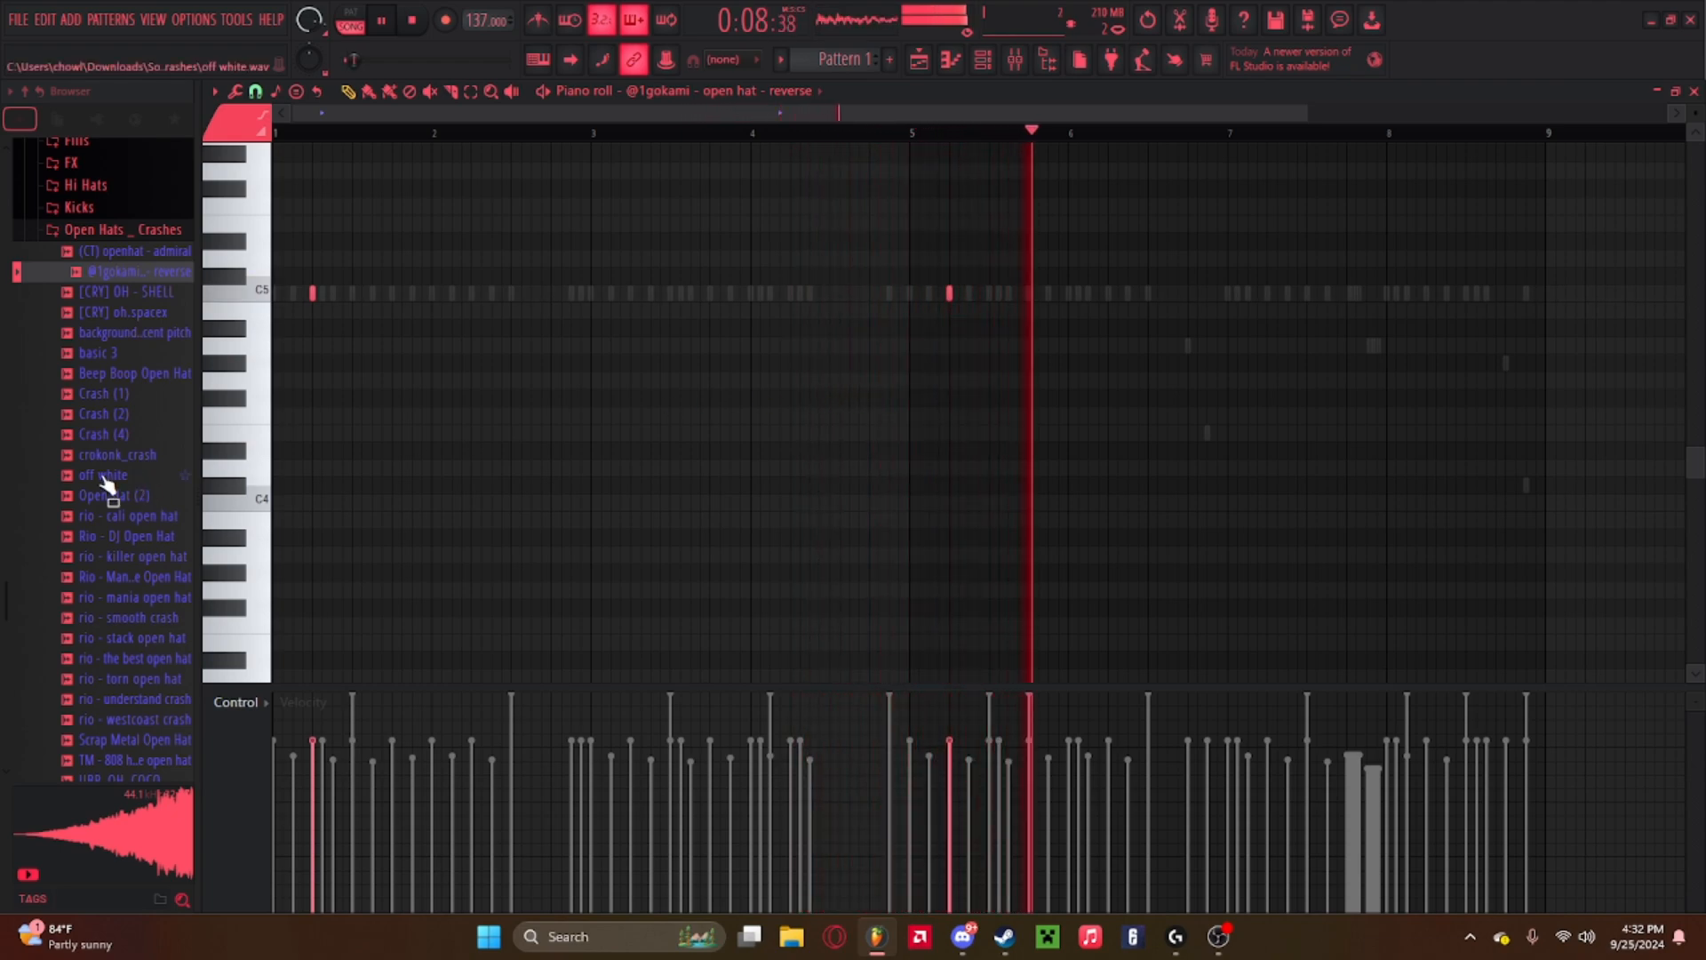
# Open the piano roll of the rio - torn open hat channel from the channel rack.
pyautogui.click(984, 62)
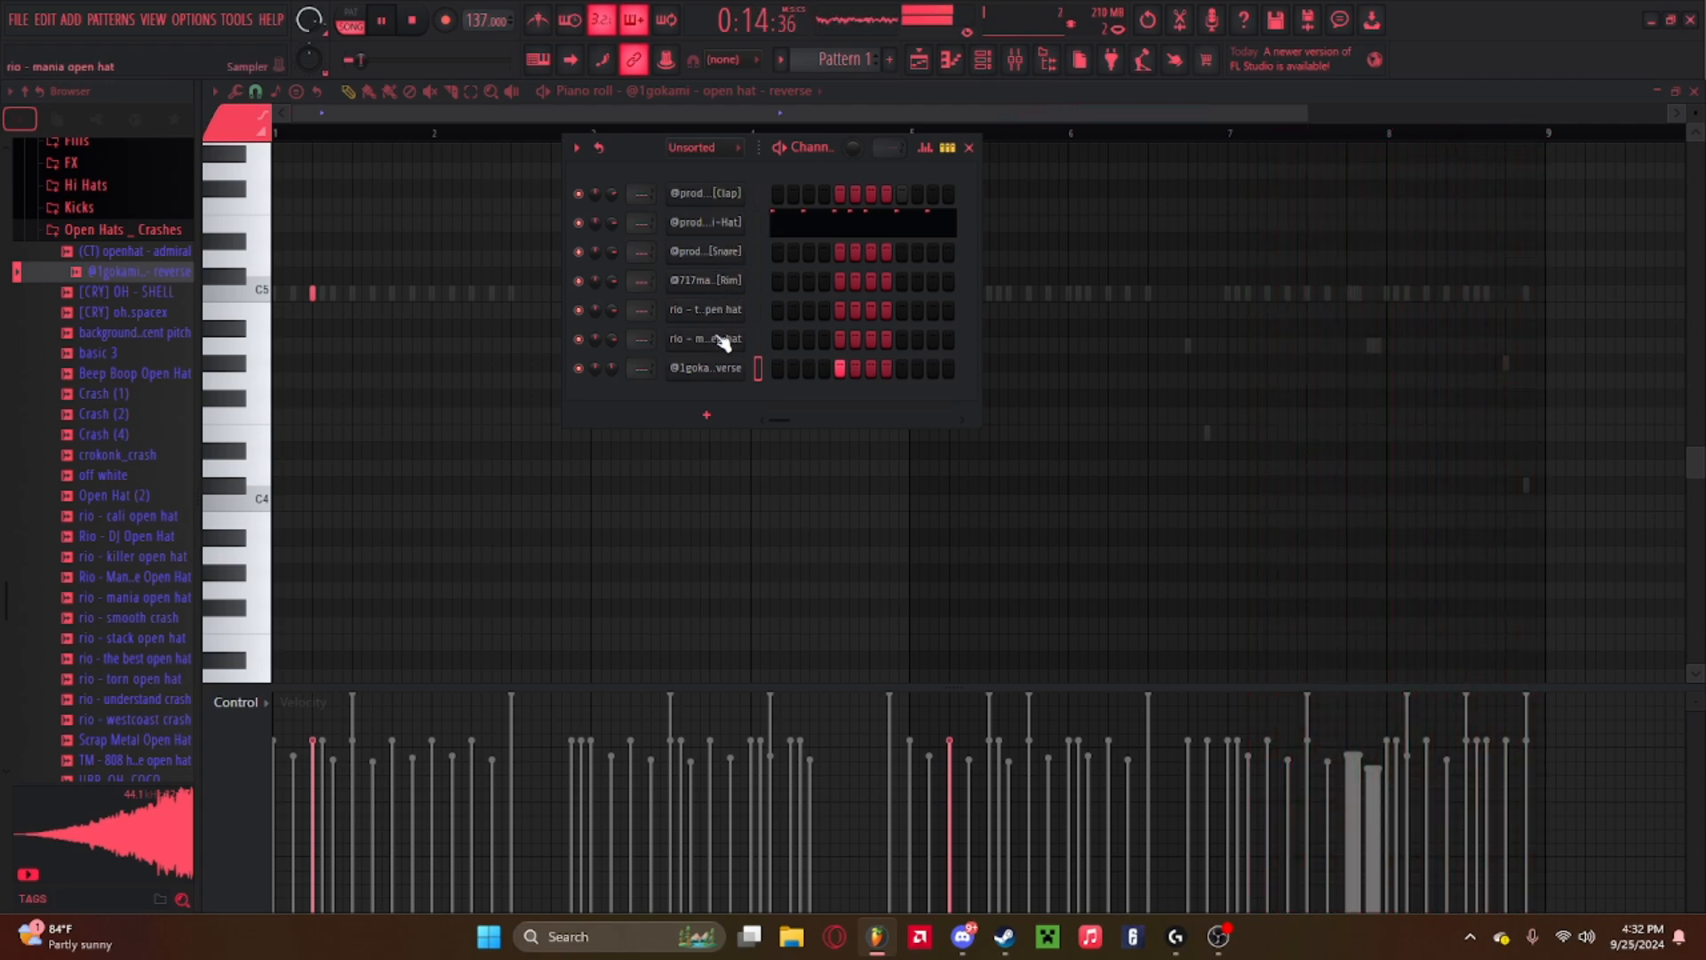
pyautogui.rightClick(727, 324)
pyautogui.click(800, 310)
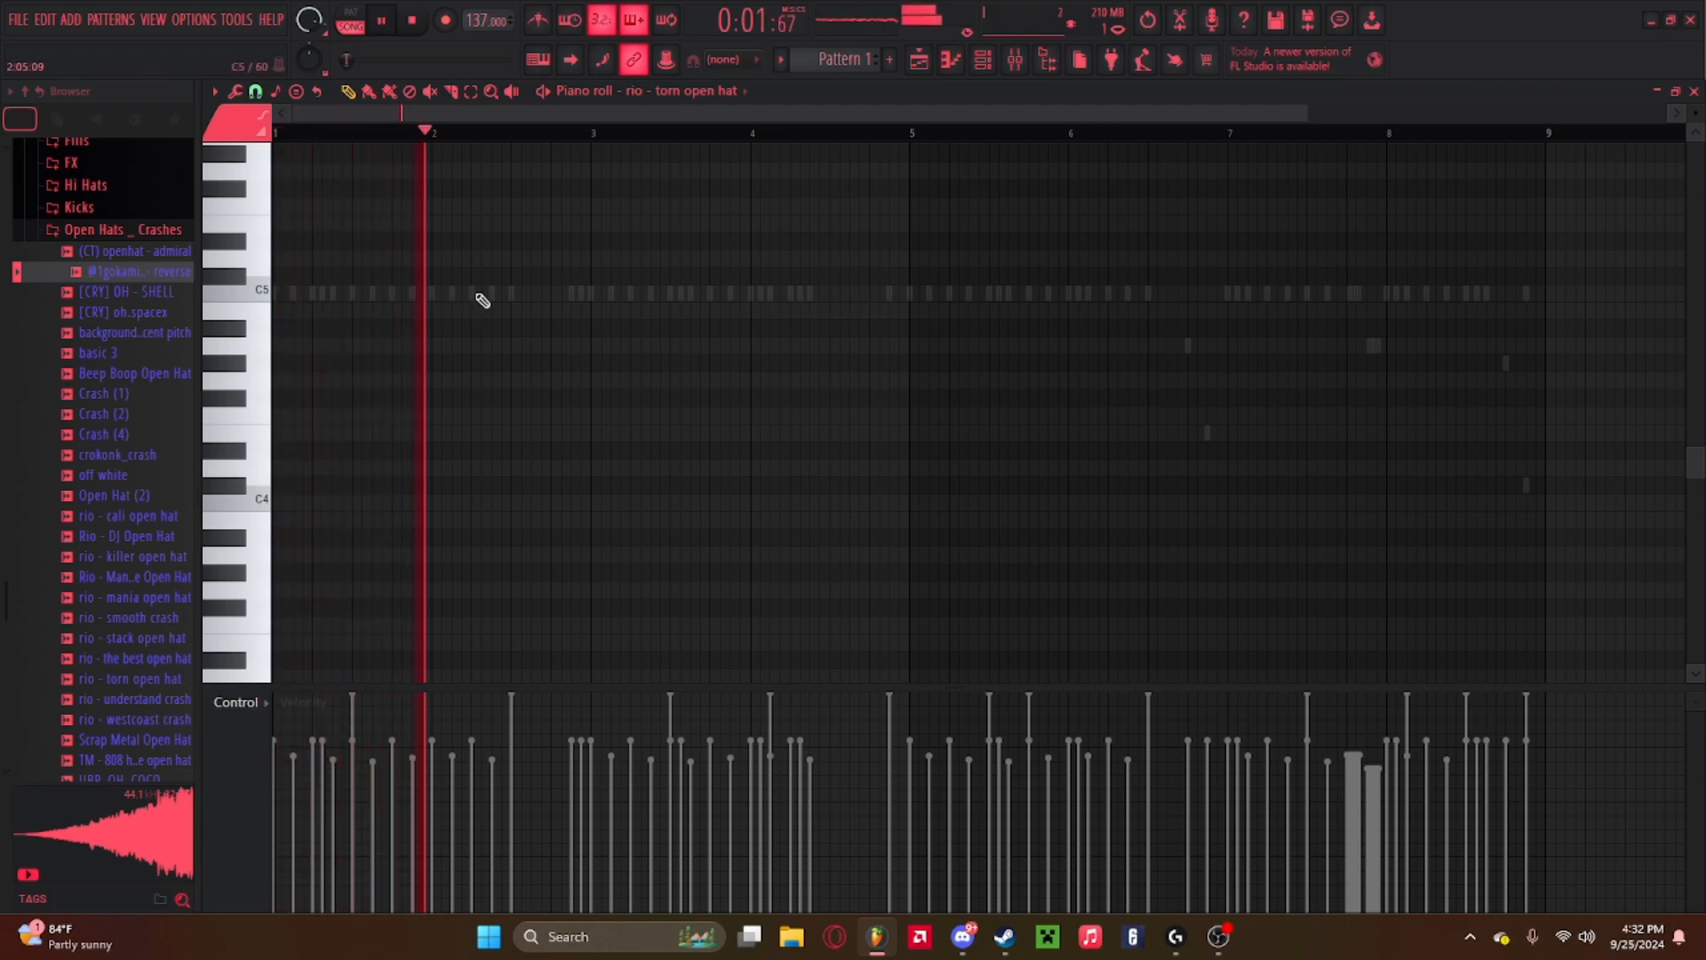
# Play the pattern and place a C5 torn open hat note at about bar 2, beat 4.
pyautogui.press('space')
pyautogui.press('space')
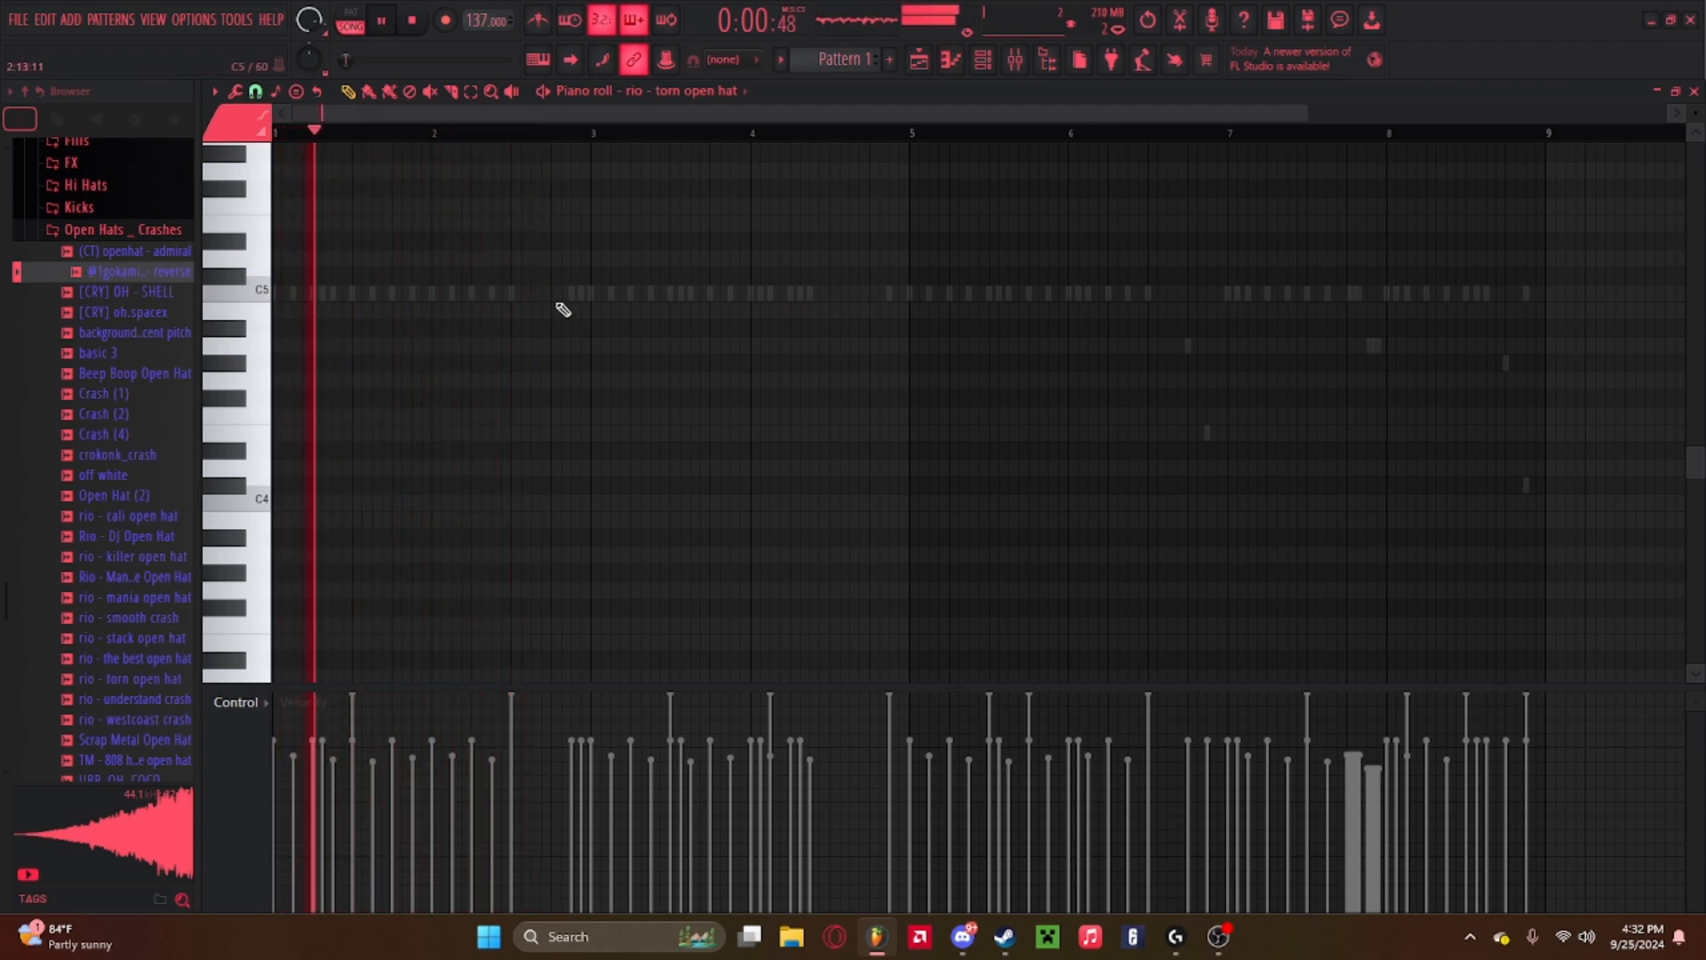
pyautogui.click(552, 292)
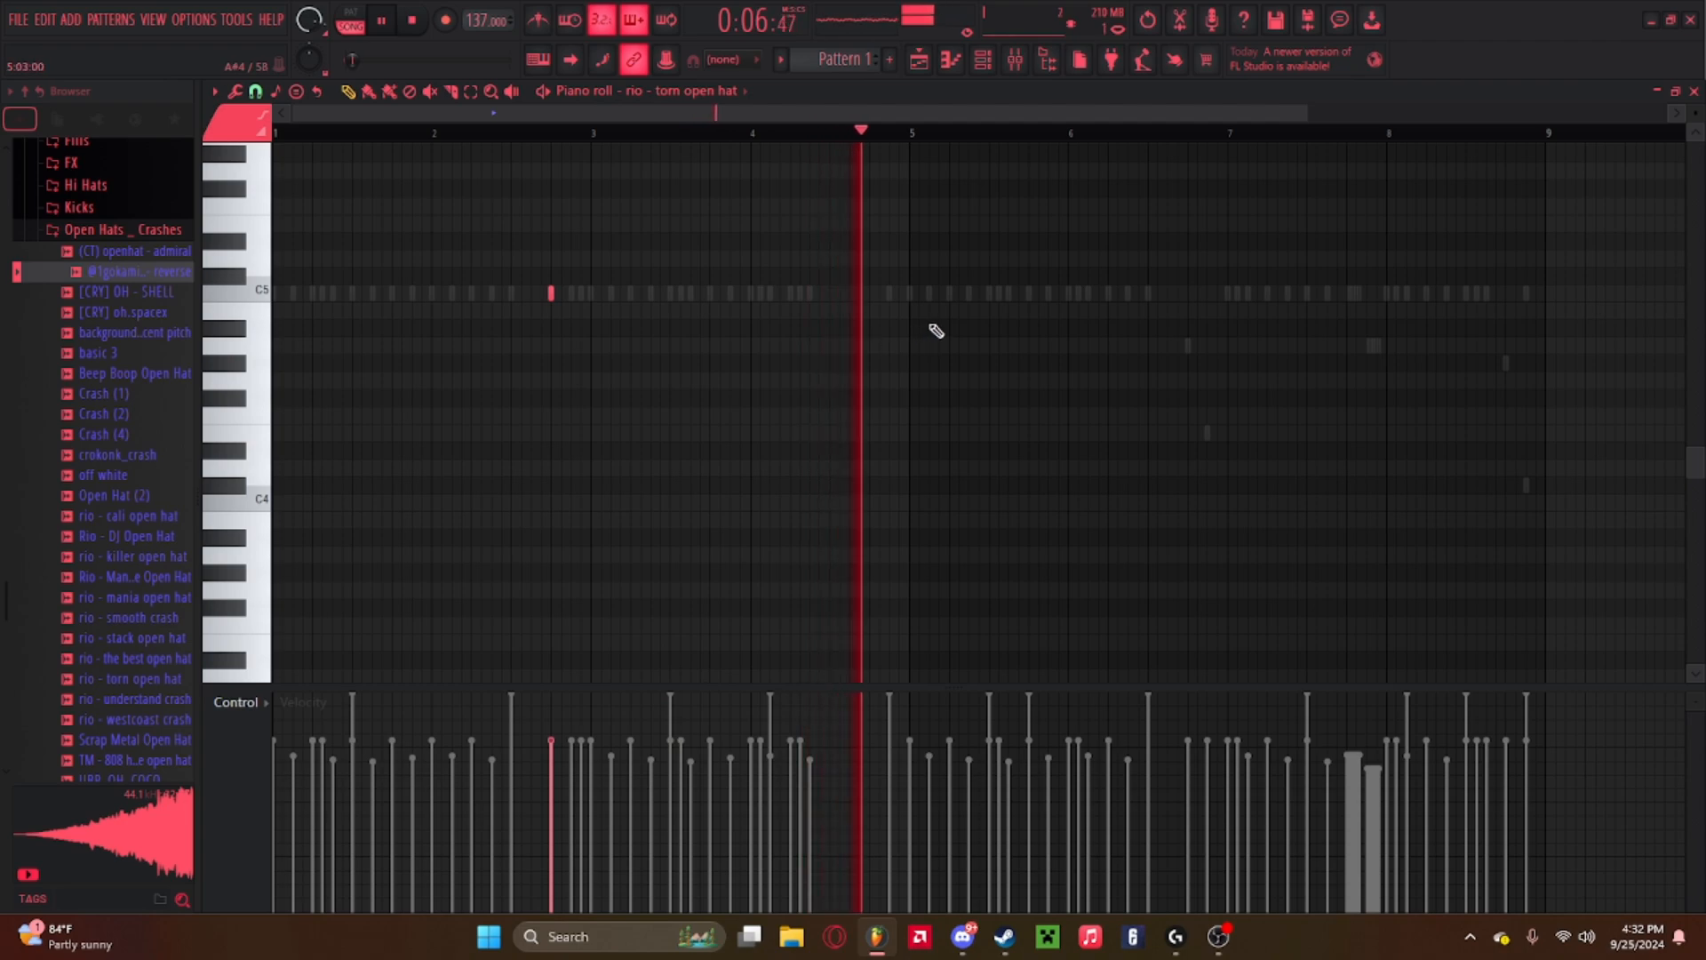
# Replace the torn open hat note with C5 notes at about bar 3, beat 2 and bar 7, beat 2, playing the pattern.
pyautogui.press('space')
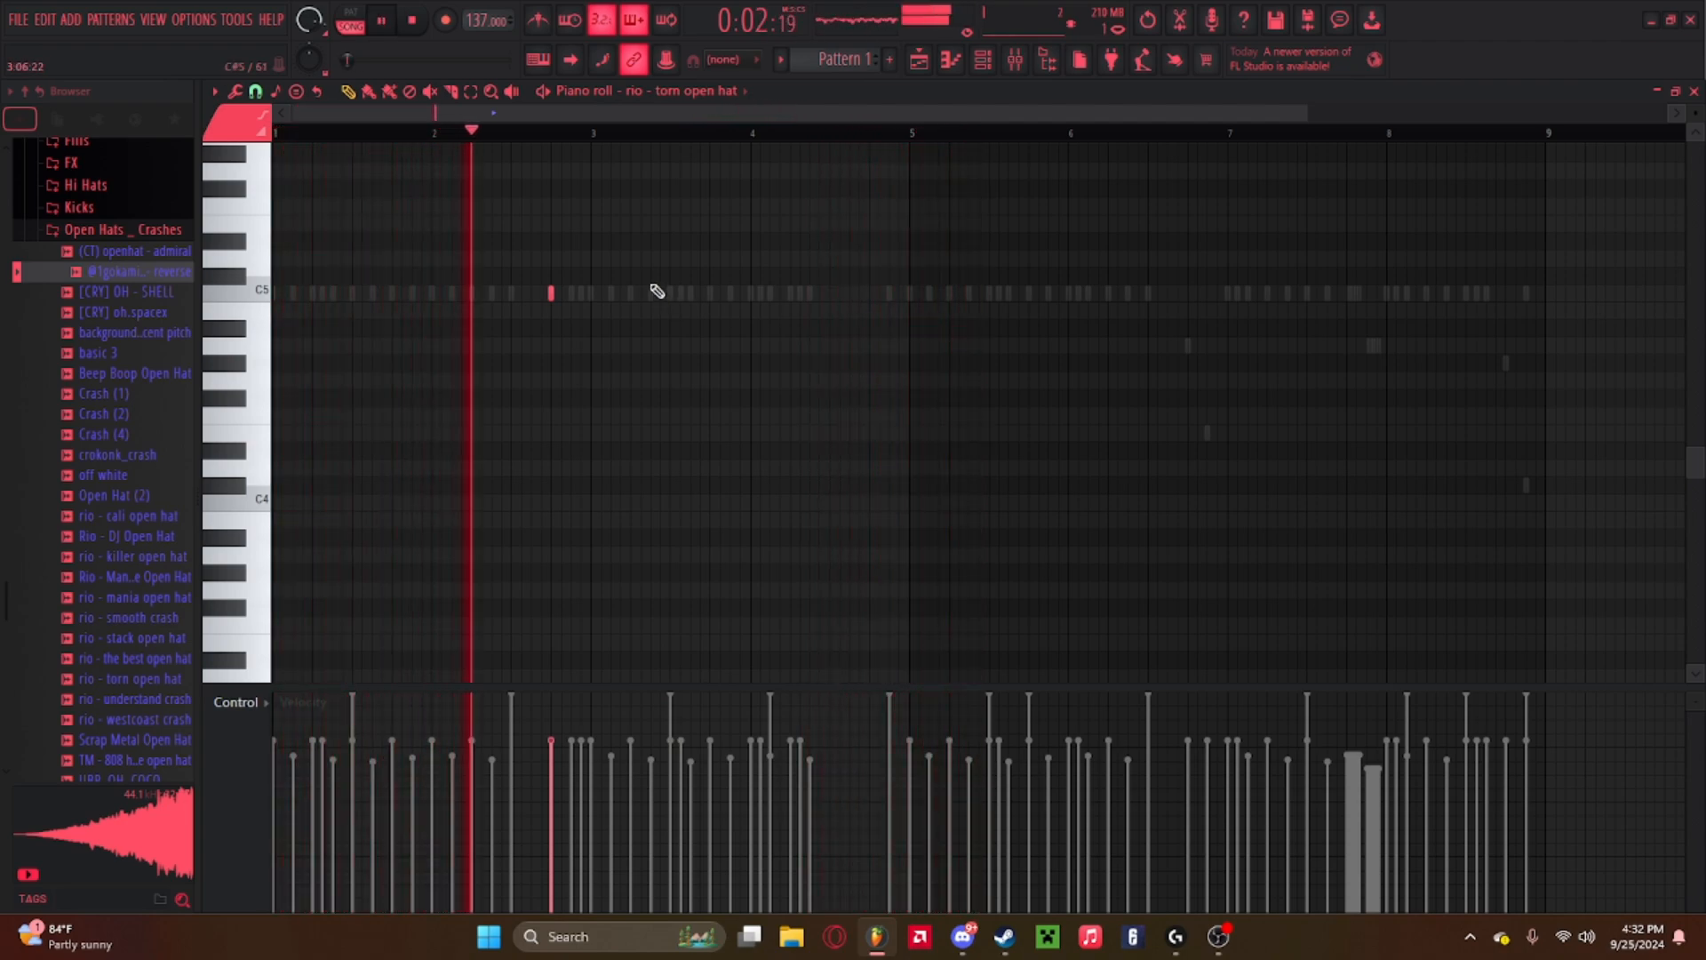
pyautogui.rightClick(563, 296)
pyautogui.press('space')
pyautogui.click(630, 293)
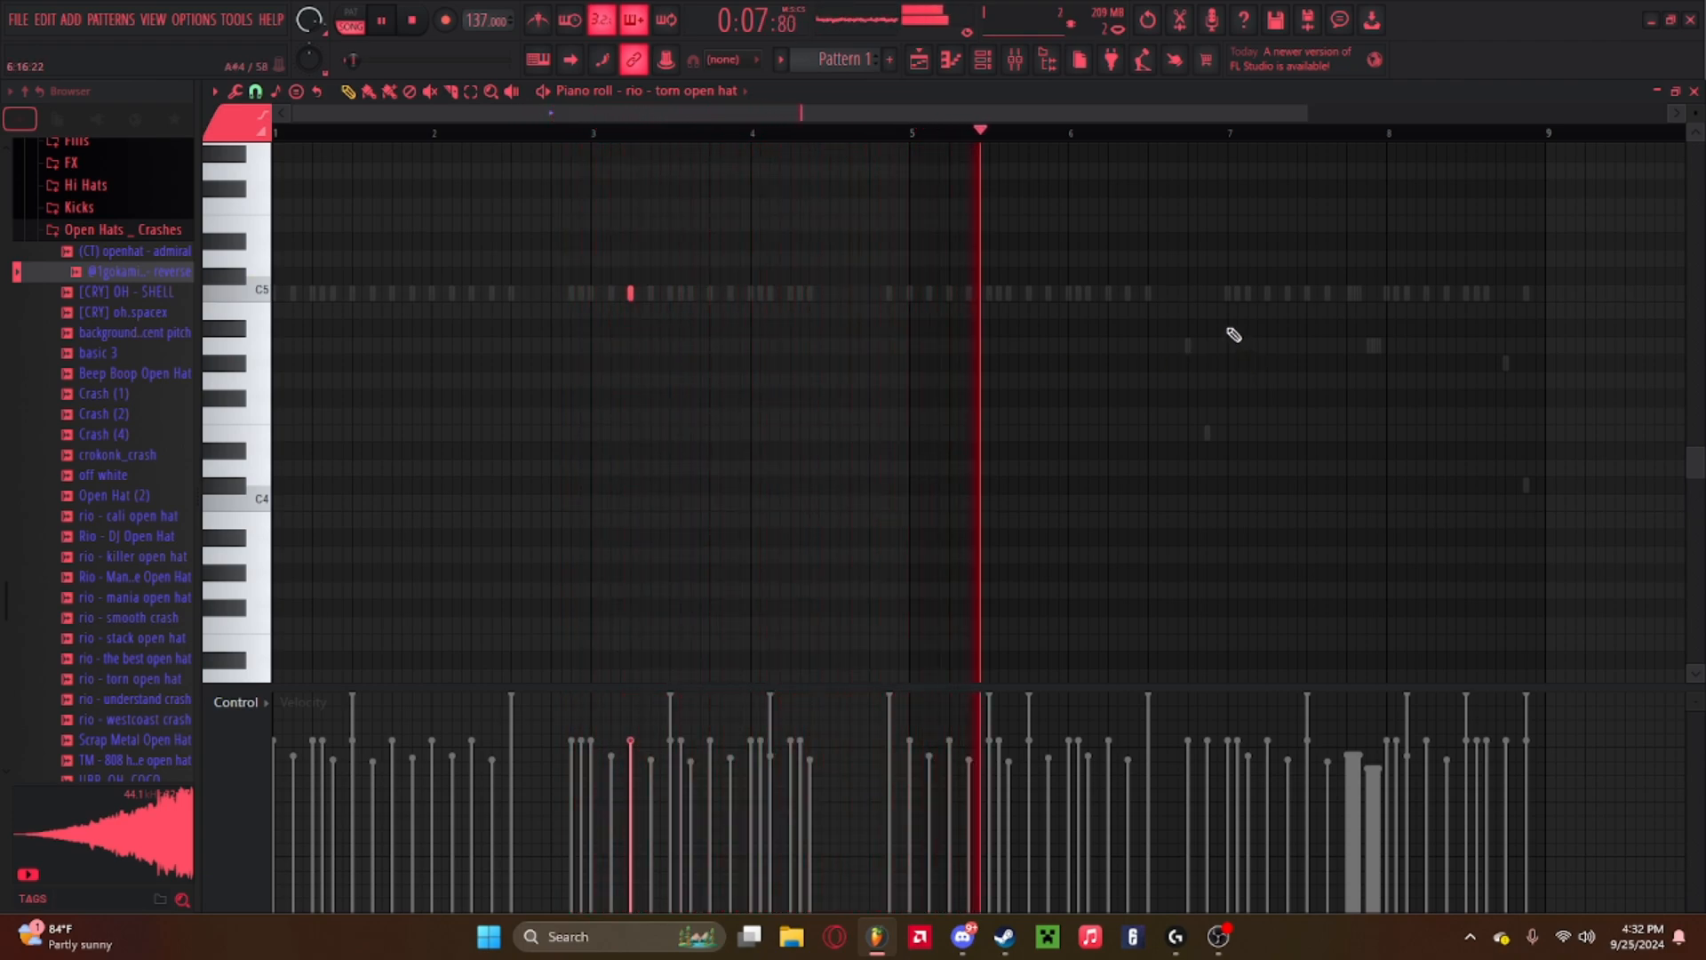
pyautogui.click(1267, 293)
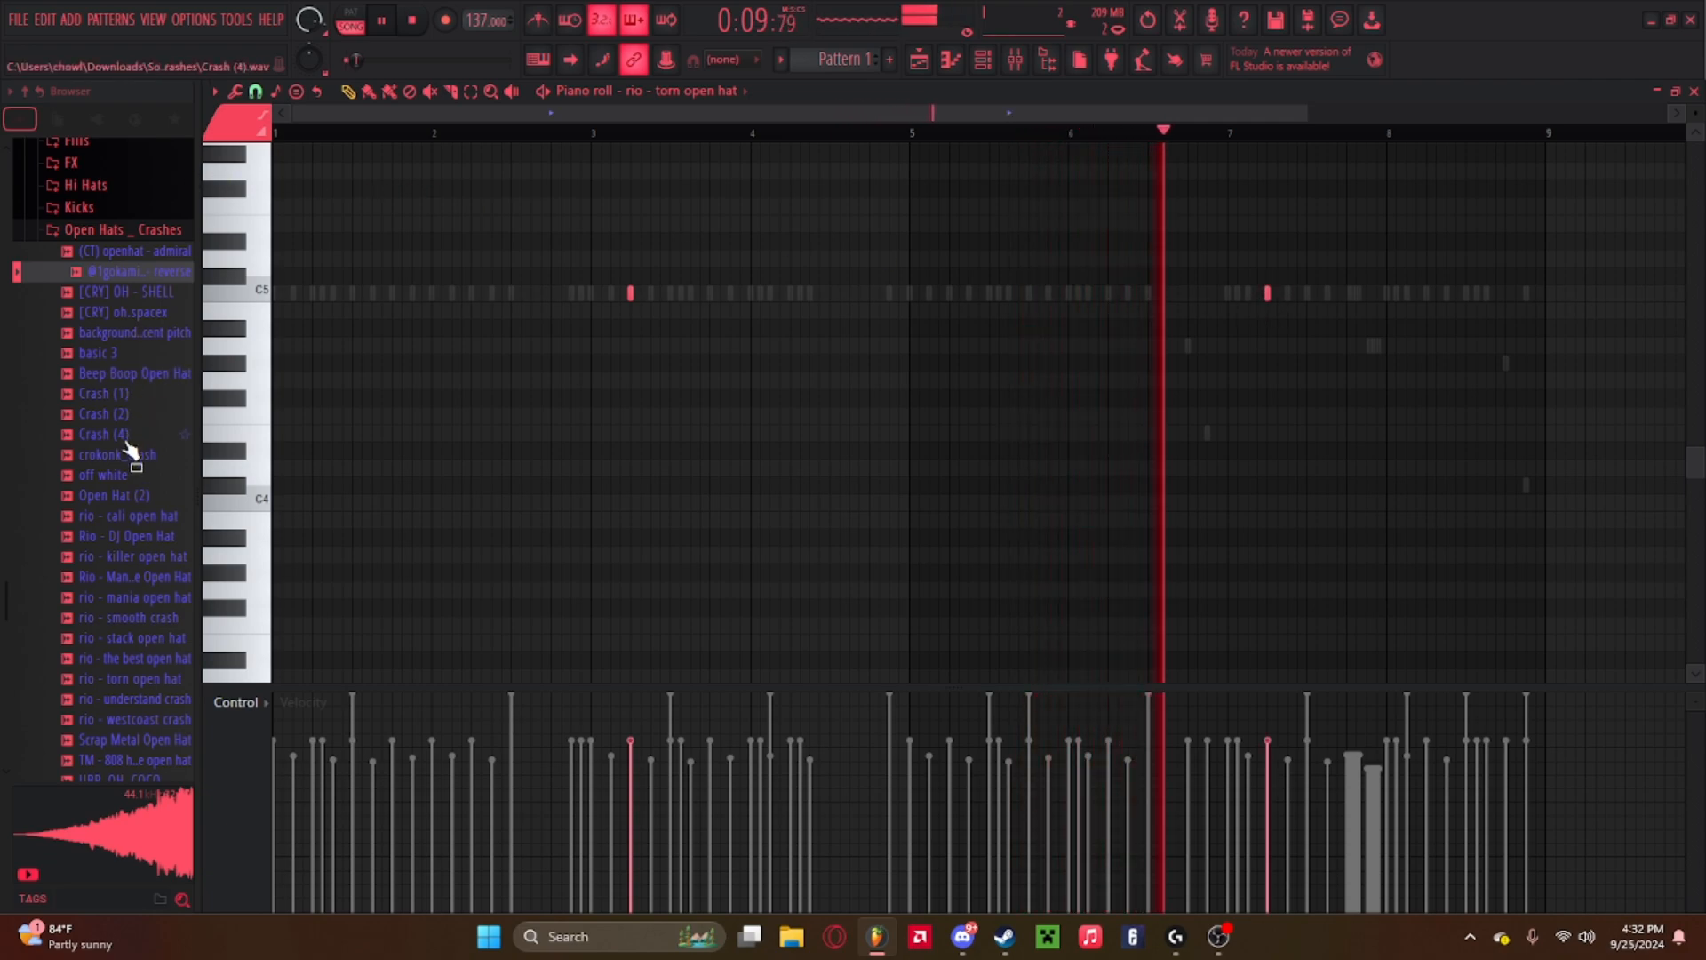
# Open the rio - mania open hat channel's piano roll and place a C5 note at about bar 8, beat 4.
pyautogui.click(983, 60)
pyautogui.rightClick(693, 343)
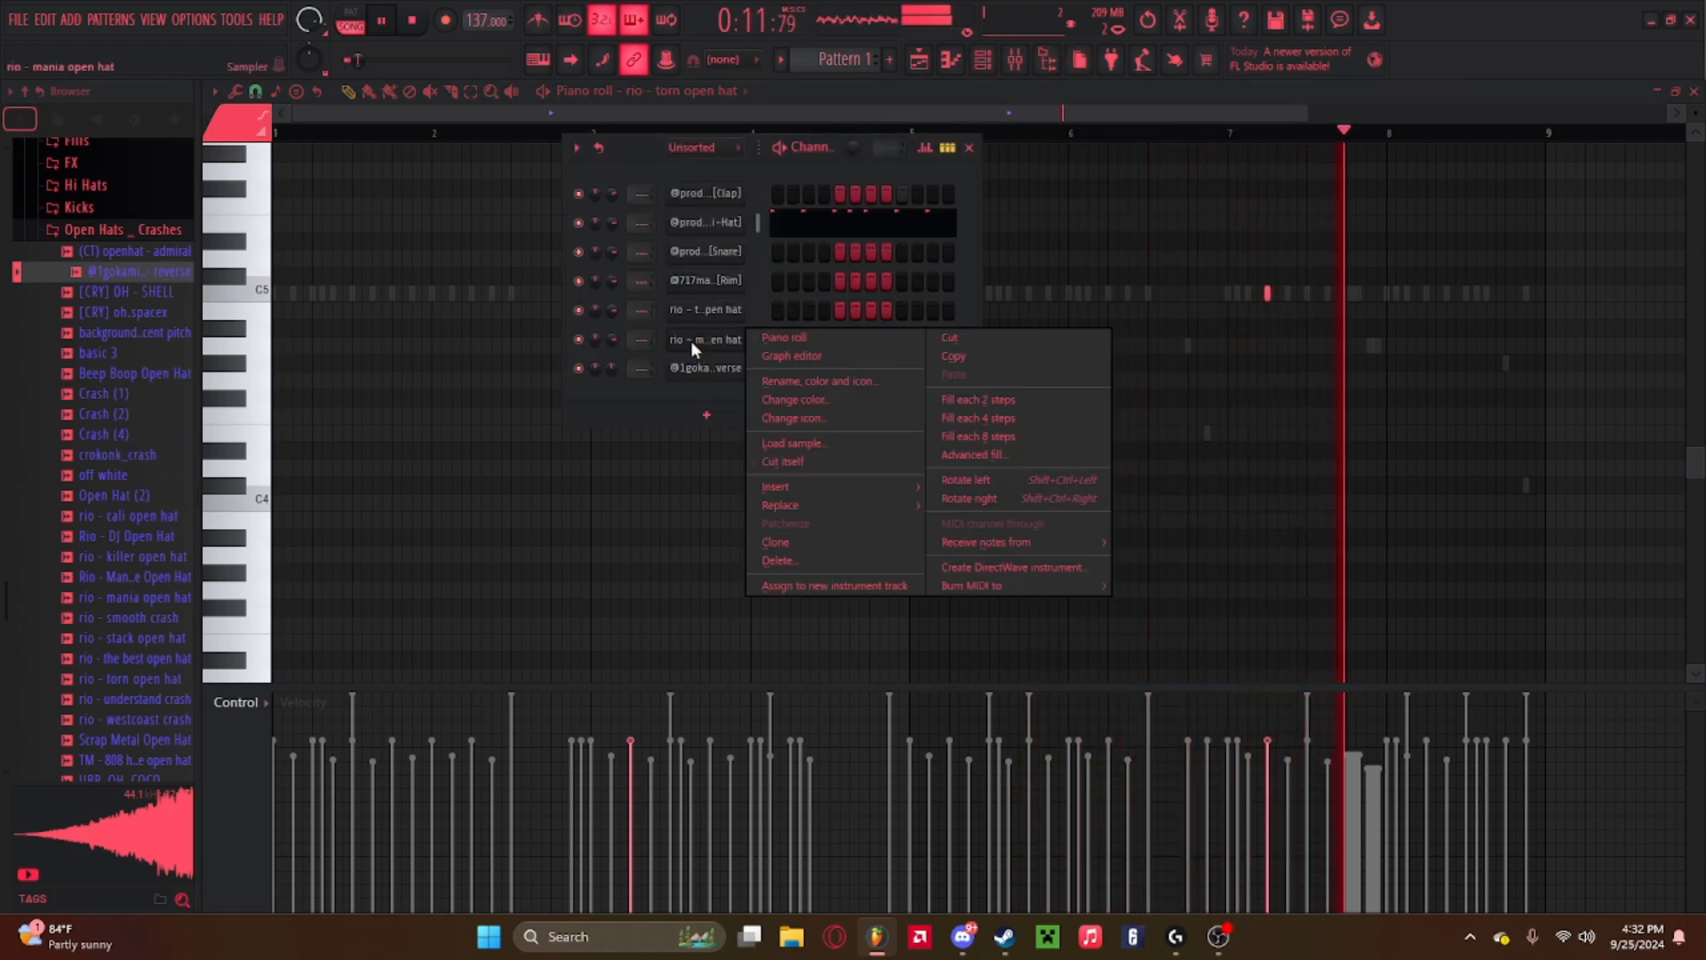
pyautogui.click(784, 338)
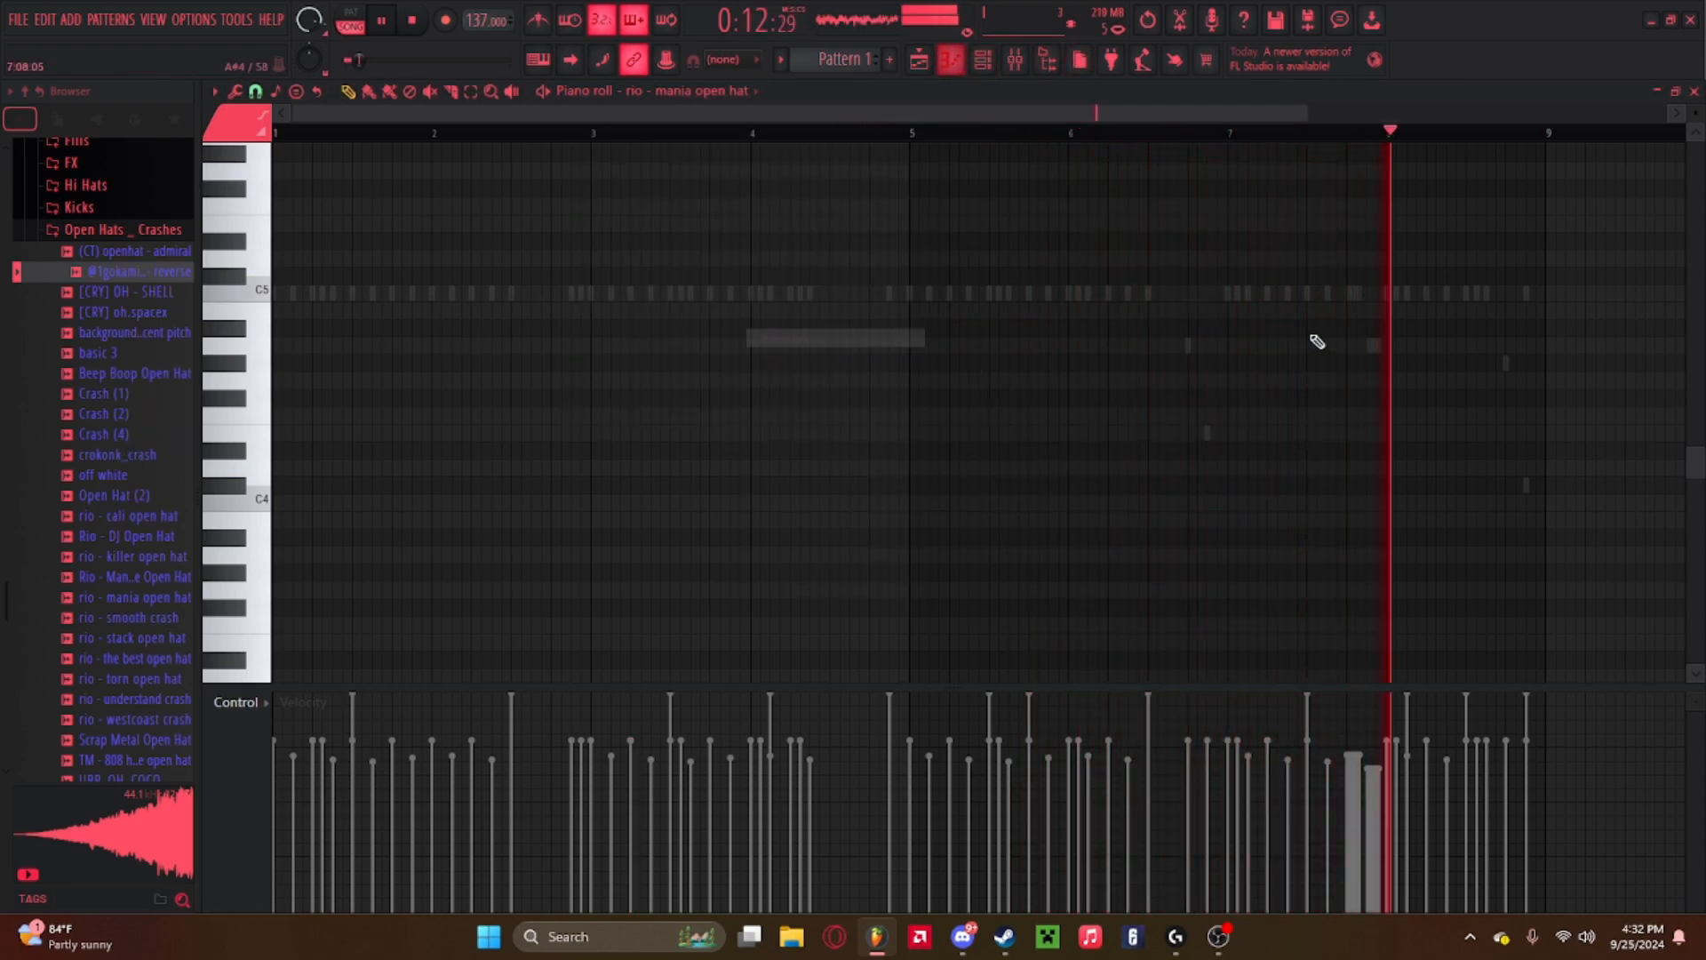
pyautogui.click(1511, 294)
pyautogui.click(1459, 135)
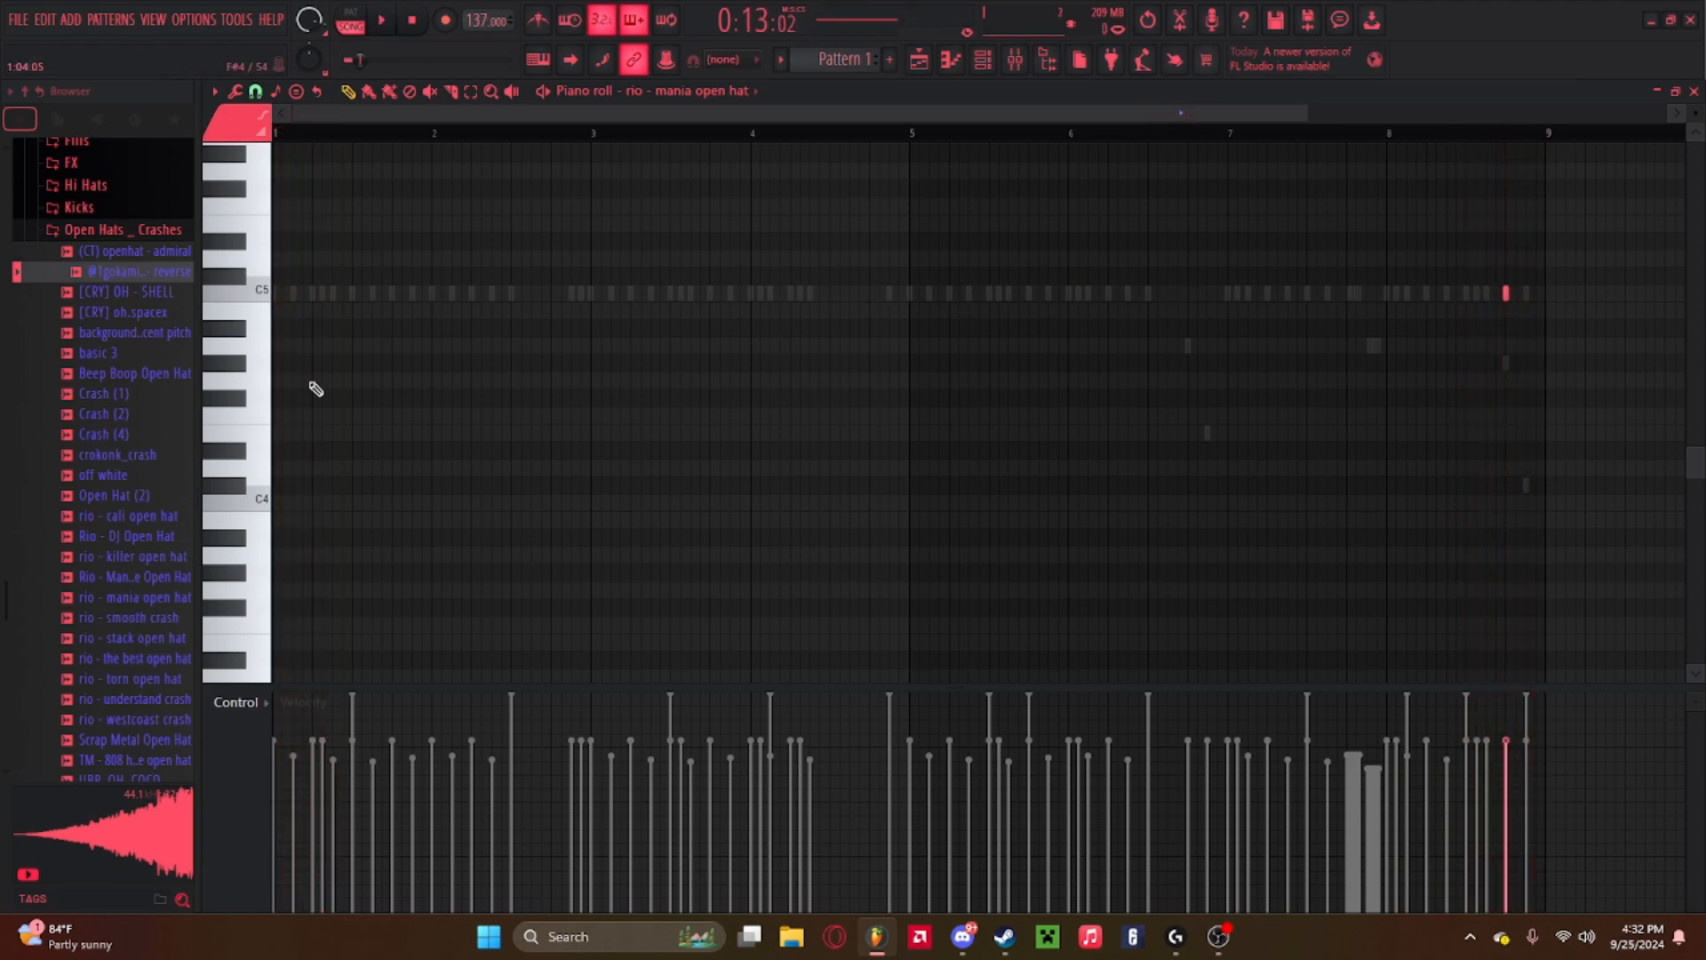
# Step through each channel's notes in the piano roll while playing the pattern.
pyautogui.click(982, 60)
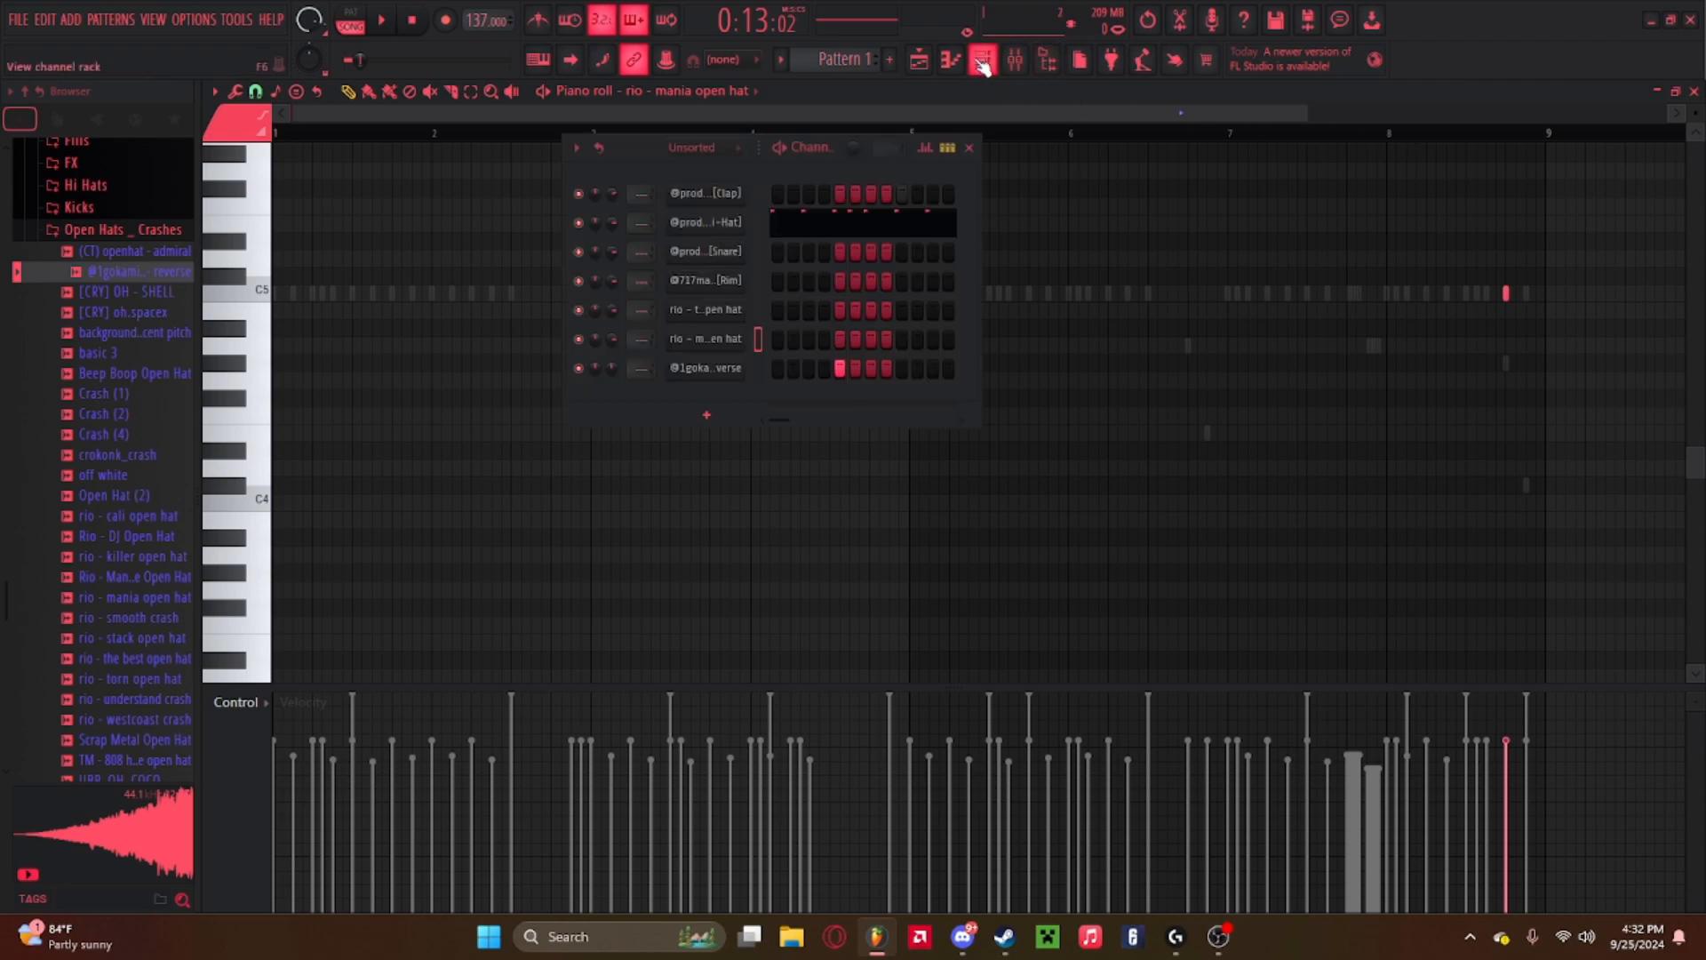
pyautogui.click(969, 148)
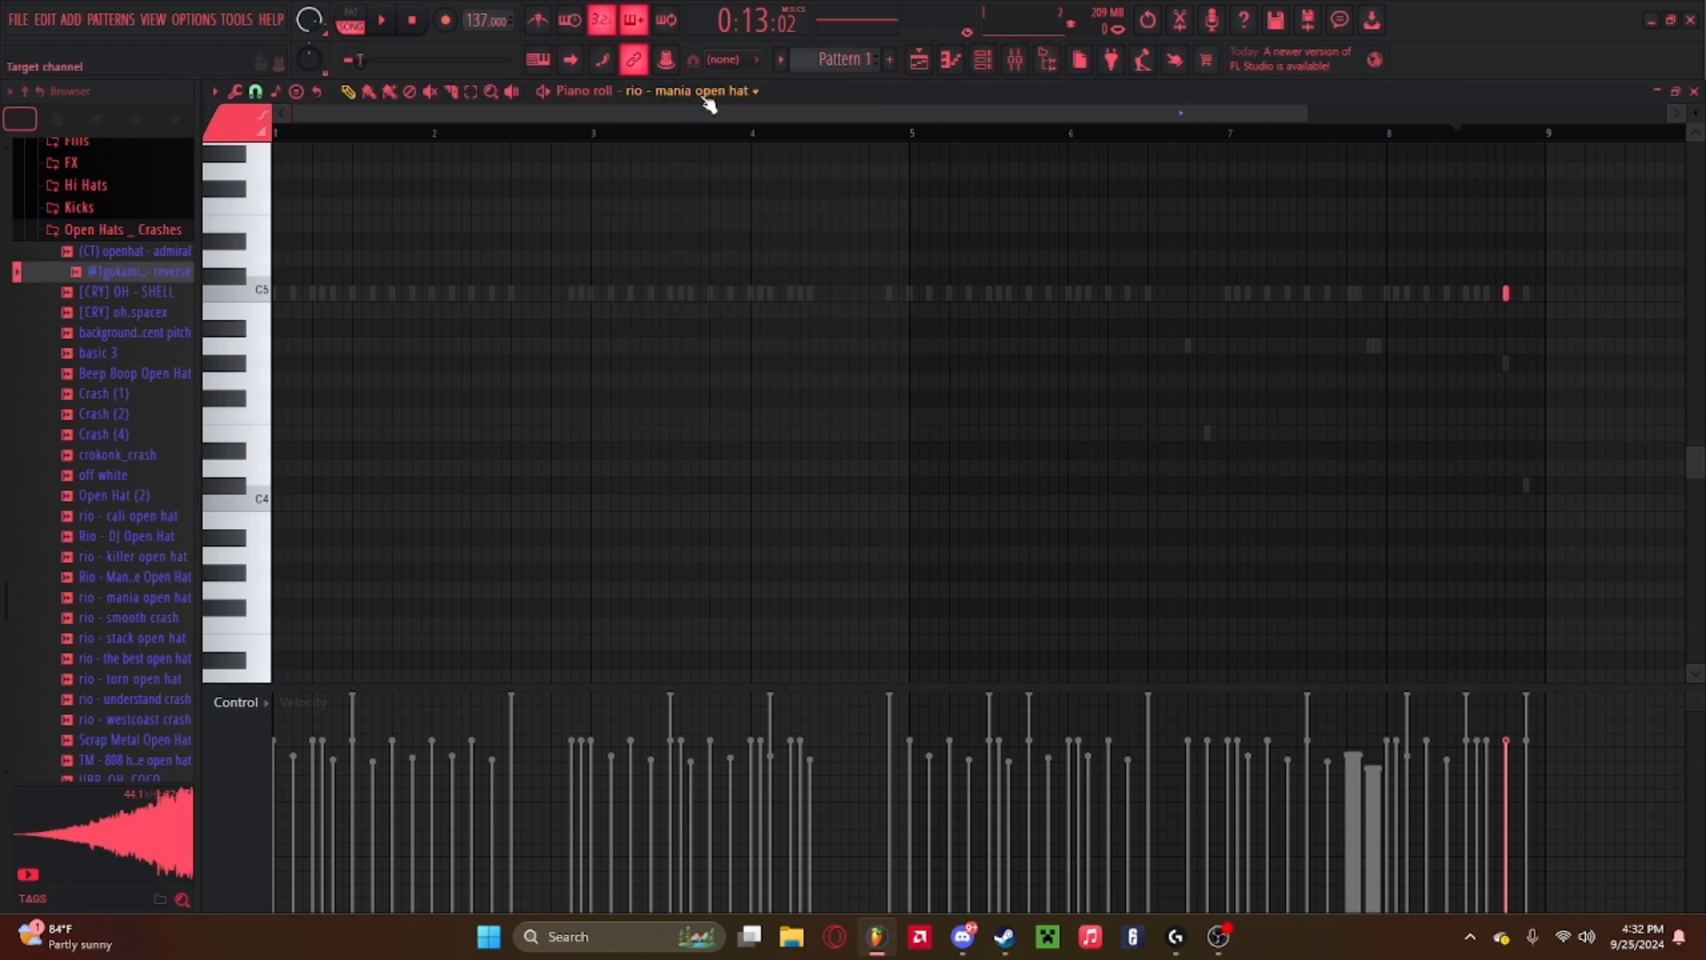
pyautogui.scroll(-3, 709, 92)
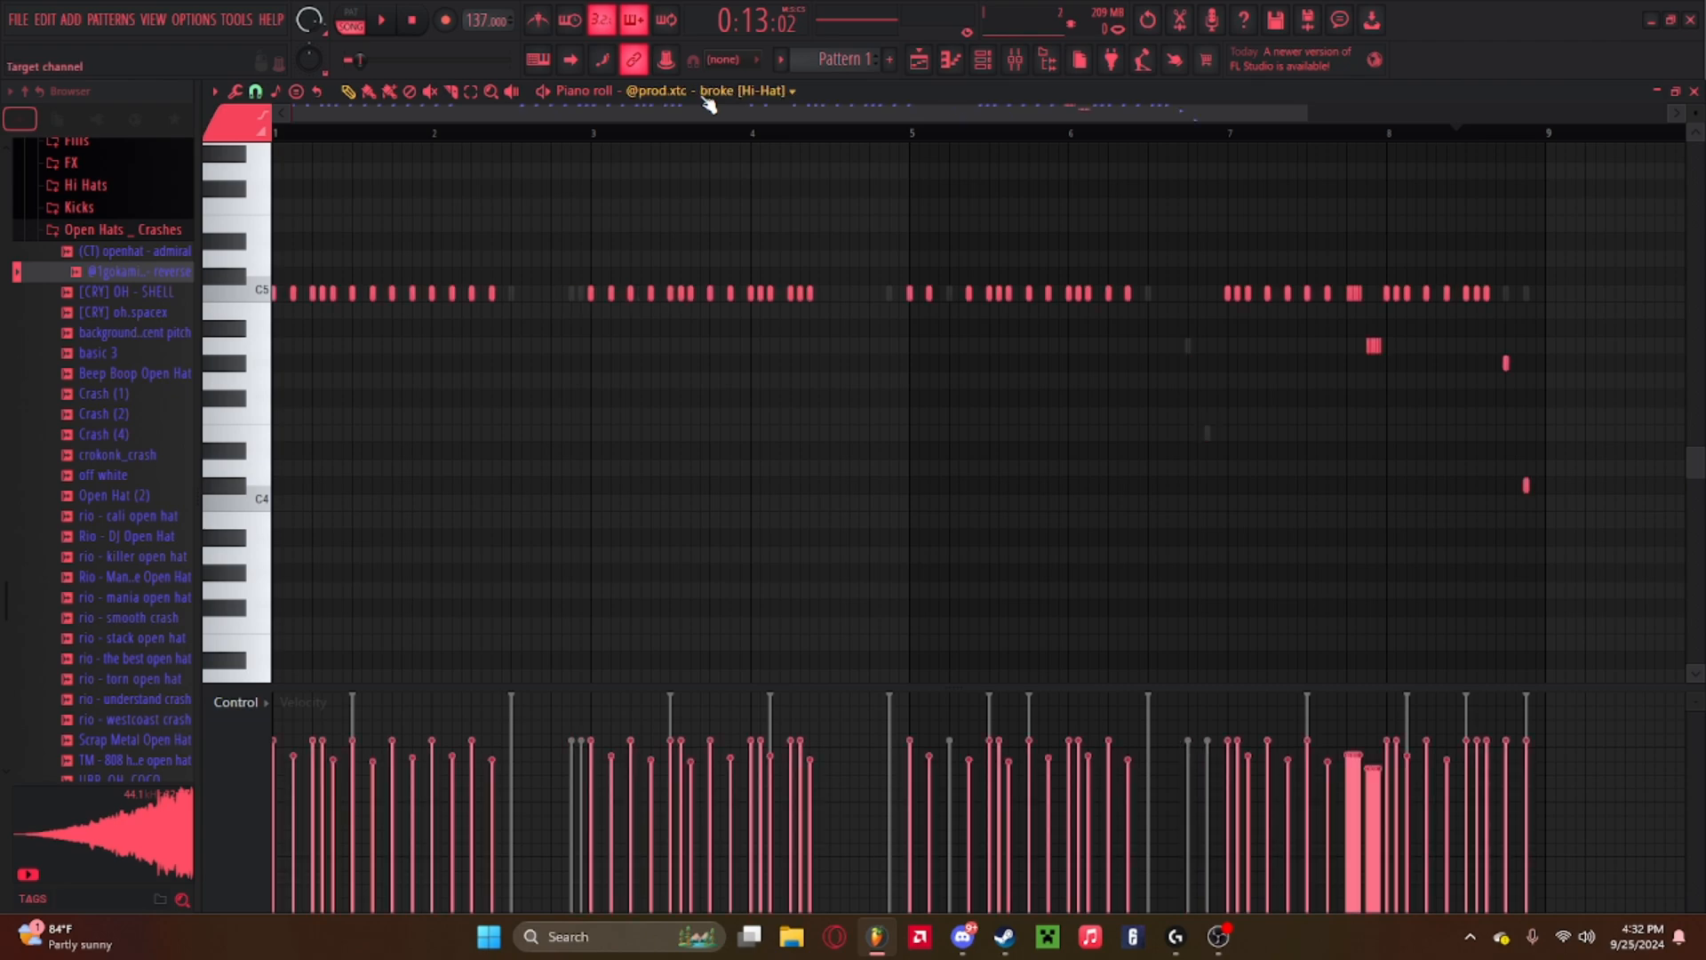
pyautogui.scroll(-1, 709, 104)
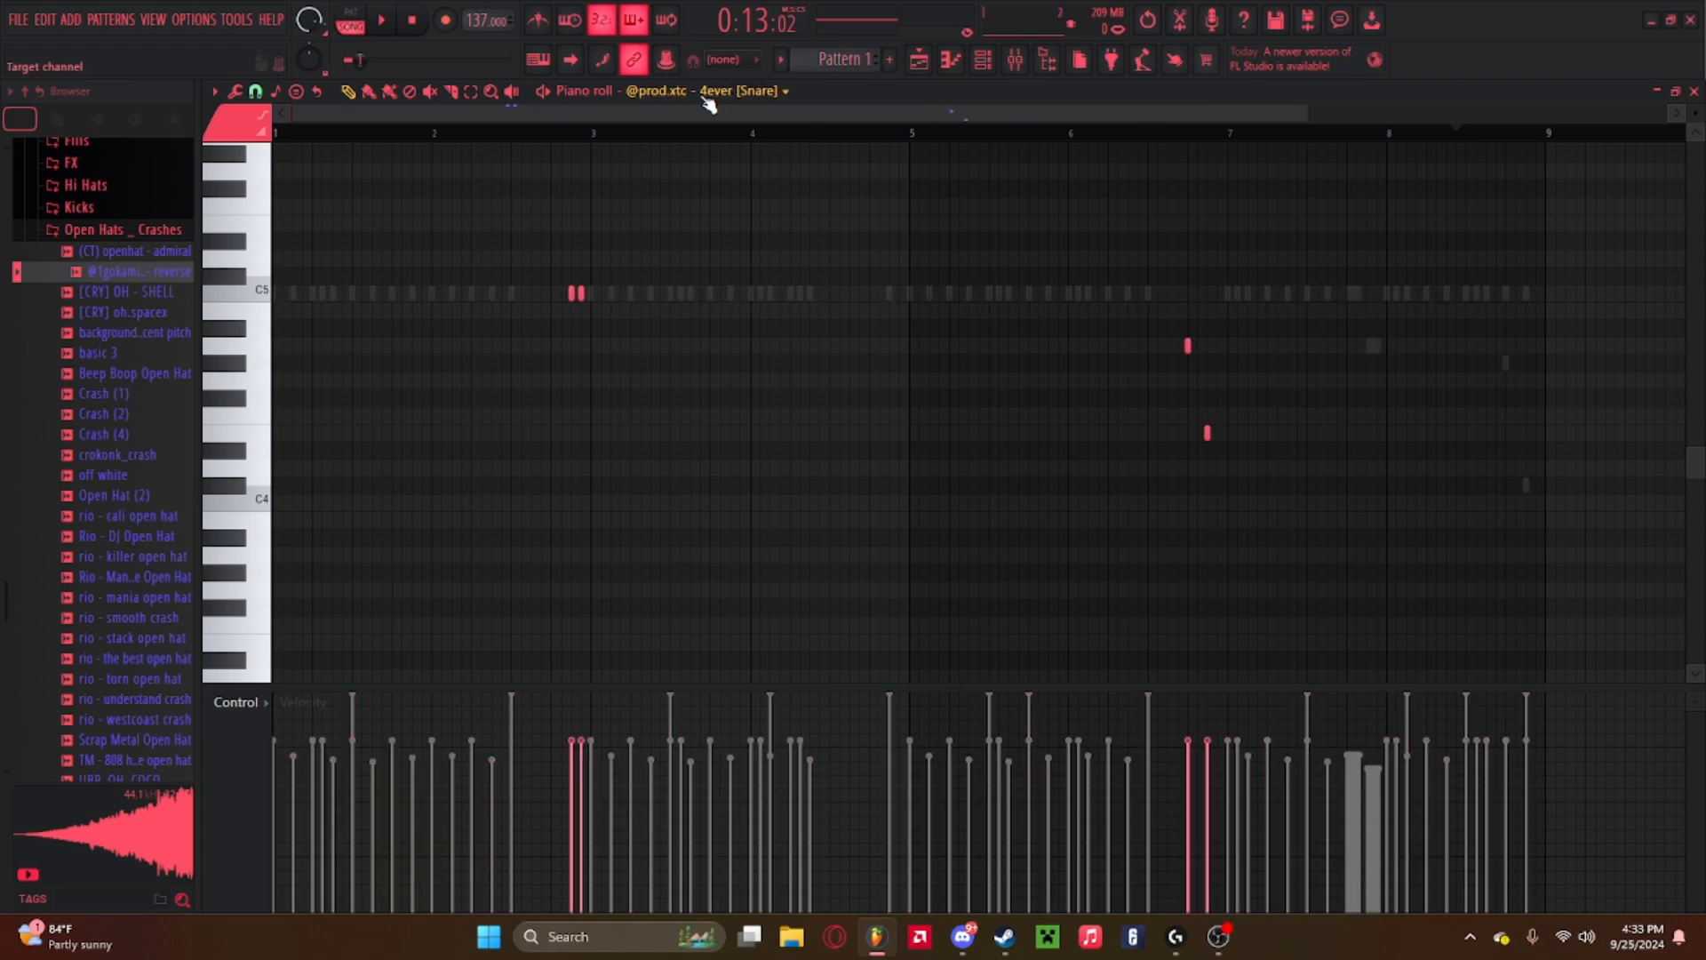
pyautogui.scroll(-4, 737, 101)
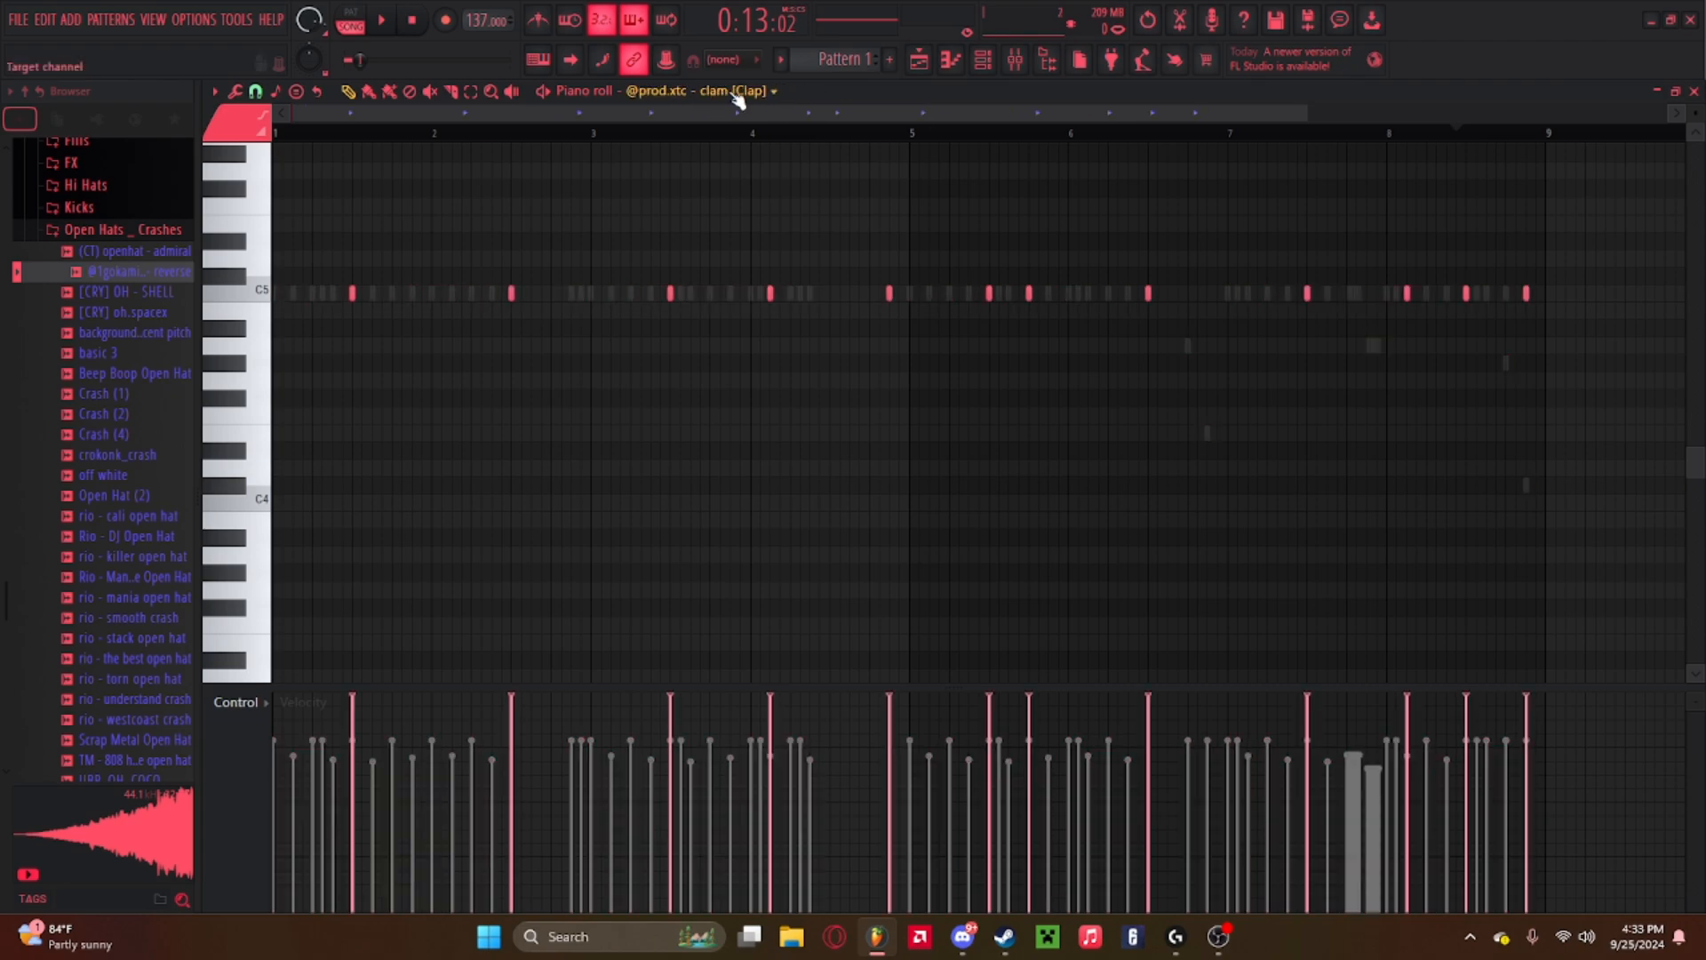
pyautogui.scroll(-1, 738, 100)
pyautogui.scroll(-3, 738, 101)
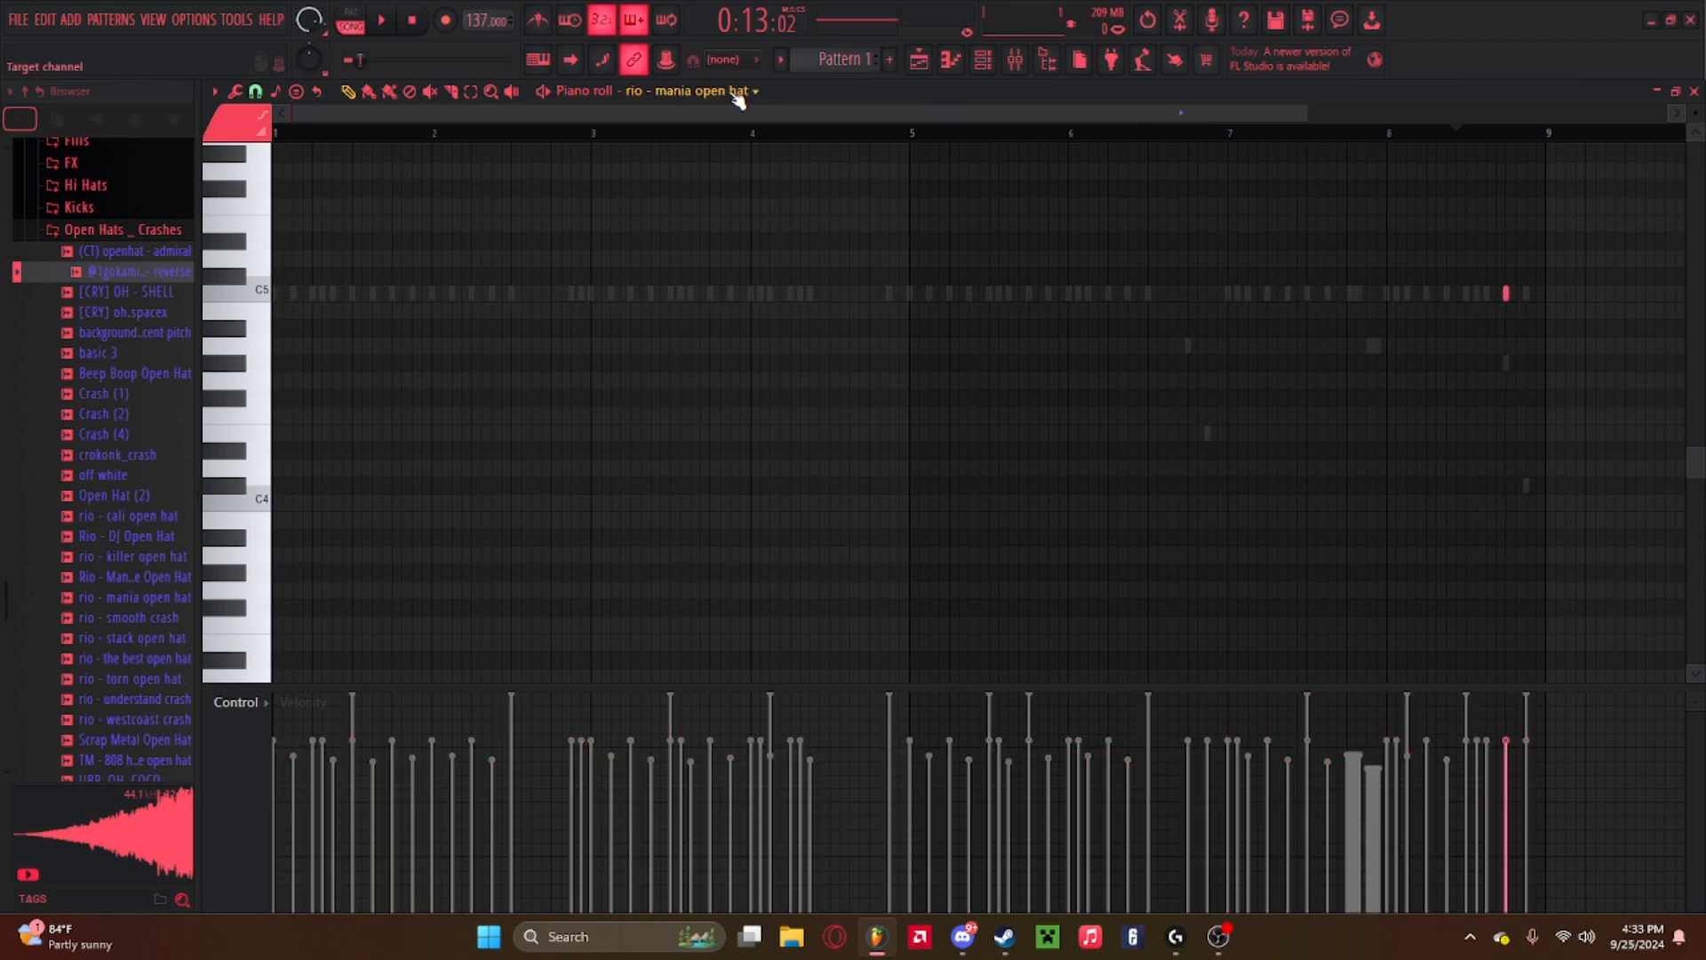
pyautogui.press('space')
pyautogui.scroll(-1, 738, 92)
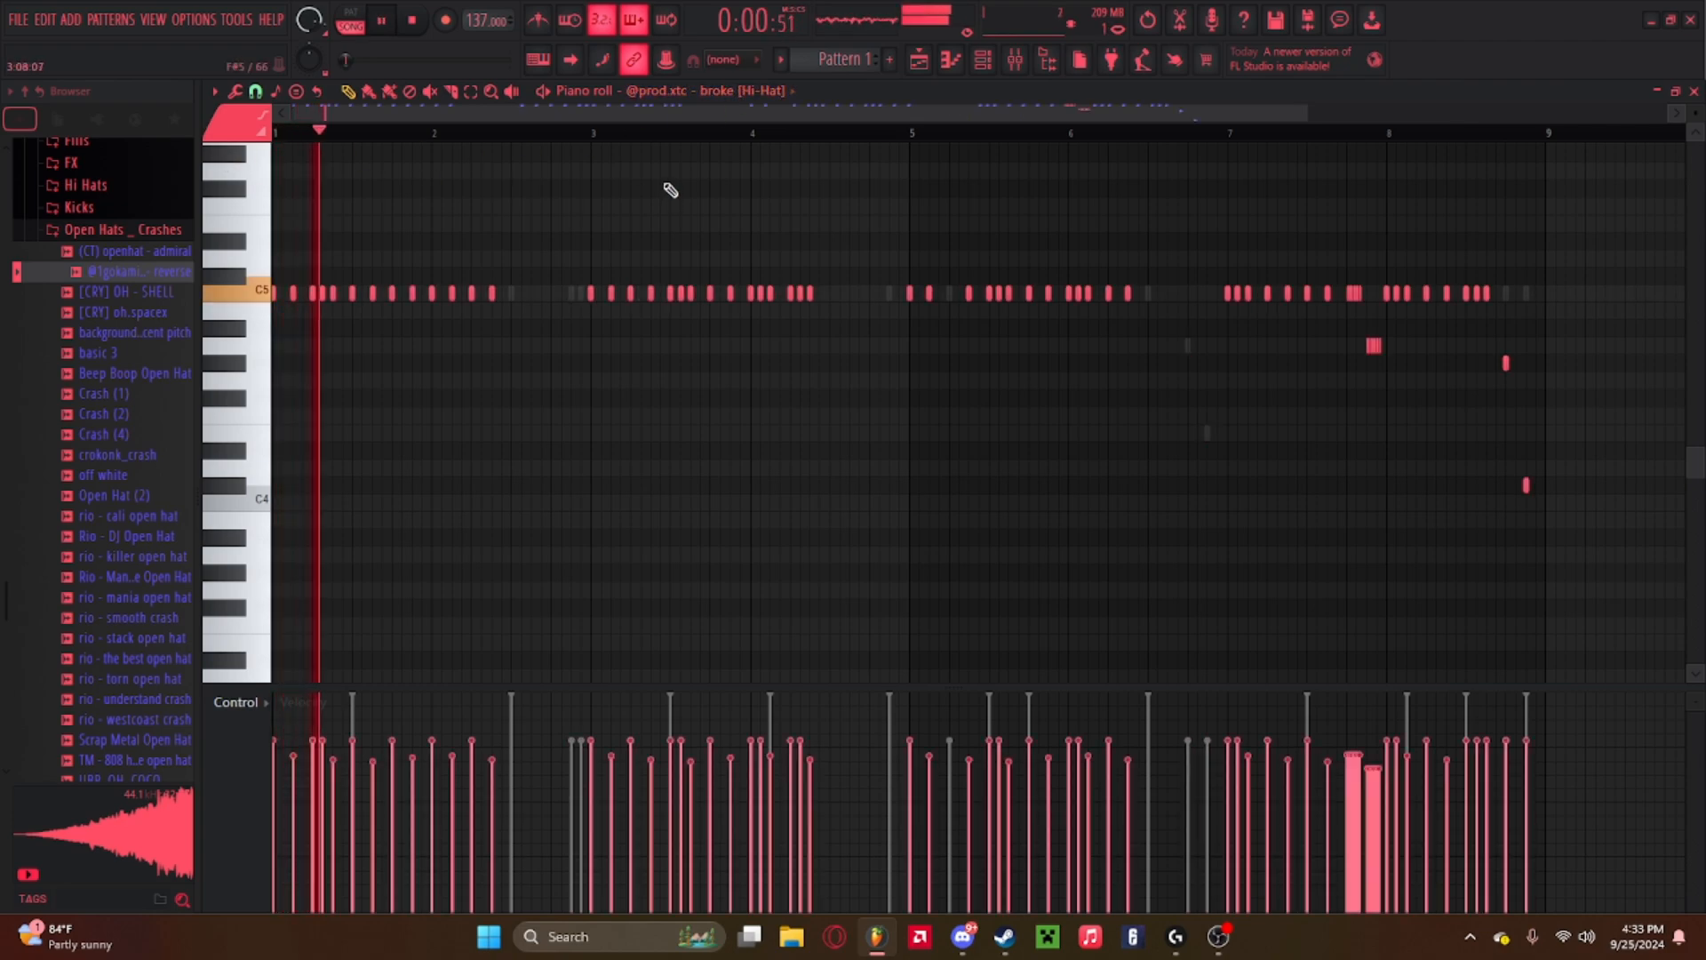
# Browse and preview the percussion samples in the RIO LEYVA drum kit's Percs folder.
pyautogui.click(113, 233)
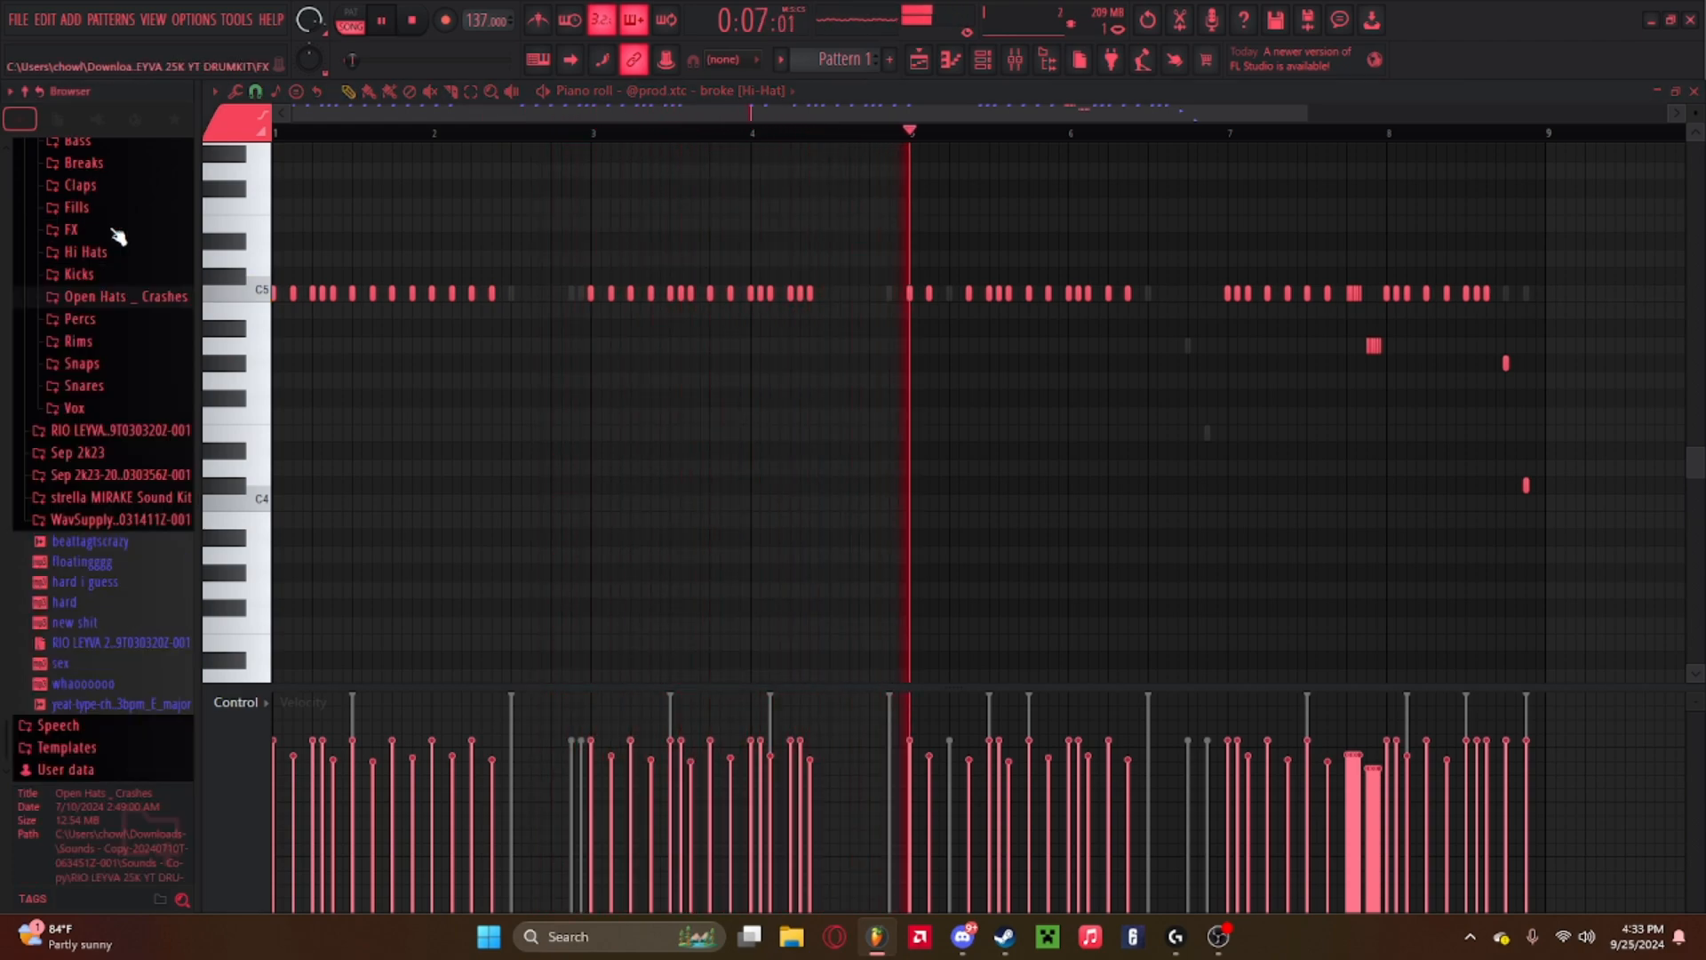
pyautogui.click(102, 320)
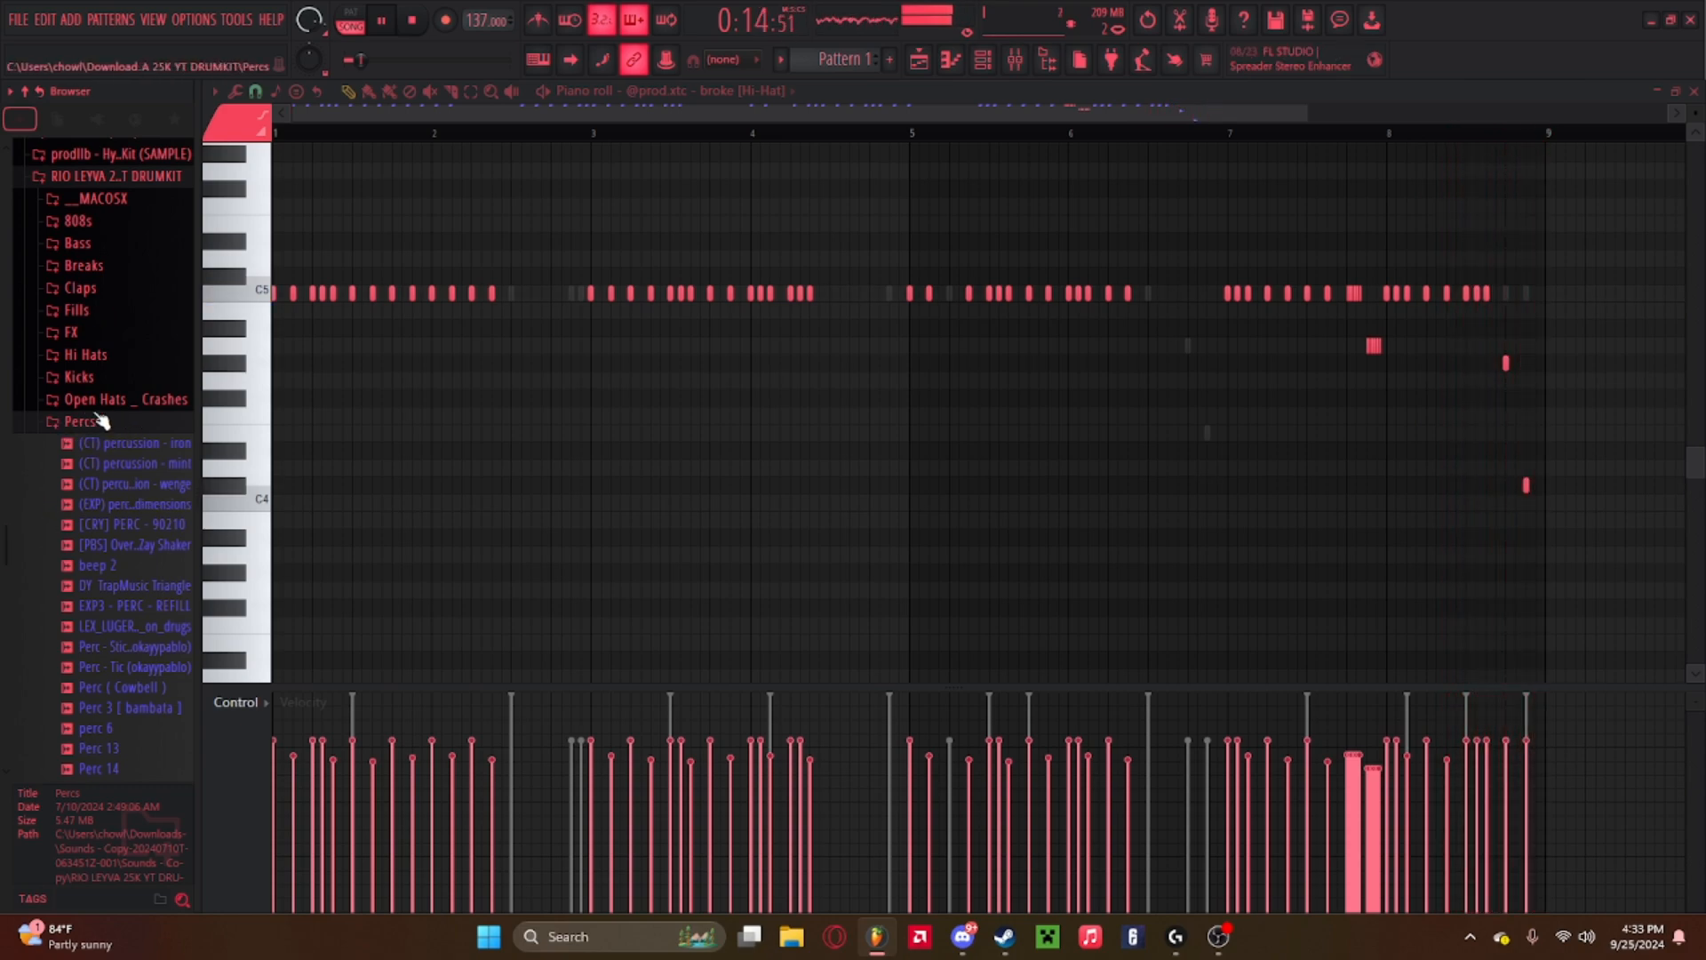
pyautogui.scroll(-4, 113, 457)
pyautogui.click(104, 513)
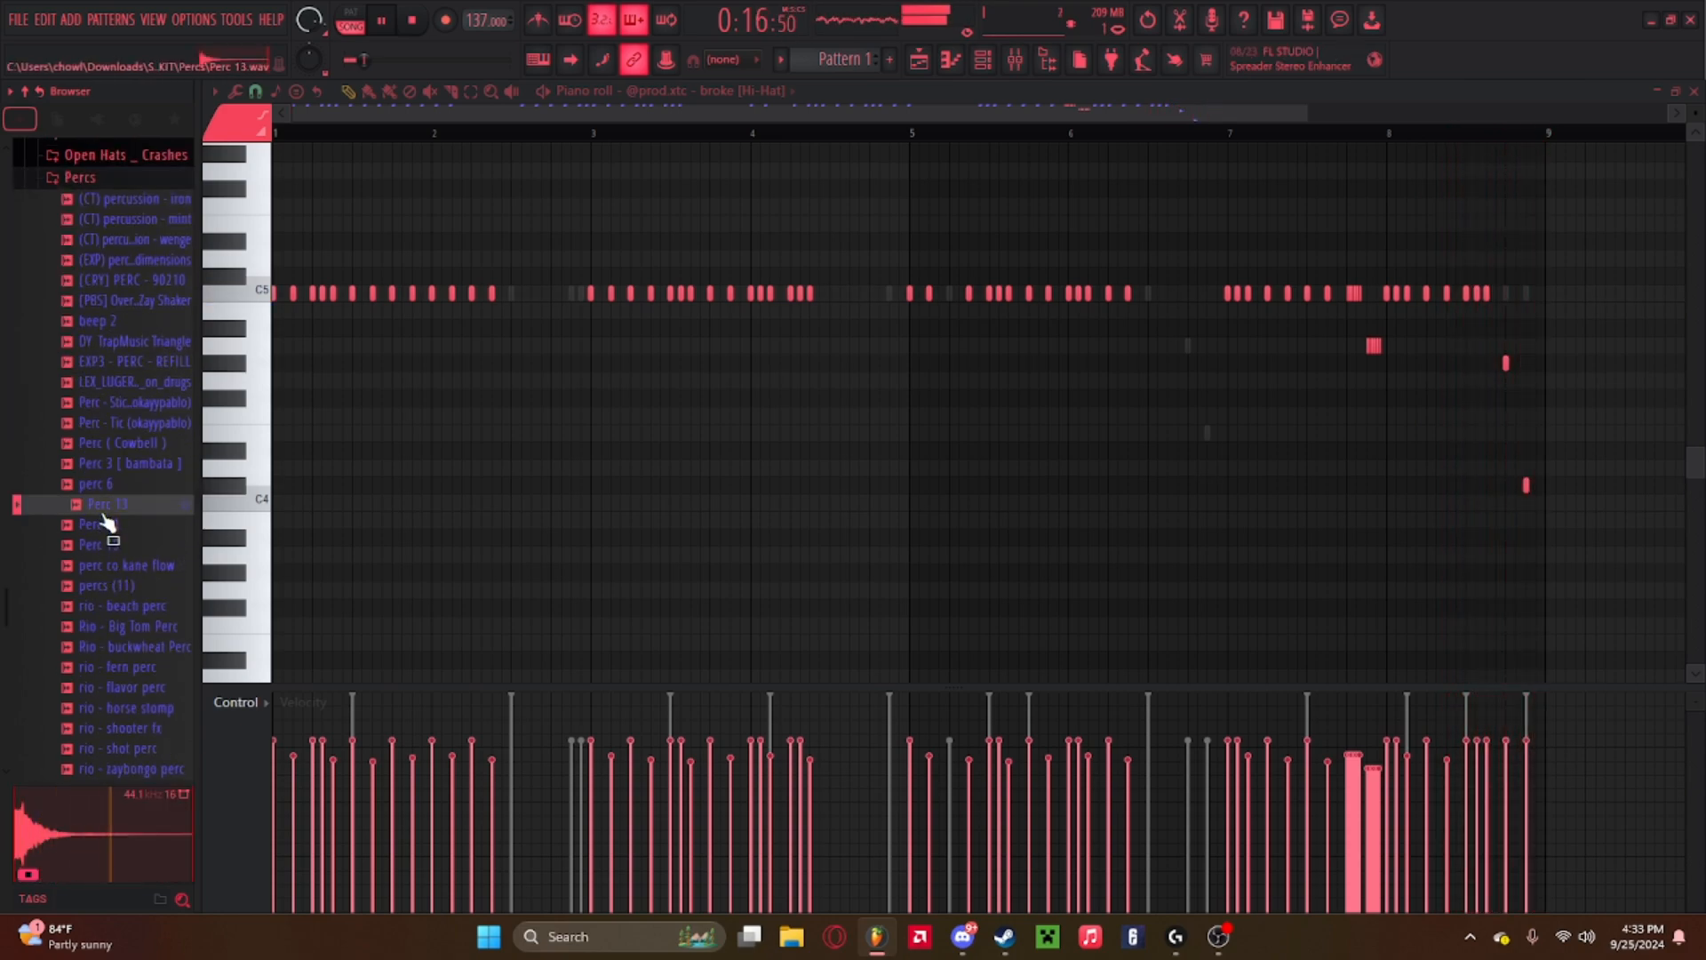
pyautogui.click(113, 546)
pyautogui.press('space')
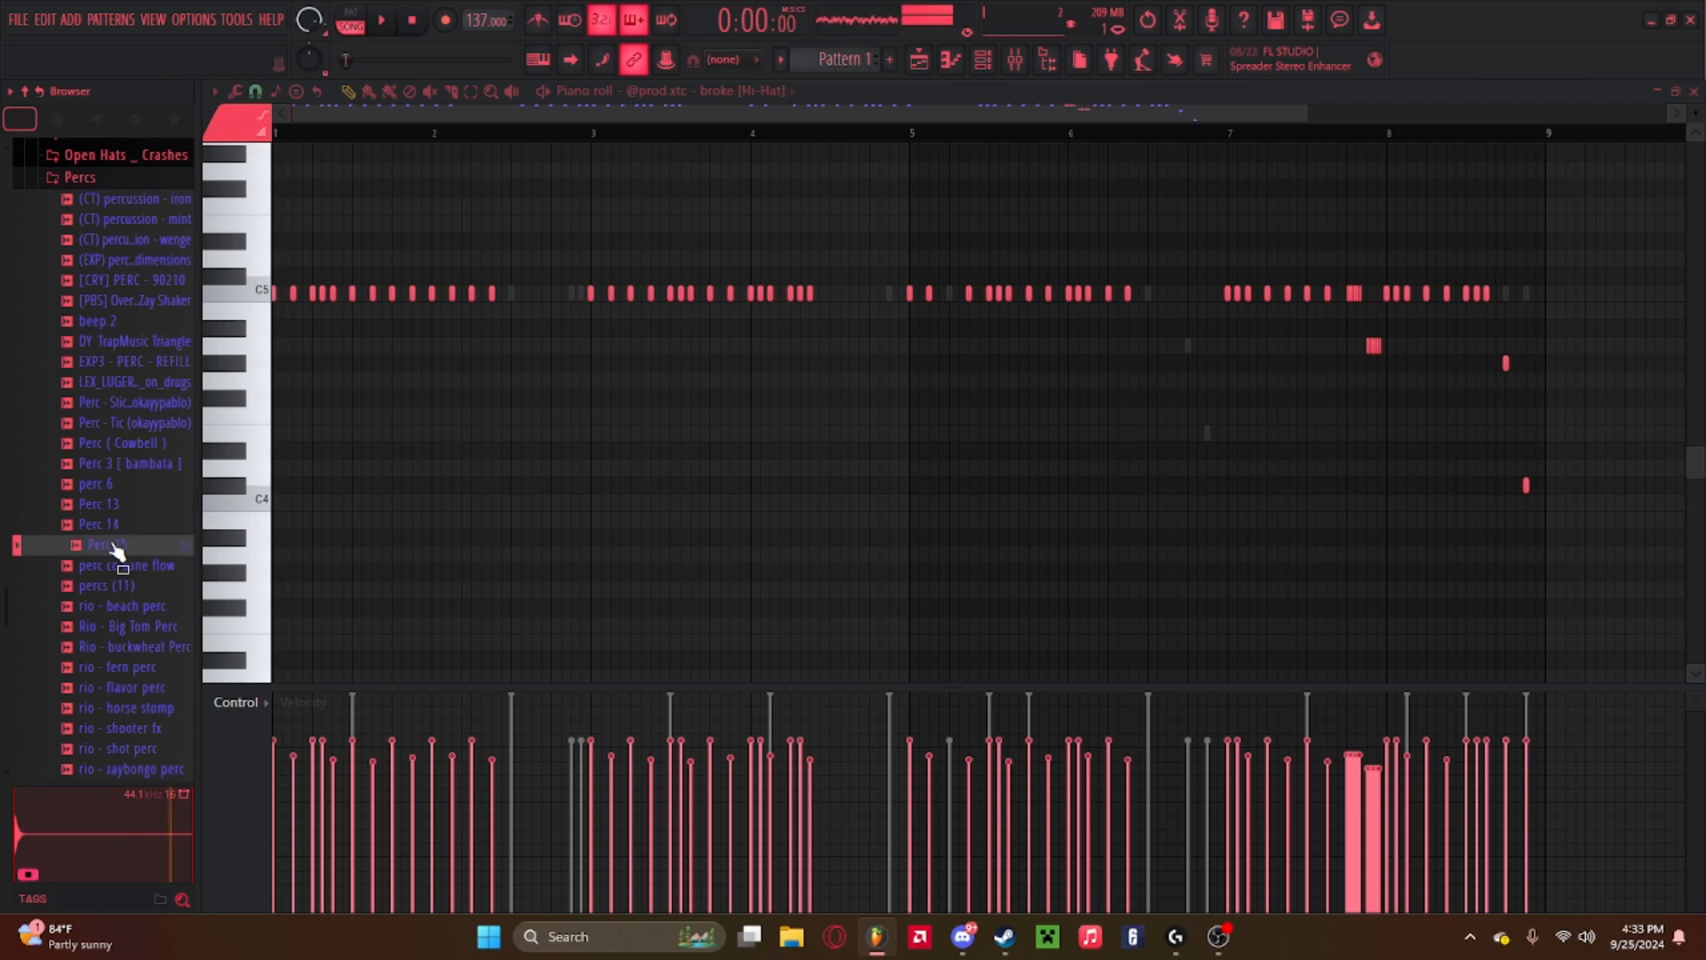
pyautogui.click(133, 277)
pyautogui.click(137, 240)
pyautogui.click(141, 213)
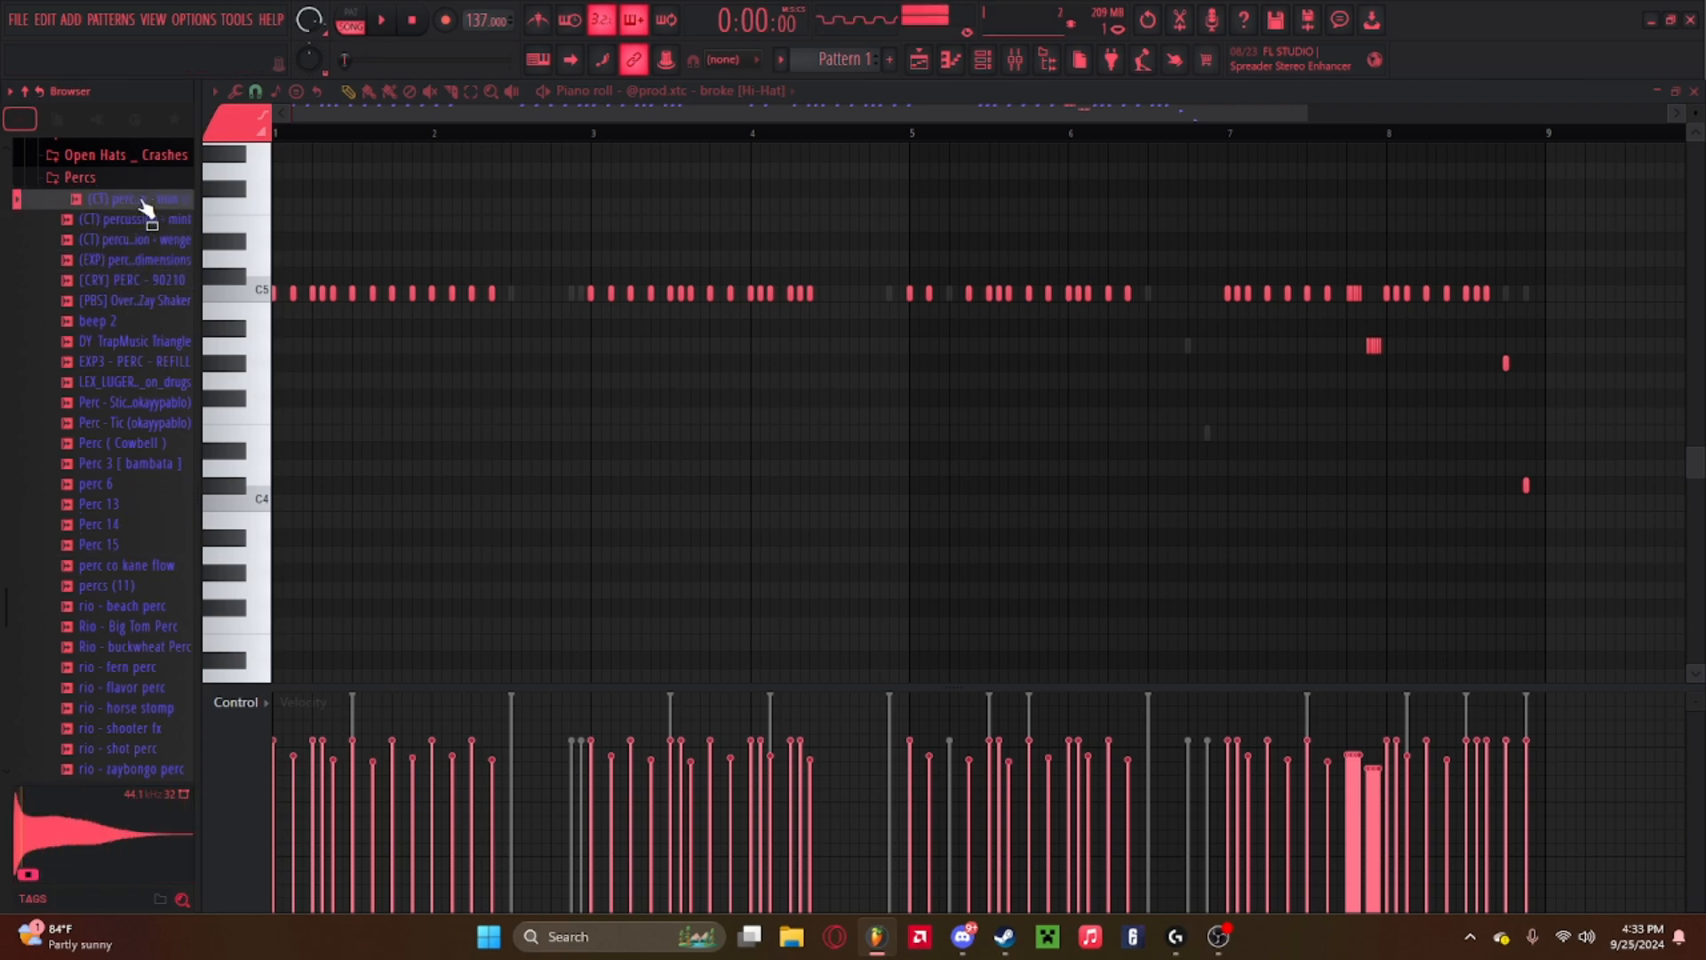
pyautogui.click(135, 422)
pyautogui.click(135, 463)
pyautogui.click(133, 544)
pyautogui.click(135, 585)
pyautogui.click(139, 689)
pyautogui.click(136, 647)
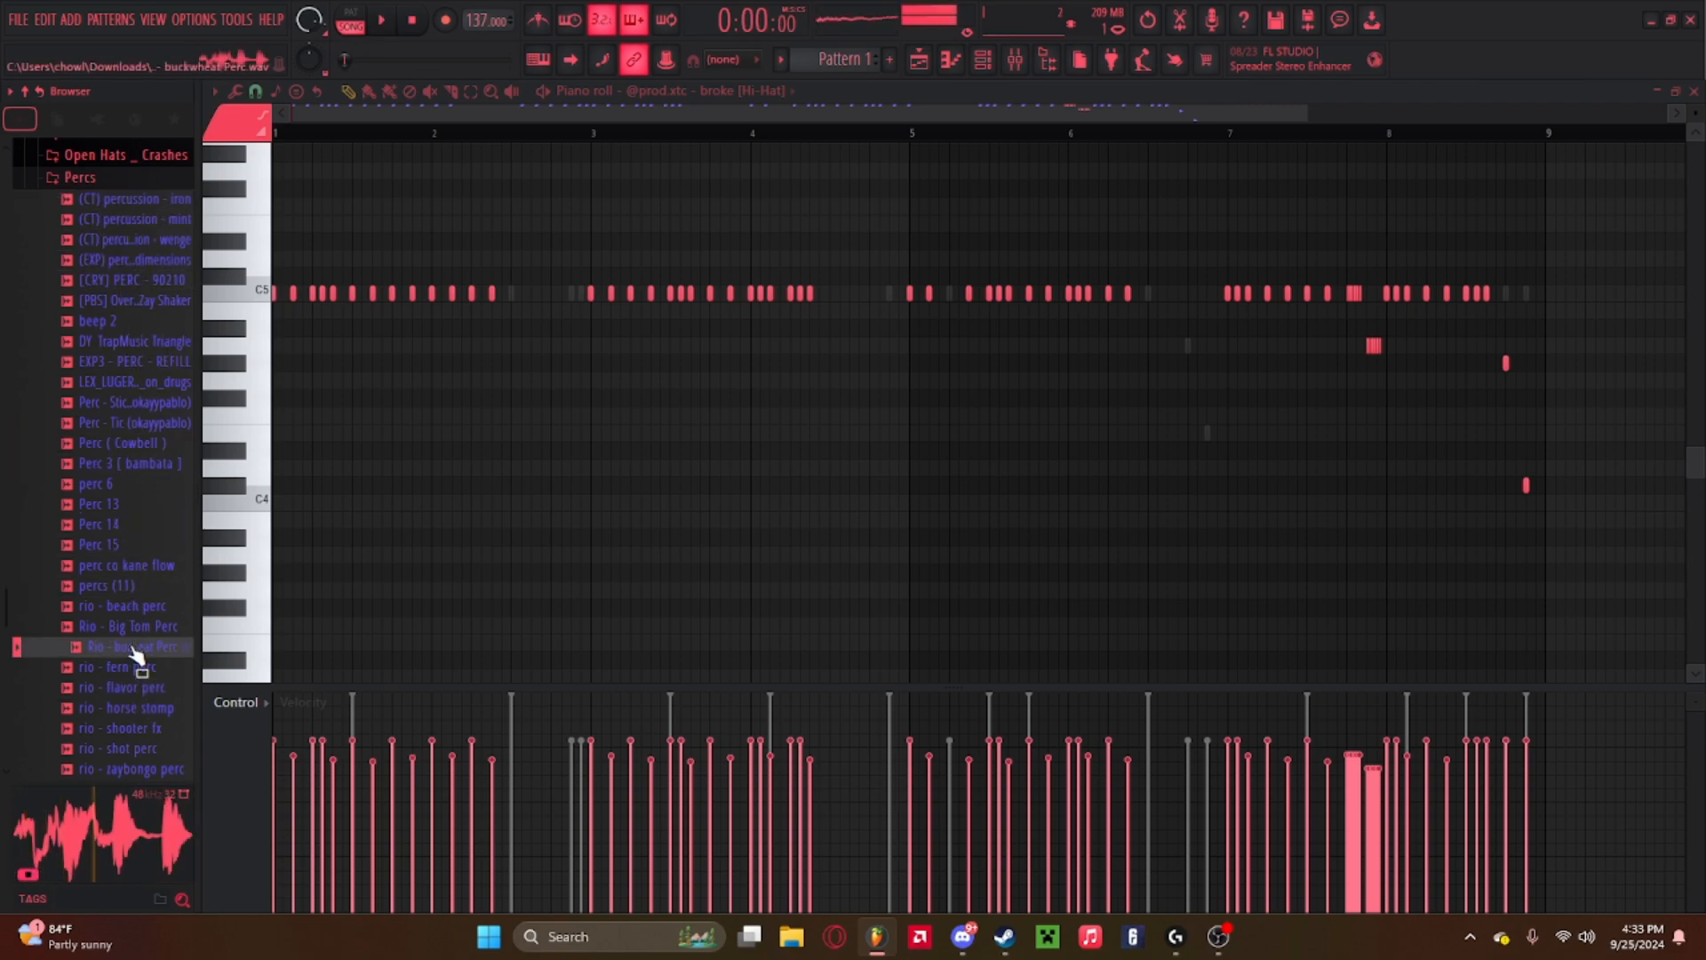
pyautogui.click(145, 605)
pyautogui.click(146, 584)
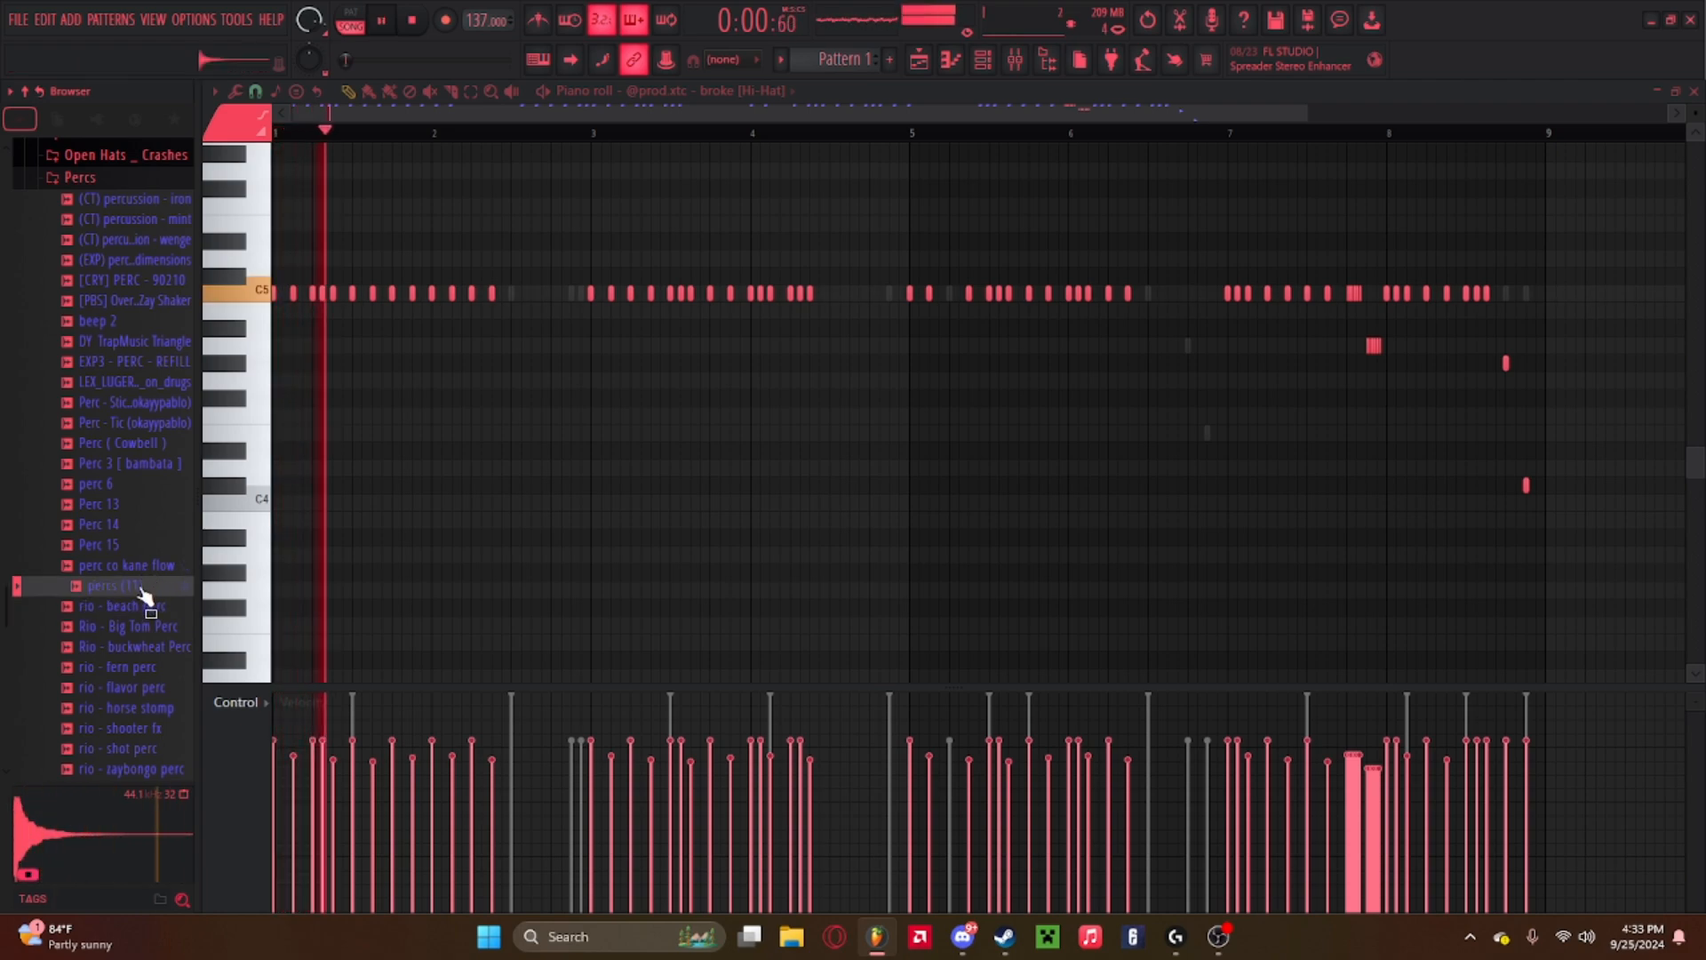
pyautogui.click(138, 607)
pyautogui.click(128, 646)
pyautogui.click(130, 610)
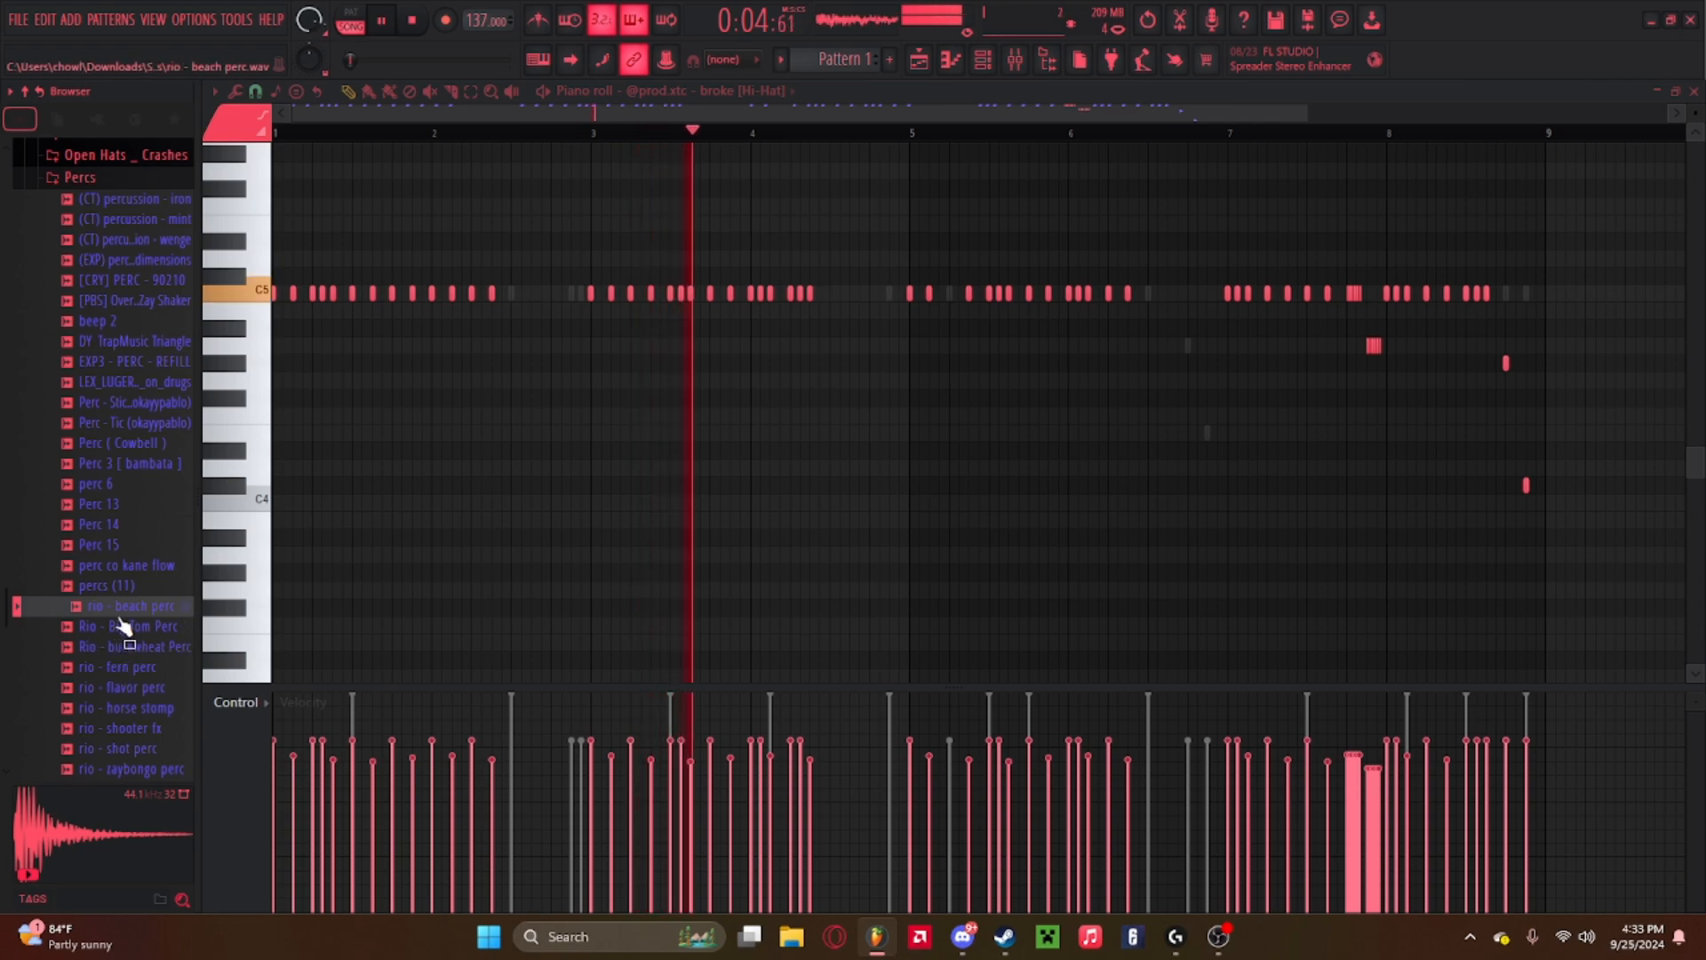
pyautogui.click(134, 729)
pyautogui.click(131, 747)
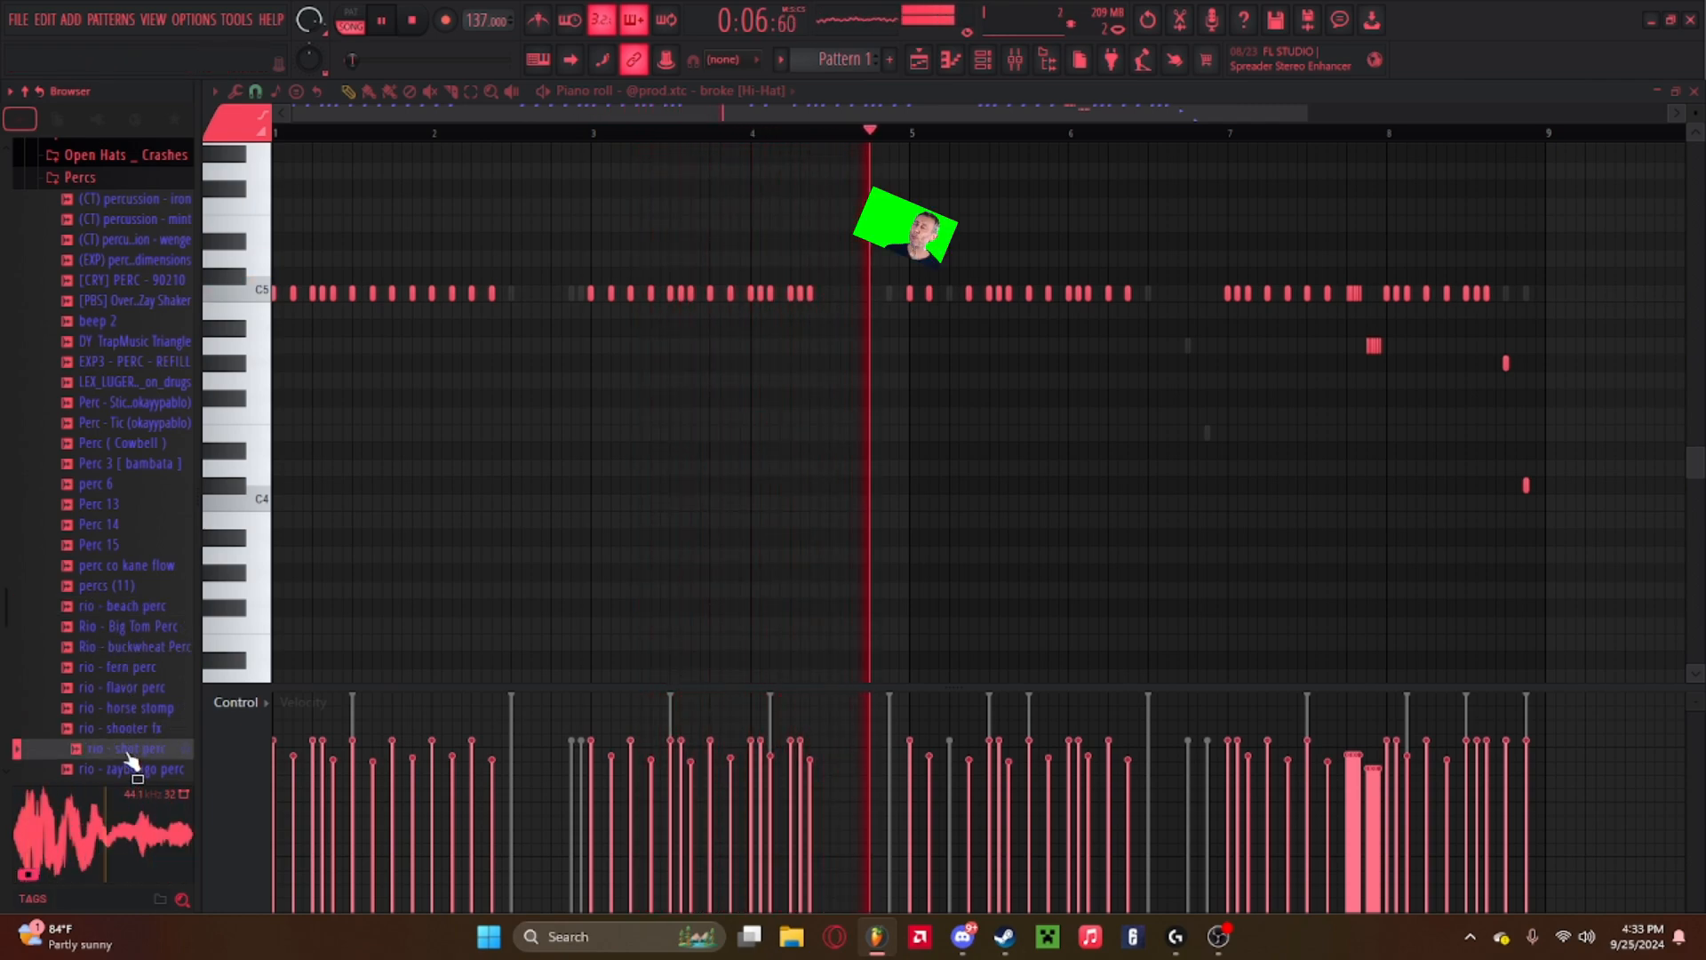
pyautogui.scroll(-2, 132, 738)
pyautogui.click(131, 671)
pyautogui.click(131, 687)
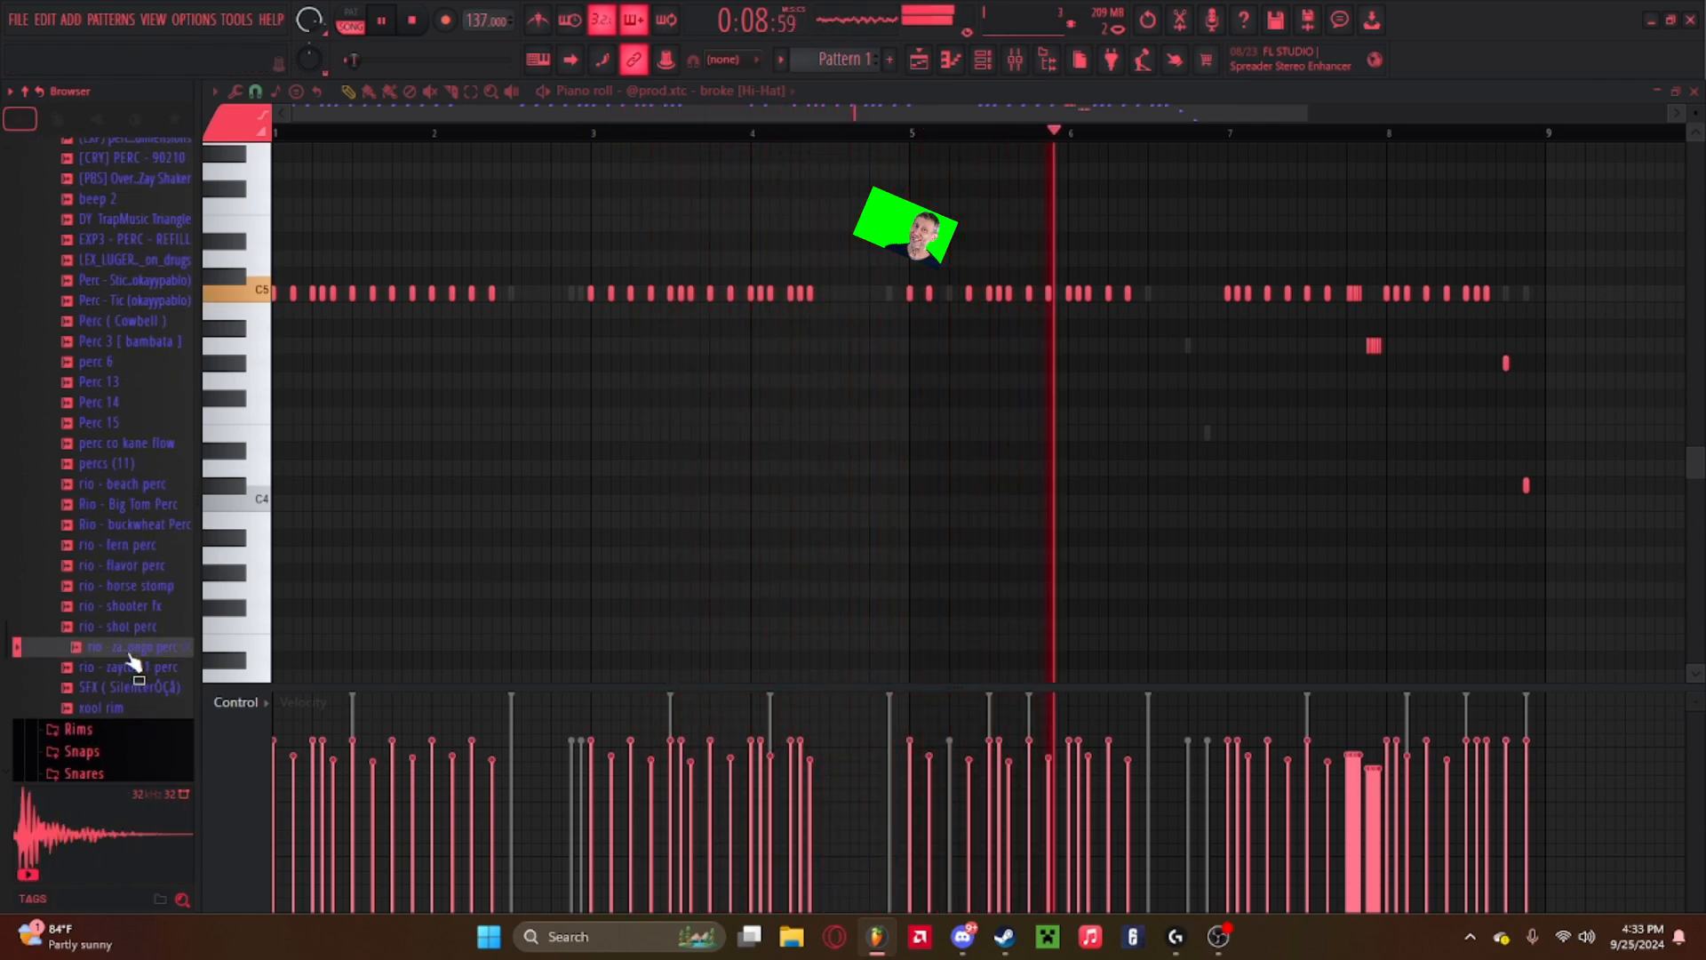
pyautogui.click(130, 704)
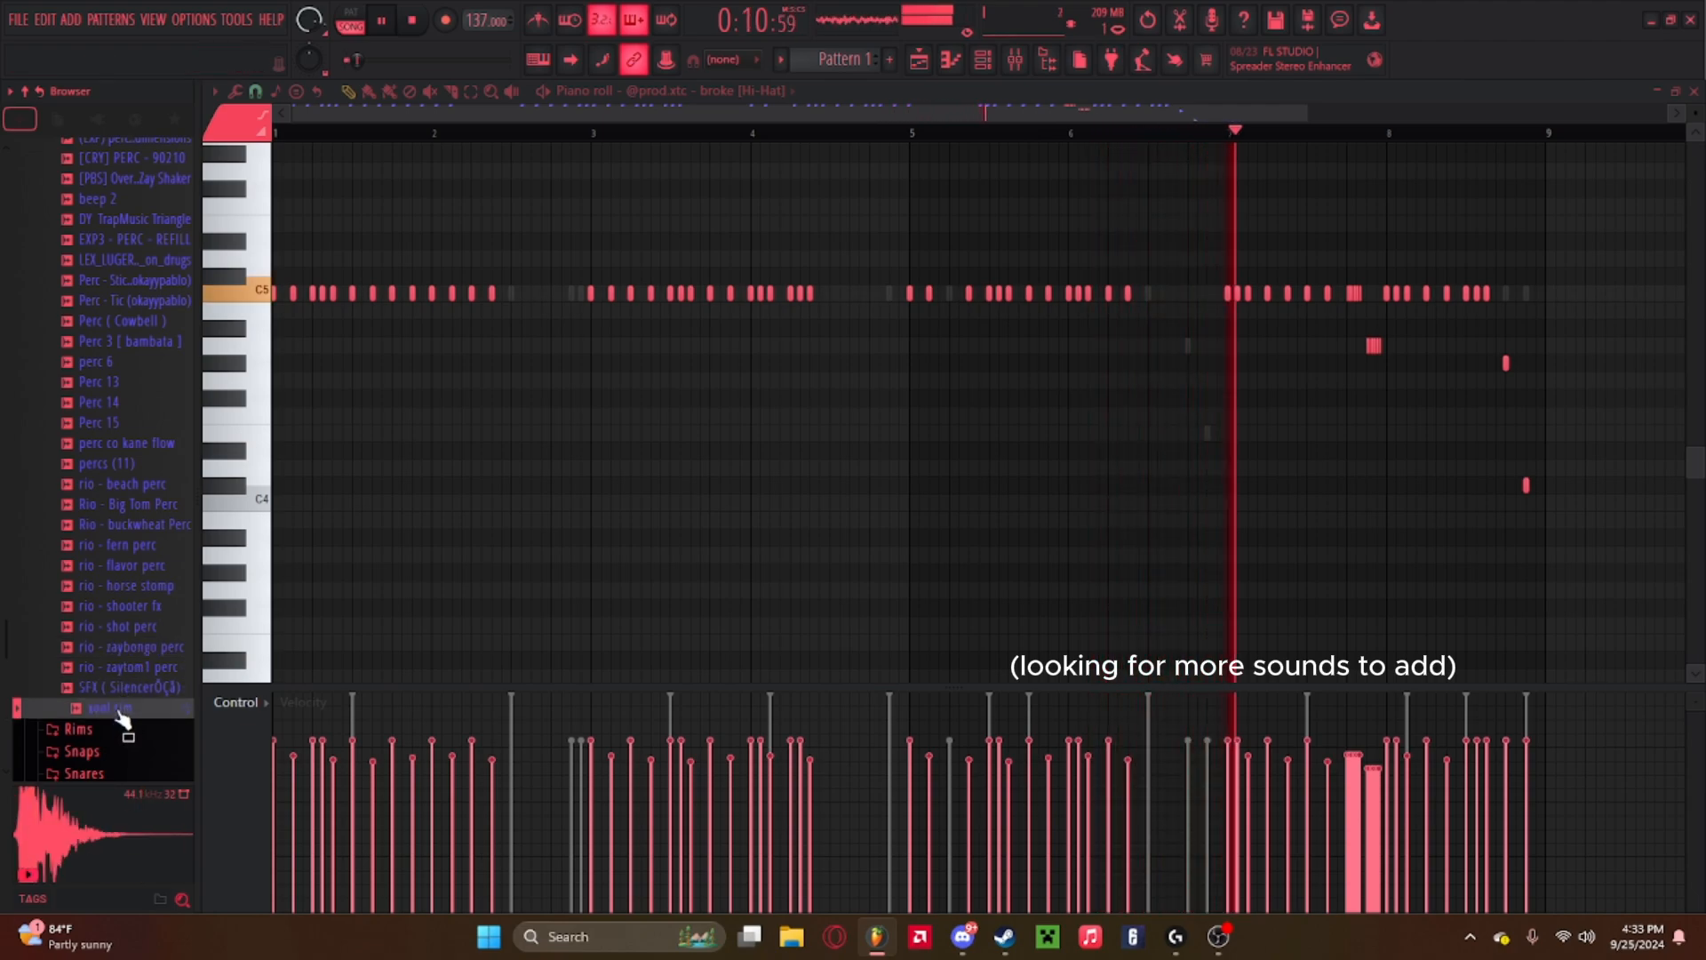
# Navigate to the All Rio Leyva's Drums kit and open its percs folder.
pyautogui.click(132, 535)
pyautogui.scroll(4, 138, 444)
pyautogui.click(106, 322)
pyautogui.click(80, 299)
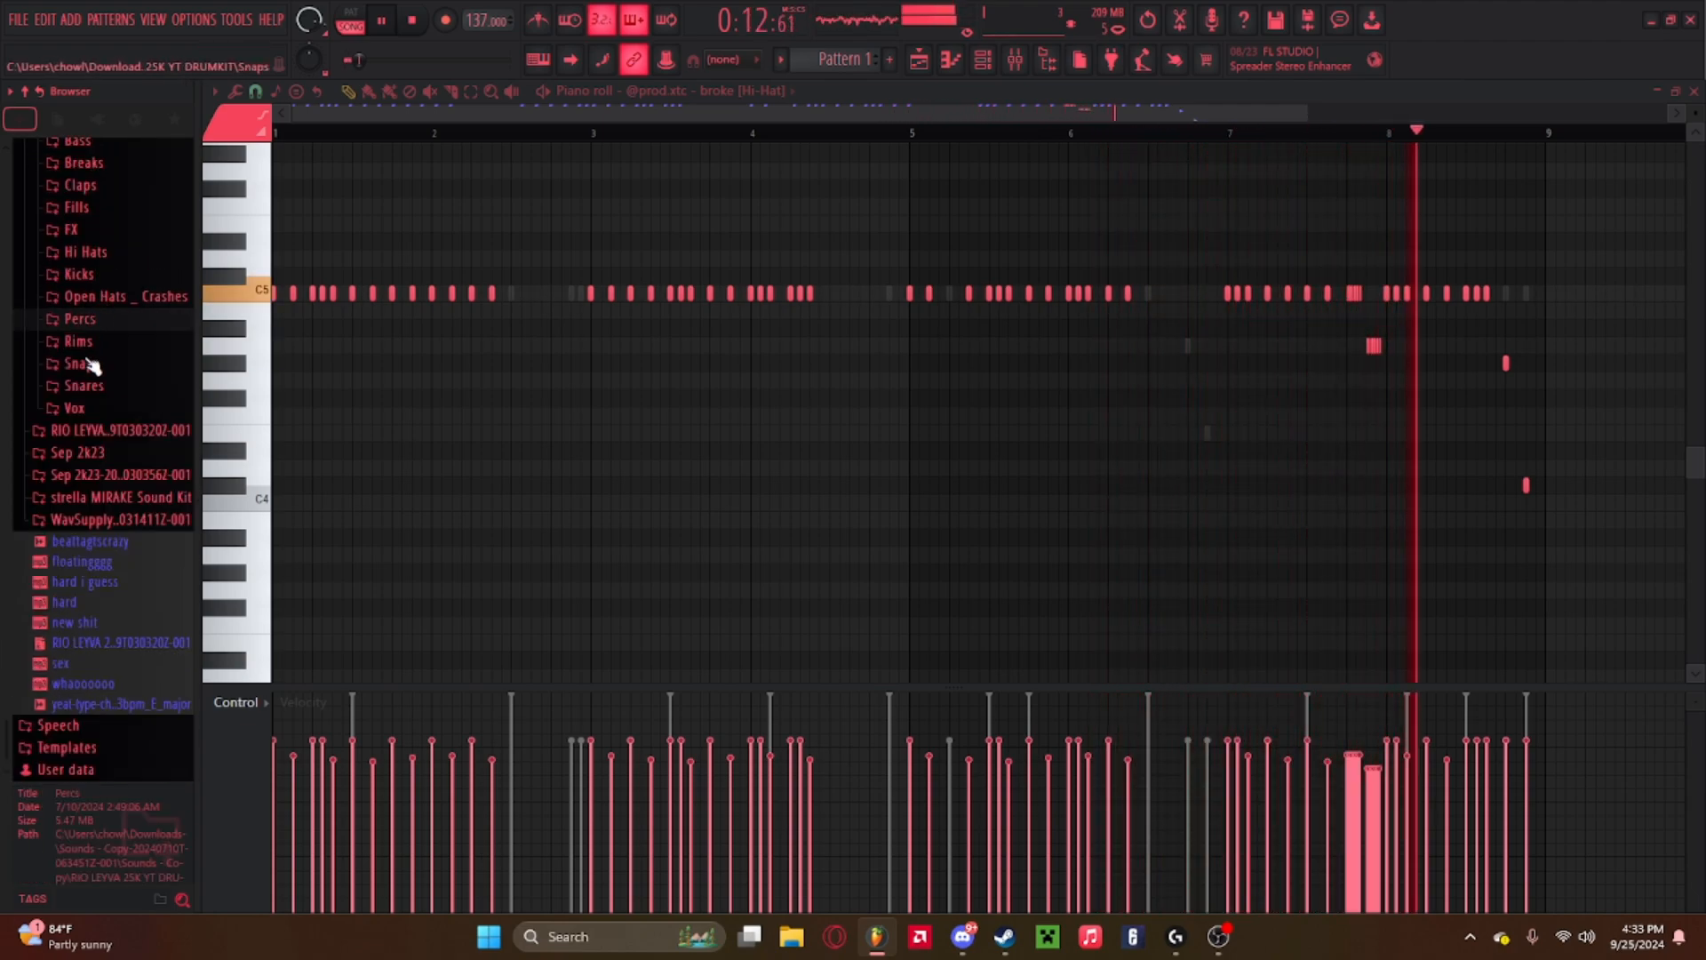
pyautogui.scroll(3, 107, 302)
pyautogui.click(96, 198)
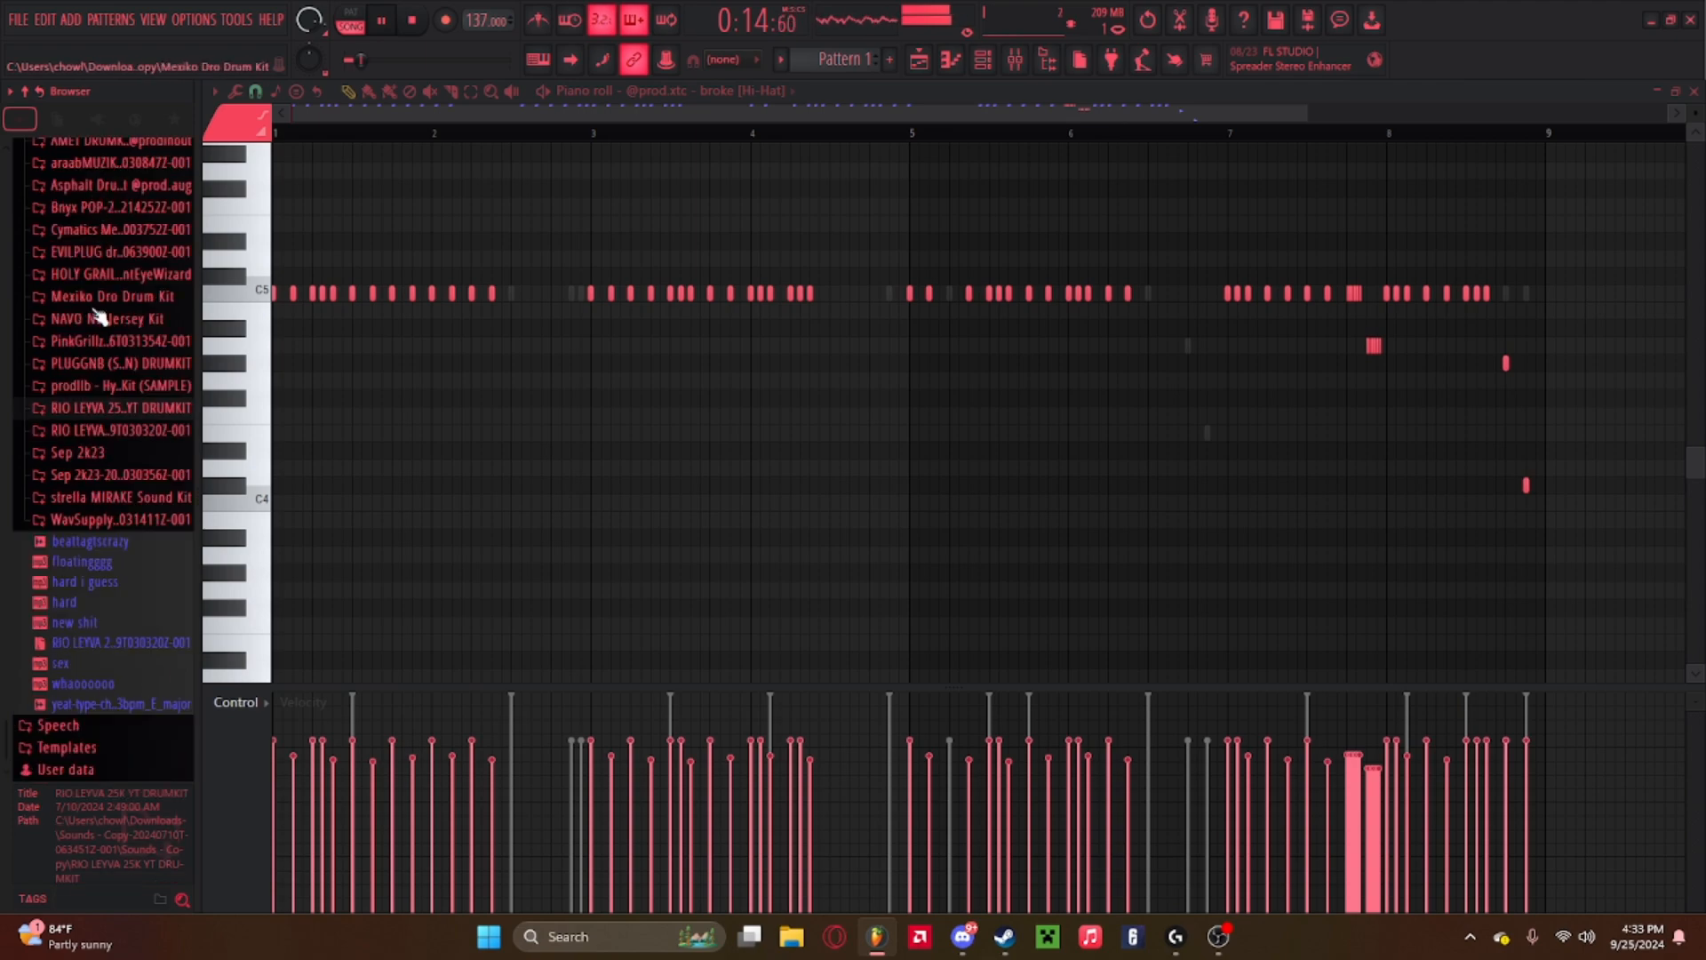
pyautogui.click(98, 222)
pyautogui.click(98, 241)
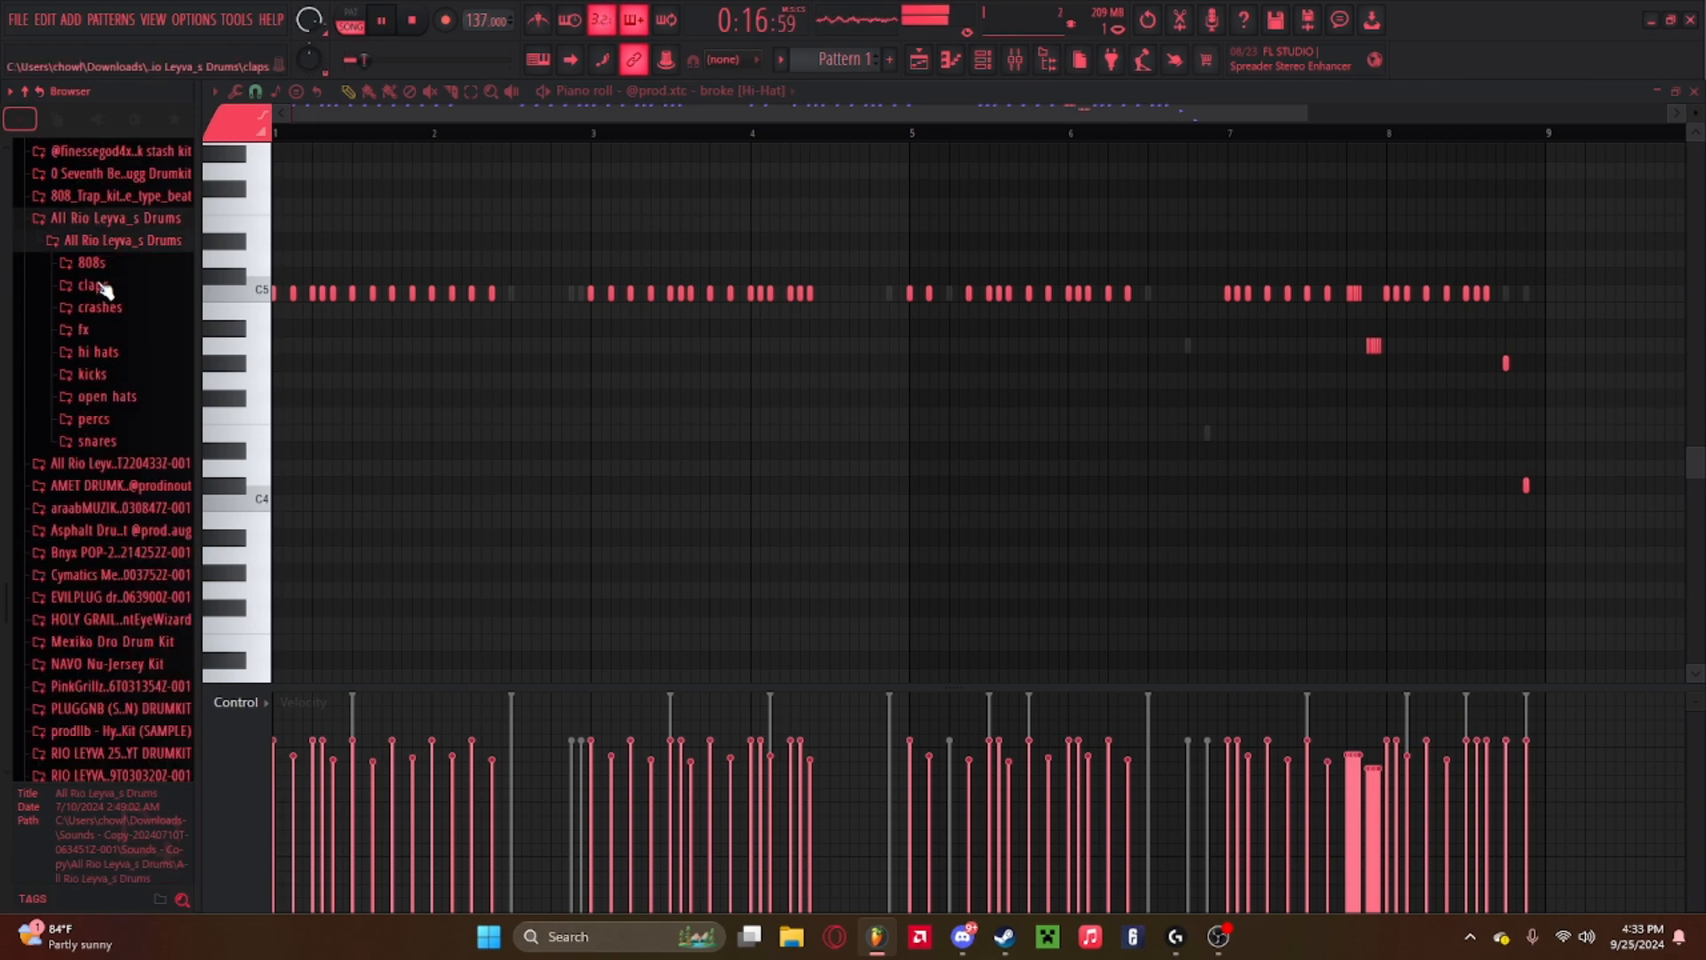
pyautogui.click(96, 421)
pyautogui.click(96, 484)
pyautogui.click(101, 585)
# Preview the samples in the All Rio Leyva's Drums percs folder while playing the pattern.
pyautogui.click(110, 666)
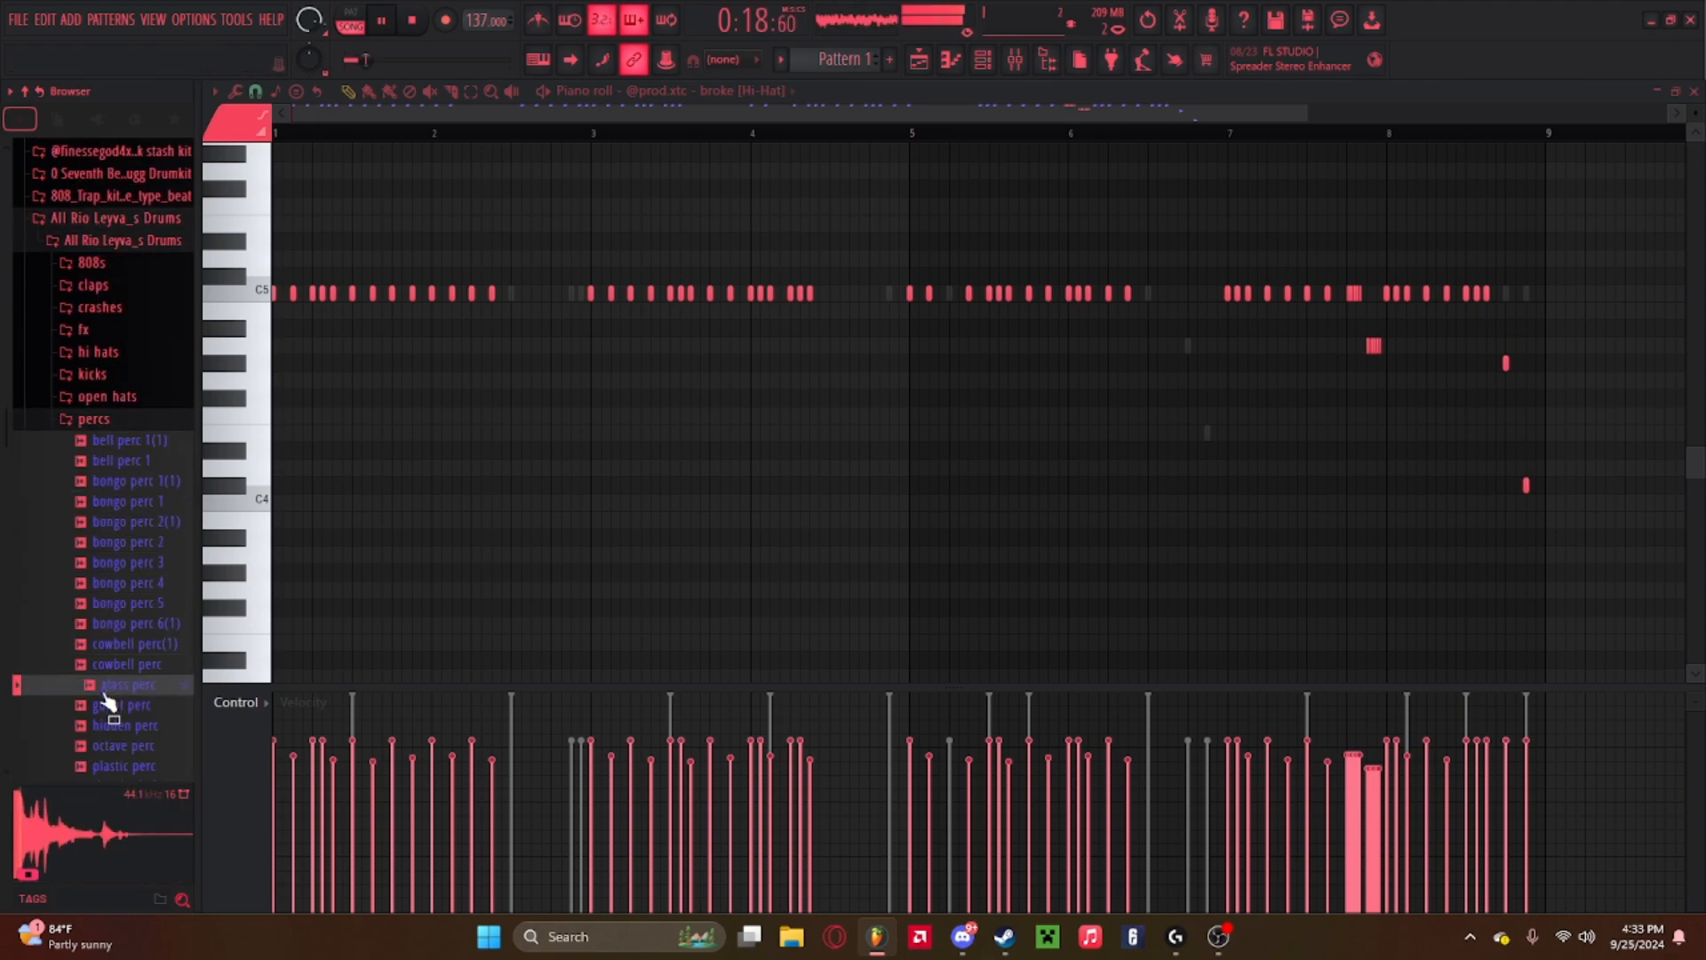
pyautogui.click(116, 687)
pyautogui.click(114, 708)
pyautogui.click(114, 728)
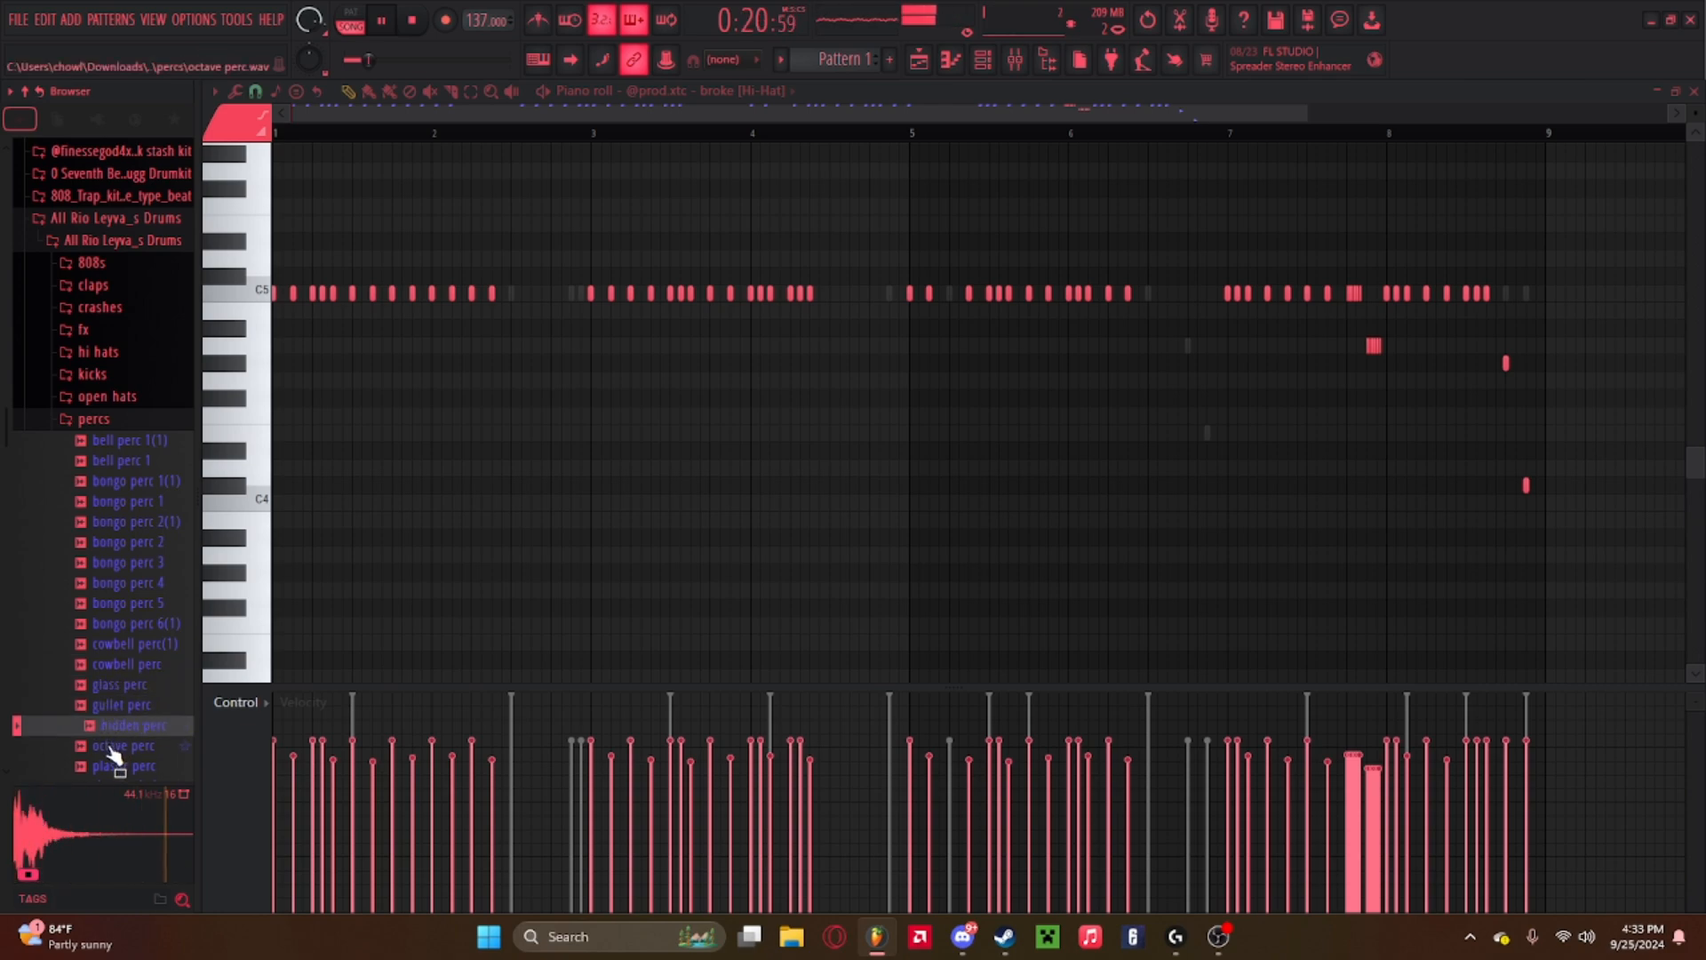
pyautogui.click(113, 747)
pyautogui.click(113, 766)
pyautogui.click(113, 727)
pyautogui.scroll(-4, 113, 727)
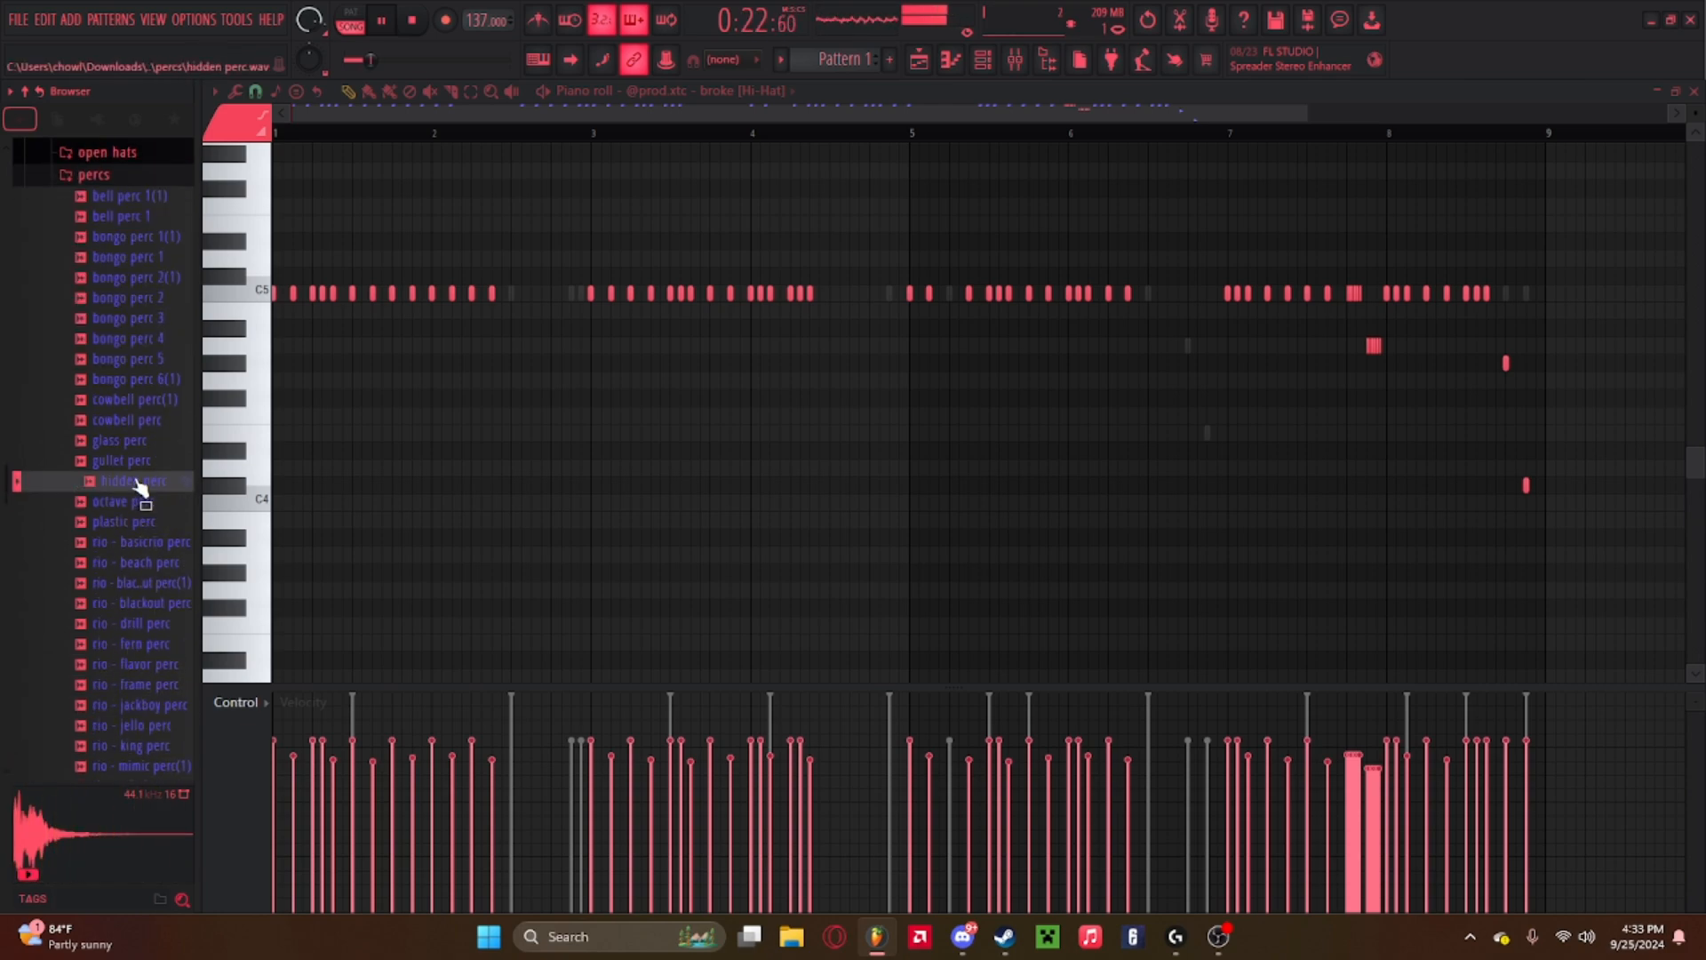
pyautogui.press('space')
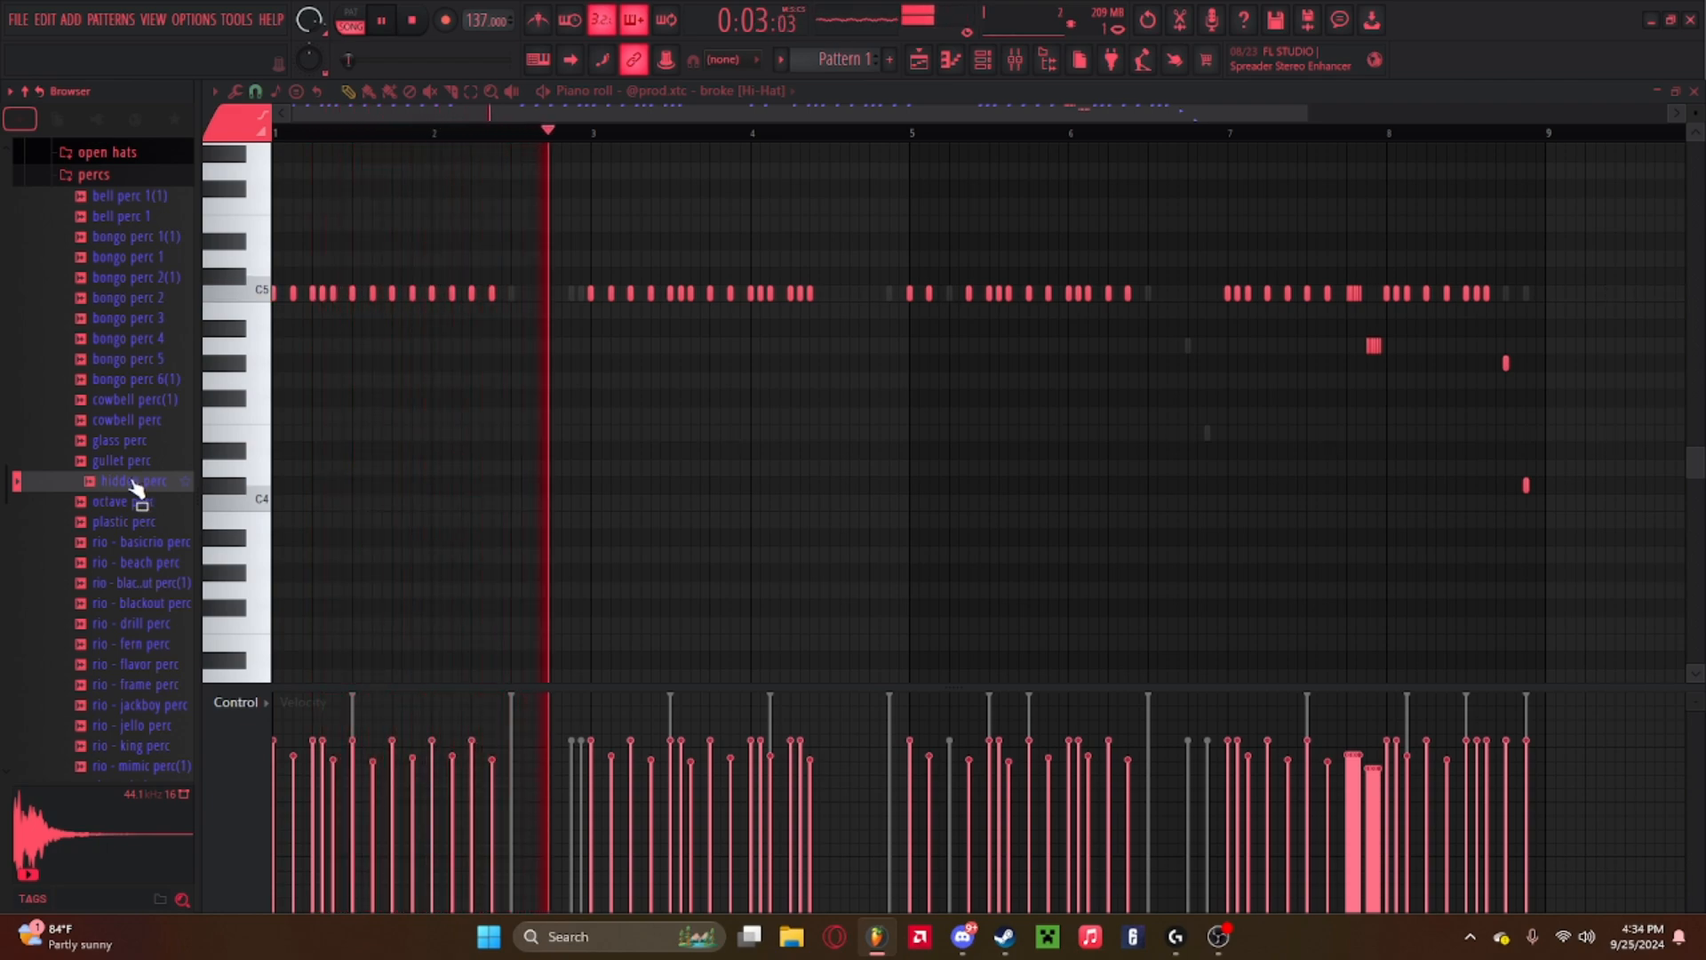
pyautogui.press('space')
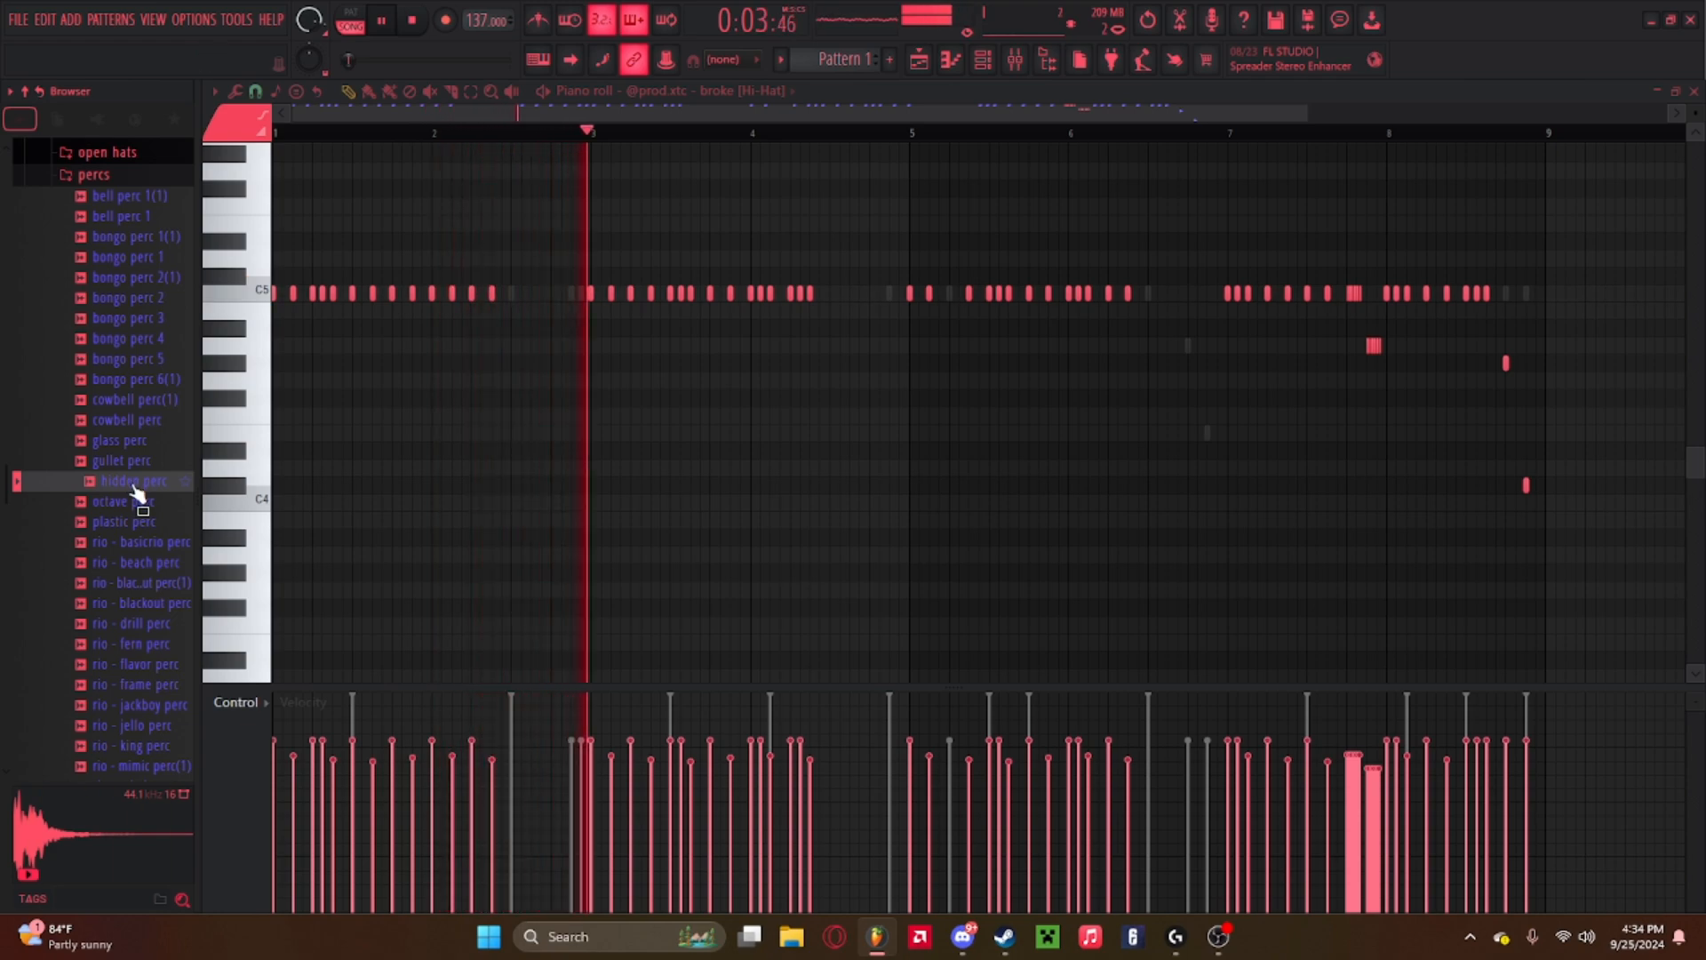
# Load the hidden perc sample into the channel rack as a new channel and open its piano roll.
pyautogui.click(996, 72)
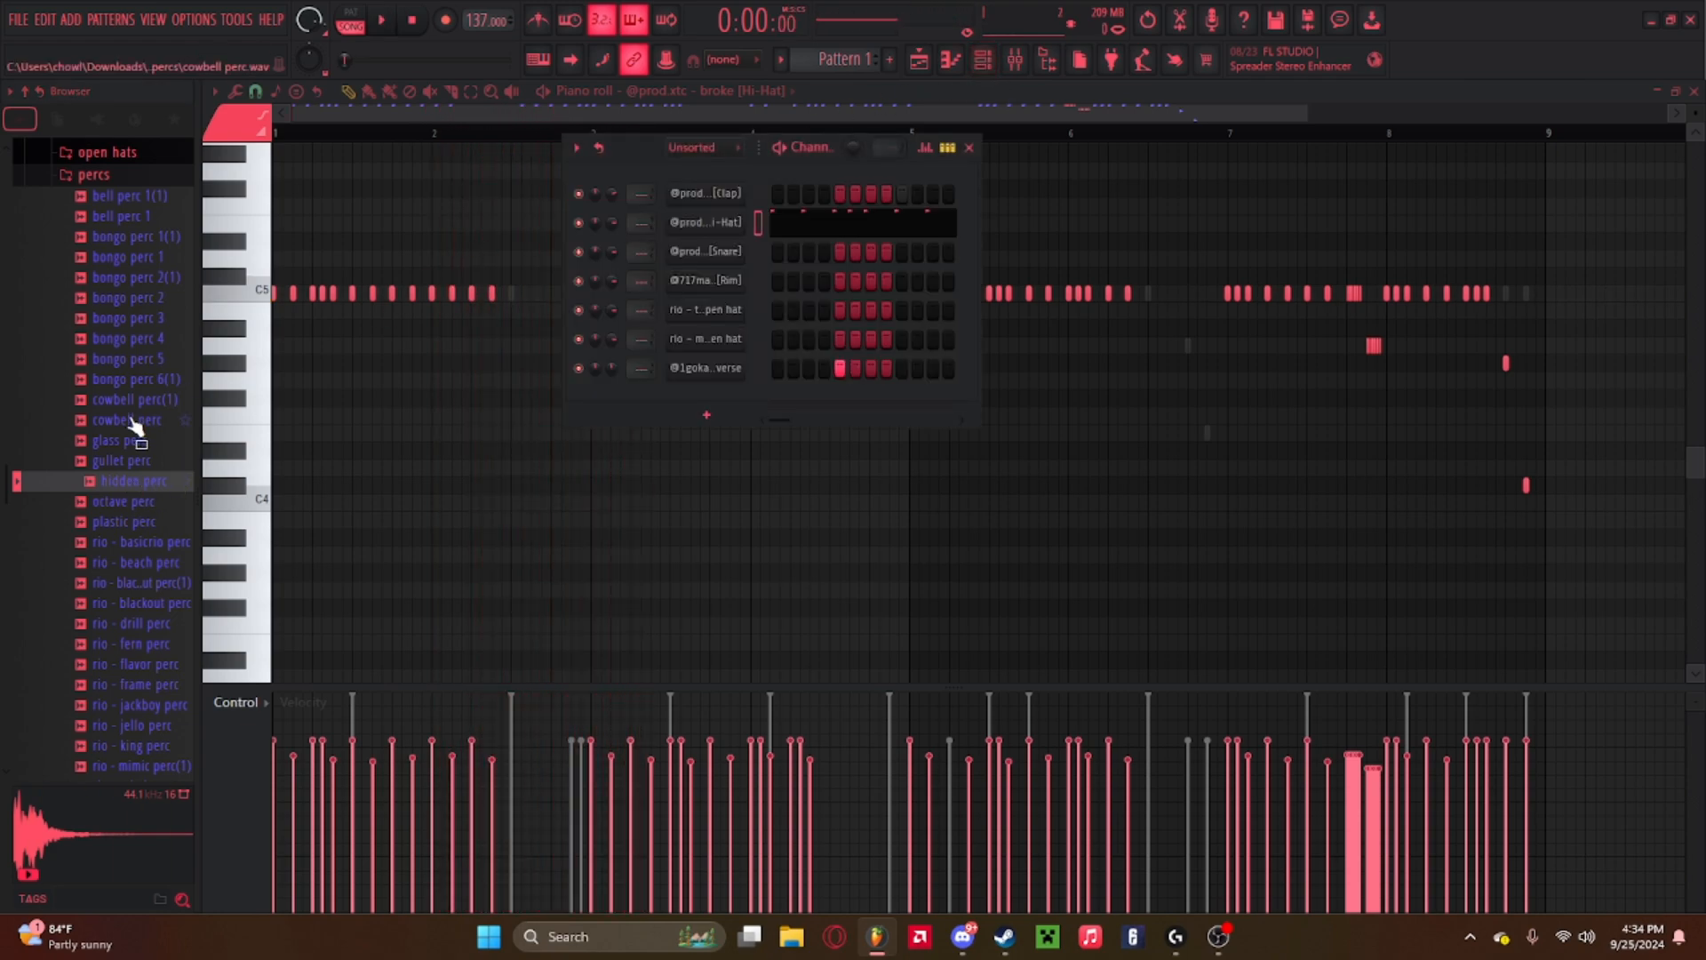
pyautogui.moveTo(128, 481); pyautogui.dragTo(699, 406)
pyautogui.rightClick(727, 398)
pyautogui.click(776, 396)
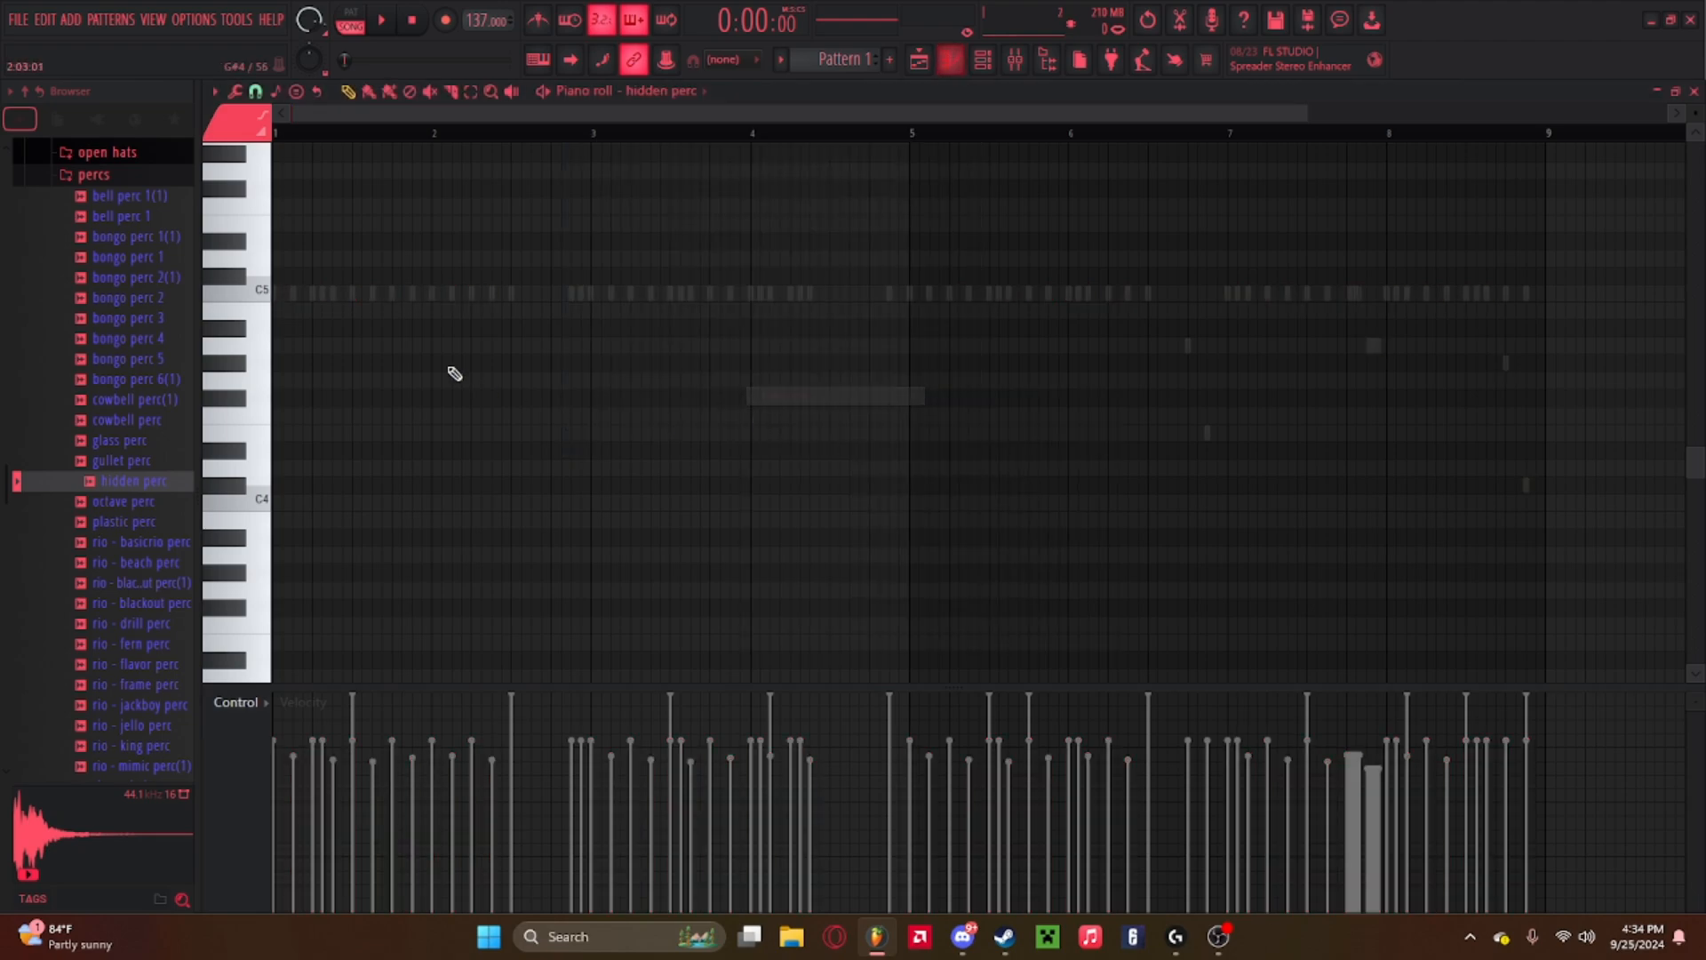
# Play the pattern and place a C5 hidden perc note at about bar 2, beat 3.
pyautogui.press('space')
pyautogui.click(532, 295)
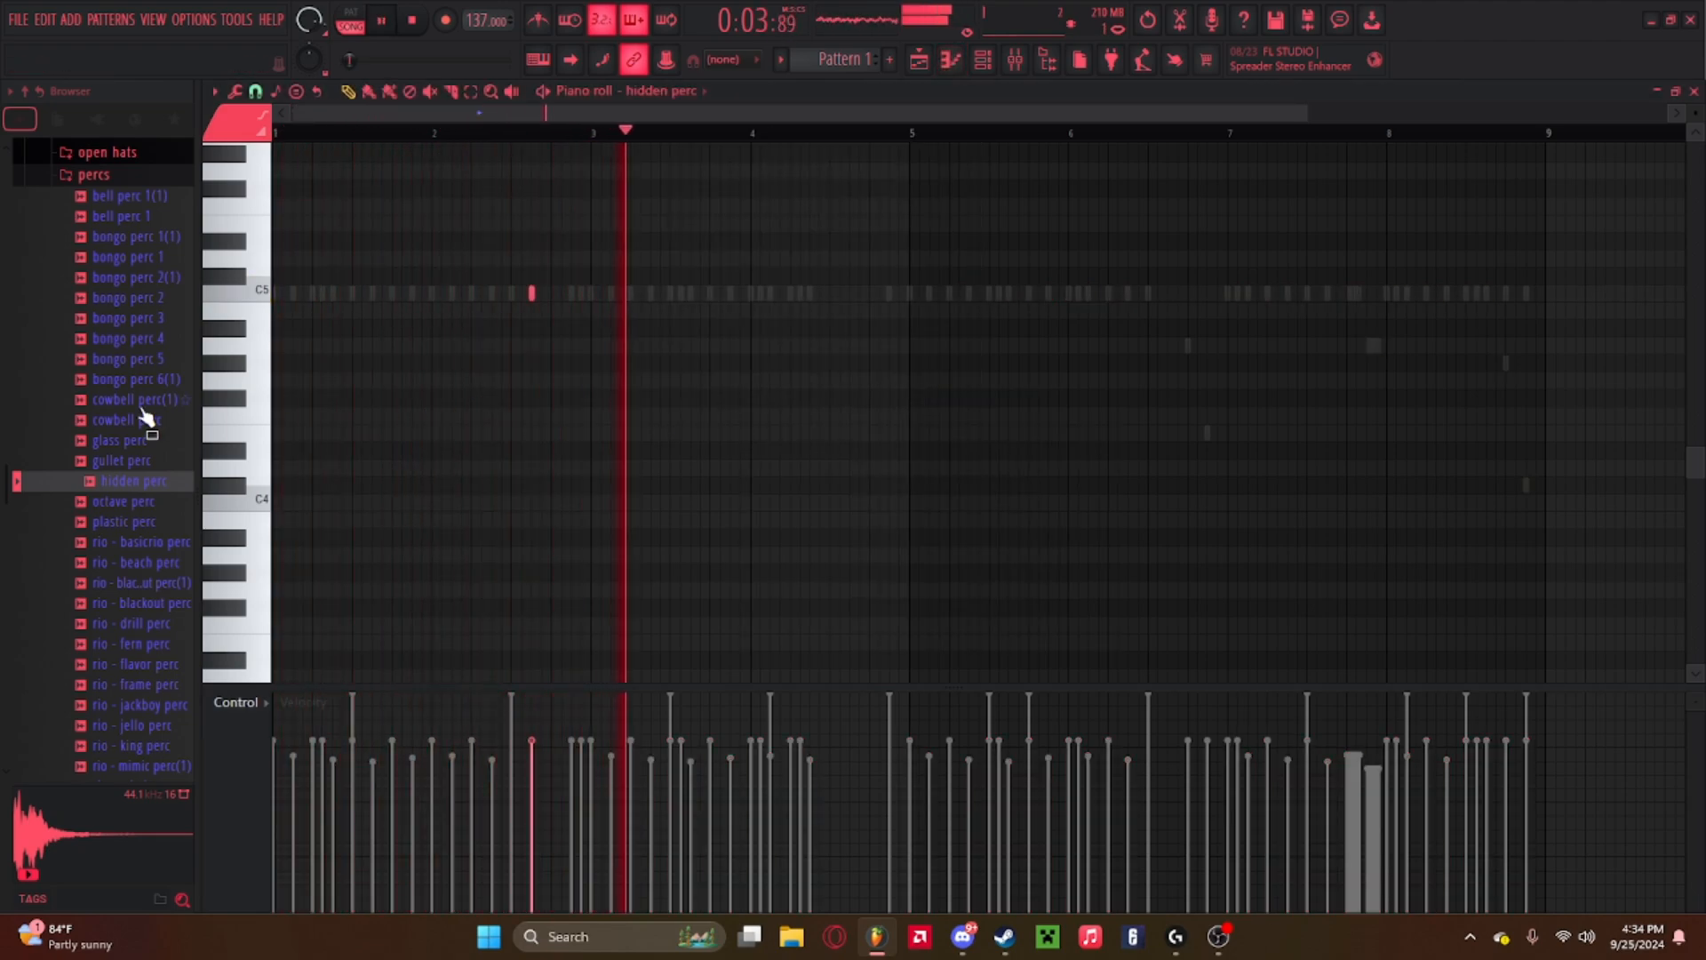
# Preview the rio samples in the percs folder while the pattern plays.
pyautogui.click(117, 542)
pyautogui.click(122, 564)
pyautogui.click(127, 541)
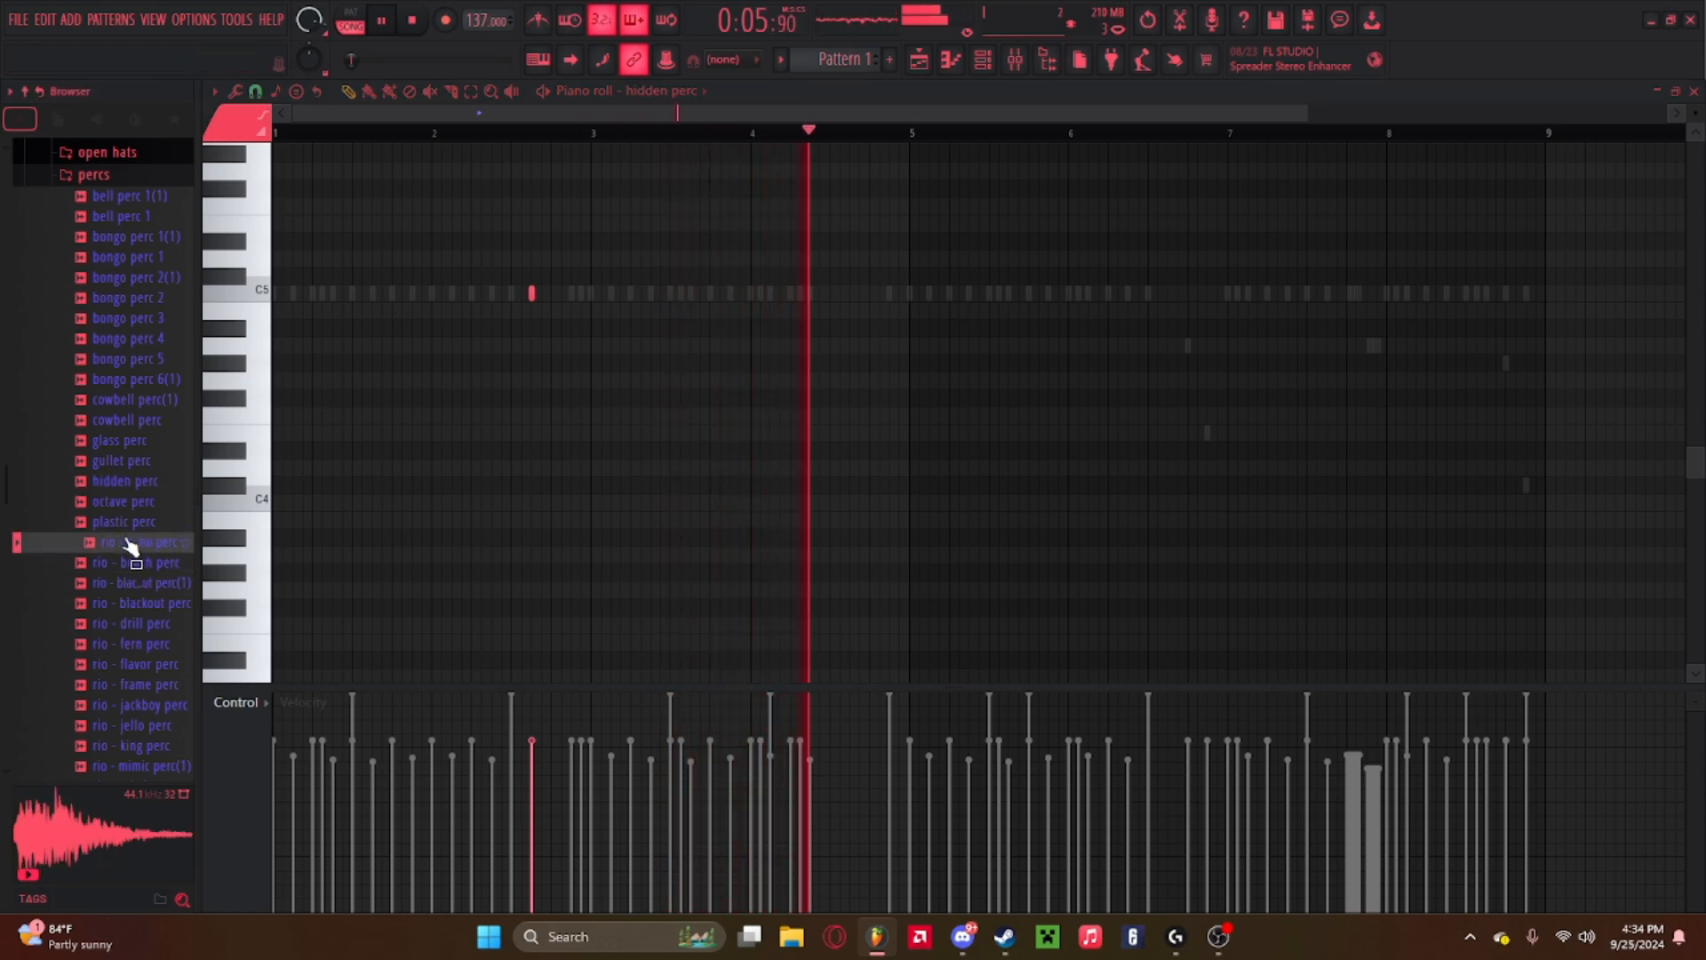
pyautogui.click(123, 583)
pyautogui.click(117, 604)
pyautogui.click(116, 624)
pyautogui.click(112, 645)
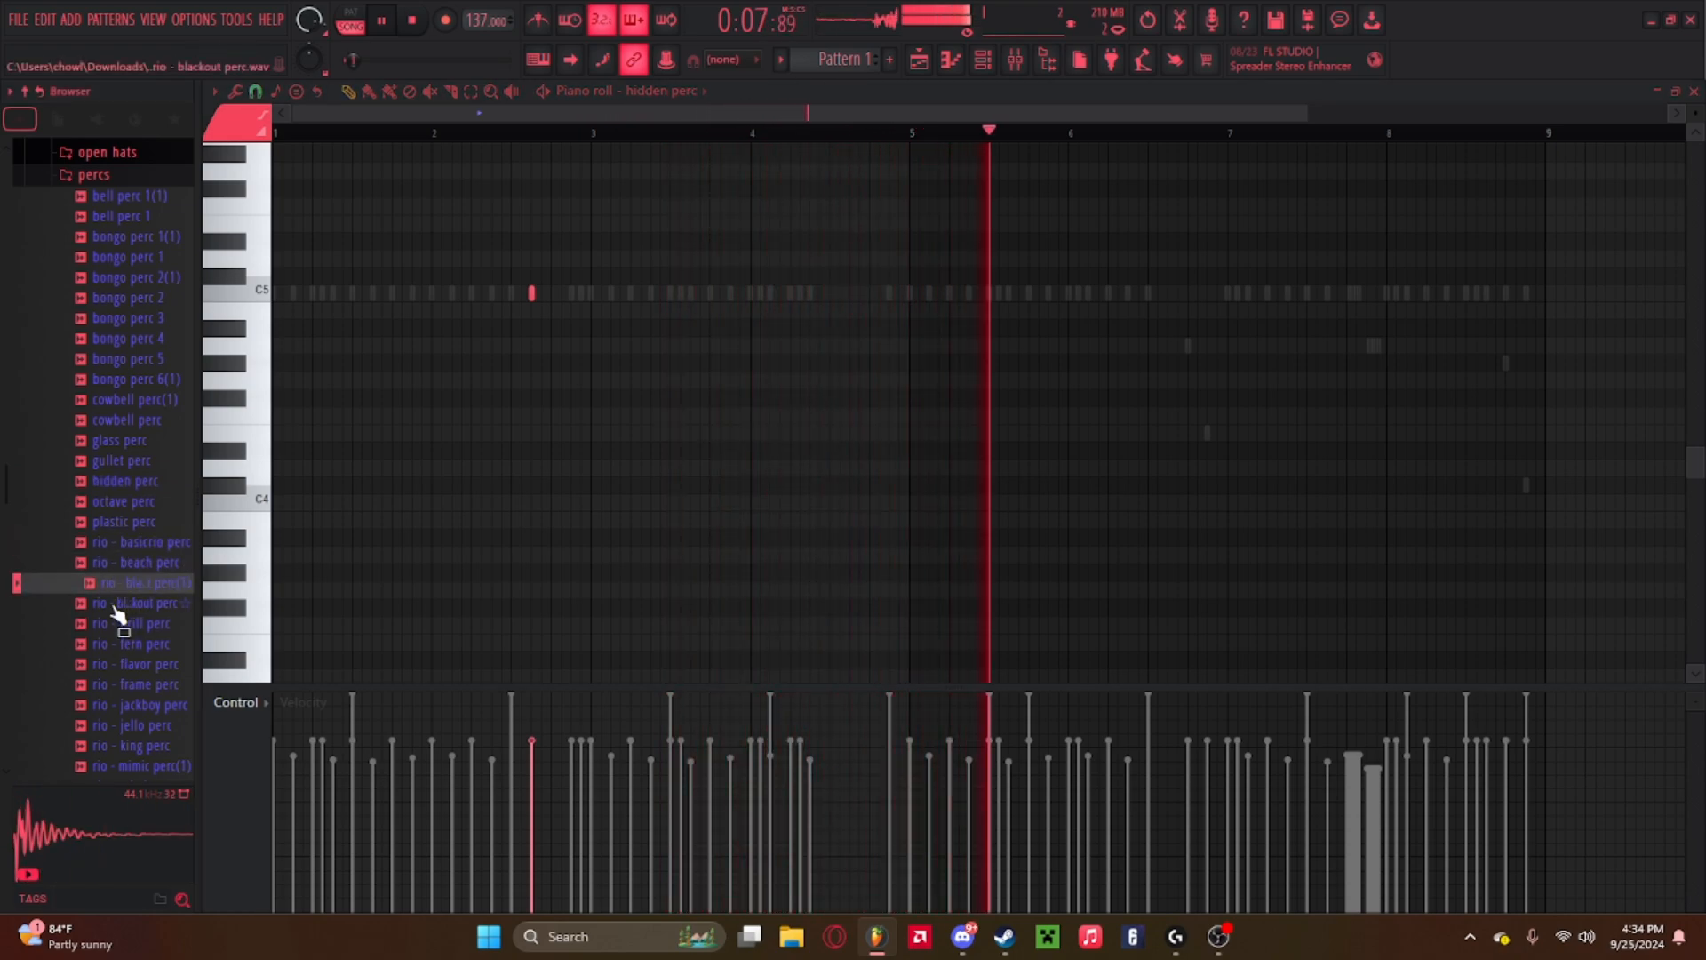
pyautogui.click(108, 665)
pyautogui.click(114, 686)
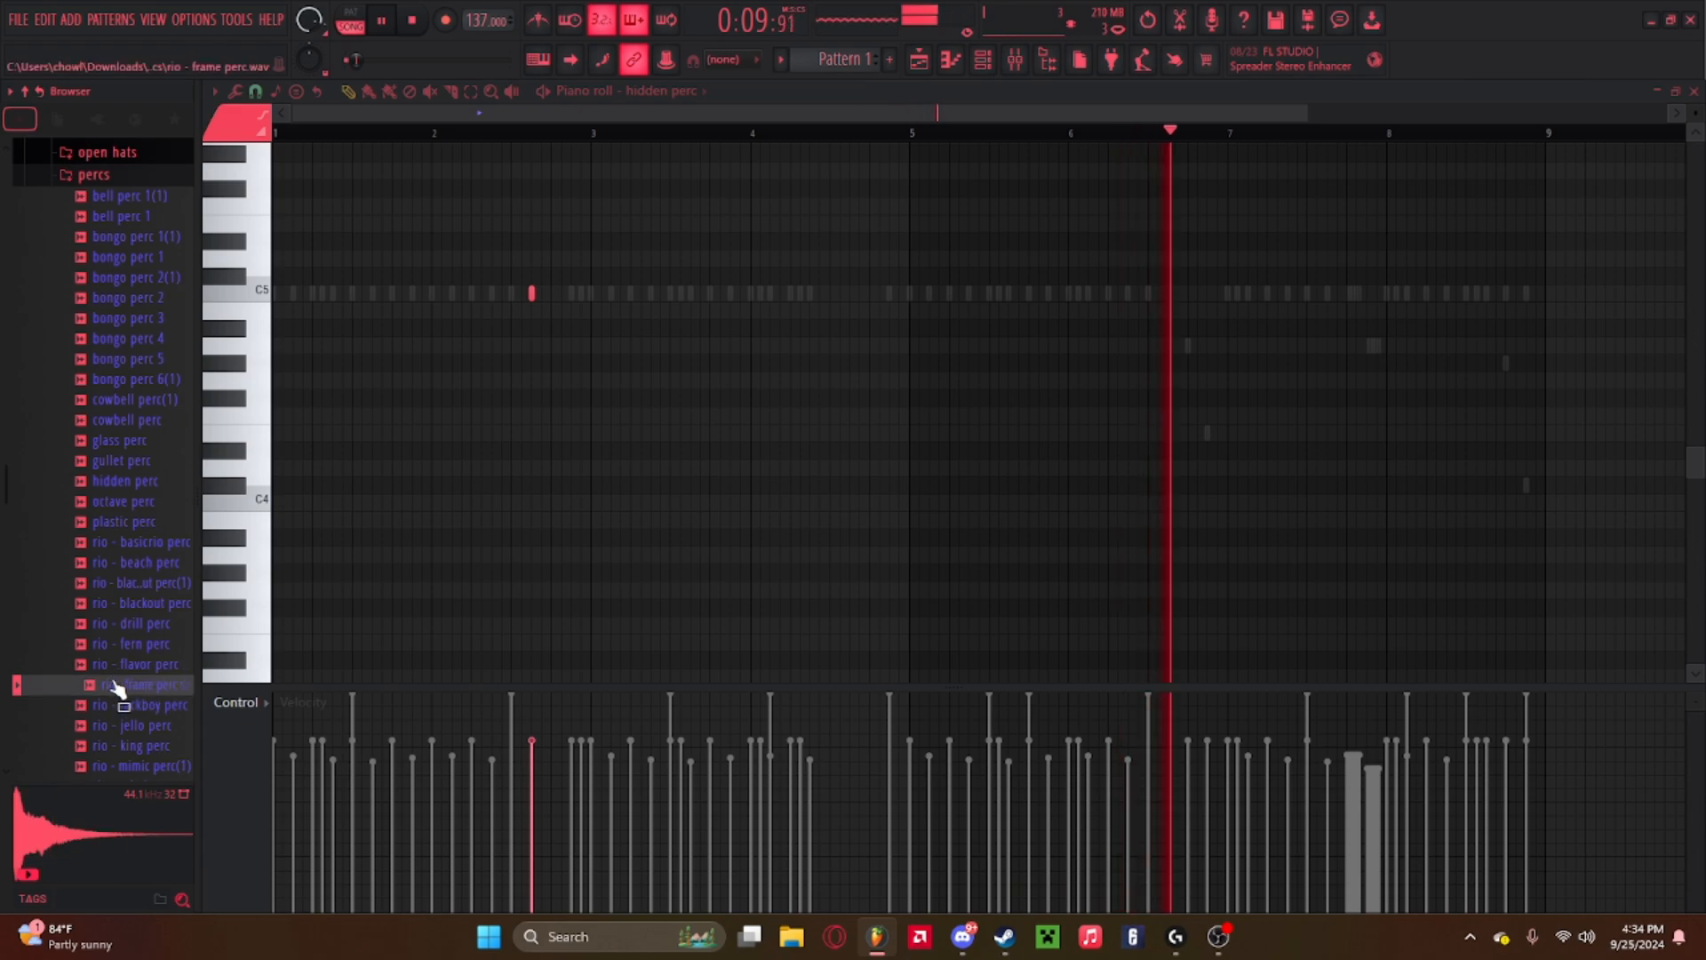
# Load the rio - frame perc sample into the channel rack as a new channel and open its piano roll.
pyautogui.click(983, 59)
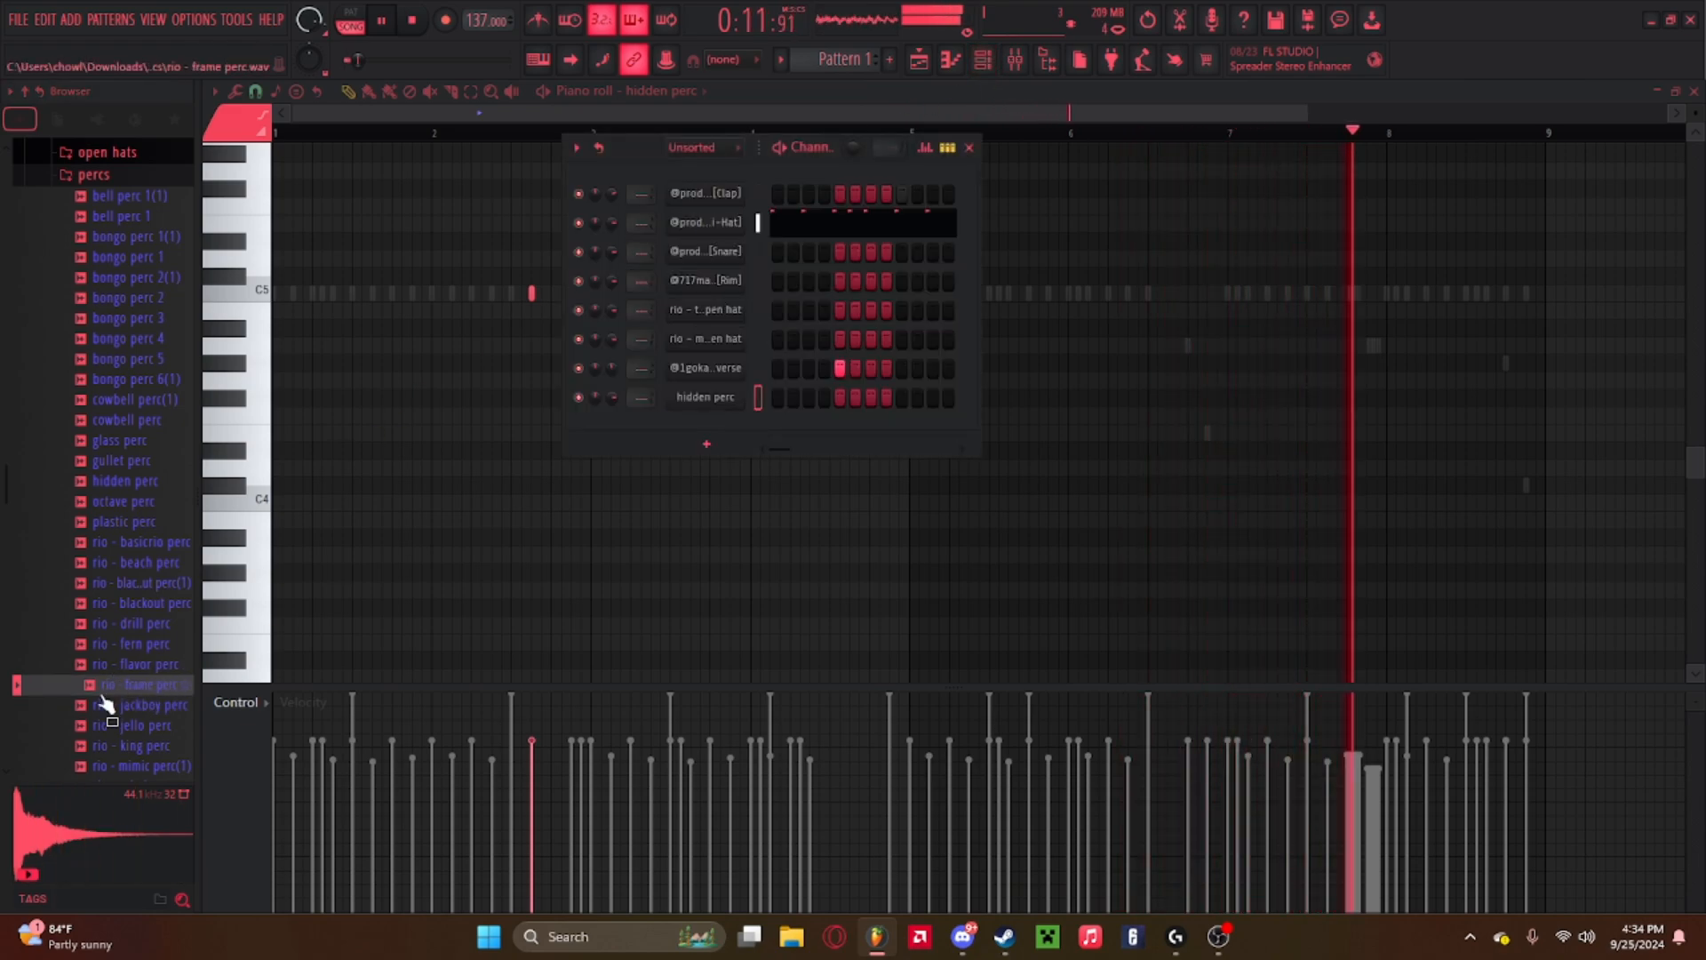
pyautogui.moveTo(104, 690); pyautogui.dragTo(700, 427)
pyautogui.rightClick(698, 424)
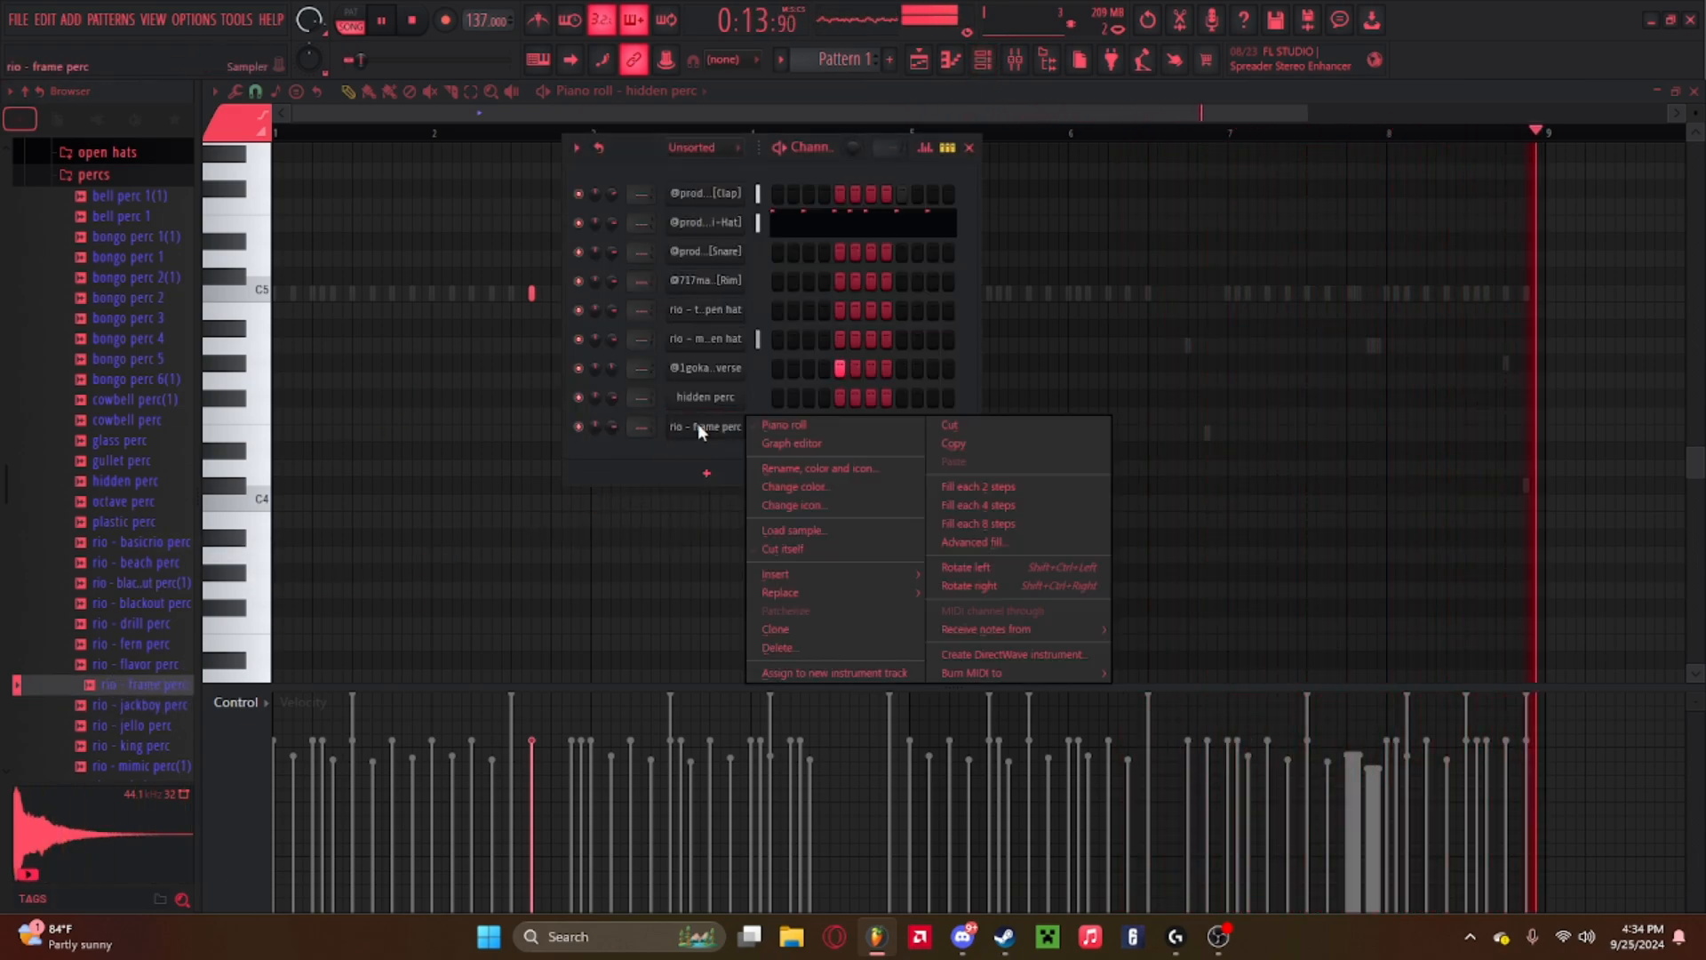
pyautogui.click(770, 429)
pyautogui.rightClick(770, 429)
pyautogui.click(775, 433)
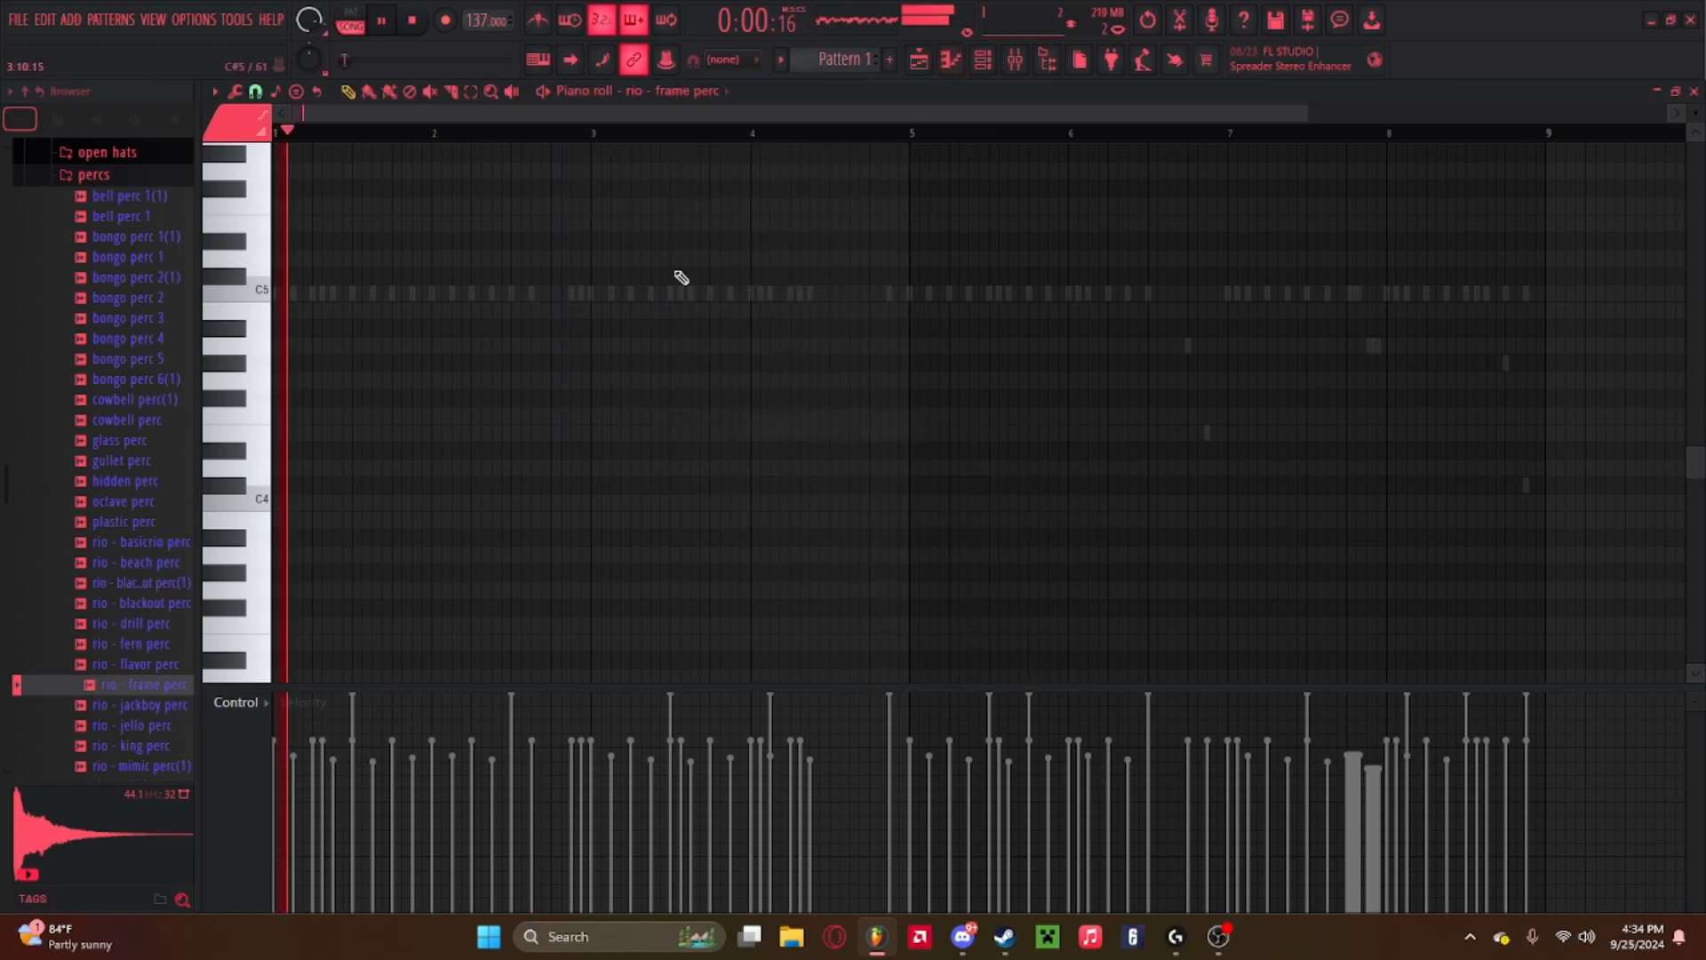
# Place a C5 frame perc note at about bar 4, beat 3 and play the pattern.
pyautogui.click(850, 294)
pyautogui.press('space')
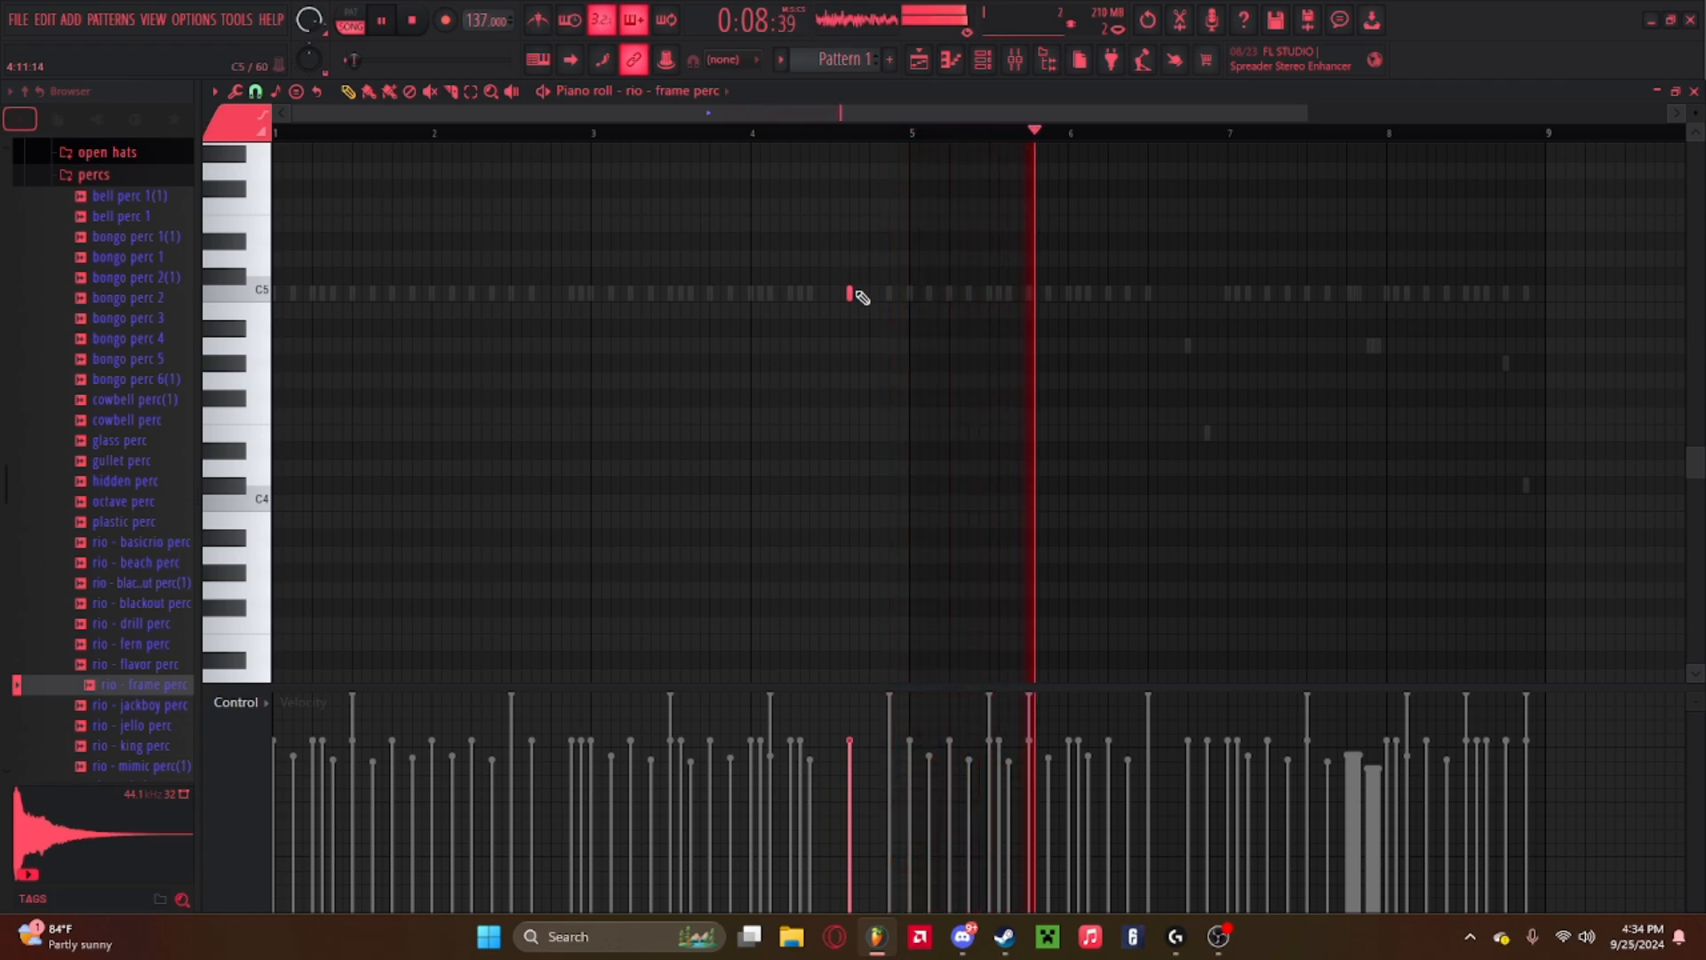
pyautogui.press('space')
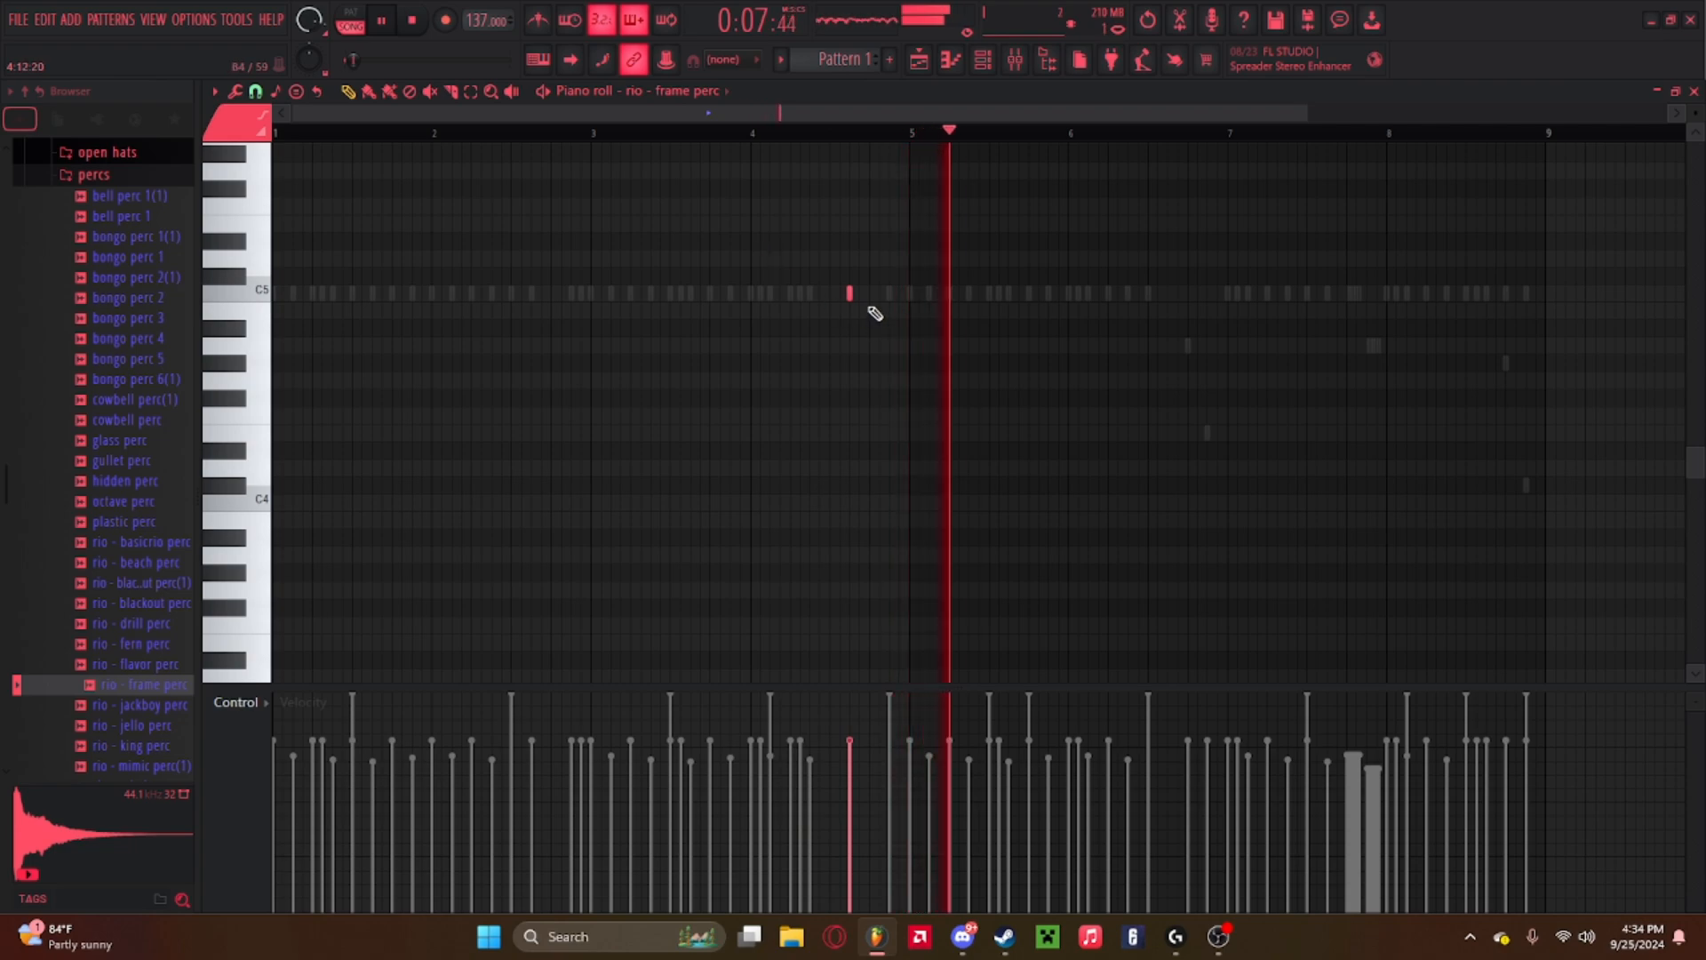
# Inspect the frame perc channel's sampler settings, then close the sampler and the channel rack.
pyautogui.click(981, 60)
pyautogui.click(725, 392)
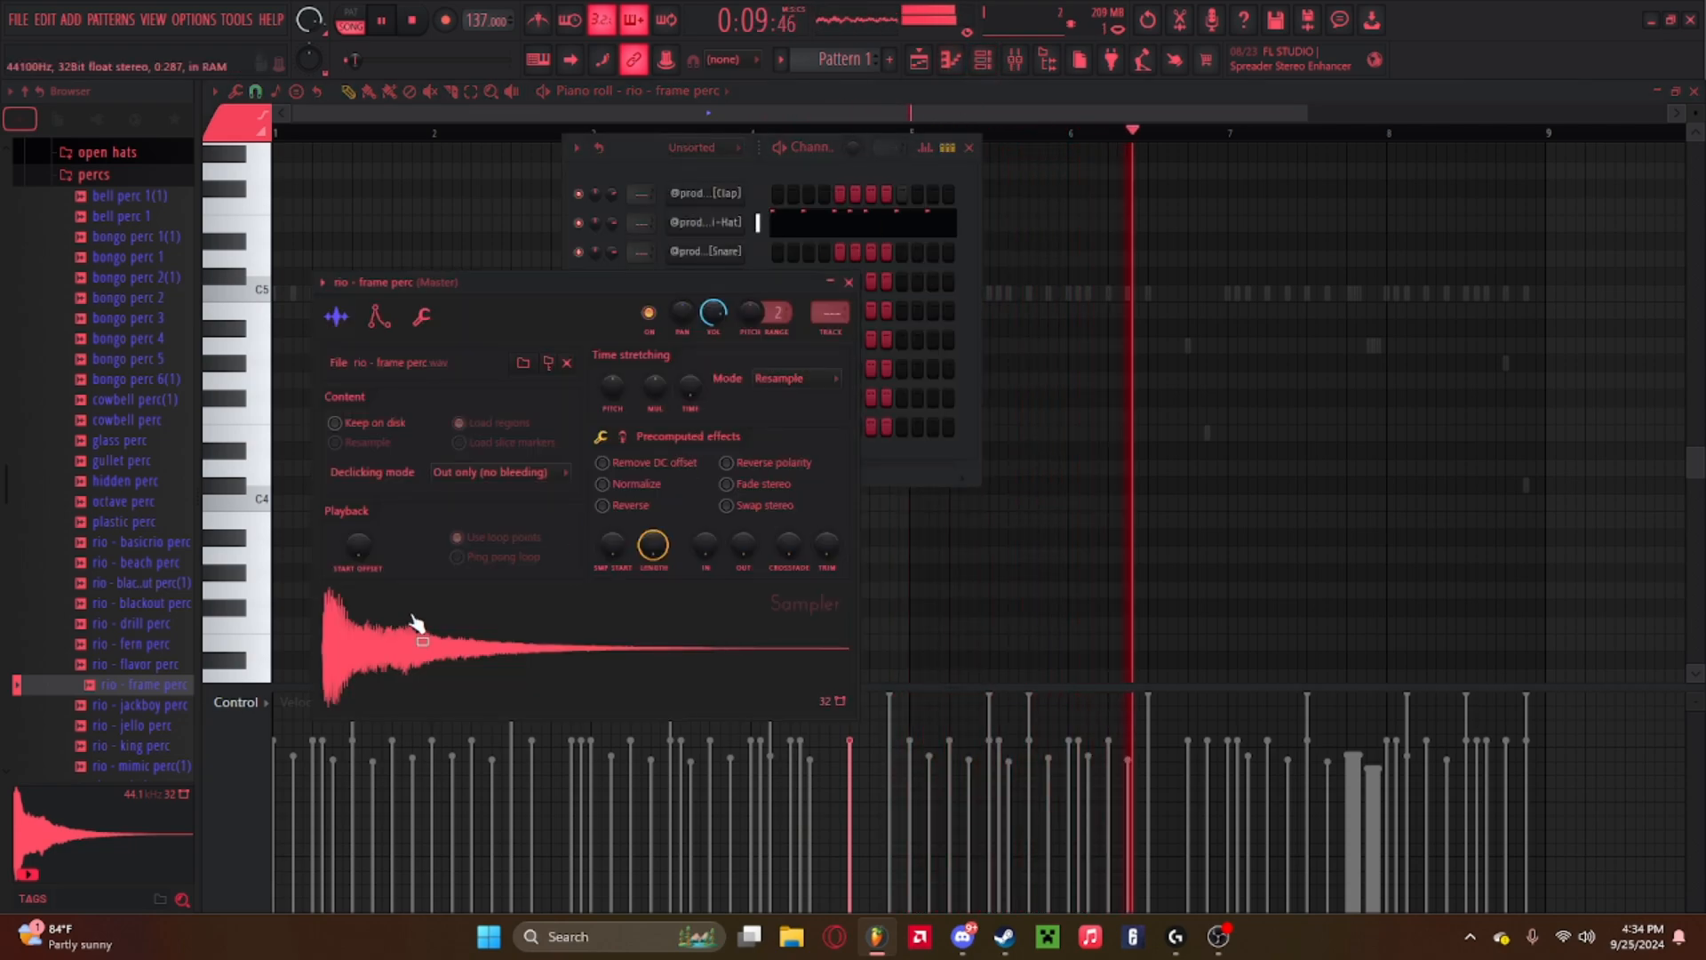
pyautogui.rightClick(610, 549)
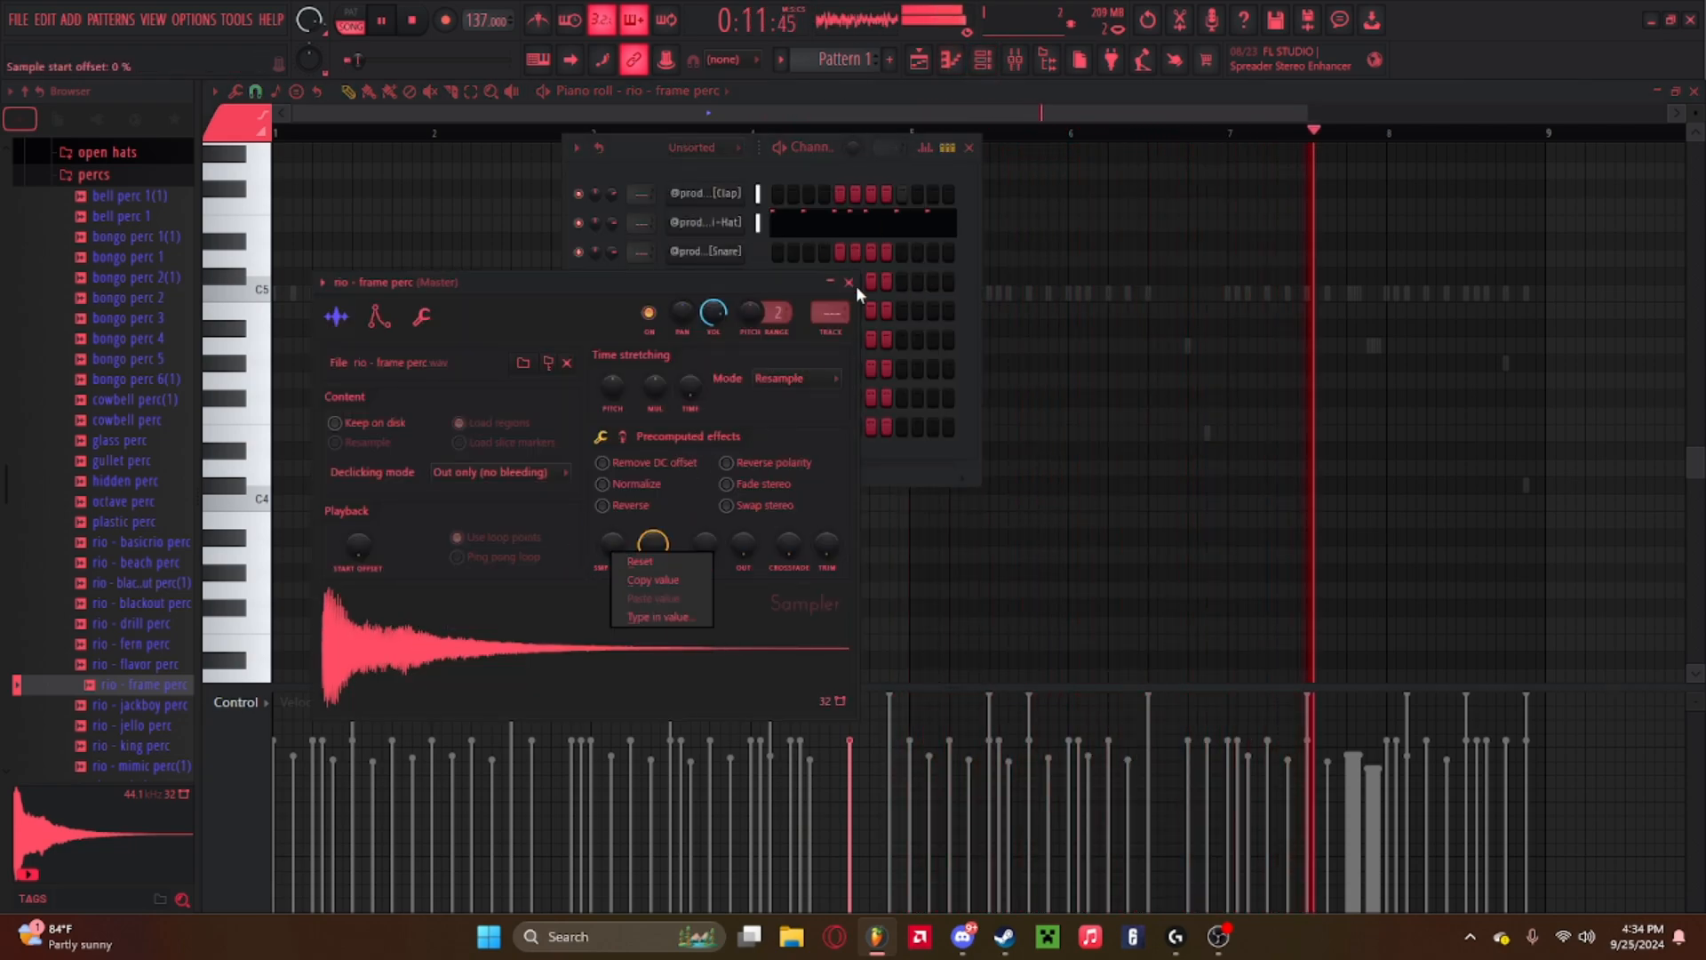
pyautogui.click(849, 281)
pyautogui.click(848, 281)
pyautogui.click(969, 146)
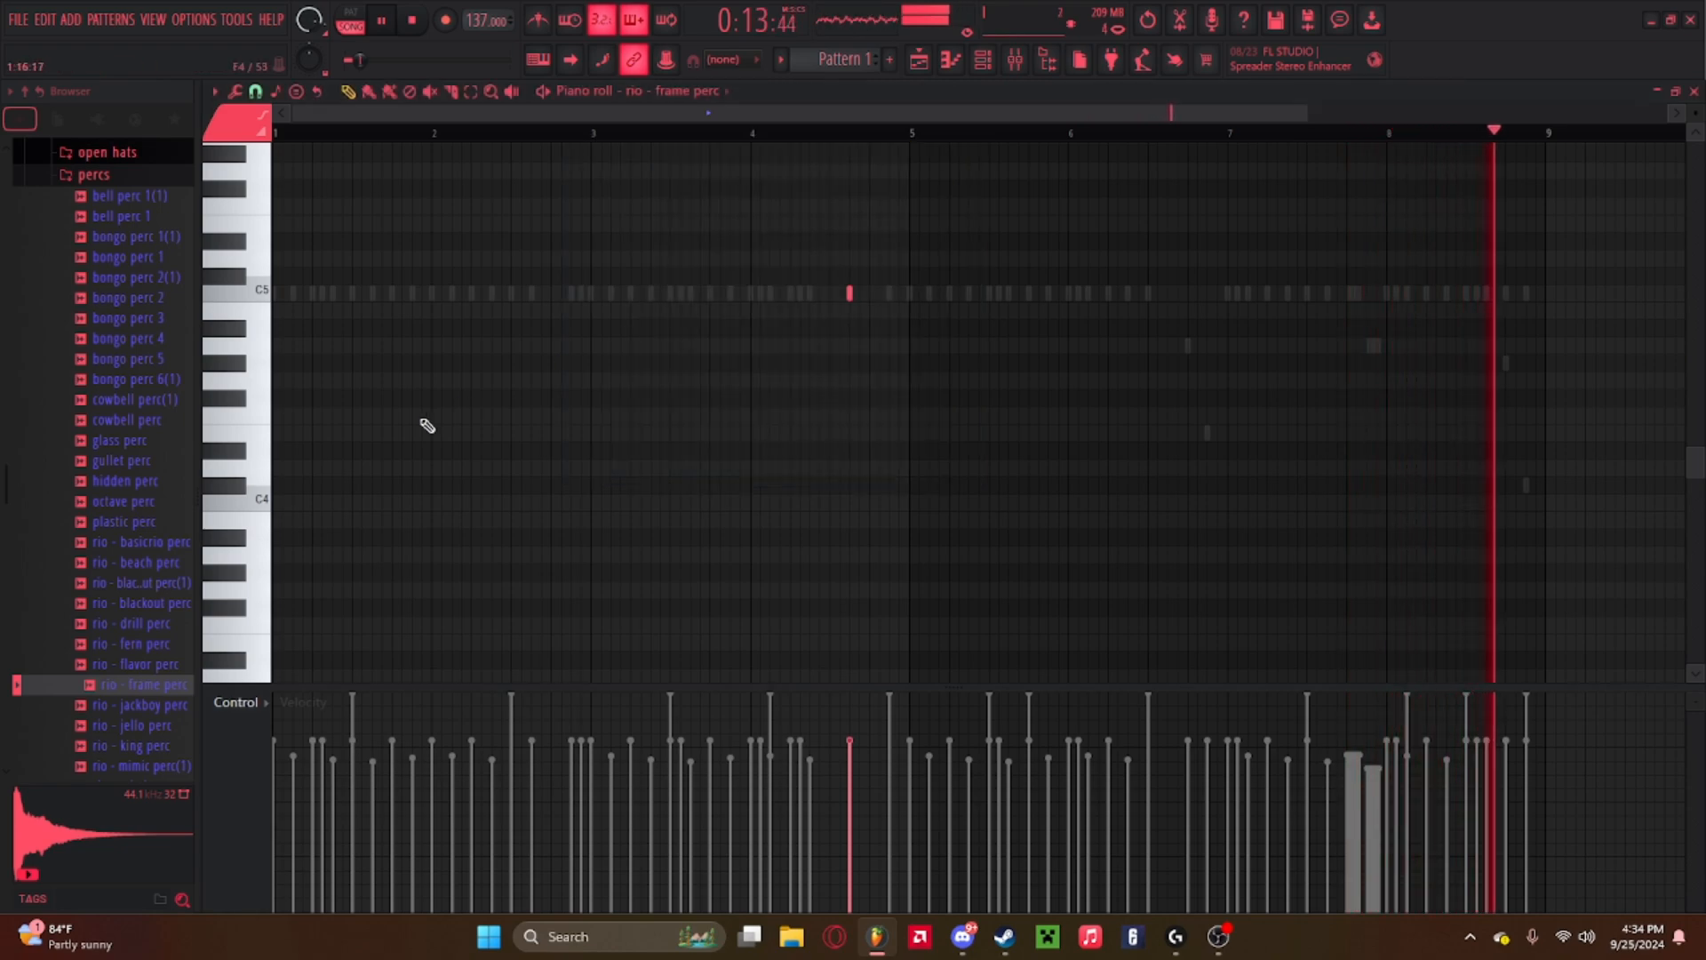
# Preview the rio - jackboy perc sample, load it into the channel rack as a new channel and open its piano roll.
pyautogui.click(124, 707)
pyautogui.press('space')
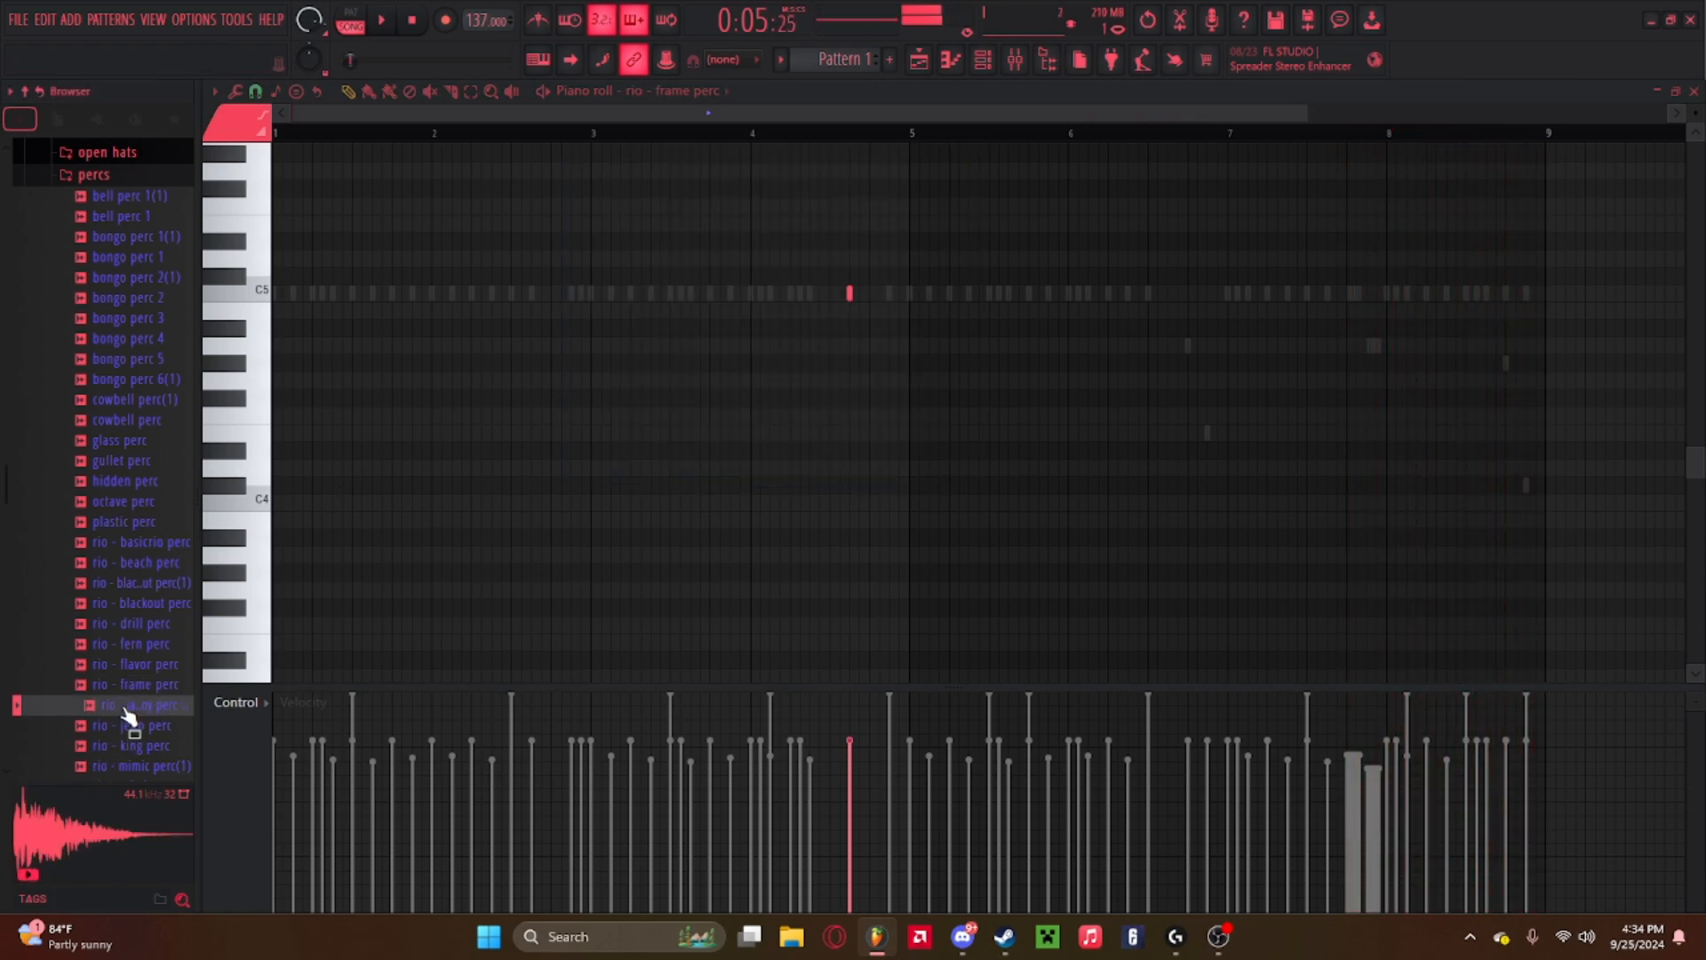
pyautogui.press('space')
pyautogui.click(981, 61)
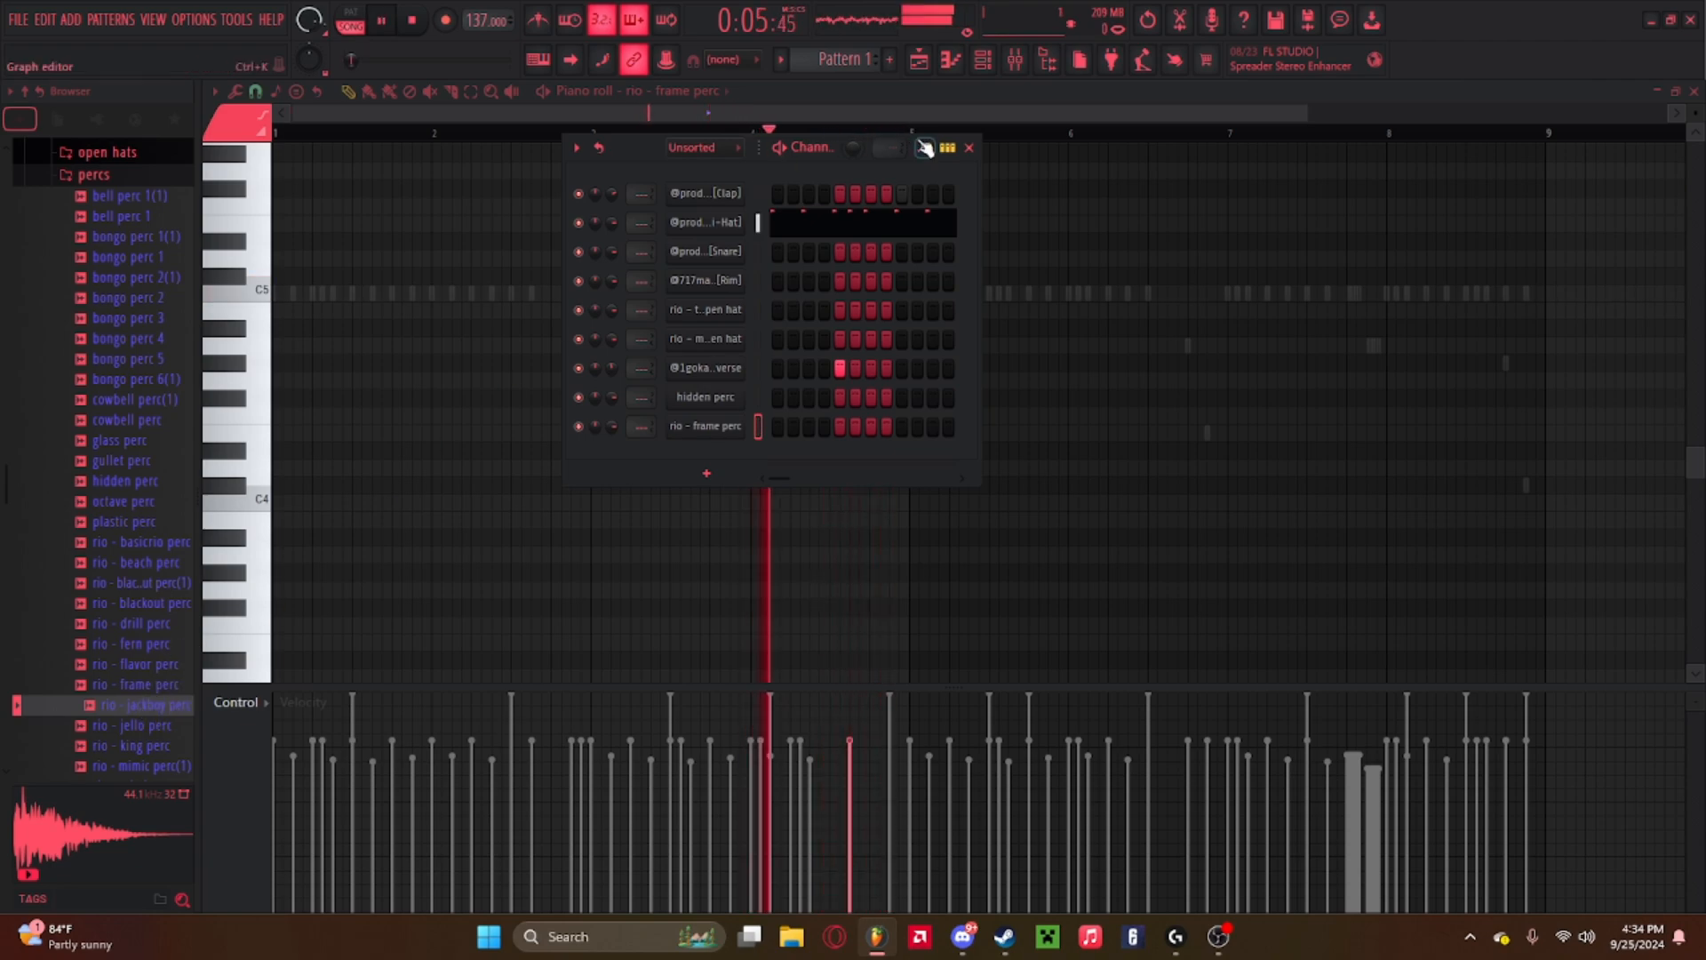
pyautogui.click(968, 147)
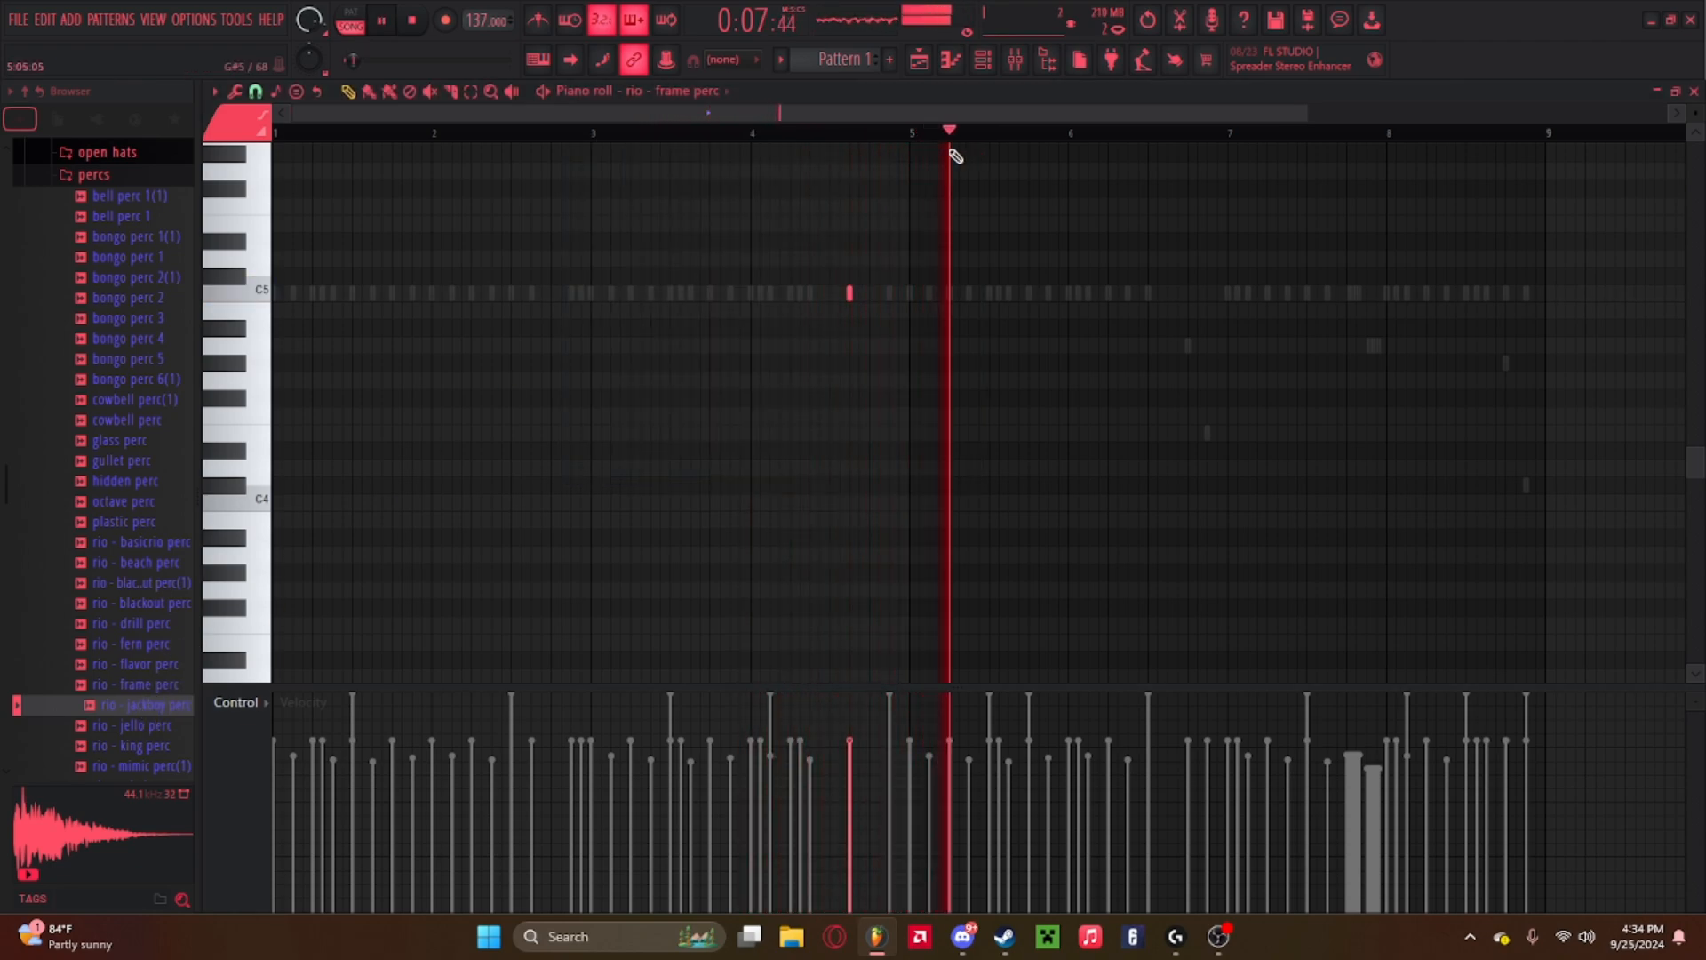
pyautogui.click(763, 133)
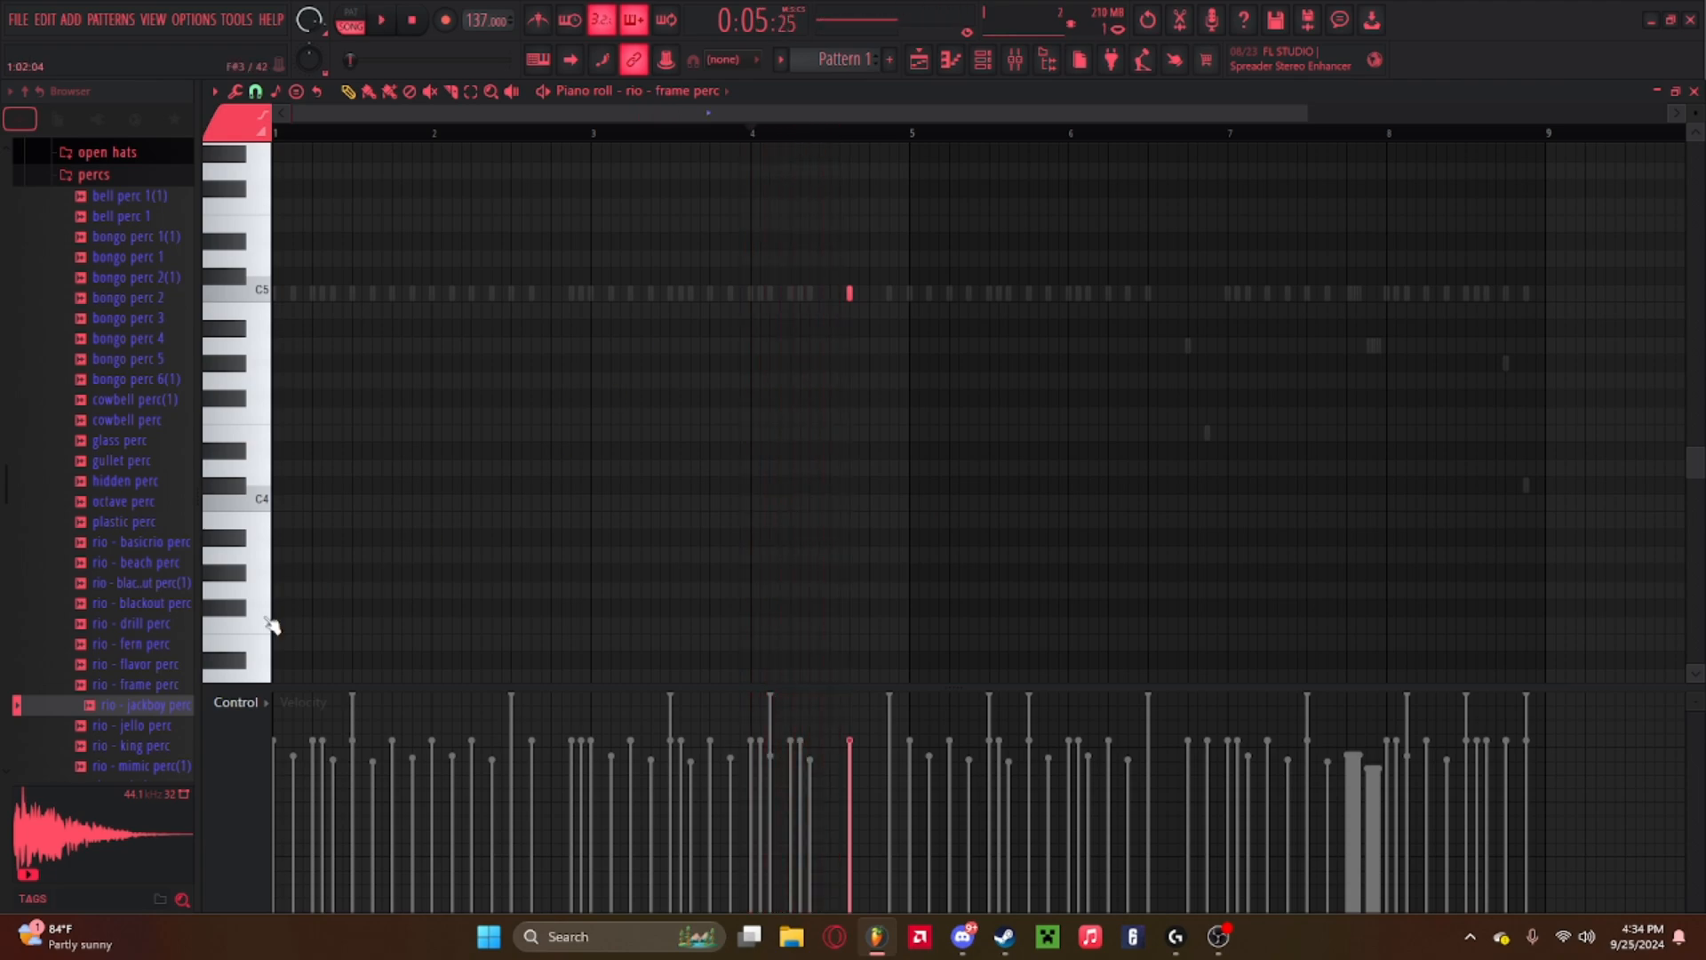
pyautogui.click(983, 60)
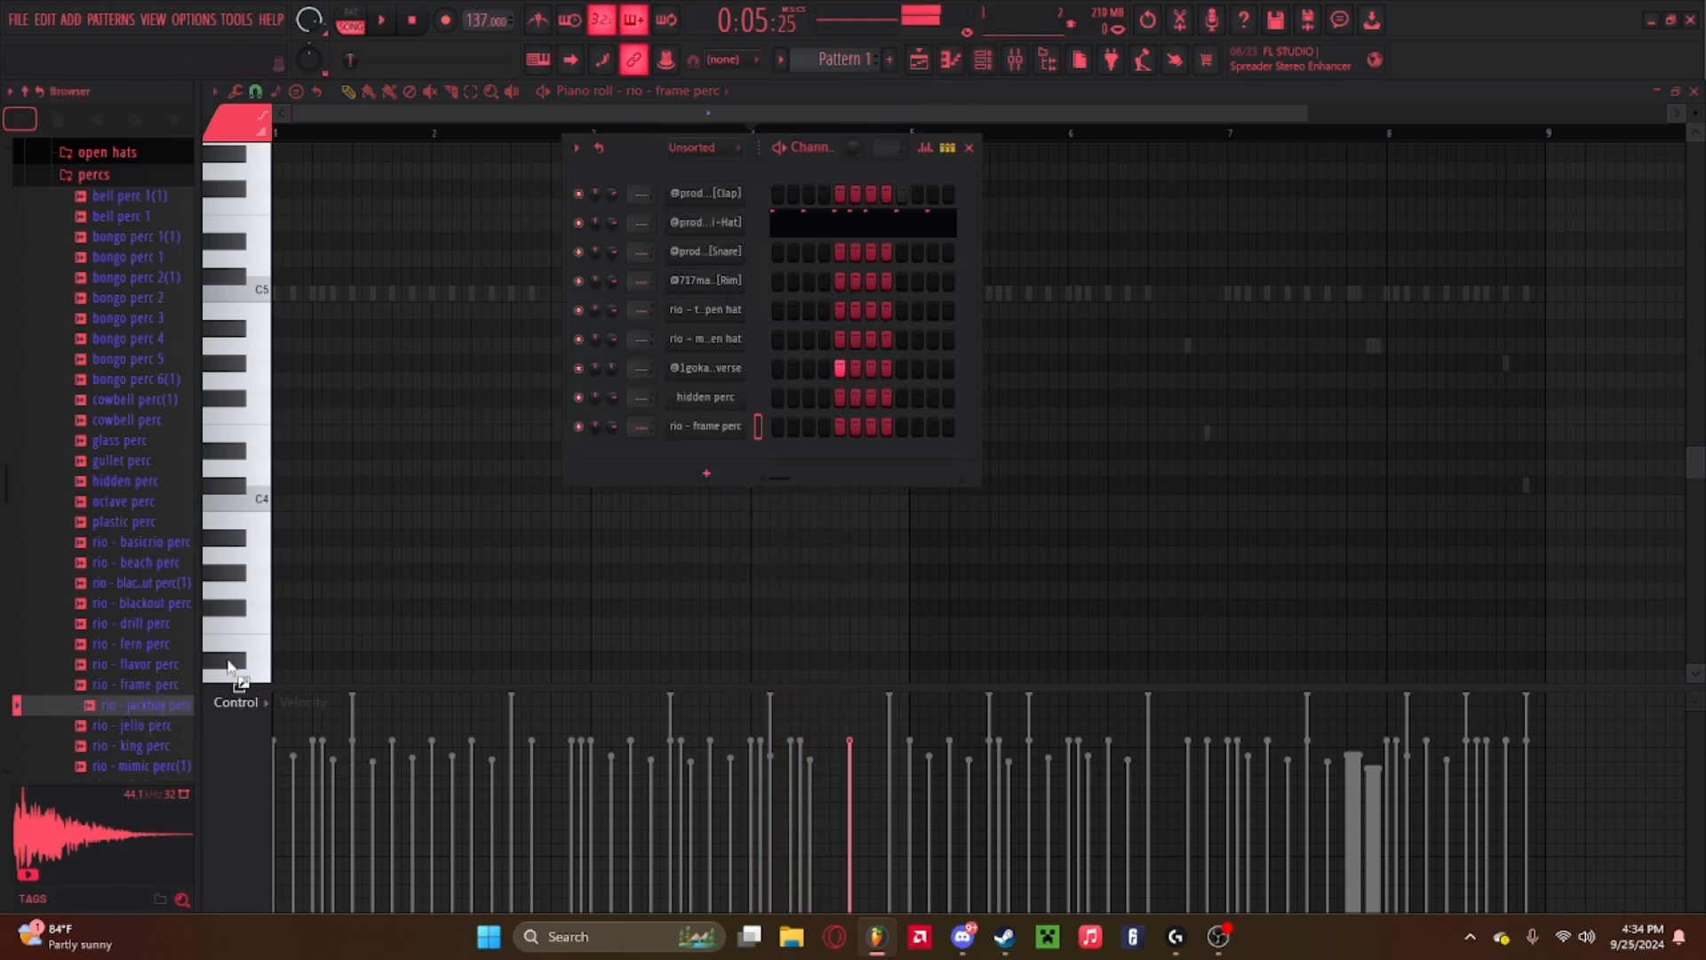
pyautogui.moveTo(228, 667); pyautogui.dragTo(690, 461)
pyautogui.rightClick(695, 457)
pyautogui.click(788, 456)
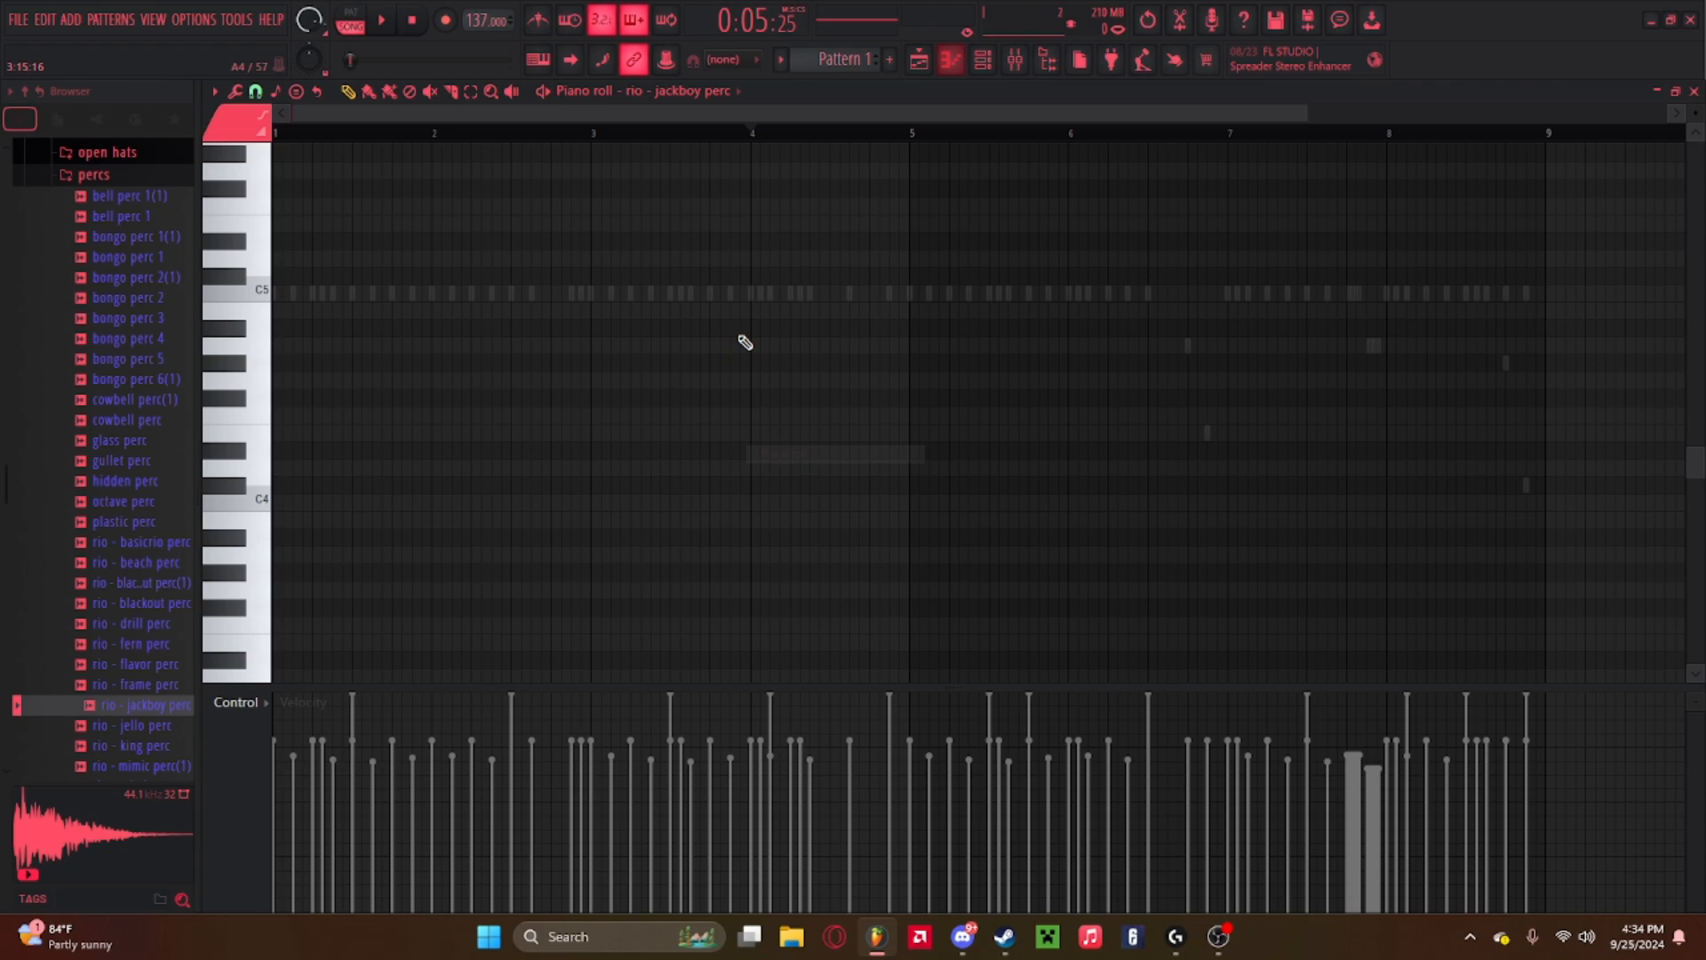
# Place a C5 jackboy perc note at about bar 4, beat 3 and play the pattern.
pyautogui.click(831, 295)
pyautogui.press('space')
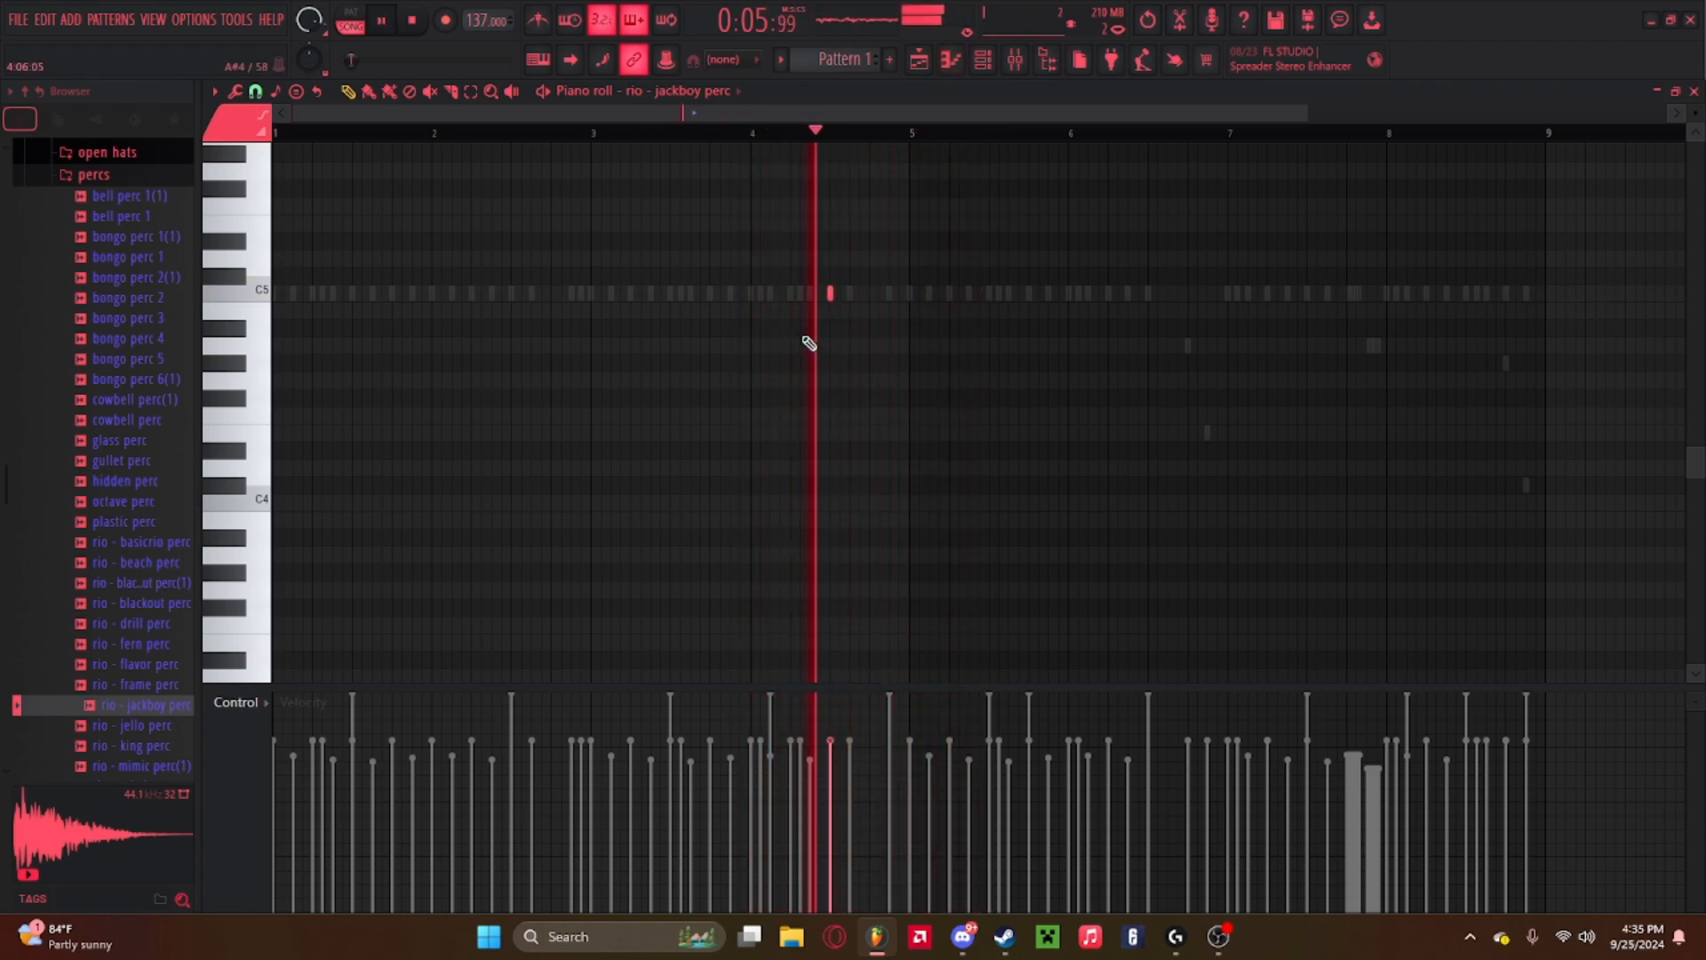
# Browse and preview more perc samples further down the percs folder, ending at tempo perc.
pyautogui.scroll(-6, 140, 652)
pyautogui.click(145, 568)
pyautogui.click(145, 522)
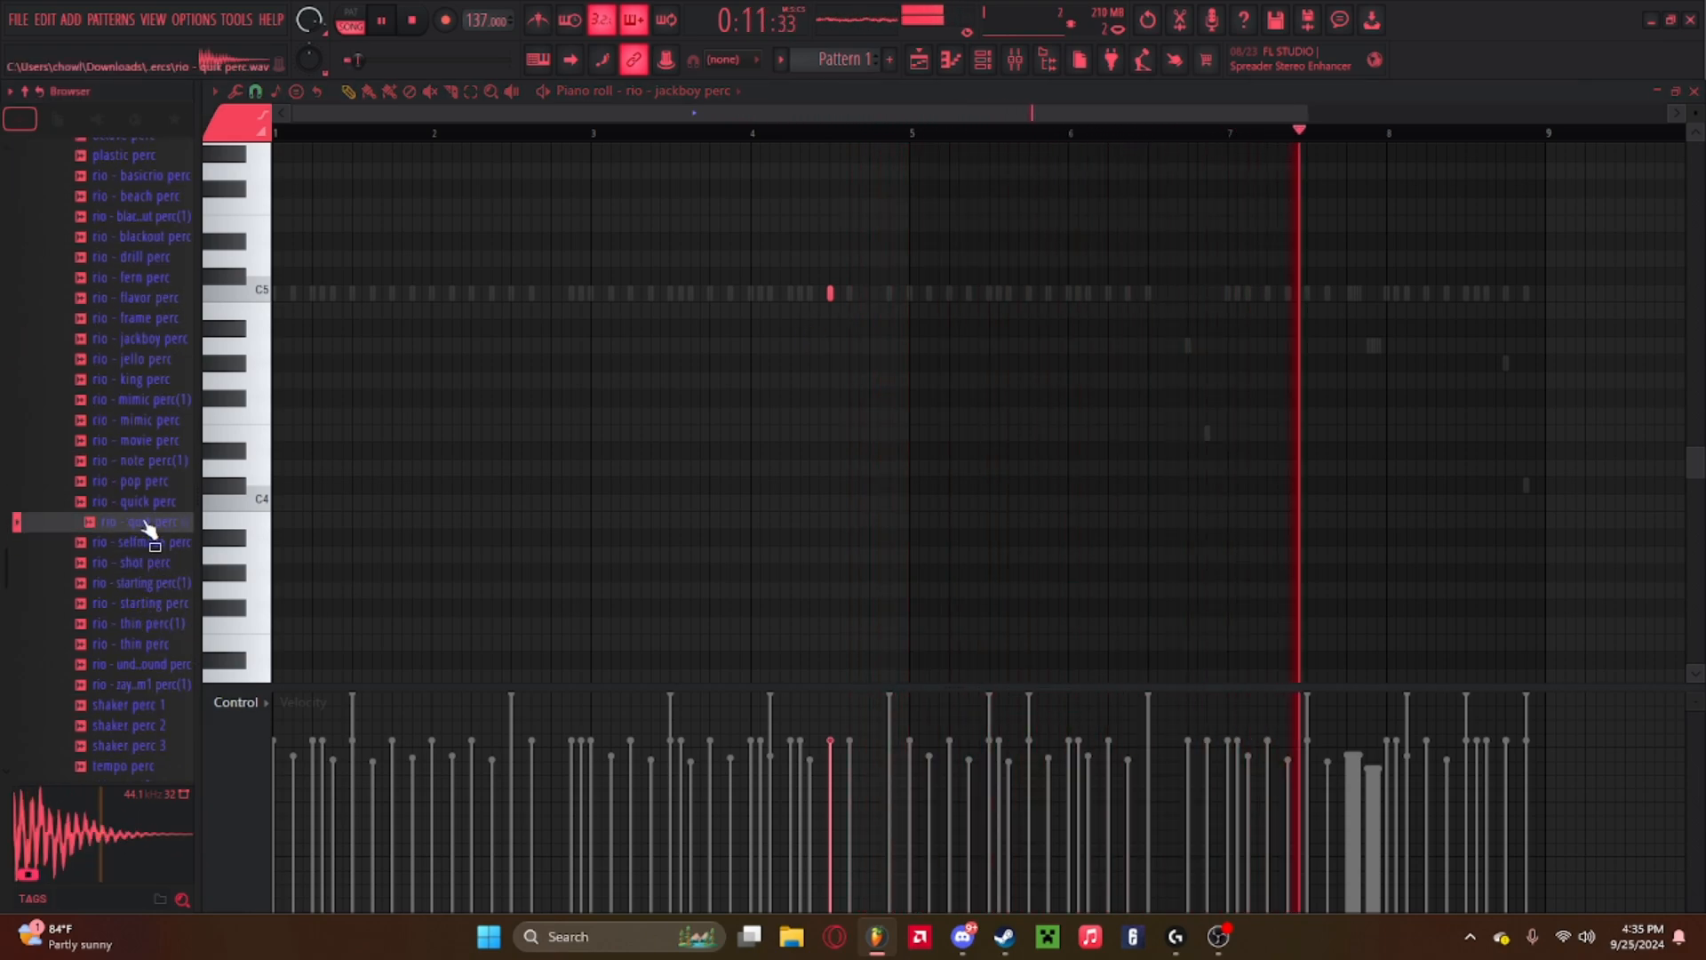
pyautogui.click(153, 466)
pyautogui.click(157, 382)
pyautogui.click(137, 707)
pyautogui.scroll(-2, 133, 693)
pyautogui.click(124, 683)
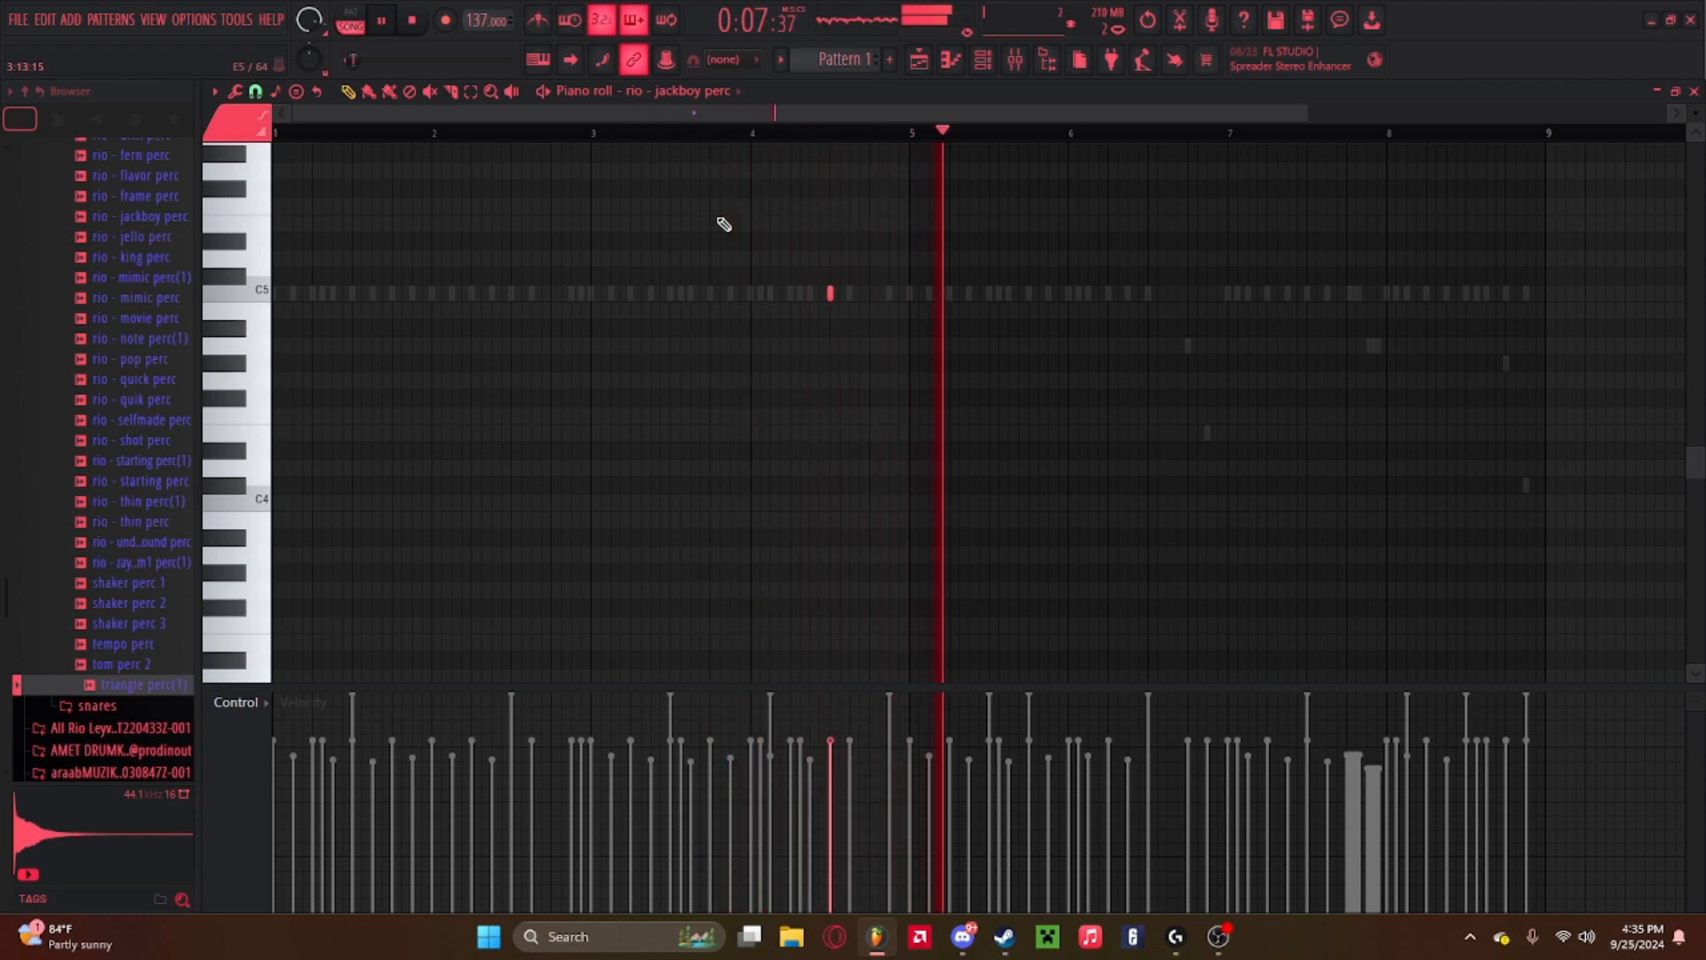
pyautogui.scroll(5, 145, 499)
pyautogui.scroll(-4, 145, 493)
pyautogui.click(128, 361)
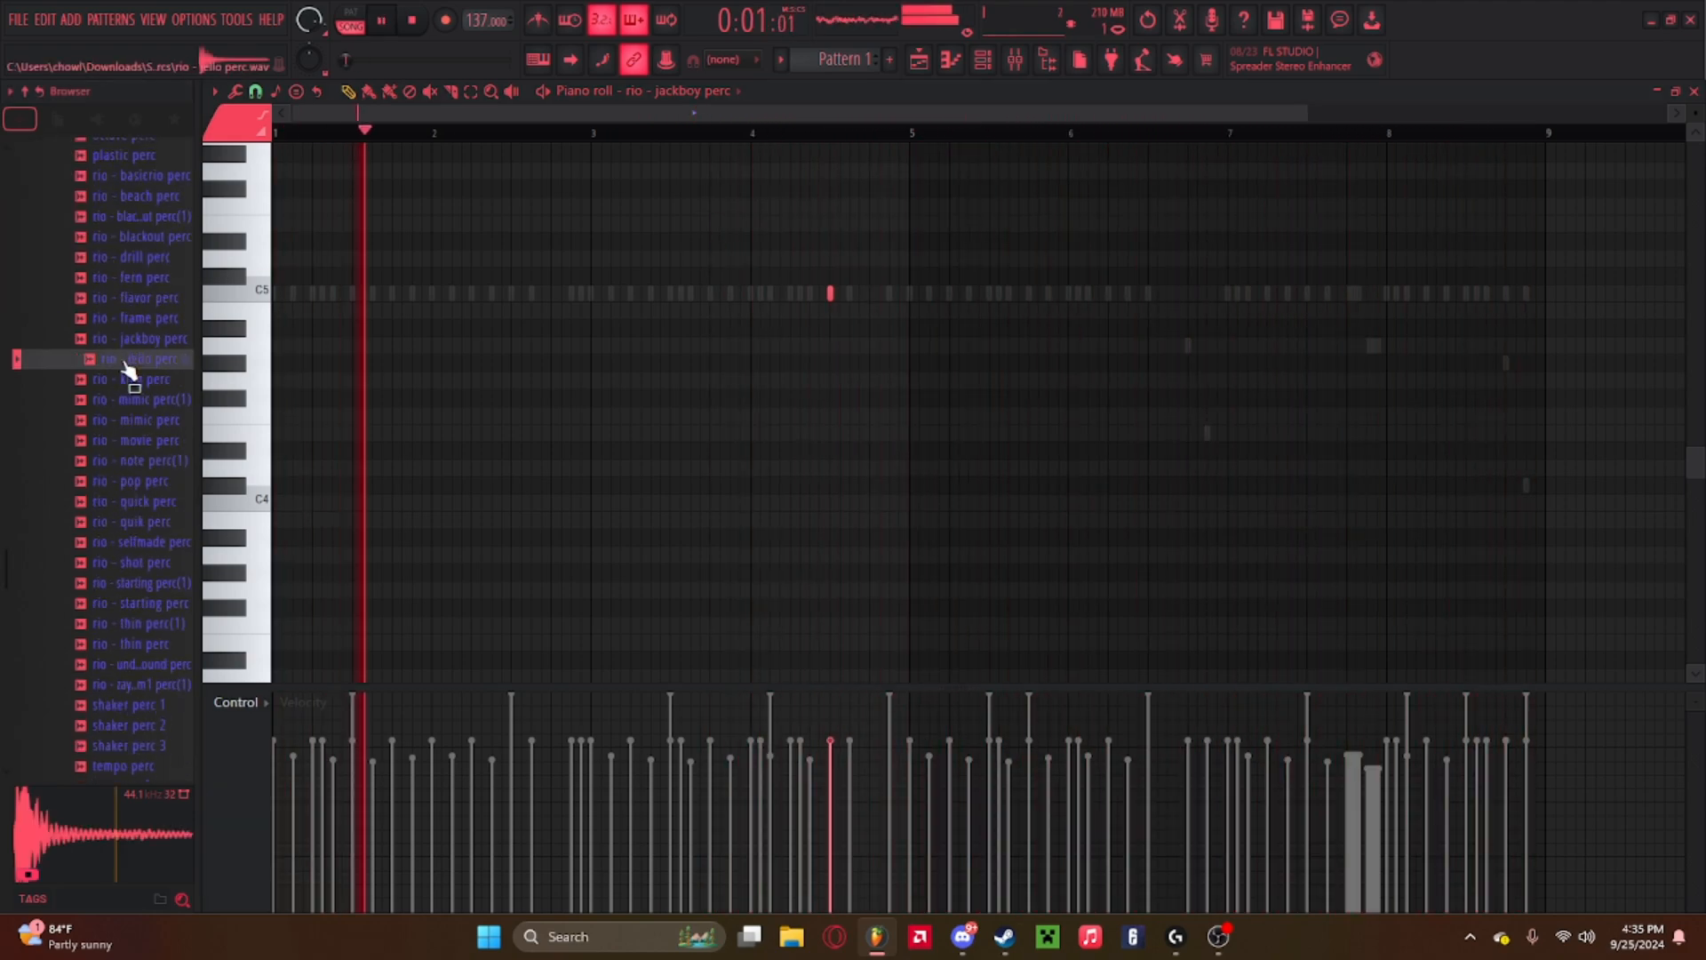
pyautogui.click(133, 383)
pyautogui.click(143, 263)
pyautogui.click(144, 177)
pyautogui.click(144, 158)
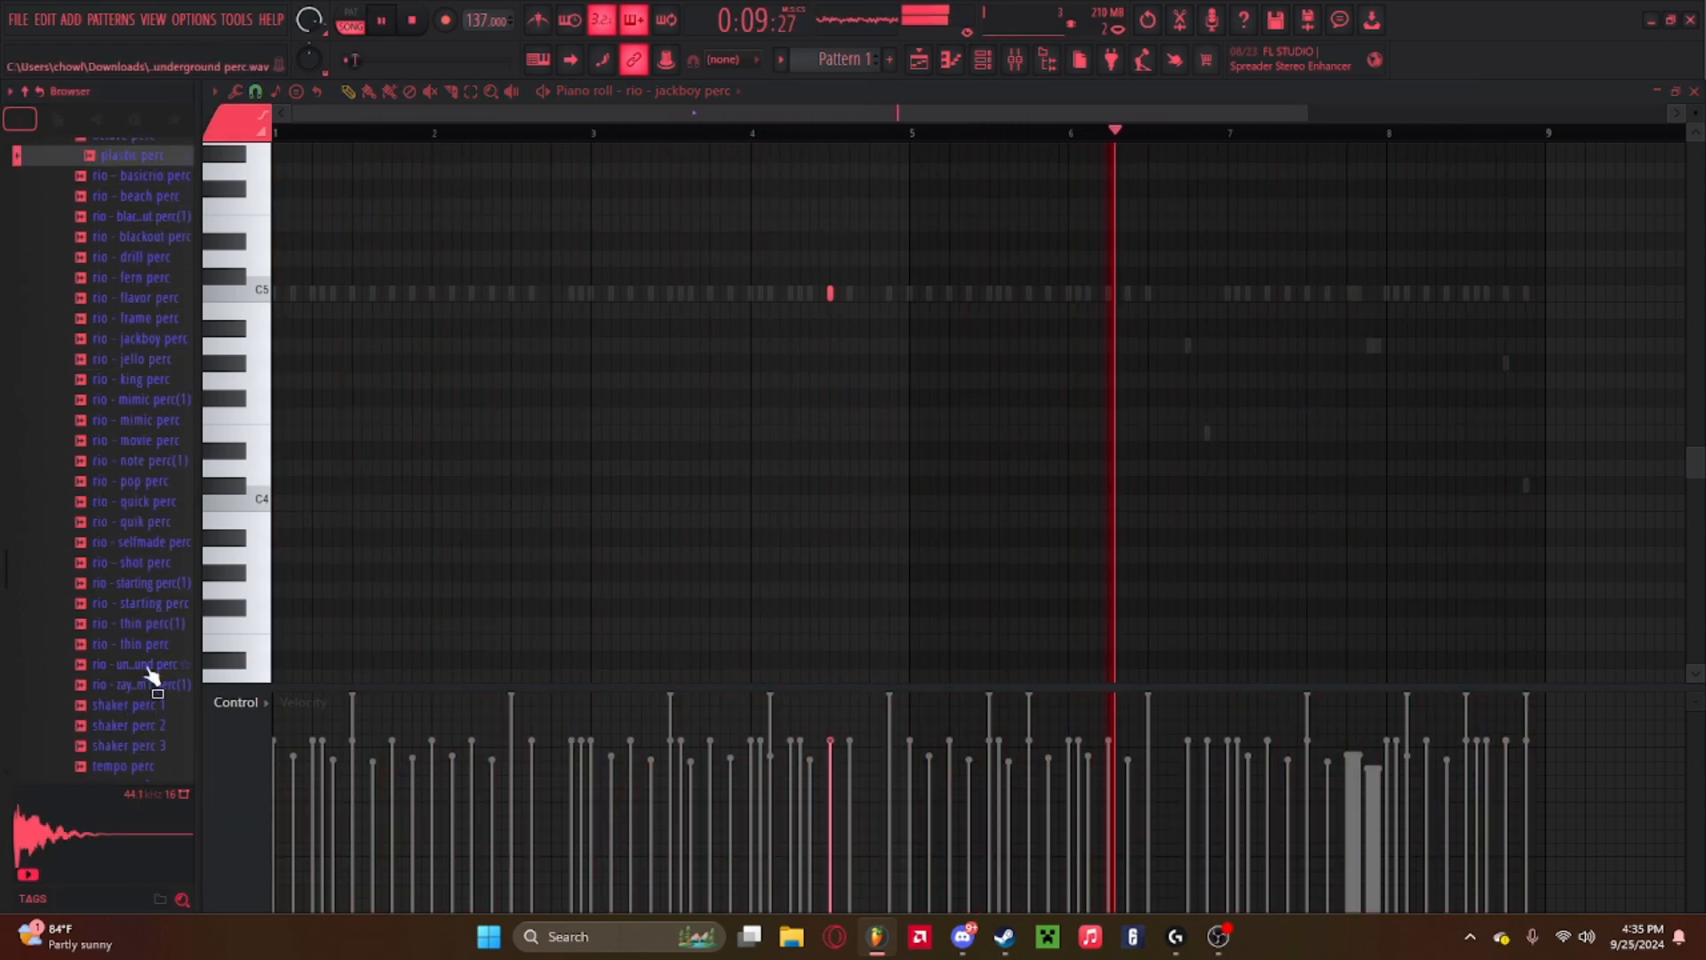
pyautogui.click(142, 707)
pyautogui.click(140, 750)
pyautogui.click(142, 766)
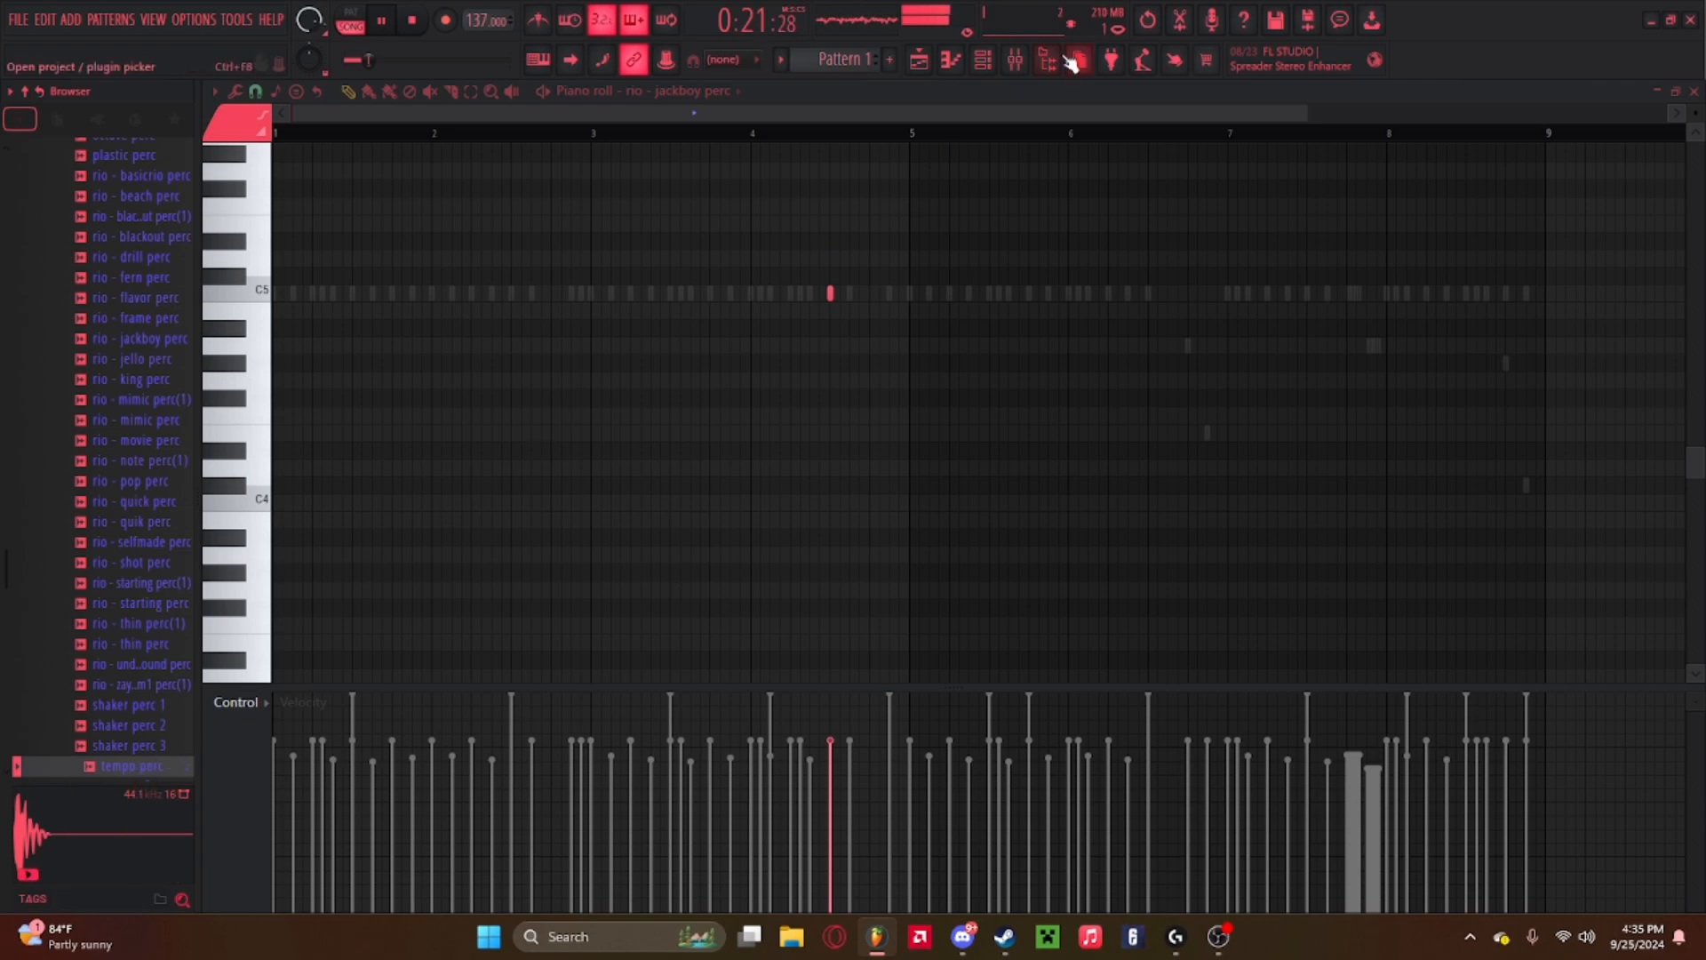
pyautogui.press('space')
# Add tempo perc to the channel rack as a new channel and fill it with a hit every 4 steps.
pyautogui.click(983, 60)
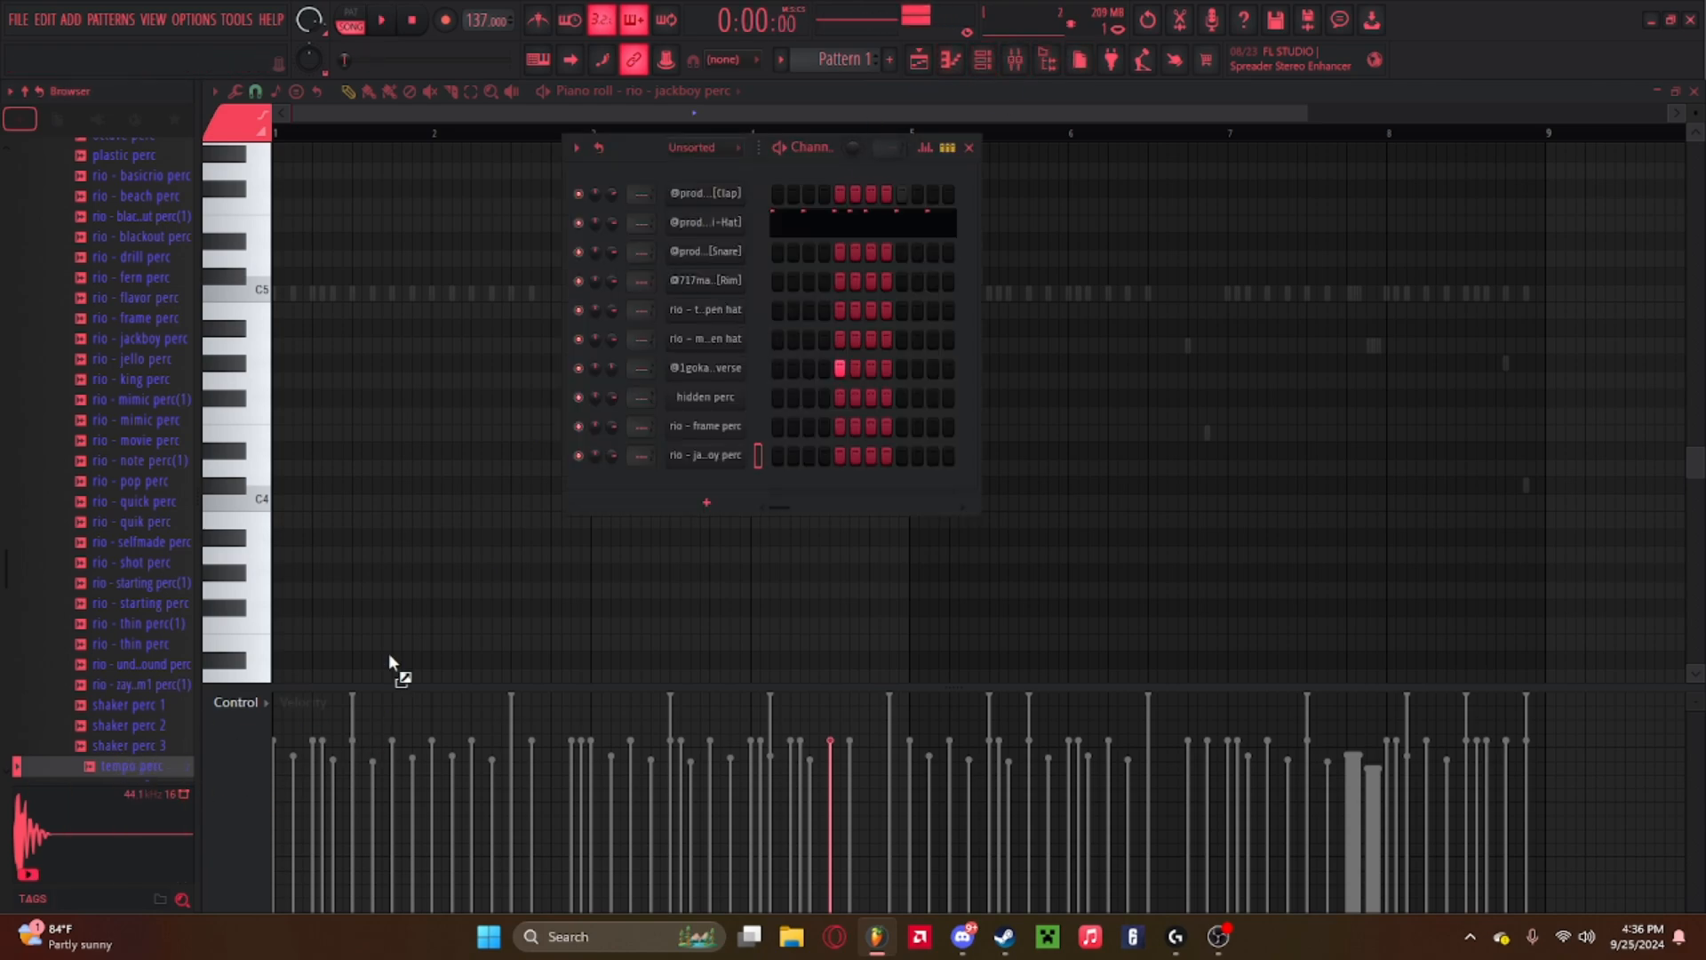
pyautogui.moveTo(387, 652); pyautogui.dragTo(728, 484)
pyautogui.rightClick(745, 484)
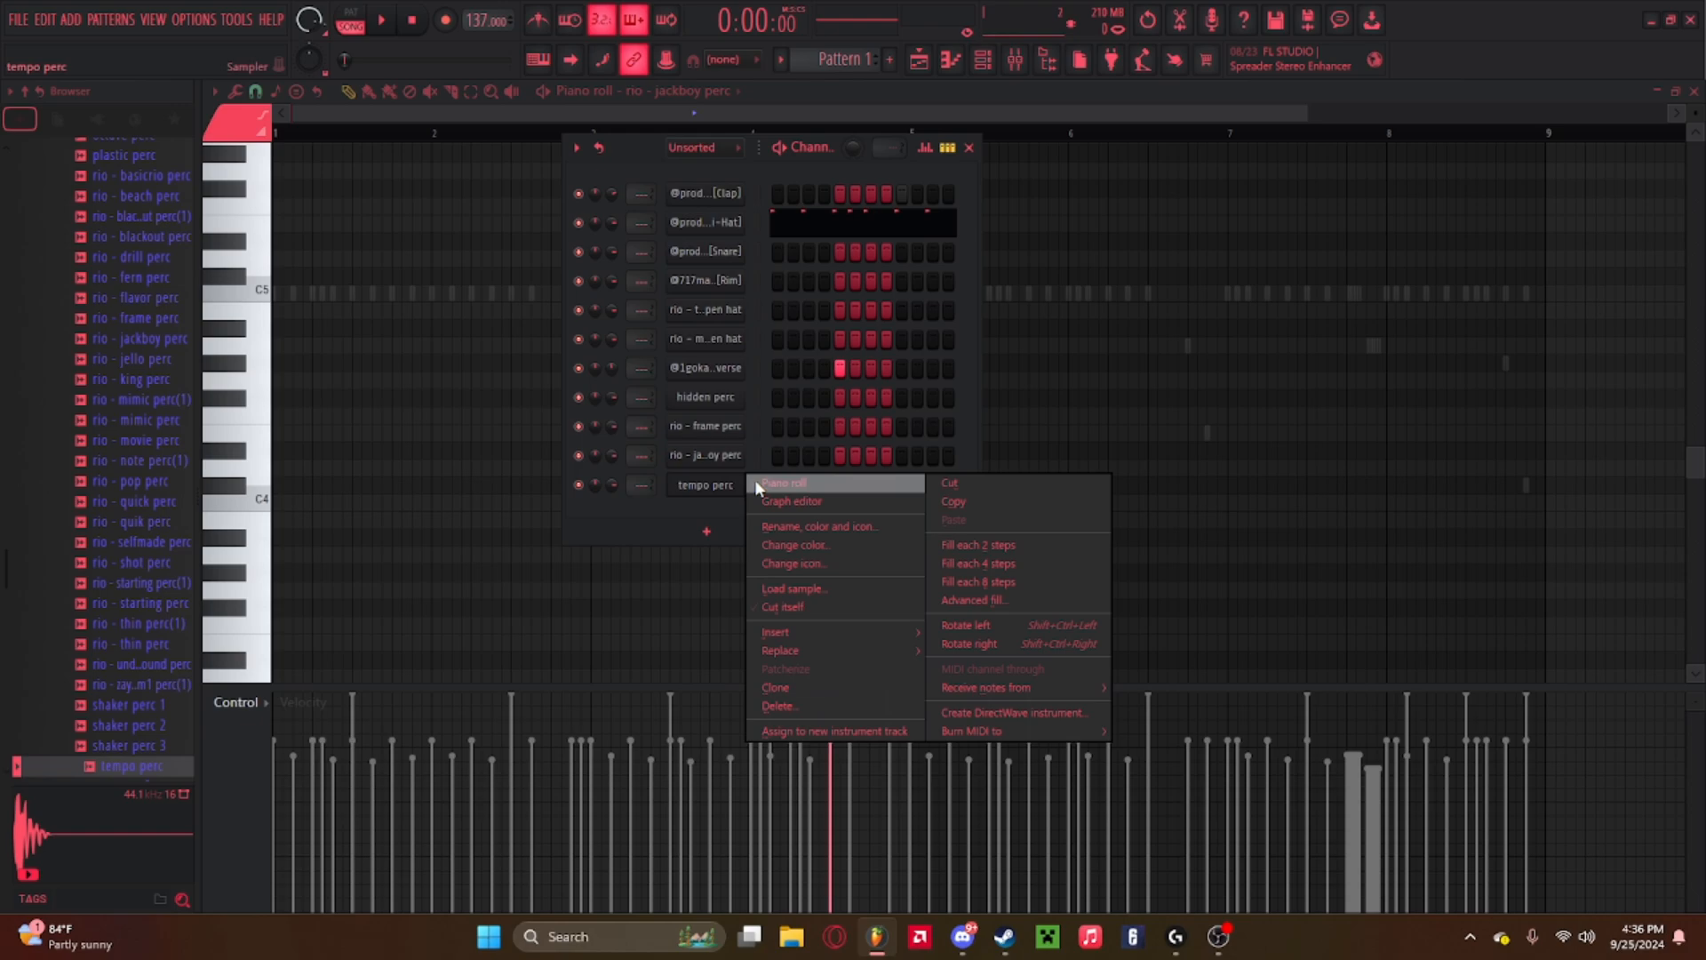
pyautogui.click(1025, 565)
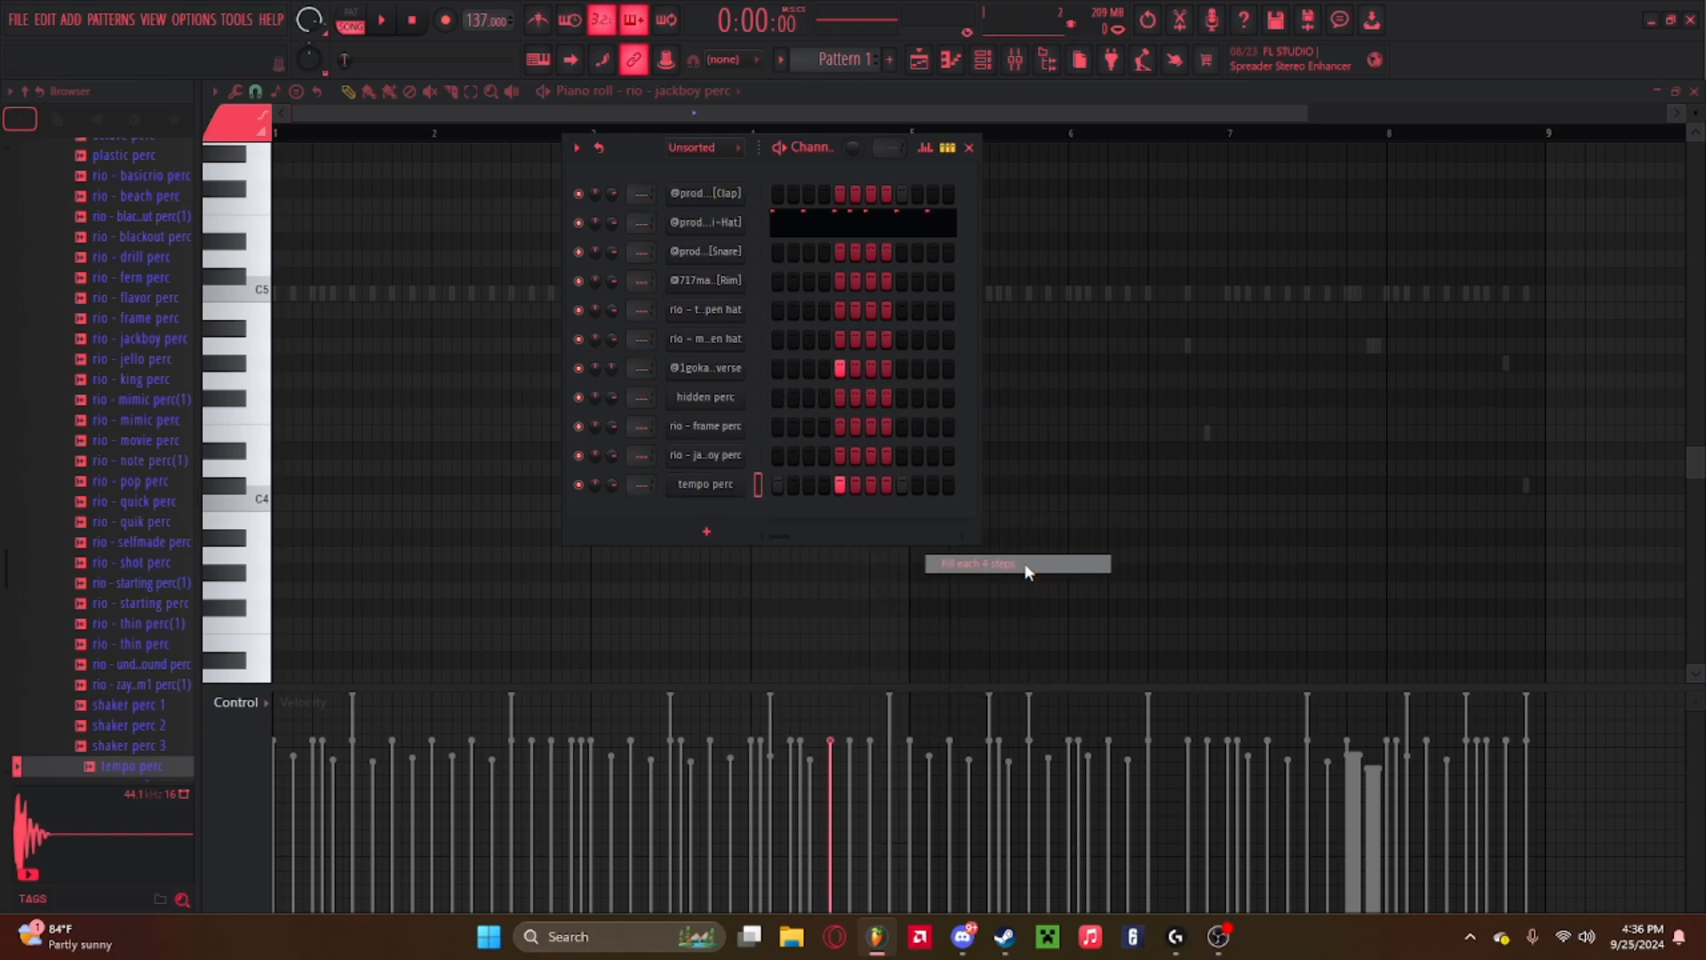
pyautogui.press('space')
# Inspect the tempo perc sampler settings, close it, and open the tempo perc piano roll.
pyautogui.click(716, 485)
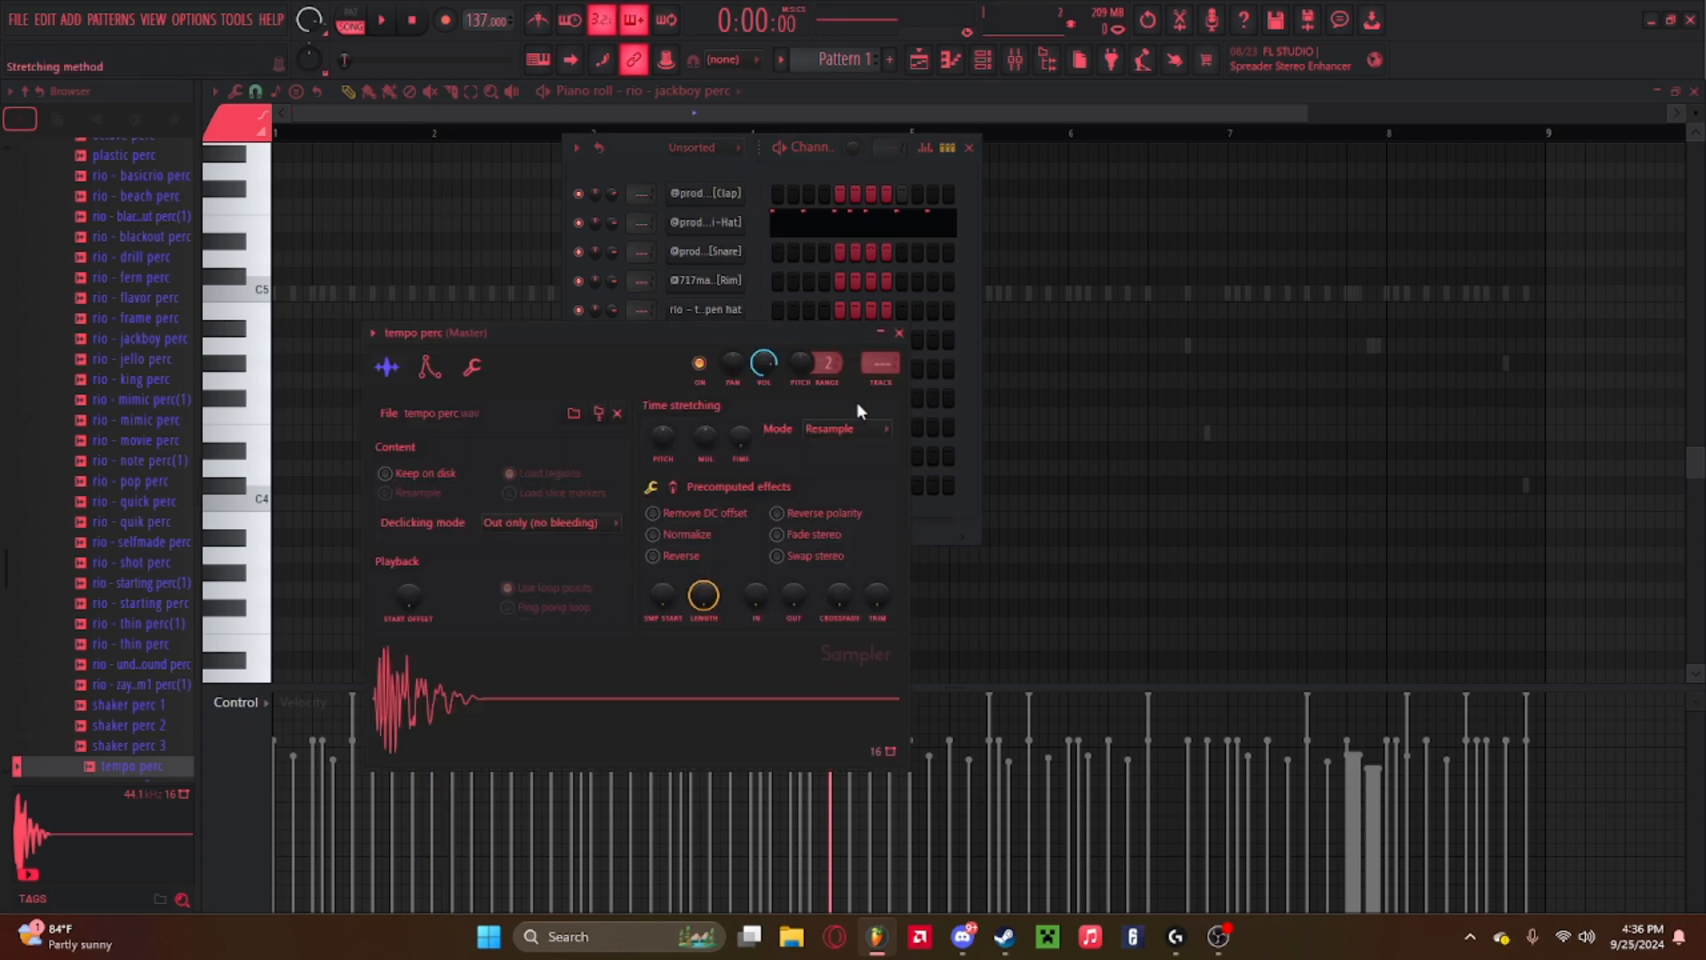
pyautogui.click(898, 332)
pyautogui.rightClick(701, 485)
pyautogui.click(765, 483)
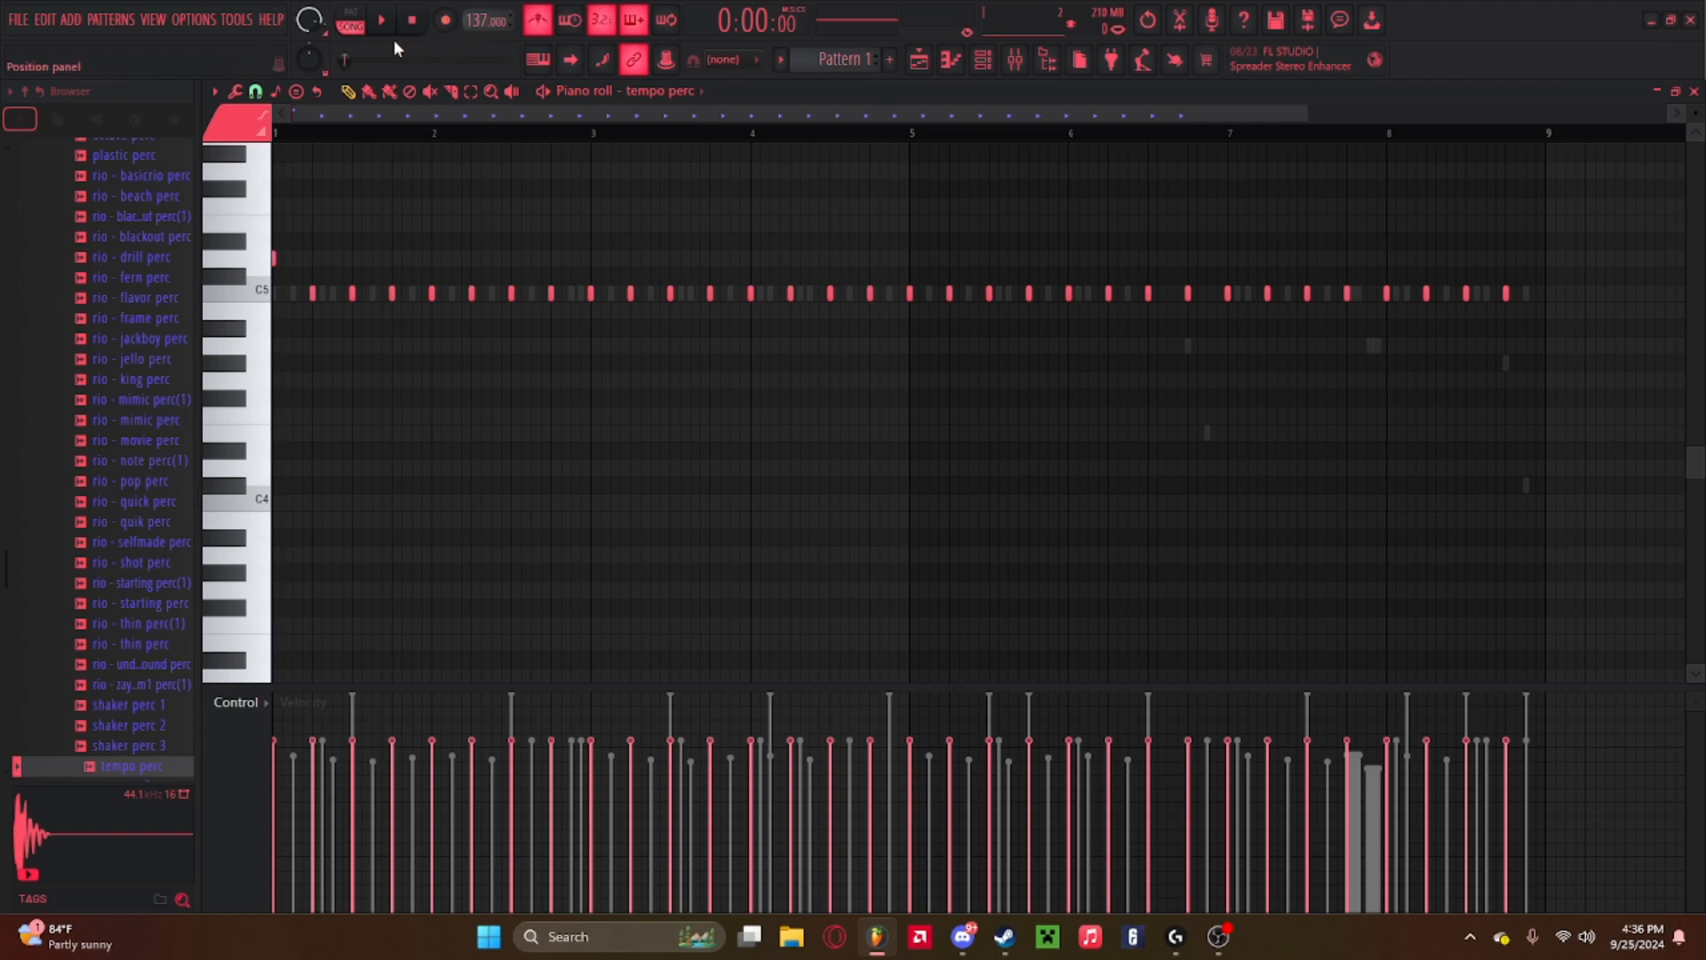
# Show the playlist and mixer and play the beat to listen.
pyautogui.press('F5')
pyautogui.press('F9')
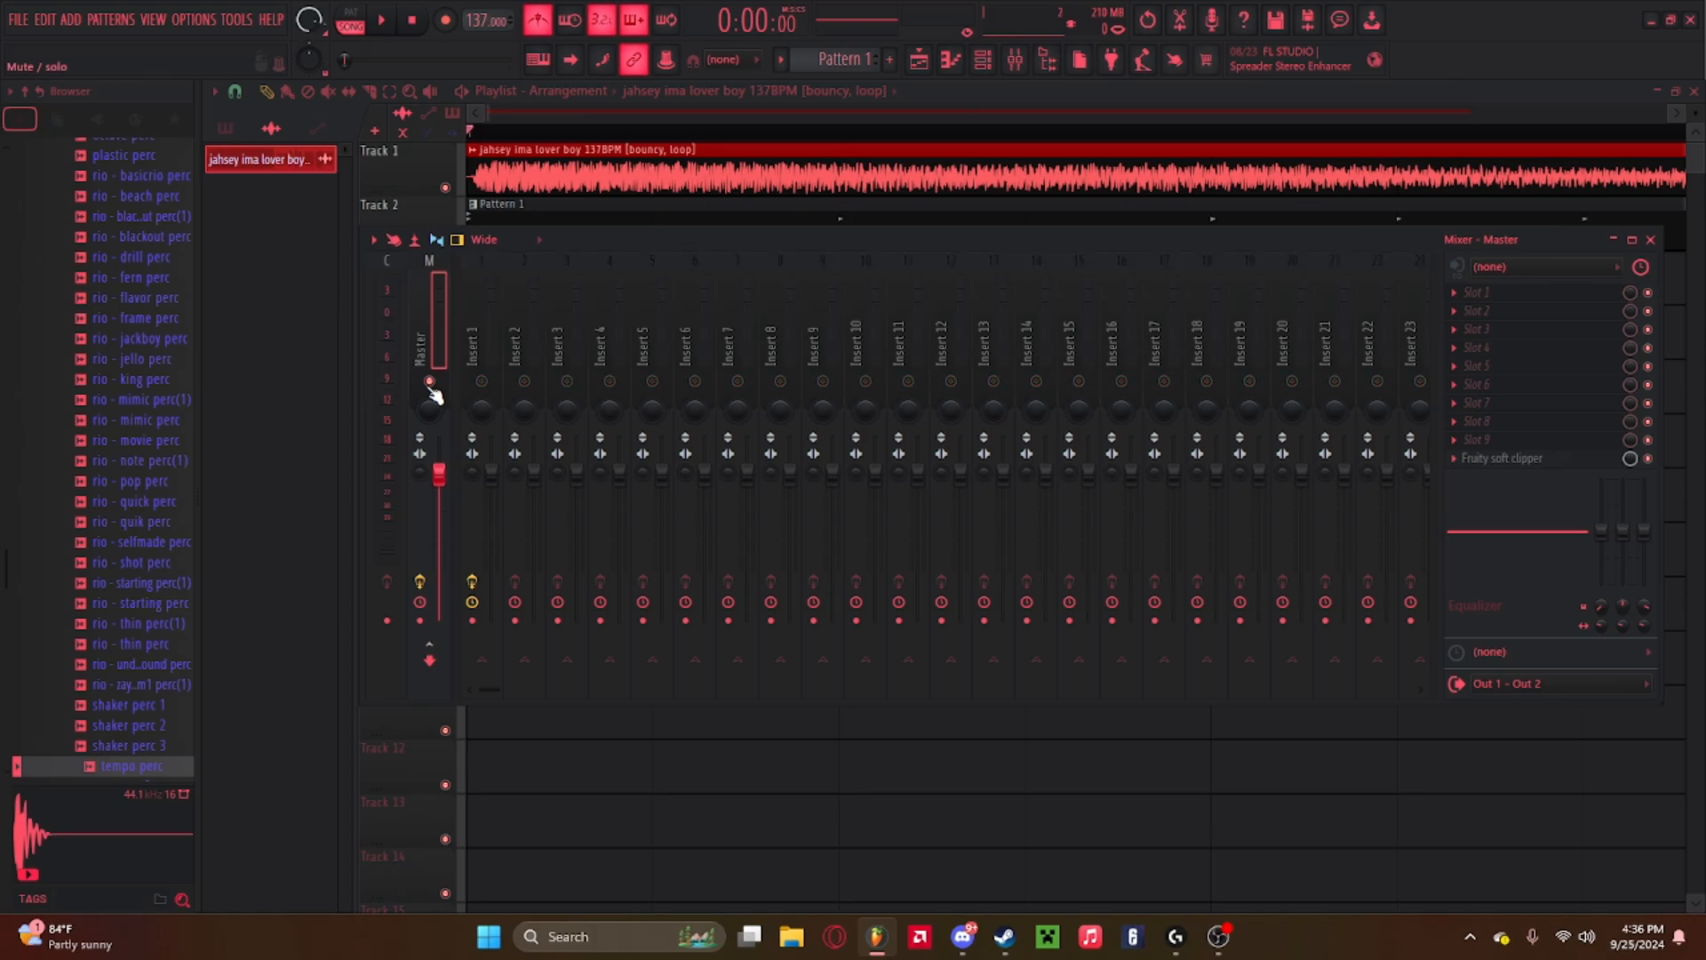
pyautogui.press('space')
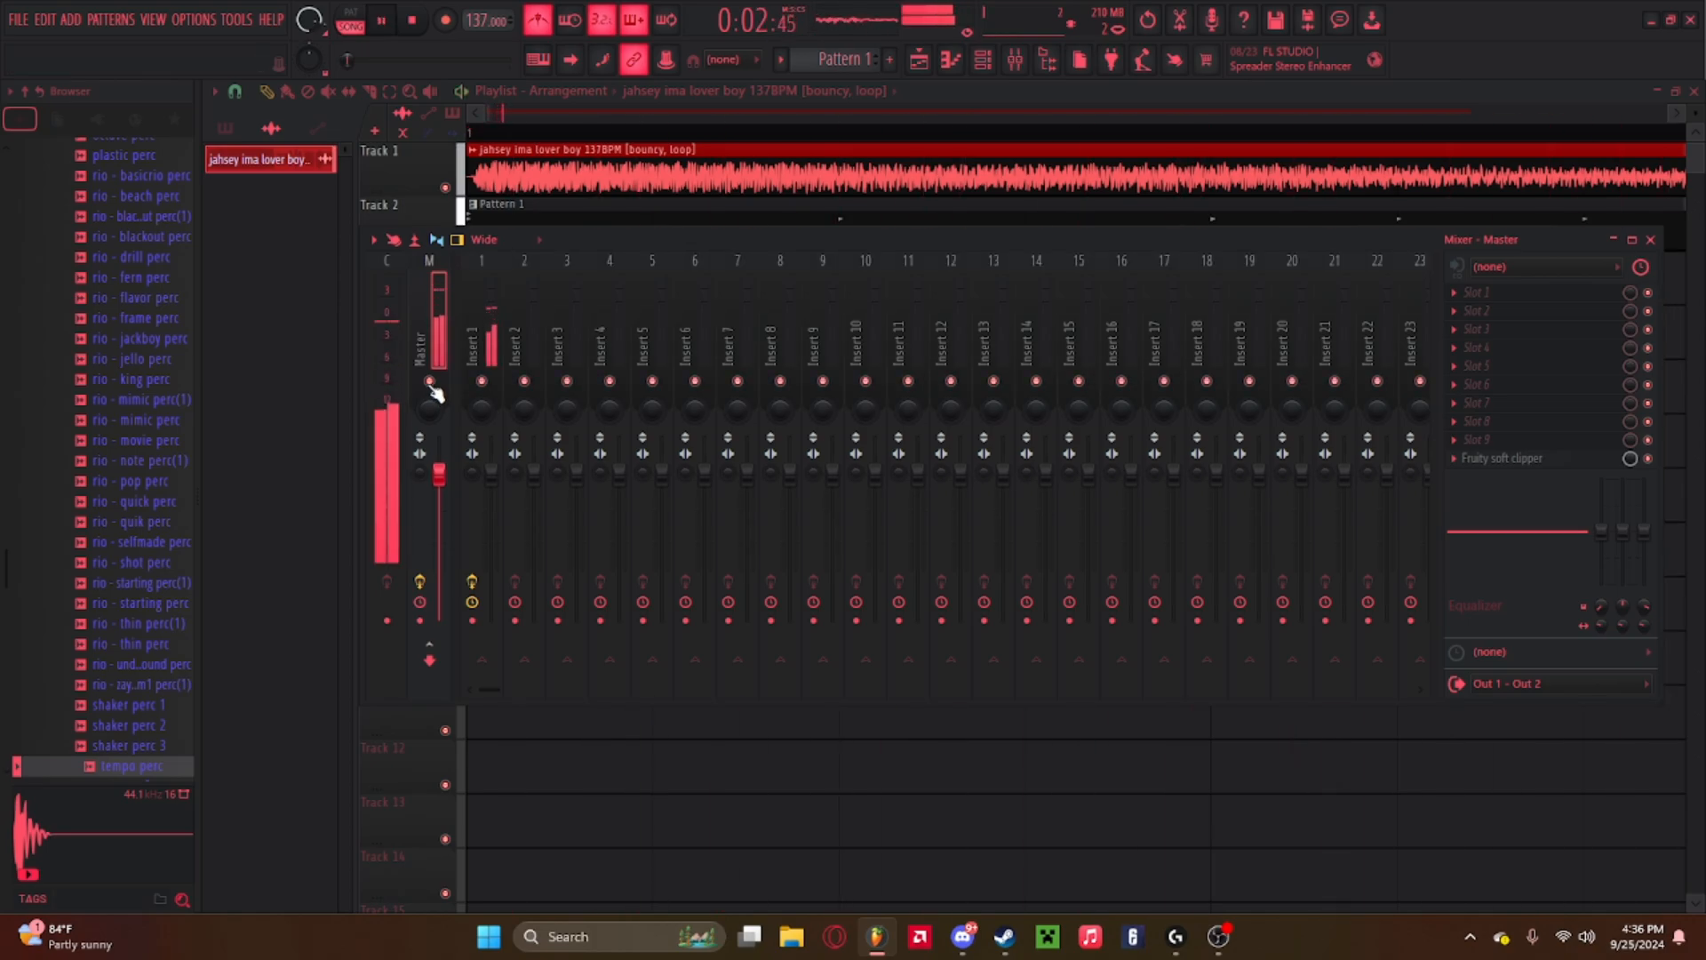
pyautogui.press('space')
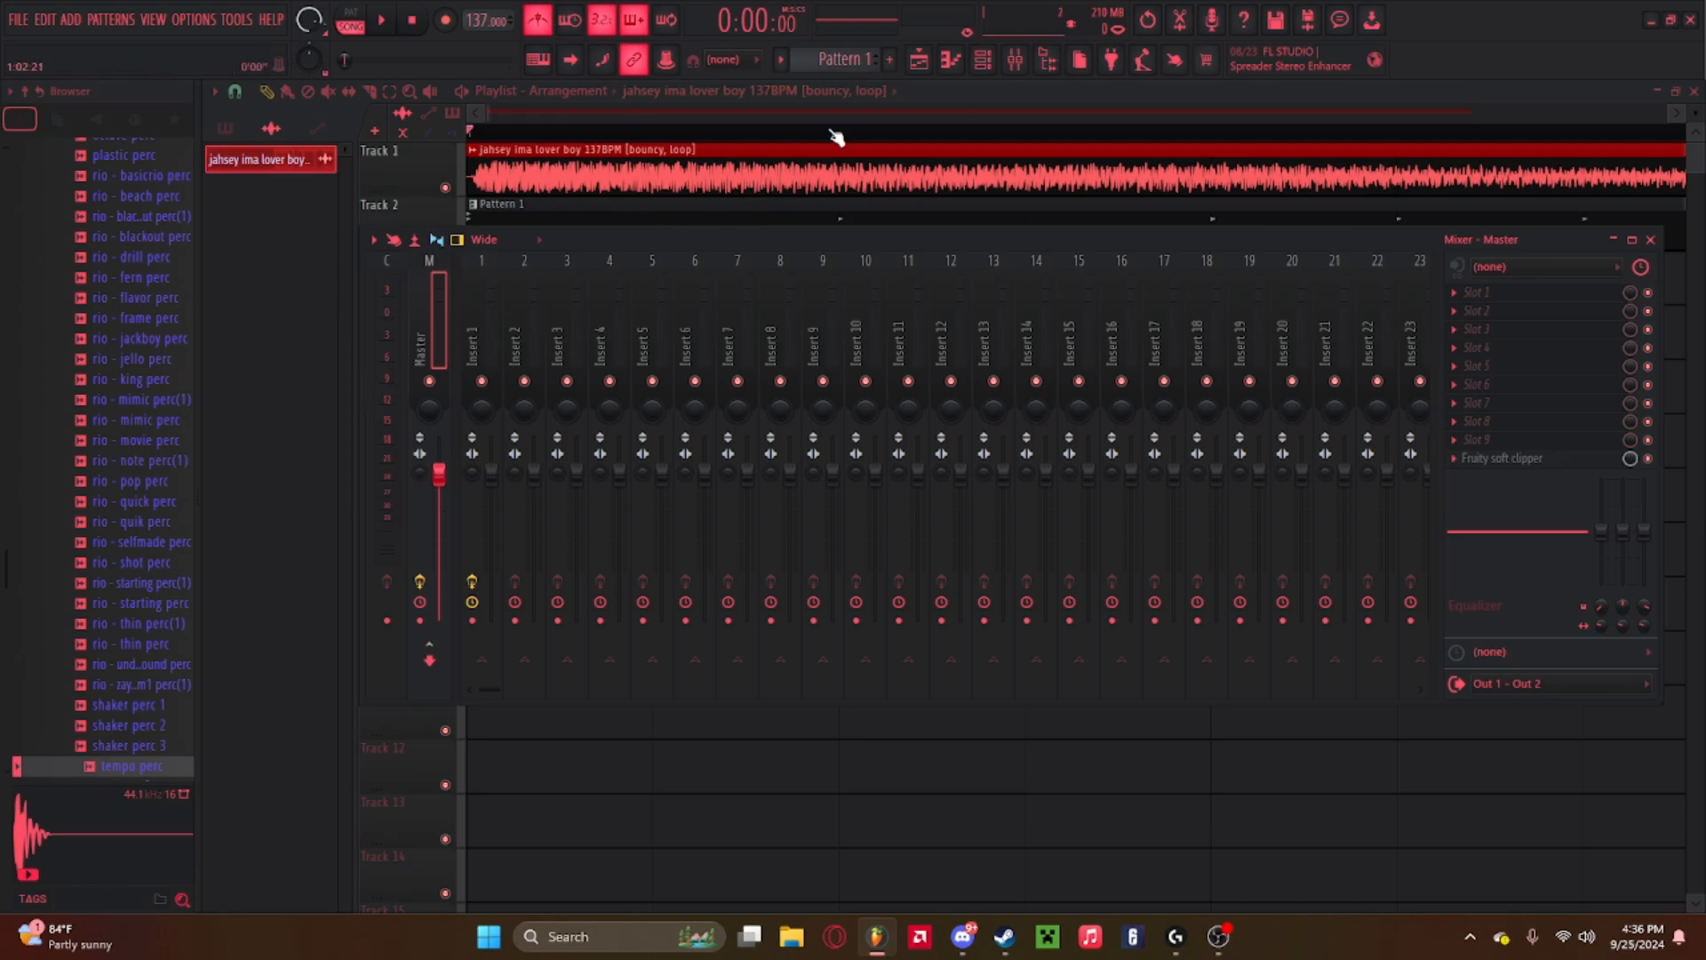
# Reopen the tempo perc piano roll and duplicate its first bar of notes three times to fill bars 1 to 4.
pyautogui.click(983, 63)
pyautogui.rightClick(732, 482)
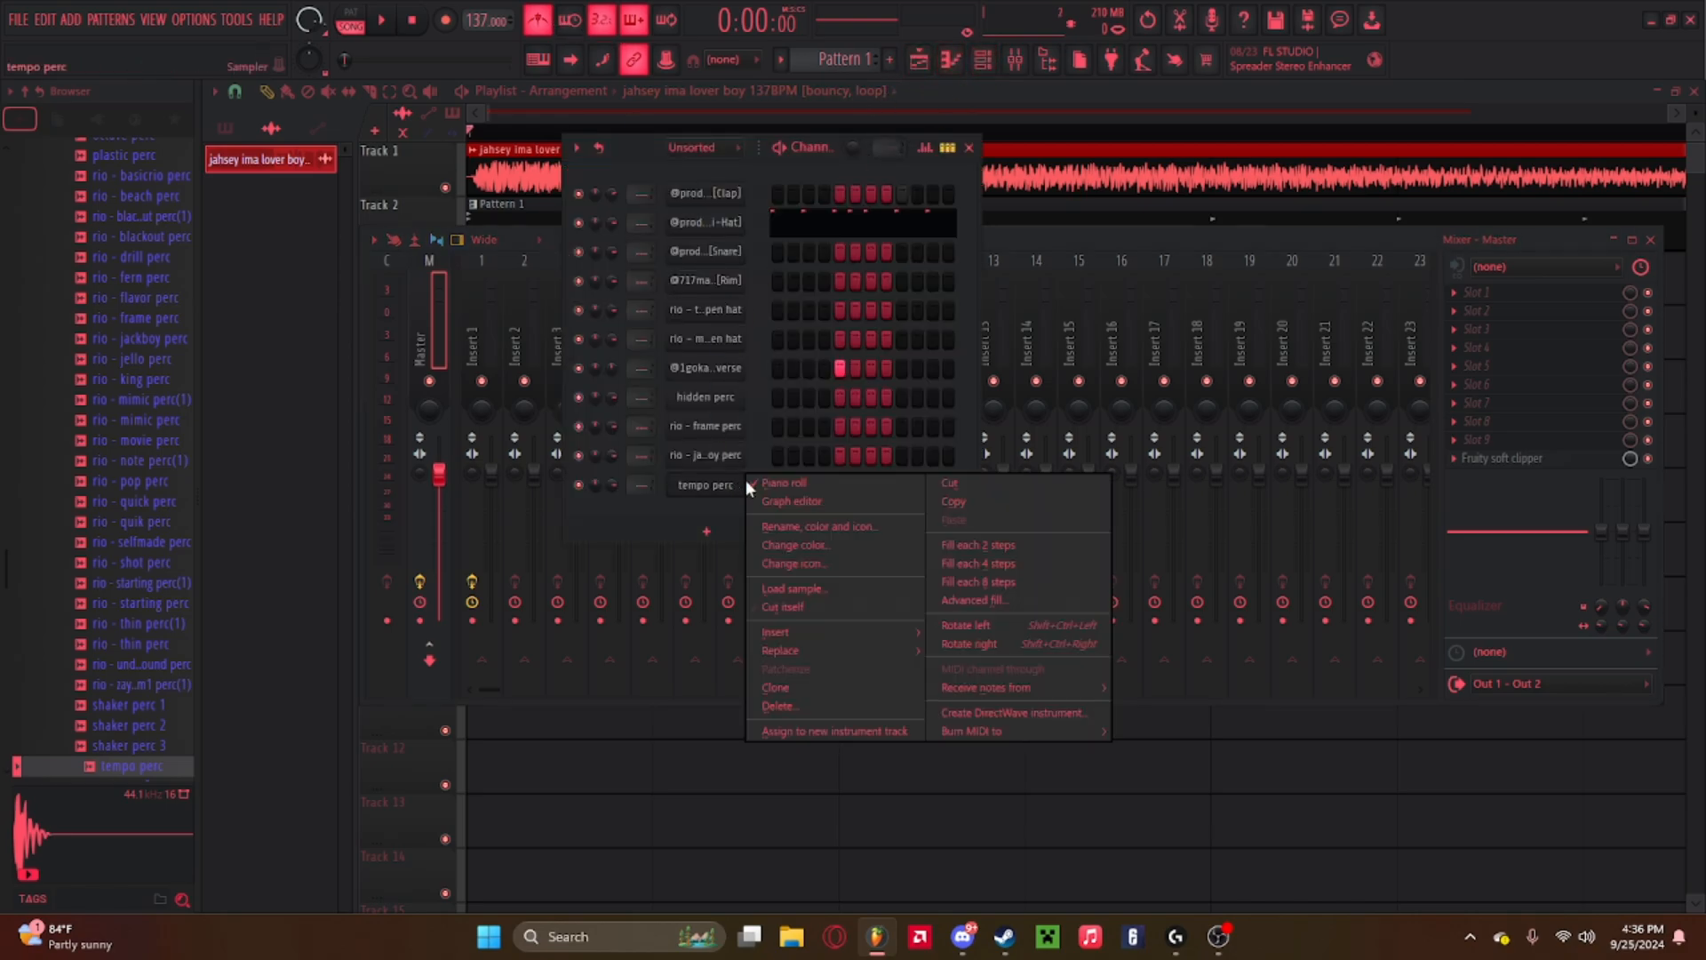
pyautogui.click(753, 485)
pyautogui.rightClick(725, 485)
pyautogui.click(758, 485)
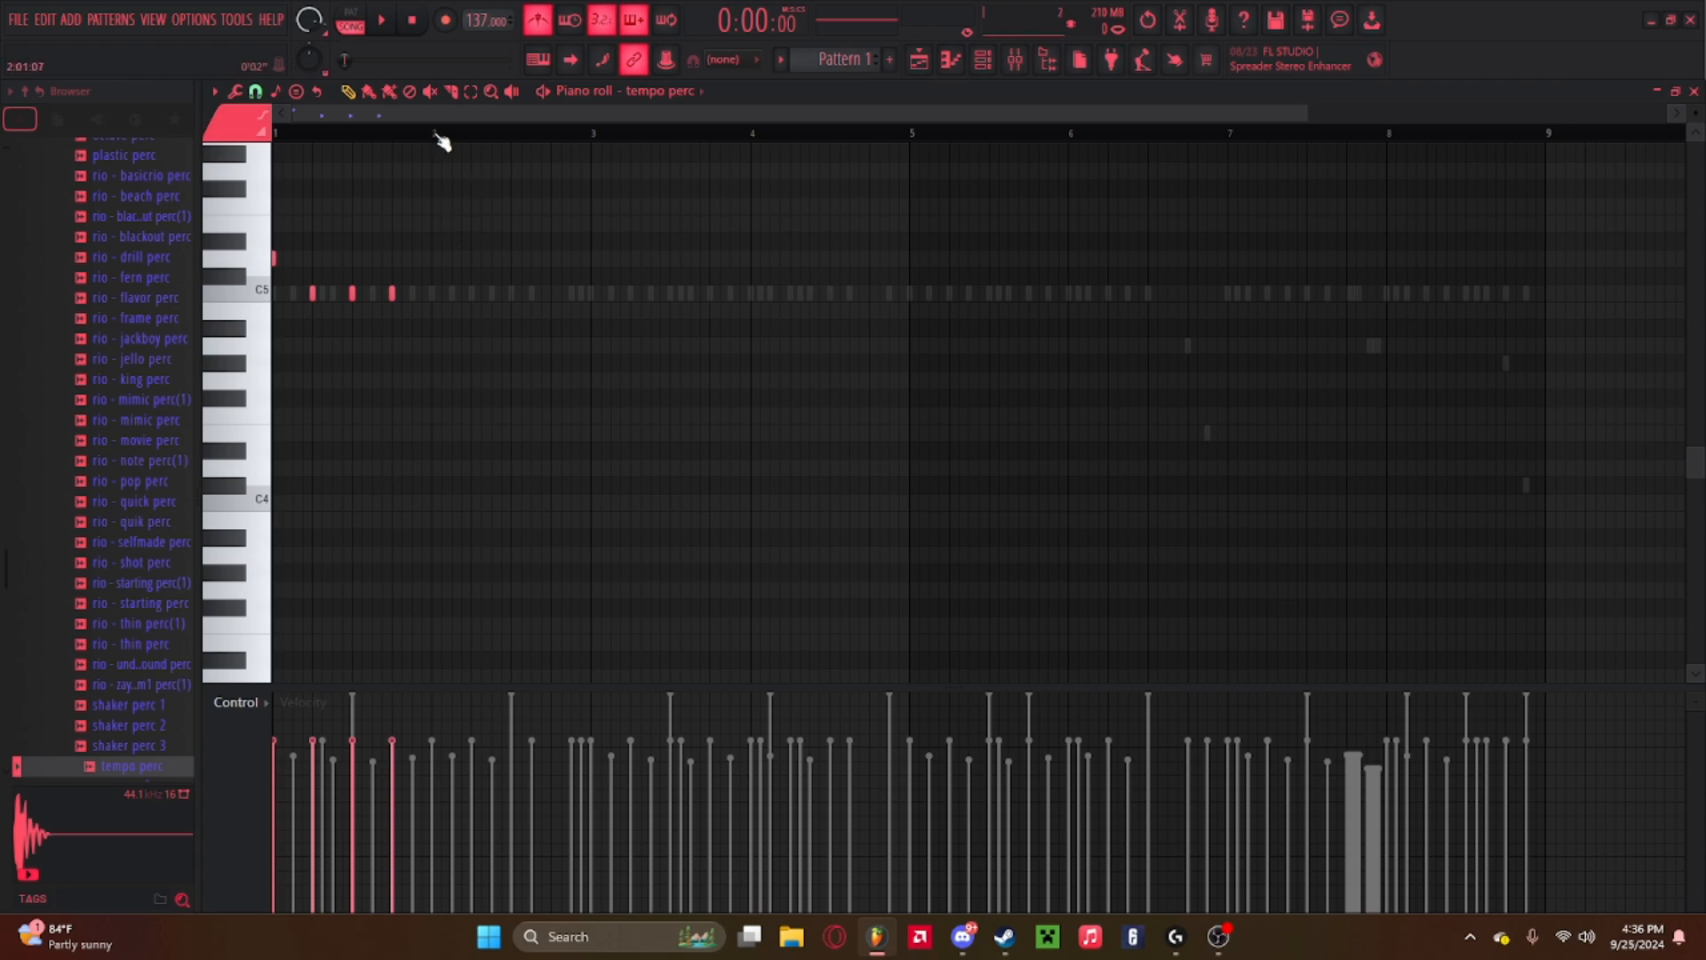
pyautogui.moveTo(435, 135); pyautogui.dragTo(276, 135)
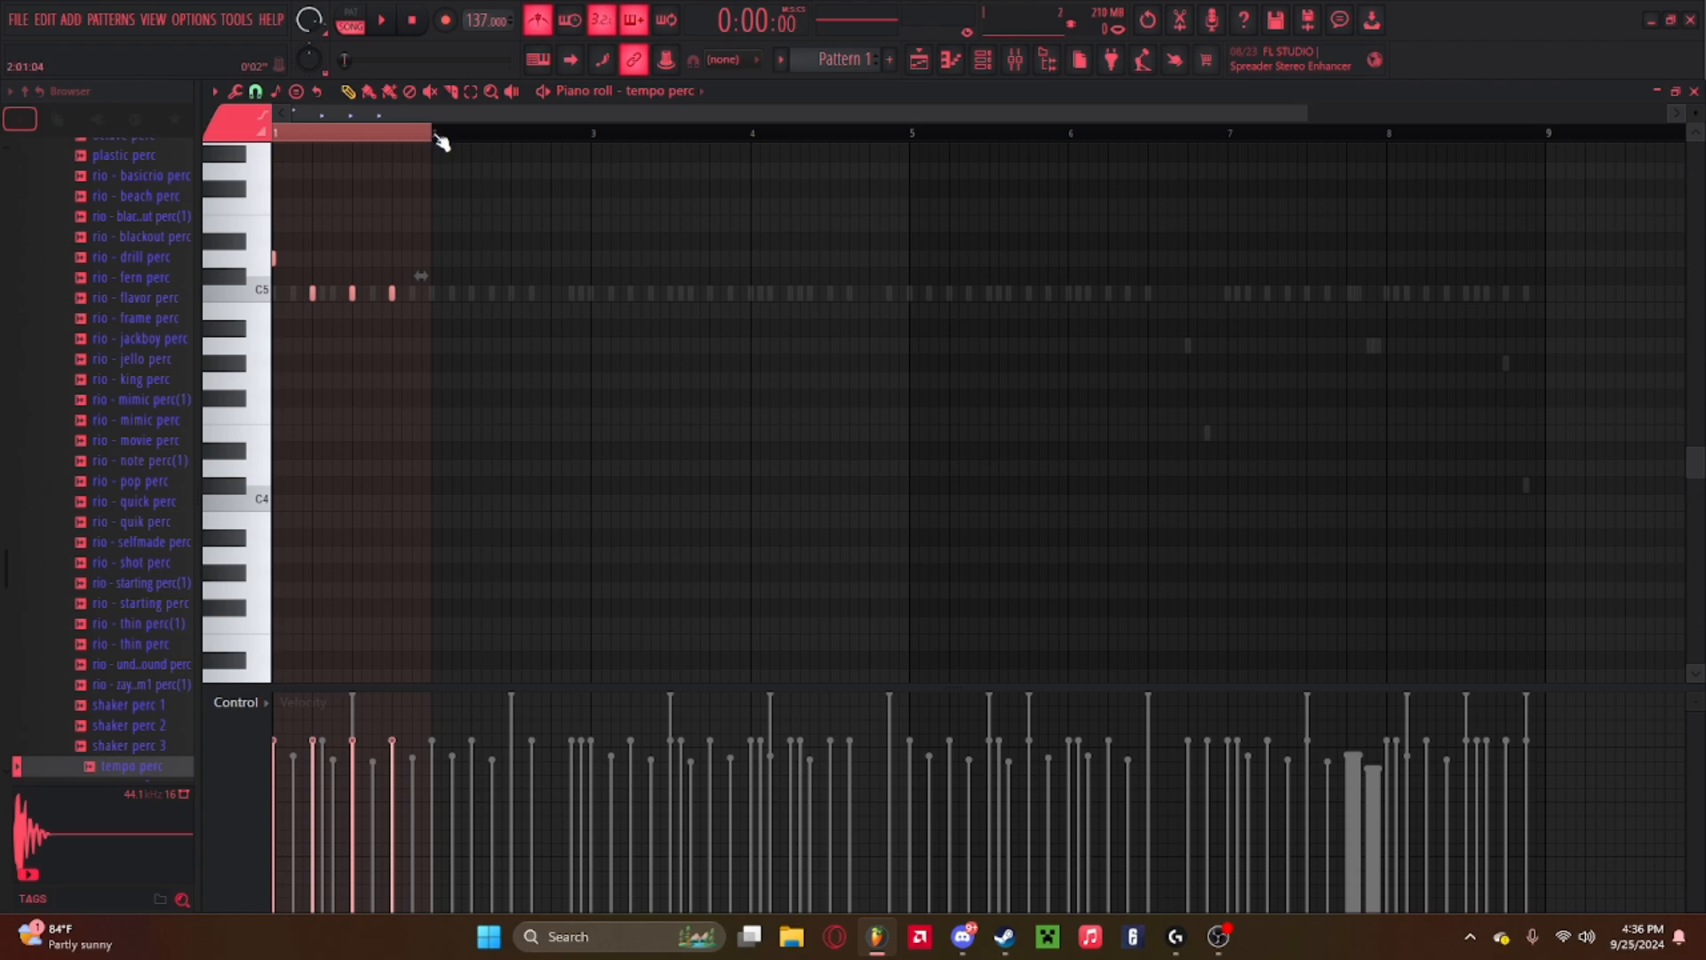
pyautogui.hotkey('ctrl', 'b')
pyautogui.hotkey('ctrl', 'b')
pyautogui.hotkey('ctrl', 'b')
pyautogui.hotkey('ctrl', 'b')
pyautogui.hotkey('ctrl', 'b')
pyautogui.hotkey('ctrl', 'b')
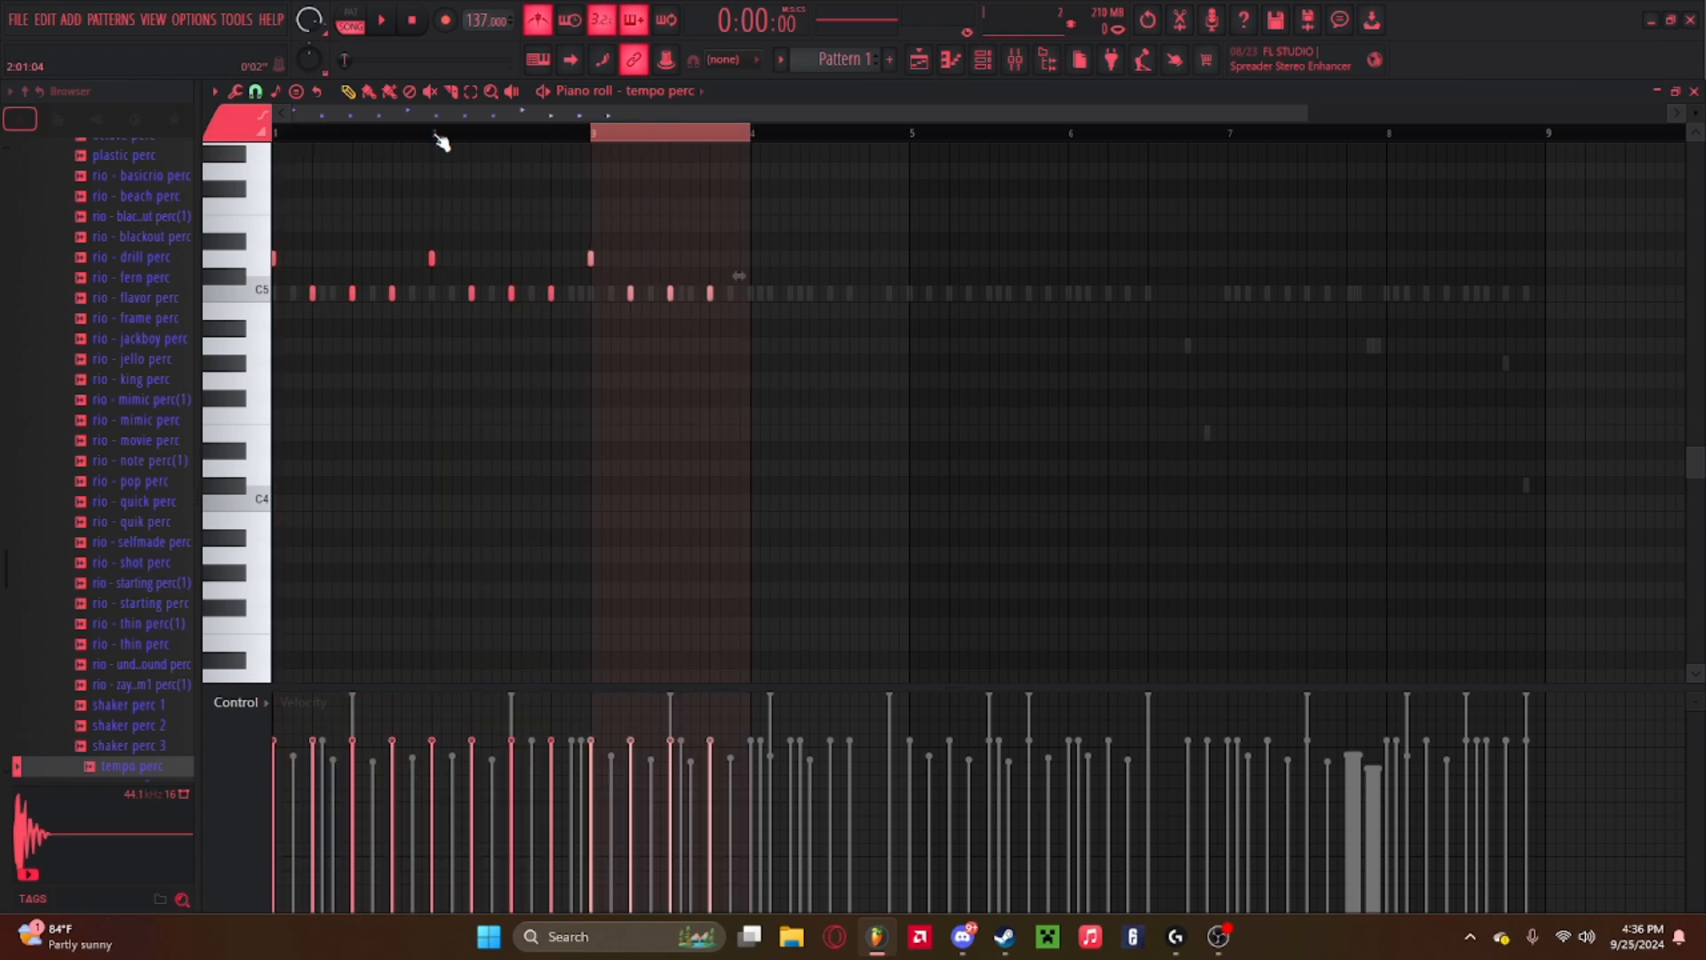
# Duplicate the tempo perc notes again to fill eight bars and play the beat back.
pyautogui.hotkey('ctrl', 'b')
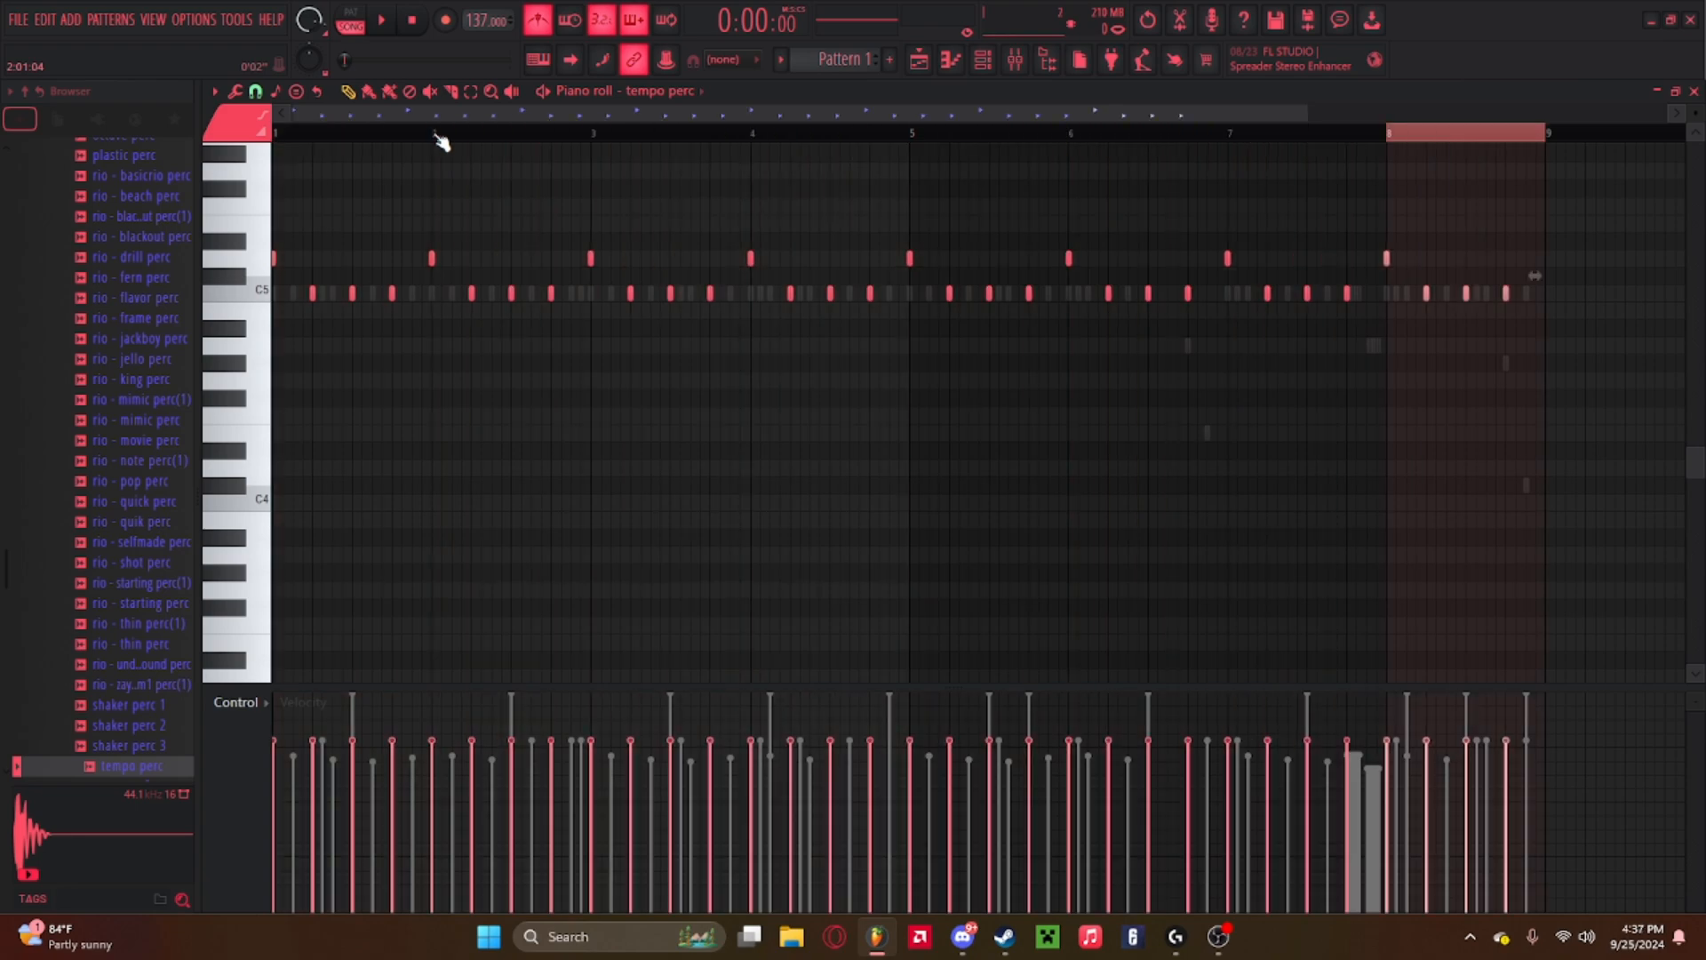
pyautogui.press('space')
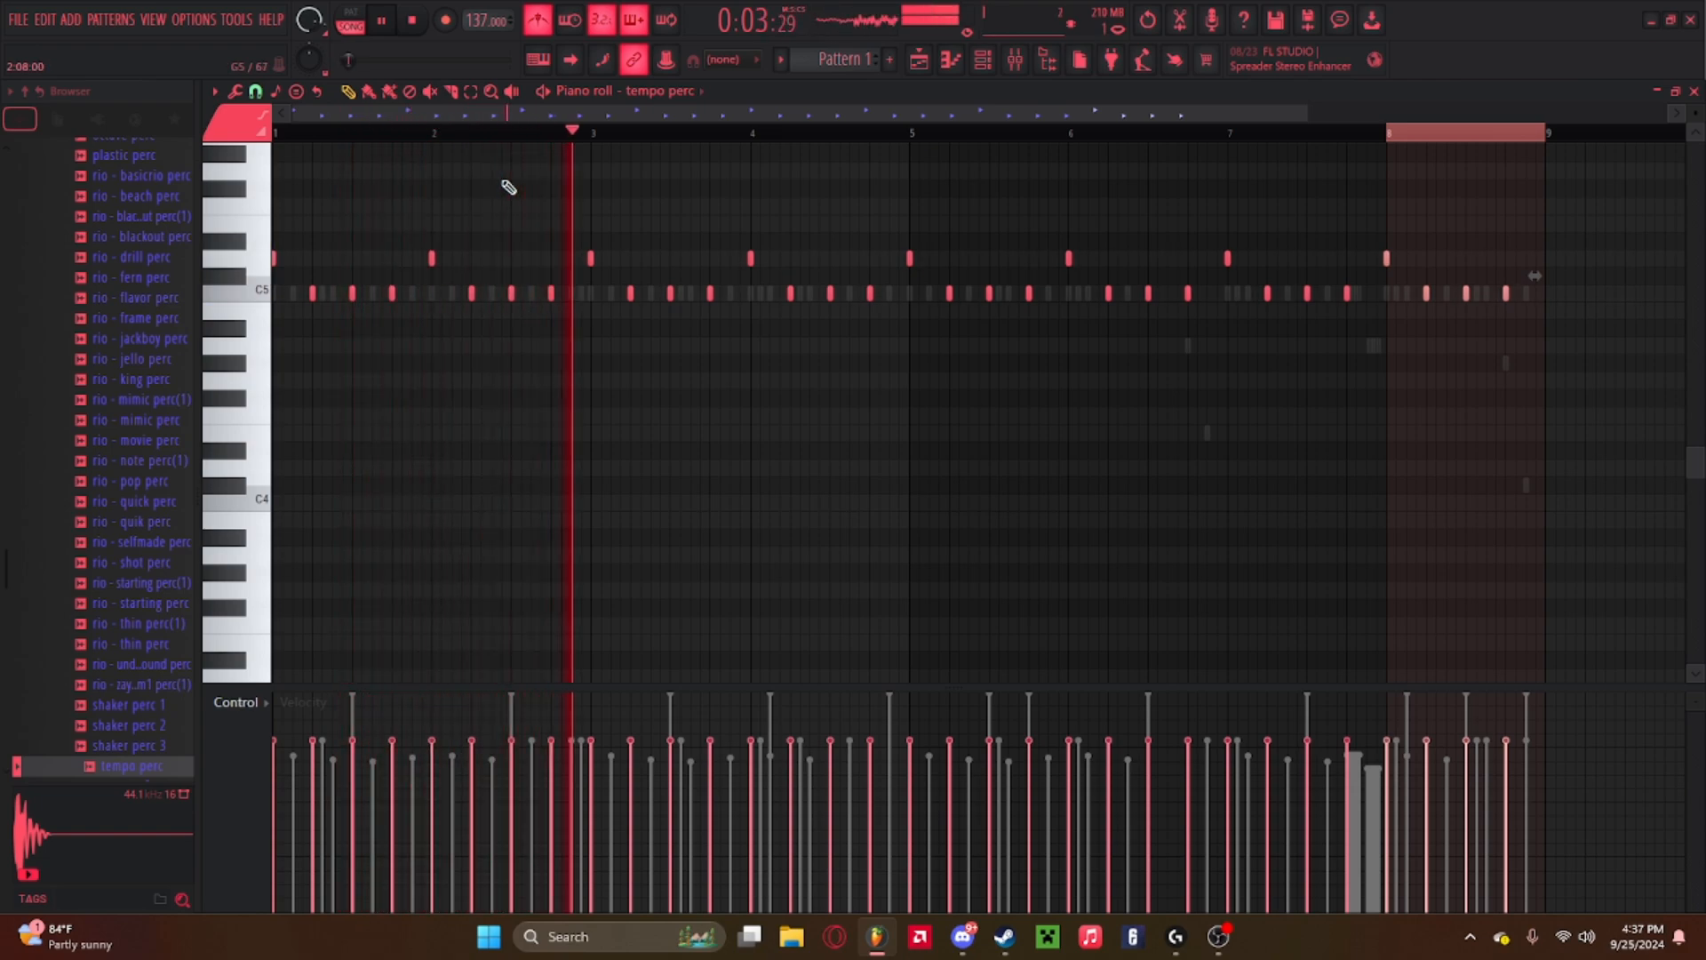
pyautogui.click(949, 62)
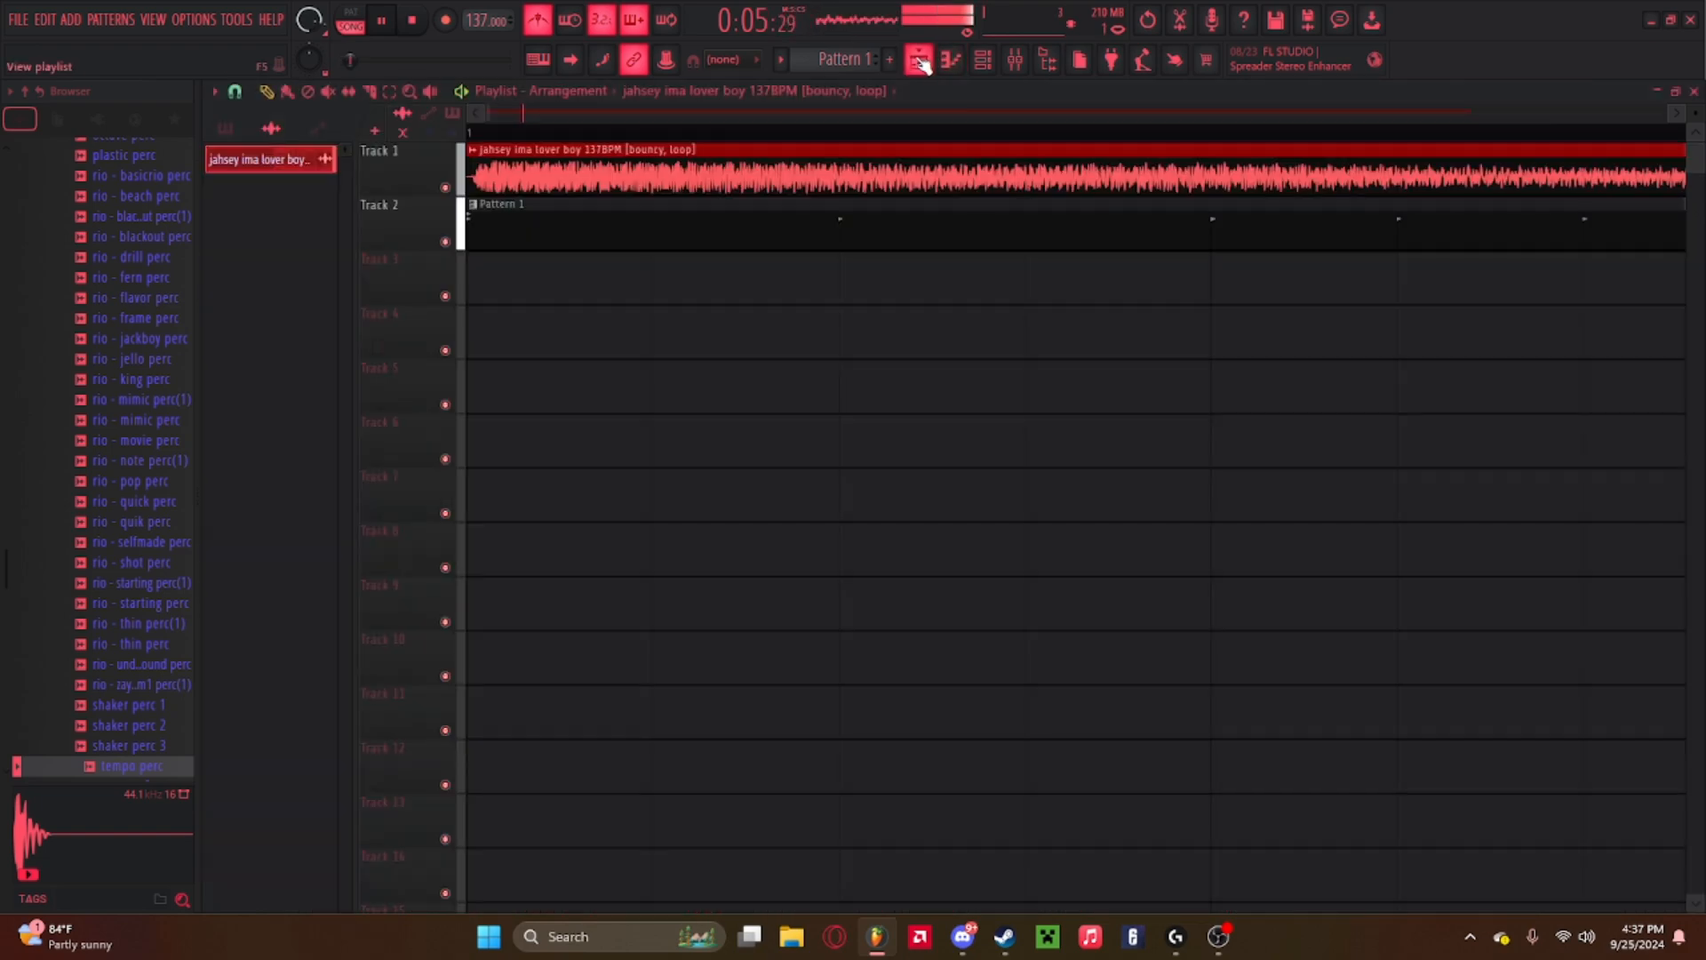
pyautogui.click(950, 61)
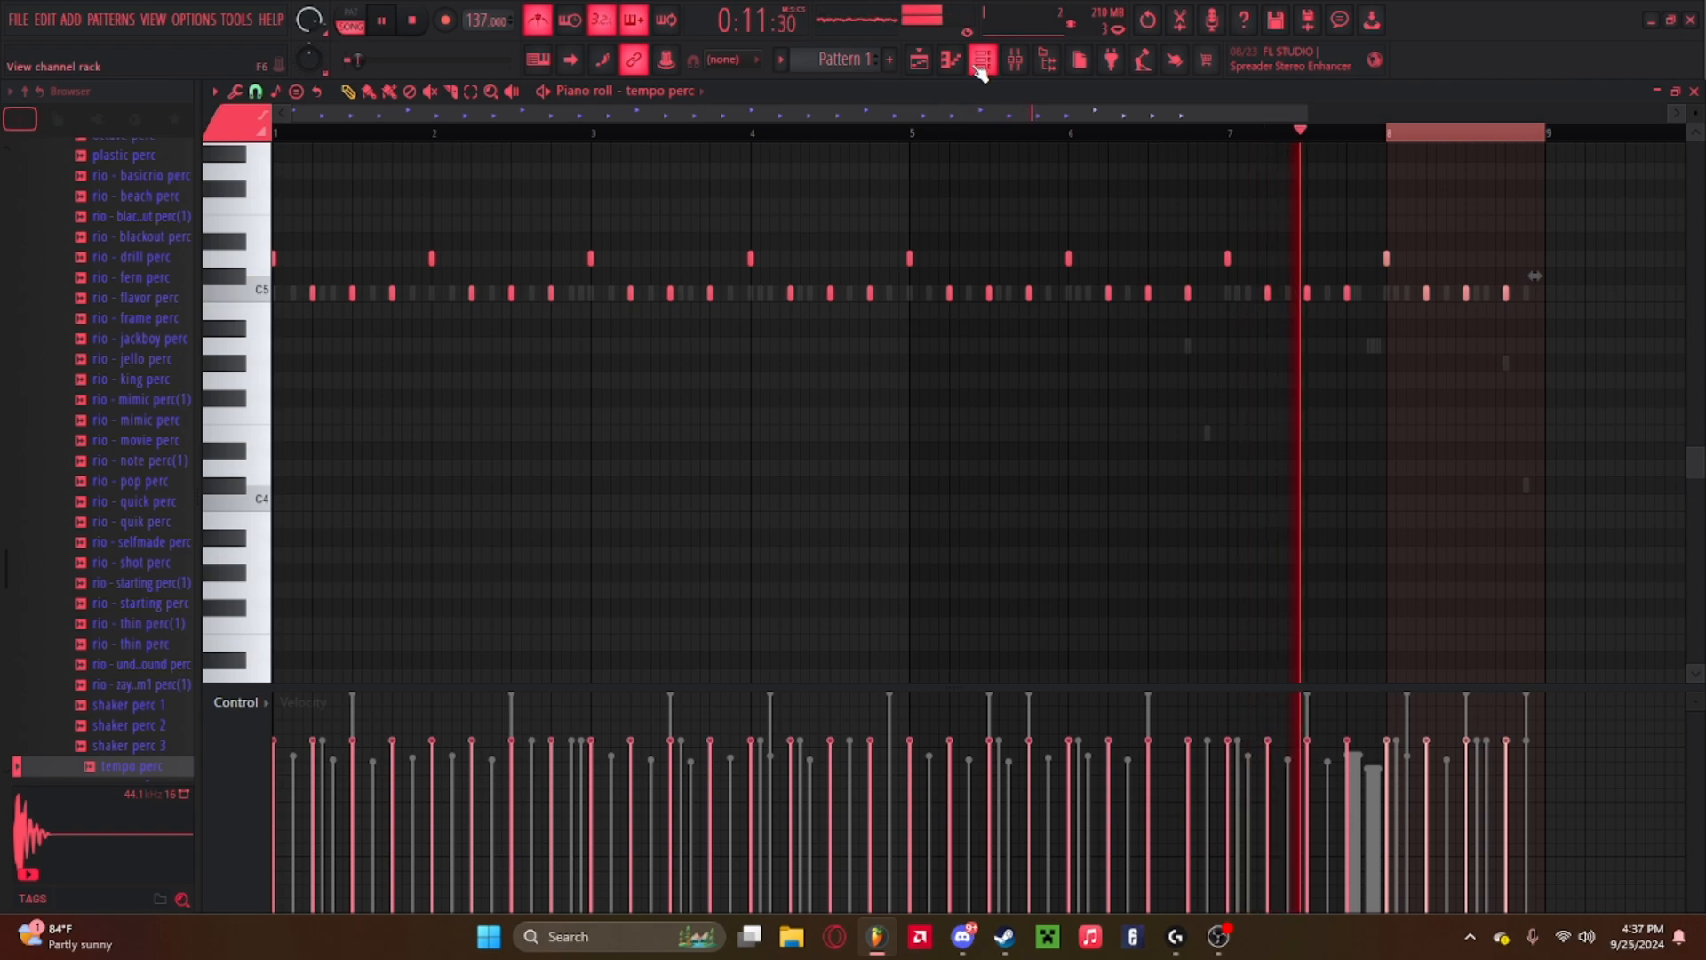
# Lower the tempo perc channel volume to 67% in the channel rack and stop playback.
pyautogui.click(980, 69)
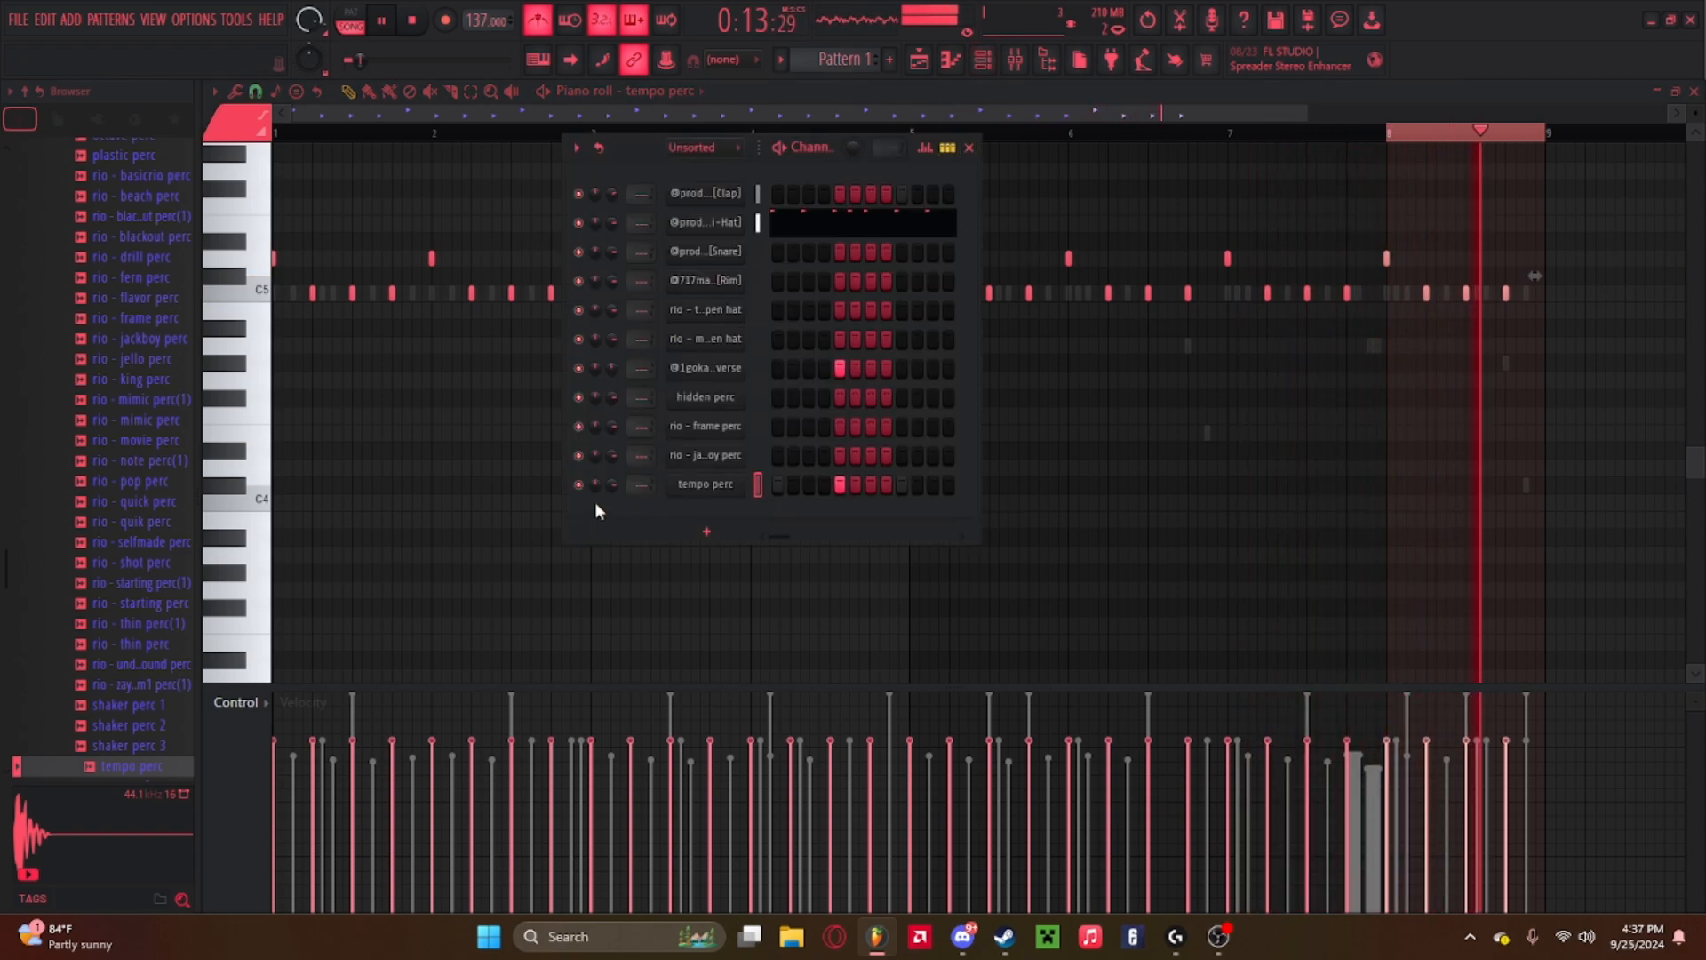
pyautogui.moveTo(612, 486); pyautogui.dragTo(611, 505)
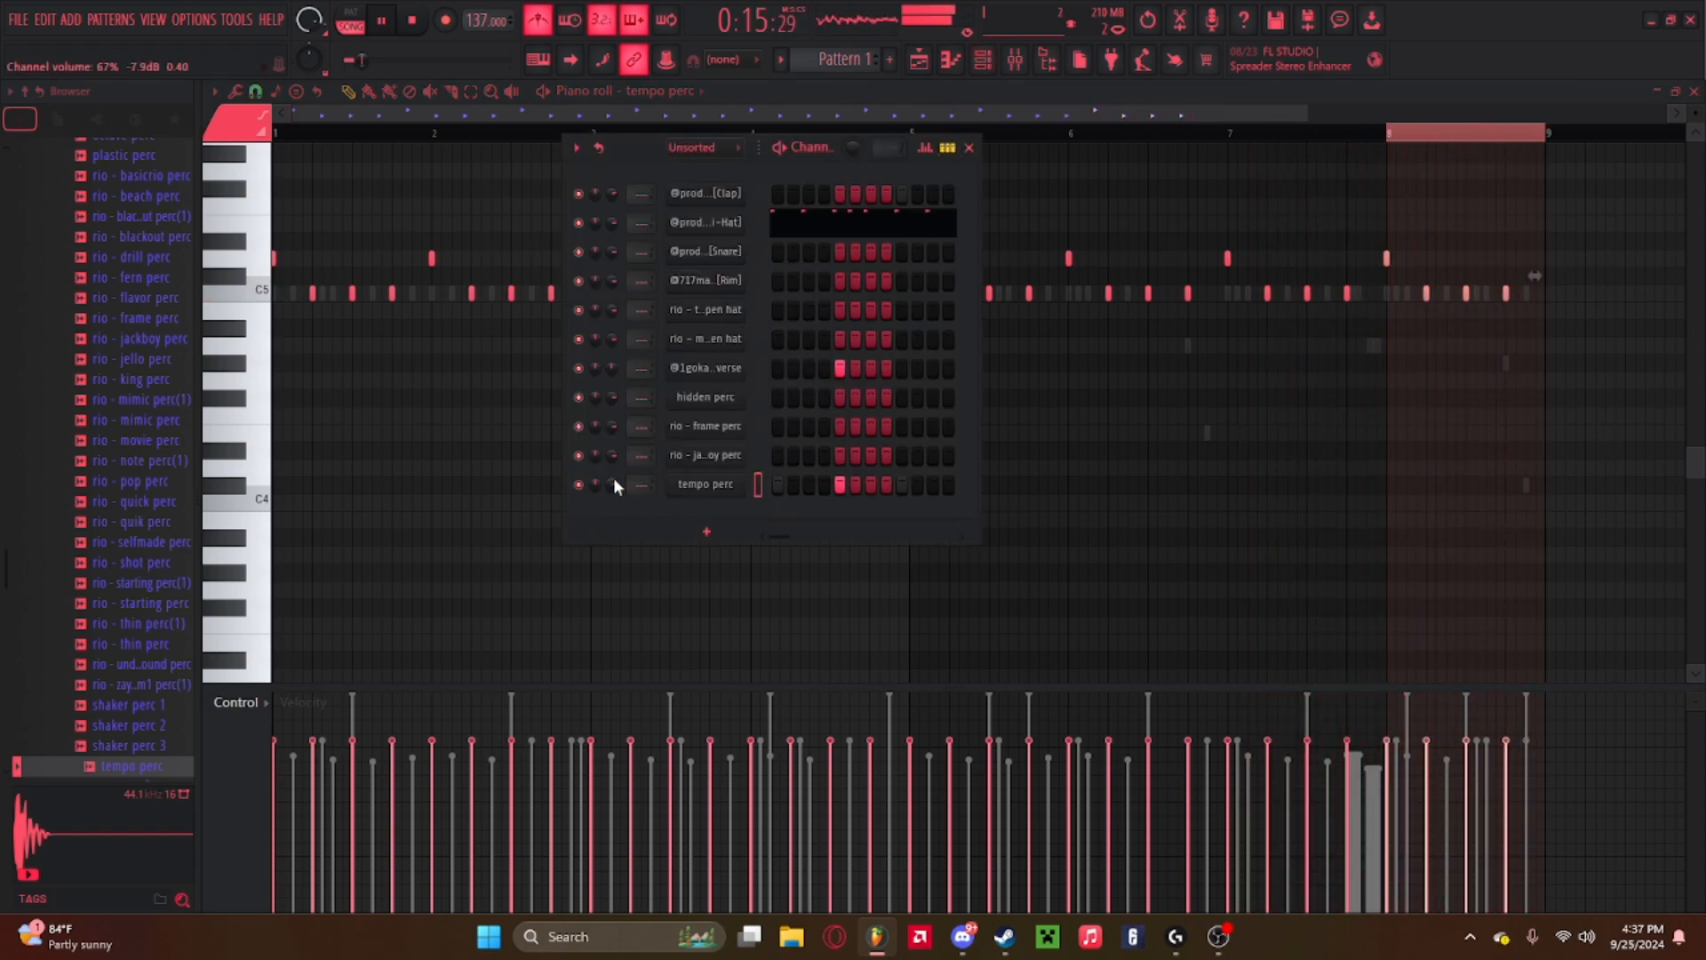
pyautogui.press('space')
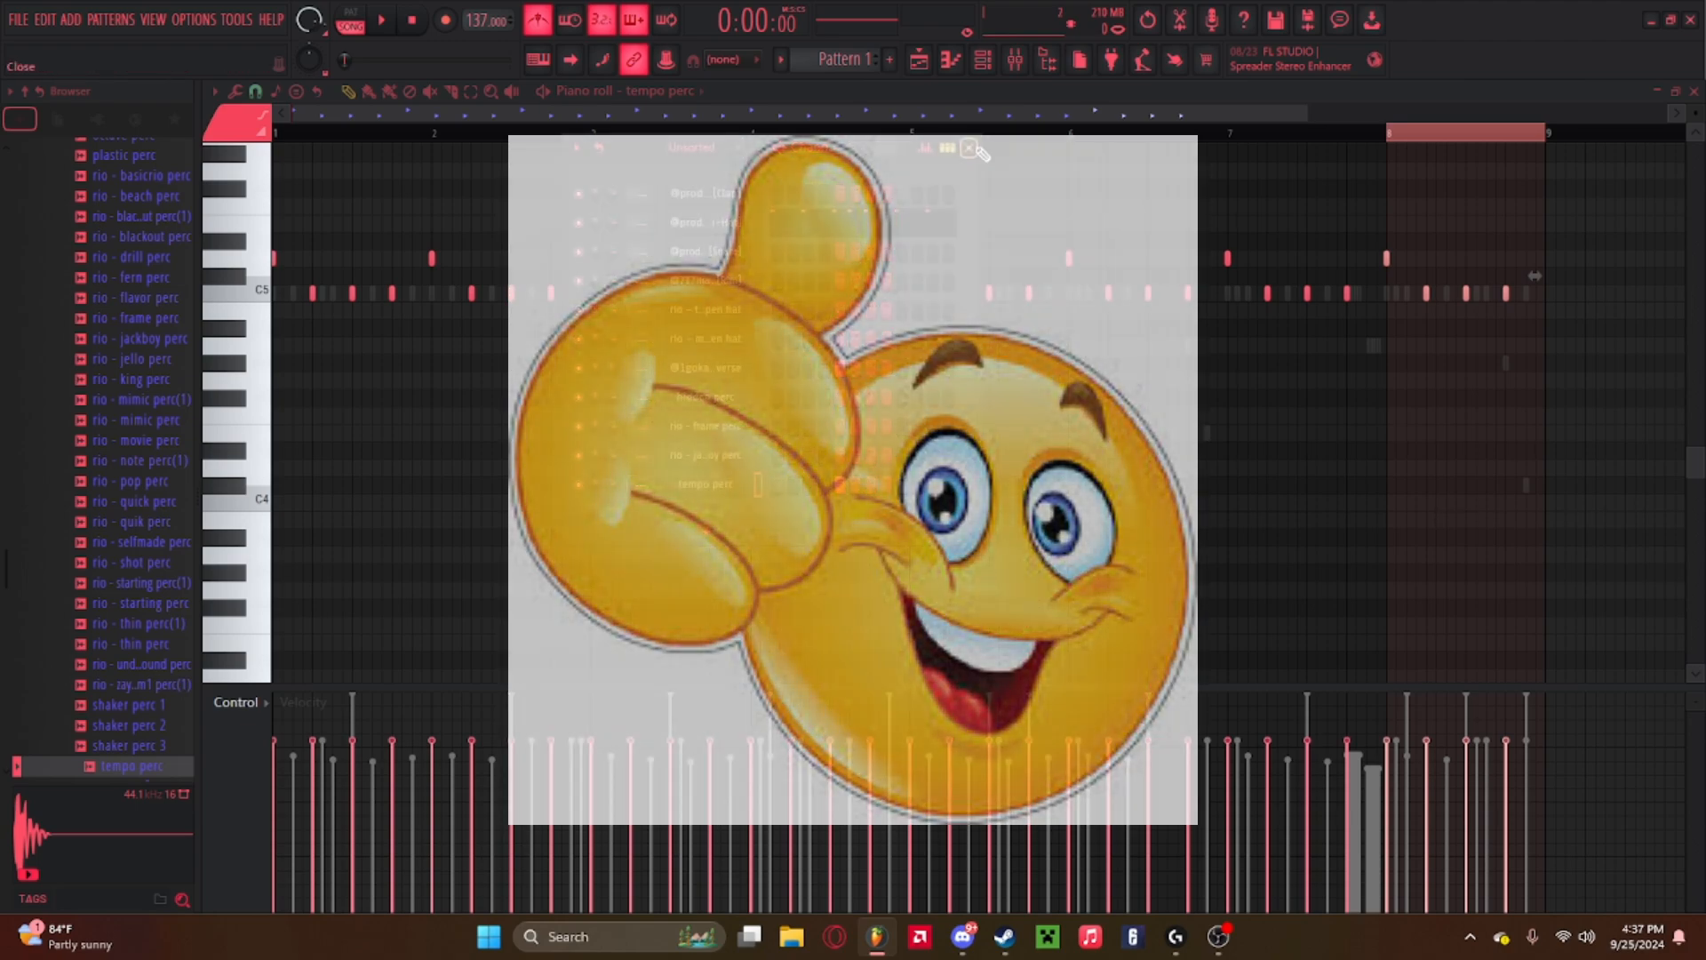
# Close the channel rack, open the mixer and look over its insert tracks.
pyautogui.click(970, 149)
pyautogui.click(1010, 67)
pyautogui.click(1019, 75)
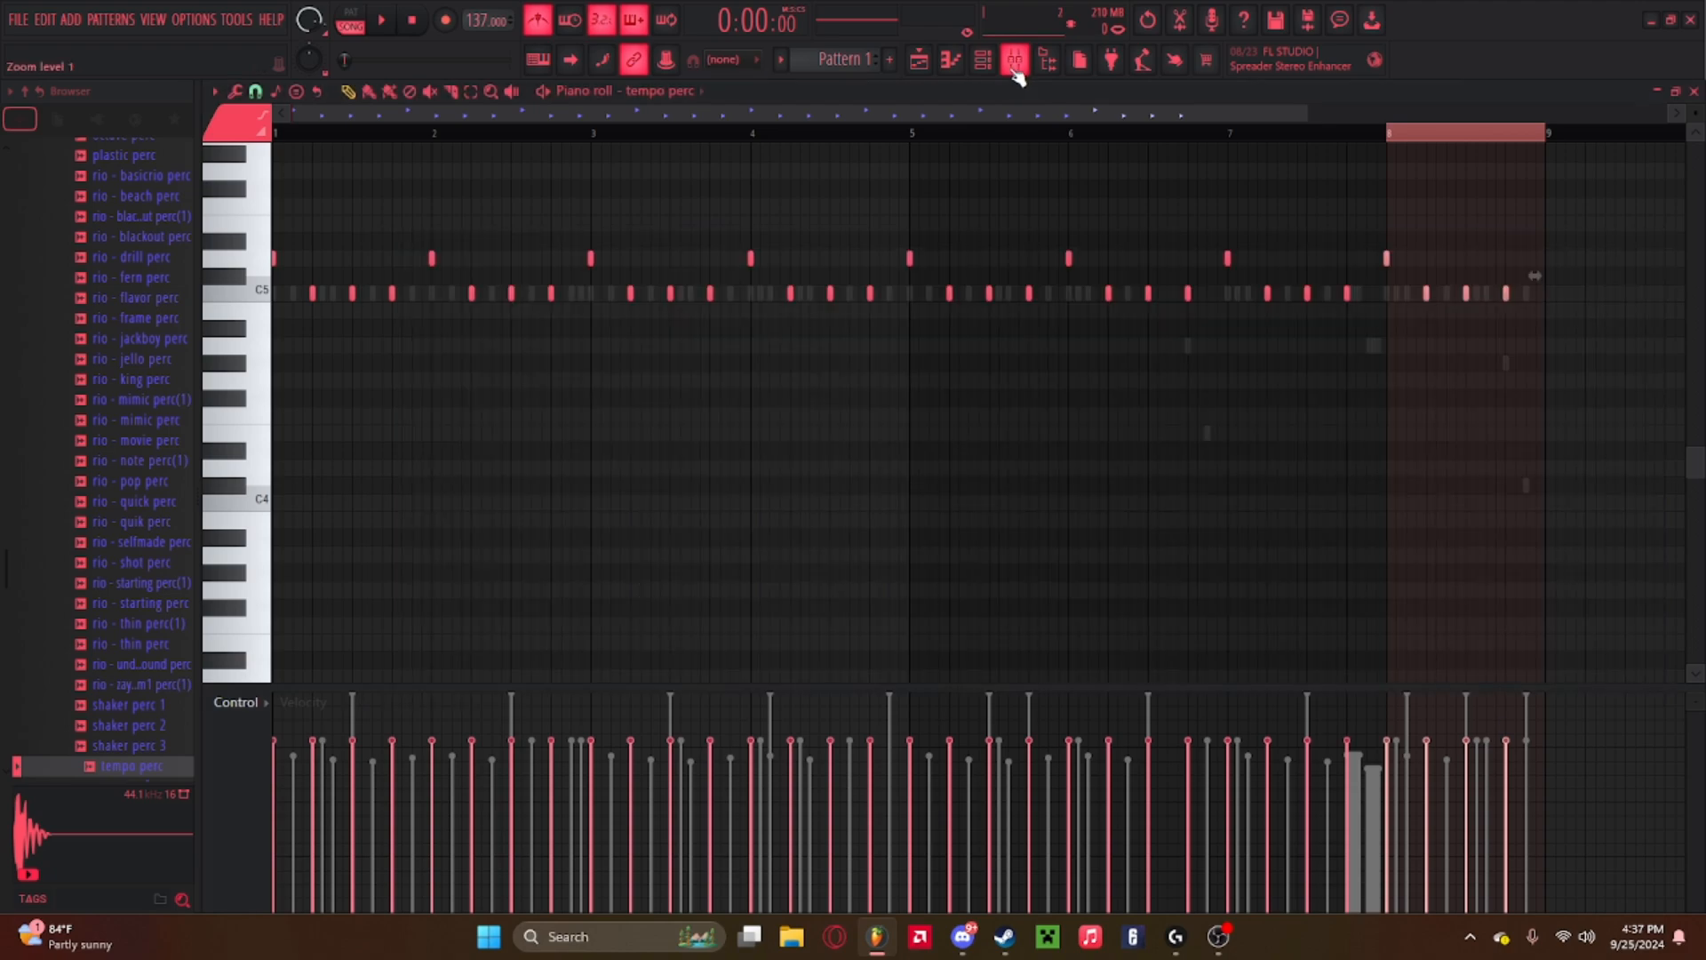
pyautogui.click(994, 66)
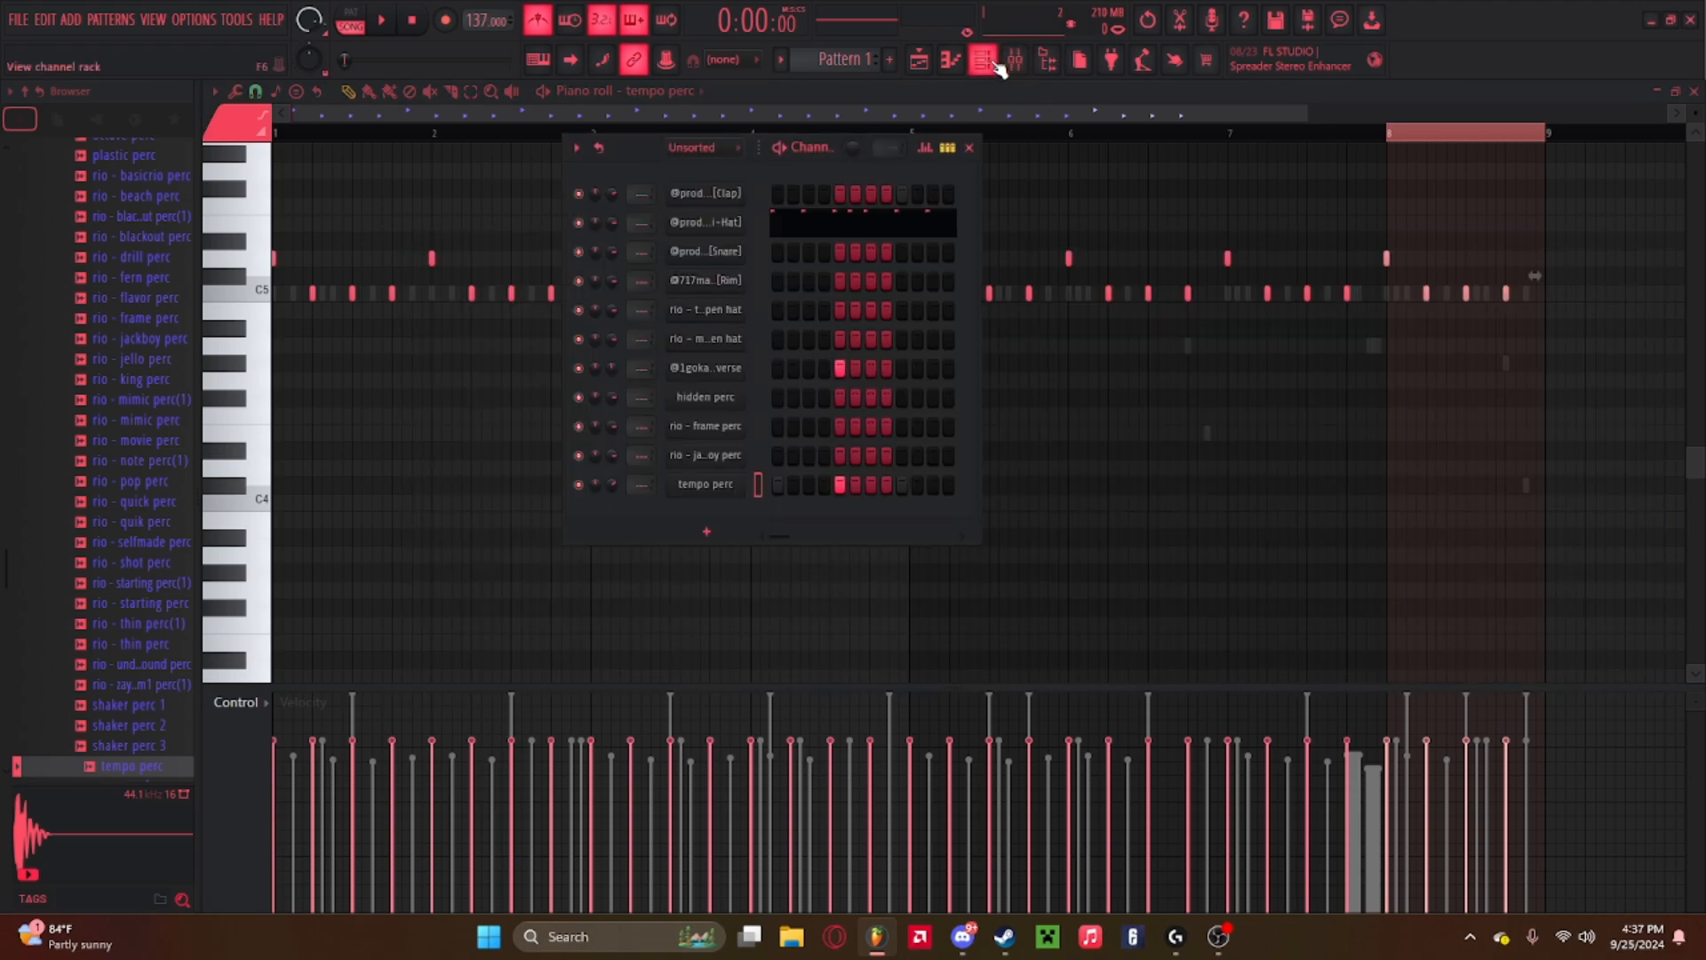
pyautogui.click(969, 149)
pyautogui.click(1013, 58)
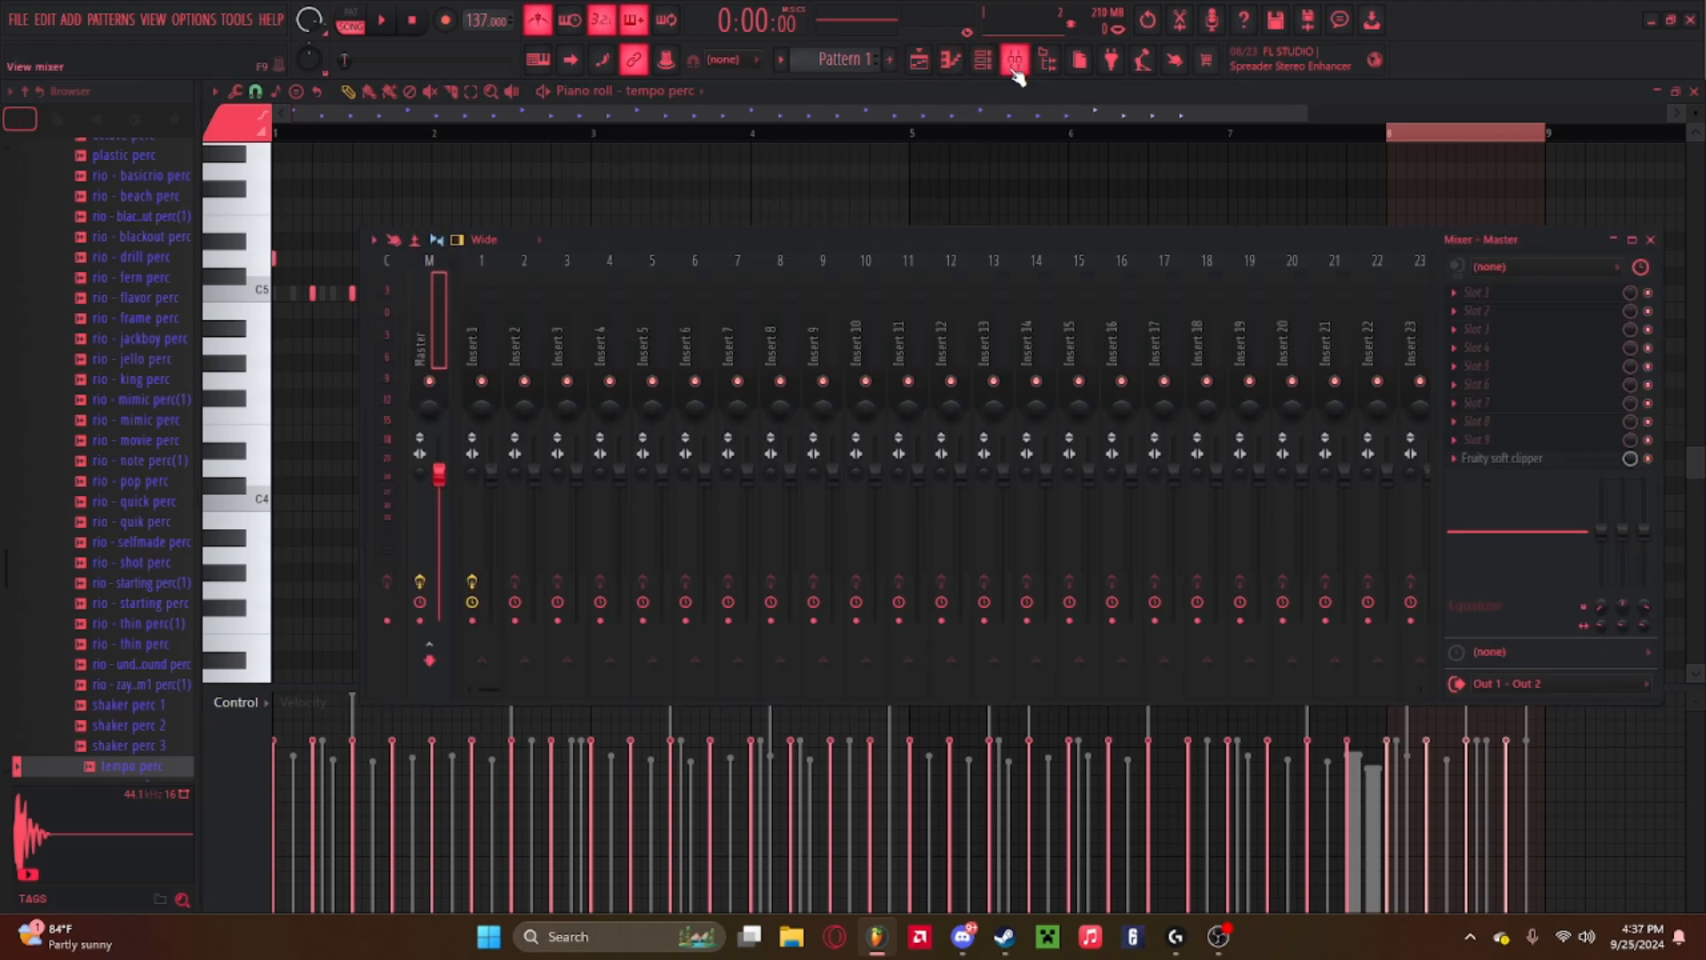
pyautogui.click(521, 301)
pyautogui.scroll(-2, 532, 374)
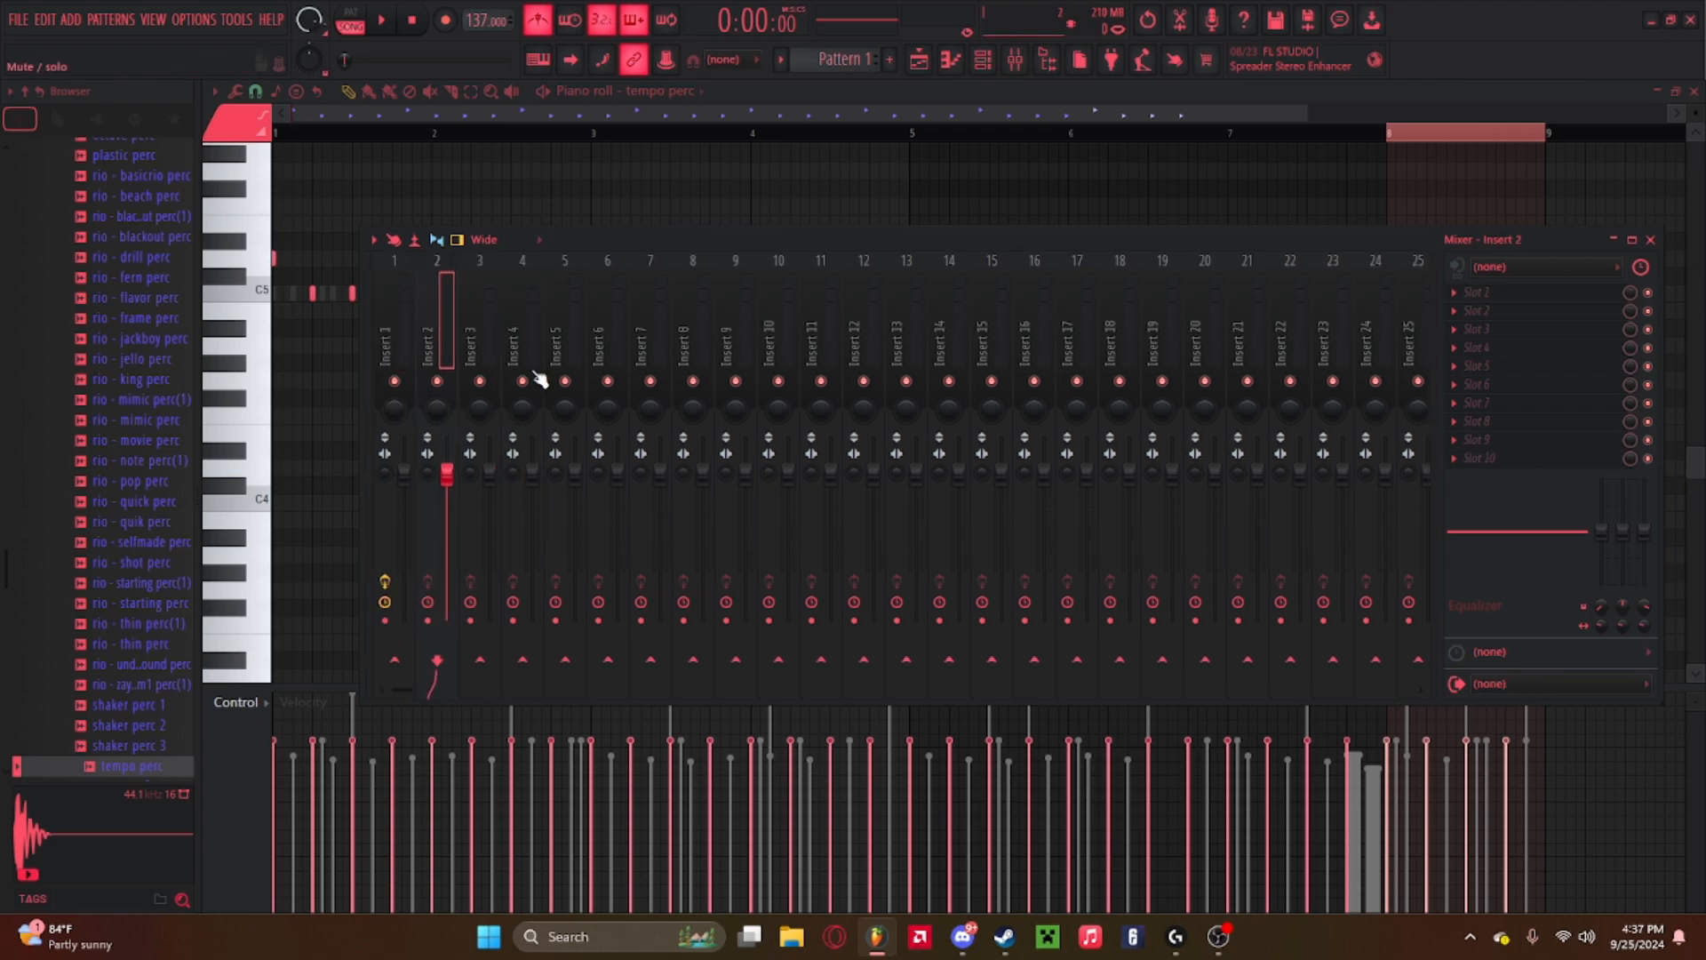
pyautogui.scroll(2, 380, 300)
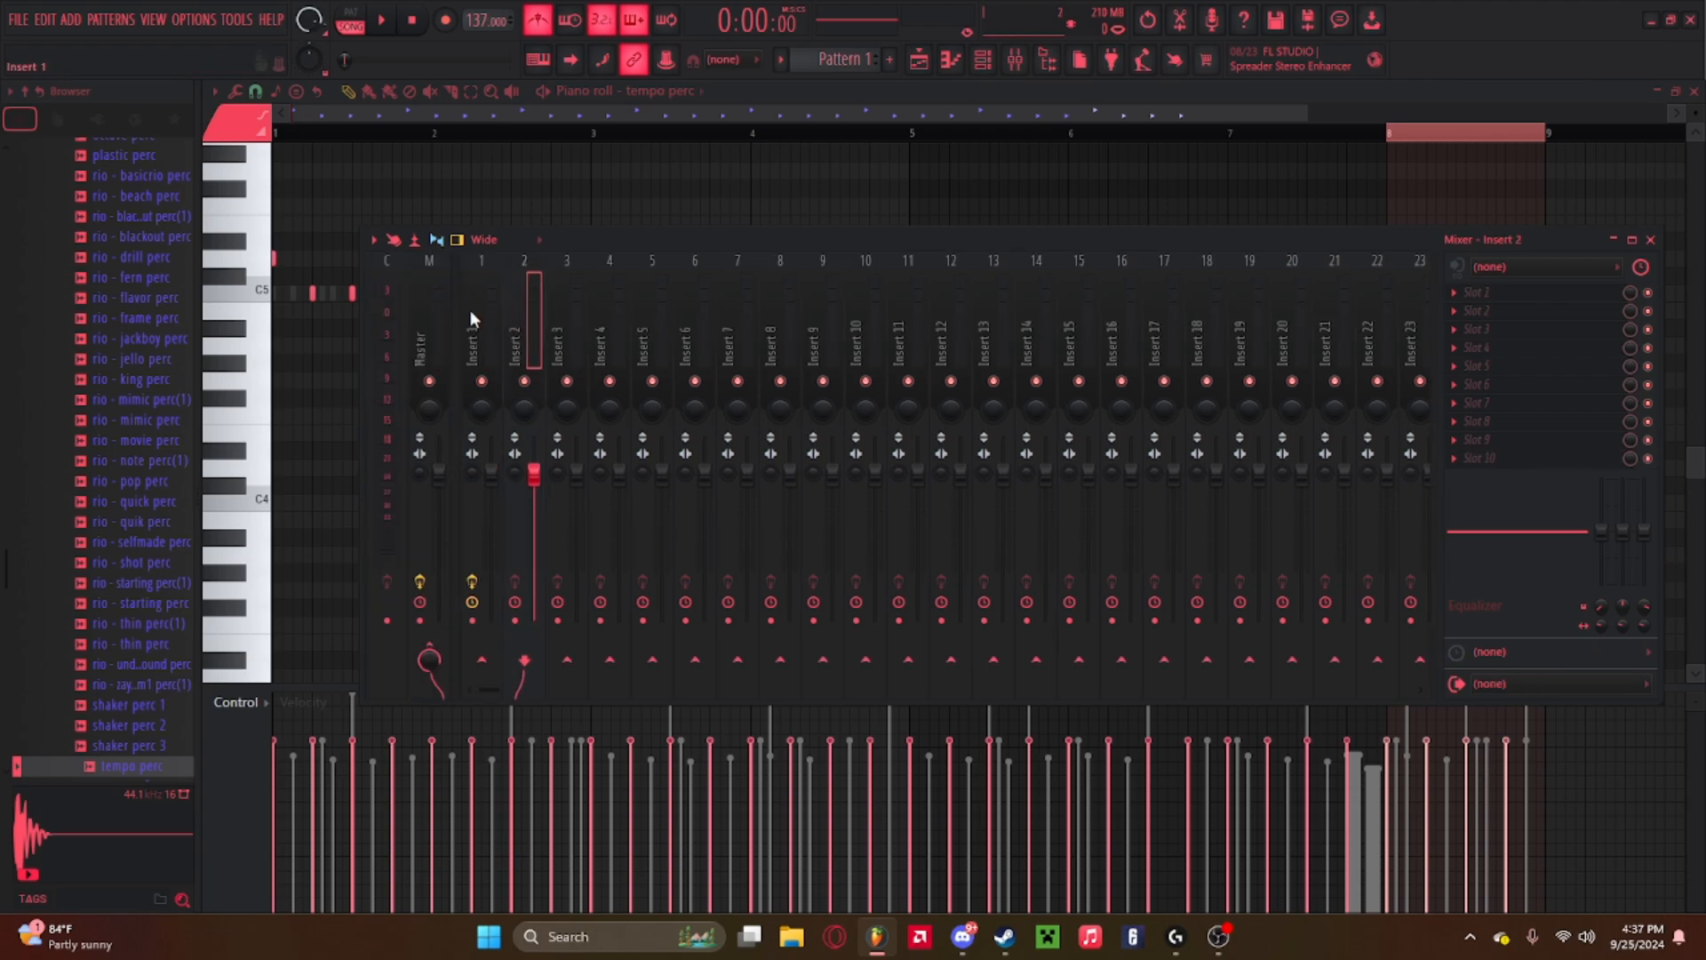
# Inspect mixer Inserts 1 and 2 while playing and stopping the beat.
pyautogui.click(493, 328)
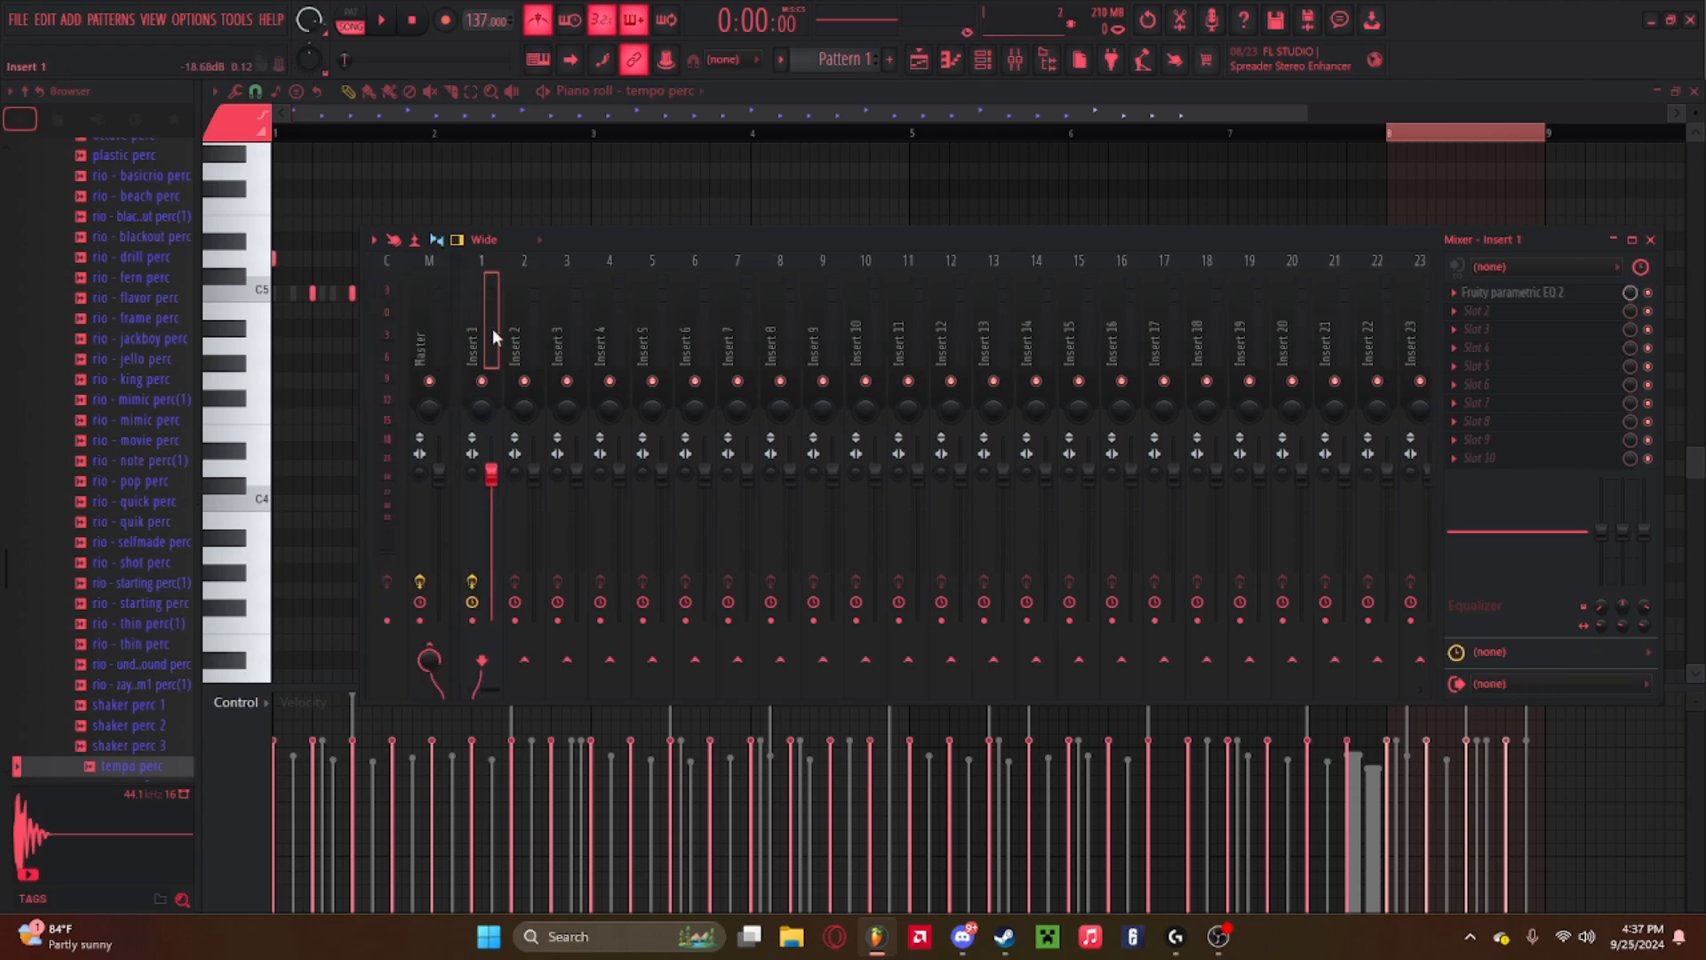
pyautogui.click(527, 663)
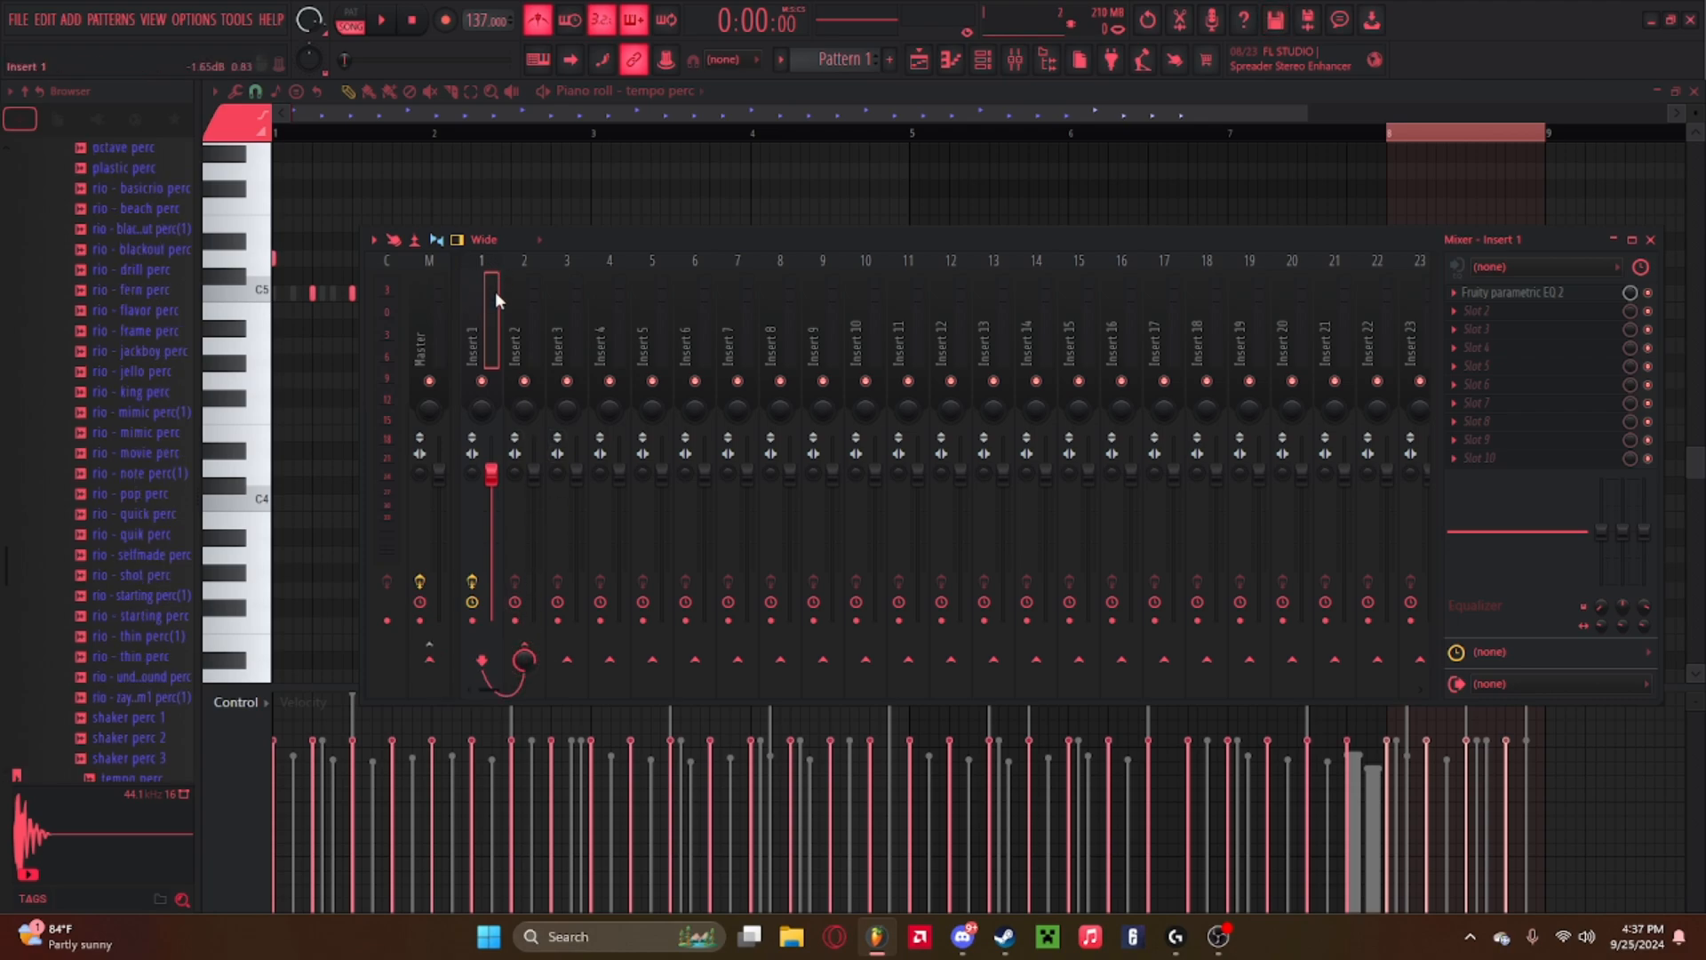
pyautogui.click(523, 294)
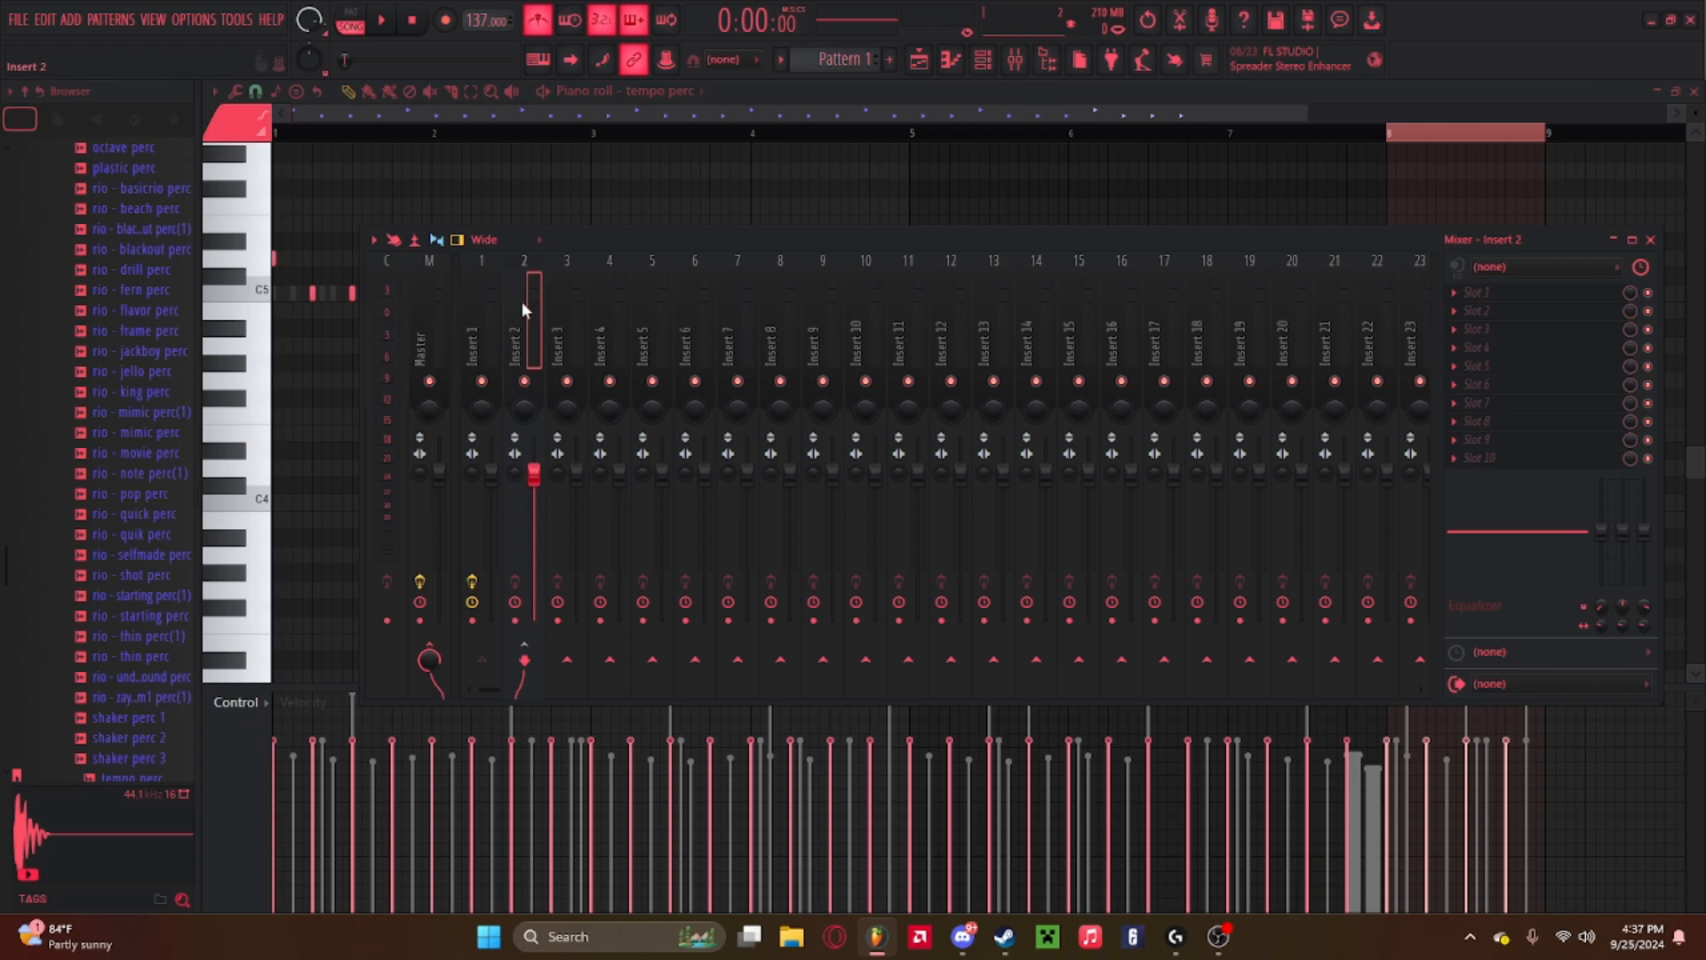
pyautogui.click(491, 298)
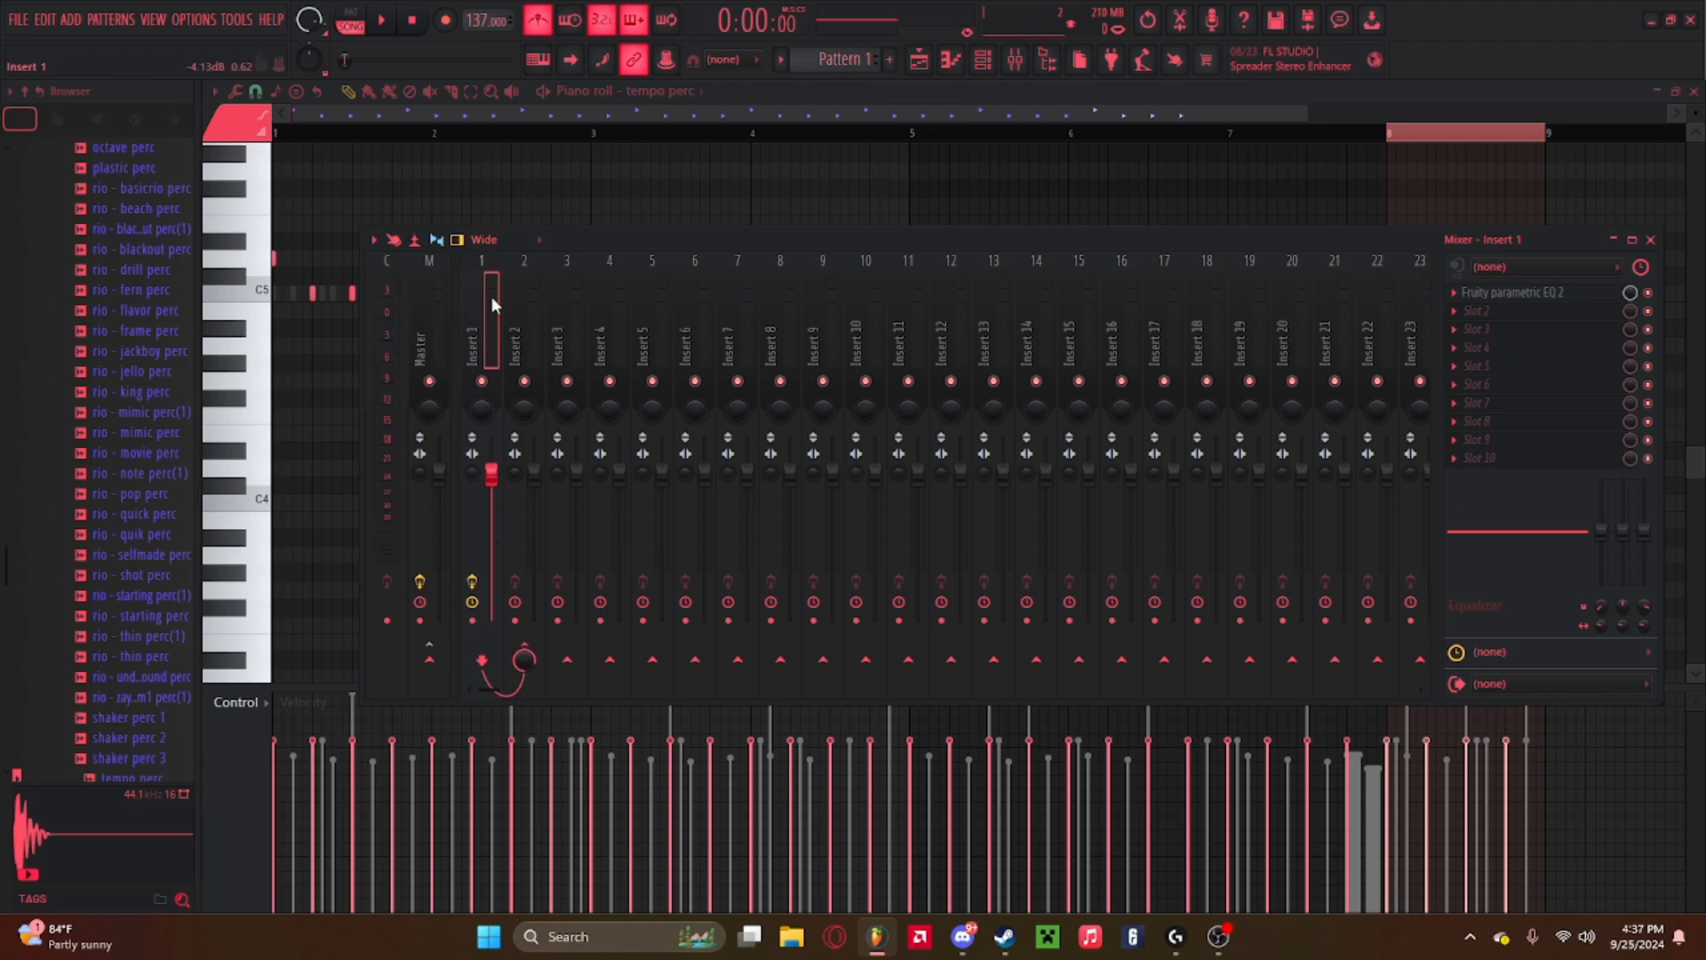
pyautogui.press('space')
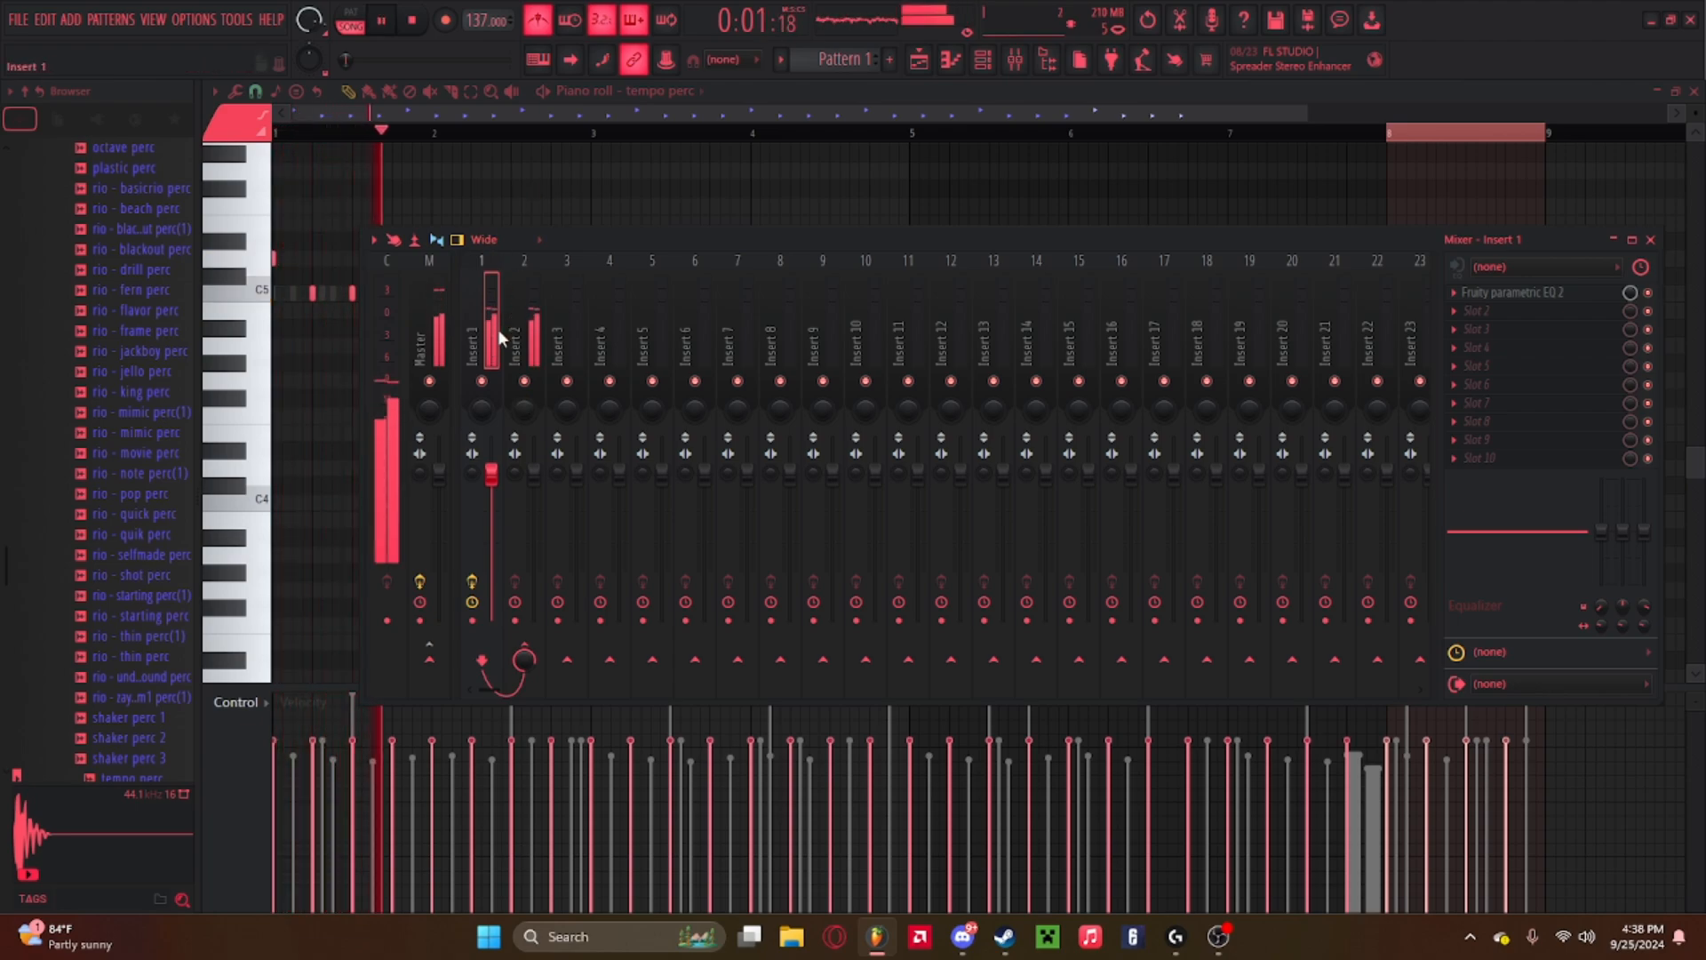
pyautogui.click(527, 299)
pyautogui.press('space')
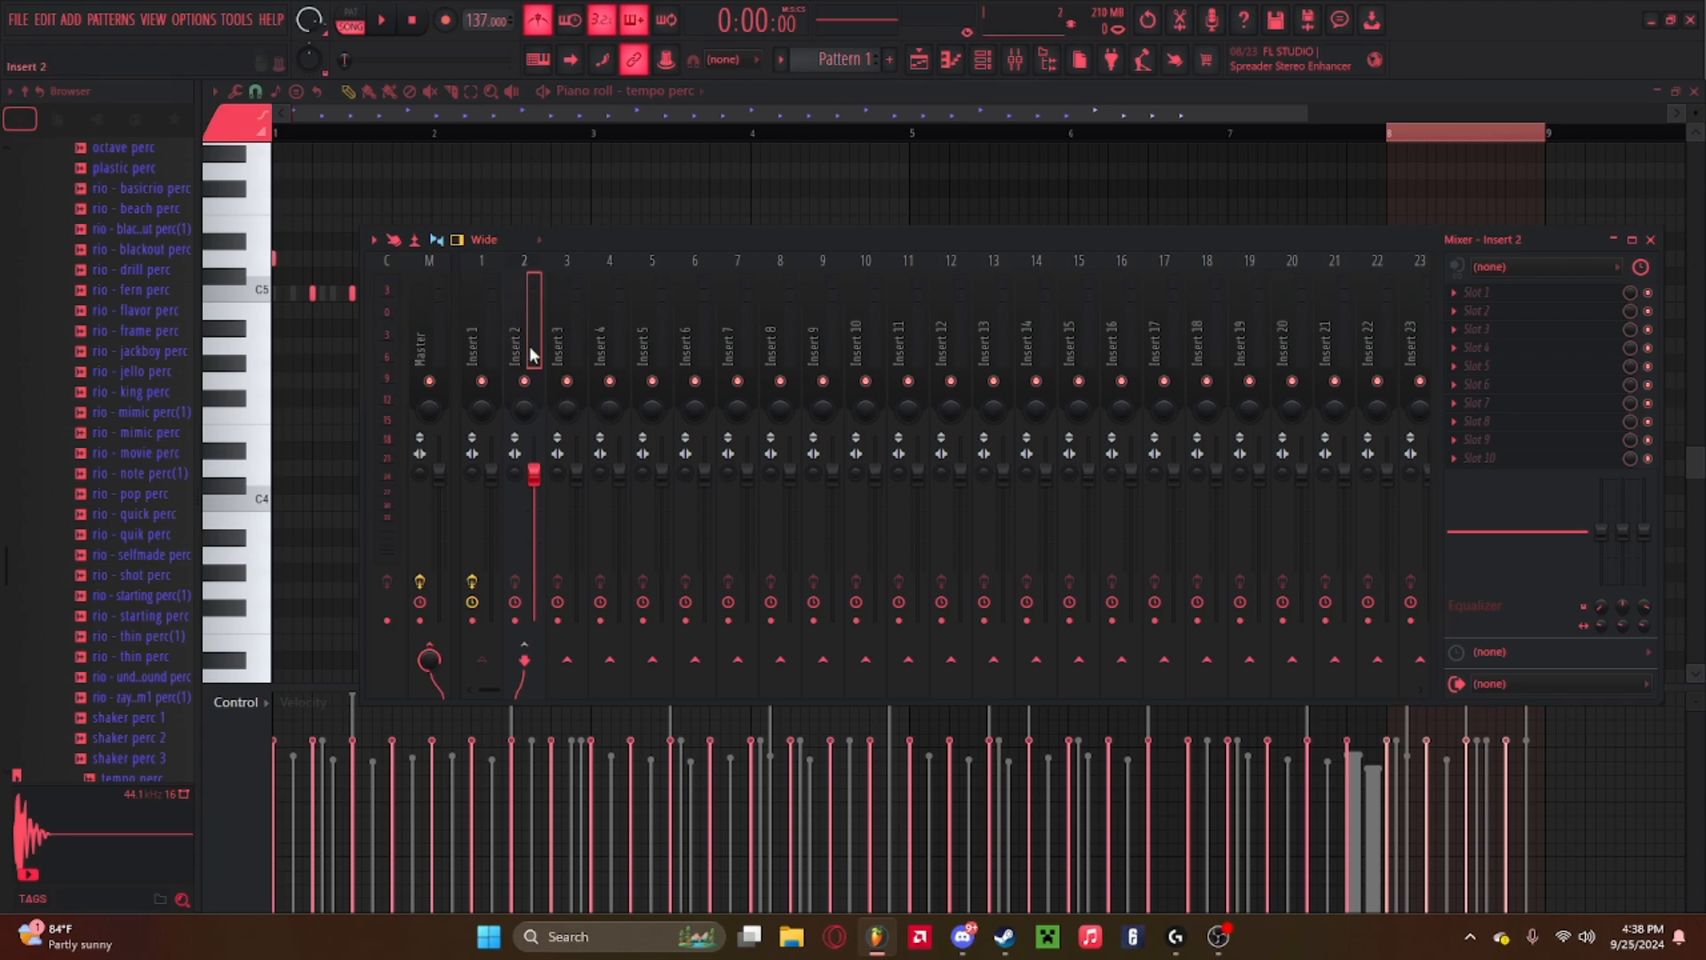
pyautogui.press('space')
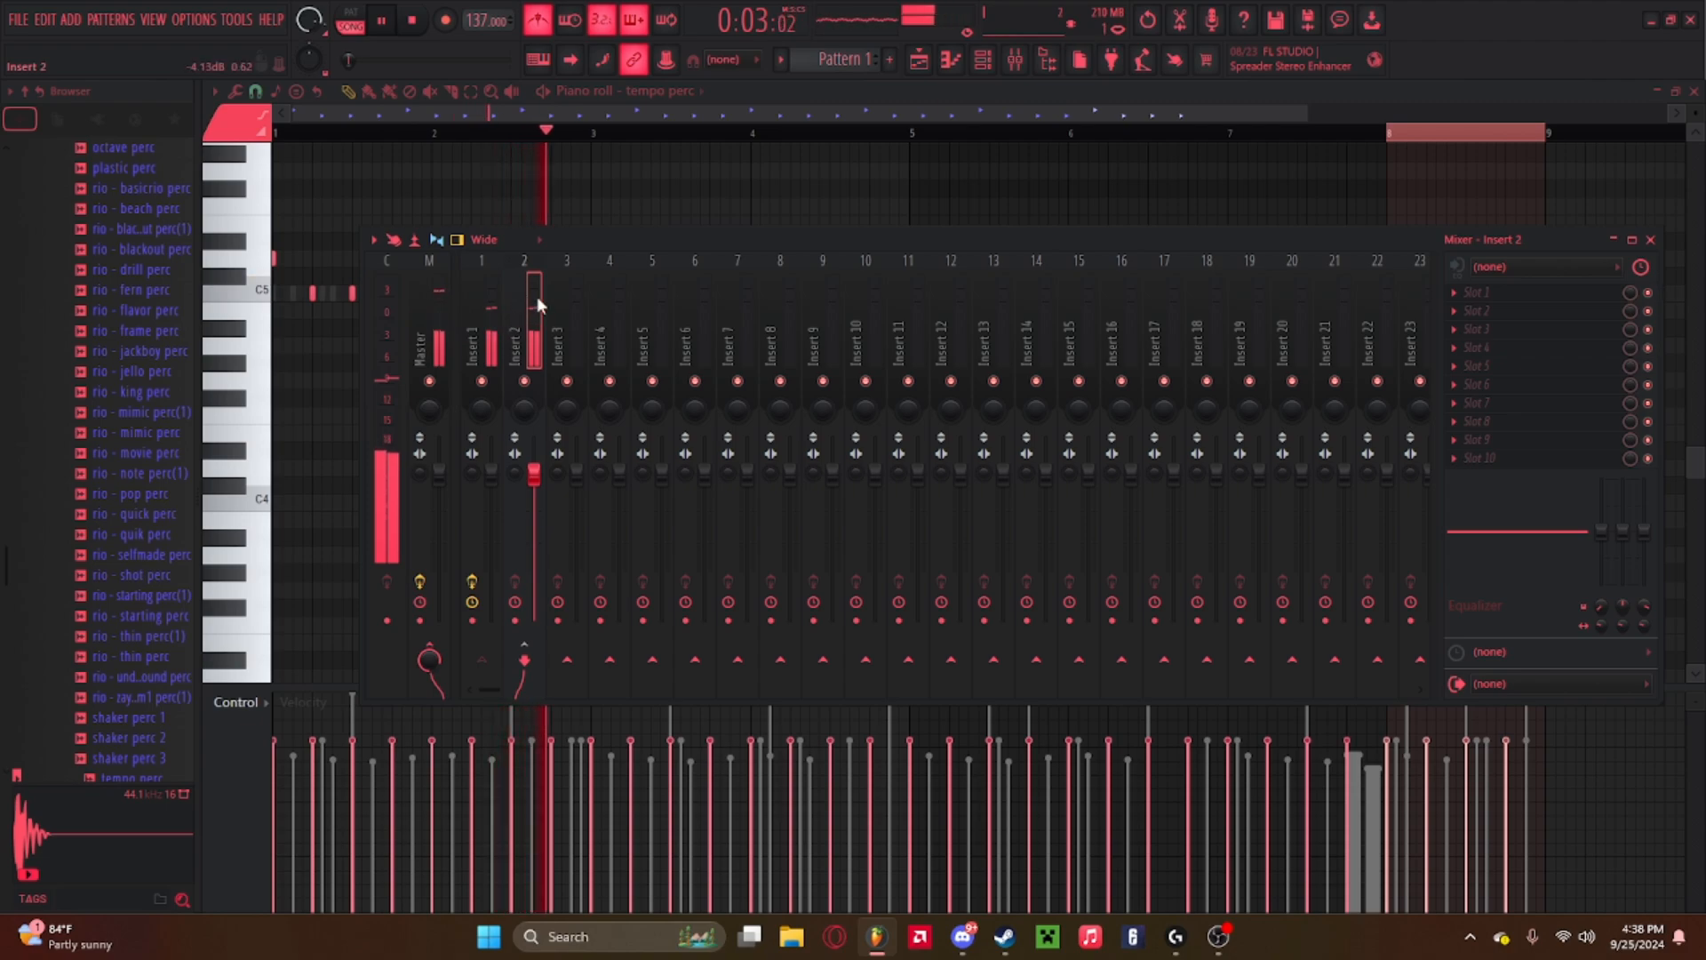
pyautogui.press('space')
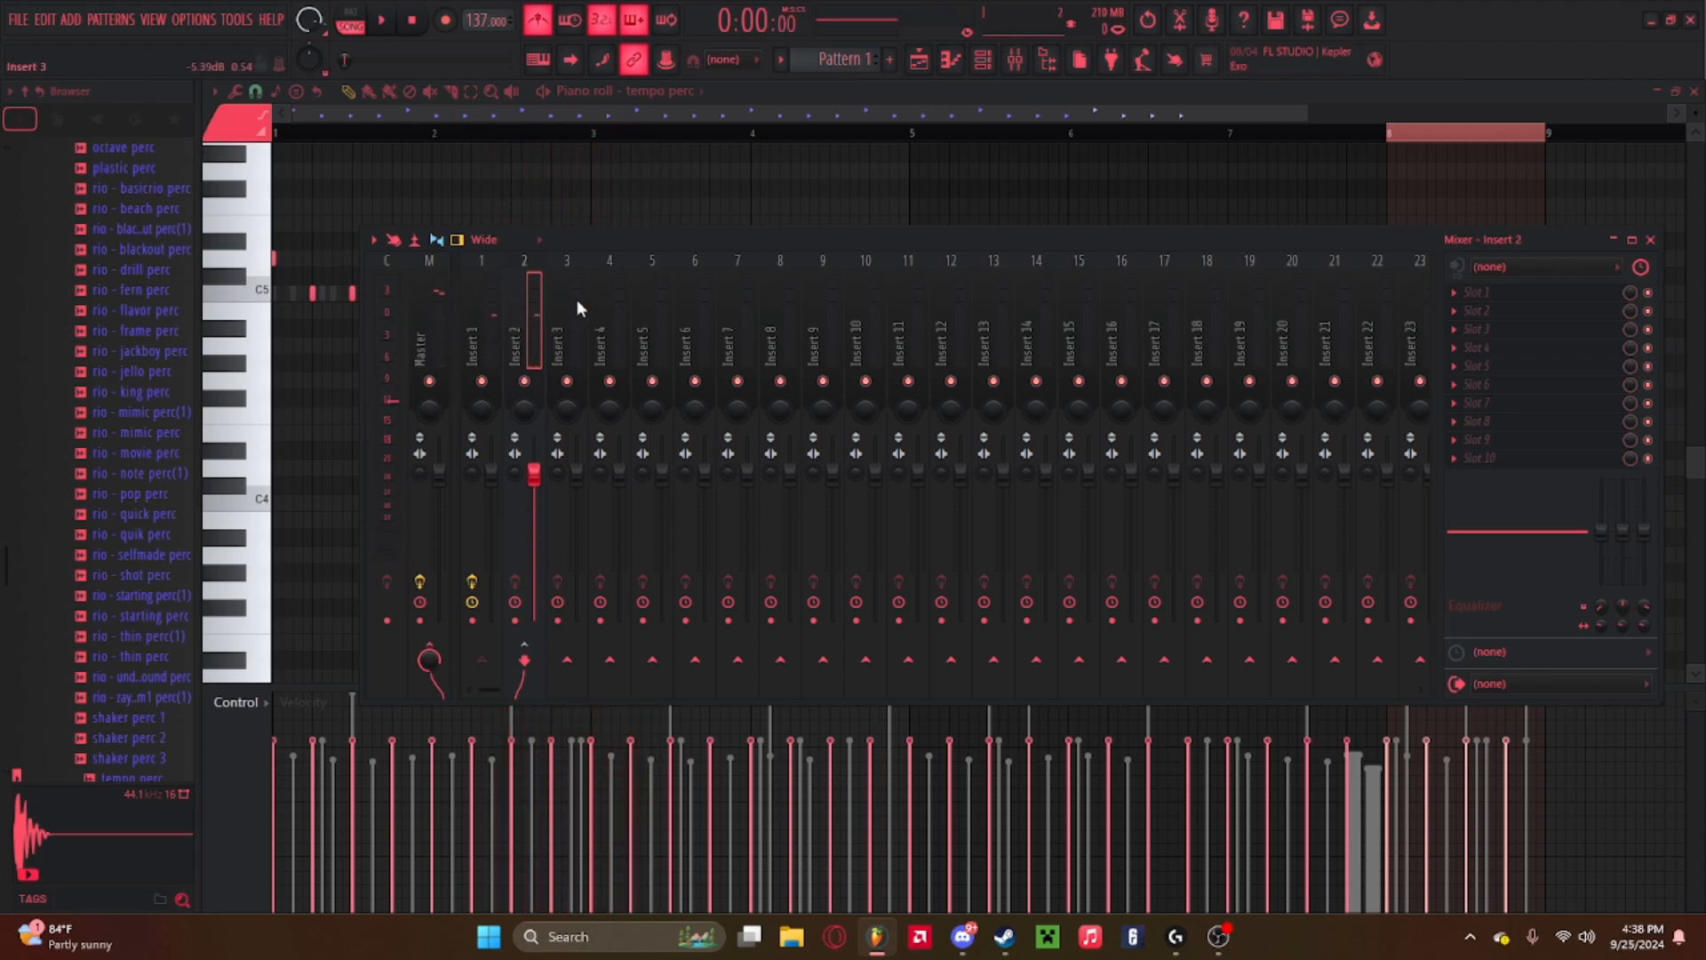
# Select all drum channels and link them to consecutive mixer inserts starting at Insert 3.
pyautogui.moveTo(577, 301); pyautogui.dragTo(1326, 307)
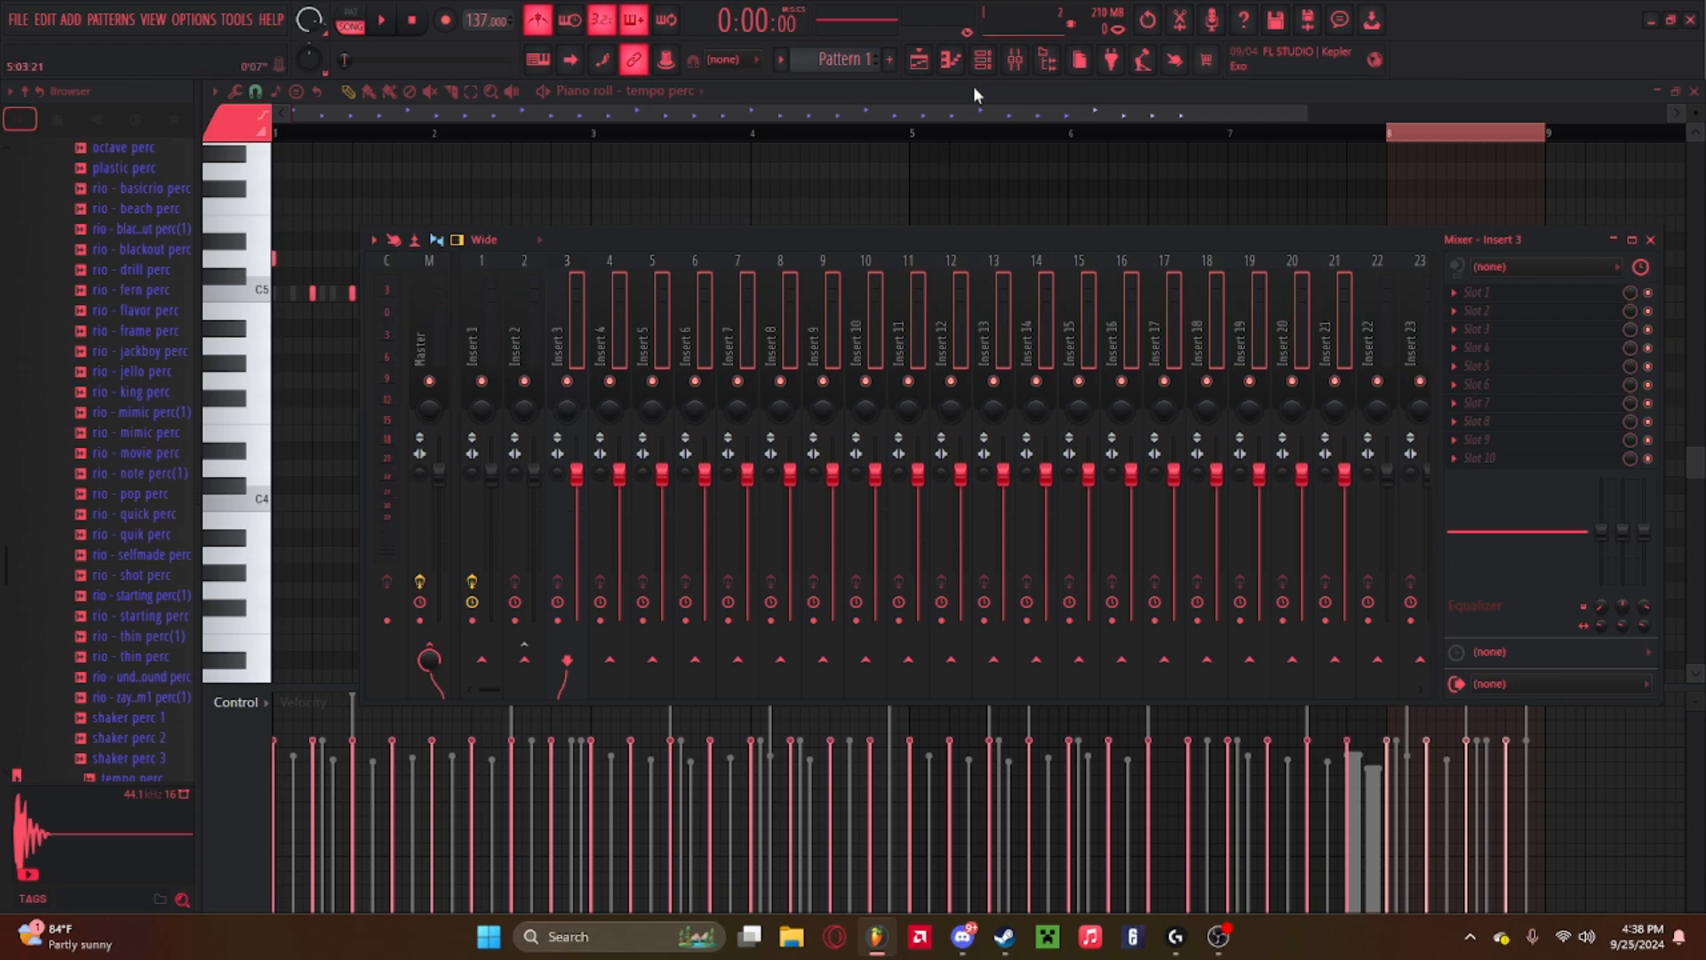
pyautogui.click(985, 59)
pyautogui.click(995, 60)
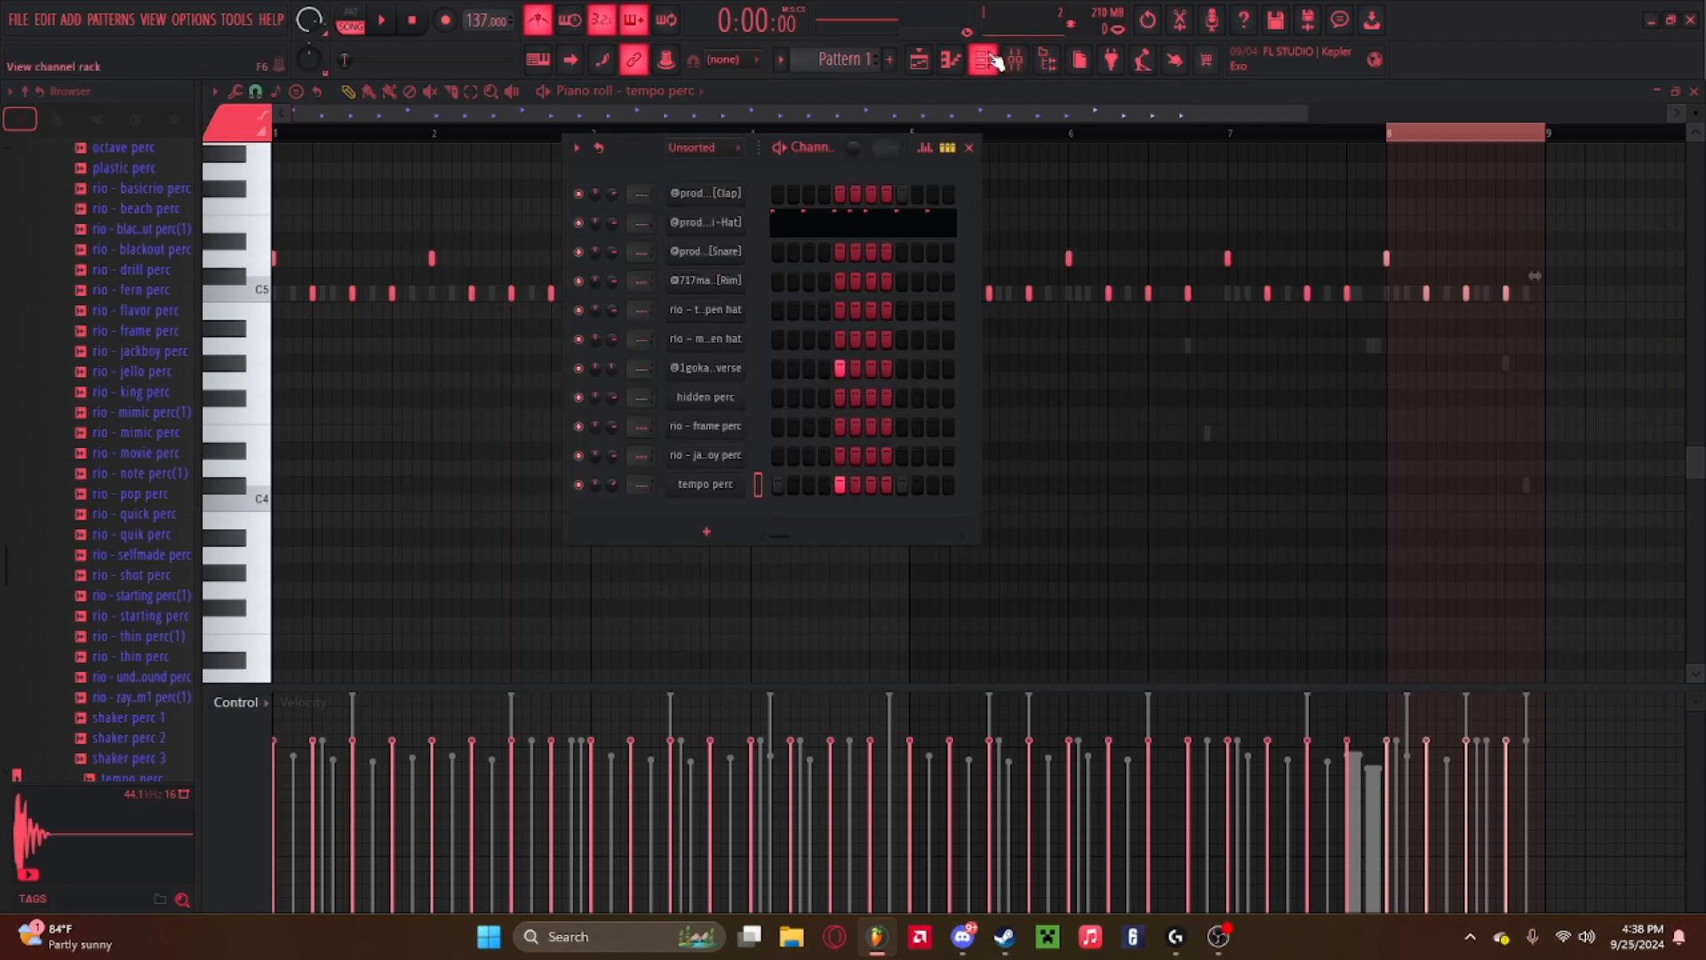
pyautogui.click(960, 149)
pyautogui.click(1016, 60)
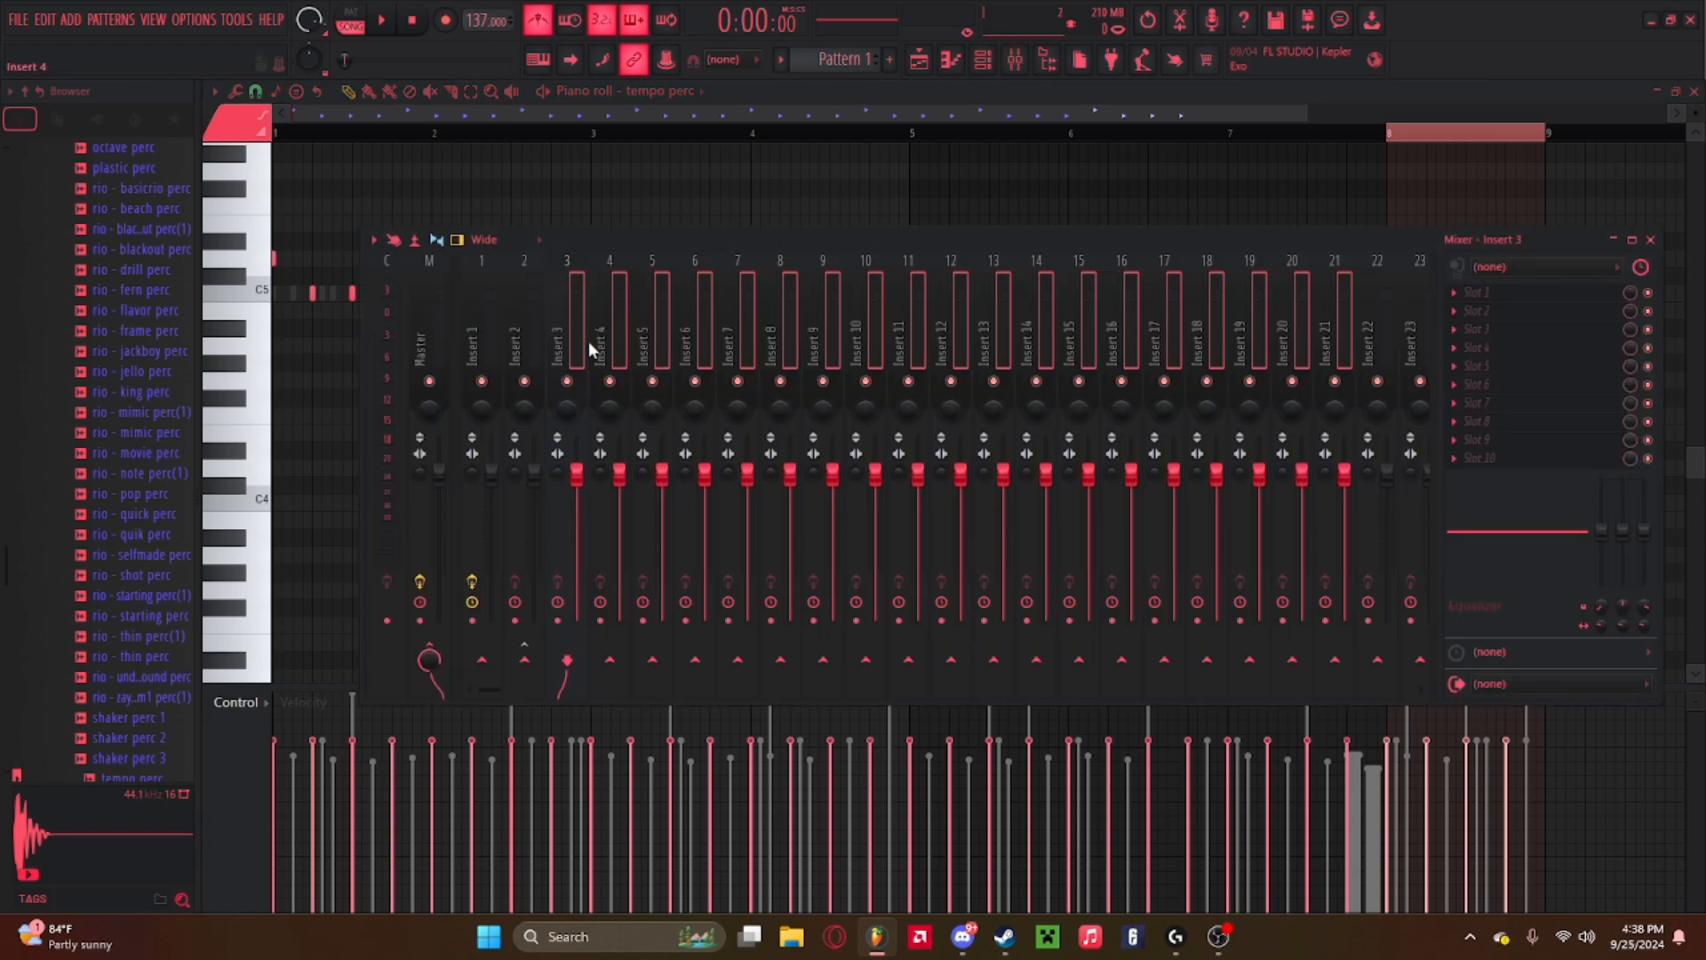
pyautogui.click(983, 61)
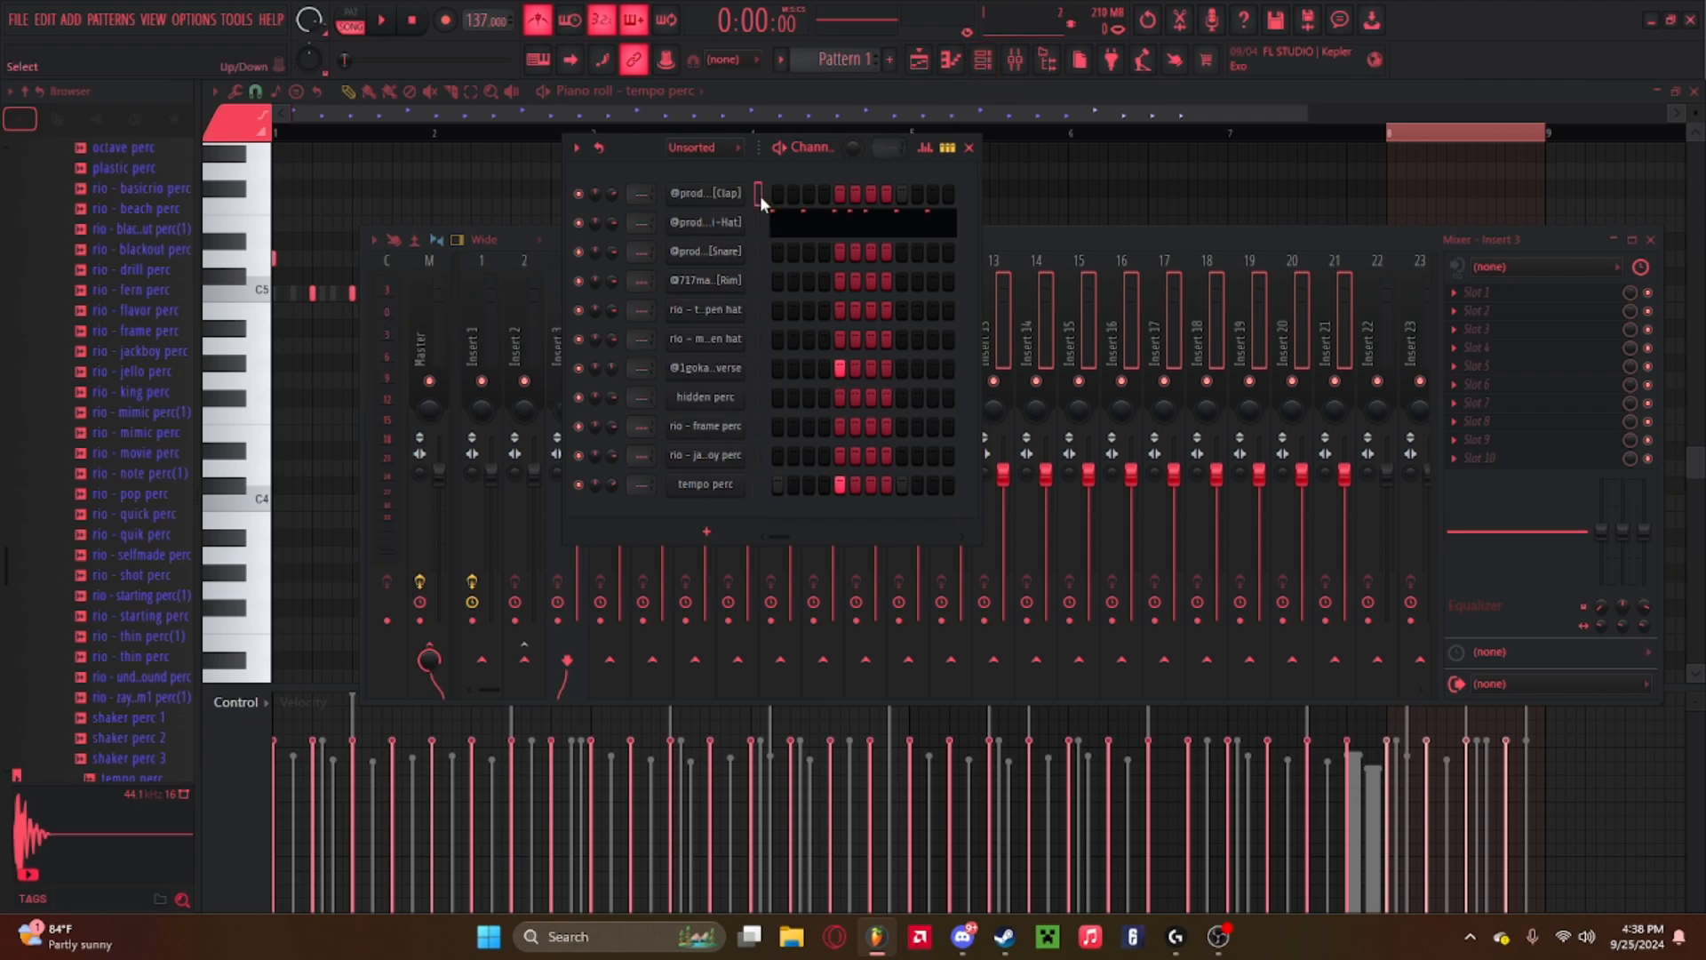
pyautogui.moveTo(759, 191); pyautogui.dragTo(760, 224)
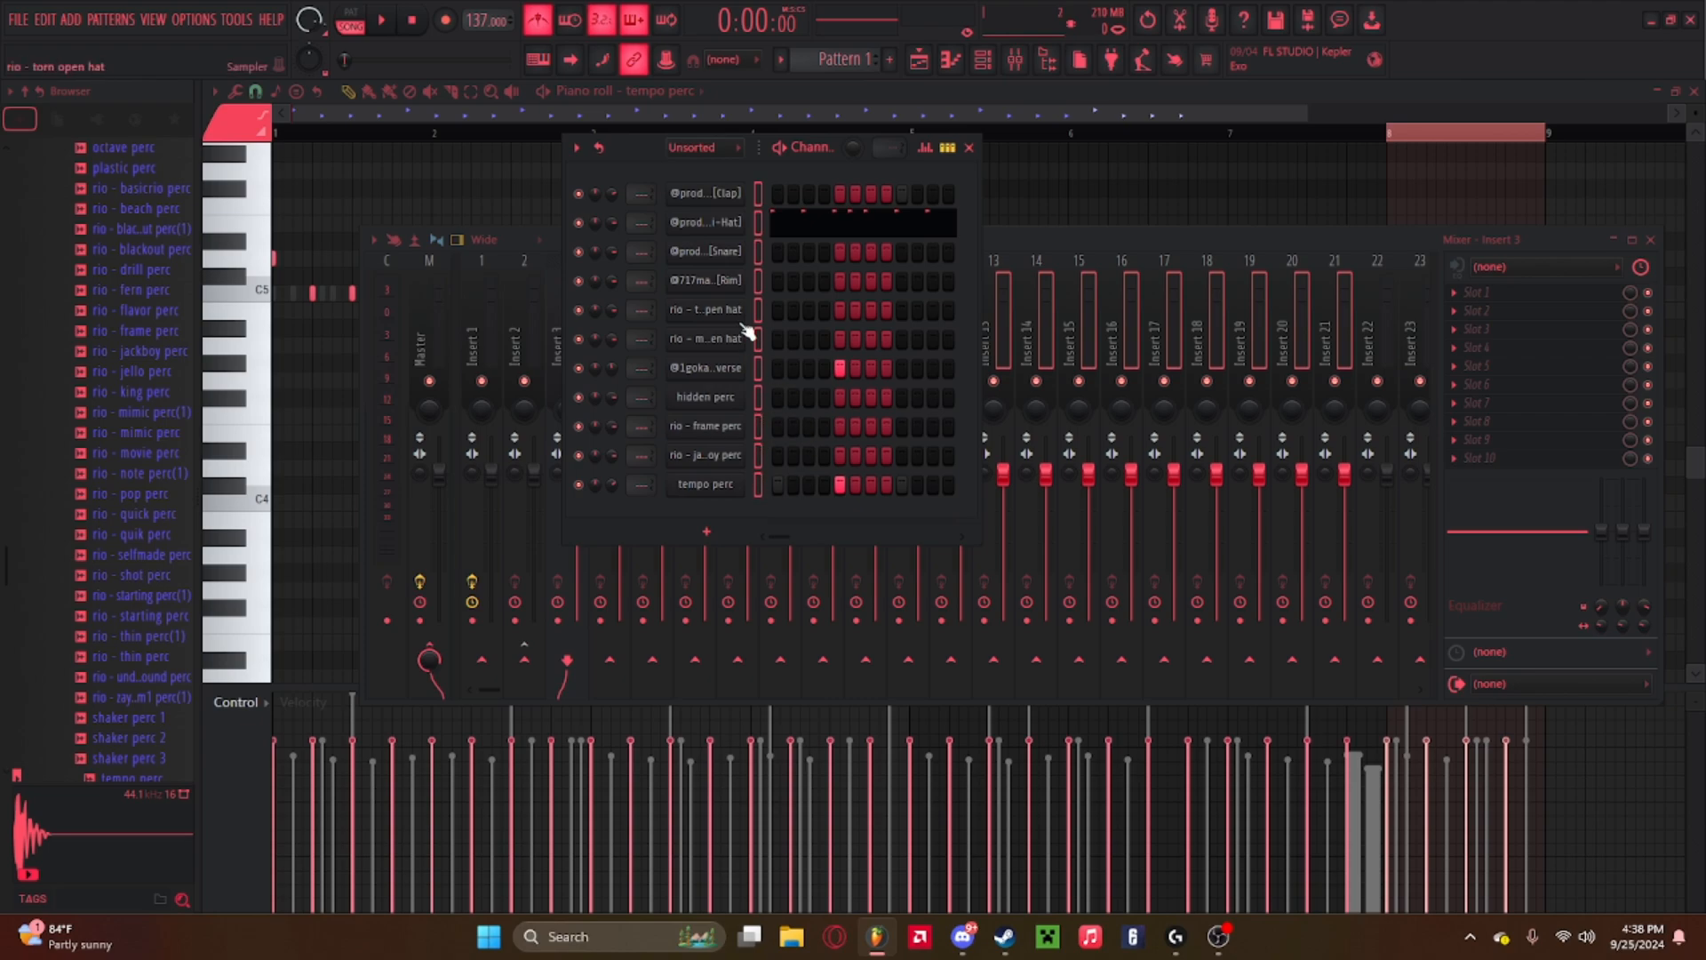
pyautogui.hotkey('ctrl', 'l')
pyautogui.click(969, 148)
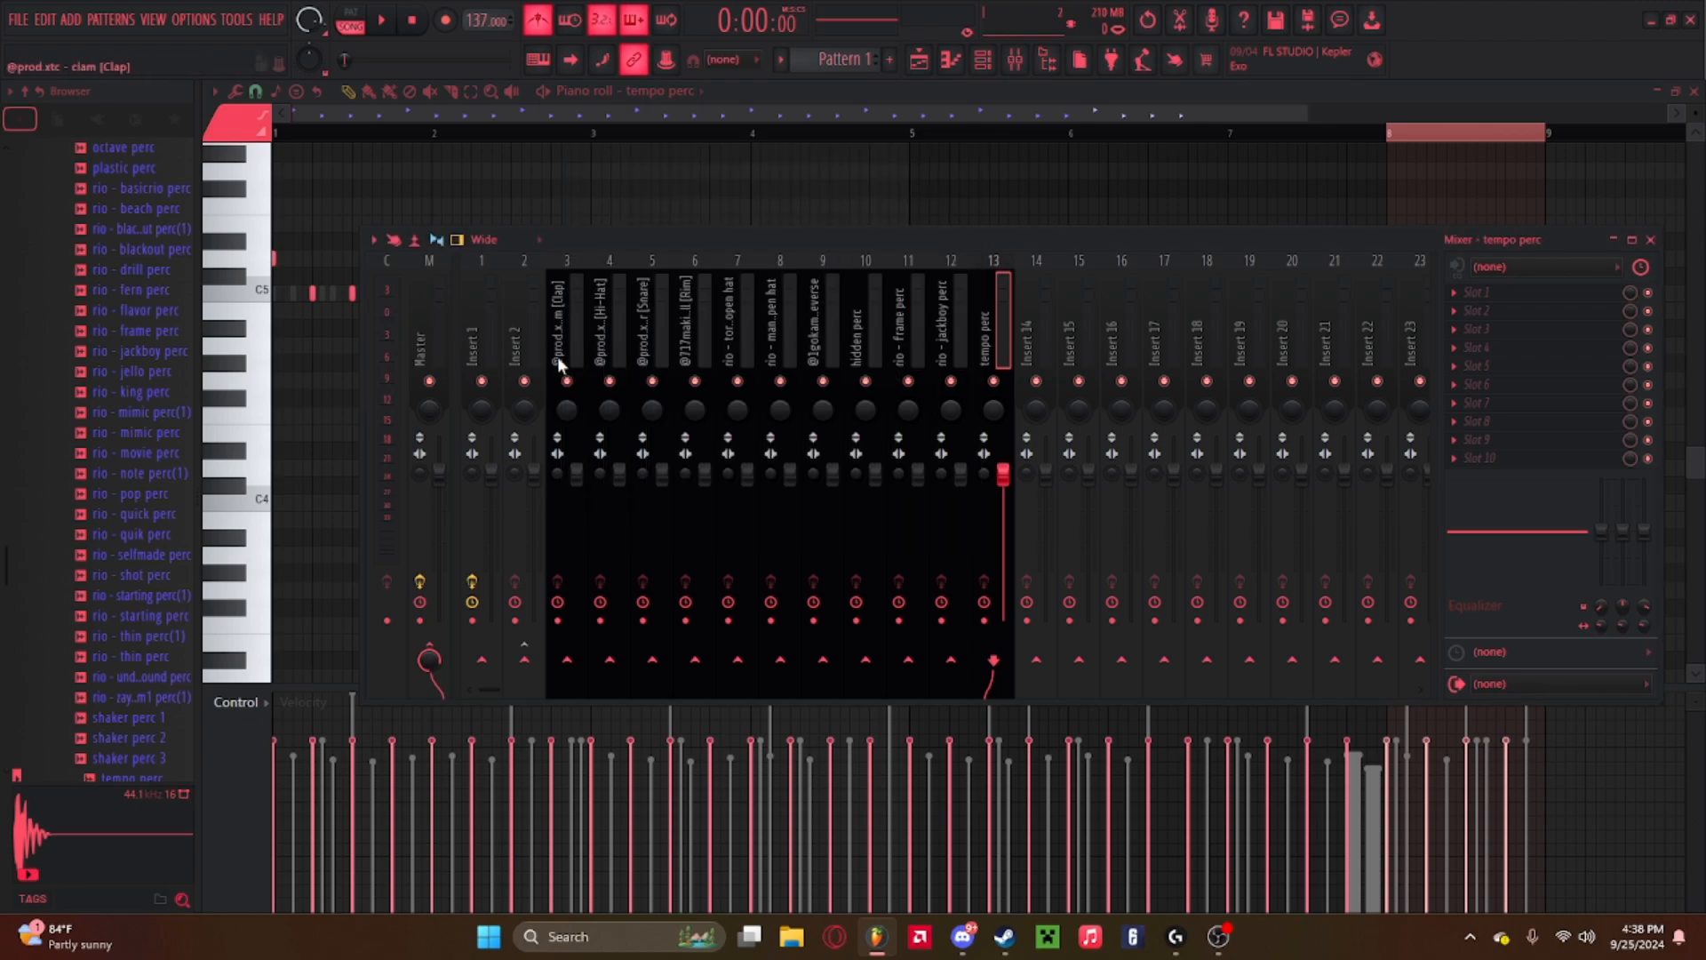
# Play the beat and rebalance the tempo perc level, setting its channel volume to 77%.
pyautogui.click(566, 317)
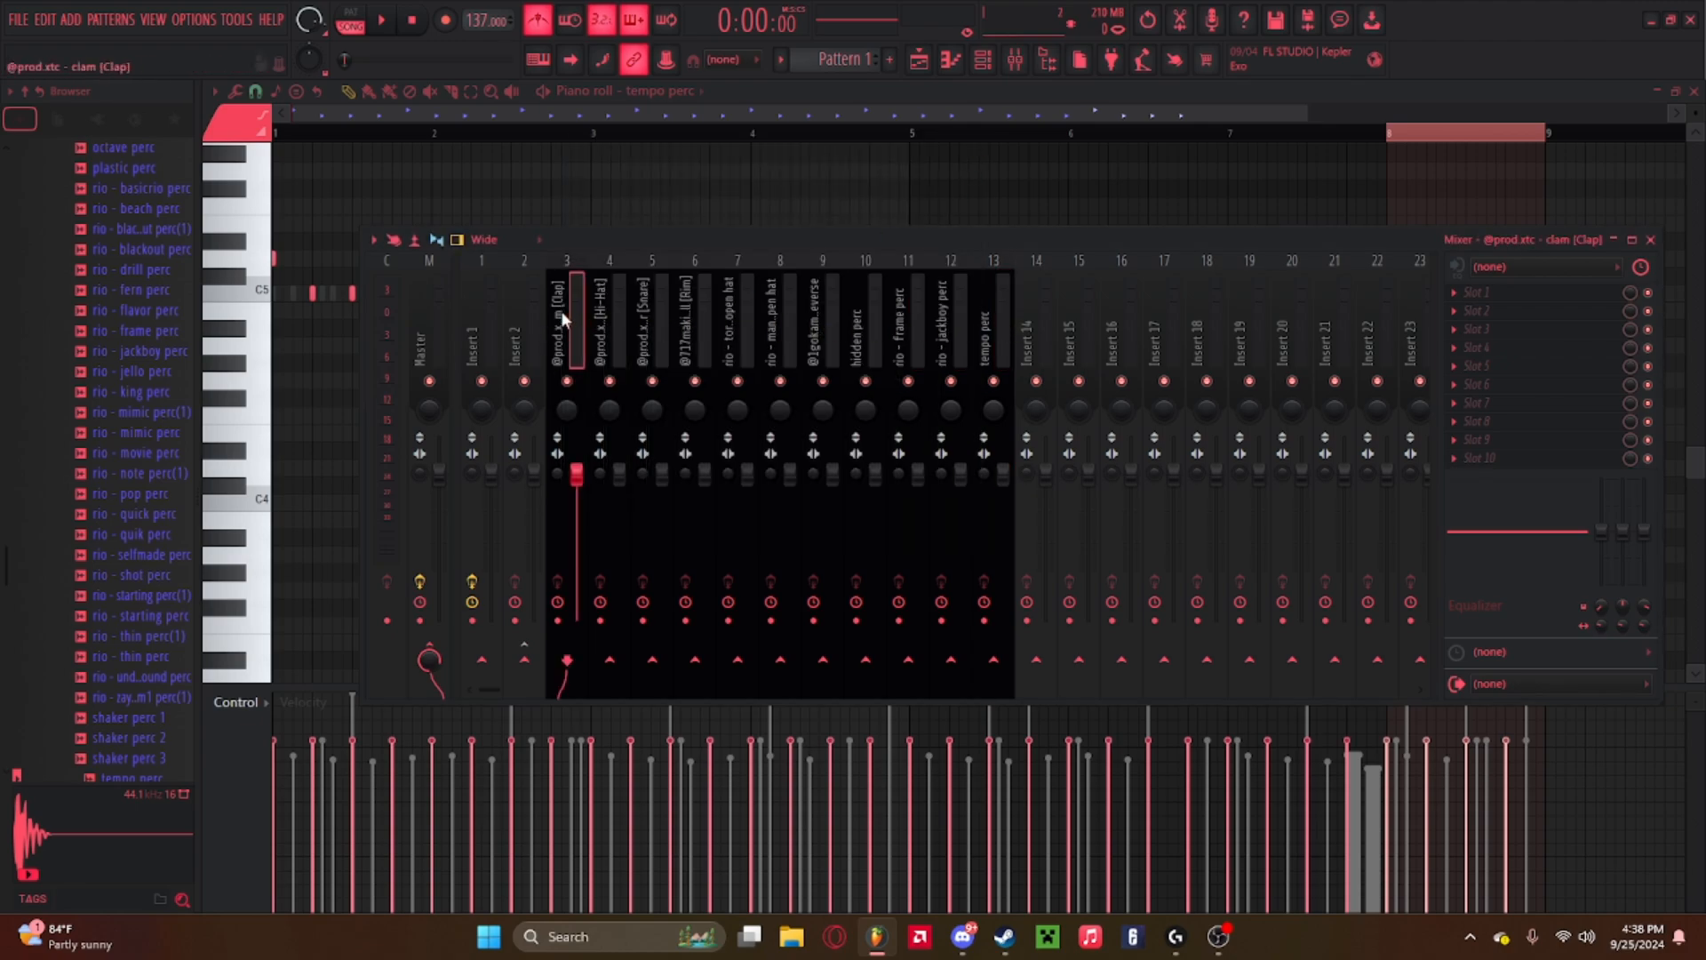
pyautogui.press('space')
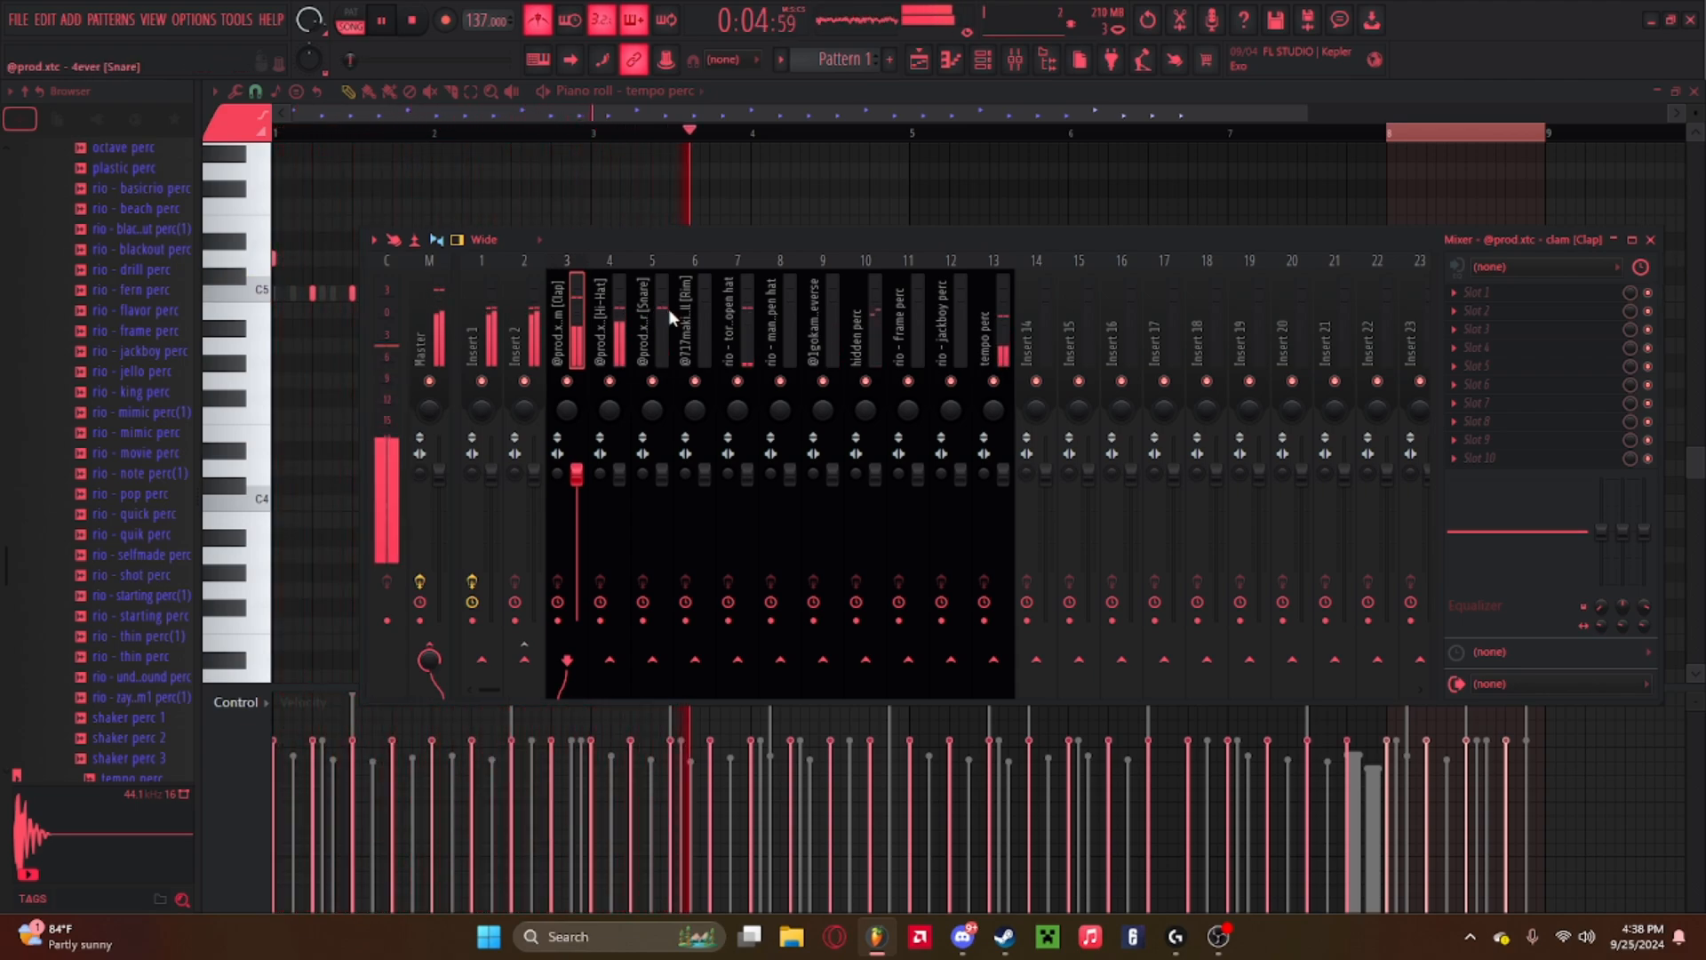
pyautogui.click(990, 471)
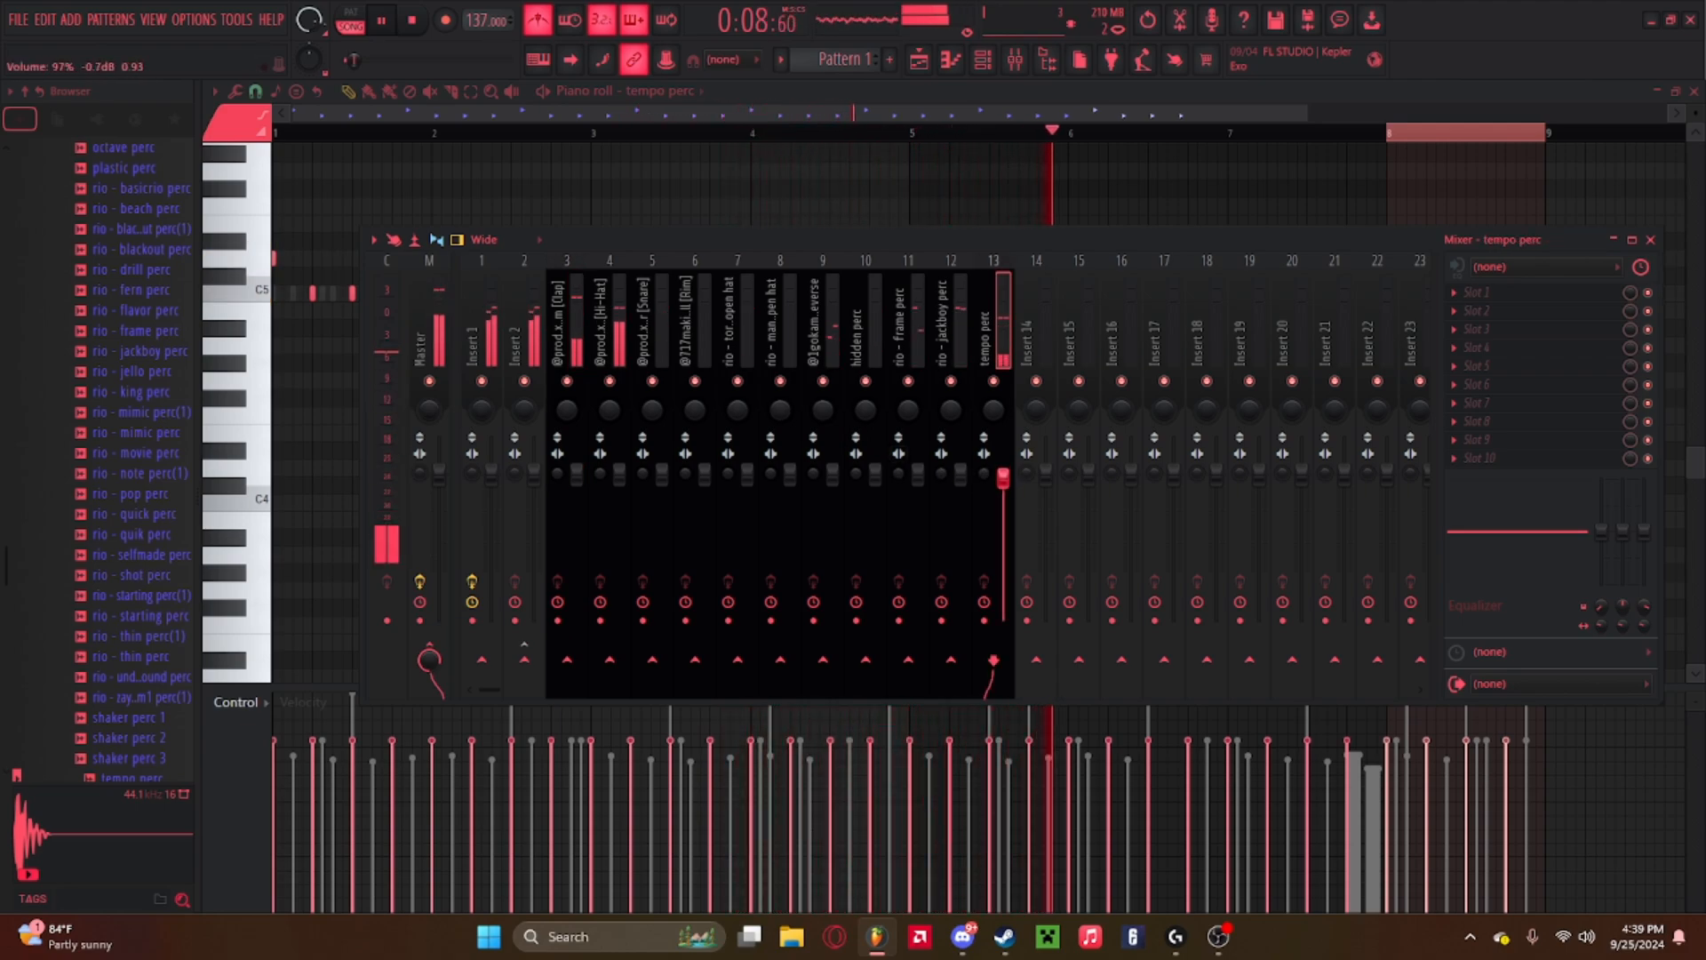
pyautogui.rightClick(1004, 481)
pyautogui.click(680, 241)
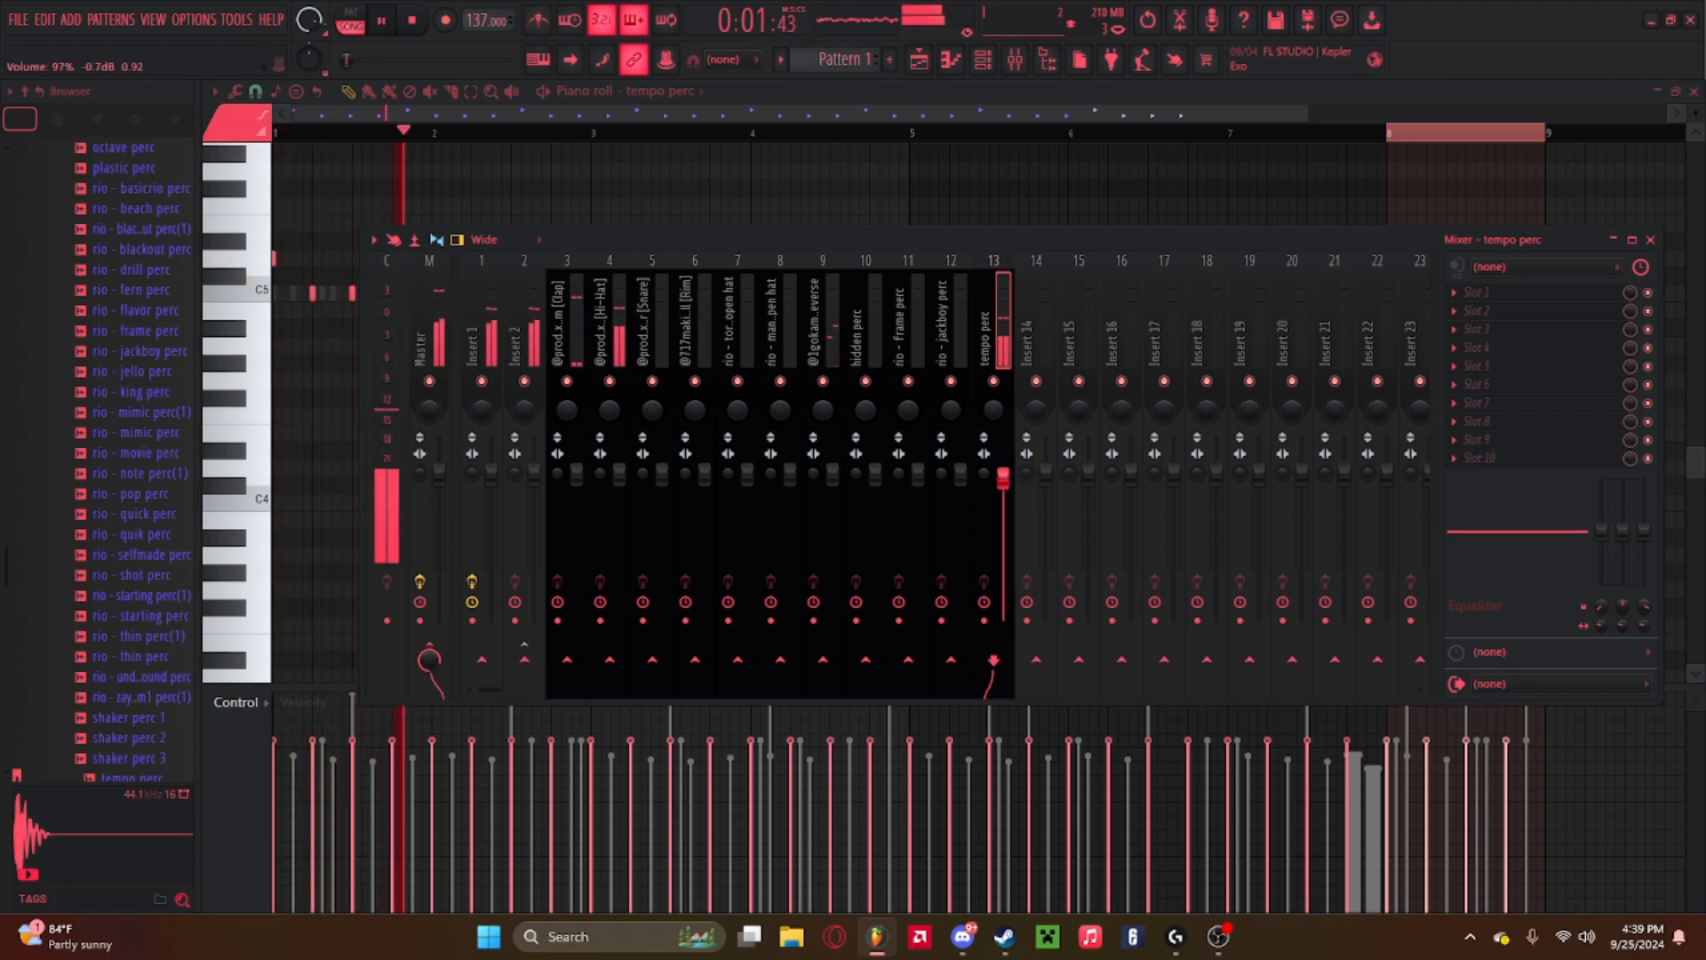
pyautogui.click(983, 60)
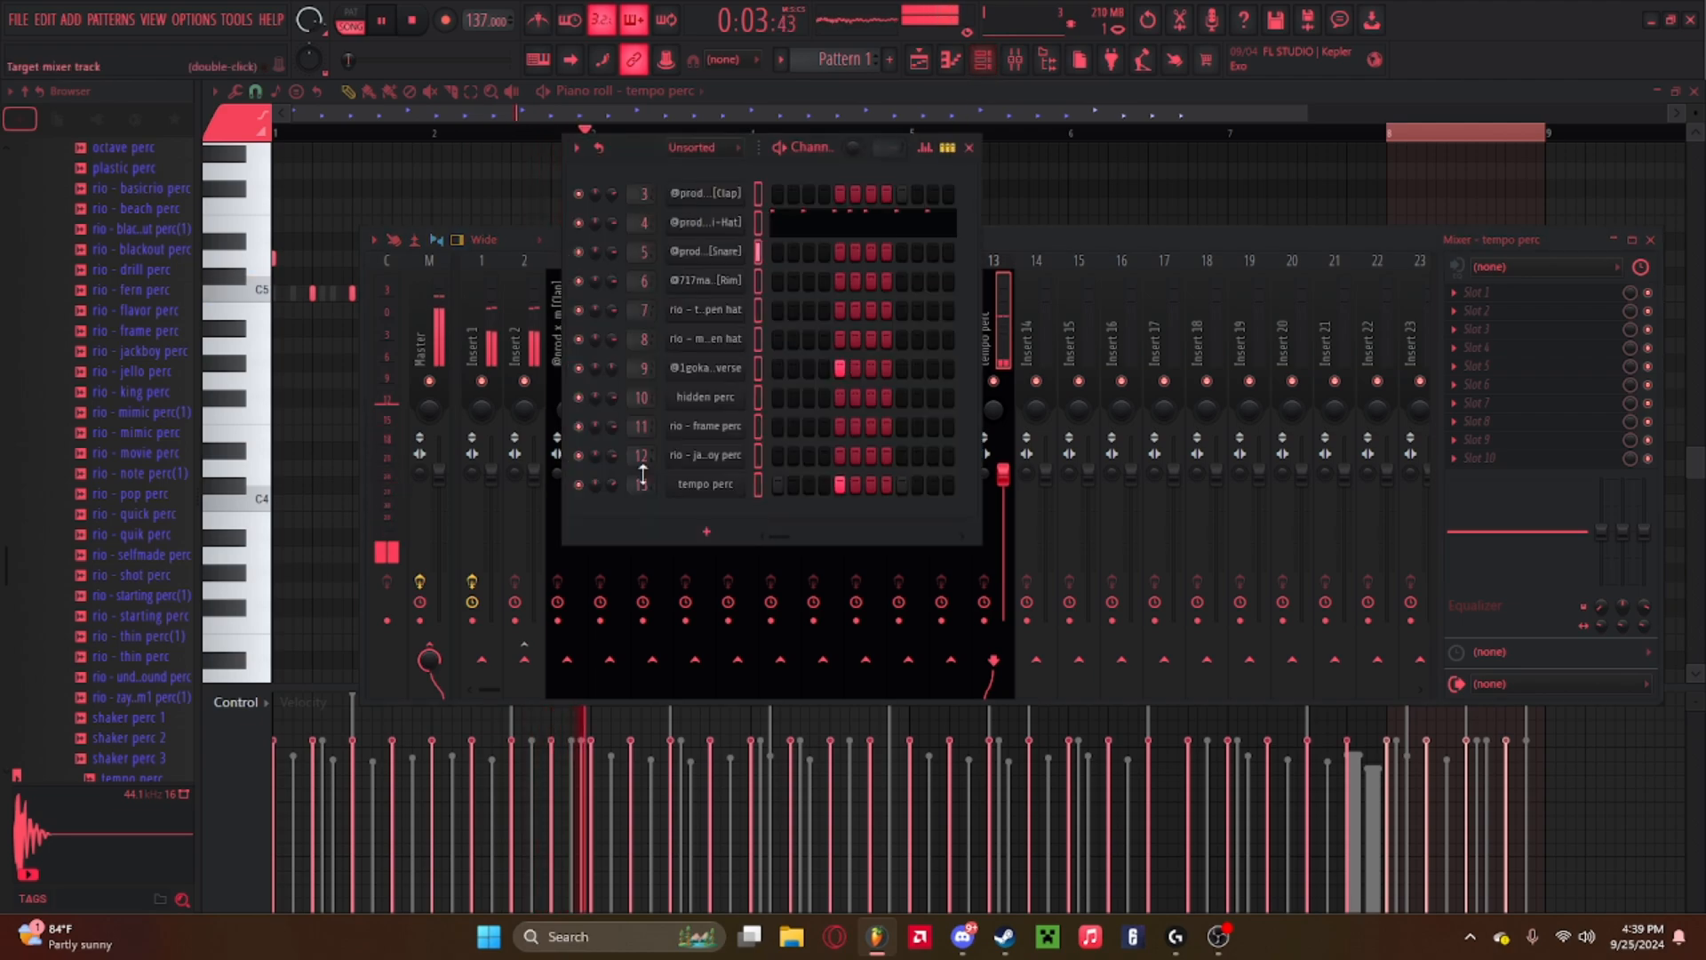
pyautogui.moveTo(611, 484); pyautogui.dragTo(612, 485)
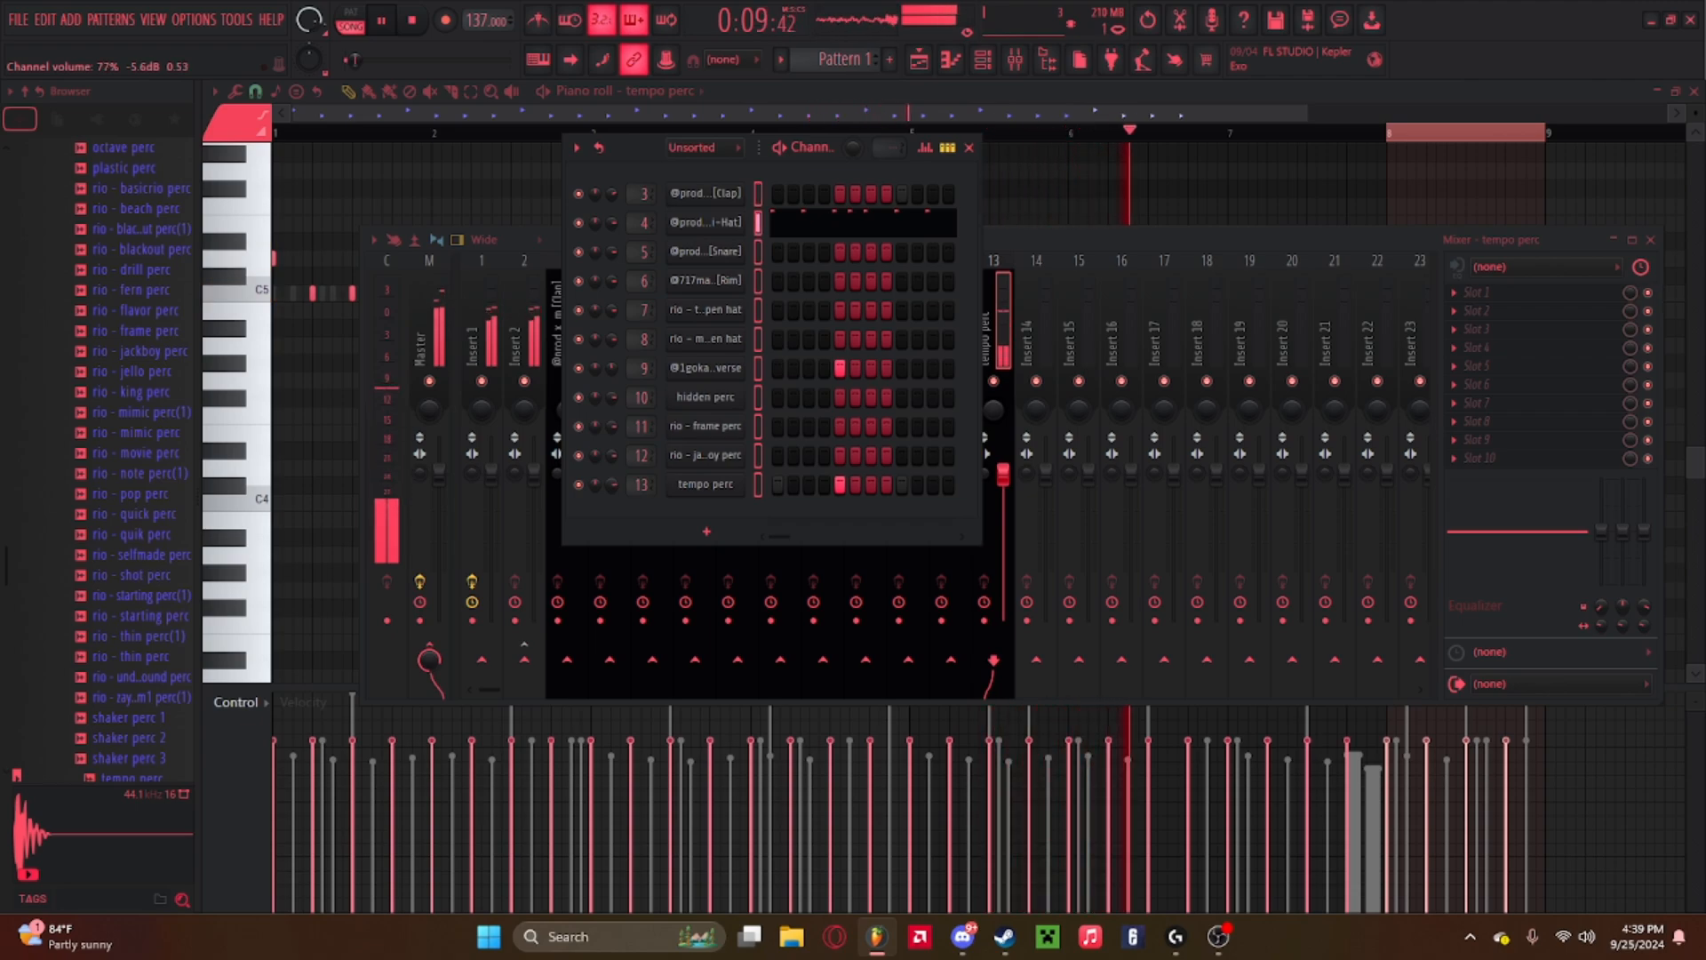
# Close the channel rack and stop the beat's playback.
pyautogui.click(759, 193)
pyautogui.press('F6')
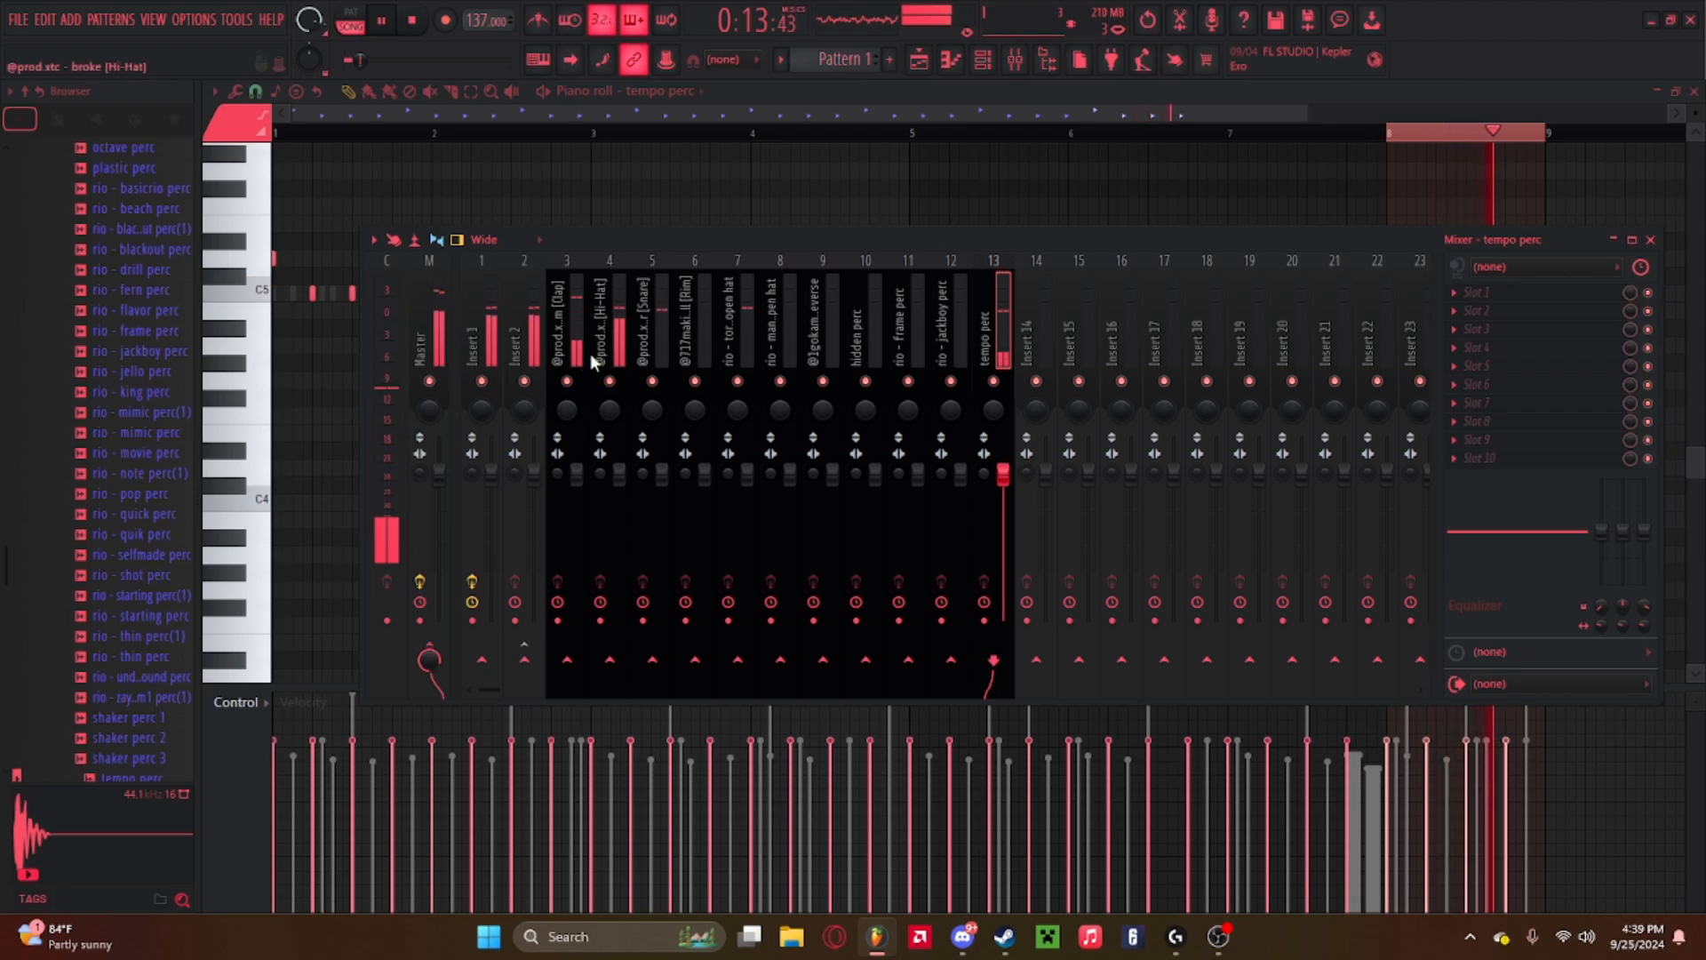
pyautogui.press('space')
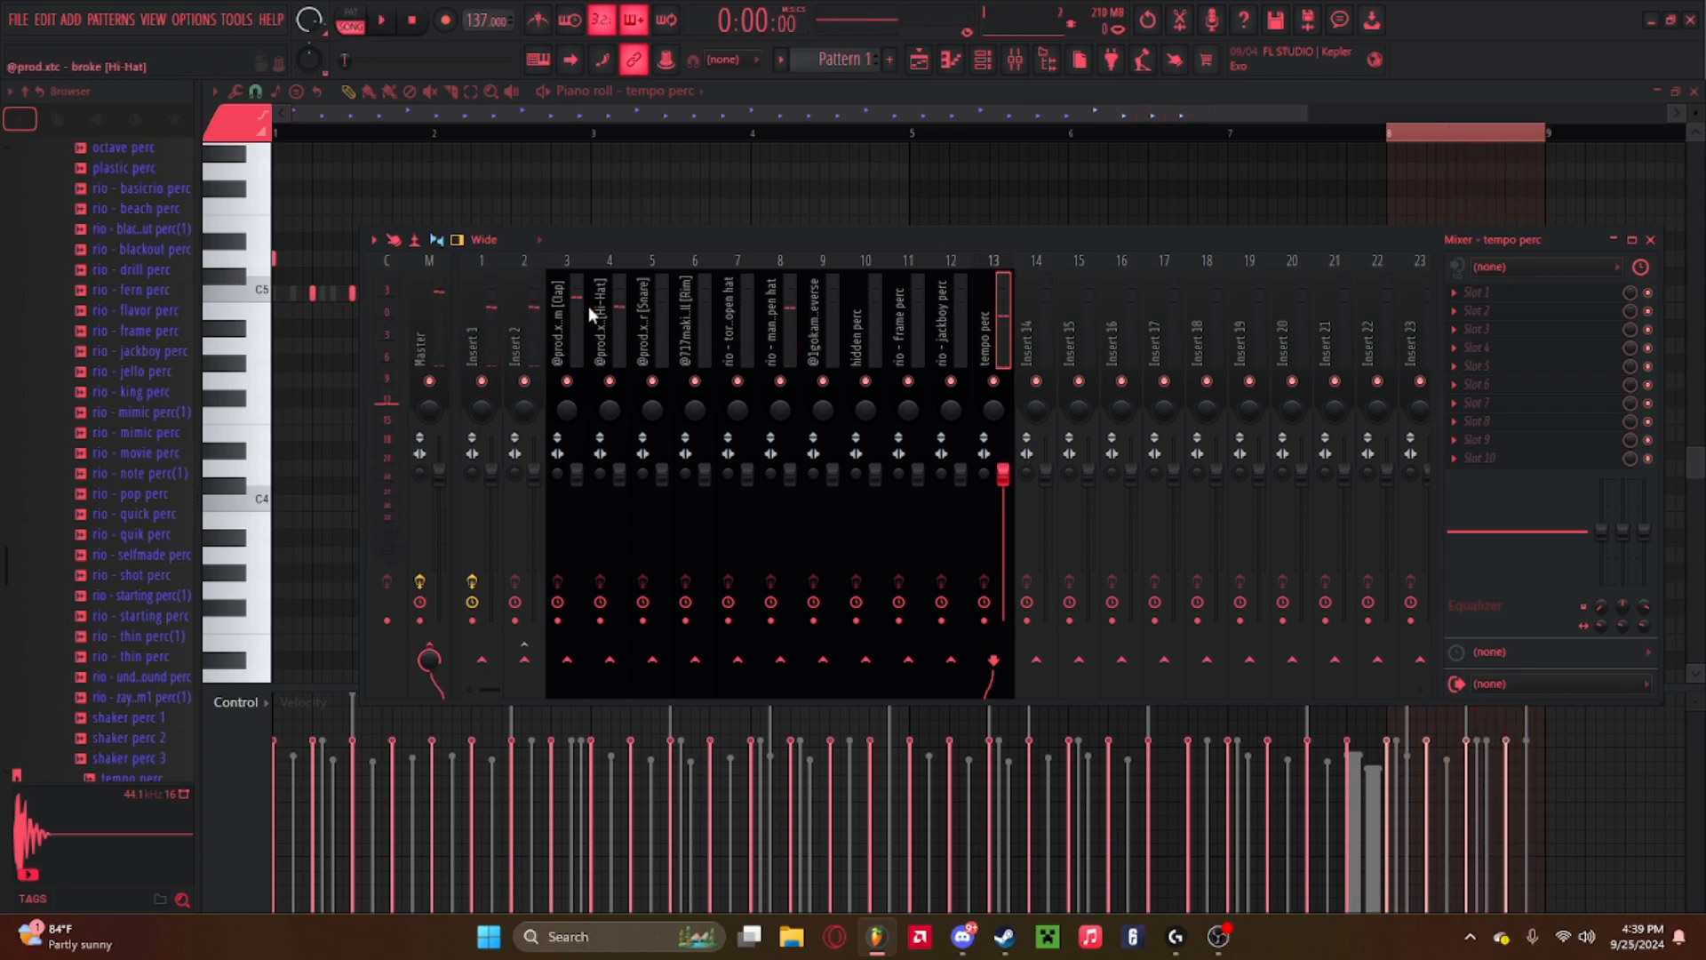
# Select mixer Inserts 3 through 13 and route them together to Insert 14.
pyautogui.moveTo(575, 305); pyautogui.dragTo(991, 312)
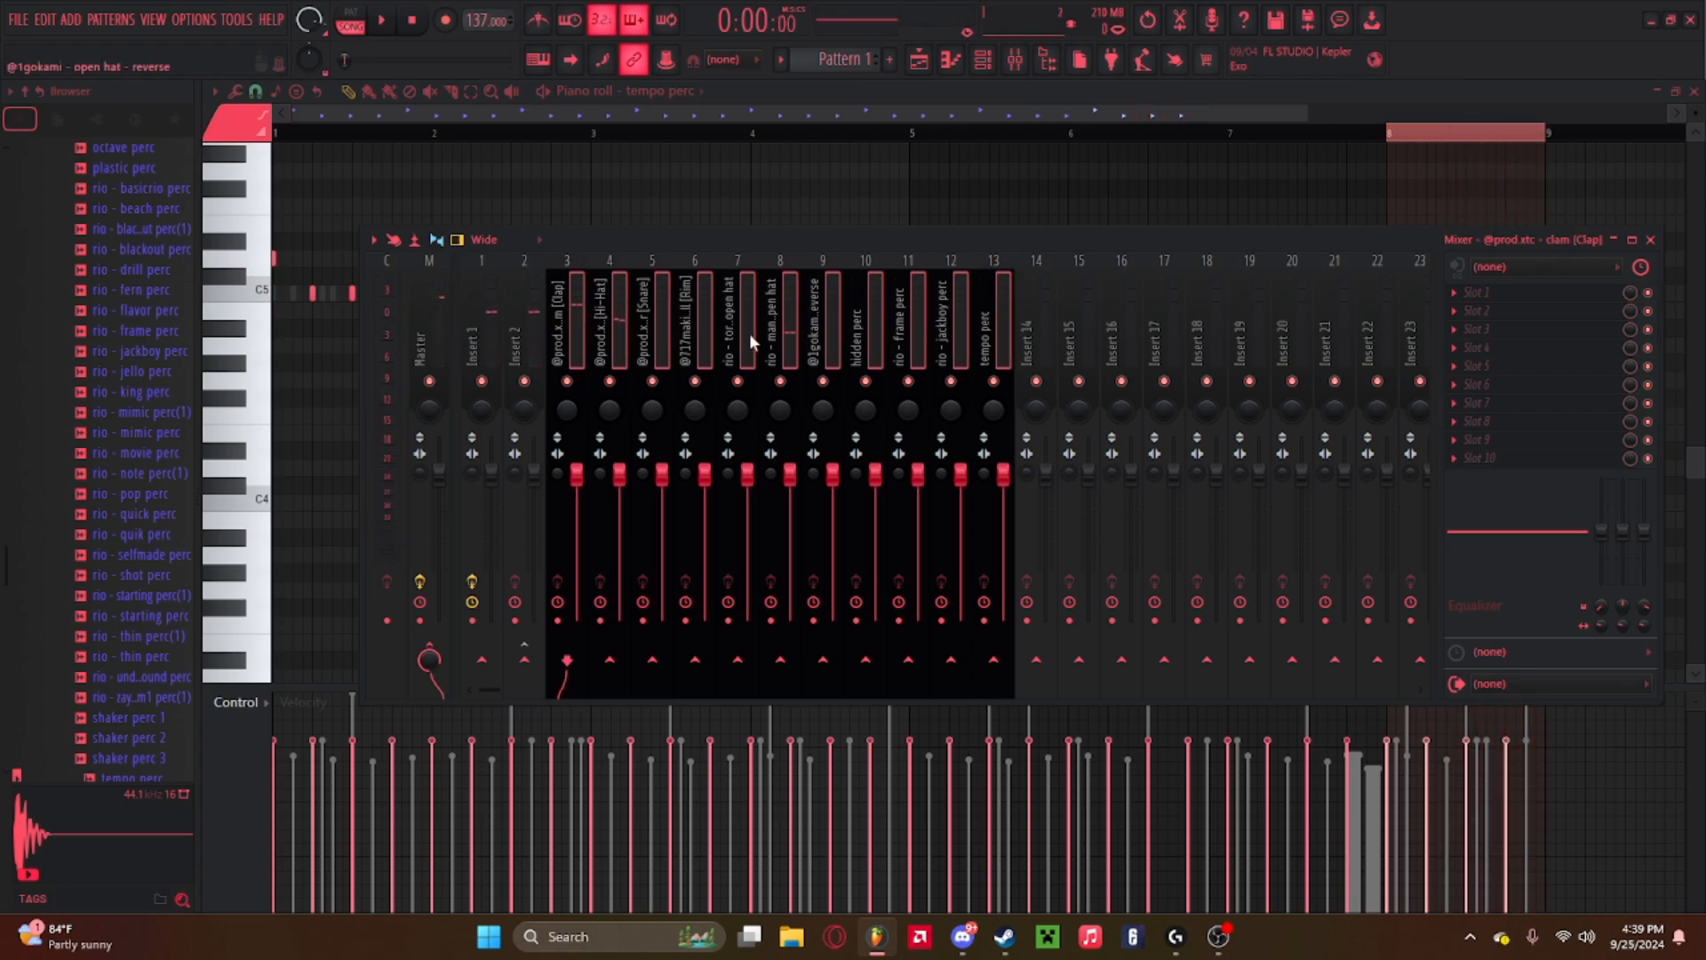
pyautogui.keyDown('ctrl'); pyautogui.click(1036, 659); pyautogui.keyUp('ctrl')
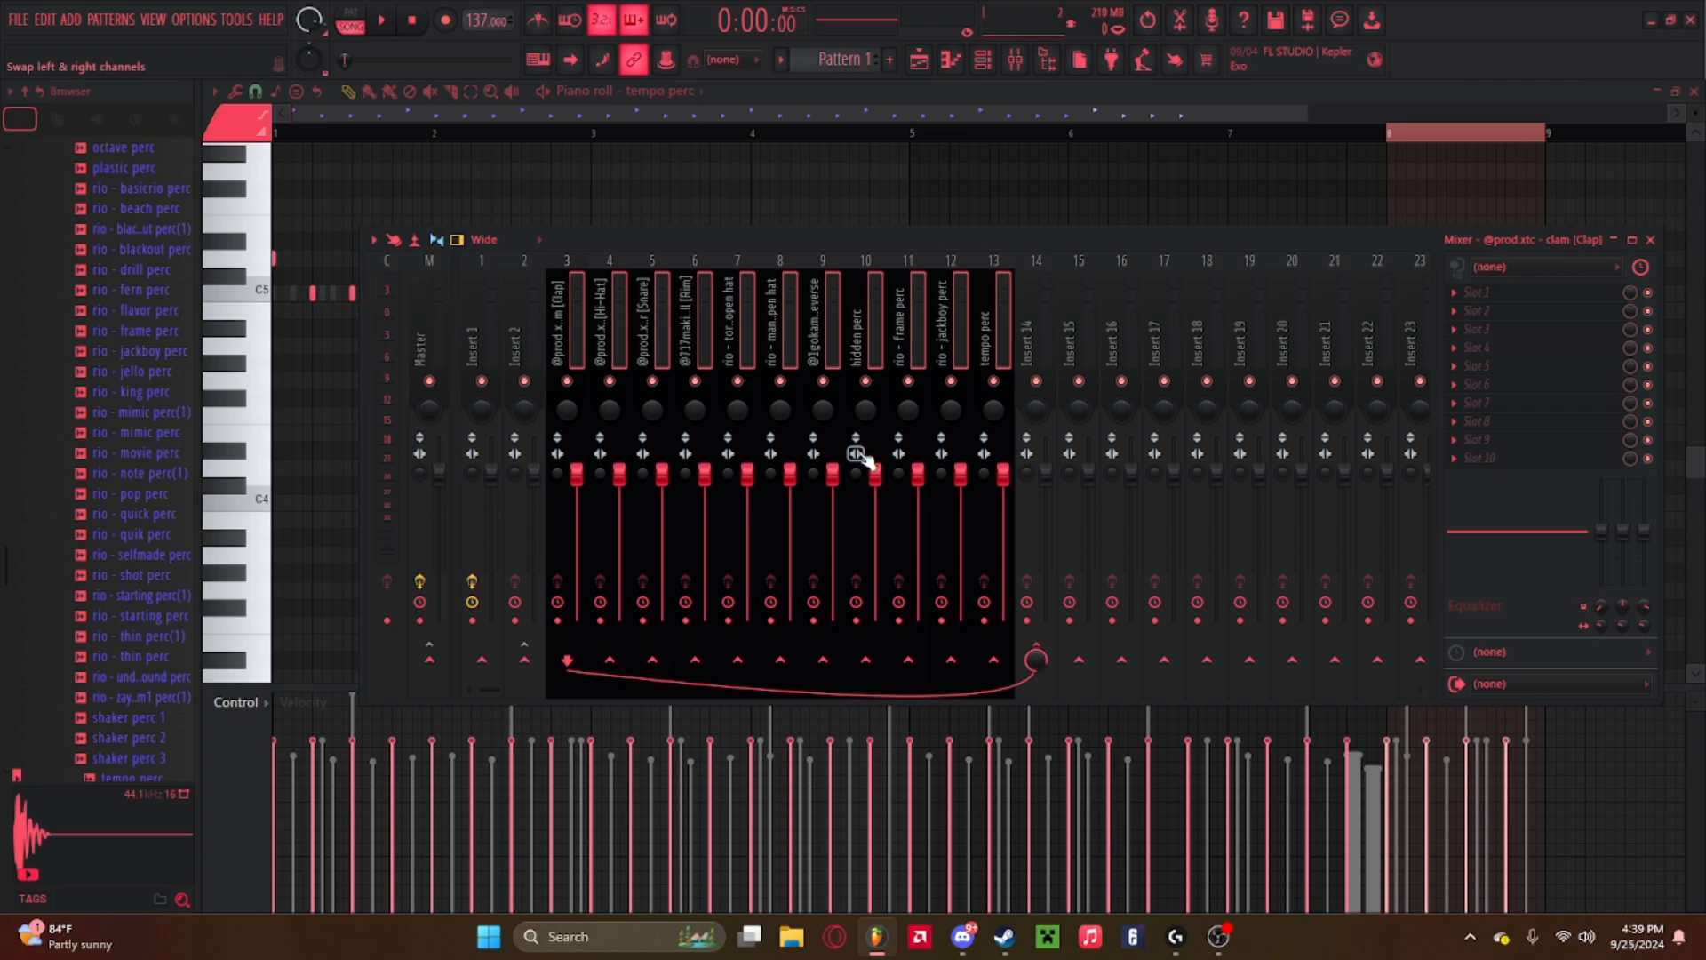
pyautogui.click(1036, 658)
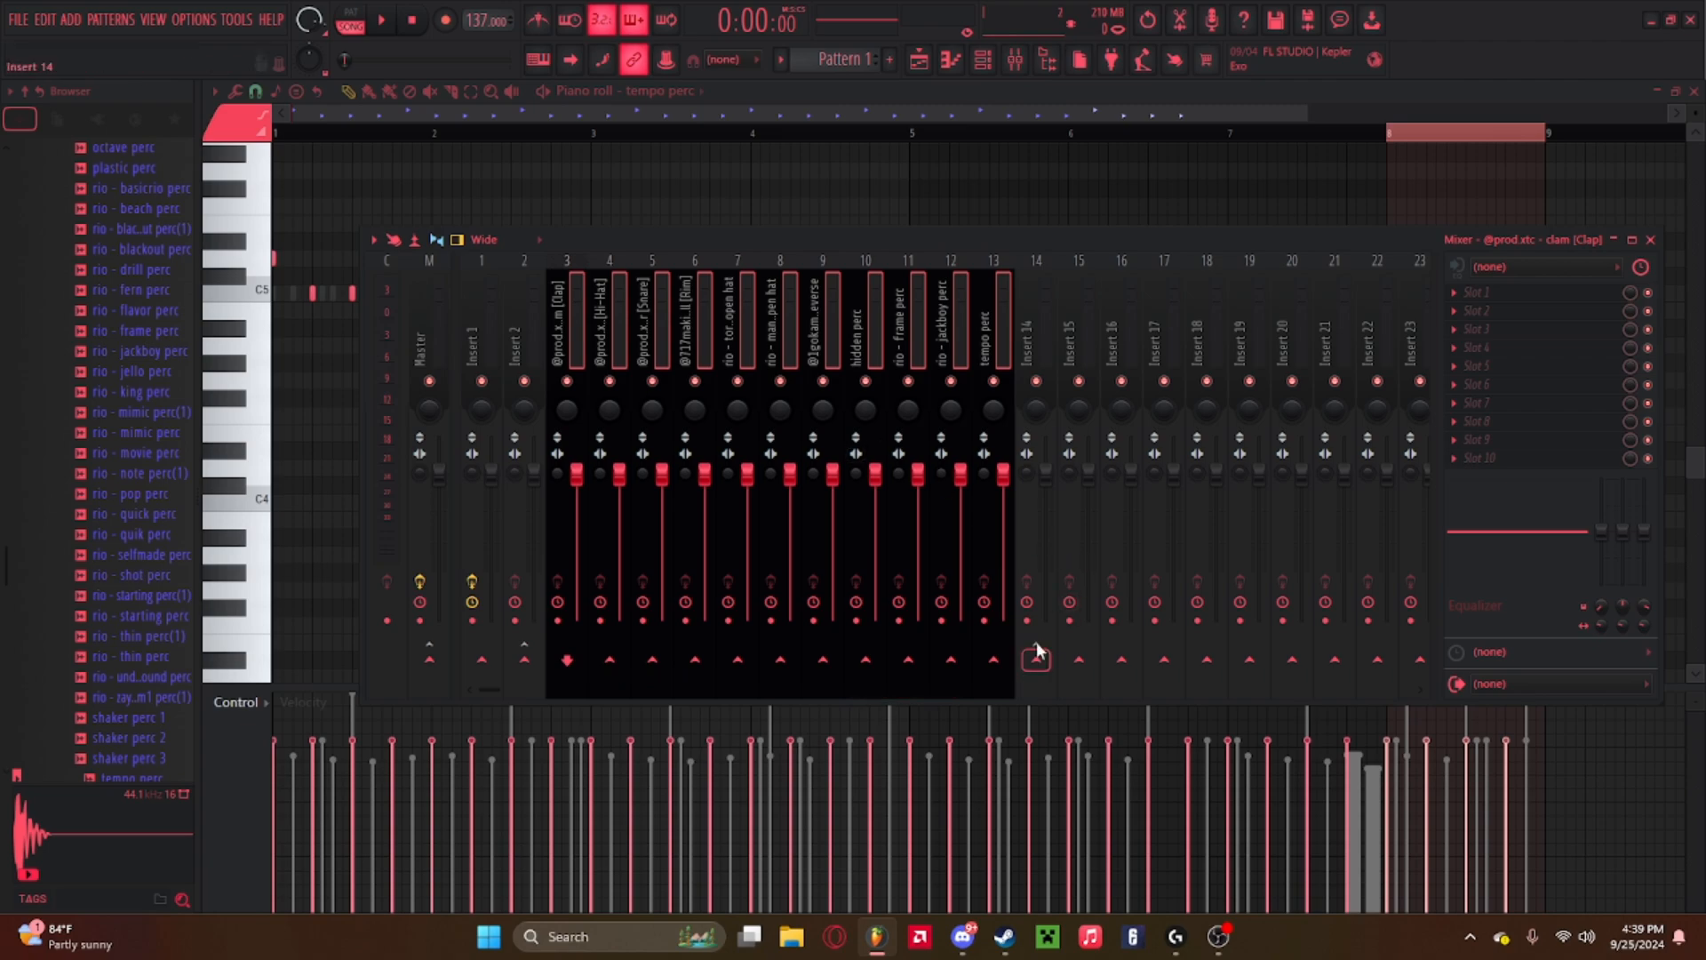
# Open the channel rack and audition 808 samples in the browser's drum kit 808s folders.
pyautogui.click(983, 60)
pyautogui.scroll(10, 92, 508)
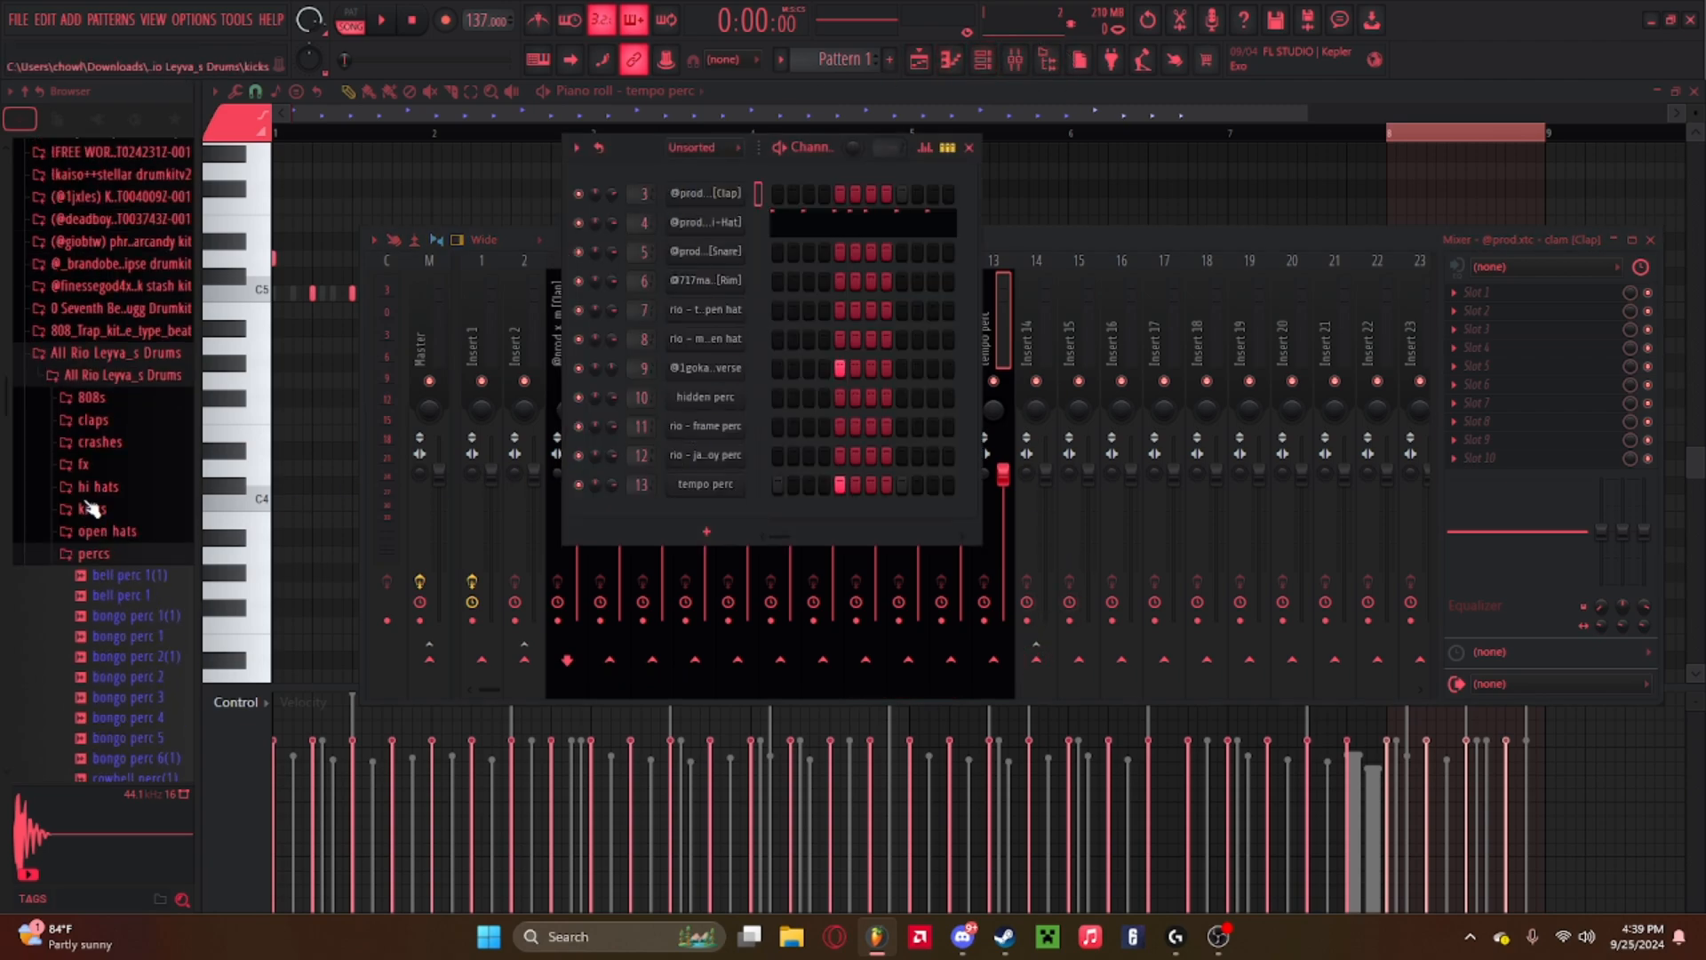
pyautogui.click(93, 553)
pyautogui.click(92, 397)
pyautogui.scroll(-8, 133, 498)
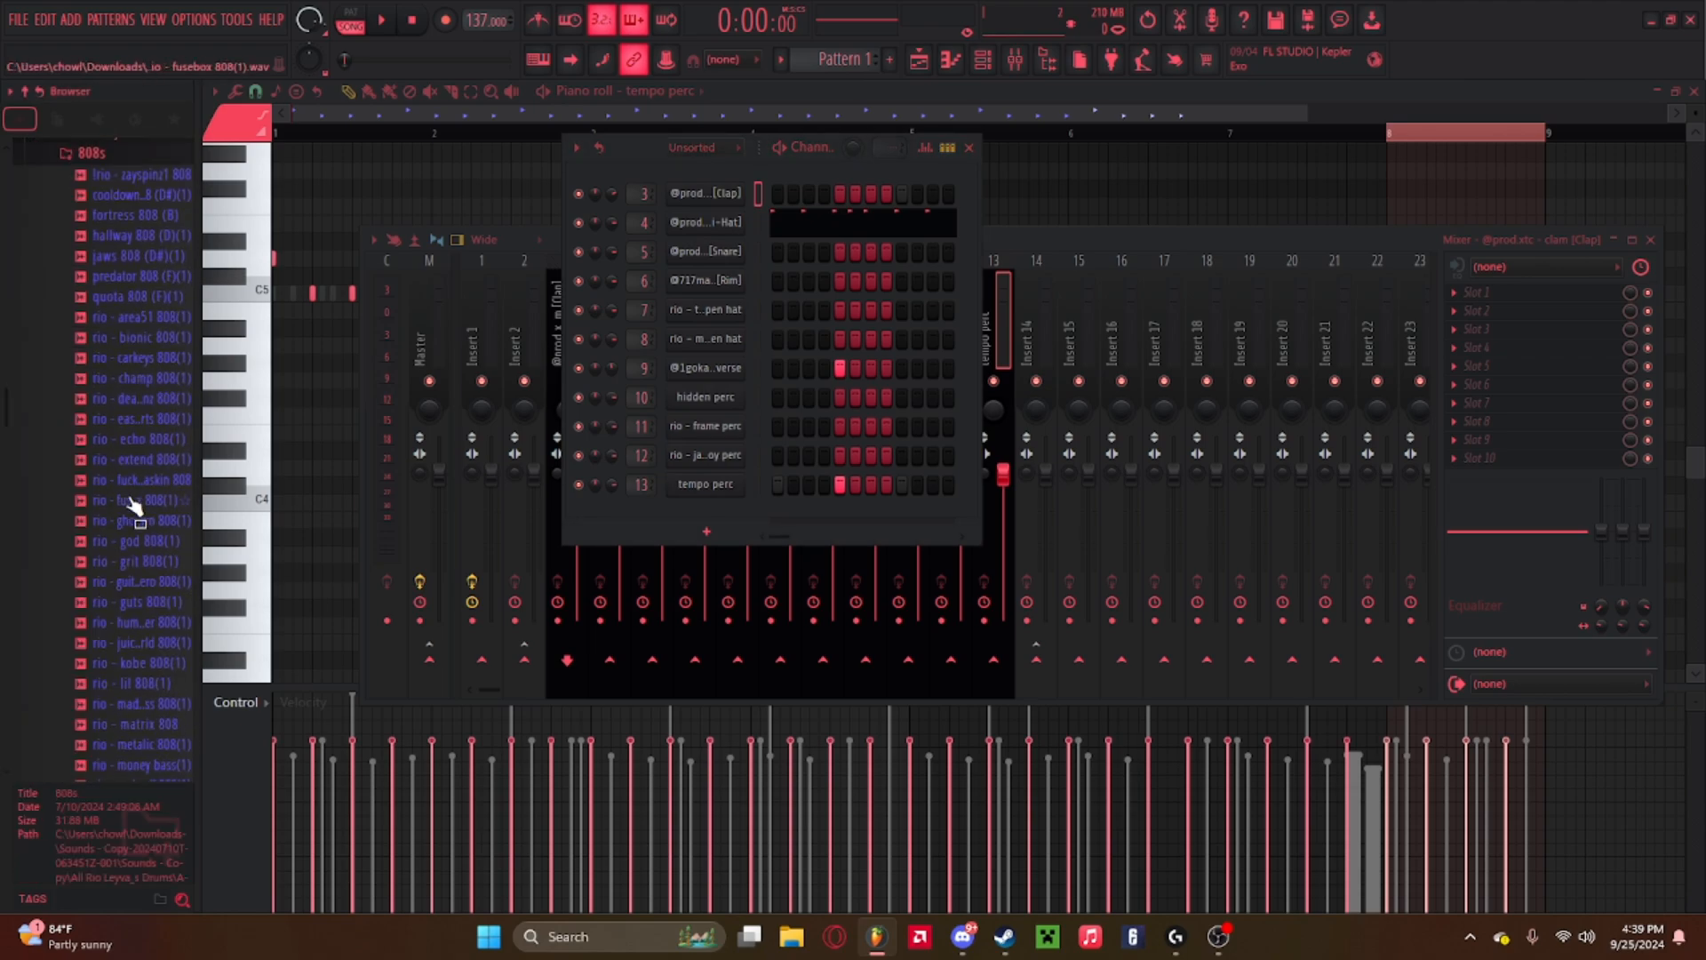
pyautogui.click(133, 561)
pyautogui.moveTo(130, 562); pyautogui.dragTo(153, 432)
pyautogui.press('space')
pyautogui.press('space')
pyautogui.scroll(4, 153, 432)
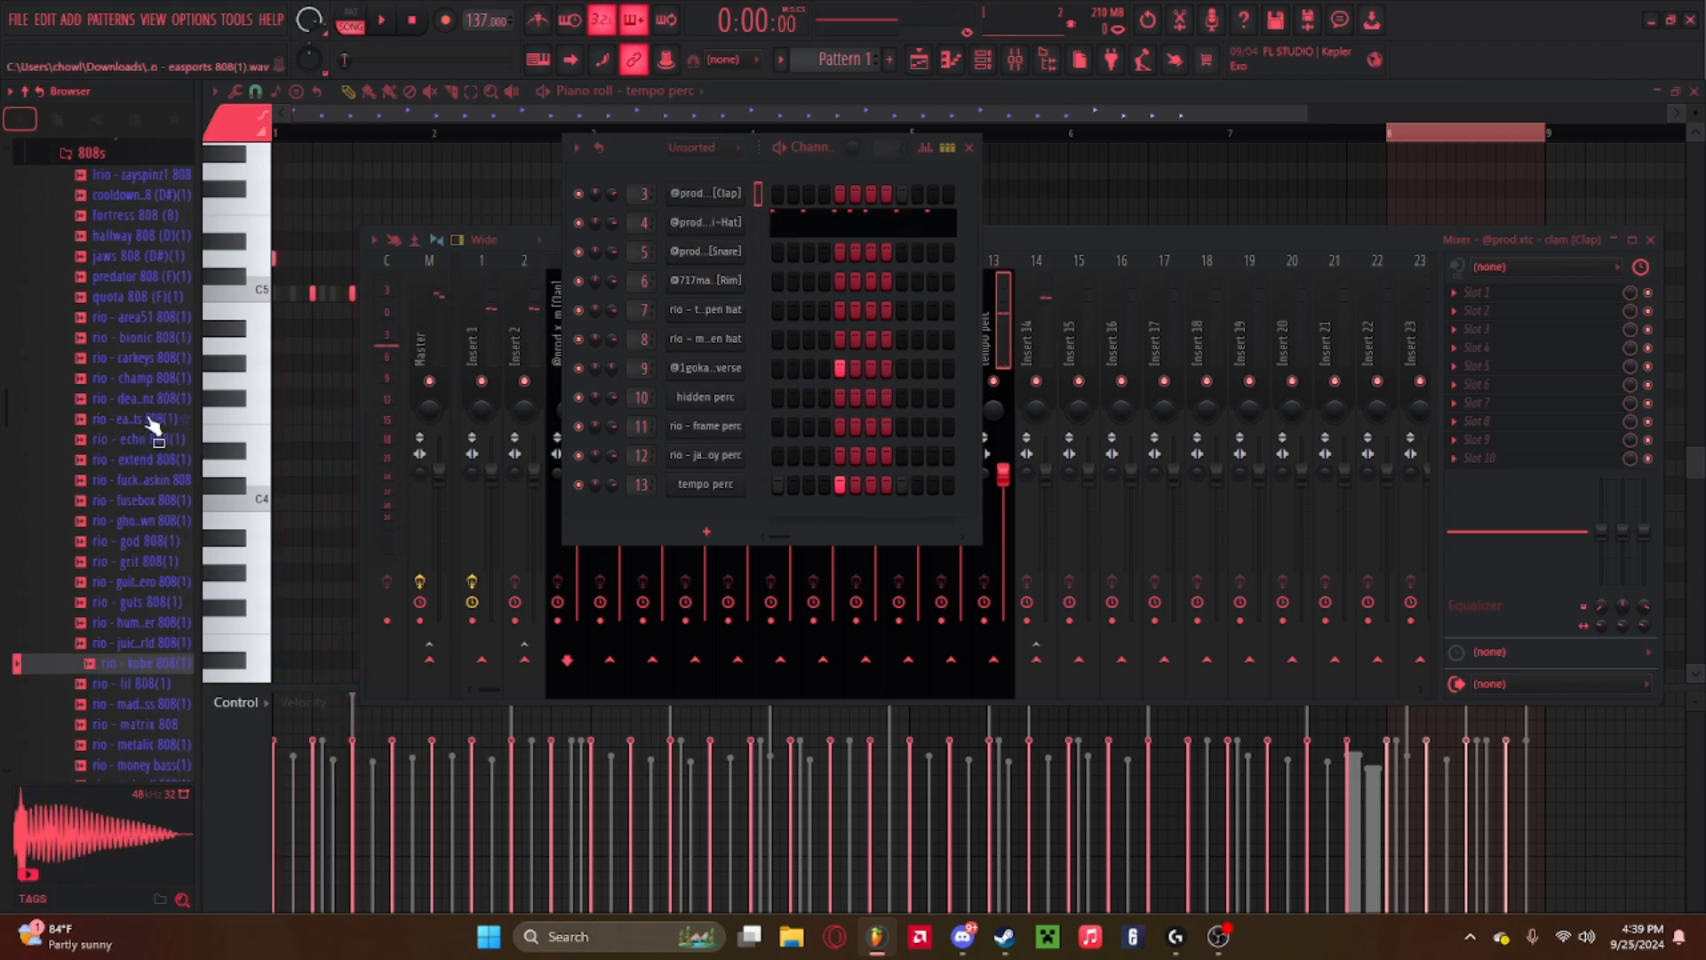
pyautogui.scroll(4, 153, 427)
pyautogui.click(114, 400)
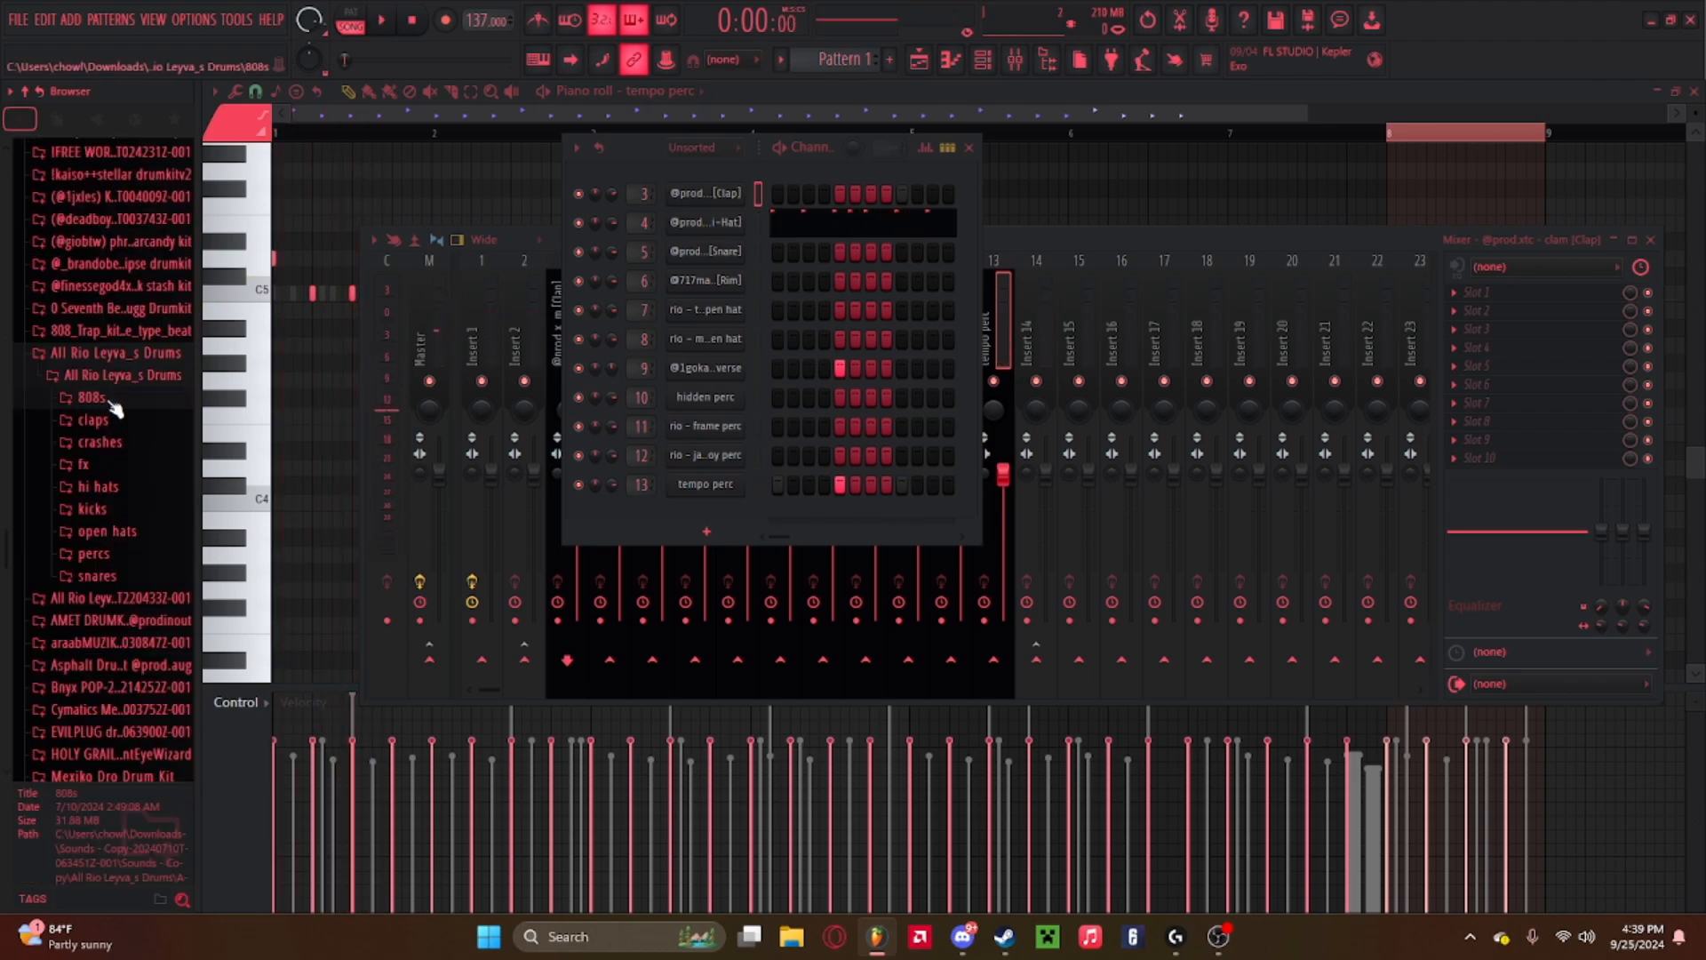
pyautogui.click(104, 403)
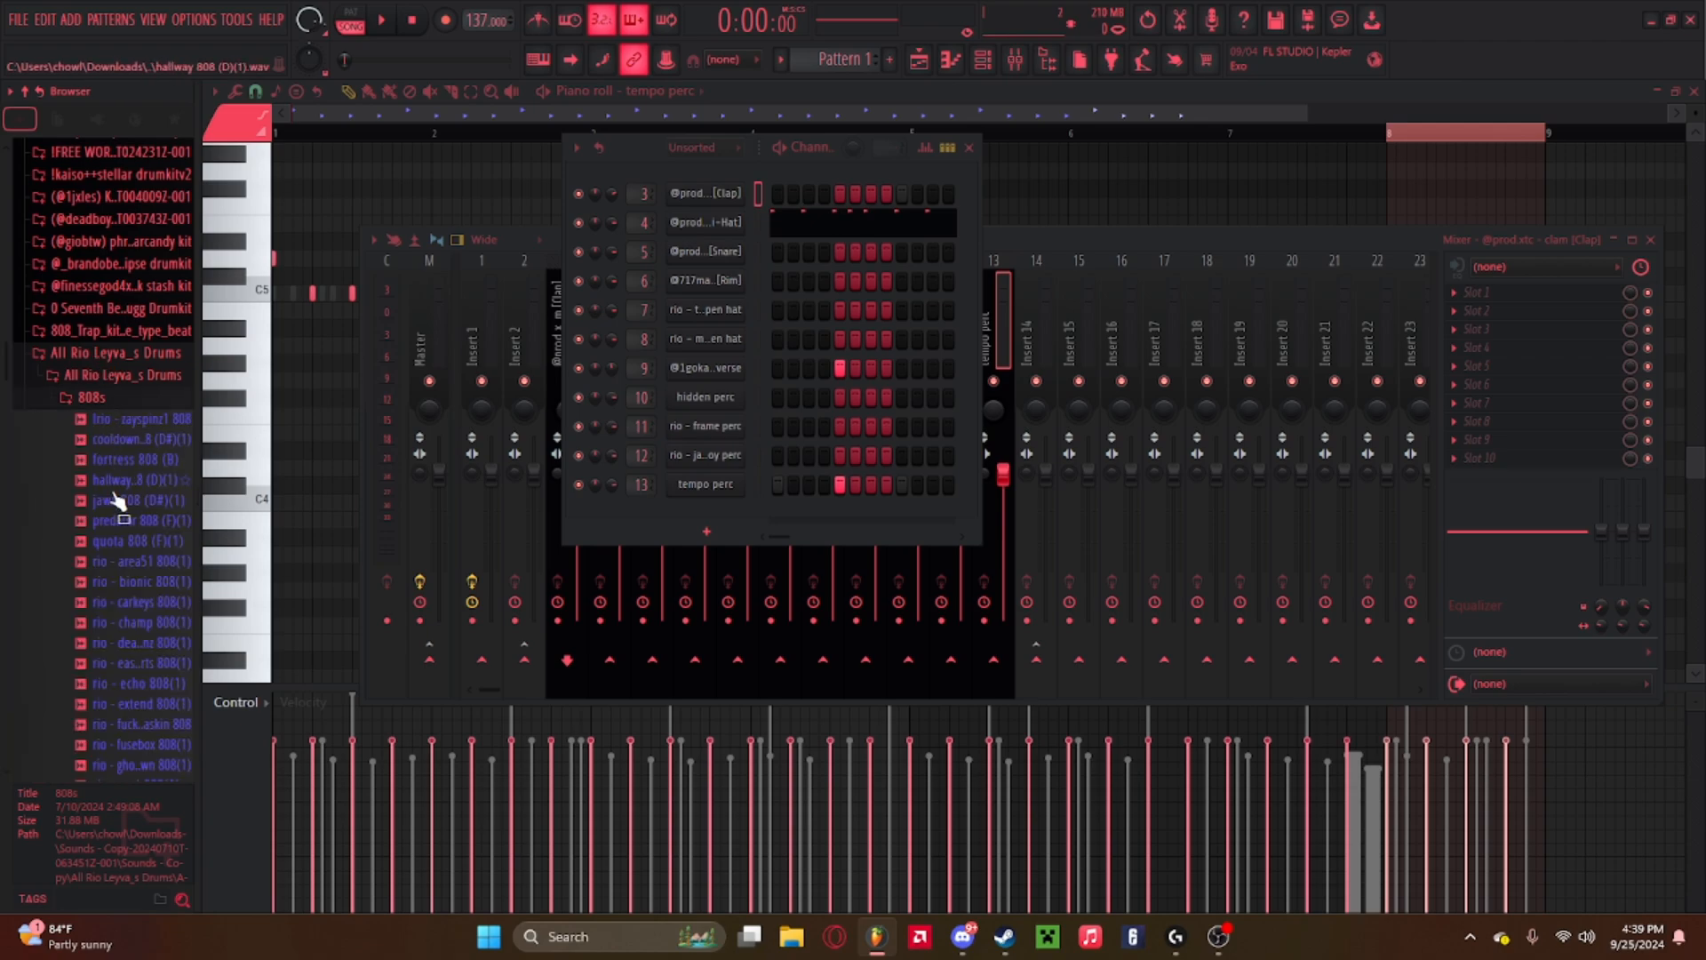
pyautogui.scroll(-15, 126, 557)
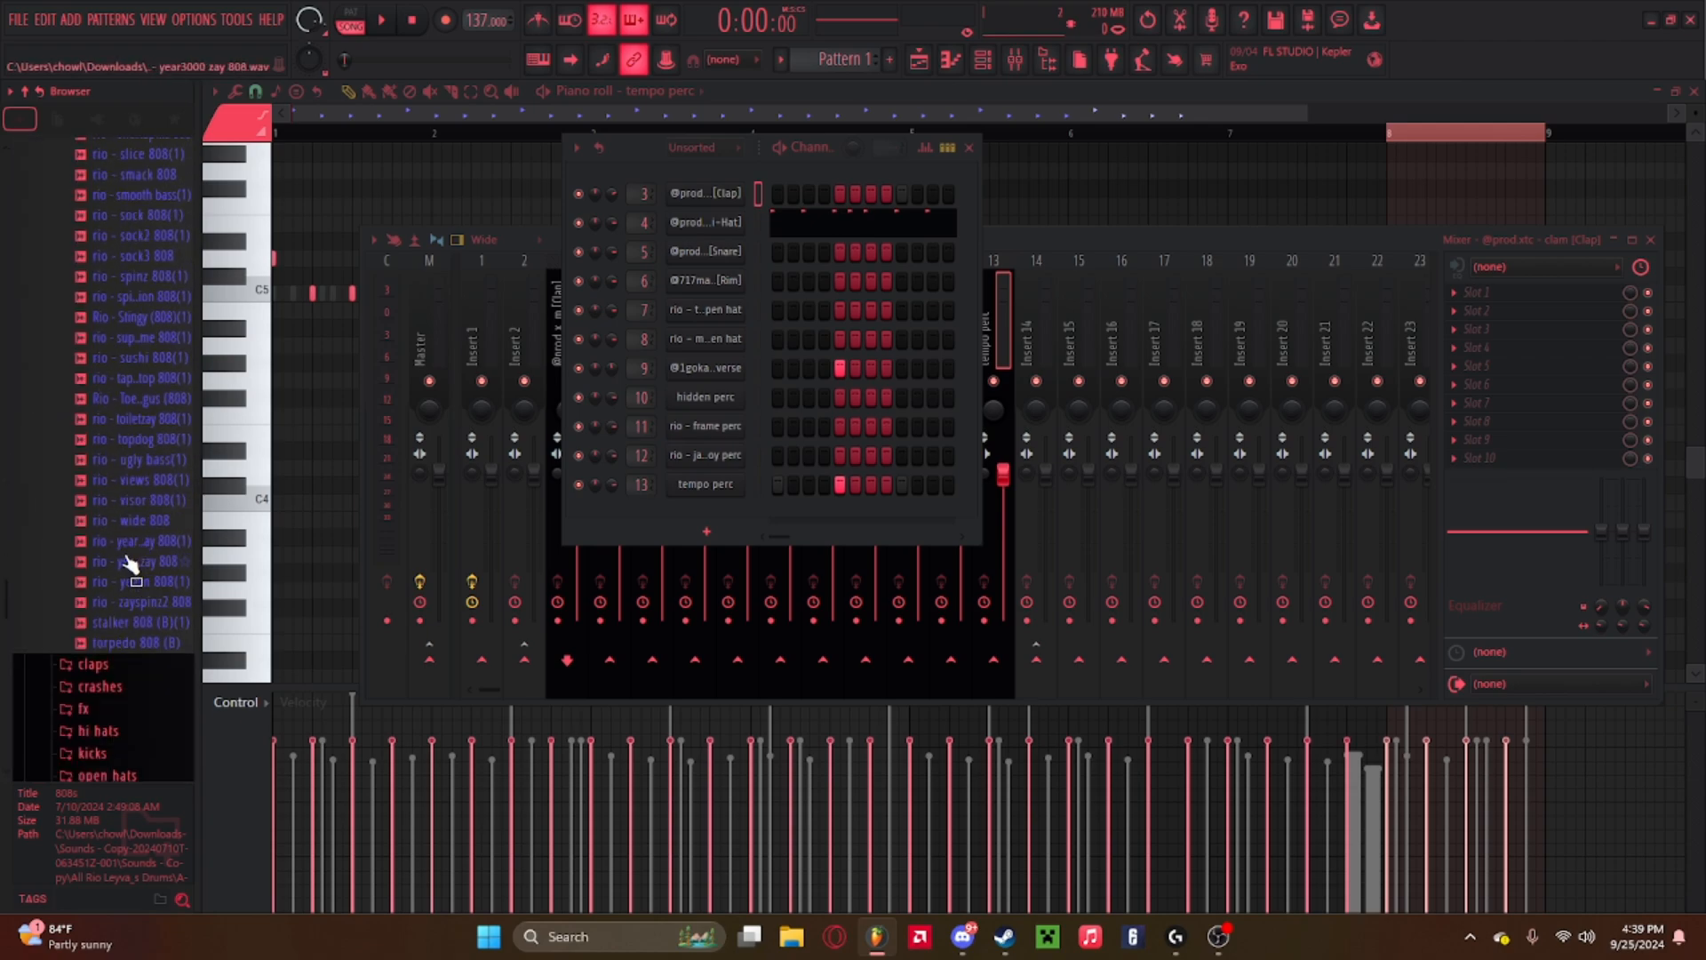
pyautogui.scroll(10, 128, 561)
pyautogui.click(134, 547)
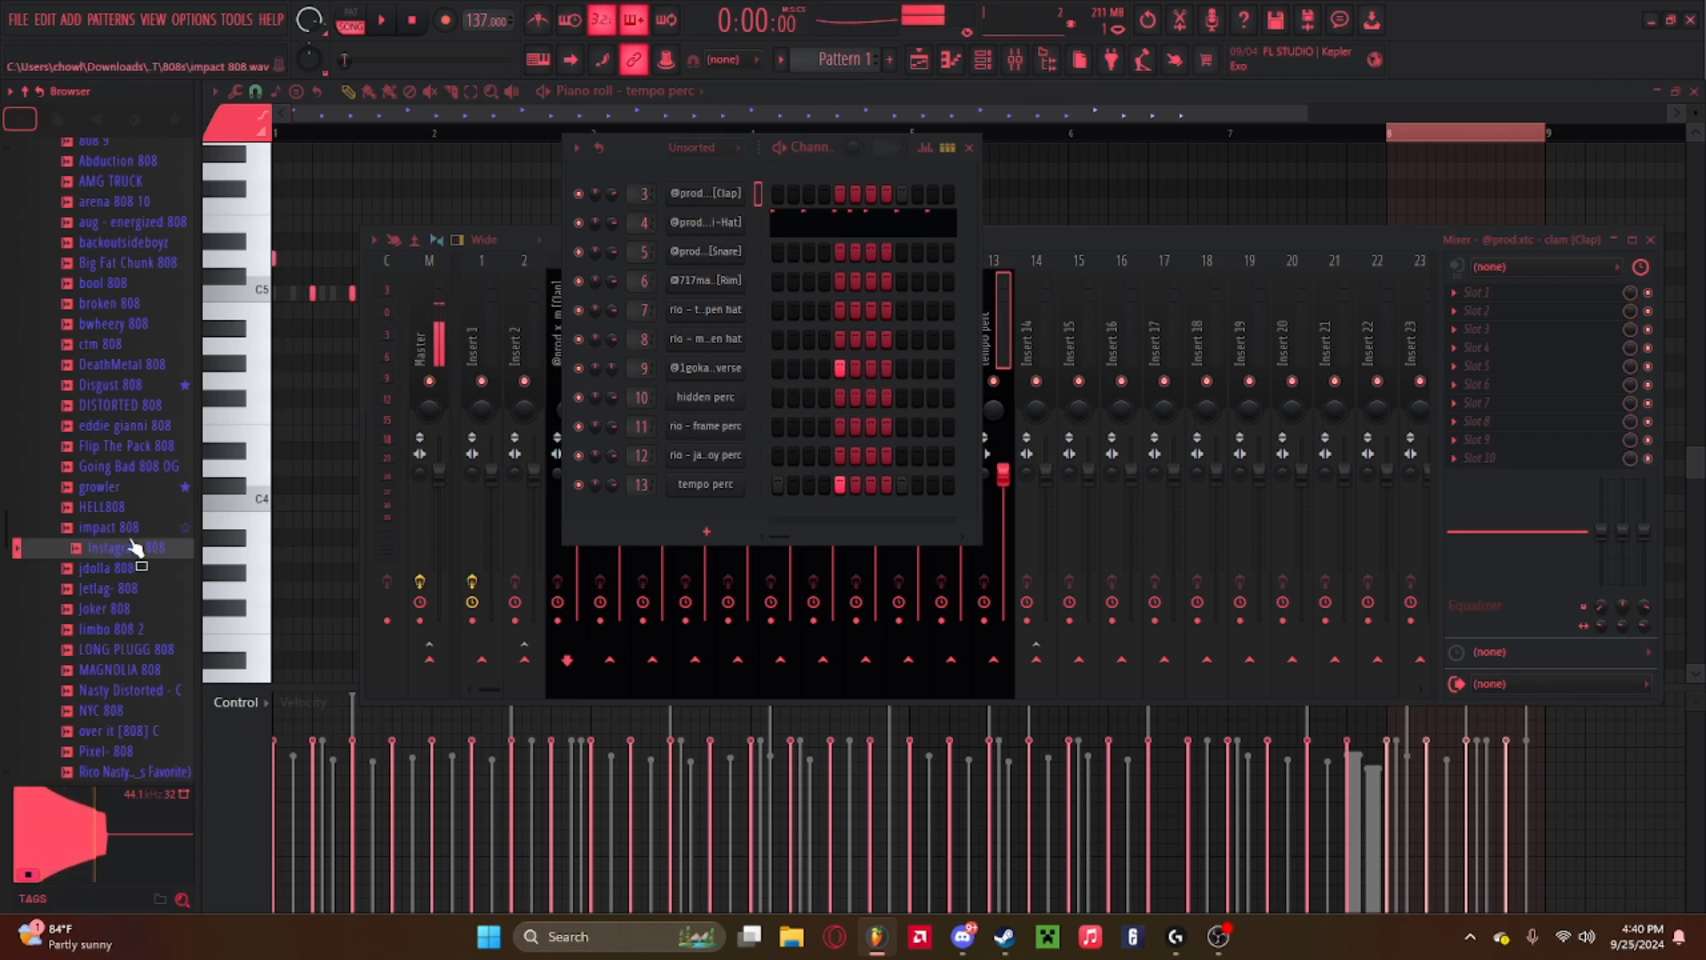
pyautogui.scroll(4, 134, 553)
pyautogui.scroll(-12, 134, 555)
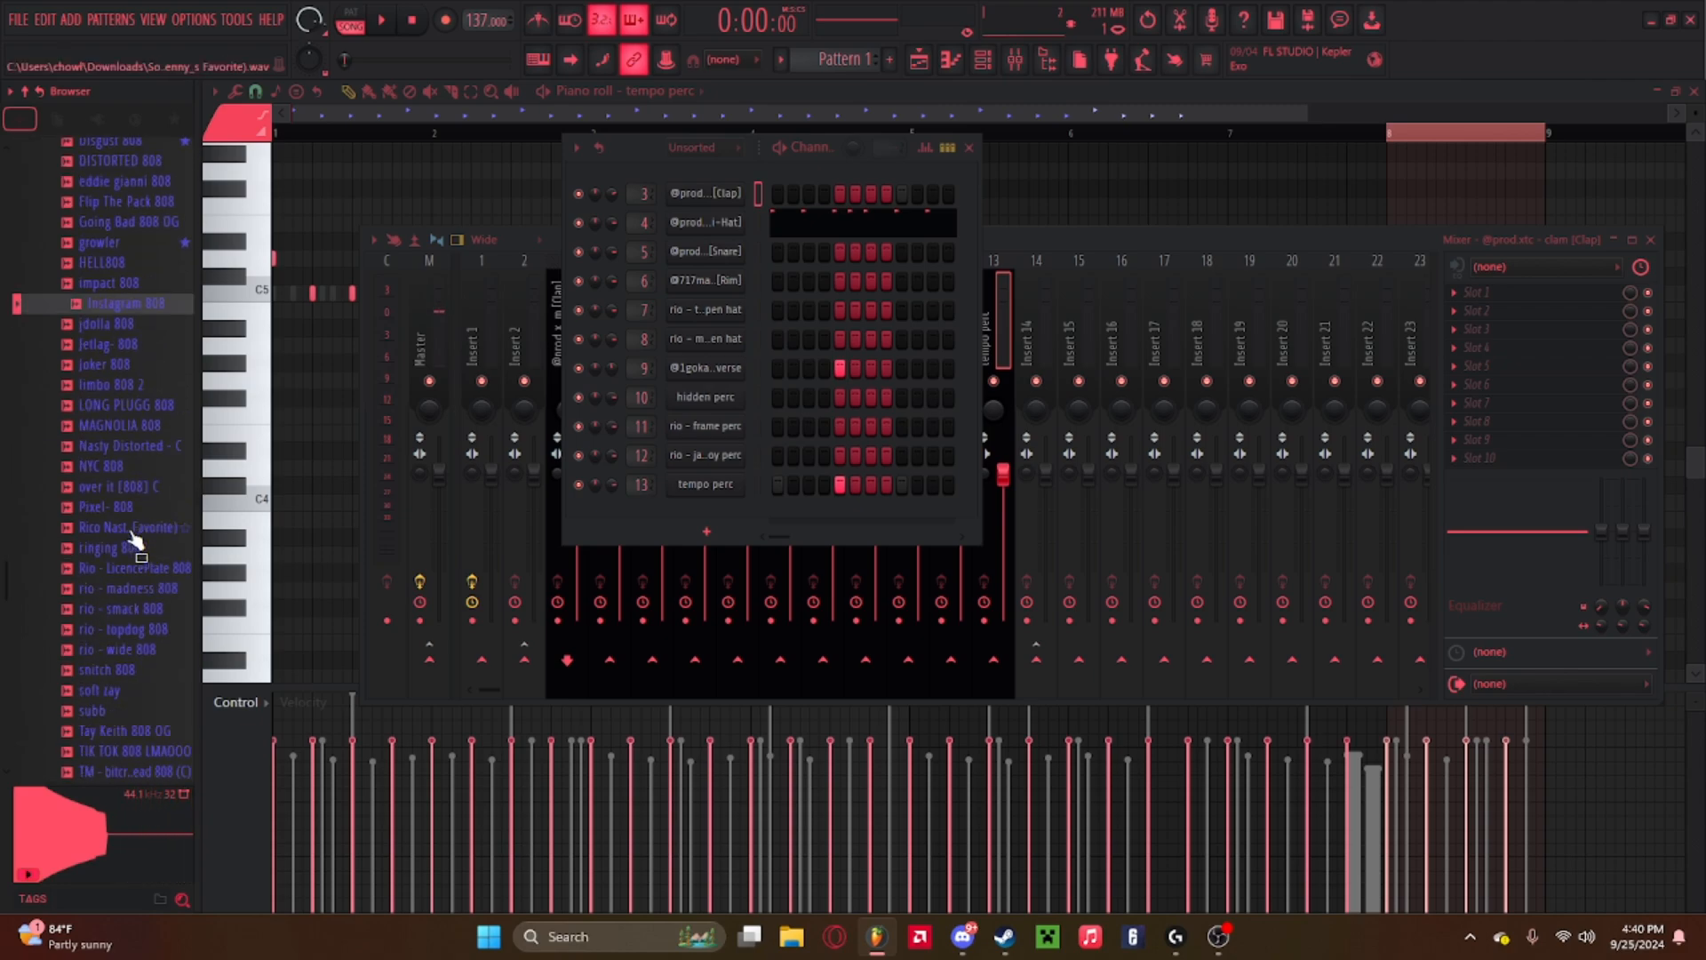
pyautogui.scroll(4, 123, 582)
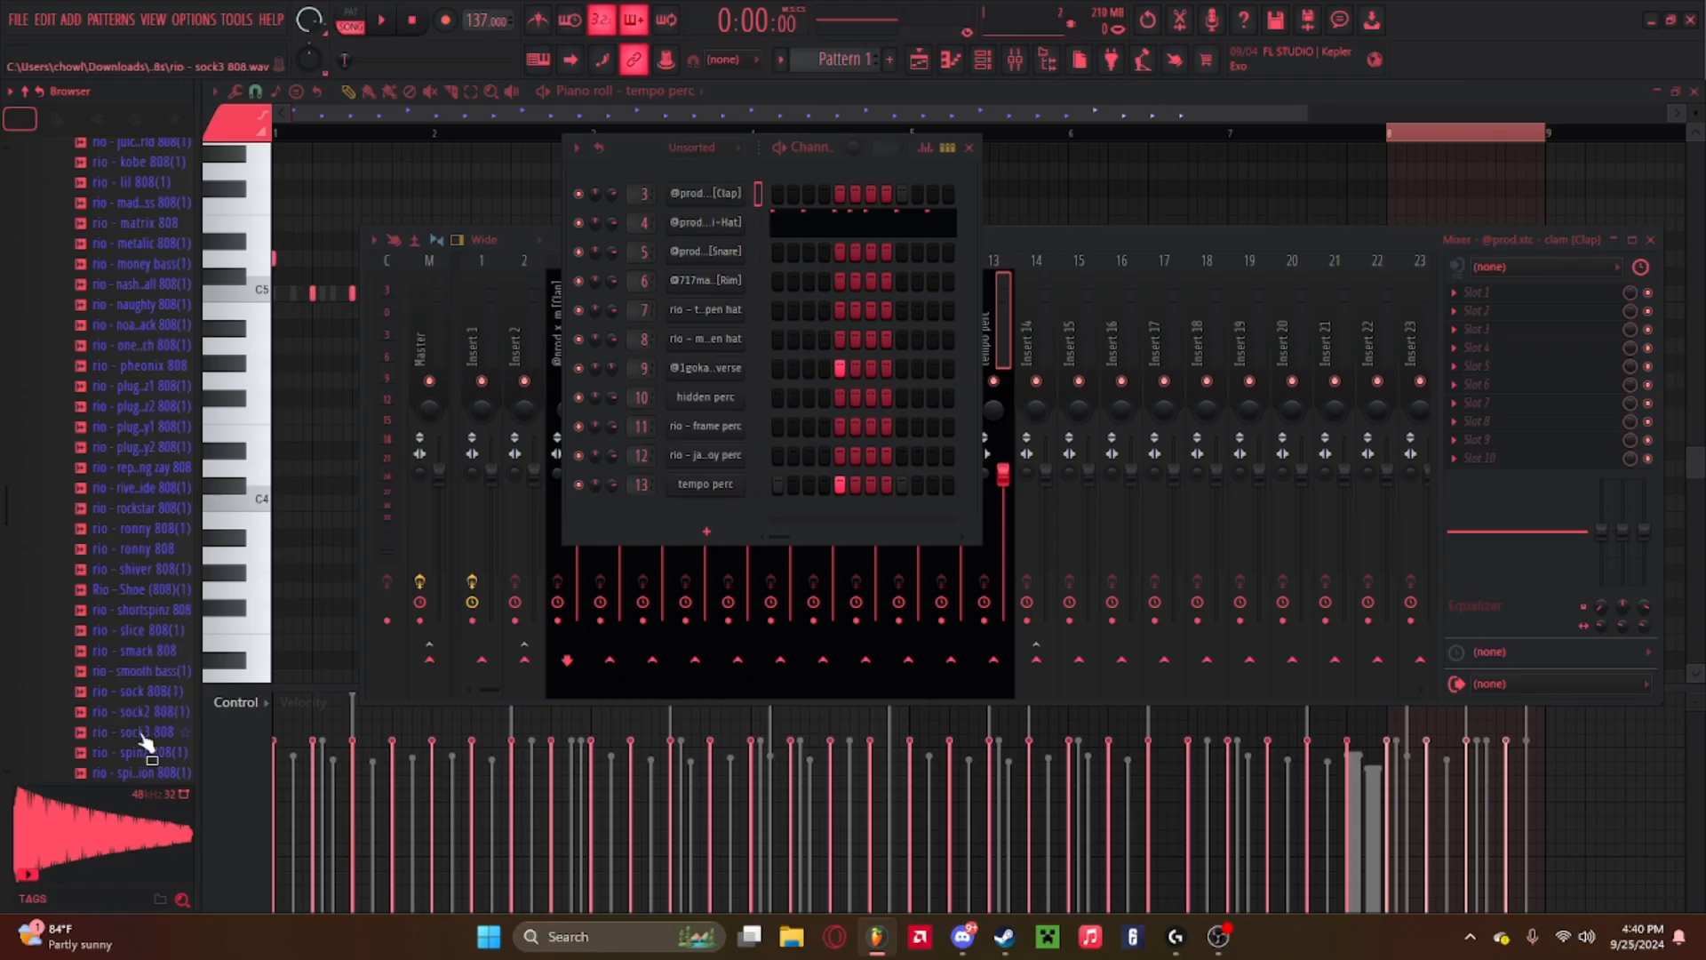
pyautogui.click(143, 732)
pyautogui.scroll(-2, 147, 754)
pyautogui.click(145, 631)
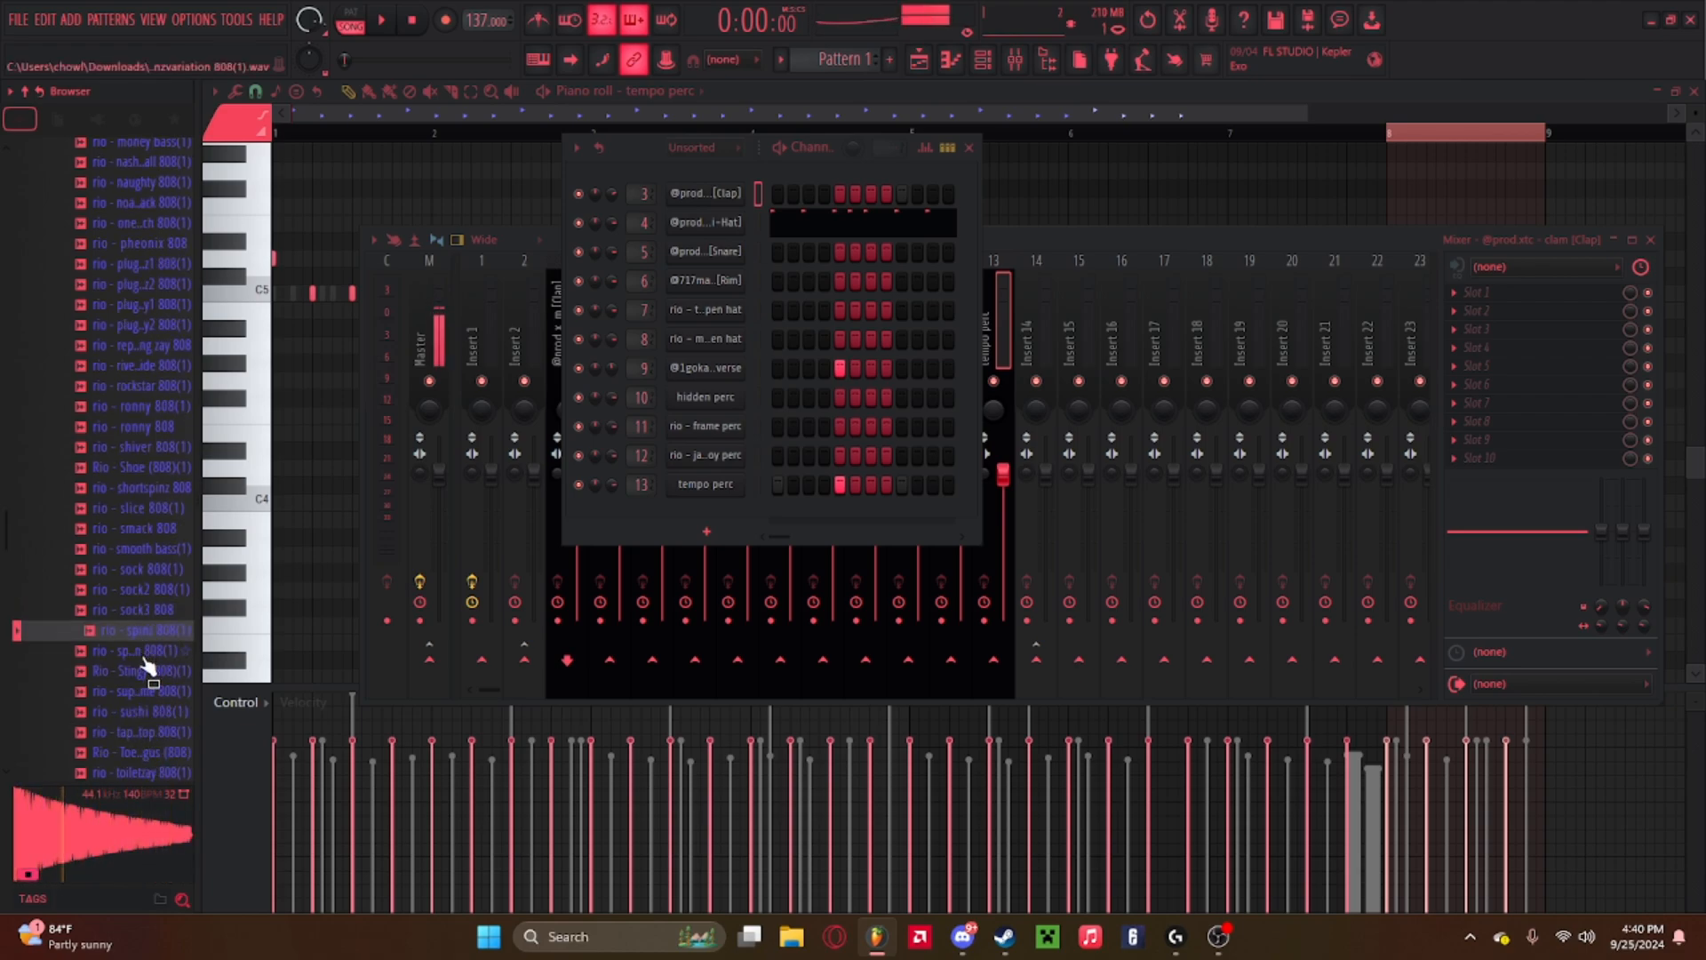
pyautogui.click(146, 656)
pyautogui.click(145, 633)
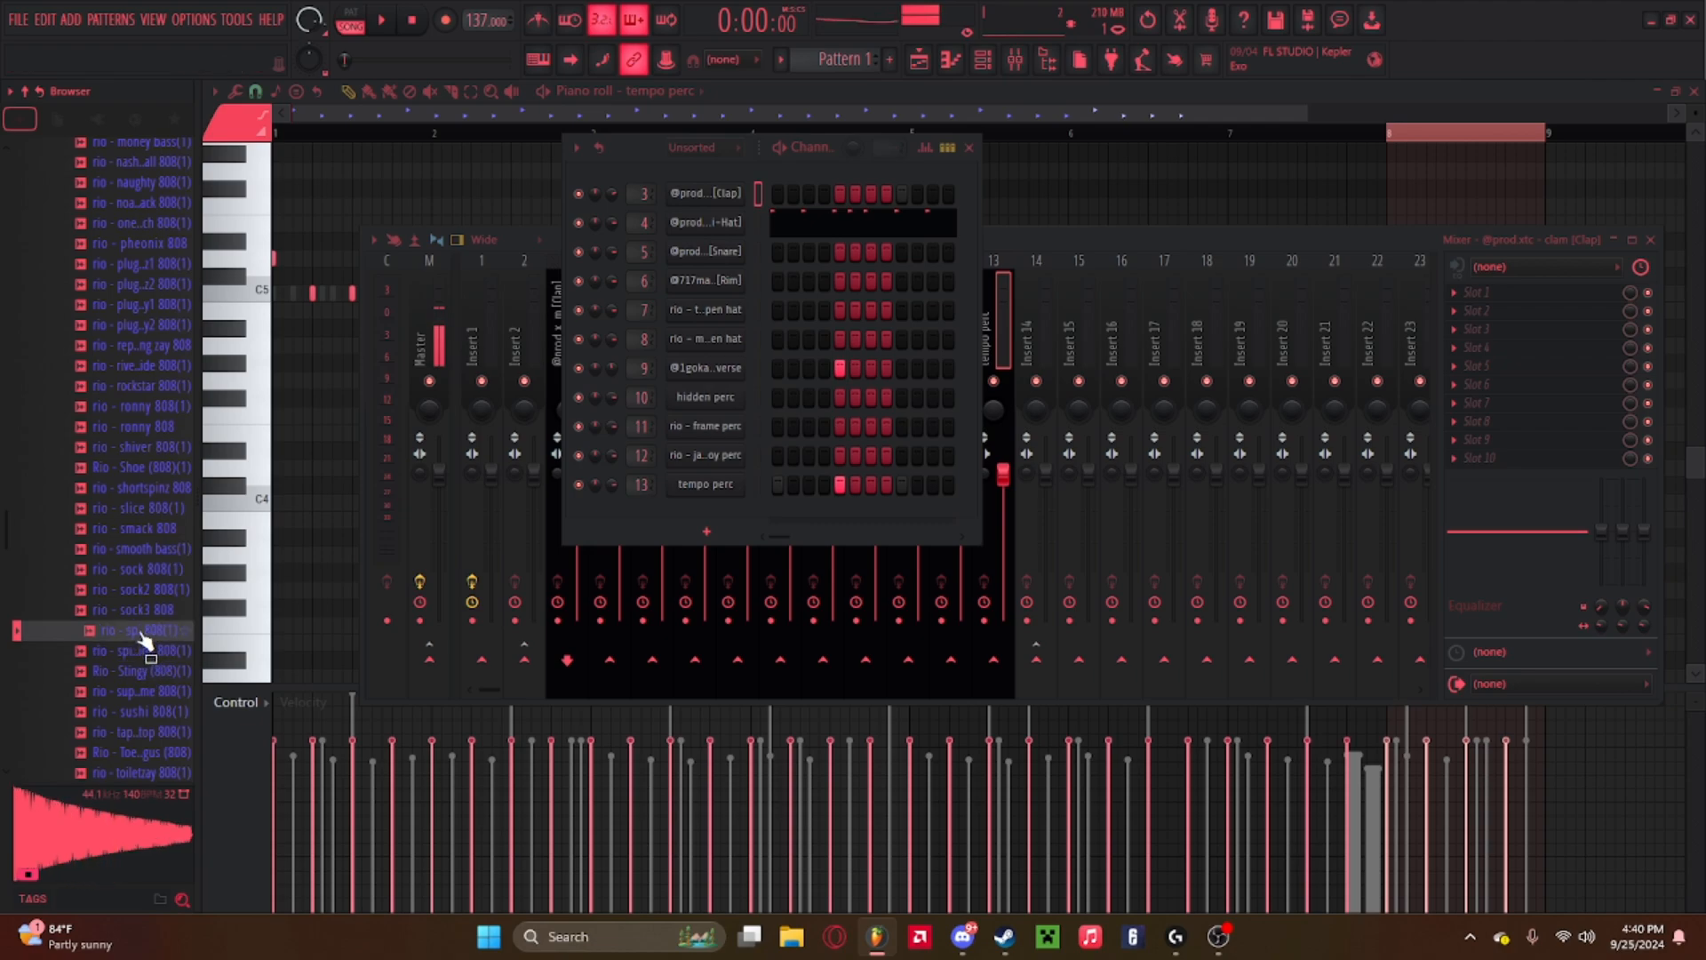
# Add the rio - spinz 808(1) sample to the channel rack and link it to mixer Insert 16.
pyautogui.moveTo(145, 634); pyautogui.dragTo(696, 522)
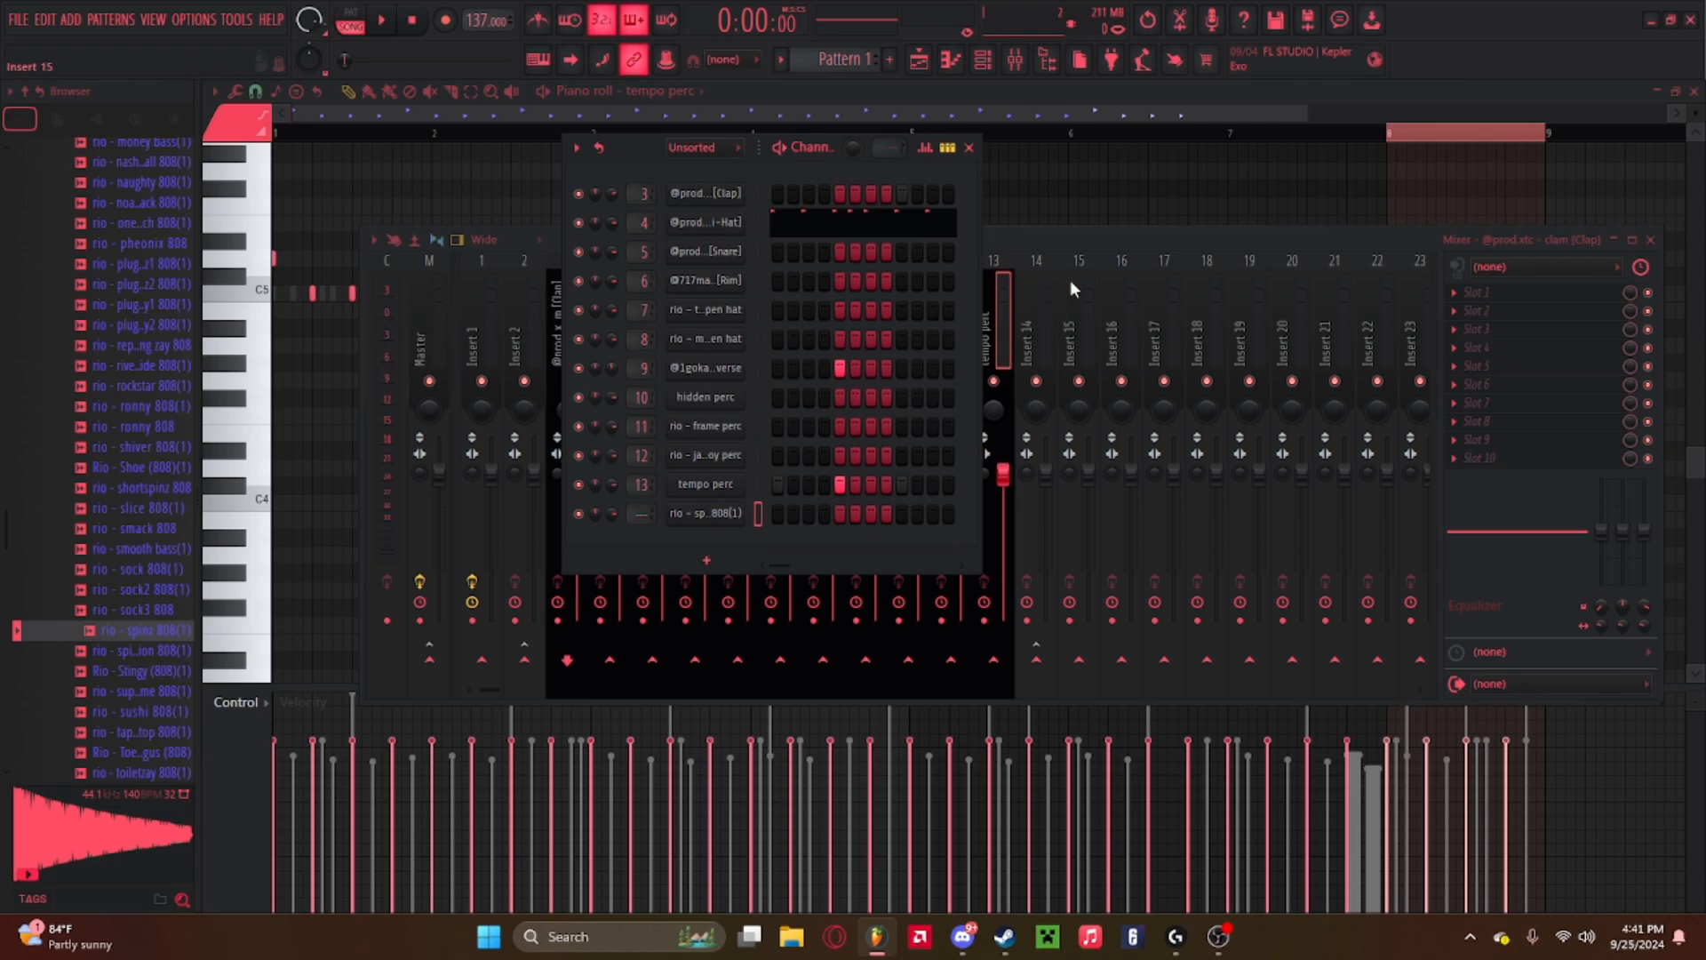
pyautogui.moveTo(1036, 660); pyautogui.dragTo(1079, 659)
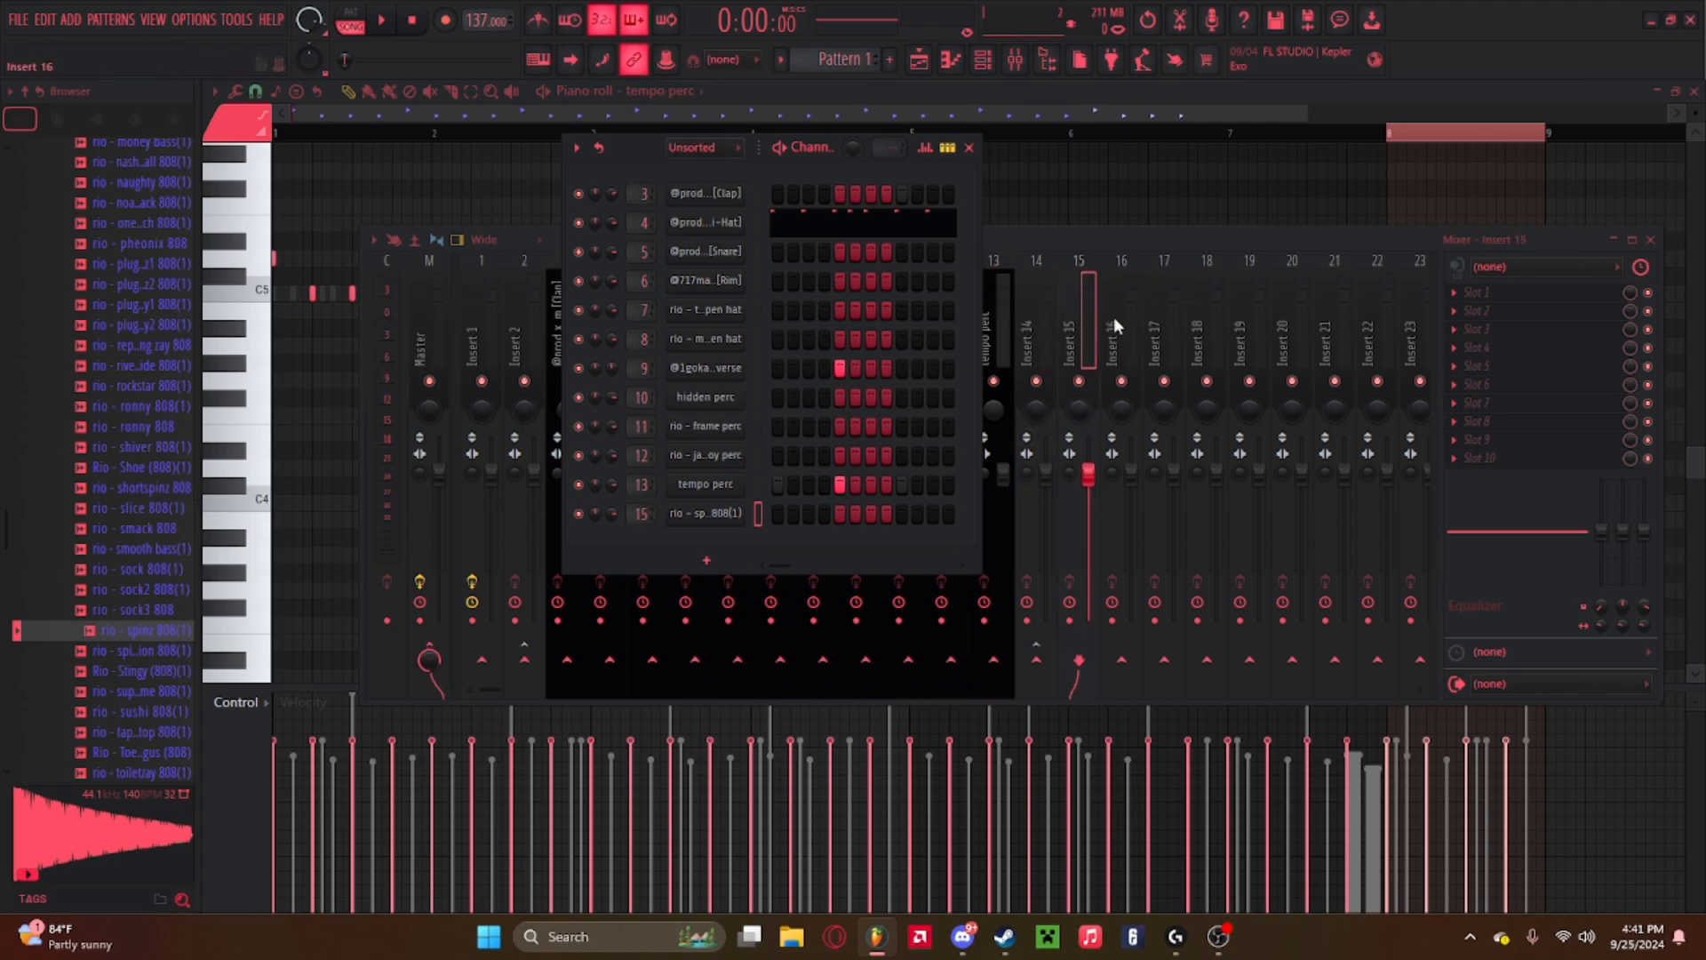
pyautogui.scroll(1, 641, 513)
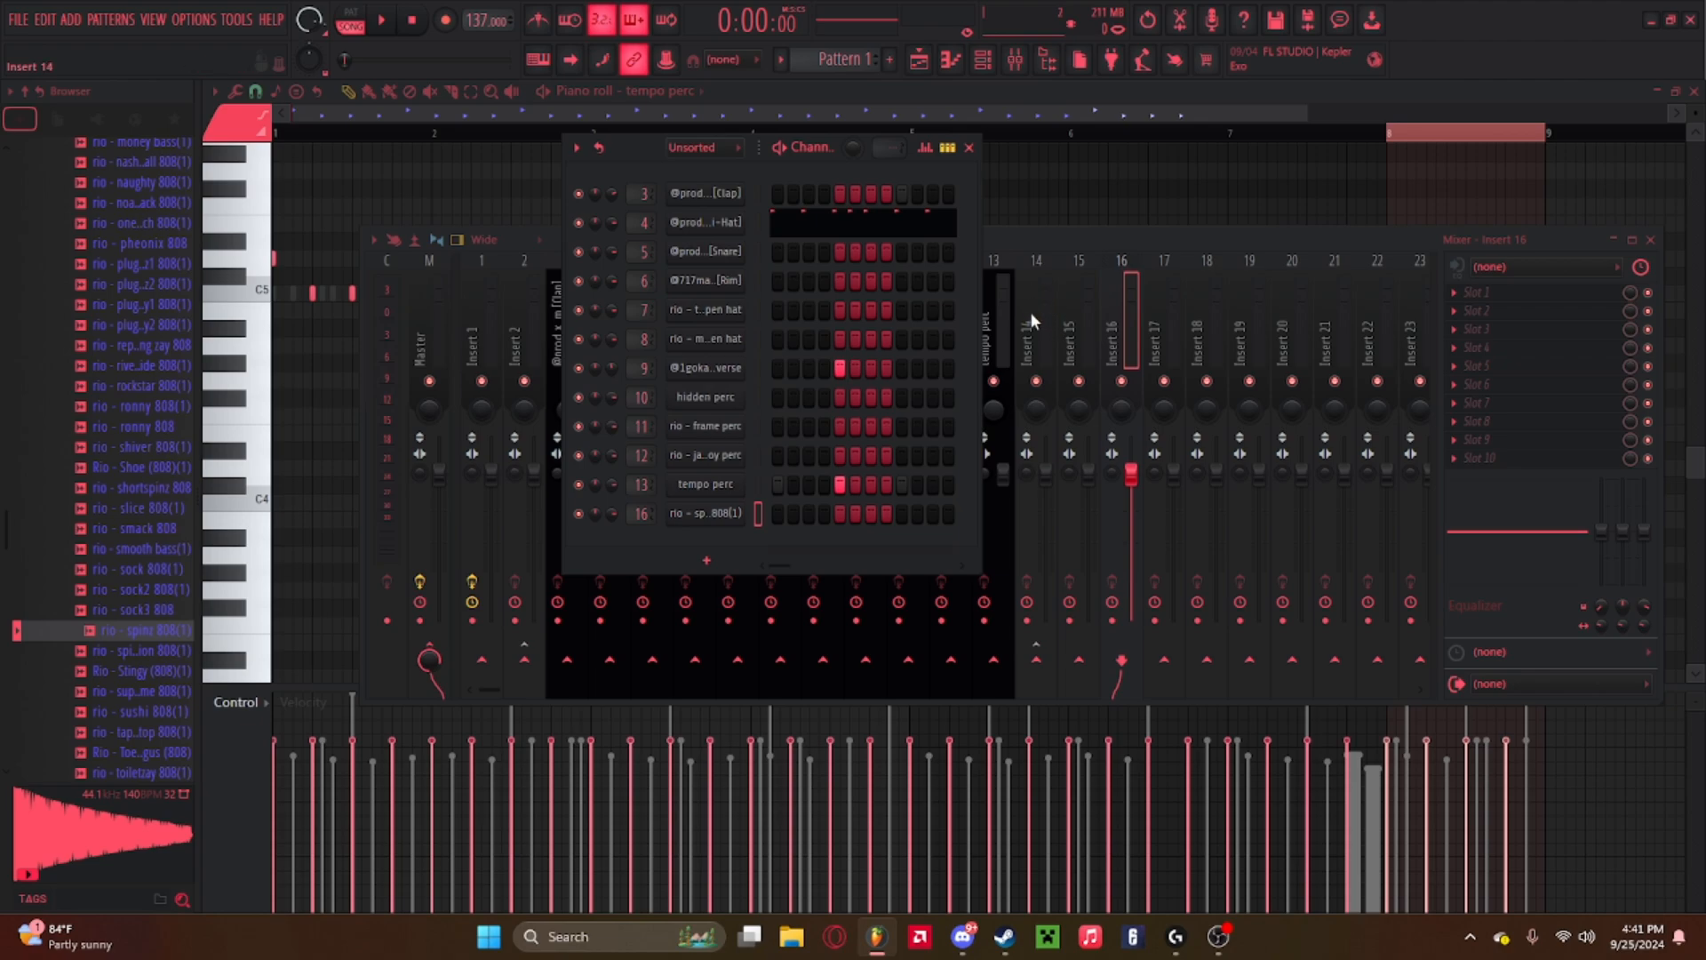
# Rename mixer Insert 16 to 808 and set its colour.
pyautogui.rightClick(1122, 306)
pyautogui.click(1186, 267)
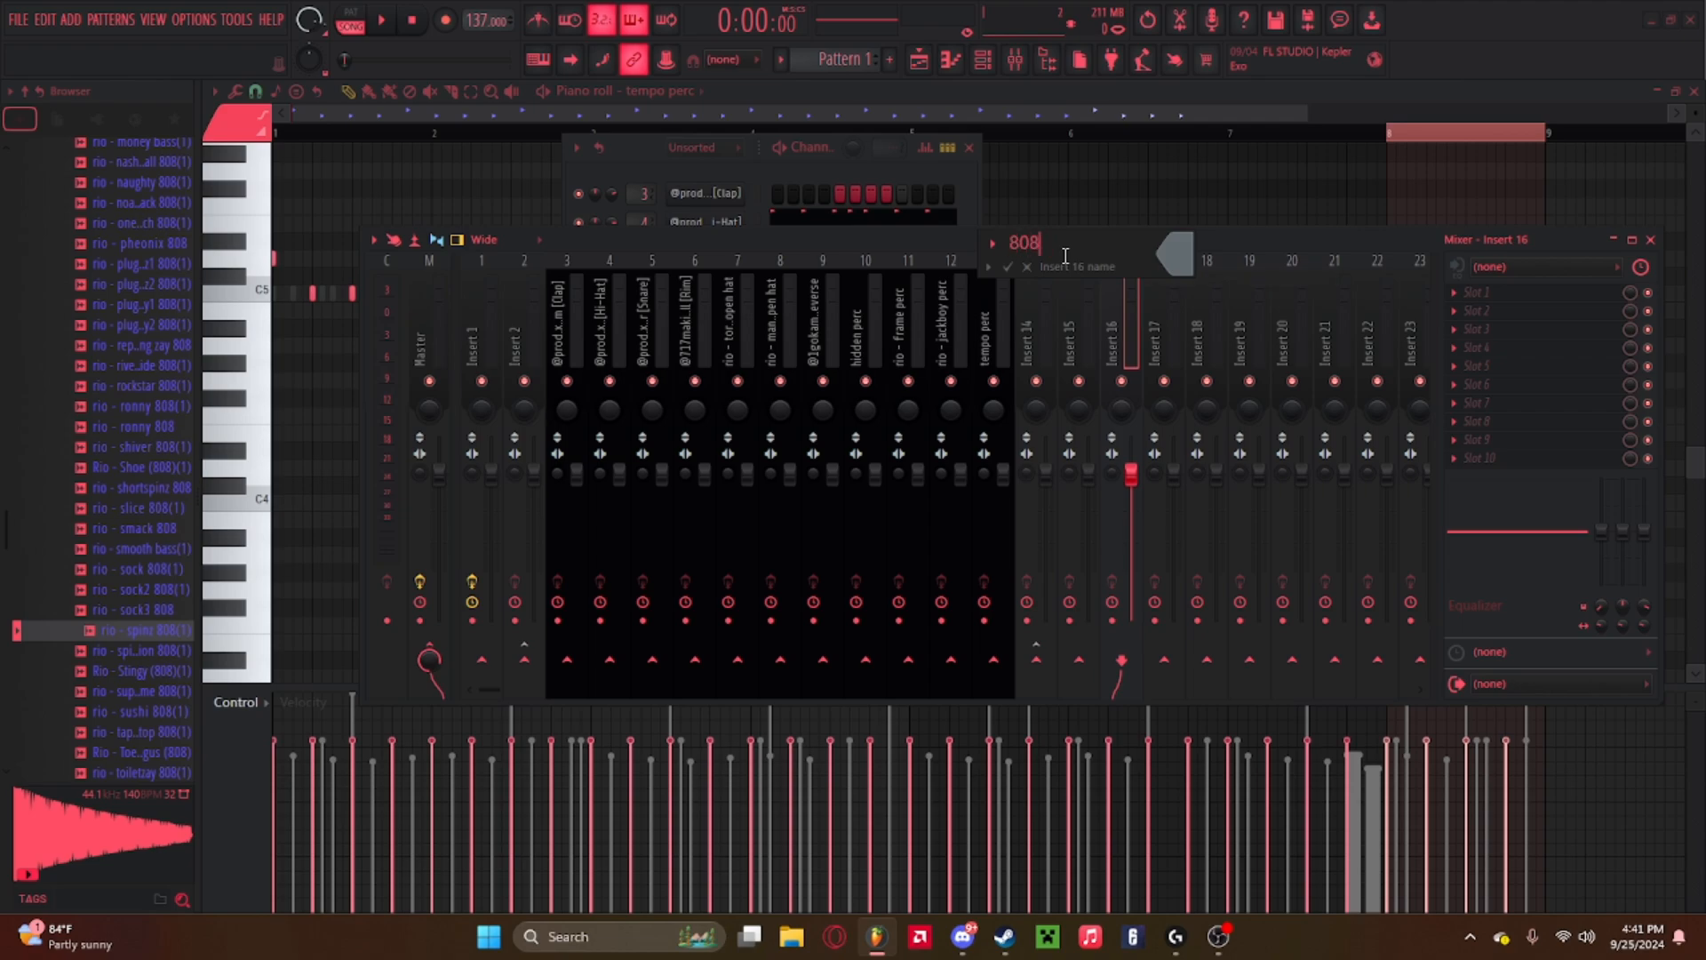
pyautogui.click(1172, 265)
pyautogui.click(1351, 356)
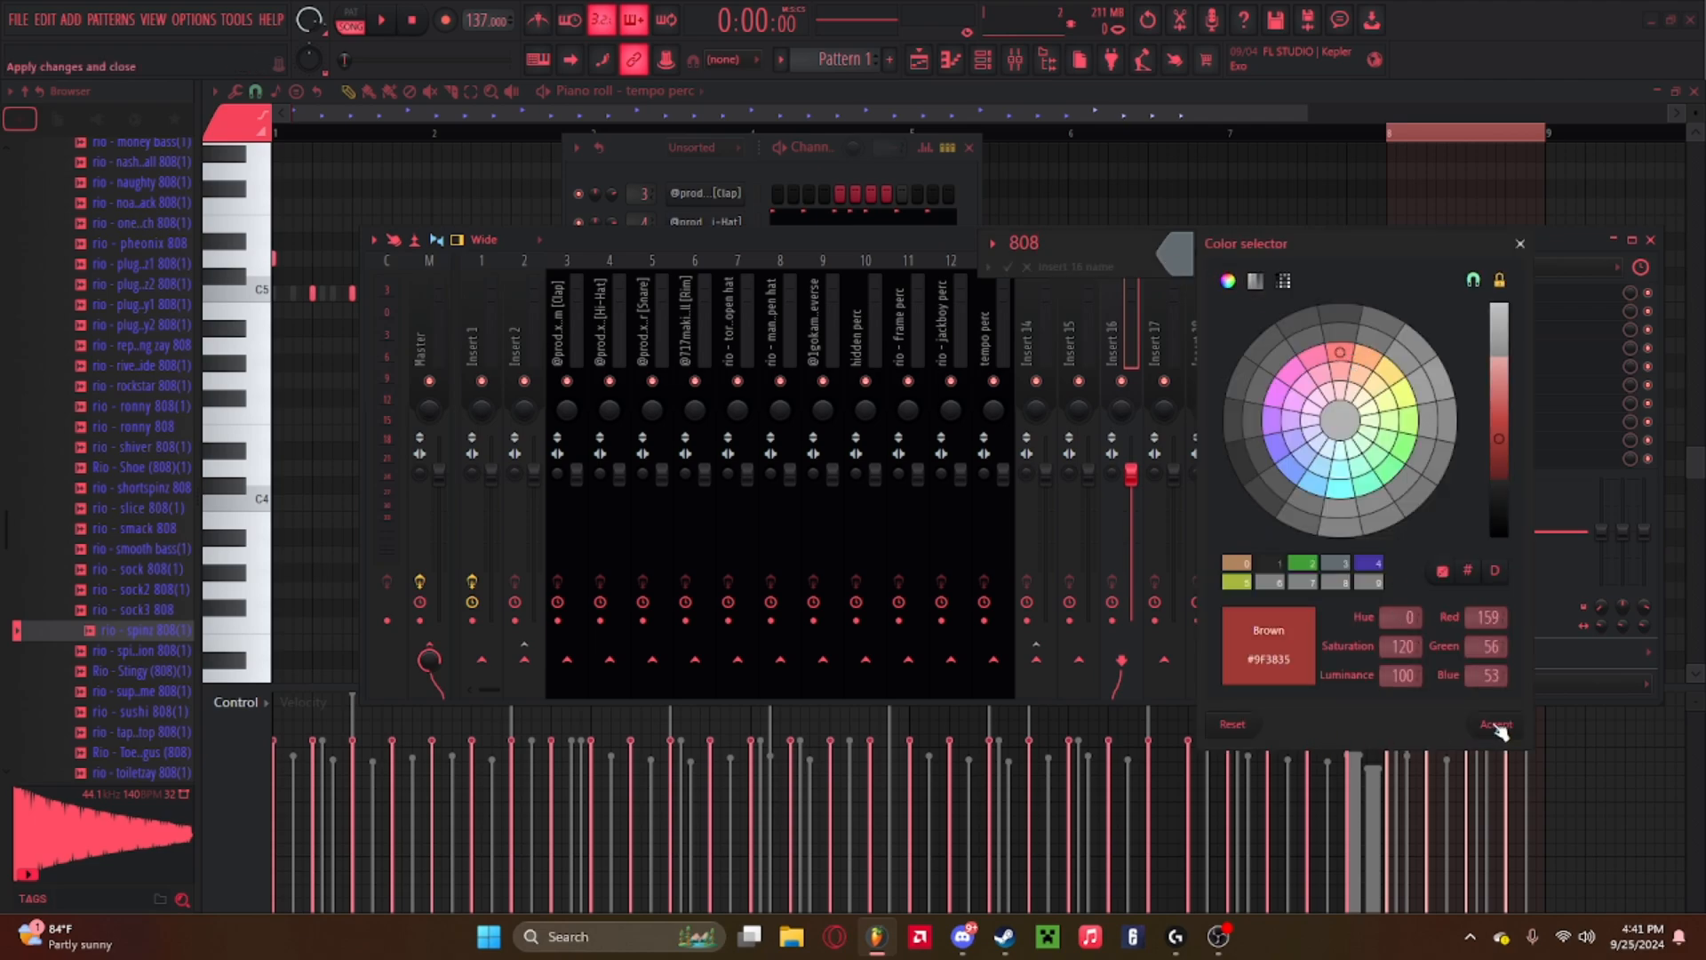
pyautogui.click(1497, 724)
pyautogui.press('Return')
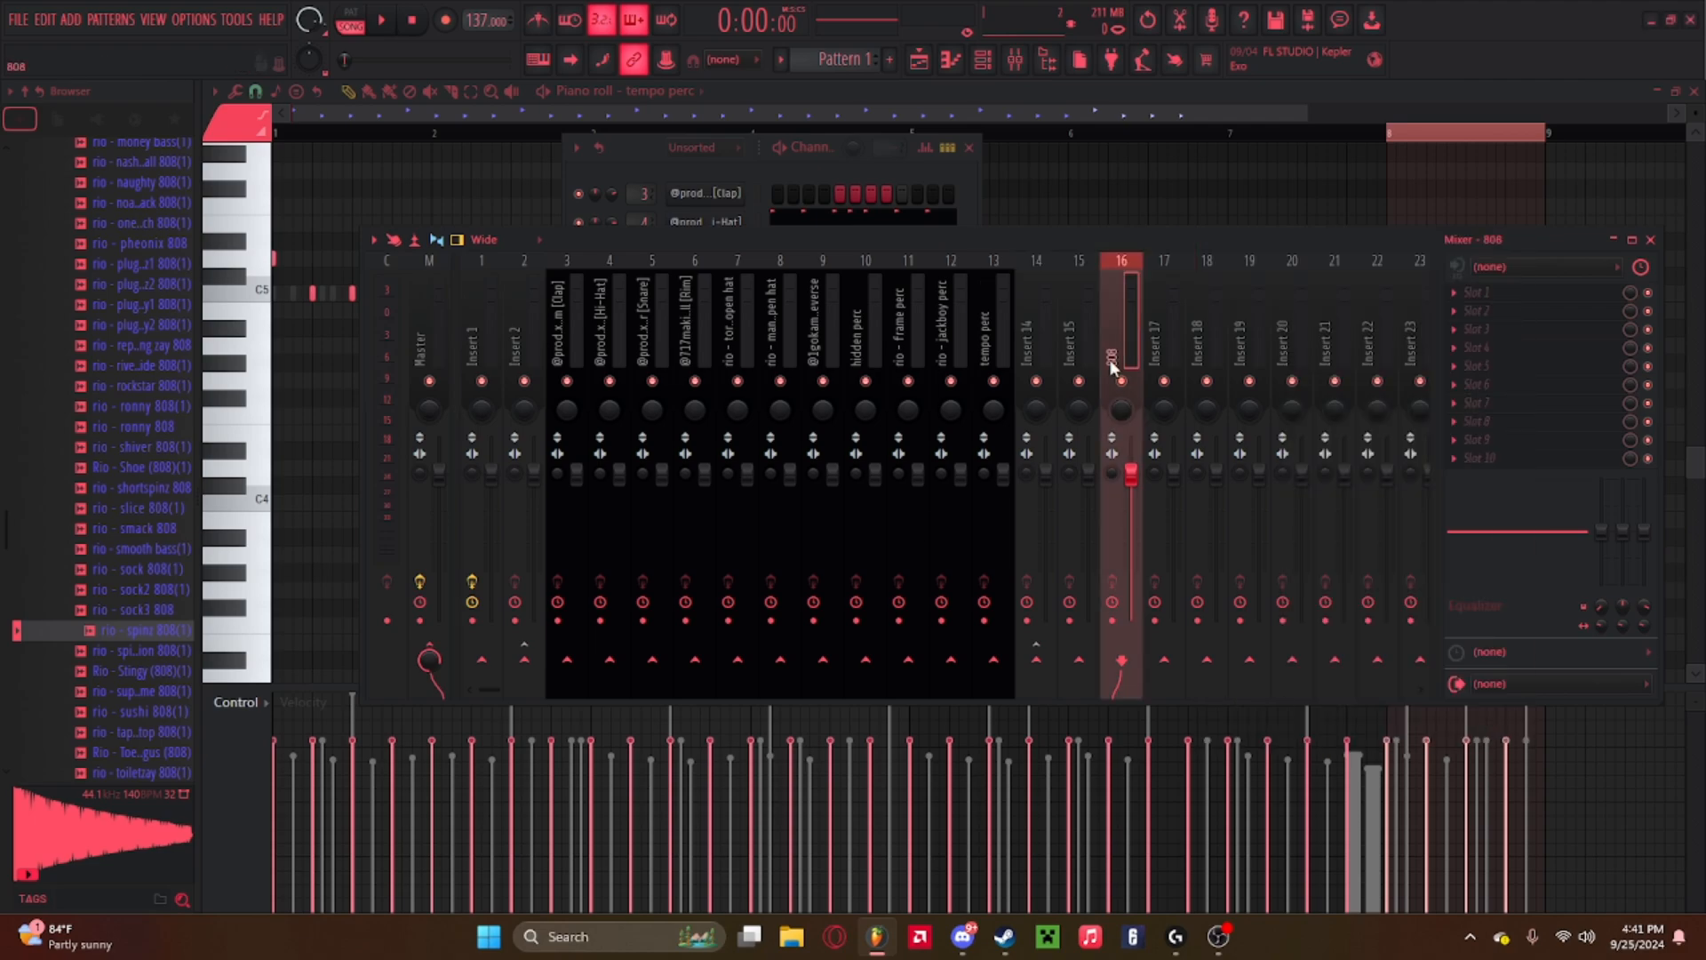
# Load Fruity Soft Clipper into an effect slot on the 808 insert and close its window.
pyautogui.click(1458, 460)
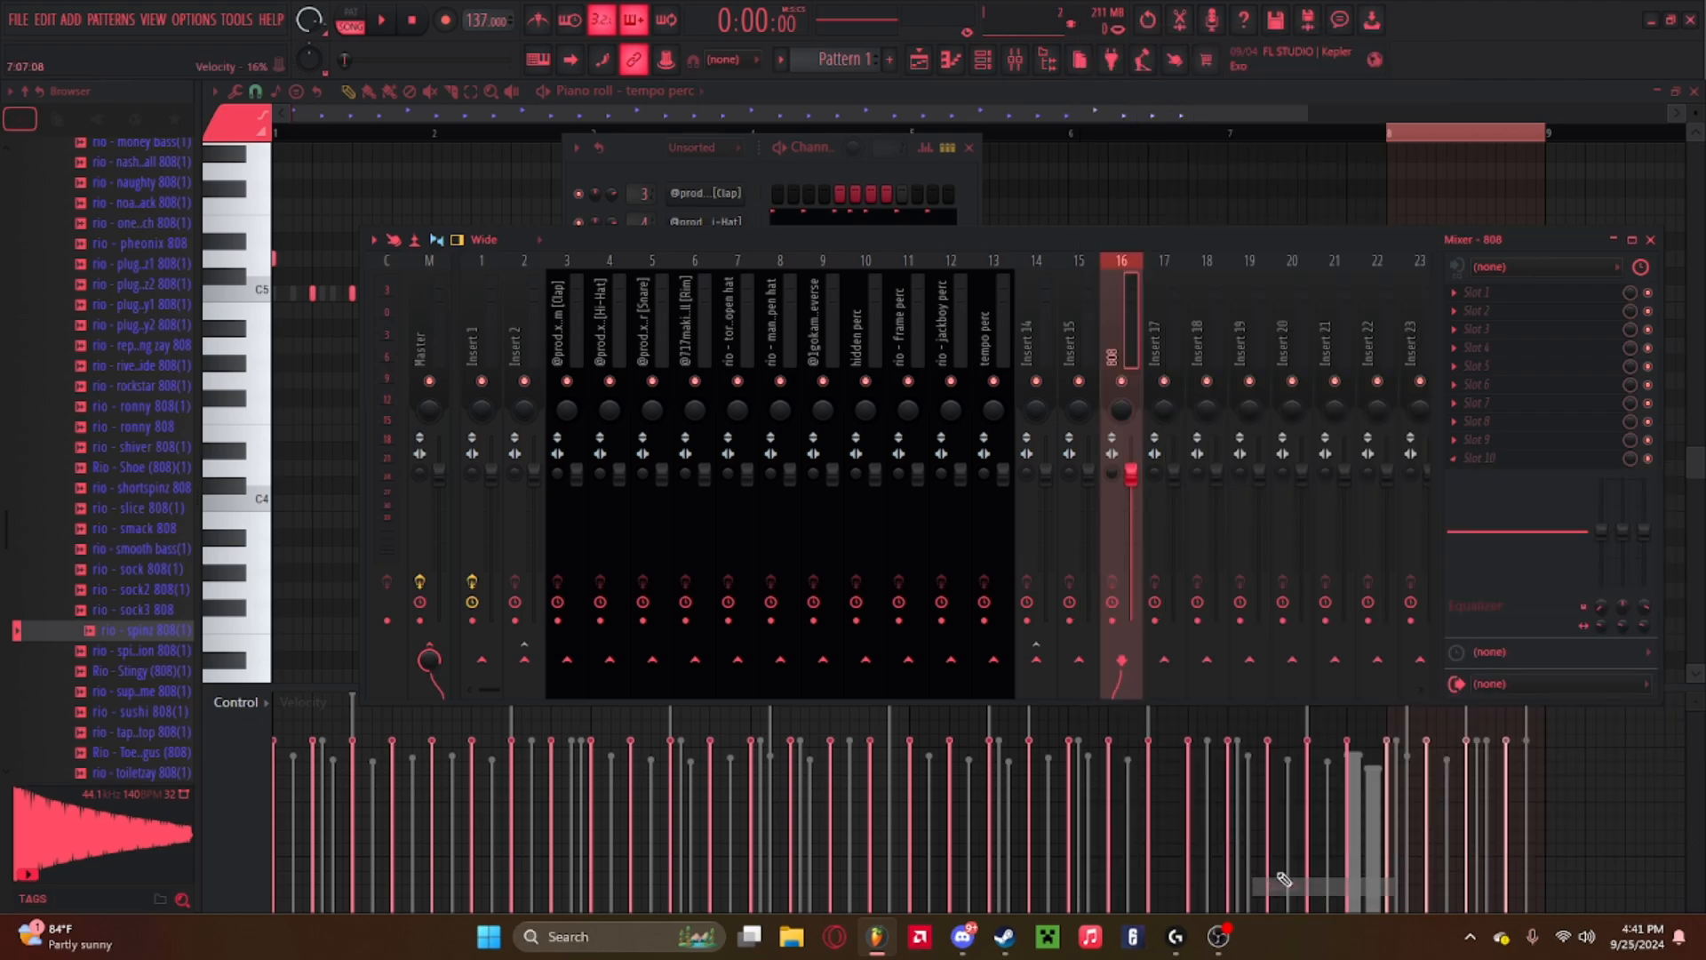
pyautogui.click(1518, 432)
pyautogui.click(1468, 471)
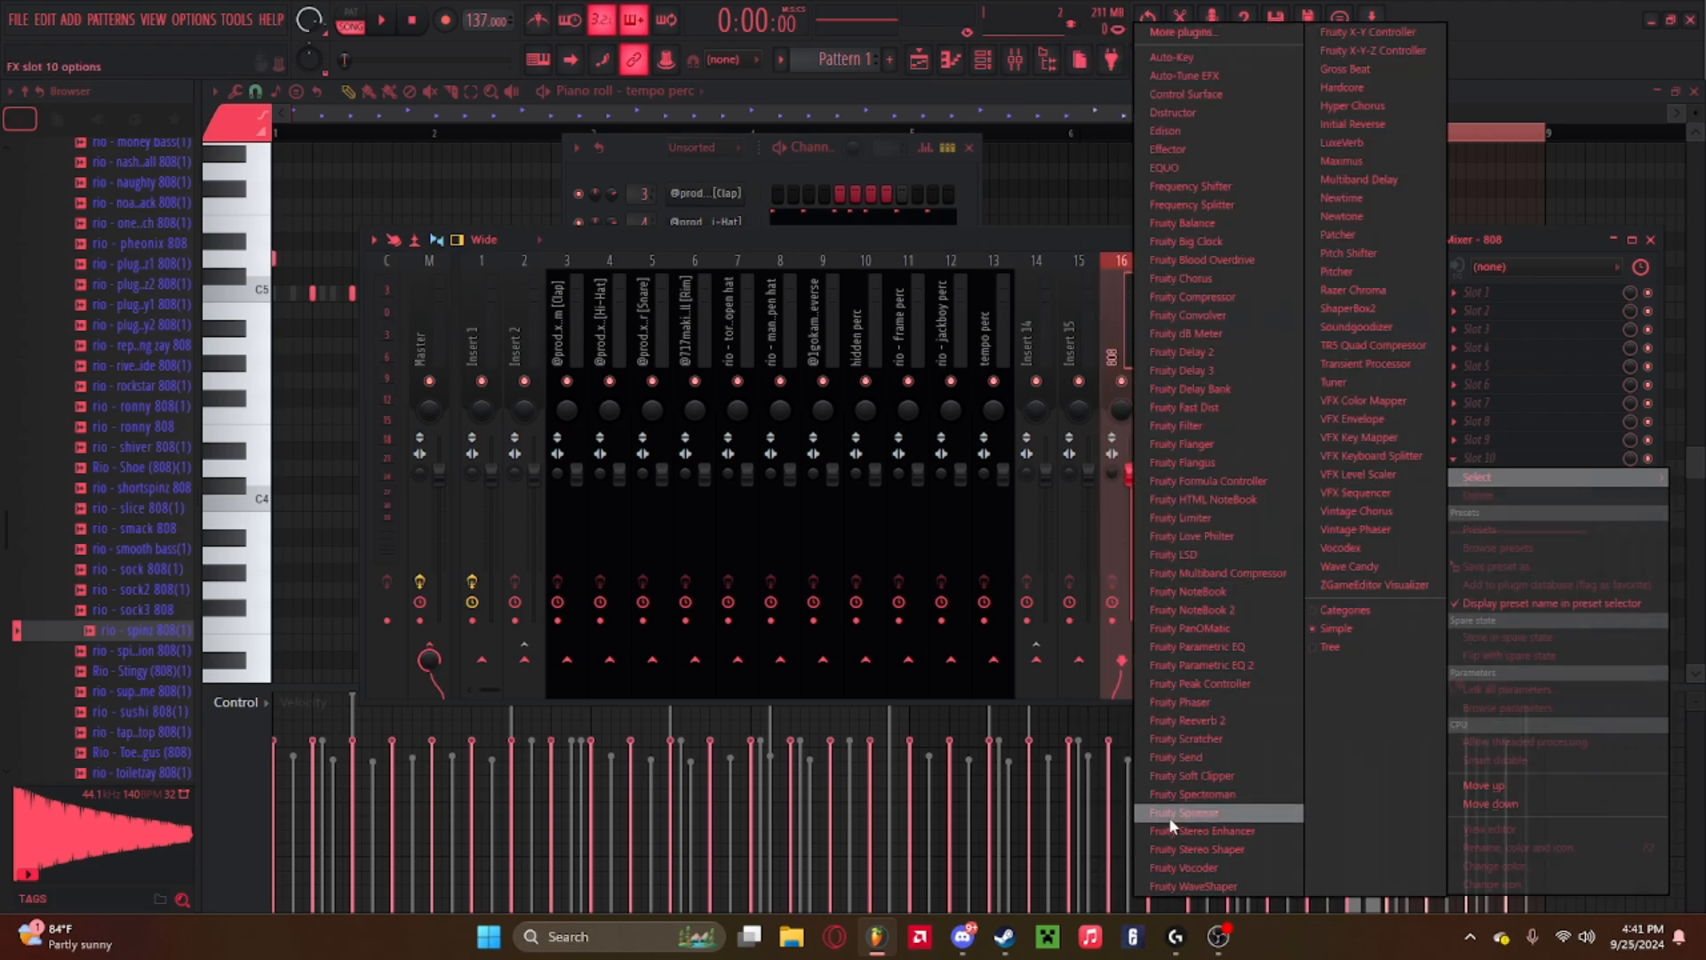
pyautogui.click(1175, 776)
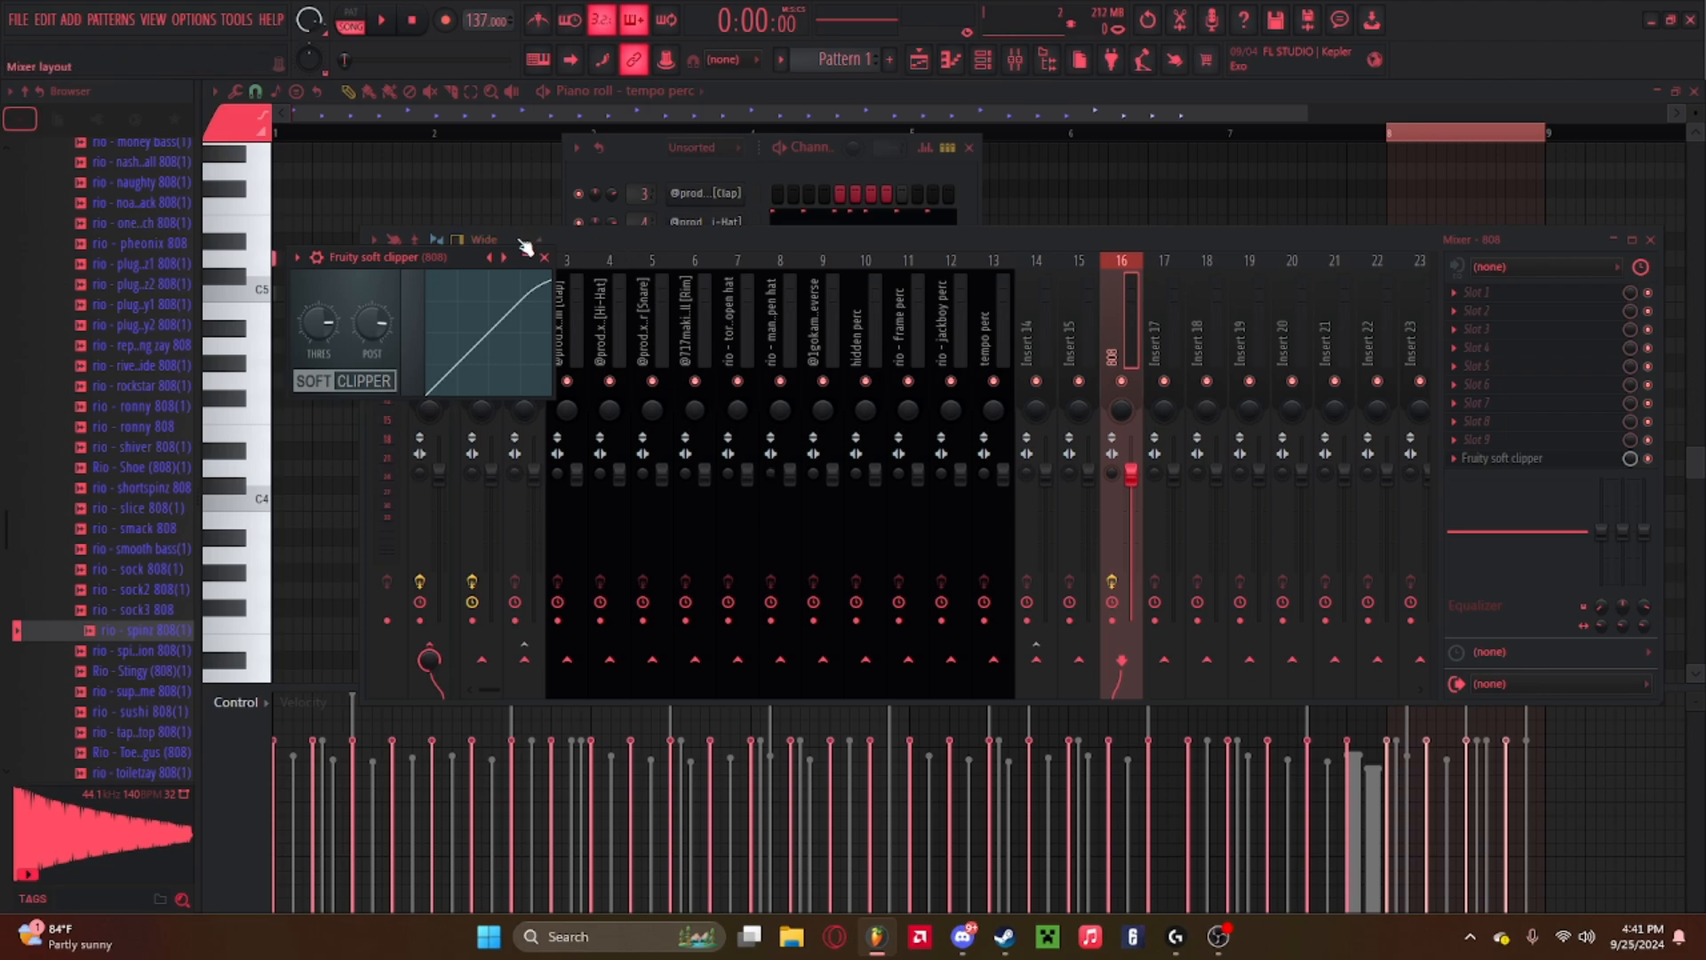
pyautogui.click(545, 258)
# Close the mixer and open the 808 channel in the piano roll.
pyautogui.moveTo(1174, 240); pyautogui.dragTo(1152, 556)
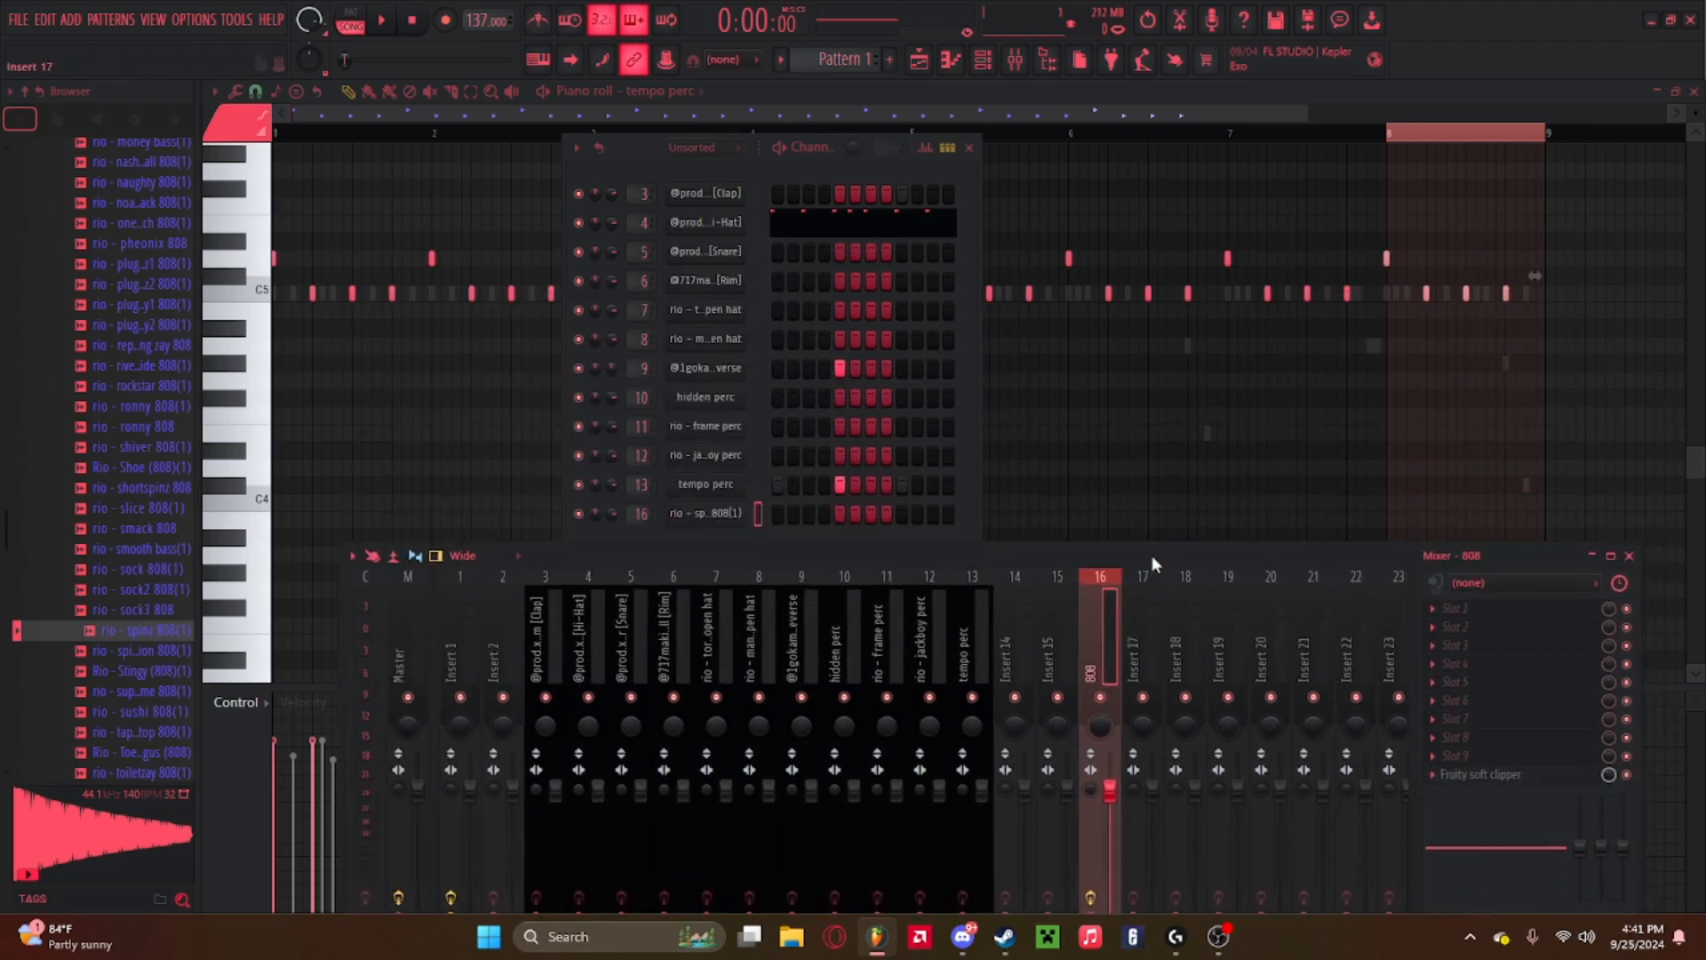
pyautogui.click(1629, 556)
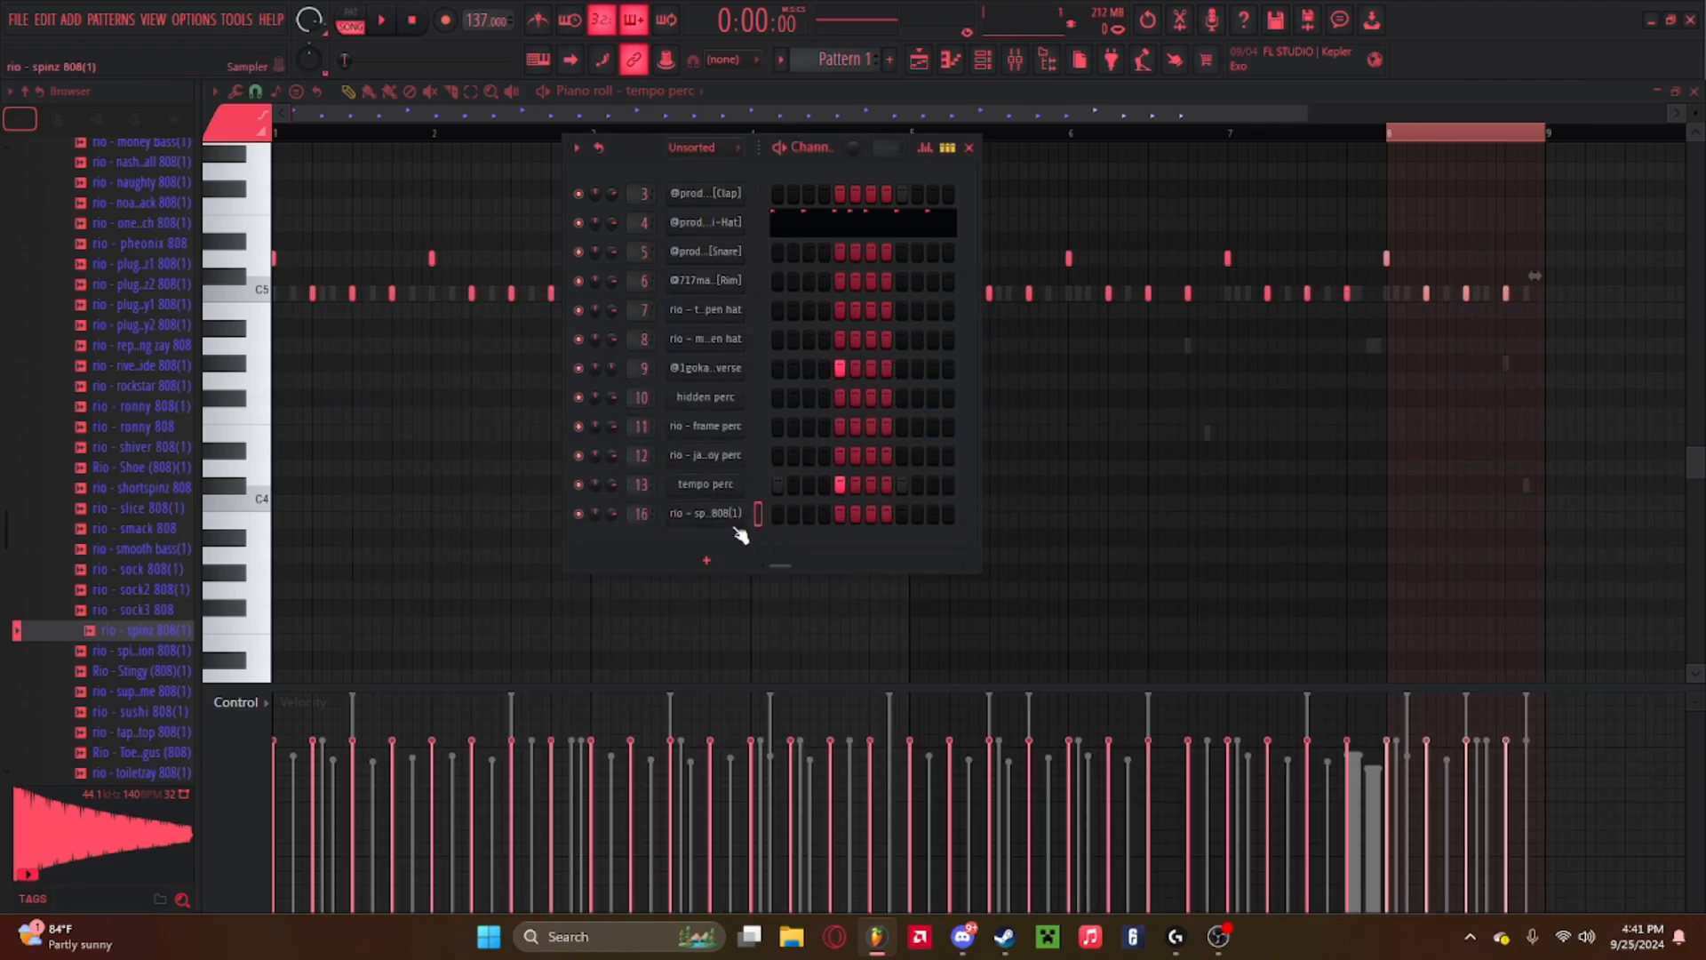
pyautogui.rightClick(743, 505)
pyautogui.click(853, 512)
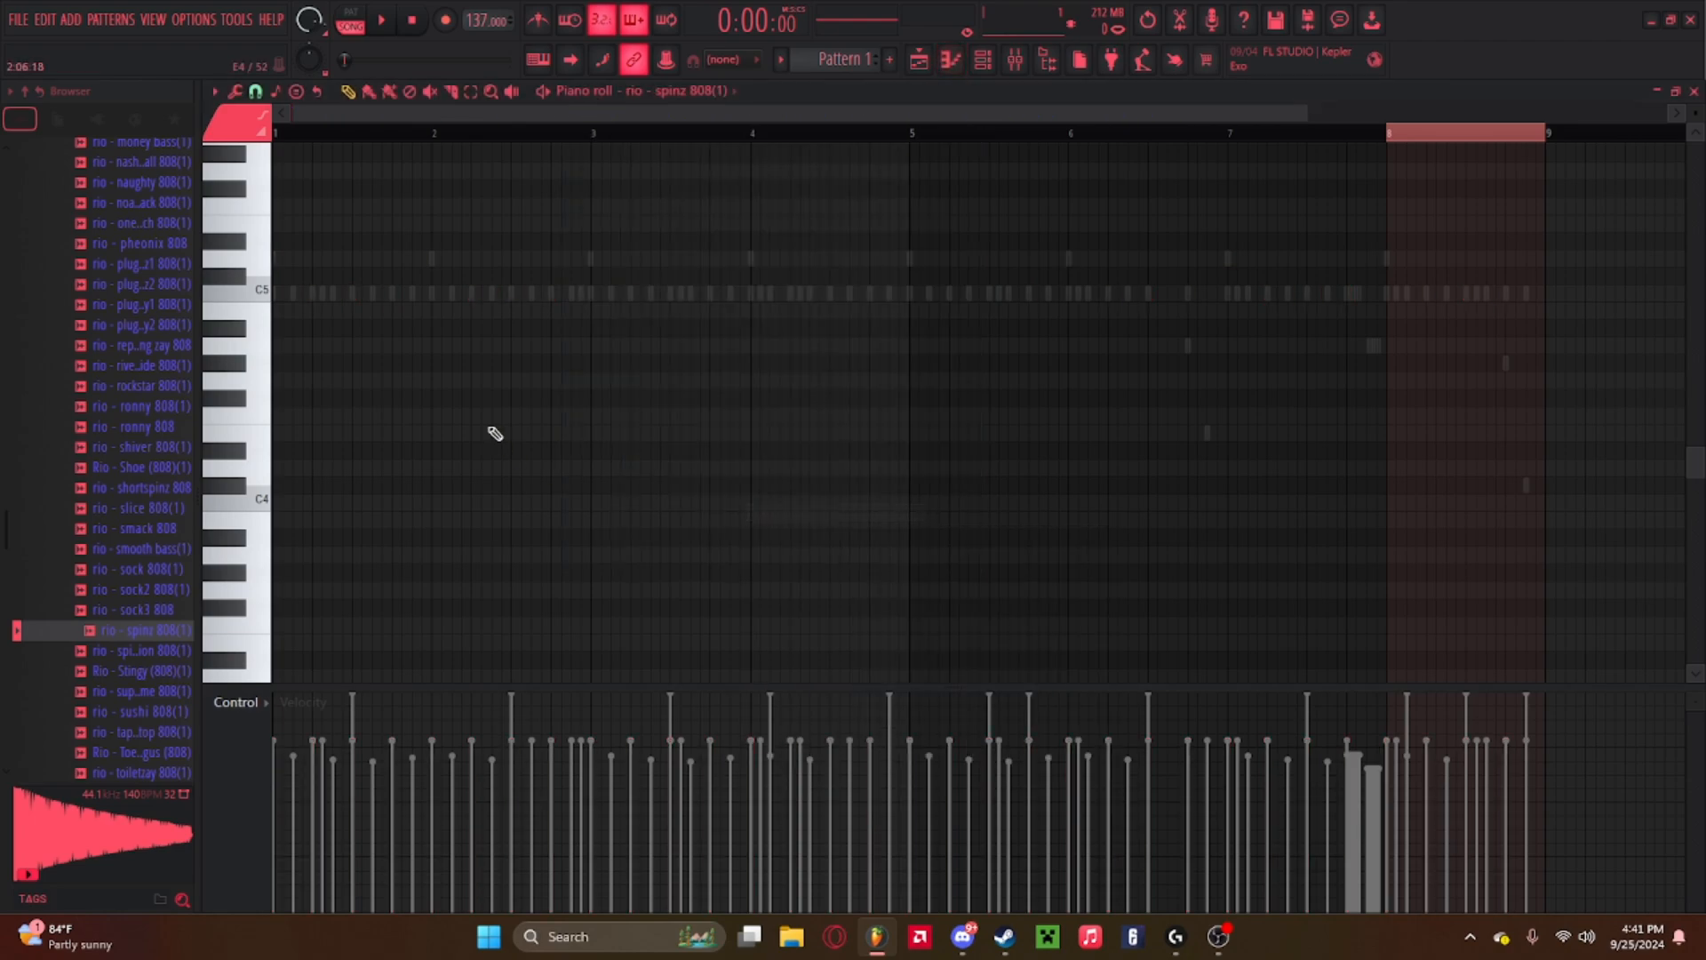
# Draw a C6 808 note about 1.7 bars long at the start of the pattern.
pyautogui.click(1391, 135)
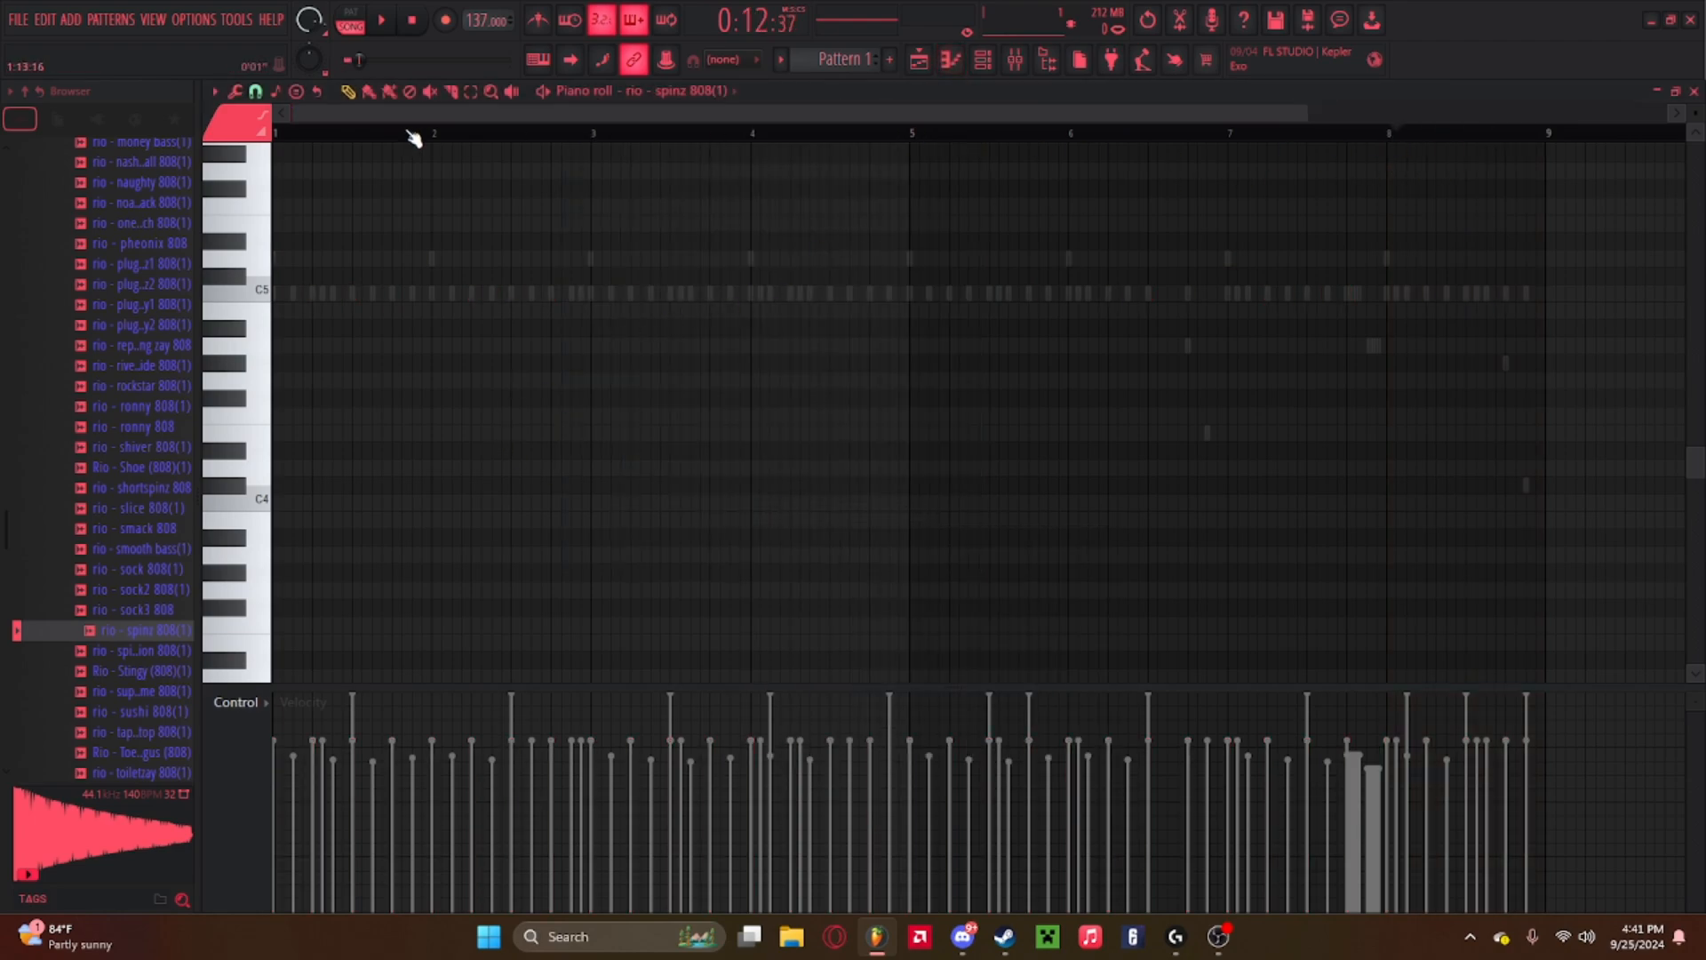
pyautogui.press('space')
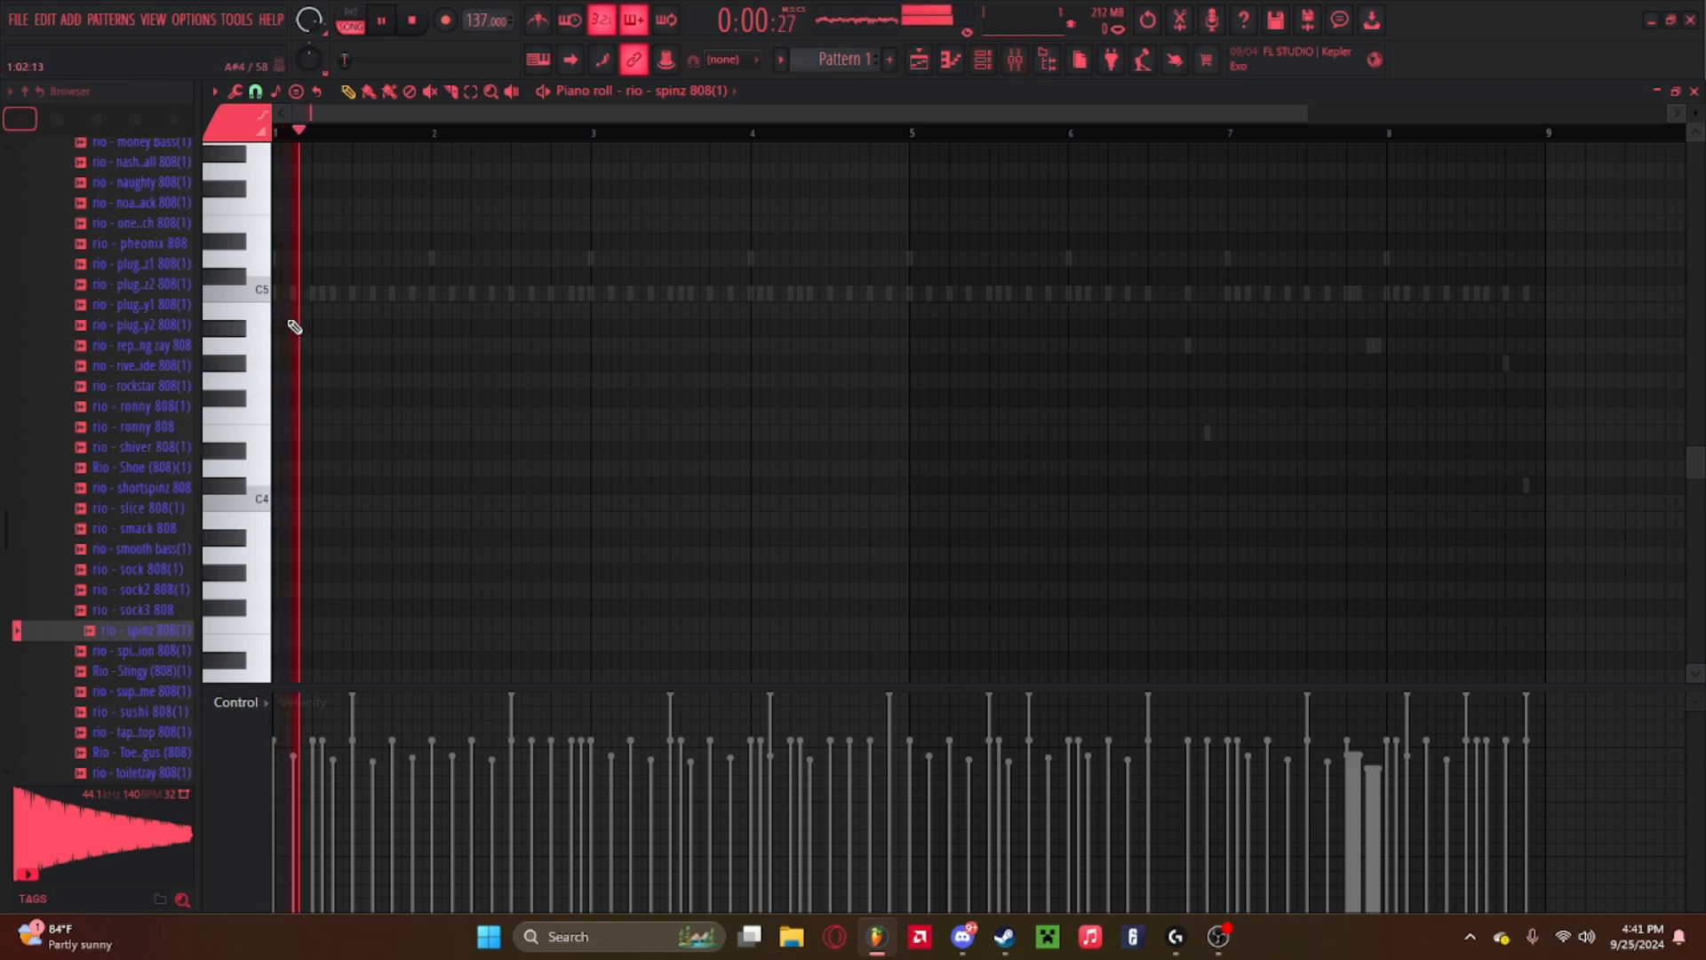
pyautogui.press('space')
pyautogui.click(245, 290)
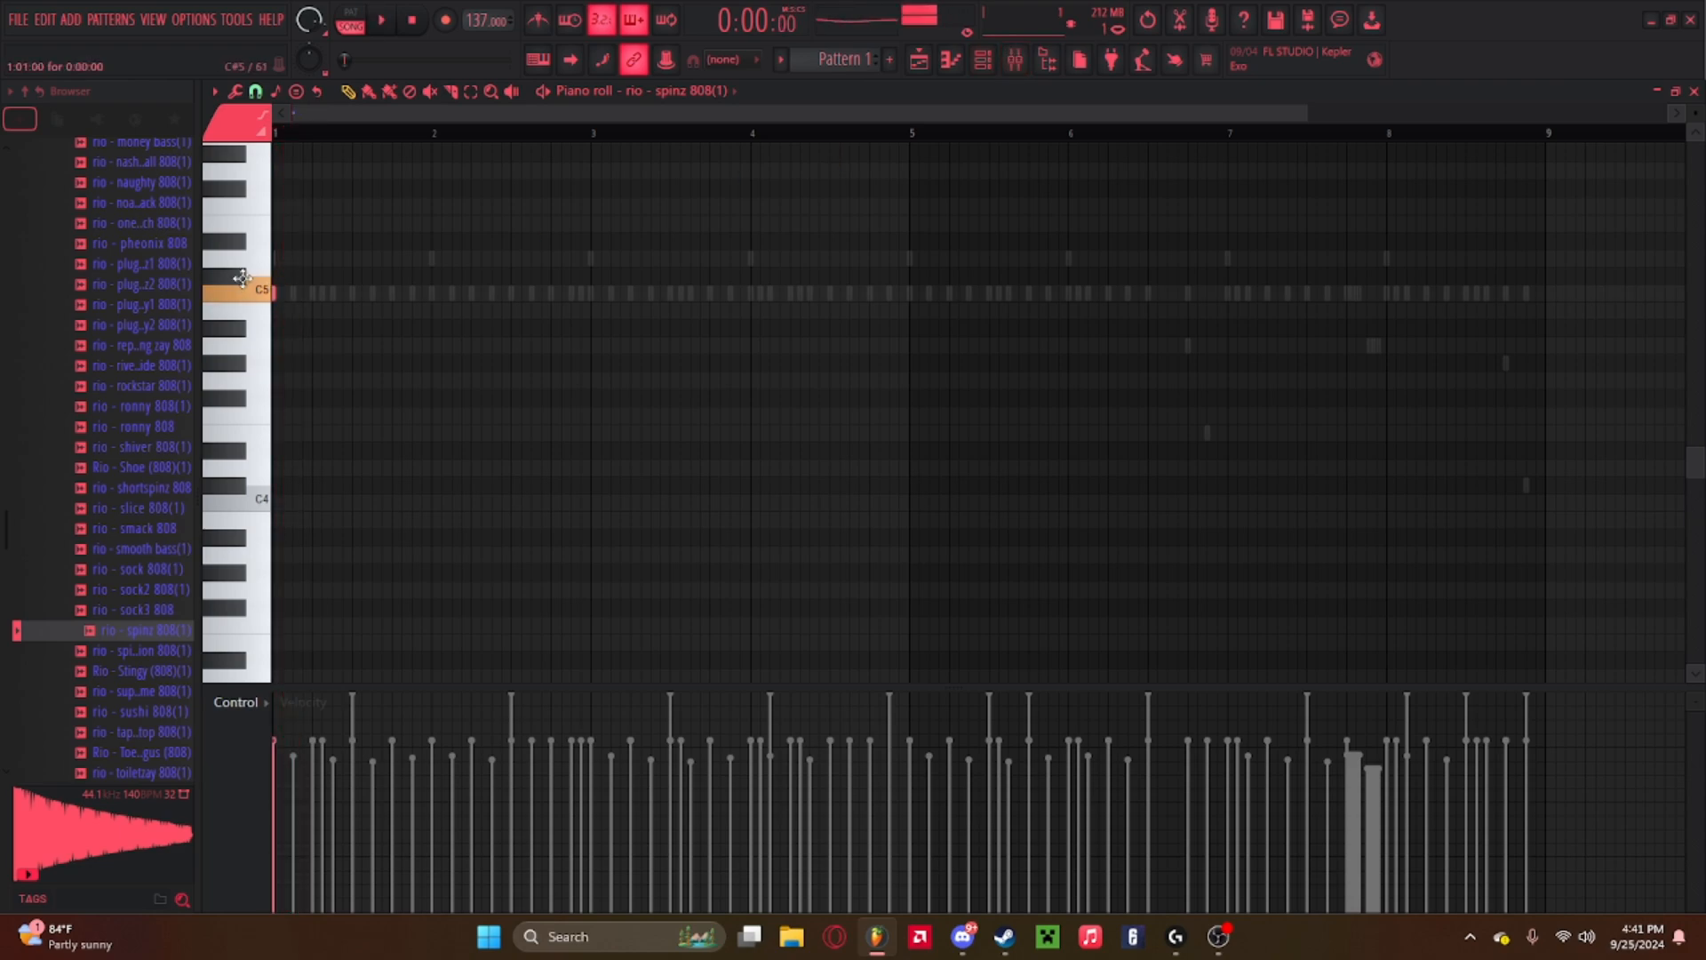
pyautogui.moveTo(242, 279); pyautogui.dragTo(540, 279)
pyautogui.click(296, 284)
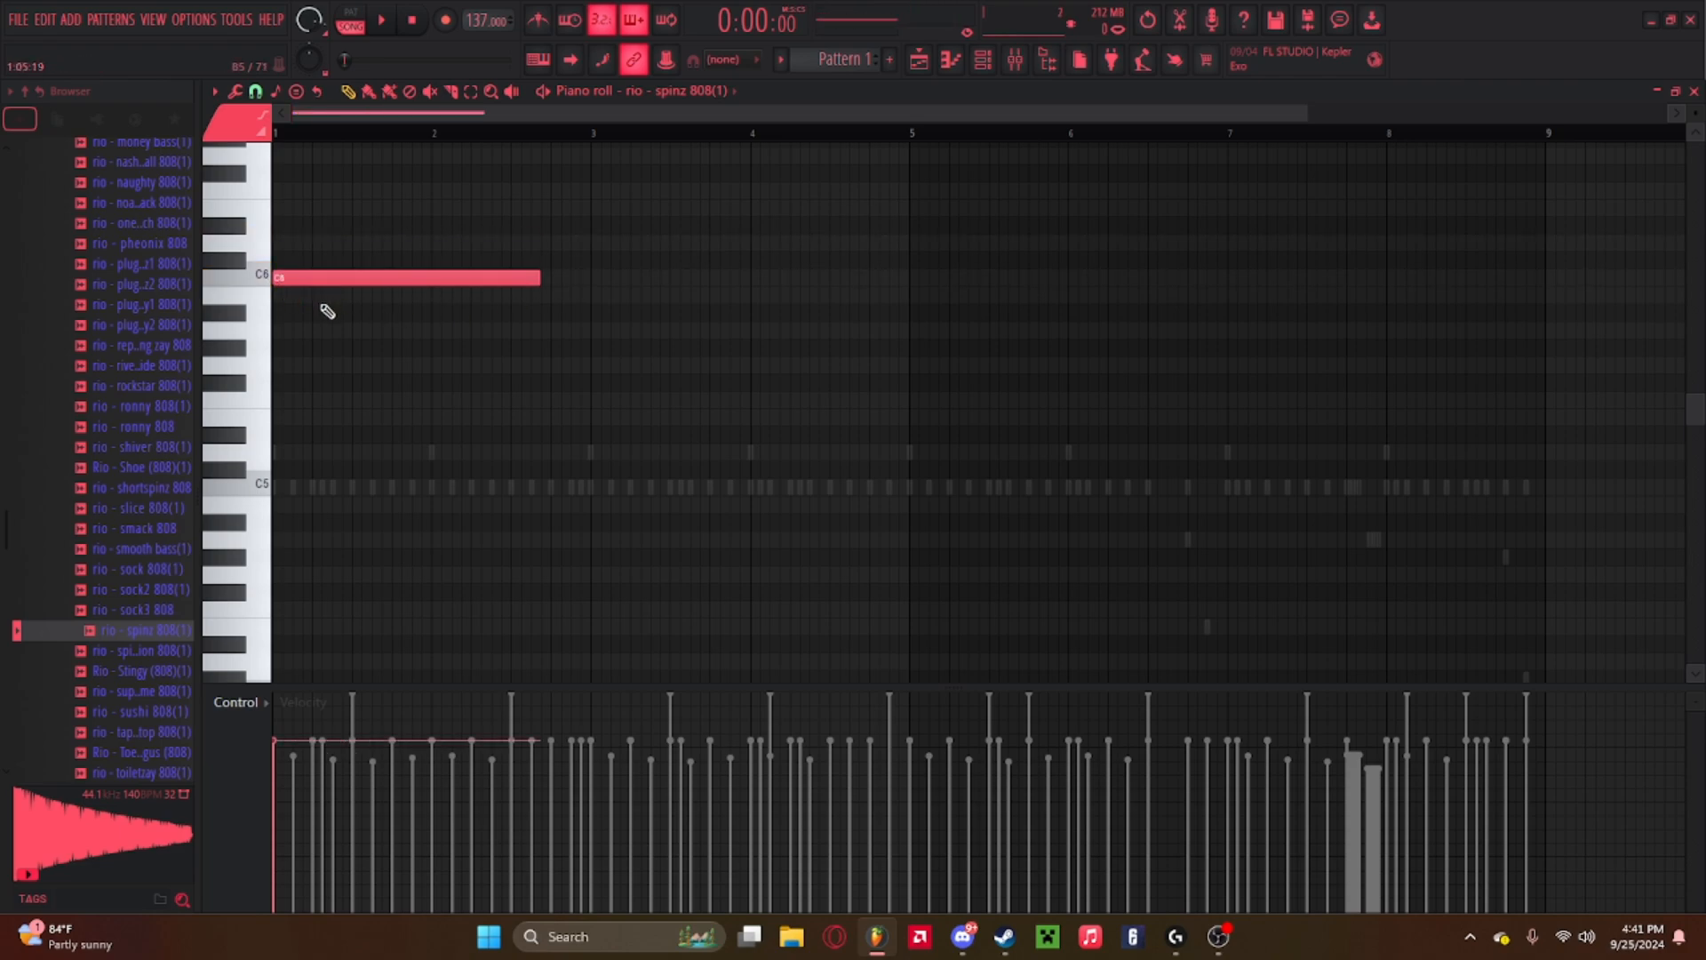
# Move the 808 note up an octave to C7 and play the pattern.
pyautogui.scroll(4, 324, 312)
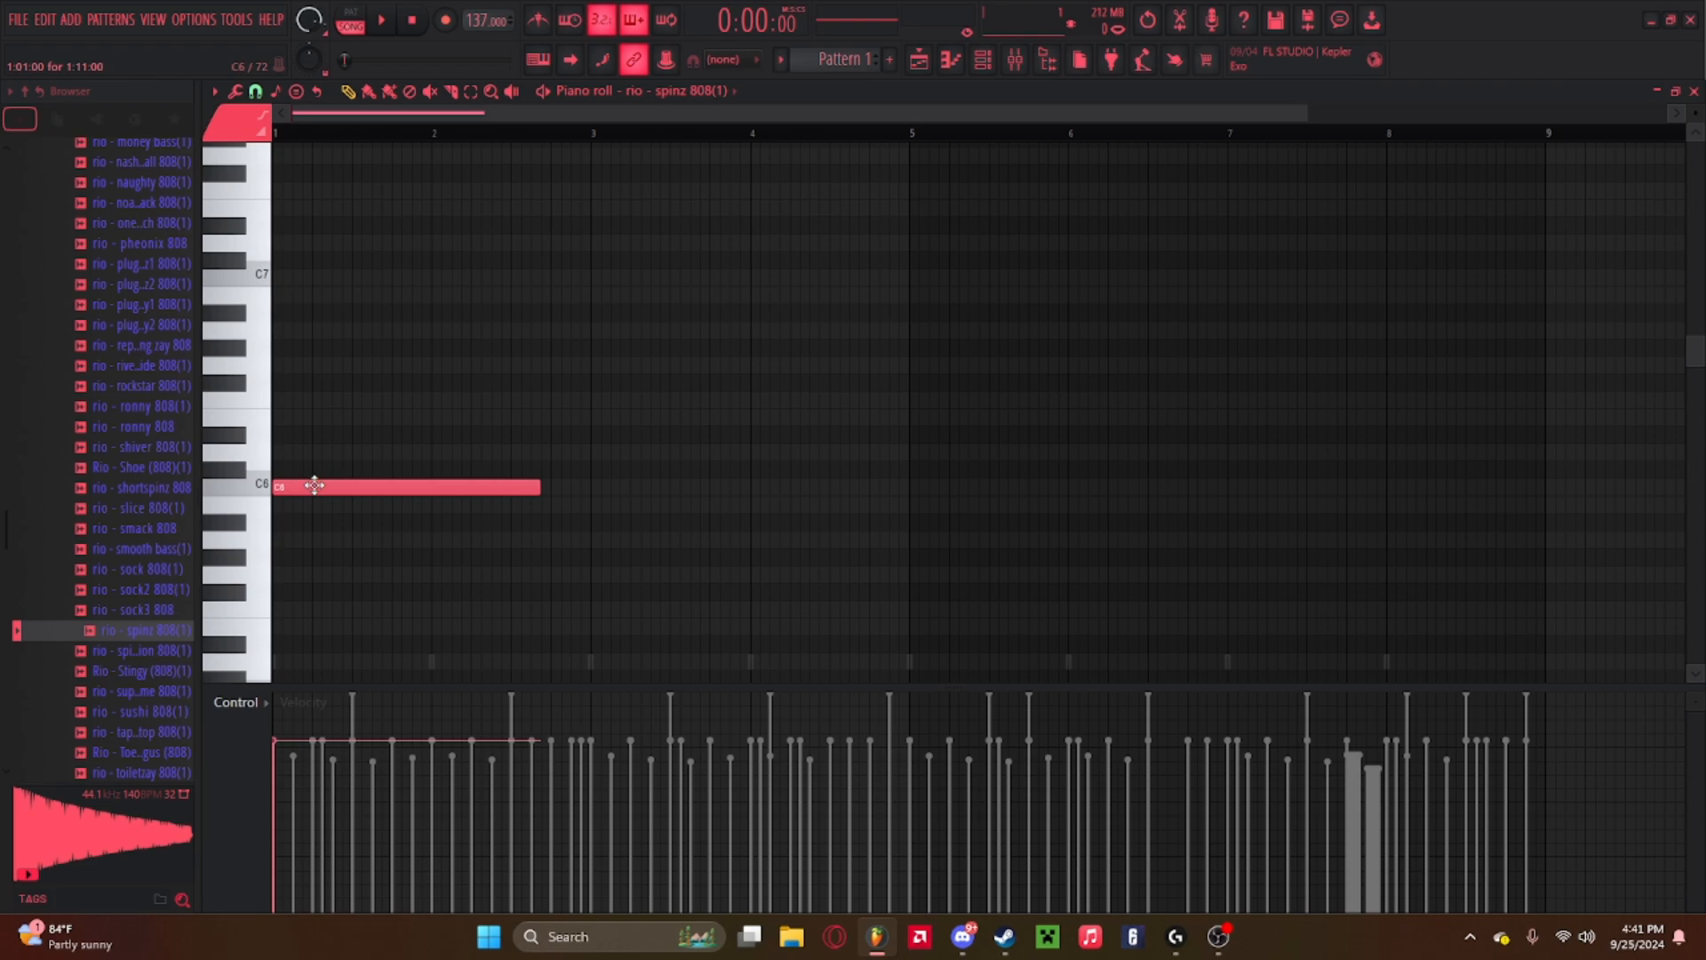
pyautogui.moveTo(311, 490); pyautogui.dragTo(292, 265)
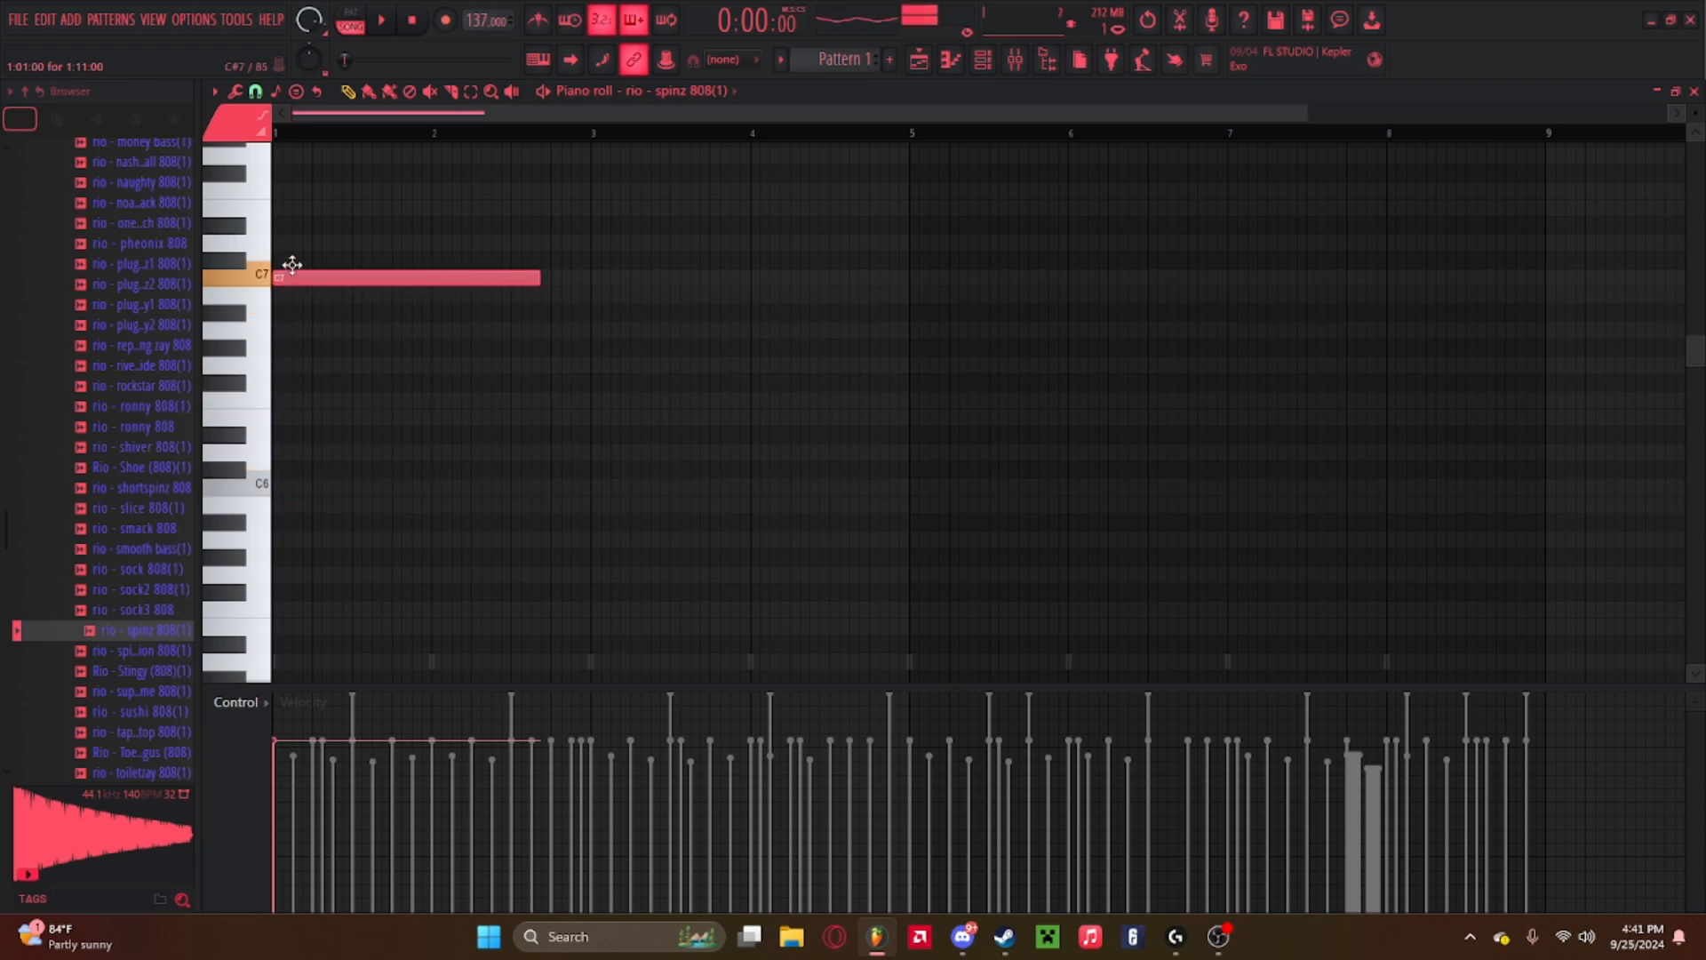
pyautogui.press('space')
# Shorten the C7 808 note, draw G6 and G#6 notes after it, and duplicate the two-bar phrase into bars 3–4.
pyautogui.press('space')
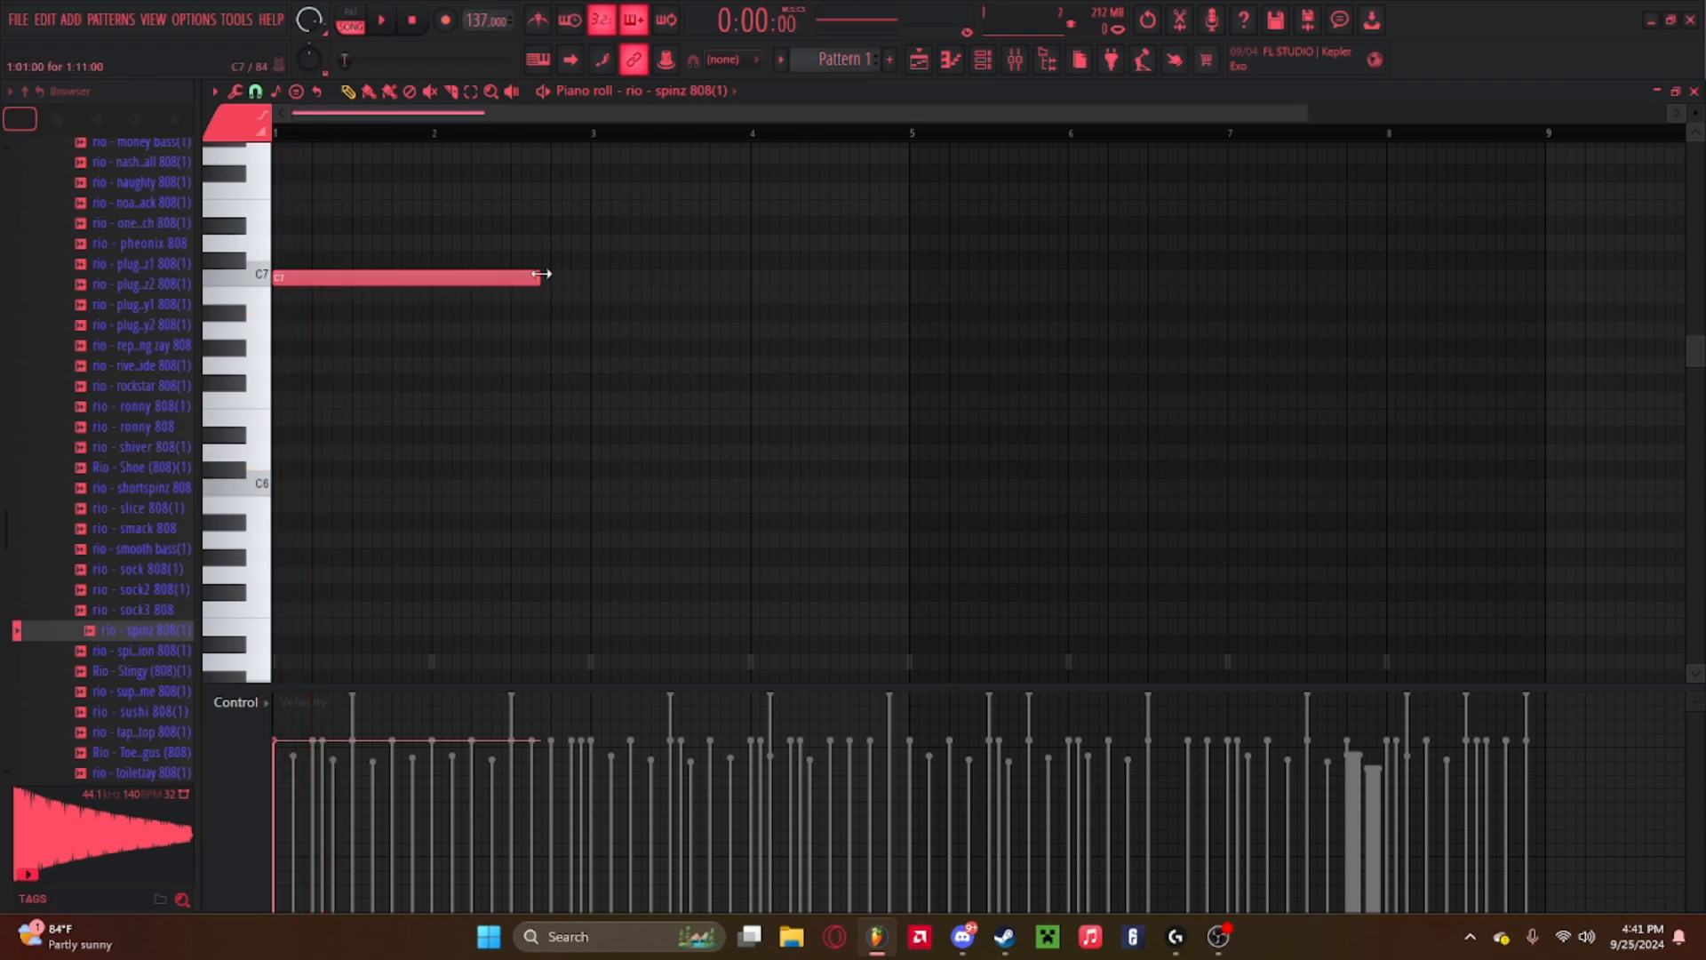
pyautogui.moveTo(542, 275); pyautogui.dragTo(352, 371)
pyautogui.click(397, 350)
pyautogui.press('space')
pyautogui.moveTo(450, 352)
pyautogui.mouseDown()
pyautogui.moveTo(509, 354)
pyautogui.moveTo(482, 349)
pyautogui.mouseUp()
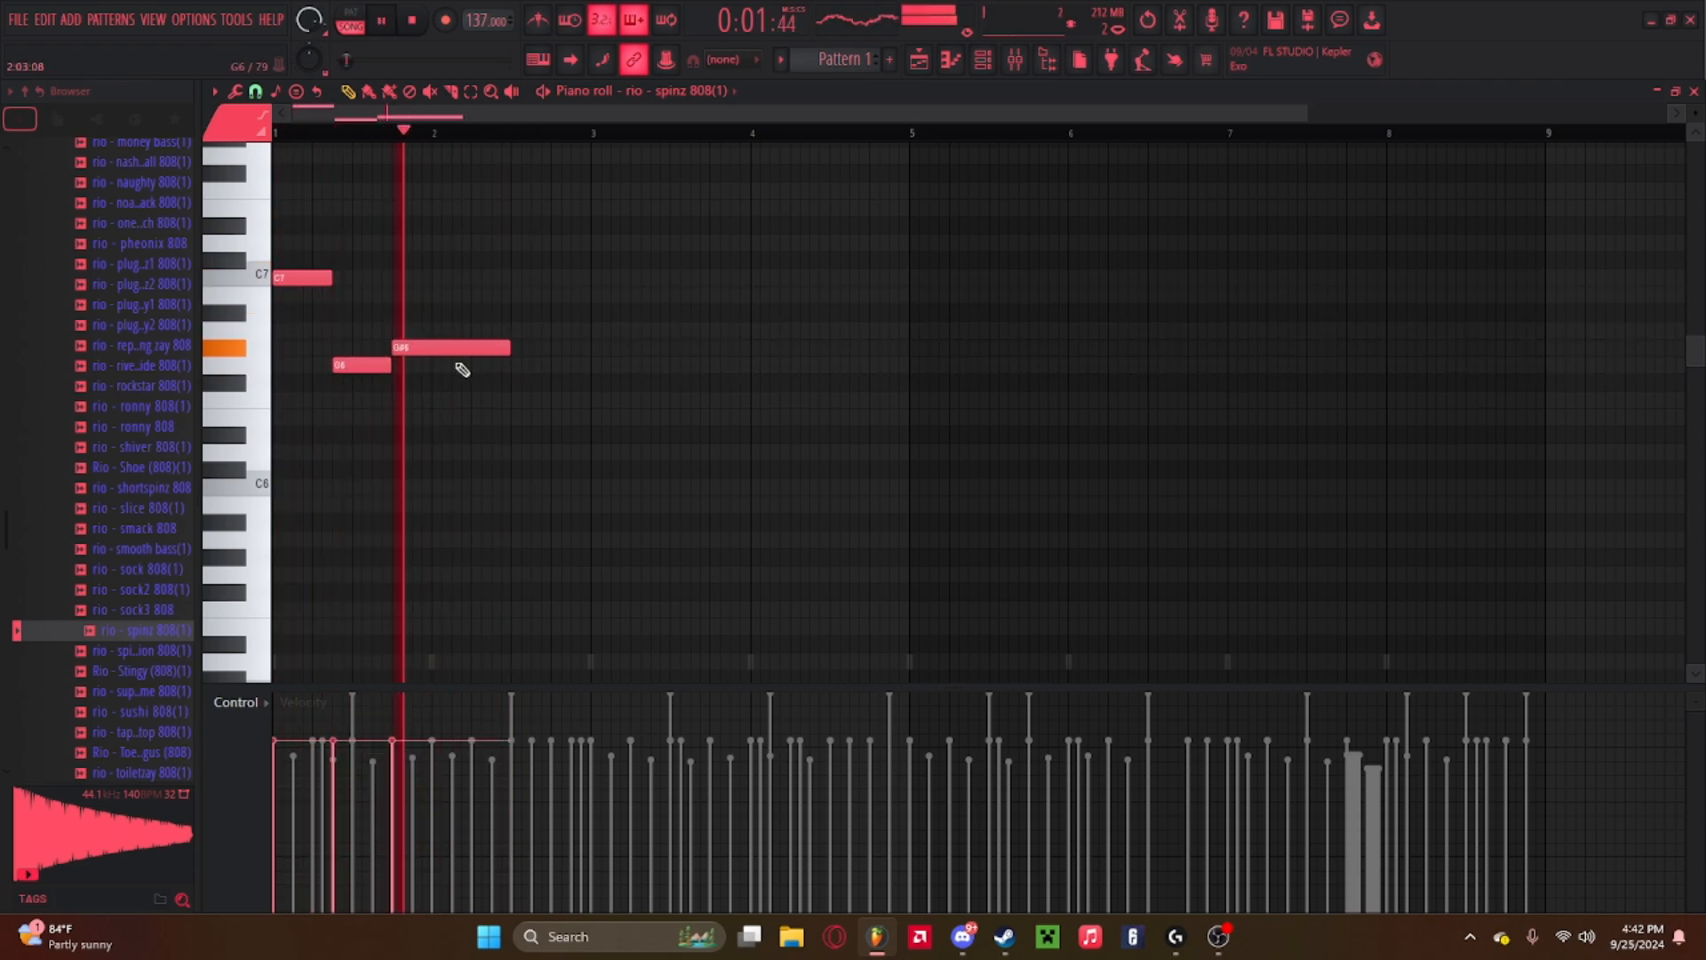
pyautogui.press('space')
pyautogui.press('space')
pyautogui.moveTo(363, 365); pyautogui.dragTo(497, 348)
pyautogui.press('space')
pyautogui.moveTo(390, 365); pyautogui.dragTo(450, 366)
# Move the repeated C7 down to C6 and rearrange the G6 and G#6 notes' positions and lengths in bars 3–4.
pyautogui.press('space')
pyautogui.press('space')
pyautogui.moveTo(569, 348); pyautogui.dragTo(590, 348)
pyautogui.hotkey('ctrl', 'b')
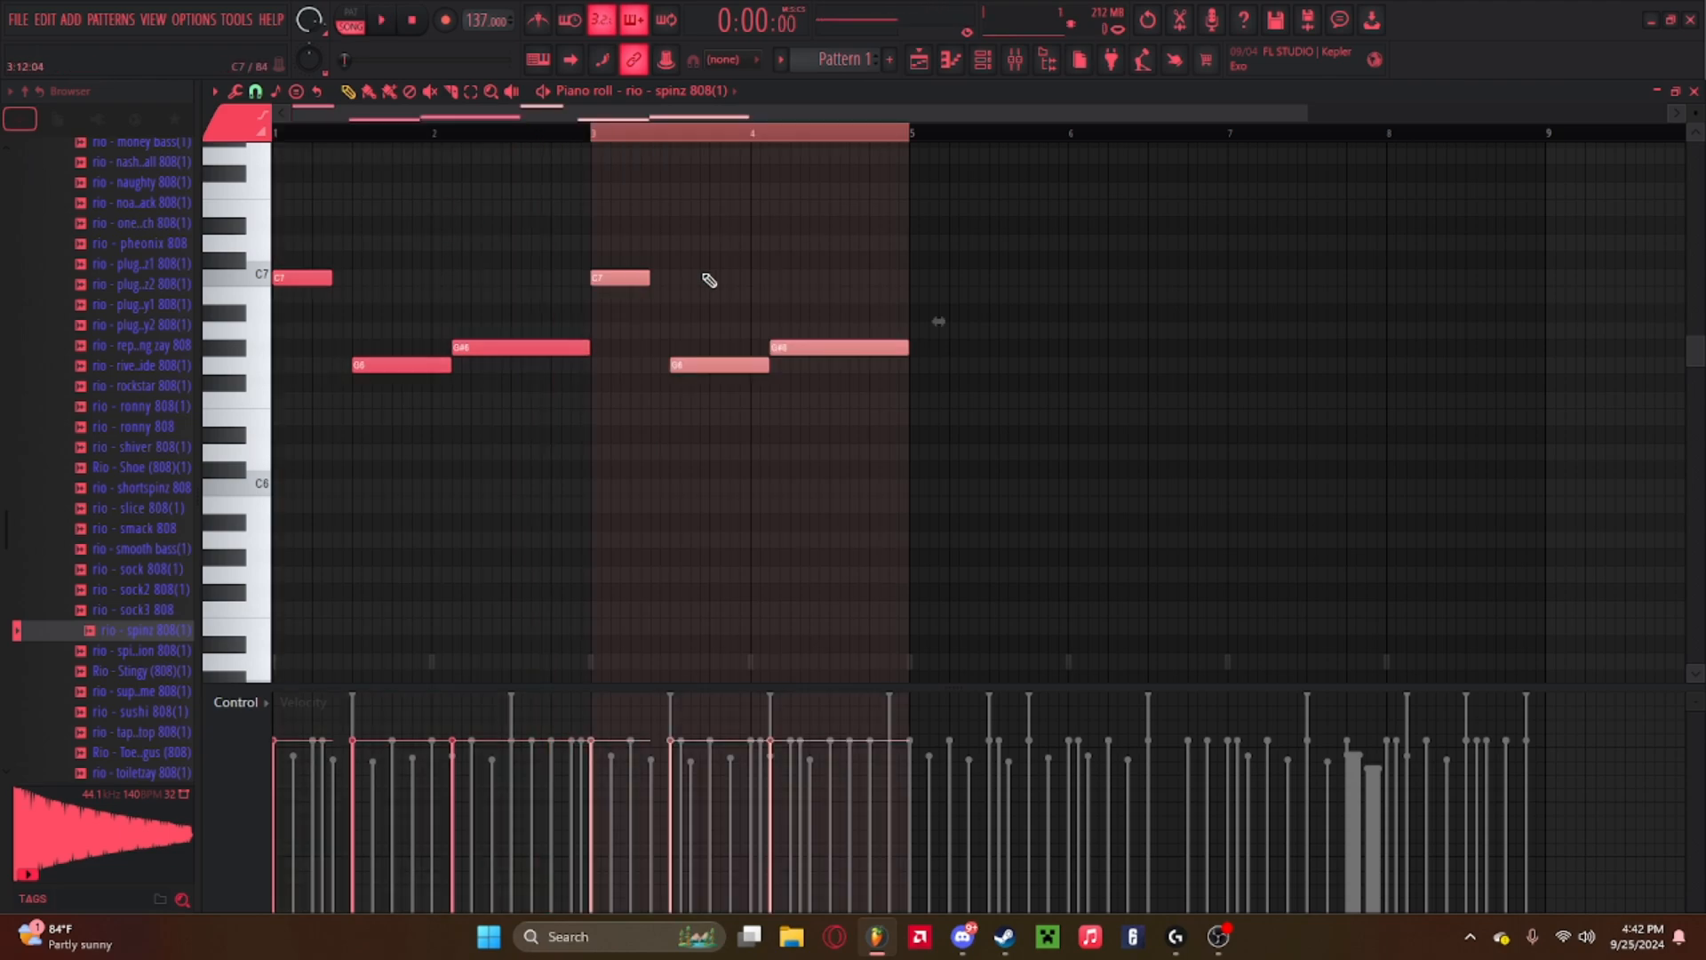
pyautogui.hotkey('ctrl', 'Down')
pyautogui.moveTo(768, 367); pyautogui.dragTo(709, 367)
pyautogui.press('space')
pyautogui.moveTo(898, 352)
pyautogui.mouseDown()
pyautogui.moveTo(838, 353)
pyautogui.moveTo(879, 353)
pyautogui.mouseUp()
pyautogui.moveTo(773, 350); pyautogui.dragTo(733, 350)
pyautogui.moveTo(845, 352); pyautogui.dragTo(767, 355)
pyautogui.press('space')
pyautogui.click(779, 348)
pyautogui.moveTo(827, 350); pyautogui.dragTo(907, 350)
pyautogui.doubleClick(709, 132)
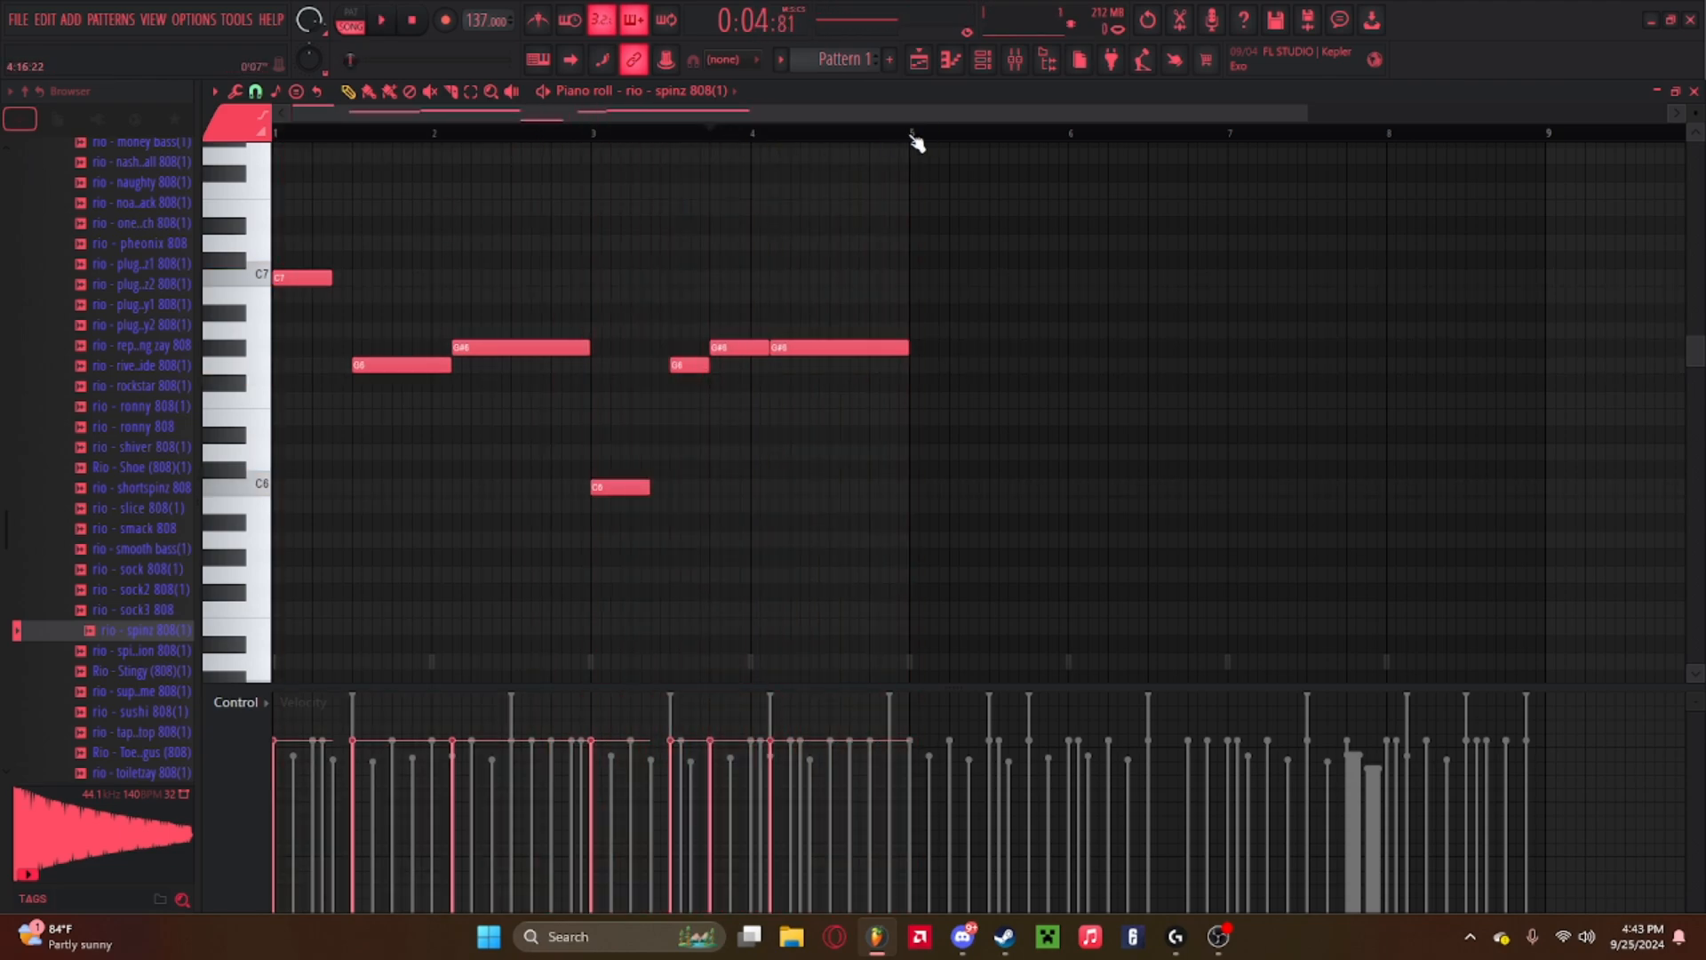
# Select all 808 notes, transpose them down one octave, and play the pattern.
pyautogui.hotkey('ctrl', 'a')
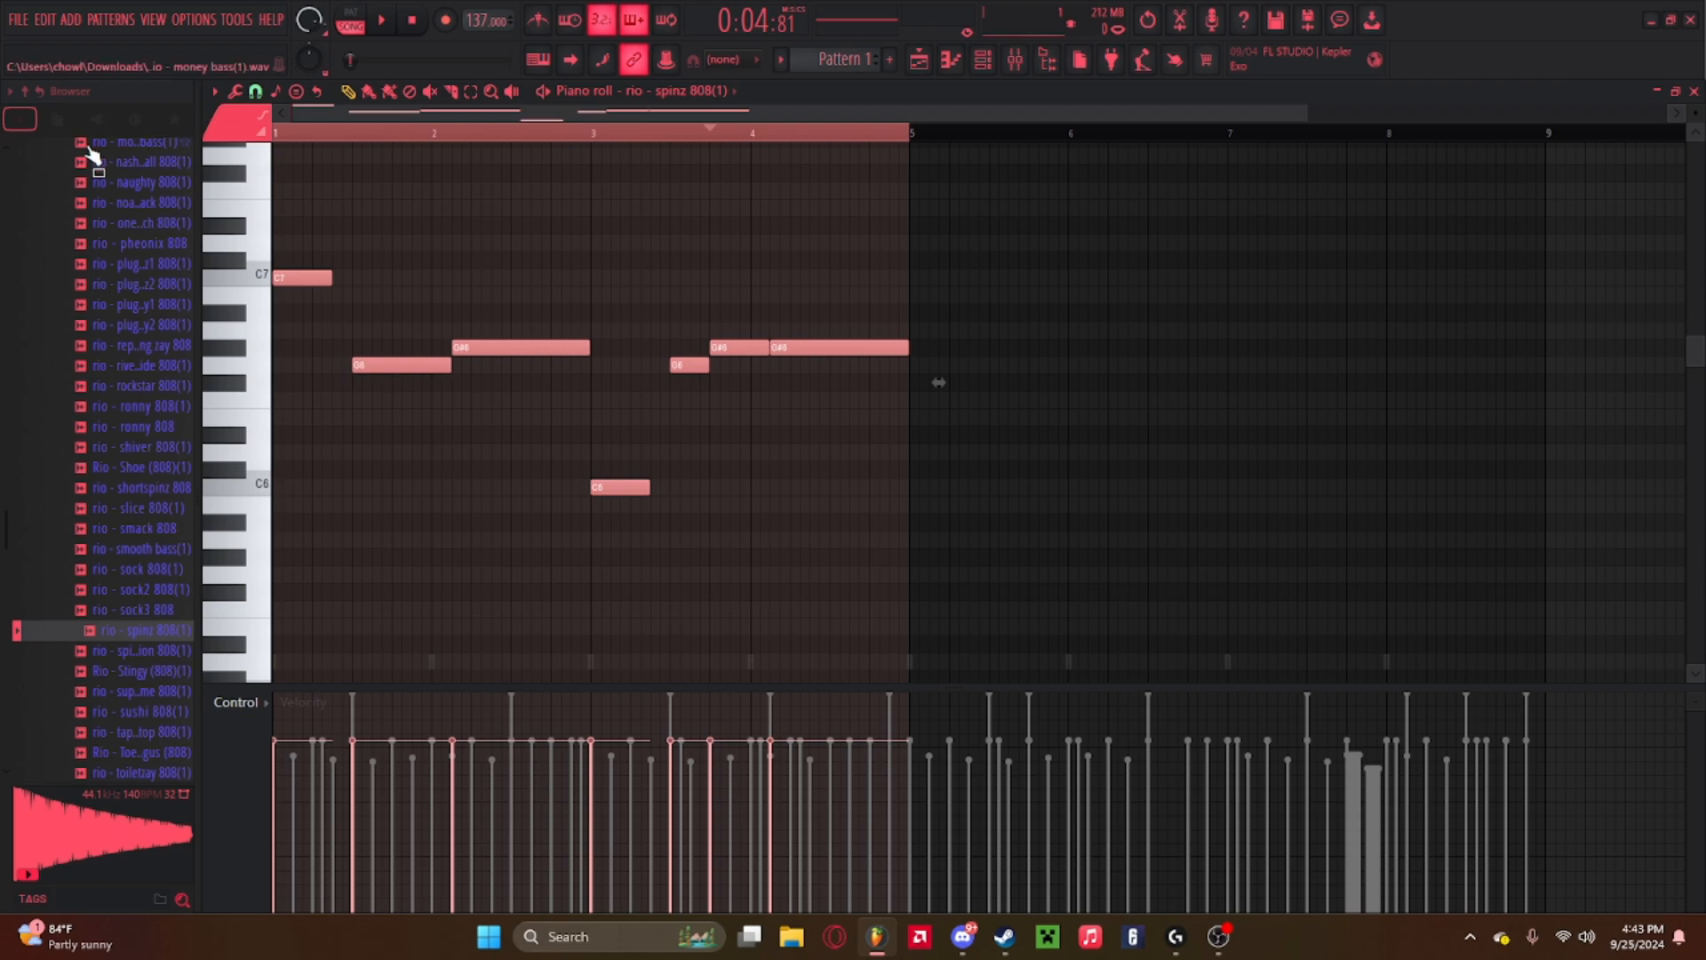
pyautogui.hotkey('ctrl', 'Down')
pyautogui.press('space')
pyautogui.press('space')
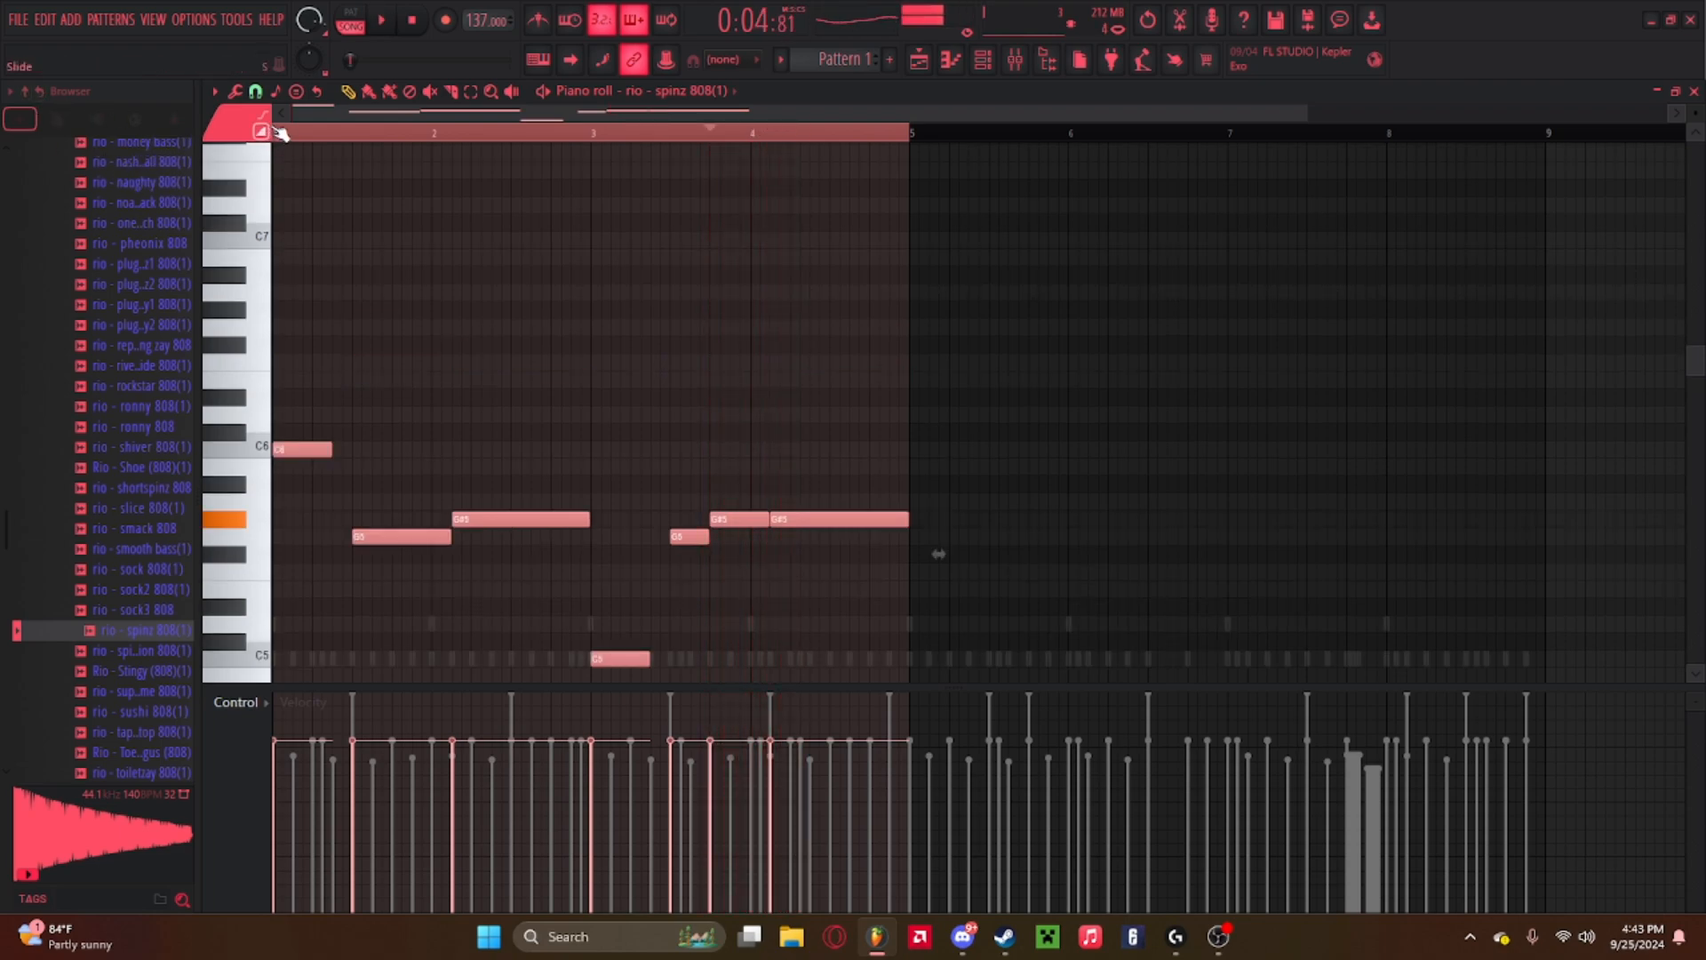
# Enable the 808 sampler's volume envelope with attack at 0% and sustain at 100%, then close the channel settings.
pyautogui.press('F6')
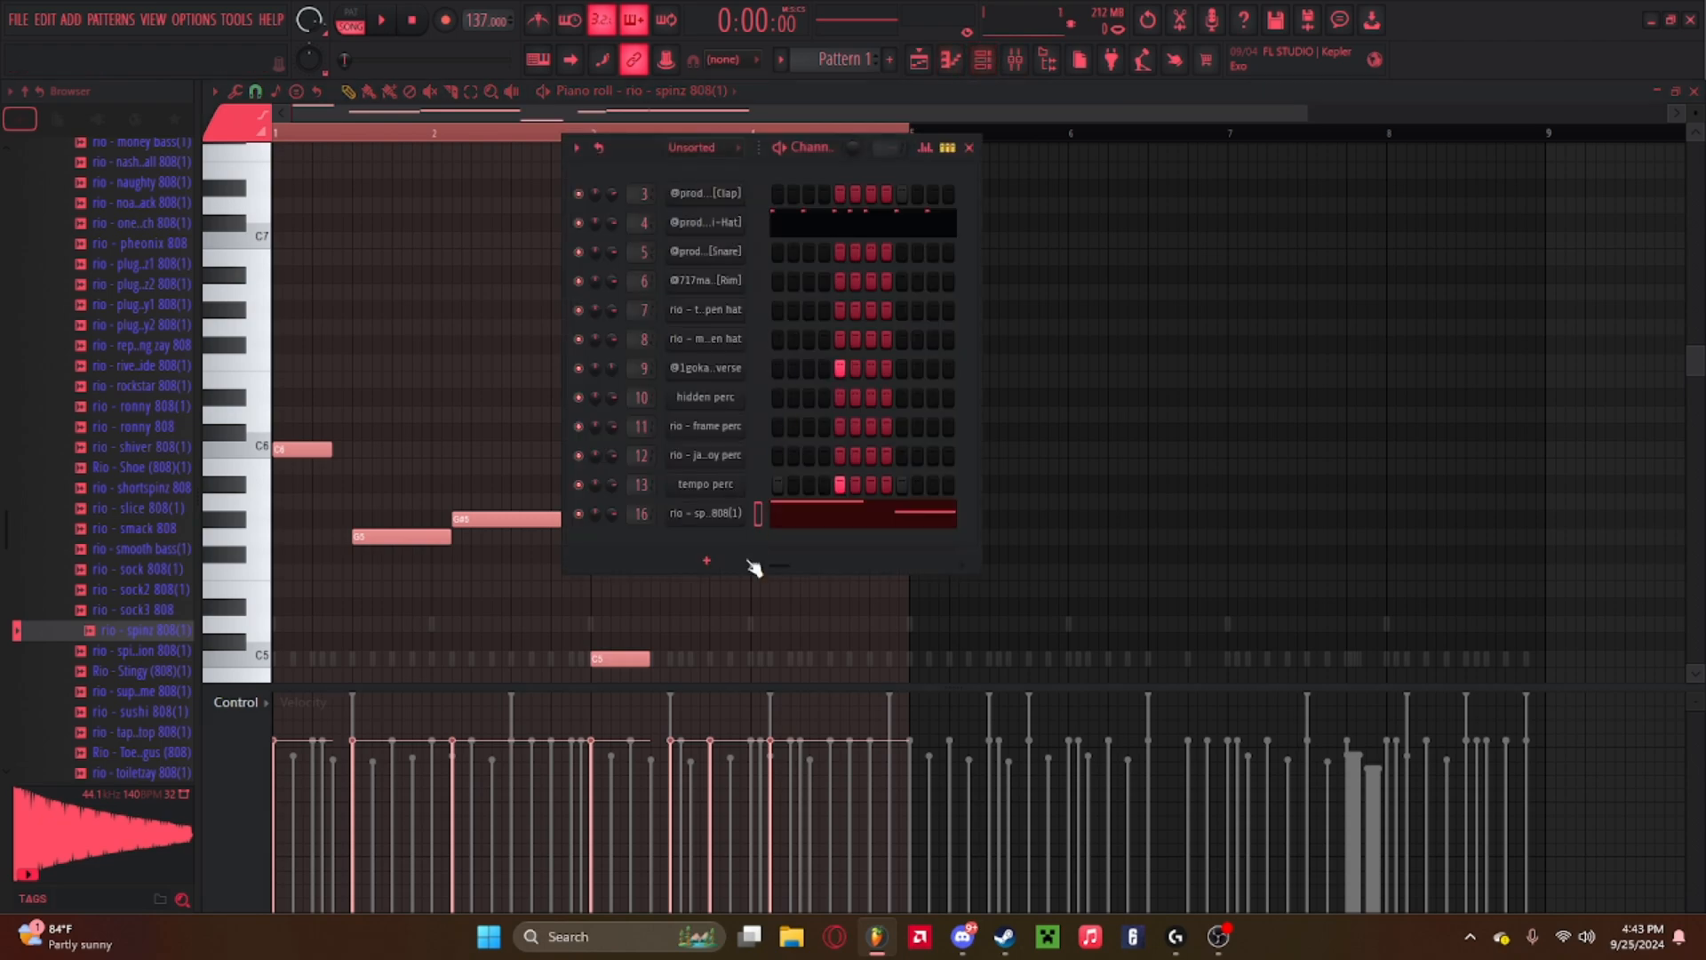
pyautogui.click(710, 517)
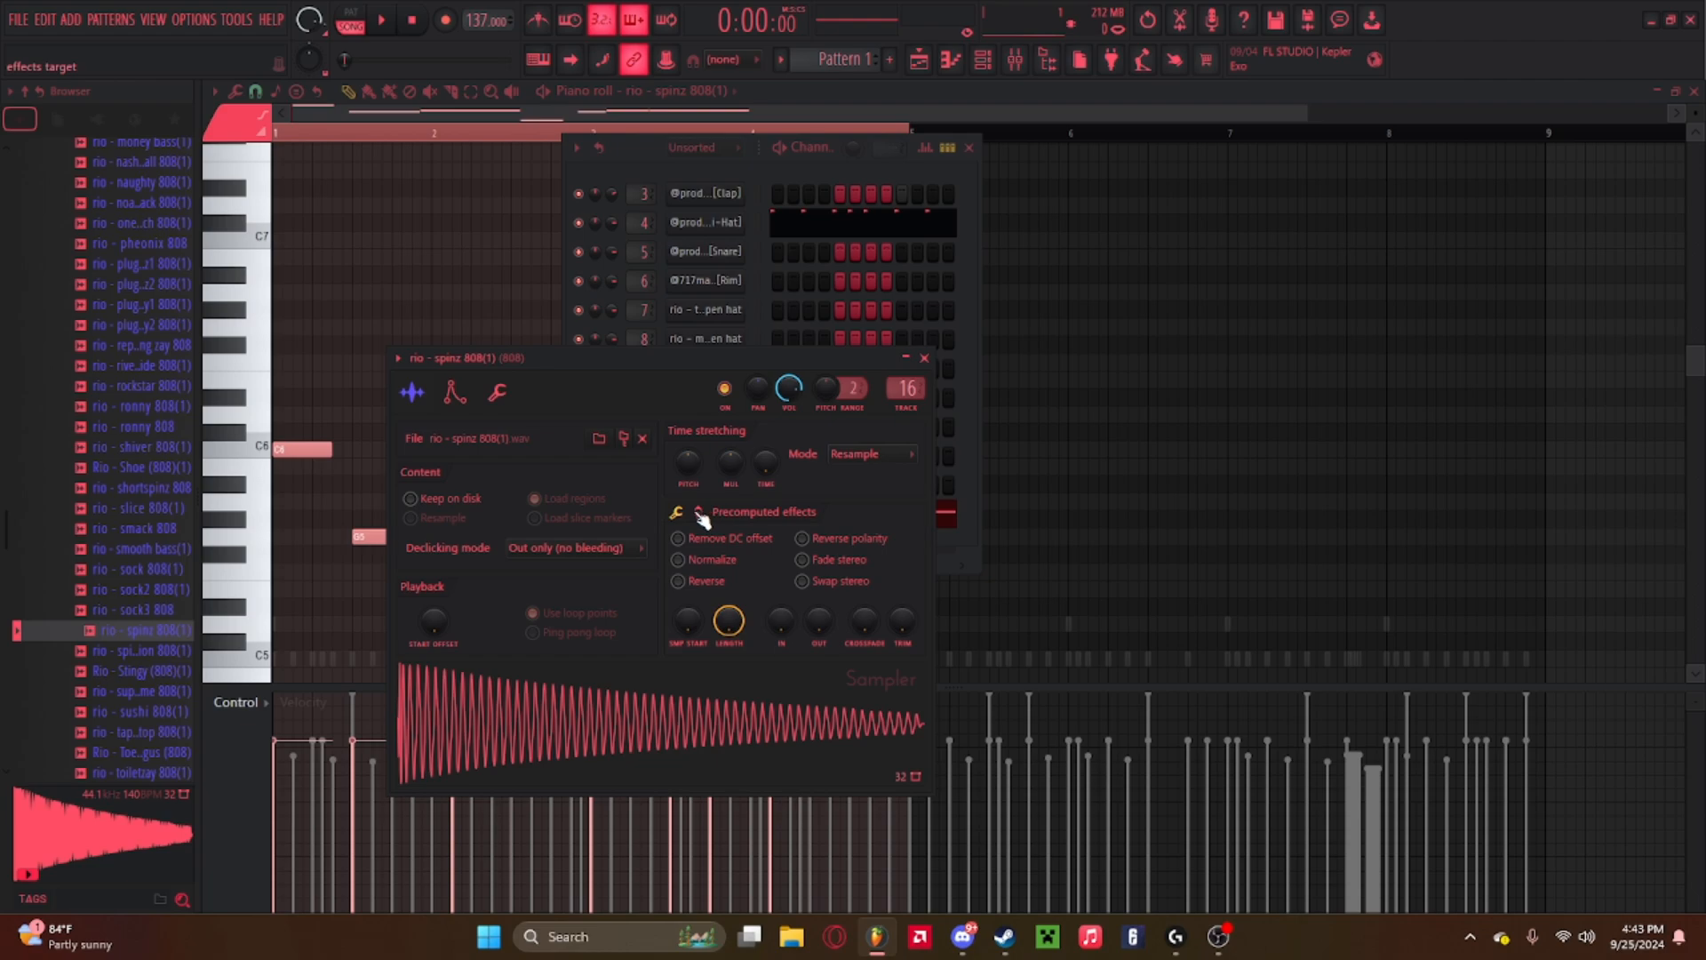
pyautogui.click(454, 392)
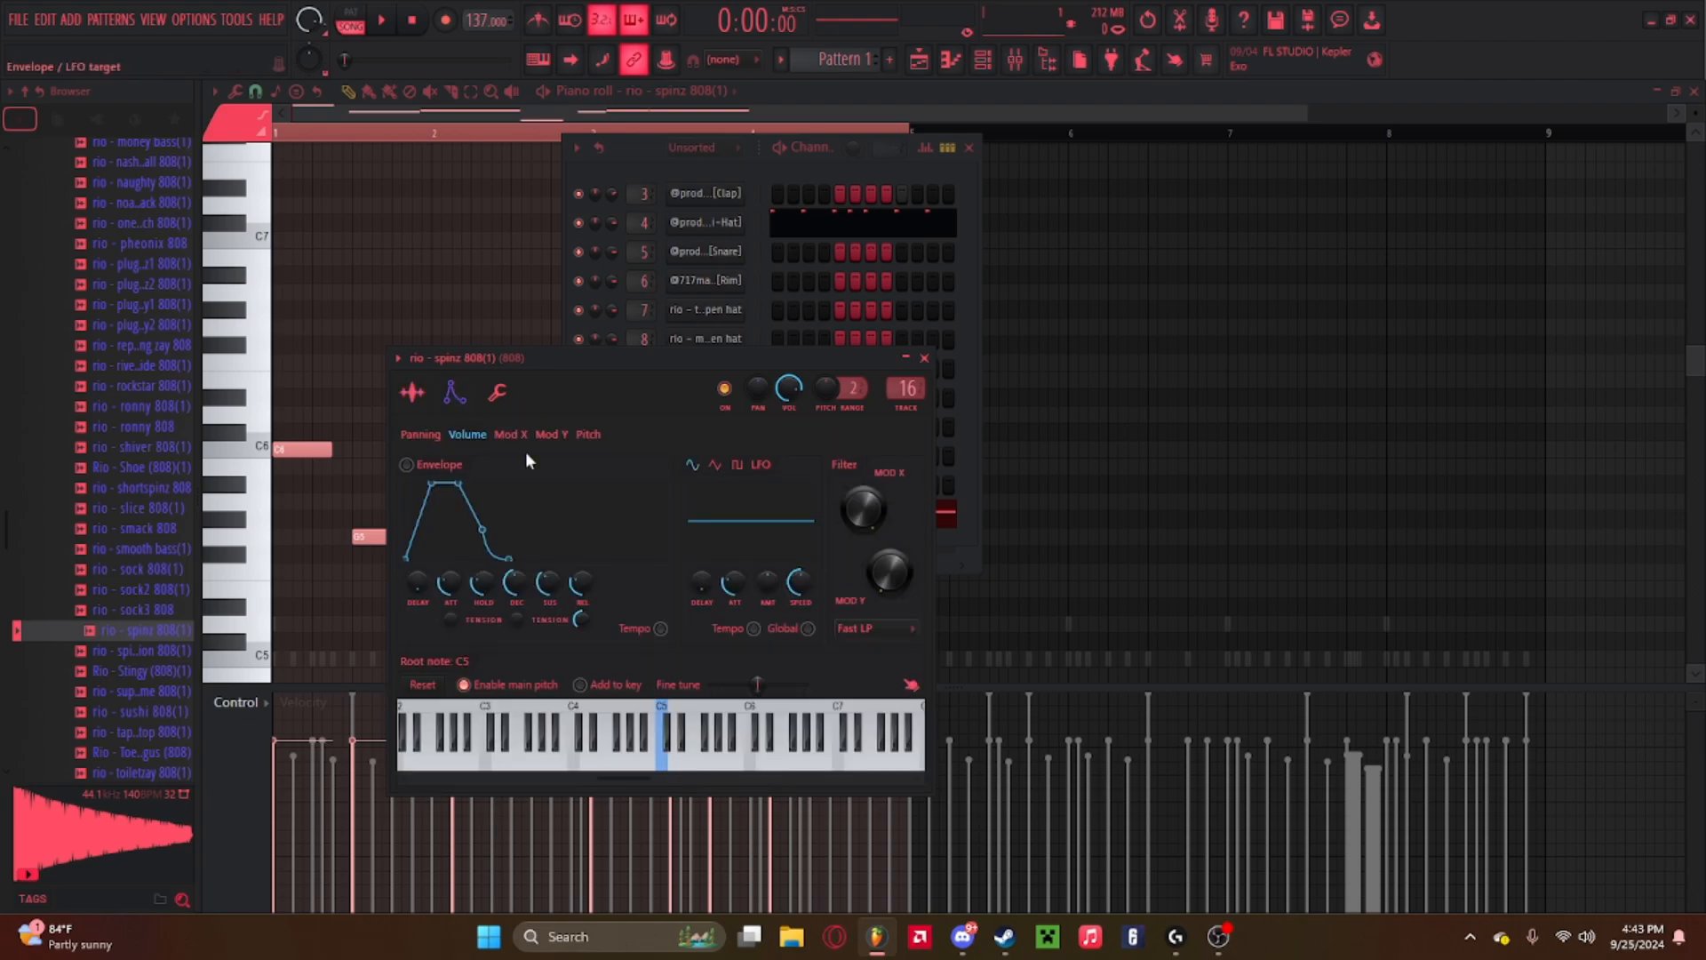
pyautogui.click(924, 358)
pyautogui.click(720, 520)
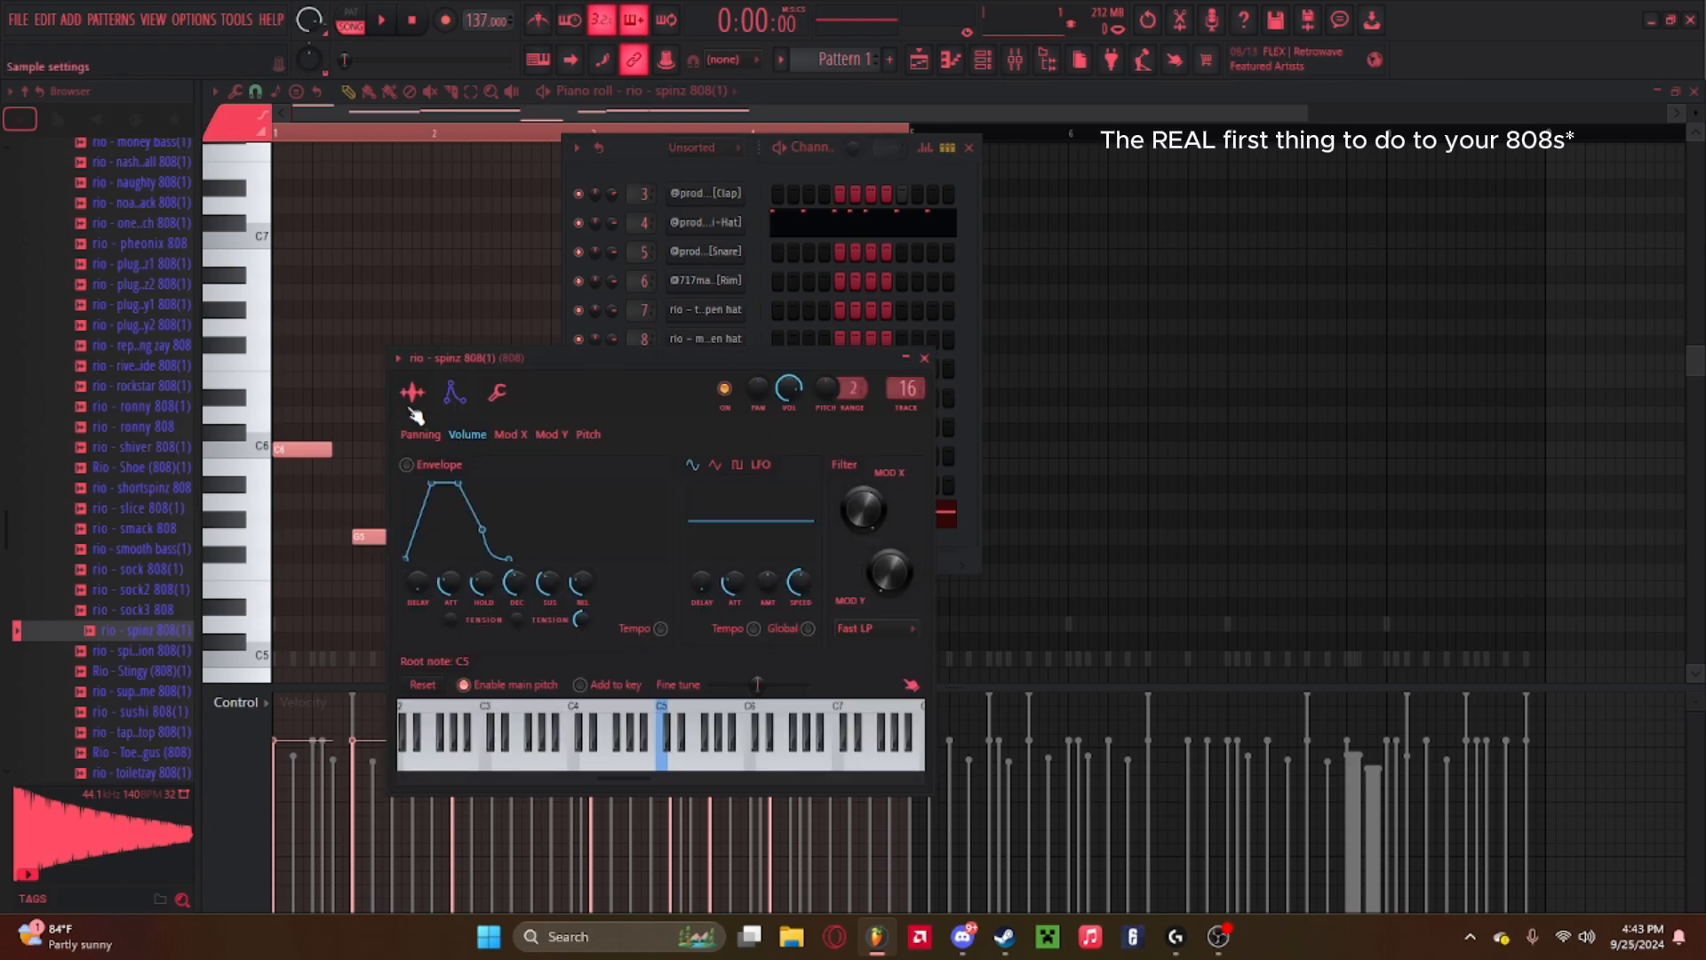
pyautogui.click(924, 358)
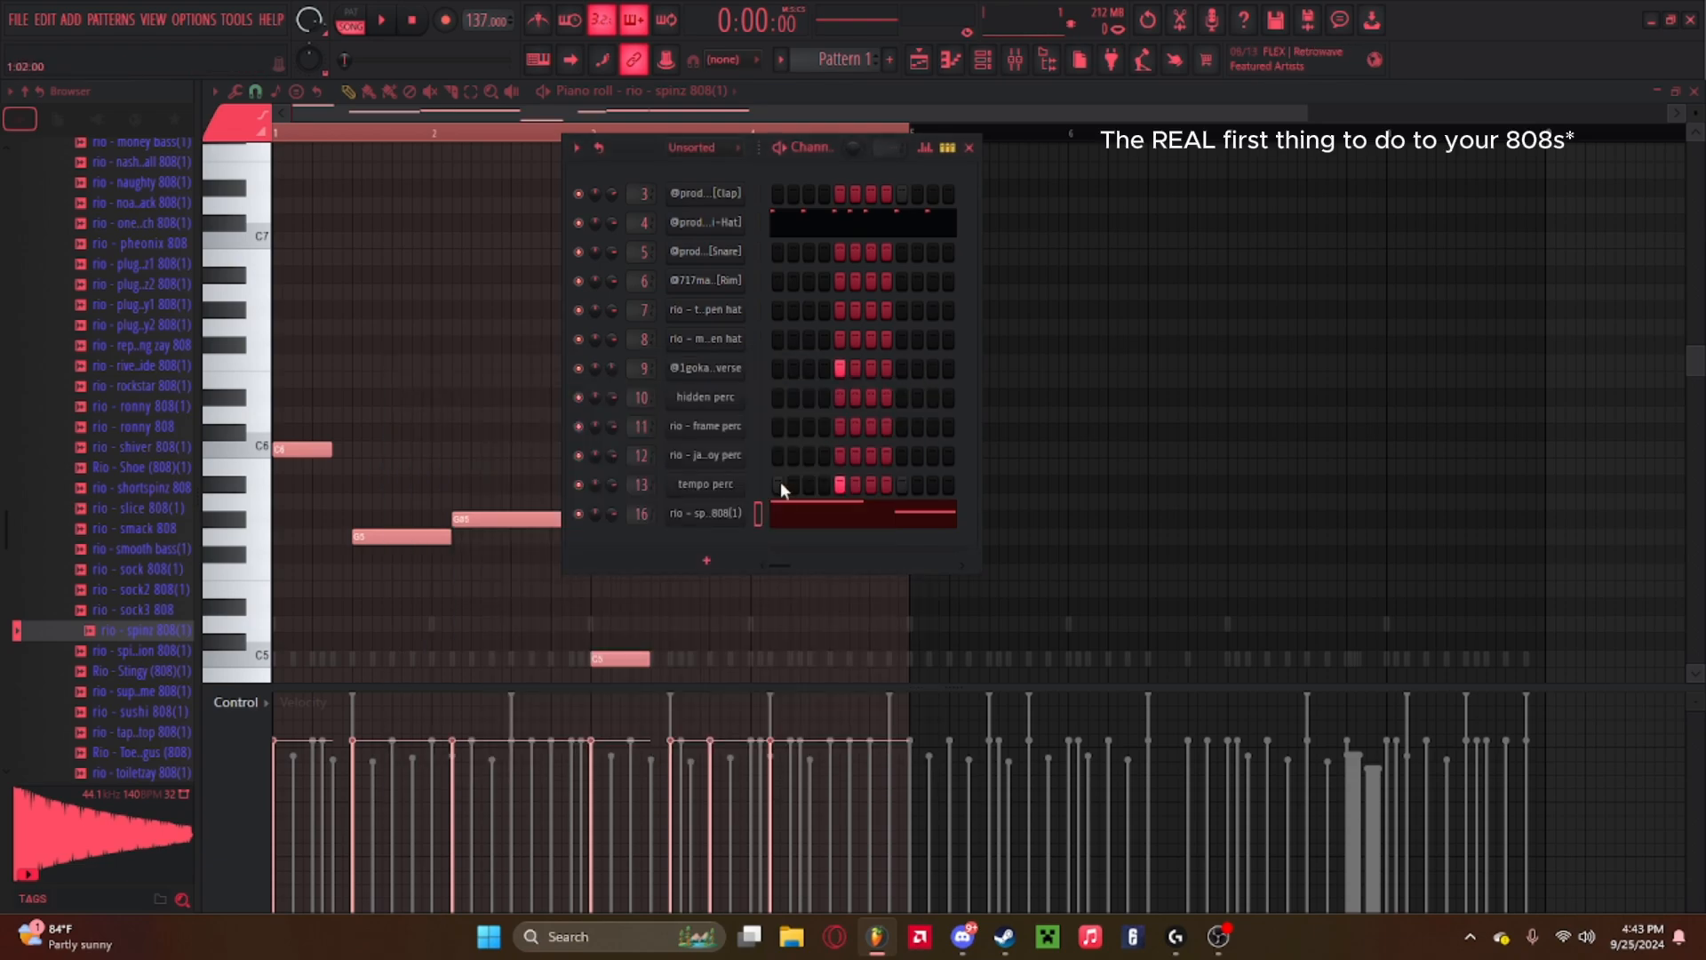
pyautogui.click(721, 515)
pyautogui.click(413, 392)
pyautogui.click(456, 394)
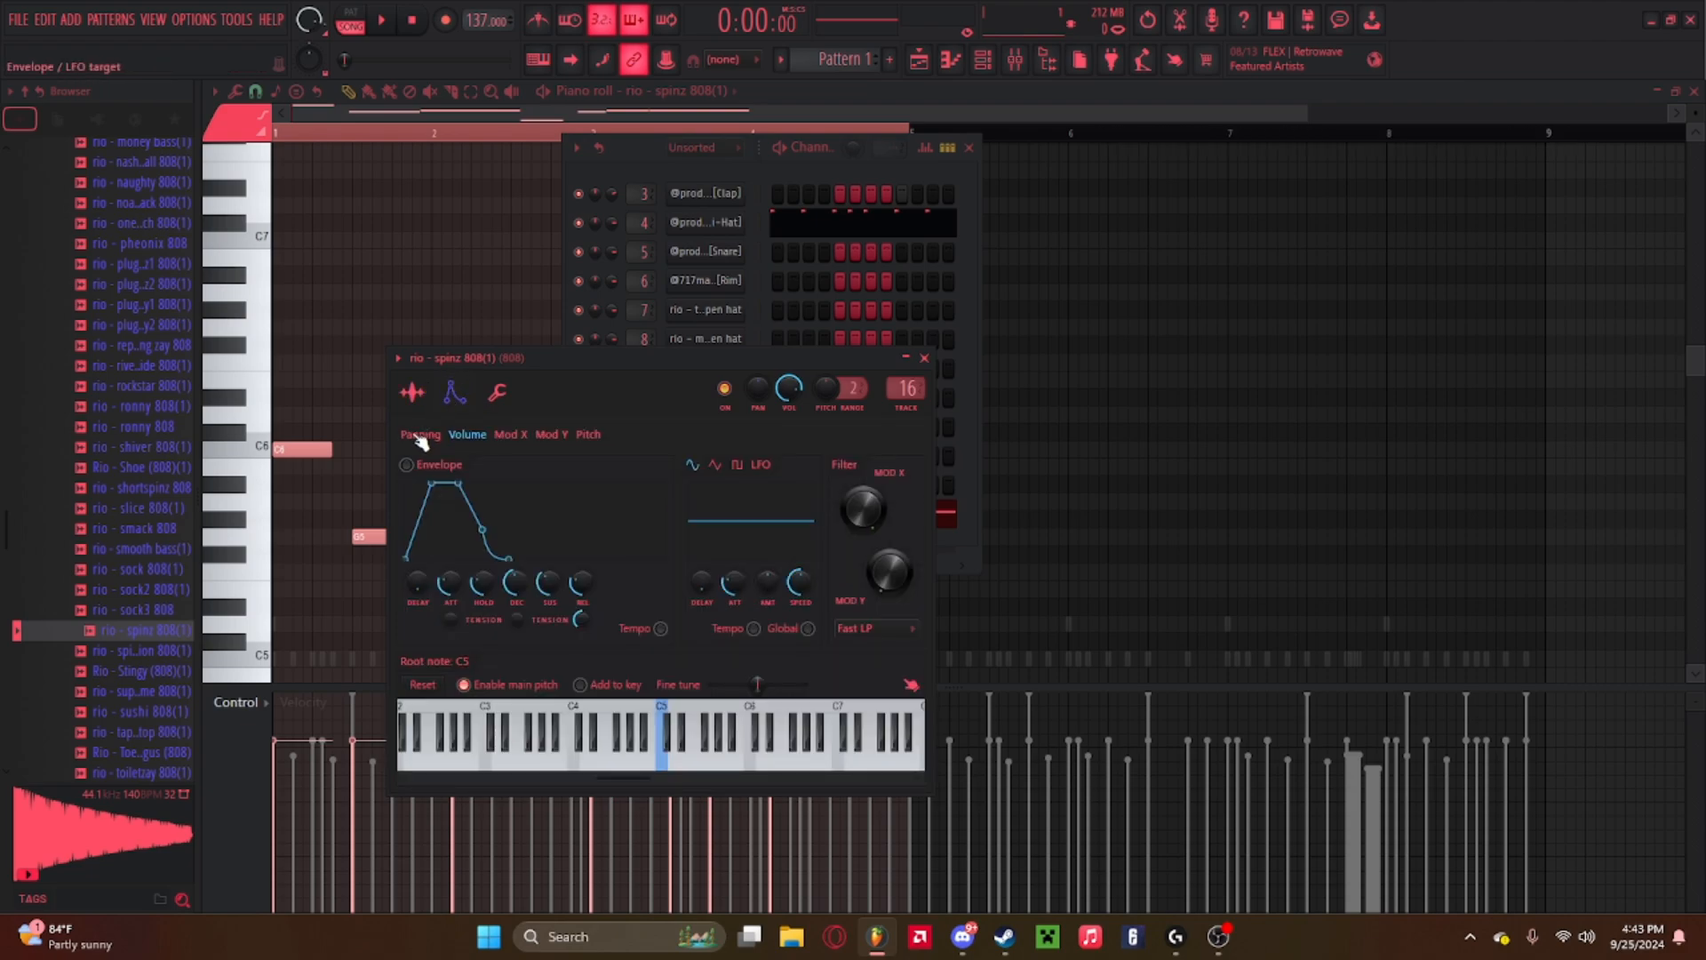
pyautogui.moveTo(439, 598); pyautogui.dragTo(439, 649)
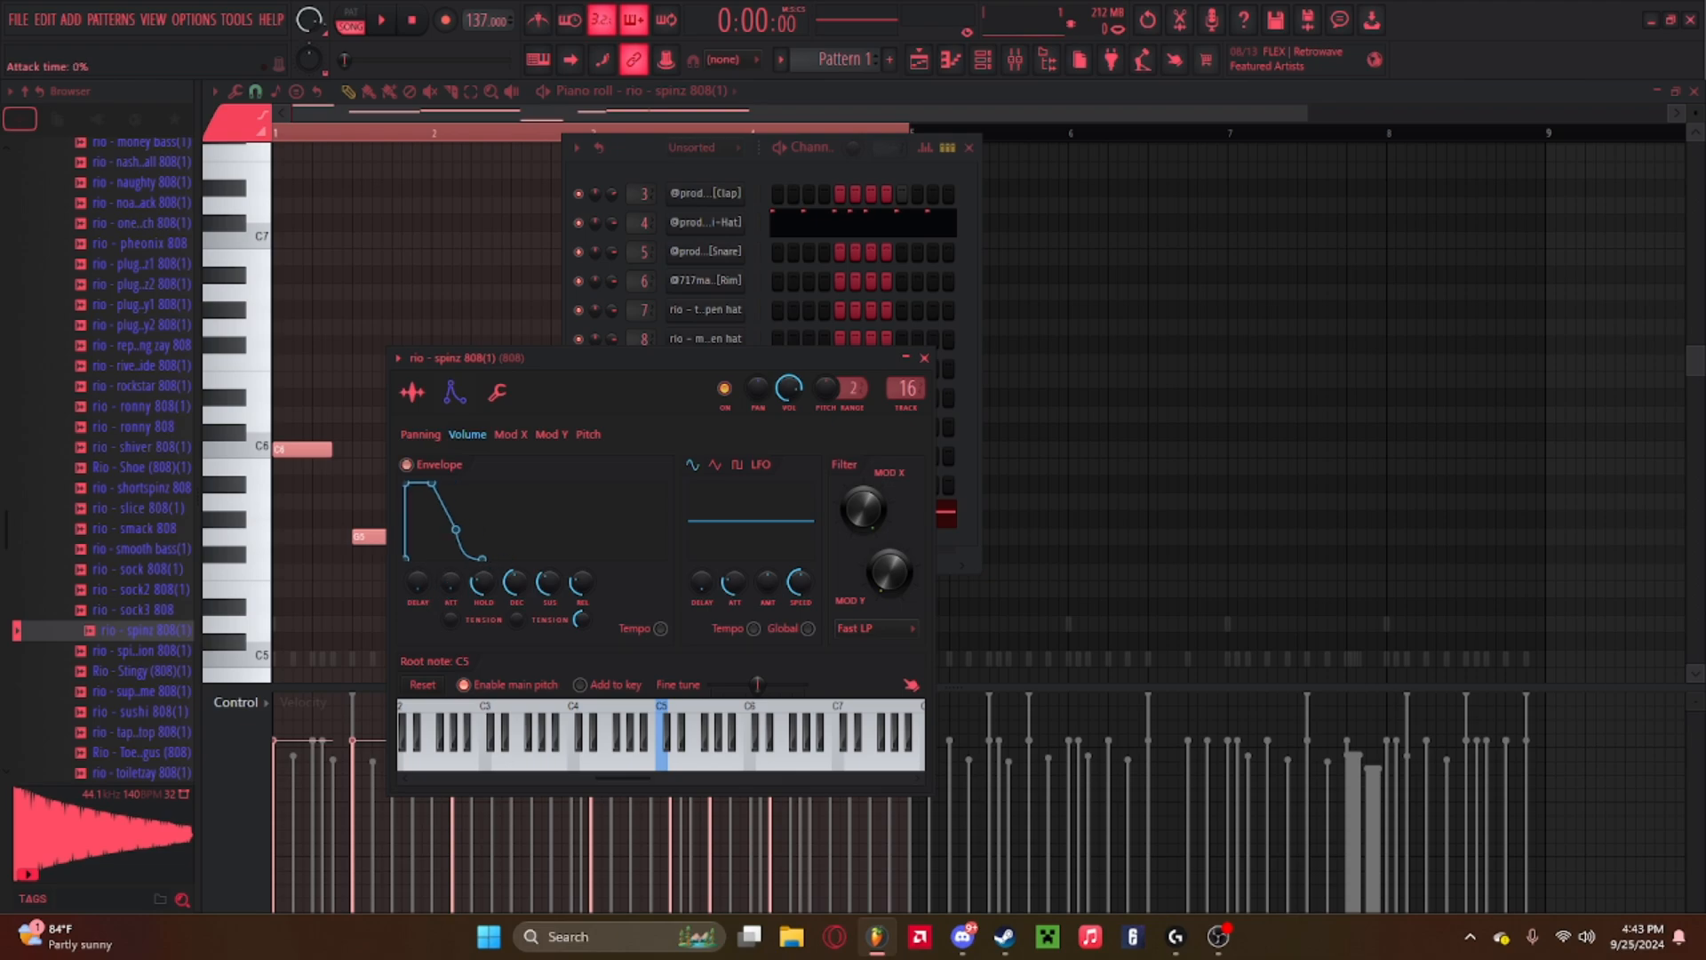
pyautogui.moveTo(498, 597); pyautogui.dragTo(498, 485)
pyautogui.moveTo(524, 581); pyautogui.dragTo(525, 640)
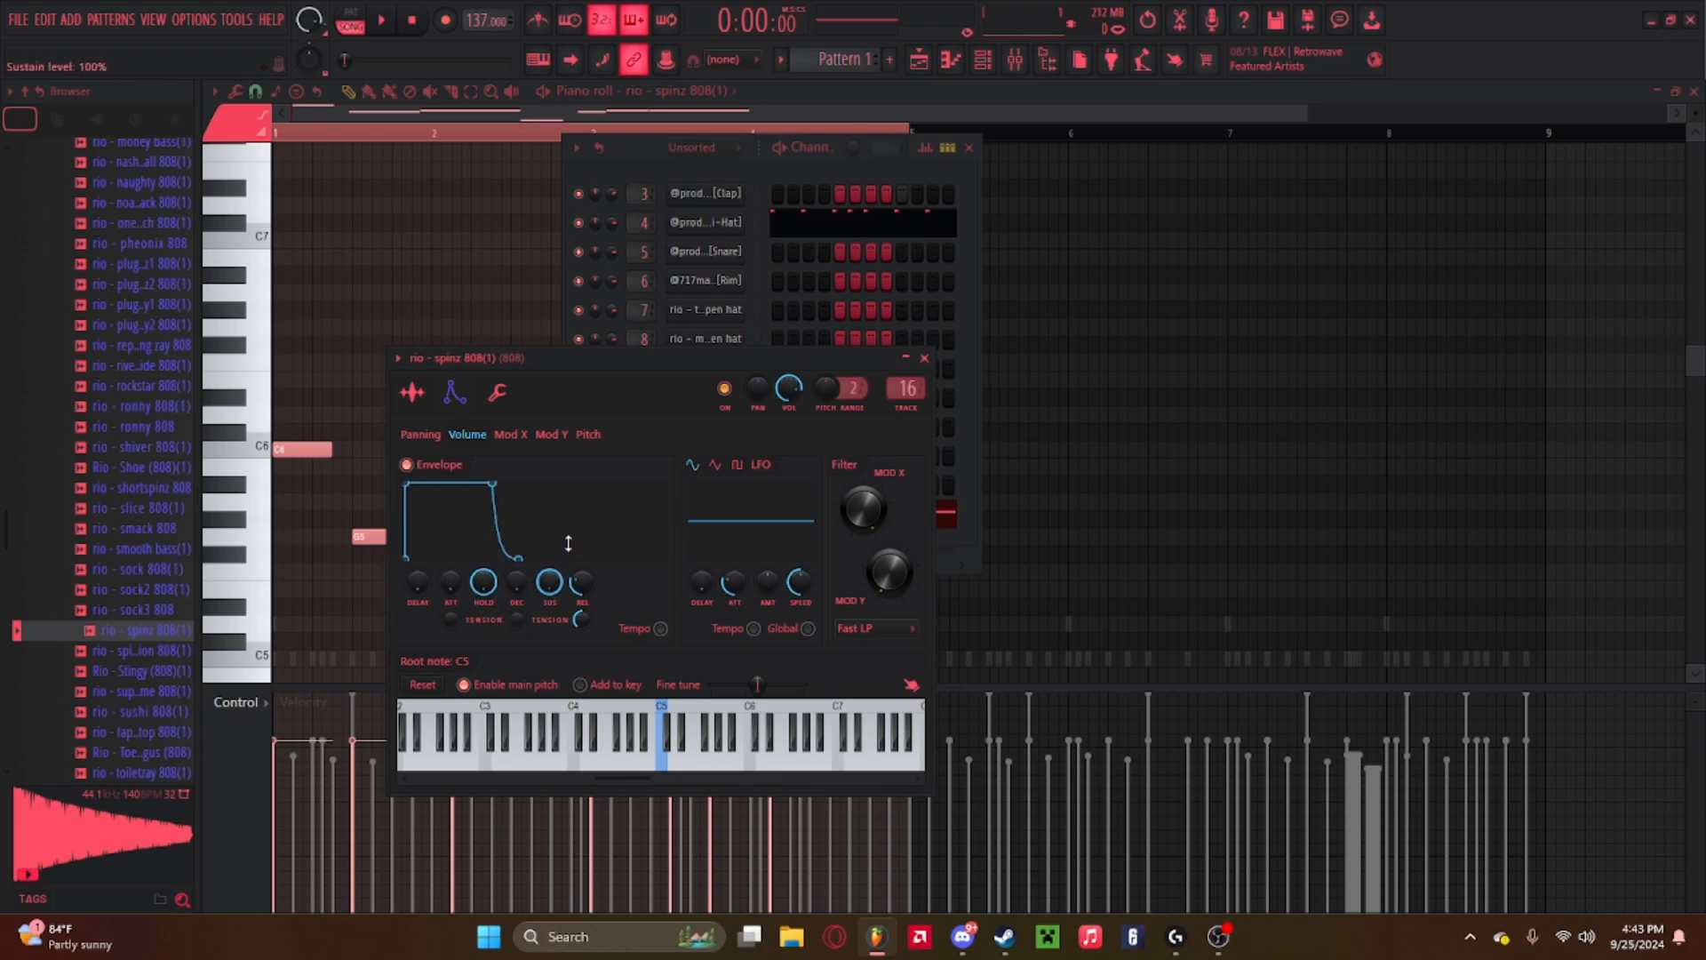
pyautogui.click(924, 357)
# Reopen the 808 channel in the piano roll and play the pattern.
pyautogui.click(790, 517)
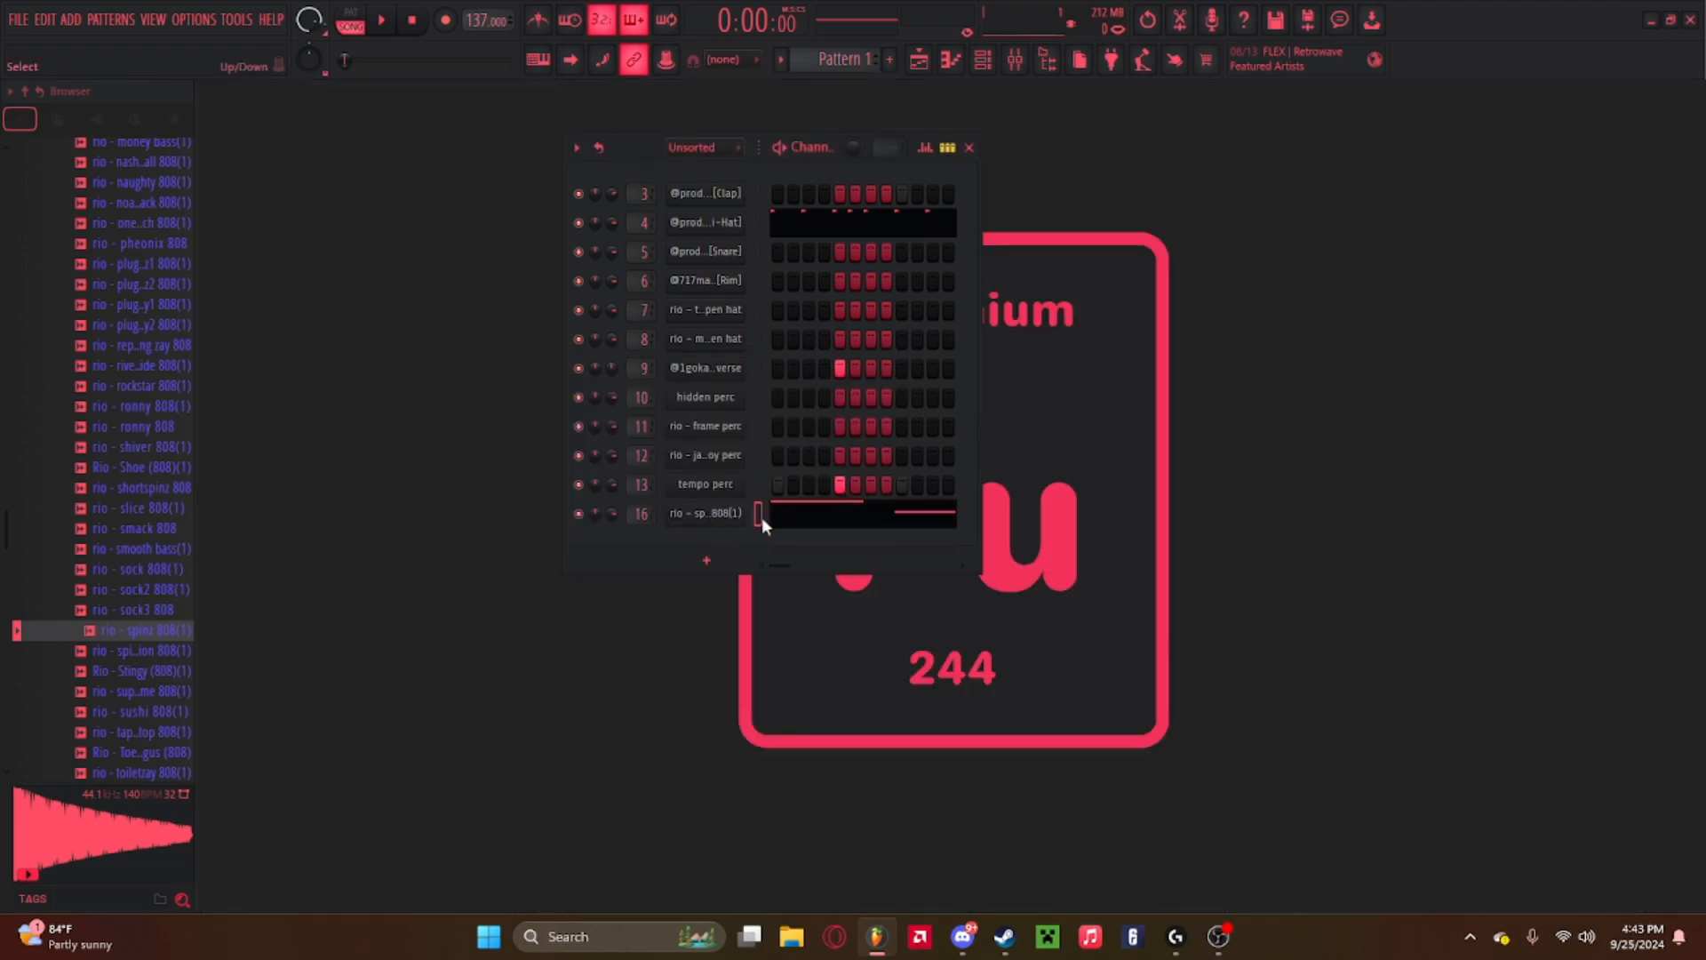
pyautogui.click(808, 519)
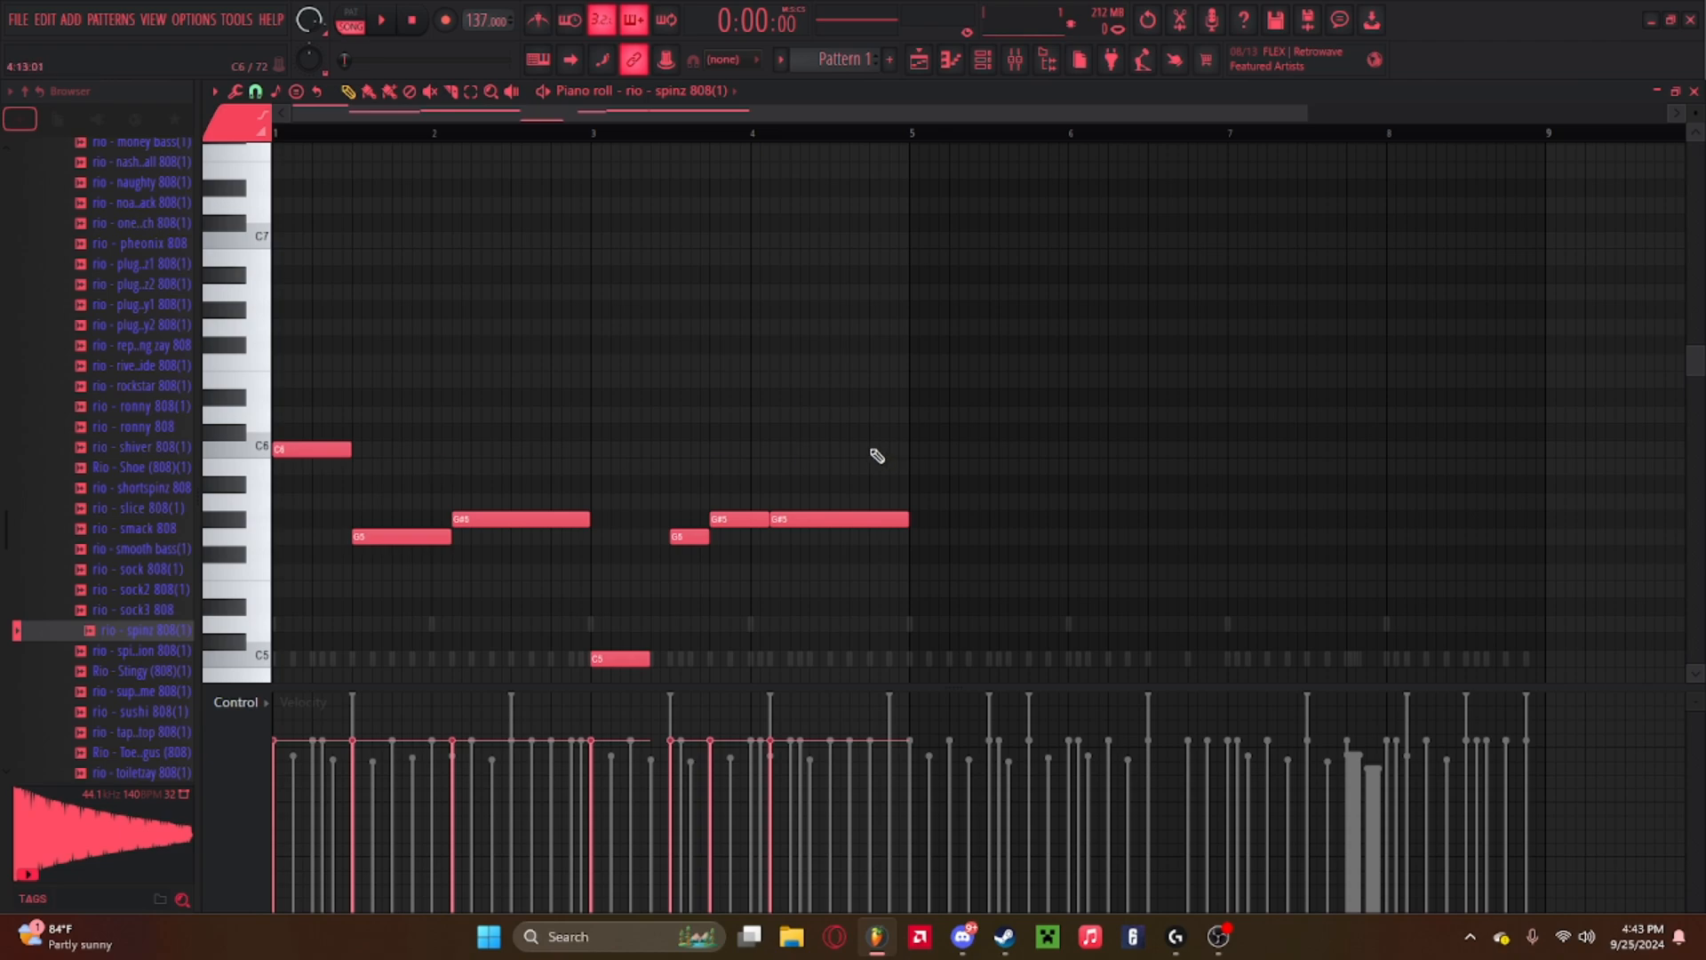
pyautogui.press('space')
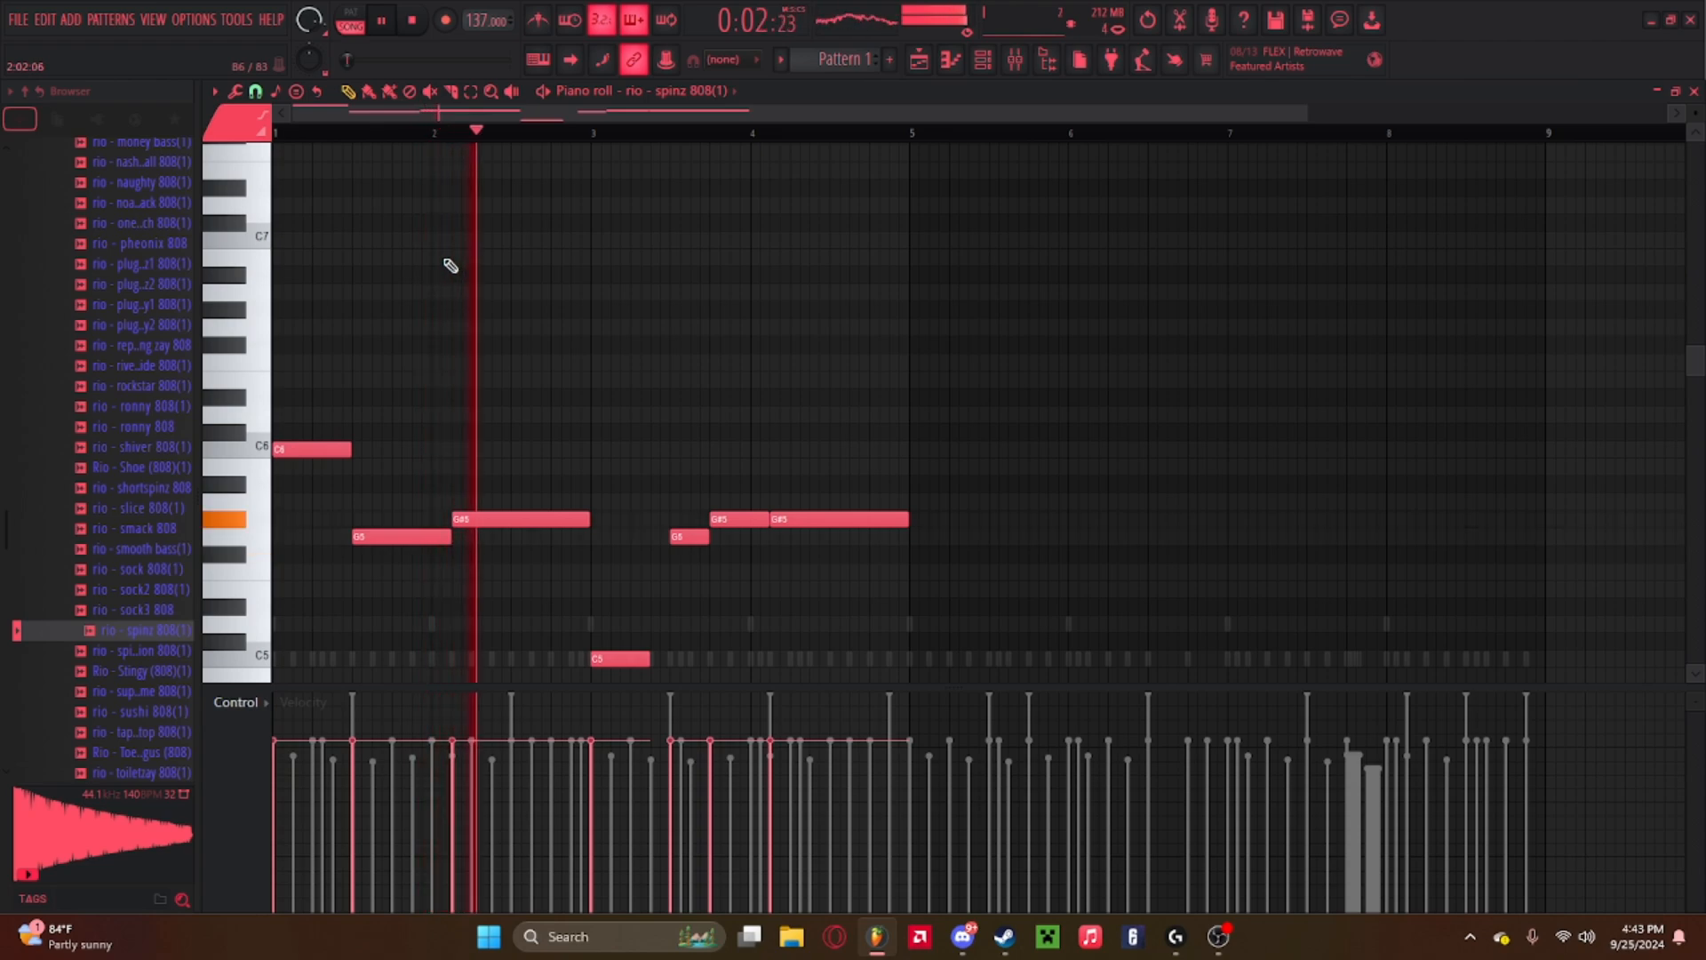
pyautogui.press('space')
pyautogui.press('space')
# Shorten the G#5 note in bar 2 and play the pattern.
pyautogui.moveTo(589, 523); pyautogui.dragTo(513, 526)
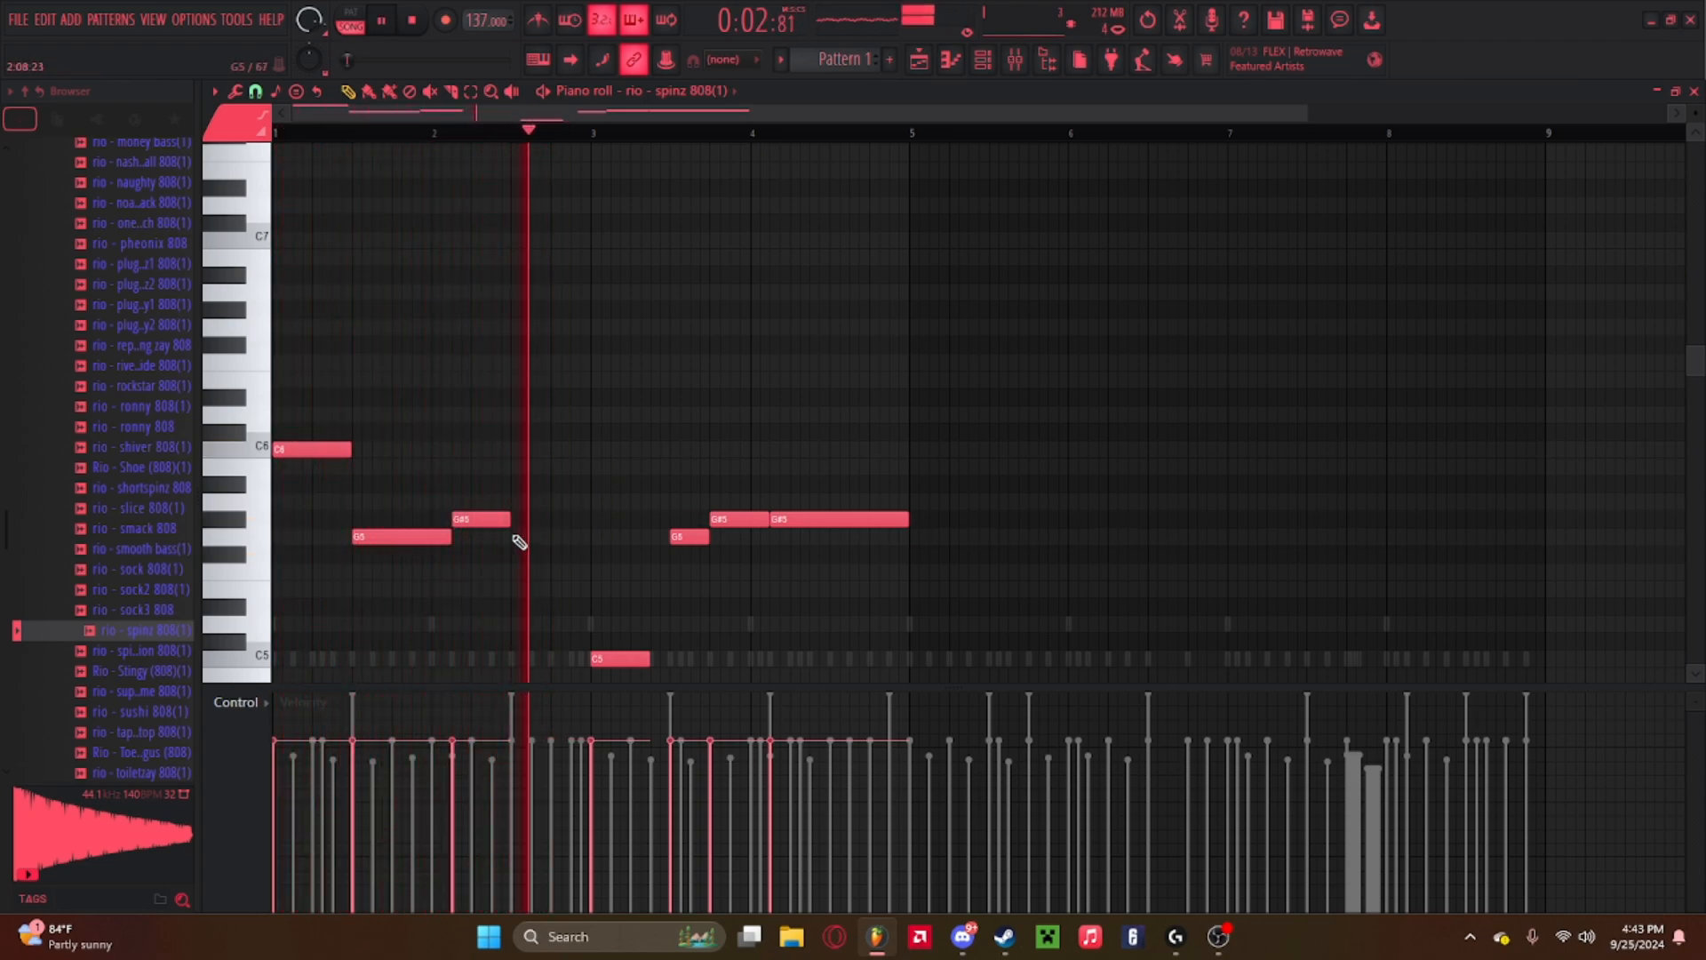
pyautogui.scroll(-3, 613, 418)
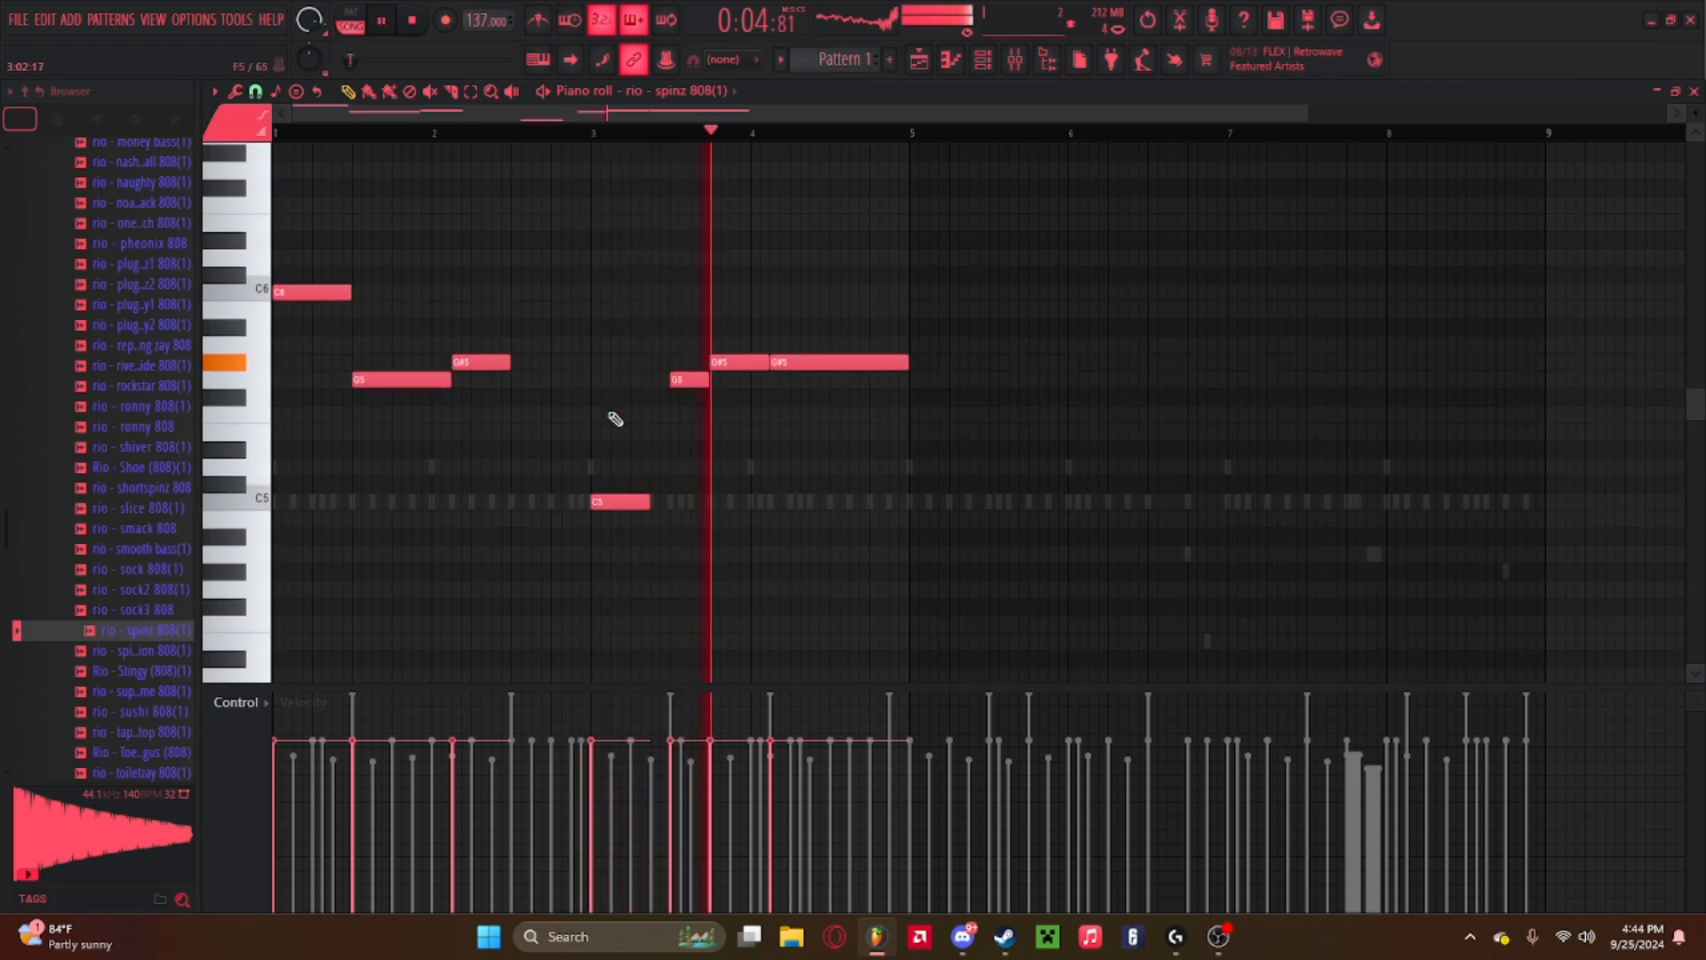
pyautogui.press('space')
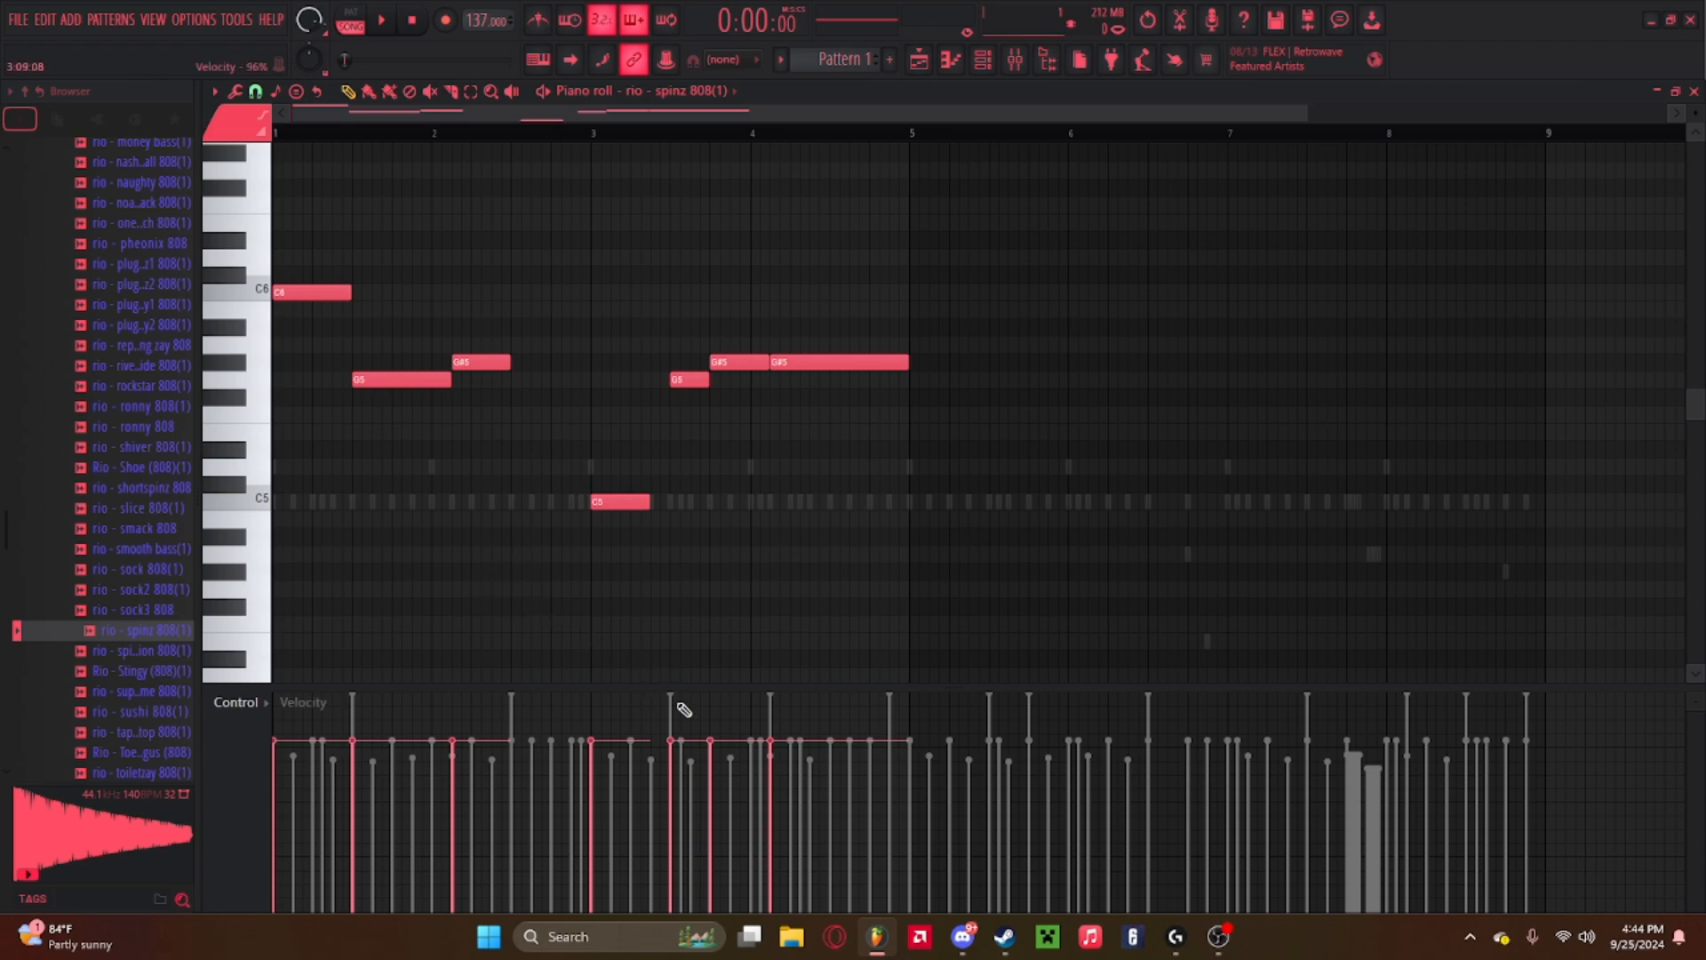
# Select all 808 notes and raise their velocities to maximum.
pyautogui.moveTo(1087, 557); pyautogui.dragTo(249, 188)
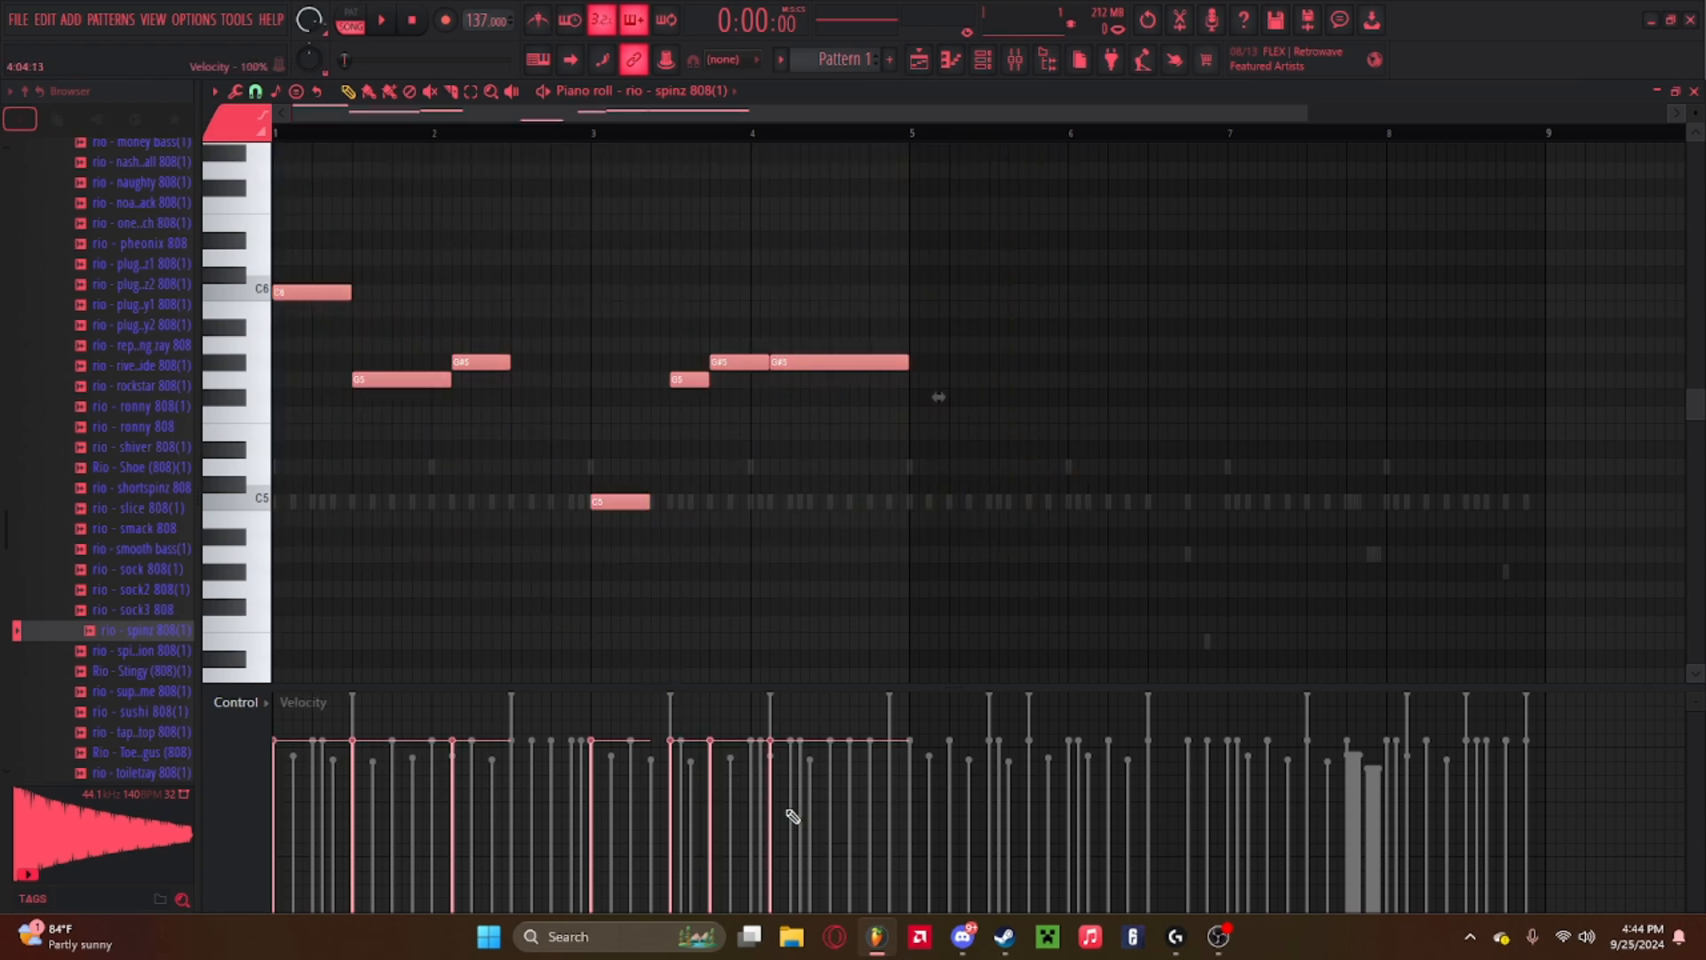
pyautogui.moveTo(836, 816)
pyautogui.mouseDown()
pyautogui.moveTo(670, 499)
pyautogui.moveTo(259, 270)
pyautogui.mouseUp()
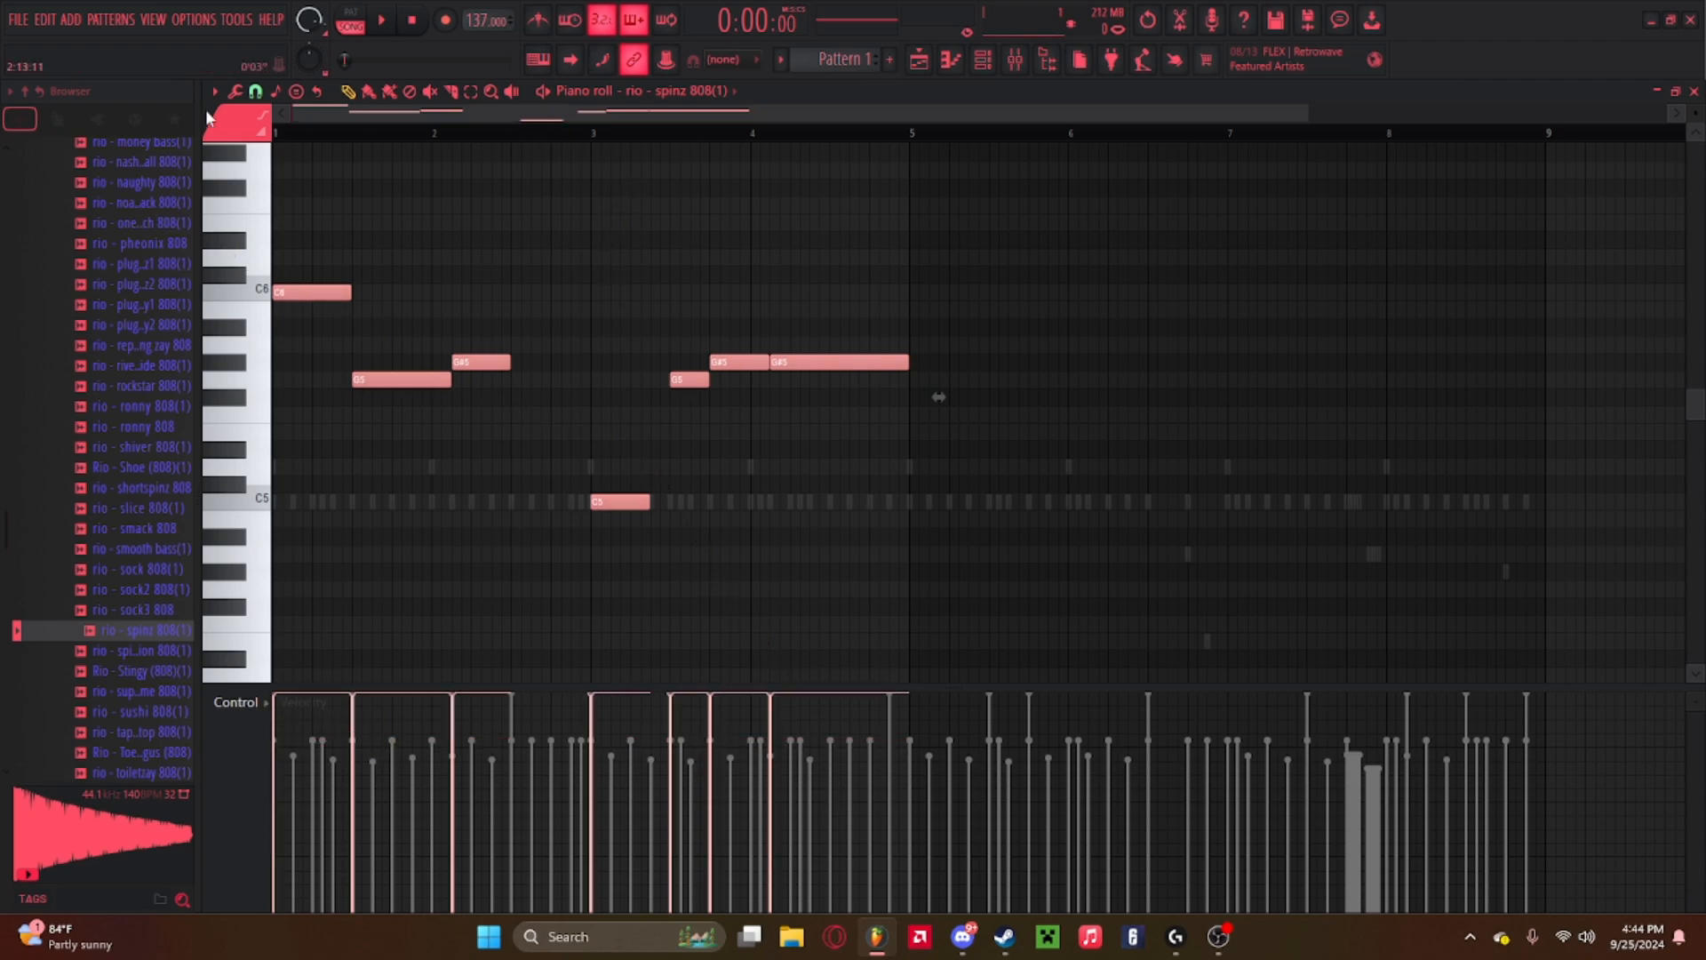
pyautogui.press('space')
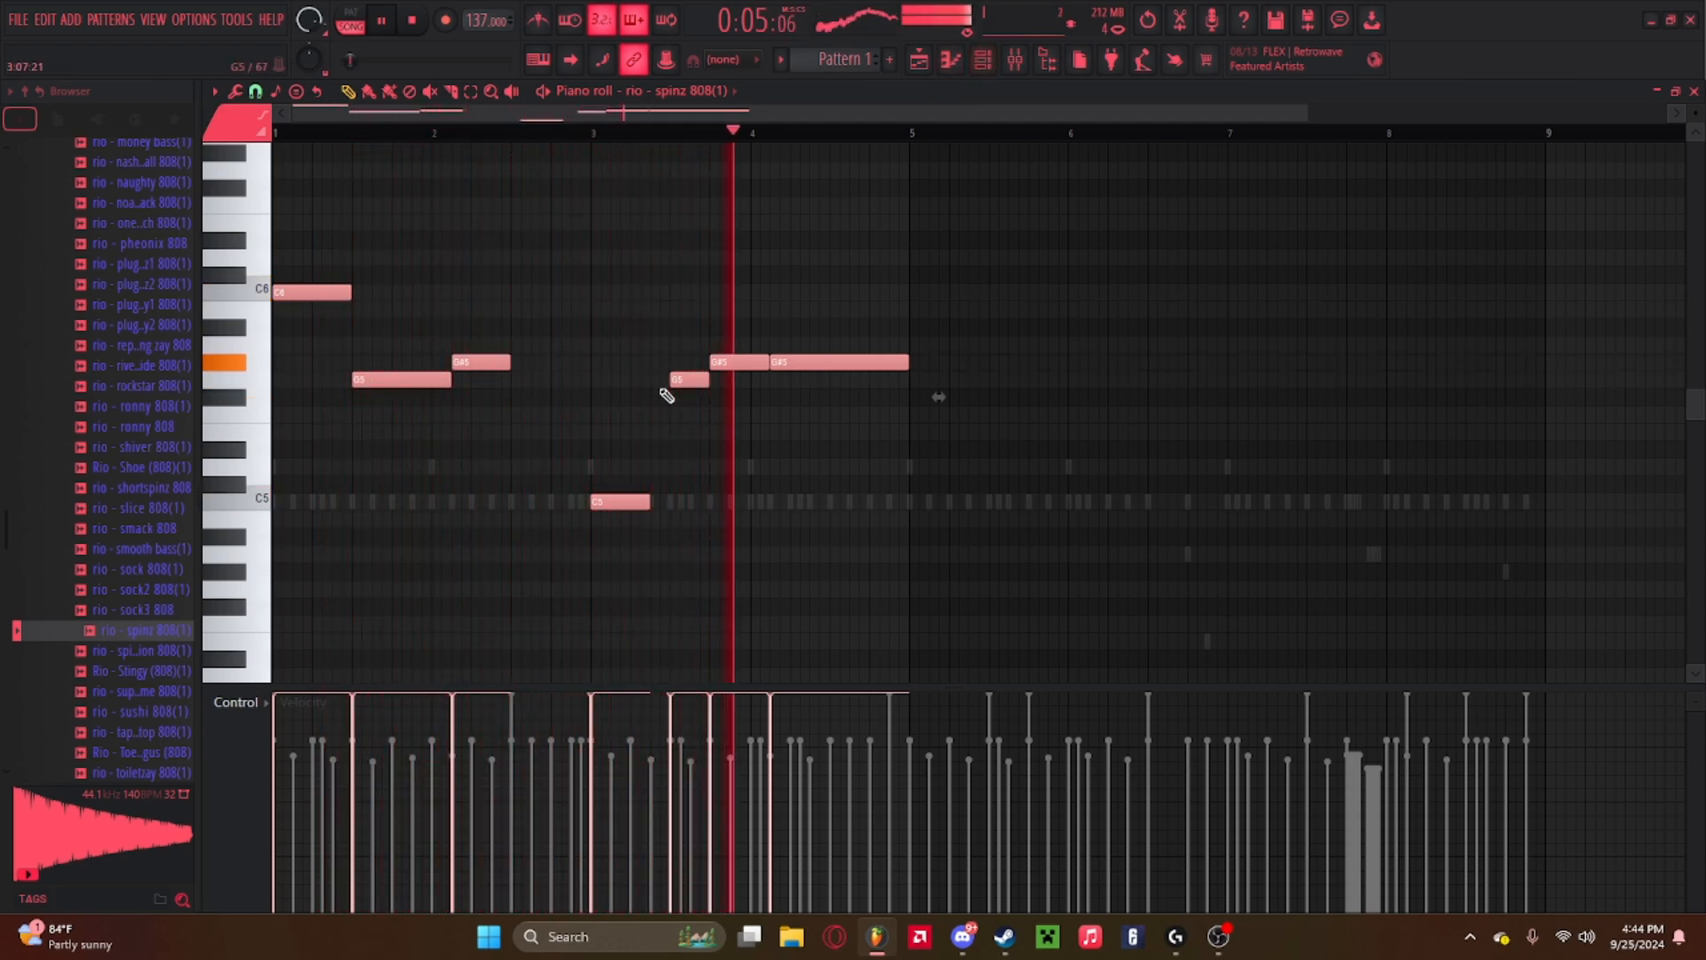
# Lengthen the C5 note slightly and shorten the final G#5 note in bar 4.
pyautogui.moveTo(650, 503); pyautogui.dragTo(670, 502)
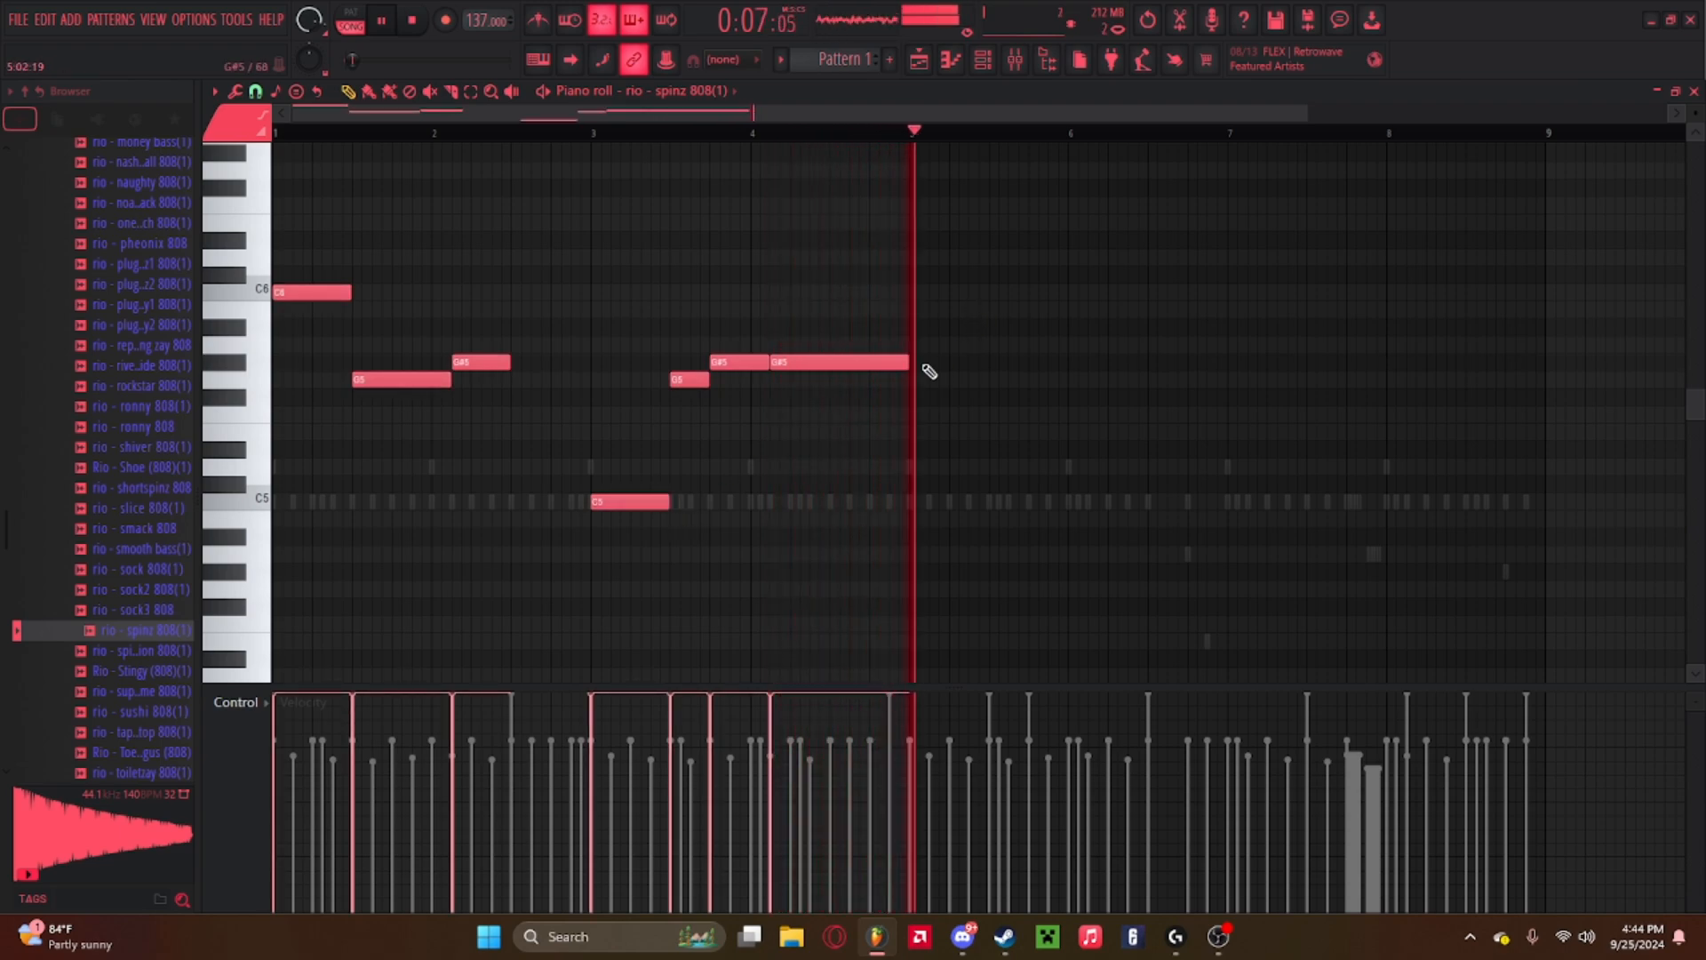
pyautogui.press('space')
pyautogui.press('space')
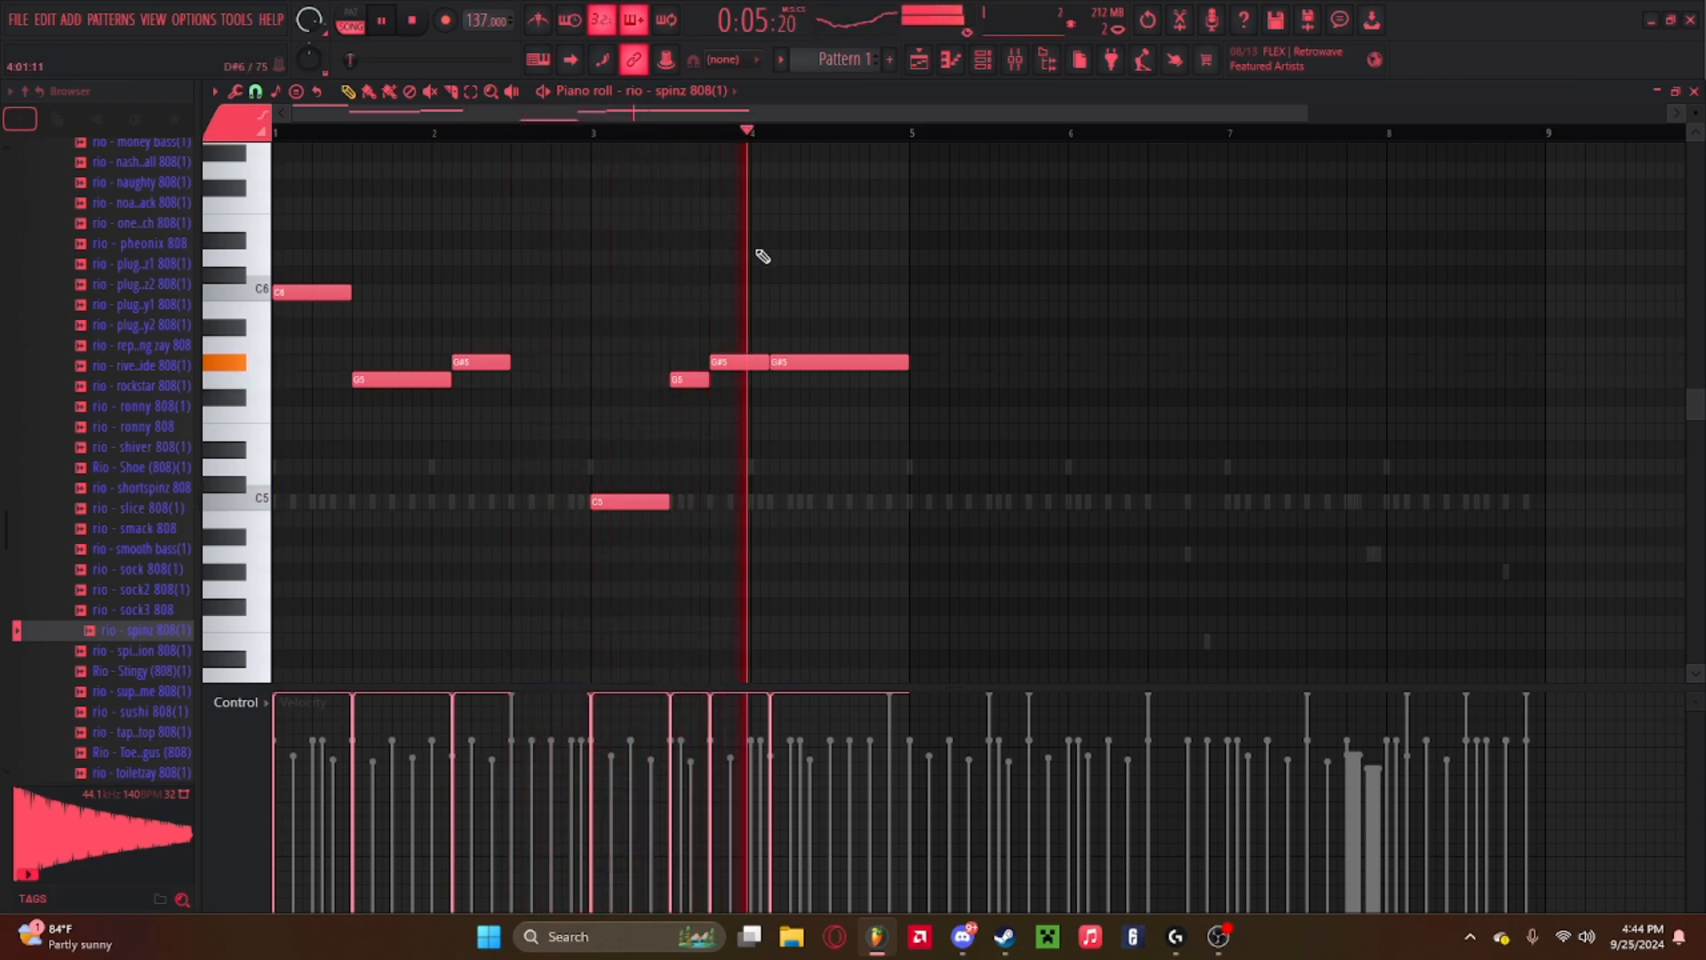
pyautogui.moveTo(909, 364); pyautogui.dragTo(830, 380)
pyautogui.press('space')
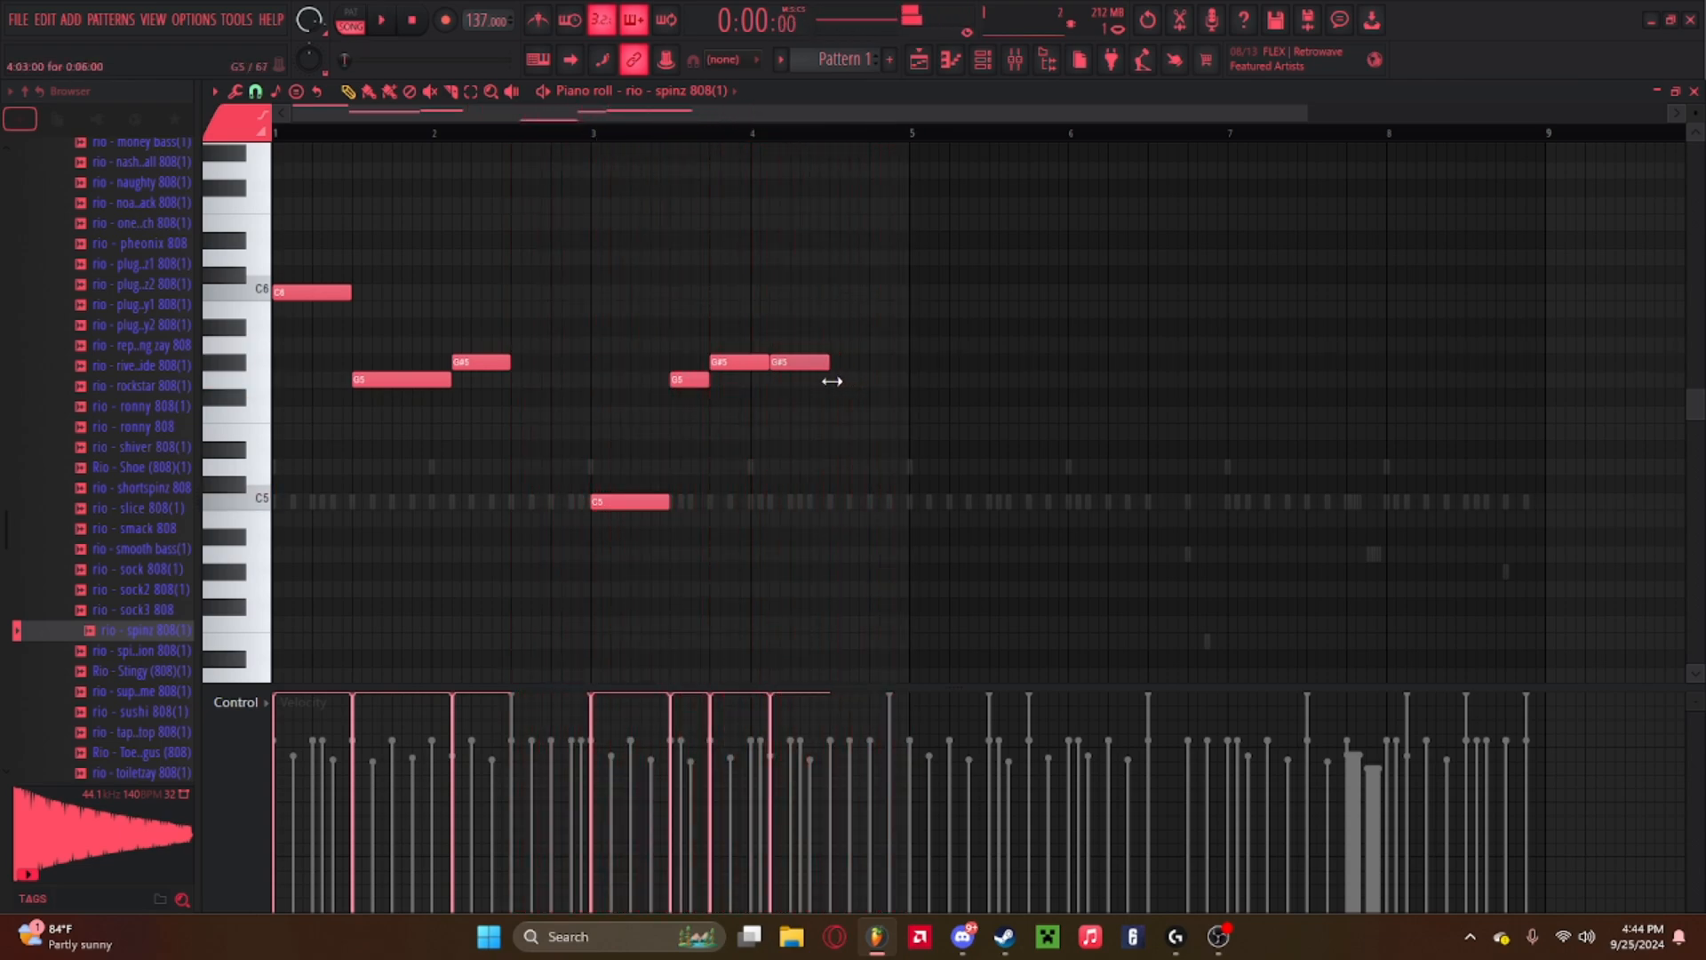
# Select all notes and duplicate the four-bar 808 line into bars 5–8.
pyautogui.click(701, 133)
pyautogui.hotkey('ctrl', 'a')
pyautogui.hotkey('ctrl', 'b')
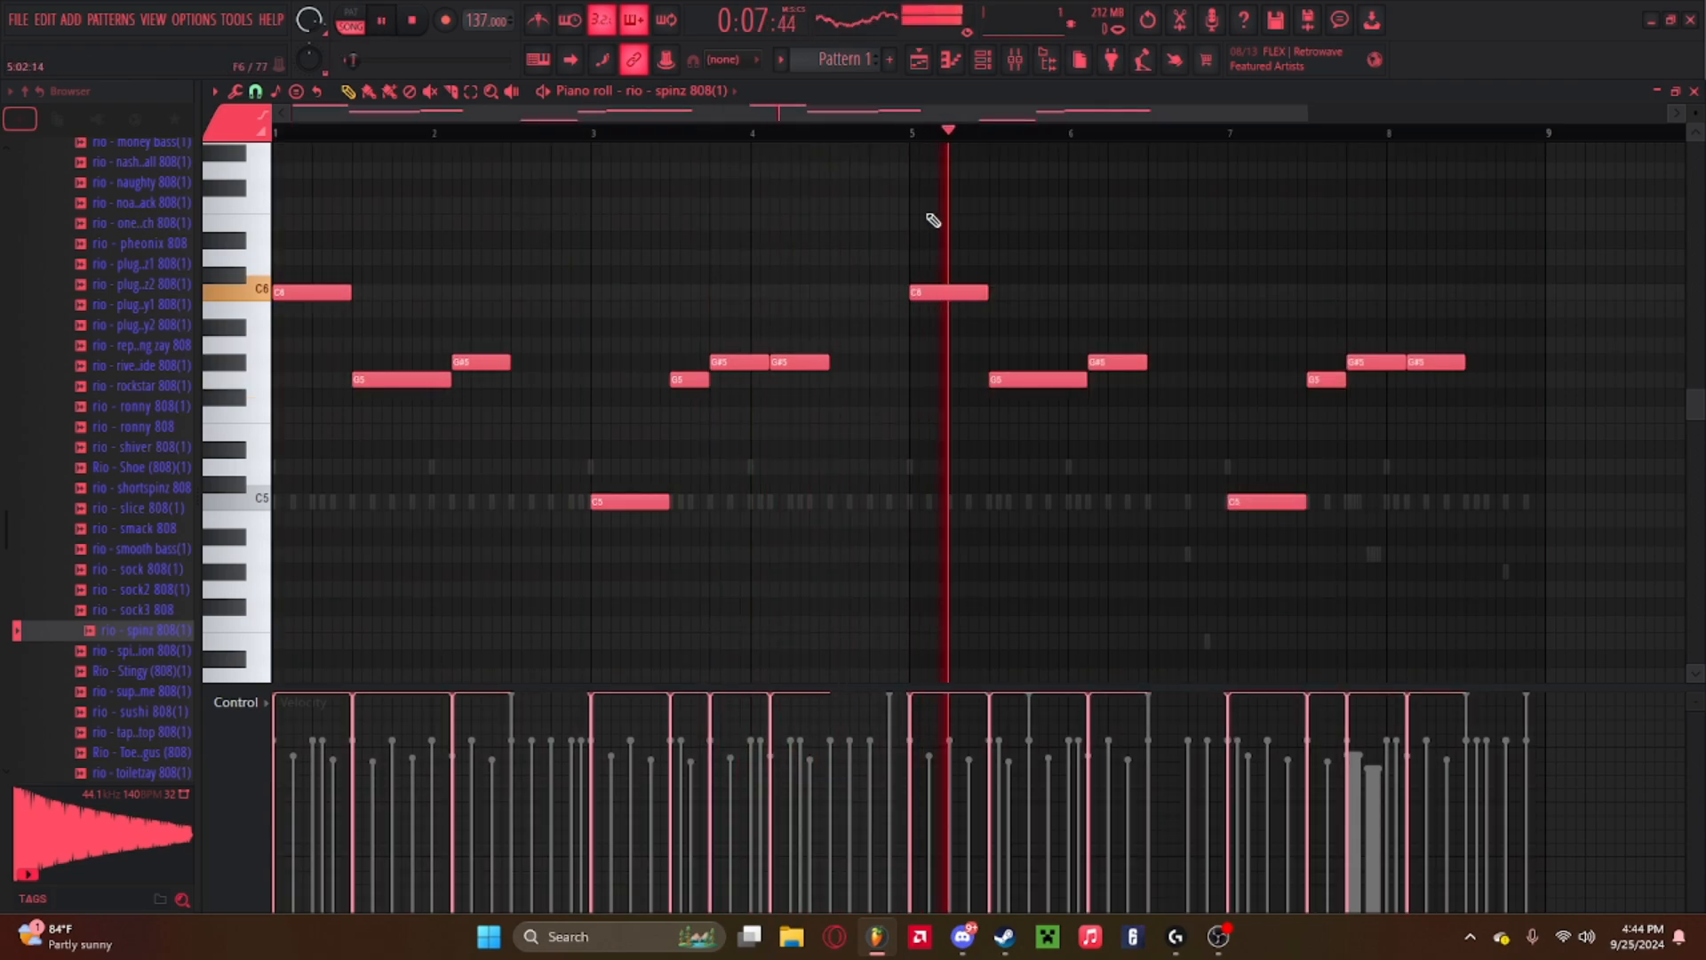
# Rework the duplicated notes in bars 5–6, changing pitches between C6, G5 and G#5 and adjusting their lengths.
pyautogui.press('space')
pyautogui.moveTo(1034, 380); pyautogui.dragTo(1029, 292)
pyautogui.press('space')
pyautogui.moveTo(985, 293)
pyautogui.mouseDown()
pyautogui.moveTo(960, 303)
pyautogui.moveTo(1009, 294)
pyautogui.mouseUp()
pyautogui.press('space')
pyautogui.moveTo(1061, 296)
pyautogui.mouseDown()
pyautogui.moveTo(1031, 308)
pyautogui.moveTo(1061, 302)
pyautogui.mouseUp()
pyautogui.moveTo(1108, 363); pyautogui.dragTo(1088, 360)
pyautogui.press('space')
pyautogui.moveTo(1063, 293); pyautogui.dragTo(1024, 295)
pyautogui.moveTo(1098, 362); pyautogui.dragTo(1058, 363)
pyautogui.click(1097, 364)
pyautogui.press('space')
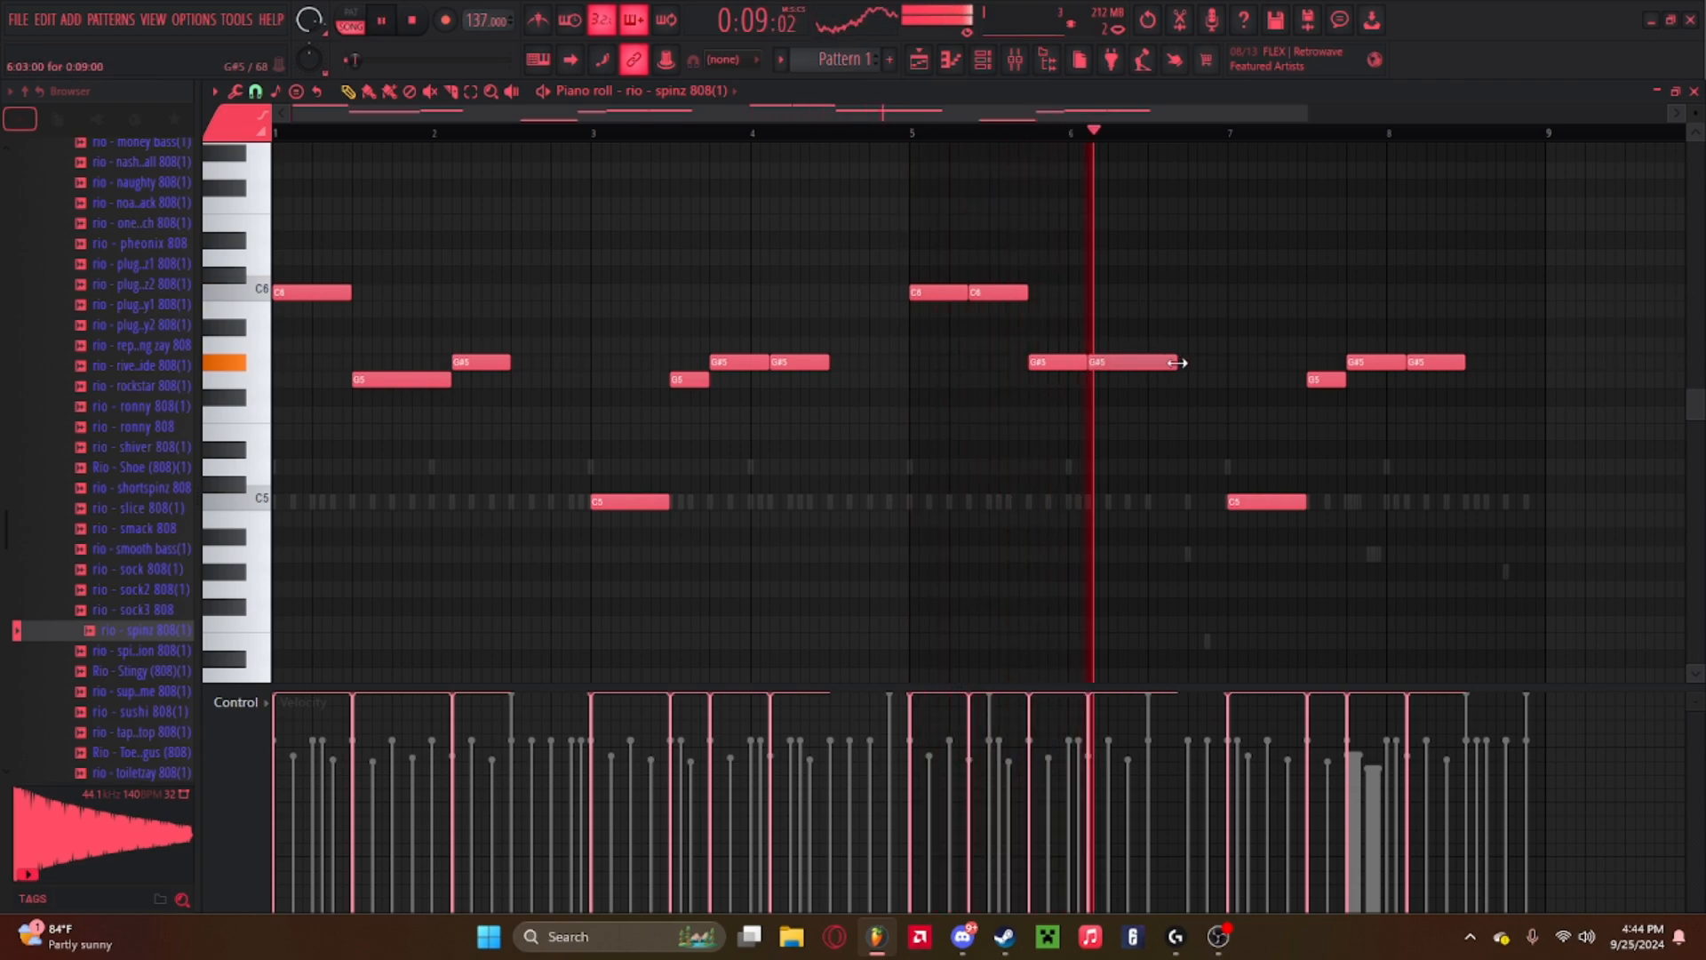
pyautogui.moveTo(1173, 364); pyautogui.dragTo(1143, 365)
pyautogui.moveTo(1005, 289); pyautogui.dragTo(1000, 380)
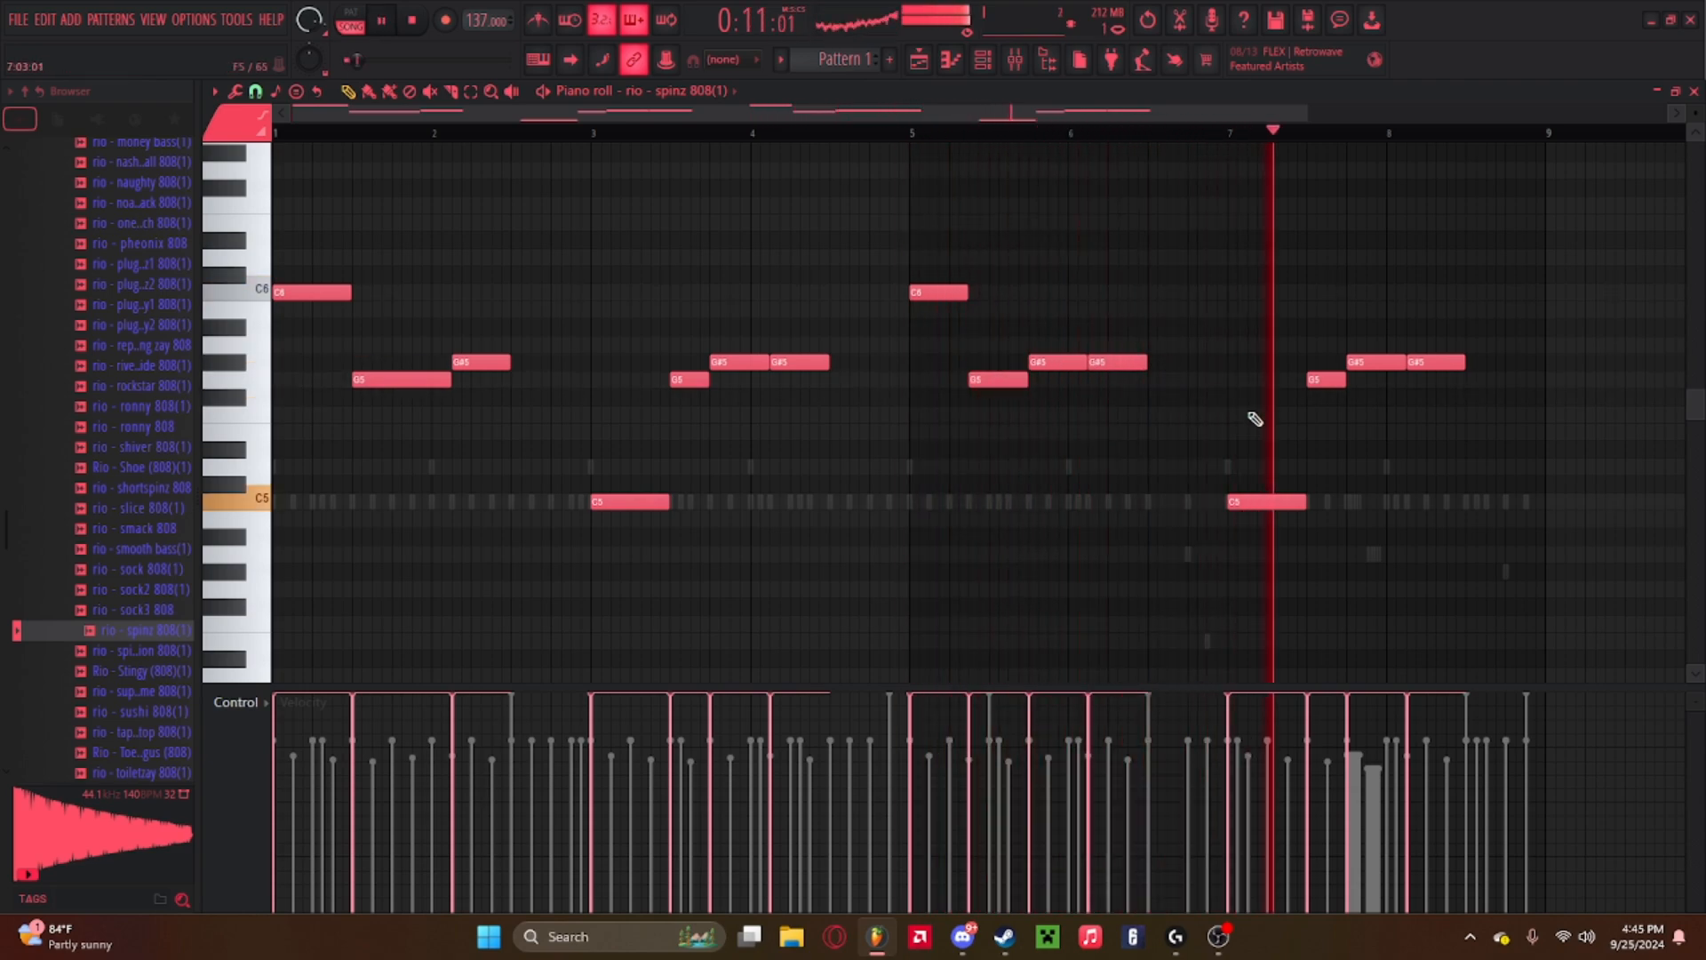
# Add an A#5 note at the end of bar 8 and play the pattern.
pyautogui.press('space')
pyautogui.moveTo(1497, 303); pyautogui.dragTo(1502, 327)
pyautogui.press('space')
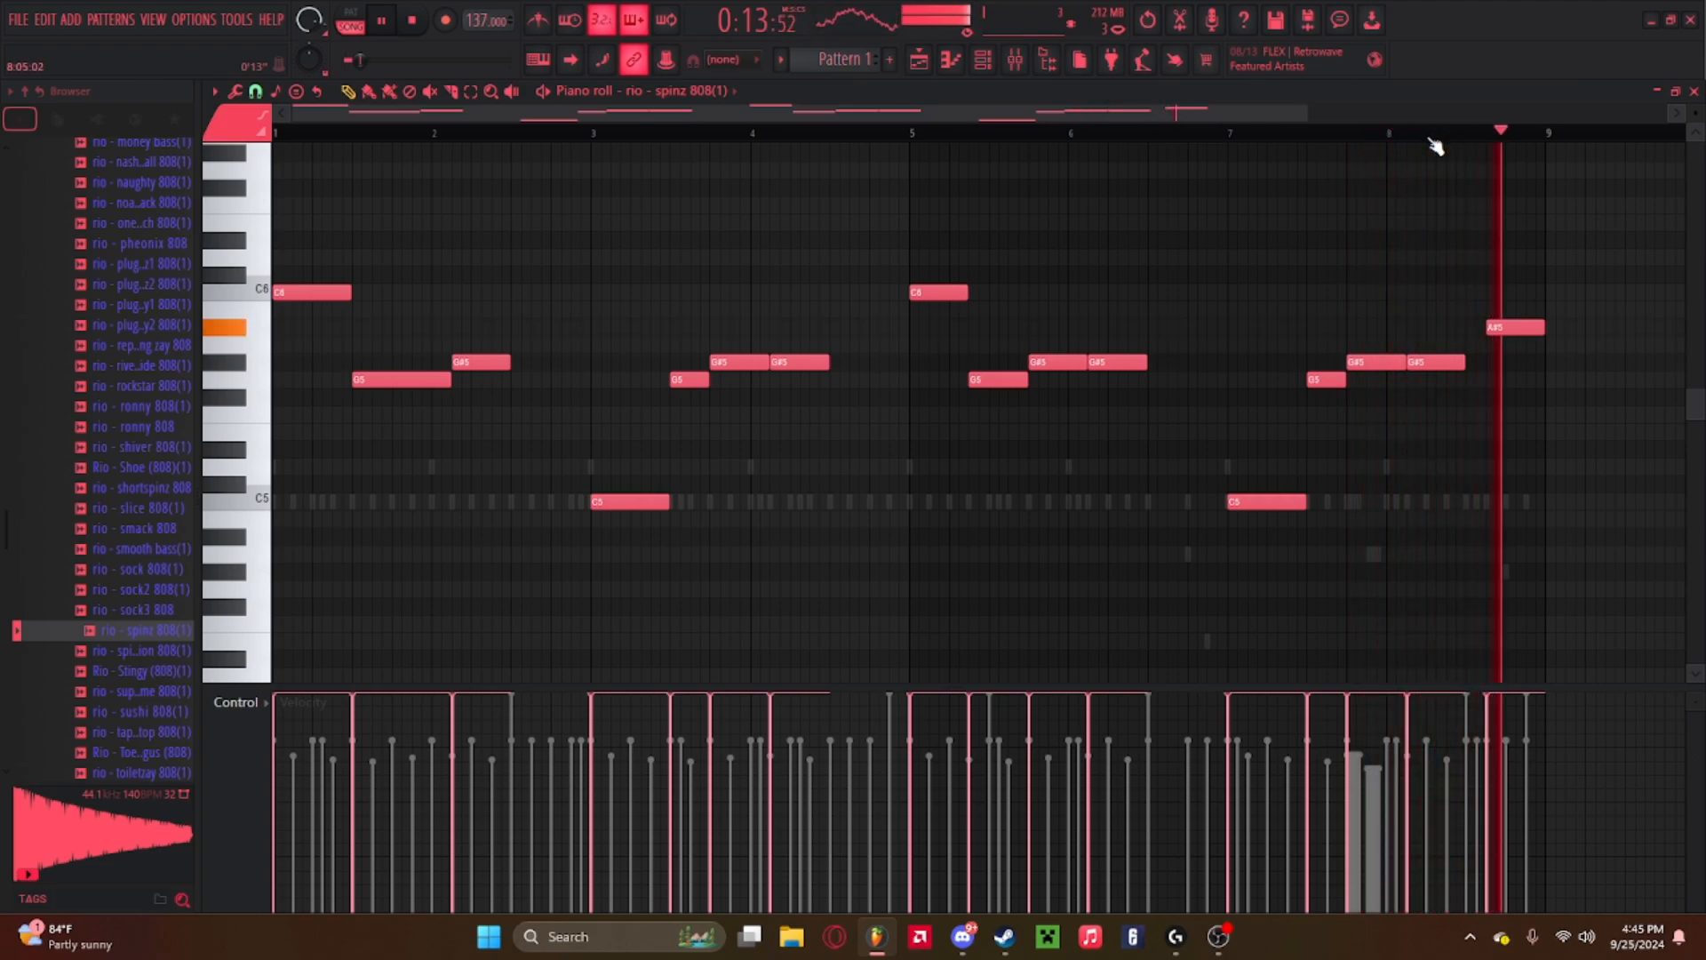
pyautogui.press('space')
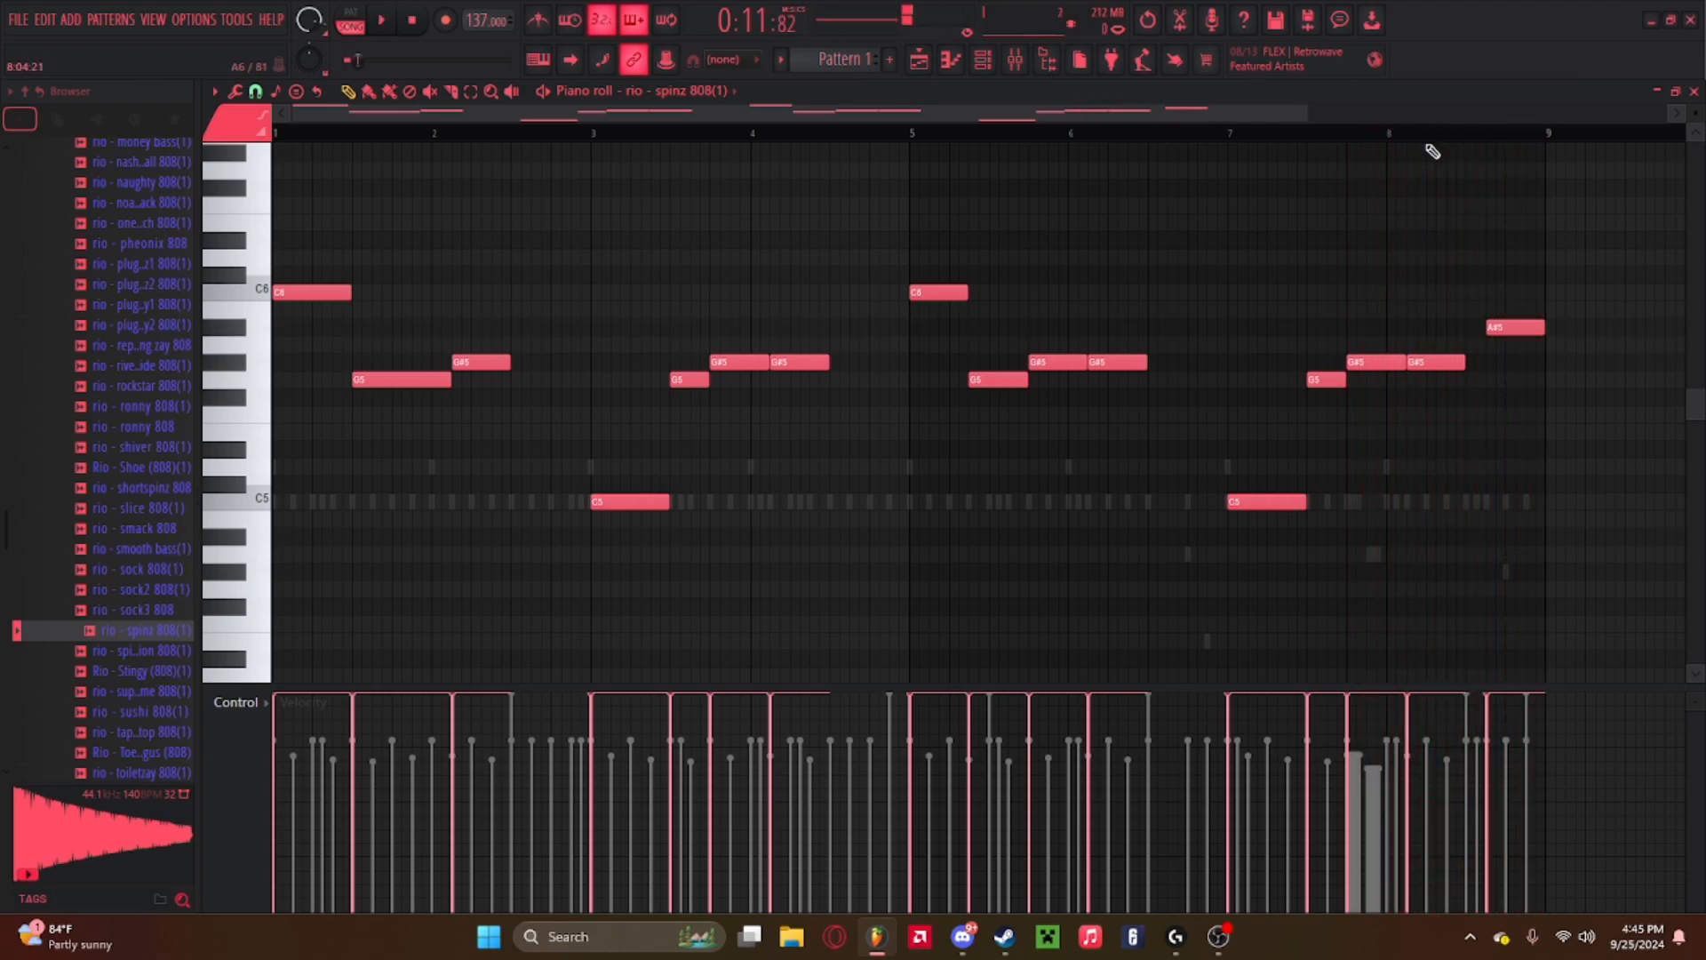
# Open the mixer and load Fruity Fast Dist into the first effect slot of the 808 insert.
pyautogui.click(1015, 60)
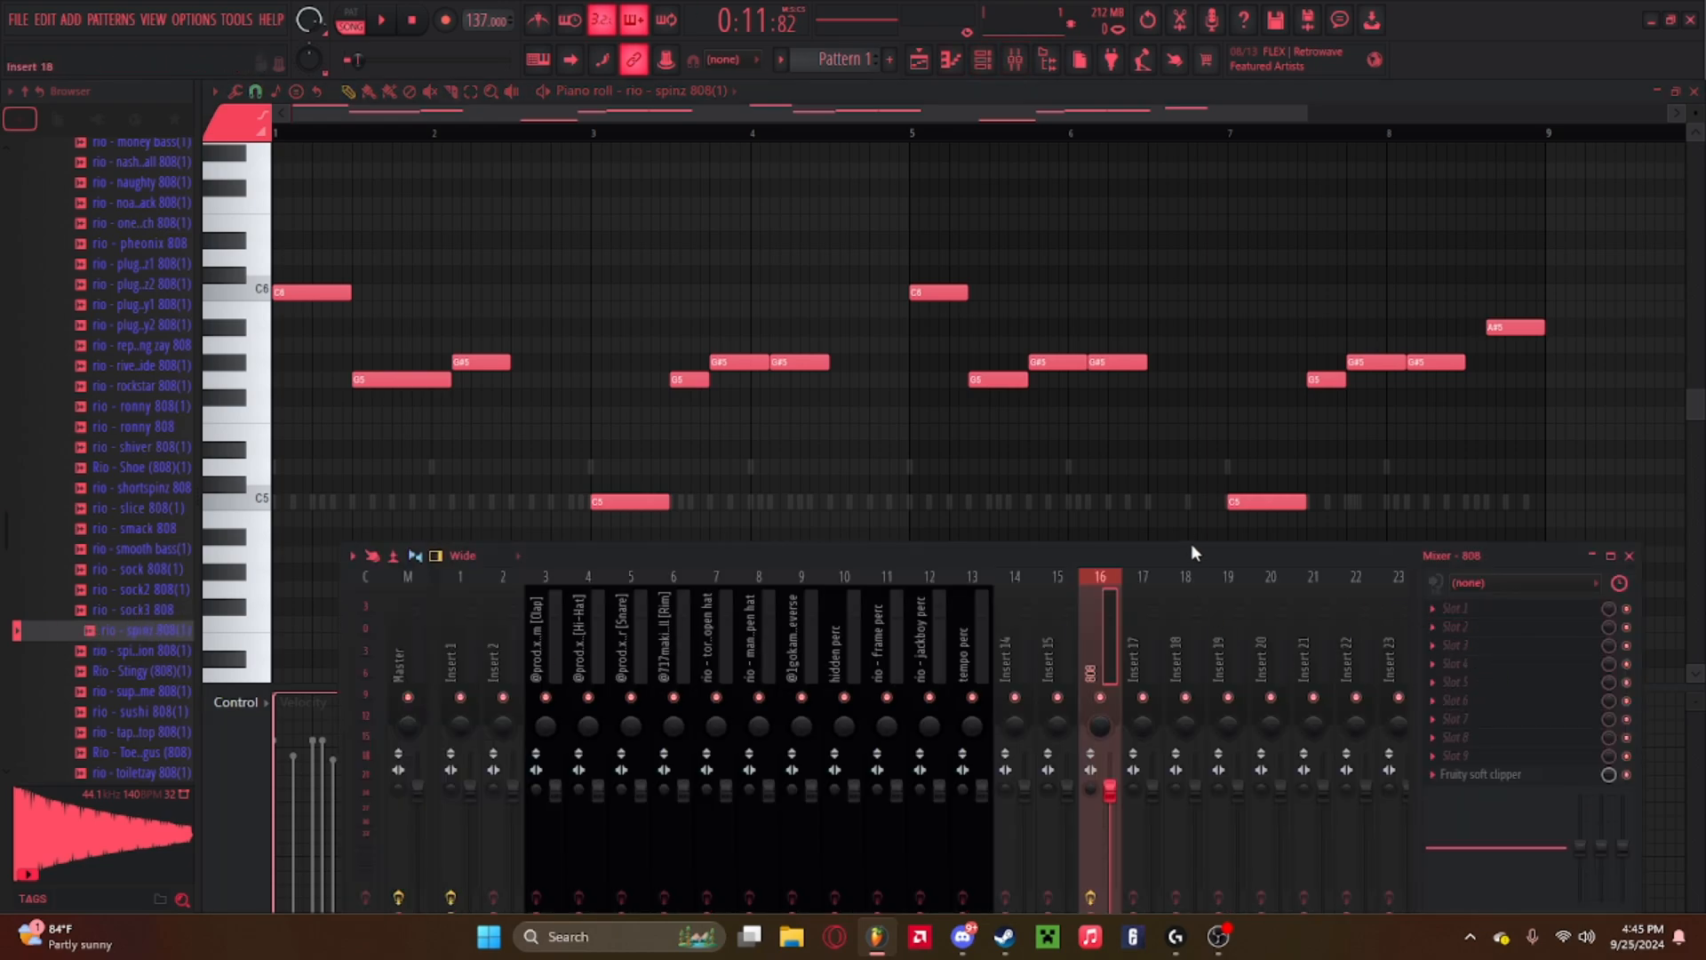
pyautogui.moveTo(1193, 552); pyautogui.dragTo(1162, 328)
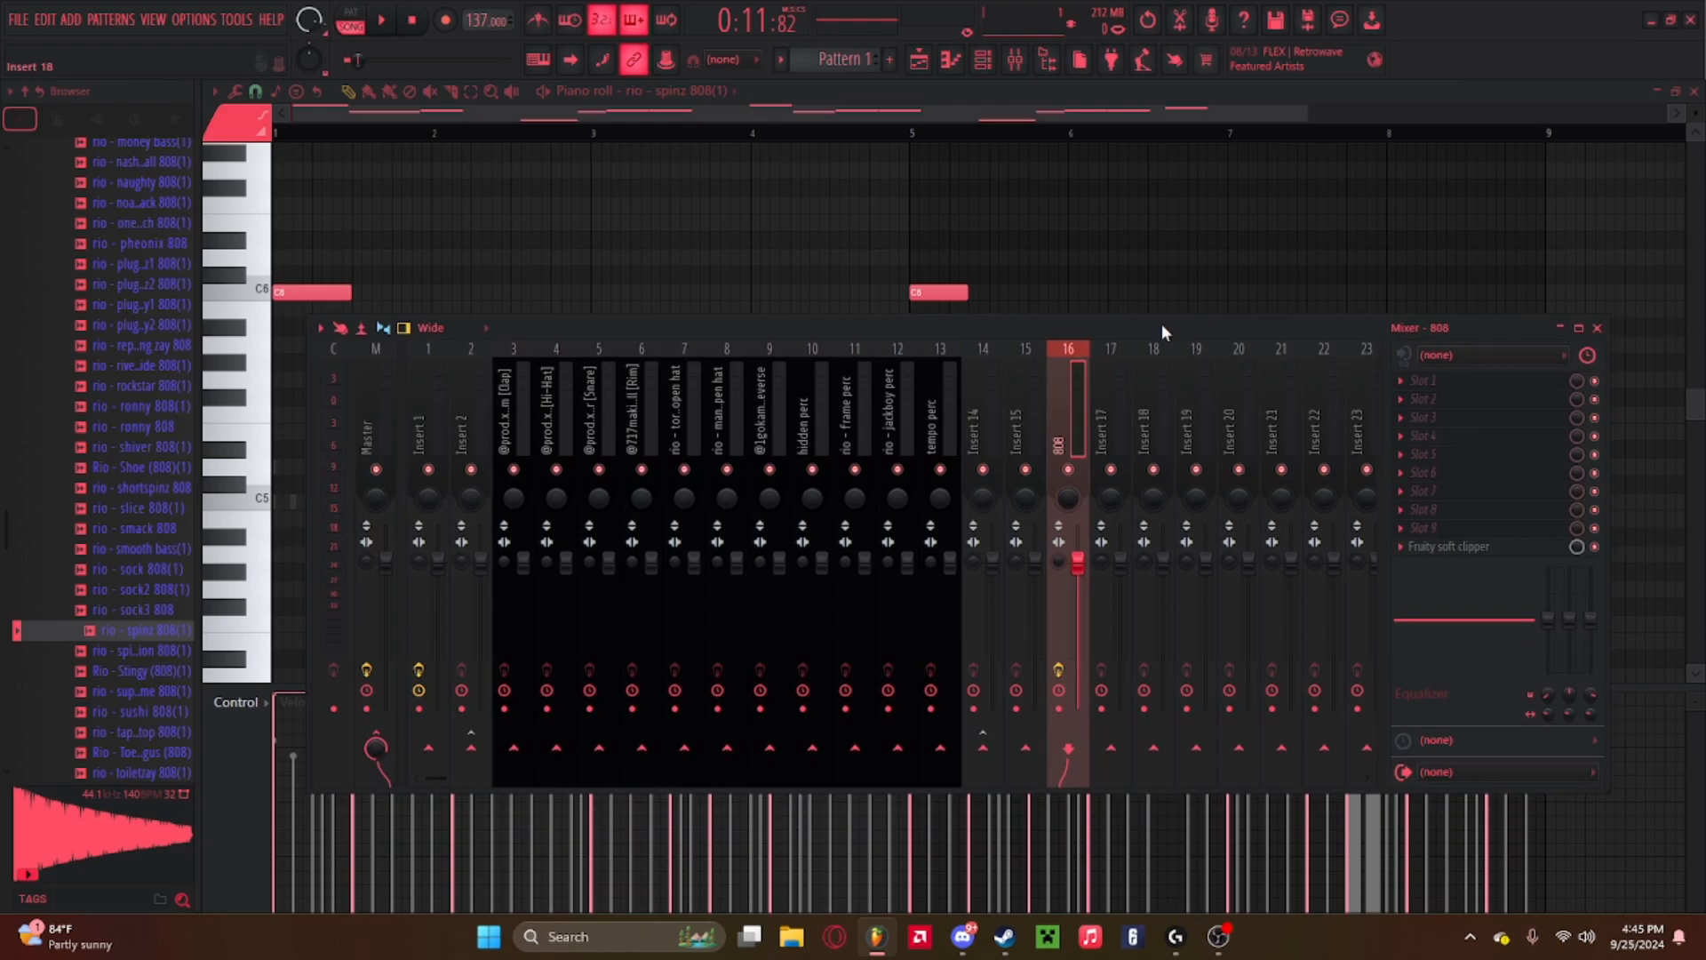
pyautogui.click(1416, 384)
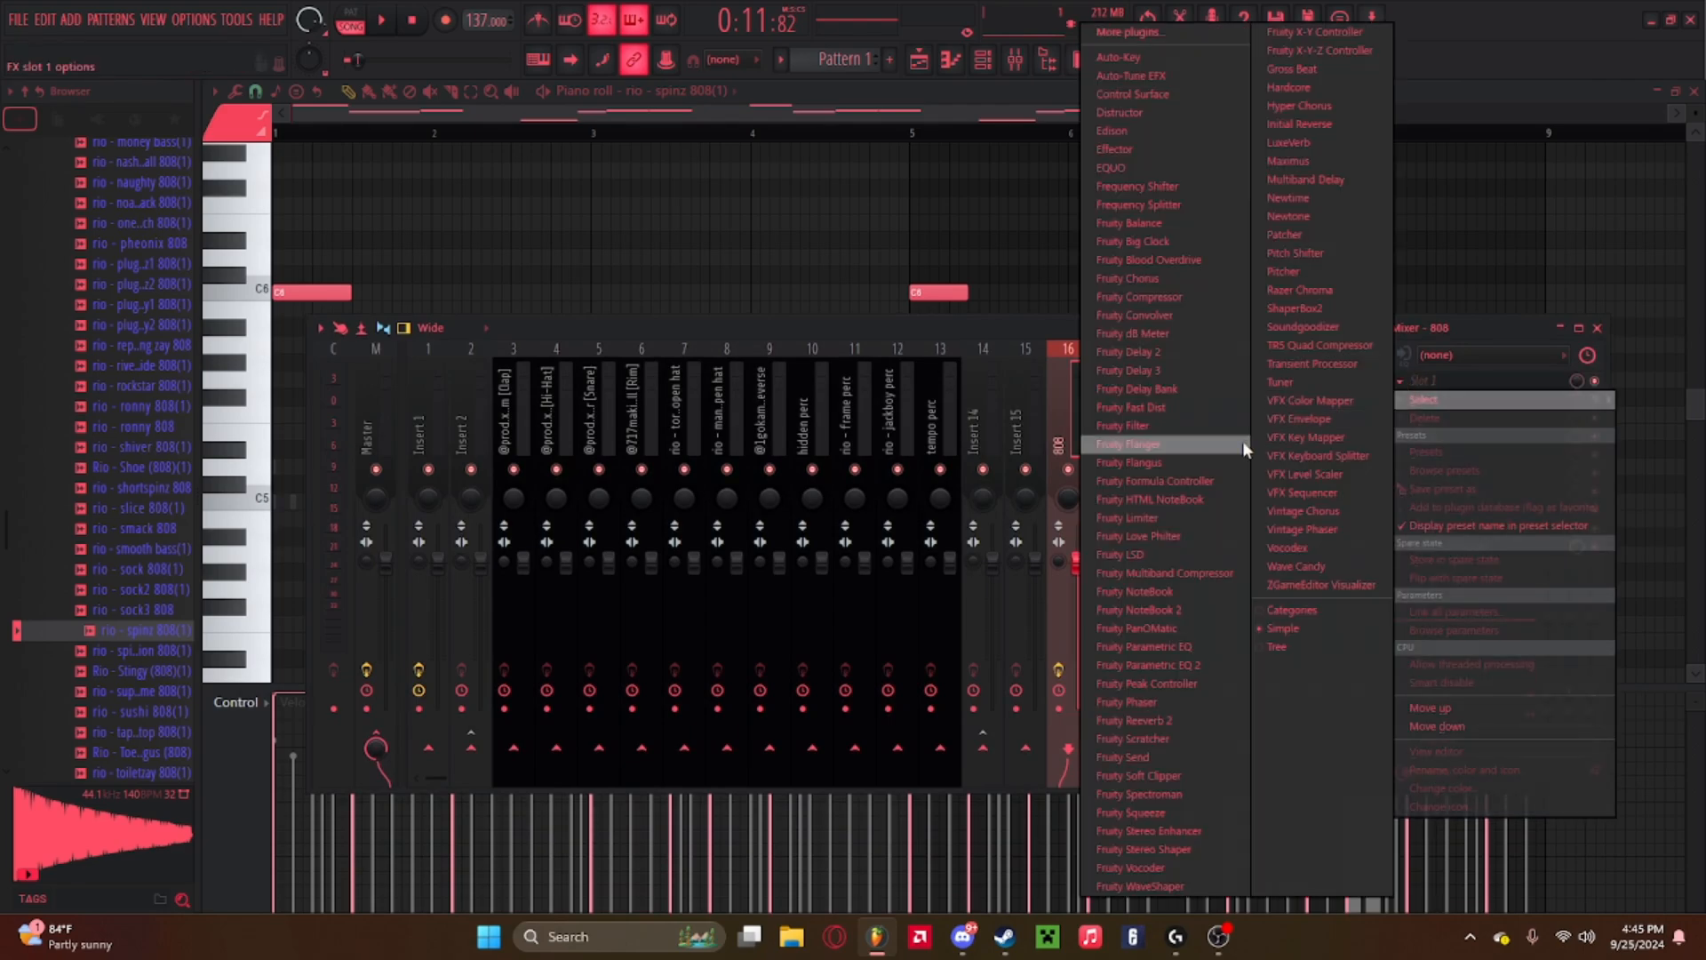
pyautogui.click(1442, 341)
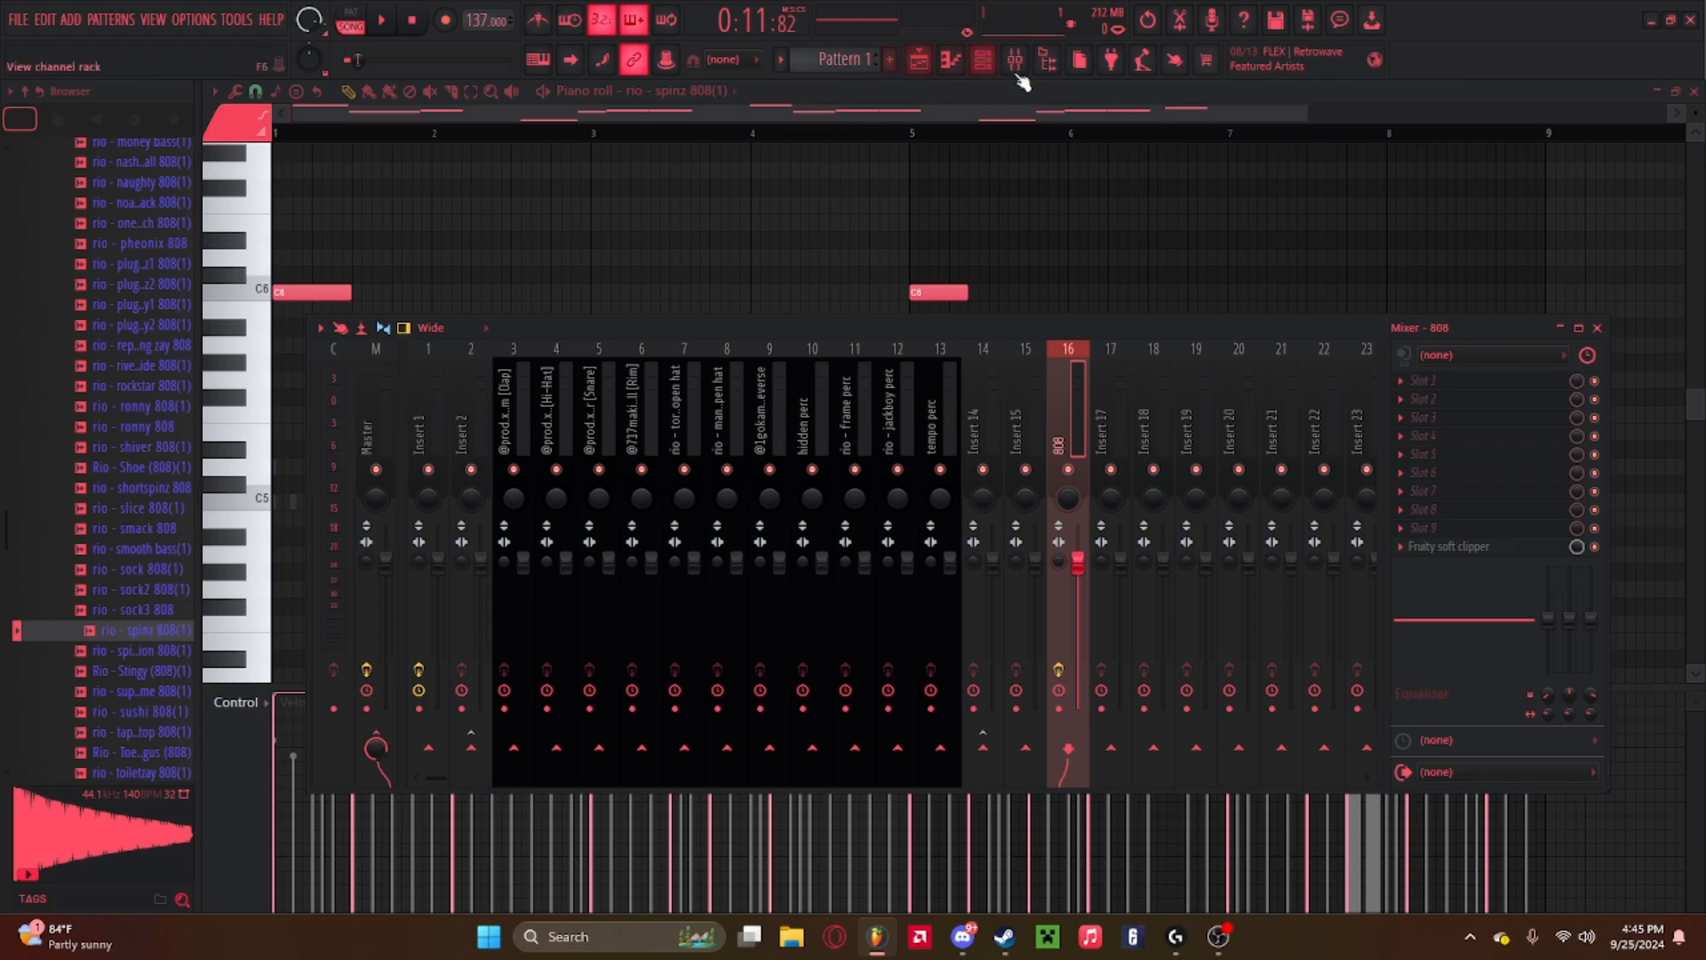
pyautogui.click(1013, 63)
pyautogui.click(1415, 384)
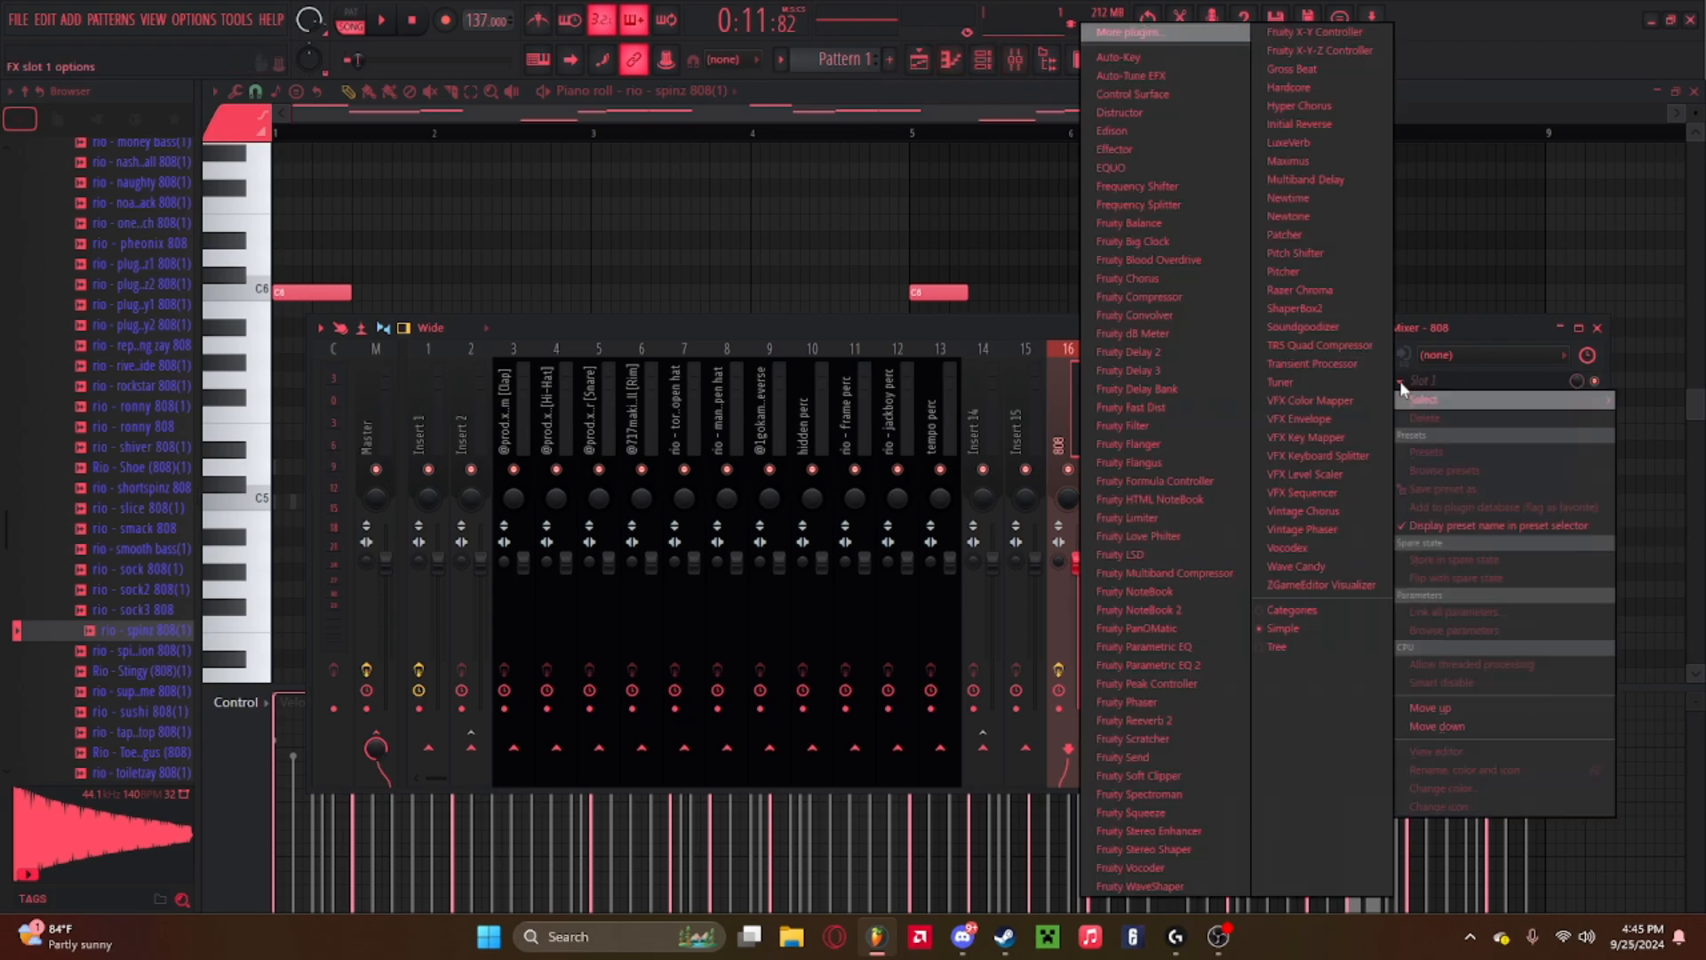
pyautogui.click(1176, 407)
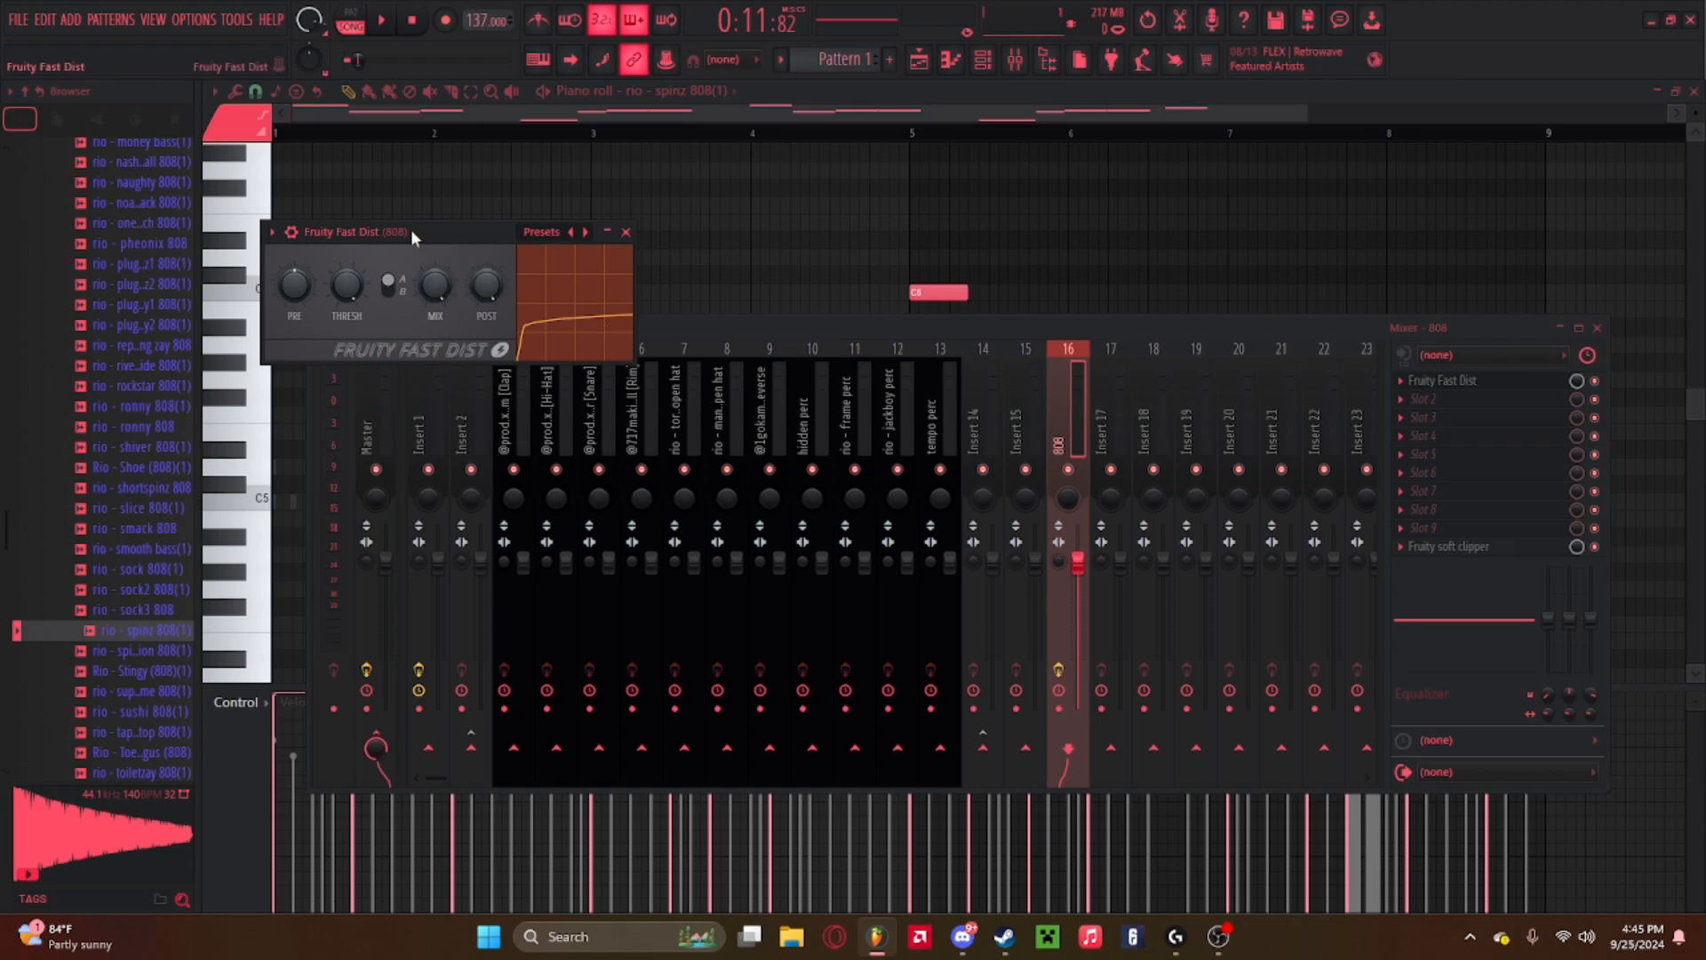
# Play the 808 pattern while lowering the Fruity Fast Dist mix knob to about 45%.
pyautogui.press('space')
pyautogui.click(544, 332)
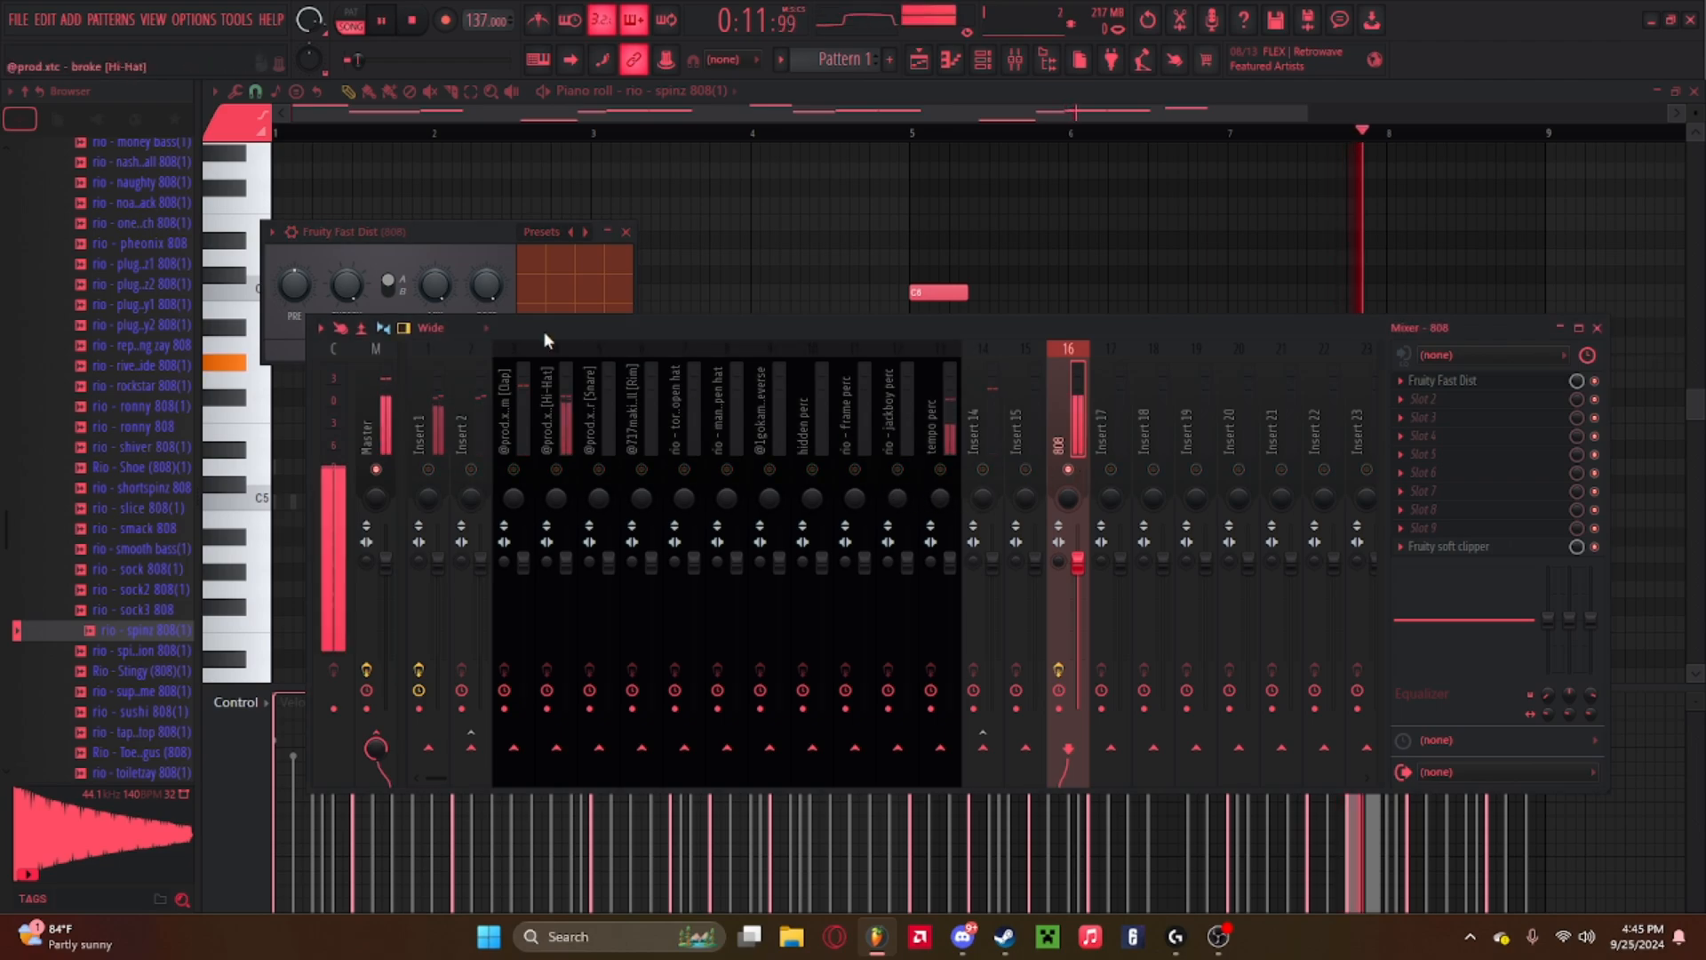
pyautogui.click(1595, 380)
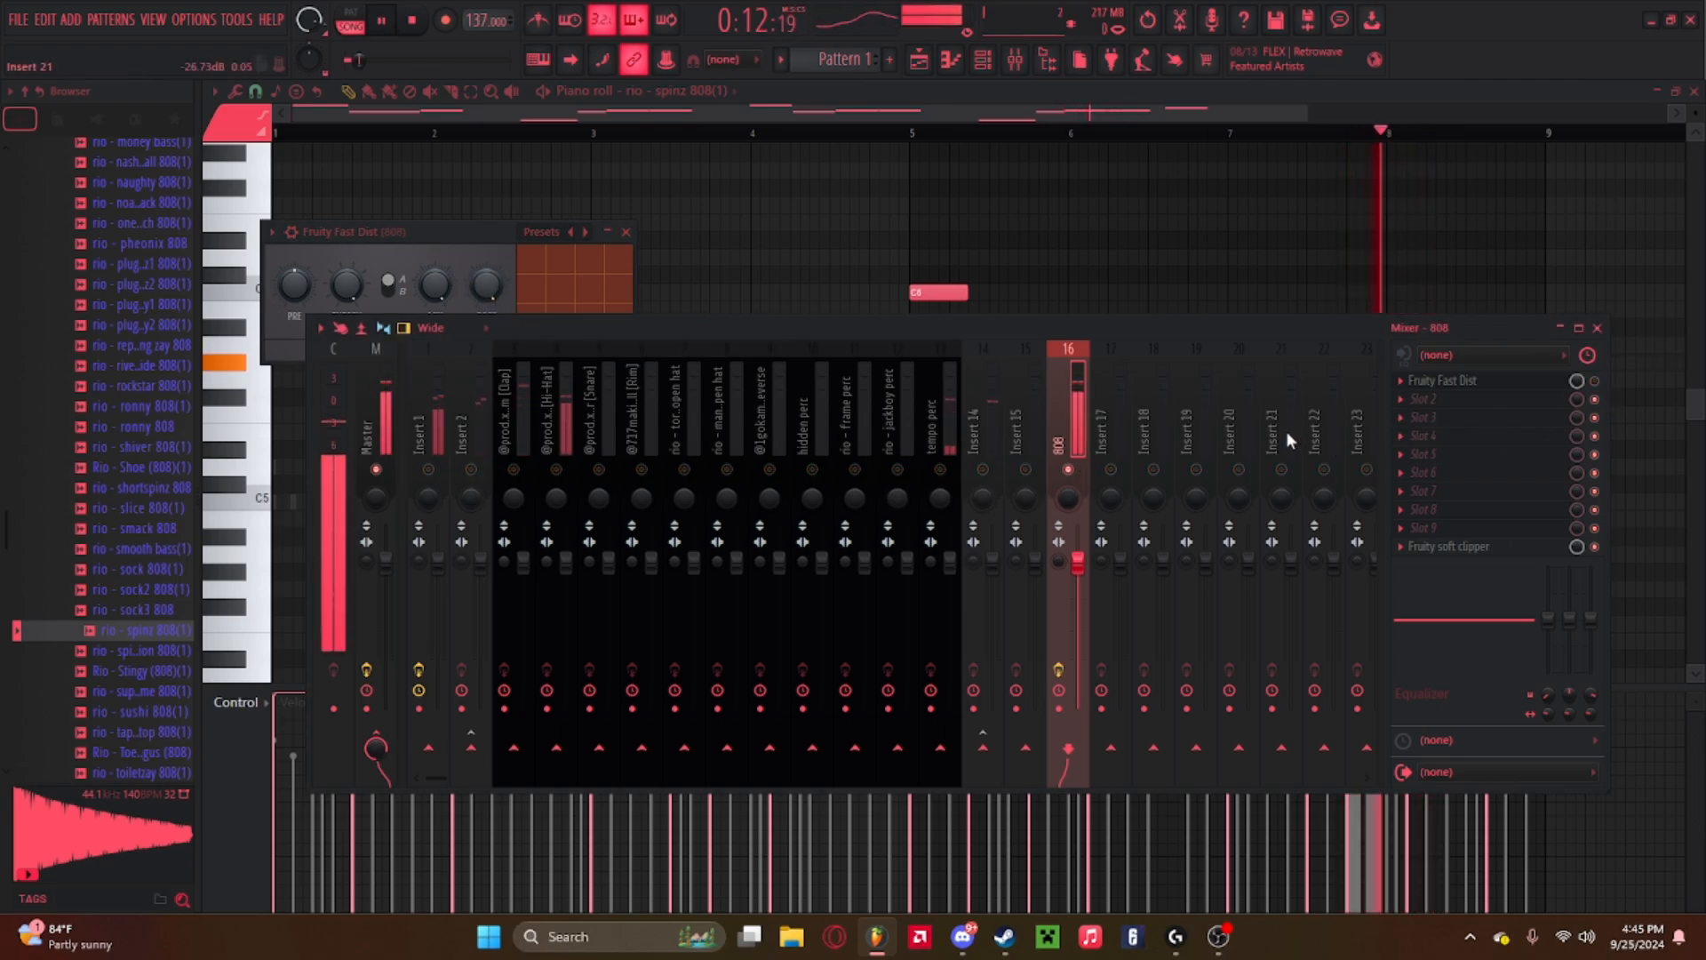
pyautogui.press('space')
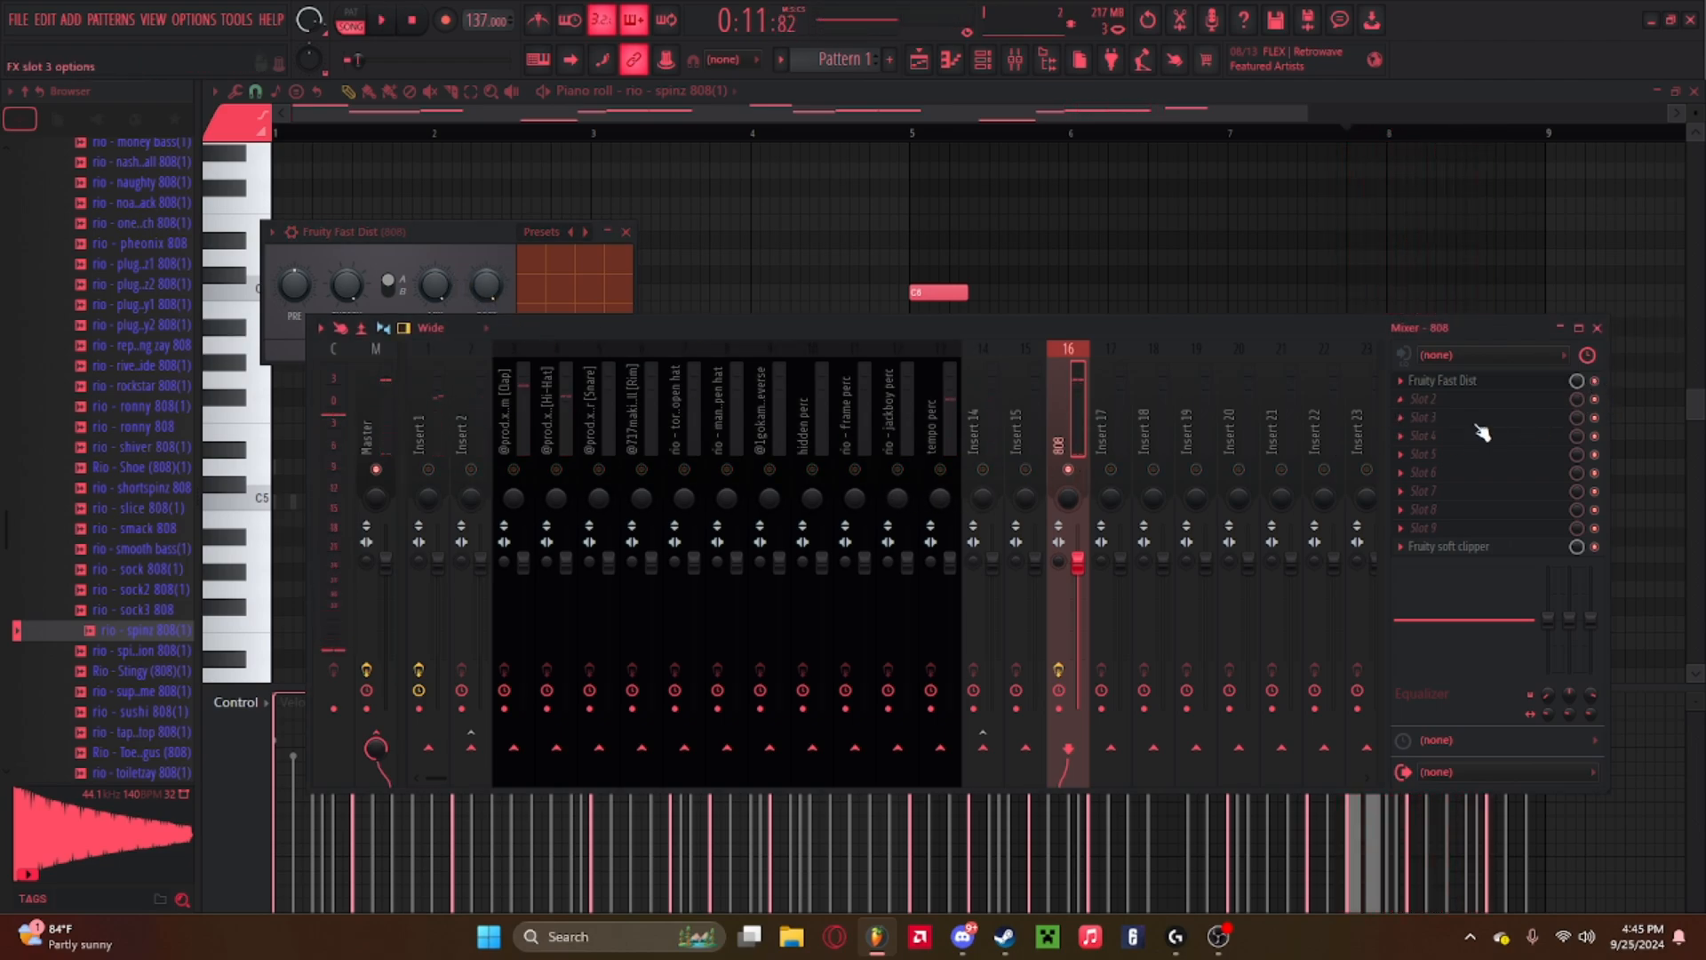
pyautogui.press('space')
pyautogui.moveTo(432, 237); pyautogui.dragTo(472, 285)
pyautogui.press('space')
pyautogui.press('space')
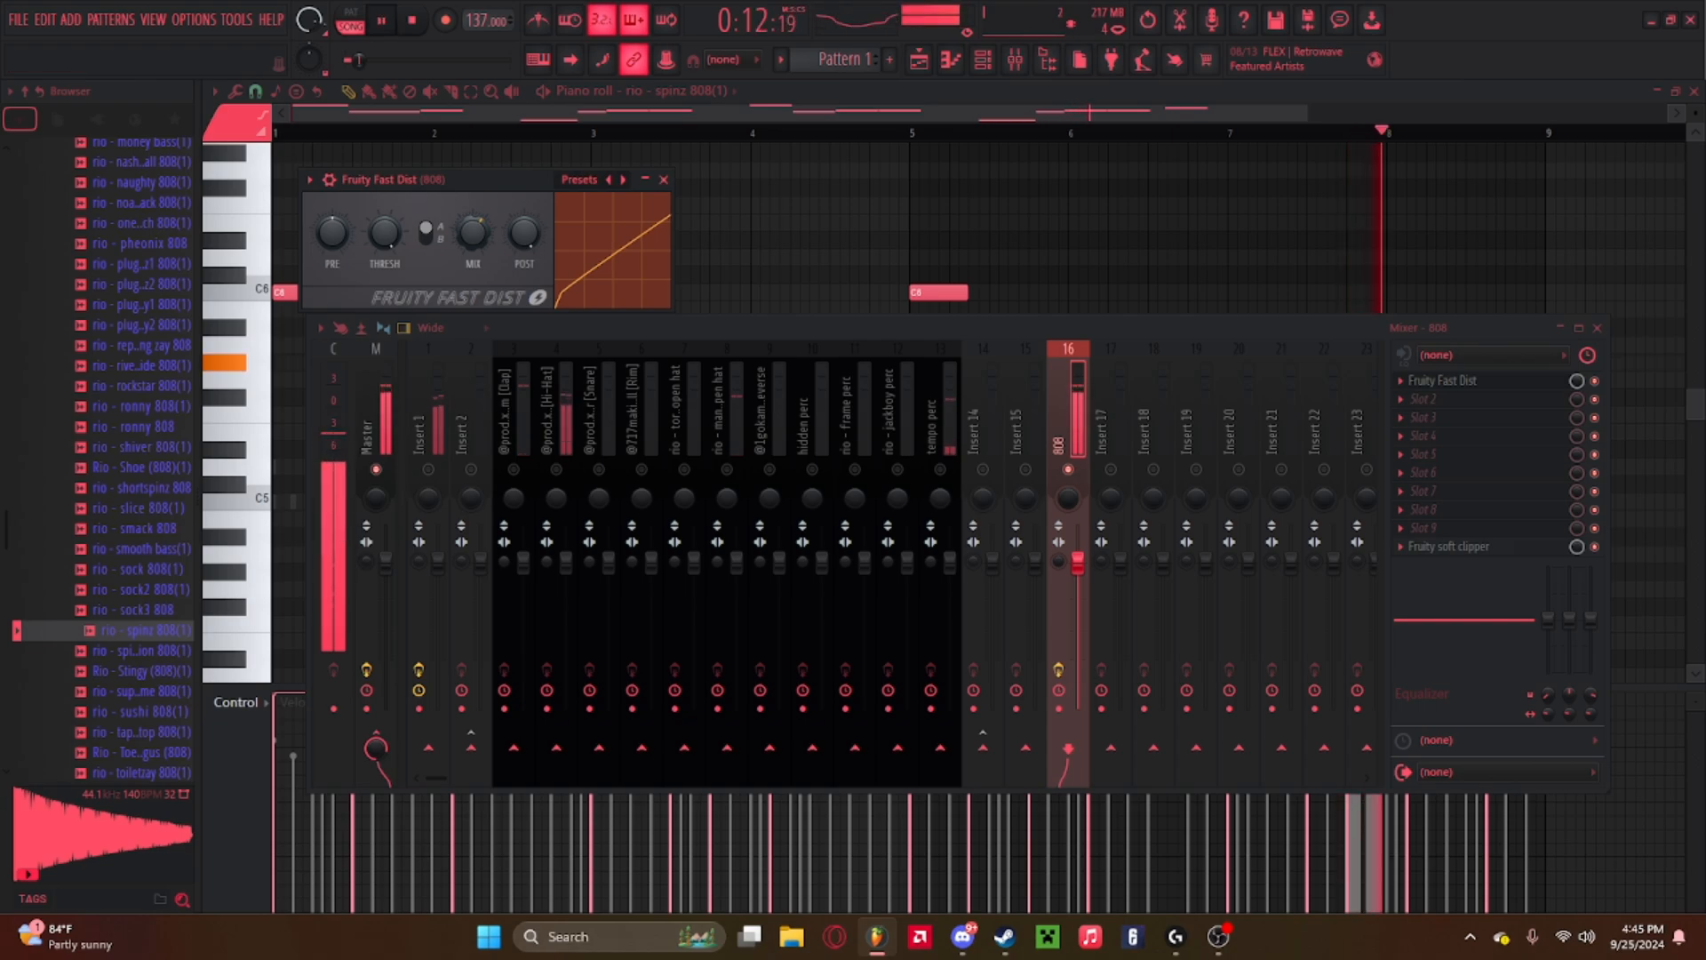
pyautogui.press('space')
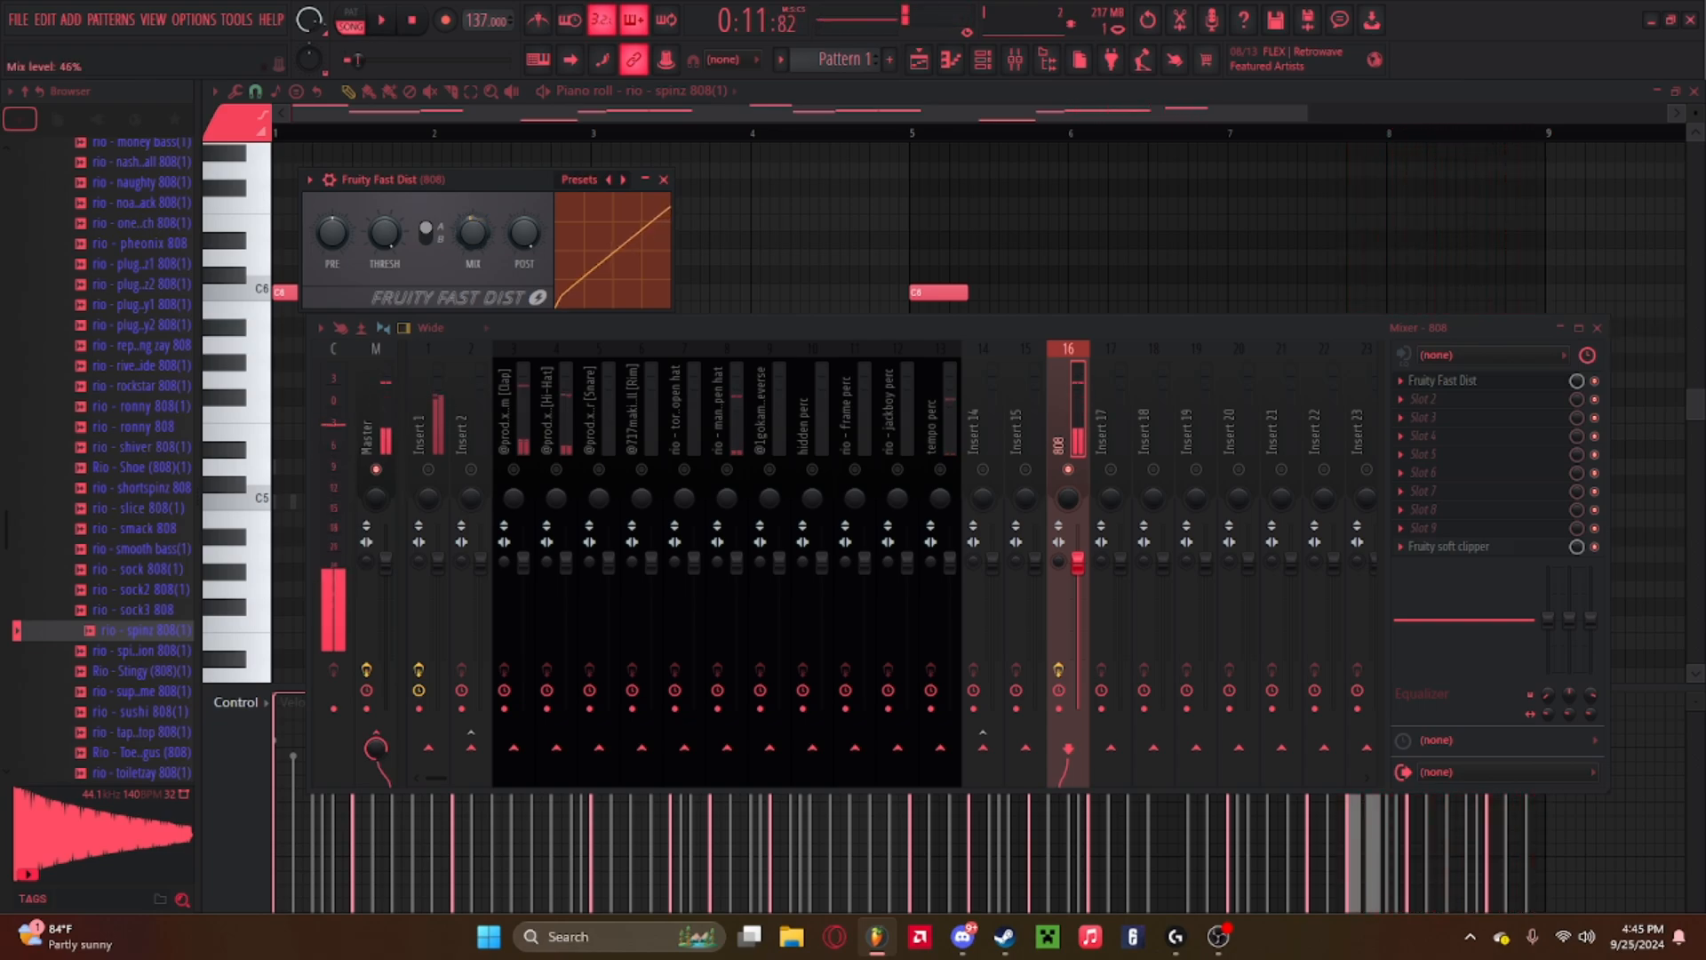
pyautogui.press('space')
# Raise the Fast Dist pre knob slightly and close the plugin window.
pyautogui.moveTo(472, 237); pyautogui.dragTo(472, 231)
pyautogui.moveTo(332, 235); pyautogui.dragTo(332, 229)
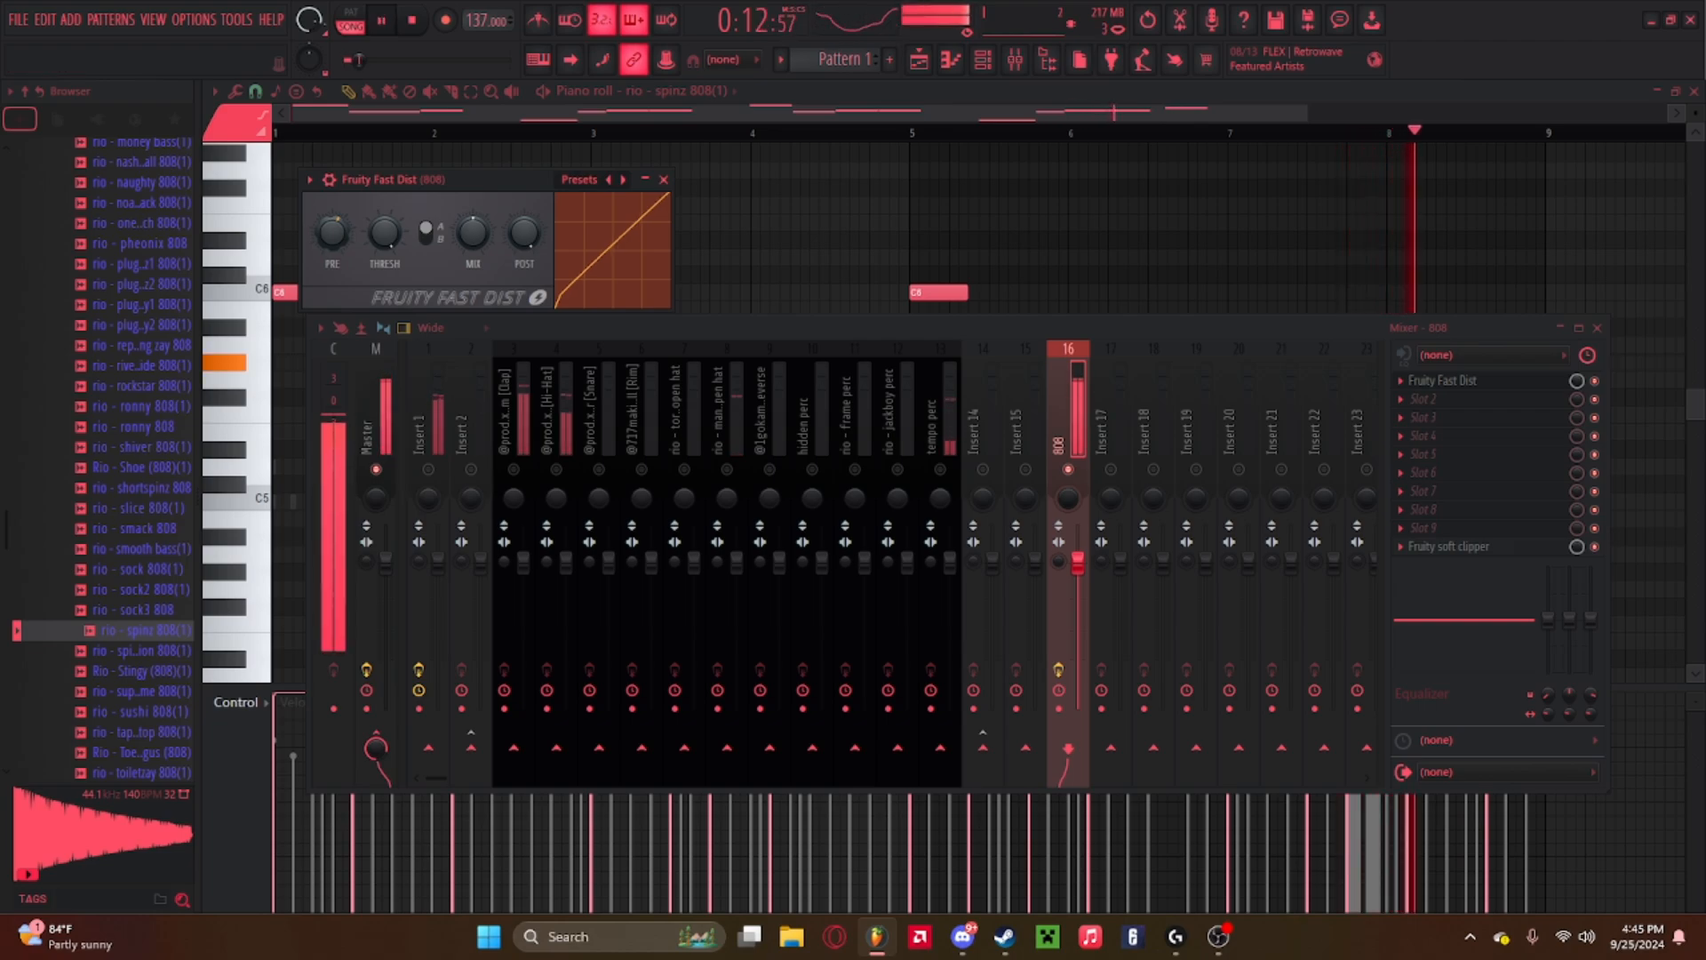
pyautogui.press('space')
pyautogui.rightClick(345, 213)
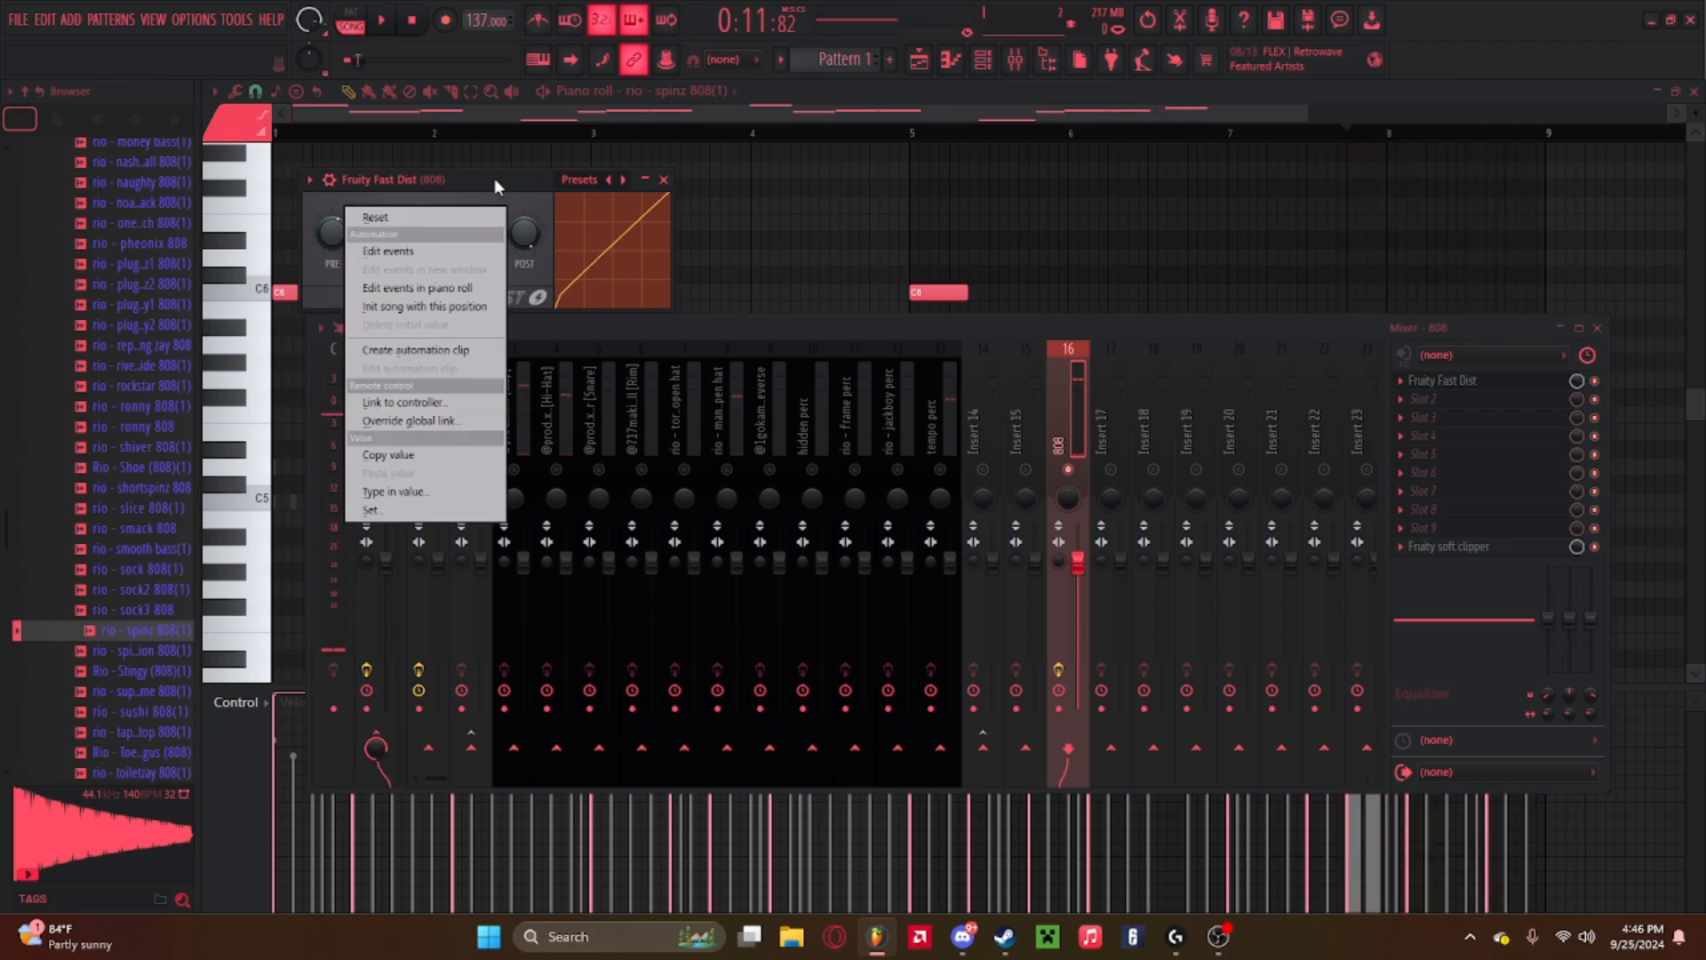
pyautogui.click(494, 178)
pyautogui.click(663, 180)
# Load Fruity Parametric EQ 2 into the 808 insert's second slot, slightly lower its low-shelf band, and close it.
pyautogui.click(1407, 406)
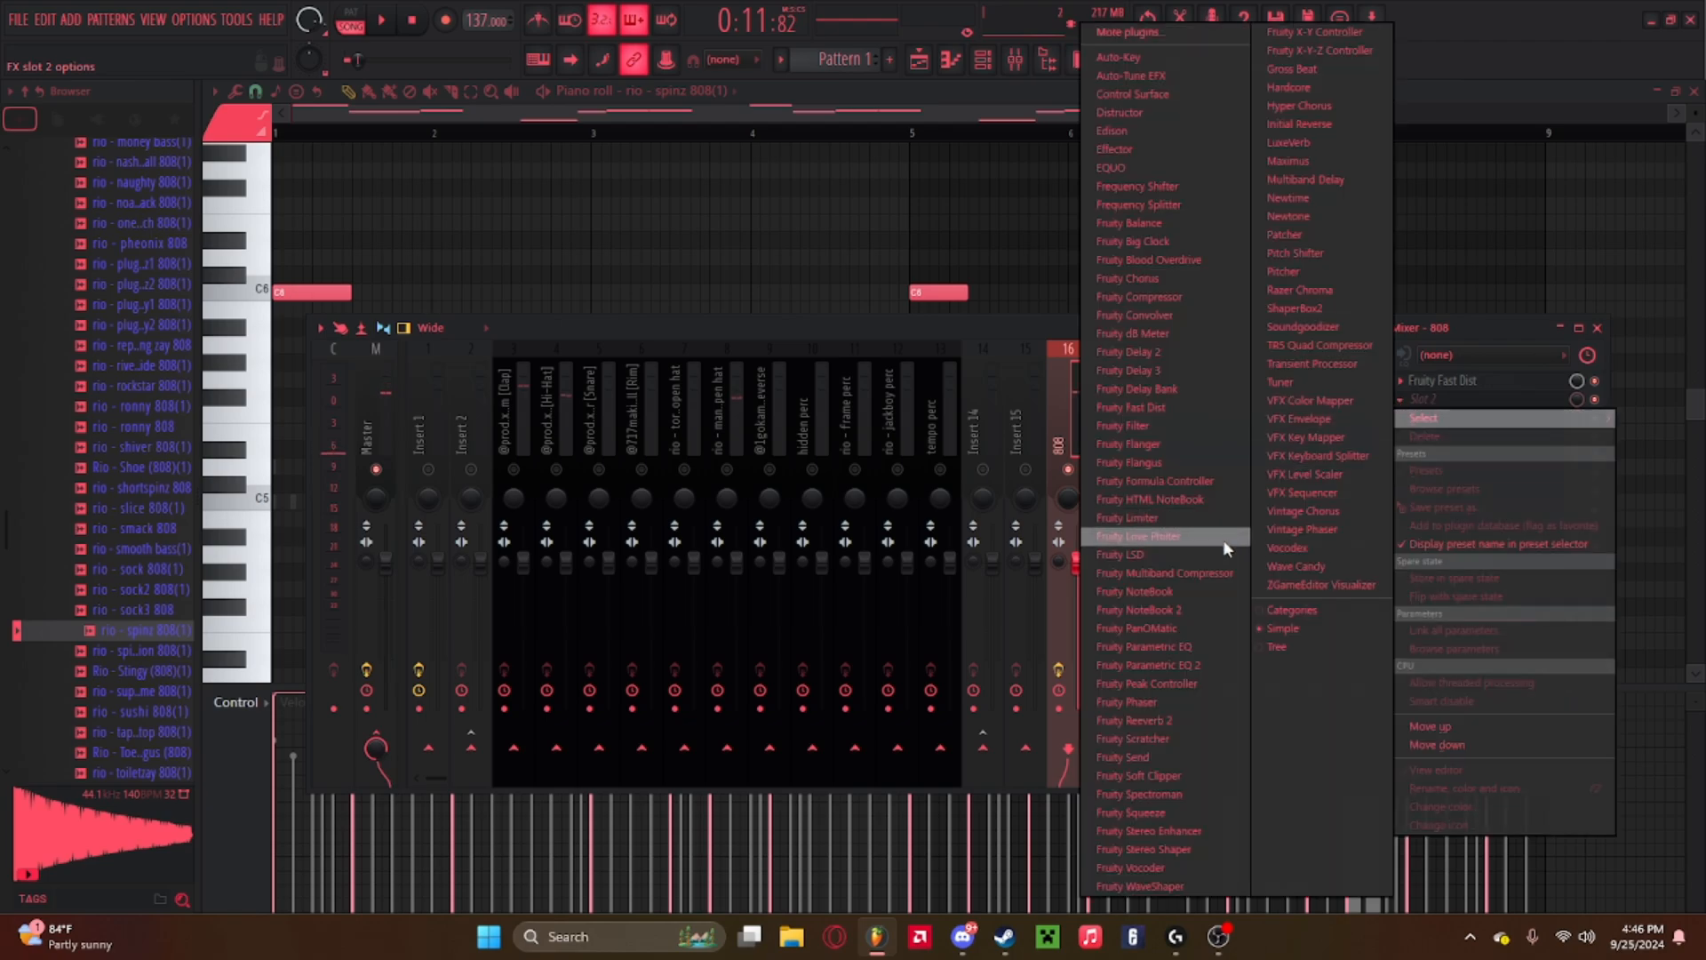
pyautogui.click(1182, 666)
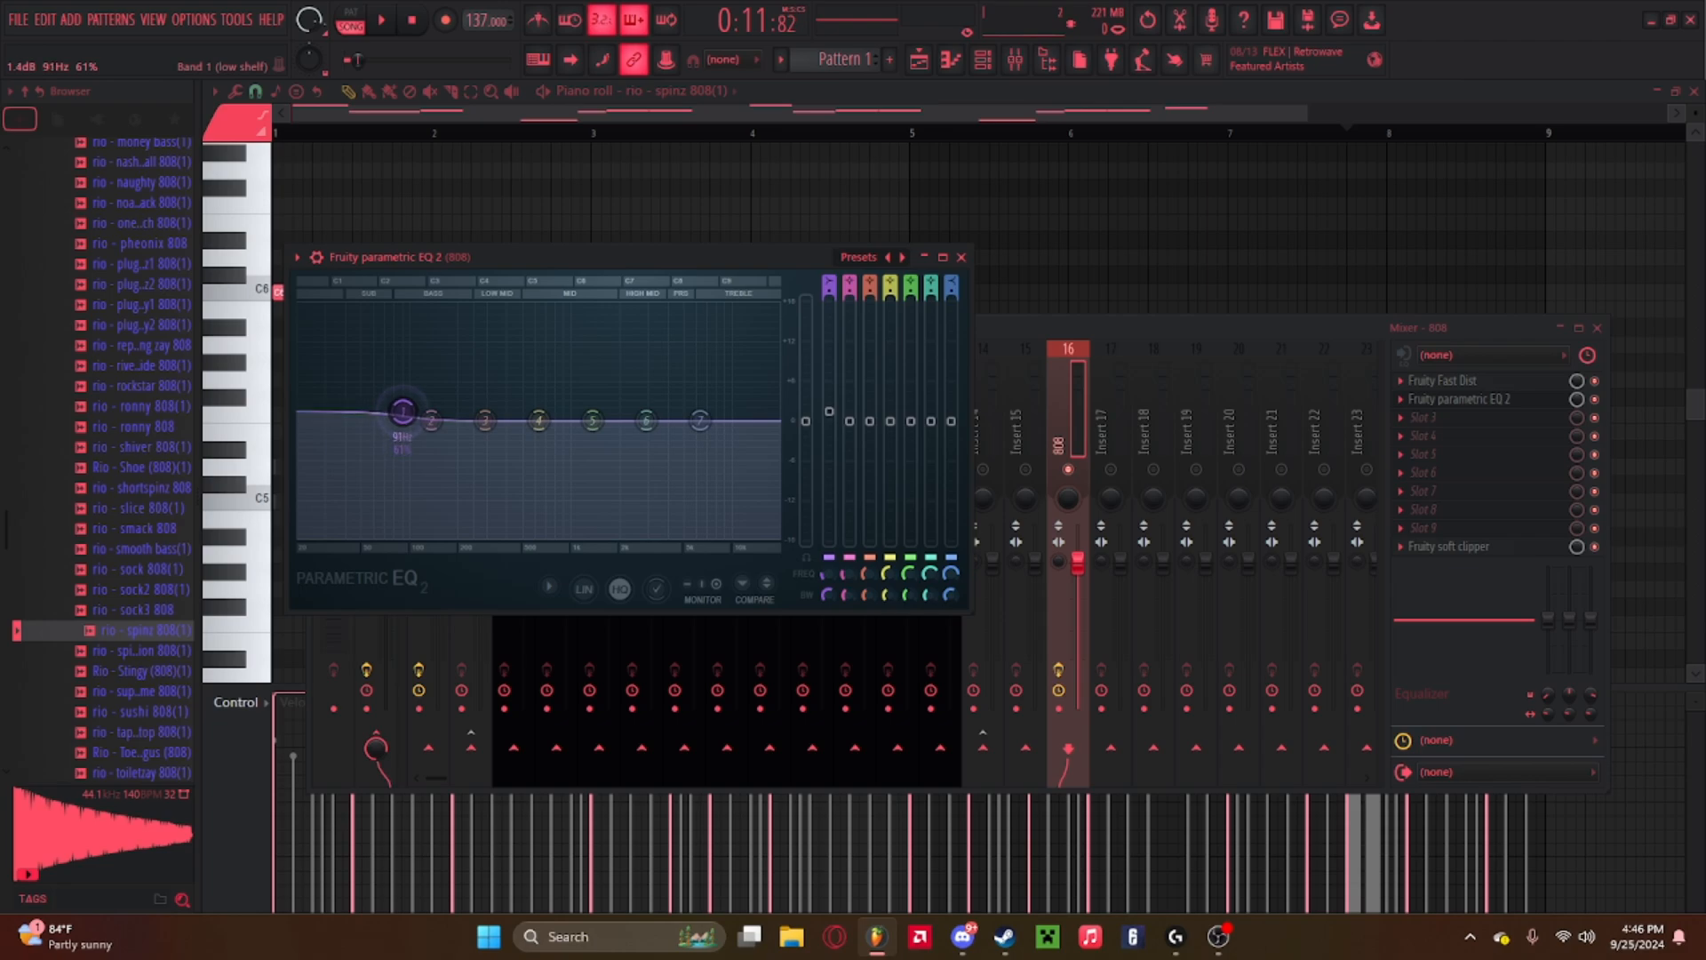
pyautogui.press('space')
pyautogui.moveTo(402, 411); pyautogui.dragTo(401, 414)
pyautogui.press('space')
pyautogui.press('space')
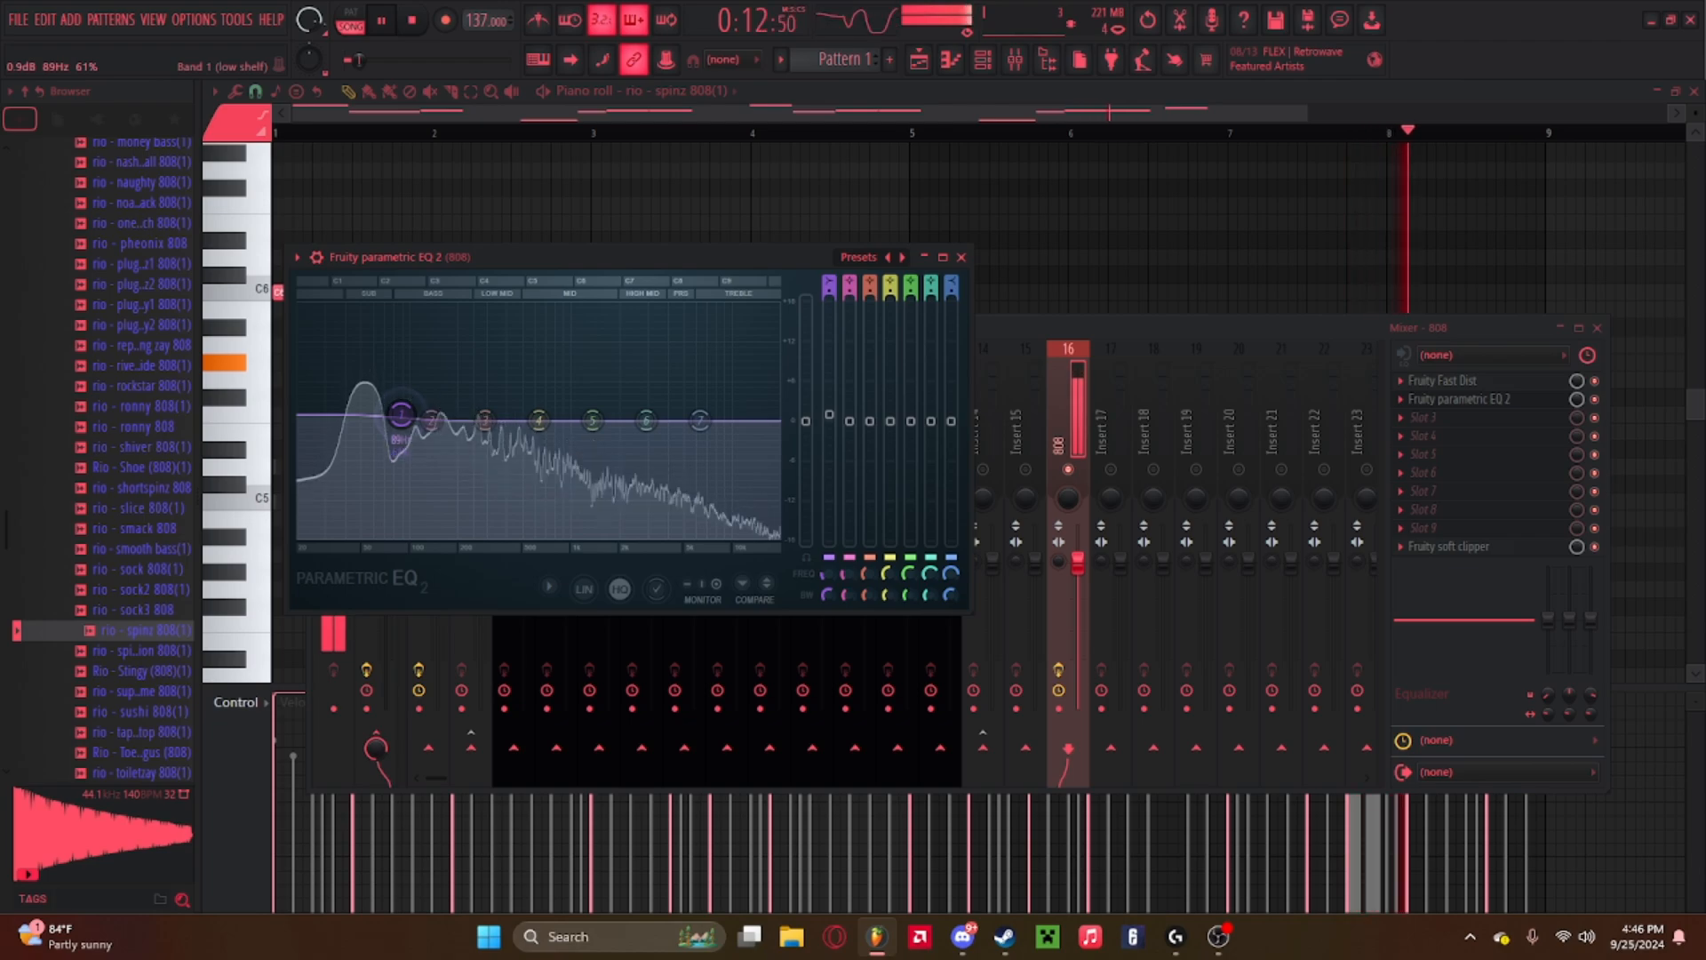
pyautogui.click(961, 257)
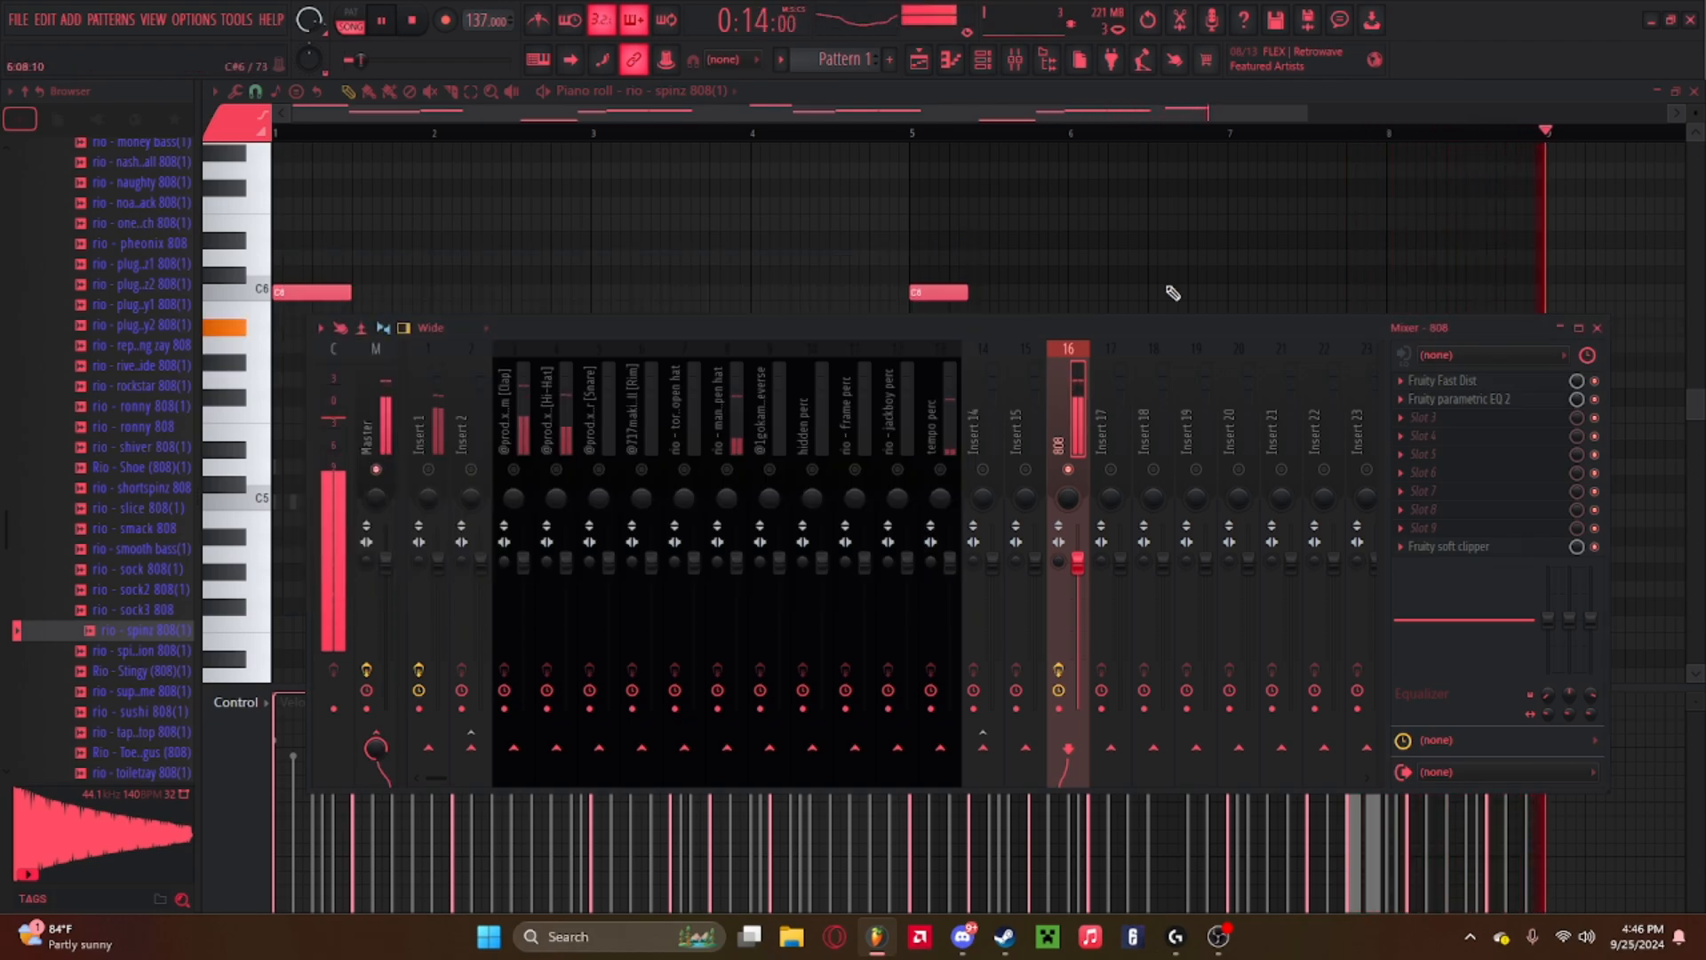
# Close the mixer, play the 808 pattern, and open the channel rack.
pyautogui.click(1597, 328)
pyautogui.click(1014, 63)
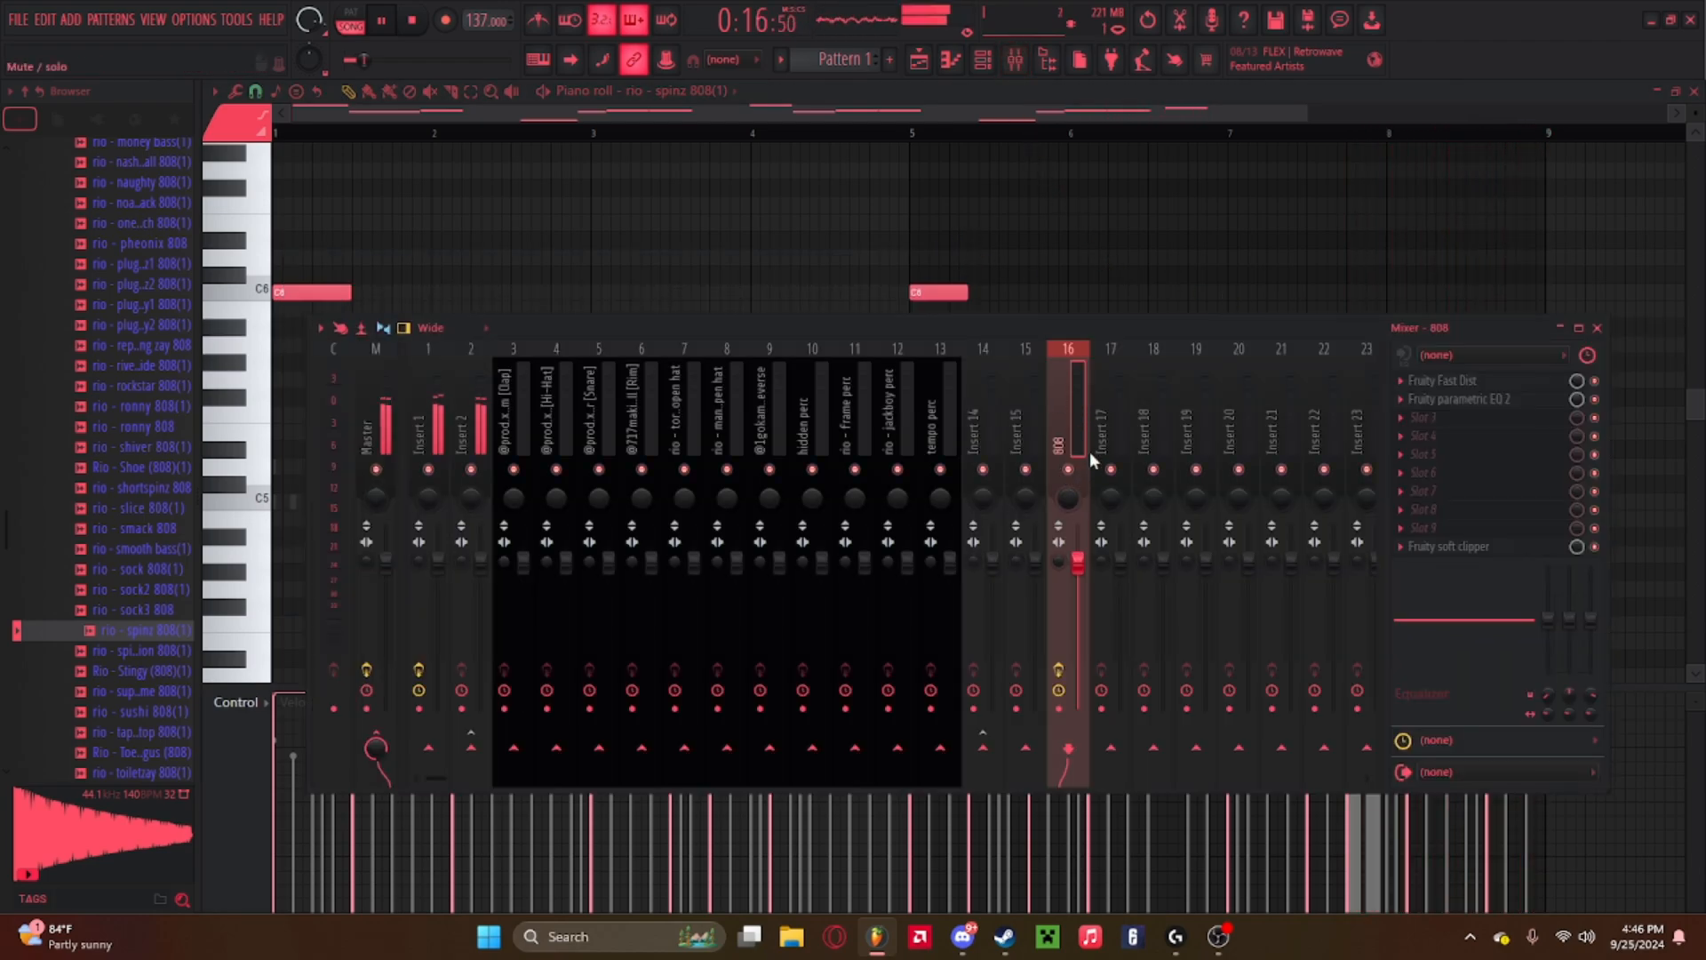
pyautogui.click(1597, 328)
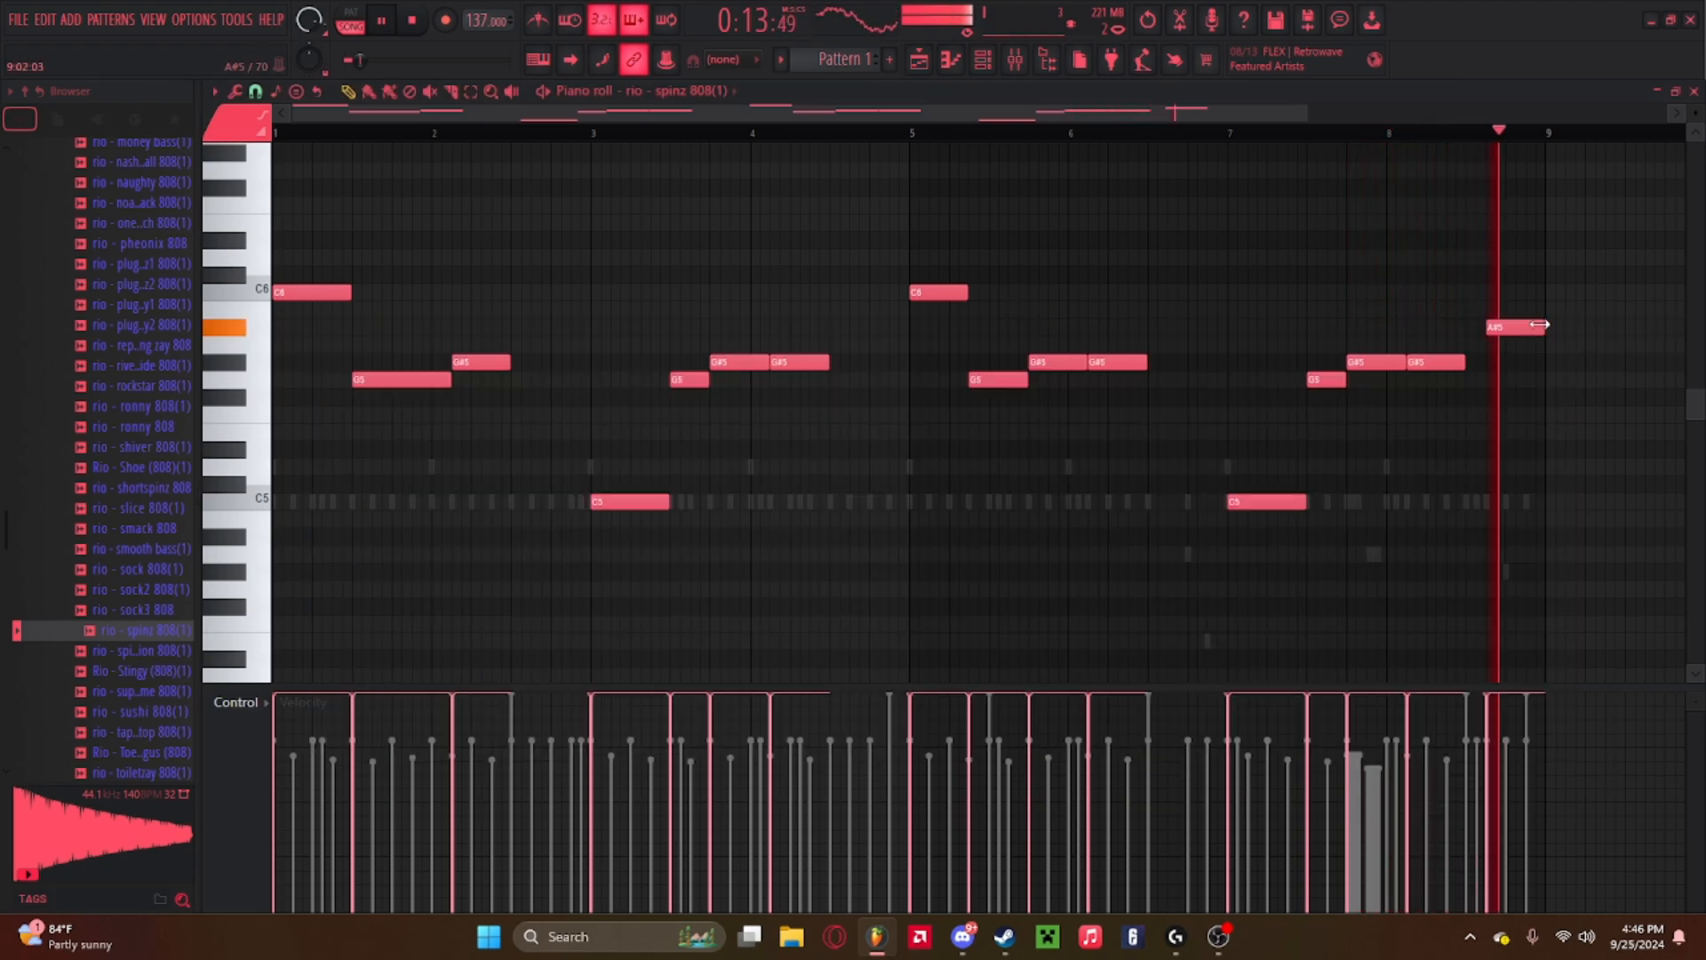
pyautogui.press('space')
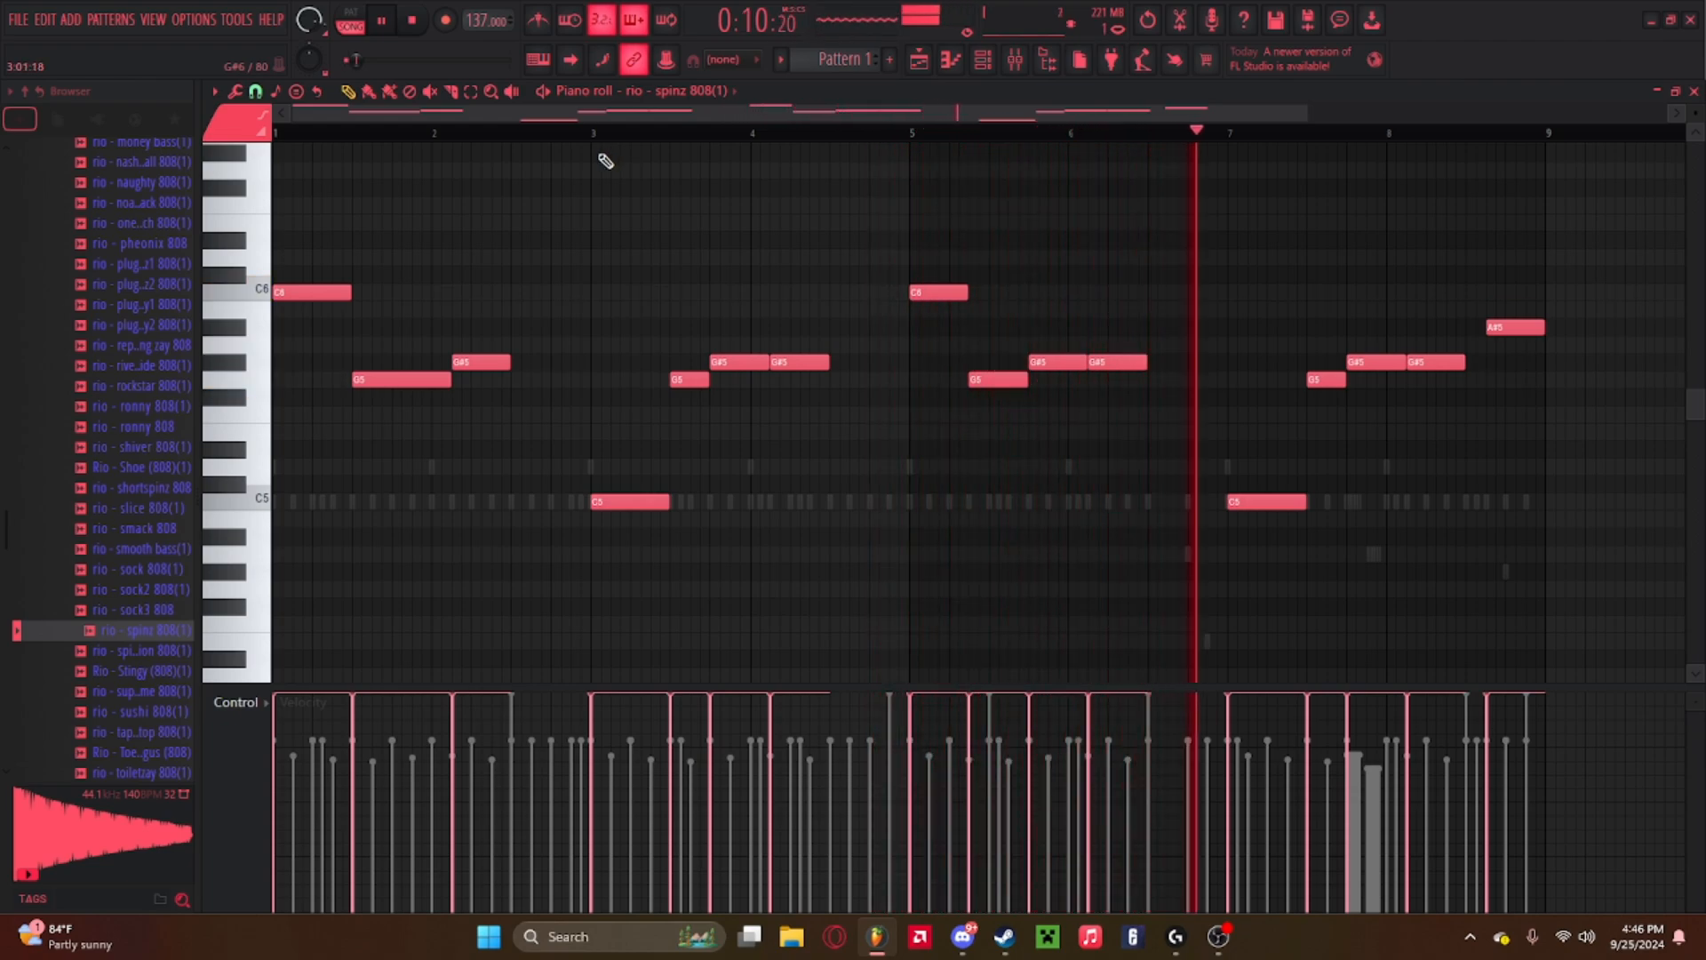
pyautogui.click(1016, 58)
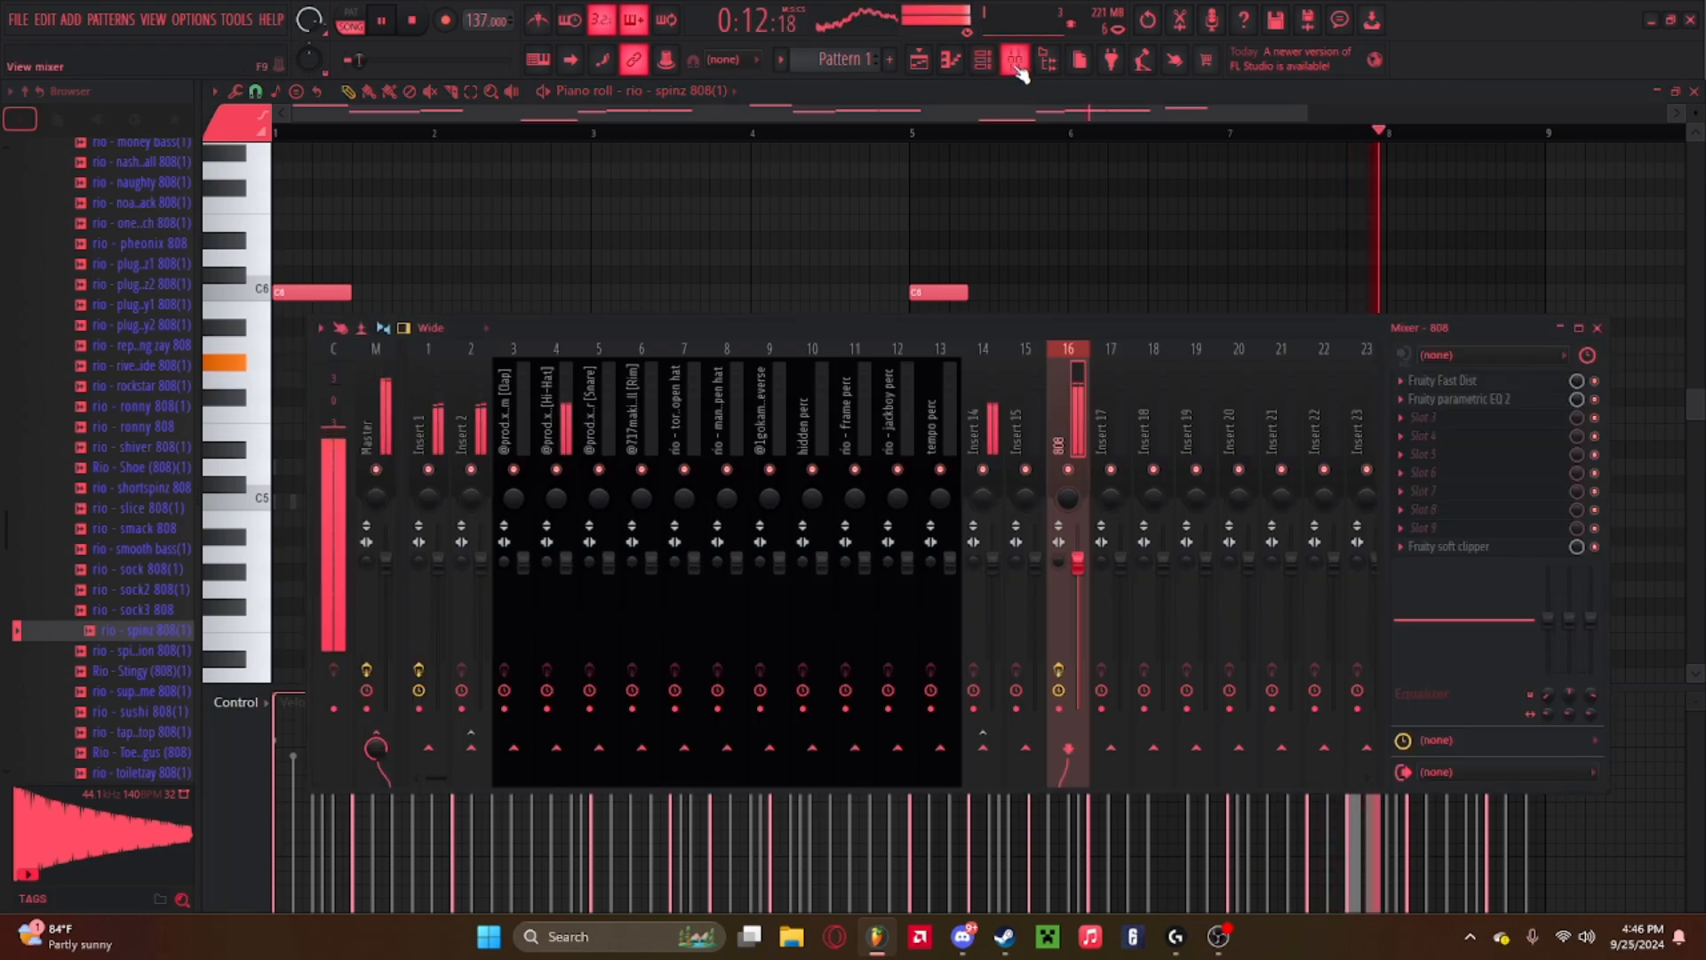
pyautogui.click(1016, 58)
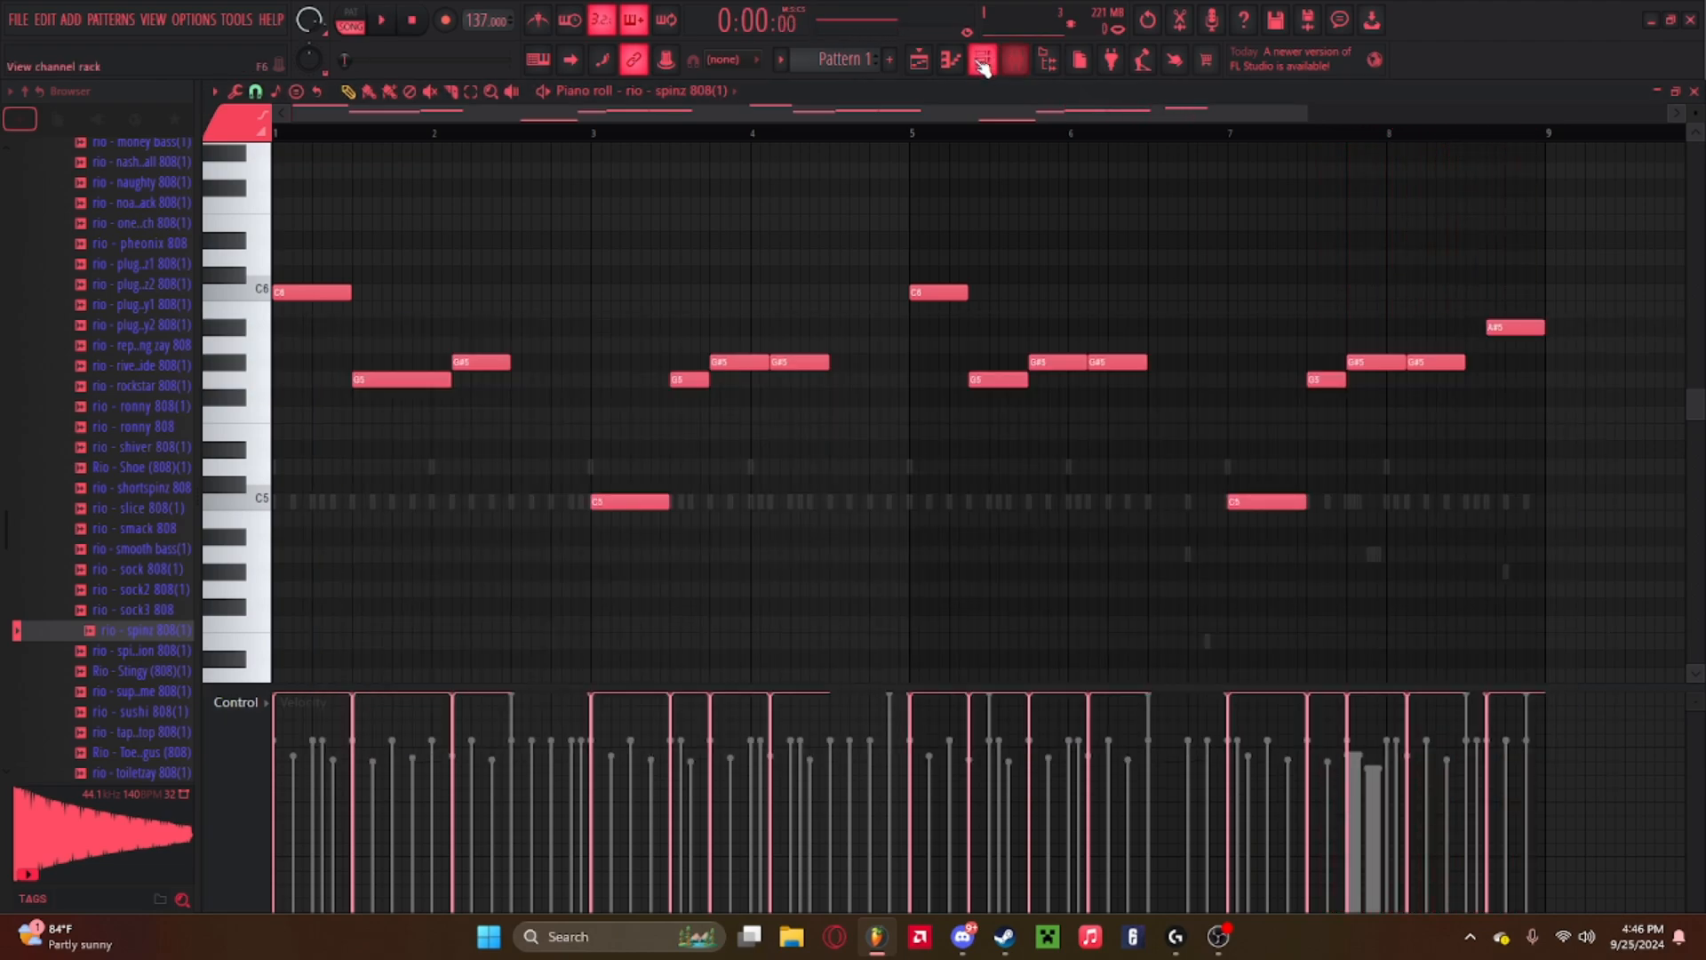
pyautogui.press('space')
pyautogui.press('F6')
pyautogui.press('space')
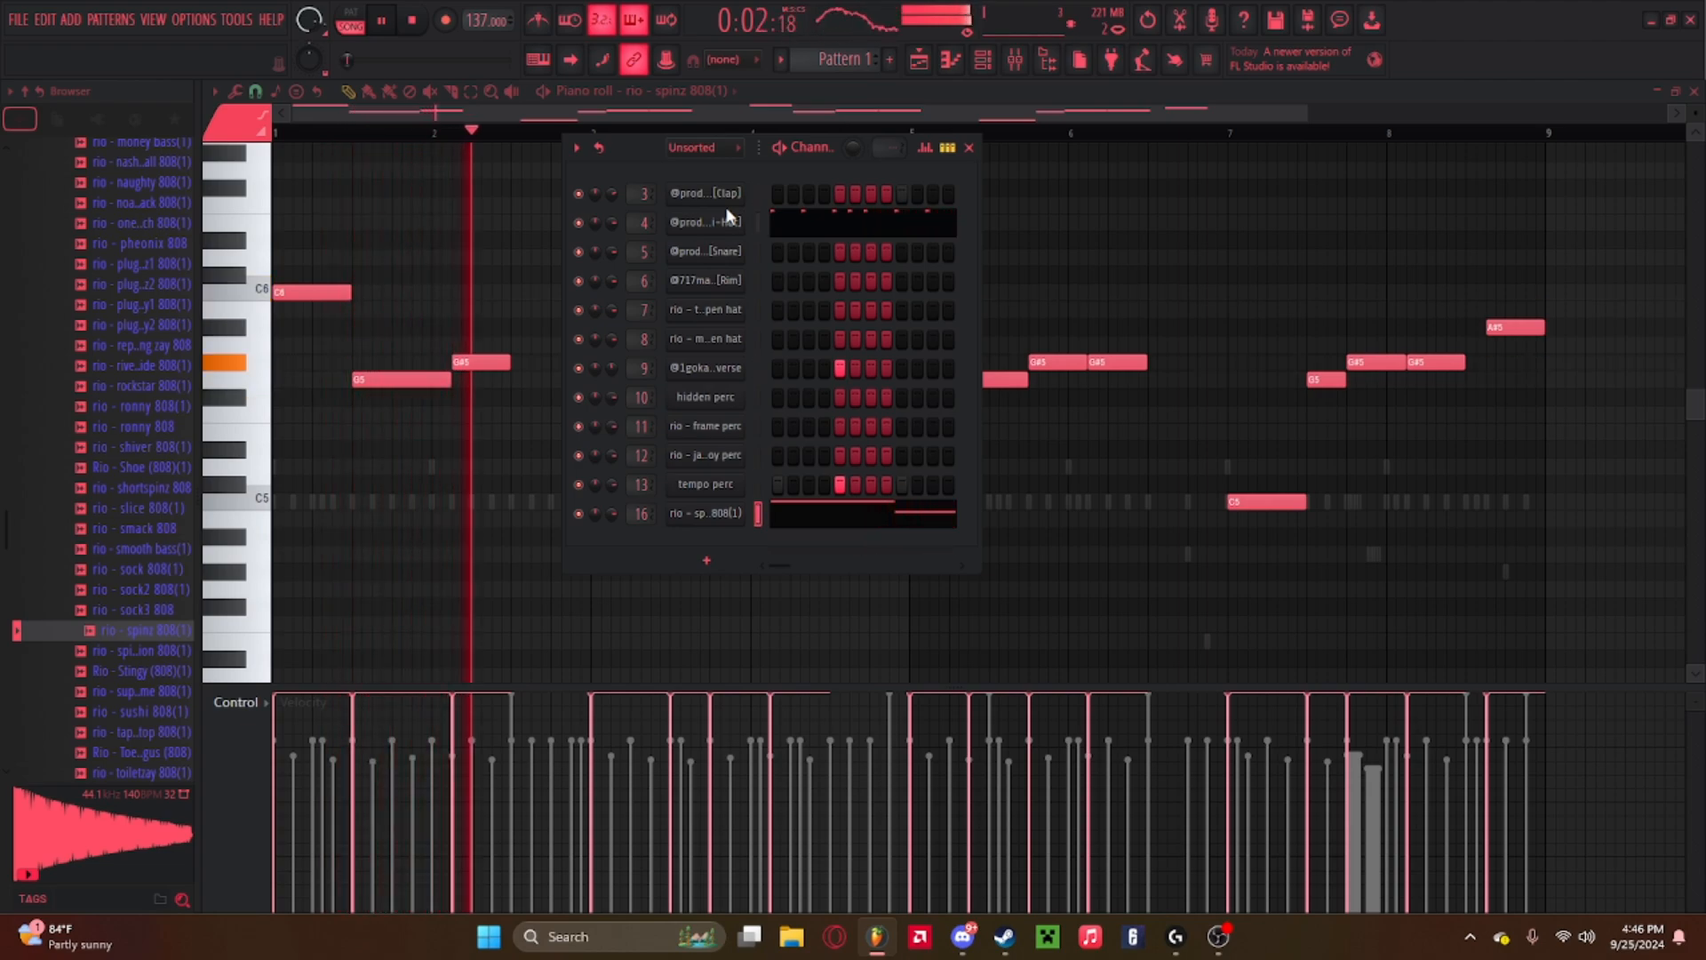
# Open the clap channel's pattern in the piano roll and play it back.
pyautogui.rightClick(740, 196)
pyautogui.click(784, 192)
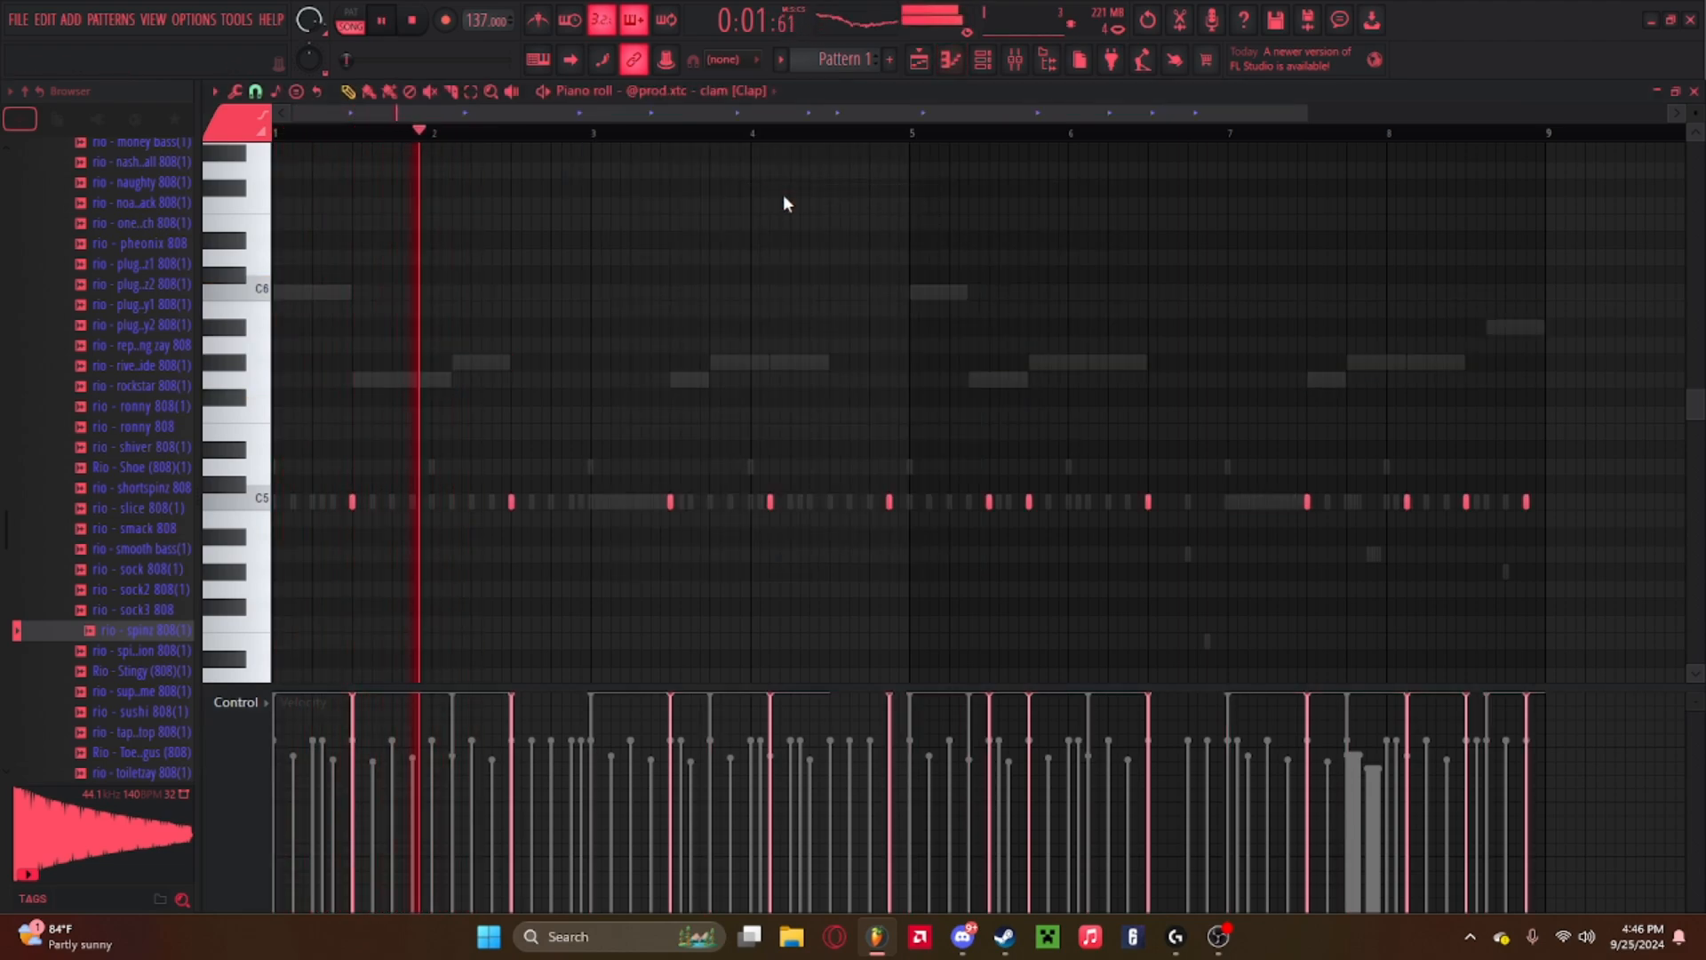
pyautogui.press('space')
# Open the mixer and play the beat while checking the clap insert.
pyautogui.click(982, 60)
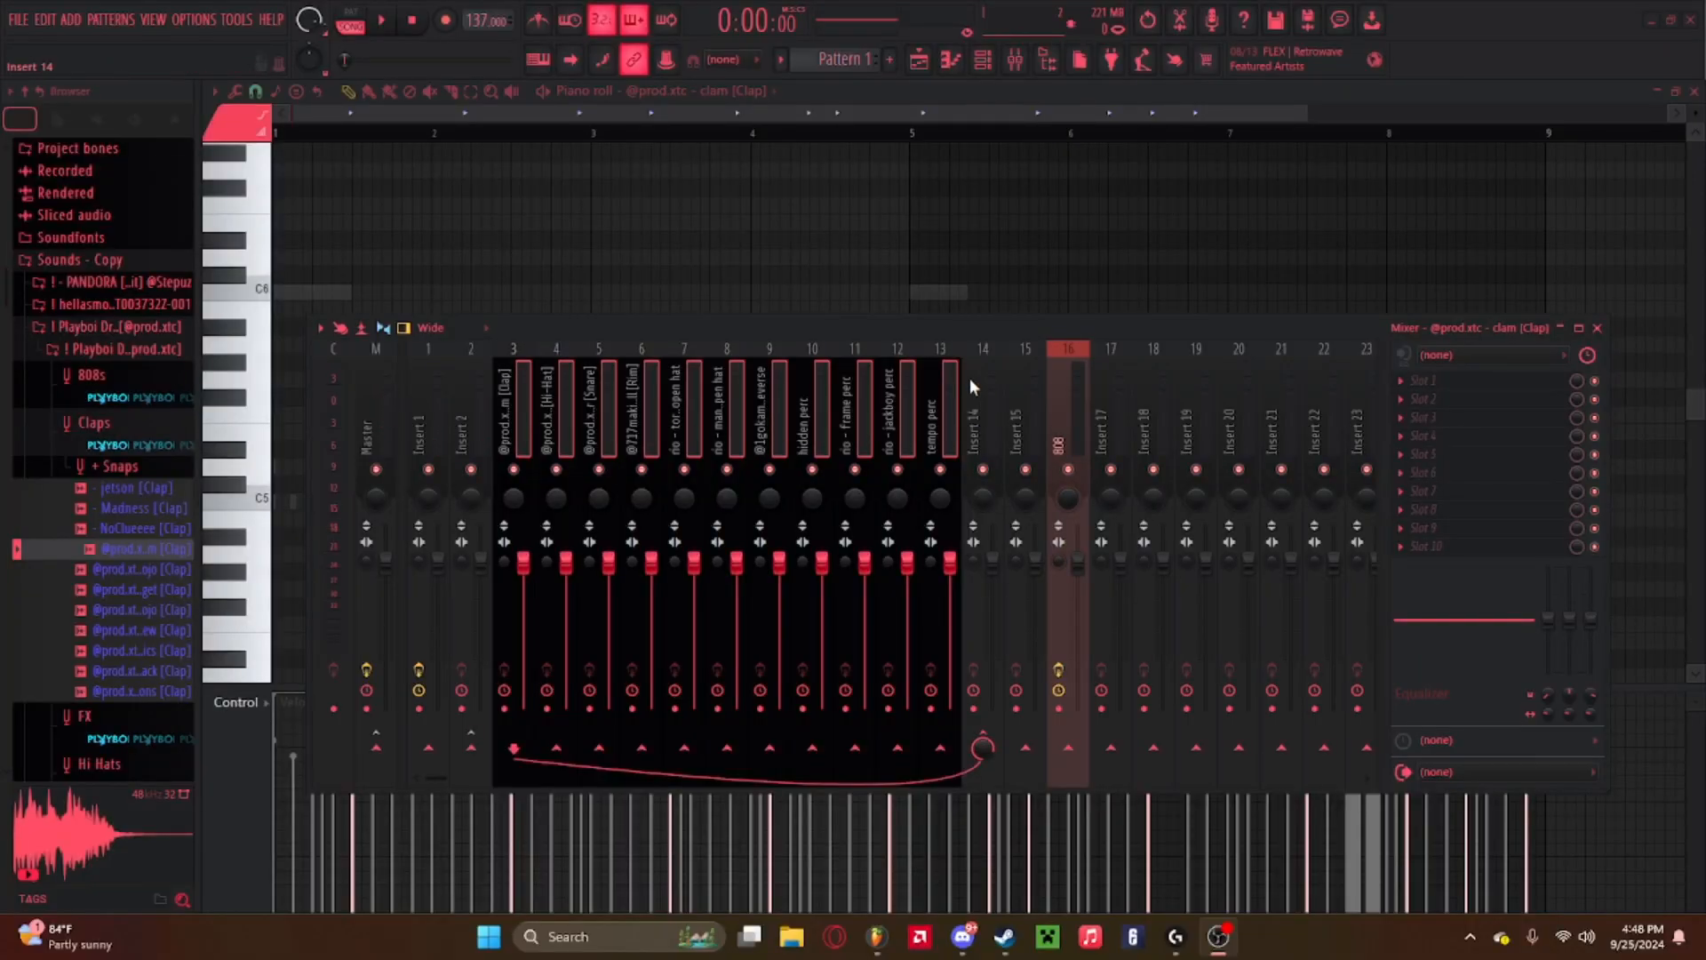
pyautogui.press('space')
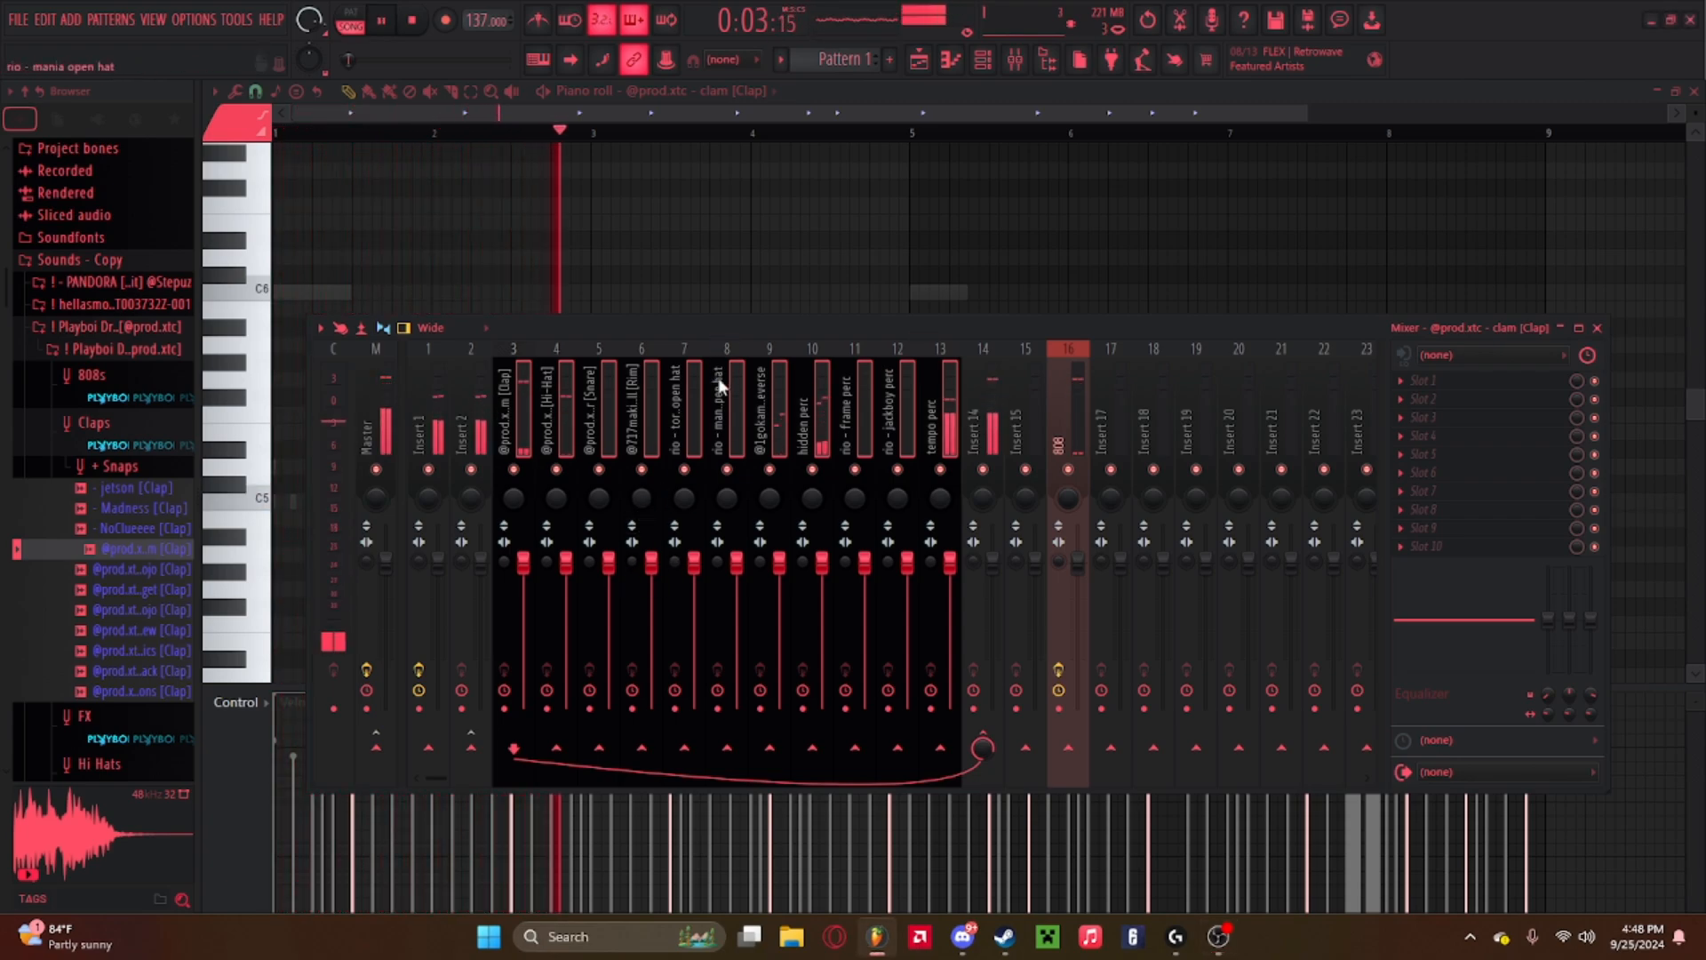
pyautogui.click(519, 386)
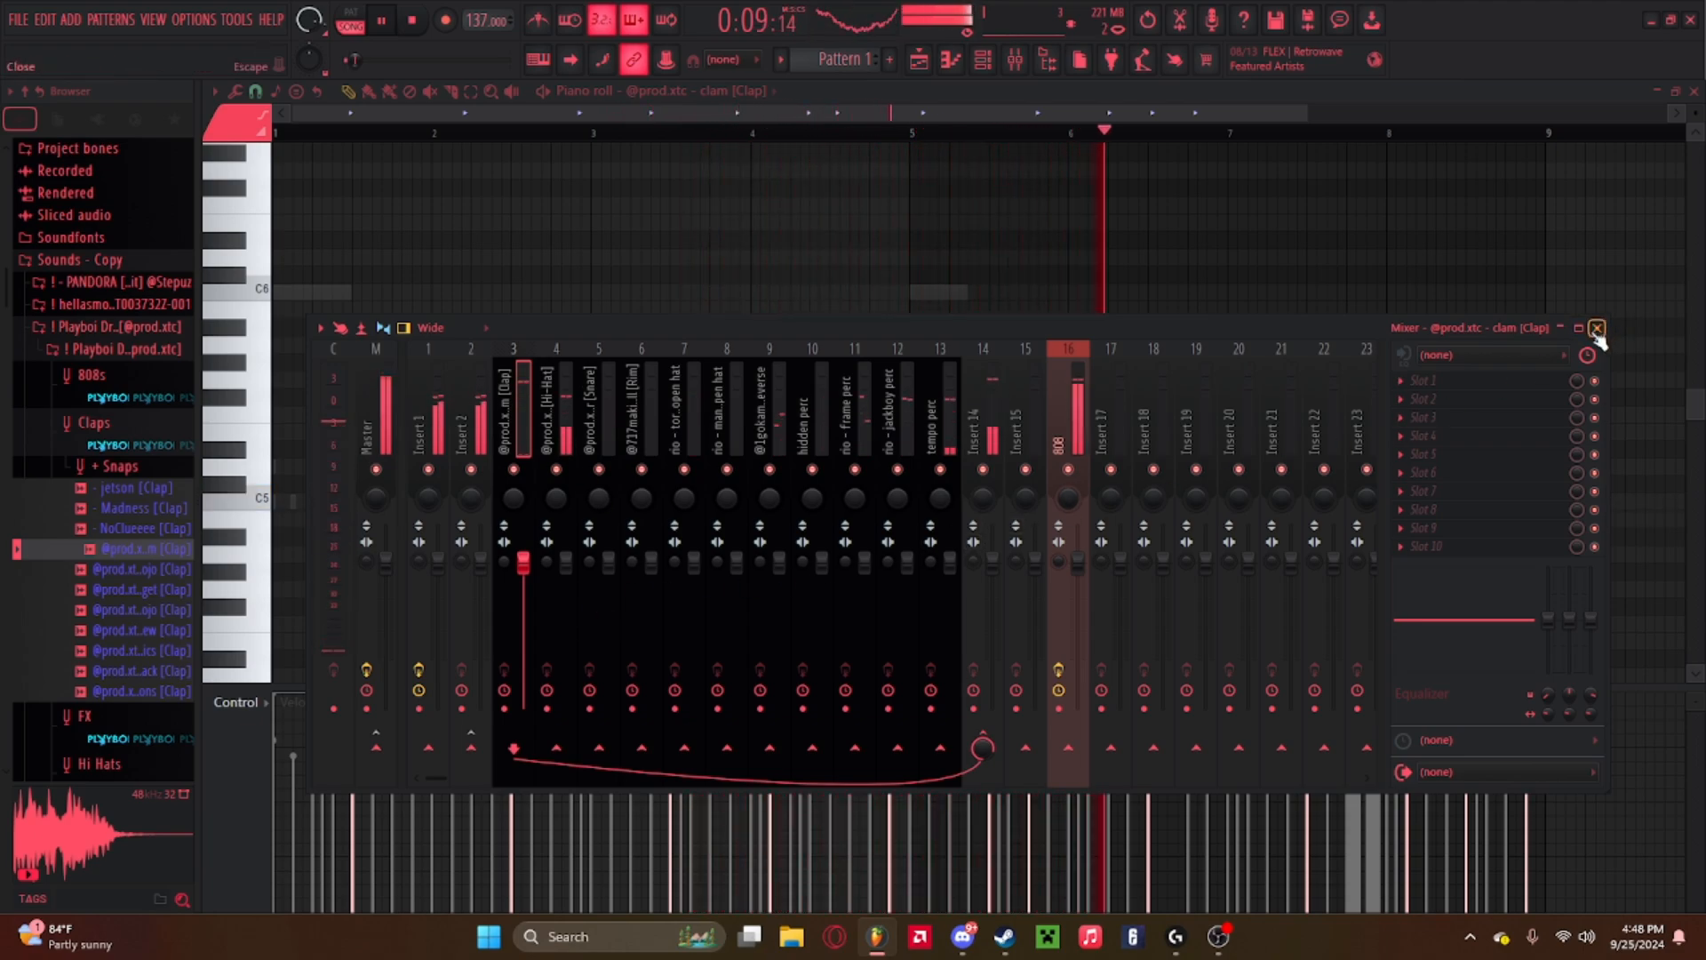
# Raise the 808 insert's Fruity Fast Dist mix to about 65% and close the plugin.
pyautogui.click(1070, 382)
pyautogui.click(1502, 381)
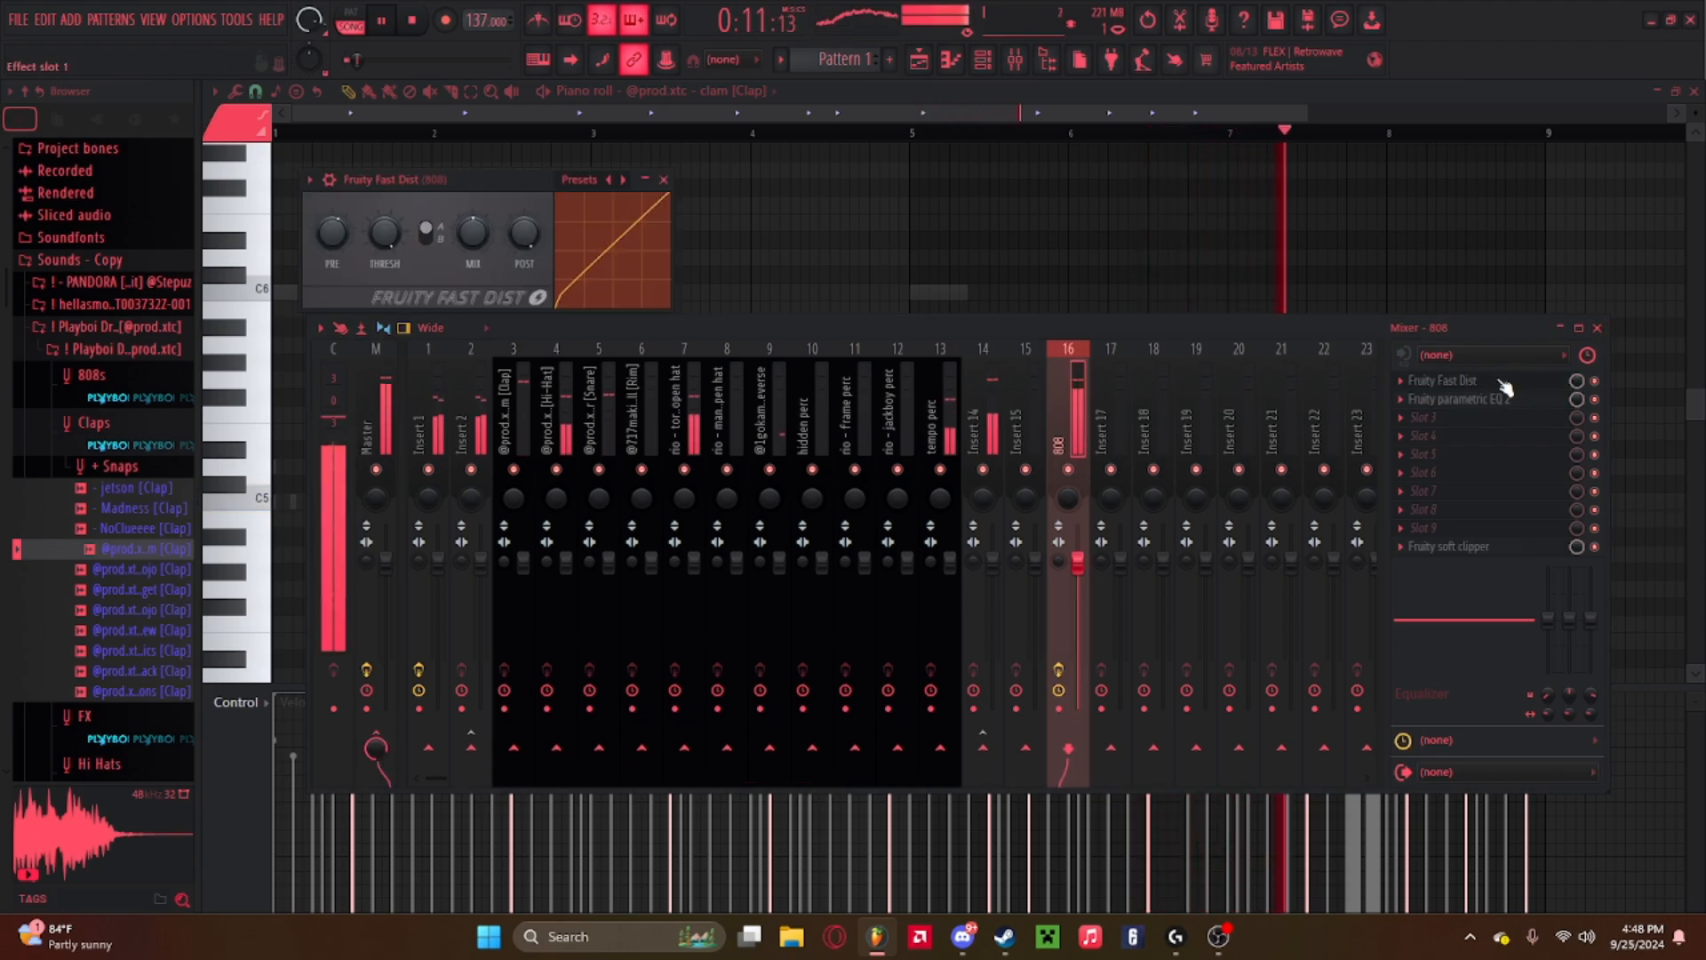
pyautogui.moveTo(471, 235); pyautogui.dragTo(471, 212)
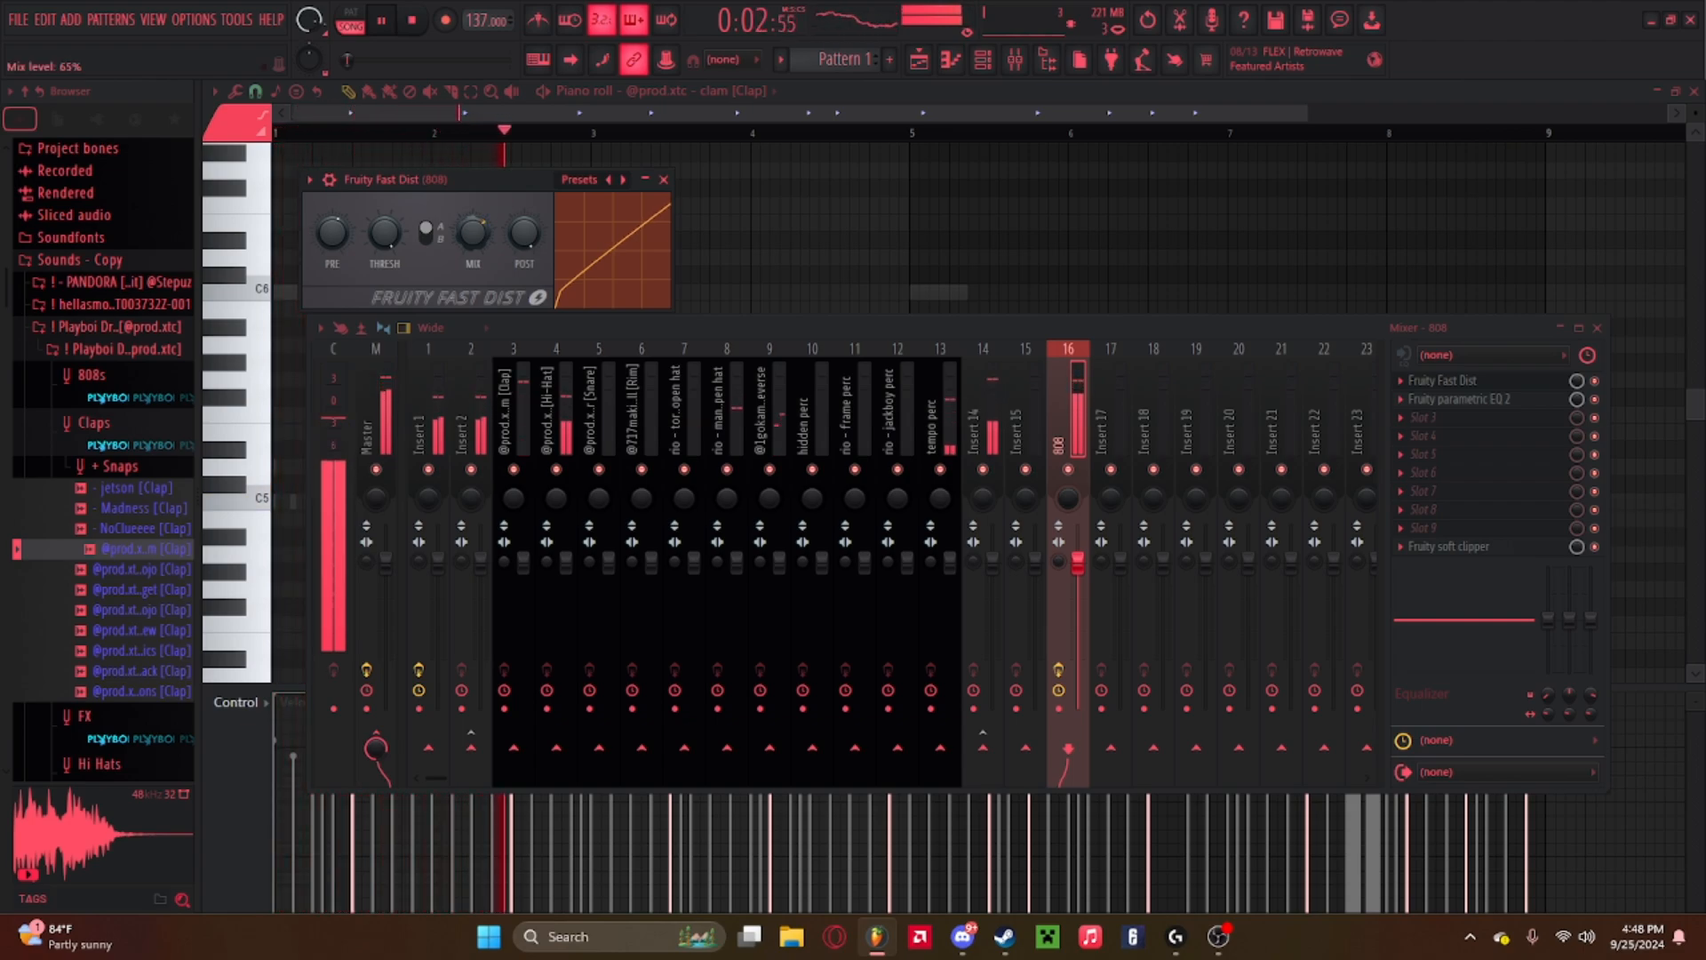
pyautogui.click(645, 180)
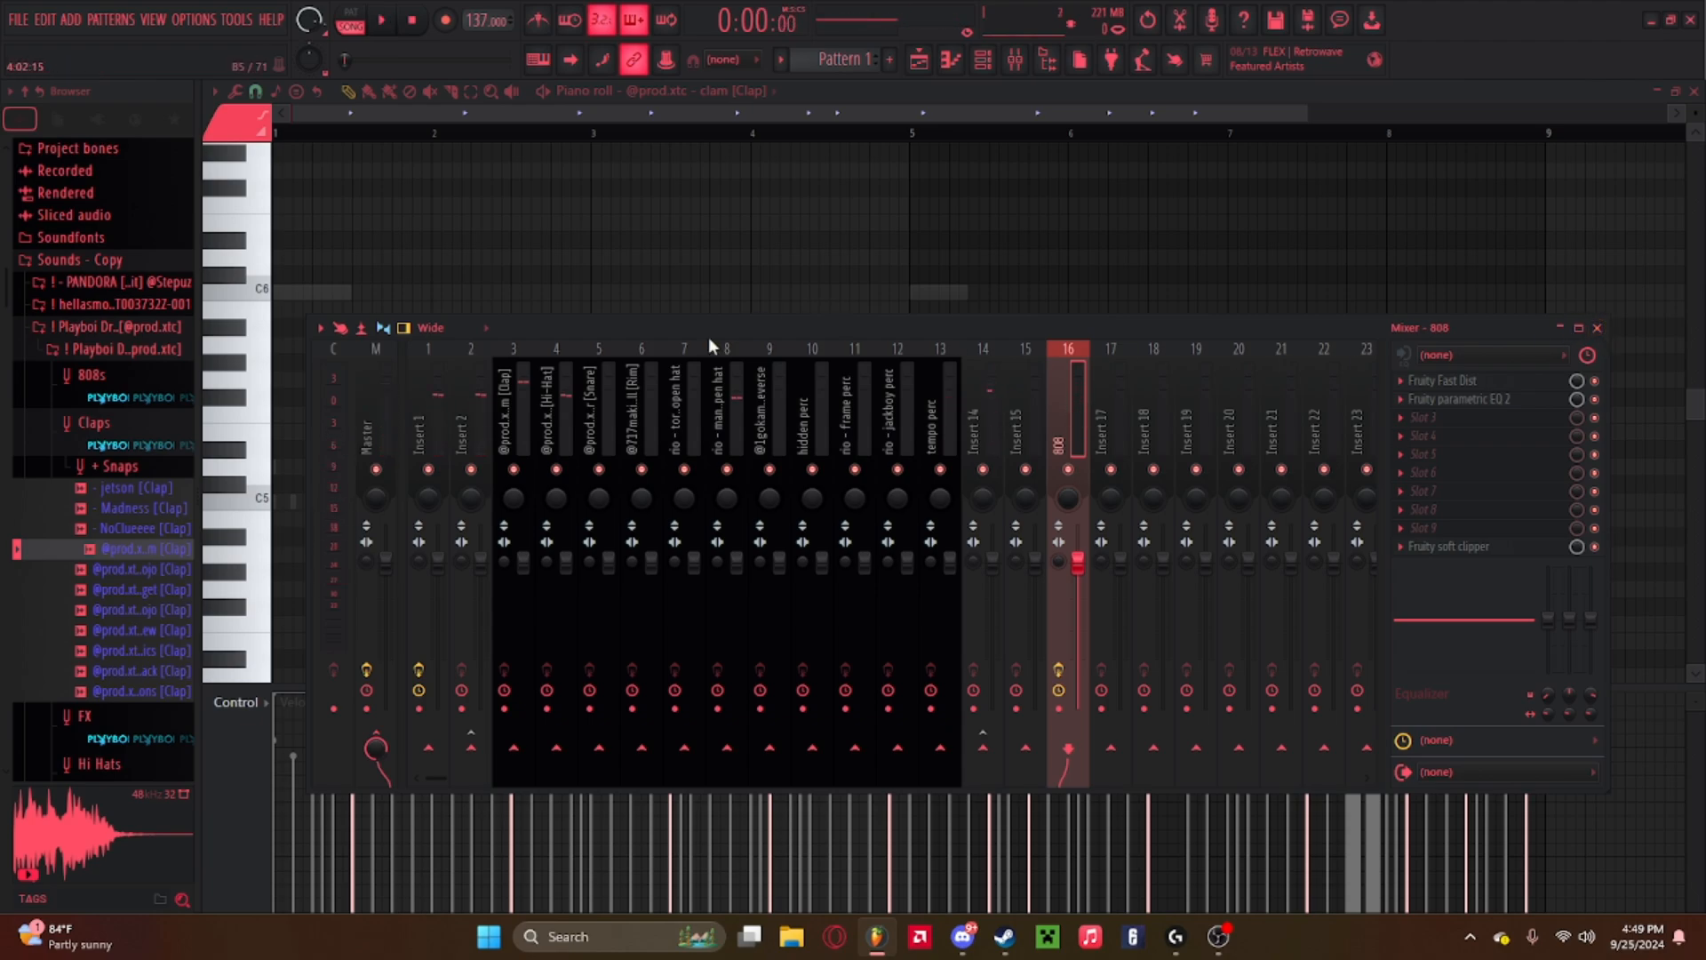
# Inspect the master, tempo perc and Insert 14 channels and the playlist arrangement.
pyautogui.click(386, 400)
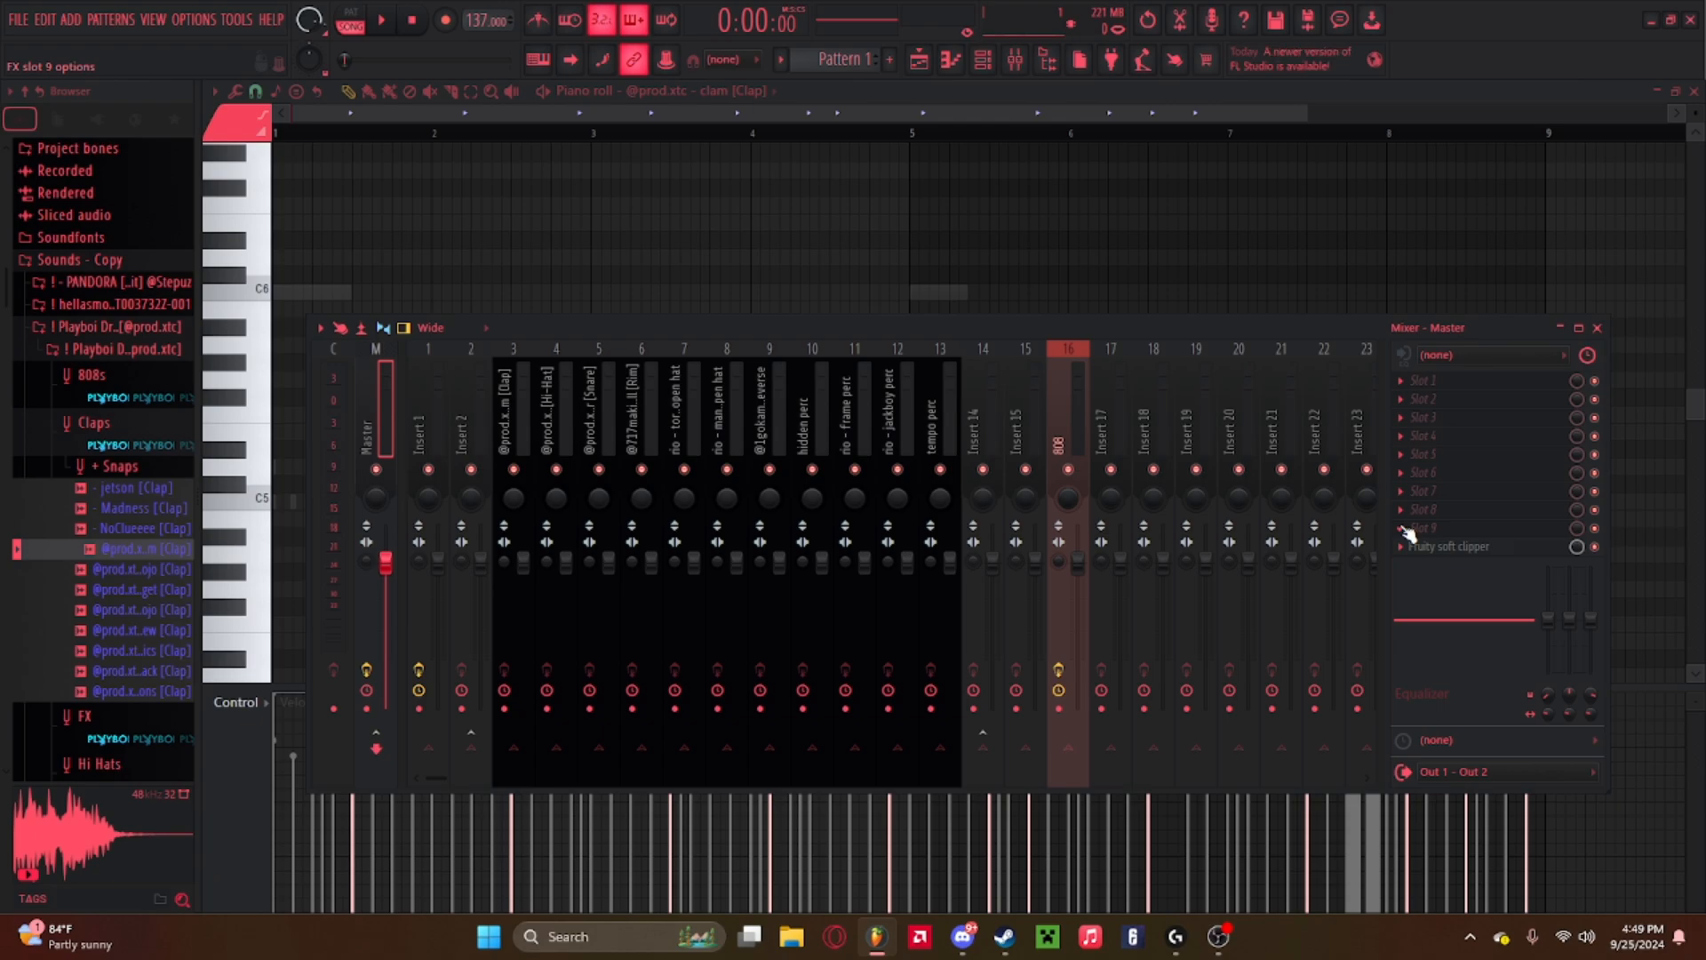
pyautogui.click(926, 398)
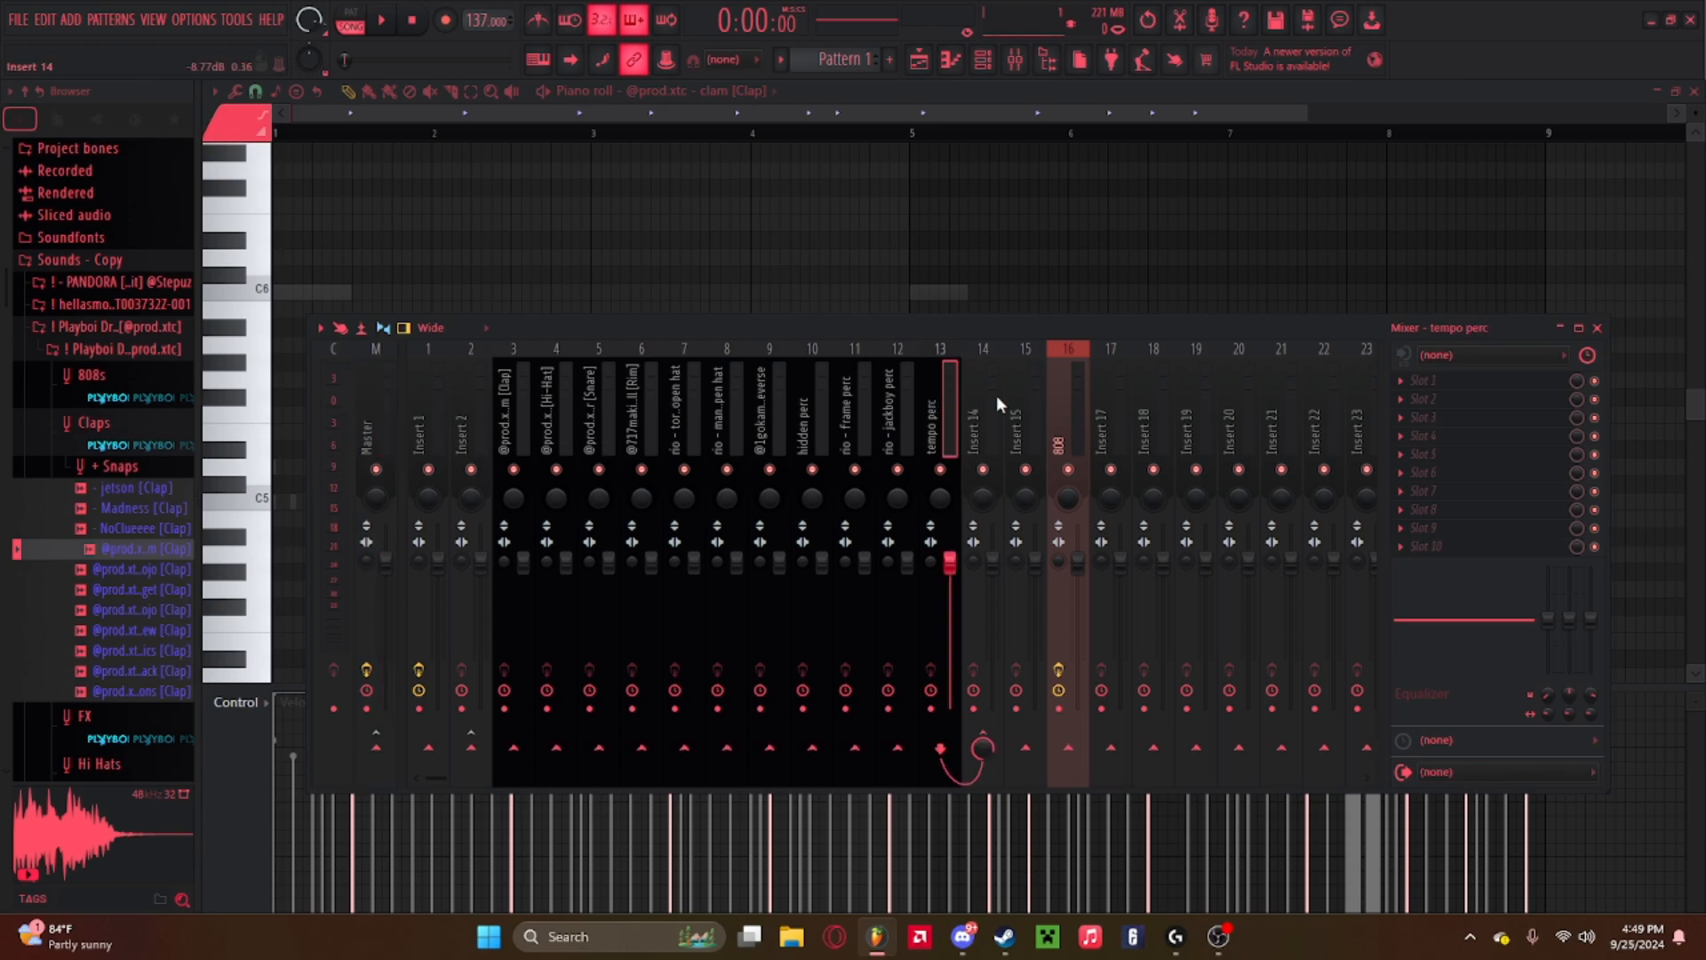
pyautogui.click(992, 393)
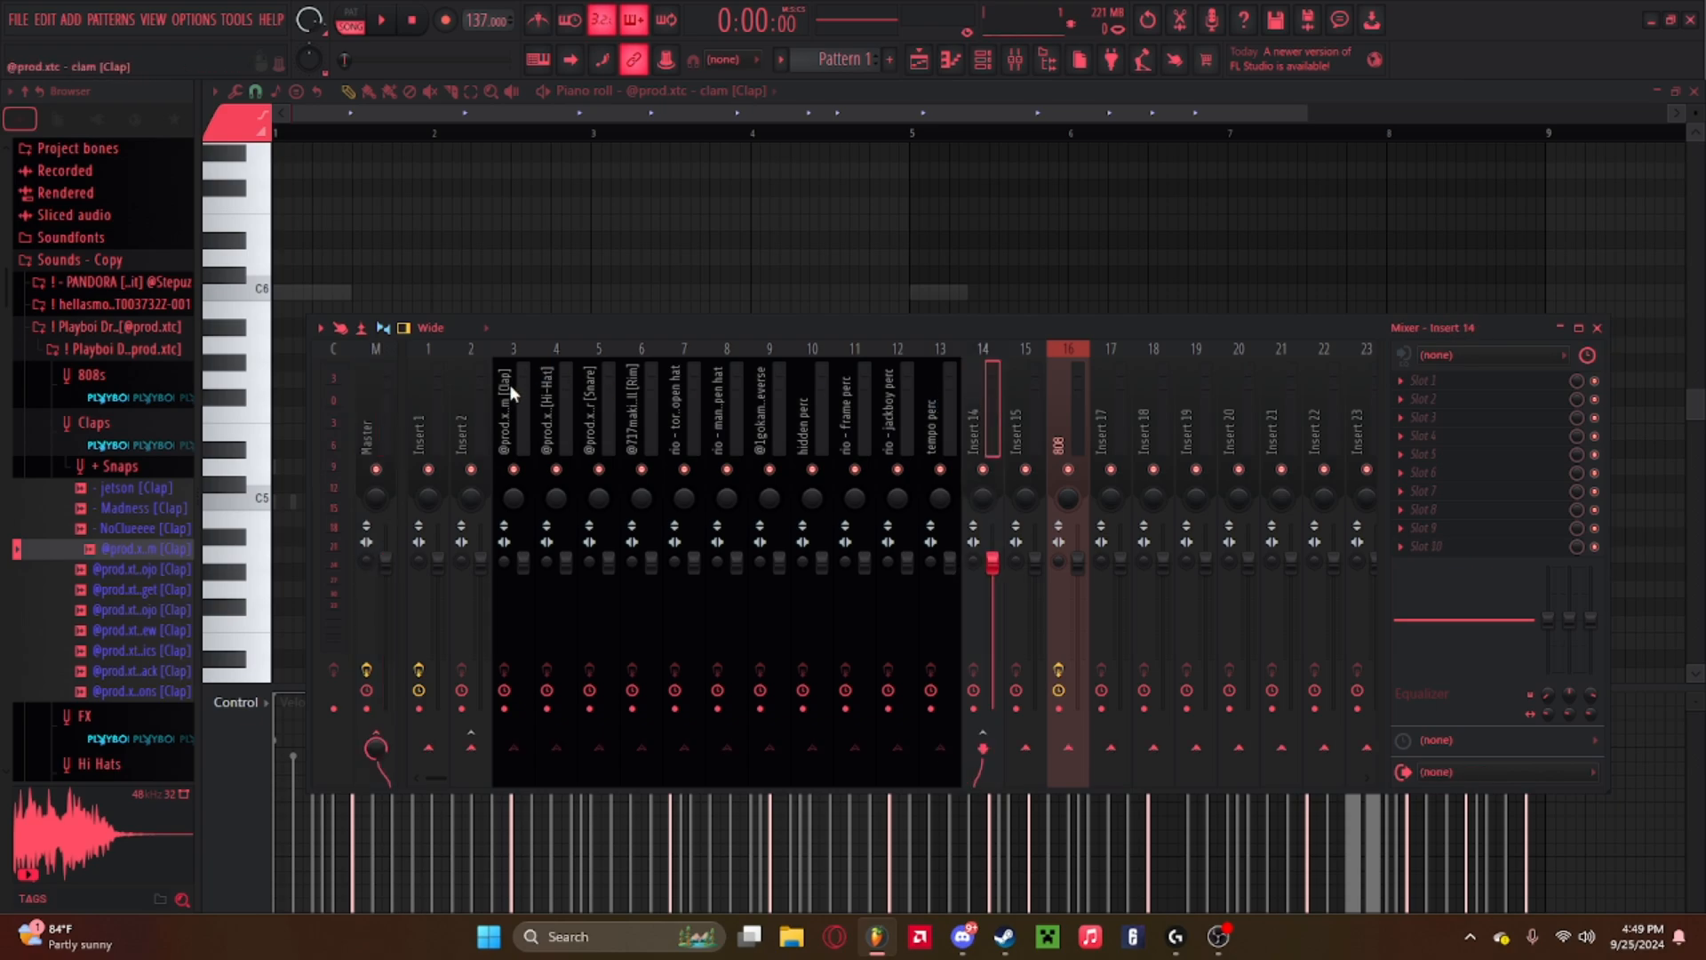
pyautogui.click(920, 60)
pyautogui.click(921, 61)
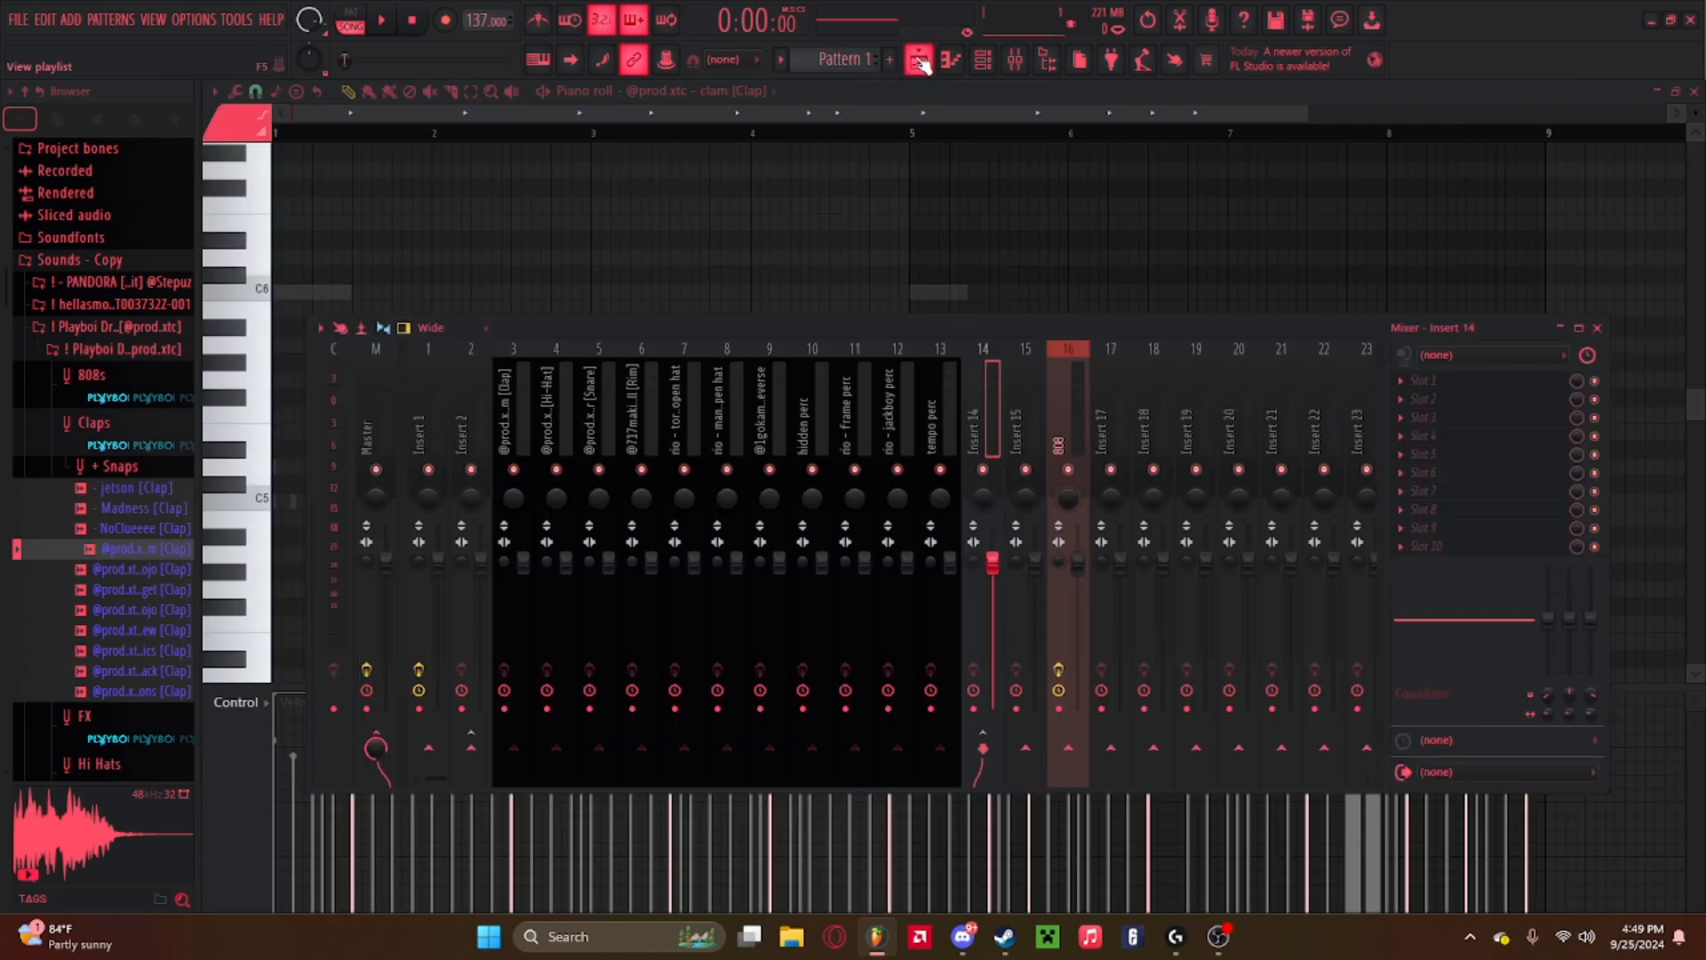
pyautogui.click(922, 62)
pyautogui.scroll(-5, 800, 140)
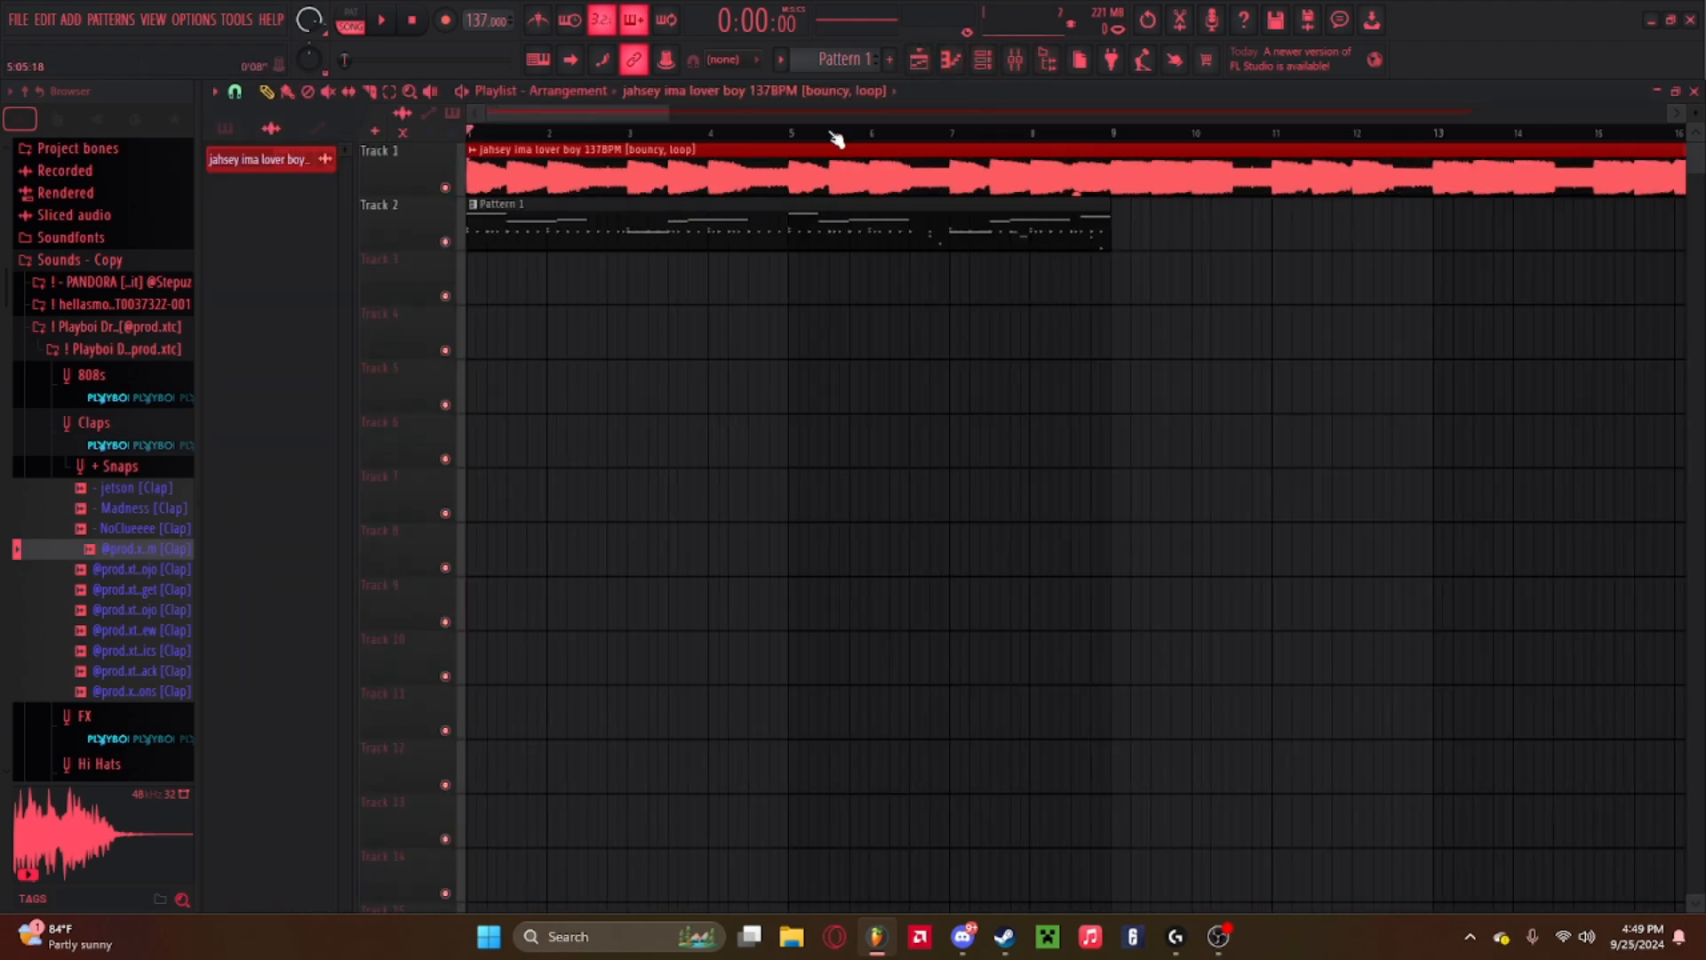
pyautogui.click(984, 61)
pyautogui.click(984, 60)
pyautogui.click(1016, 60)
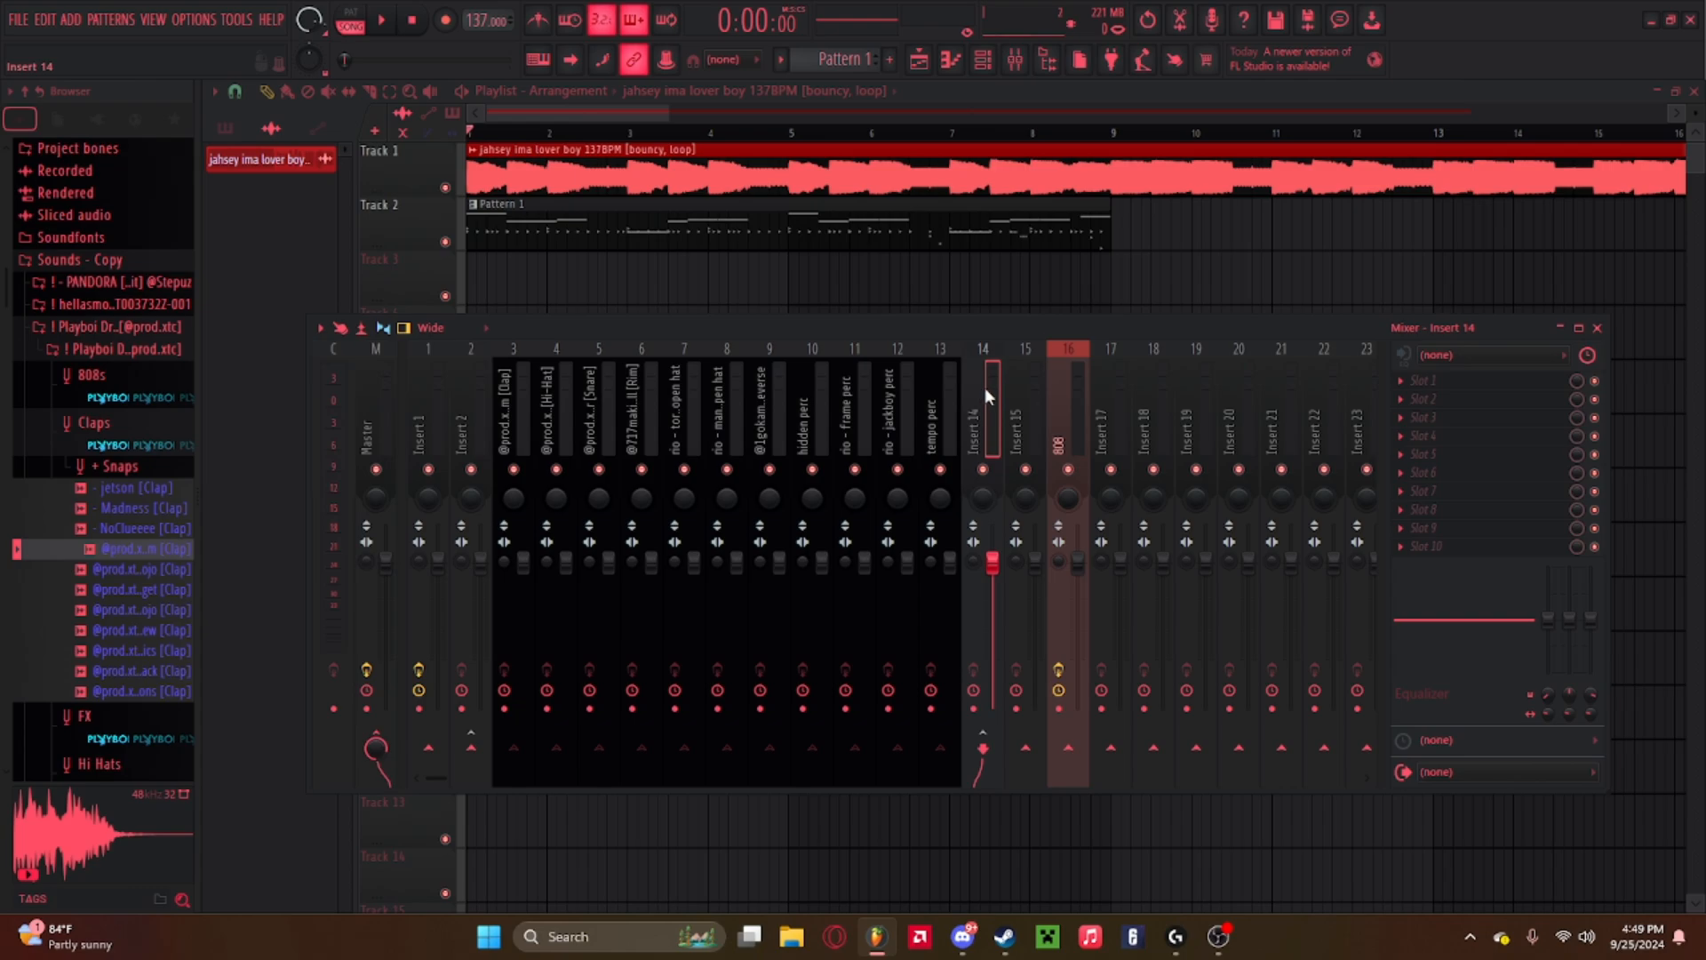
# Route Insert 2 into Insert 15.
pyautogui.click(462, 379)
pyautogui.click(418, 377)
pyautogui.click(468, 385)
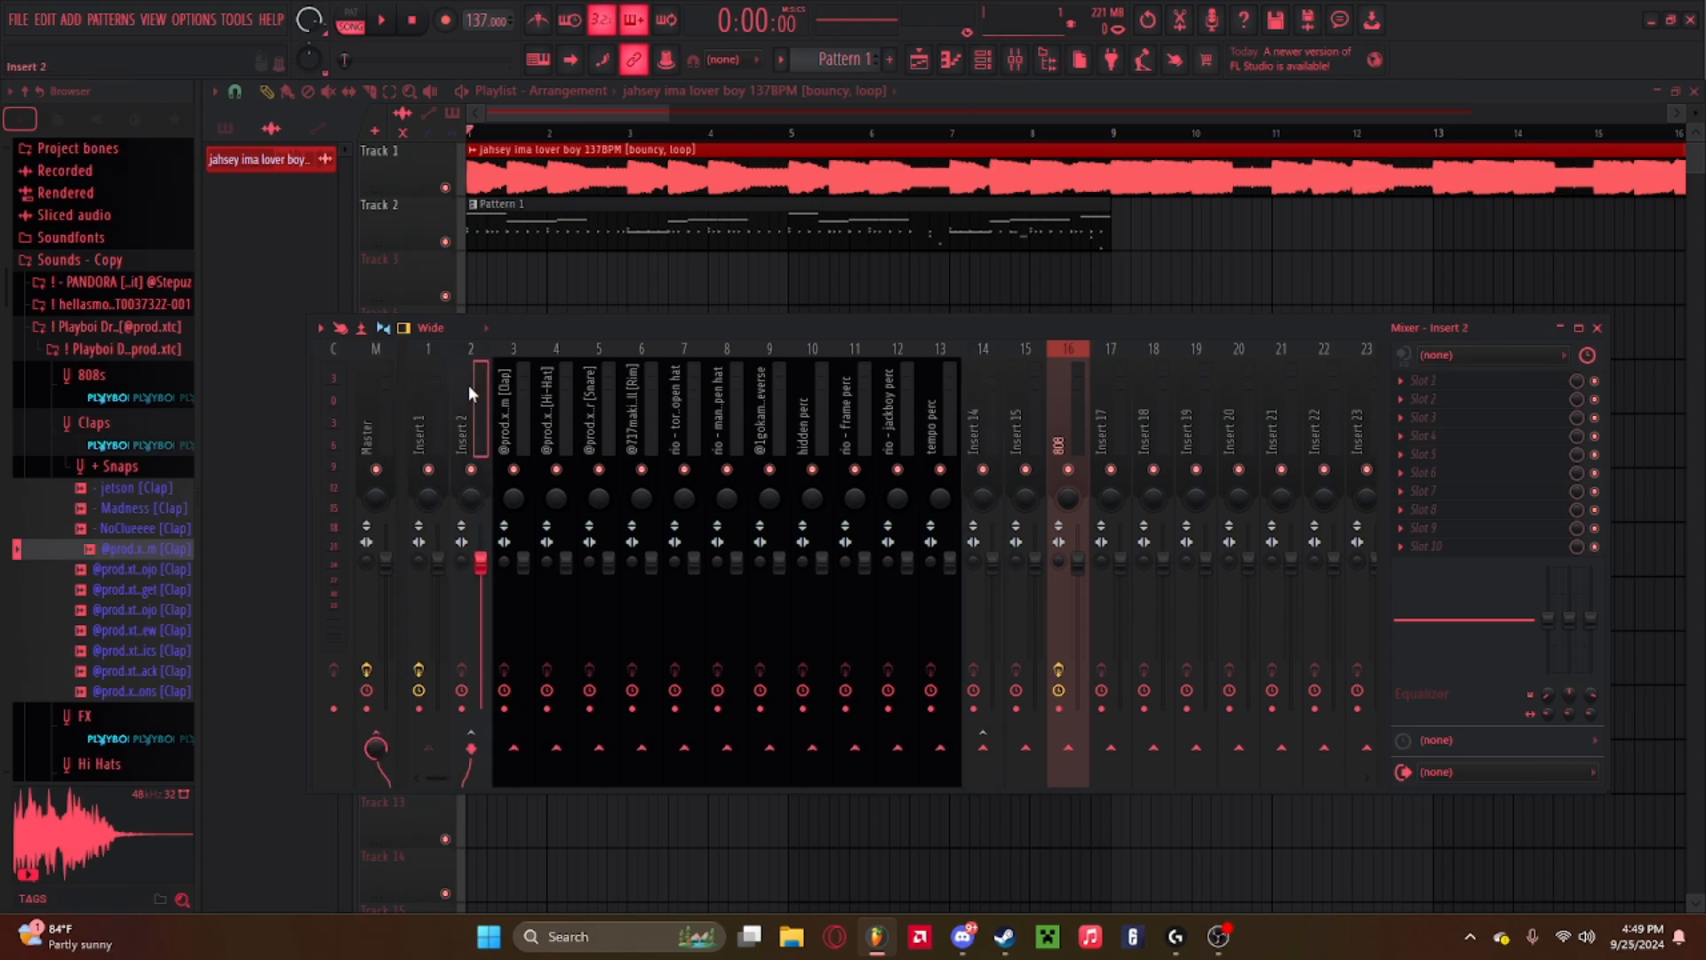
pyautogui.click(477, 384)
pyautogui.click(1031, 384)
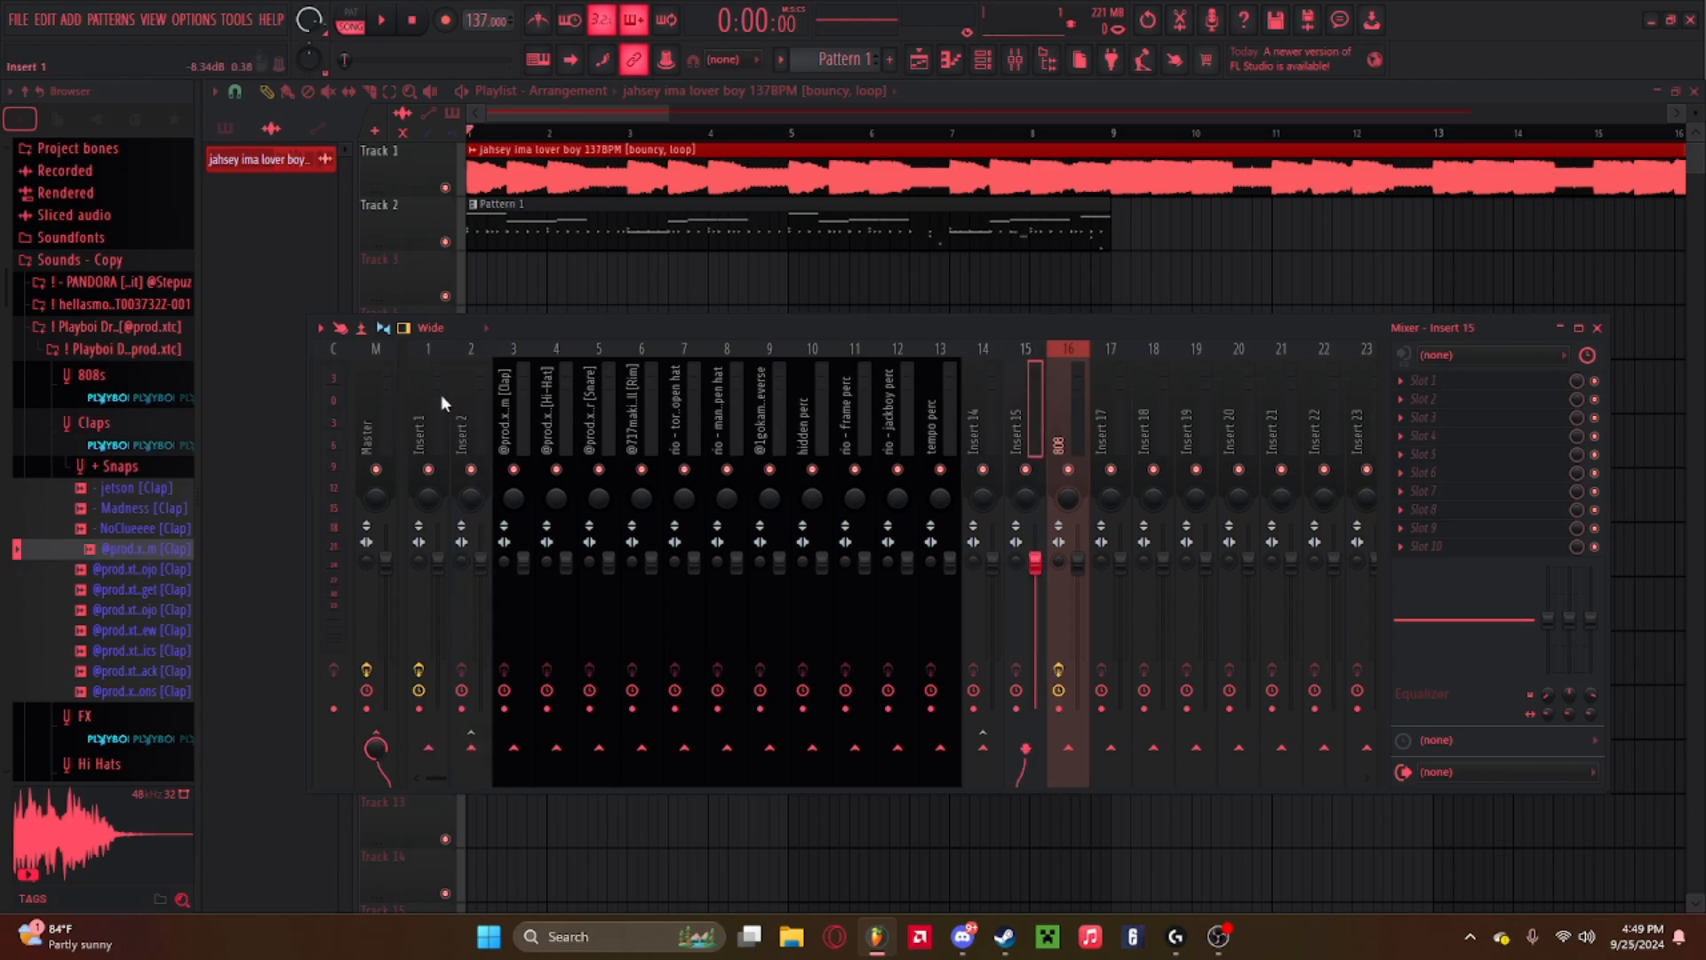
pyautogui.click(470, 391)
pyautogui.click(1024, 763)
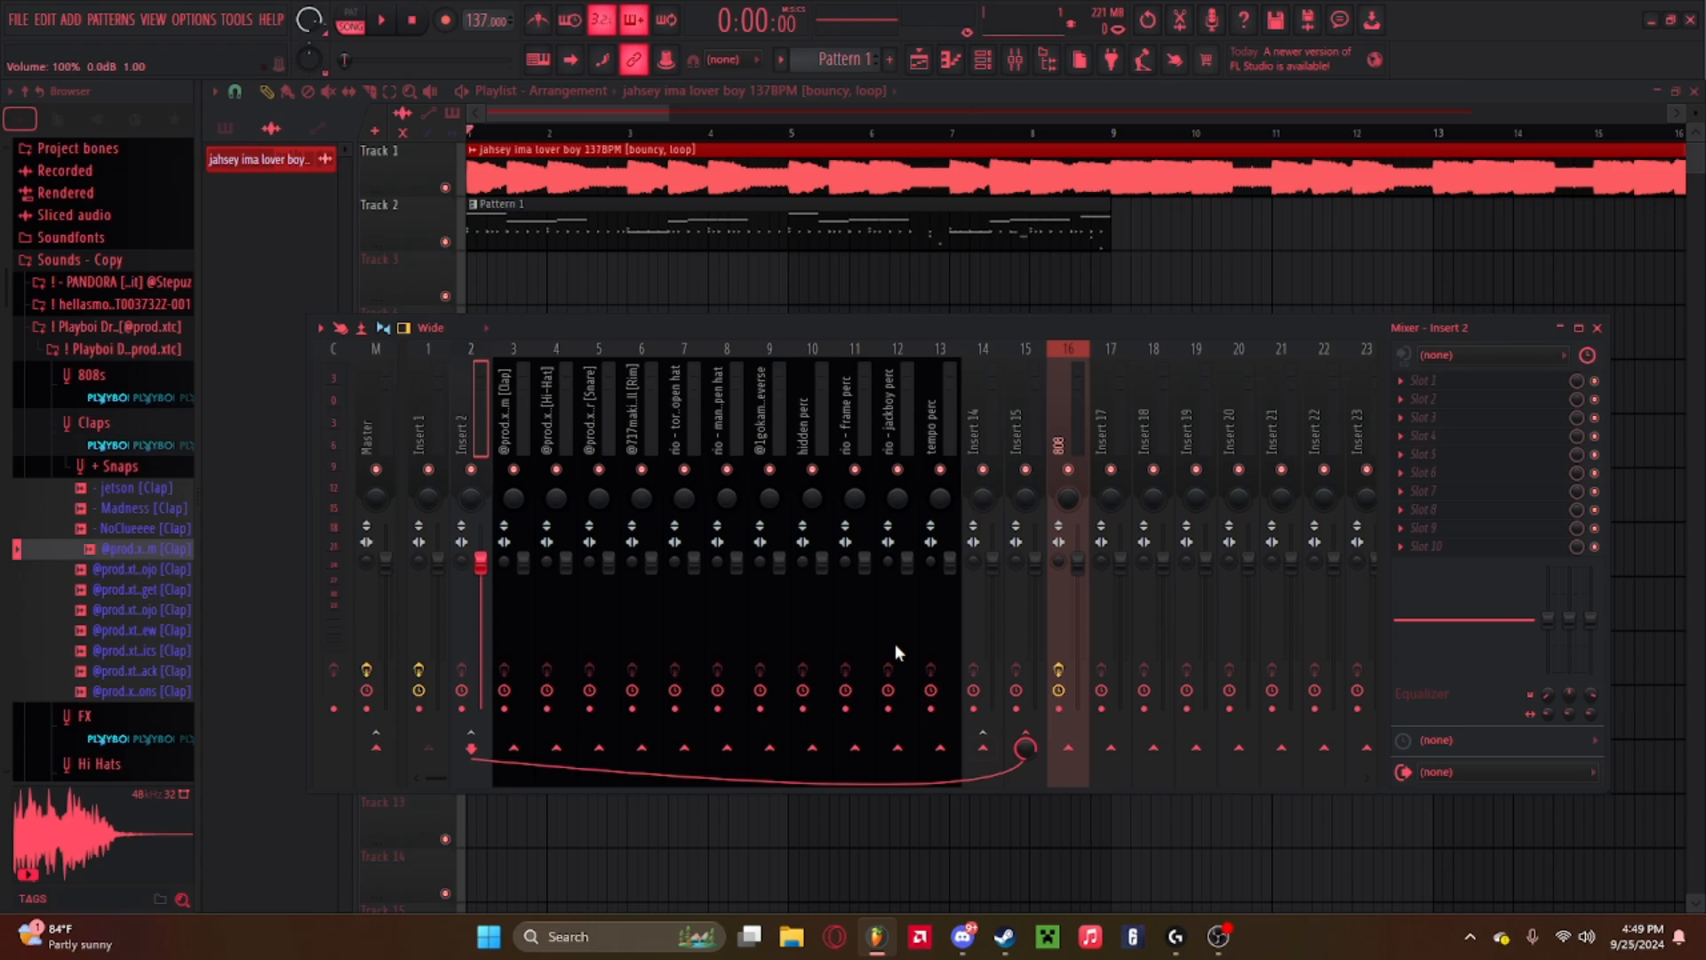
# Load Maximus into the first effect slot of Insert 15, adjust its threshold and ceiling, and close the plugin.
pyautogui.click(981, 391)
pyautogui.click(1024, 752)
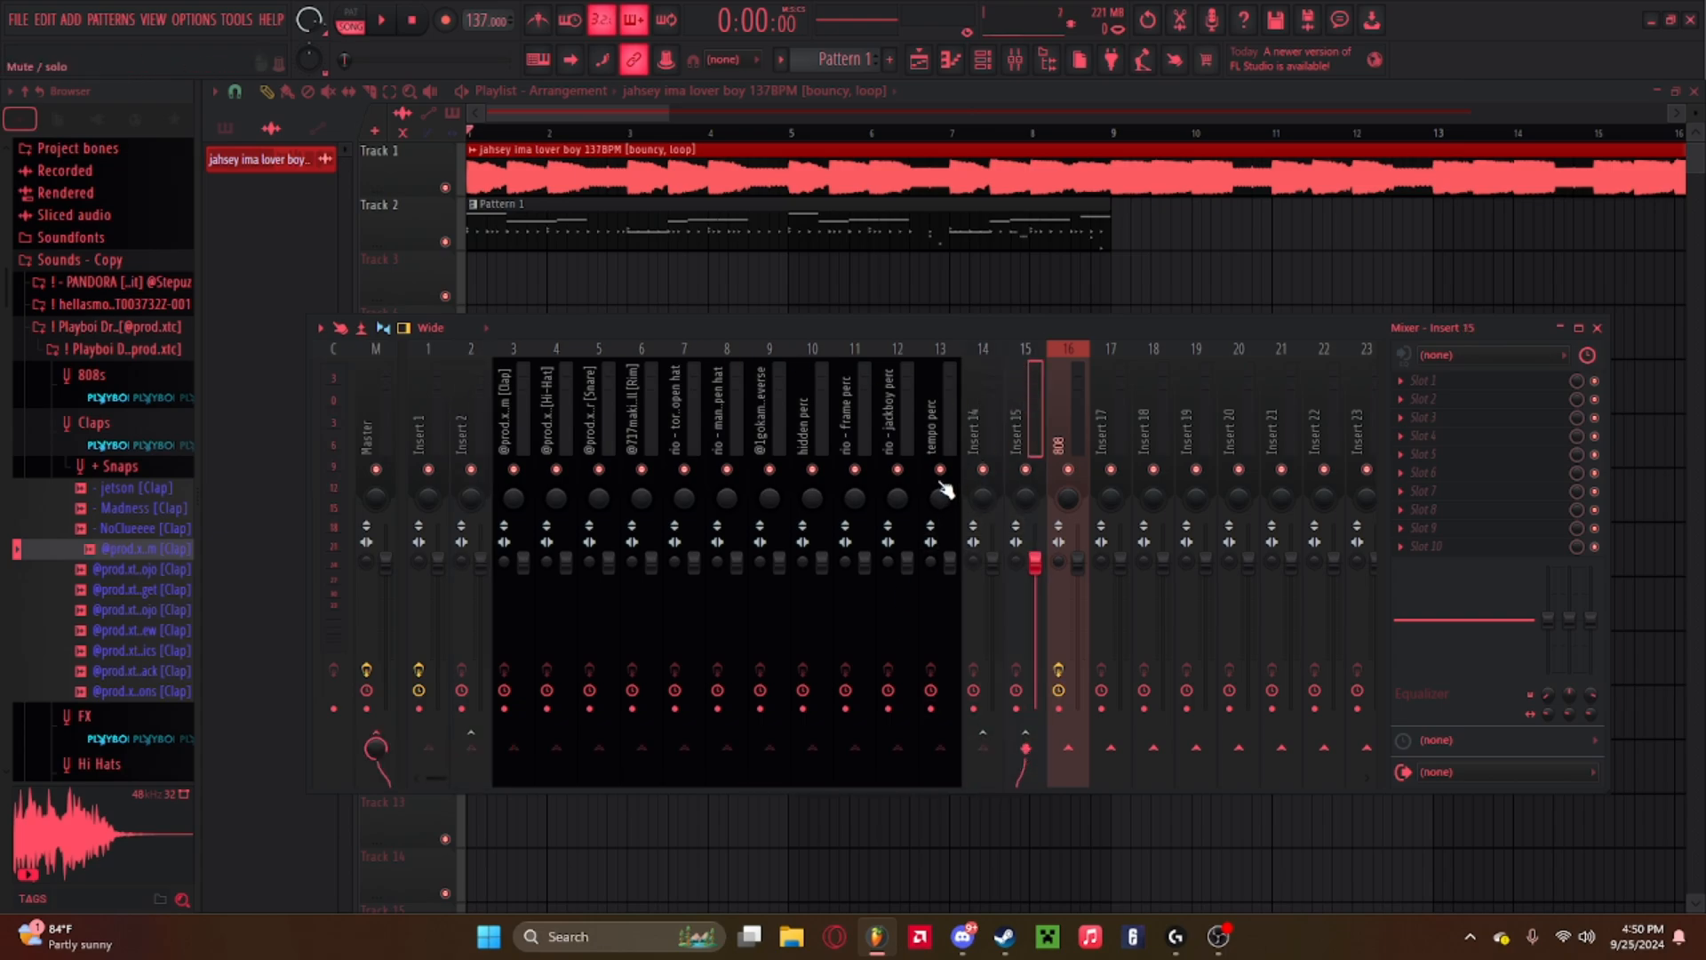
pyautogui.click(1412, 384)
pyautogui.moveTo(1425, 400)
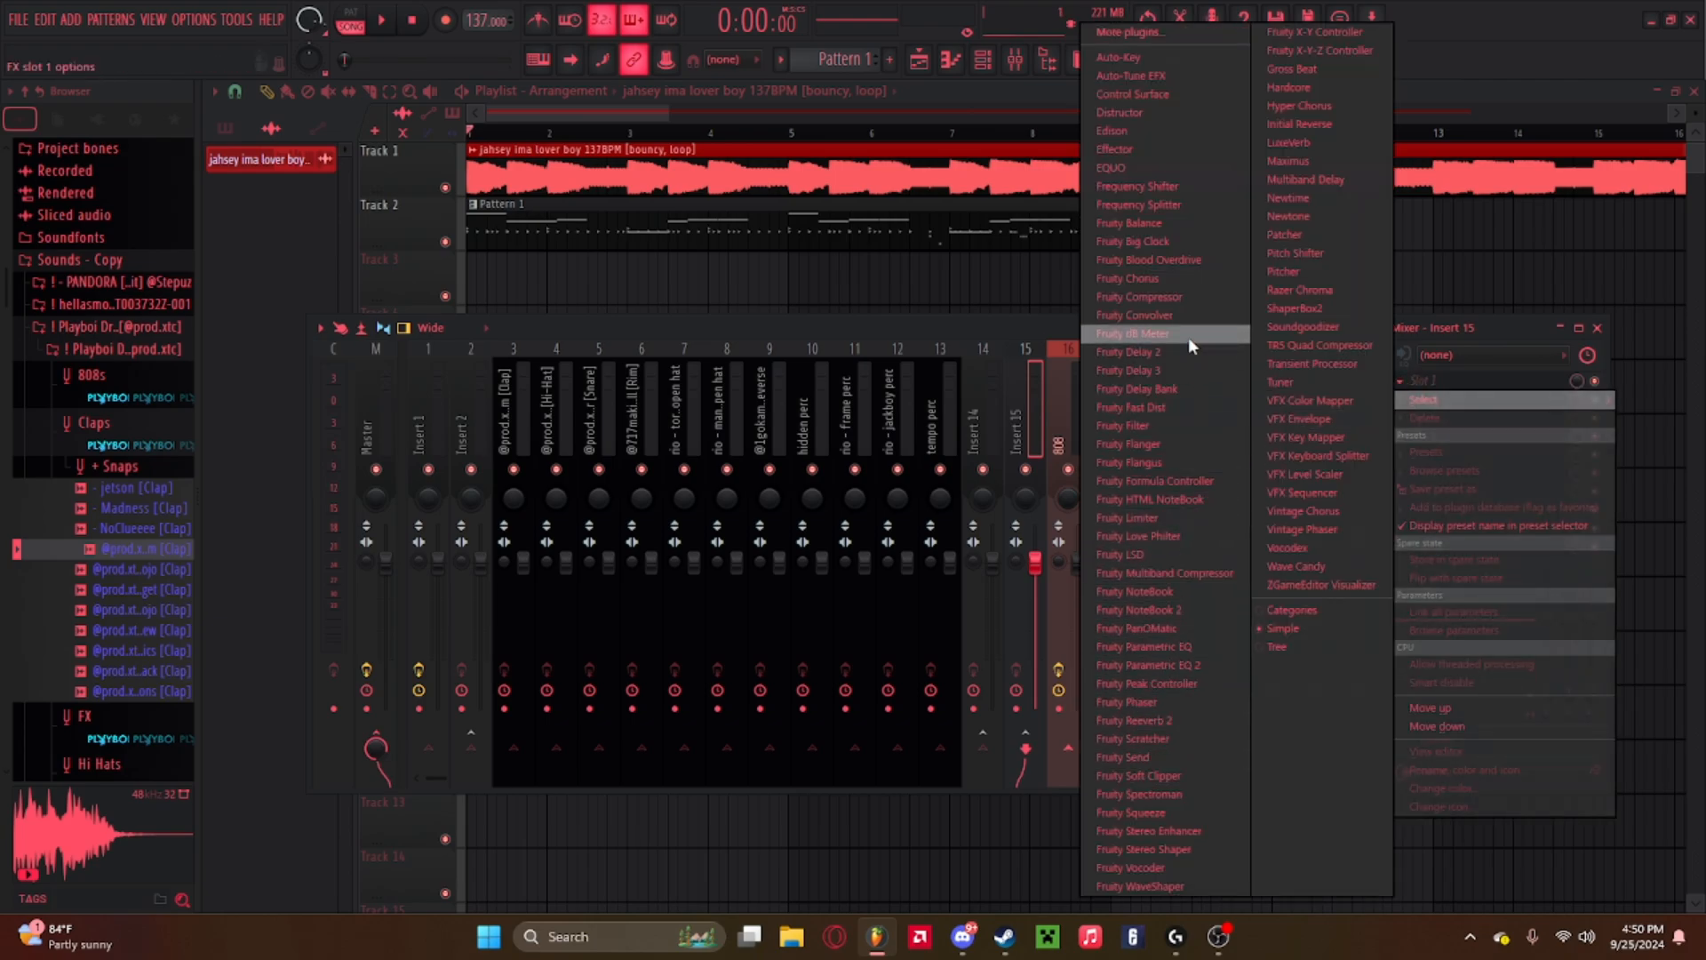
pyautogui.click(979, 331)
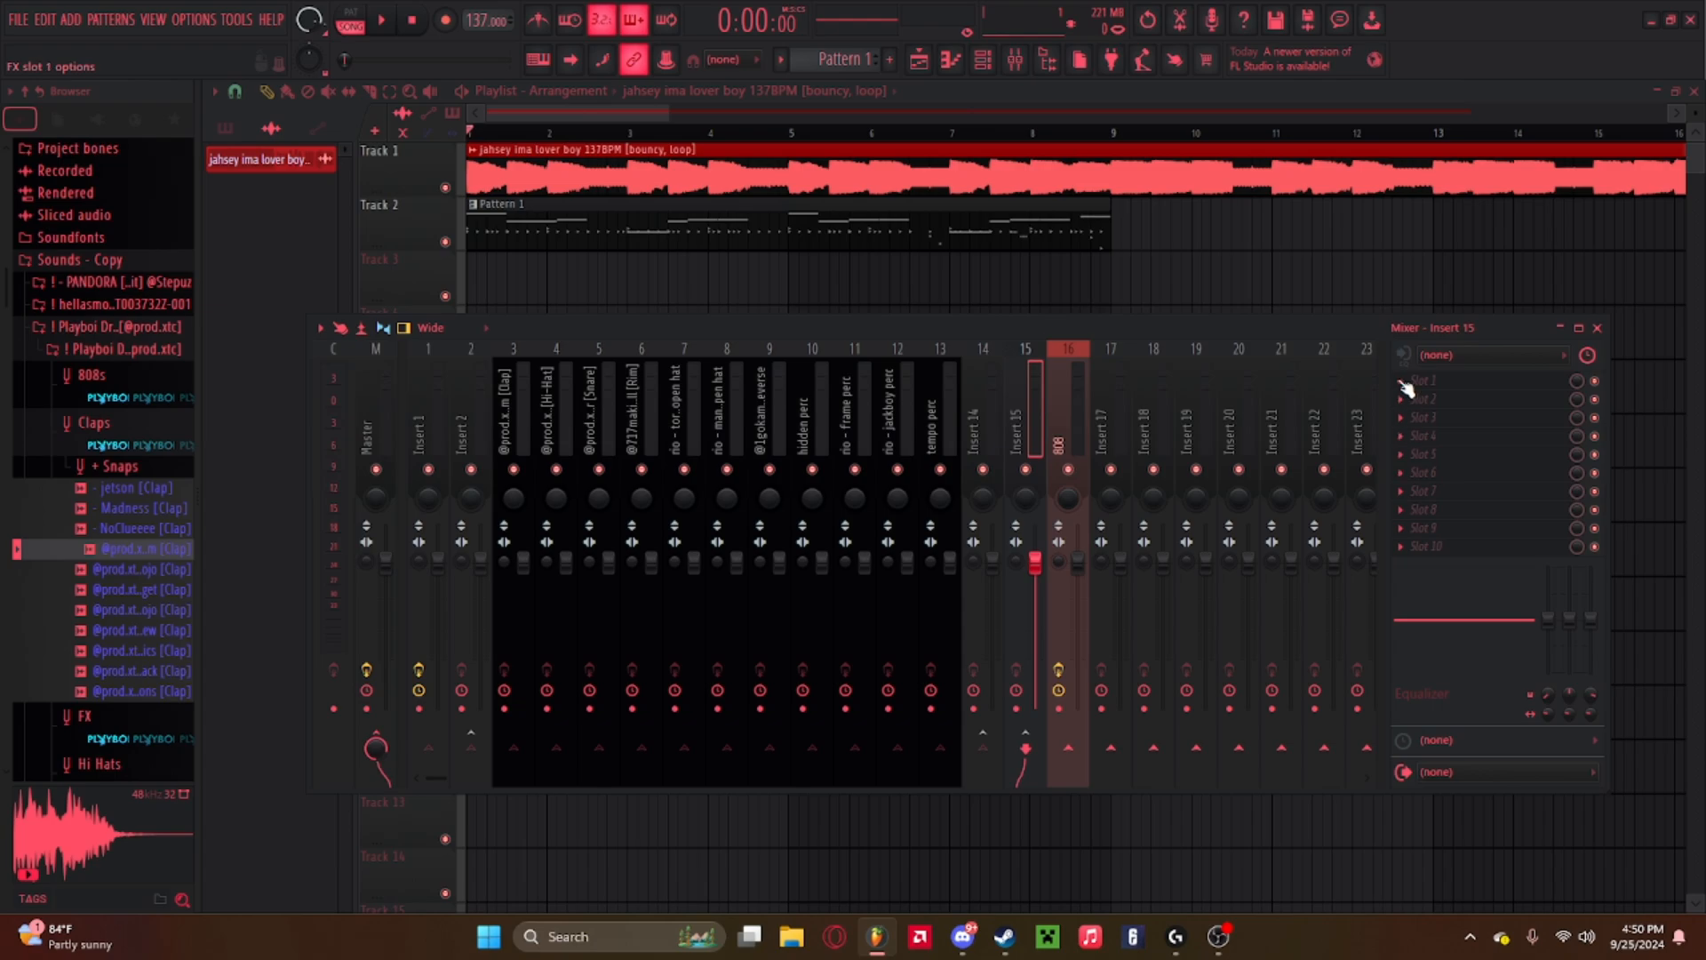
pyautogui.click(1406, 386)
pyautogui.moveTo(1424, 400)
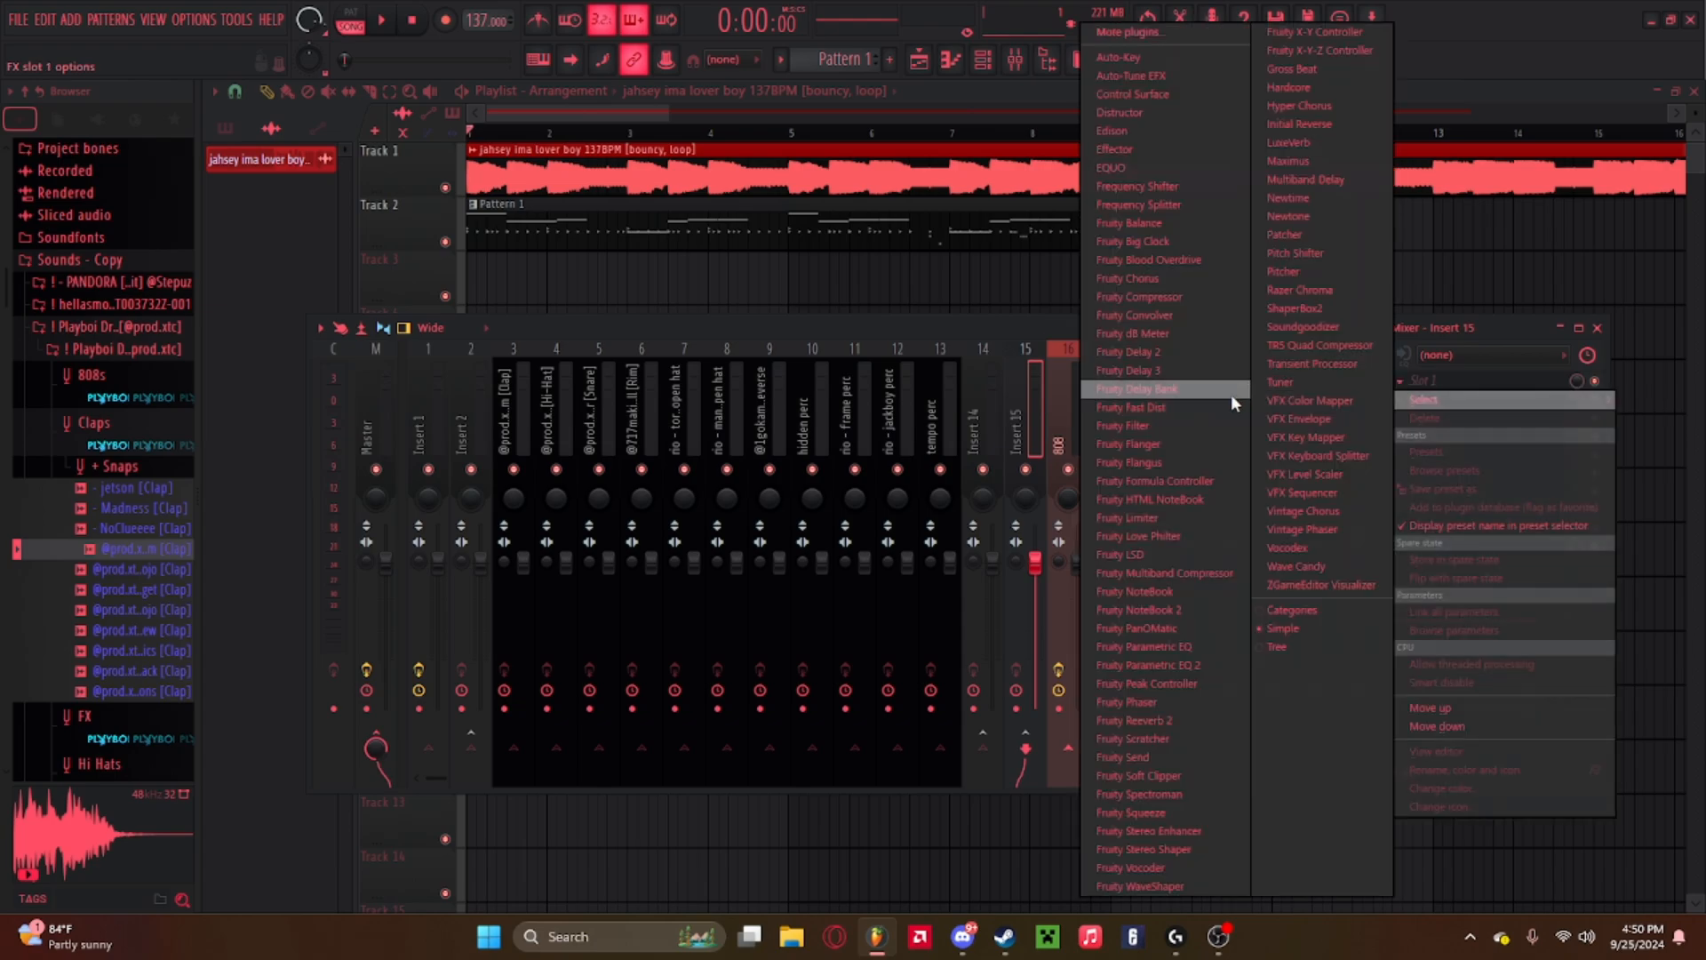
pyautogui.click(1314, 160)
pyautogui.moveTo(386, 498); pyautogui.dragTo(386, 444)
pyautogui.moveTo(427, 504); pyautogui.dragTo(385, 493)
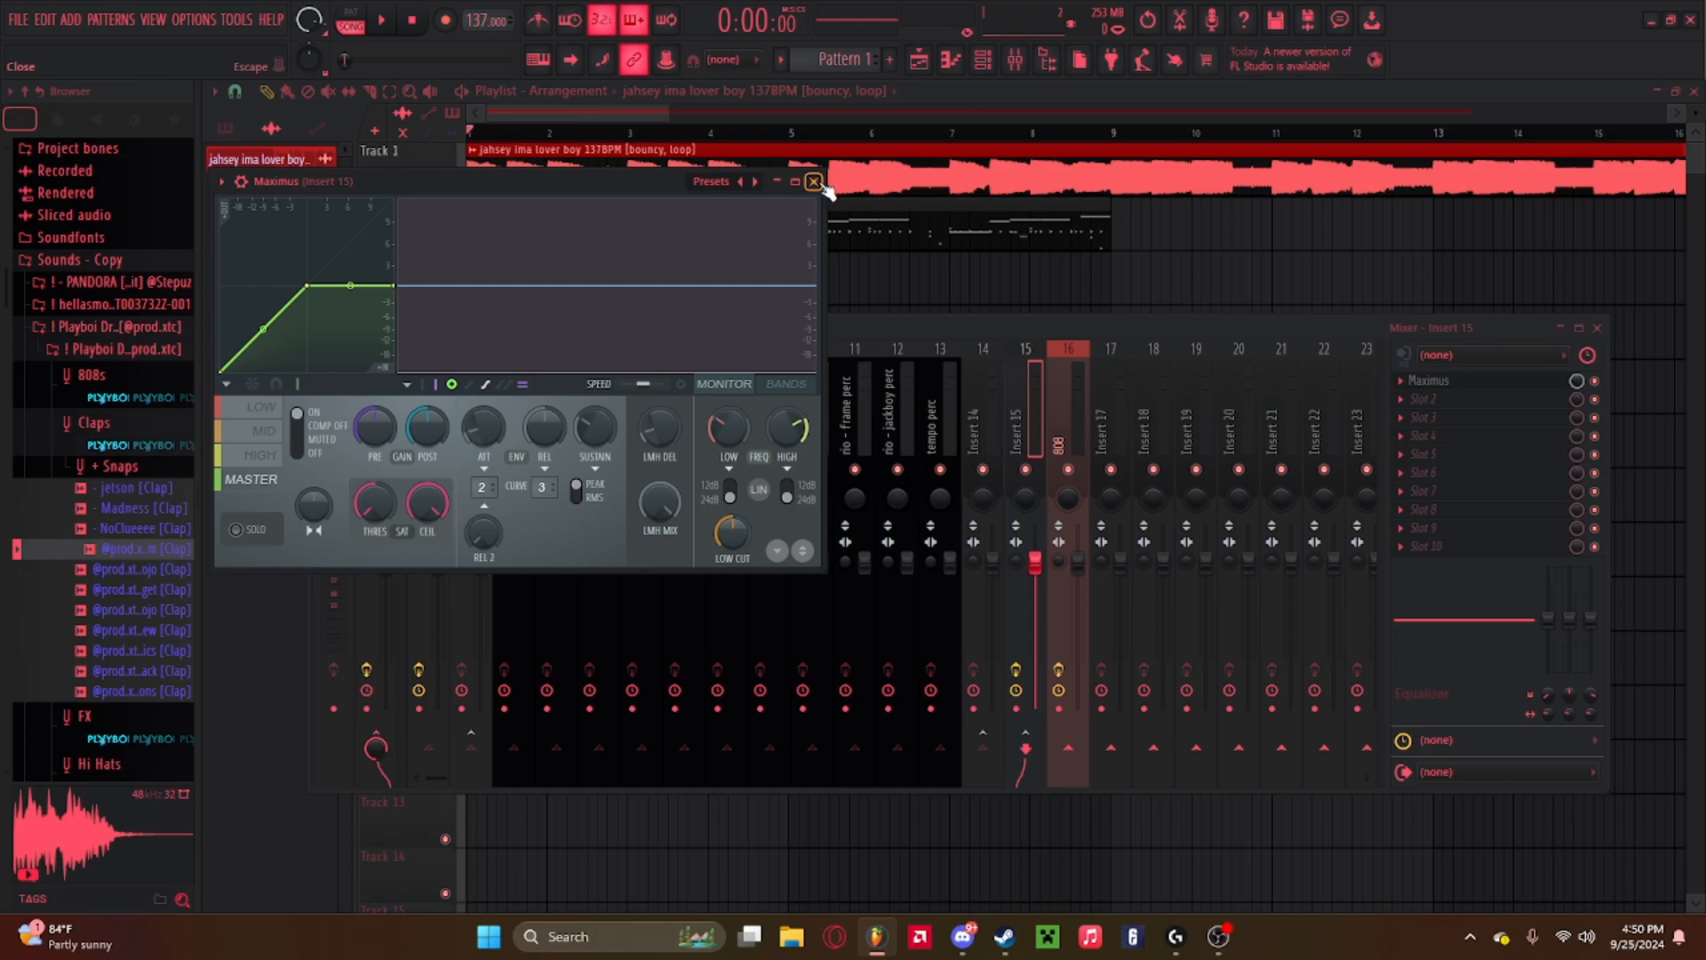
pyautogui.click(814, 182)
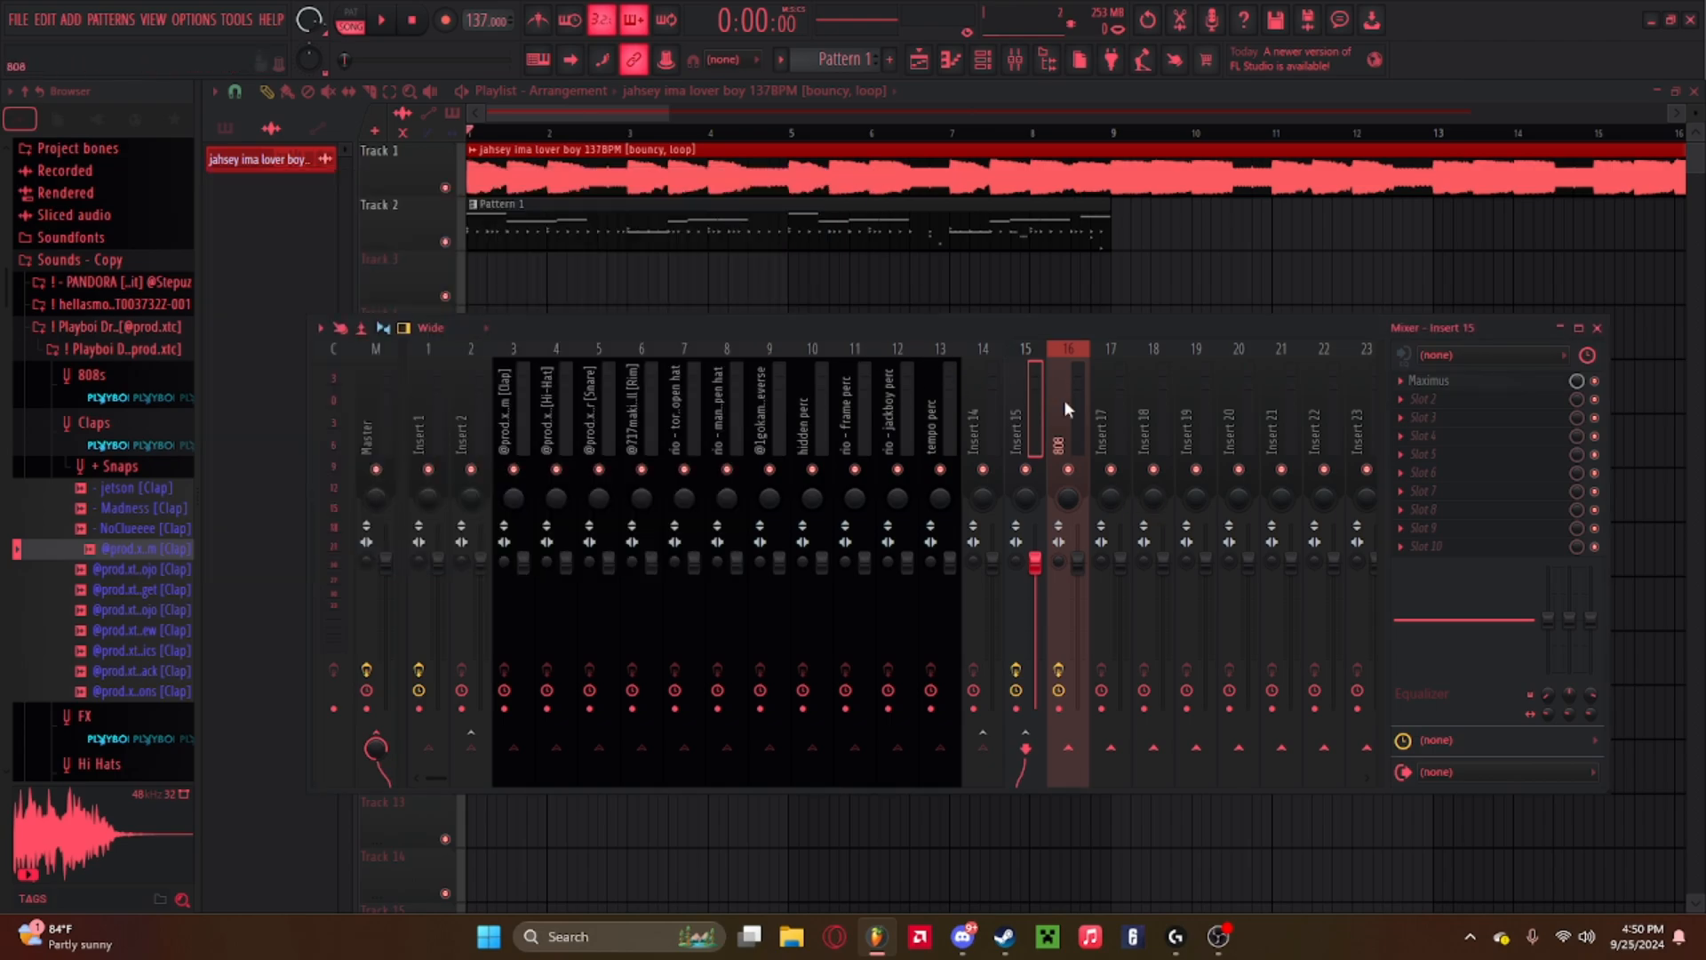
# Play the beat and adjust the clap, hi-hat and snare insert faders for gain staging.
pyautogui.press('space')
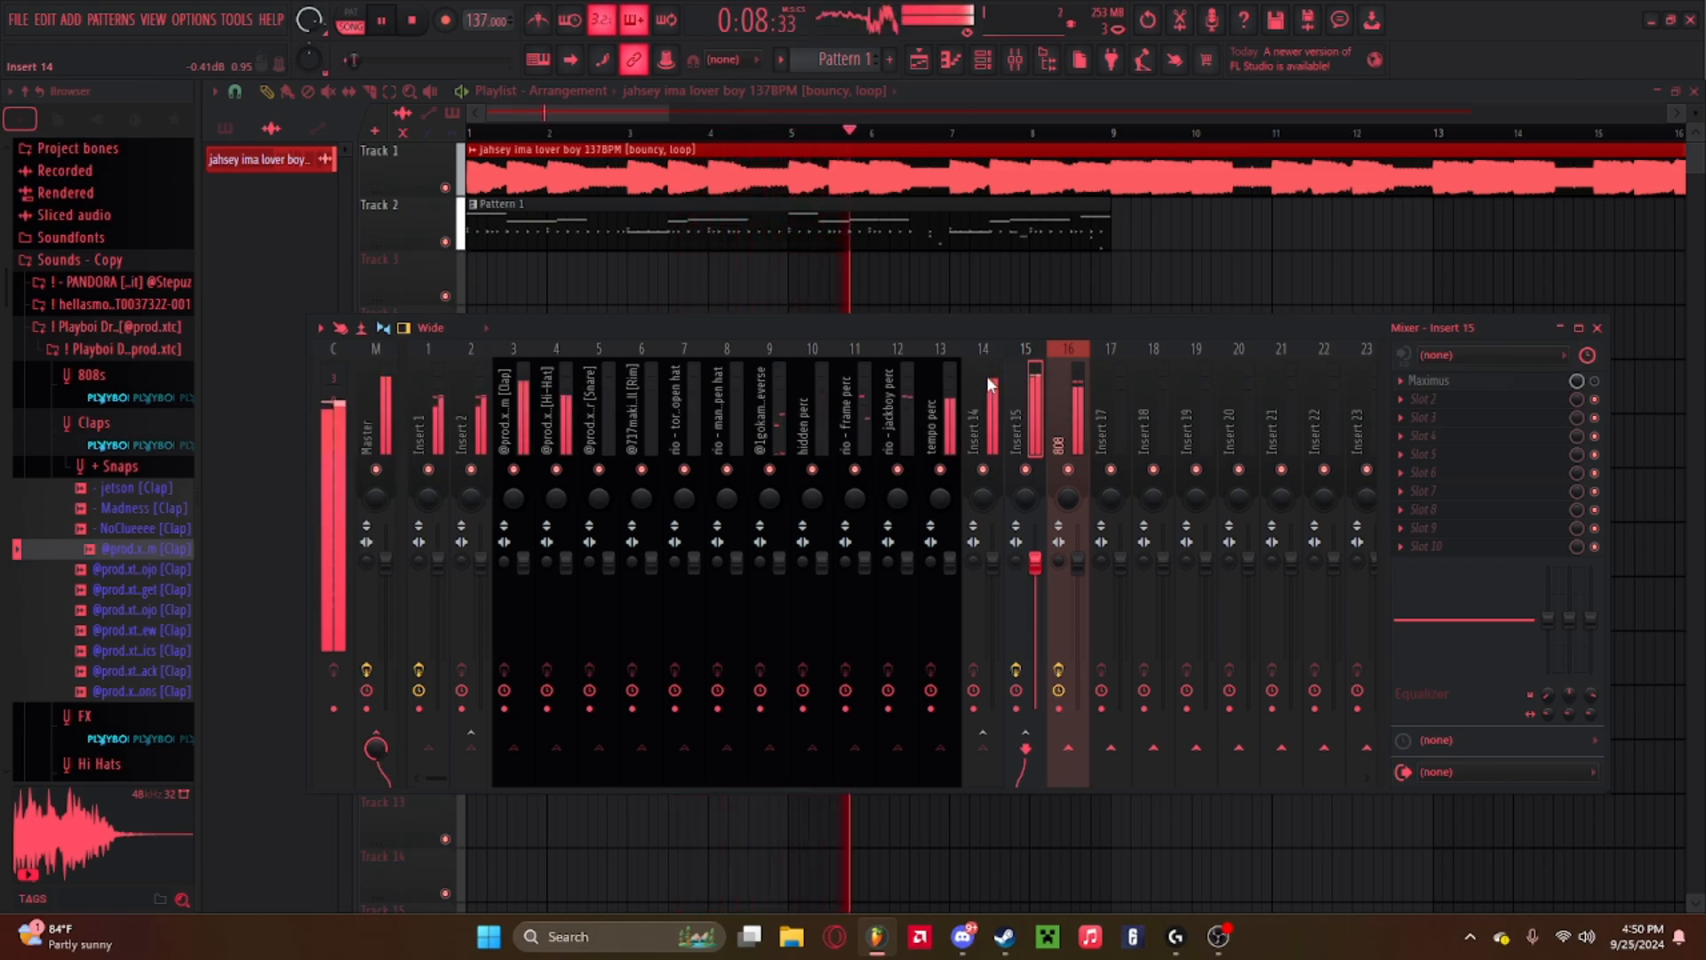
pyautogui.press('space')
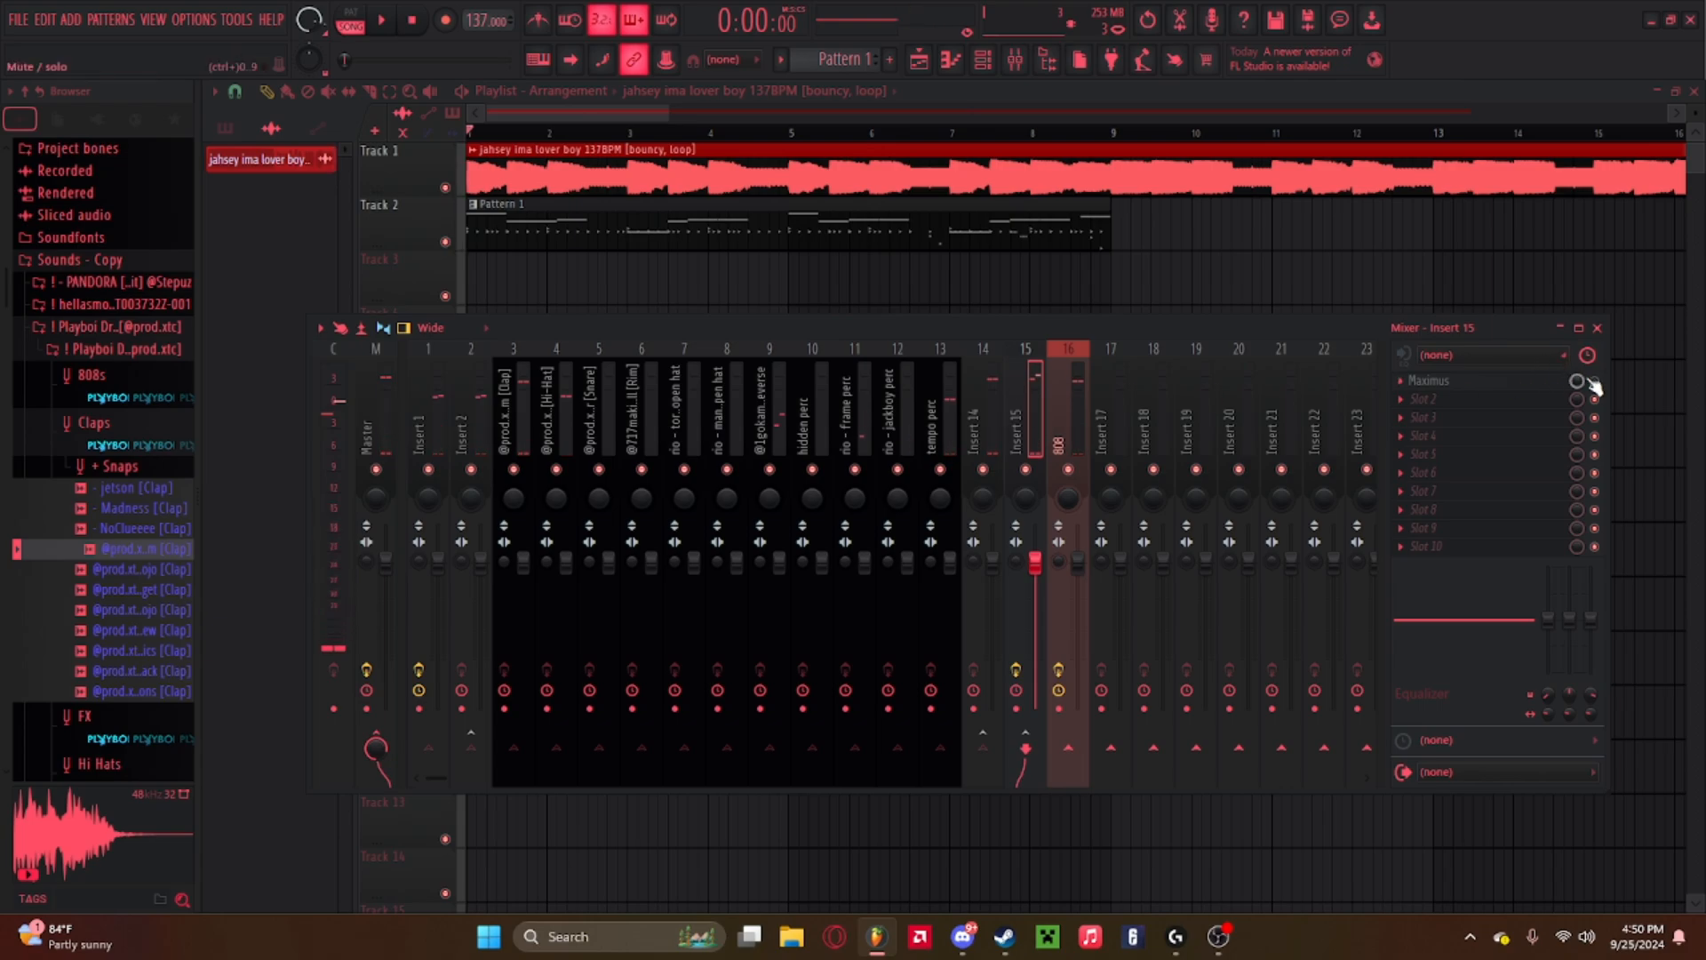
pyautogui.press('space')
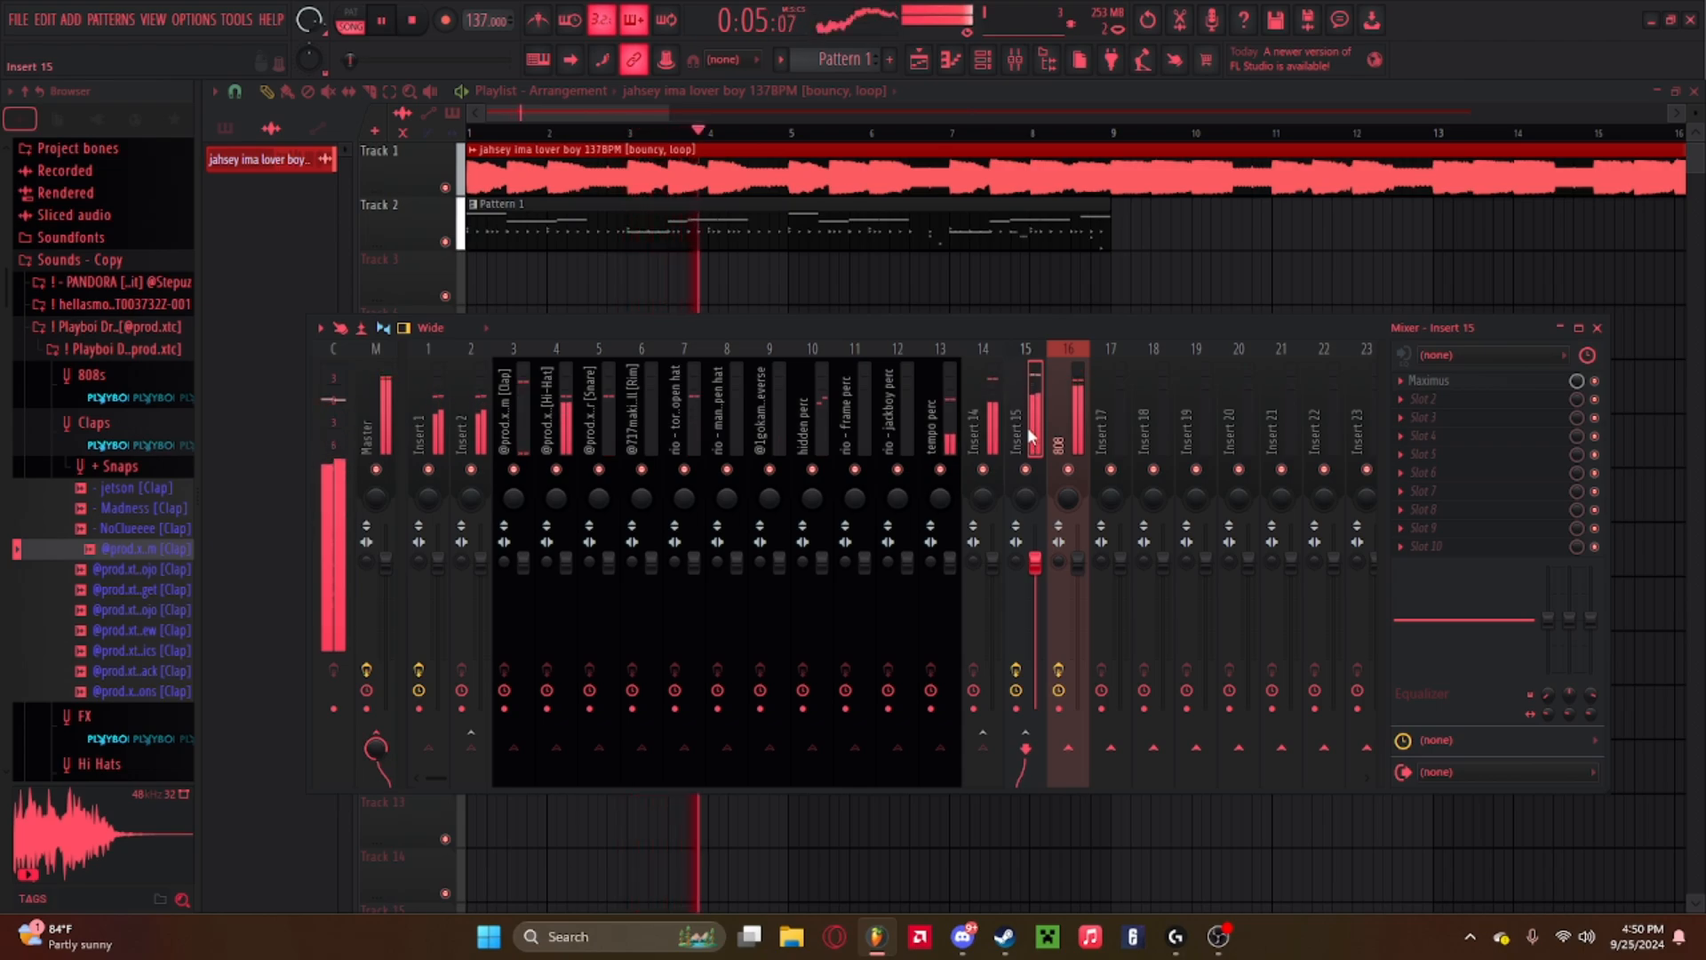
pyautogui.click(566, 560)
pyautogui.click(518, 417)
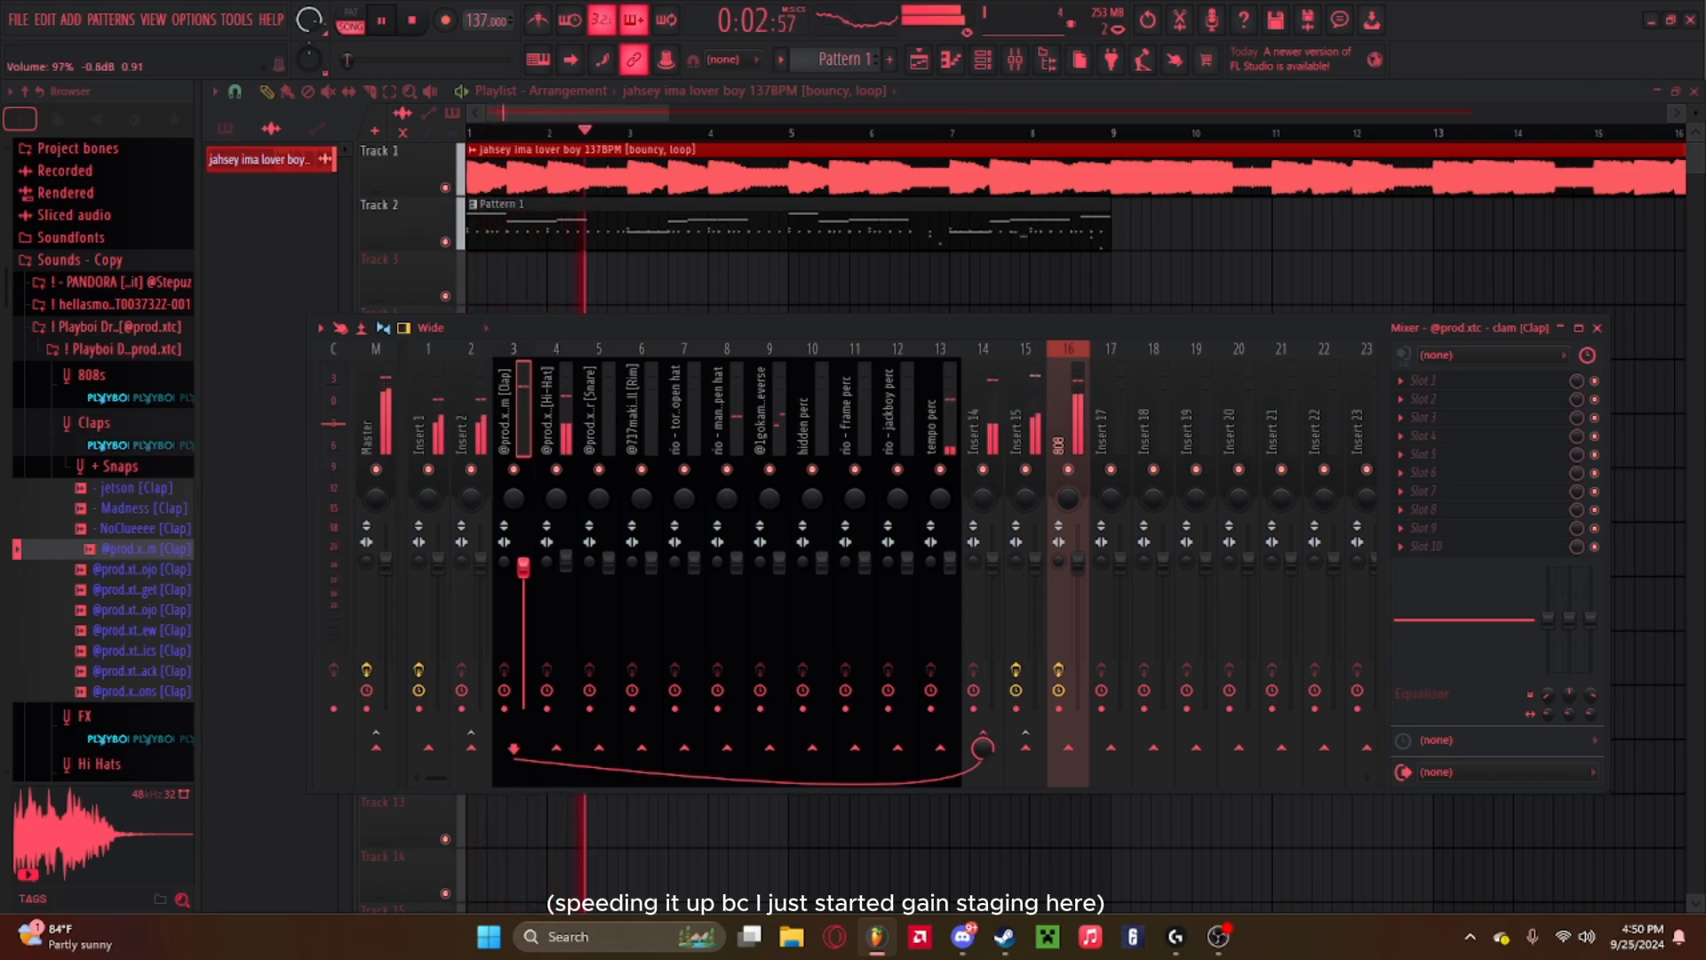
pyautogui.click(632, 417)
pyautogui.click(589, 417)
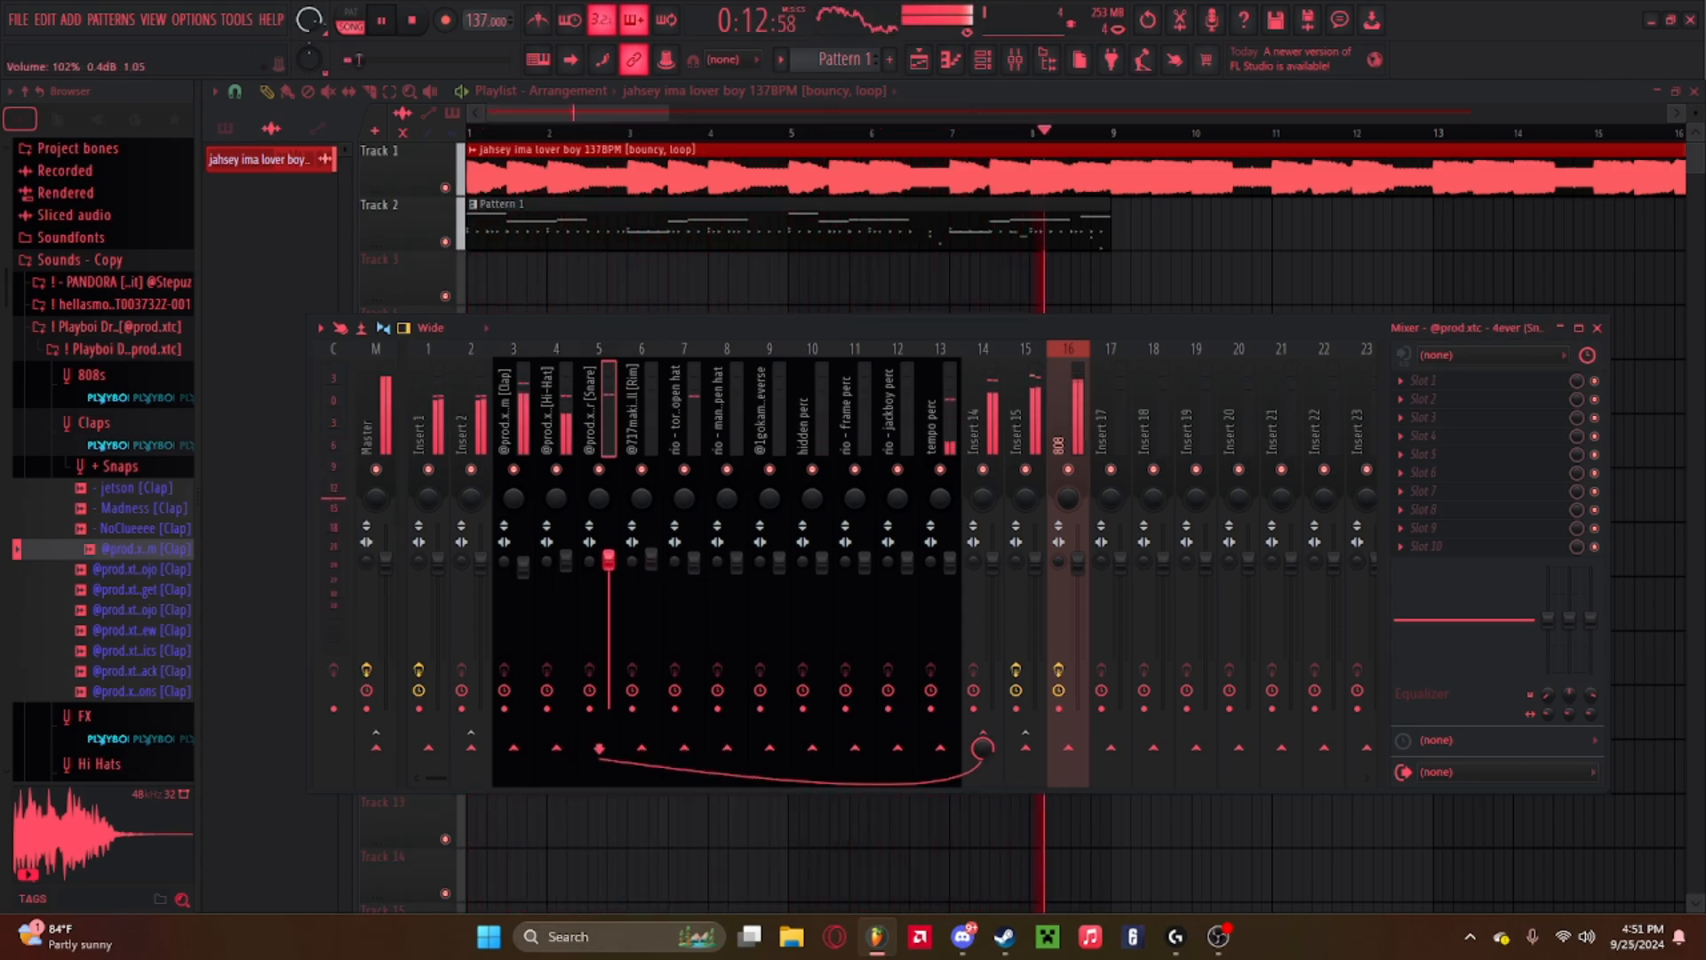
pyautogui.press('space')
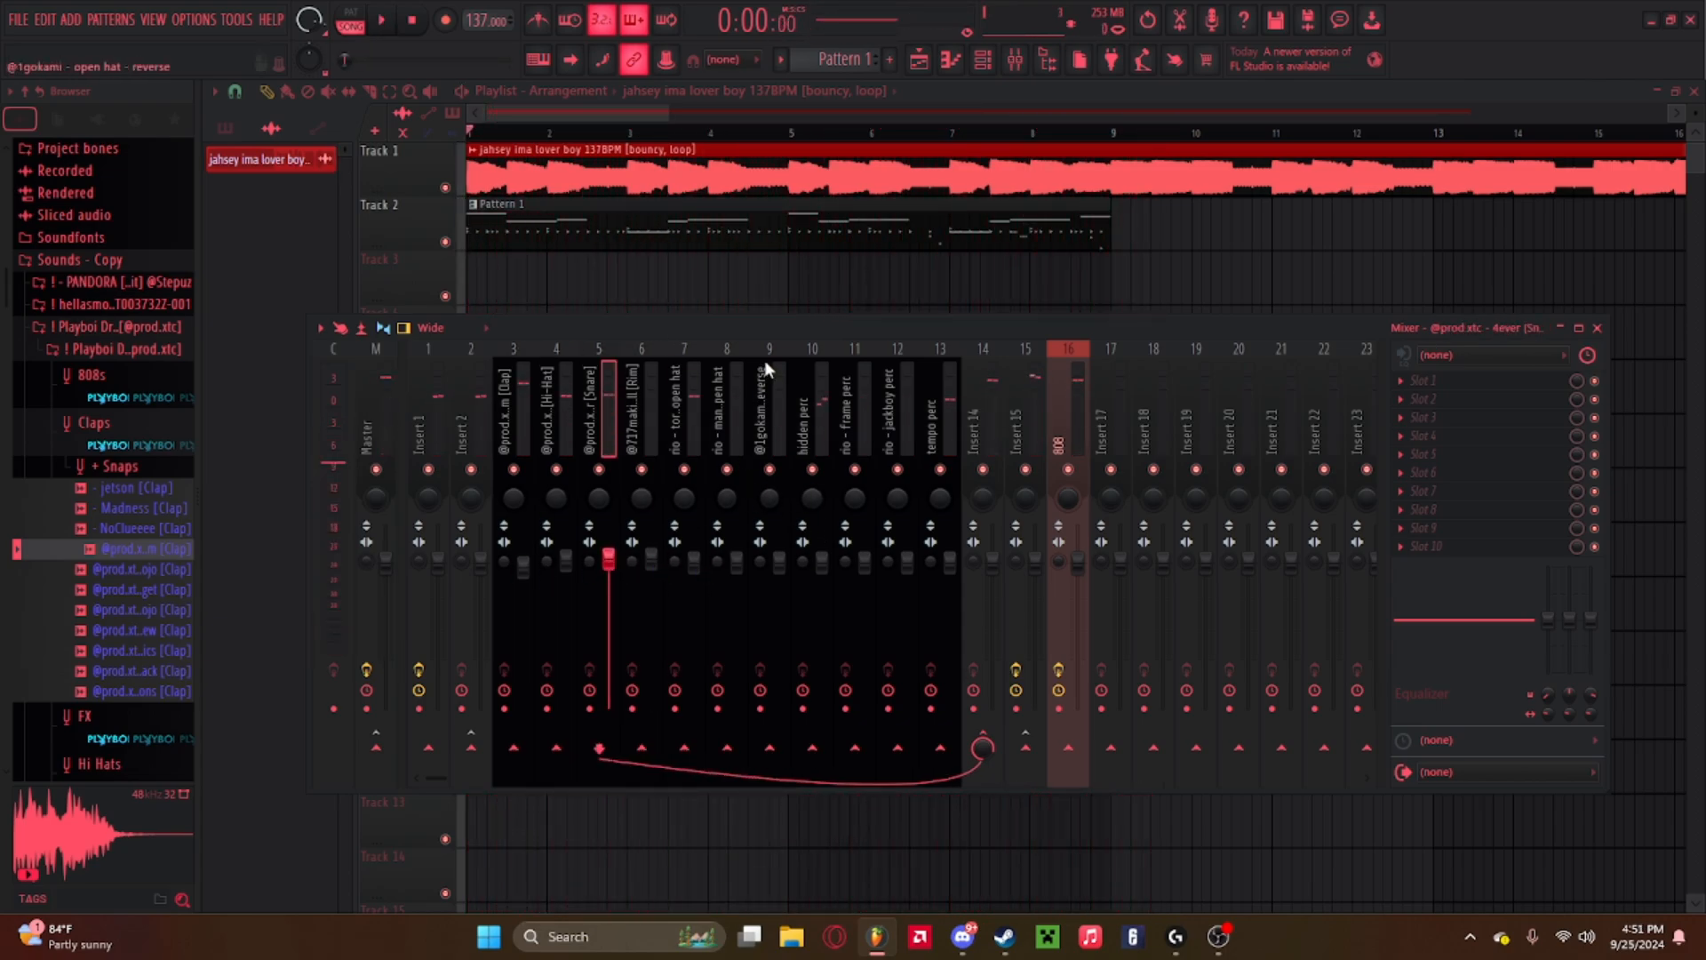
# Adjust the hidden perc and snare insert faders during playback, then stop and close the mixer.
pyautogui.click(775, 382)
pyautogui.click(804, 400)
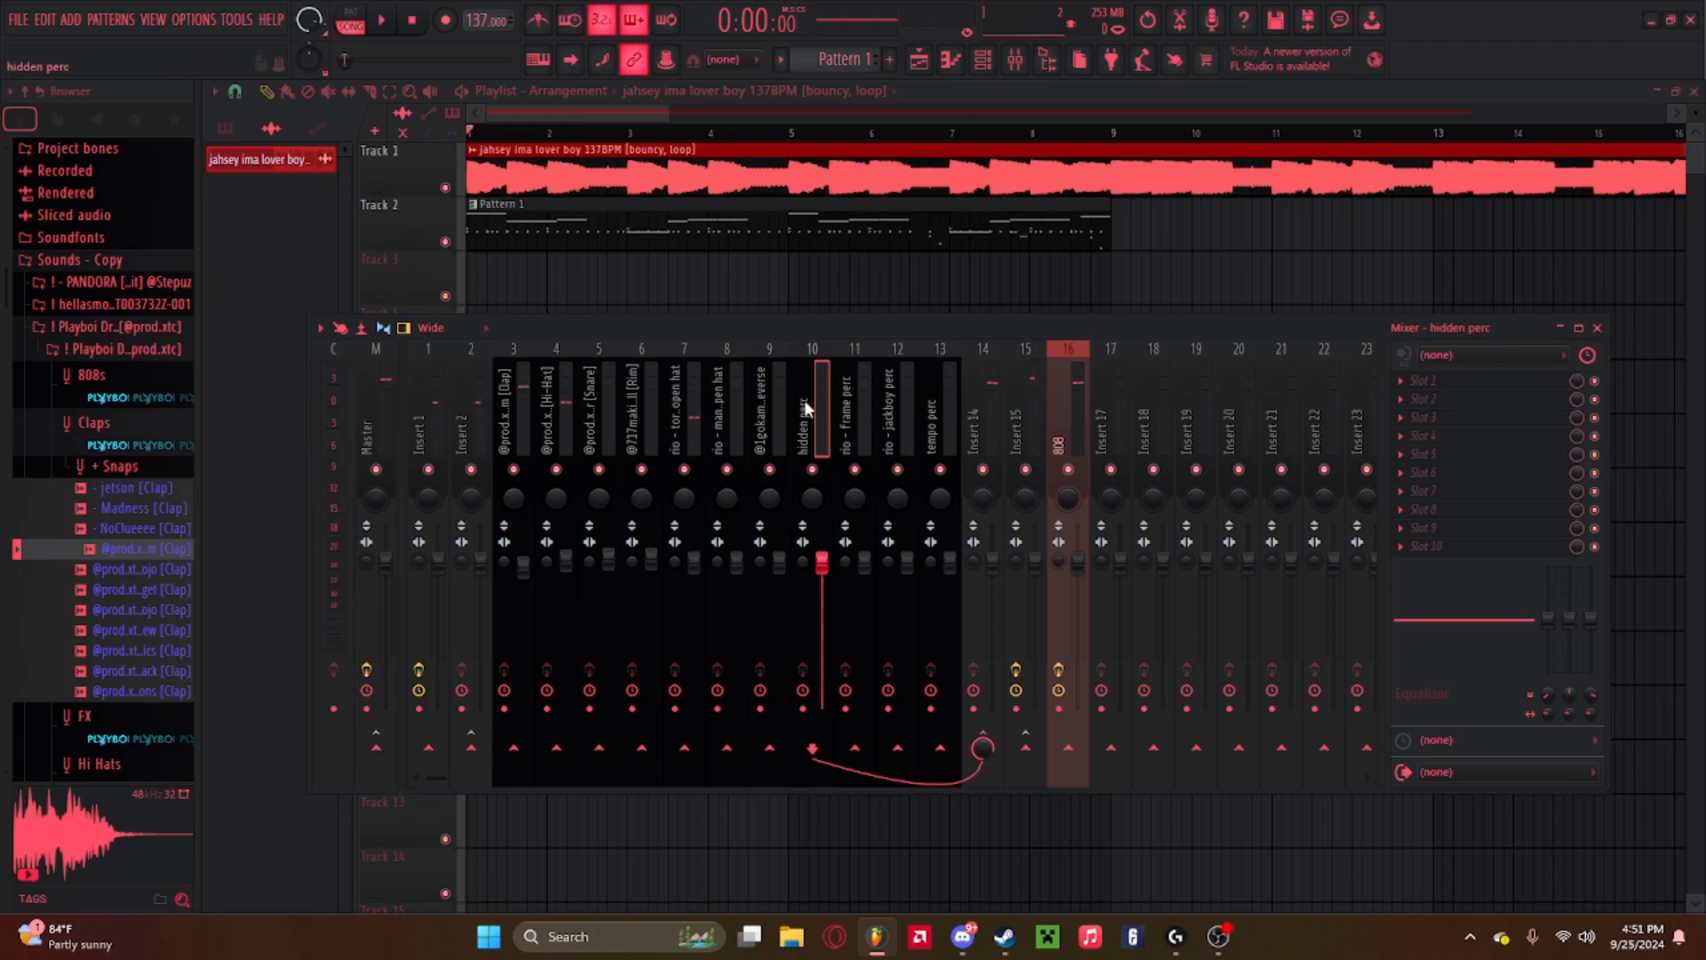
pyautogui.press('space')
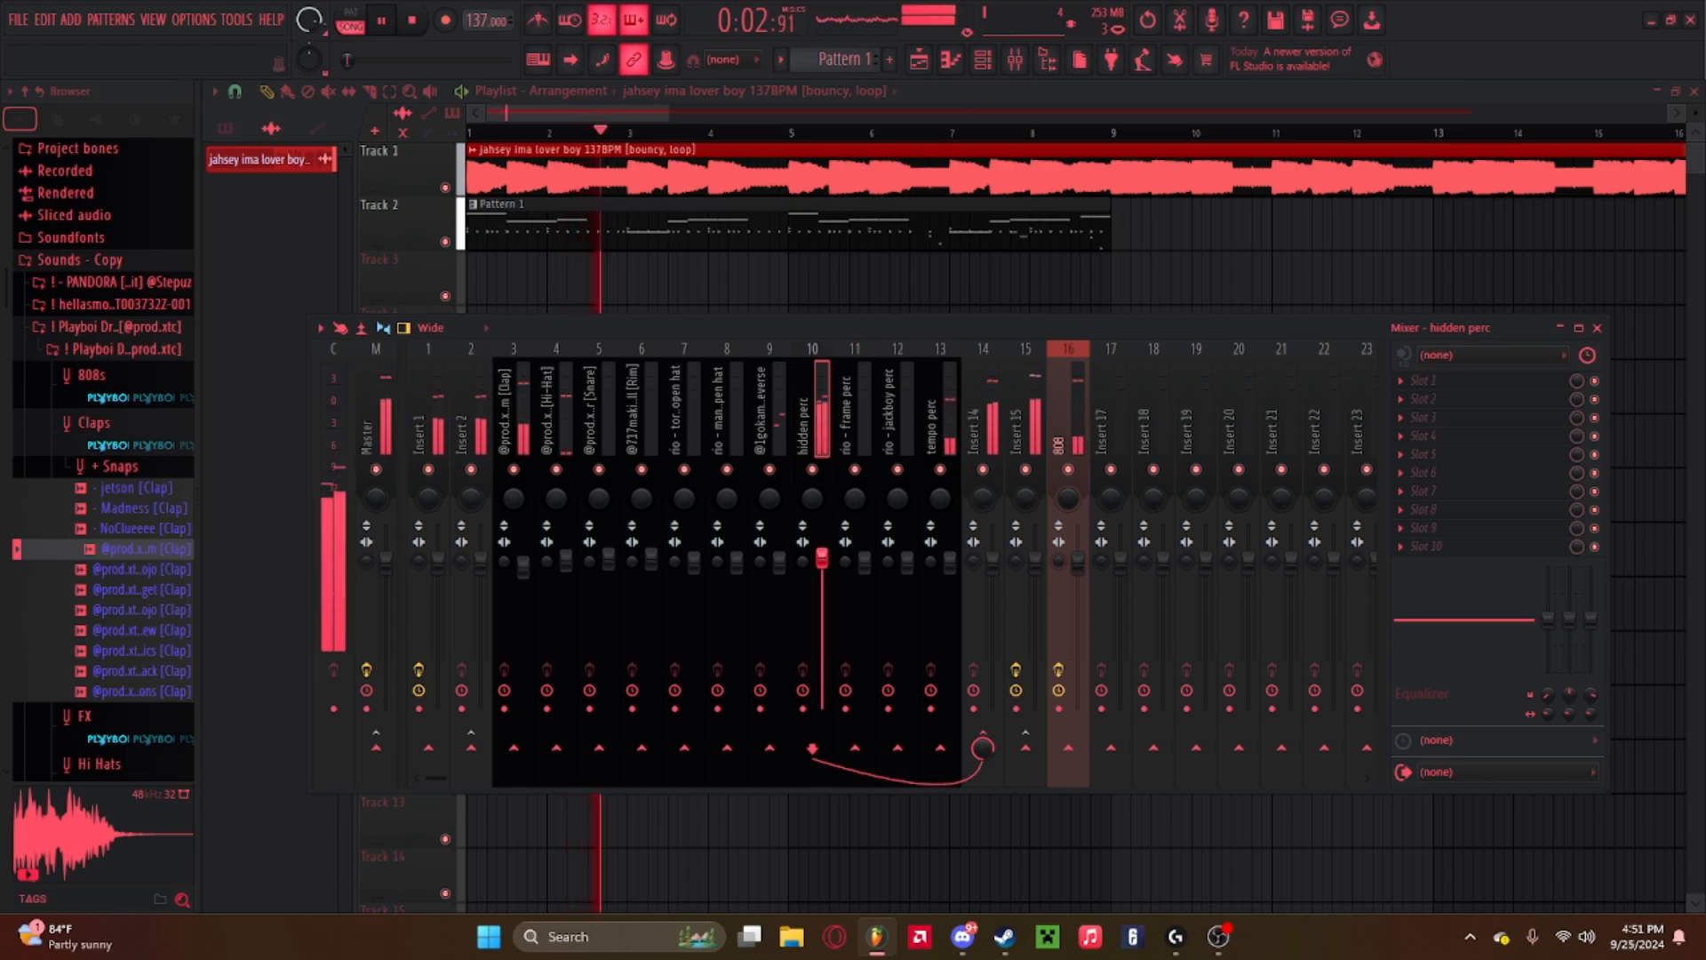
pyautogui.rightClick(822, 557)
pyautogui.click(609, 561)
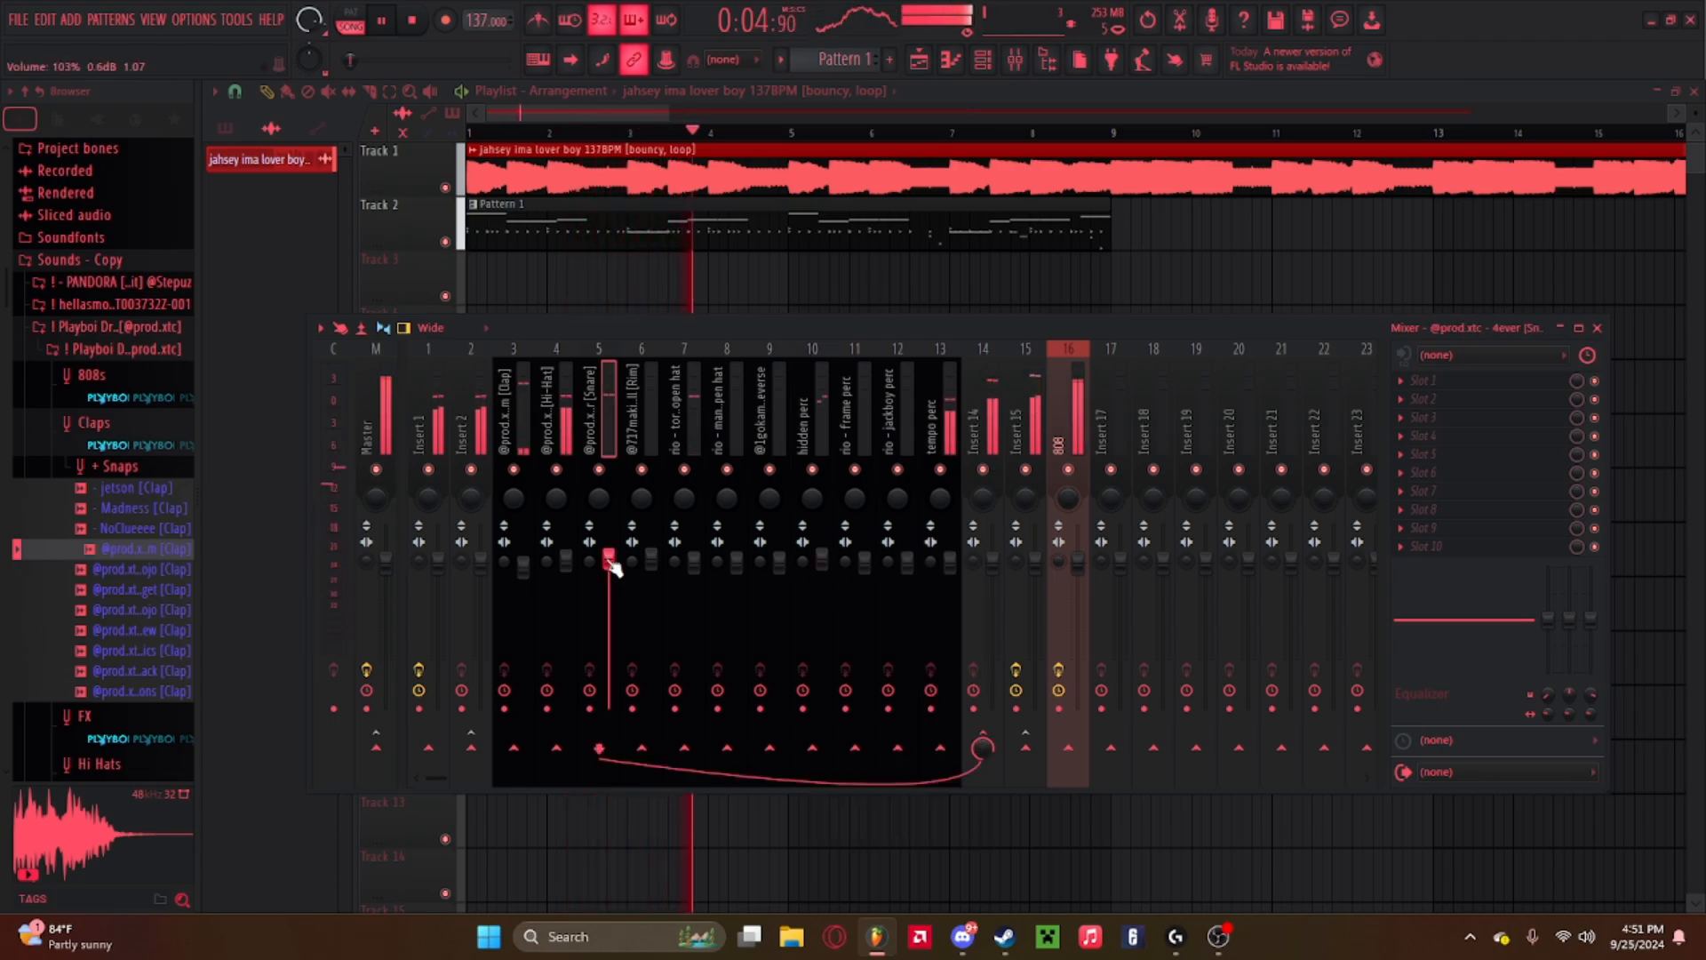
pyautogui.rightClick(610, 558)
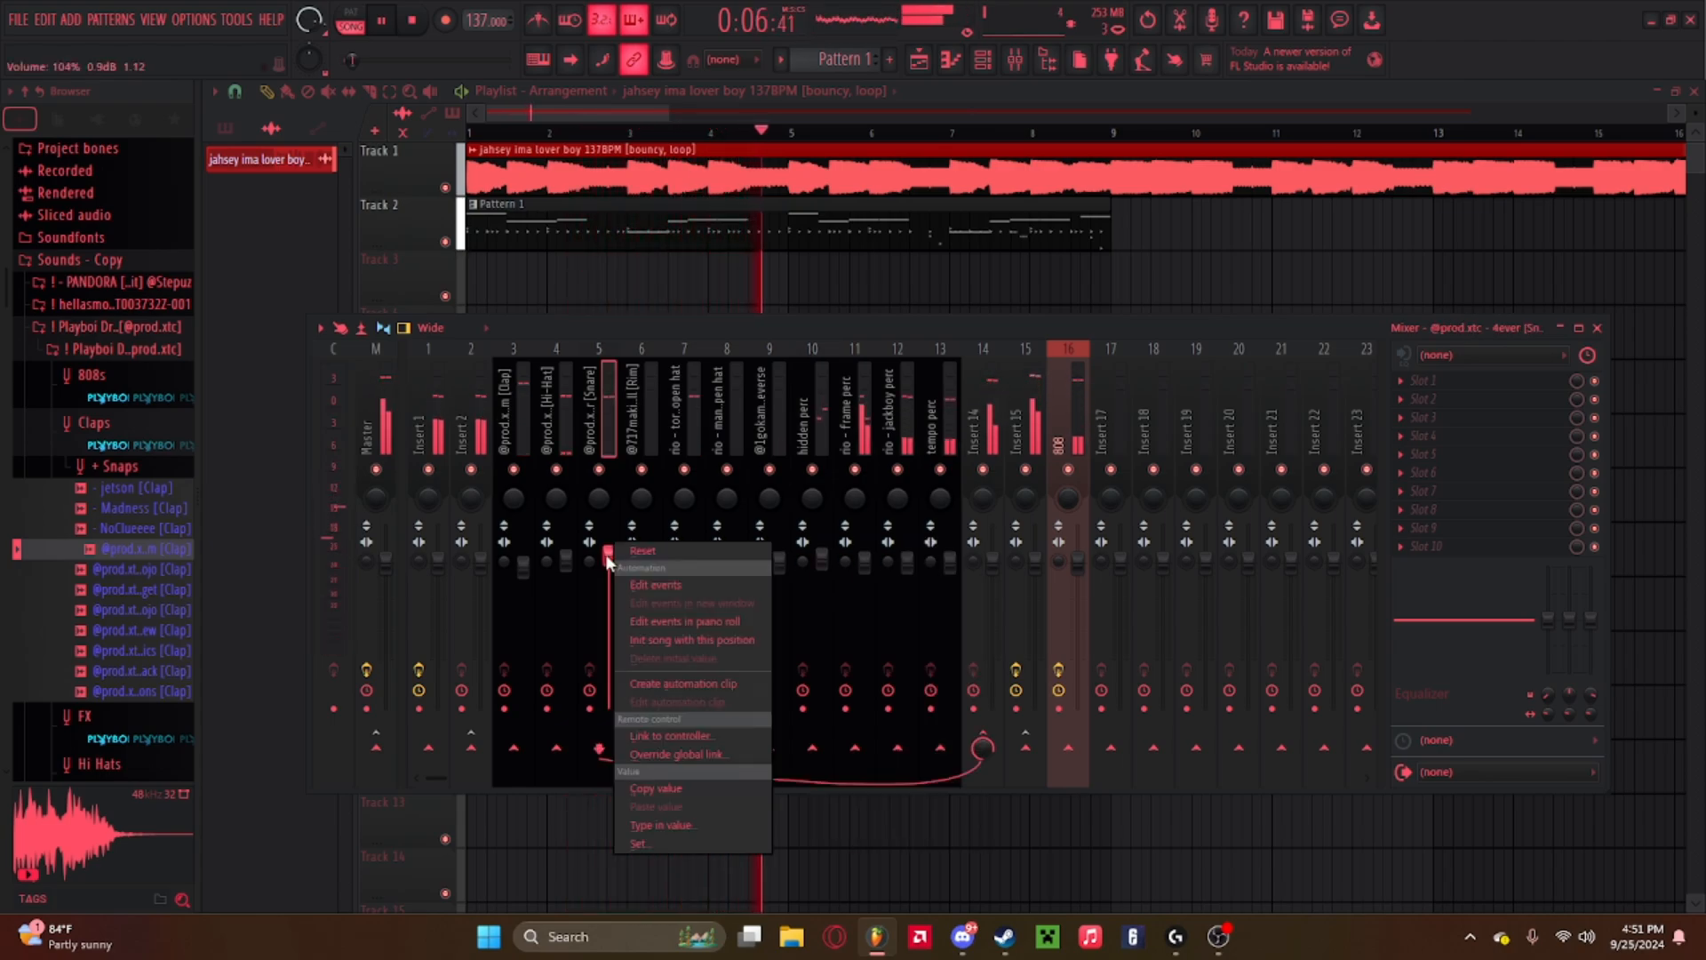
pyautogui.click(682, 336)
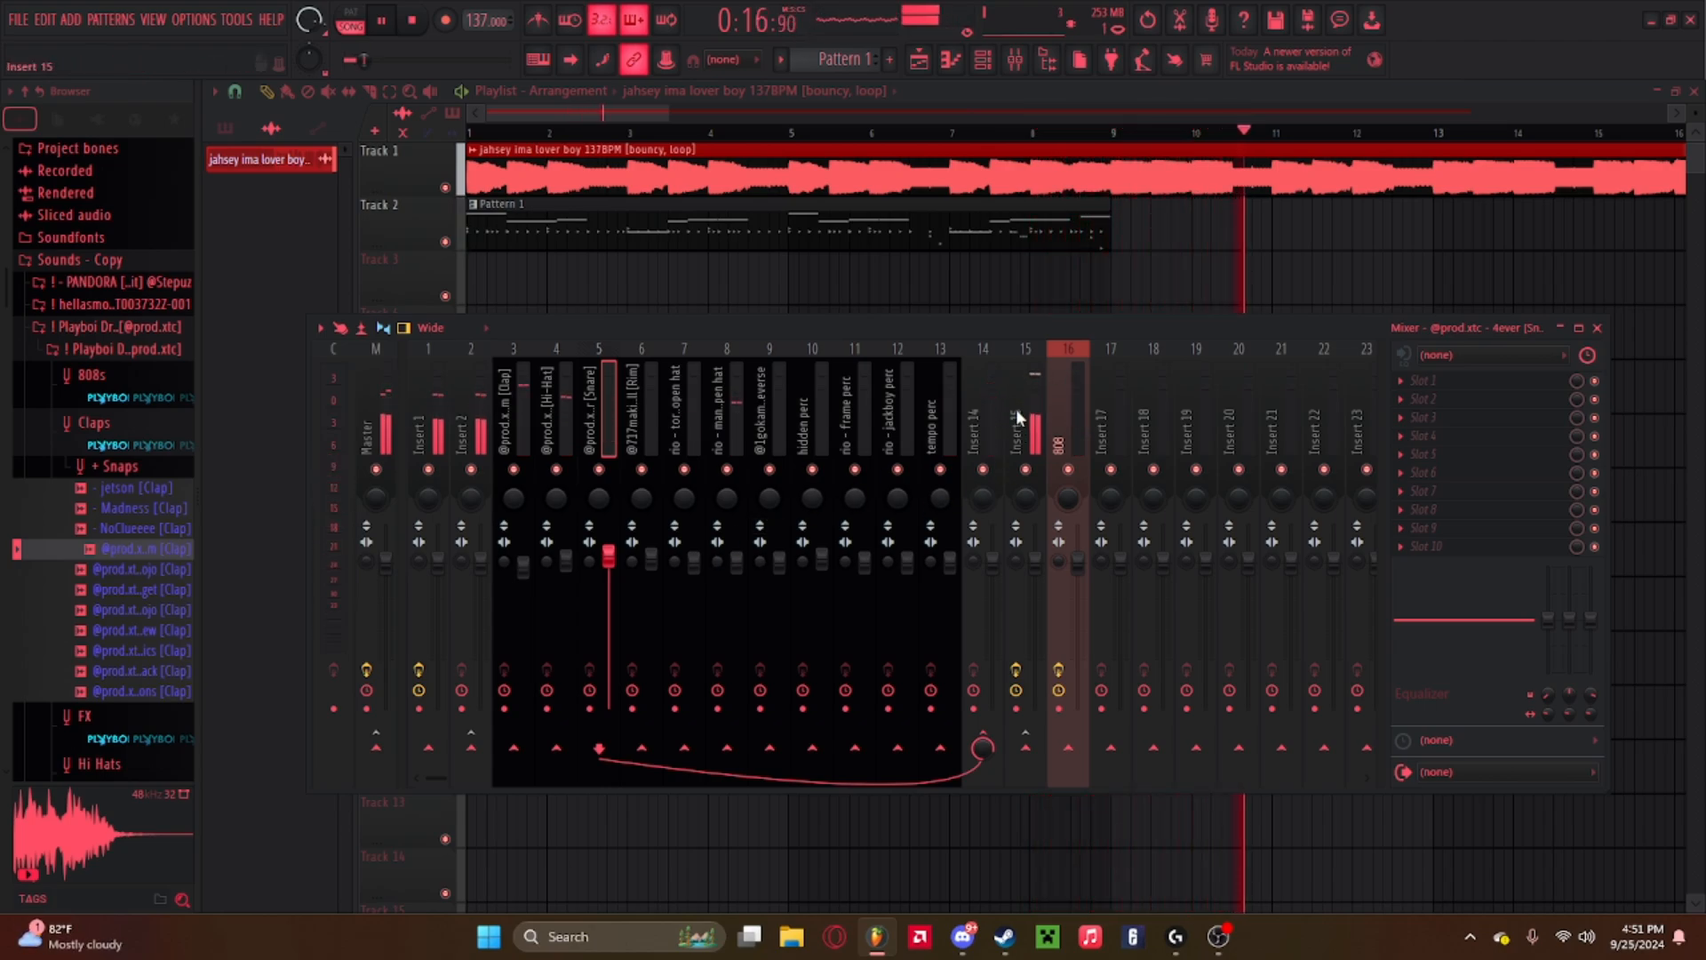
pyautogui.press('space')
pyautogui.click(1597, 328)
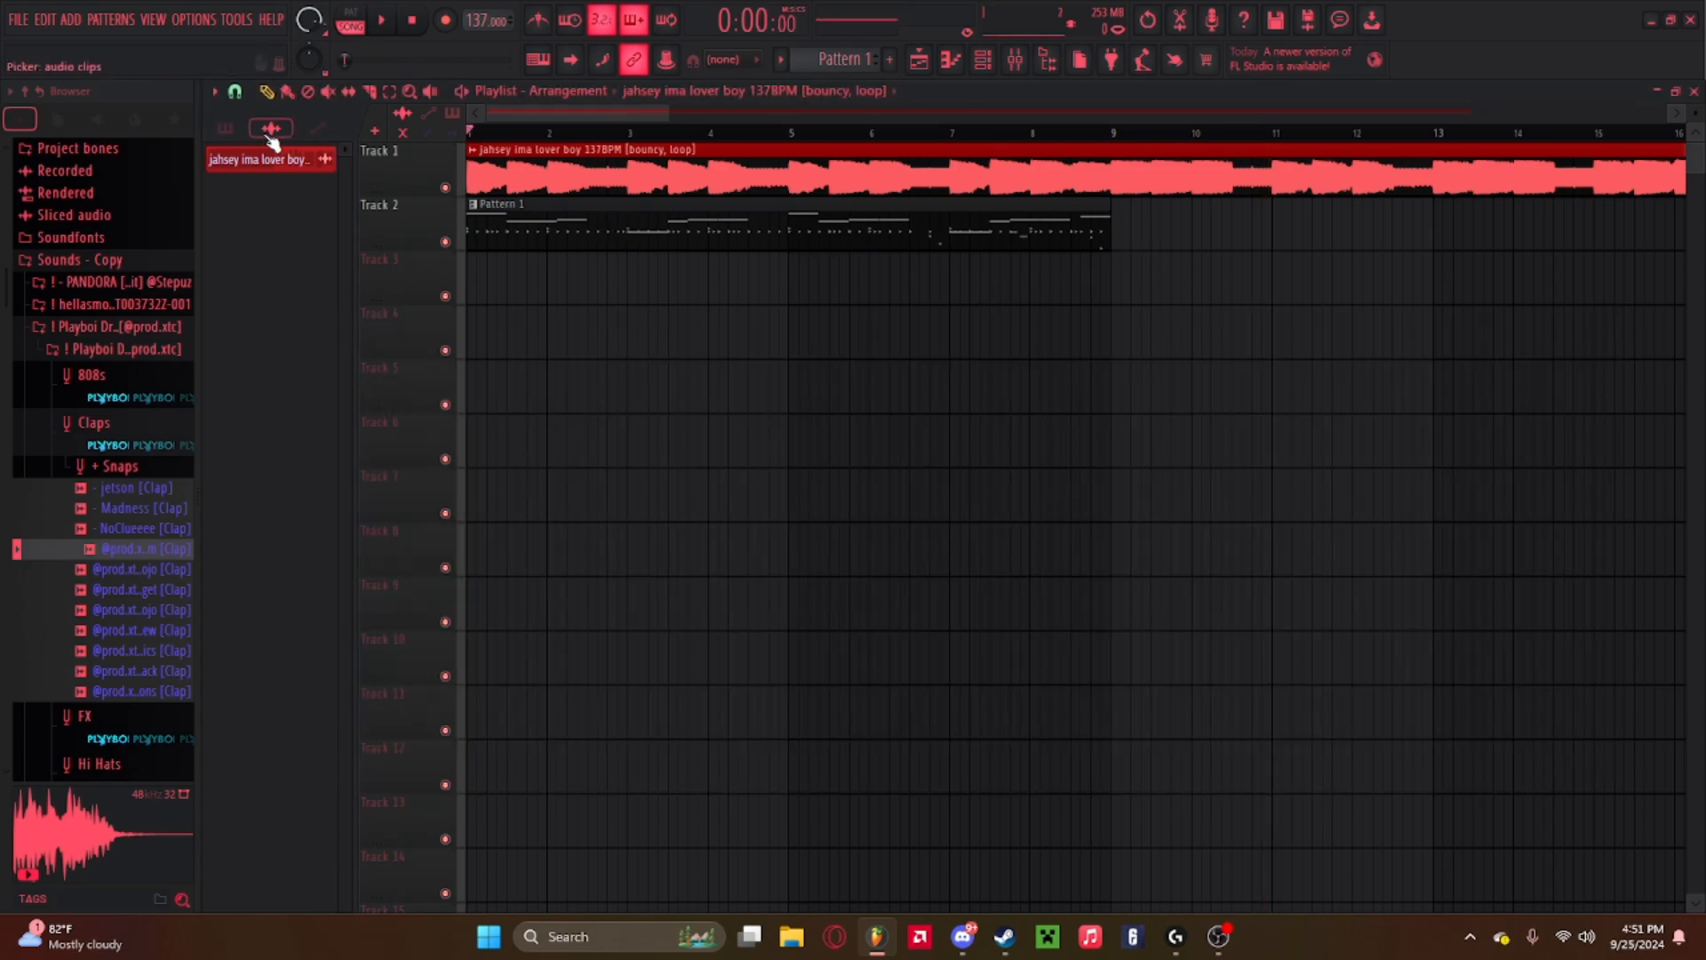
# Split Pattern 1 by channel into separate patterns.
pyautogui.click(918, 62)
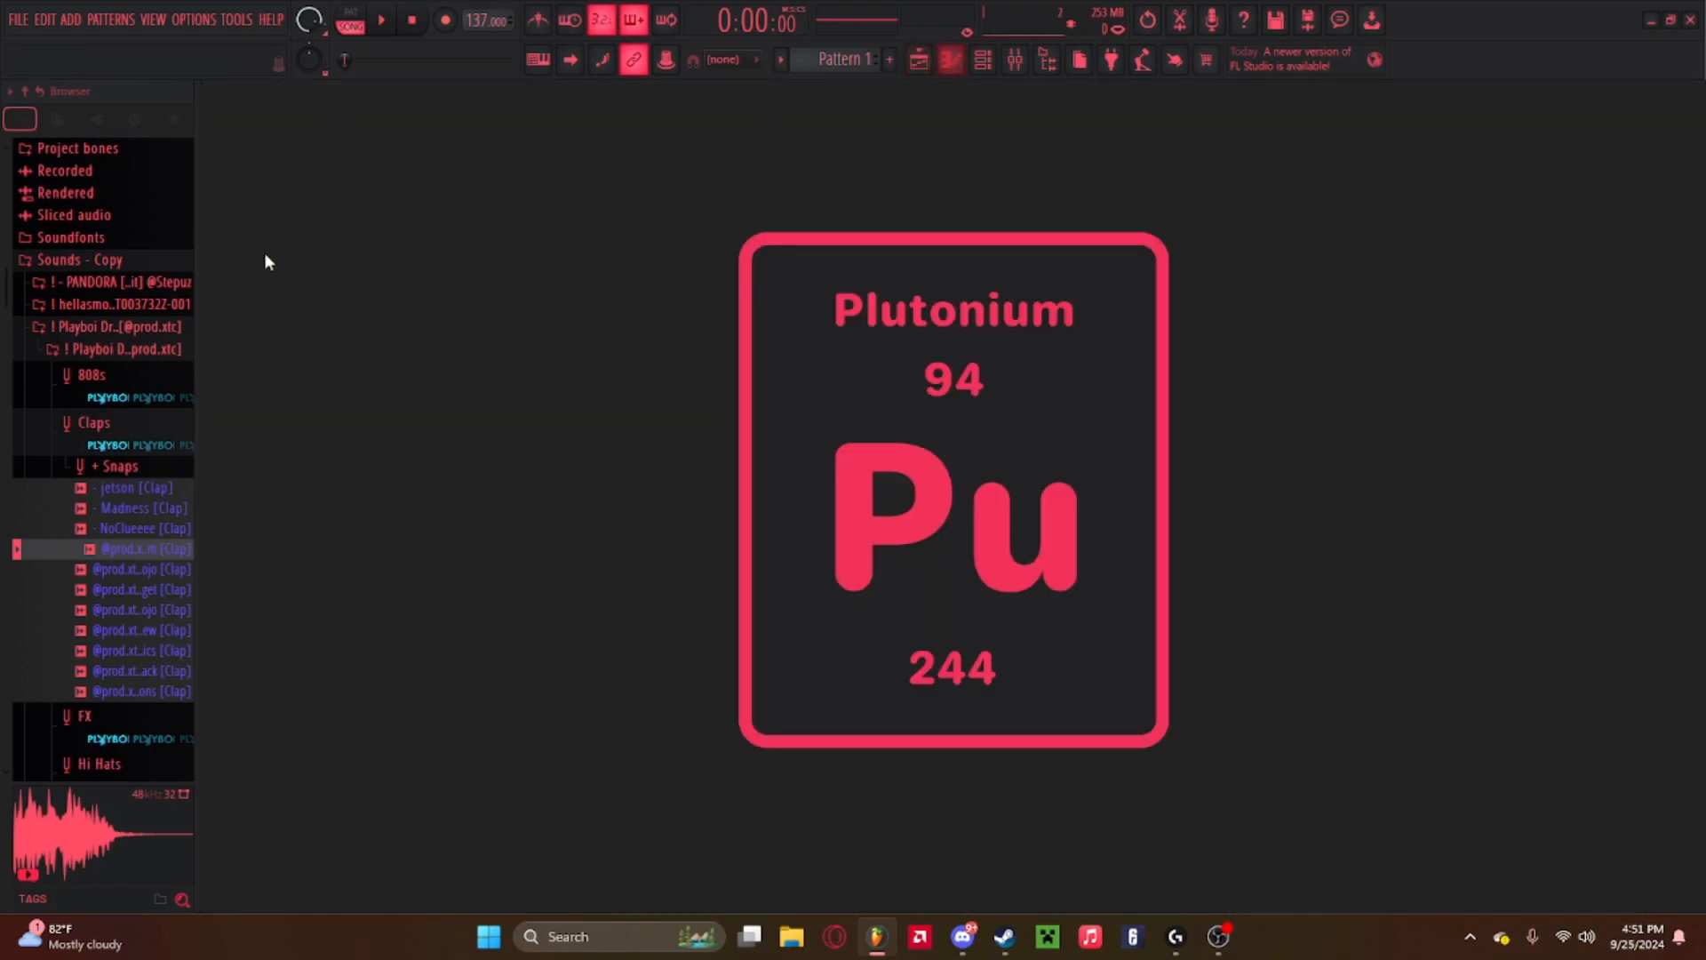
pyautogui.click(919, 60)
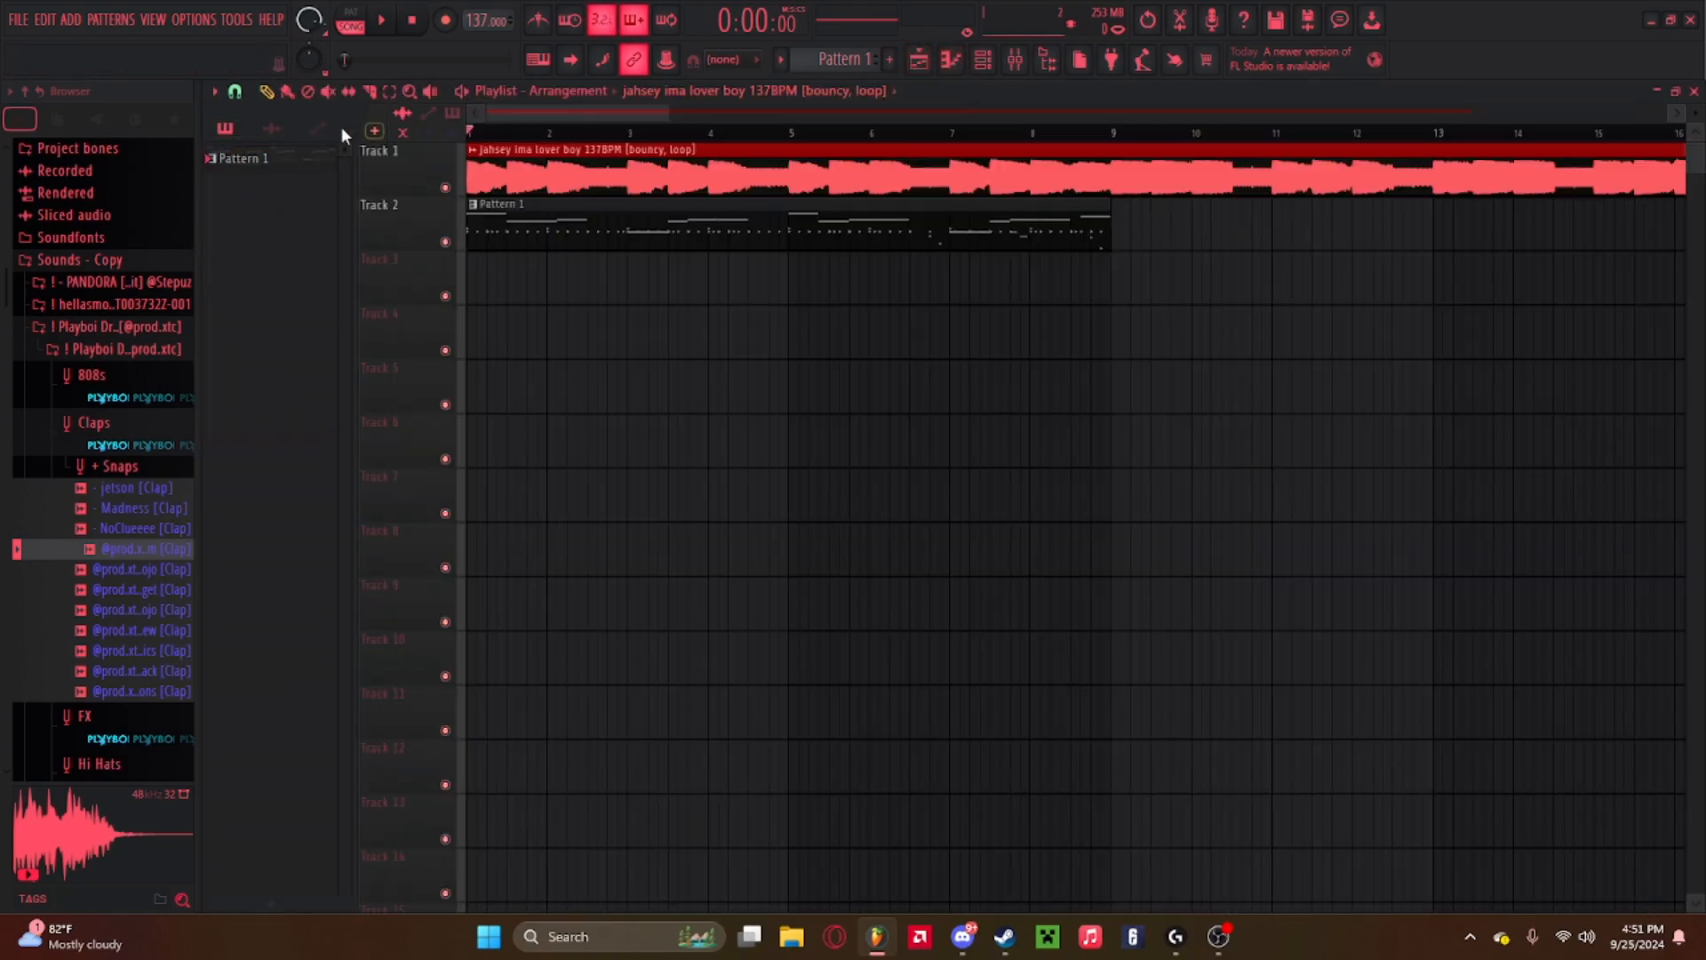
pyautogui.rightClick(256, 165)
pyautogui.rightClick(224, 152)
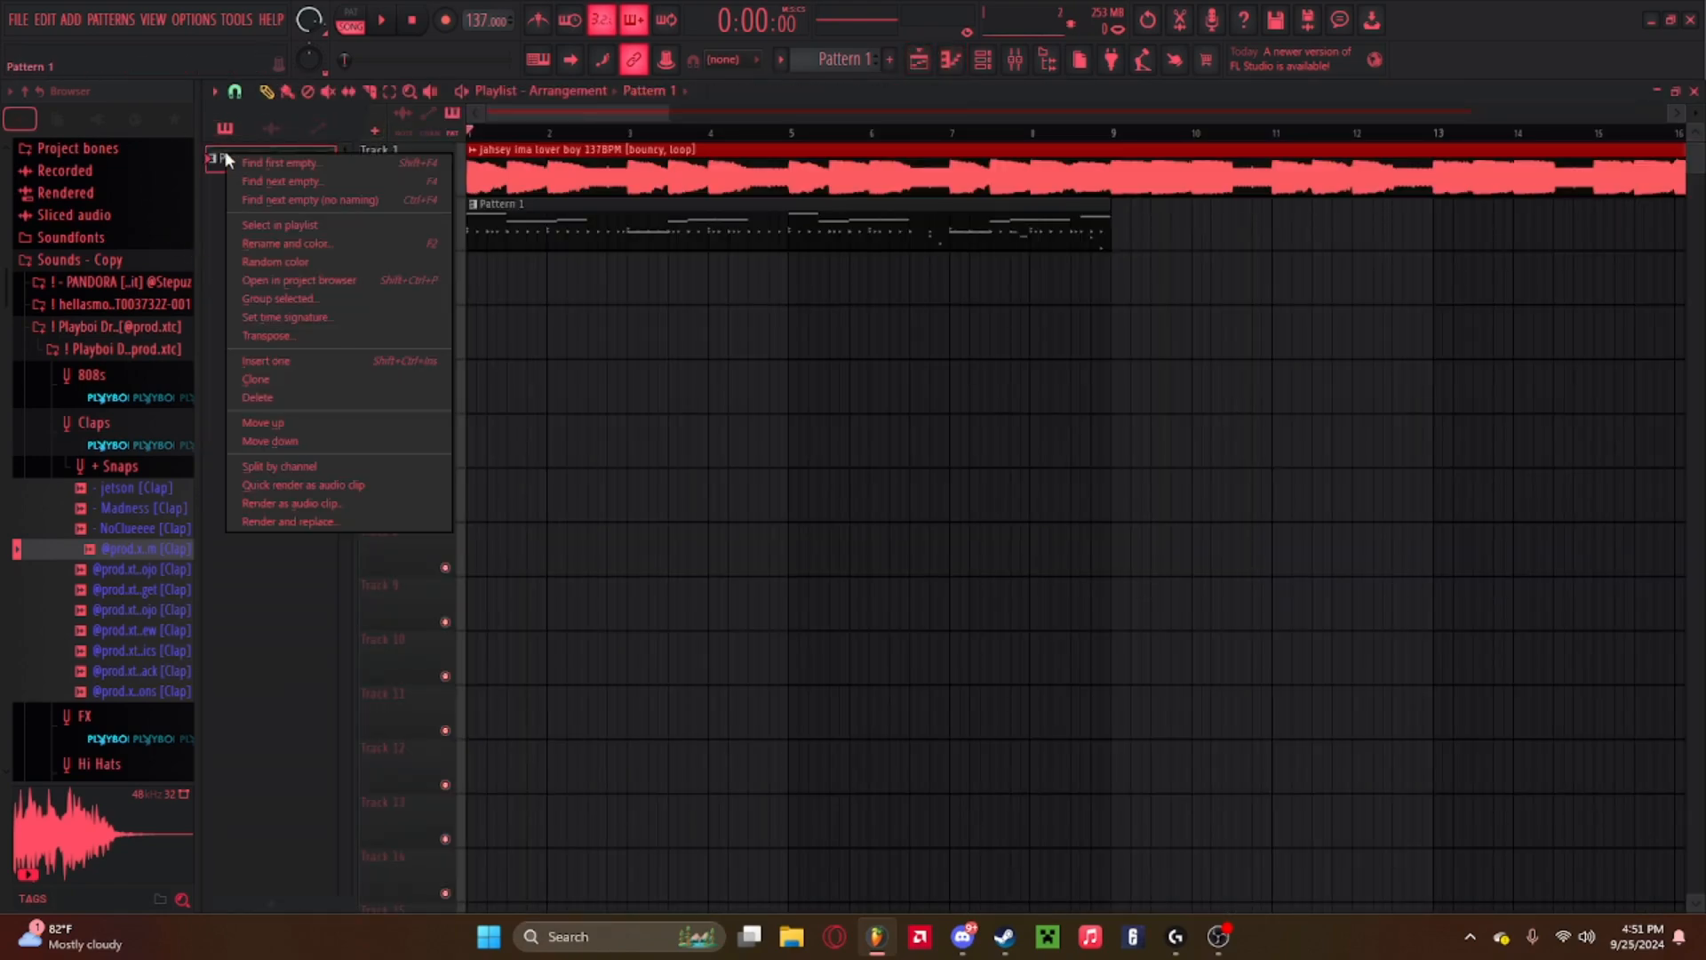
pyautogui.click(279, 467)
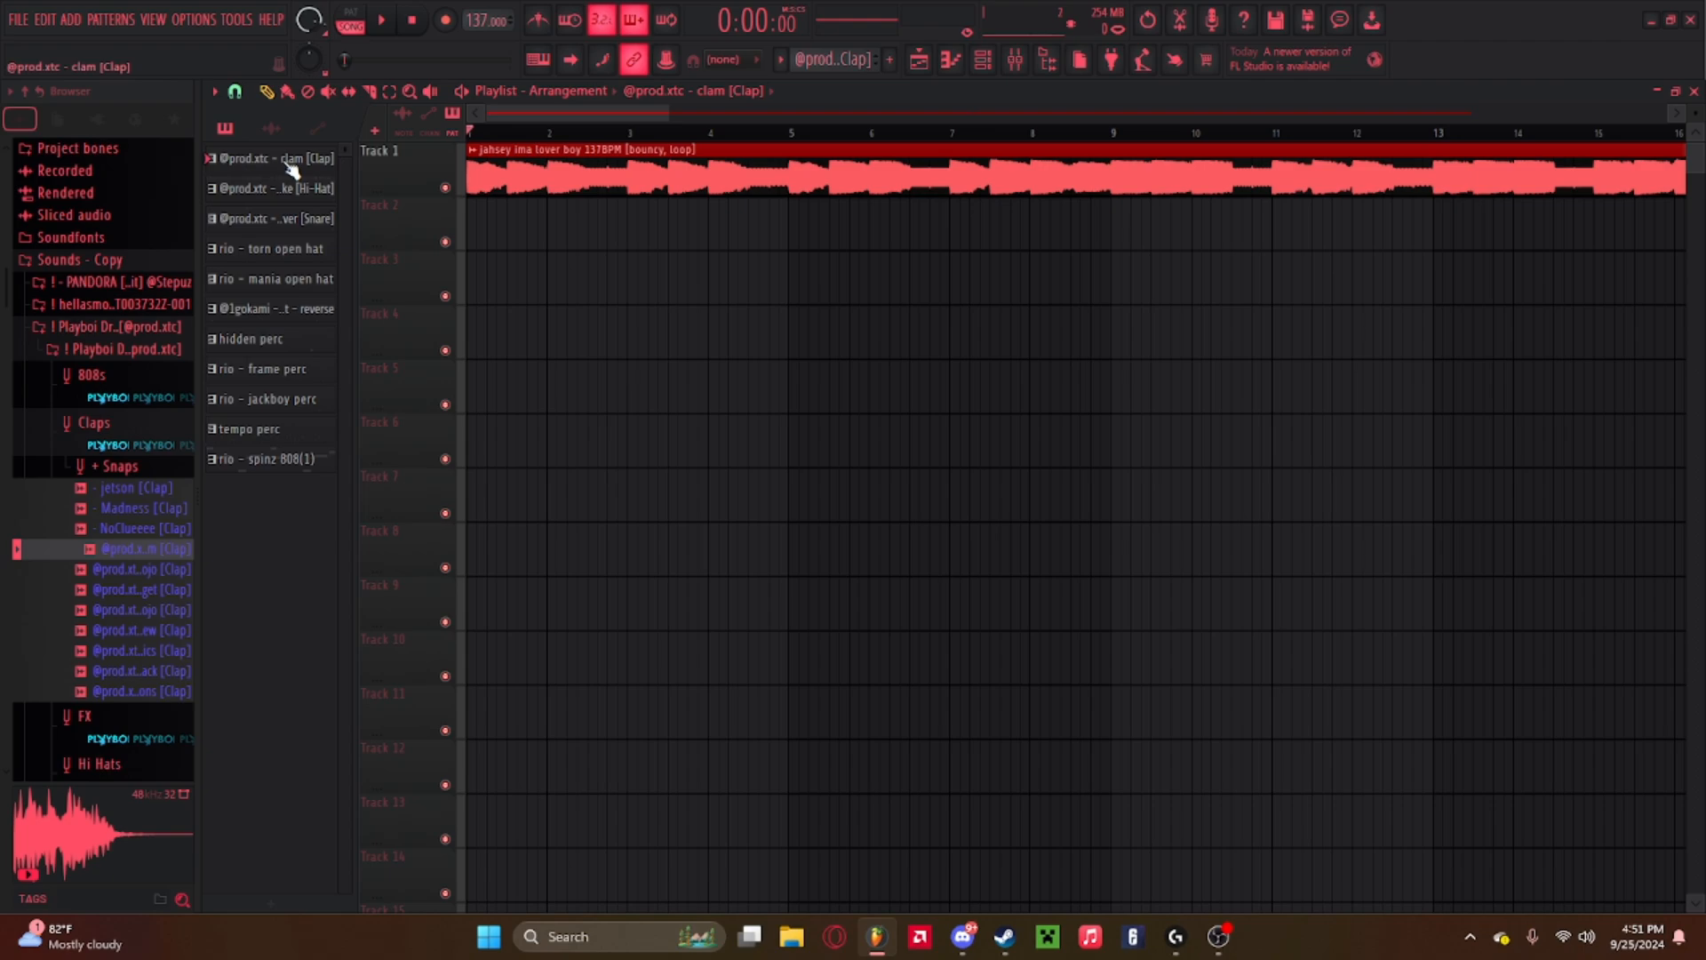
# Place all the split channel patterns onto tracks 2 through 12 of the playlist.
pyautogui.moveTo(292, 169); pyautogui.dragTo(301, 471)
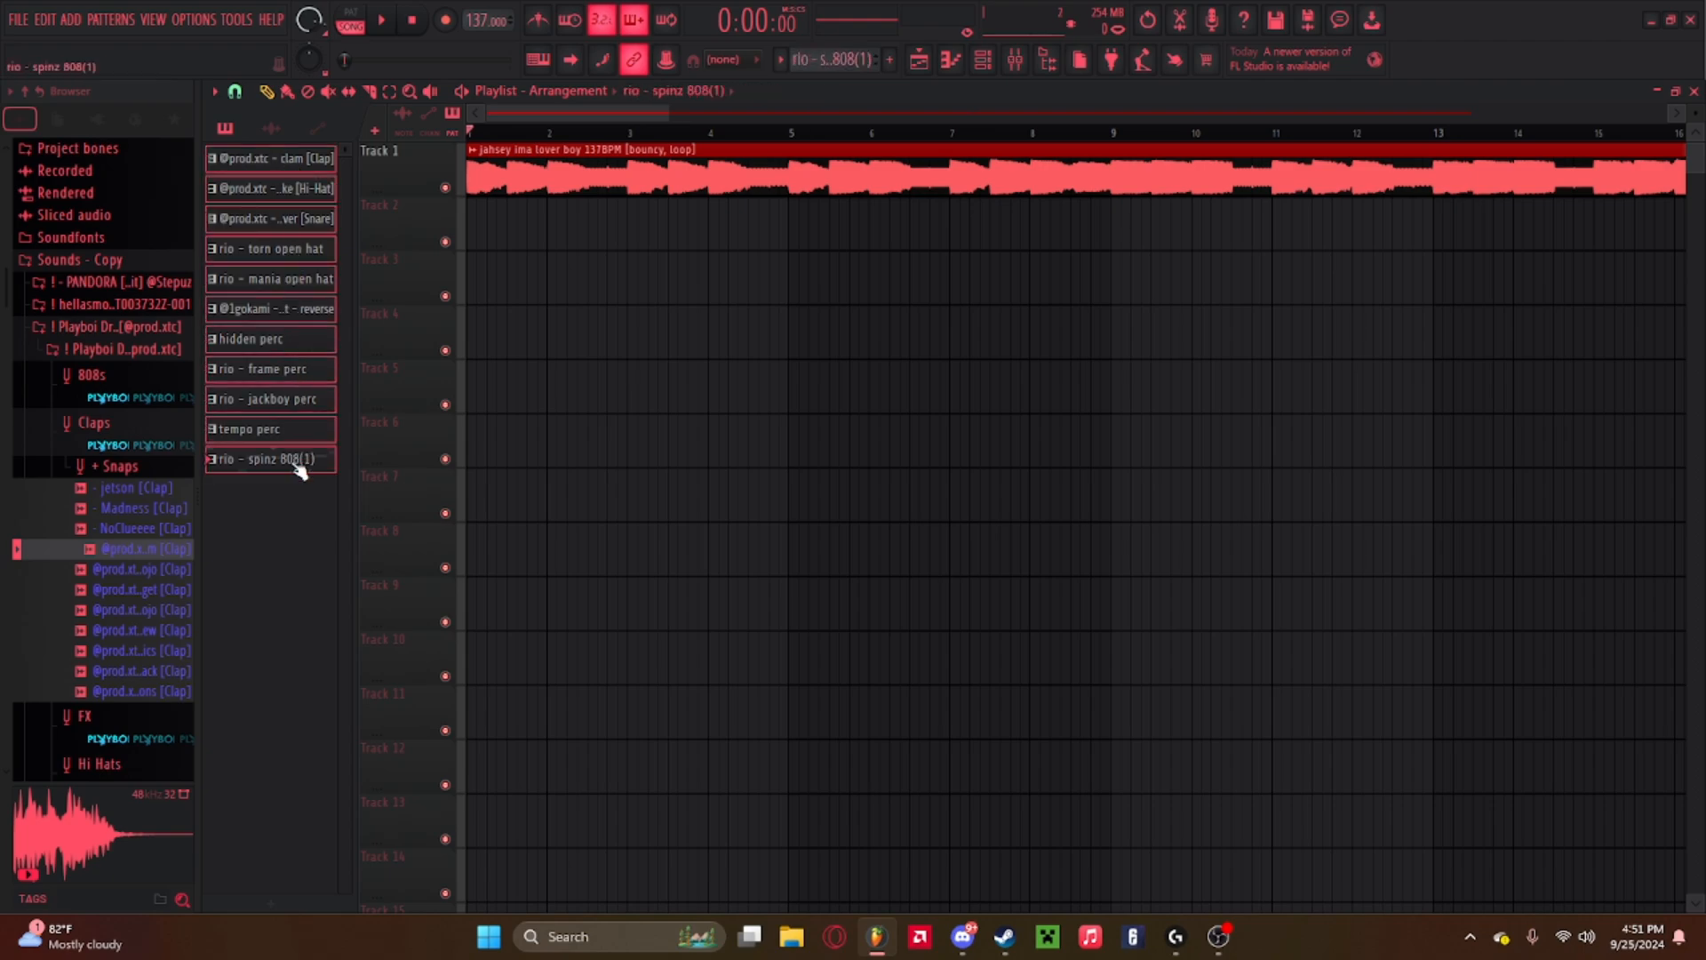
pyautogui.moveTo(440, 216); pyautogui.dragTo(467, 245)
pyautogui.moveTo(897, 213); pyautogui.dragTo(568, 232)
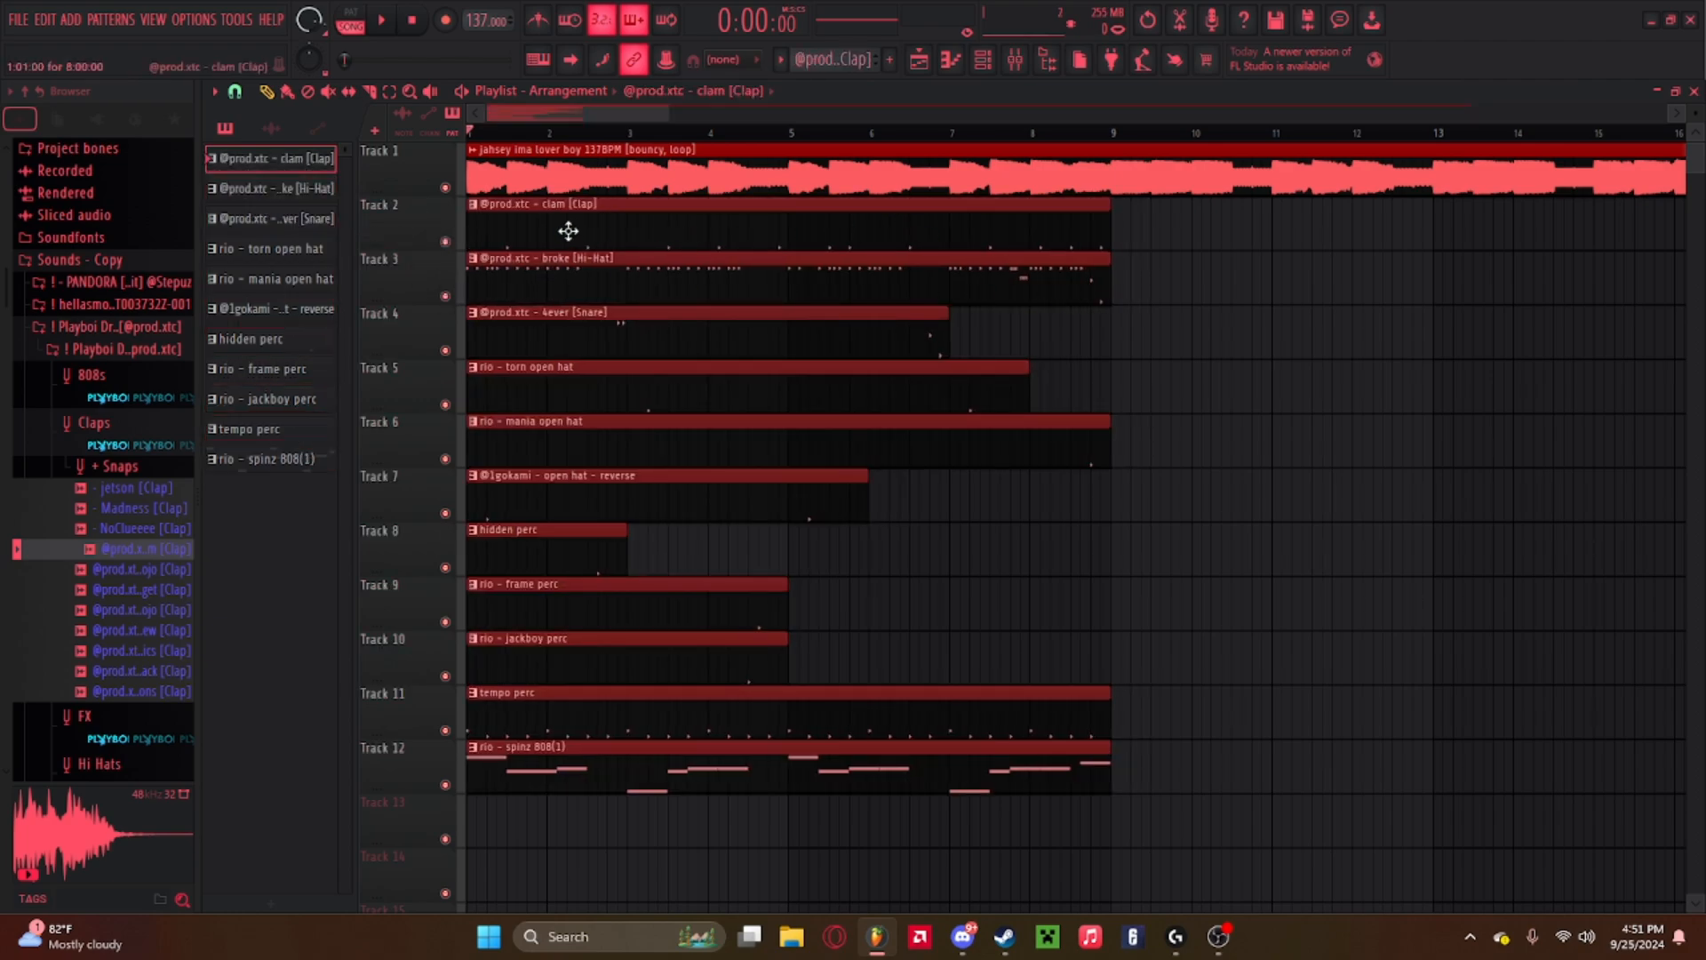
# Duplicate the selected pattern clips repeatedly to extend the arrangement.
pyautogui.scroll(-2, 604, 136)
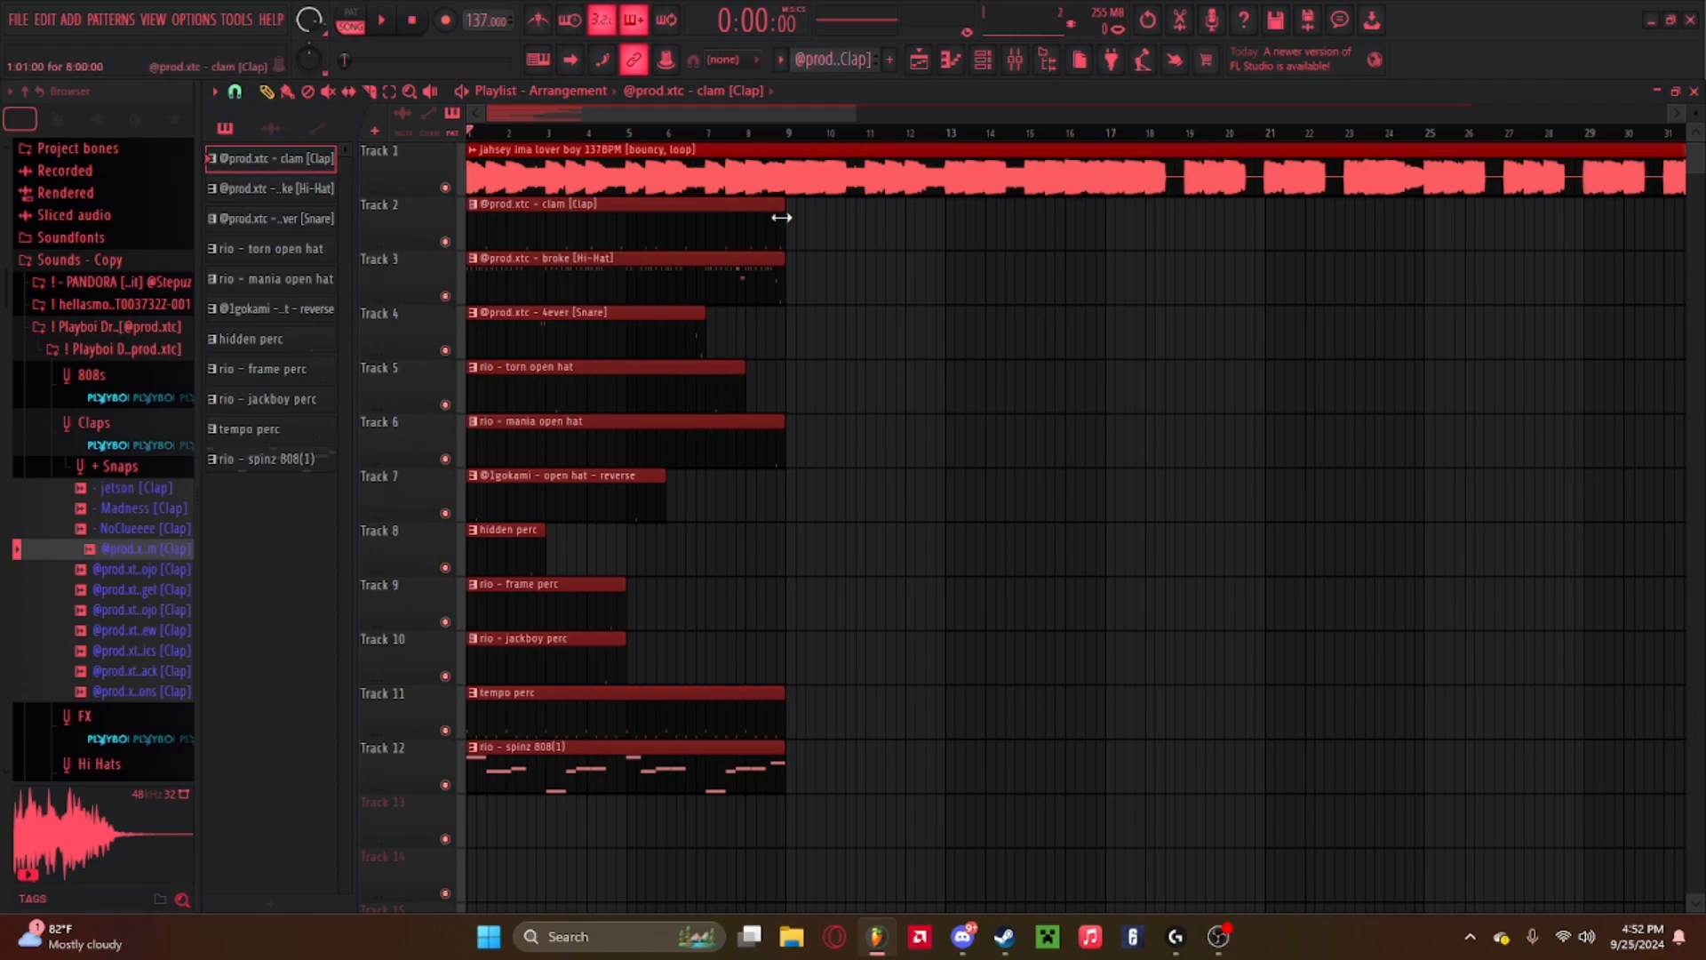
pyautogui.scroll(-3, 788, 138)
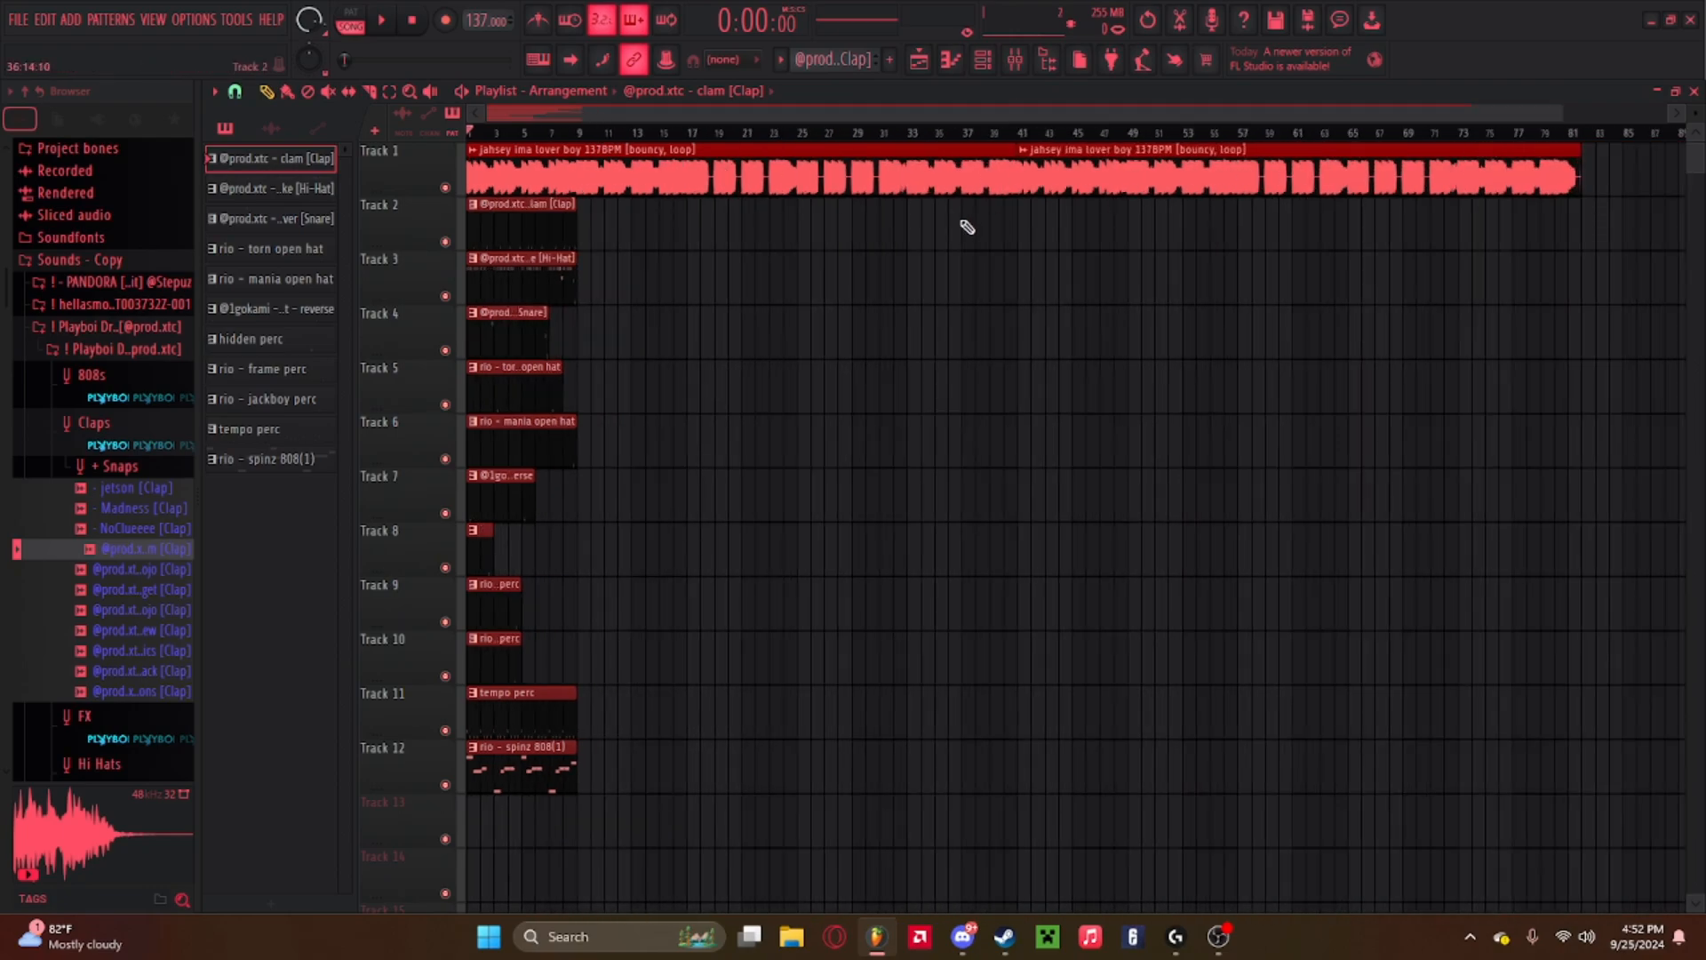
pyautogui.hotkey('ctrl', 'b')
pyautogui.hotkey('ctrl', 'b')
pyautogui.hotkey('ctrl', 'b')
pyautogui.hotkey('ctrl', 'b')
pyautogui.hotkey('ctrl', 'b')
pyautogui.hotkey('ctrl', 'b')
pyautogui.hotkey('ctrl', 'b')
pyautogui.hotkey('ctrl', 'b')
pyautogui.hotkey('ctrl', 'b')
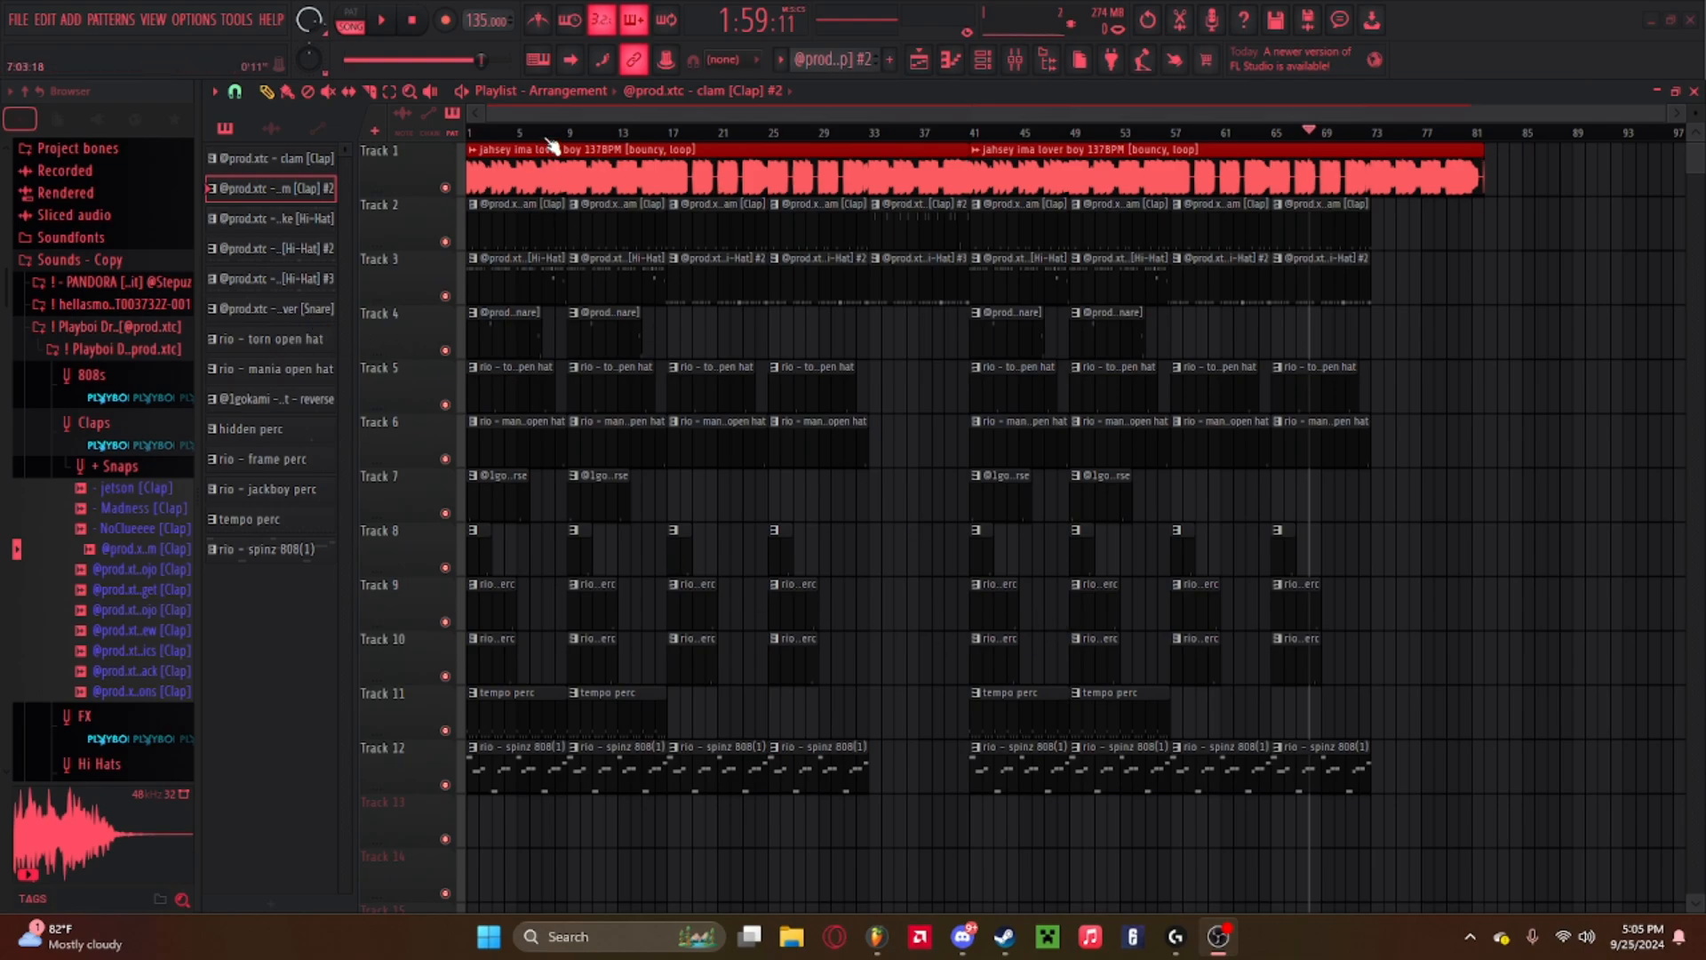
# Open a hi-hat clip in the piano roll to examine its notes, then return to the playlist.
pyautogui.press('space')
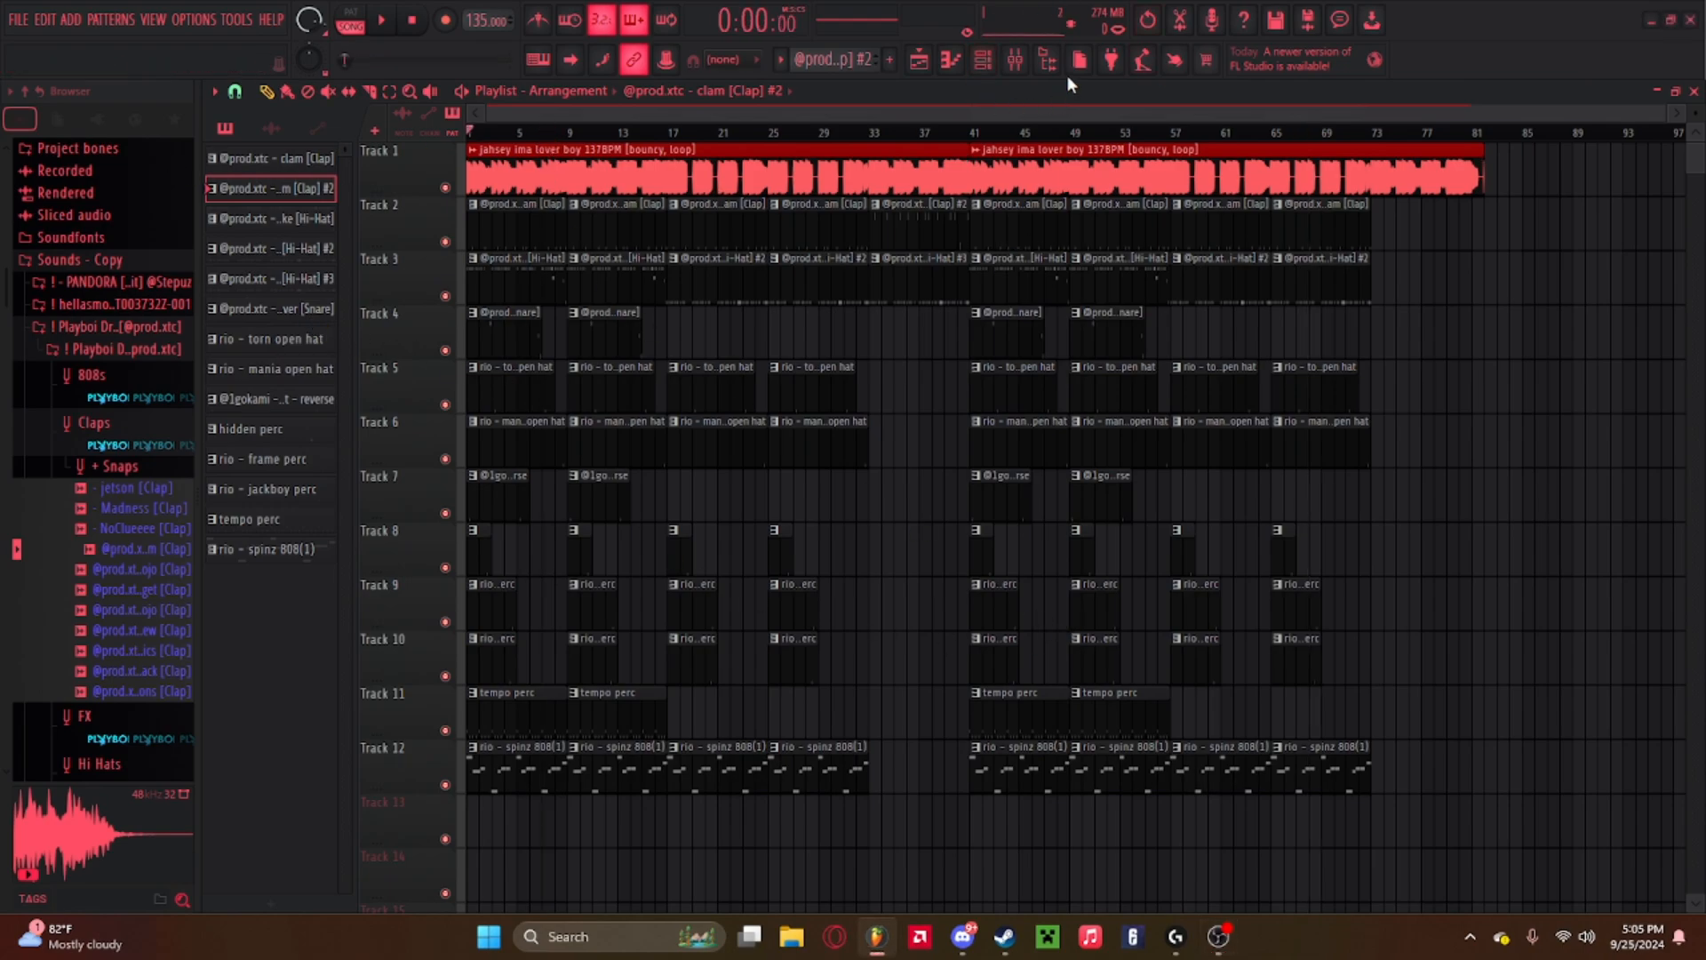
pyautogui.scroll(2, 702, 142)
pyautogui.scroll(1, 700, 140)
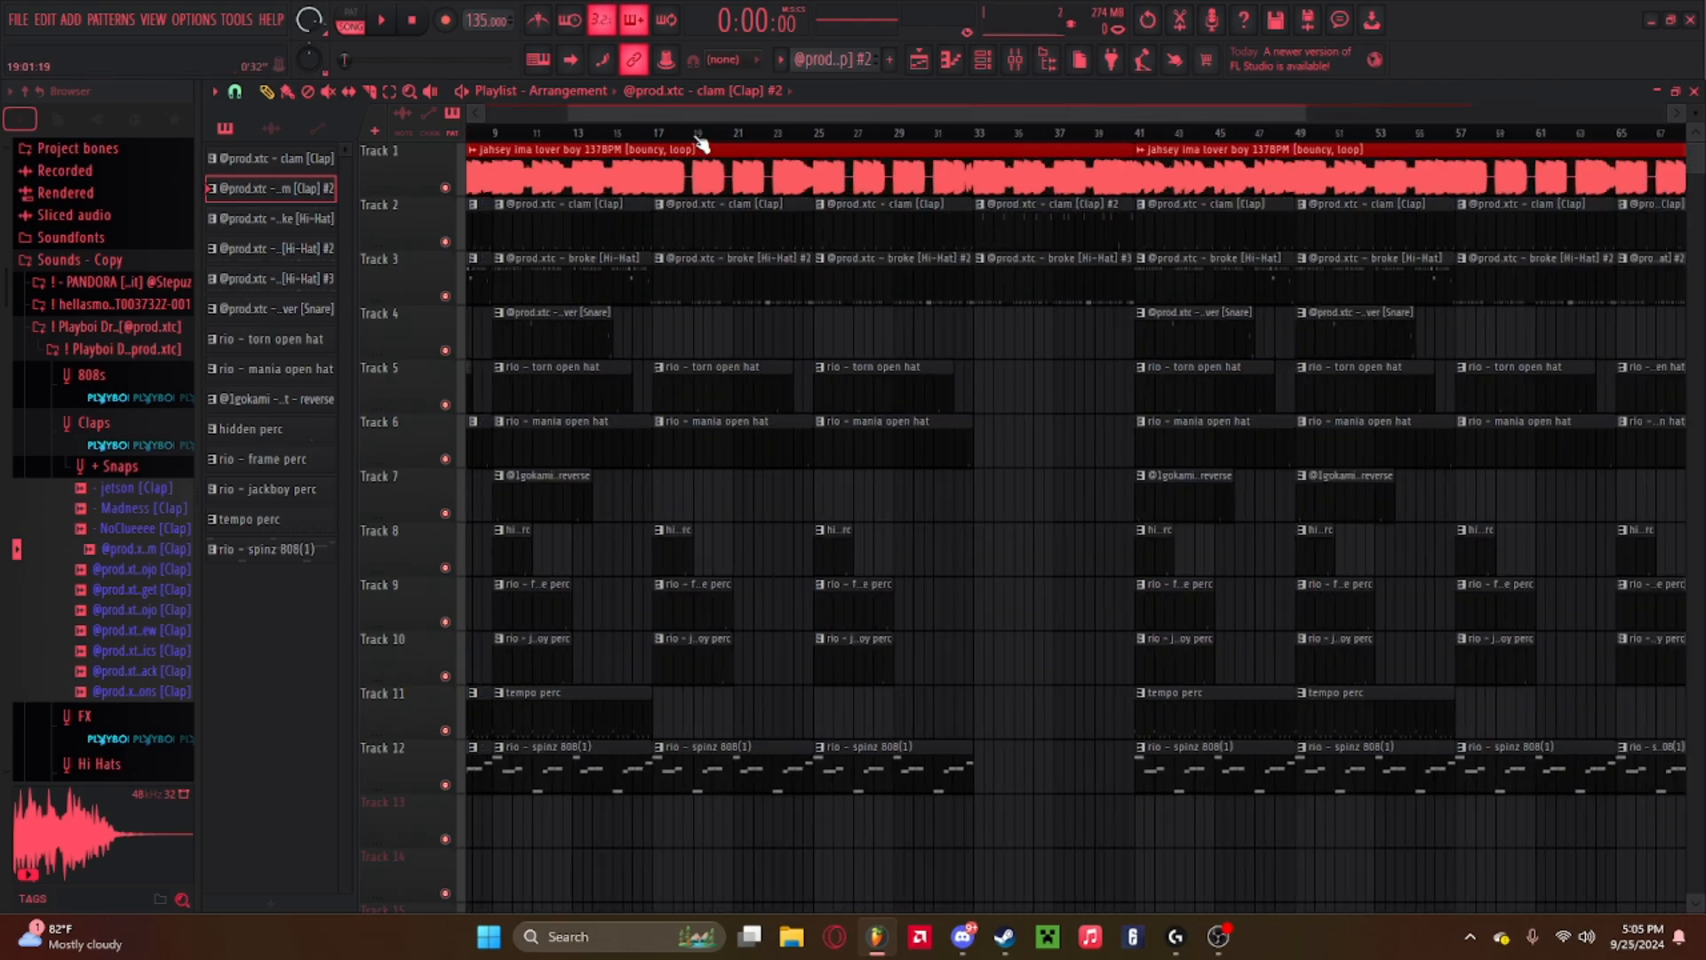
pyautogui.moveTo(693, 115); pyautogui.dragTo(590, 113)
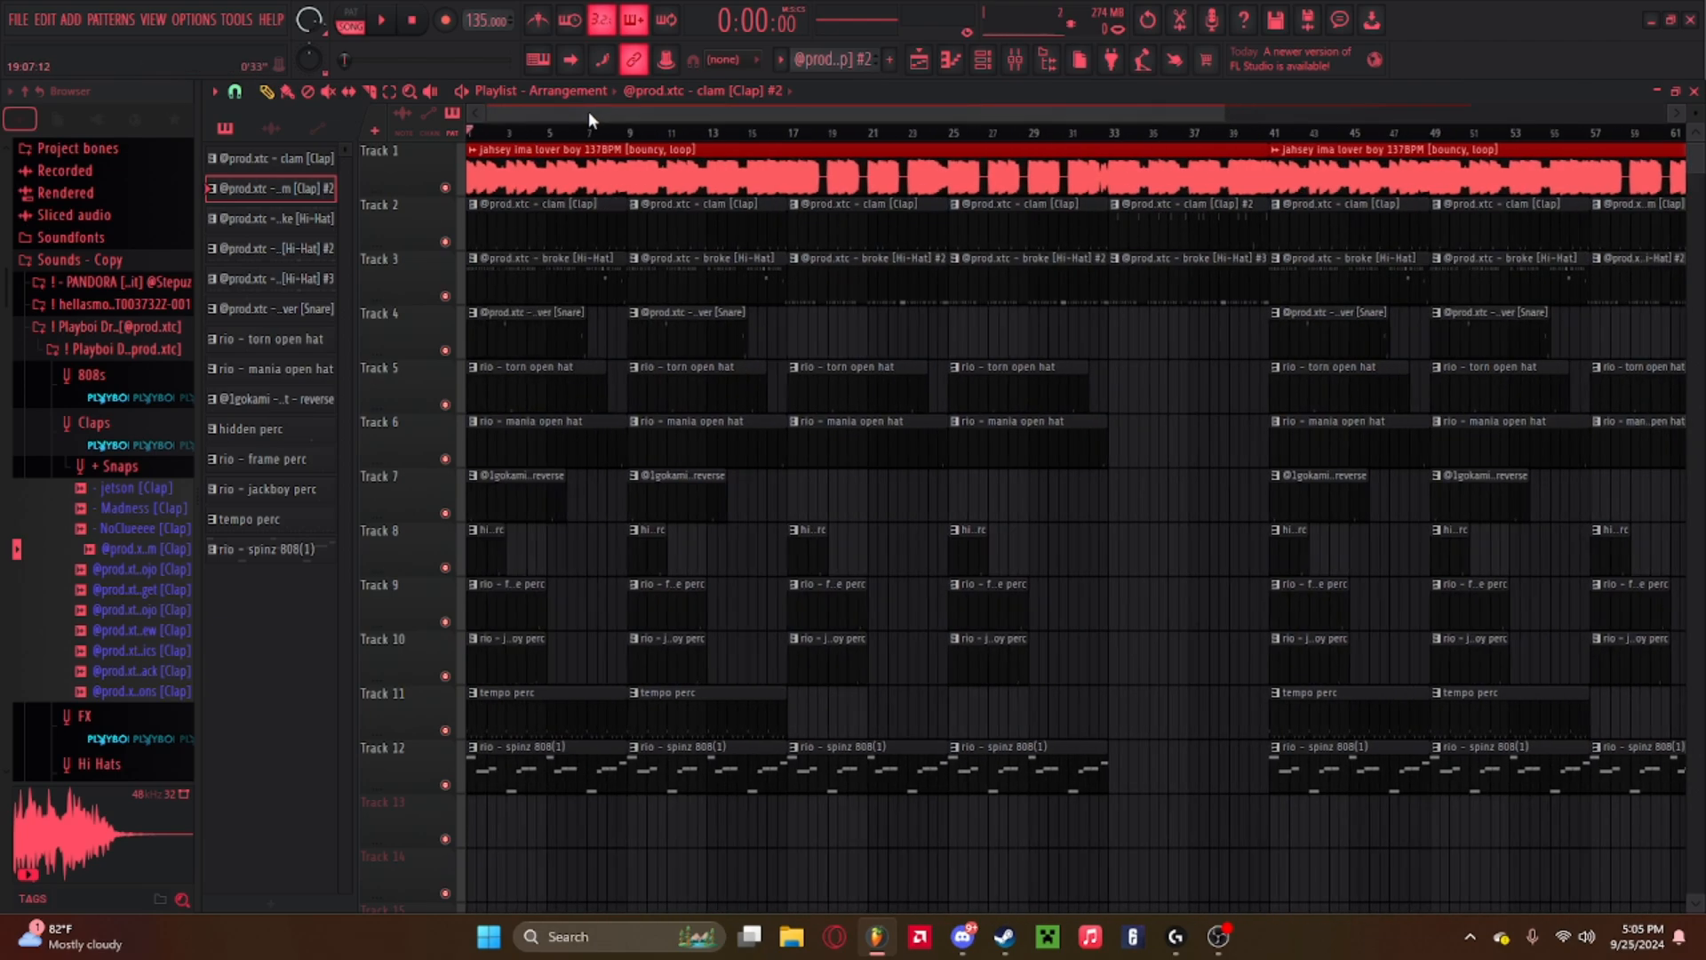
pyautogui.doubleClick(907, 279)
pyautogui.moveTo(930, 117); pyautogui.dragTo(360, 125)
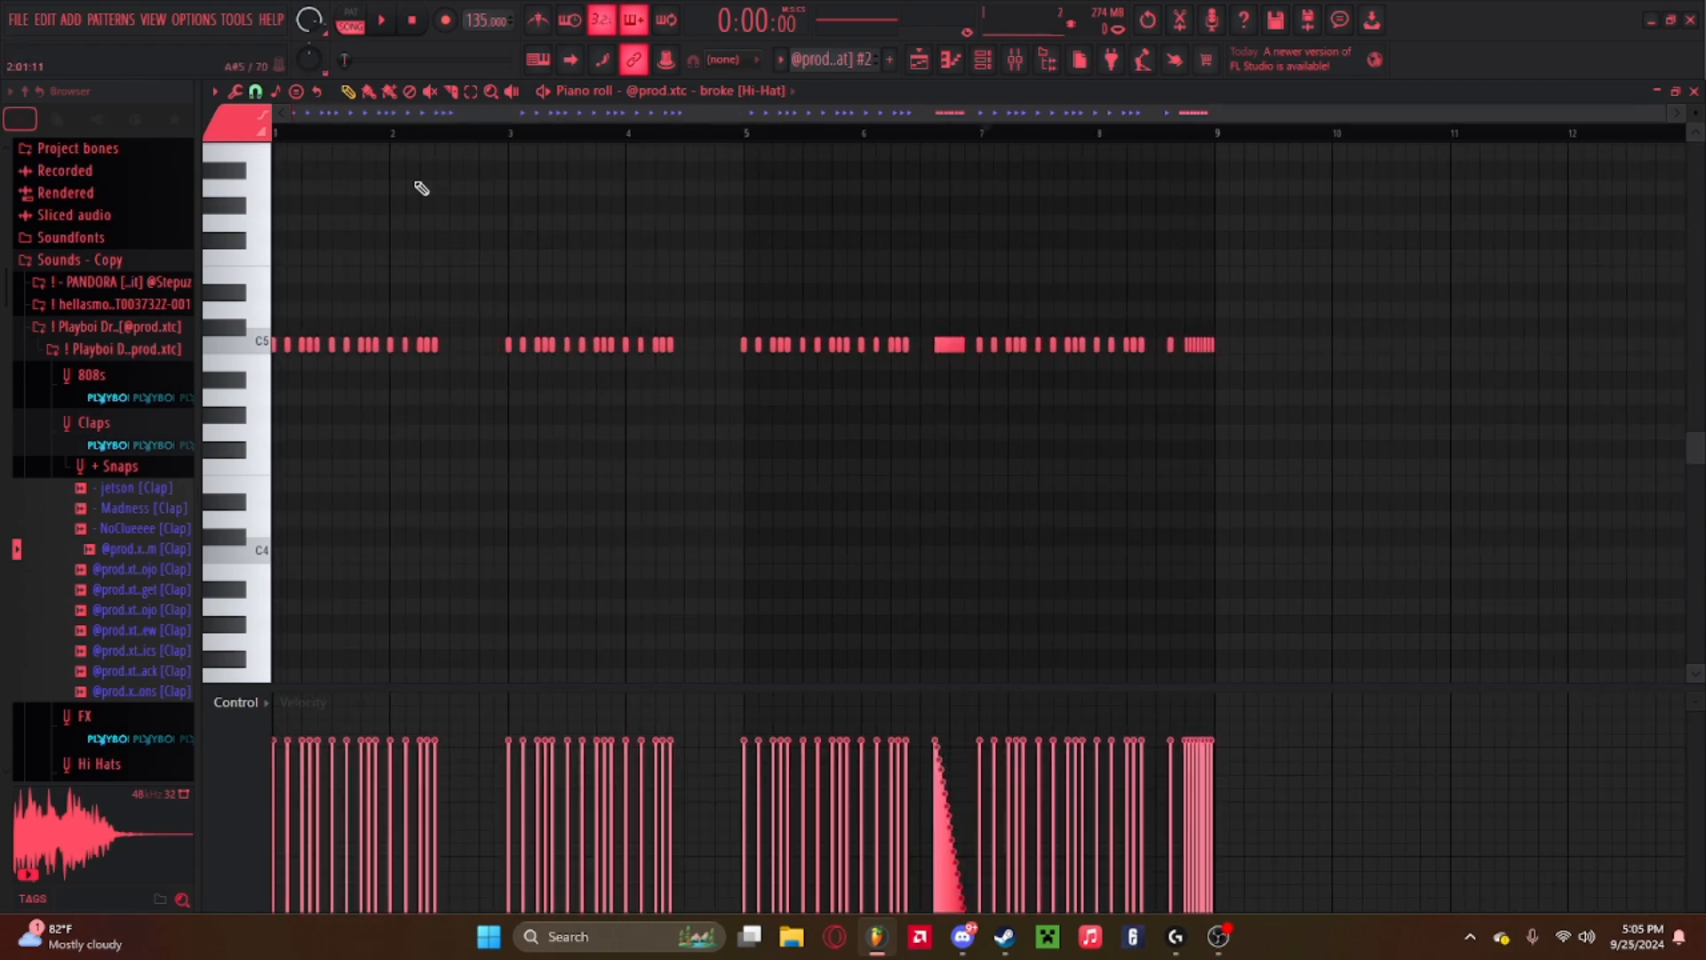
pyautogui.click(921, 59)
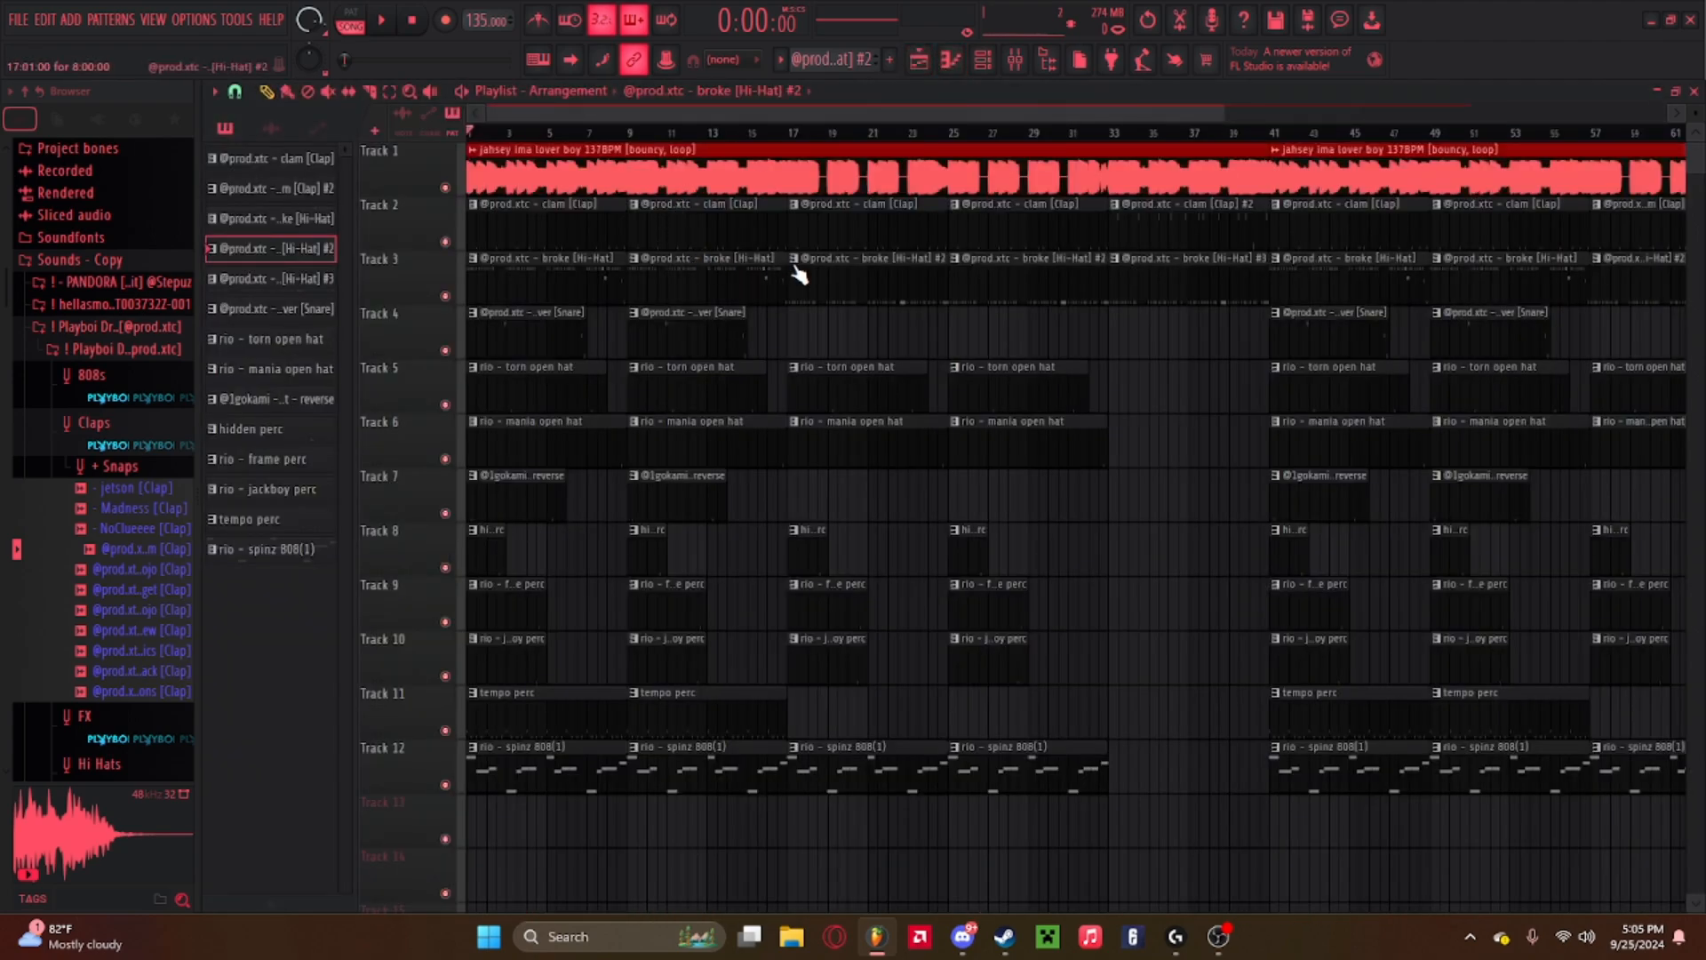
# Preview the second hi-hat pattern's notes in the piano roll with pattern-mode playback, then return to the playlist.
pyautogui.rightClick(637, 267)
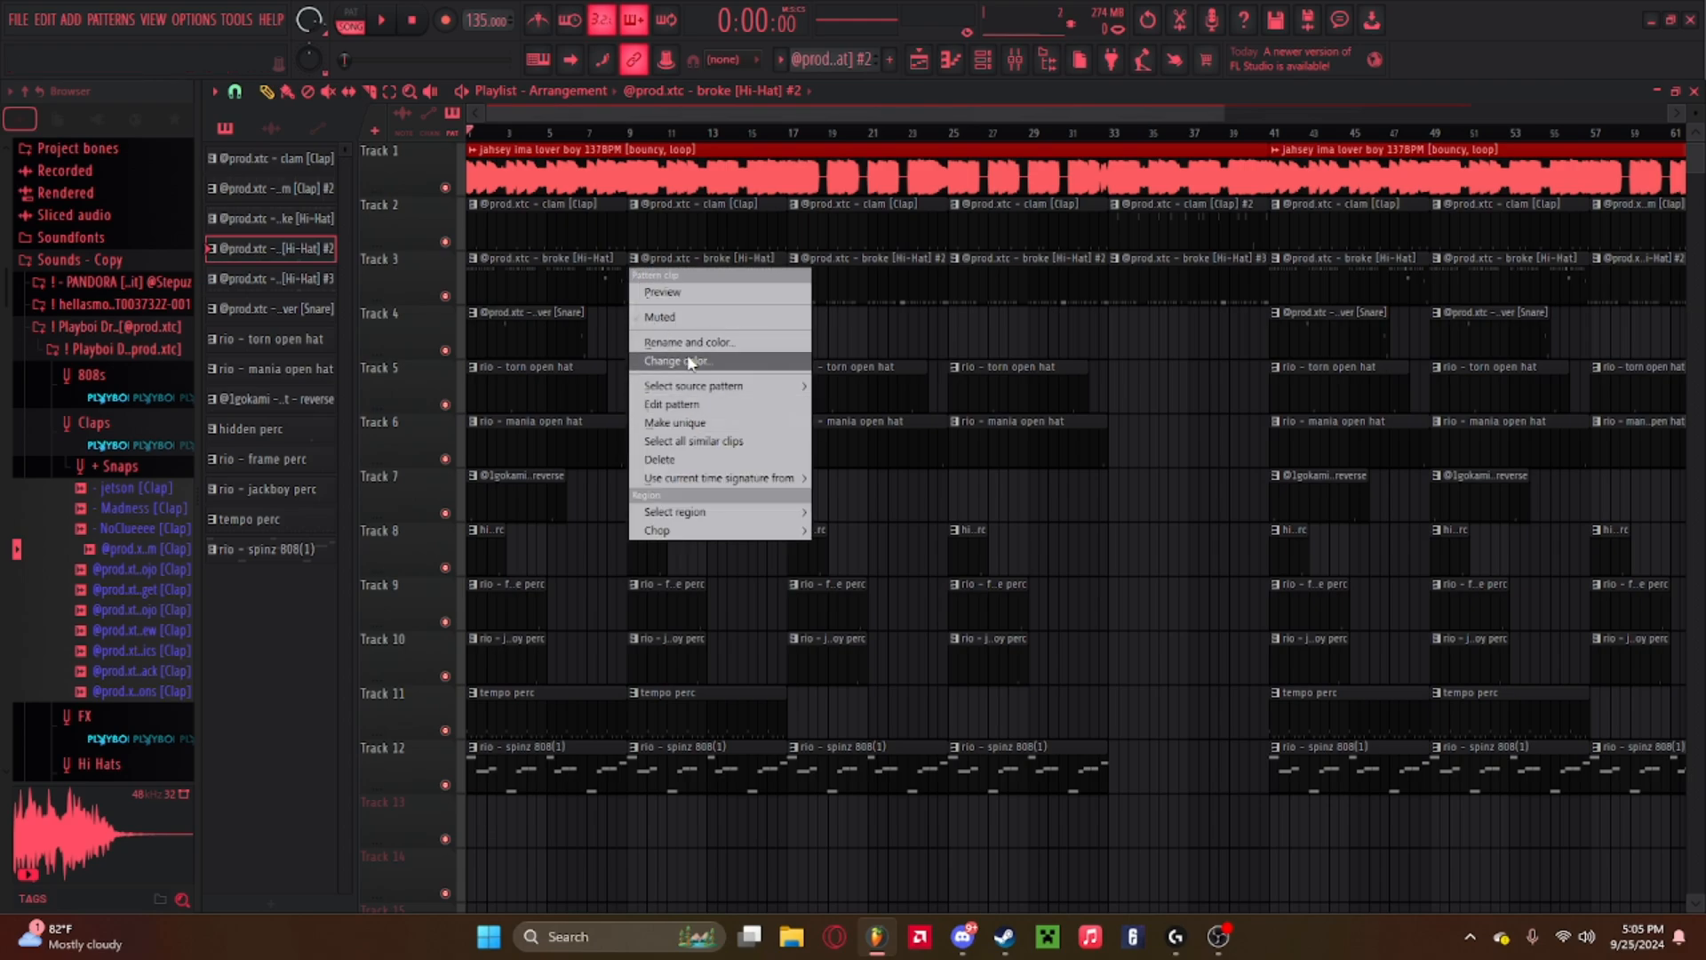
pyautogui.click(701, 257)
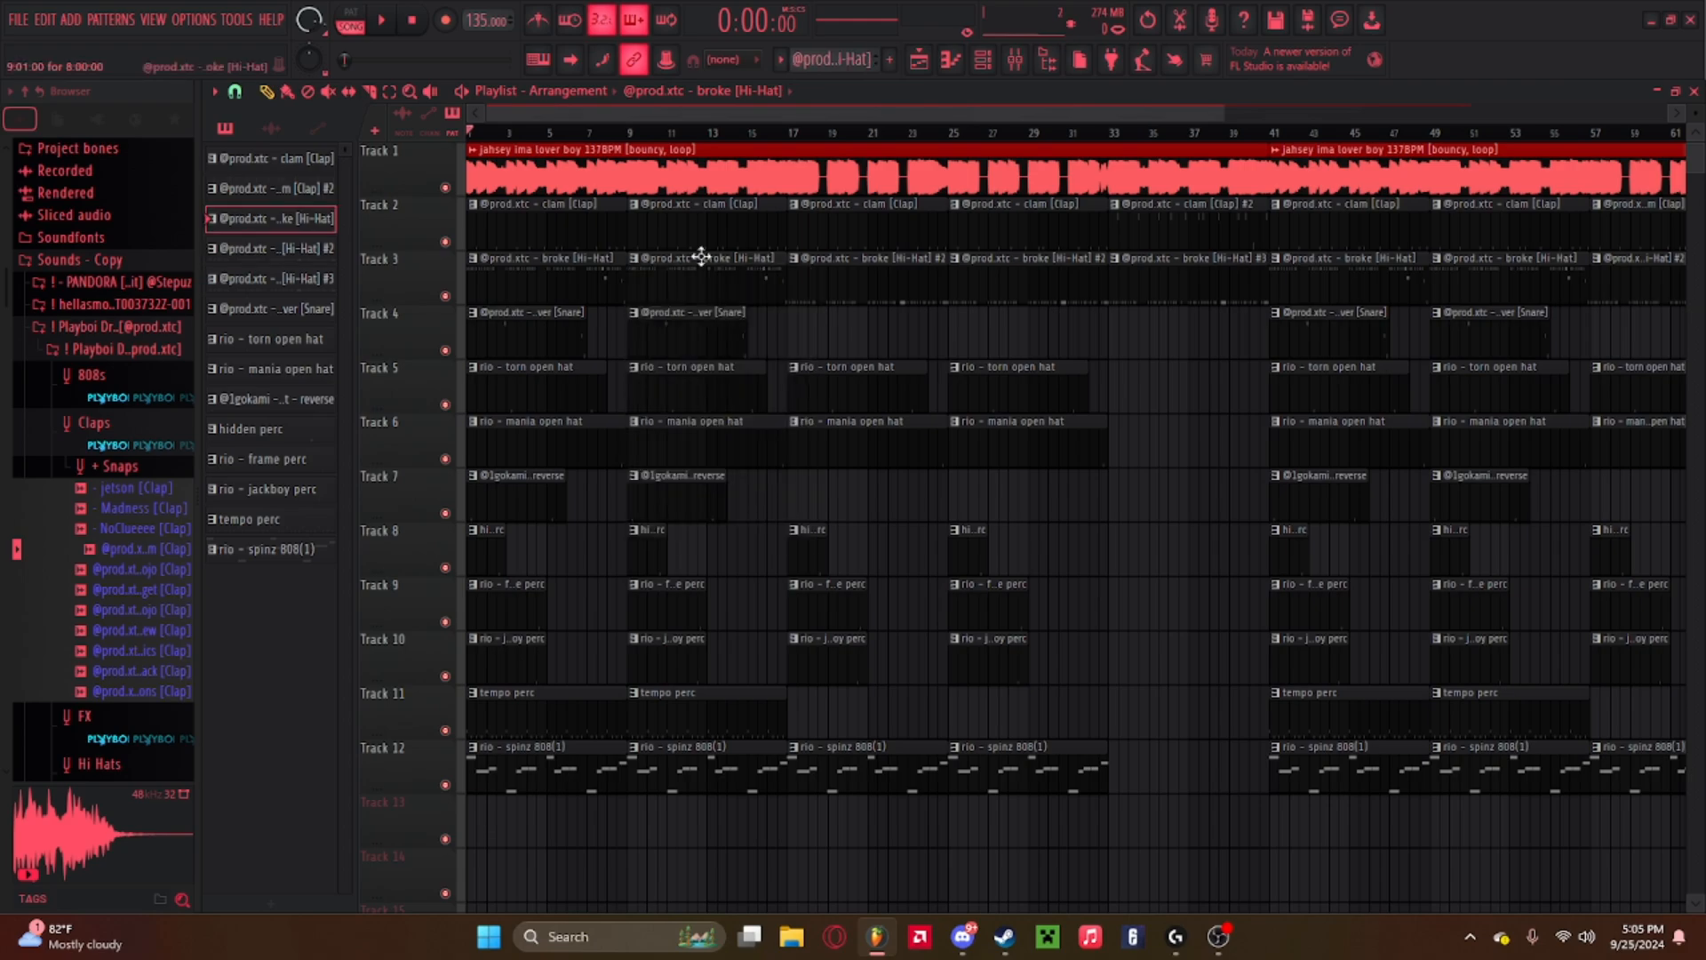
pyautogui.doubleClick(869, 270)
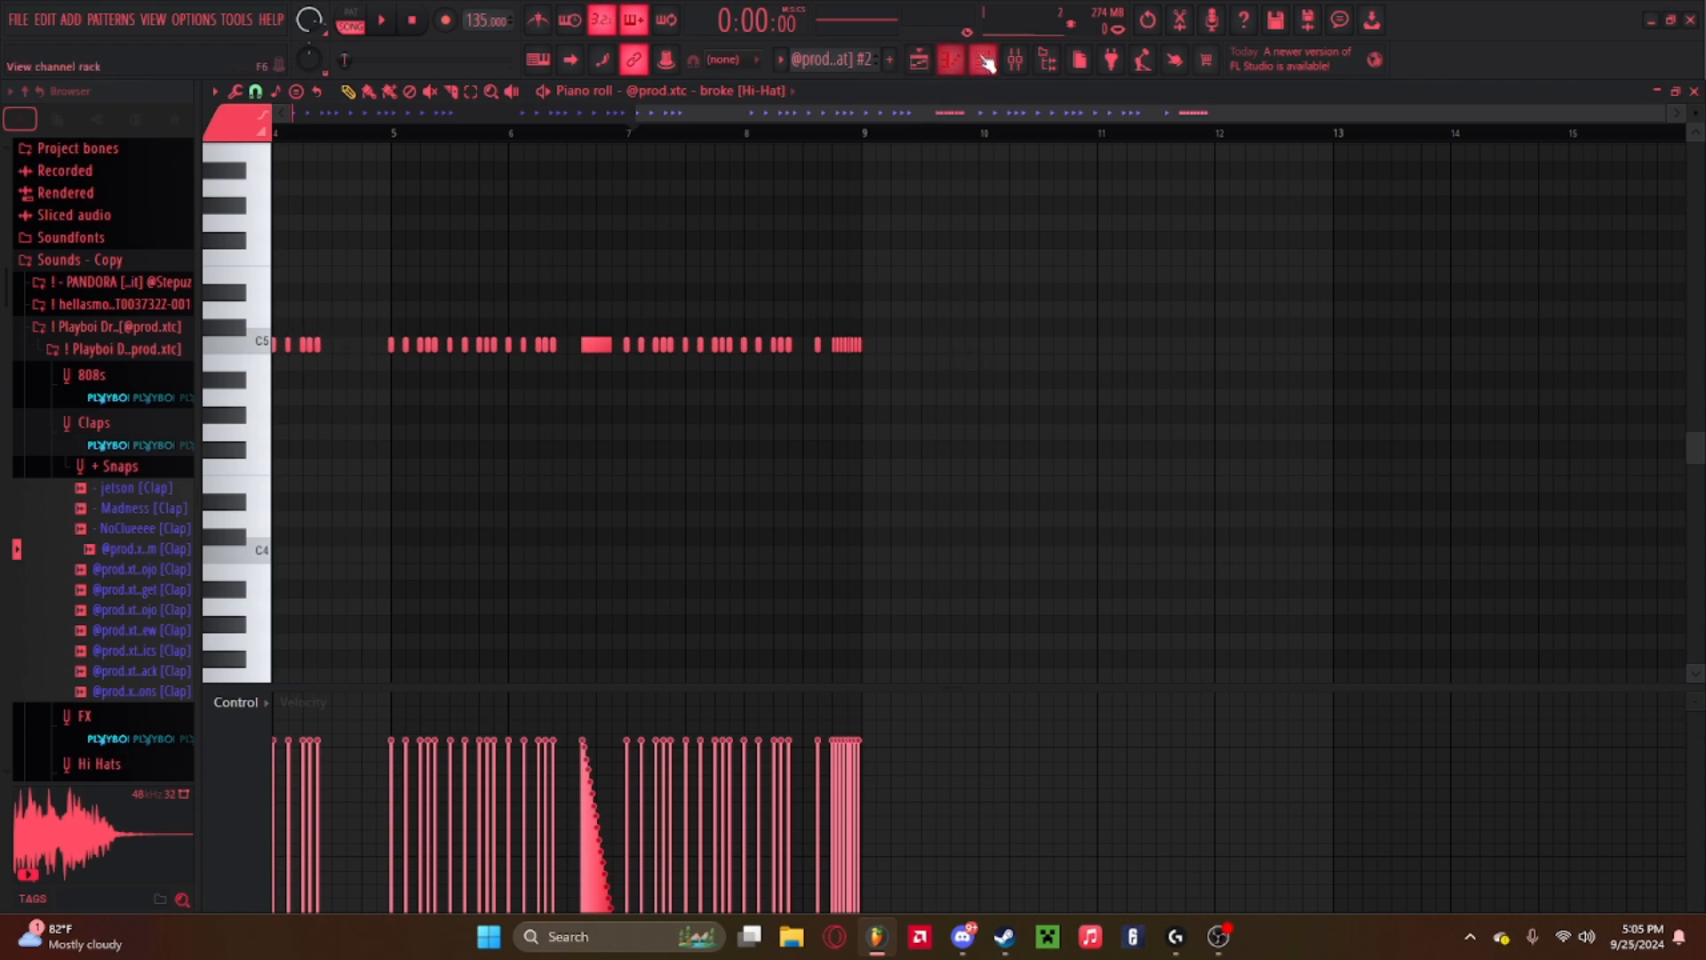
pyautogui.click(930, 59)
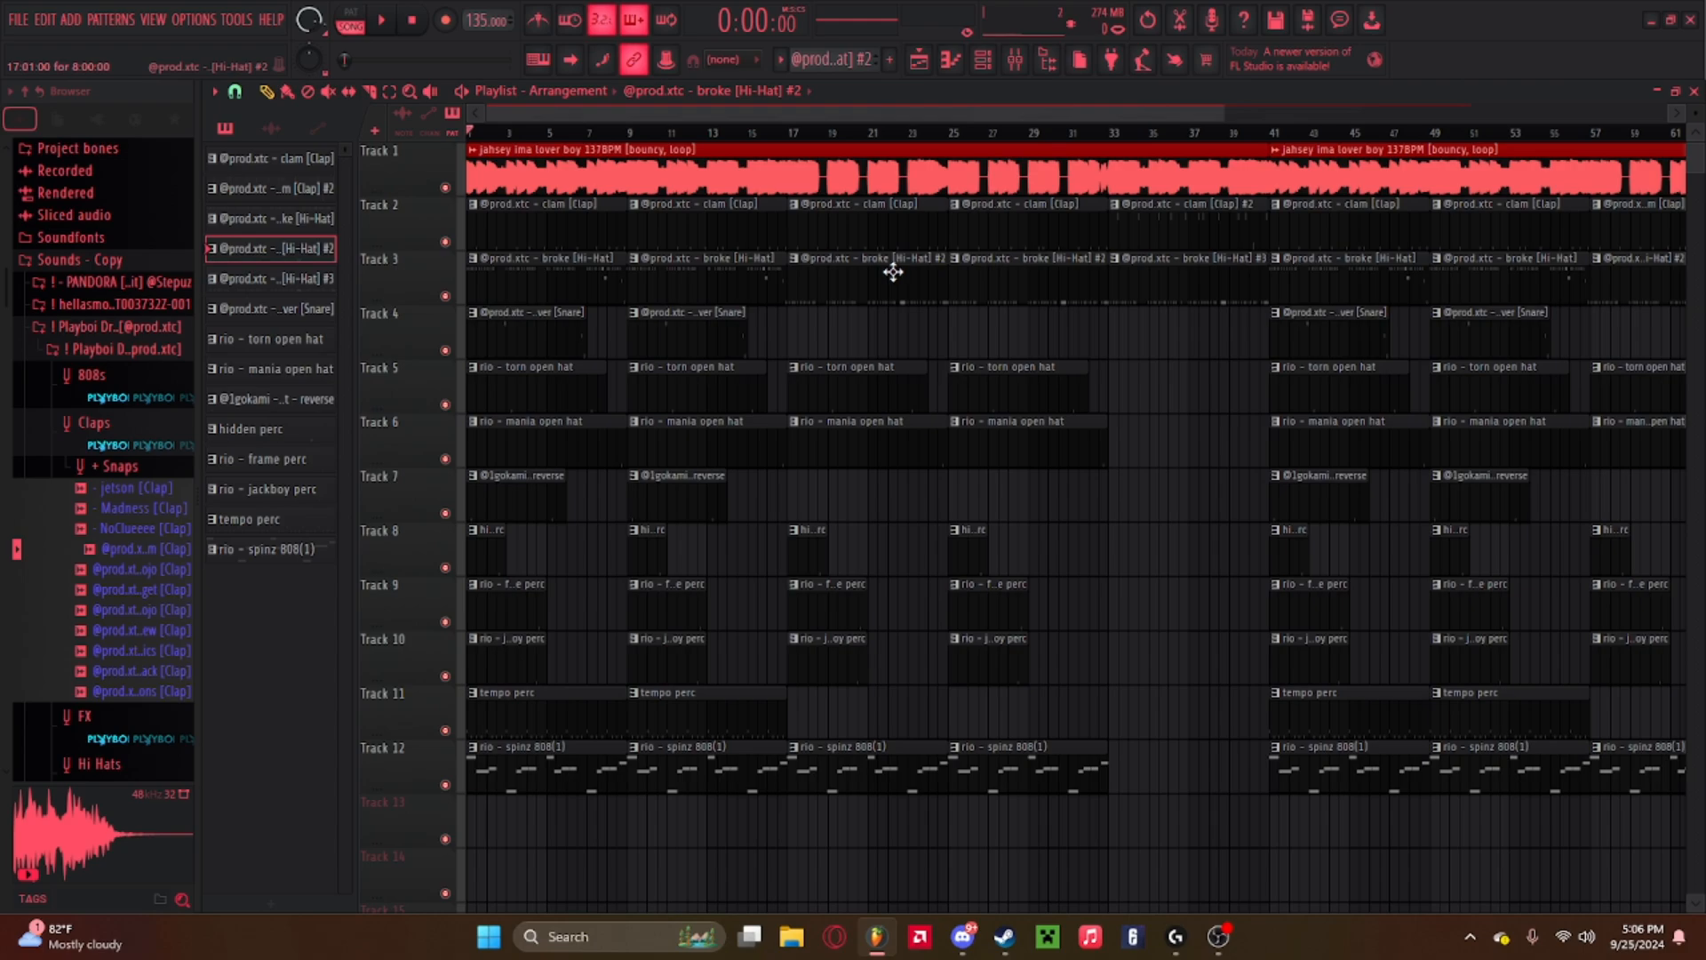
pyautogui.doubleClick(865, 273)
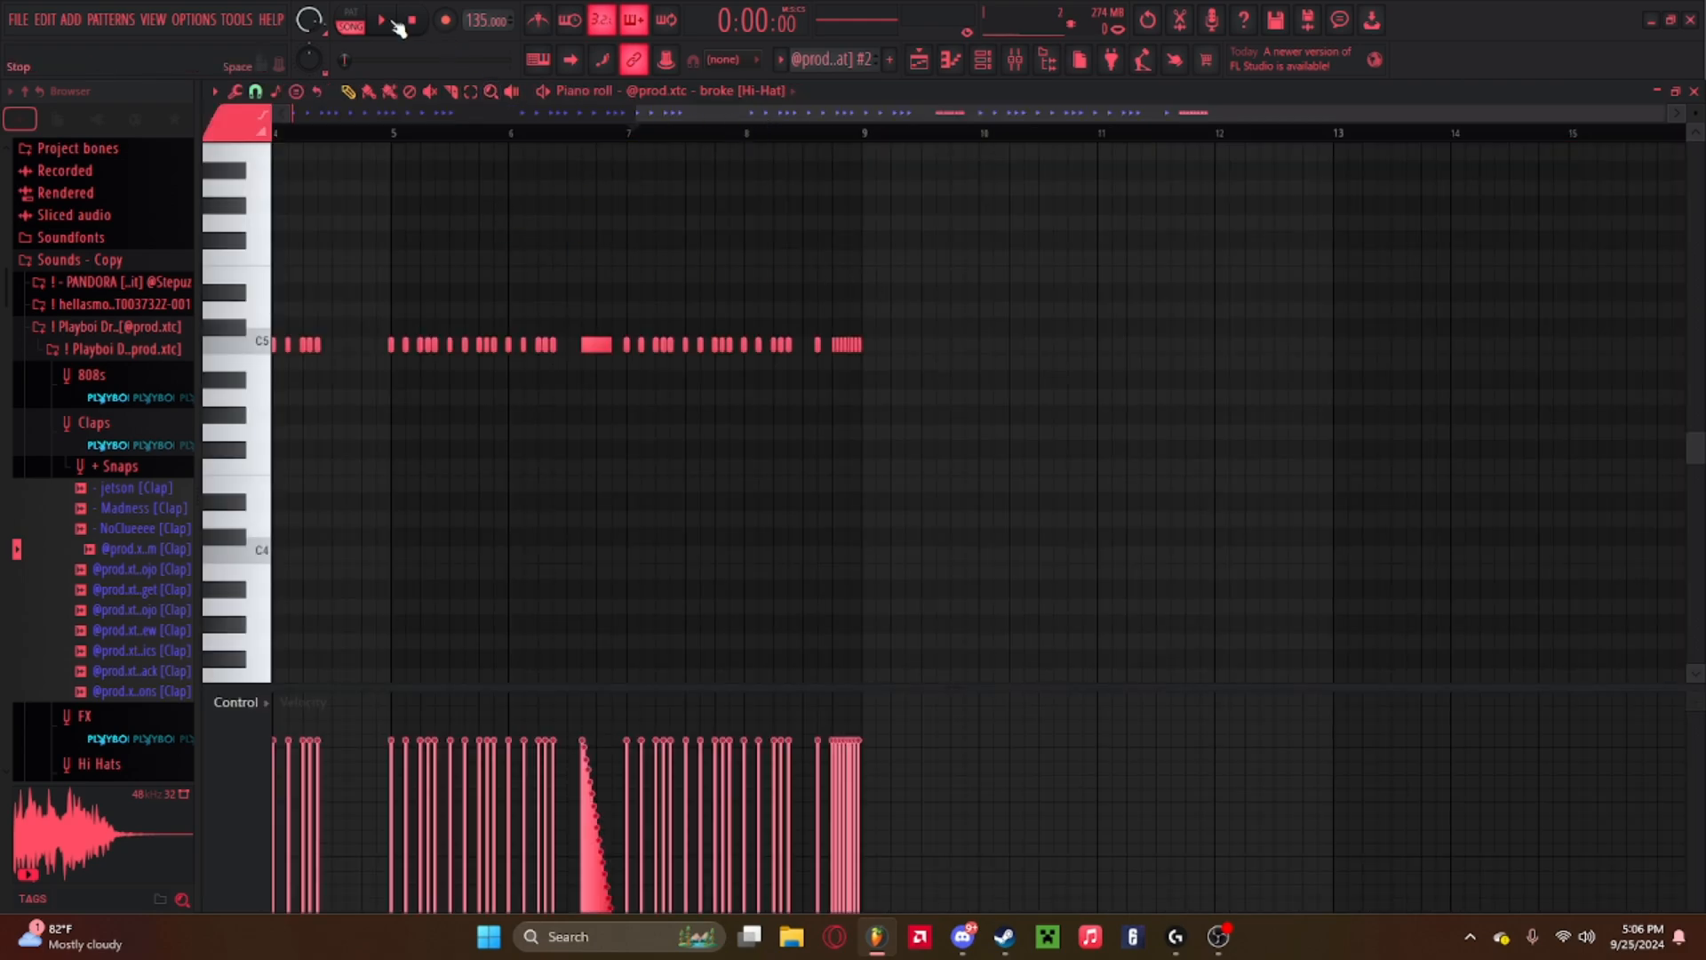
pyautogui.click(352, 22)
pyautogui.moveTo(647, 113); pyautogui.dragTo(260, 130)
pyautogui.press('space')
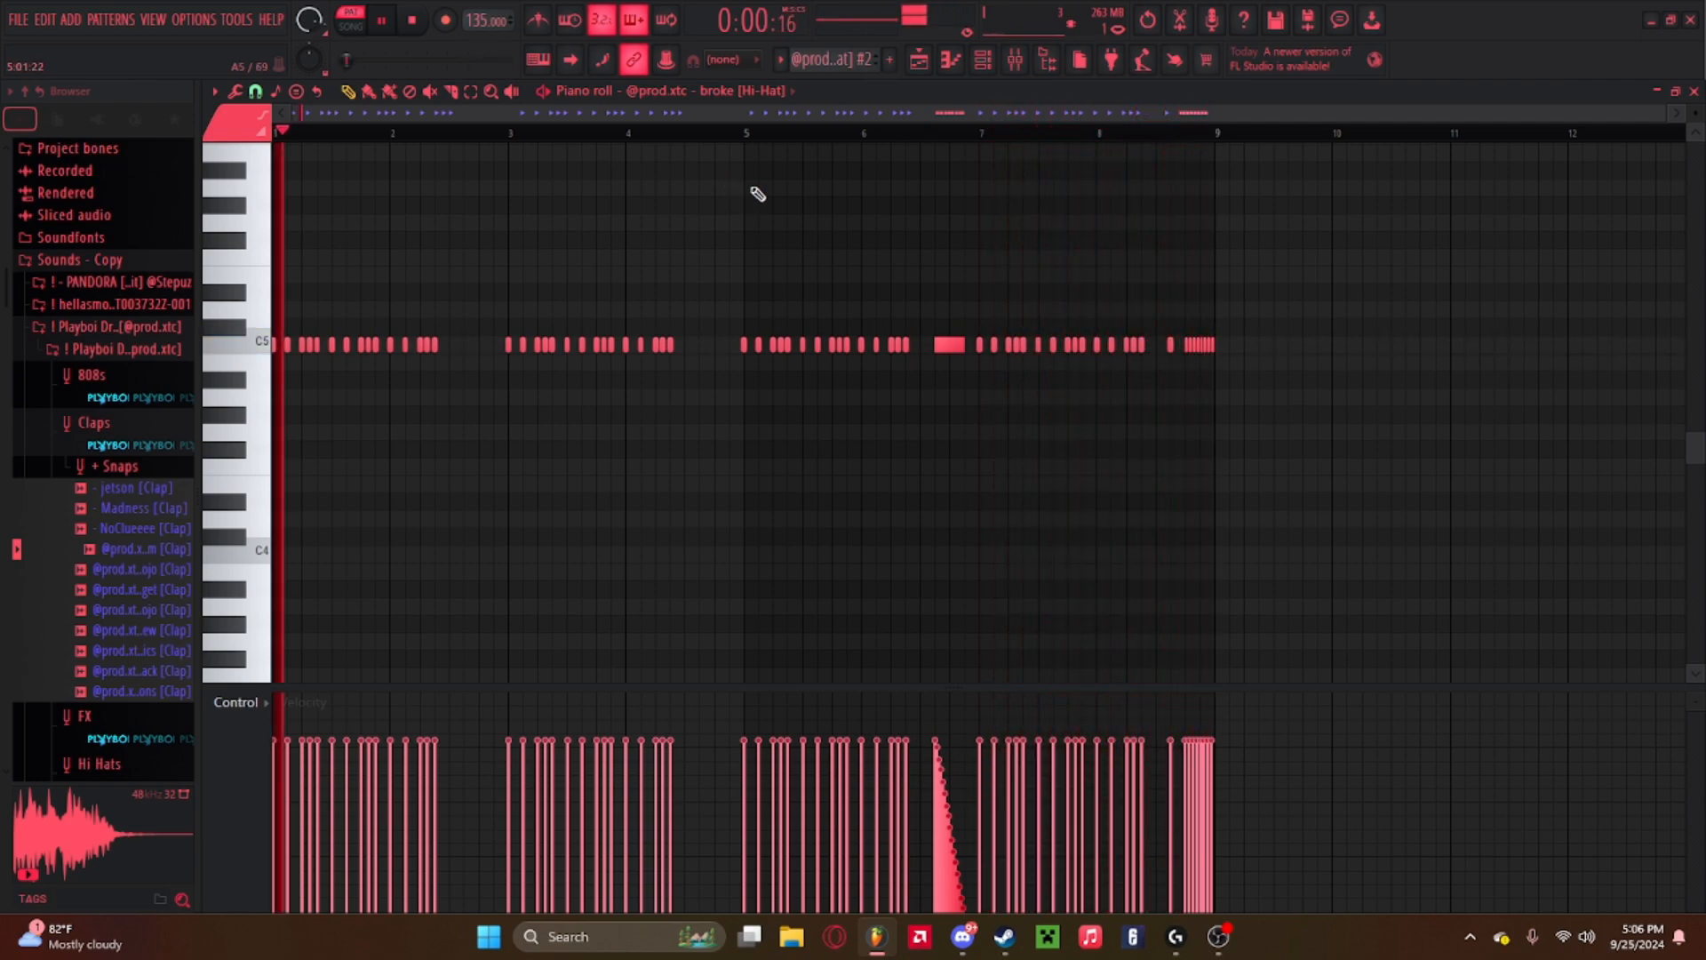
pyautogui.press('space')
pyautogui.click(919, 59)
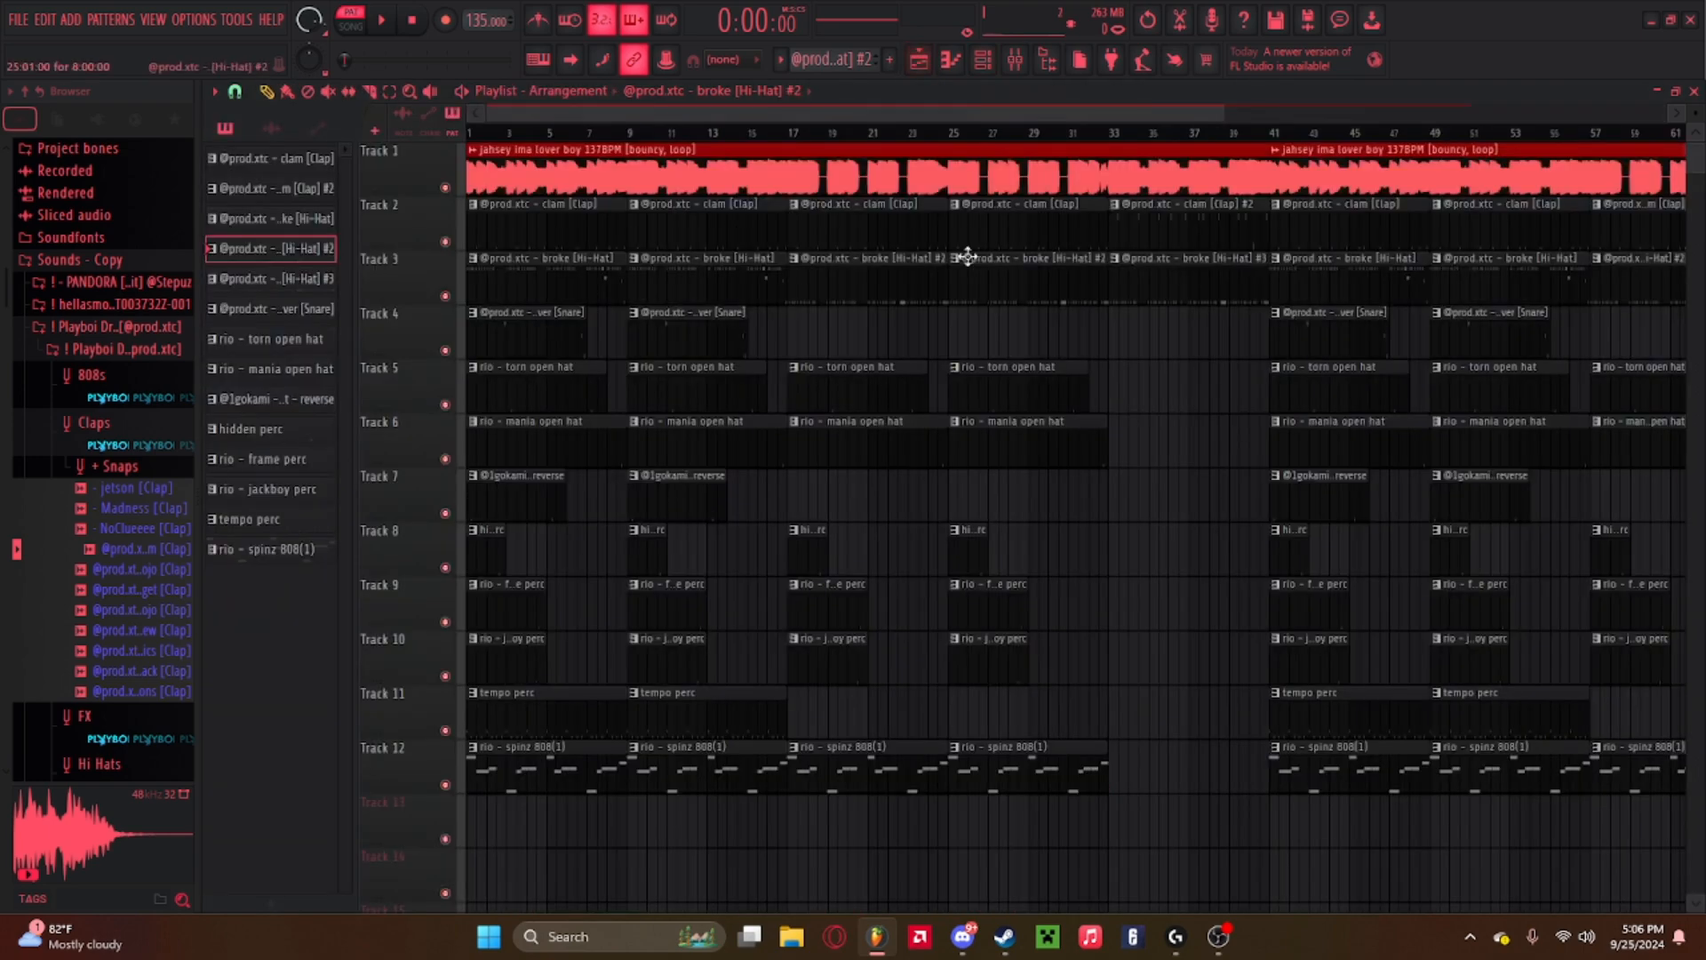
# Open the third and second hi-hat clips in the piano roll to compare their note patterns.
pyautogui.doubleClick(1196, 275)
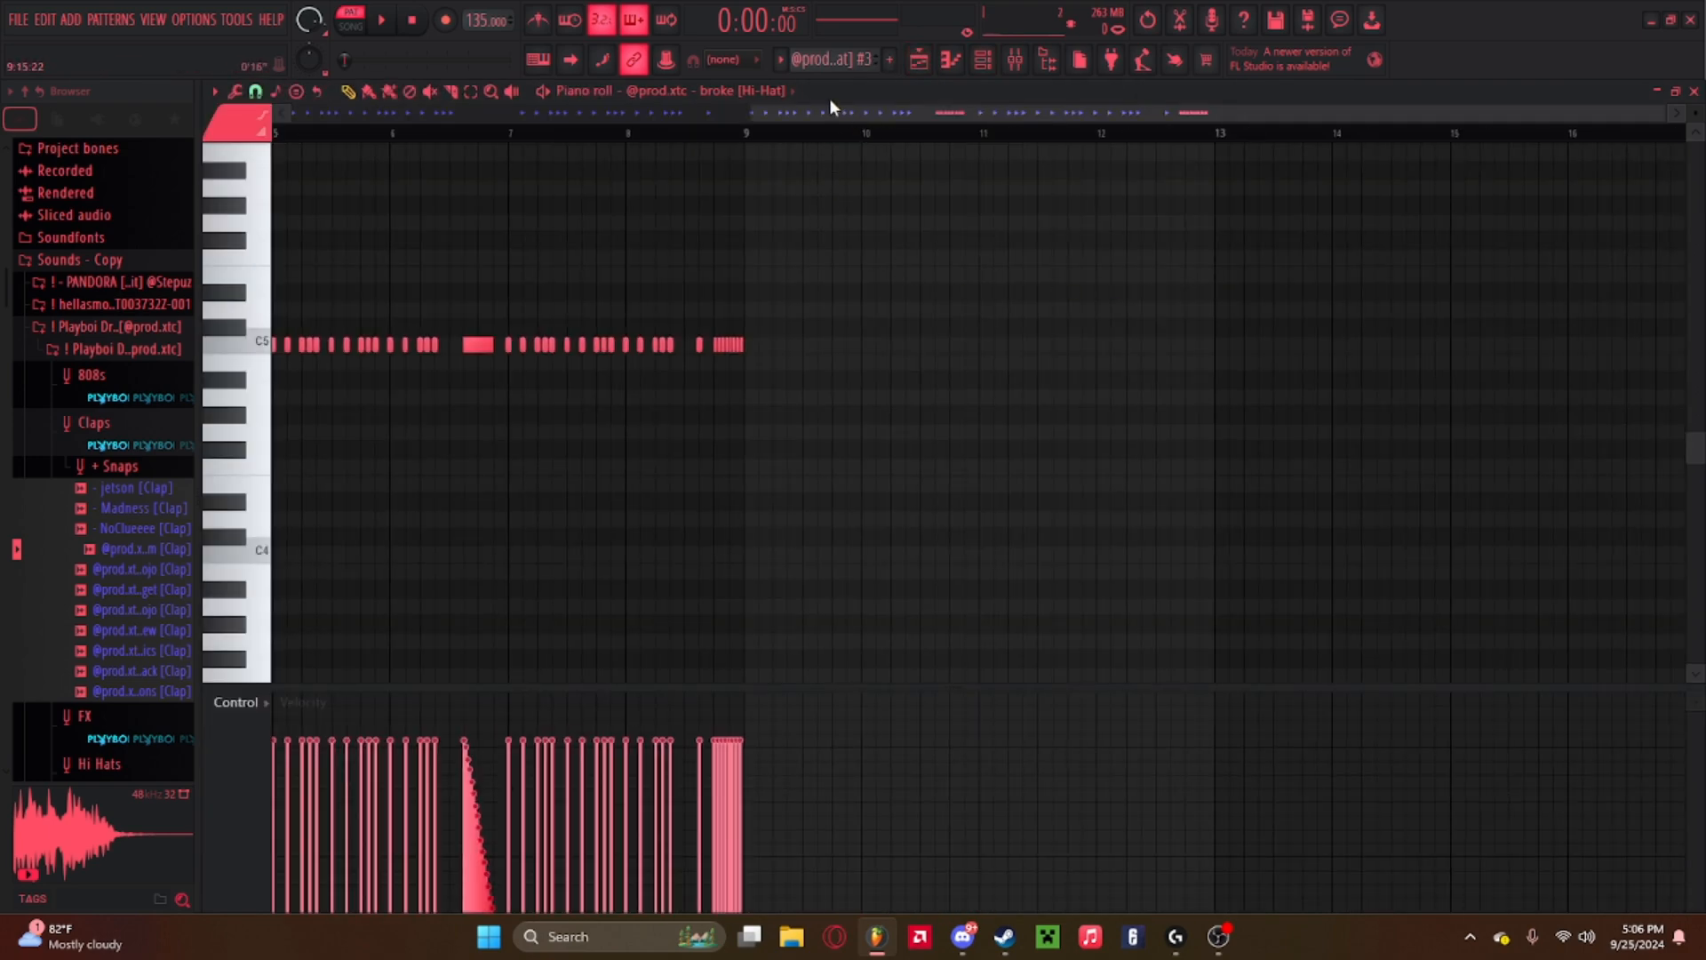
pyautogui.moveTo(829, 114); pyautogui.dragTo(126, 107)
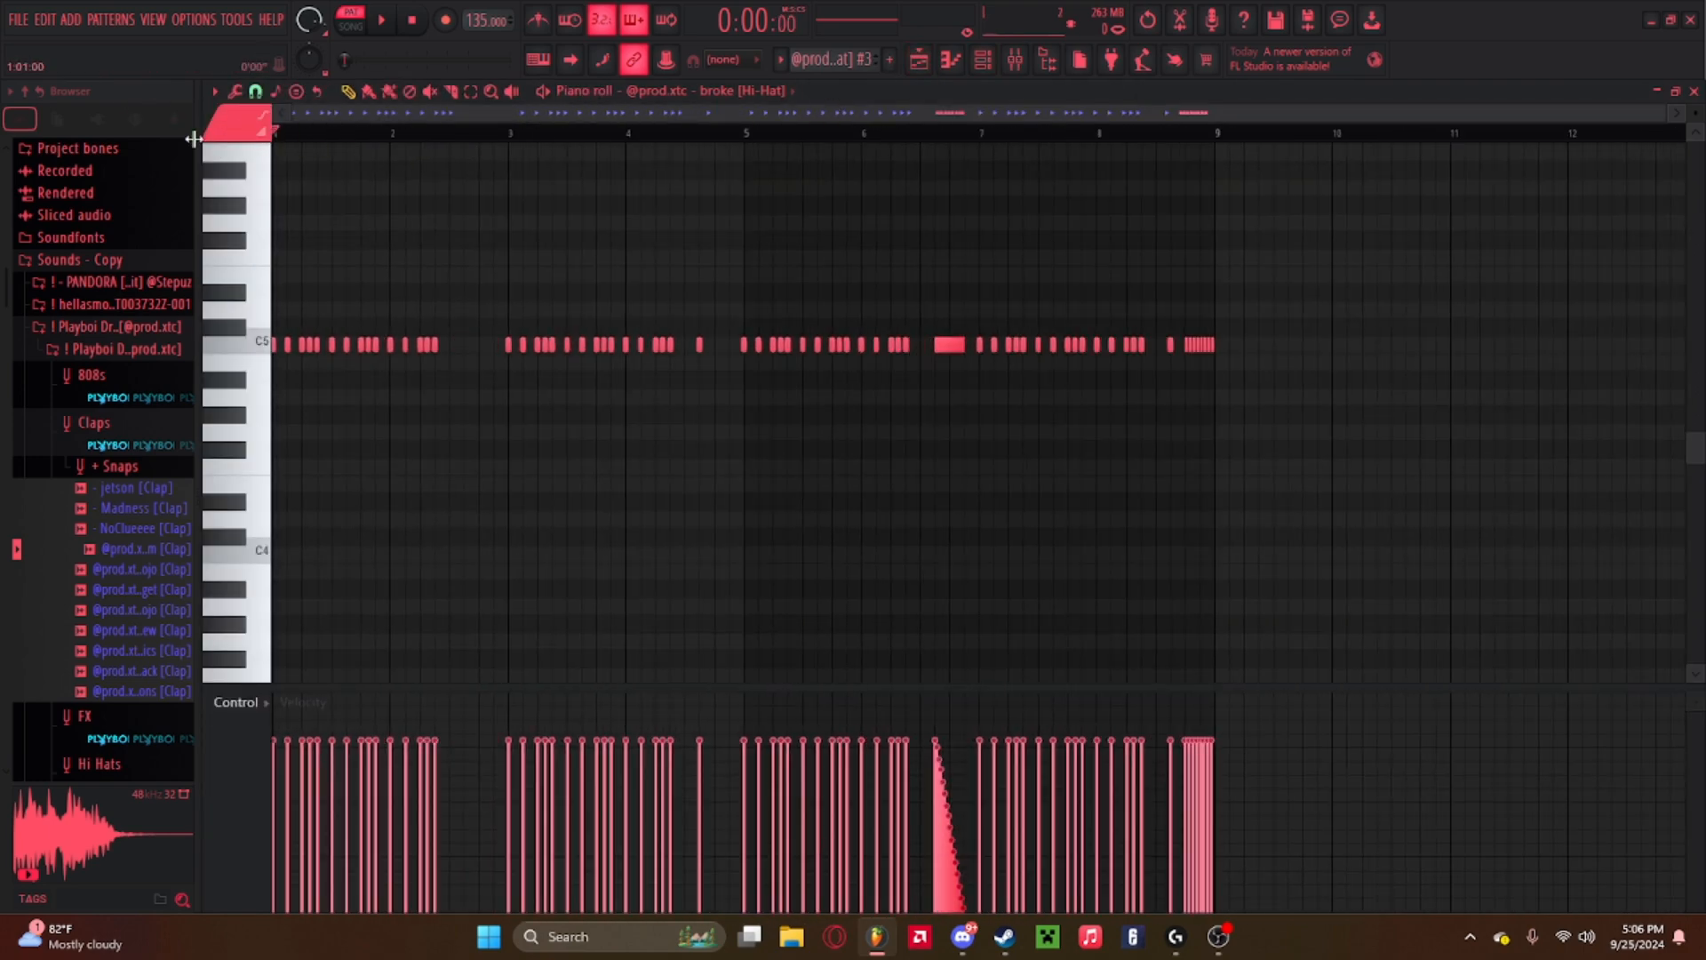
pyautogui.press('space')
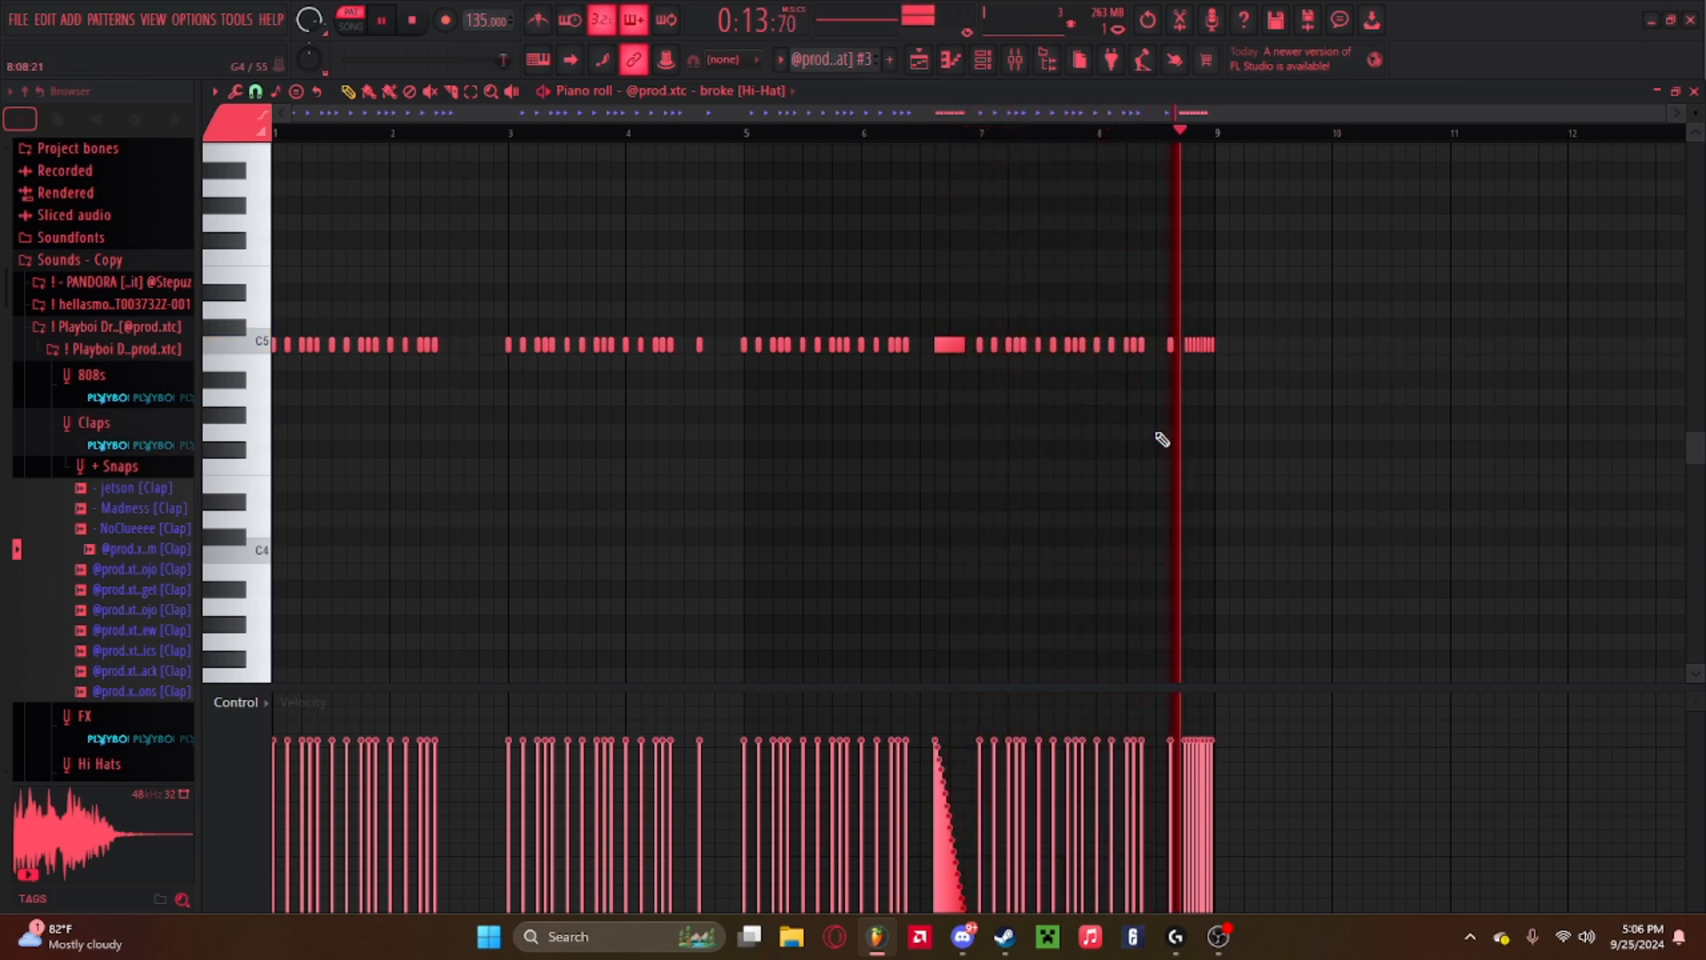
pyautogui.press('space')
pyautogui.click(919, 60)
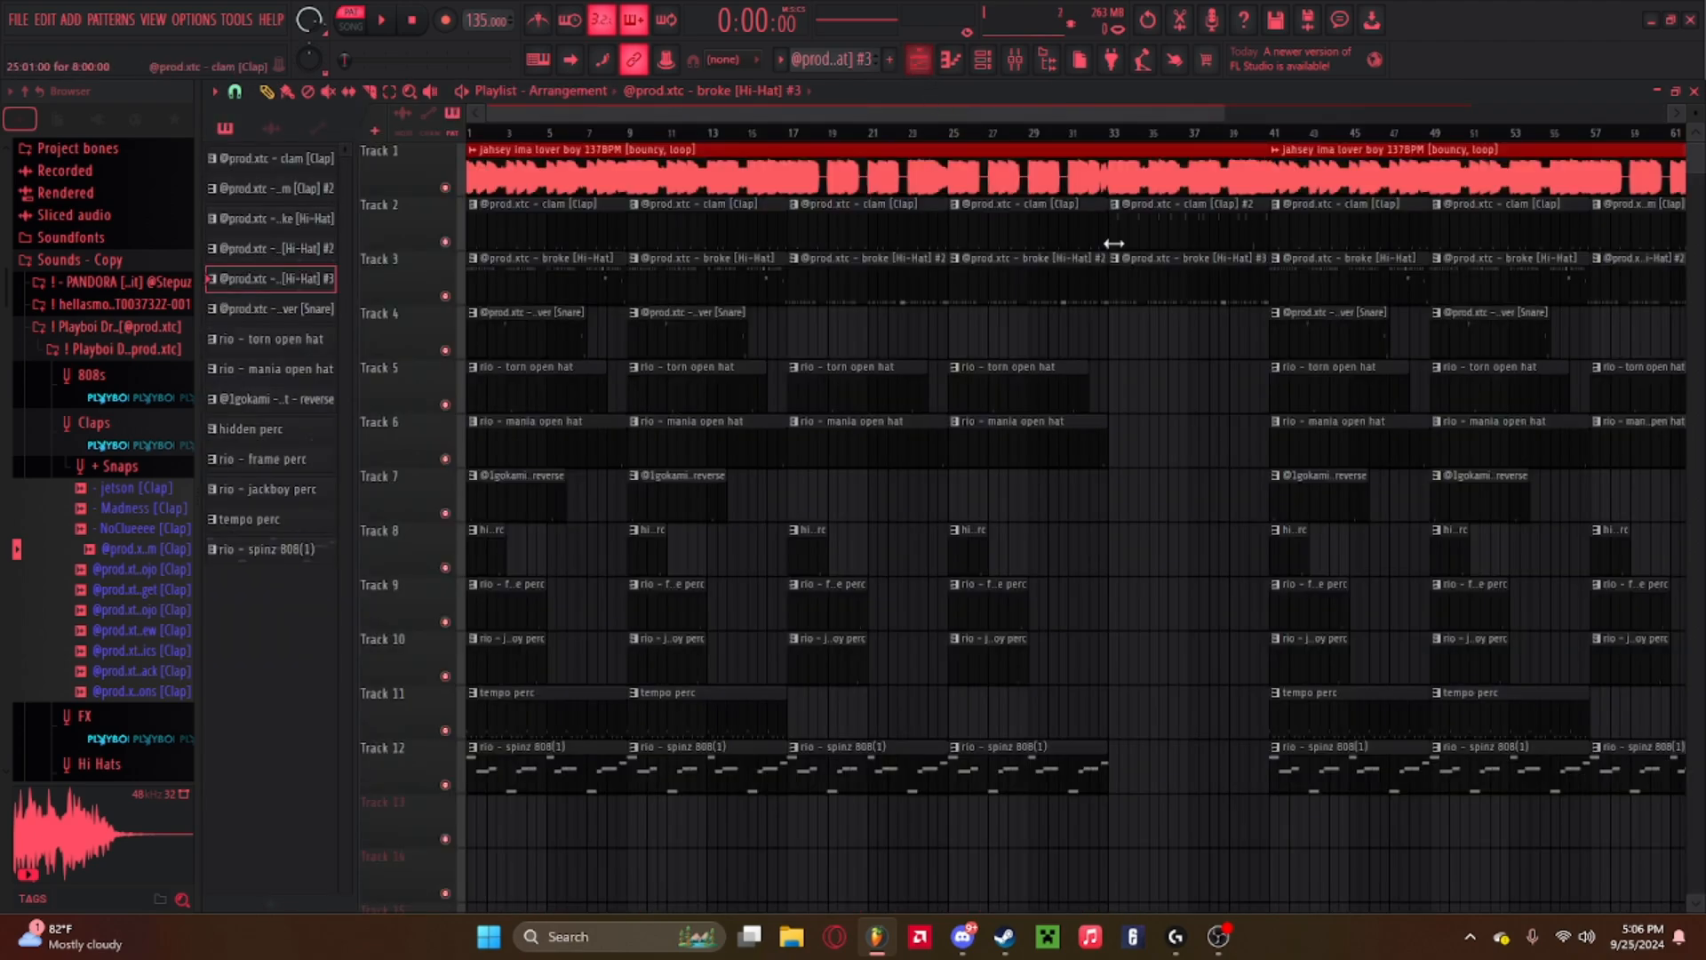
pyautogui.doubleClick(1086, 273)
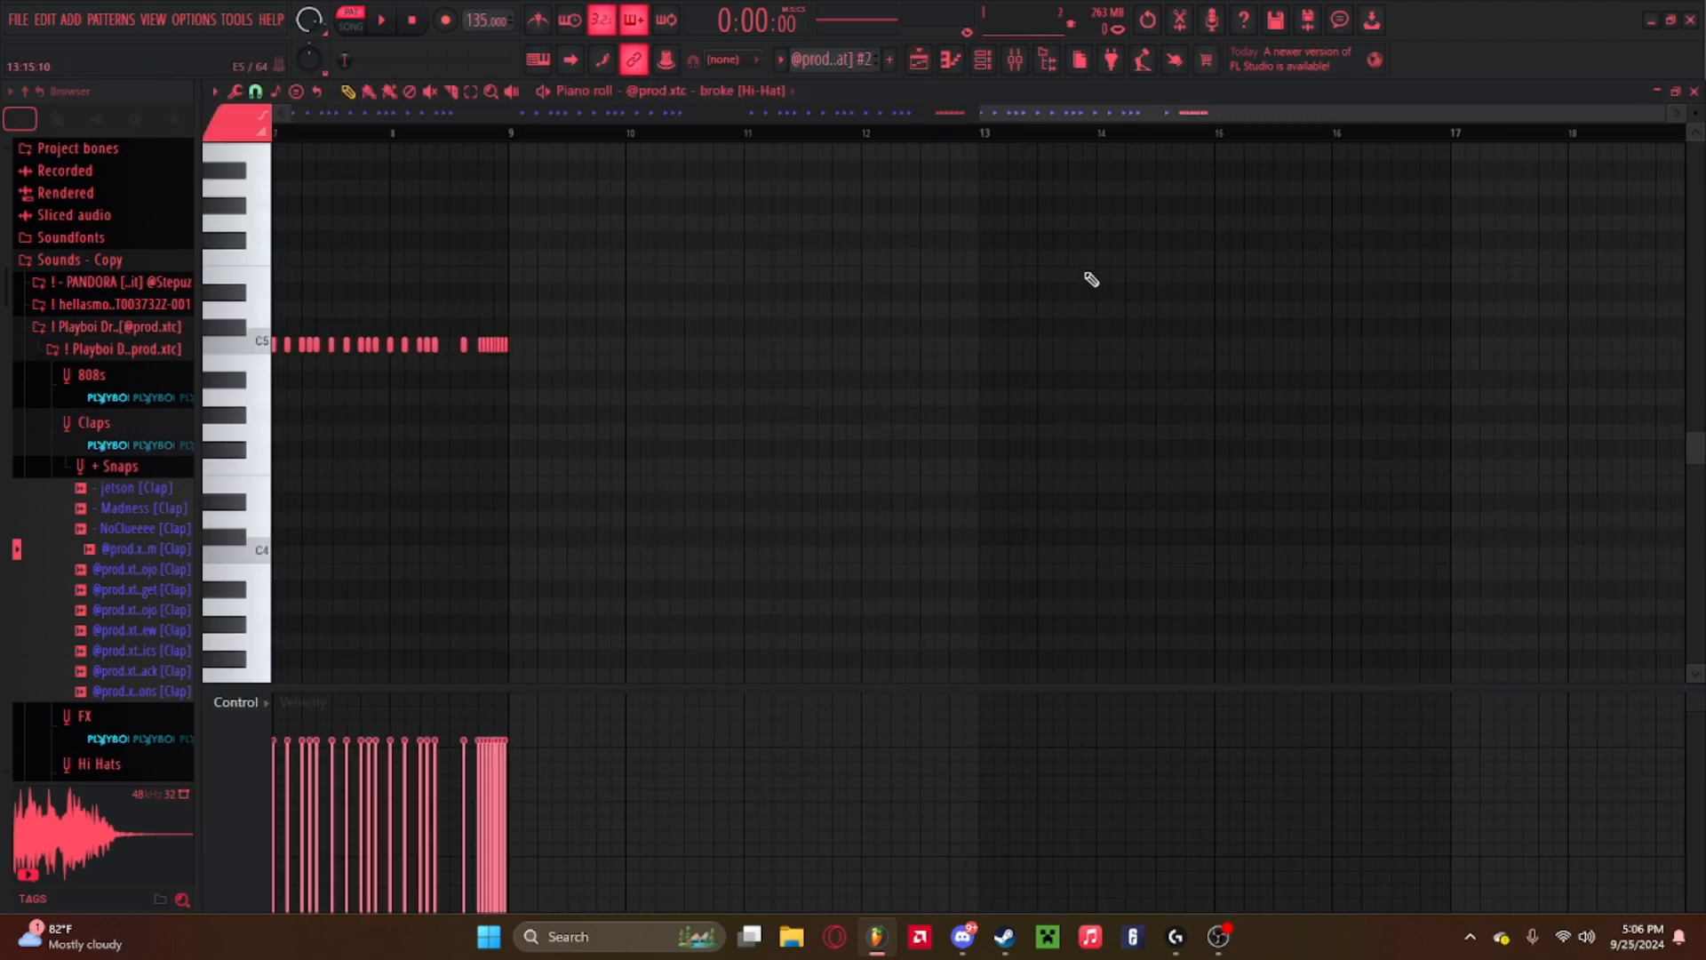
pyautogui.moveTo(1008, 116); pyautogui.dragTo(545, 149)
pyautogui.click(924, 64)
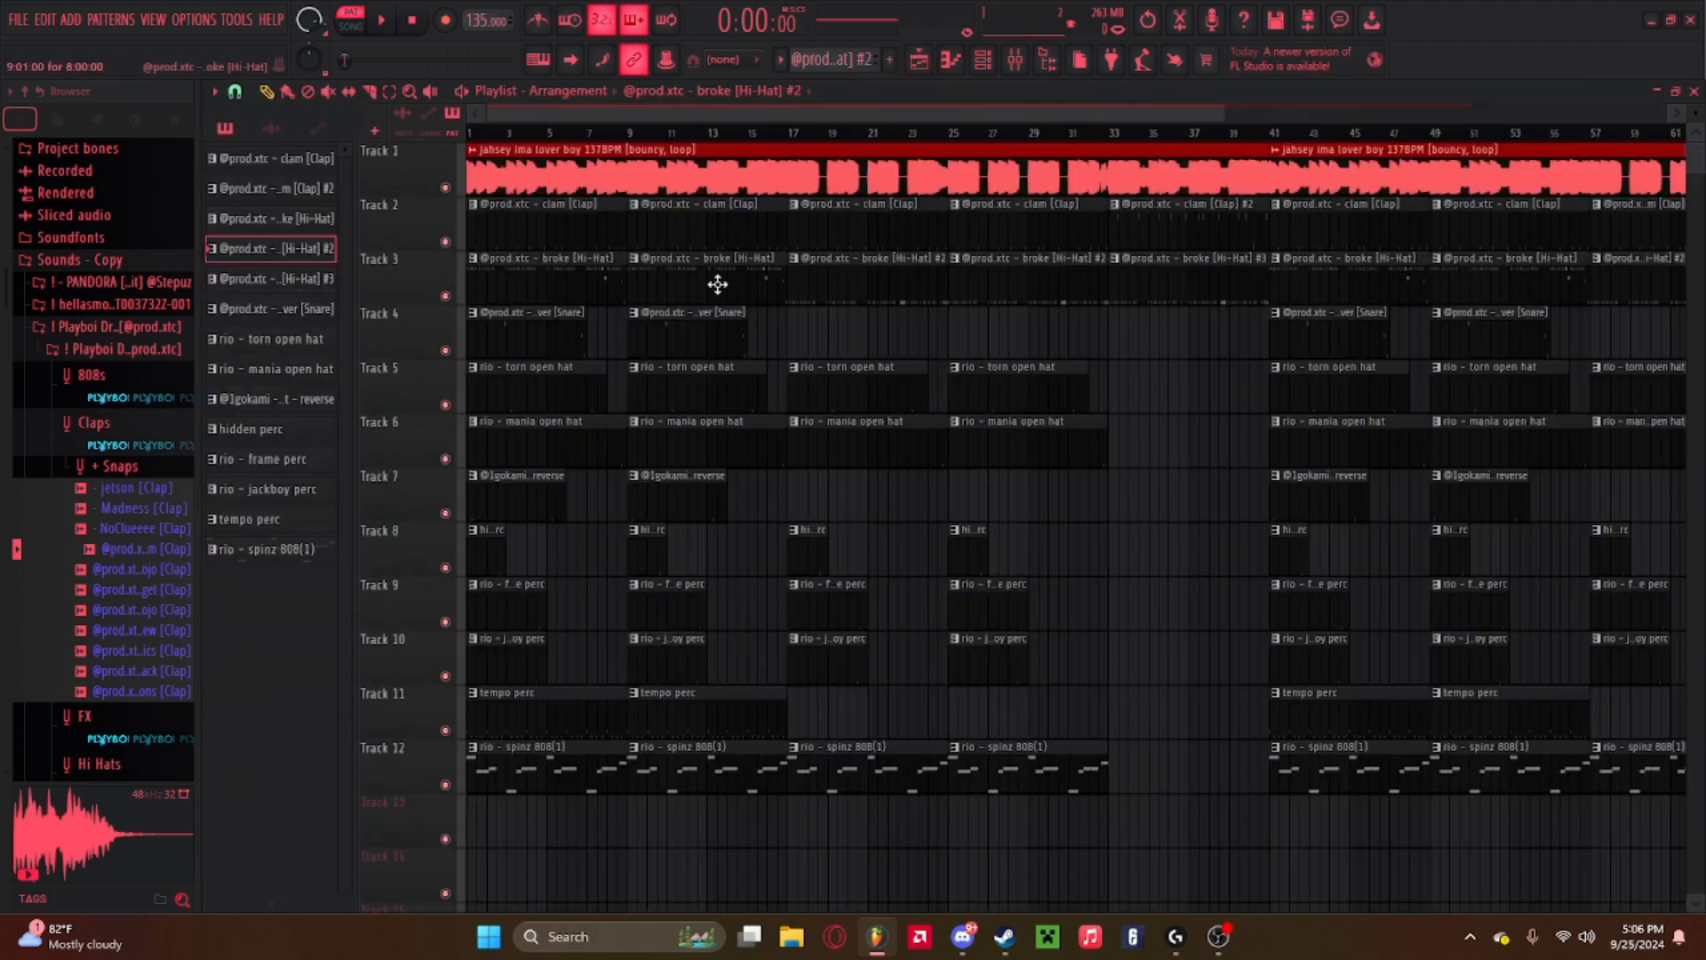
# Play the first hi-hat pattern in the piano roll, then go back to the playlist.
pyautogui.doubleClick(718, 283)
pyautogui.press('space')
pyautogui.moveTo(877, 116); pyautogui.dragTo(418, 222)
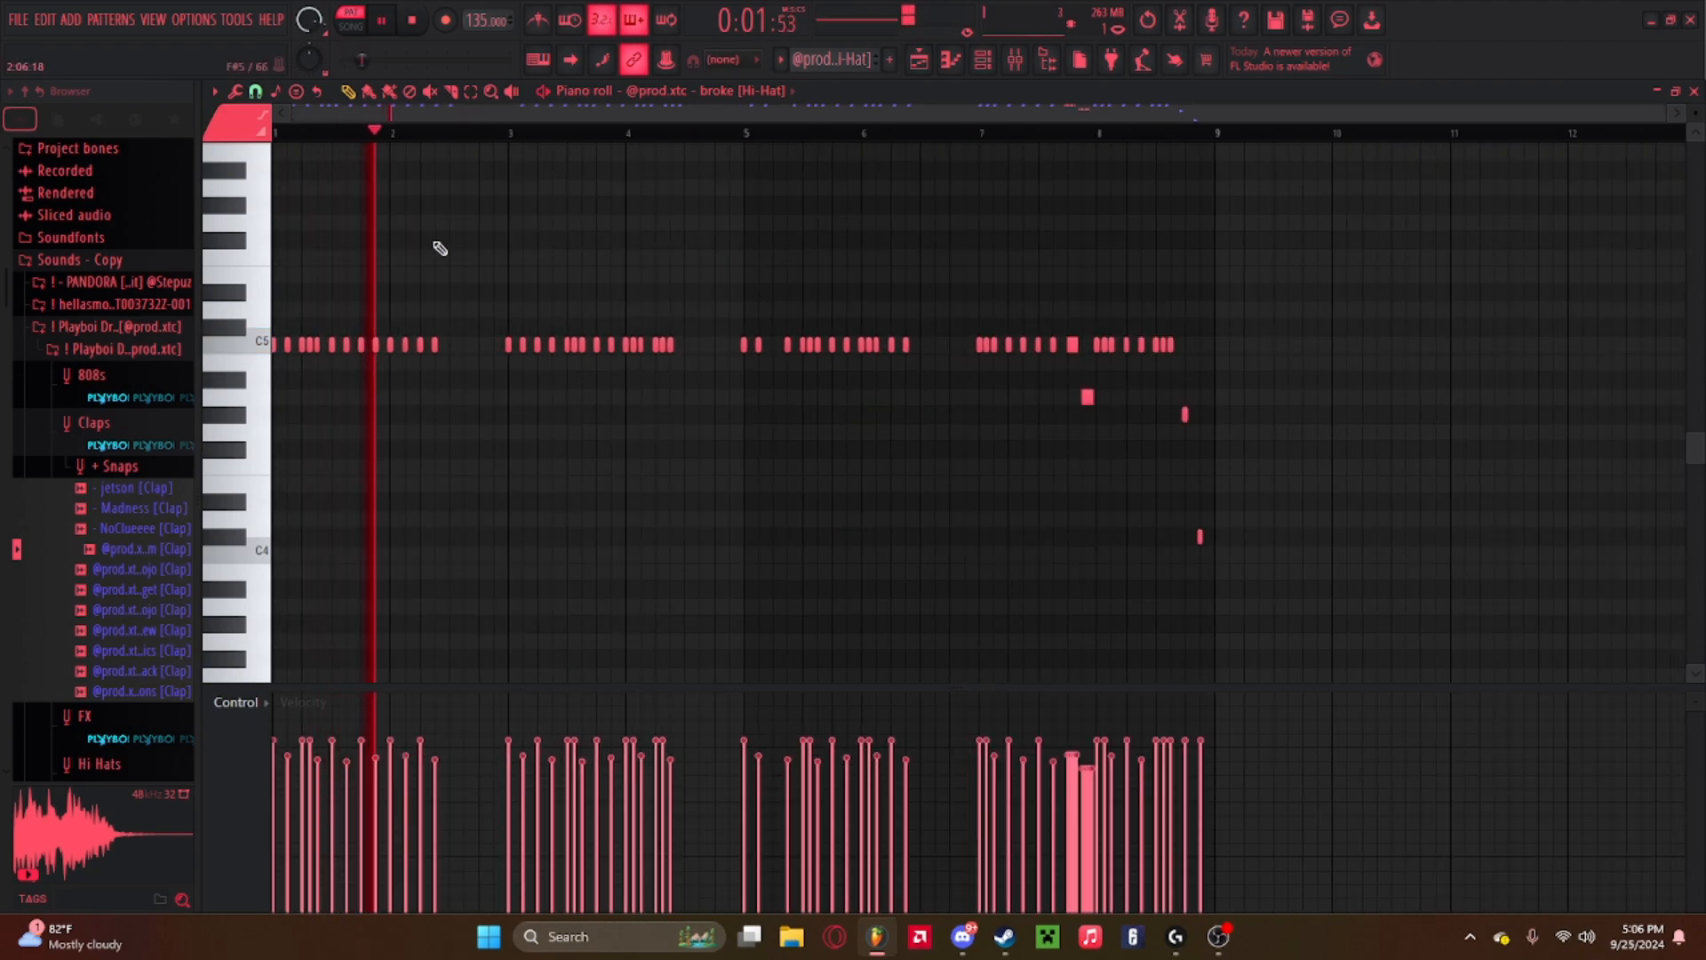
pyautogui.click(919, 60)
pyautogui.press('space')
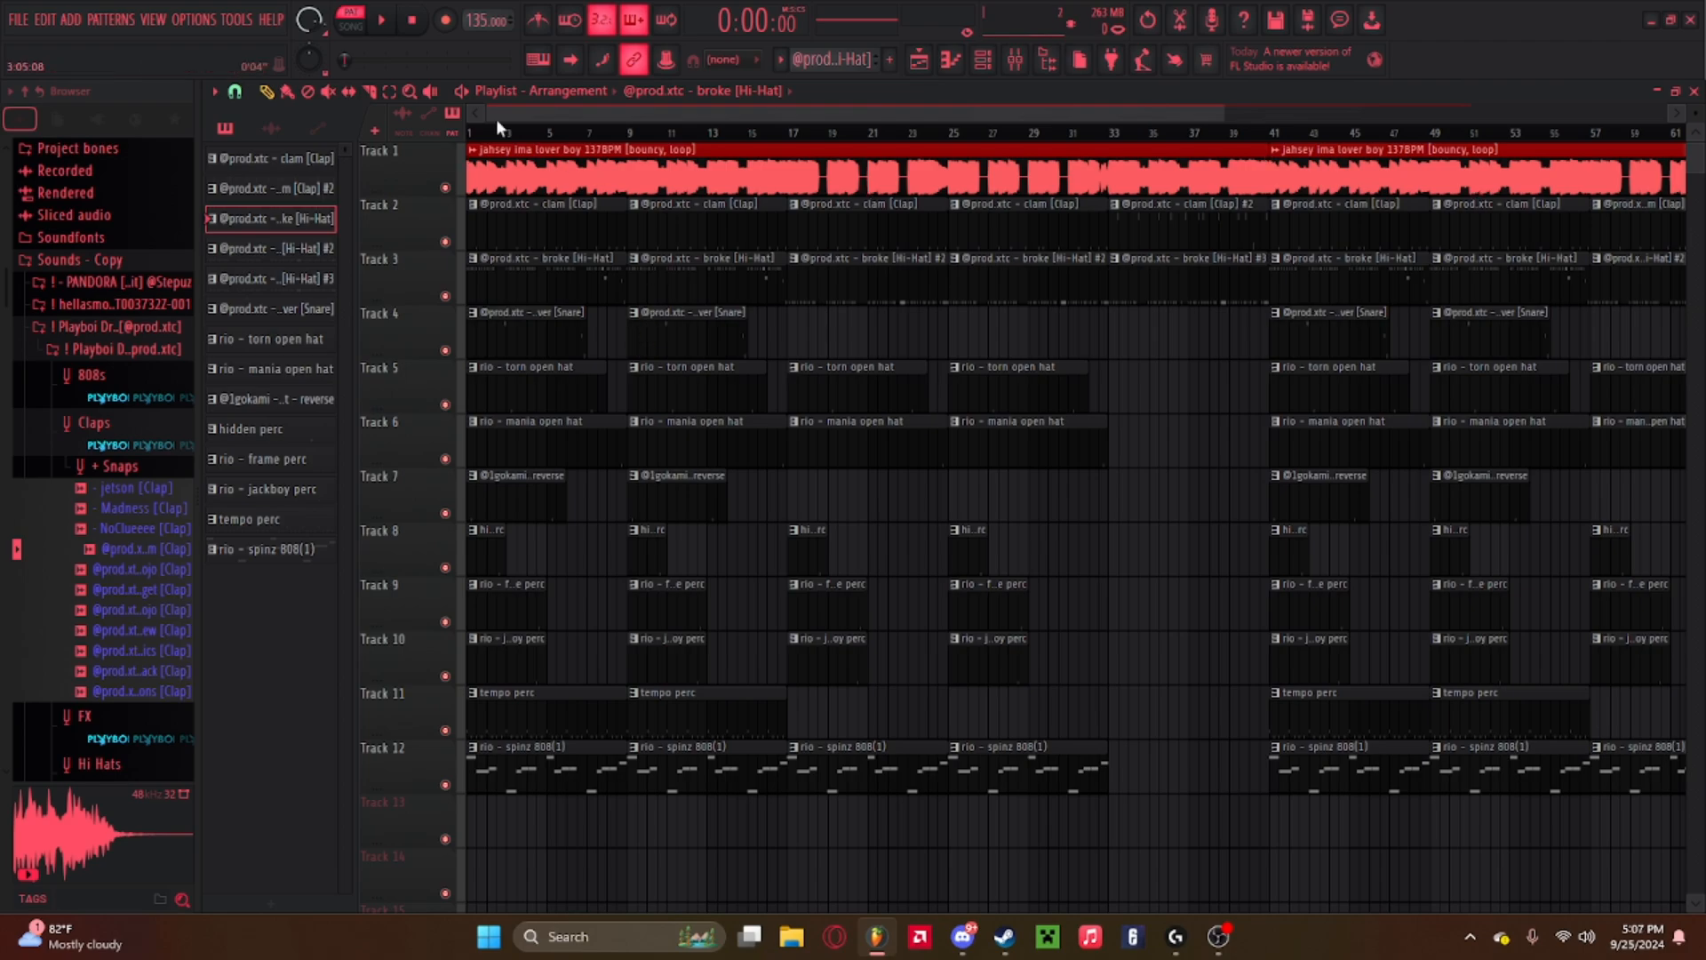
# Open the mixer and nudge the master equalizer's high-shelf band while the beat plays, then close the mixer.
pyautogui.click(1014, 60)
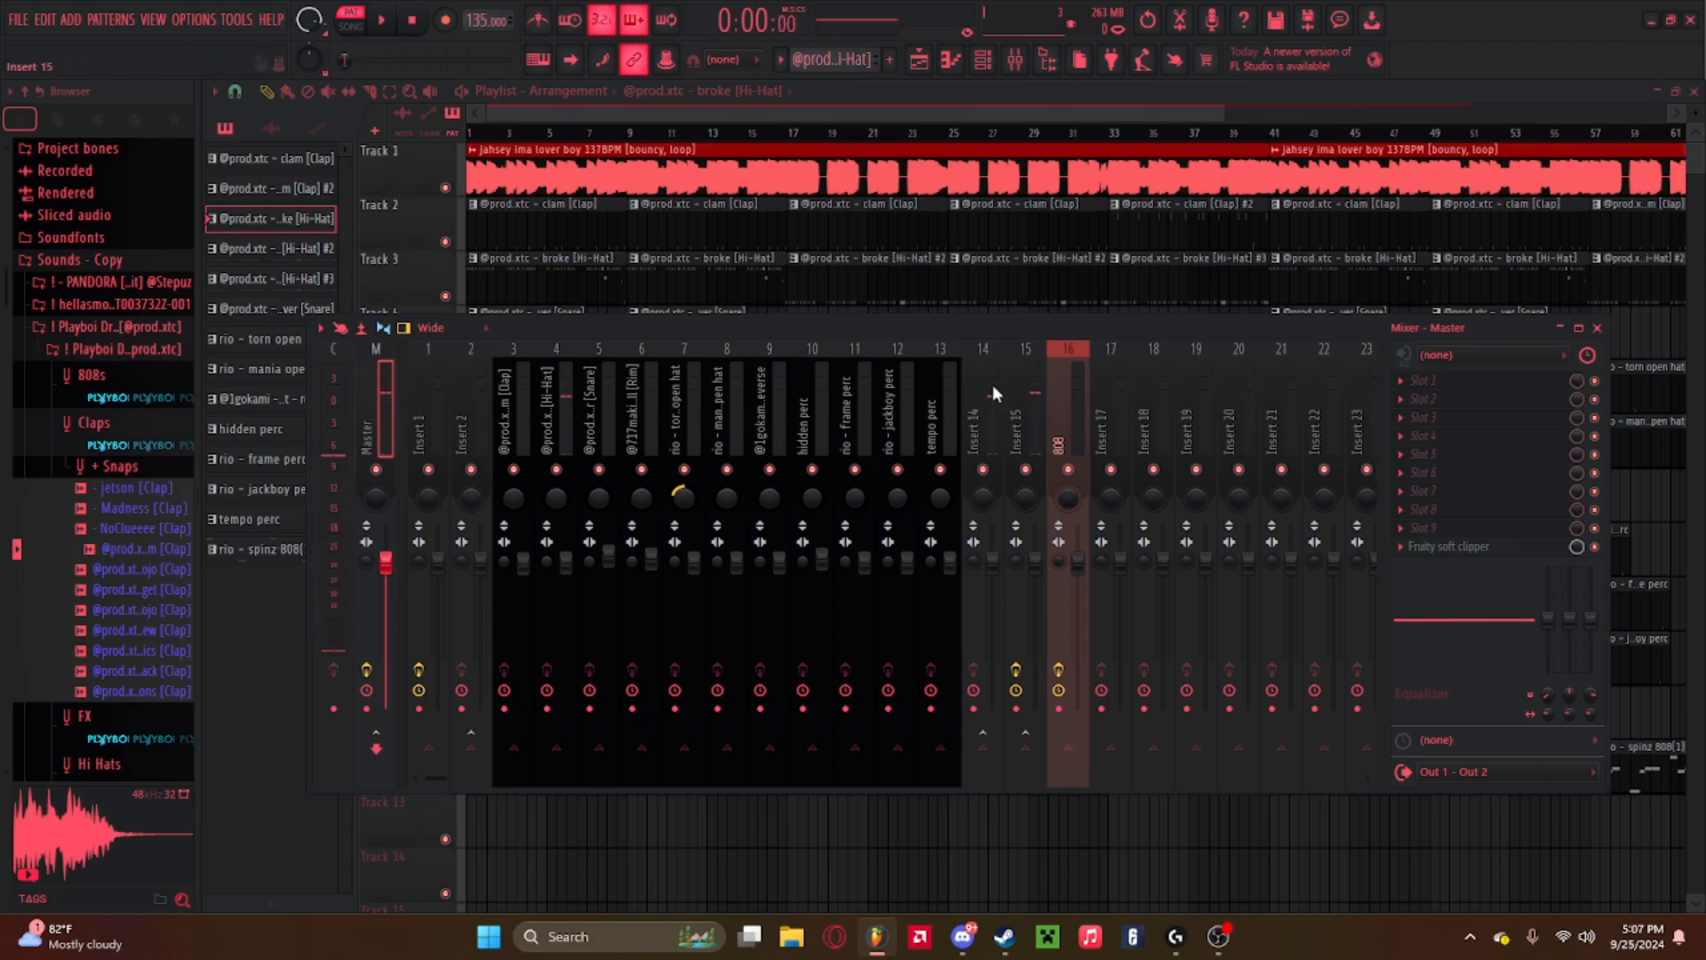
pyautogui.press('space')
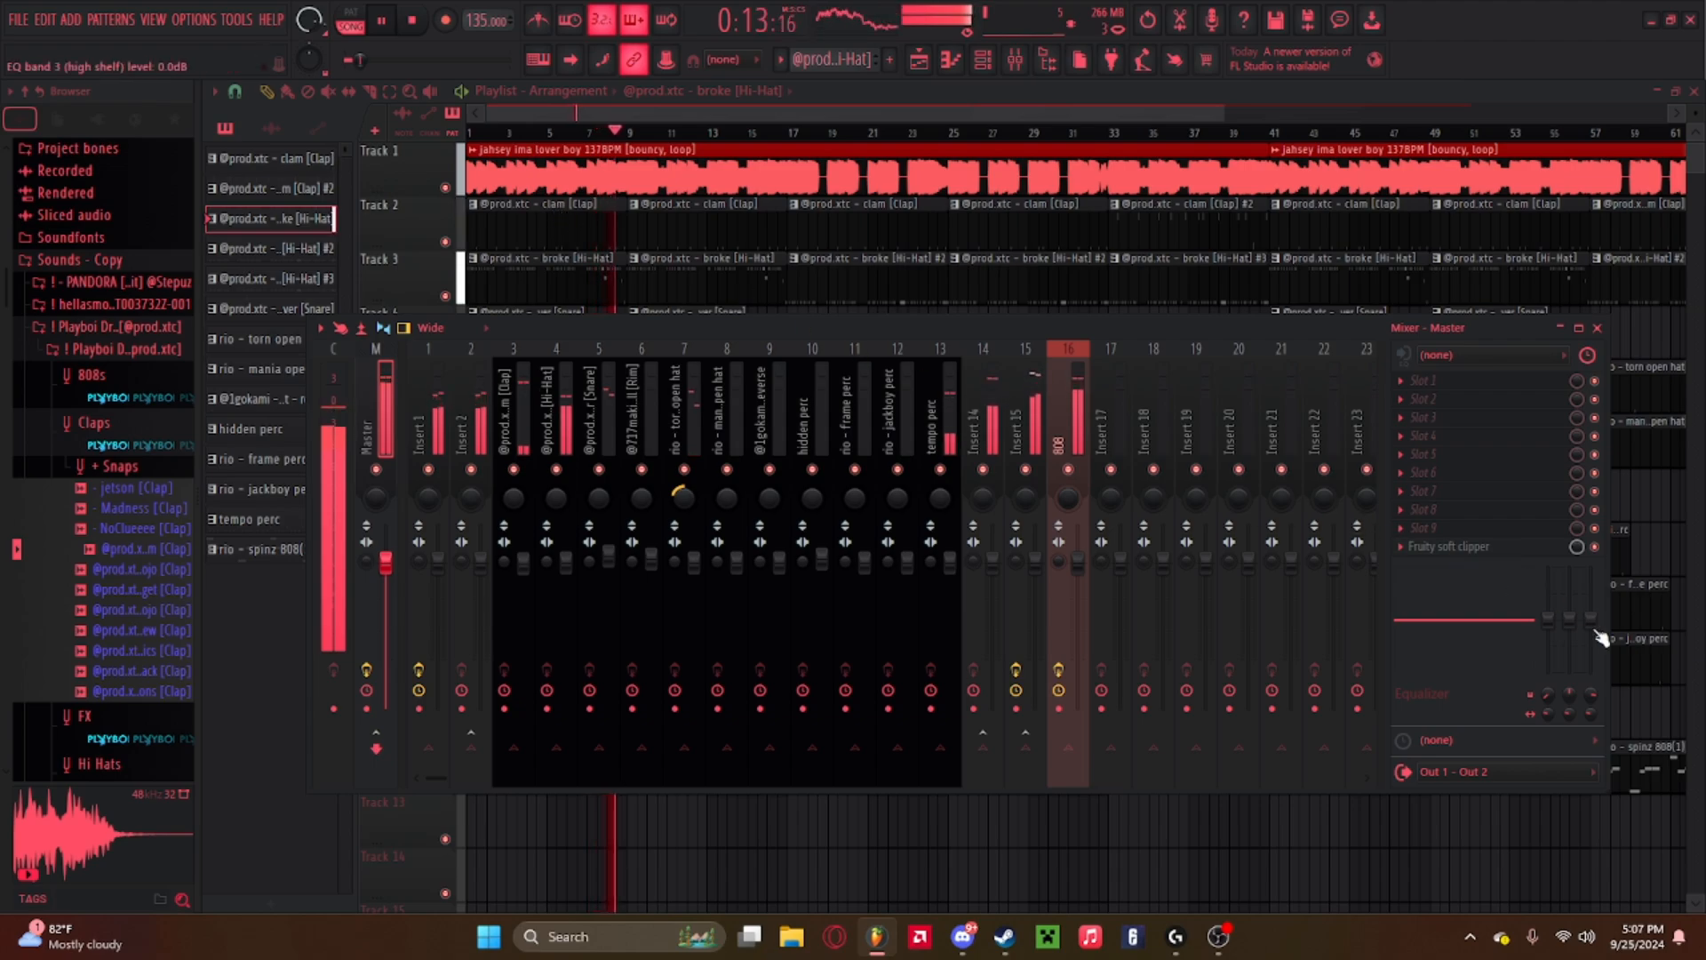
pyautogui.press('space')
pyautogui.moveTo(1597, 629); pyautogui.dragTo(1594, 621)
pyautogui.press('space')
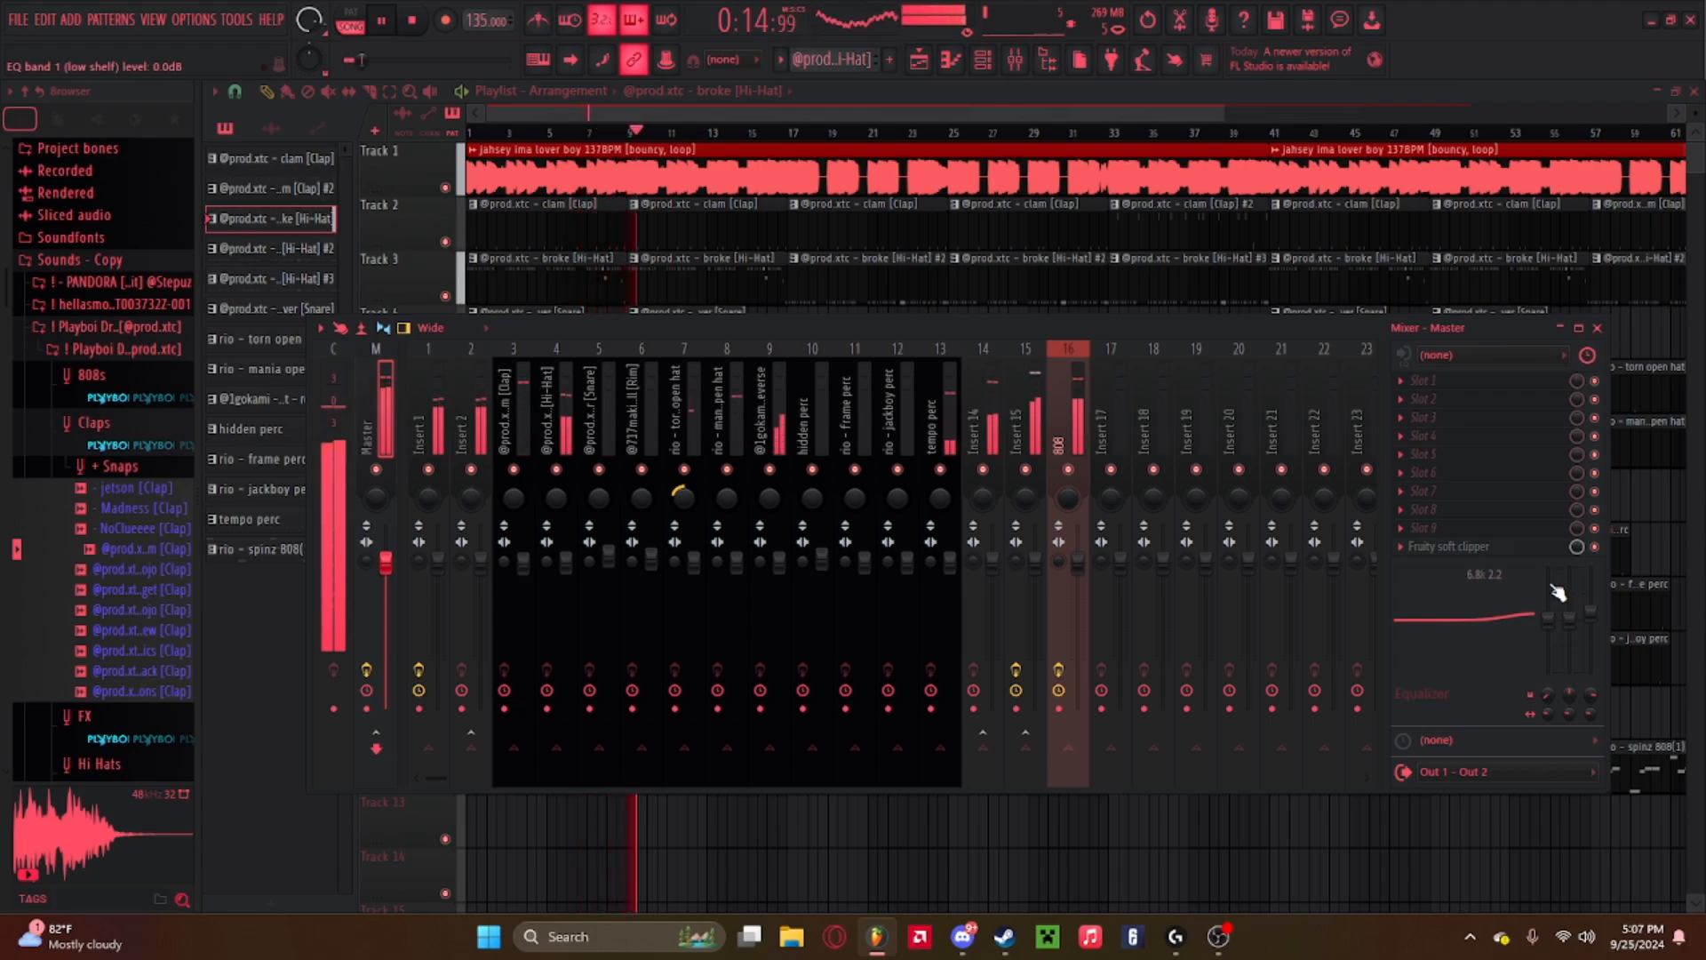
pyautogui.click(1598, 328)
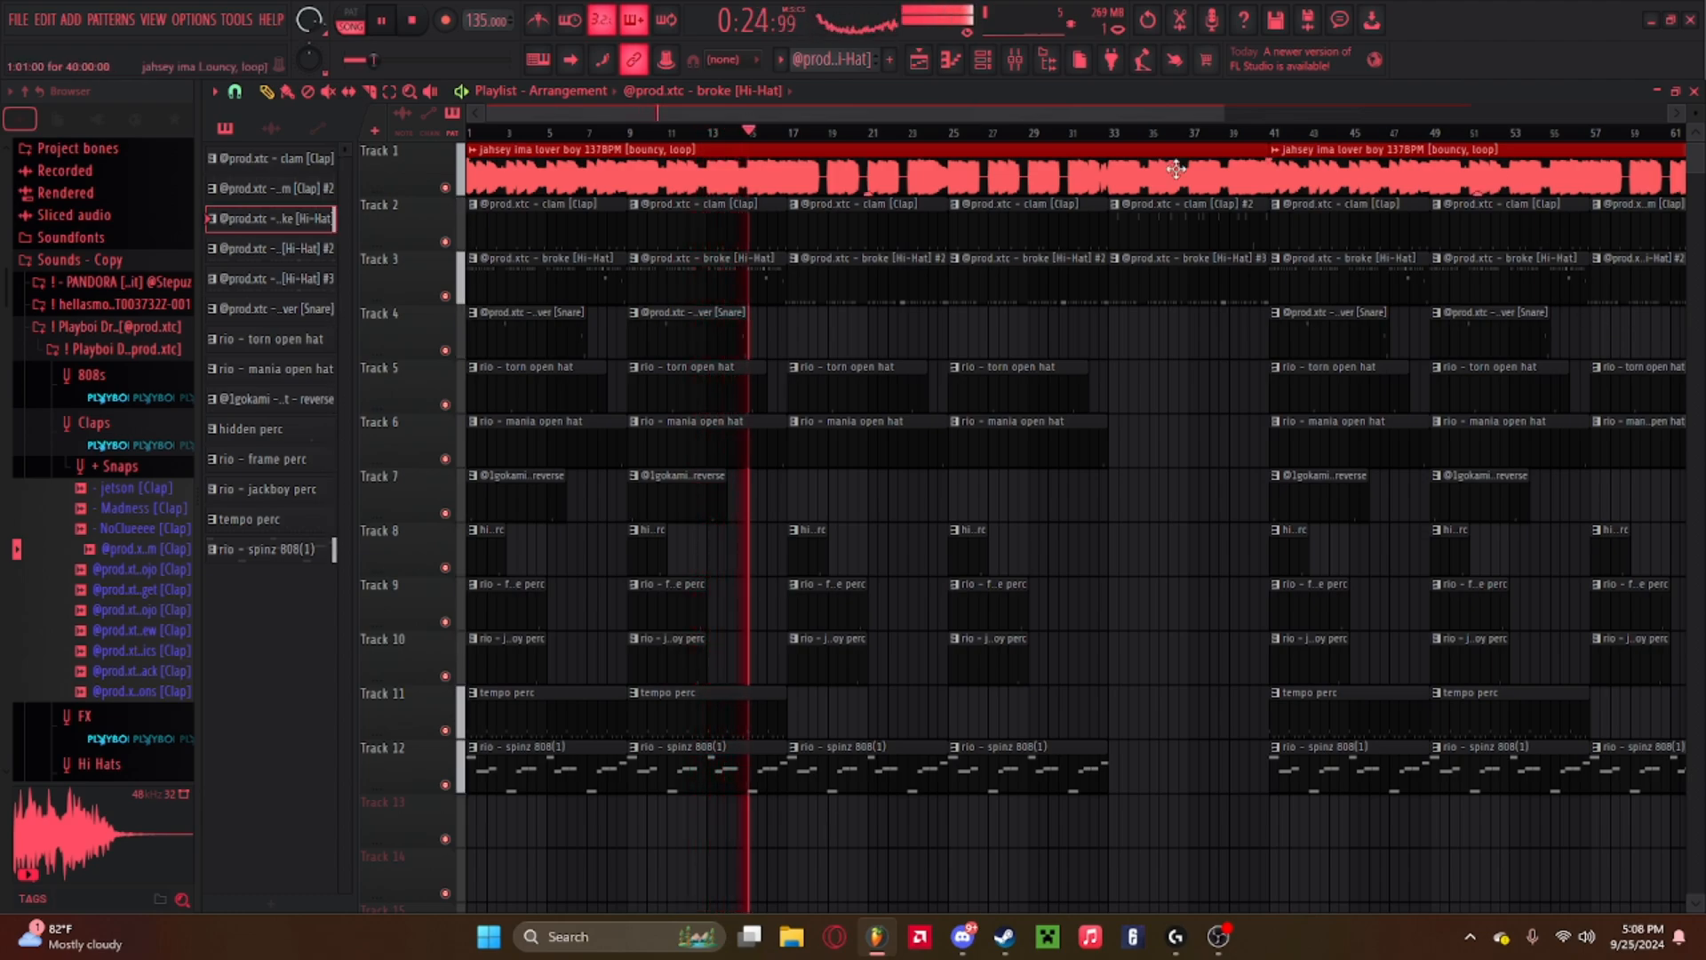
# Play back the full arrangement in the playlist.
pyautogui.click(106, 261)
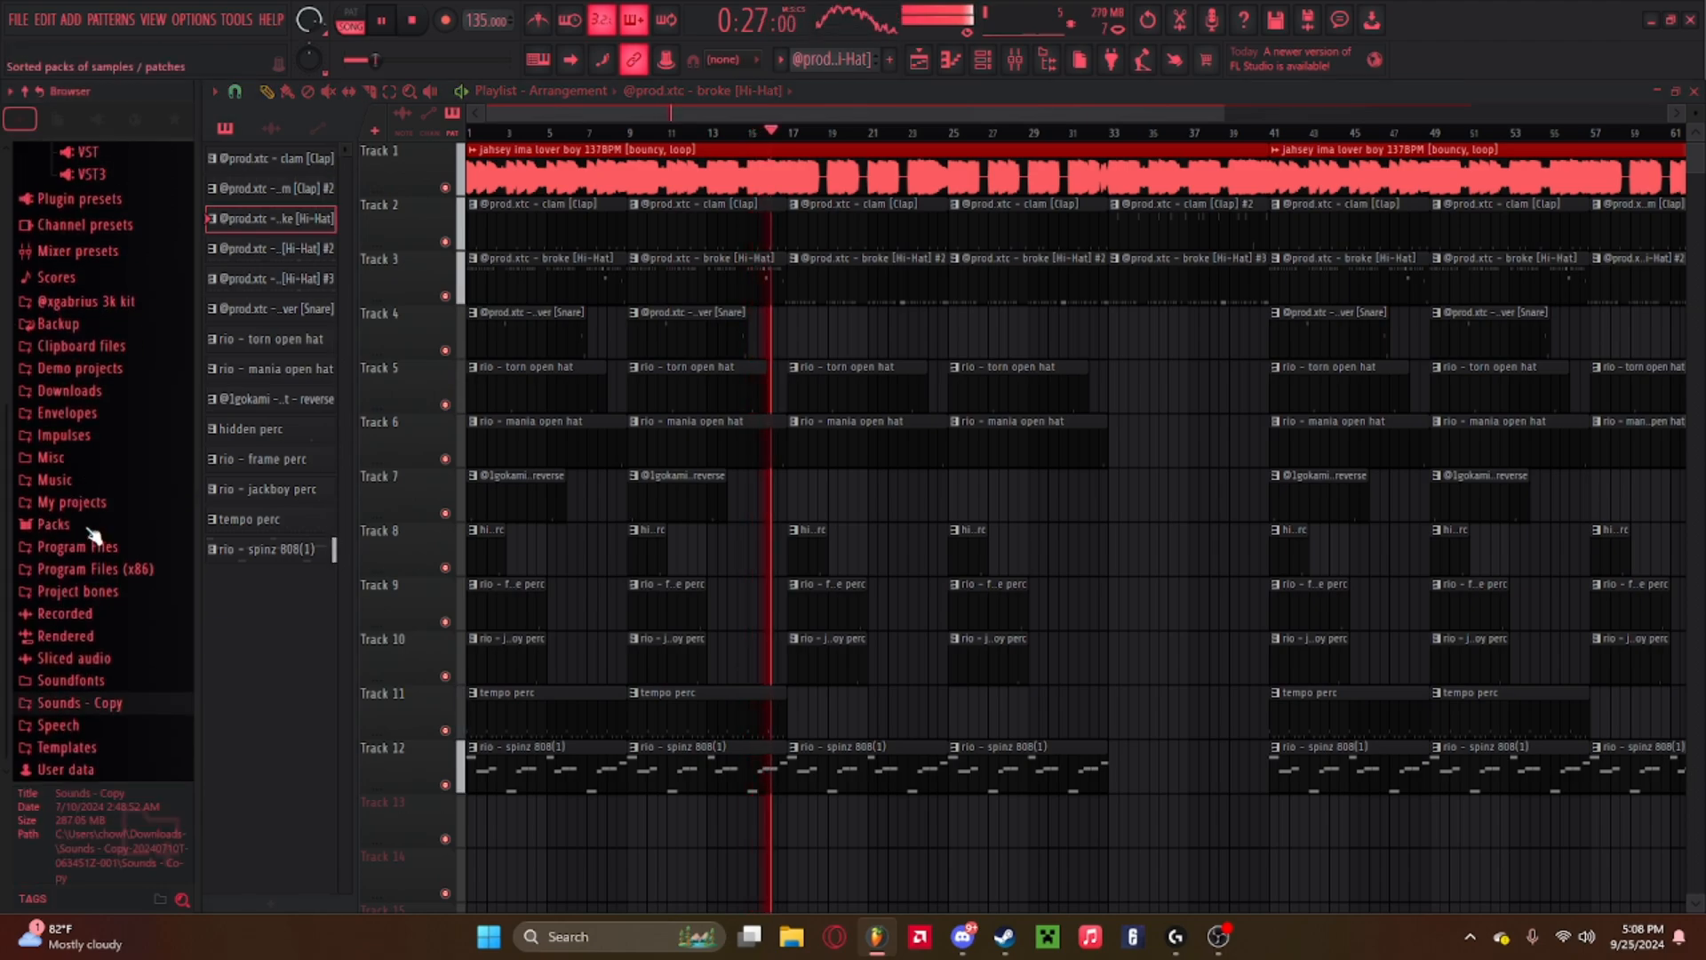
pyautogui.press('space')
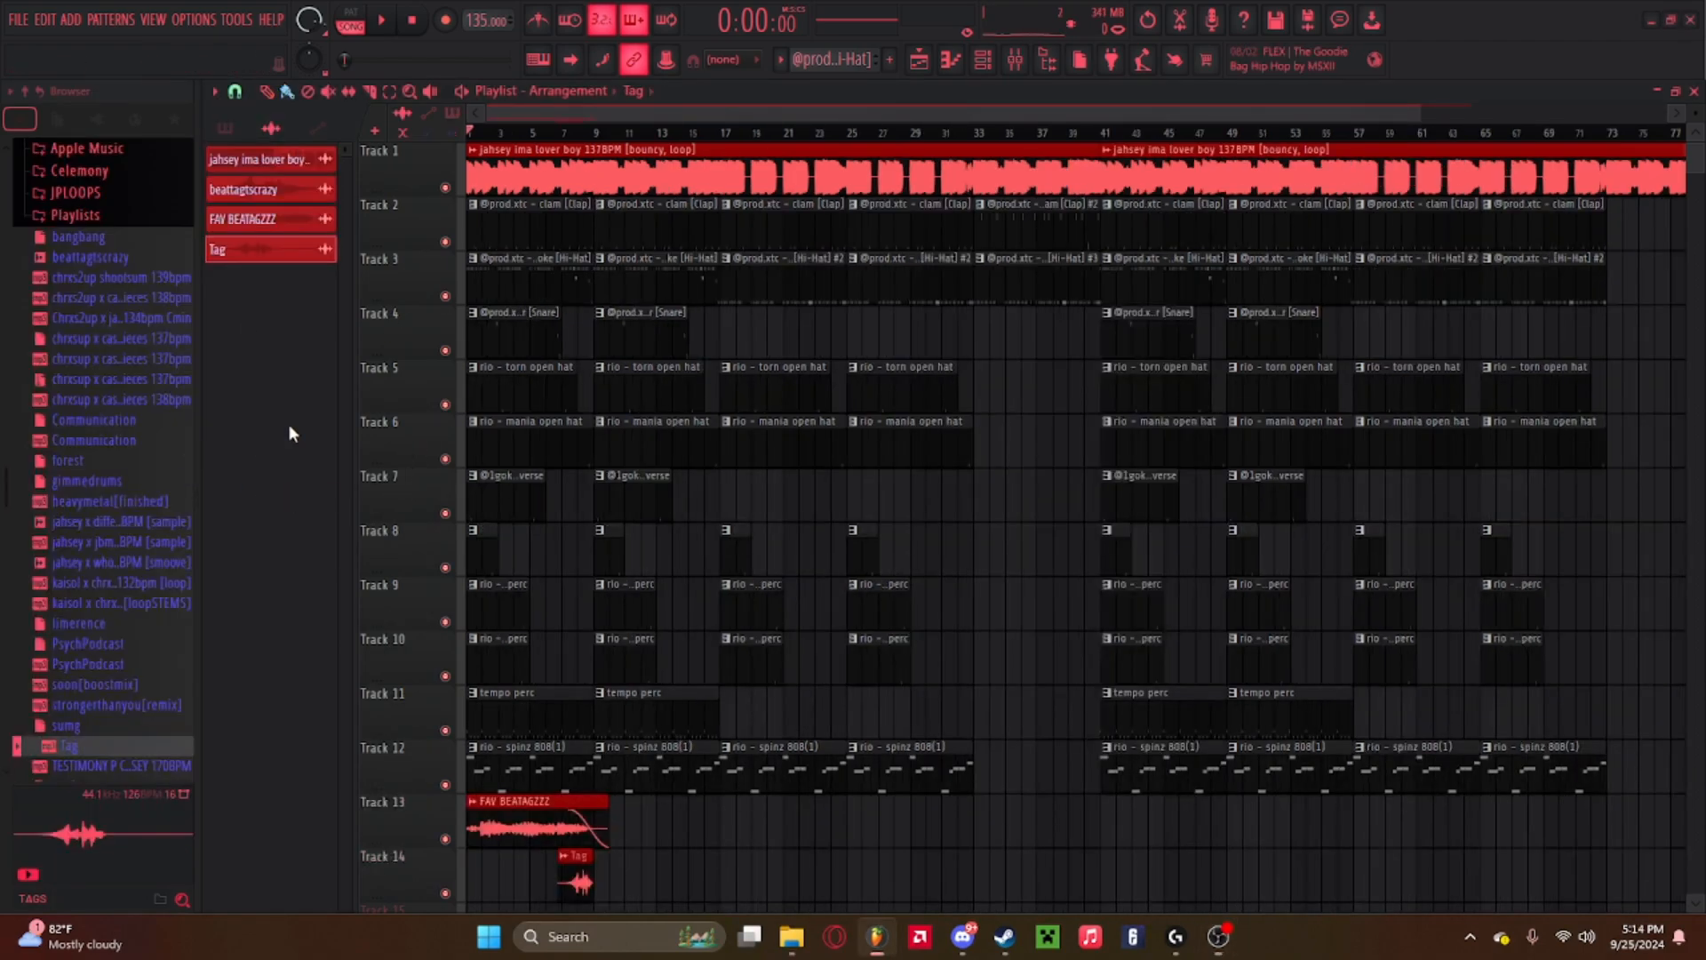
pyautogui.press('space')
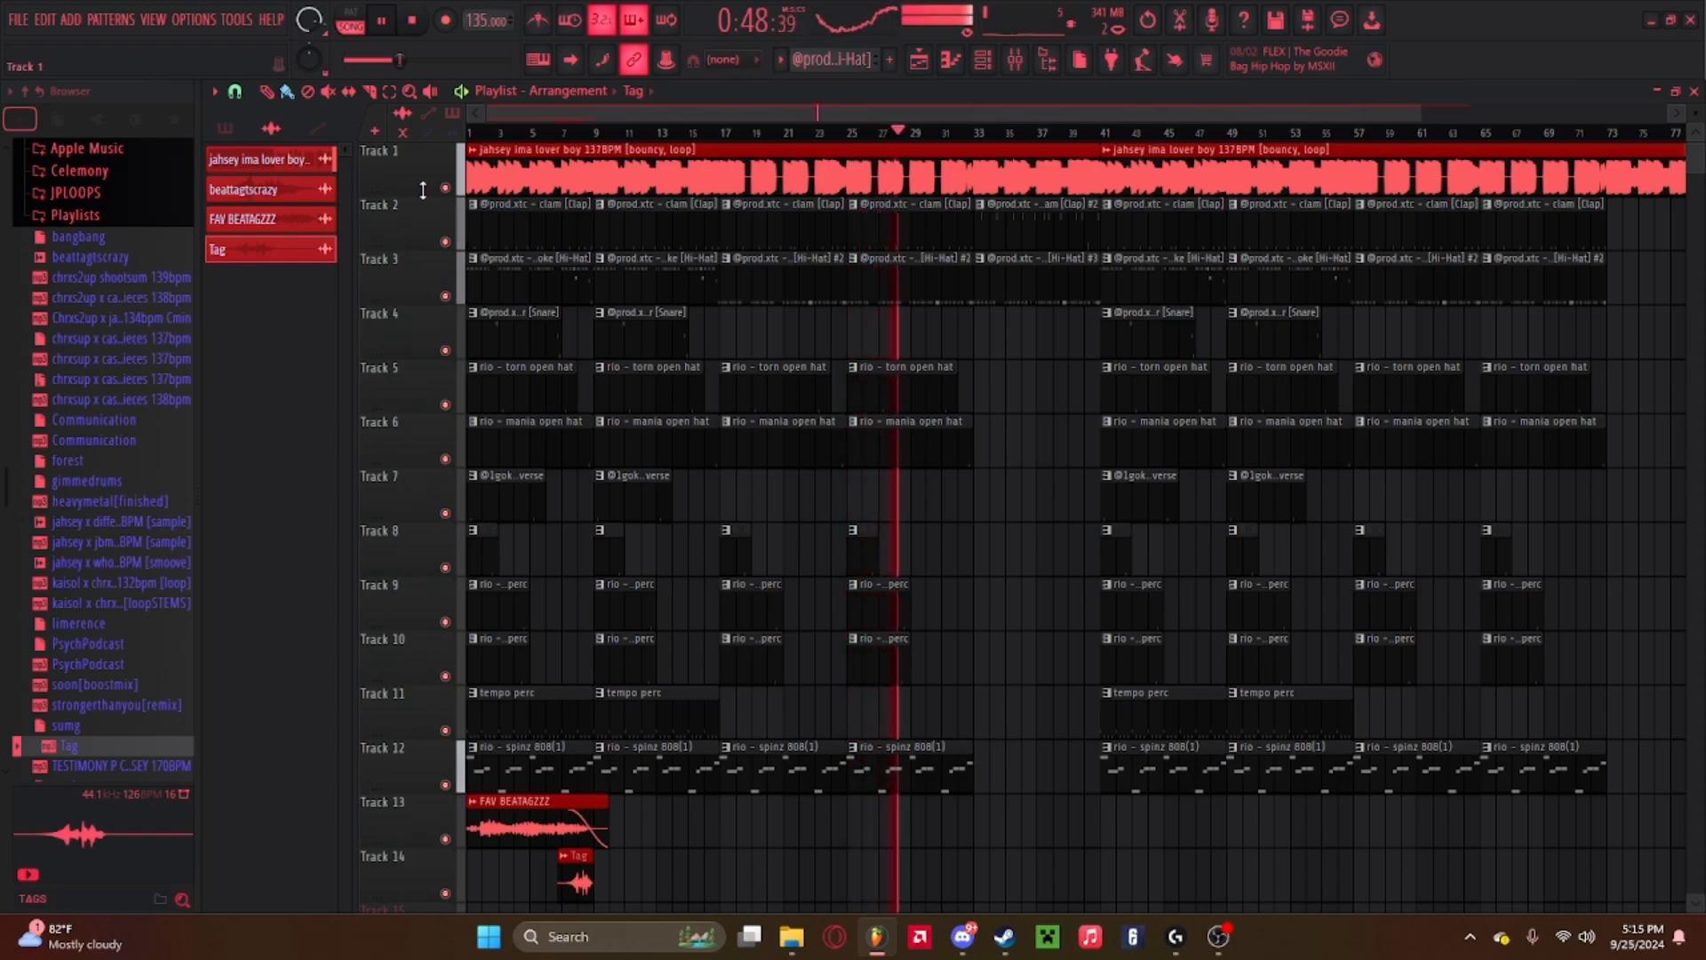
pyautogui.press('space')
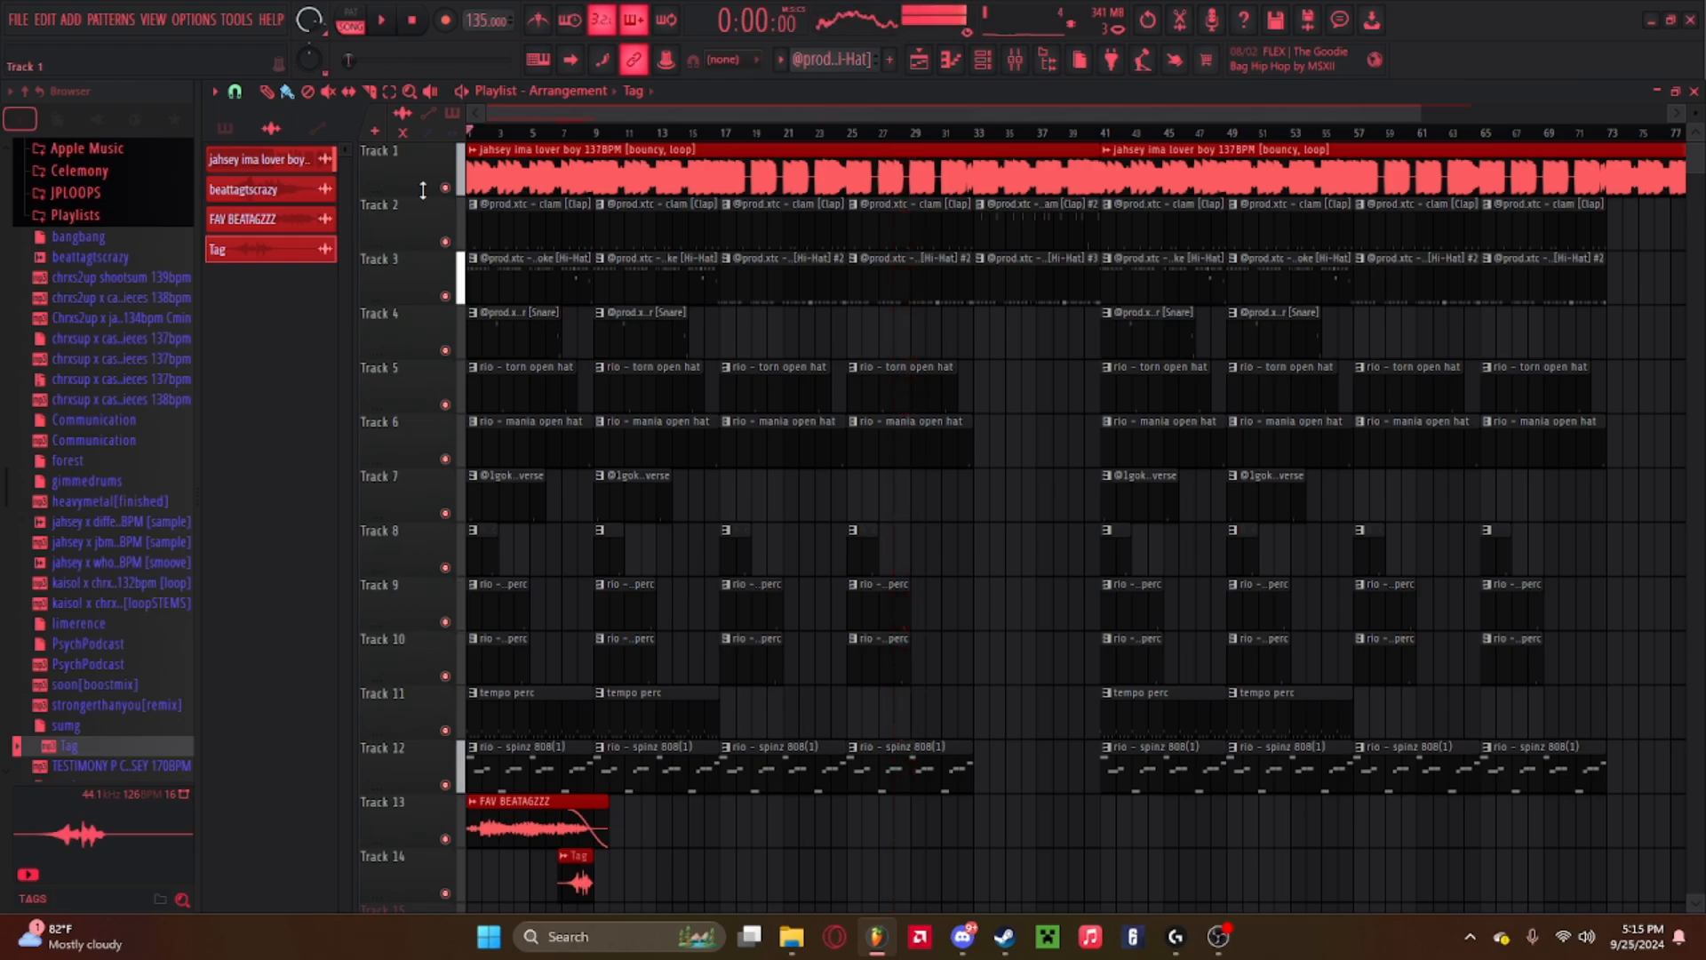